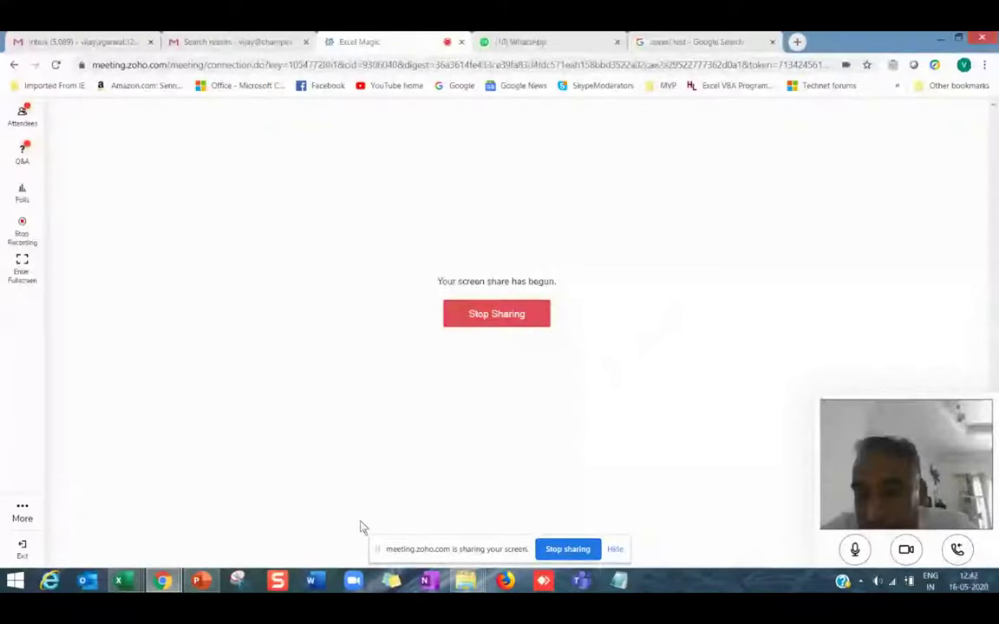
While sharing, show the workbook's About sheet, then the Excel Magic deck's title slide.
{"action": "mouse_move", "coordinate": [126, 583]}
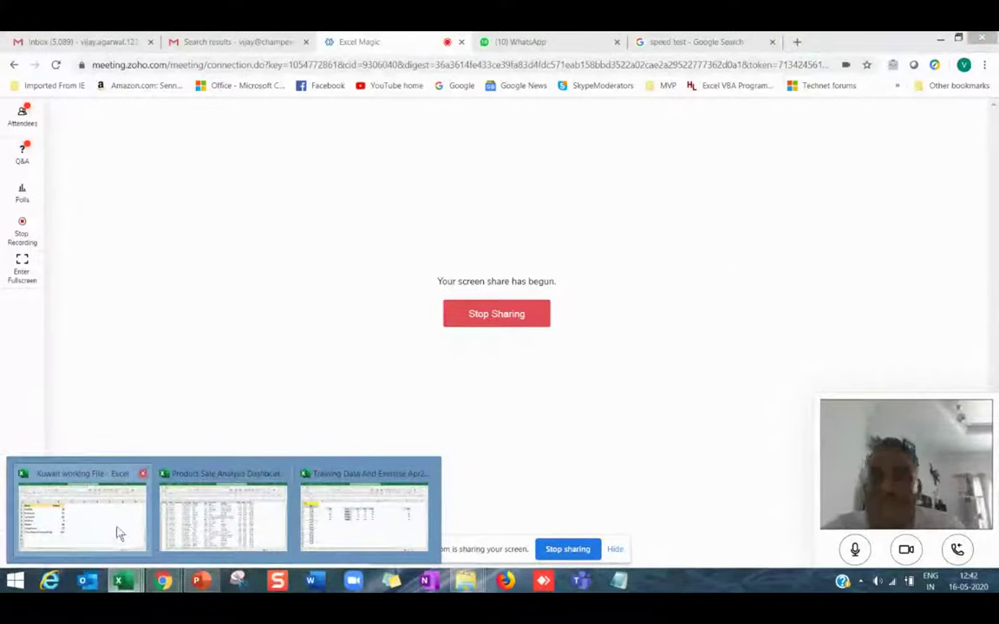
{"action": "left_click", "coordinate": [118, 533]}
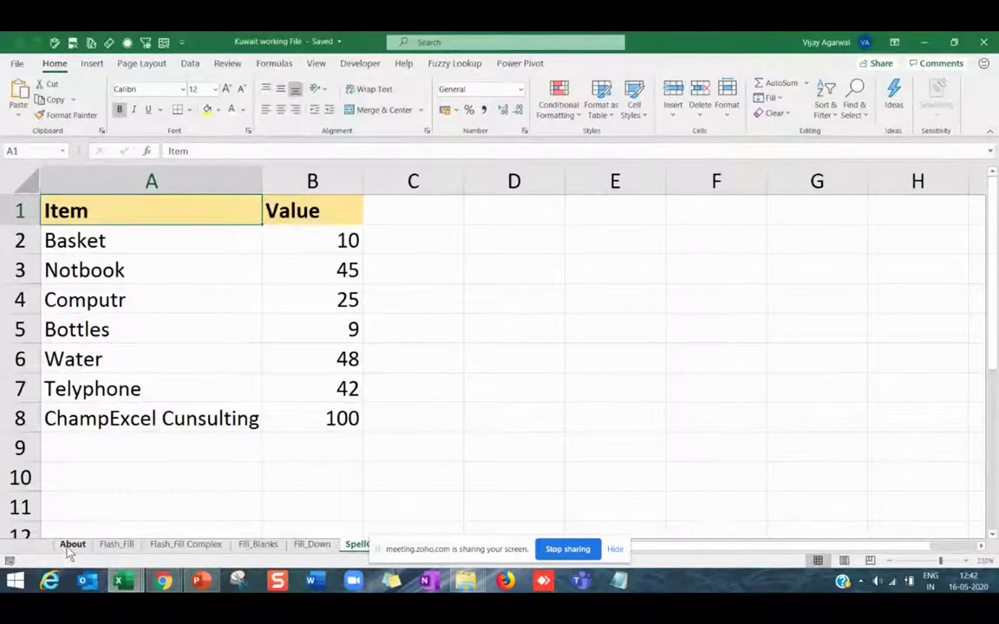
{"action": "left_click", "coordinate": [72, 544]}
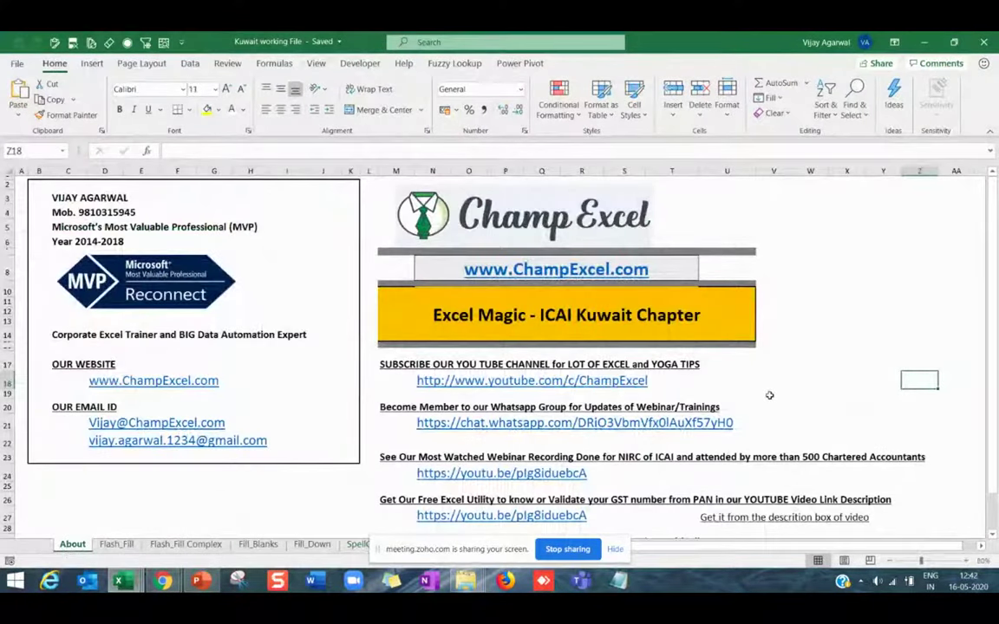
{"action": "left_click", "coordinate": [203, 585]}
{"action": "left_click", "coordinate": [104, 195]}
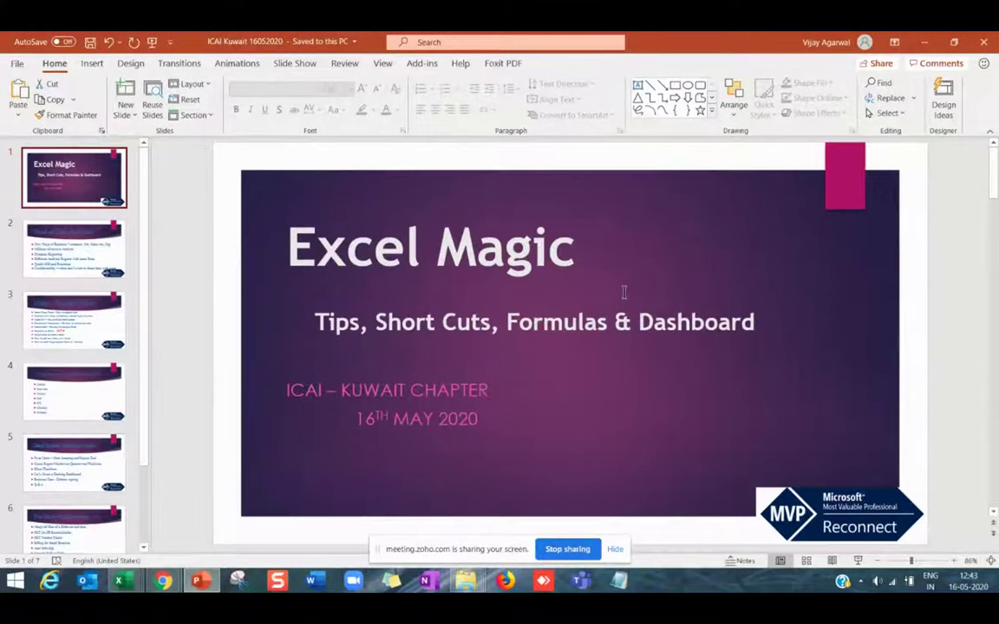
Run the slide show from the Excel Magic title slide and dismiss the graphics-card warning.
{"action": "key", "text": "F5"}
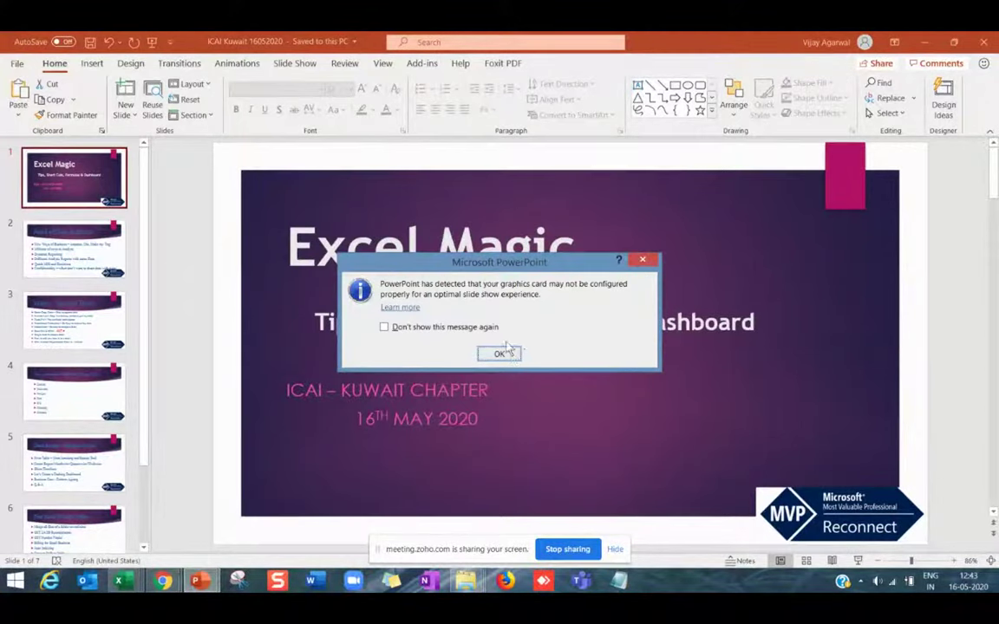
{"action": "left_click", "coordinate": [642, 262]}
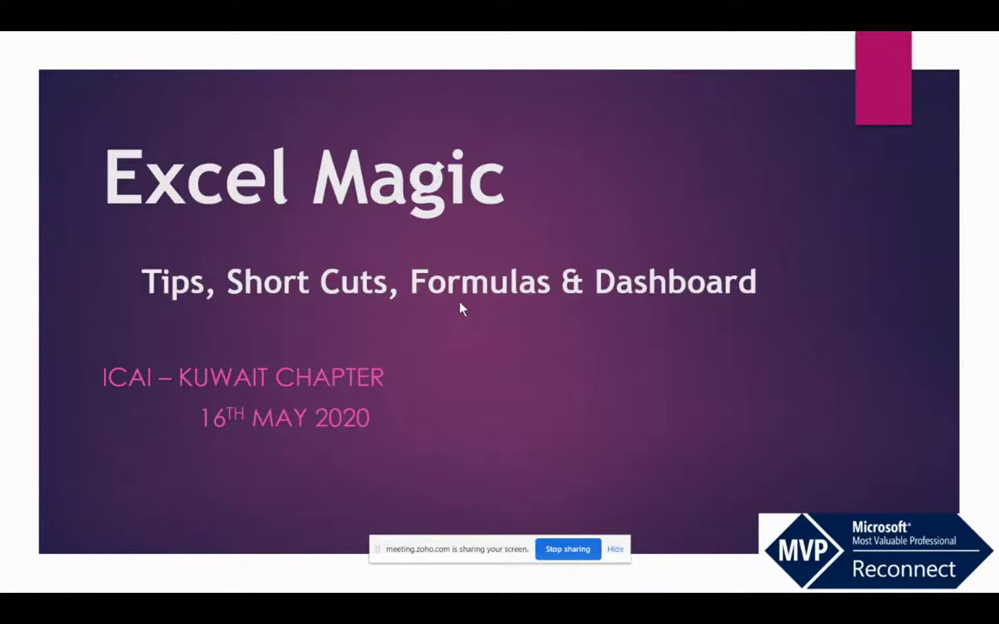
End the slide show, returning to Normal view on the Excel Magic title slide.
{"action": "key", "text": "Escape"}
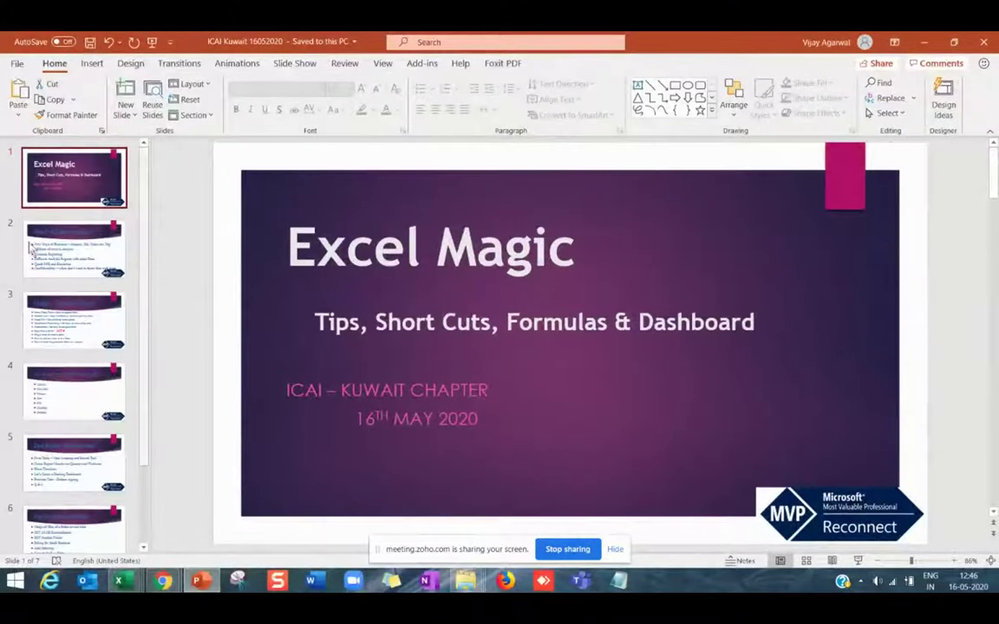
Present slide 2, 'Need of Data Analytics', full screen from the current slide.
{"action": "left_click", "coordinate": [32, 246]}
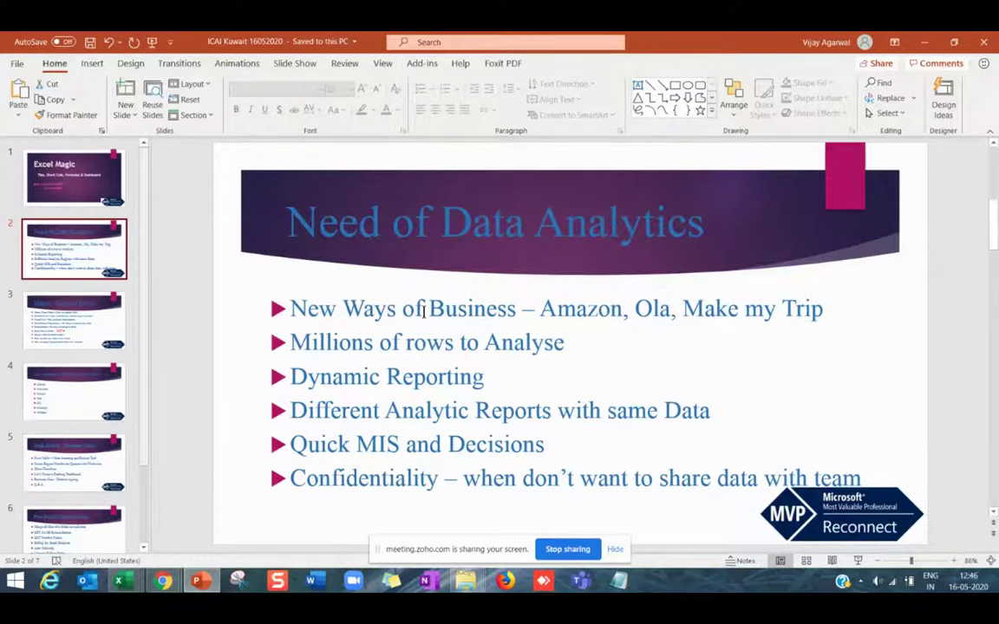
{"action": "key", "text": "shift+F5"}
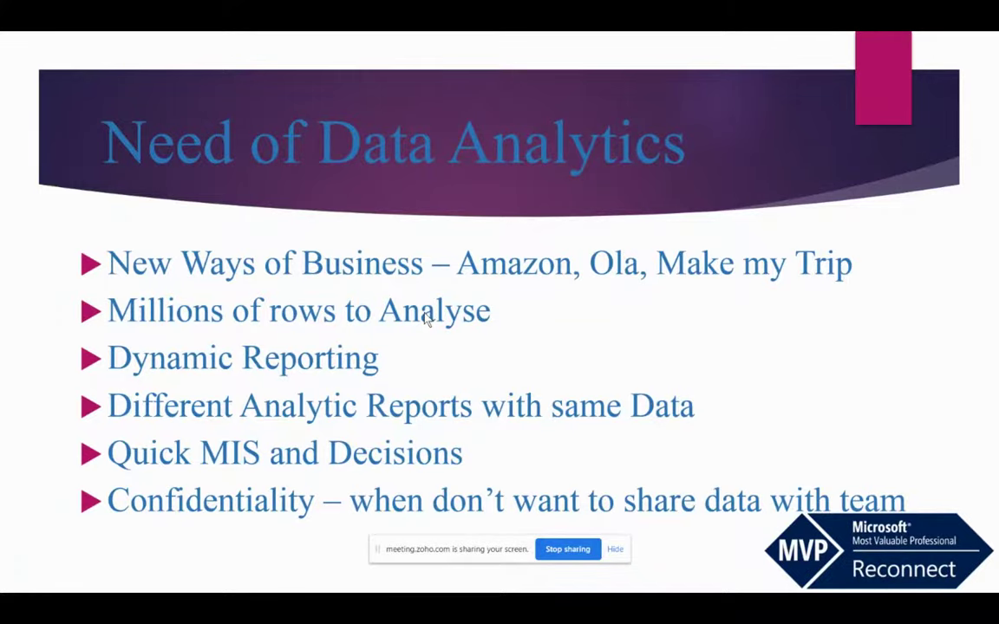
End the slide show, returning to Normal view on slide 2.
{"action": "key", "text": "Escape"}
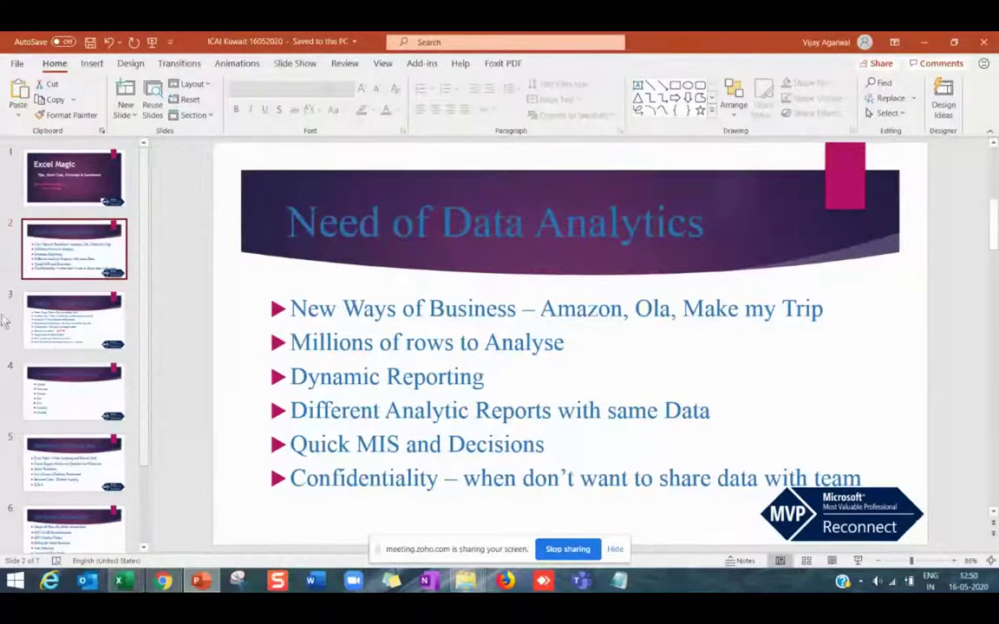
Display slide 3, 'Magic - Tips and Tricks', with its nine Excel tips.
{"action": "left_click", "coordinate": [74, 299]}
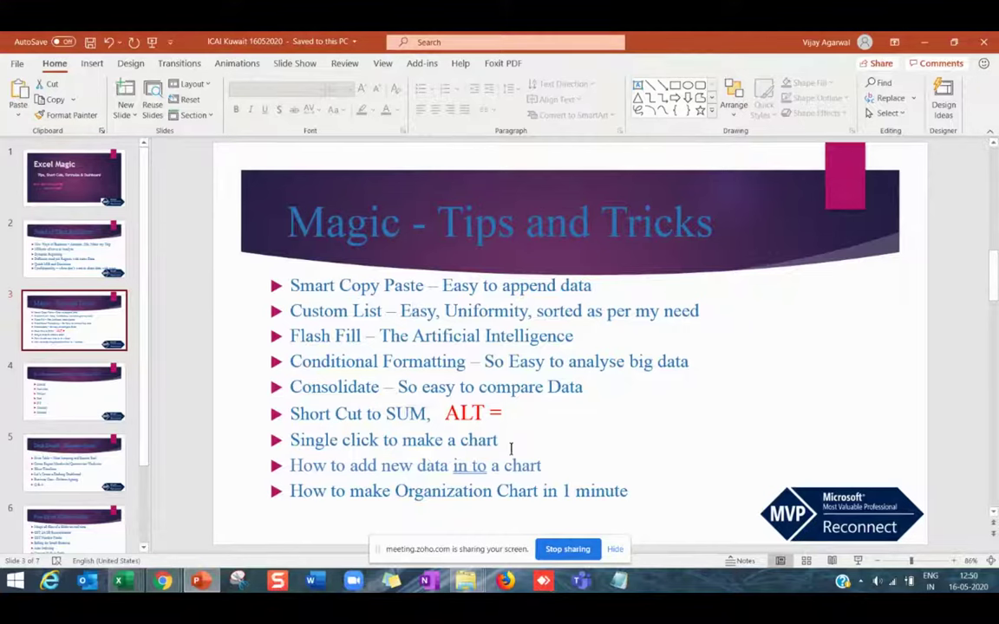
{"action": "mouse_move", "coordinate": [478, 588]}
Search the Training Excel folder for 'smart' and open the 'smart copy paste' workbook.
{"action": "mouse_move", "coordinate": [453, 593]}
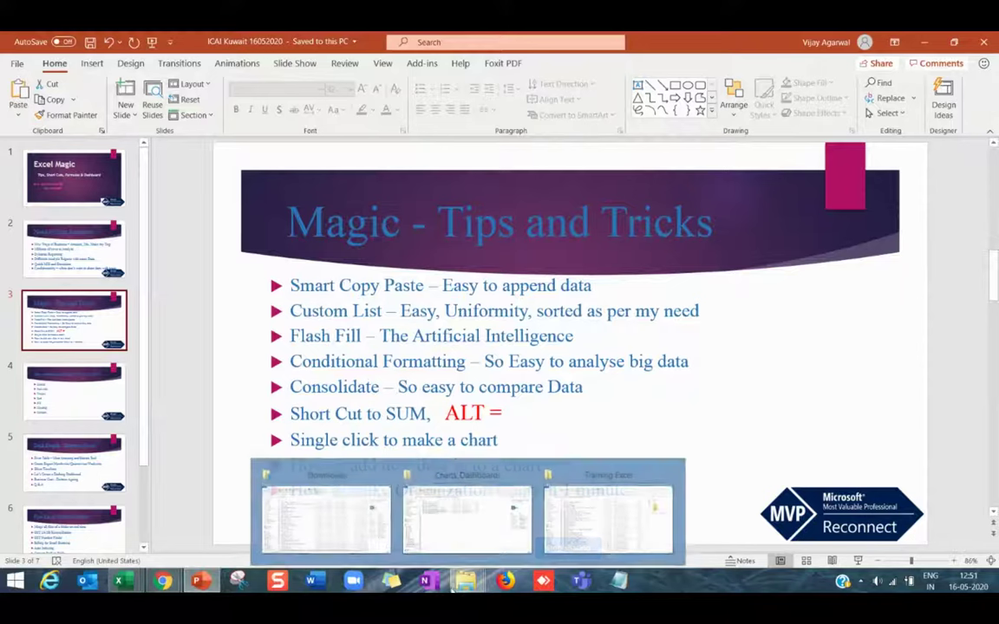
{"action": "left_click", "coordinate": [571, 525]}
{"action": "left_click", "coordinate": [900, 131]}
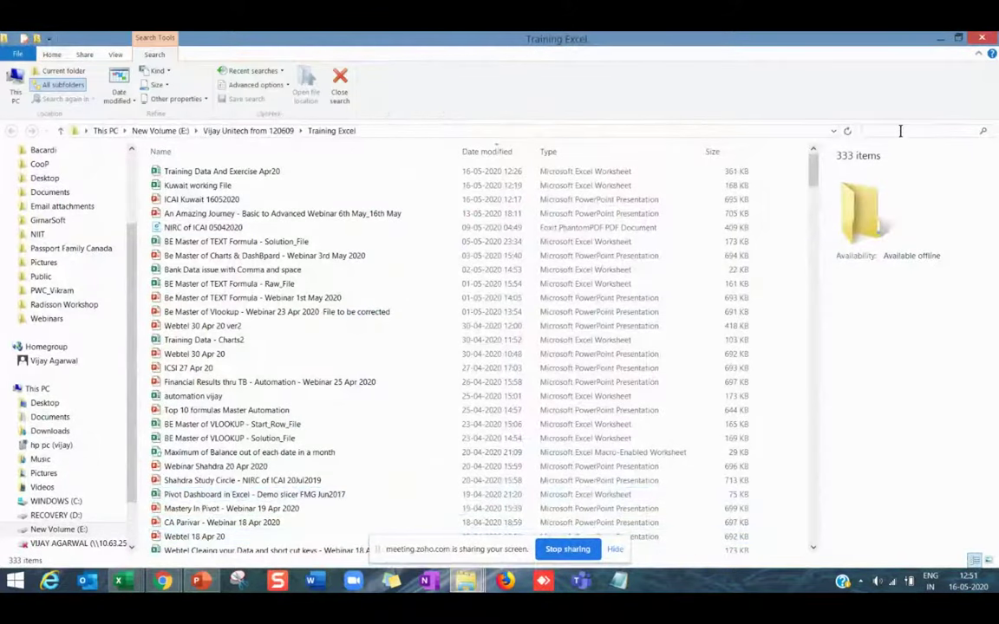
{"action": "type", "text": "smart"}
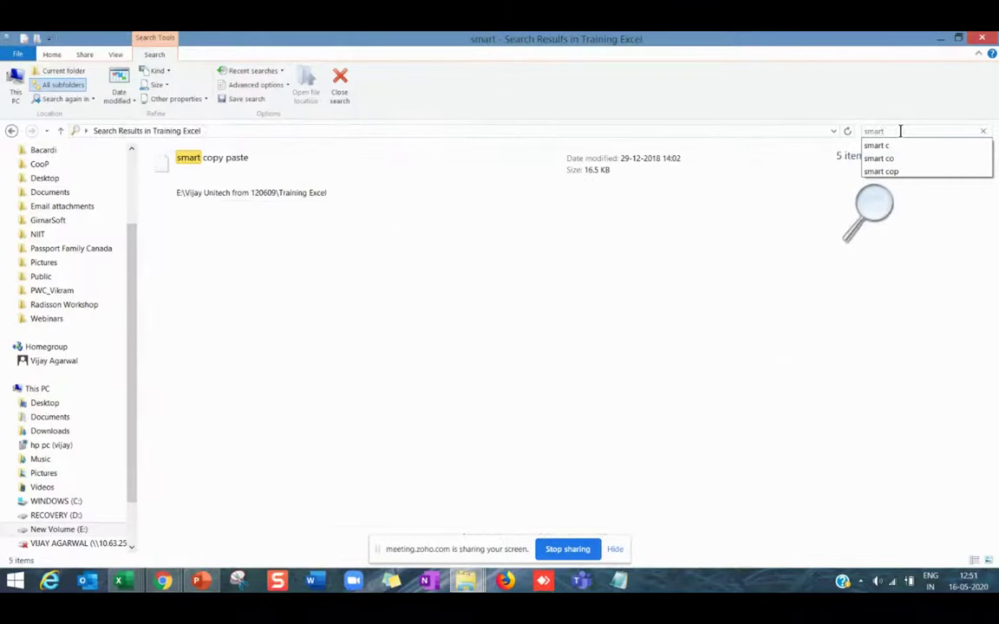
{"action": "left_click", "coordinate": [252, 178]}
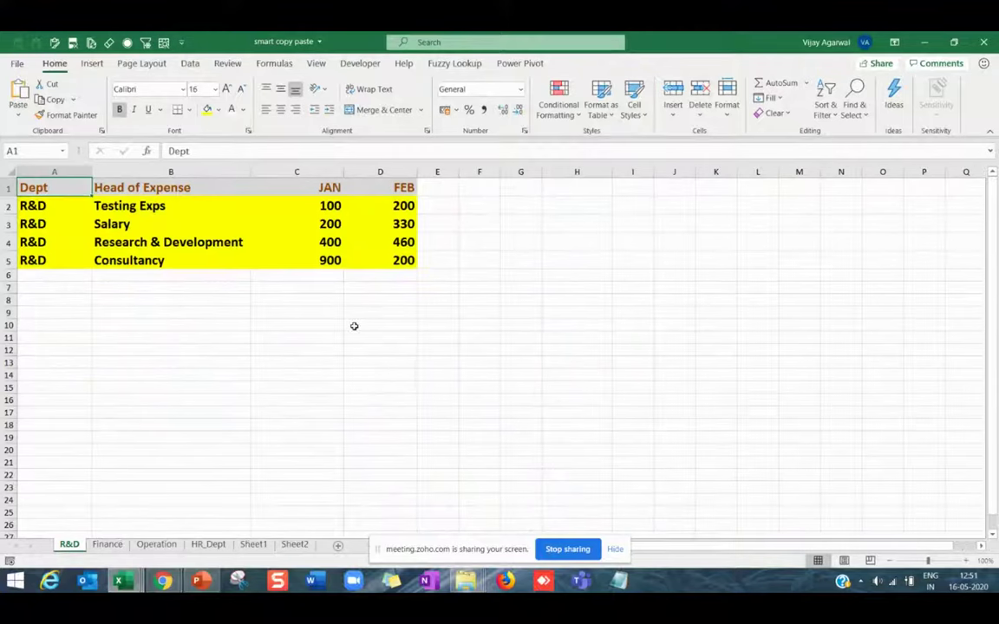
Highlight the R&D expense table and its Salary expense head on the R&D sheet.
{"action": "left_click", "coordinate": [352, 324]}
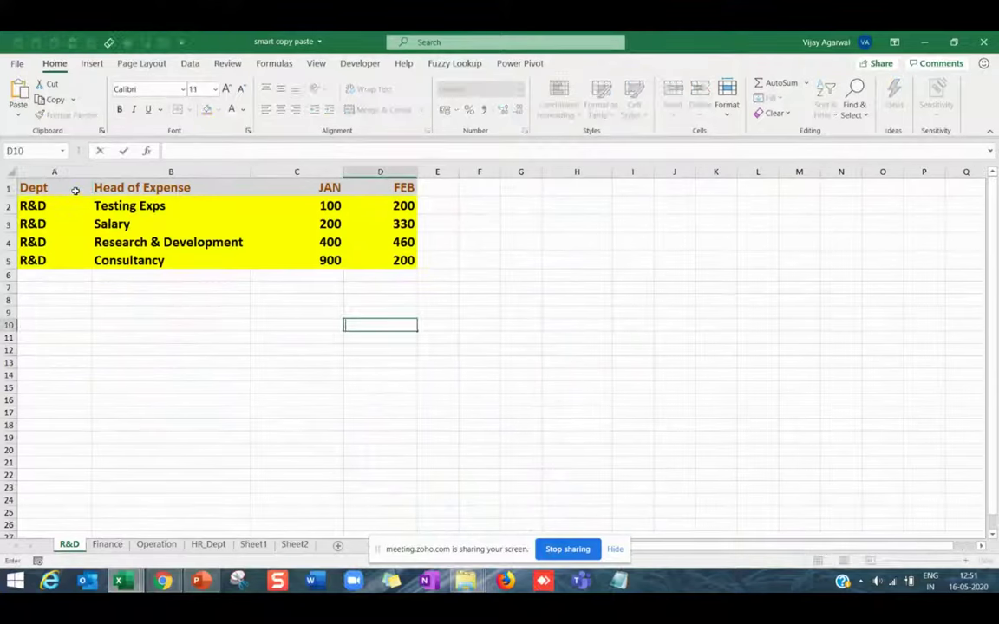
{"action": "mouse_move", "coordinate": [75, 191]}
{"action": "left_mouse_down"}
{"action": "mouse_move", "coordinate": [138, 228]}
{"action": "mouse_move", "coordinate": [359, 278]}
{"action": "mouse_move", "coordinate": [425, 270]}
{"action": "left_mouse_up"}
{"action": "left_click", "coordinate": [393, 277]}
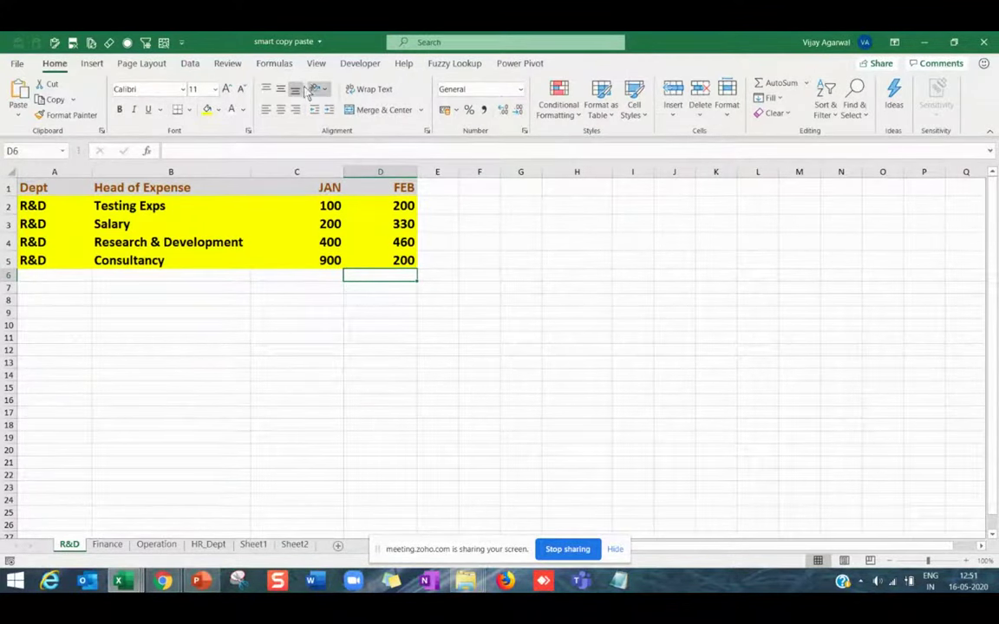
{"action": "scroll", "coordinate": [191, 351], "scroll_direction": "up", "scroll_amount": 2}
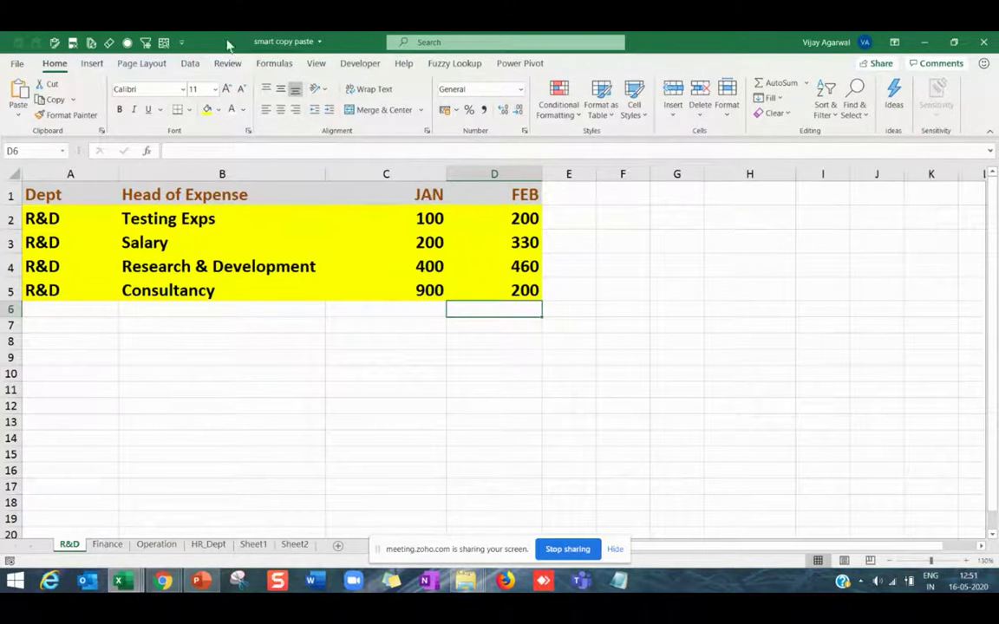
{"action": "left_click_drag", "start_coordinate": [77, 193], "coordinate": [471, 285]}
{"action": "left_click", "coordinate": [174, 374]}
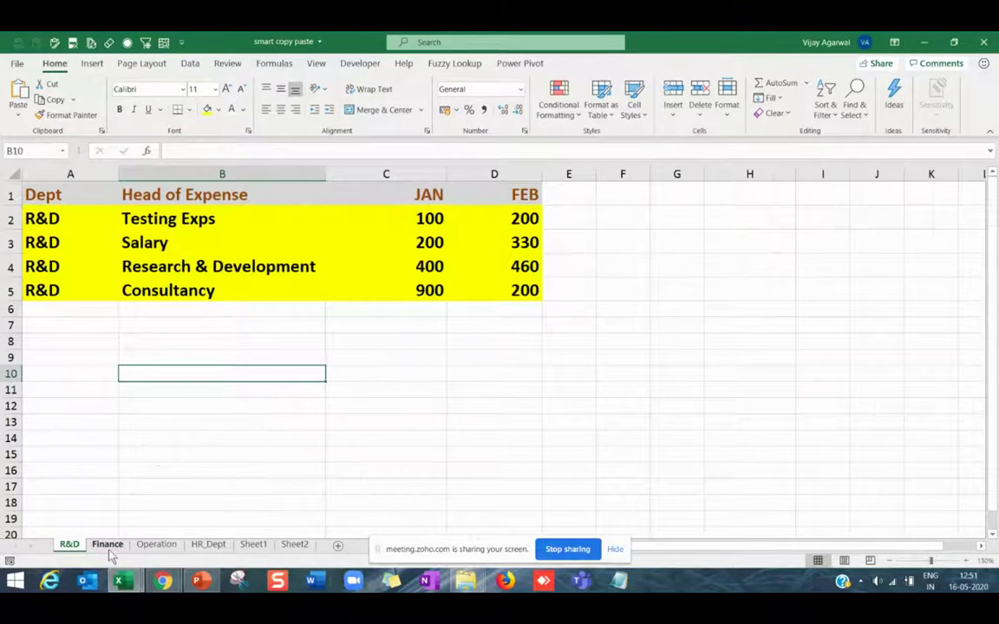
{"action": "left_click_drag", "start_coordinate": [74, 287], "coordinate": [74, 225]}
{"action": "left_click", "coordinate": [156, 240]}
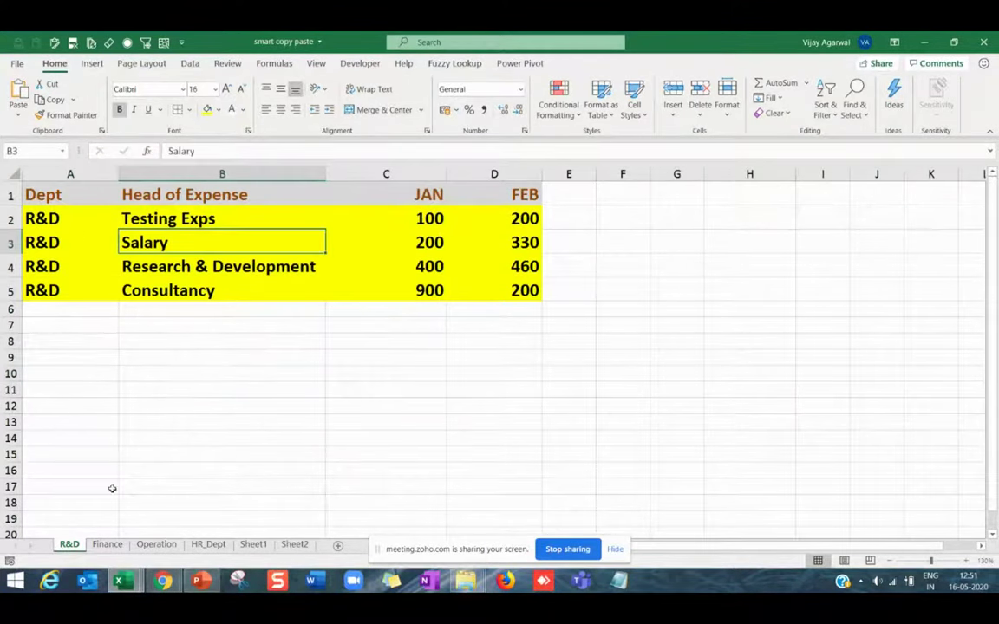
Look through the Finance and Operation sheets, ending on HR_Dept with Gifts selected.
{"action": "left_click", "coordinate": [108, 544]}
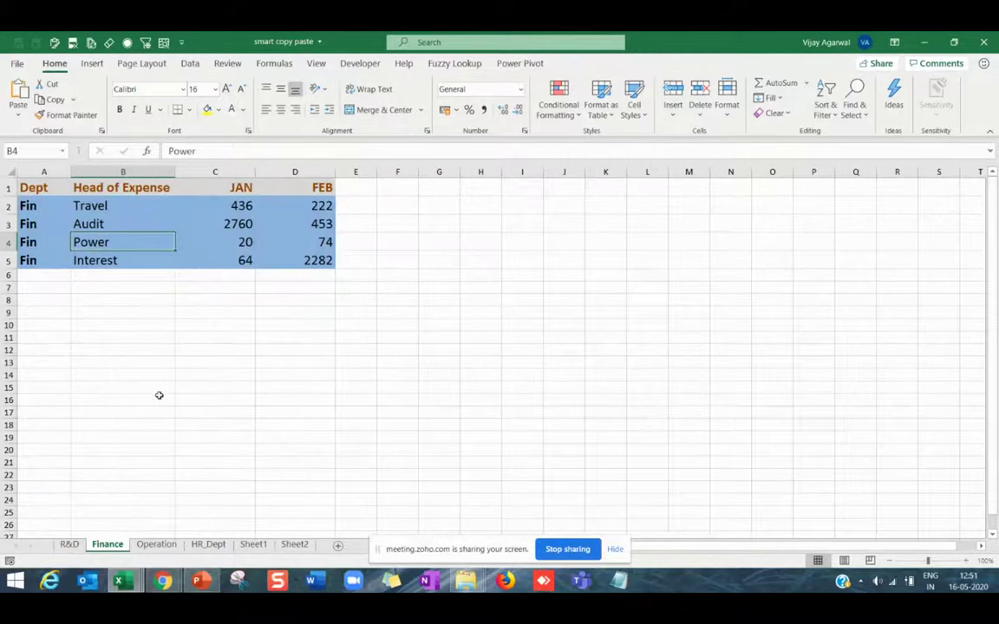
{"action": "left_click", "coordinate": [170, 544]}
{"action": "left_click", "coordinate": [208, 544]}
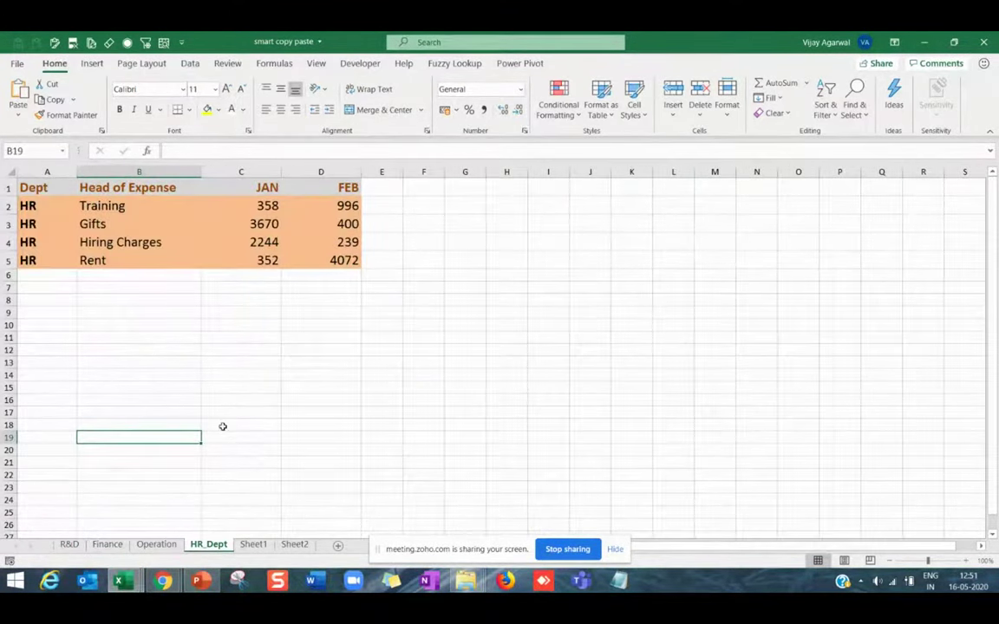
{"action": "left_click", "coordinate": [100, 224]}
{"action": "scroll", "coordinate": [100, 224], "scroll_direction": "up", "scroll_amount": 4}
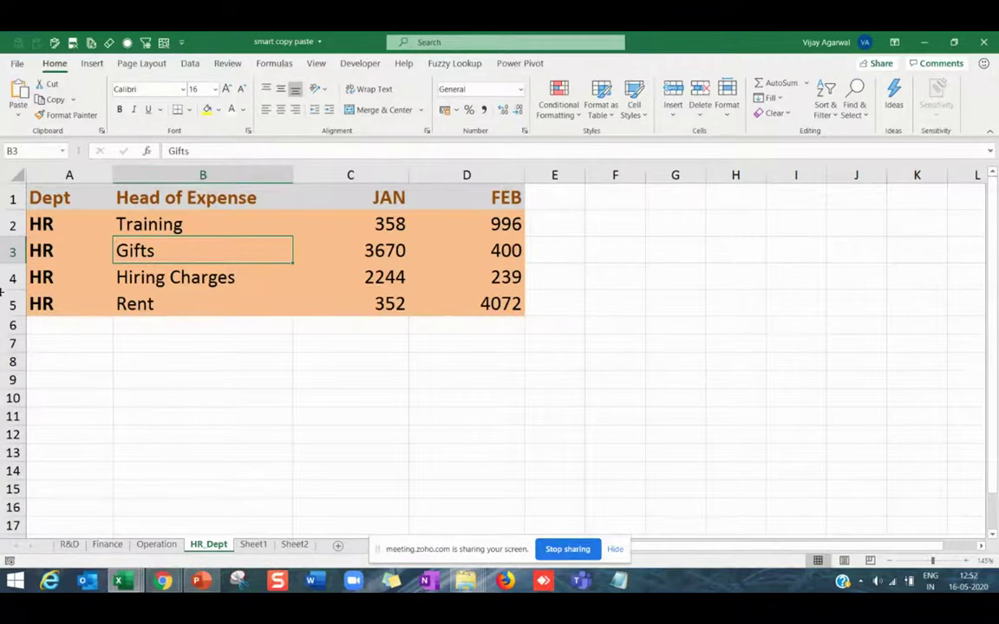
Copy the whole R&D table onto Sheet1 starting at A1.
{"action": "left_click", "coordinate": [69, 544]}
{"action": "key", "text": "ctrl+a"}
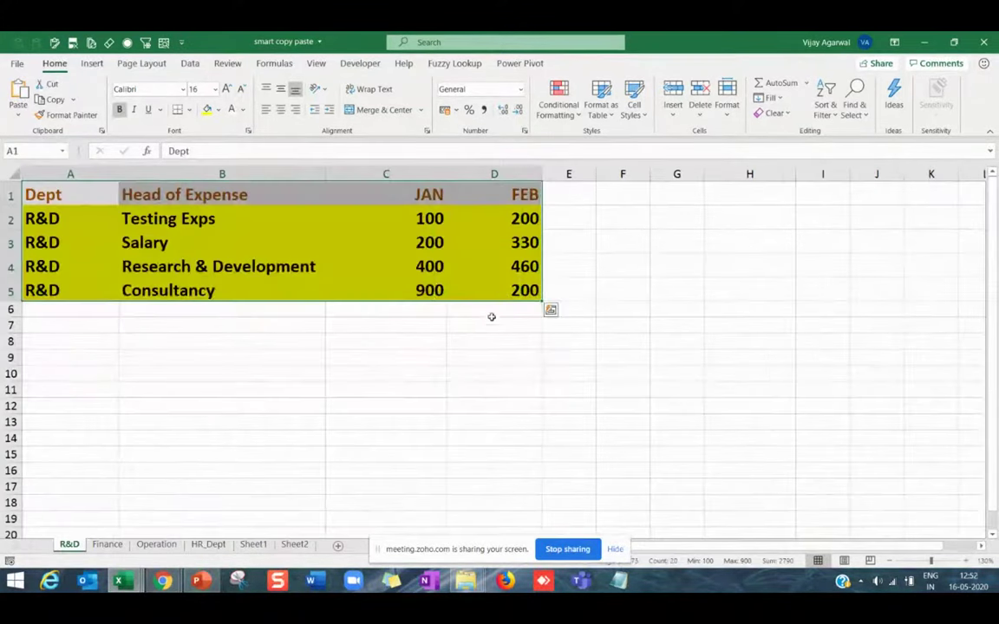
{"action": "key", "text": "ctrl+c"}
{"action": "left_click", "coordinate": [259, 546]}
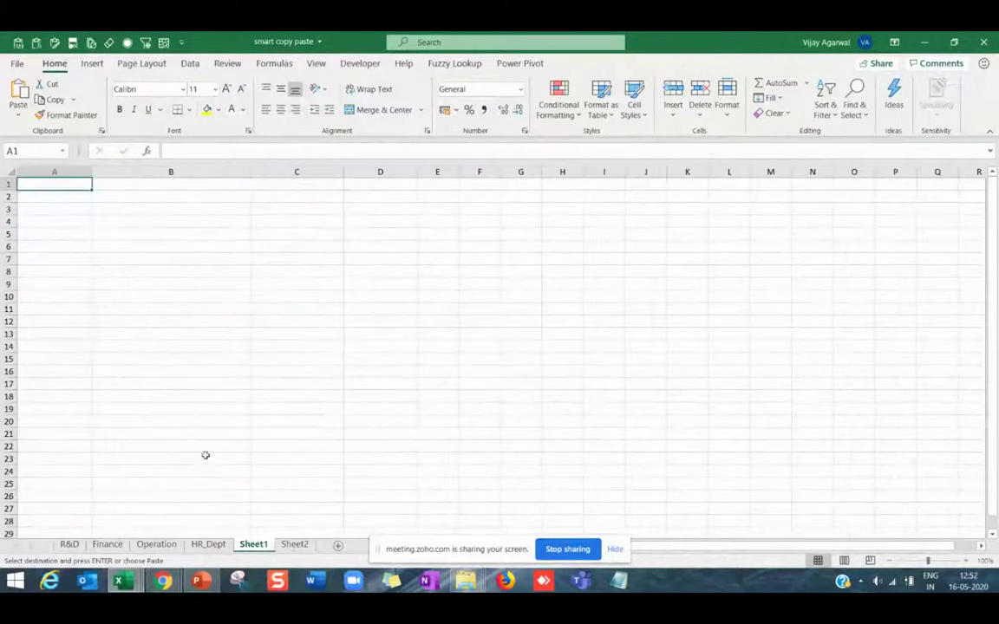
{"action": "key", "text": "ctrl+v"}
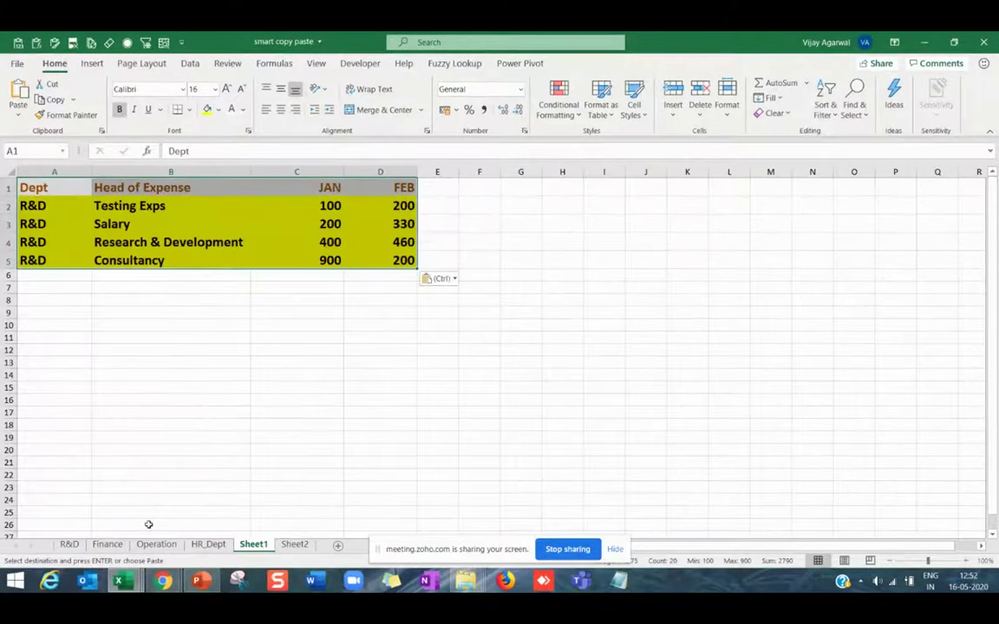
Copy the Finance rows A2:D5 and paste them at Sheet1 A6.
{"action": "left_click", "coordinate": [107, 544]}
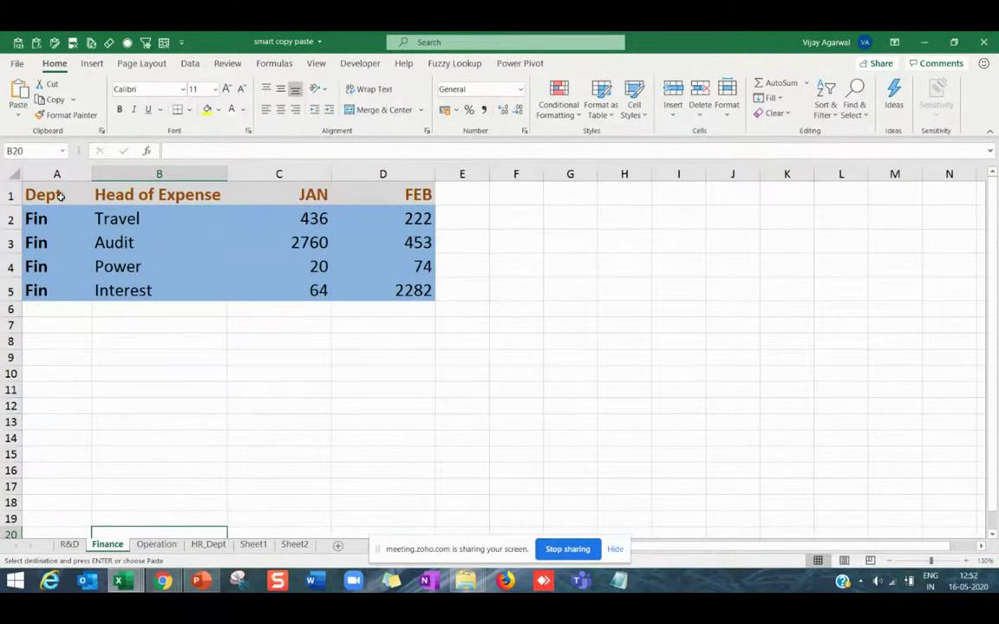
{"action": "left_click_drag", "start_coordinate": [58, 196], "coordinate": [393, 190]}
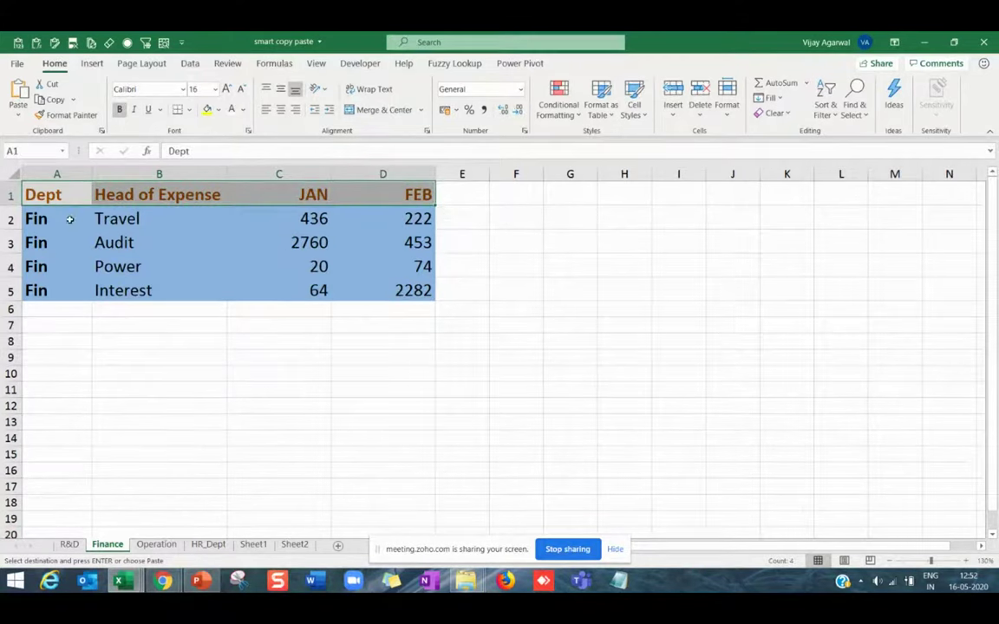
{"action": "left_click_drag", "start_coordinate": [69, 219], "coordinate": [421, 290]}
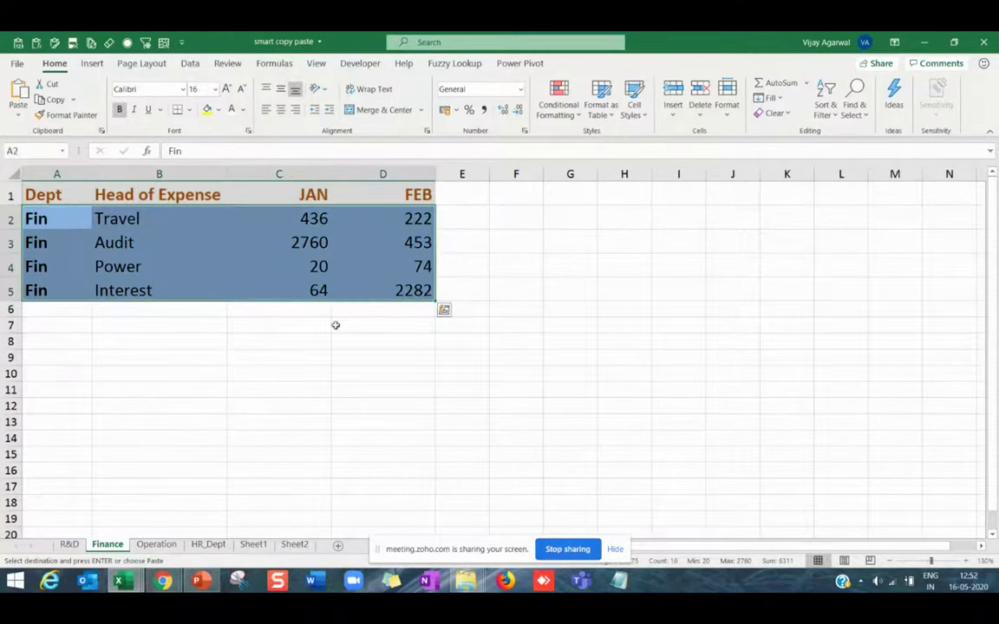
{"action": "key", "text": "ctrl+c"}
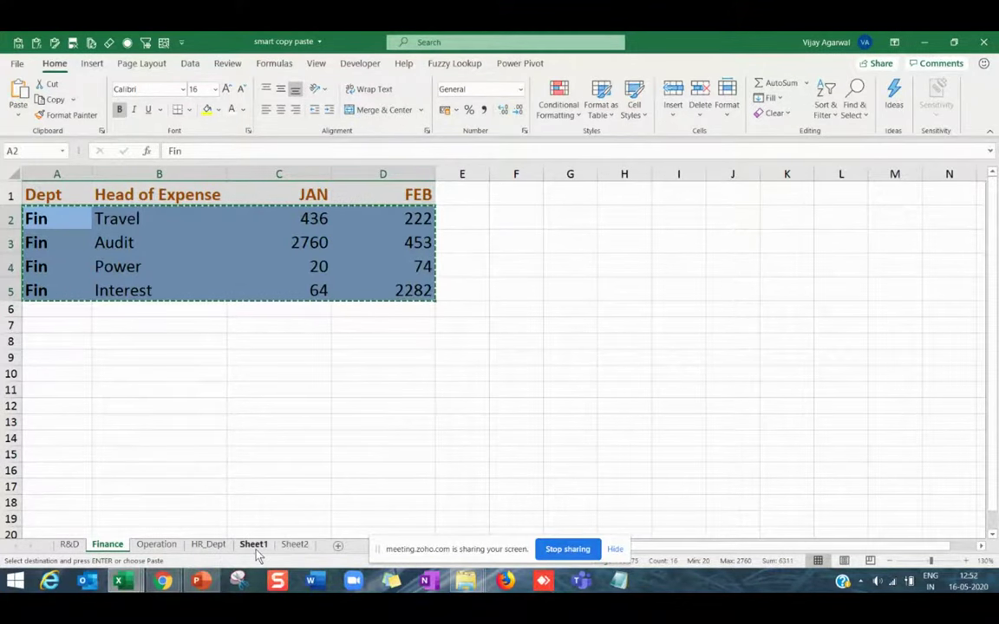
{"action": "left_click", "coordinate": [253, 544]}
{"action": "left_click", "coordinate": [76, 278]}
{"action": "key", "text": "ctrl+v"}
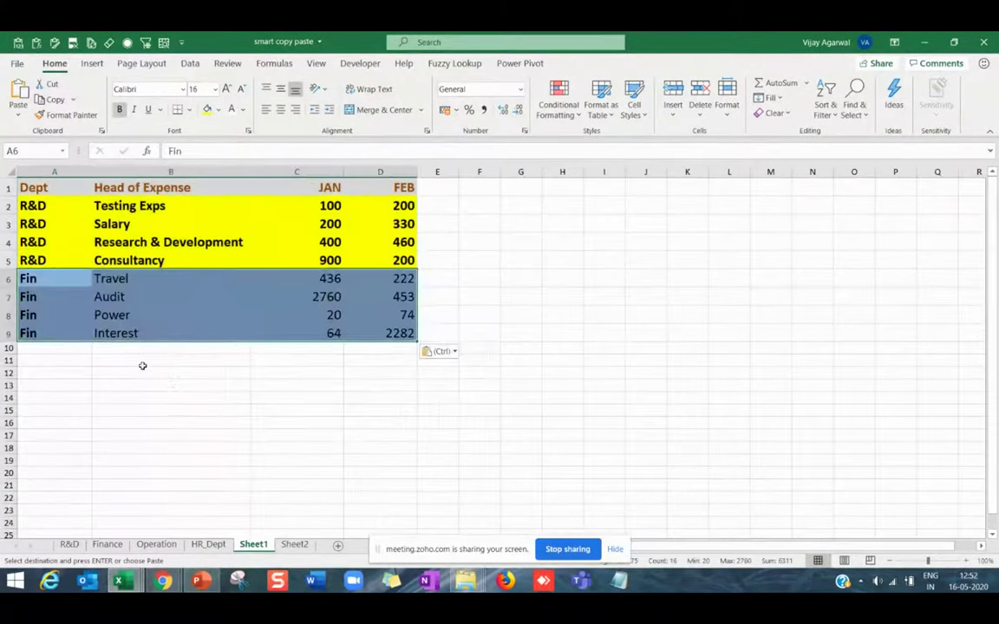
Copy the Operation rows A2:D5 and paste them at Sheet1 A10.
{"action": "left_click", "coordinate": [156, 545]}
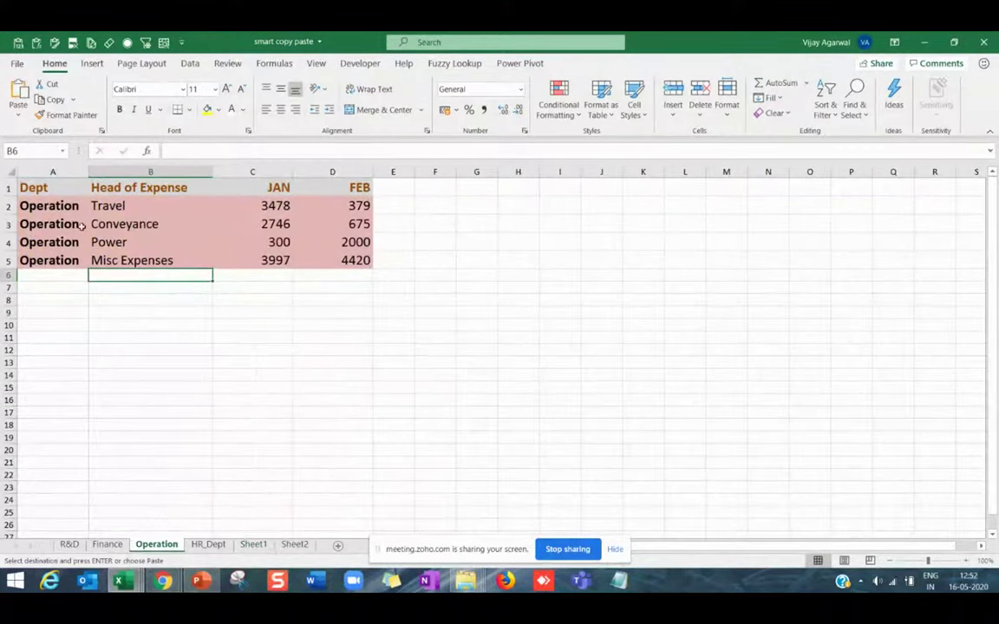
{"action": "left_click_drag", "start_coordinate": [78, 206], "coordinate": [347, 256]}
{"action": "key", "text": "ctrl+c"}
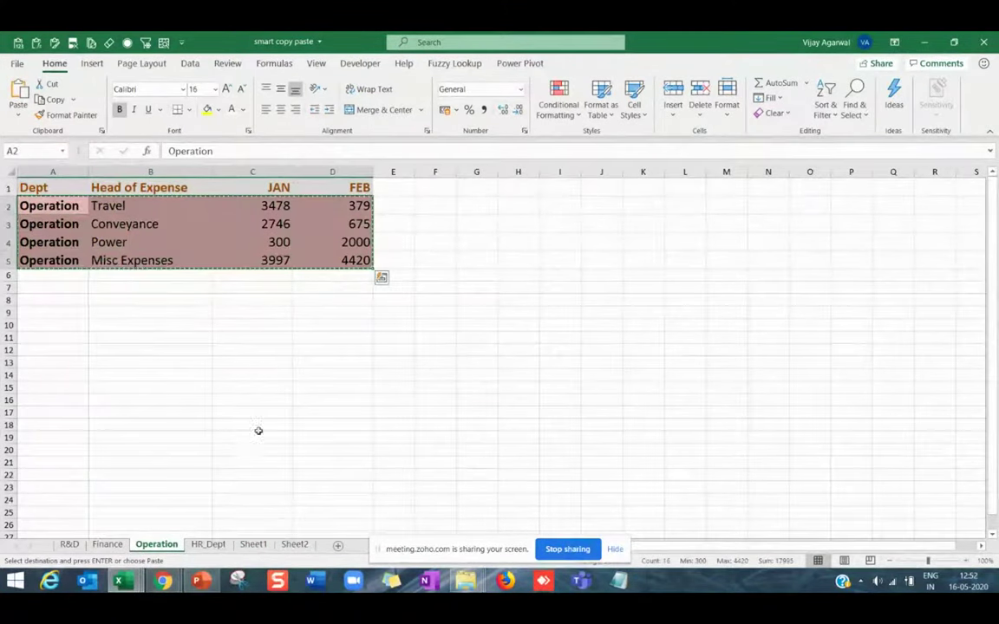
{"action": "key", "text": "ctrl+q"}
{"action": "left_click", "coordinate": [254, 545]}
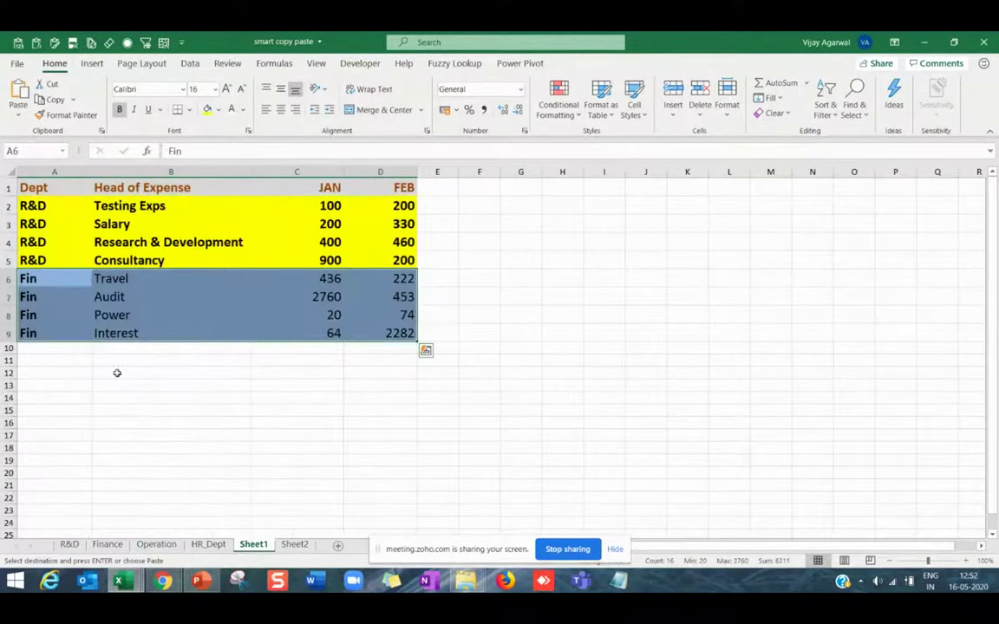
{"action": "left_click", "coordinate": [76, 351]}
{"action": "key", "text": "ctrl+v"}
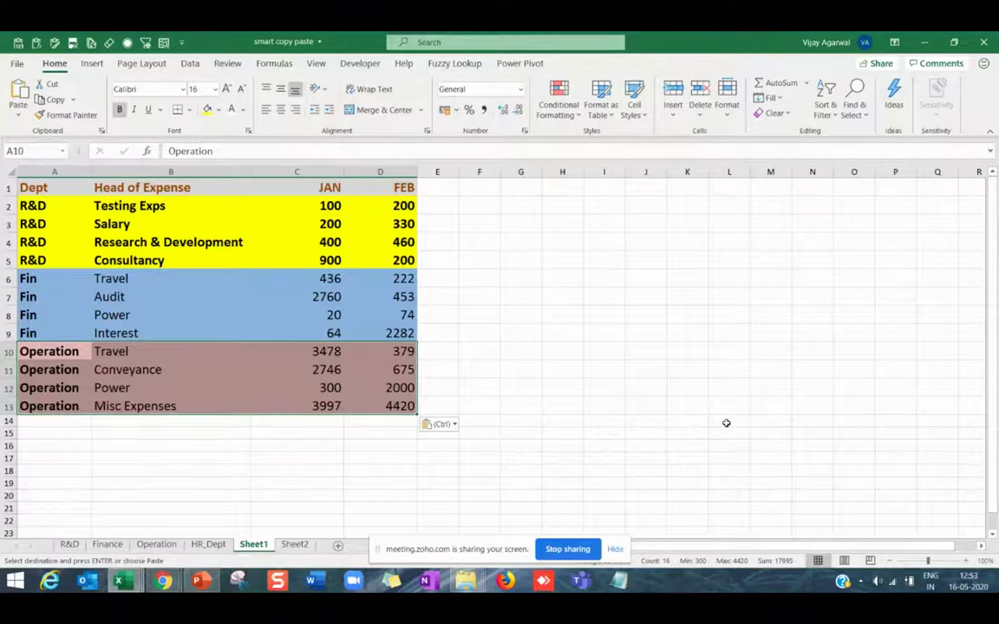
Enter copy, paste, copy in cells H9:H11.
{"action": "left_click", "coordinate": [558, 335]}
{"action": "type", "text": "copy"}
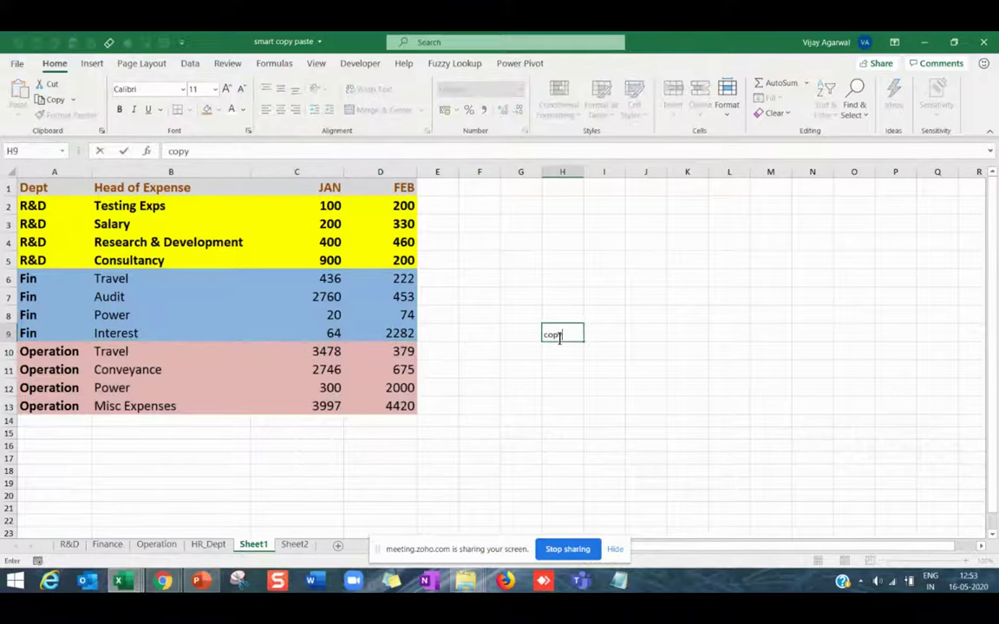
{"action": "key", "text": "Return"}
{"action": "type", "text": "paste"}
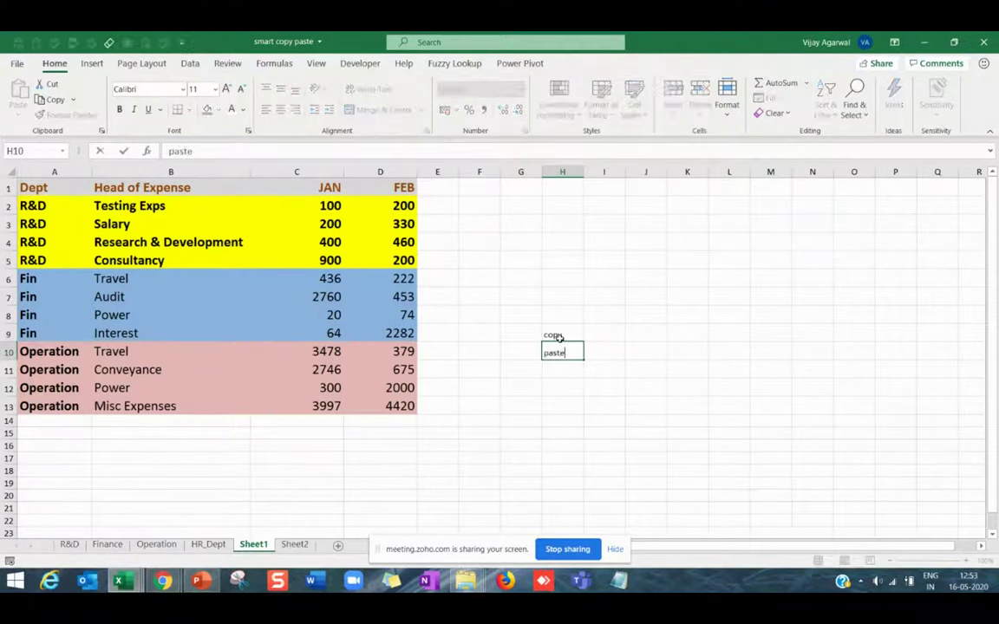
{"action": "key", "text": "Return"}
{"action": "type", "text": "copy"}
{"action": "key", "text": "Return"}
Add paste, copy, paste, copy, paste in H12:H16, then select H9:H17.
{"action": "type", "text": "p"}
{"action": "key", "text": "Return"}
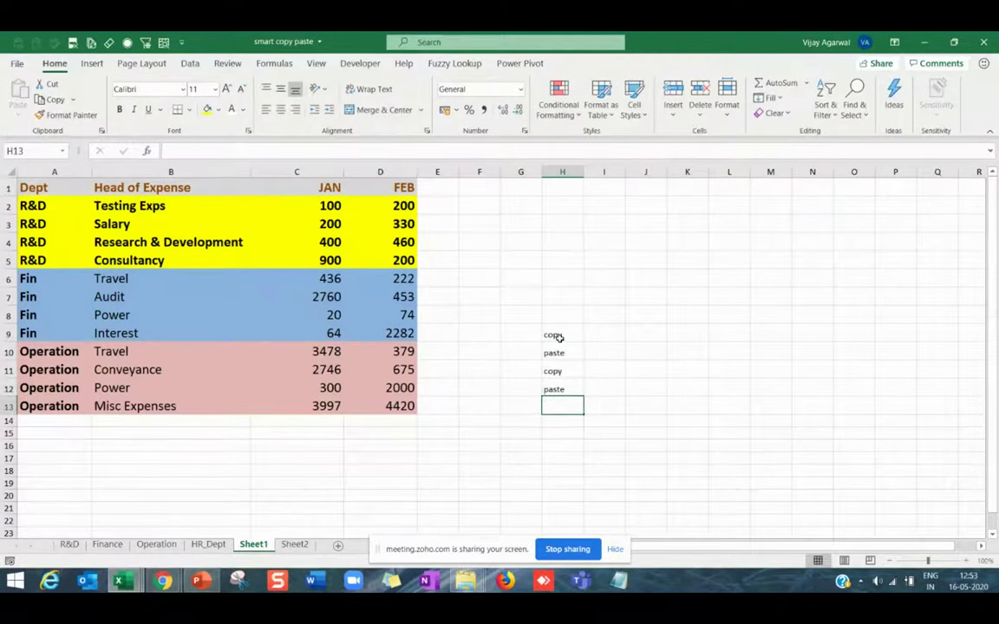
{"action": "type", "text": "copy"}
{"action": "key", "text": "Return"}
{"action": "type", "text": "paste"}
{"action": "key", "text": "Return"}
{"action": "type", "text": "c"}
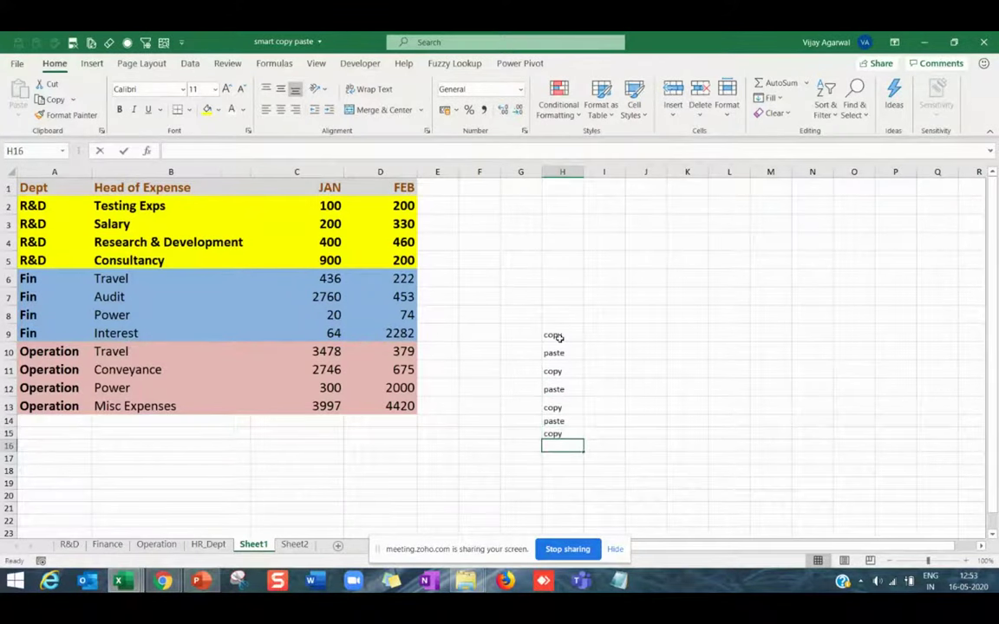
{"action": "key", "text": "Return"}
{"action": "type", "text": "paste"}
{"action": "key", "text": "Return"}
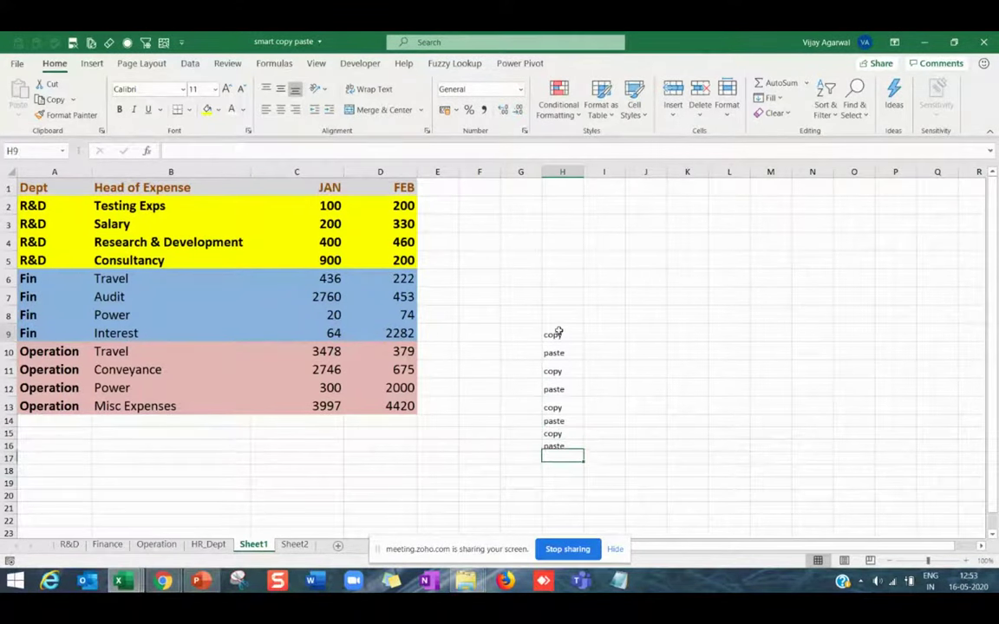
{"action": "left_click_drag", "start_coordinate": [558, 332], "coordinate": [551, 459]}
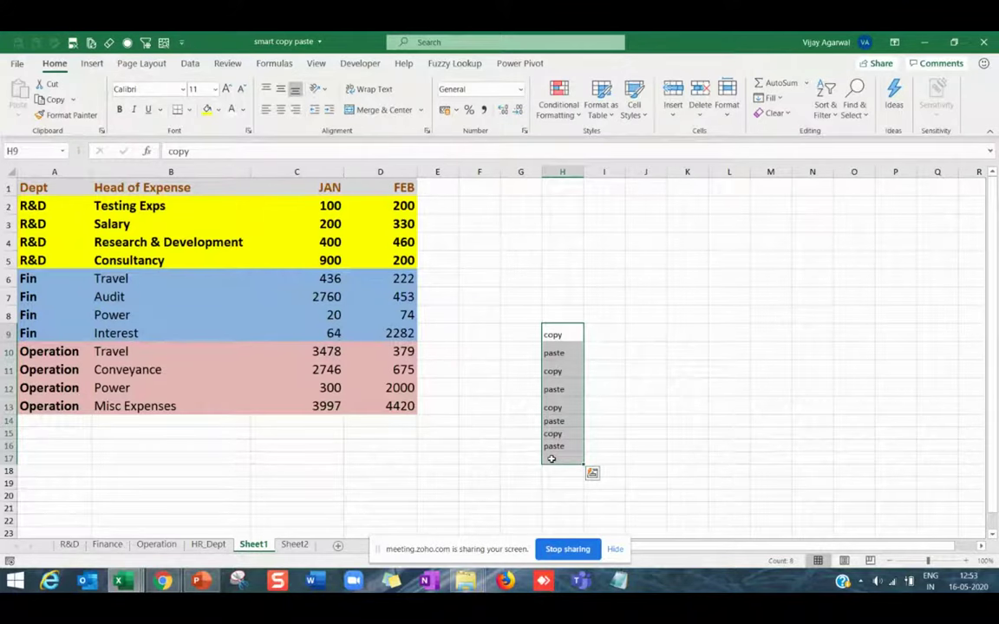
Enter 'copy' in J9 through J12 and 'Paste All' in J13.
{"action": "double_click", "coordinate": [640, 339]}
{"action": "type", "text": "copy"}
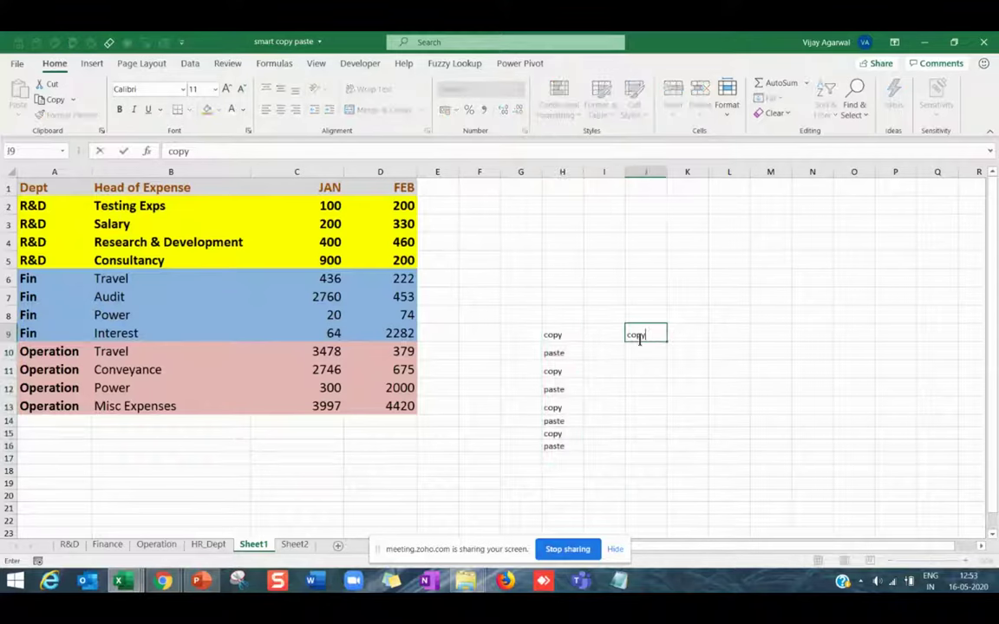
{"action": "key", "text": "Return"}
{"action": "type", "text": "copy"}
{"action": "key", "text": "Return"}
{"action": "type", "text": "copy"}
{"action": "key", "text": "Return"}
{"action": "type", "text": "copy"}
{"action": "key", "text": "Return"}
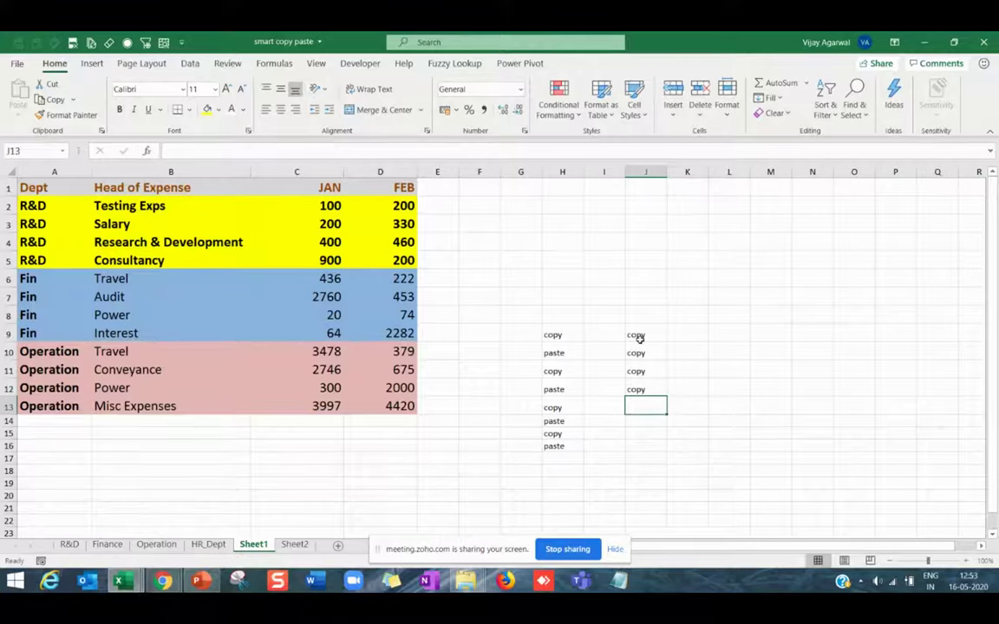
{"action": "type", "text": "Paste A"}
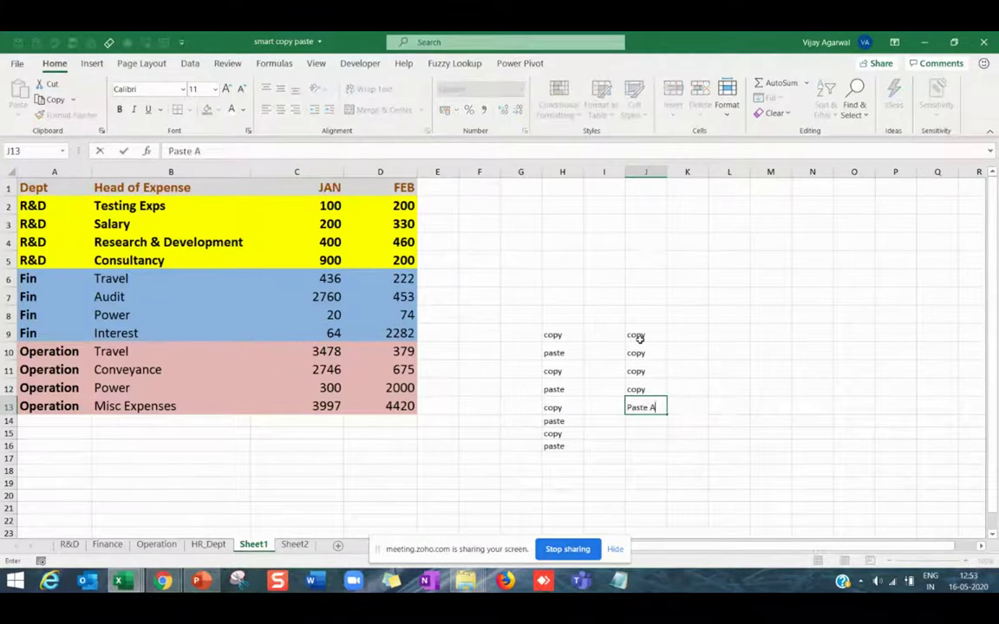
{"action": "type", "text": "ll"}
{"action": "key", "text": "Return"}
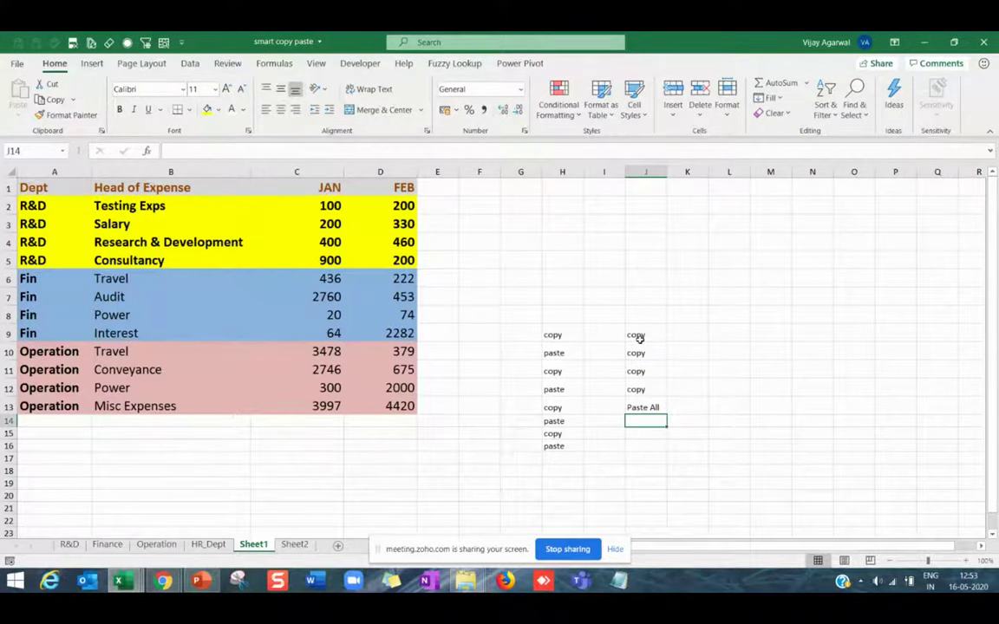
Widen column J to fit 'Paste All' and step through the new J entries.
{"action": "left_click_drag", "start_coordinate": [639, 339], "coordinate": [642, 391]}
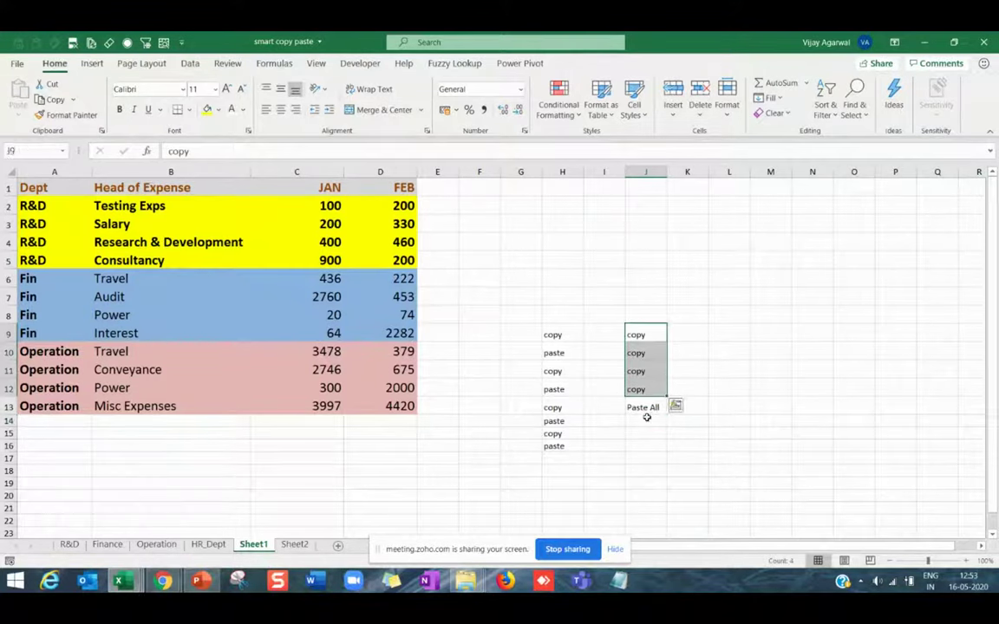
{"action": "left_click", "coordinate": [646, 408]}
{"action": "left_click_drag", "start_coordinate": [667, 174], "coordinate": [670, 175]}
{"action": "left_click_drag", "start_coordinate": [572, 334], "coordinate": [633, 444]}
{"action": "left_click", "coordinate": [689, 469]}
{"action": "left_click", "coordinate": [646, 337]}
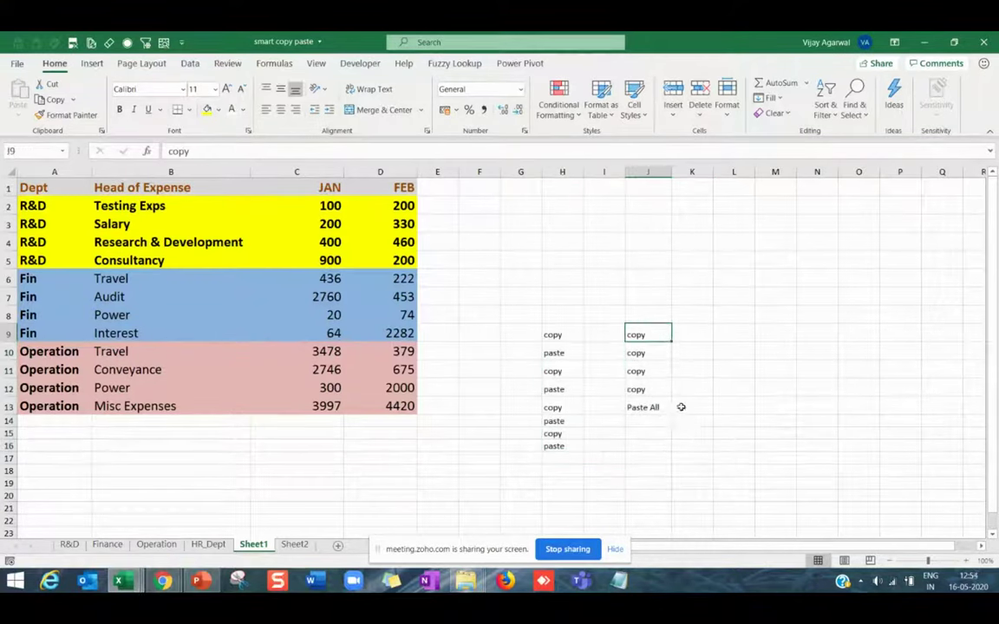
{"action": "left_click", "coordinate": [652, 351]}
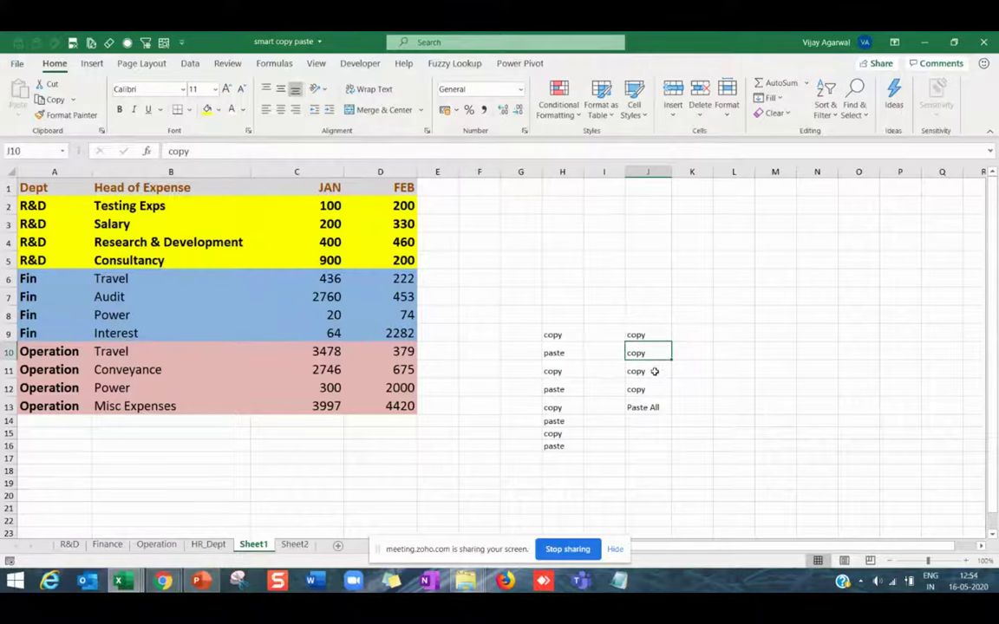
{"action": "left_click", "coordinate": [655, 371]}
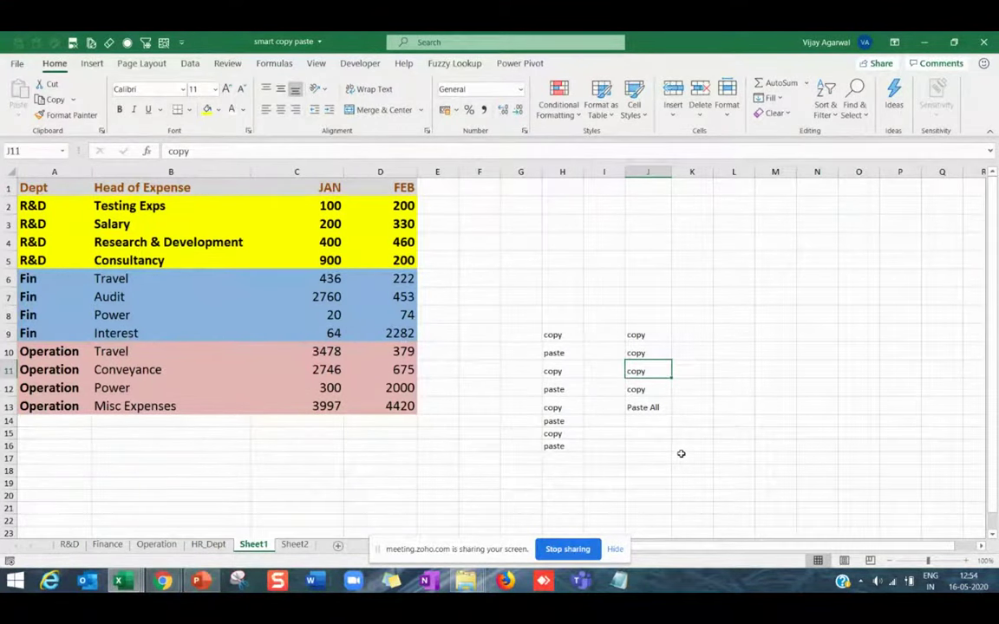
Undo the column H and J notes and pasted rows, then re-paste the R&D, Fin and Operation rows.
{"action": "key", "text": "ctrl+z"}
{"action": "key", "text": "ctrl+z"}
{"action": "key", "text": "ctrl+z"}
{"action": "key", "text": "ctrl+z"}
{"action": "key", "text": "ctrl+z"}
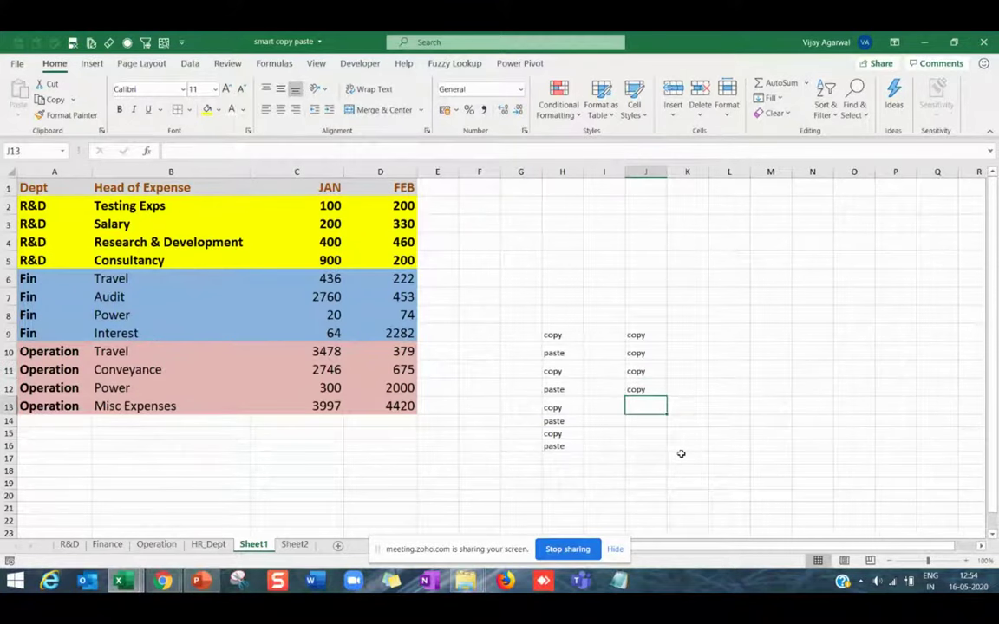
{"action": "key", "text": "ctrl+z"}
{"action": "key", "text": "ctrl+z"}
{"action": "key", "text": "ctrl+z"}
{"action": "key", "text": "ctrl+z"}
{"action": "key", "text": "ctrl+z"}
{"action": "key", "text": "ctrl+z"}
{"action": "key", "text": "ctrl+z"}
{"action": "key", "text": "ctrl+z"}
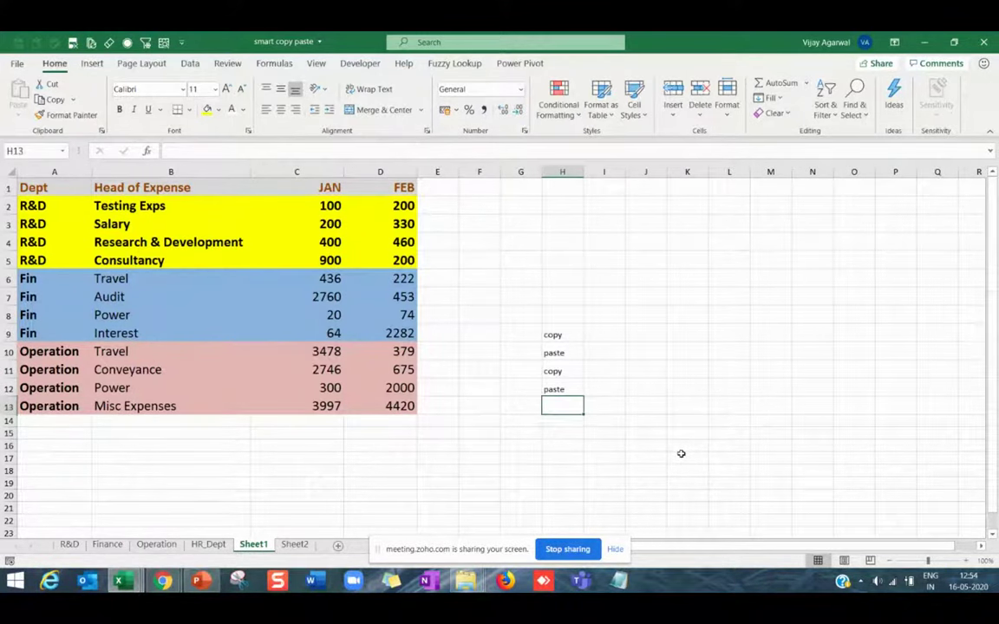
{"action": "key", "text": "ctrl+z"}
{"action": "key", "text": "ctrl+z"}
{"action": "key", "text": "ctrl+z"}
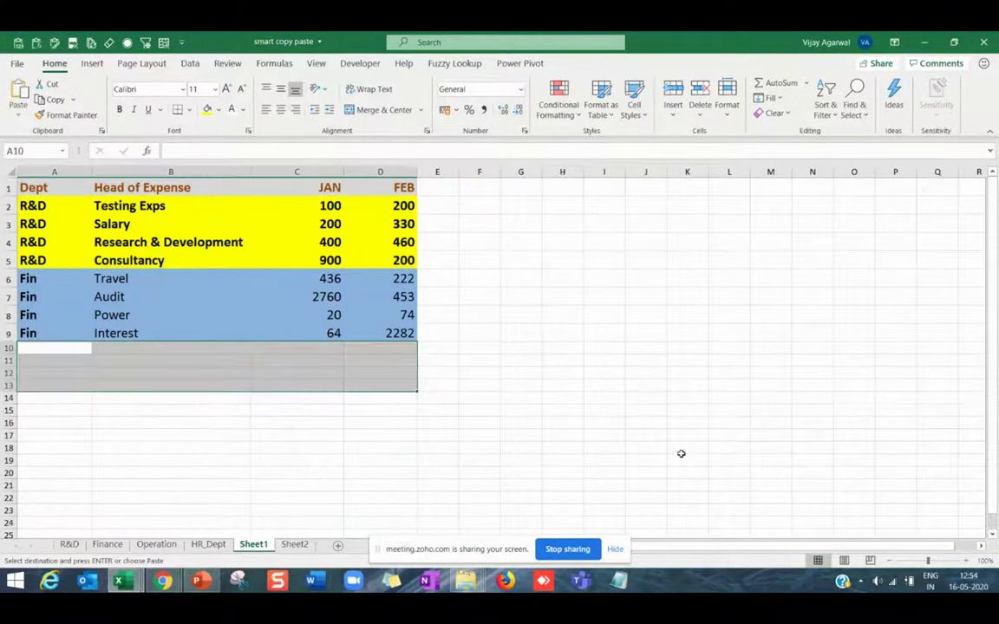
{"action": "key", "text": "ctrl+z"}
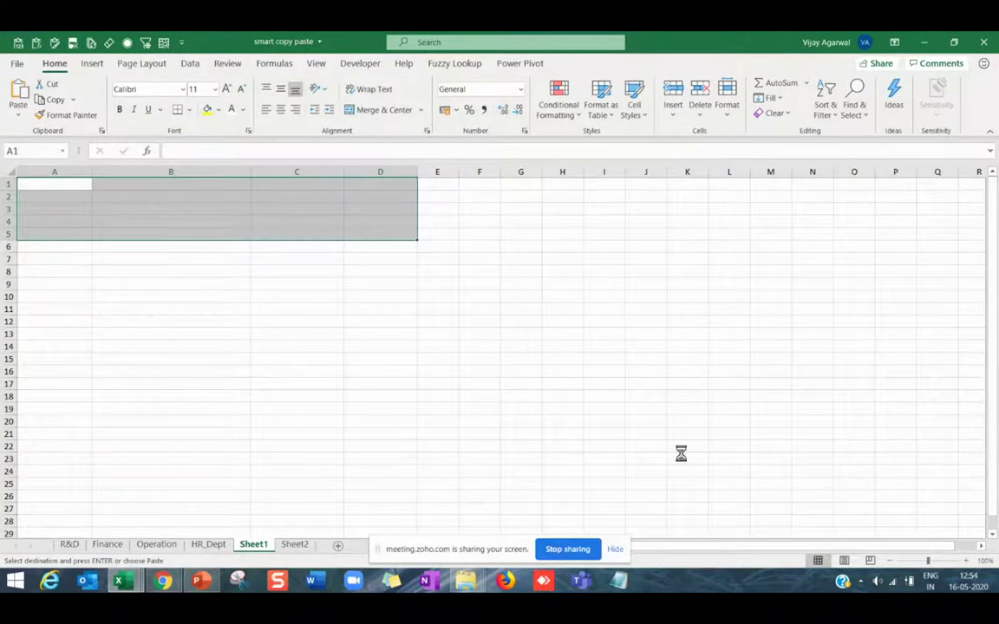
{"action": "type", "text": "Dept\tHead of Expense\tJAN\tFEB R&D\tTesting Exps\t100\t200 R&D\tSalary\t200\t330 R&D\tResearch & Development\t400\t460 R&D\tConsultancy\t900\t200"}
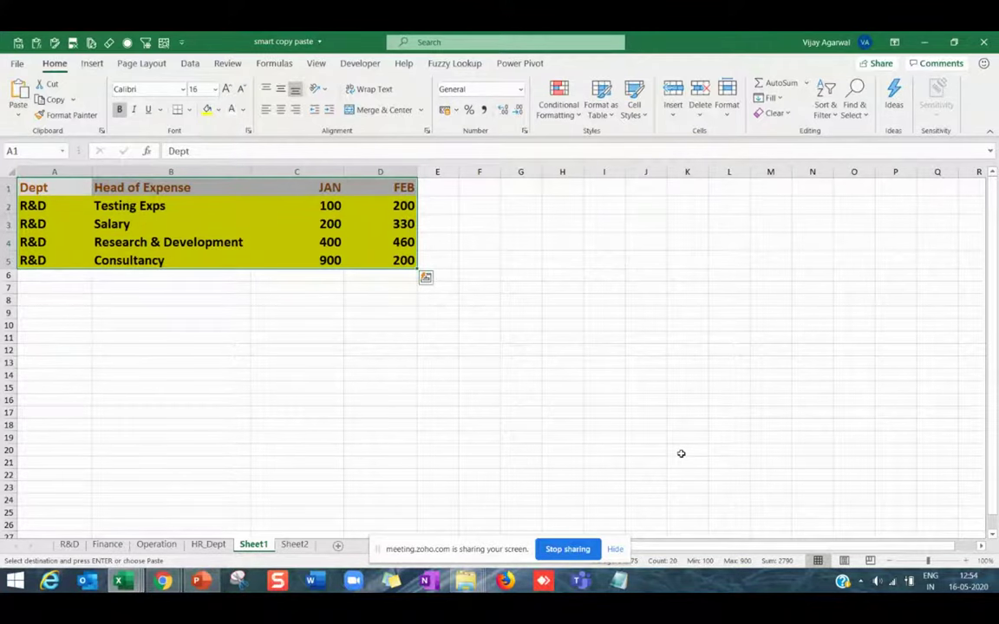
{"action": "type", "text": "Fin\tTravel\t436\t222 Fin\tAudit\t2760\t453 Fin\tPower\t20\t74 Fin\tInterest\t64\t2282 Operation\tTravel\t3478\t379 Operation\tConveyance\t2746\t675 Operation\tPower\t300\t2000 Operation\tMisc Expenses\t3997\t4420"}
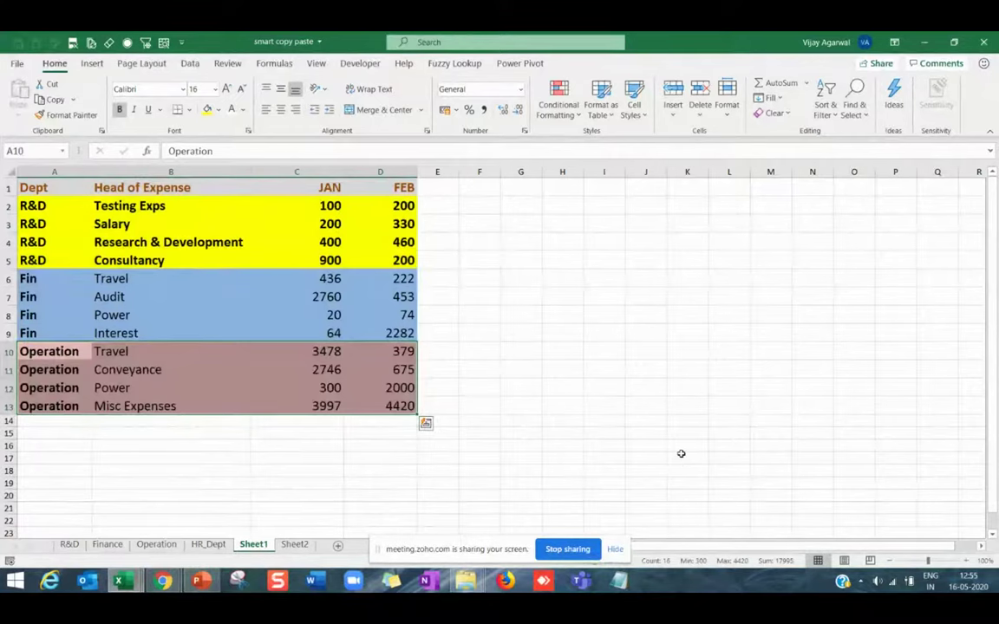
Dismiss the paste options marker in the Excel sheet.
{"action": "key", "text": "Escape"}
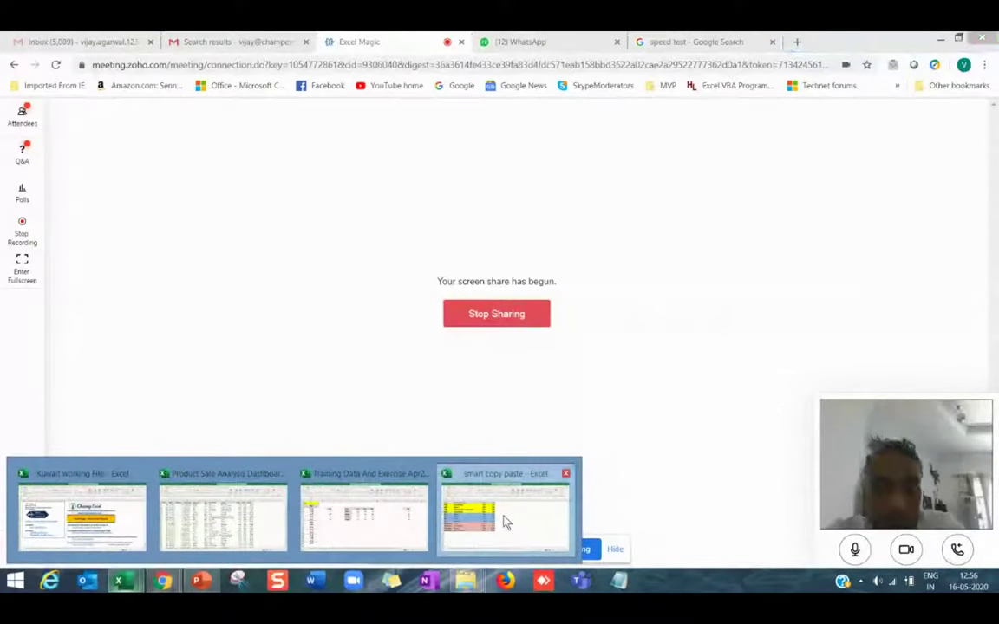
Bring the smart copy paste workbook forward and highlight the A1:D13 expense table.
{"action": "left_click", "coordinate": [507, 522]}
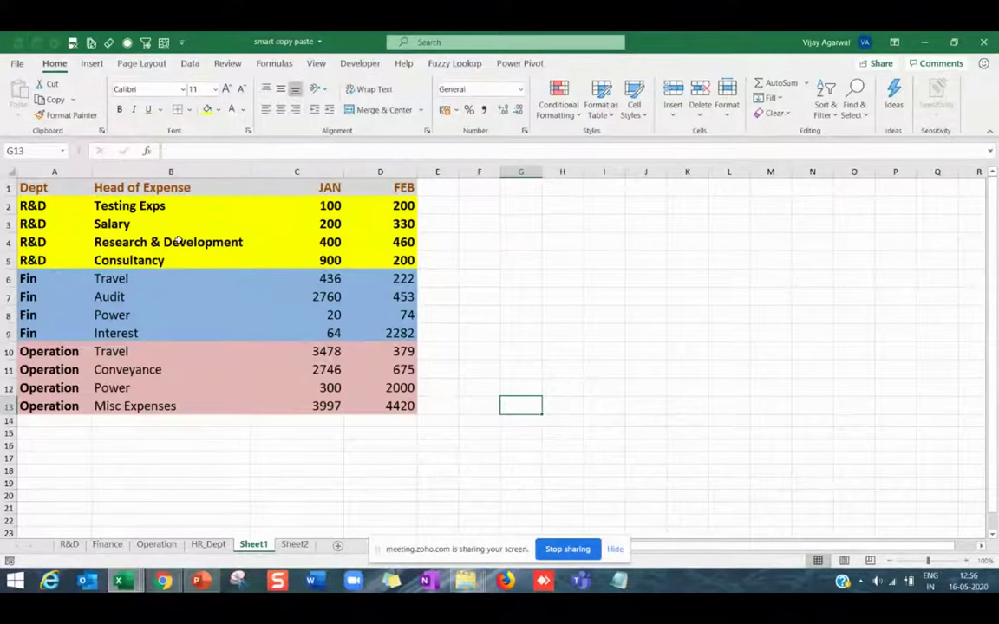
{"action": "left_click_drag", "start_coordinate": [73, 193], "coordinate": [384, 411]}
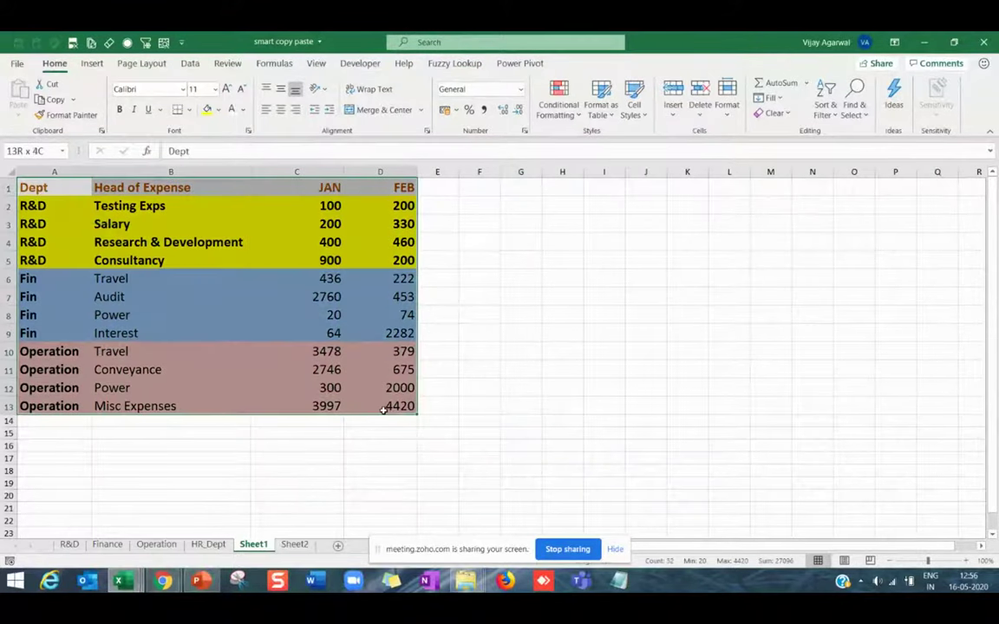
{"action": "left_click", "coordinate": [535, 408]}
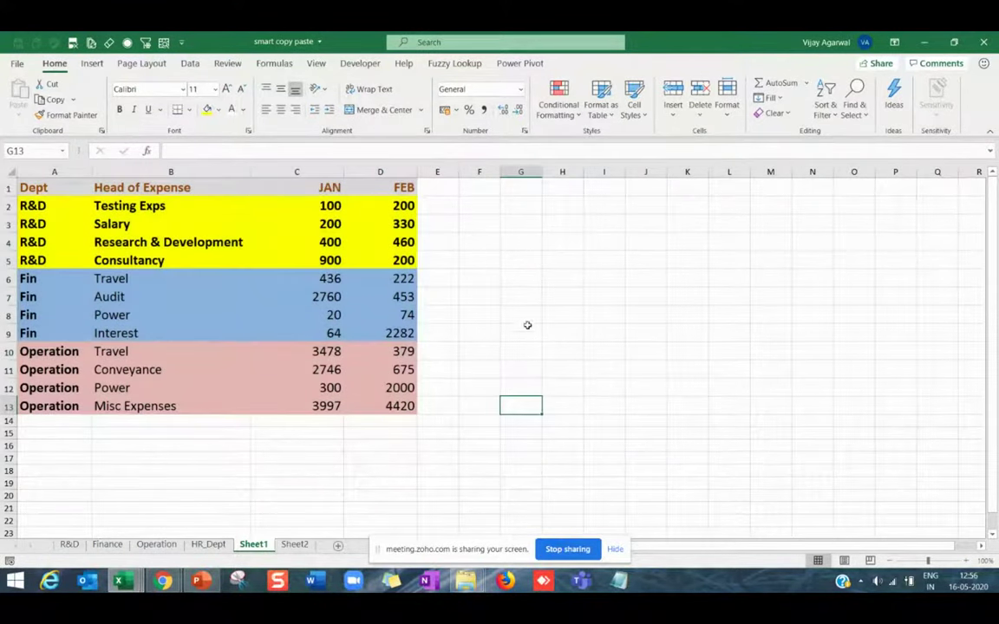
{"action": "left_click", "coordinate": [581, 315]}
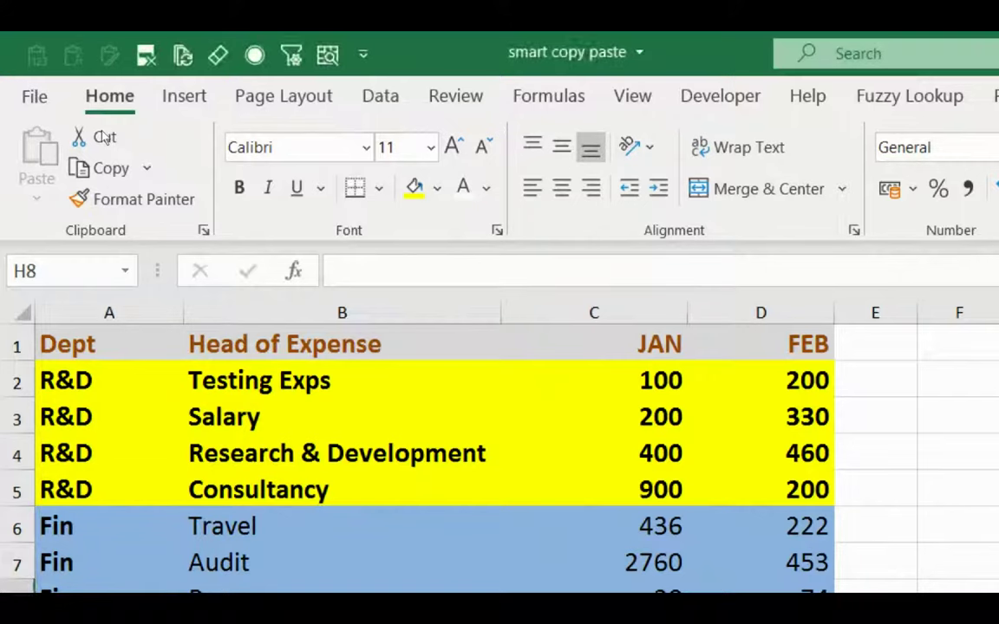
Show the Office Clipboard pane and copy the R&D table and the Finance rows.
{"action": "left_click", "coordinate": [203, 230]}
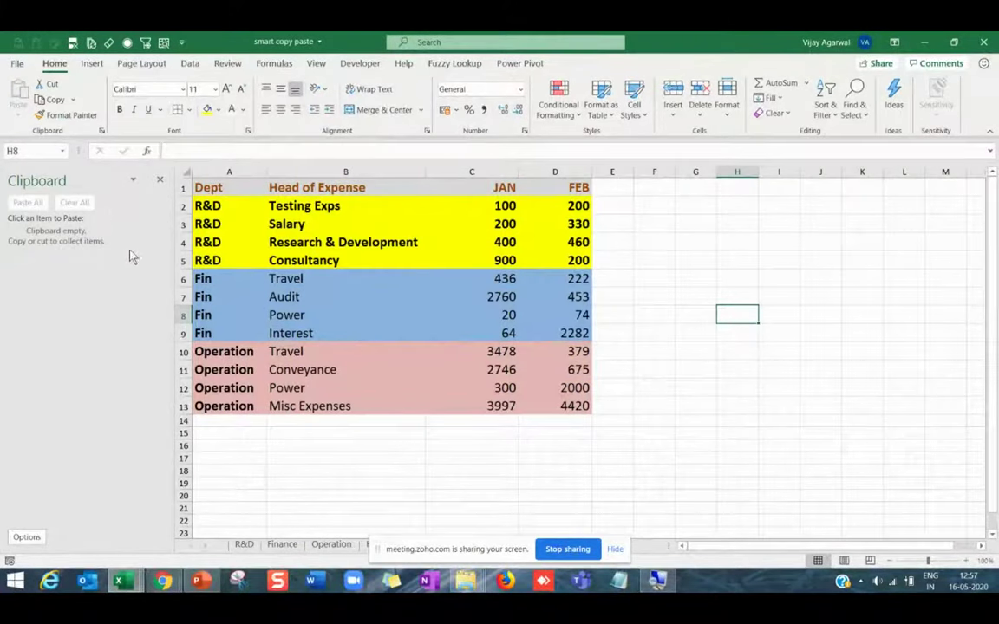
{"action": "left_click", "coordinate": [244, 546]}
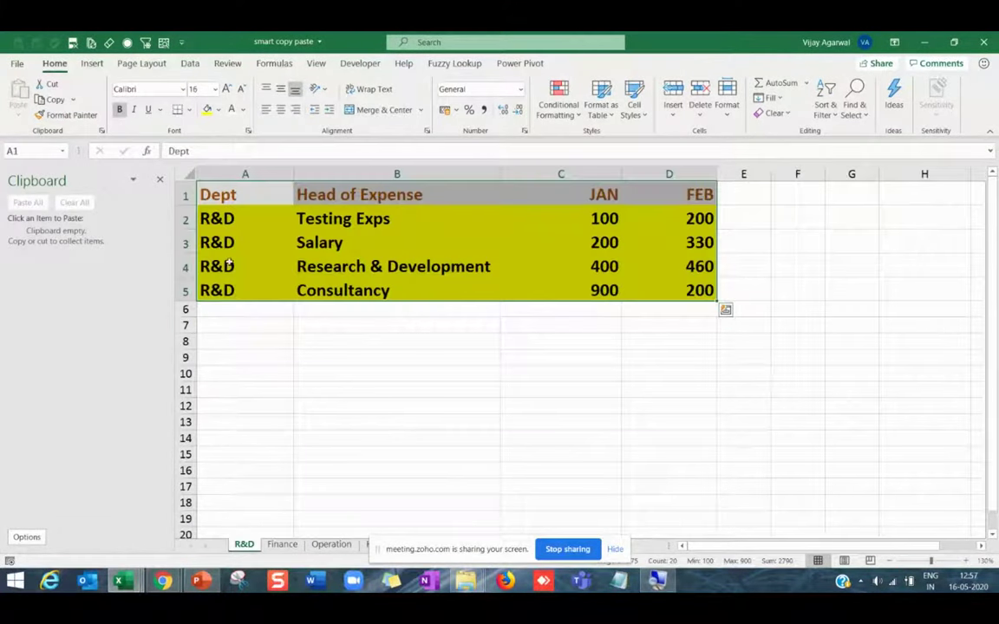
{"action": "key", "text": "ctrl+c"}
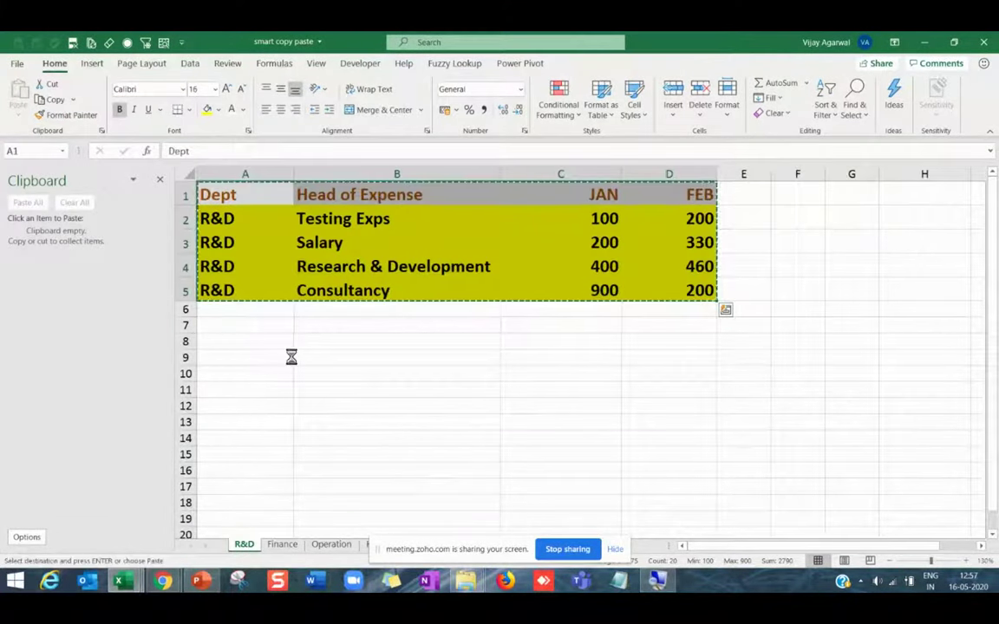
{"action": "left_click", "coordinate": [282, 545]}
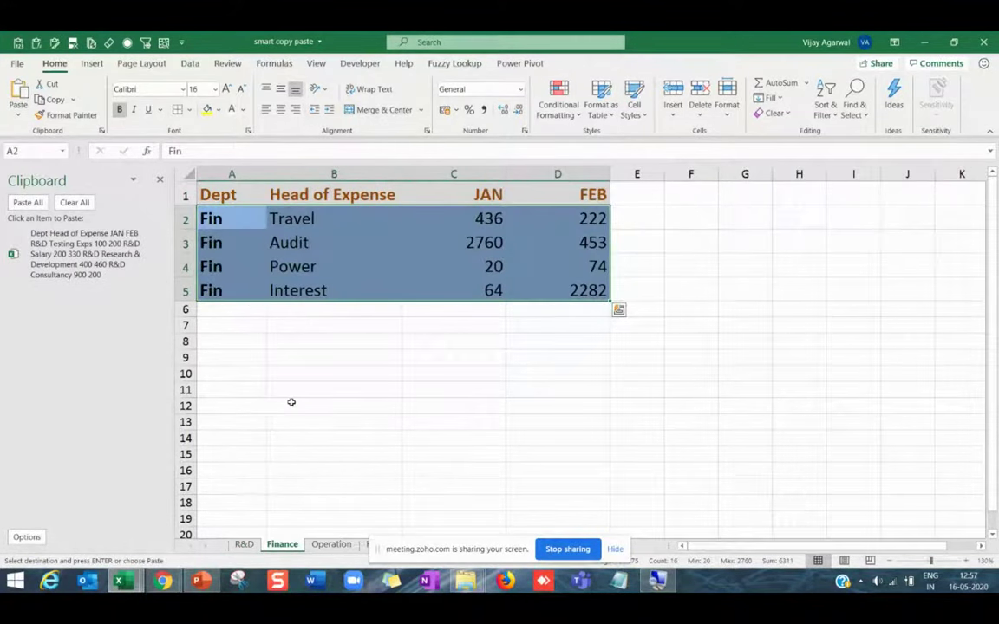
{"action": "key", "text": "ctrl+c"}
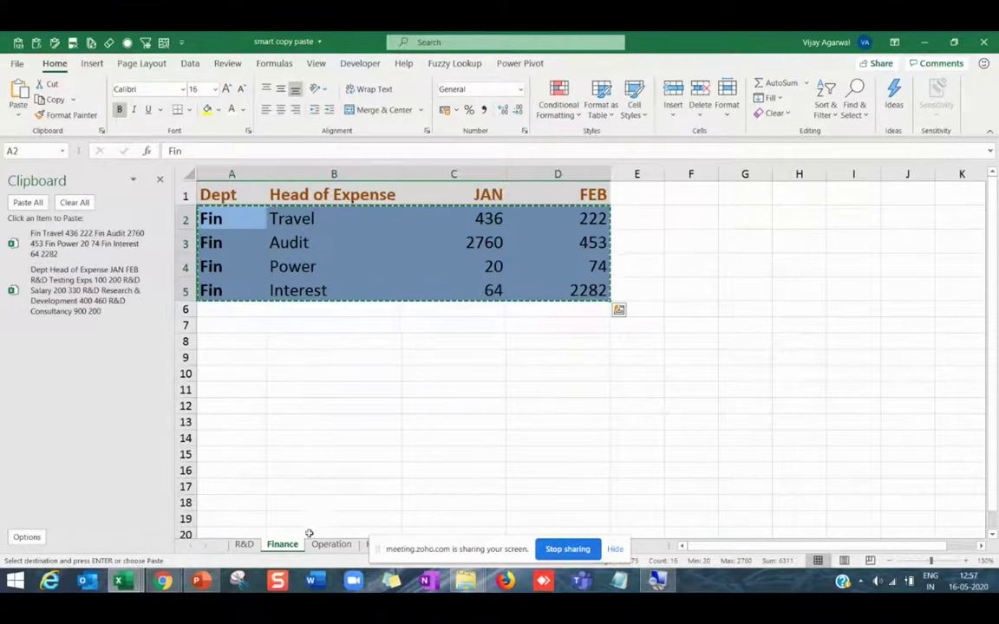
Copy the Operation and HR_Dept expense rows to the Office Clipboard.
{"action": "left_click", "coordinate": [330, 547]}
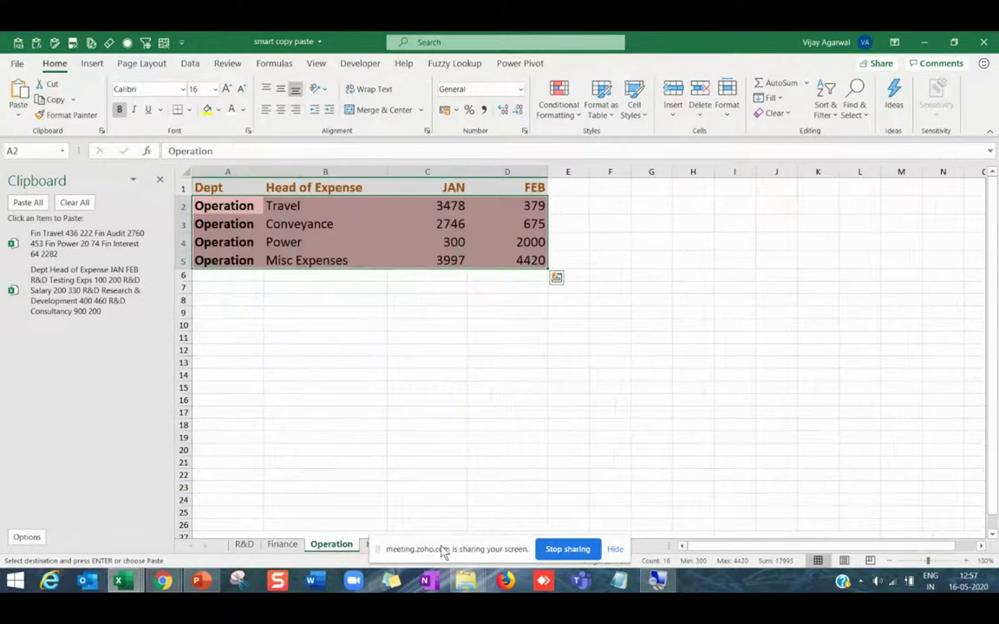
{"action": "mouse_move", "coordinate": [443, 553]}
{"action": "left_mouse_down"}
{"action": "mouse_move", "coordinate": [582, 547]}
{"action": "mouse_move", "coordinate": [630, 560]}
{"action": "left_mouse_up"}
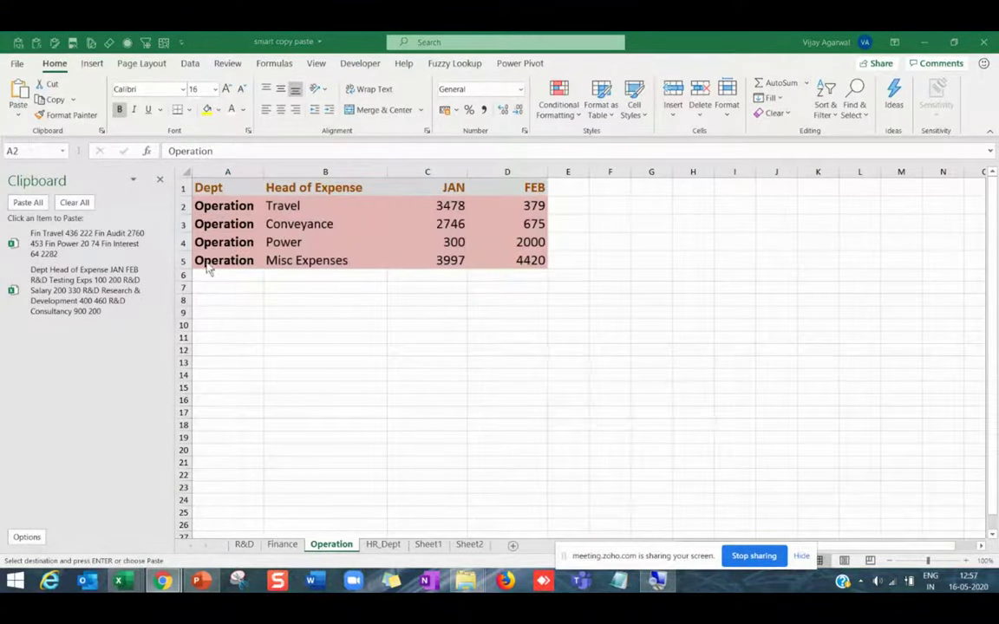
{"action": "key", "text": "ctrl+c"}
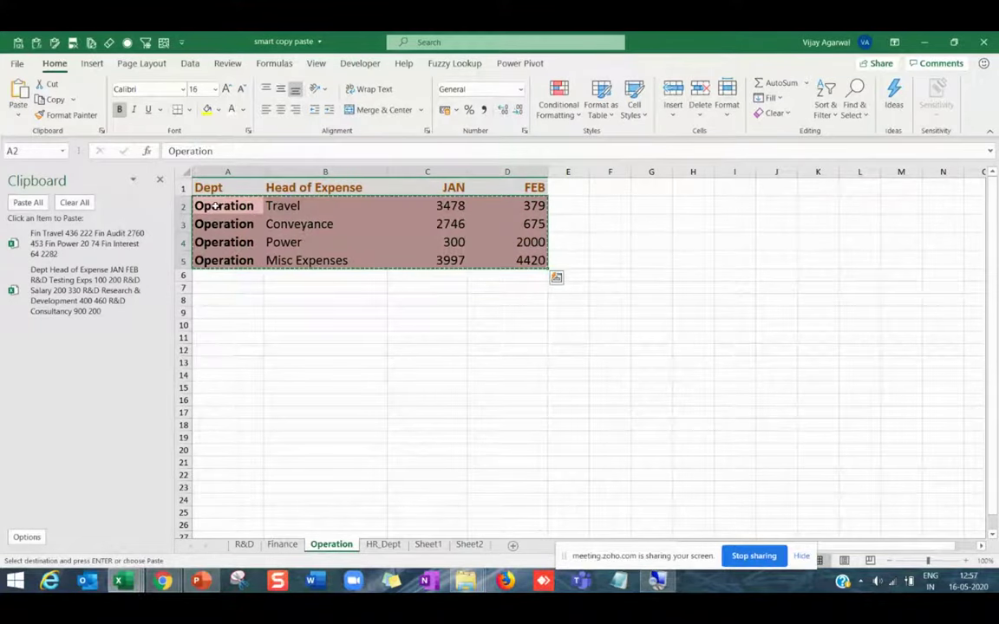
{"action": "left_click", "coordinate": [388, 548]}
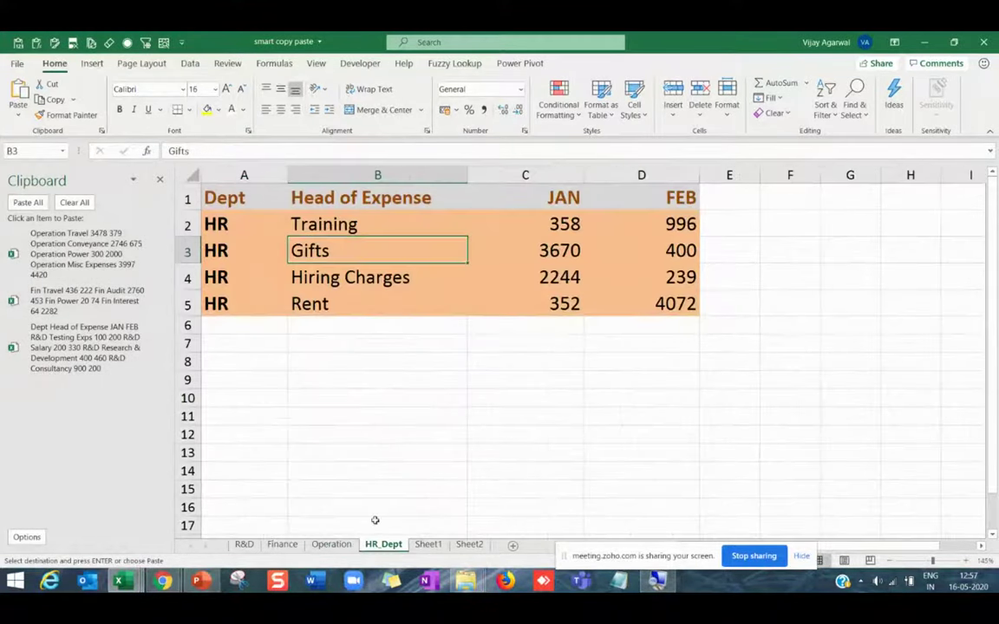
{"action": "left_click_drag", "start_coordinate": [245, 223], "coordinate": [638, 301]}
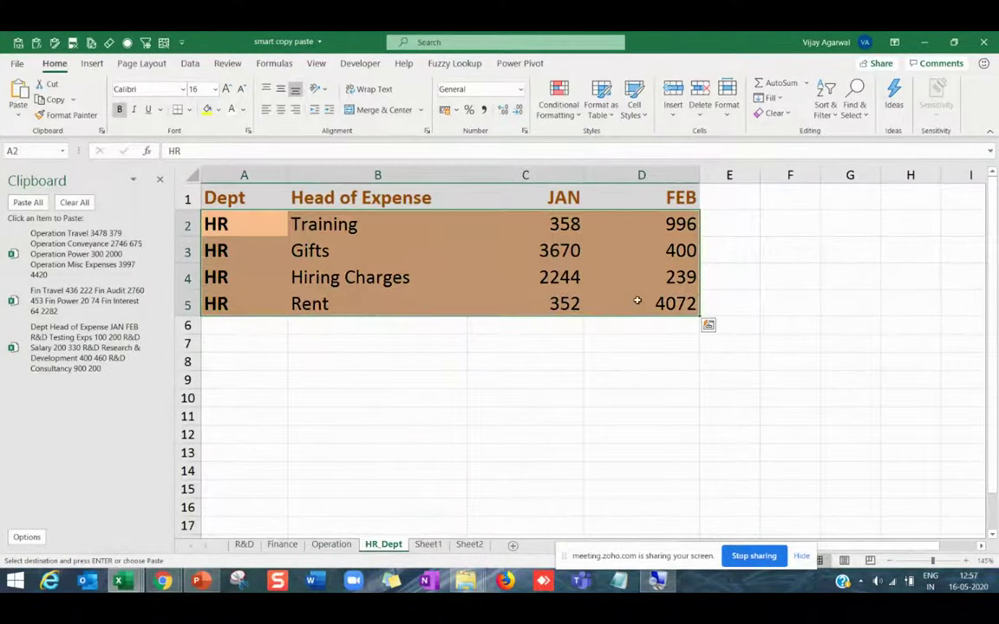
{"action": "key", "text": "ctrl+c"}
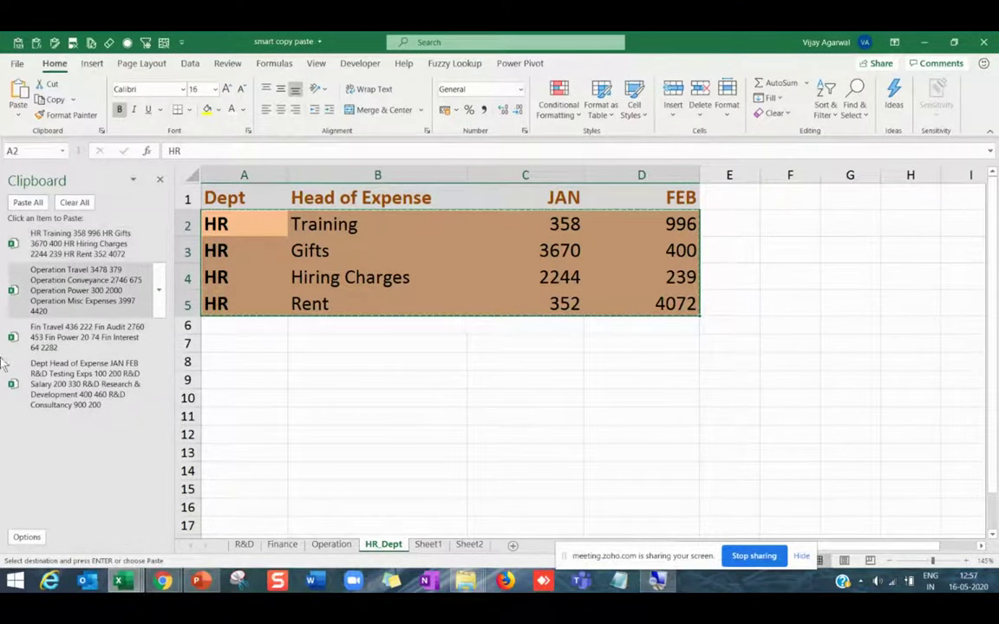
Paste all four collected clipboard items into Sheet2 starting at A1.
{"action": "left_click", "coordinate": [468, 544]}
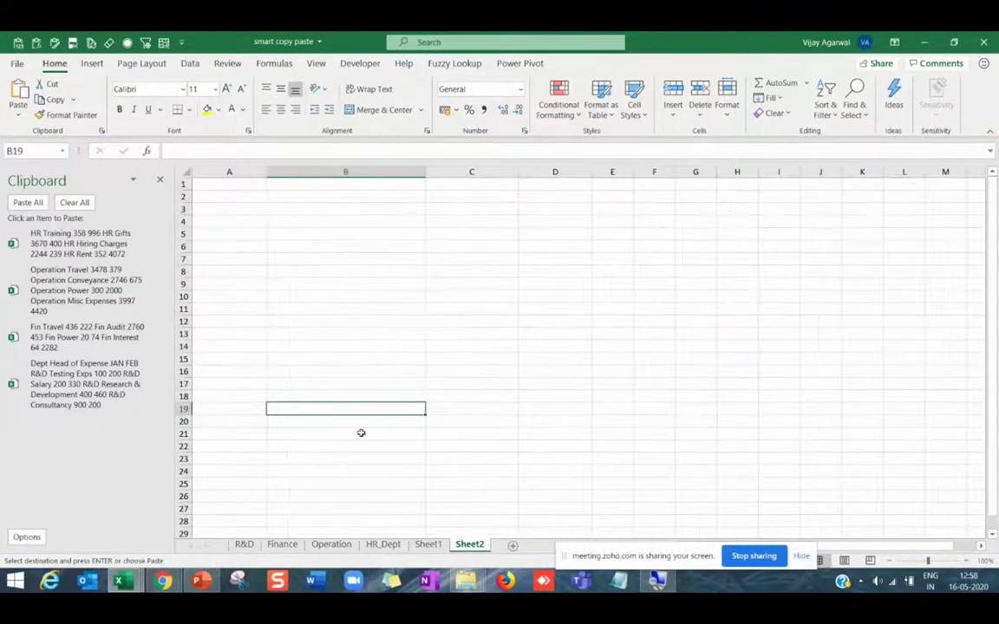
{"action": "left_click", "coordinate": [257, 296]}
{"action": "key", "text": "ctrl+Home"}
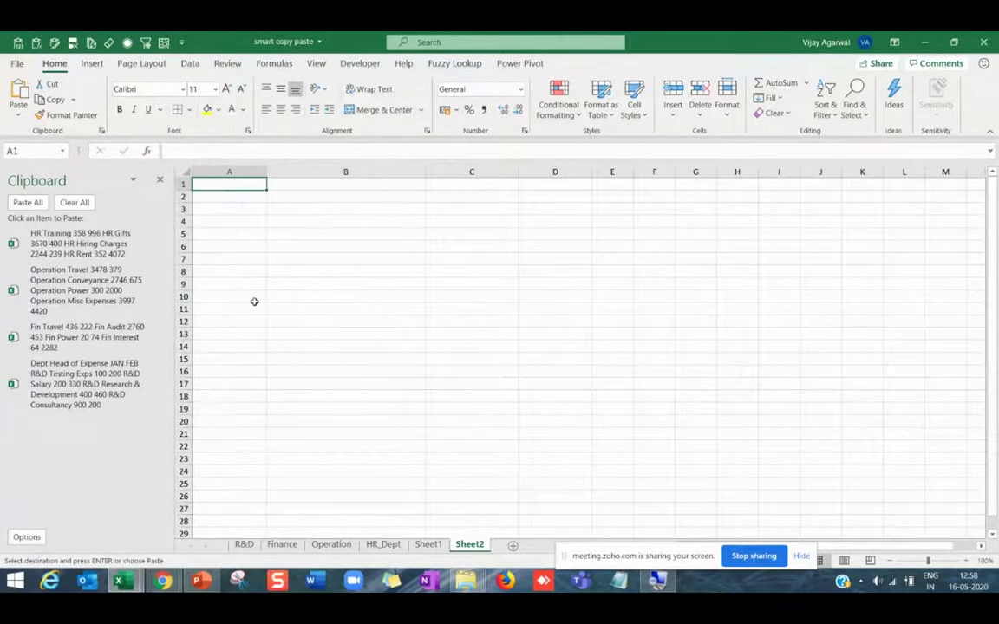
{"action": "scroll", "coordinate": [255, 302], "scroll_direction": "up", "scroll_amount": 1}
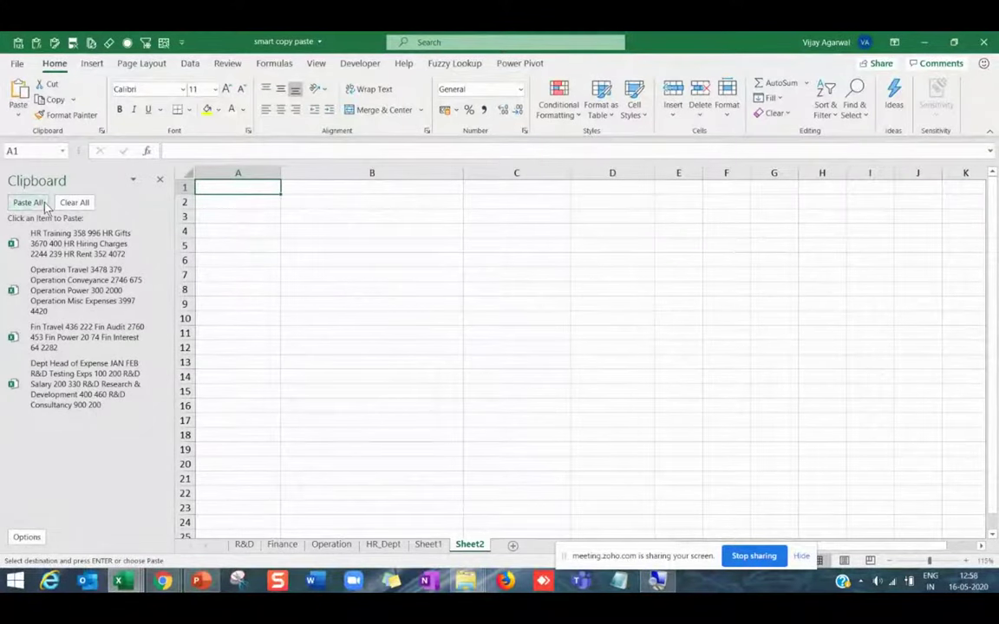
{"action": "left_click", "coordinate": [45, 203]}
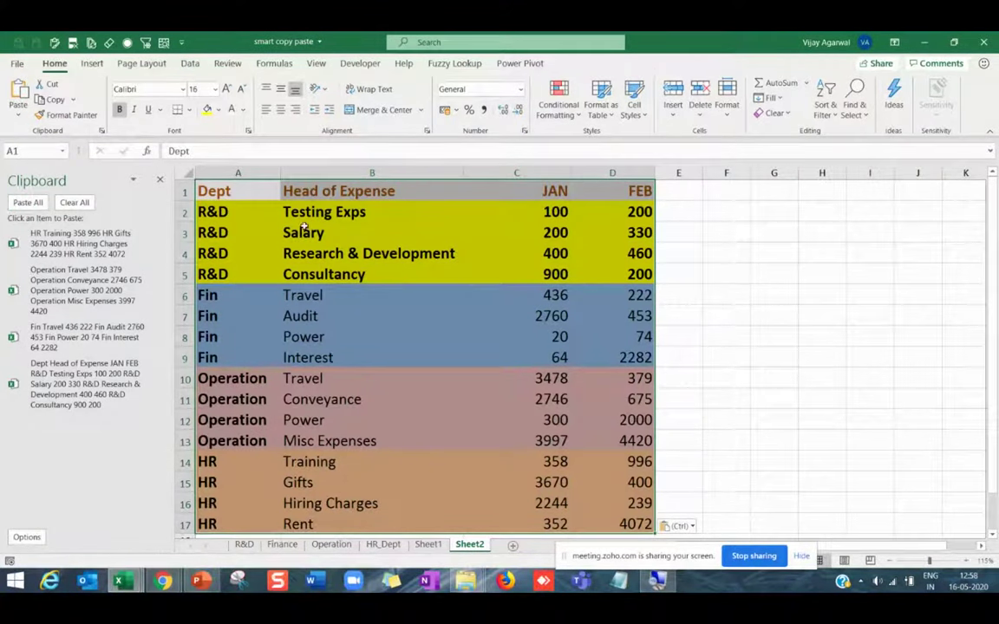
Point out the Salary, Power, Conveyance and Gifts entries, then switch to Word.
{"action": "left_click", "coordinate": [287, 231]}
{"action": "left_click", "coordinate": [291, 332]}
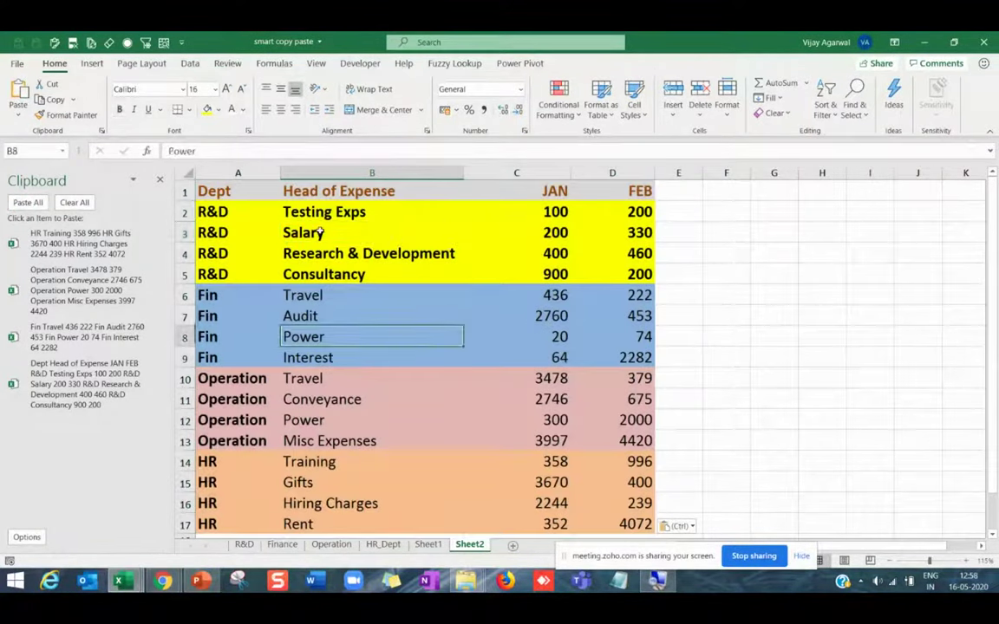
{"action": "left_click", "coordinate": [287, 230]}
{"action": "left_click", "coordinate": [290, 331]}
{"action": "left_click", "coordinate": [286, 399]}
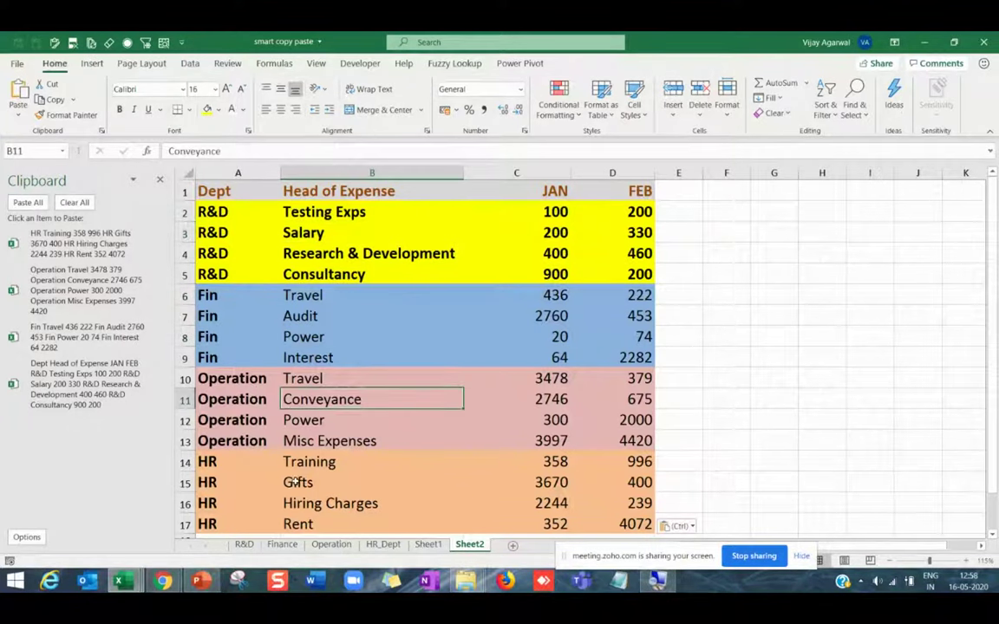
{"action": "key", "text": "Down"}
{"action": "key", "text": "Down"}
{"action": "key", "text": "Down"}
{"action": "key", "text": "Down"}
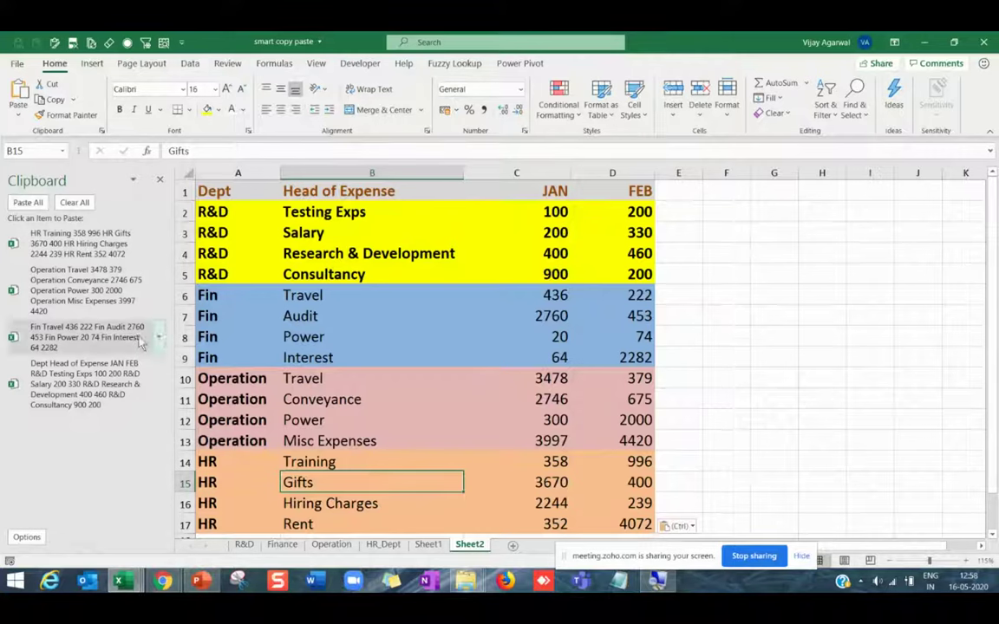
{"action": "left_click", "coordinate": [319, 587]}
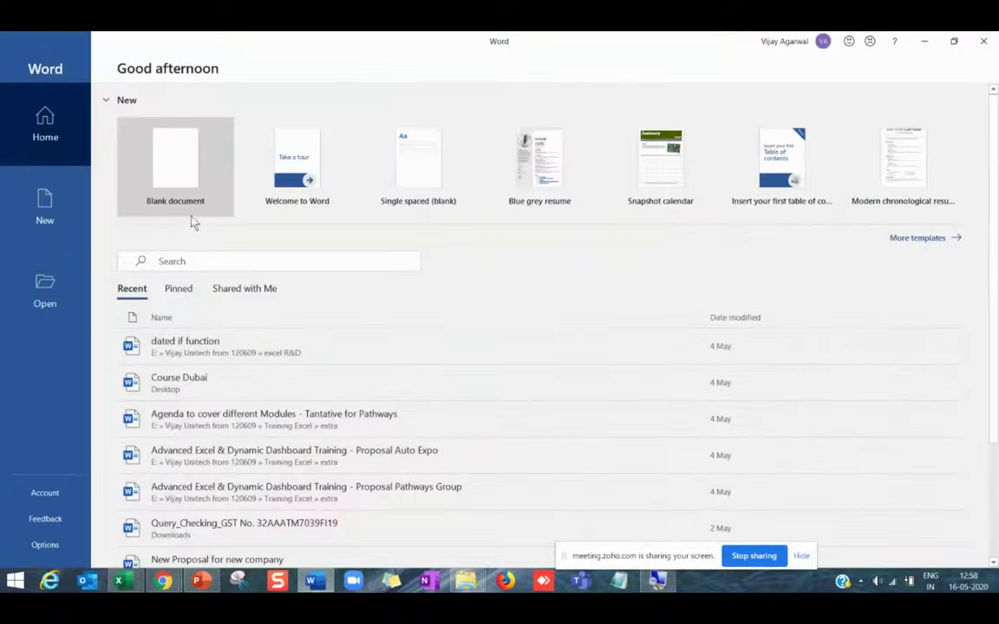
Create a blank document filled with =rand() sample paragraphs.
{"action": "left_click", "coordinate": [185, 180]}
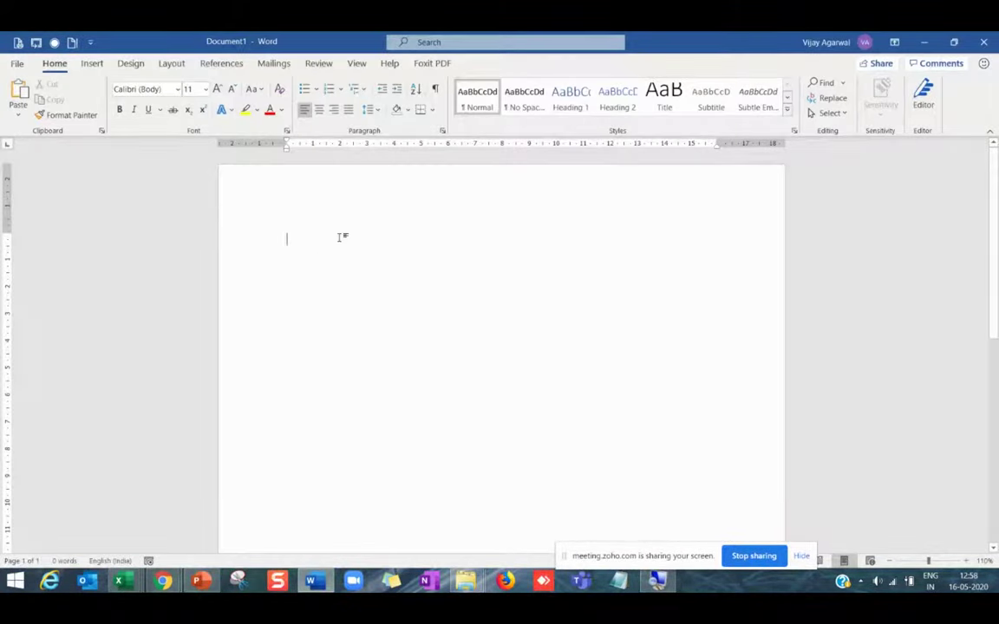
{"action": "type", "text": "=rand("}
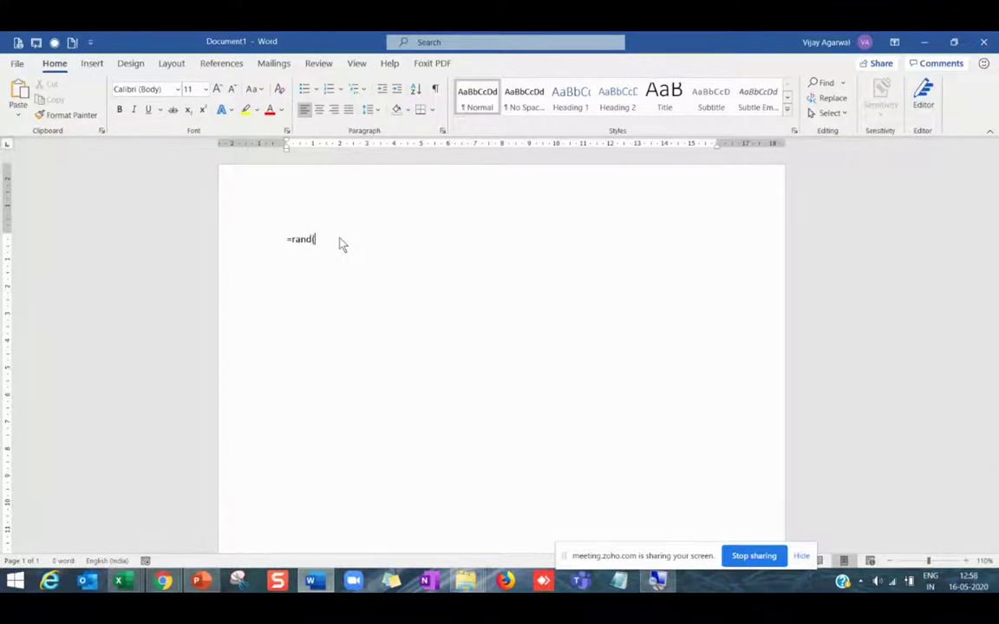
{"action": "type", "text": ")"}
{"action": "key", "text": "Return"}
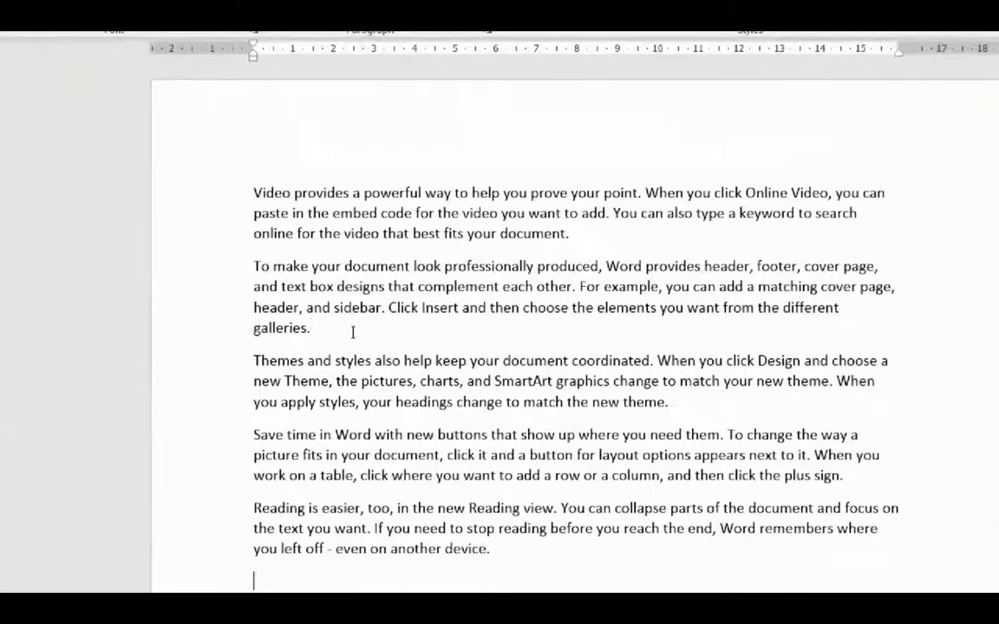
Place the cursor after the second paragraph and show the Office Clipboard pane.
{"action": "left_click", "coordinate": [342, 330]}
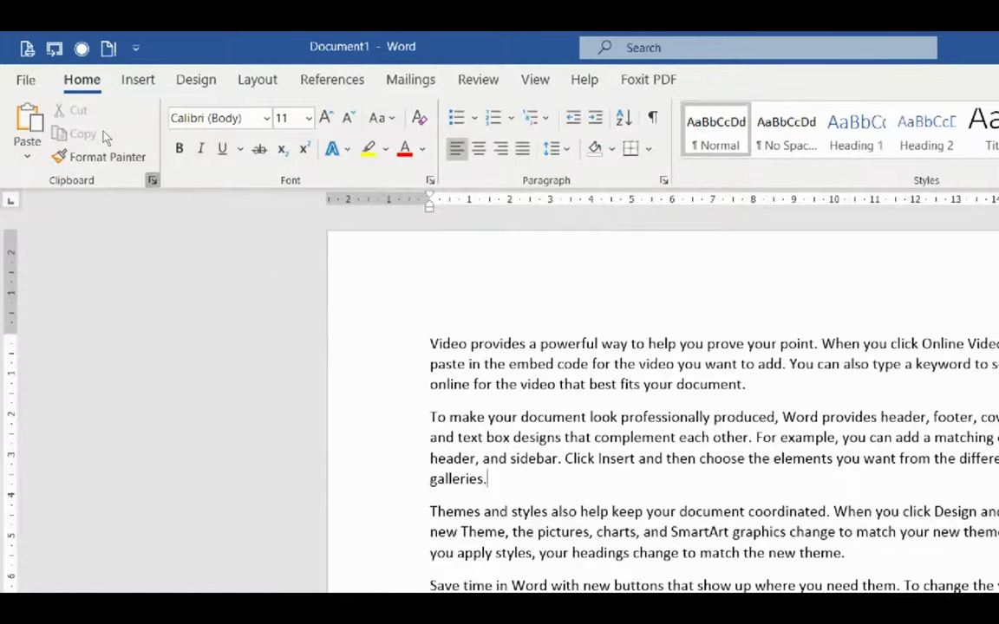
{"action": "key", "text": "alt+h"}
{"action": "key", "text": "f"}
{"action": "key", "text": "o"}
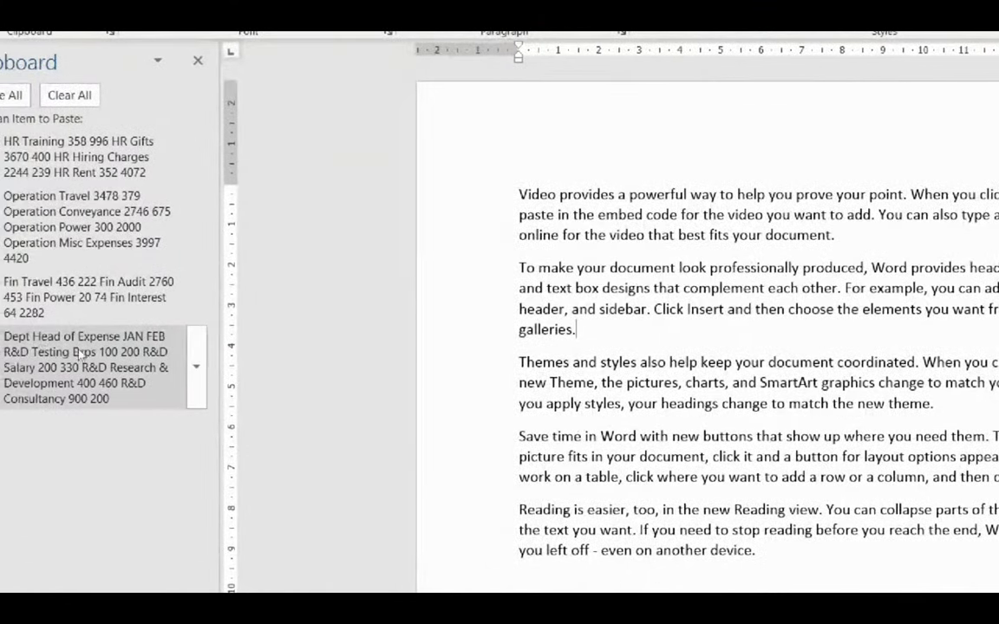
Paste the R&D and Operation expense tables after the second paragraph, then close the Clipboard pane.
{"action": "left_click", "coordinate": [74, 364]}
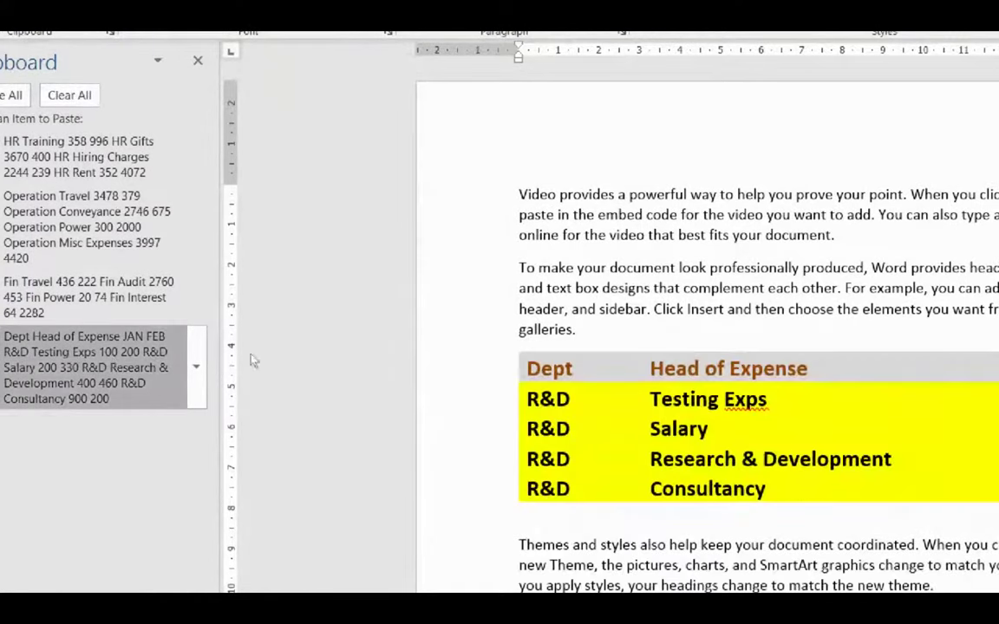
{"action": "key", "text": "Return"}
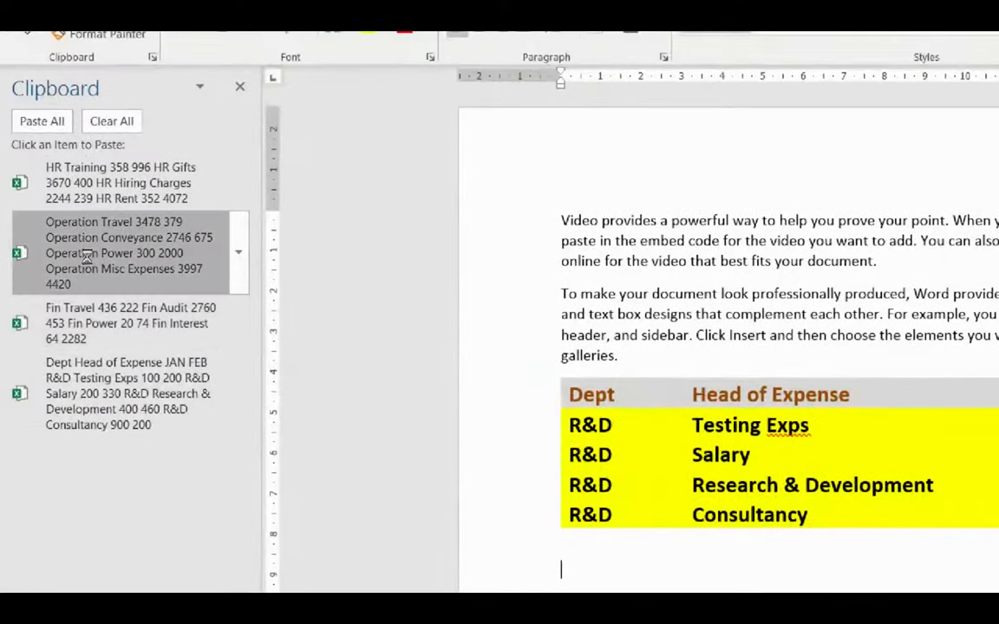
{"action": "left_click", "coordinate": [87, 254]}
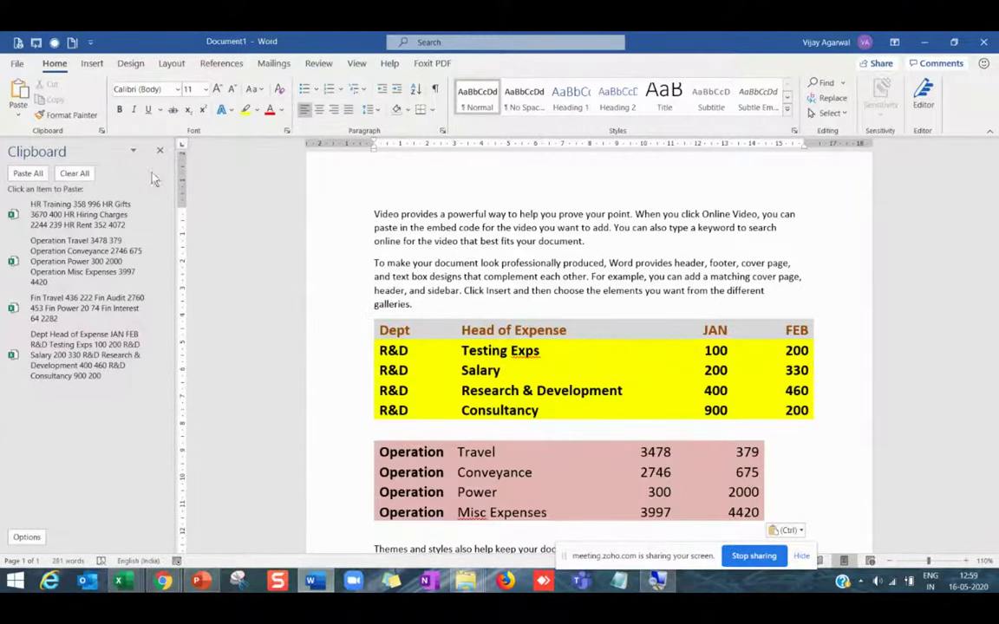
{"action": "left_click", "coordinate": [160, 152]}
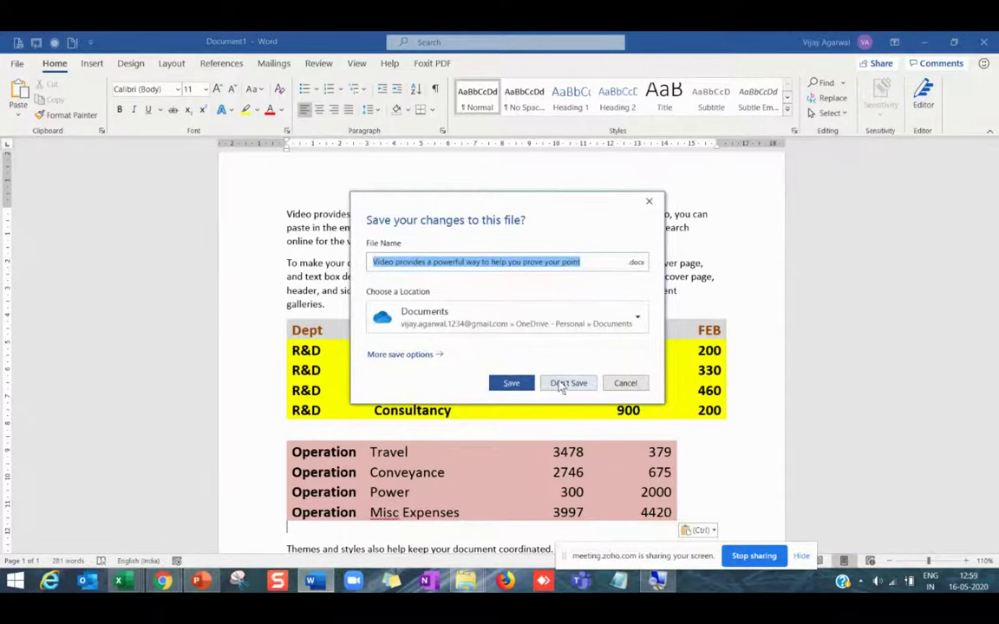
Close the sample document with Don't Save.
{"action": "left_click", "coordinate": [562, 385]}
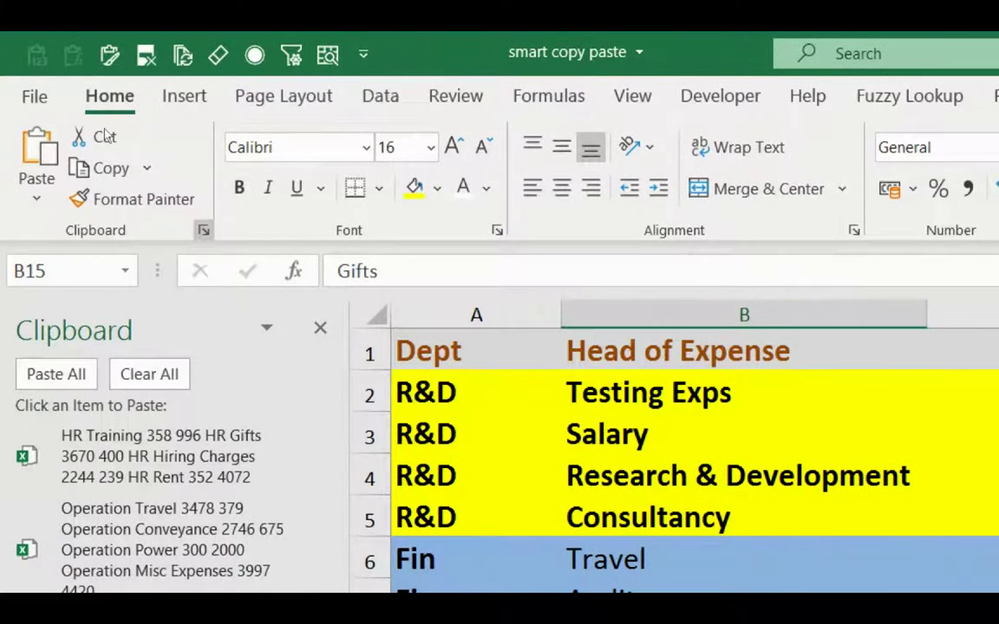
Underline B15 and the R&D labels in A2 and A3.
{"action": "key", "text": "ctrl+u"}
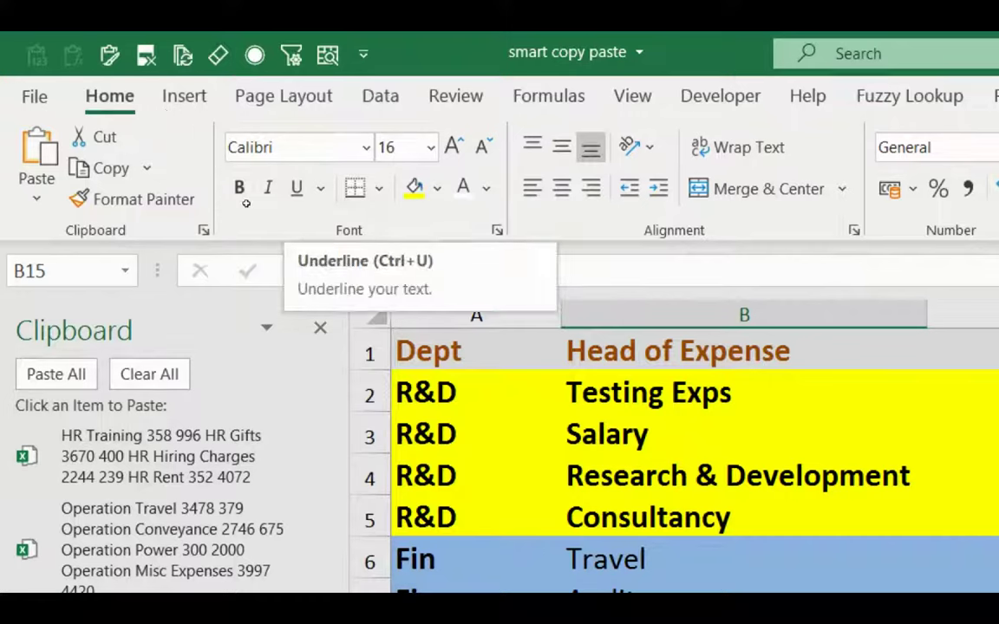
{"action": "key", "text": "ctrl+Home"}
{"action": "key", "text": "ctrl+u"}
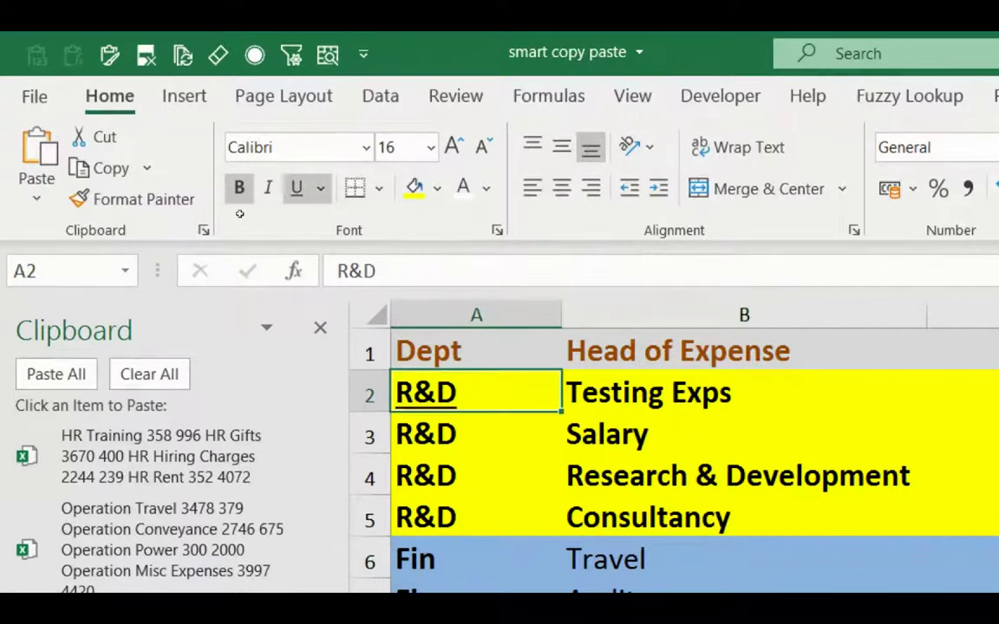
{"action": "key", "text": "Down"}
{"action": "key", "text": "ctrl+u"}
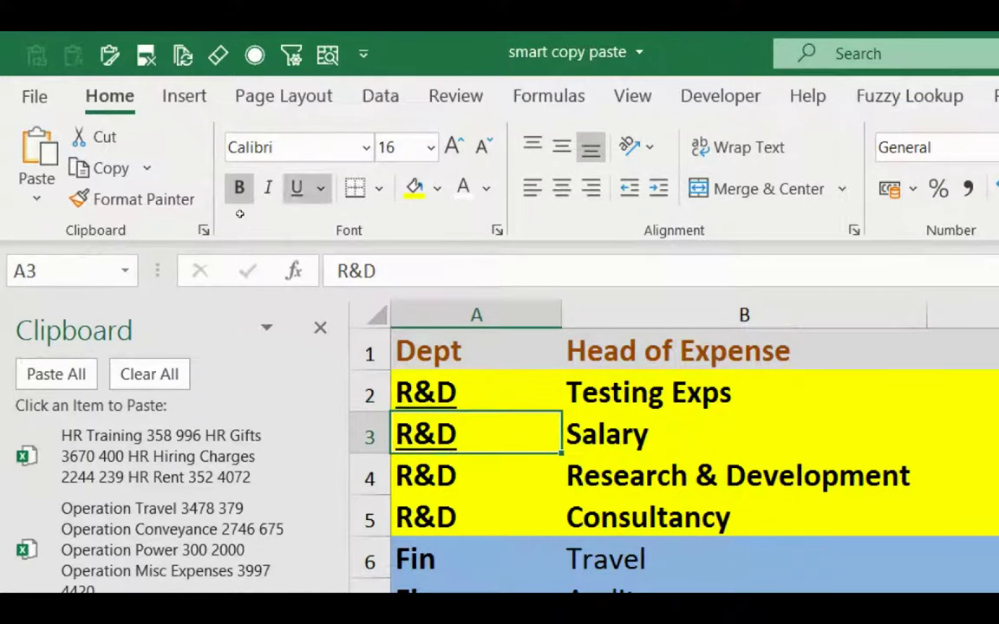
Give the Fin label in A6 a double underline.
{"action": "key", "text": "Down"}
{"action": "key", "text": "Down"}
{"action": "key", "text": "Down"}
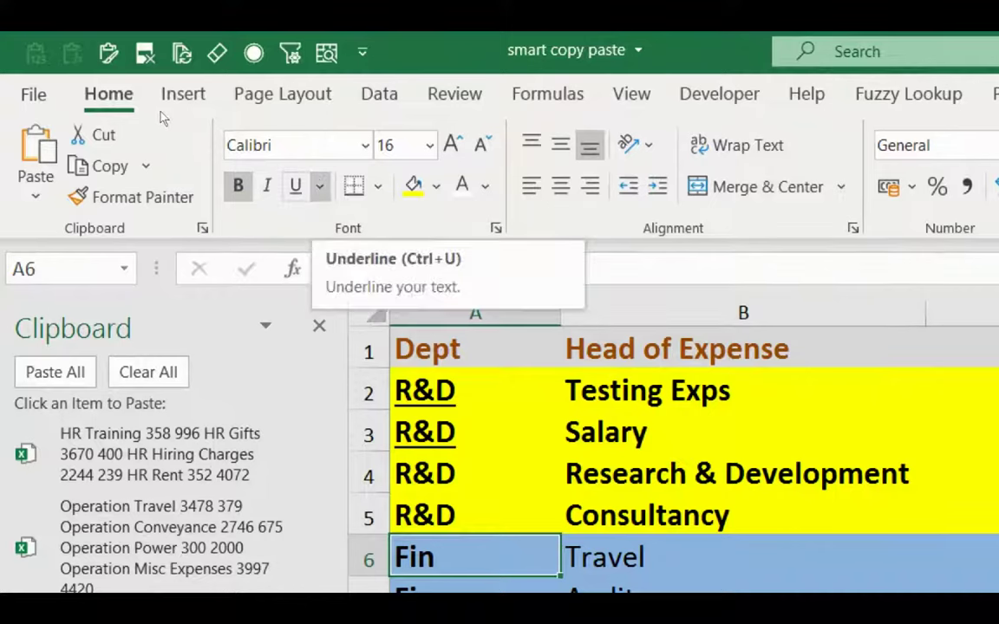
{"action": "left_click", "coordinate": [319, 186]}
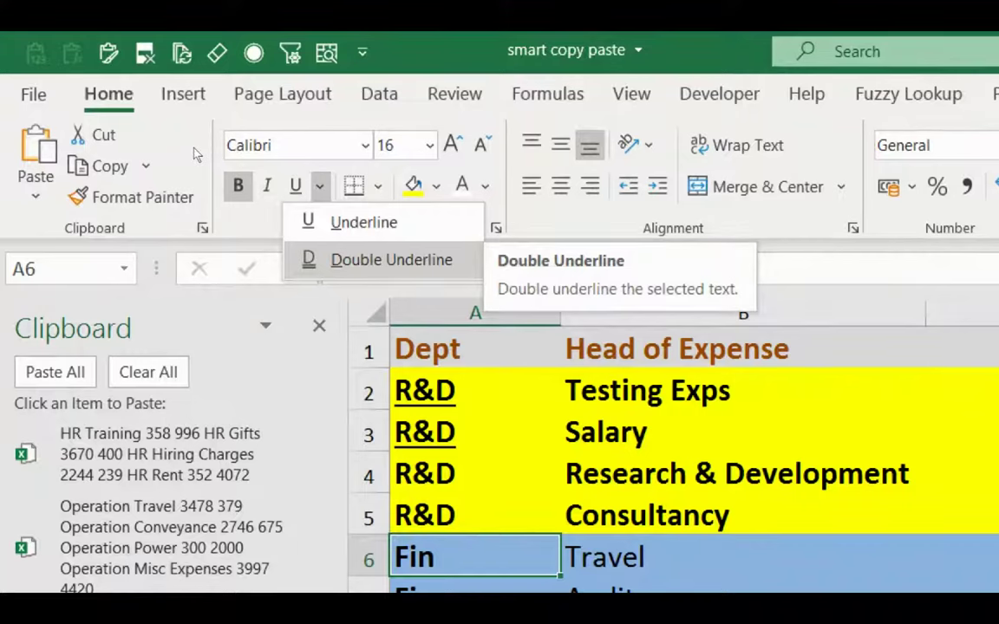
{"action": "left_click", "coordinate": [224, 213]}
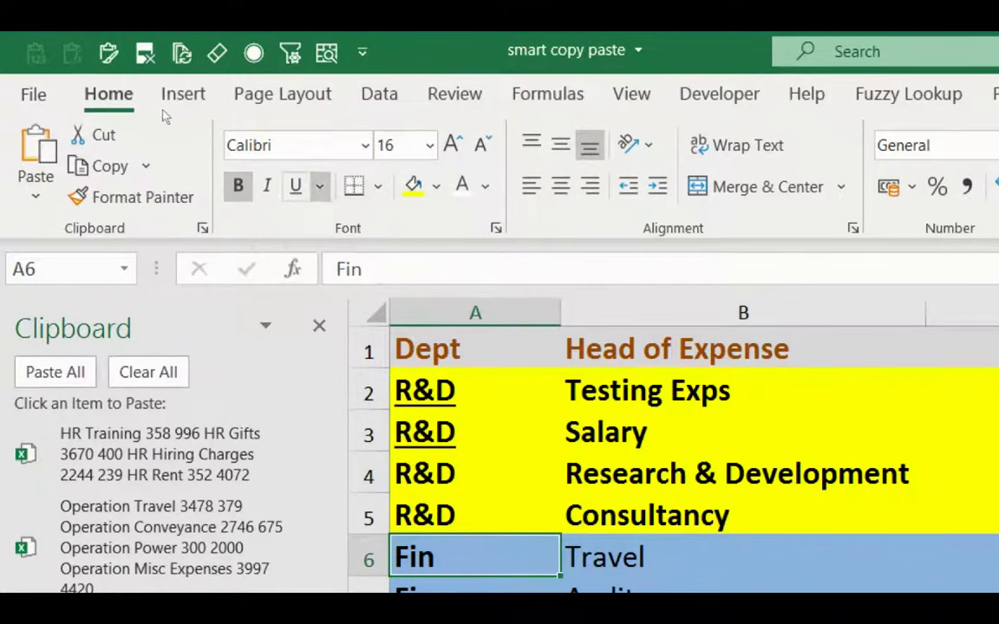
{"action": "left_click", "coordinate": [319, 185]}
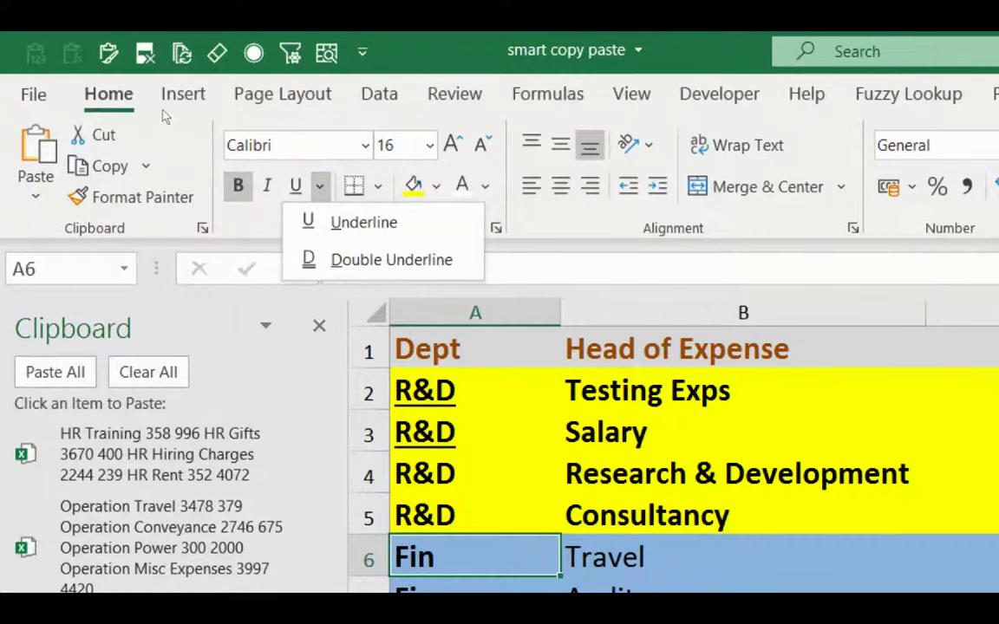
{"action": "key", "text": "Up"}
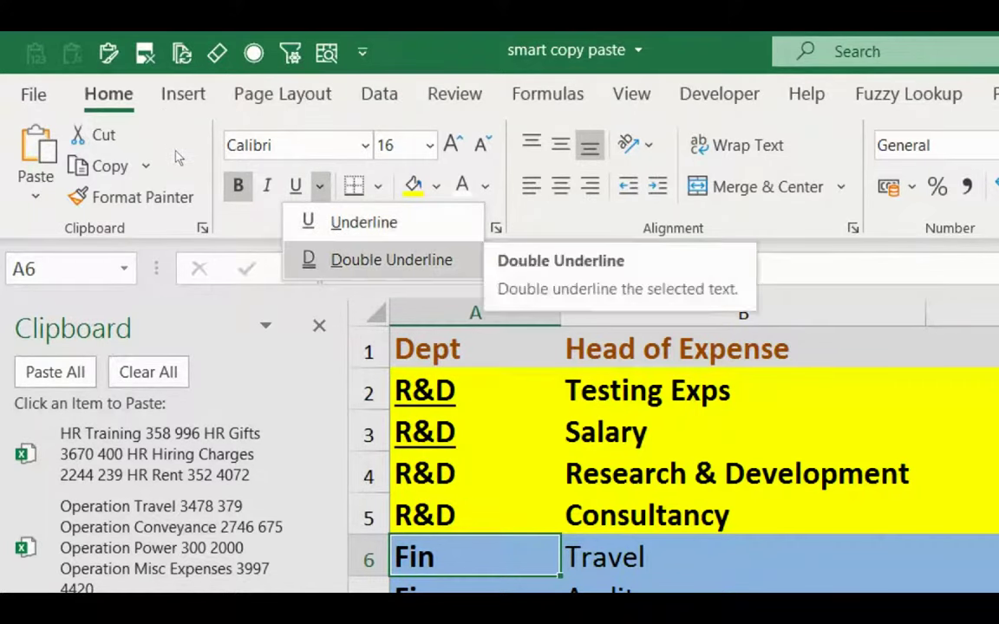
{"action": "key", "text": "Return"}
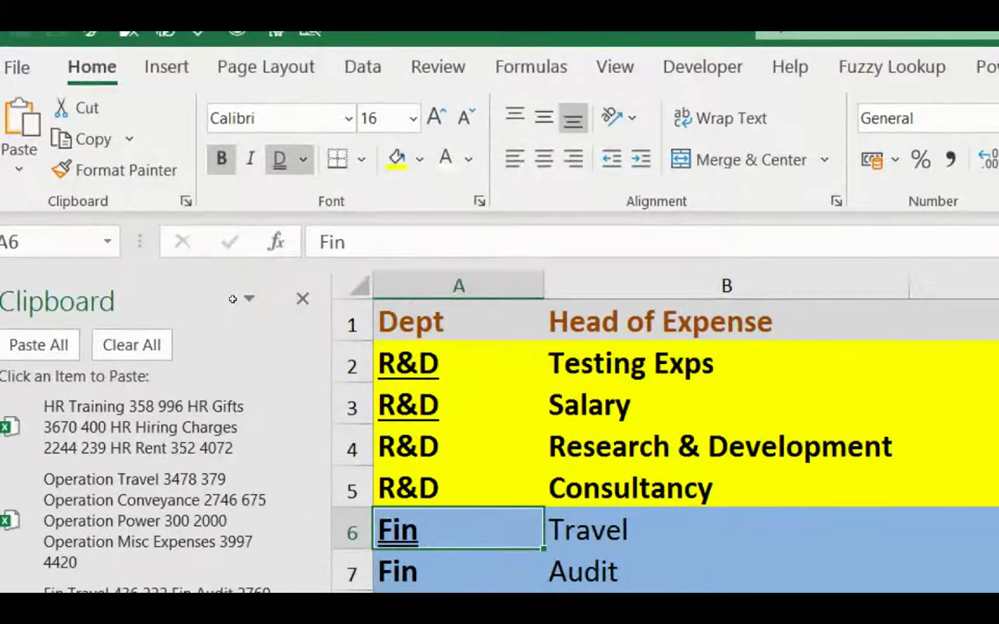
{"action": "key", "text": "Up"}
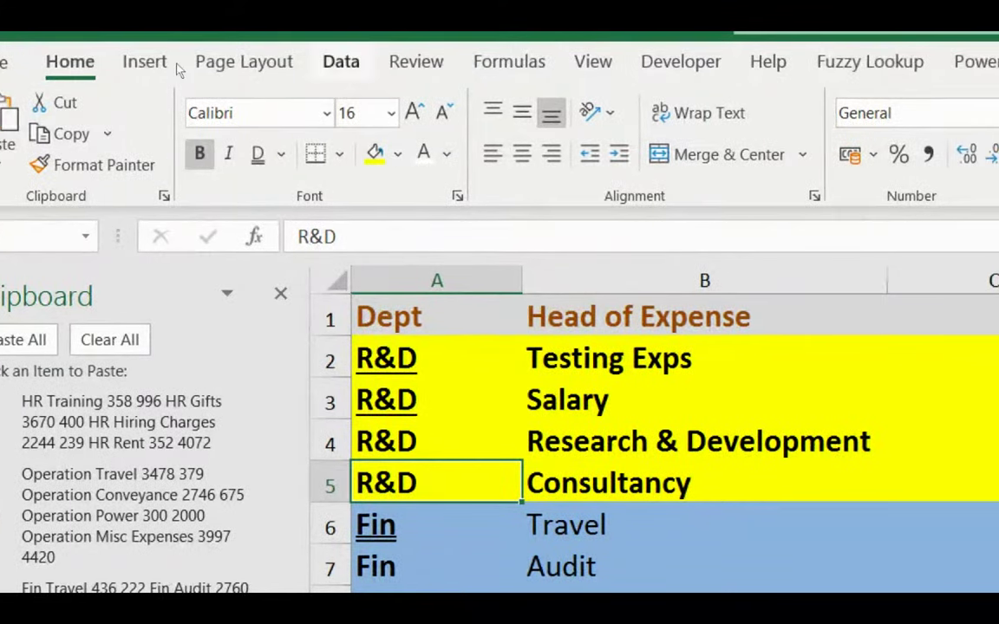
{"action": "left_click", "coordinate": [340, 61]}
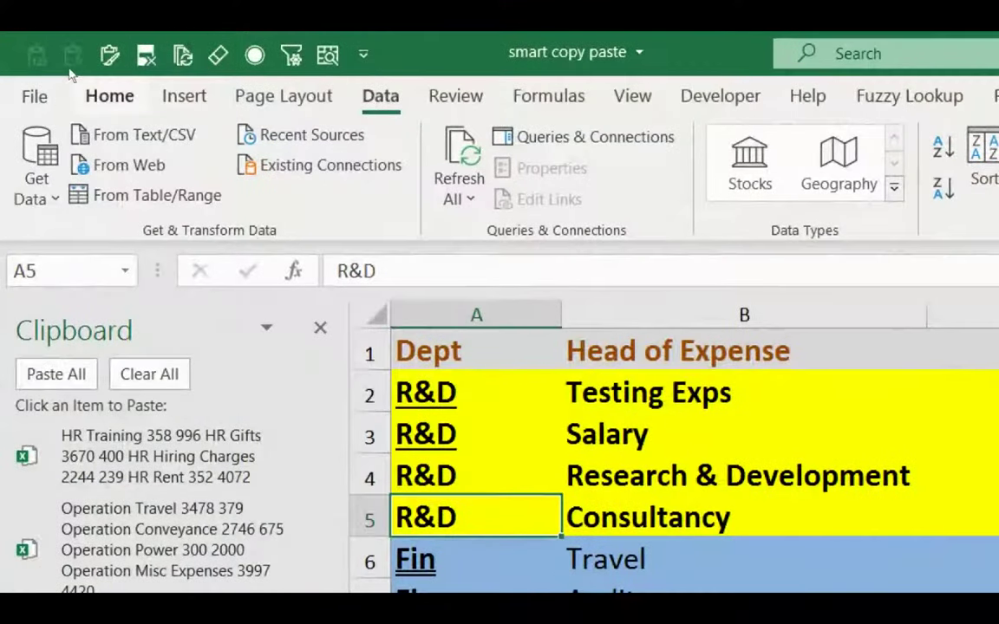
{"action": "left_click", "coordinate": [109, 95]}
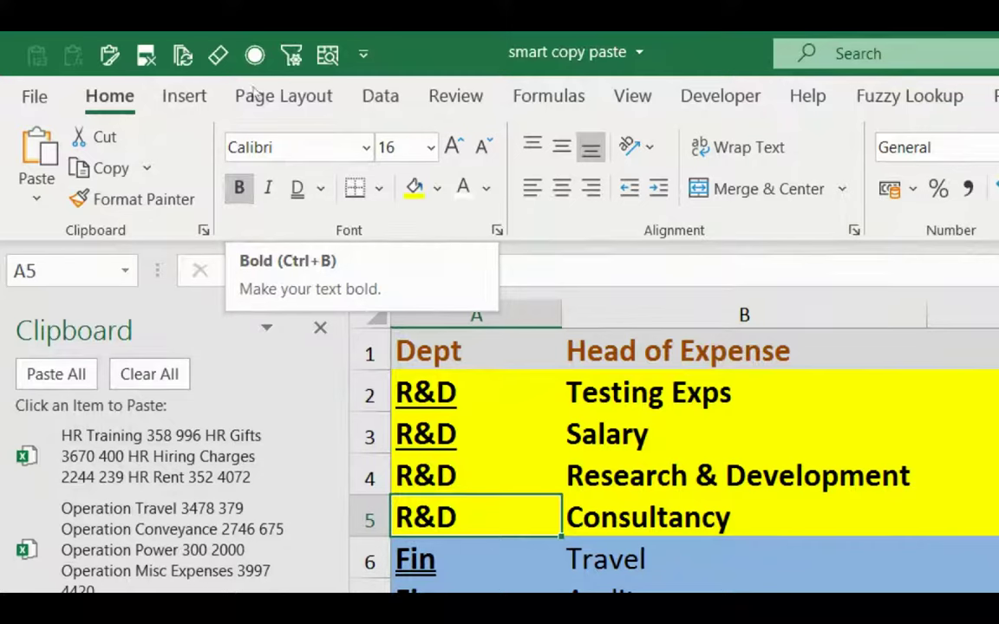
{"action": "left_click", "coordinate": [380, 96]}
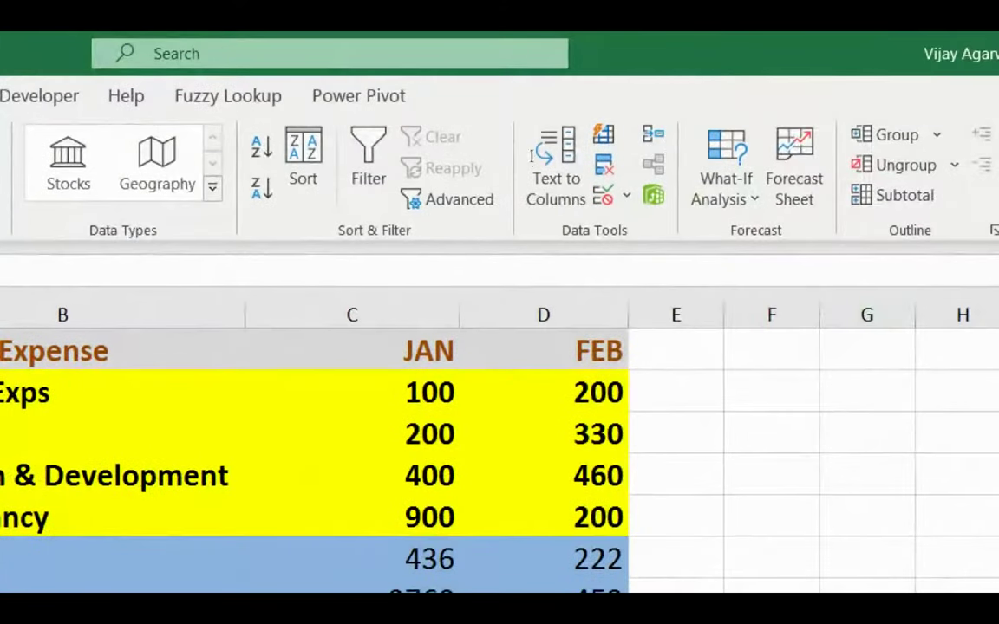
{"action": "key", "text": "ctrl+shift+l"}
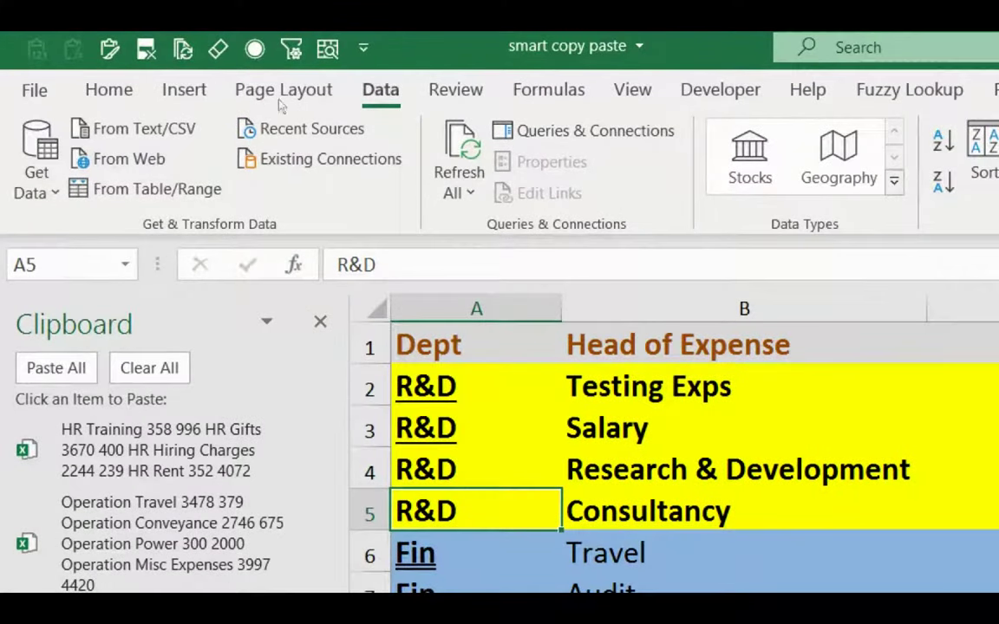
{"action": "left_click", "coordinate": [106, 84]}
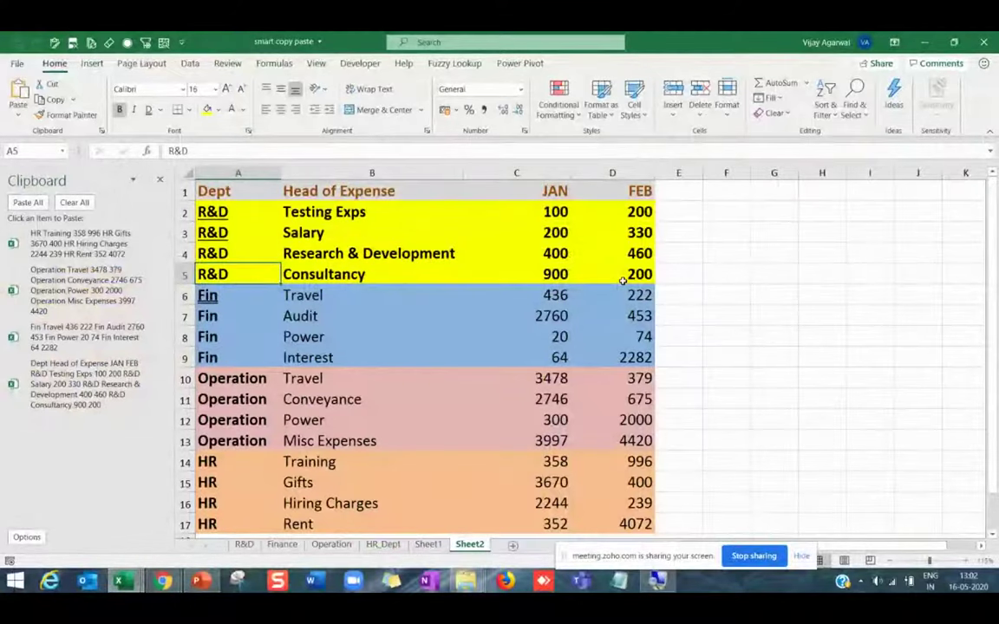
Clear all four Office Clipboard items and close the Clipboard pane.
{"action": "left_click", "coordinate": [81, 204]}
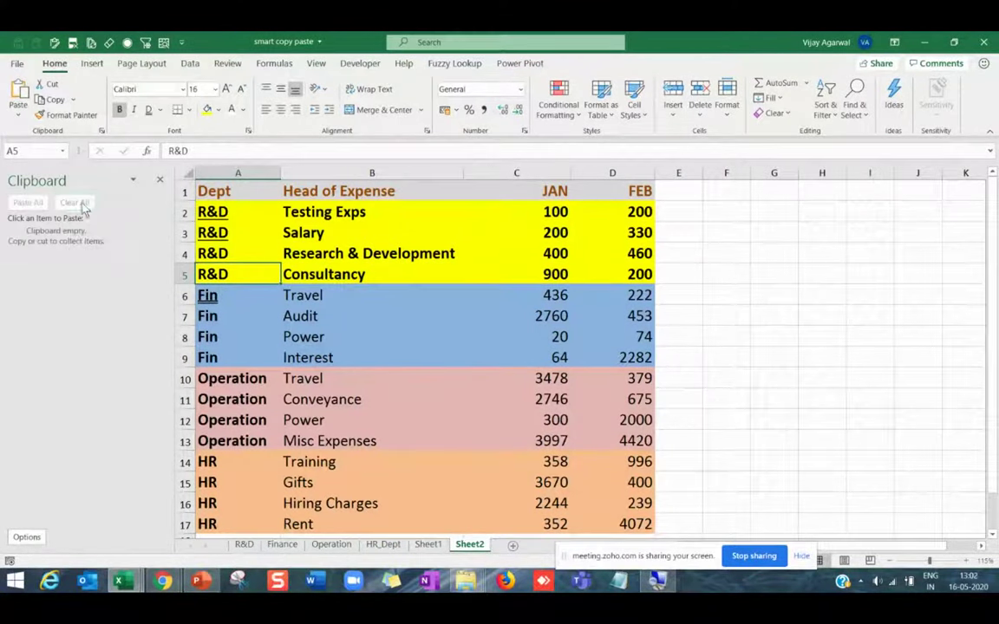
{"action": "left_click", "coordinate": [160, 189]}
{"action": "left_click", "coordinate": [156, 186]}
{"action": "left_click", "coordinate": [710, 252]}
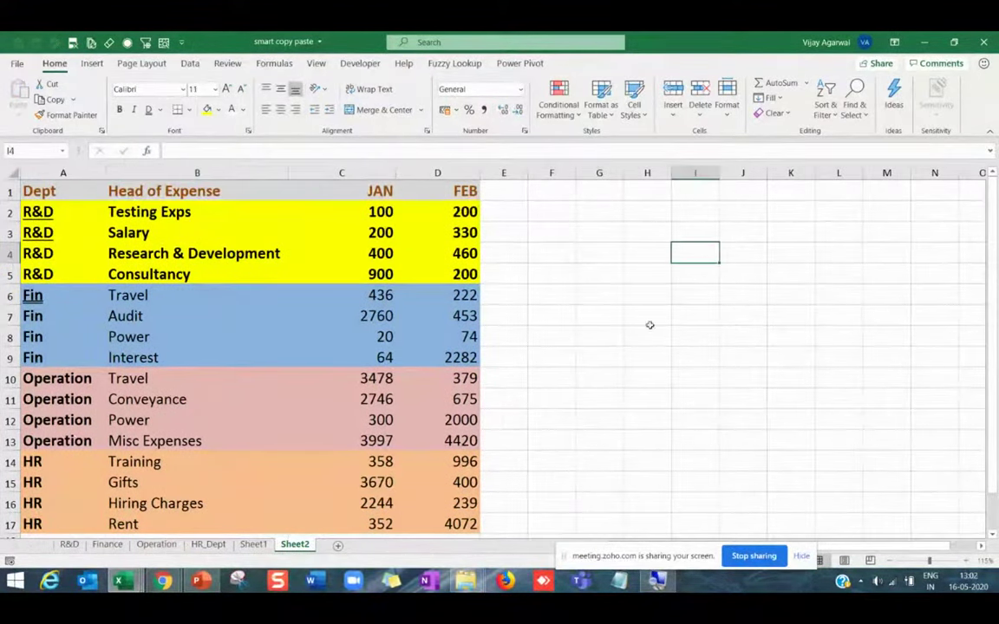
Glance at the PowerPoint agenda slide, then return to the Excel expense sheet.
{"action": "mouse_move", "coordinate": [200, 580]}
{"action": "left_click", "coordinate": [186, 520]}
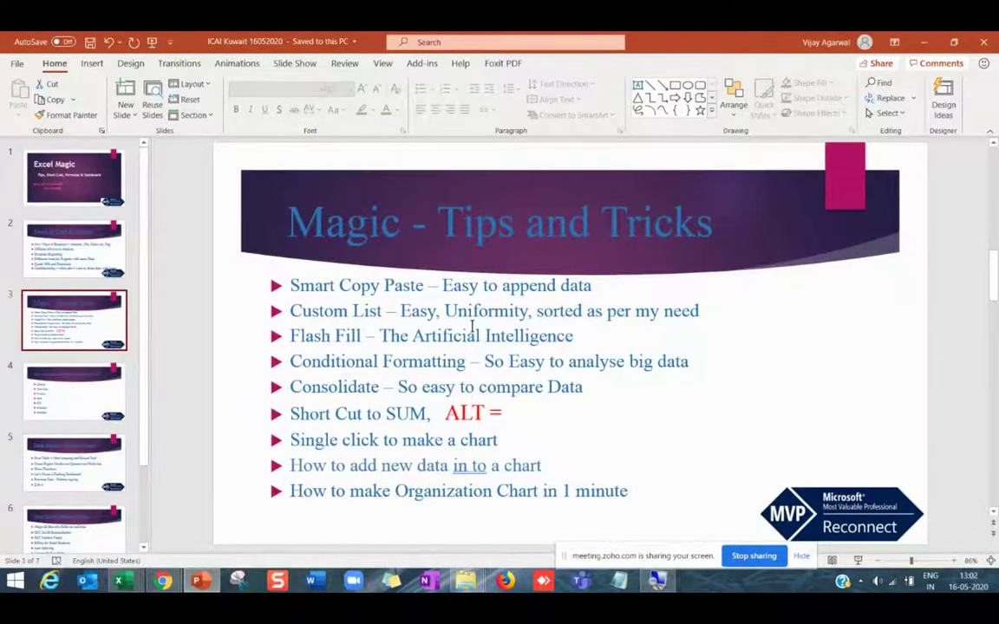
{"action": "key", "text": "alt+Tab"}
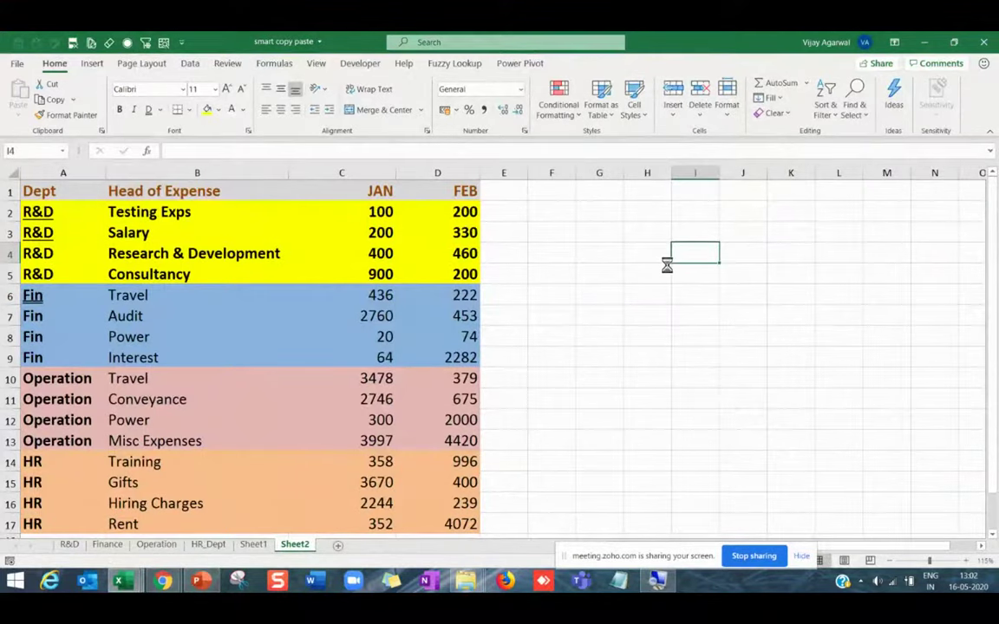
{"action": "scroll", "coordinate": [667, 265], "scroll_direction": "up", "scroll_amount": 3, "text": "ctrl"}
Enter Jan and Feb in H5:H6 and fill the month series down to Sep in H13.
{"action": "left_click", "coordinate": [762, 279]}
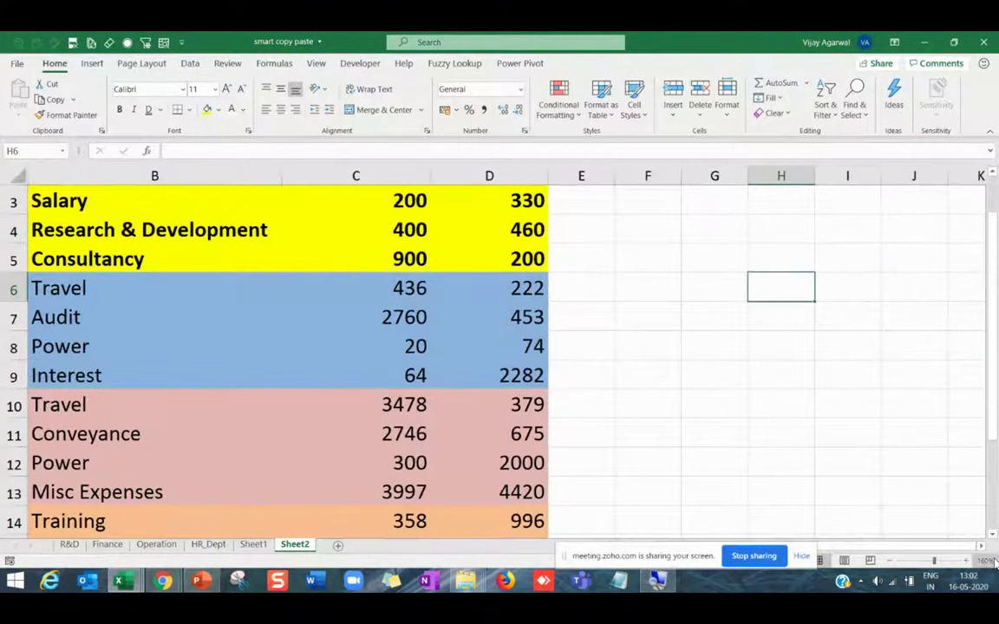
{"action": "scroll", "coordinate": [586, 294], "scroll_direction": "right", "scroll_amount": 2}
{"action": "left_click", "coordinate": [551, 261]}
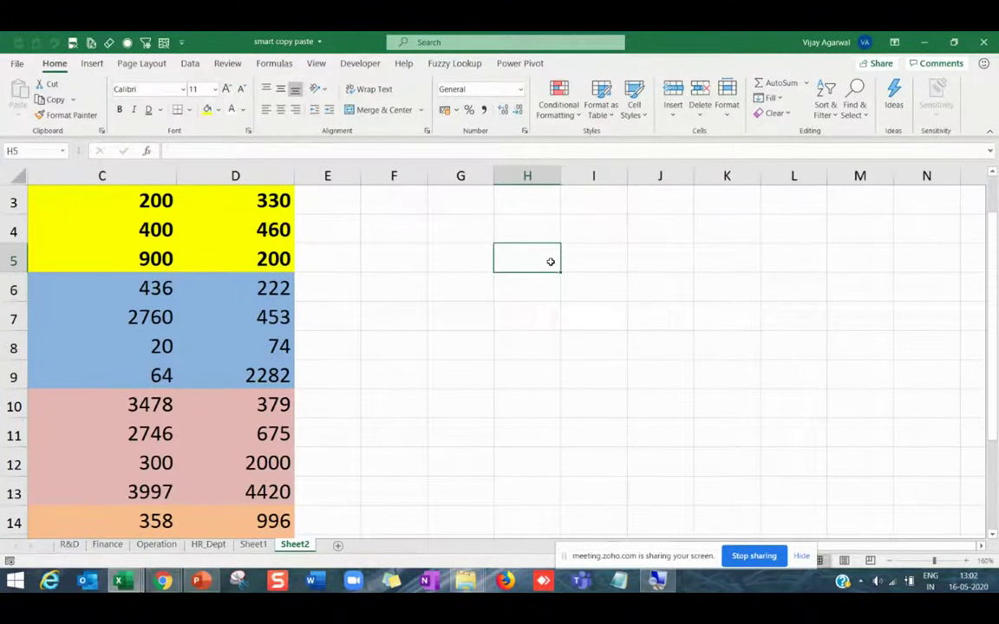
{"action": "type", "text": "Jan"}
{"action": "key", "text": "Return"}
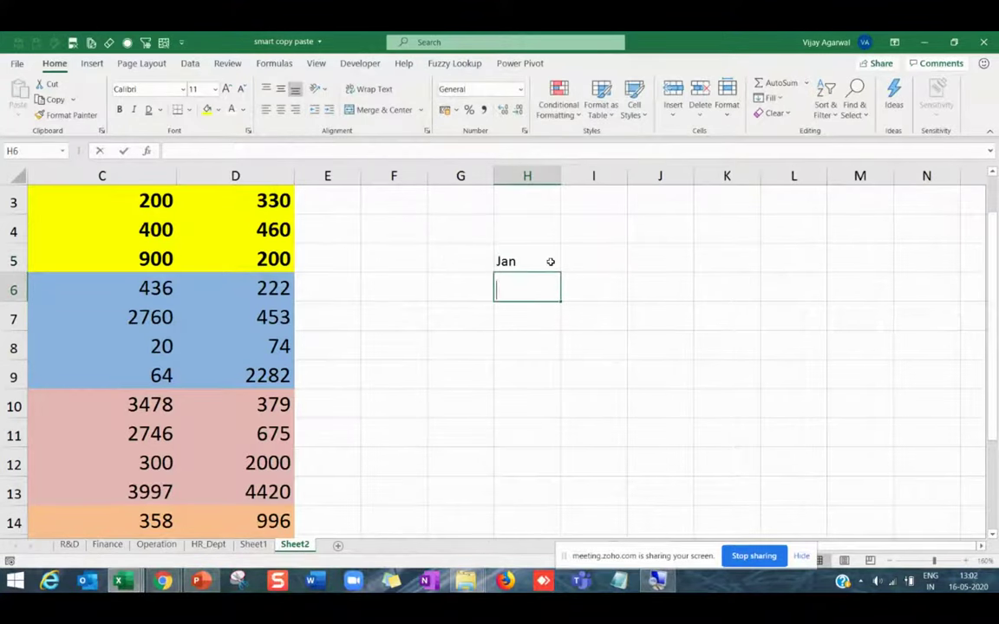
{"action": "type", "text": "Feb"}
{"action": "key", "text": "Return"}
{"action": "left_click_drag", "start_coordinate": [550, 261], "coordinate": [577, 496]}
{"action": "left_click", "coordinate": [538, 343]}
{"action": "left_click", "coordinate": [534, 460]}
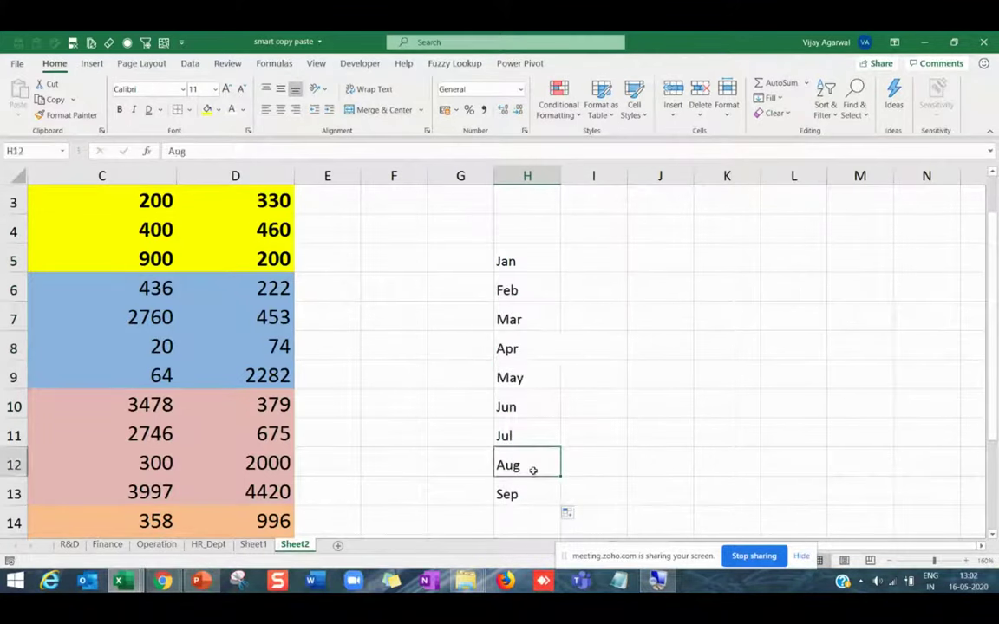
Type Jan in J5 and autofill the months down to J13.
{"action": "left_click", "coordinate": [652, 246]}
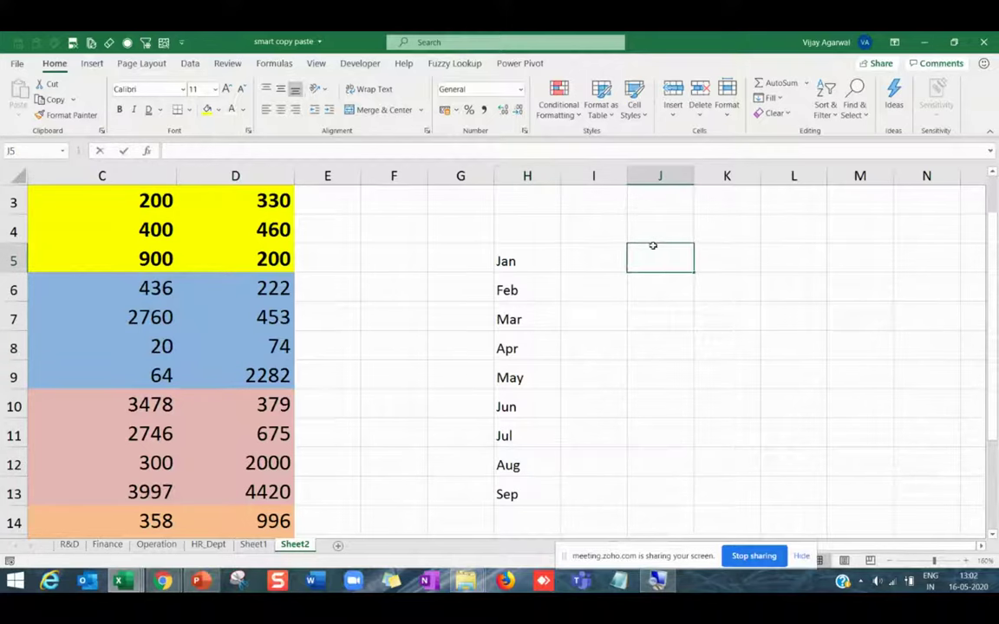
{"action": "type", "text": "Jan"}
{"action": "key", "text": "Return"}
{"action": "left_click", "coordinate": [685, 263]}
{"action": "left_click_drag", "start_coordinate": [695, 274], "coordinate": [699, 496]}
Continue the months from Apr in J8 across row 8 through Aug.
{"action": "left_click", "coordinate": [669, 351]}
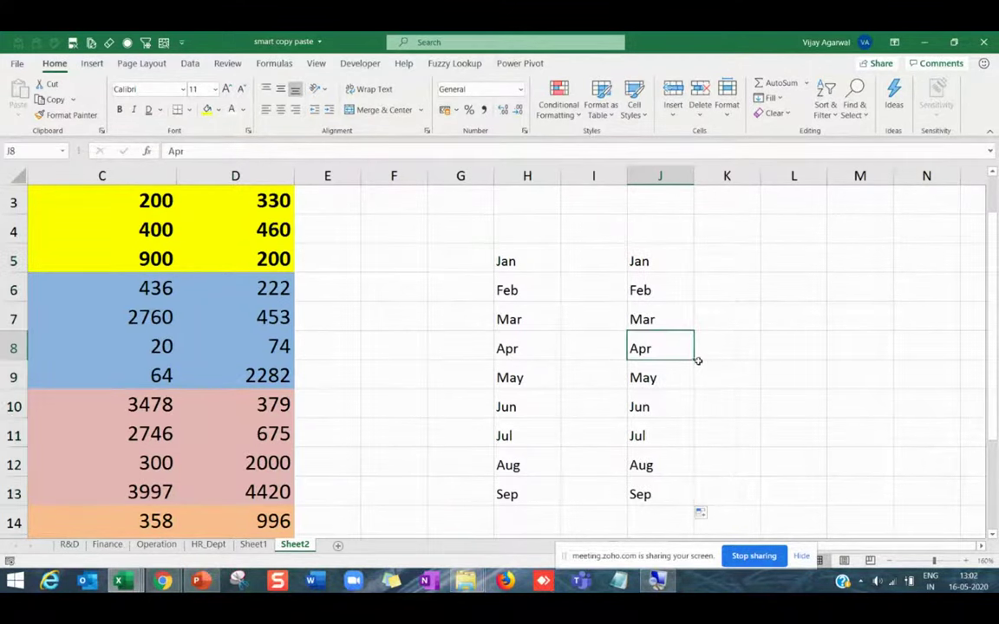
{"action": "left_click_drag", "start_coordinate": [695, 358], "coordinate": [863, 361]}
{"action": "left_click", "coordinate": [857, 357]}
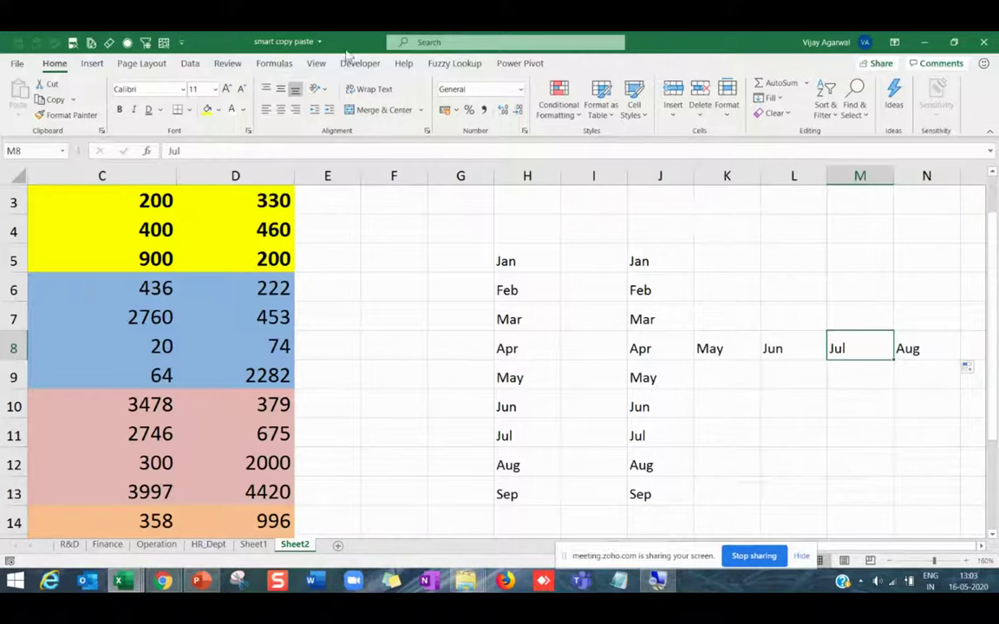
Open Excel Options' Advanced settings and scroll to General's Edit Custom Lists.
{"action": "left_click", "coordinate": [17, 66]}
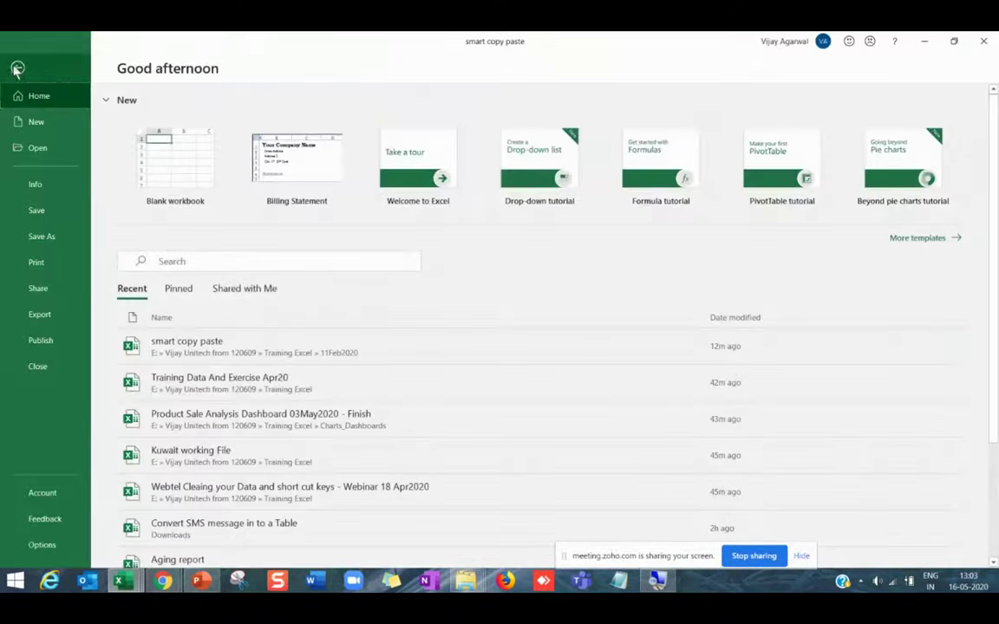
{"action": "left_click", "coordinate": [41, 545]}
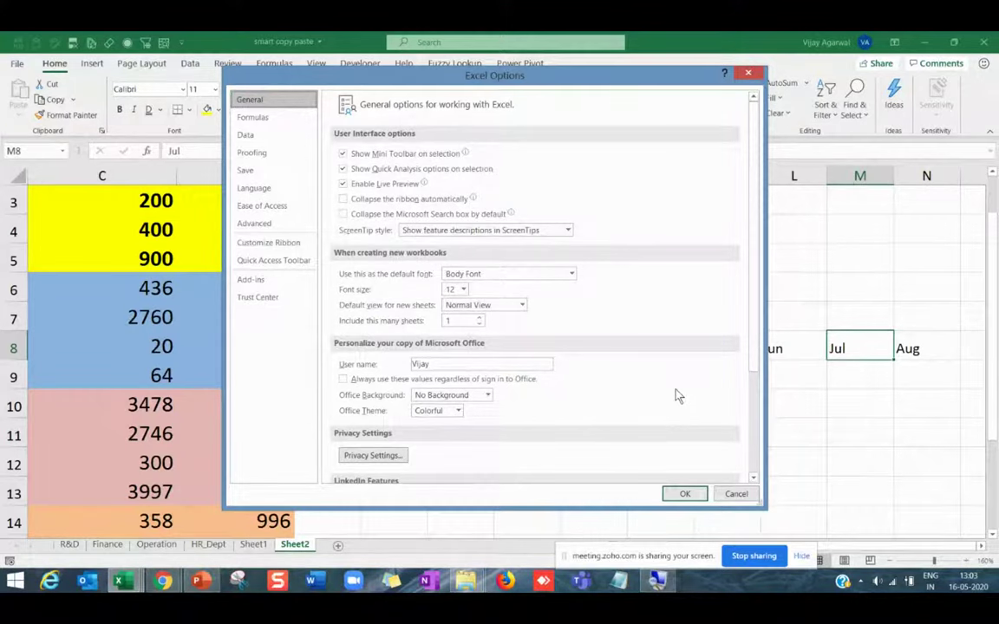
{"action": "left_click", "coordinate": [257, 228]}
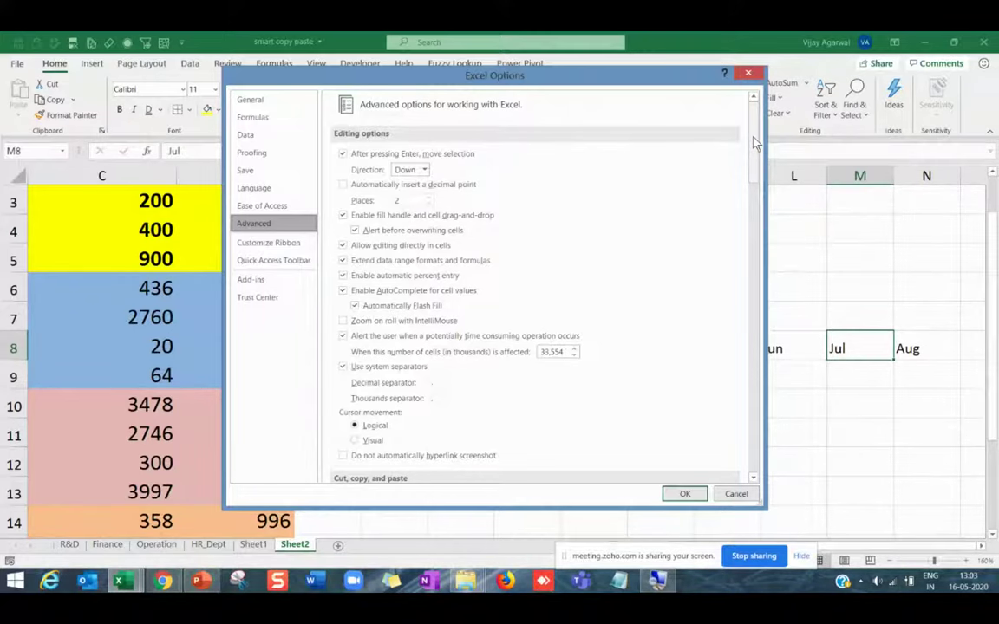
{"action": "left_click_drag", "start_coordinate": [755, 143], "coordinate": [733, 366]}
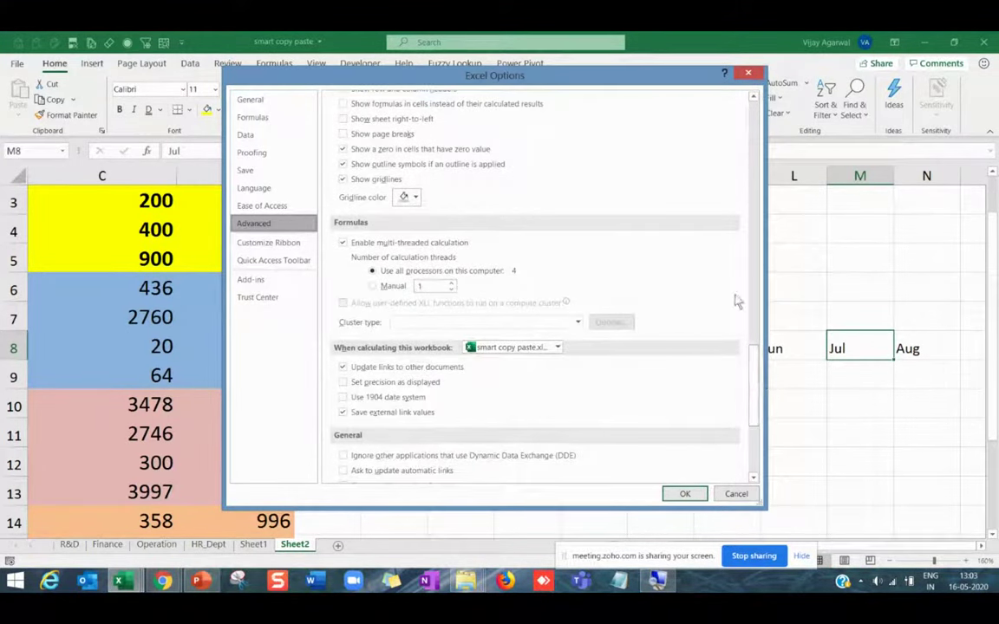
{"action": "scroll", "coordinate": [754, 391], "scroll_direction": "down", "scroll_amount": 1}
{"action": "scroll", "coordinate": [754, 395], "scroll_direction": "down", "scroll_amount": 5}
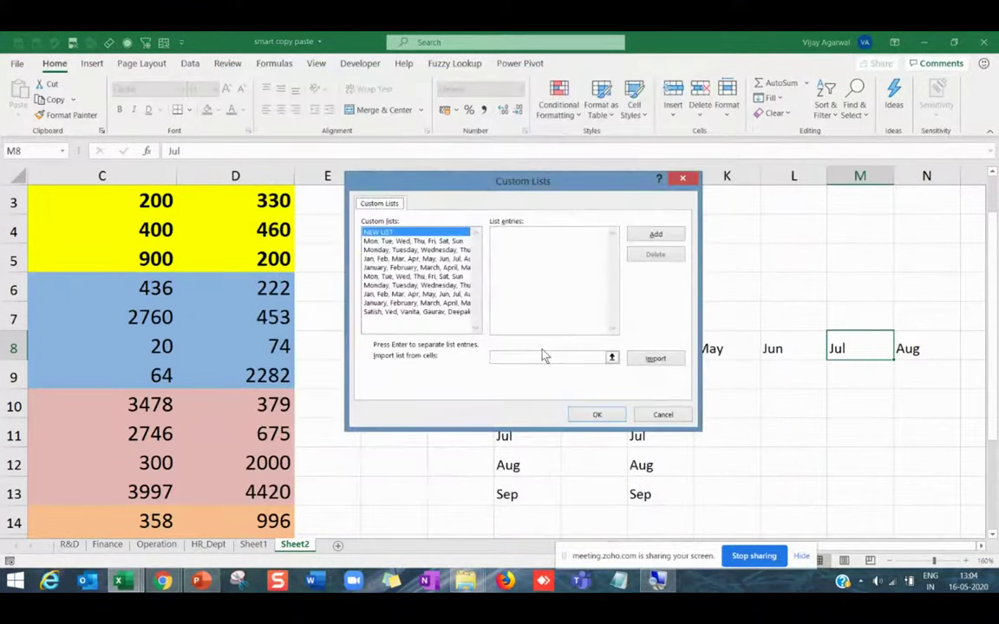
Browse the built-in day and month lists and the saved names list, then return to NEW LIST.
{"action": "left_click_drag", "start_coordinate": [505, 189], "coordinate": [414, 119]}
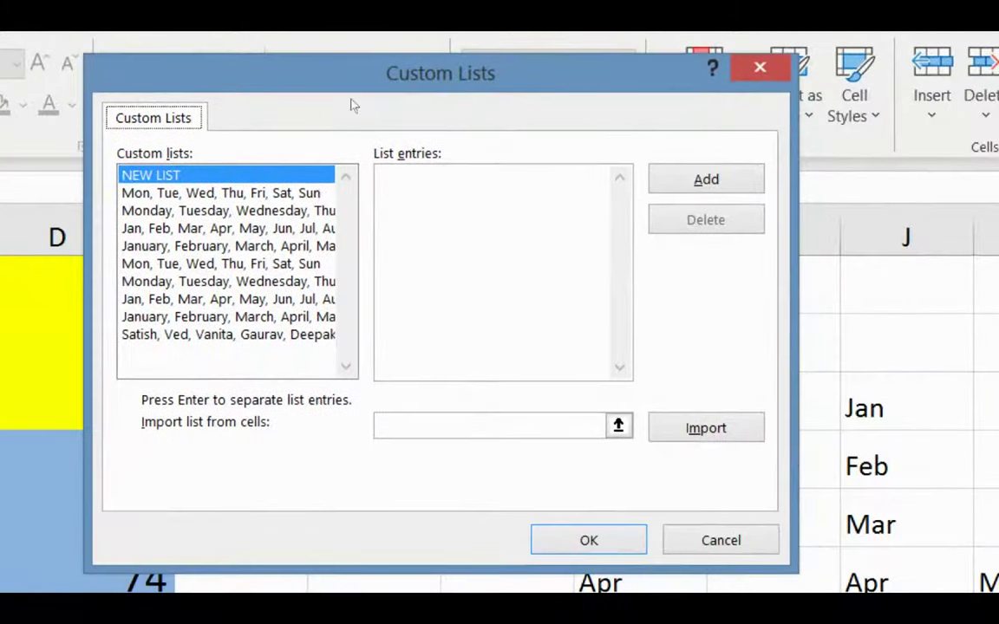
{"action": "left_click", "coordinate": [317, 174]}
{"action": "key", "text": "Down"}
{"action": "key", "text": "Down"}
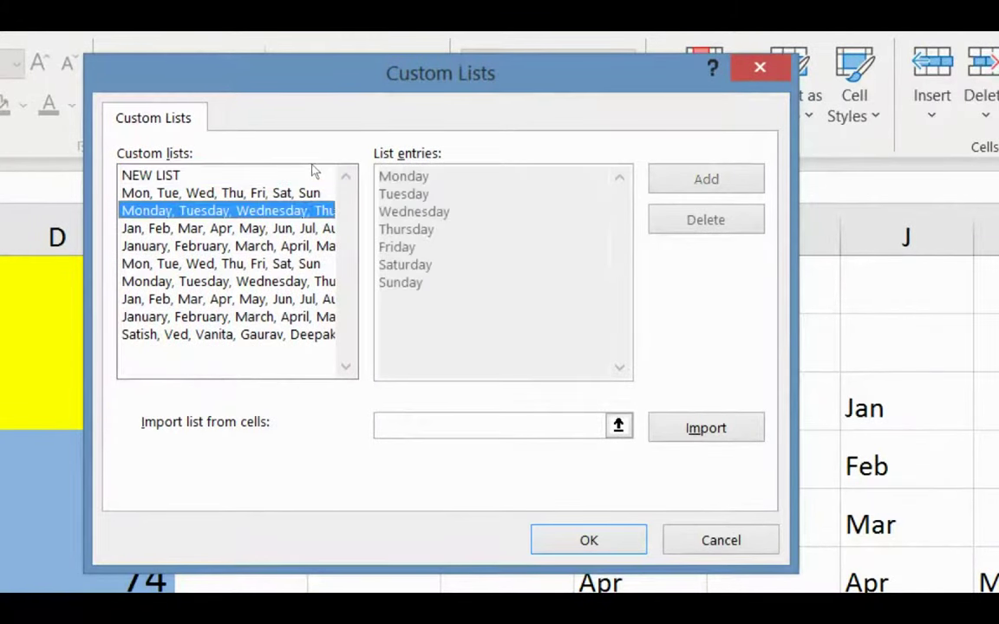
{"action": "key", "text": "Down"}
{"action": "key", "text": "Down"}
{"action": "key", "text": "Down"}
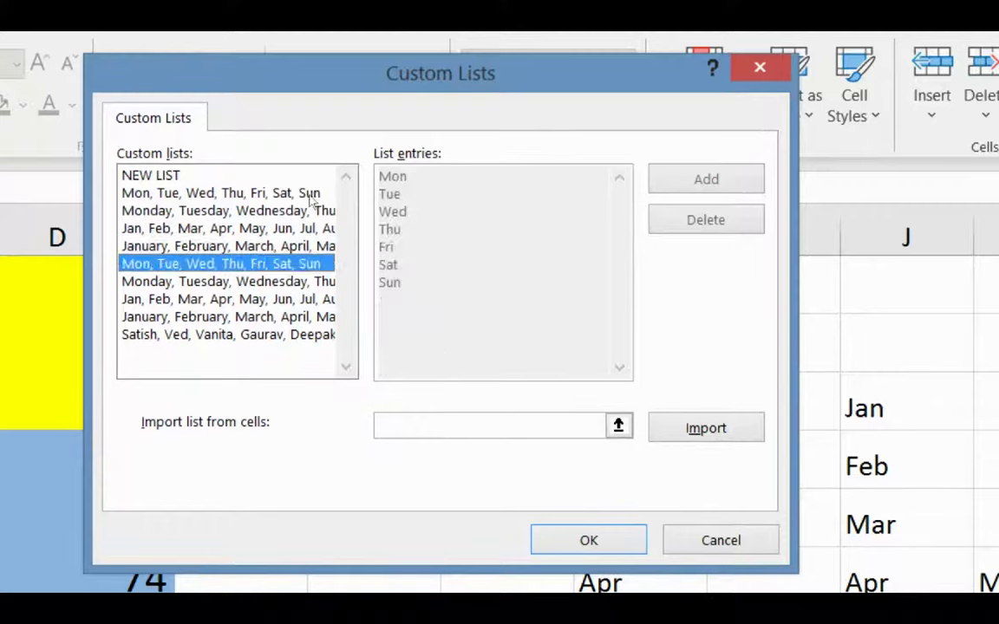
{"action": "key", "text": "Down"}
{"action": "key", "text": "Down"}
{"action": "key", "text": "Down"}
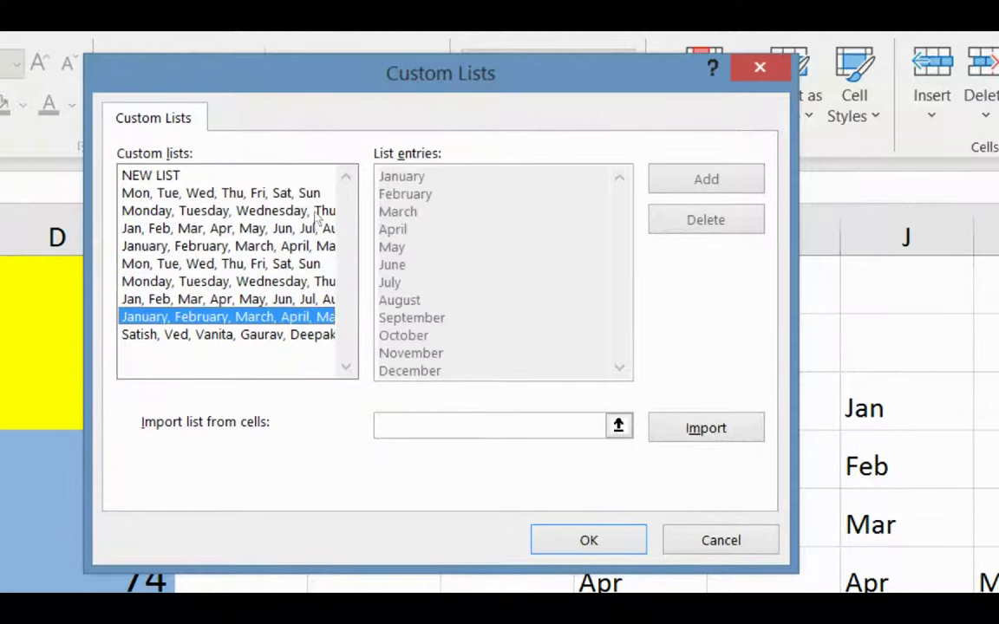
{"action": "key", "text": "Home"}
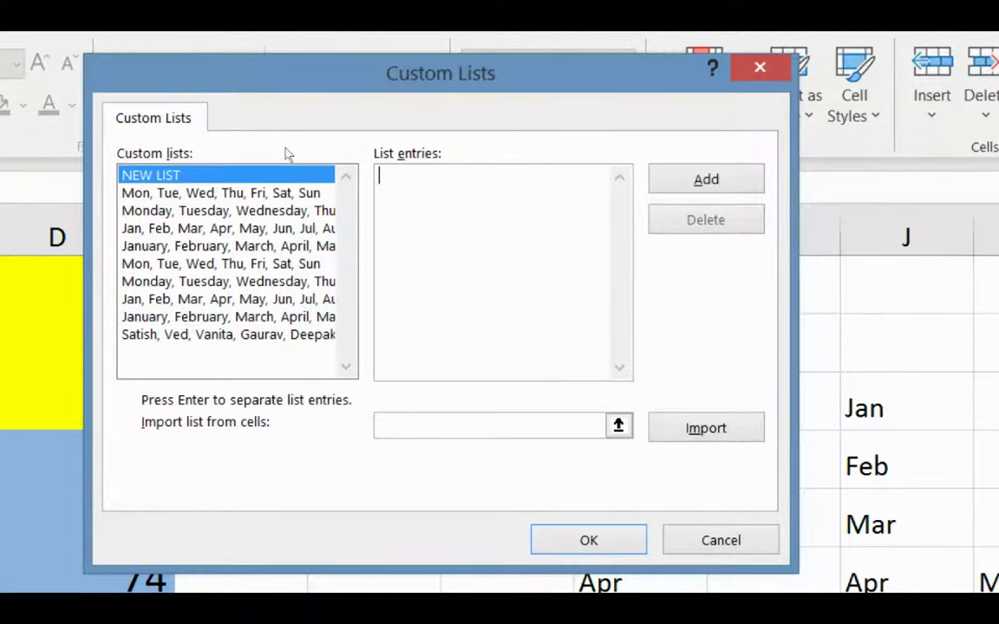
{"action": "key", "text": "End"}
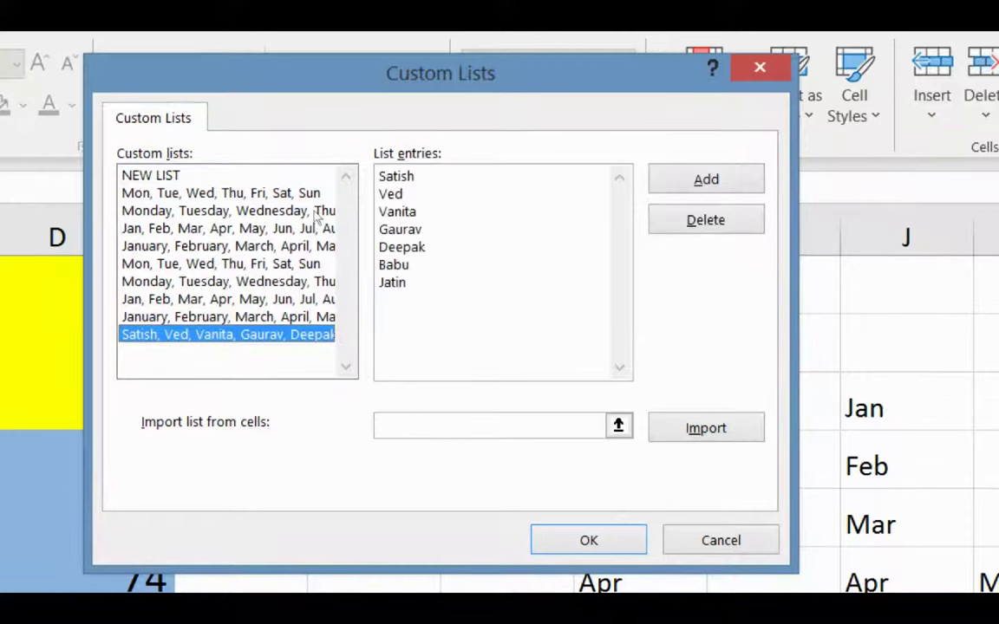
{"action": "key", "text": "Home"}
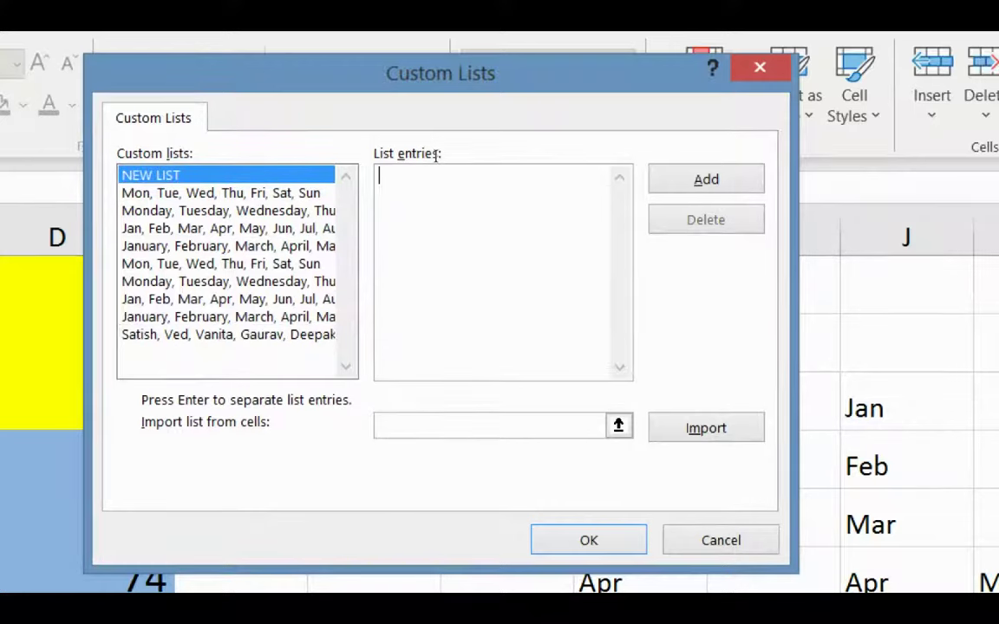
Enter Dubai, Sharjah, Ajman, Abu Dhabi, Delhi and New York on separate lines in List entries.
{"action": "type", "text": "Dubai"}
{"action": "key", "text": "Return"}
{"action": "type", "text": "S"}
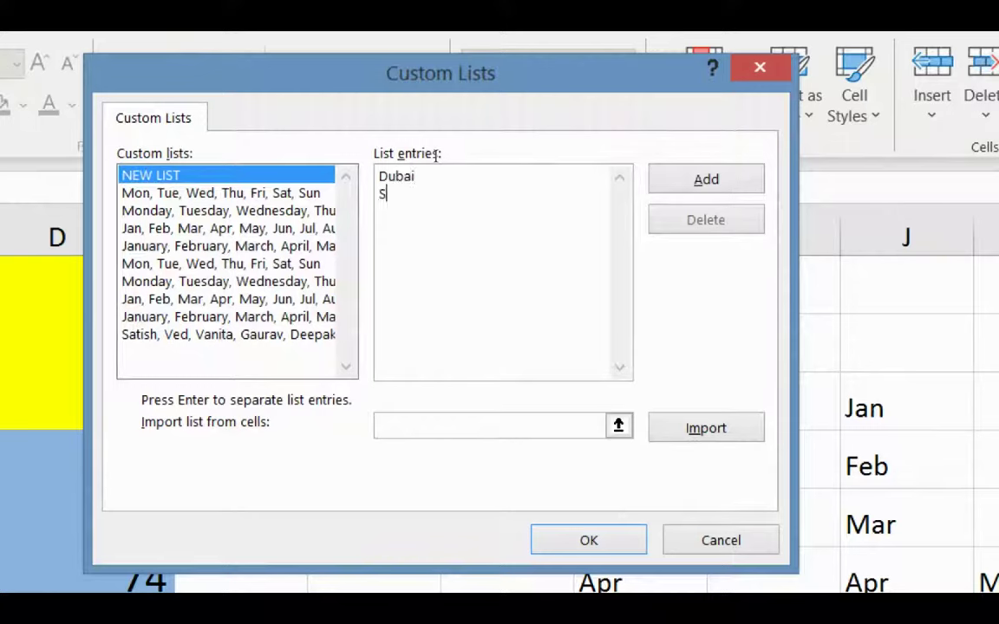
{"action": "type", "text": "harjah"}
{"action": "key", "text": "Return"}
{"action": "type", "text": "Ajman"}
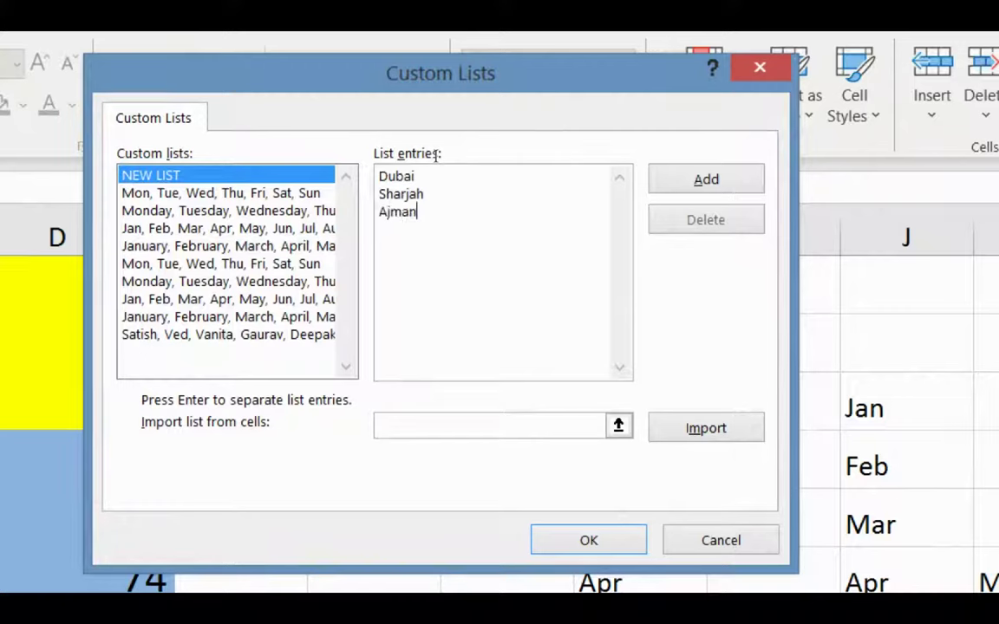
{"action": "key", "text": "Return"}
{"action": "type", "text": "Abu Dhabi"}
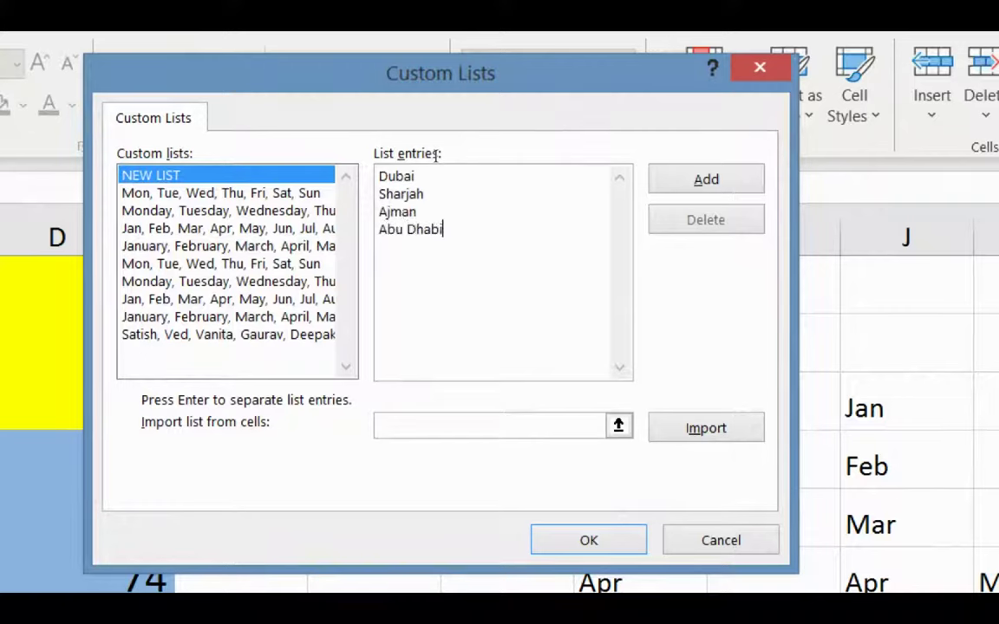
{"action": "key", "text": "Return"}
{"action": "type", "text": "Delhi"}
{"action": "key", "text": "Return"}
{"action": "type", "text": "New Yor"}
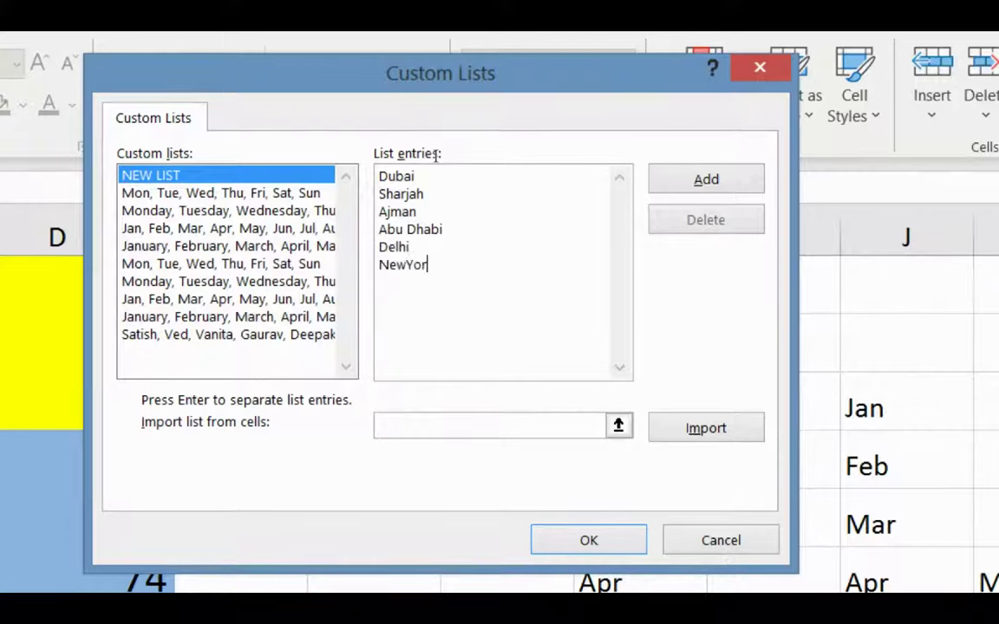
{"action": "type", "text": "k"}
Check the city entries, add them as a custom list, and confirm both dialogs with OK.
{"action": "key", "text": "Left"}
{"action": "key", "text": "Left"}
{"action": "key", "text": "Left"}
{"action": "key", "text": "Left"}
{"action": "key", "text": "Up"}
{"action": "key", "text": "Up"}
{"action": "key", "text": "Right"}
{"action": "key", "text": "Right"}
{"action": "key", "text": "ctrl+a"}
{"action": "left_click", "coordinate": [384, 229]}
{"action": "key", "text": "alt+a"}
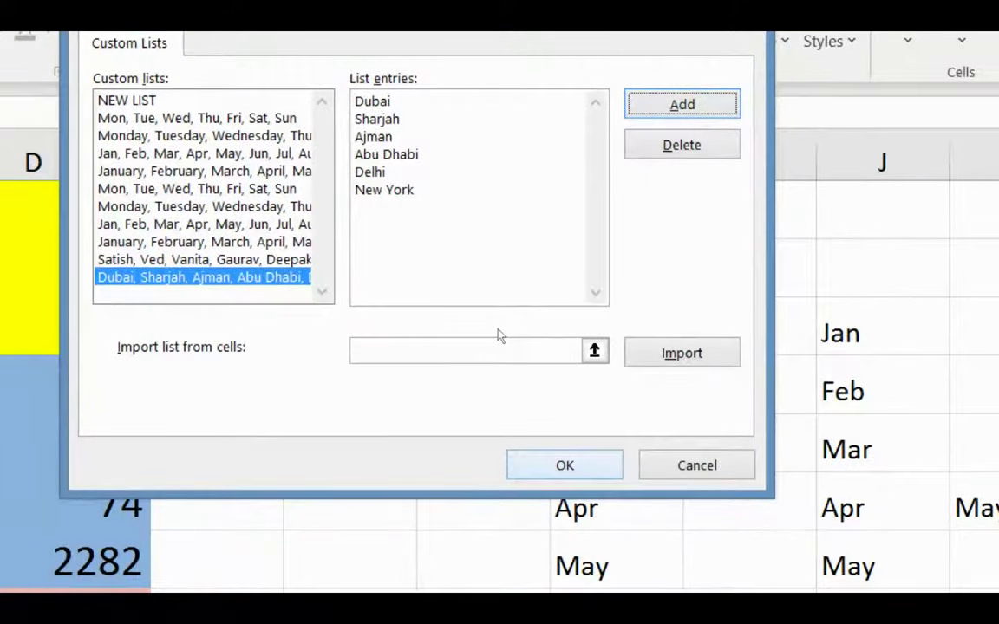
{"action": "key", "text": "Return"}
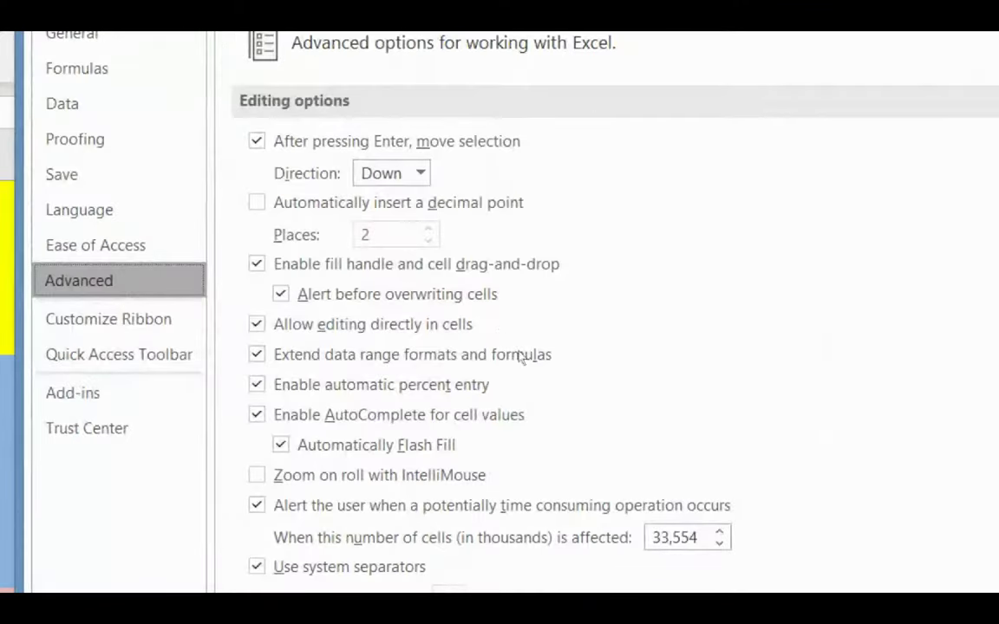
{"action": "left_click", "coordinate": [622, 497]}
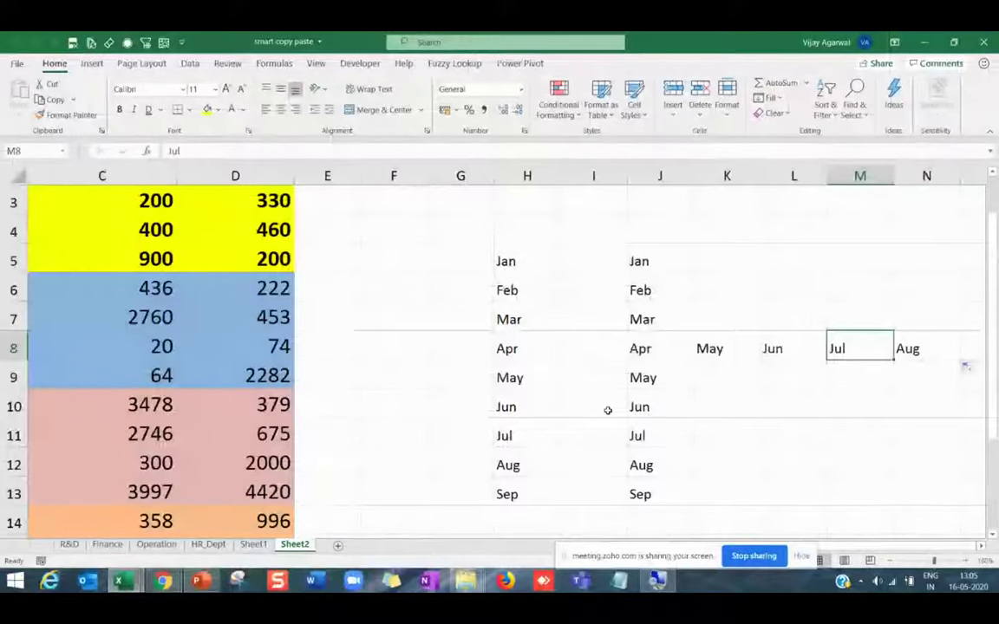
Type Delhi in R7 and autofill the city series down to R14.
{"action": "left_click", "coordinate": [749, 441]}
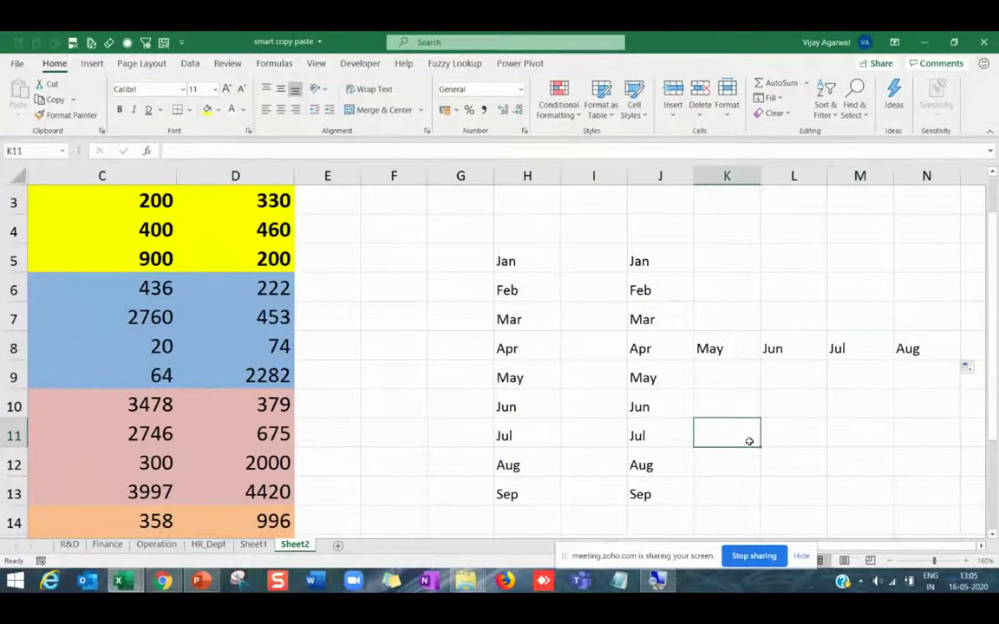
{"action": "key", "text": "Right"}
{"action": "key", "text": "Right"}
{"action": "key", "text": "Right"}
{"action": "key", "text": "Right"}
{"action": "key", "text": "Right"}
{"action": "key", "text": "Right"}
{"action": "key", "text": "Right"}
{"action": "key", "text": "Right"}
{"action": "key", "text": "Right"}
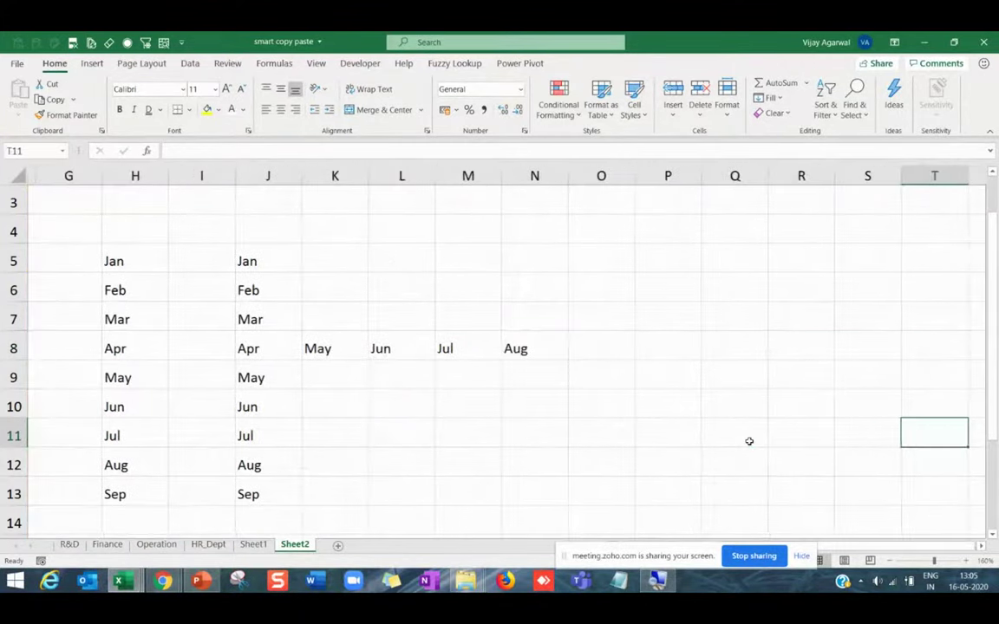
{"action": "key", "text": "Left"}
{"action": "key", "text": "Left"}
{"action": "key", "text": "Down"}
{"action": "key", "text": "Down"}
{"action": "key", "text": "Down"}
{"action": "key", "text": "Down"}
{"action": "key", "text": "Down"}
{"action": "key", "text": "Down"}
{"action": "key", "text": "Down"}
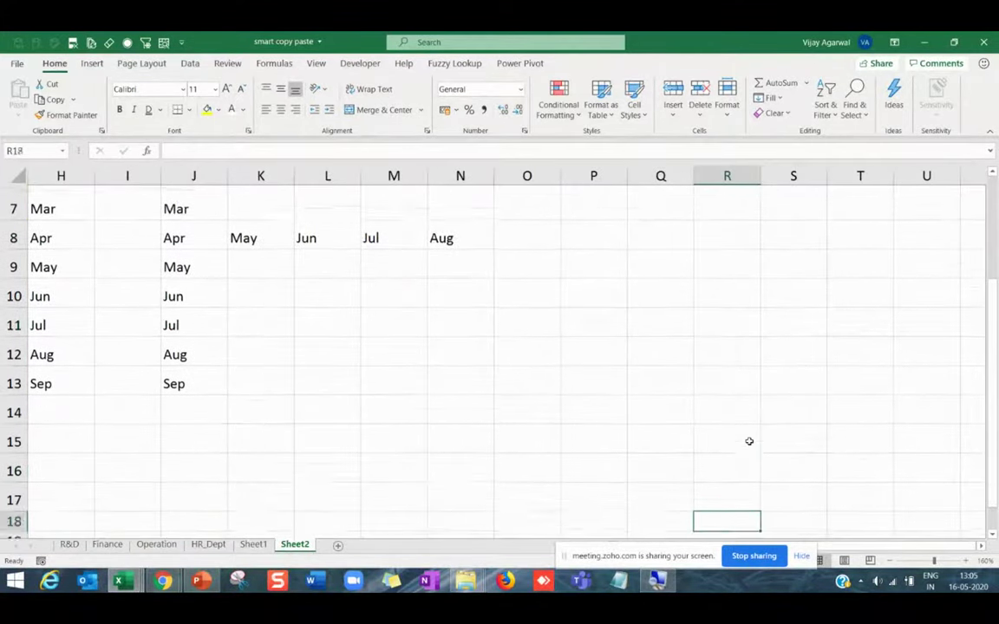
{"action": "key", "text": "Up"}
{"action": "key", "text": "Up"}
{"action": "key", "text": "Up"}
{"action": "key", "text": "Up"}
{"action": "key", "text": "Up"}
{"action": "key", "text": "Up"}
{"action": "key", "text": "Up"}
{"action": "key", "text": "Up"}
{"action": "key", "text": "Up"}
{"action": "key", "text": "Up"}
{"action": "key", "text": "Up"}
{"action": "key", "text": "Up"}
{"action": "key", "text": "Up"}
{"action": "key", "text": "Up"}
{"action": "key", "text": "Down"}
{"action": "key", "text": "Down"}
{"action": "key", "text": "Down"}
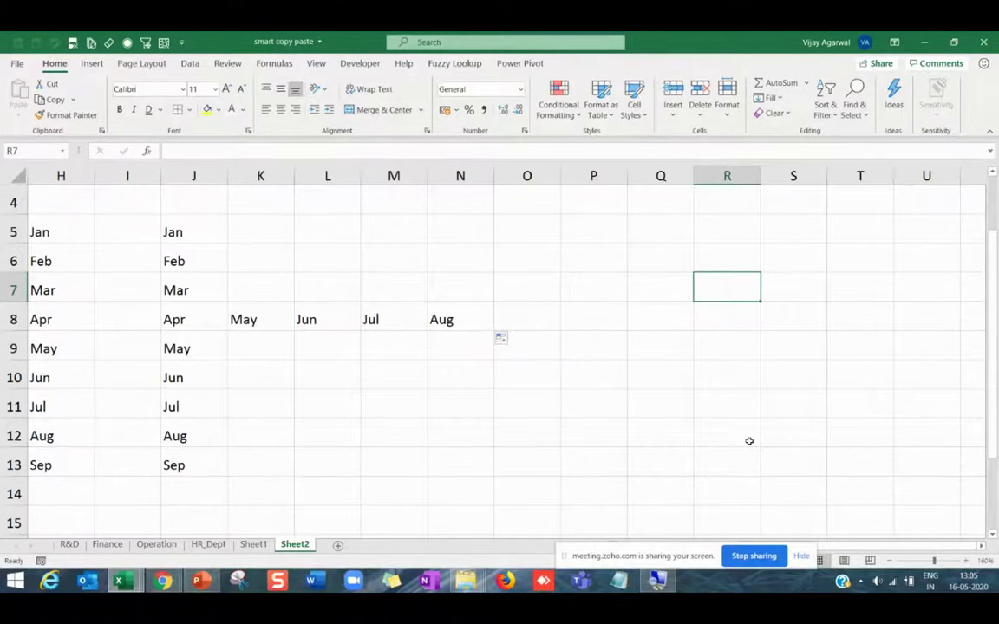
{"action": "type", "text": "Delhi"}
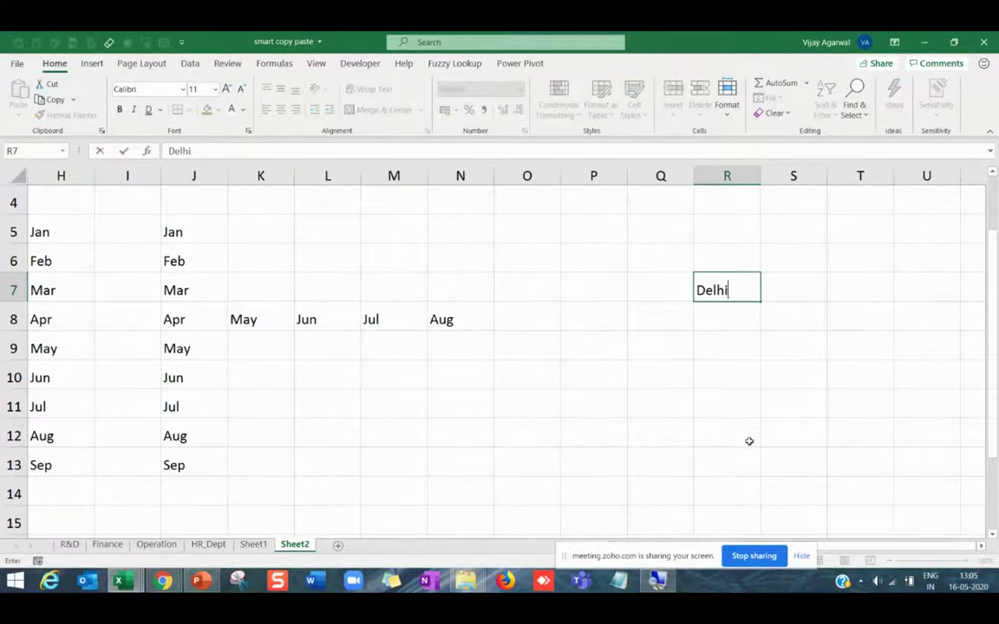
{"action": "key", "text": "Return"}
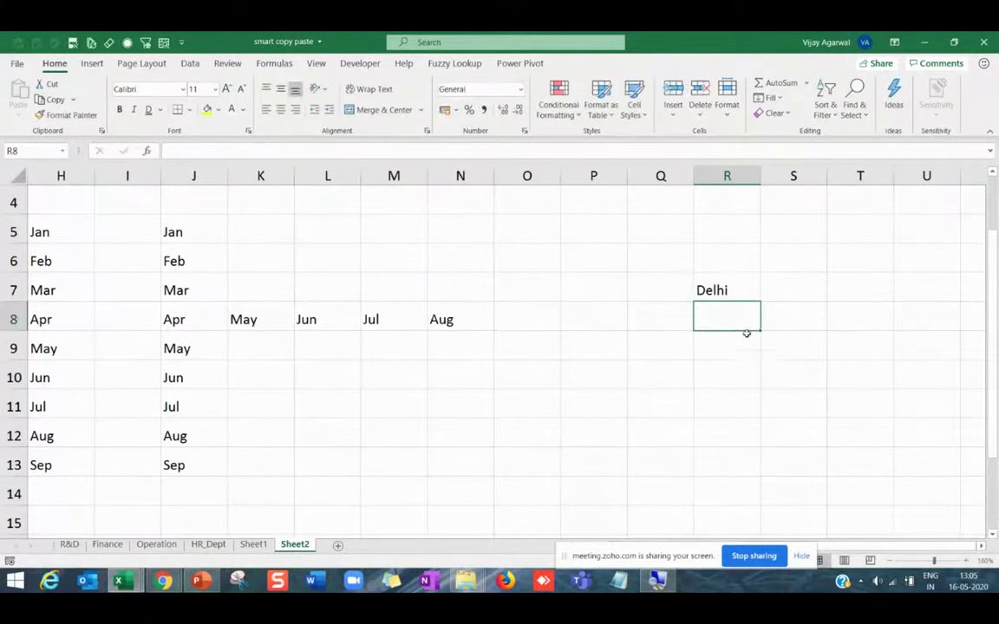
{"action": "left_click", "coordinate": [744, 292]}
{"action": "left_click_drag", "start_coordinate": [762, 300], "coordinate": [774, 516]}
Check the cities filled in column R, then fill from Dubai in R9 across to AD9.
{"action": "left_click", "coordinate": [737, 347]}
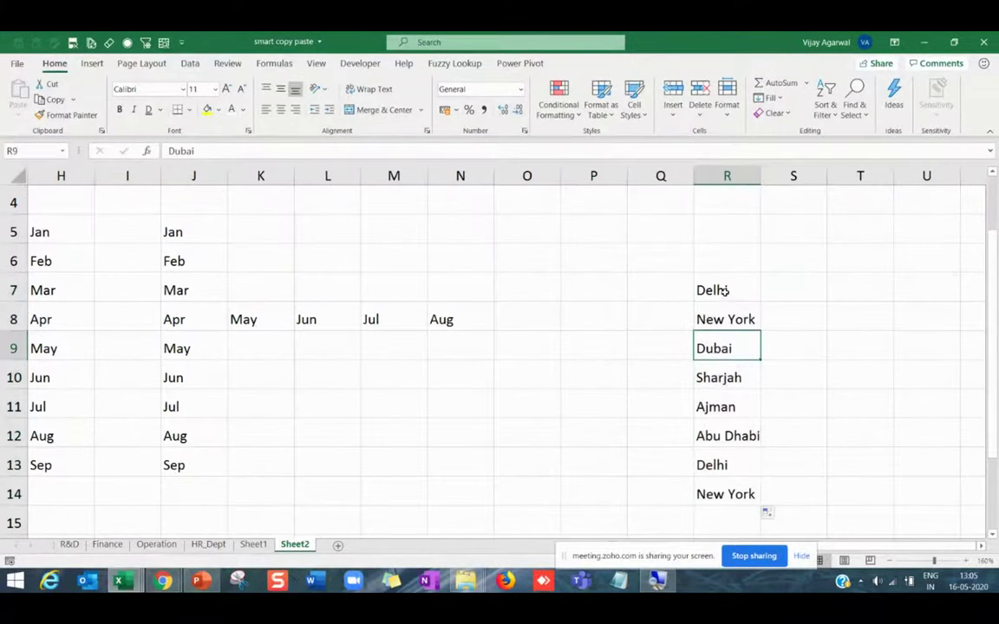
{"action": "left_click", "coordinate": [753, 325]}
{"action": "left_click", "coordinate": [727, 378]}
{"action": "left_click", "coordinate": [727, 430]}
{"action": "left_click", "coordinate": [725, 469]}
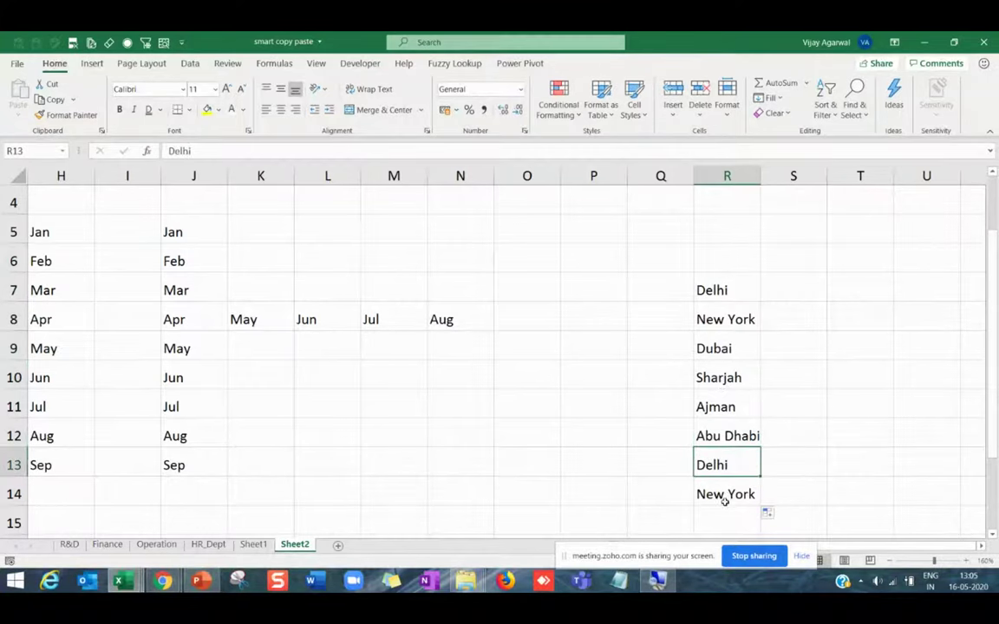
{"action": "left_click", "coordinate": [731, 349]}
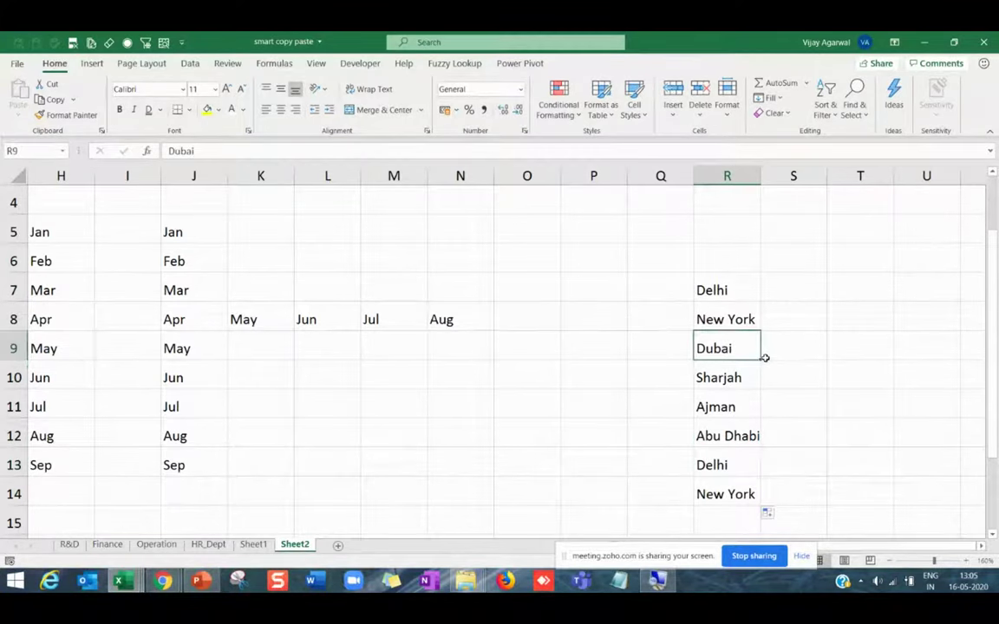
{"action": "left_click_drag", "start_coordinate": [760, 361], "coordinate": [854, 357]}
{"action": "left_click", "coordinate": [701, 429]}
Fill the city series upward from Sharjah in Y9 into Y5:Y8, ending on Abu Dhabi.
{"action": "left_click", "coordinate": [521, 349]}
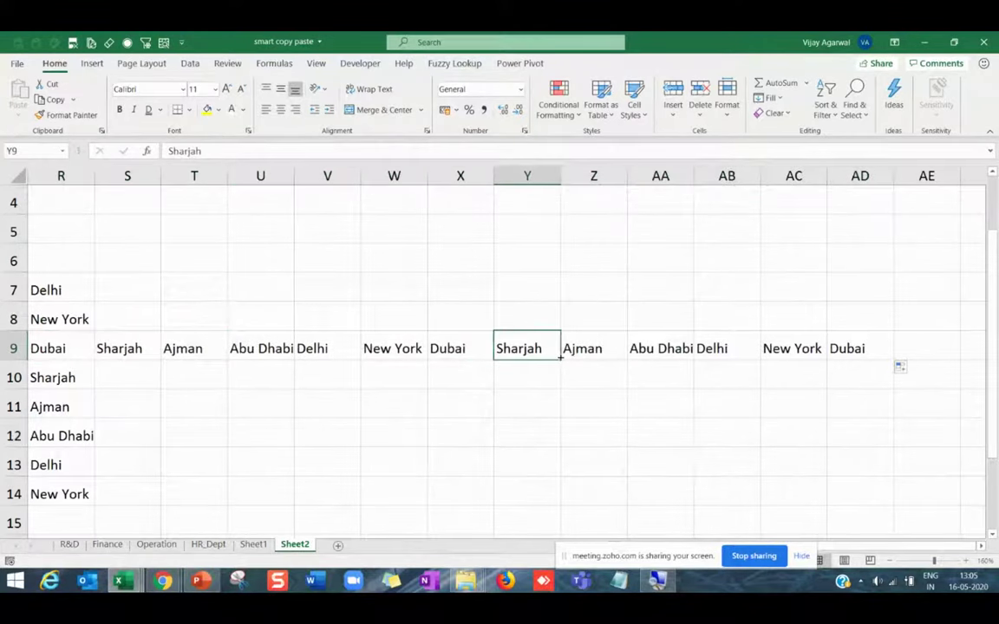
{"action": "left_click_drag", "start_coordinate": [560, 361], "coordinate": [550, 213]}
{"action": "left_click", "coordinate": [551, 231]}
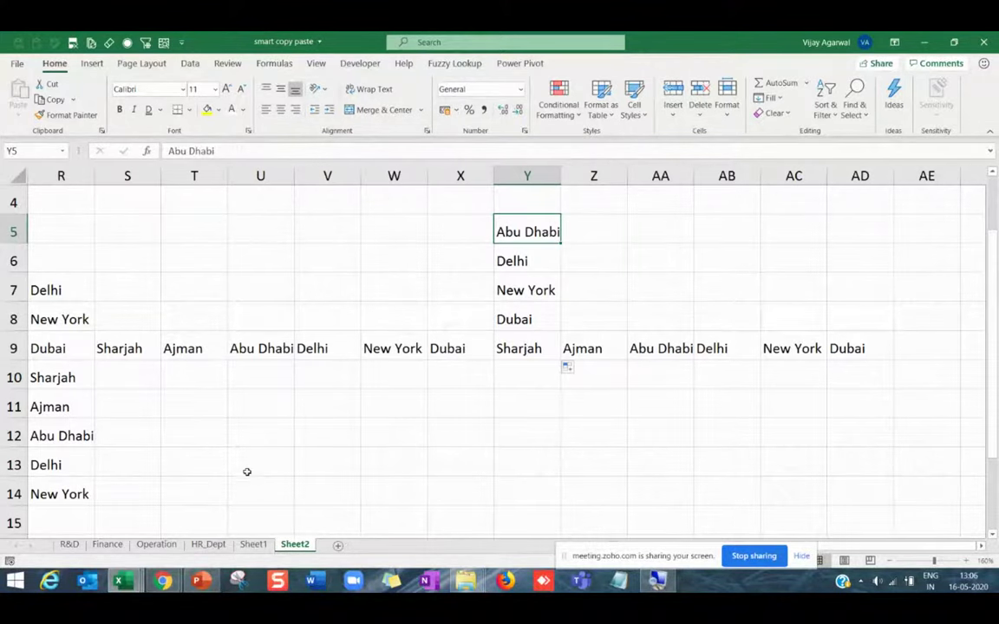
{"action": "mouse_move", "coordinate": [198, 582]}
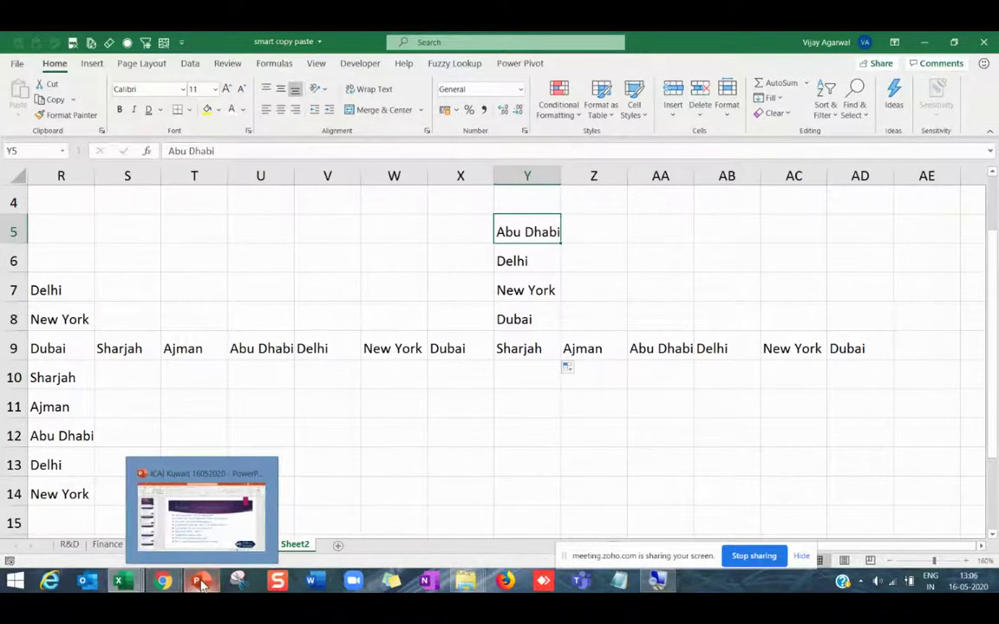
Bring PowerPoint's slide 3 agenda forward and highlight the Flash Fill item.
{"action": "left_click", "coordinate": [200, 581]}
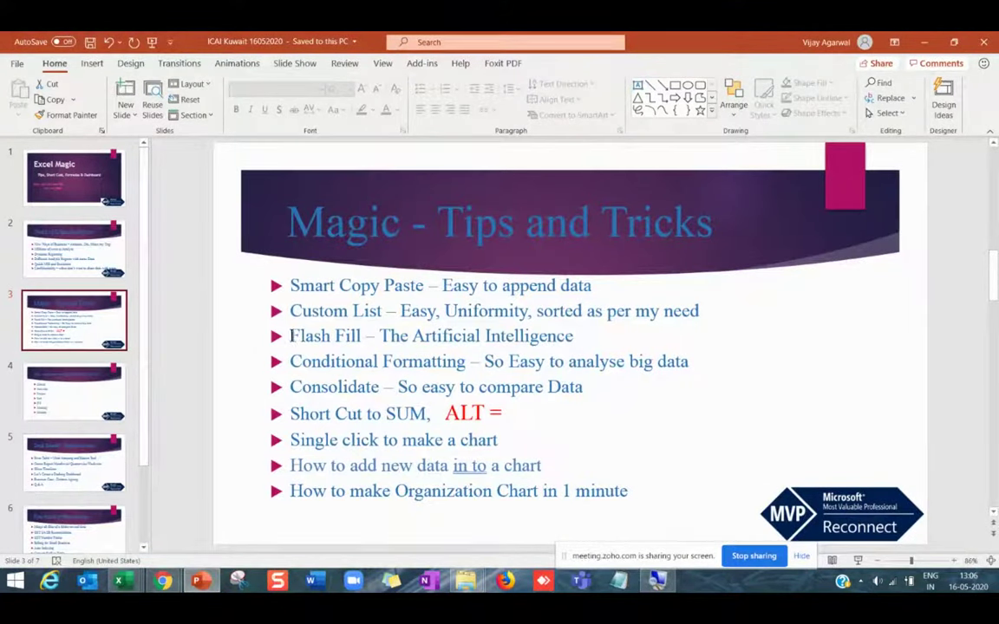
{"action": "left_click_drag", "start_coordinate": [289, 336], "coordinate": [568, 336]}
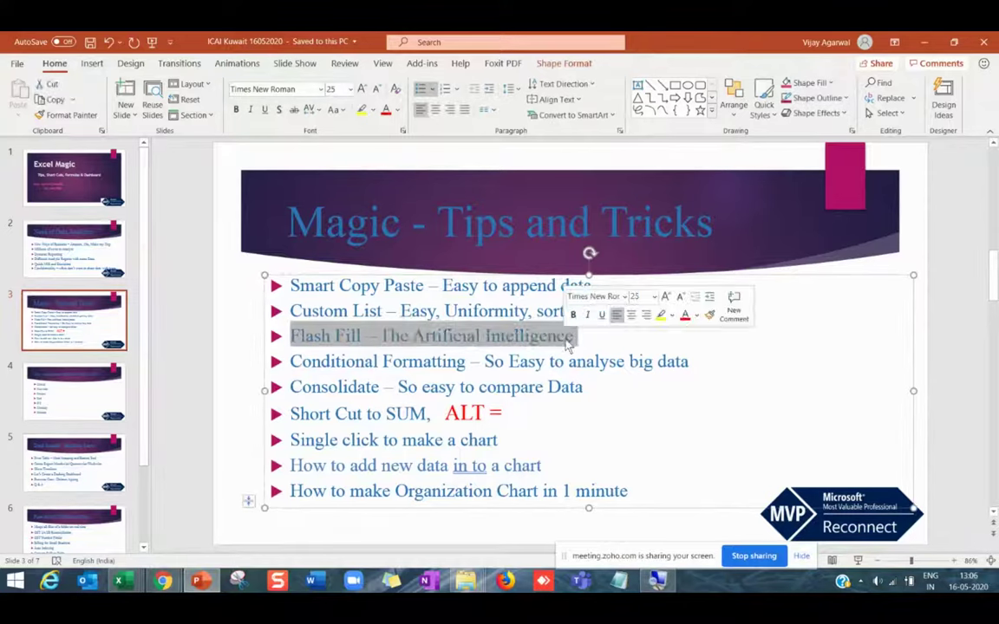
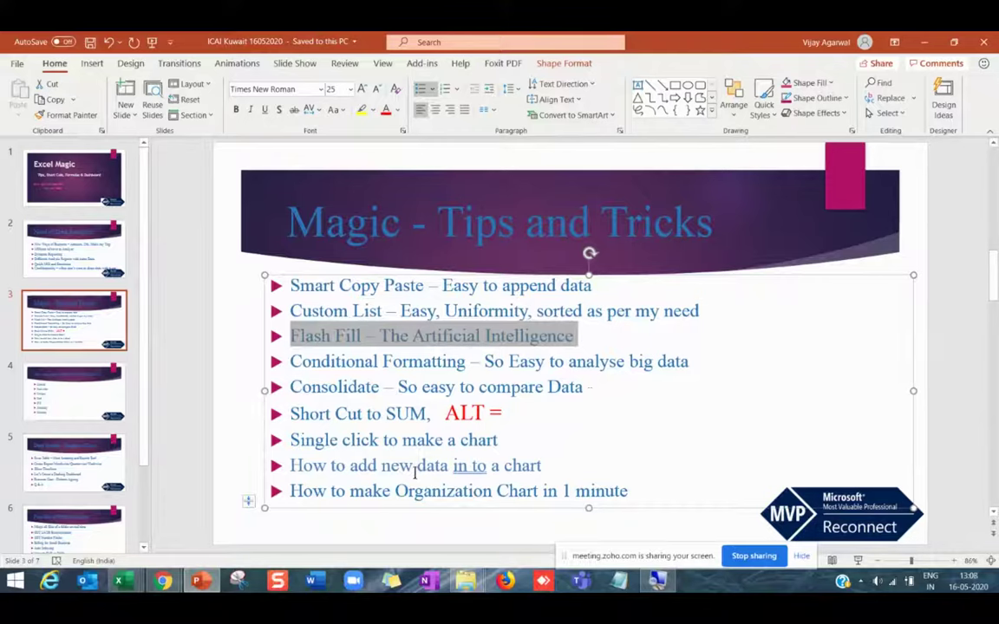
Highlight the words 'Flash Fill' on the Magic - Tips and Tricks slide, then show the Excel workbook previews.
{"action": "left_click", "coordinate": [361, 336]}
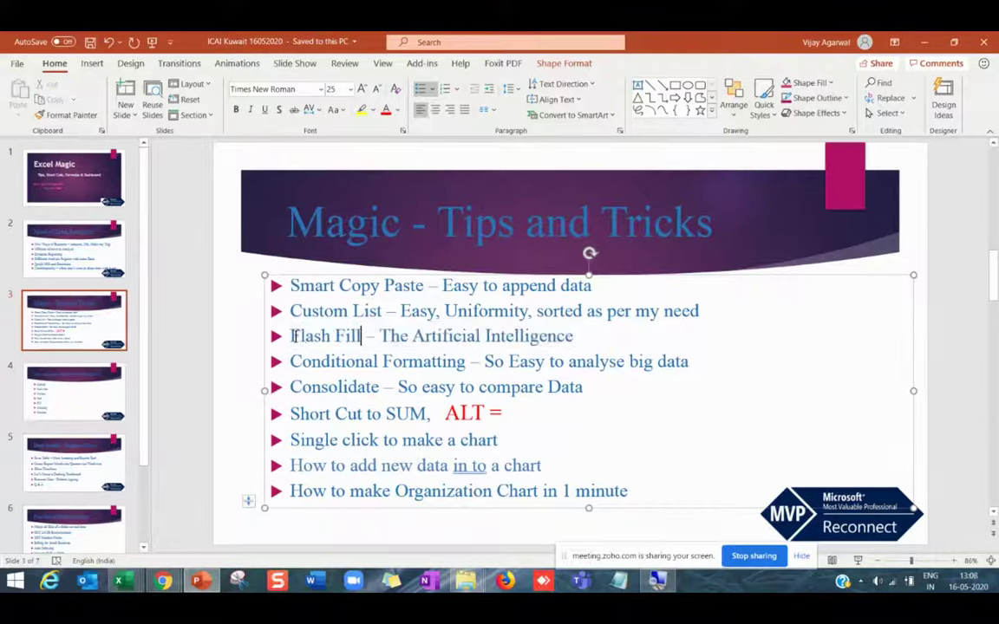
{"action": "left_click_drag", "start_coordinate": [292, 337], "coordinate": [368, 337]}
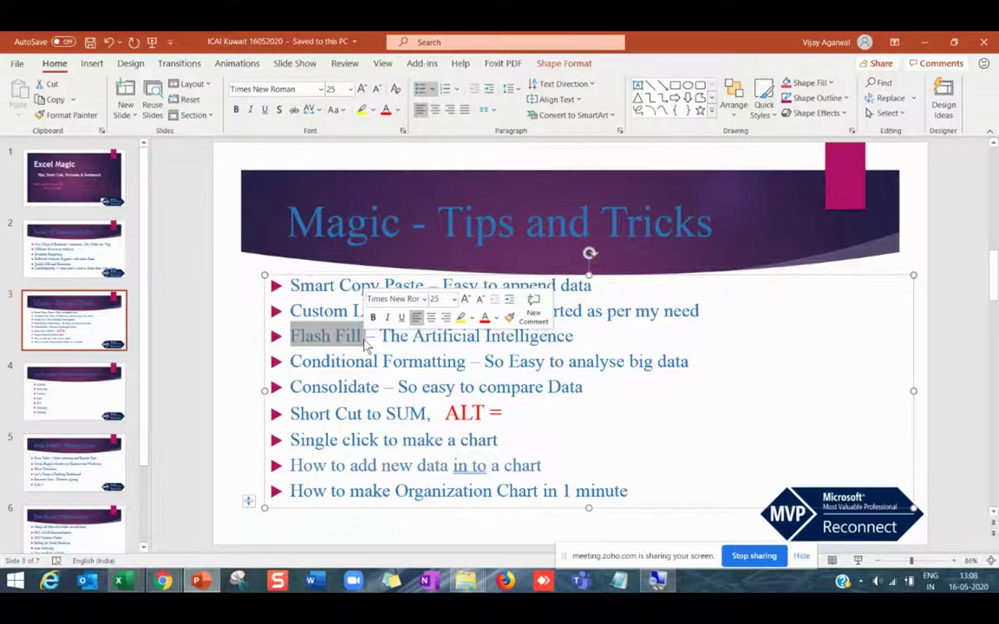
{"action": "mouse_move", "coordinate": [121, 579]}
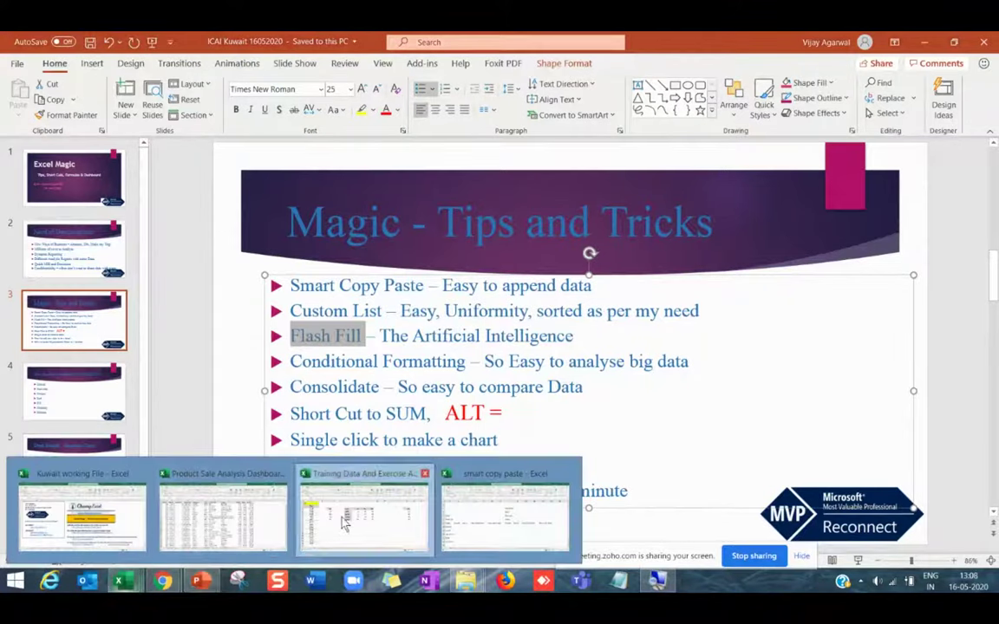
Bring up the Training Data And Exercise Apr20 workbook and go to its Flash_Fill sheet.
{"action": "left_click", "coordinate": [364, 512]}
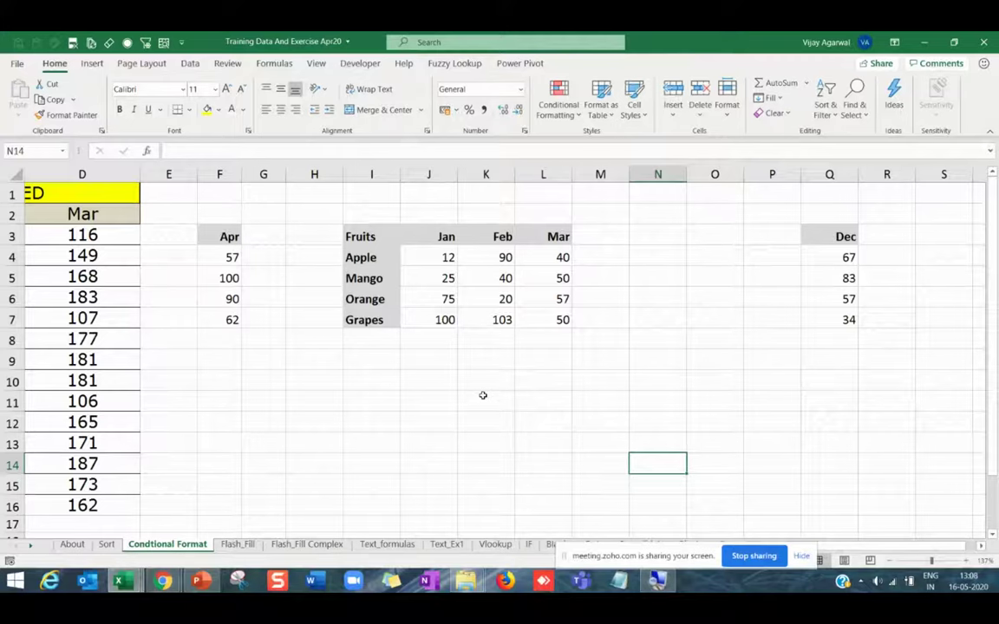
{"action": "left_click", "coordinate": [483, 396]}
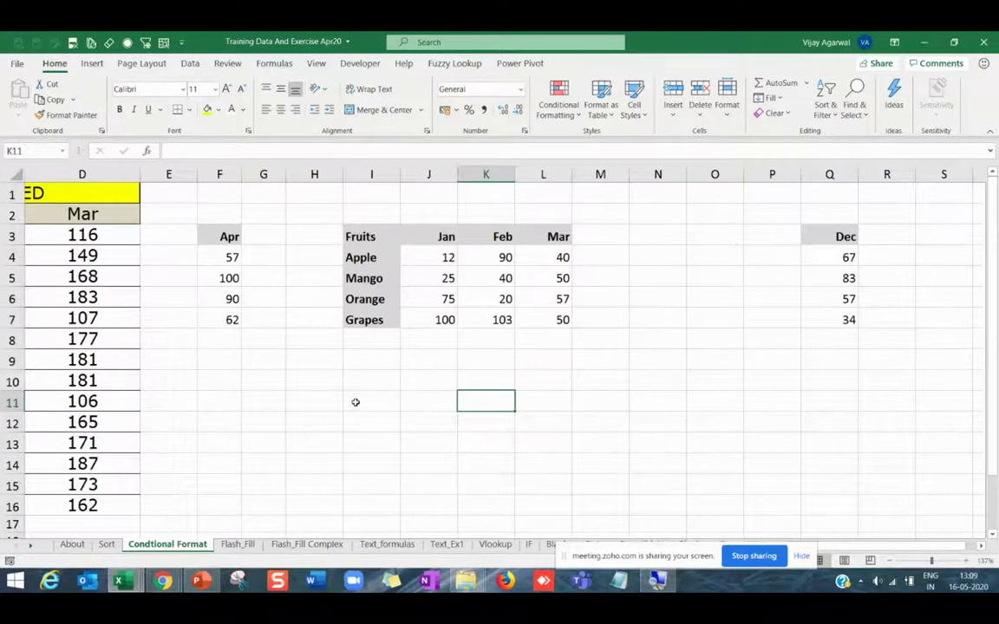
{"action": "left_click", "coordinate": [237, 545]}
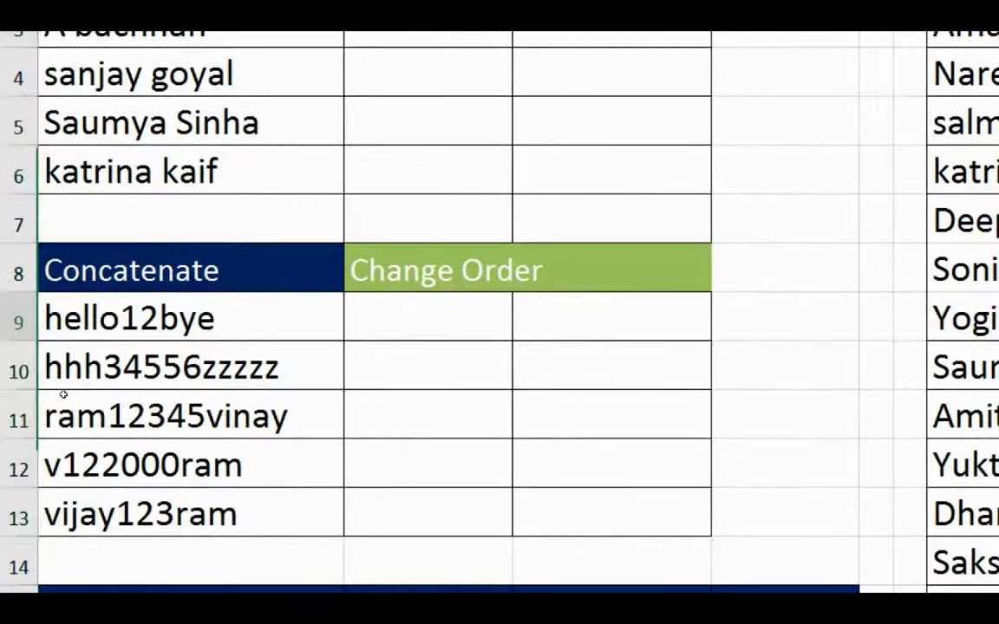
{"action": "key", "text": "Up"}
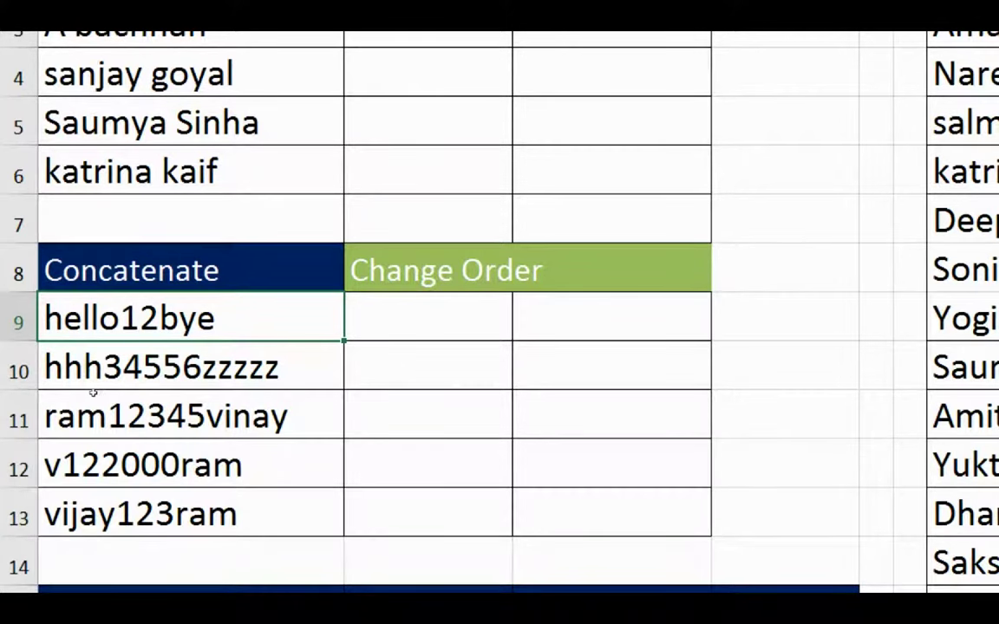
{"action": "key", "text": "ctrl+shift+Down"}
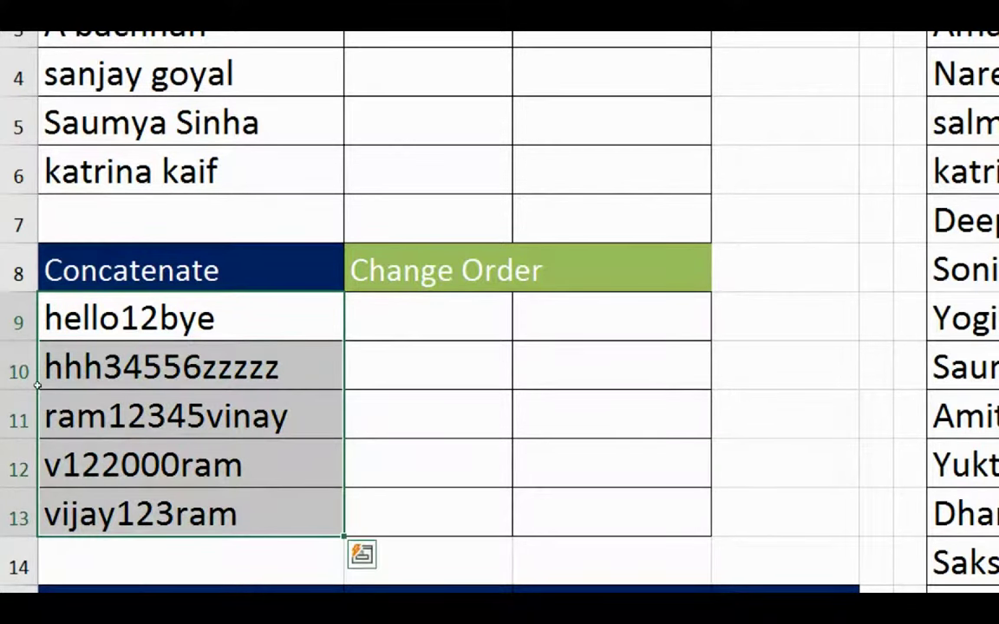
{"action": "left_click", "coordinate": [40, 339]}
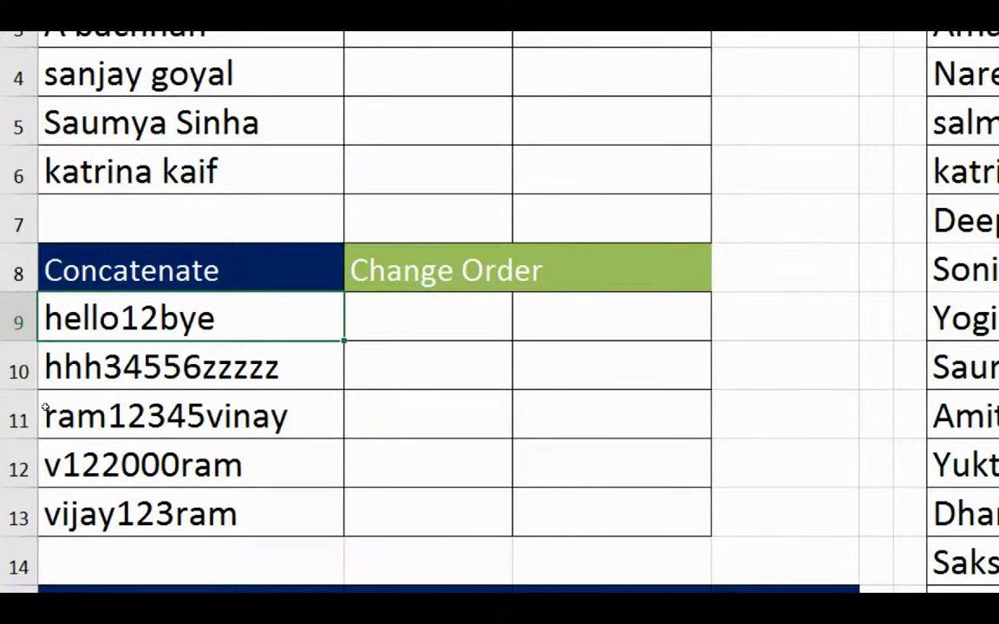
{"action": "left_click", "coordinate": [39, 366]}
{"action": "left_click", "coordinate": [74, 457]}
{"action": "key", "text": "Up"}
{"action": "key", "text": "Up"}
{"action": "key", "text": "Up"}
{"action": "key", "text": "Right"}
{"action": "key", "text": "Left"}
{"action": "key", "text": "Right"}
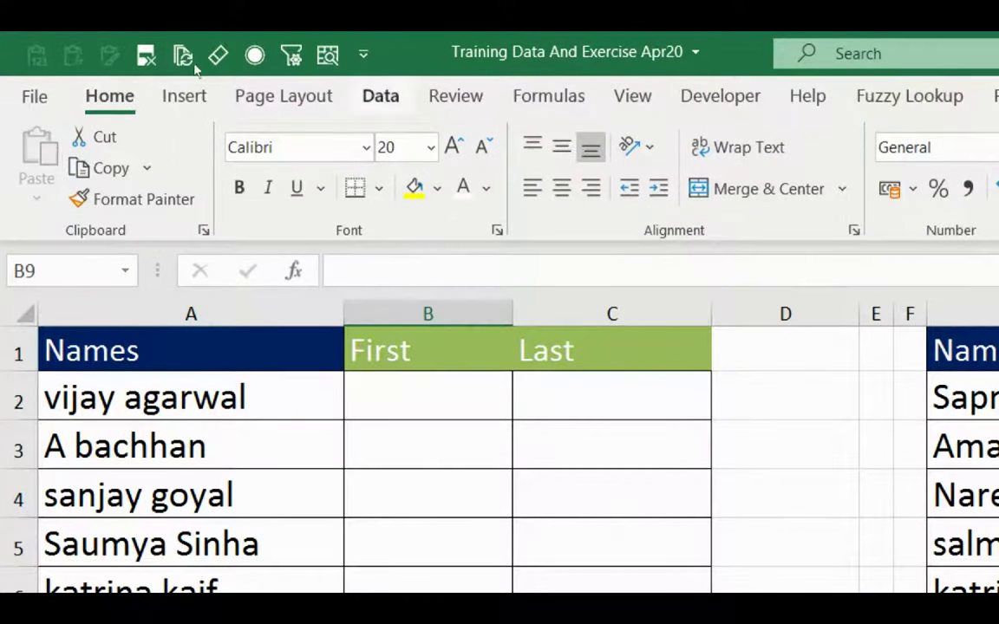
{"action": "left_click", "coordinate": [380, 96]}
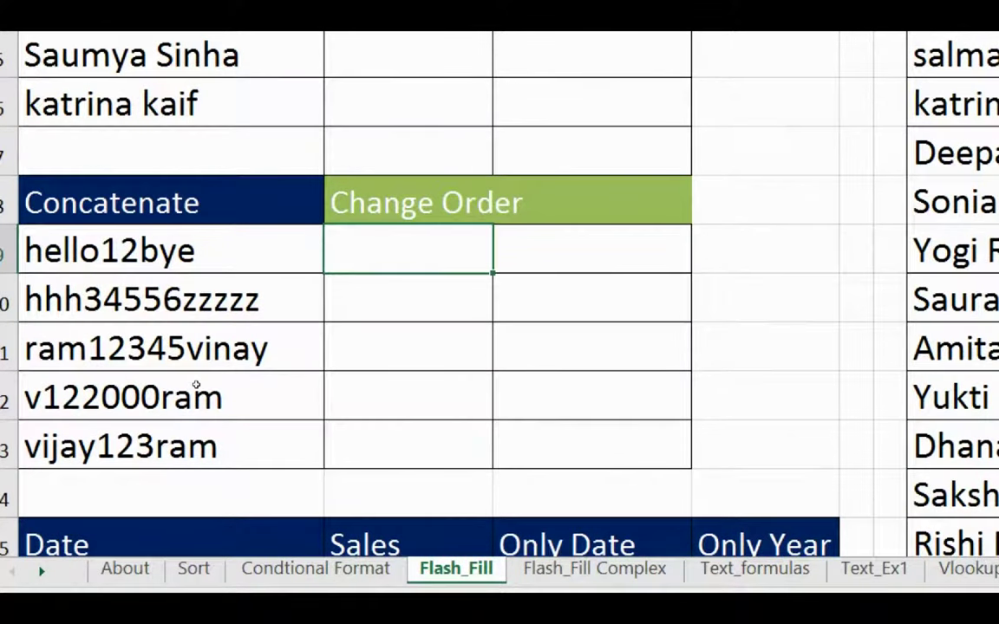
Enter 12 as the first extracted number and Flash Fill the remaining numbers.
{"action": "type", "text": "12"}
{"action": "key", "text": "Return"}
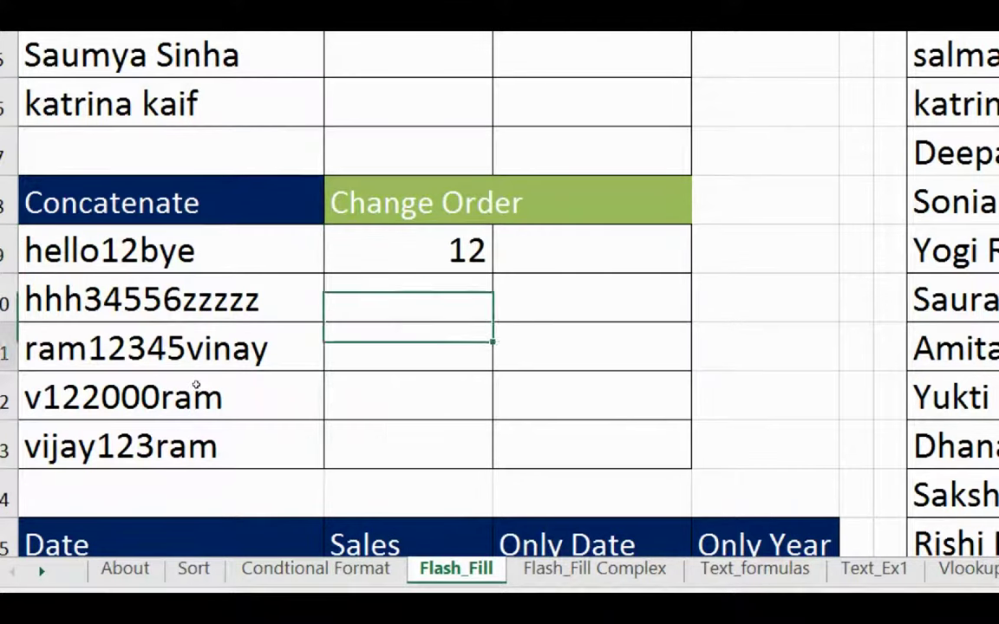
{"action": "key", "text": "Down"}
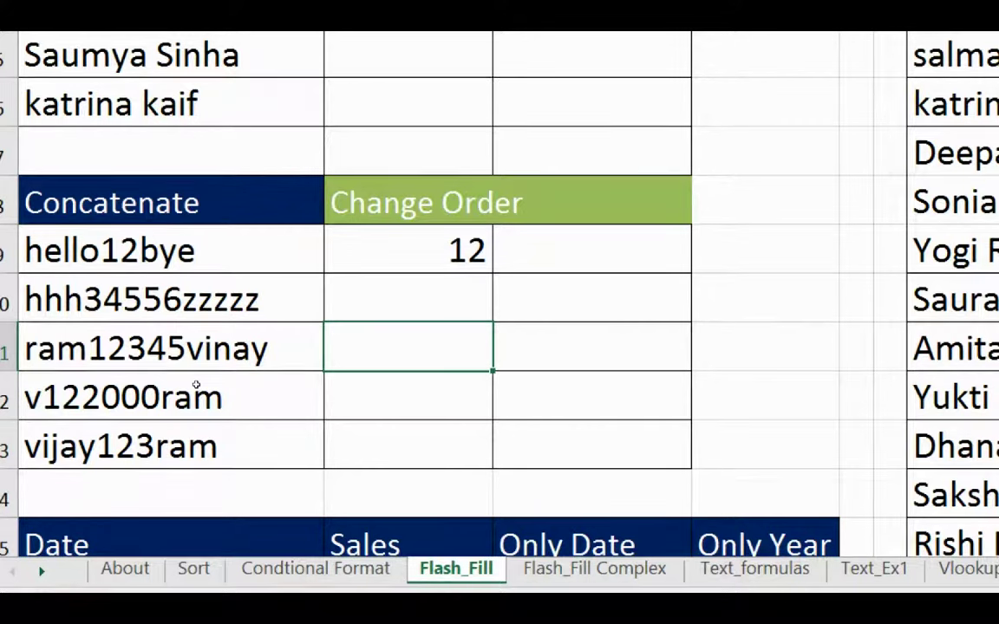
{"action": "key", "text": "ctrl+e"}
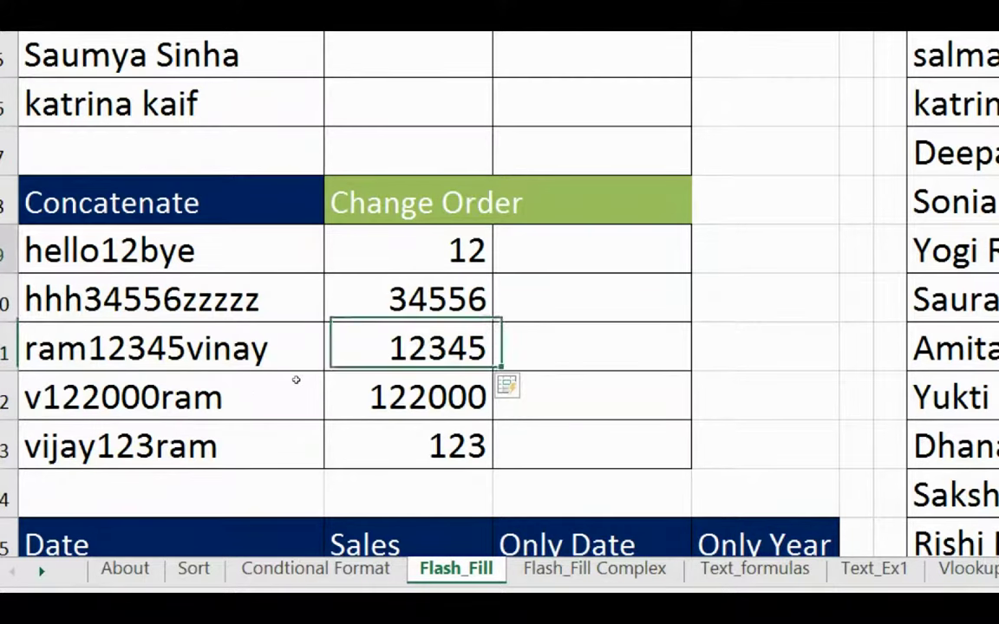
Try a Flash Fill from the example 'Bye' in the next column, then clear those results.
{"action": "key", "text": "Up"}
{"action": "key", "text": "Up"}
{"action": "key", "text": "Right"}
{"action": "type", "text": "Bye"}
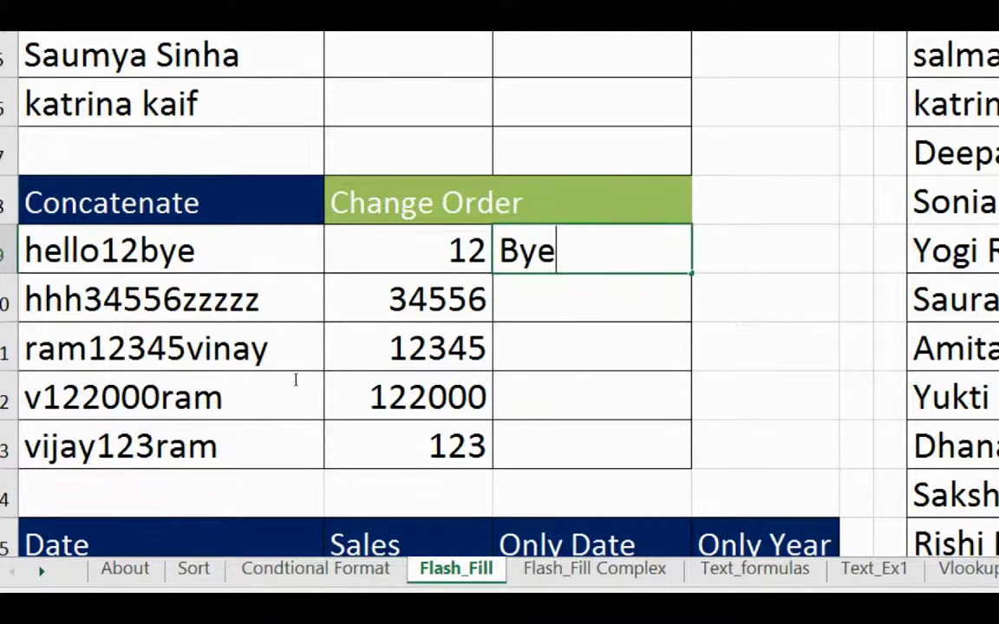
{"action": "key", "text": "Return"}
{"action": "key", "text": "ctrl+e"}
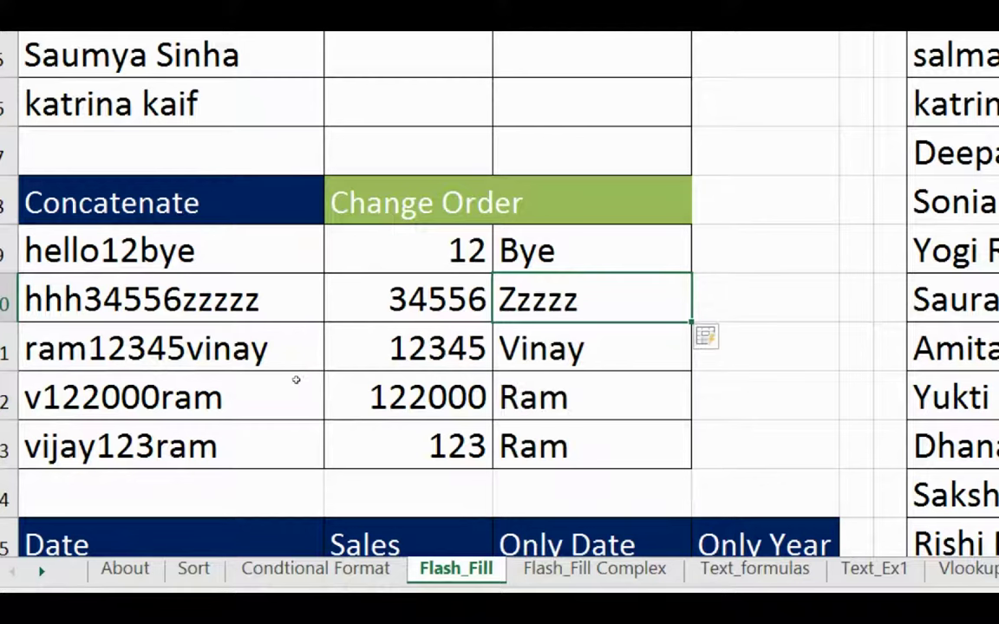
{"action": "key", "text": "Up"}
{"action": "key", "text": "shift+Down"}
{"action": "key", "text": "shift+Down"}
{"action": "key", "text": "shift+Down"}
{"action": "key", "text": "shift+Down"}
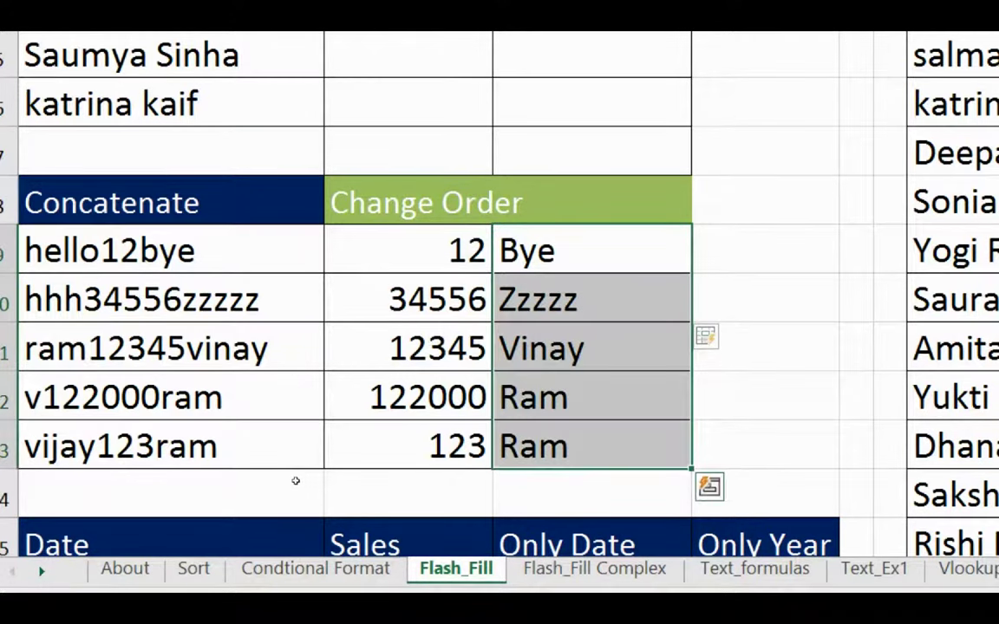
{"action": "key", "text": "Delete"}
{"action": "key", "text": "shift+Up"}
{"action": "key", "text": "shift+Up"}
{"action": "key", "text": "shift+Up"}
{"action": "key", "text": "shift+Up"}
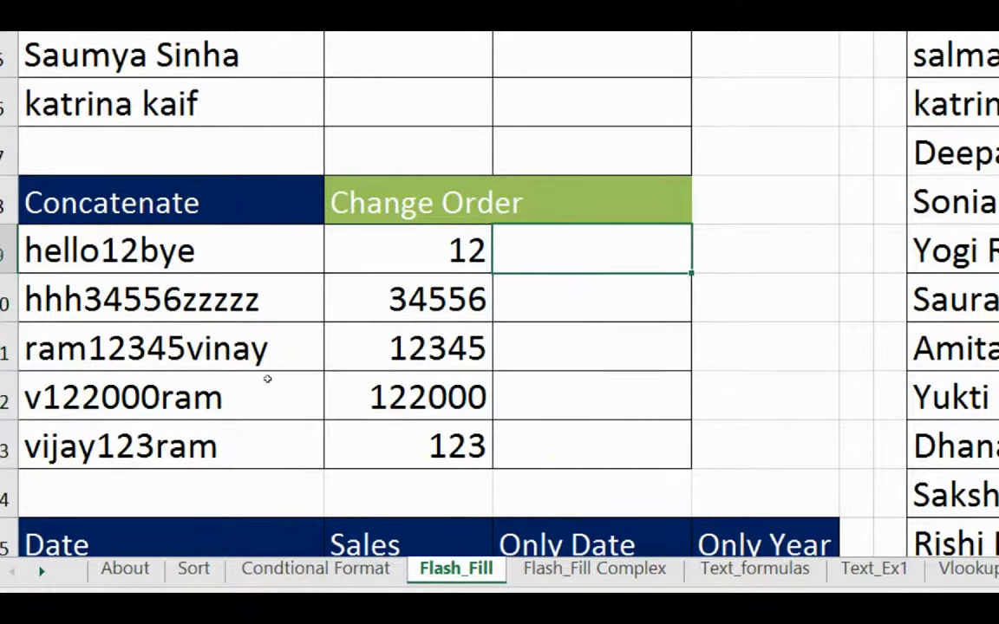
Enter 'Bye_hello_12' and Flash Fill the reordered strings for the other Concatenate rows.
{"action": "type", "text": "Bye_"}
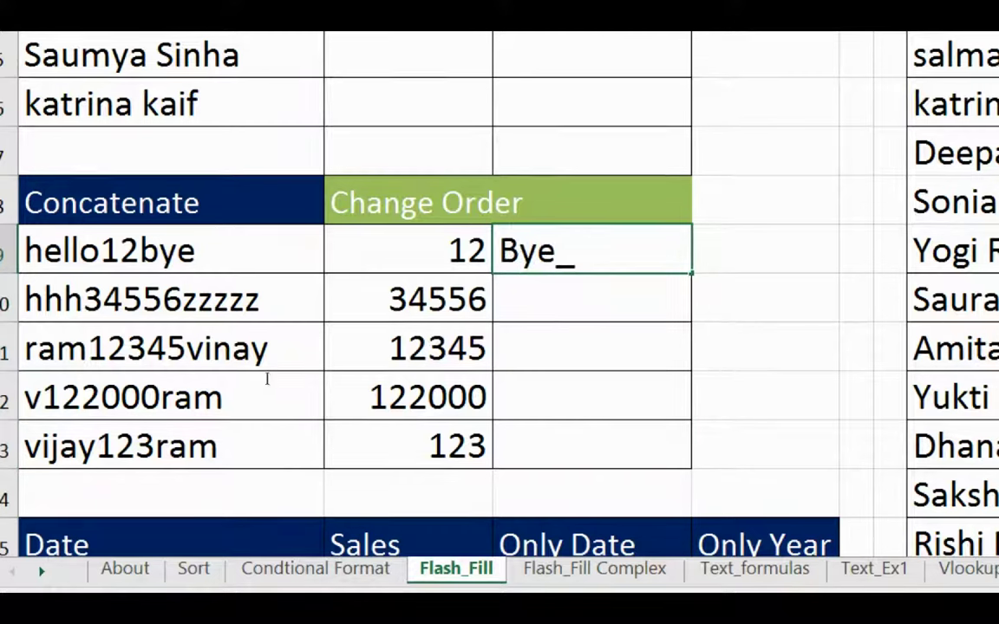
{"action": "type", "text": "hello_"}
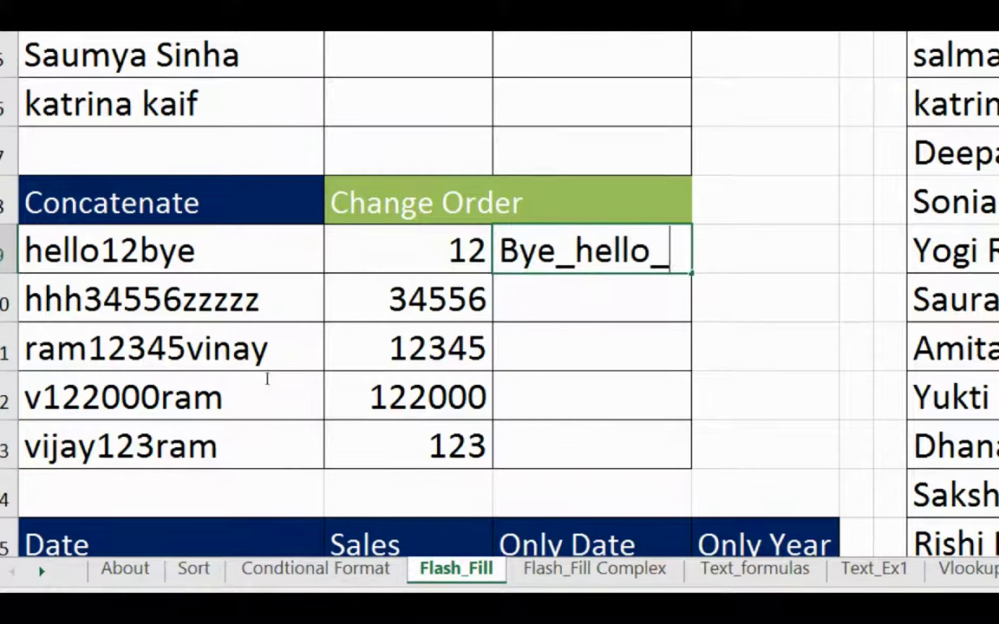
{"action": "type", "text": "12"}
{"action": "key", "text": "Return"}
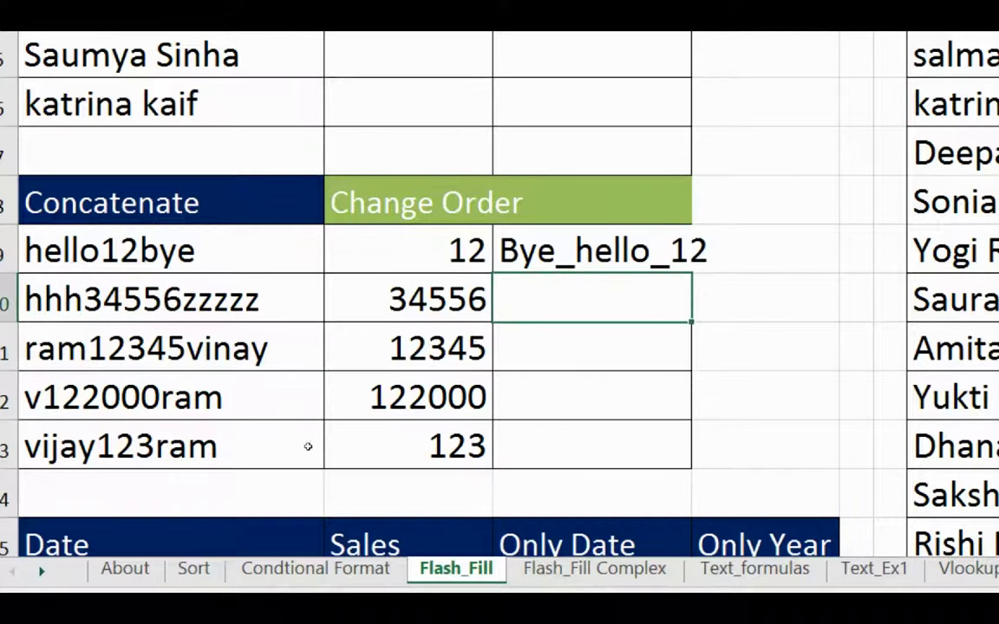
{"action": "key", "text": "Down"}
{"action": "key", "text": "Down"}
{"action": "key", "text": "ctrl+e"}
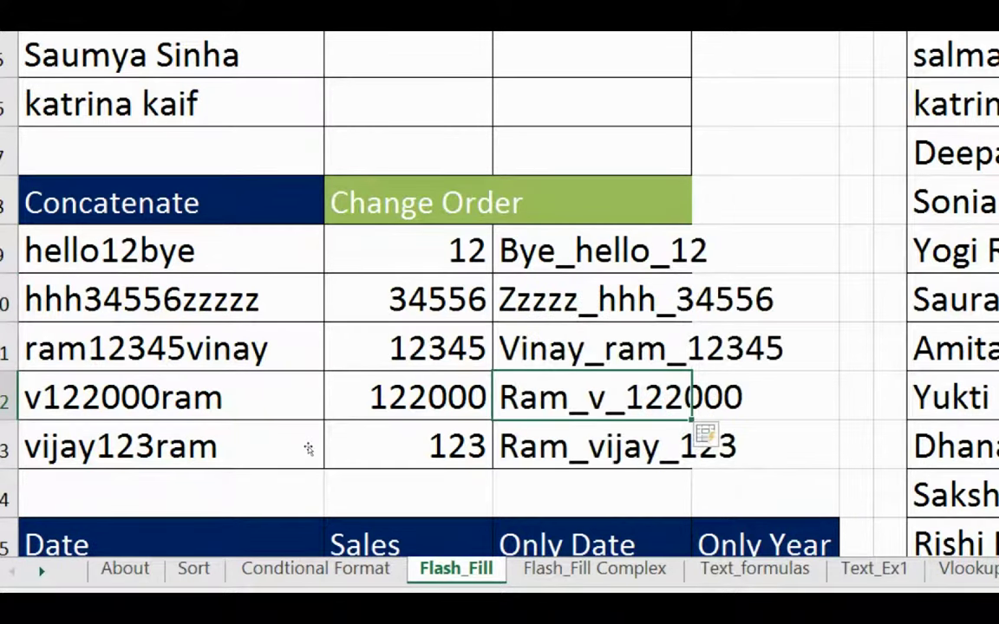
{"action": "key", "text": "Up"}
{"action": "key", "text": "Up"}
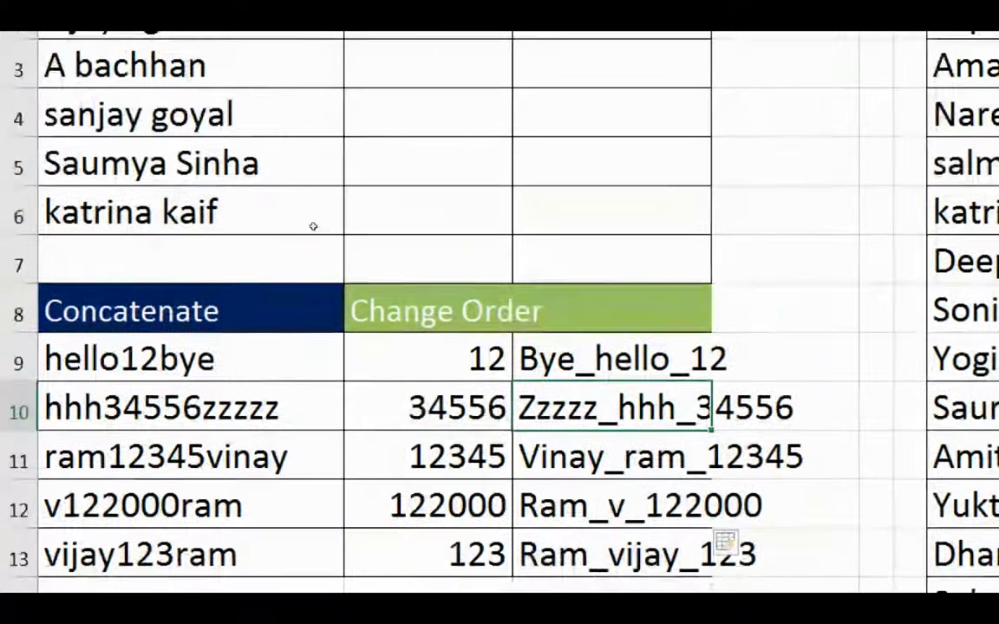
Enter the first initial-plus-surname name in First and Flash Fill the rest of that column.
{"action": "key", "text": "Up"}
{"action": "key", "text": "Up"}
{"action": "key", "text": "Up"}
{"action": "key", "text": "Up"}
{"action": "key", "text": "Up"}
{"action": "key", "text": "Up"}
{"action": "key", "text": "Up"}
{"action": "key", "text": "Up"}
{"action": "key", "text": "Left"}
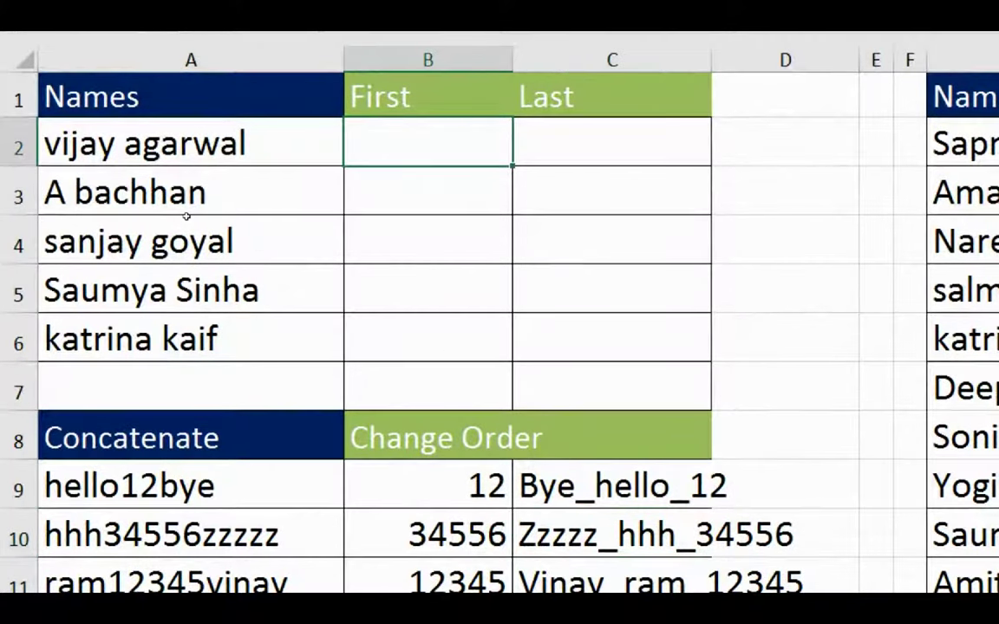
{"action": "type", "text": "V. Agarwa;l"}
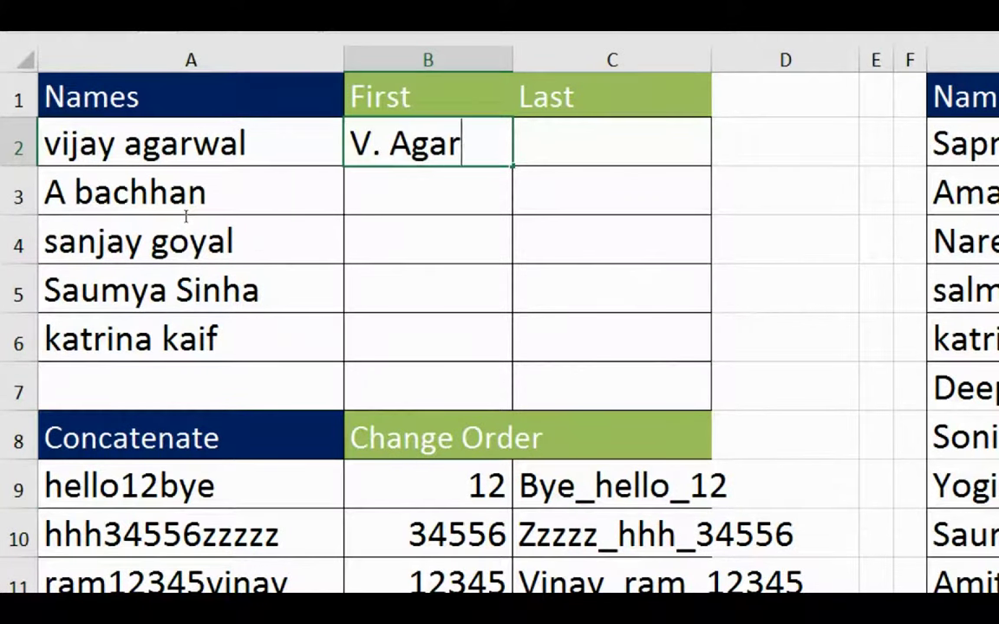
{"action": "key", "text": "BackSpace"}
{"action": "key", "text": "BackSpace"}
{"action": "type", "text": "l"}
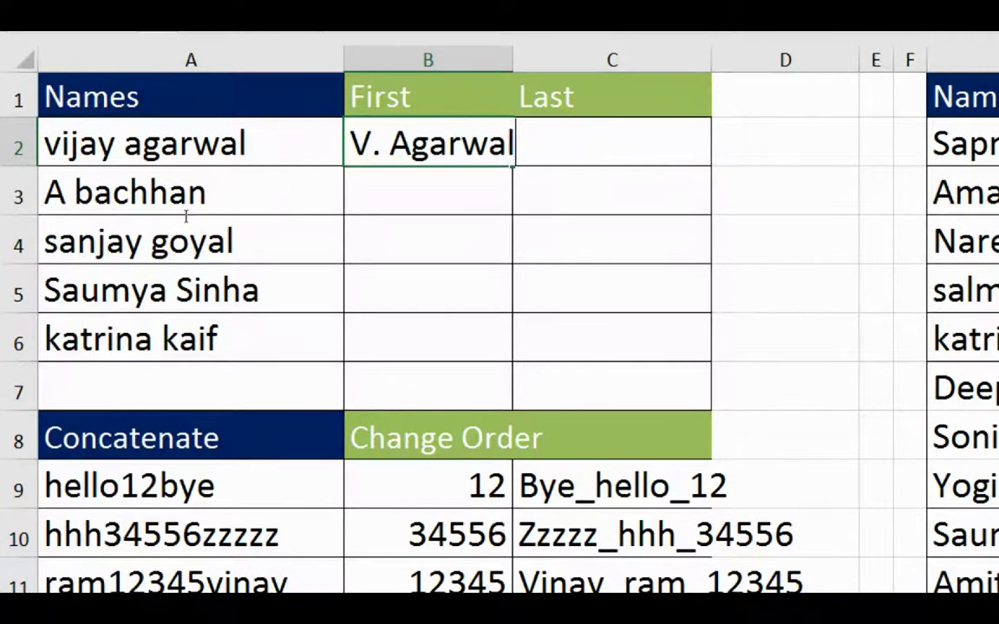
{"action": "key", "text": "Return"}
{"action": "key", "text": "Down"}
{"action": "key", "text": "Down"}
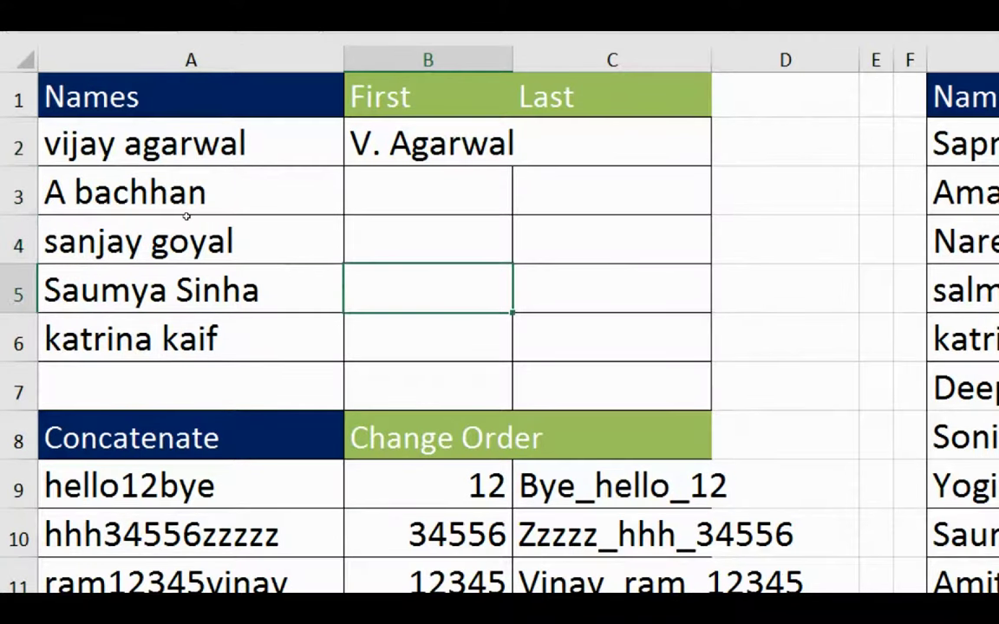
{"action": "key", "text": "ctrl+e"}
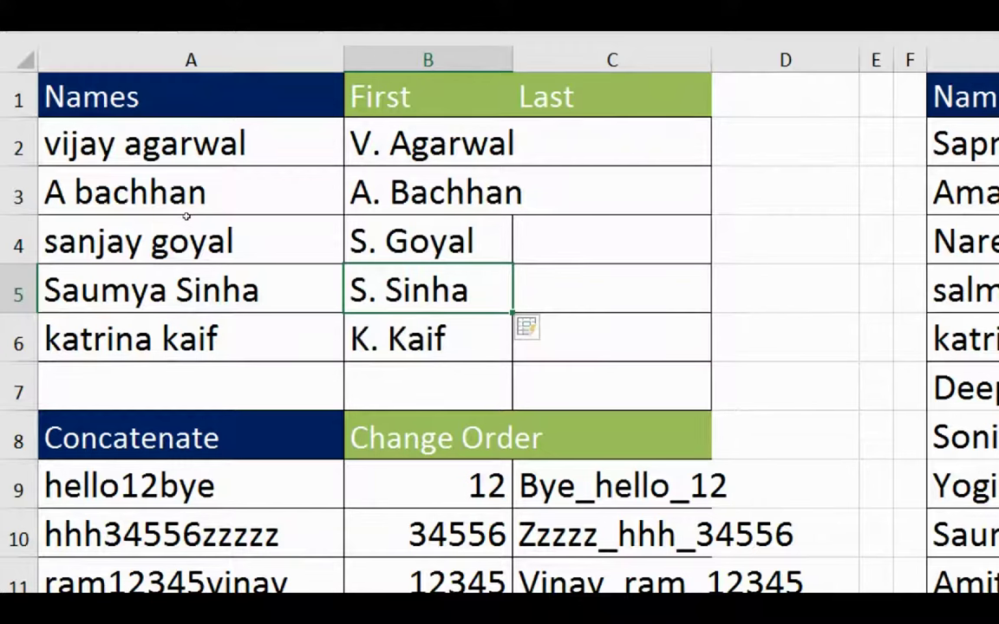
Enter the first surname under Last and Flash Fill the remaining surnames.
{"action": "key", "text": "Right"}
{"action": "key", "text": "Up"}
{"action": "key", "text": "Up"}
{"action": "key", "text": "Up"}
{"action": "type", "text": "A"}
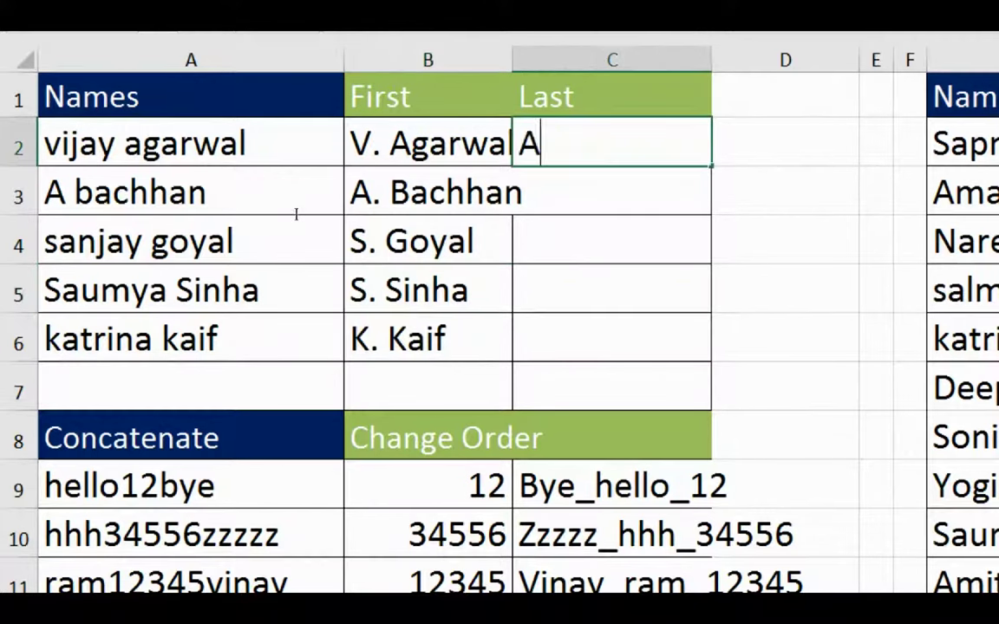
{"action": "type", "text": "garwal"}
{"action": "key", "text": "Return"}
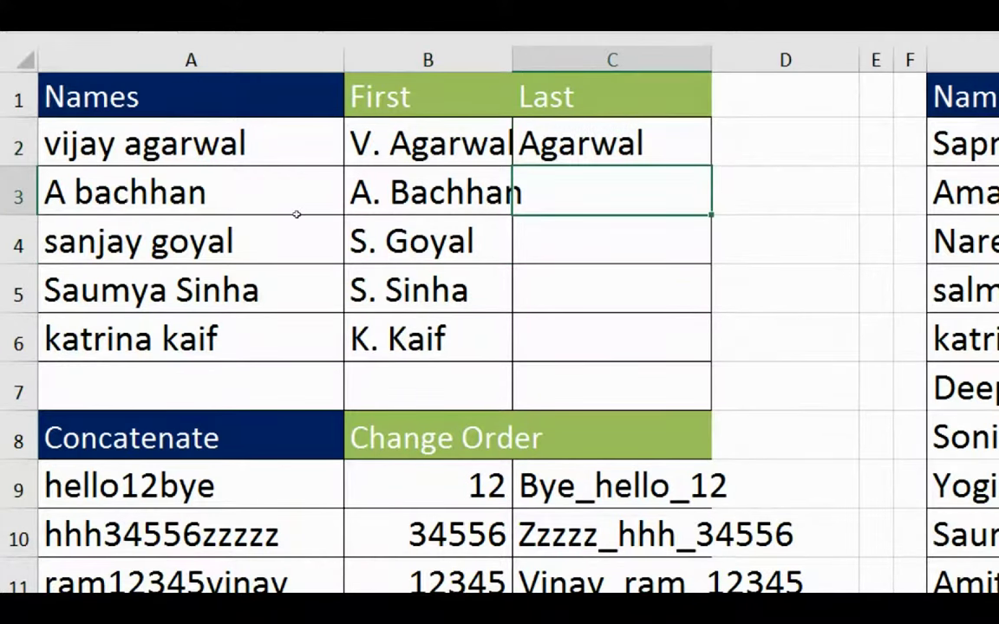
{"action": "key", "text": "ctrl+e"}
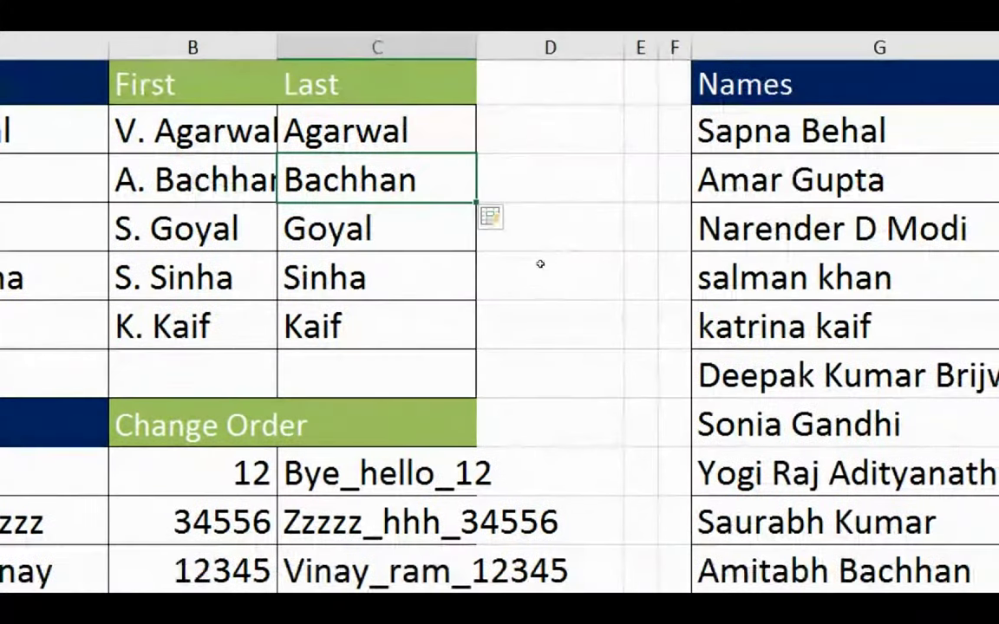
Type the first name of the second Names list surname-first in the Last Name First Name column.
{"action": "left_click", "coordinate": [998, 247]}
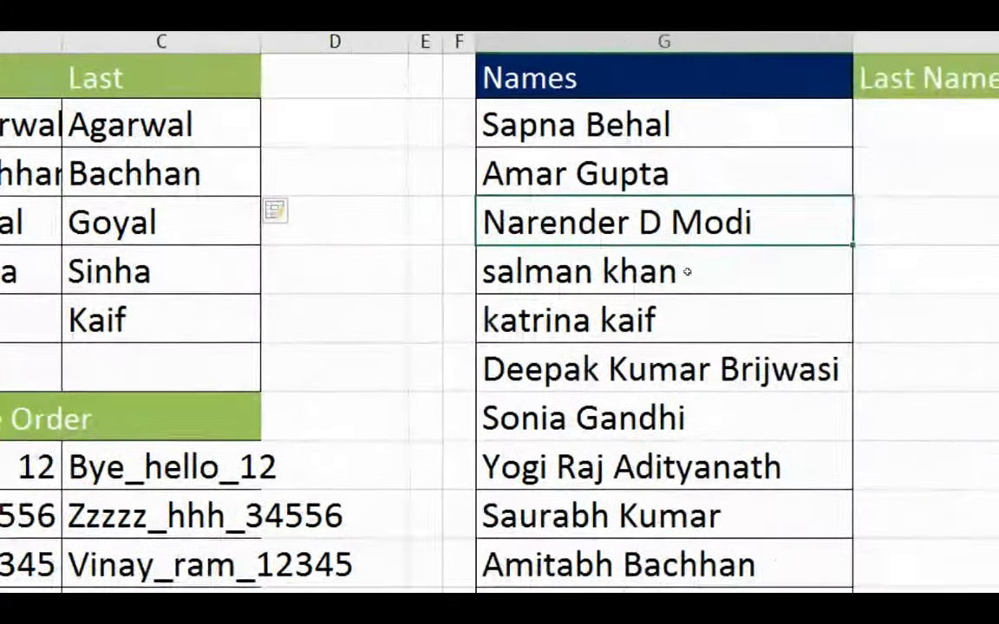
{"action": "left_click", "coordinate": [905, 109]}
{"action": "key", "text": "Left"}
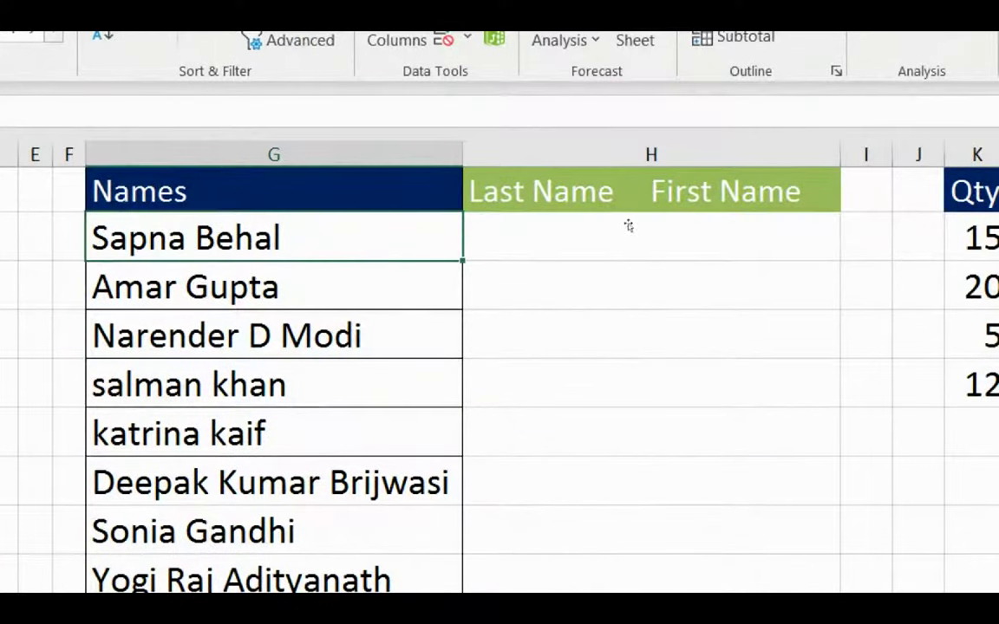
{"action": "left_click", "coordinate": [660, 215]}
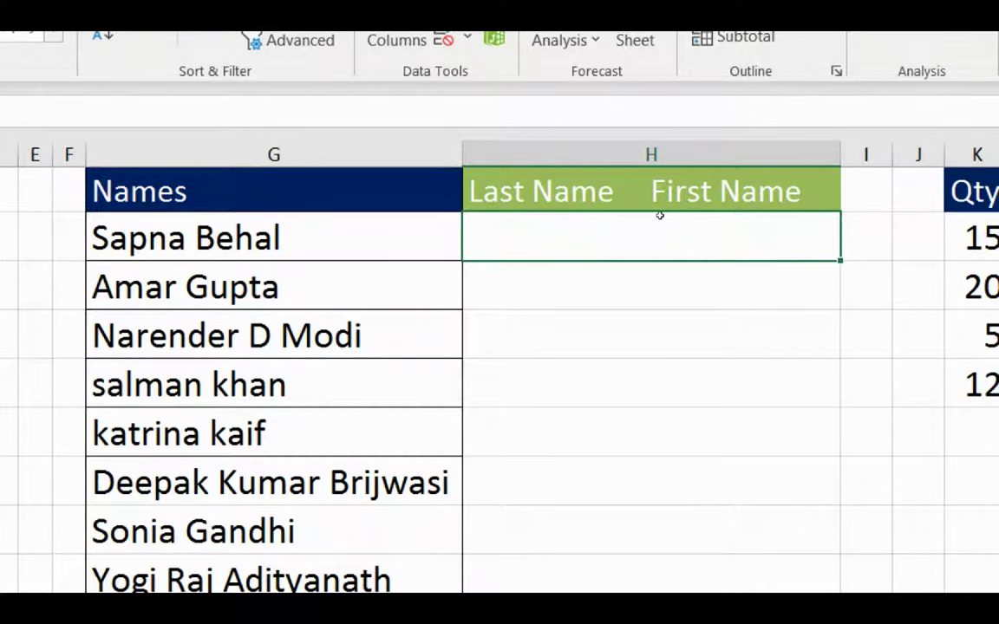
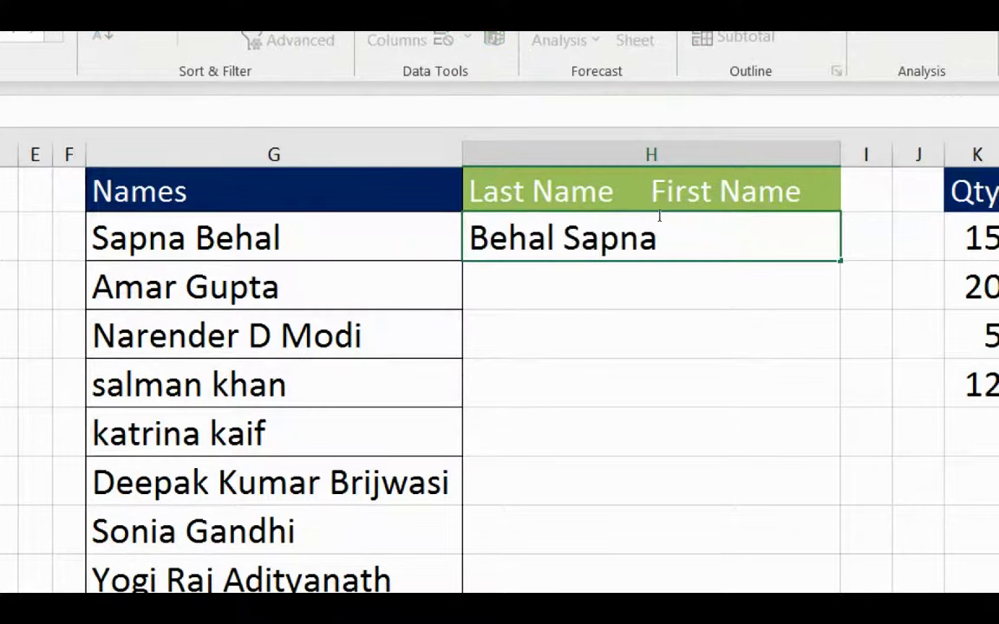
{"action": "key", "text": "Up"}
{"action": "key", "text": "Down"}
{"action": "key", "text": "Down"}
{"action": "key", "text": "Down"}
{"action": "key", "text": "Down"}
{"action": "key", "text": "Down"}
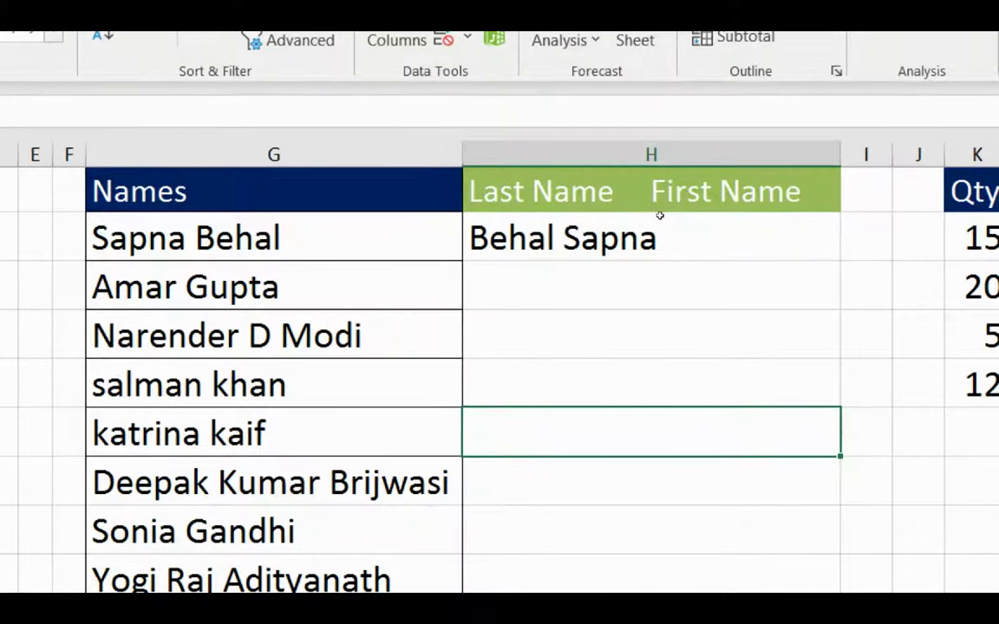
Flash Fill the Last Name First Name column and check several reversed results down the list.
{"action": "key", "text": "ctrl+e"}
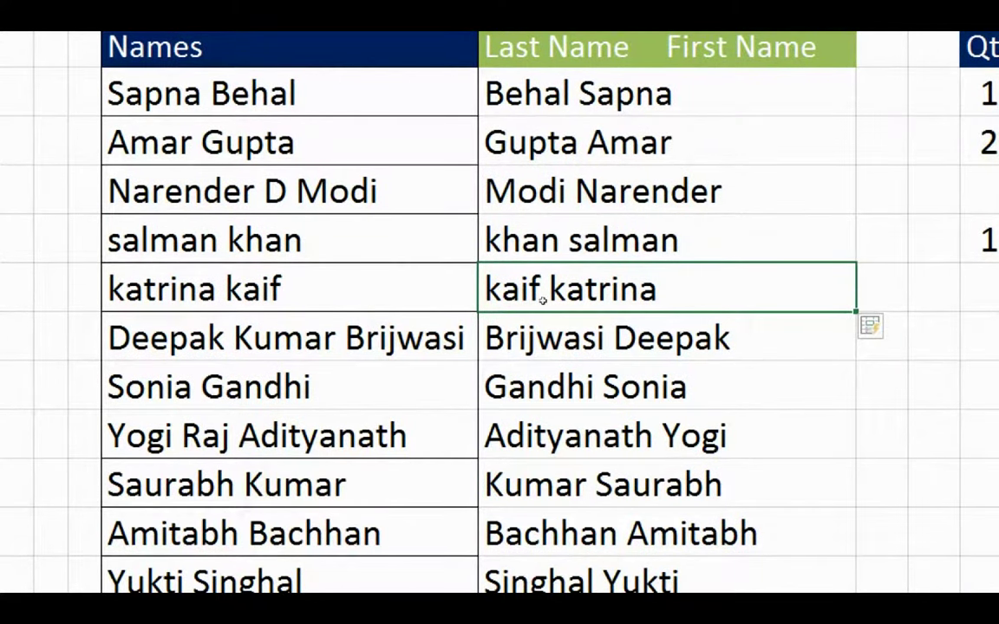
{"action": "key", "text": "Left"}
{"action": "key", "text": "Down"}
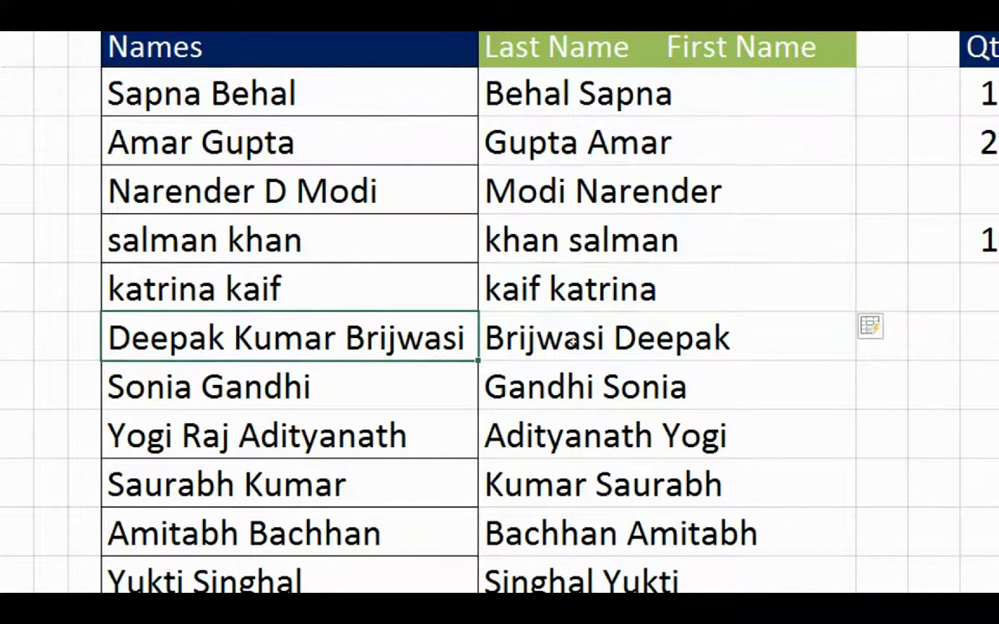
{"action": "key", "text": "Up"}
{"action": "key", "text": "Up"}
{"action": "key", "text": "Up"}
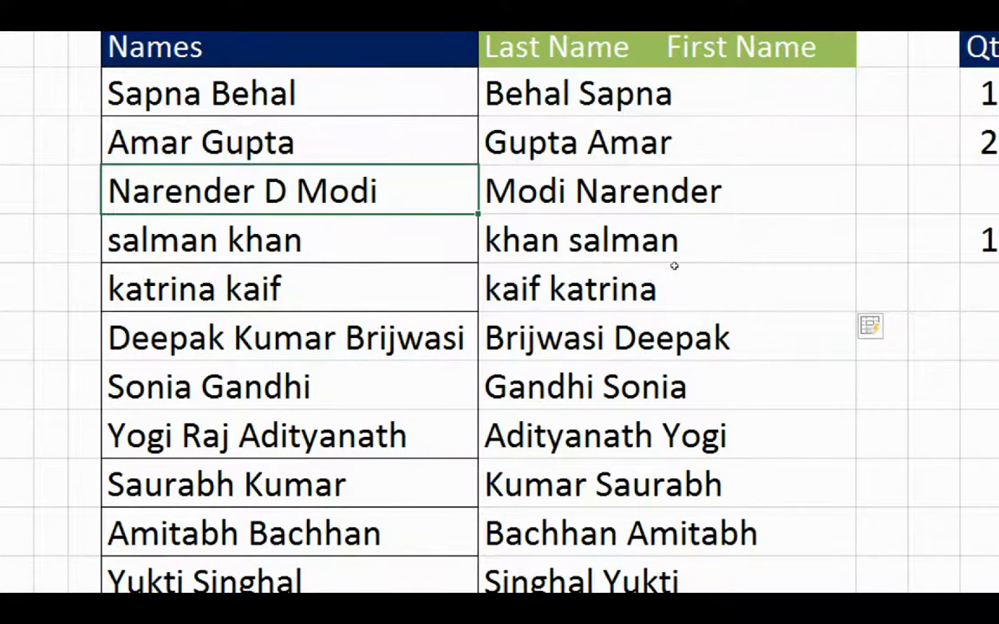
{"action": "key", "text": "Right"}
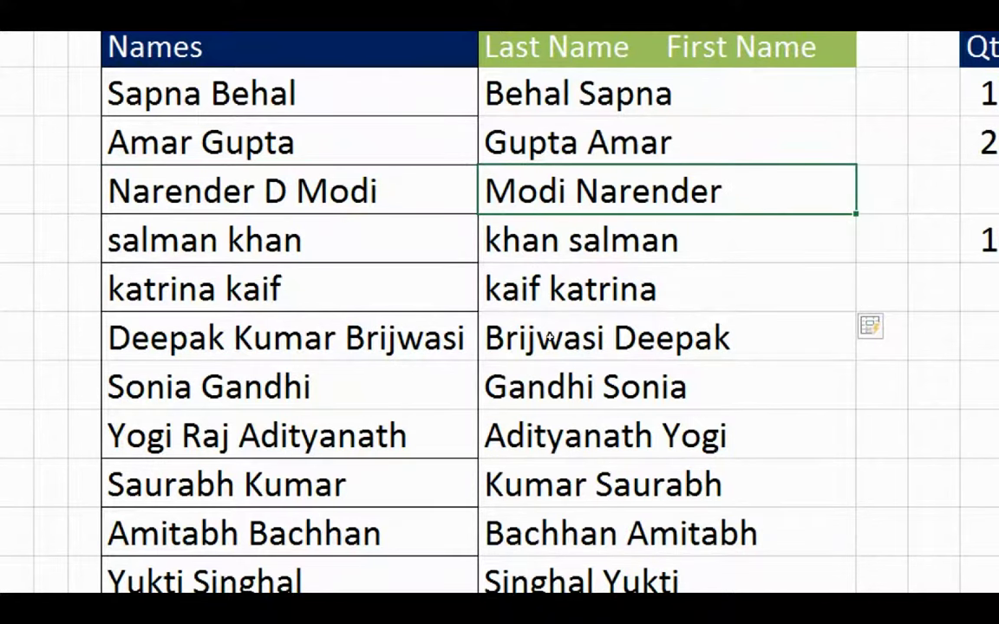
{"action": "key", "text": "Left"}
{"action": "key", "text": "Down"}
{"action": "key", "text": "Down"}
{"action": "key", "text": "Down"}
{"action": "key", "text": "Right"}
{"action": "scroll", "coordinate": [613, 347], "scroll_direction": "down", "scroll_amount": 3}
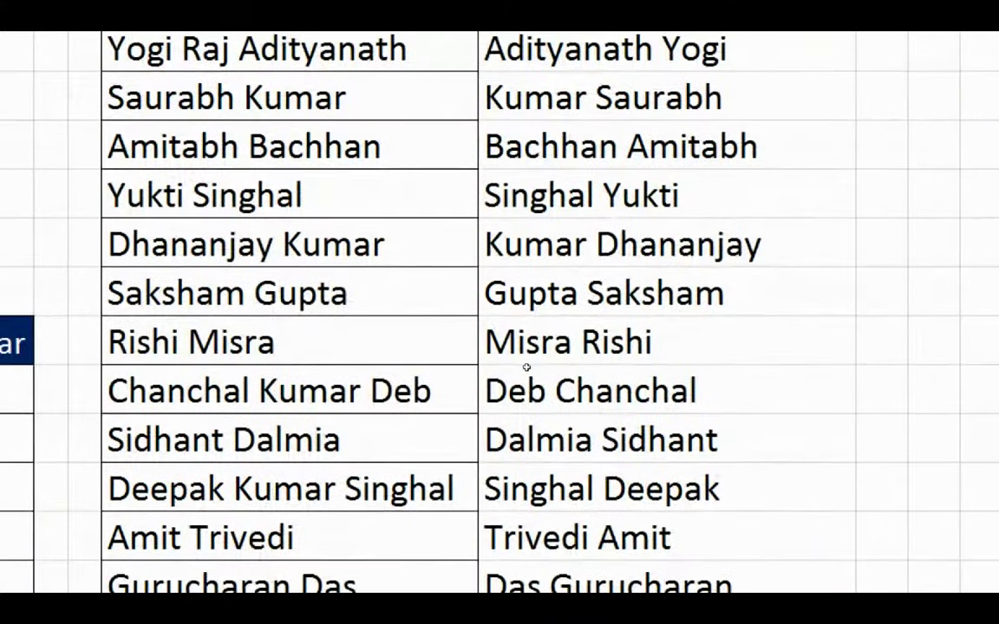
{"action": "left_click", "coordinate": [692, 365]}
{"action": "scroll", "coordinate": [691, 365], "scroll_direction": "up", "scroll_amount": 3}
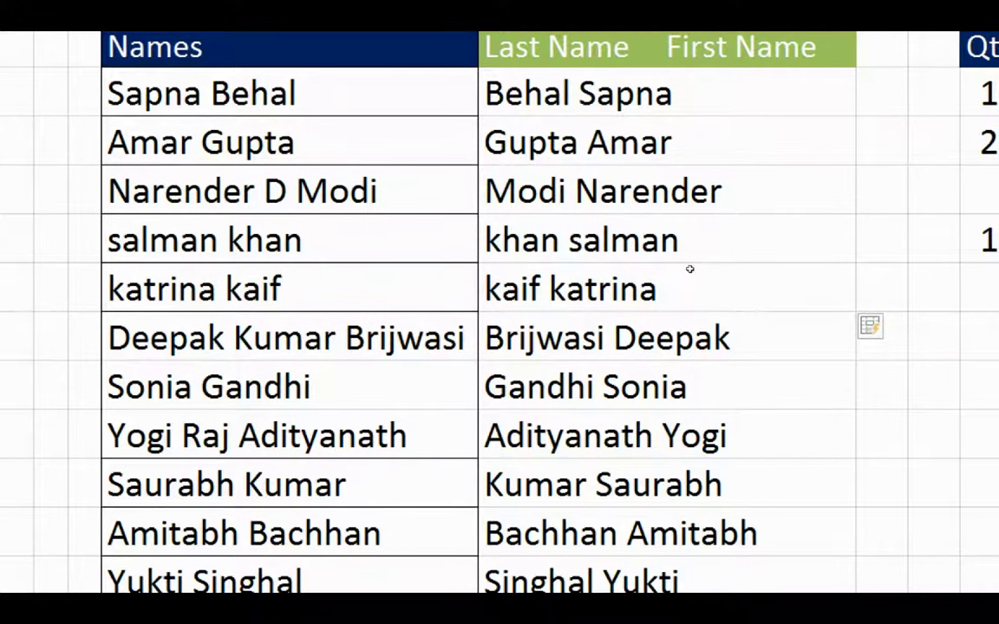
Edit the reversed three-part name entry to reinsert its missing middle name.
{"action": "left_click", "coordinate": [731, 337]}
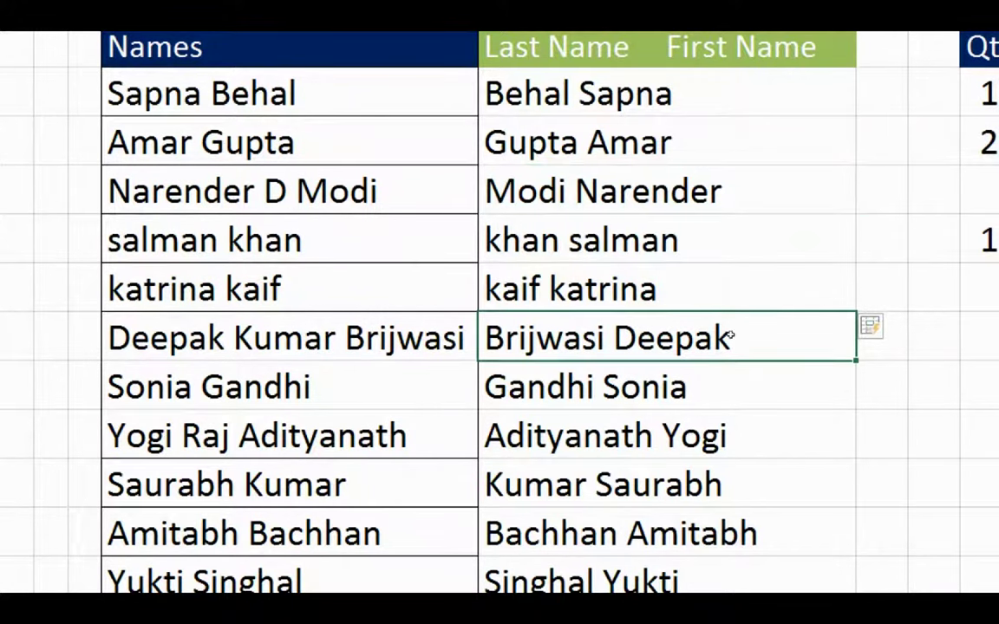
{"action": "double_click", "coordinate": [614, 338]}
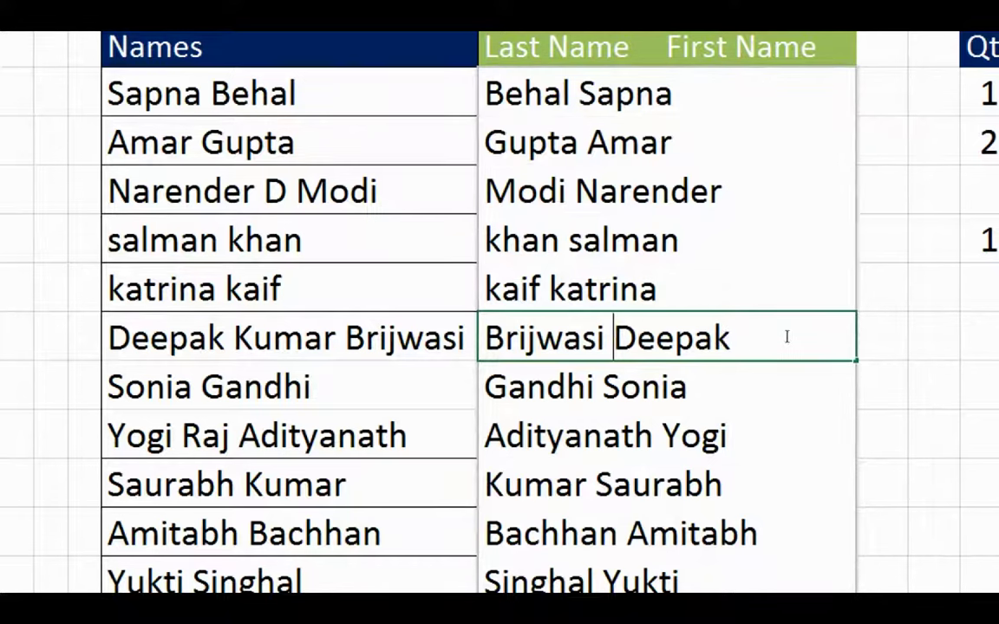
{"action": "key", "text": "End"}
{"action": "key", "text": "ctrl+Left"}
{"action": "type", "text": "Kumar"}
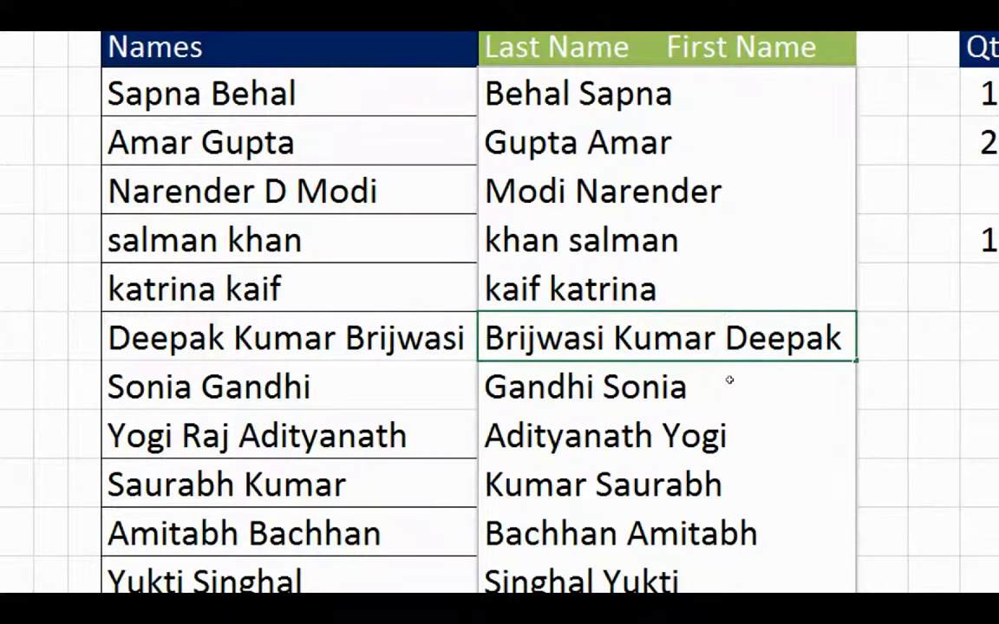
{"action": "key", "text": "Return"}
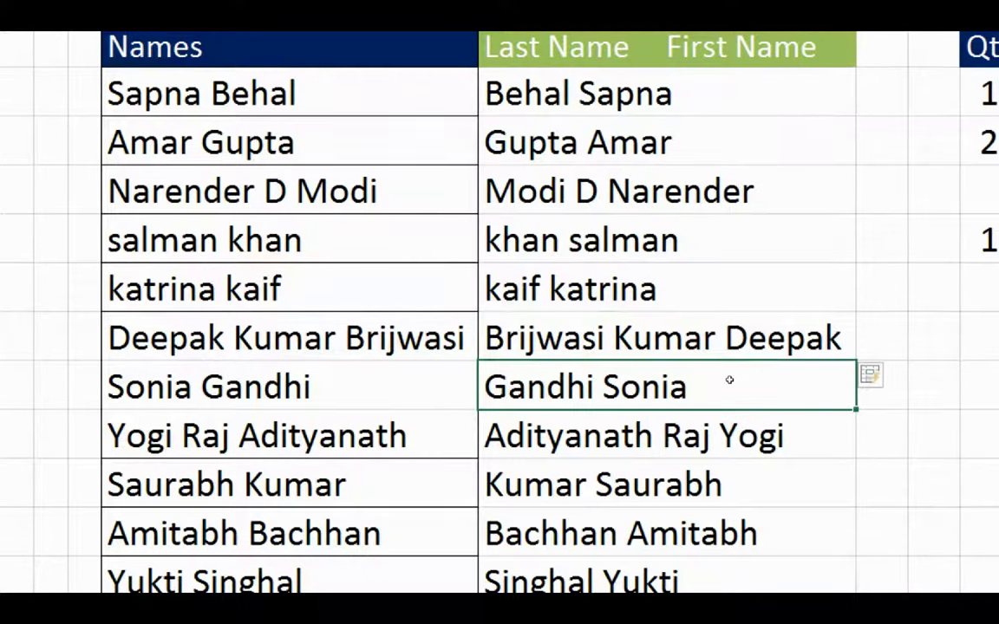
Scroll through column H to confirm the refreshed reversed names now keep their middle names.
{"action": "key", "text": "Down"}
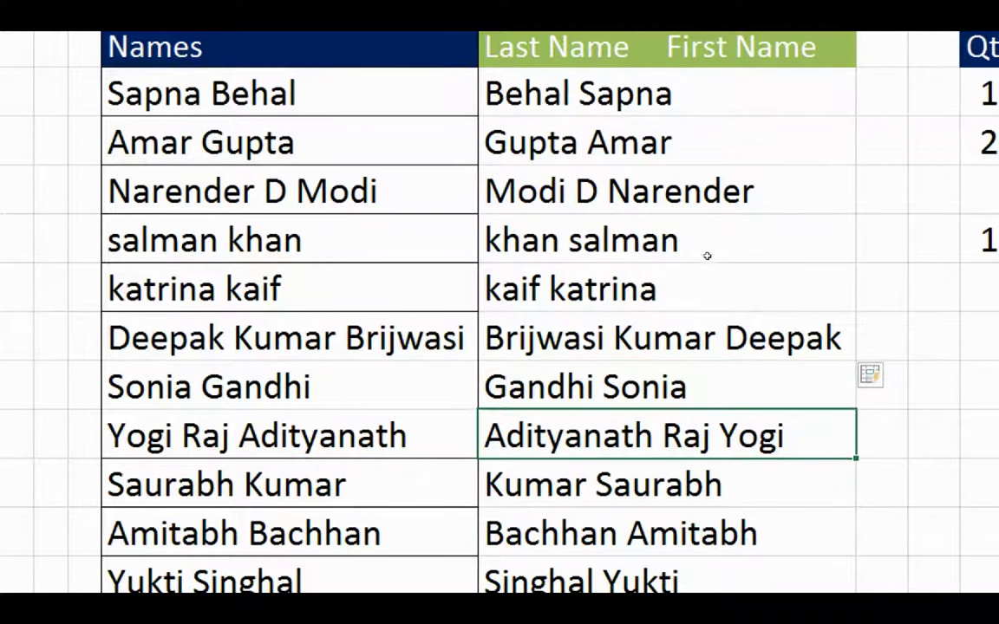
{"action": "key", "text": "Up"}
{"action": "key", "text": "Up"}
{"action": "key", "text": "Up"}
{"action": "key", "text": "Up"}
{"action": "key", "text": "Up"}
{"action": "key", "text": "Up"}
{"action": "key", "text": "Down"}
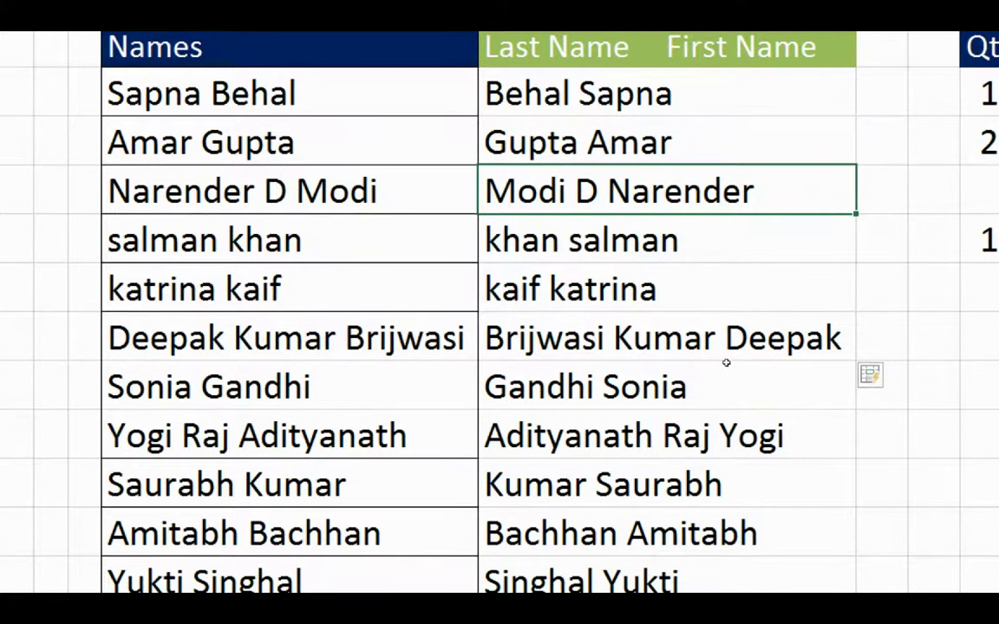
{"action": "scroll", "coordinate": [726, 362], "scroll_direction": "down", "scroll_amount": 3}
{"action": "left_click", "coordinate": [720, 403]}
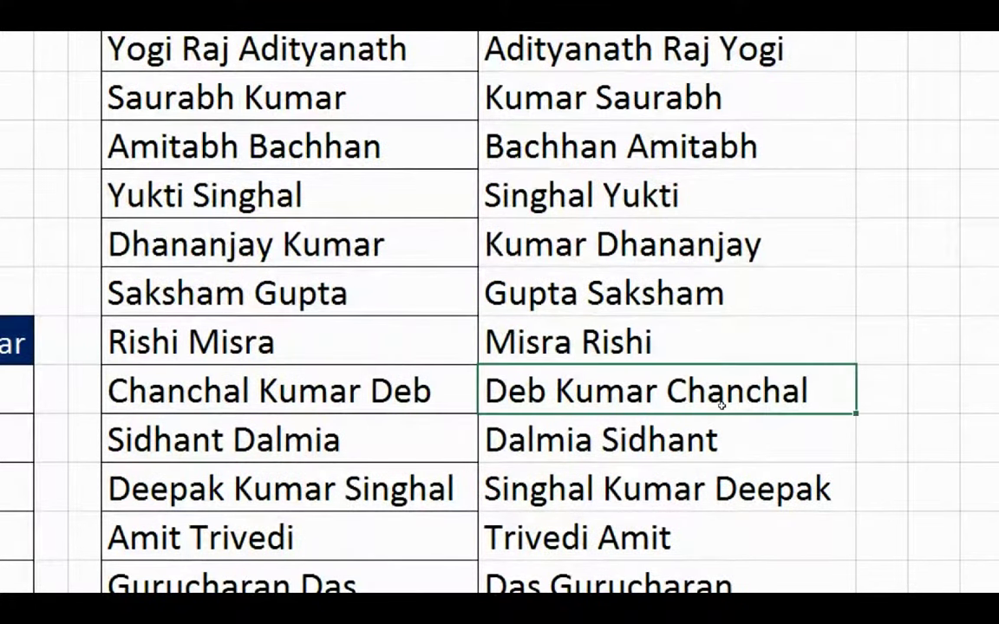
{"action": "scroll", "coordinate": [724, 426], "scroll_direction": "down", "scroll_amount": 6}
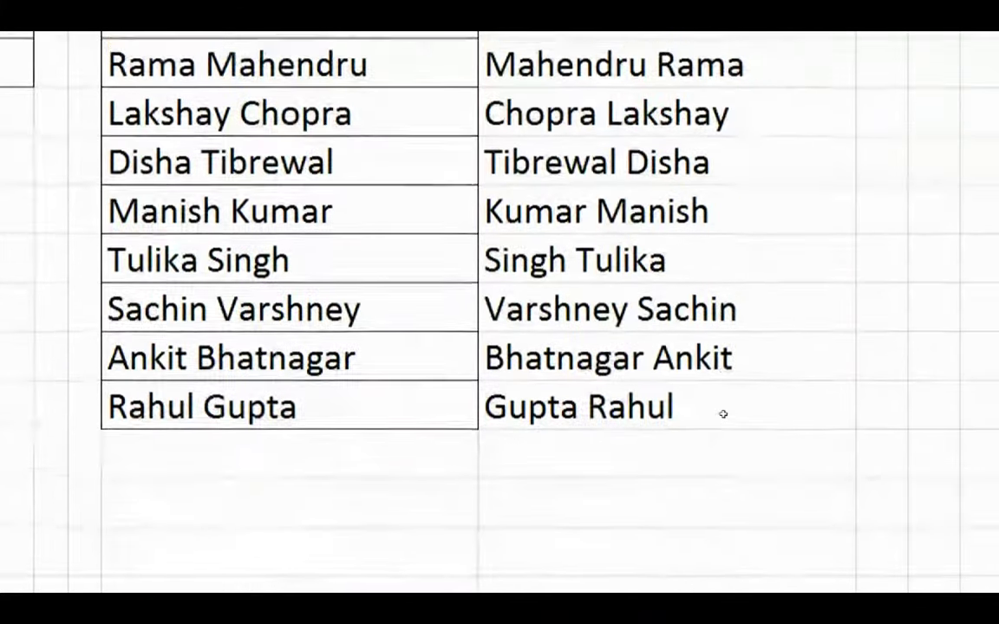
{"action": "scroll", "coordinate": [722, 413], "scroll_direction": "up", "scroll_amount": 8}
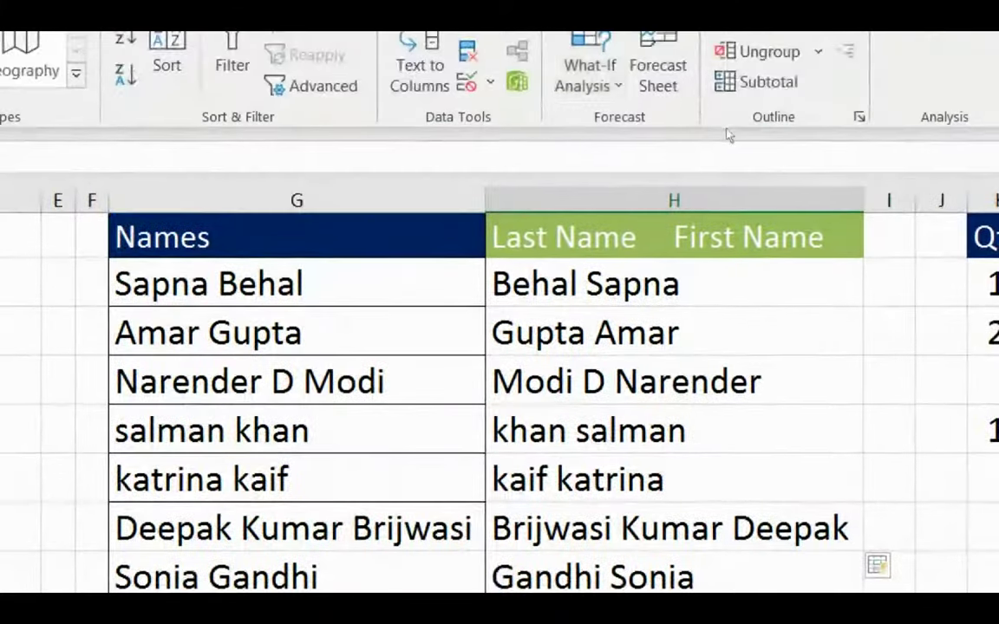
Write 'We purchased 15 laptops in Jan from …' in O2 and Flash Fill O3:O5.
{"action": "key", "text": "Right"}
{"action": "key", "text": "Right"}
{"action": "key", "text": "Right"}
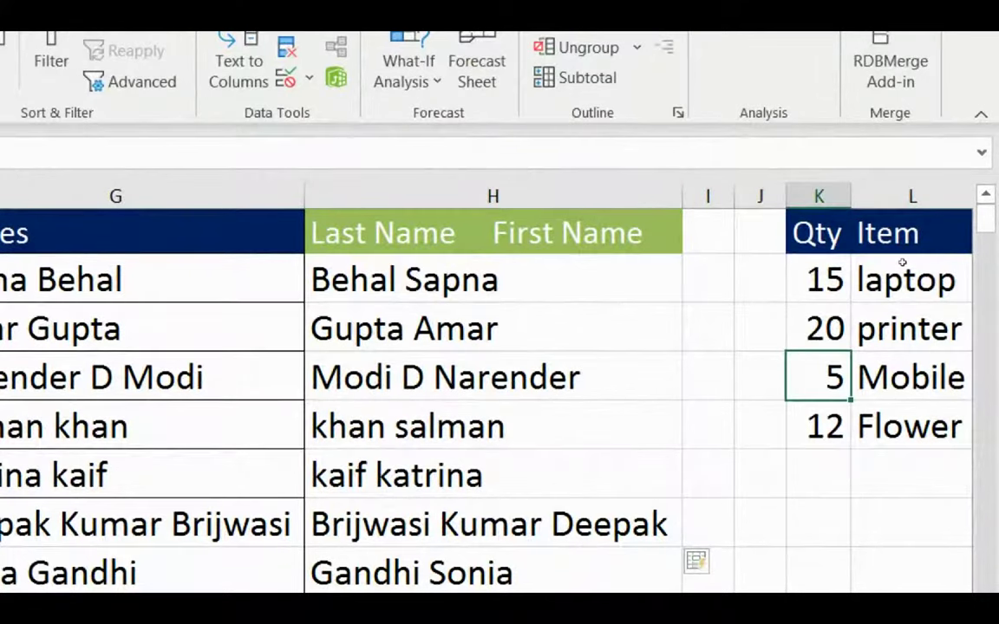
{"action": "key", "text": "Right"}
{"action": "key", "text": "Right"}
{"action": "key", "text": "Right"}
{"action": "key", "text": "Right"}
{"action": "key", "text": "Right"}
{"action": "key", "text": "Left"}
{"action": "key", "text": "Left"}
{"action": "key", "text": "Left"}
{"action": "key", "text": "Left"}
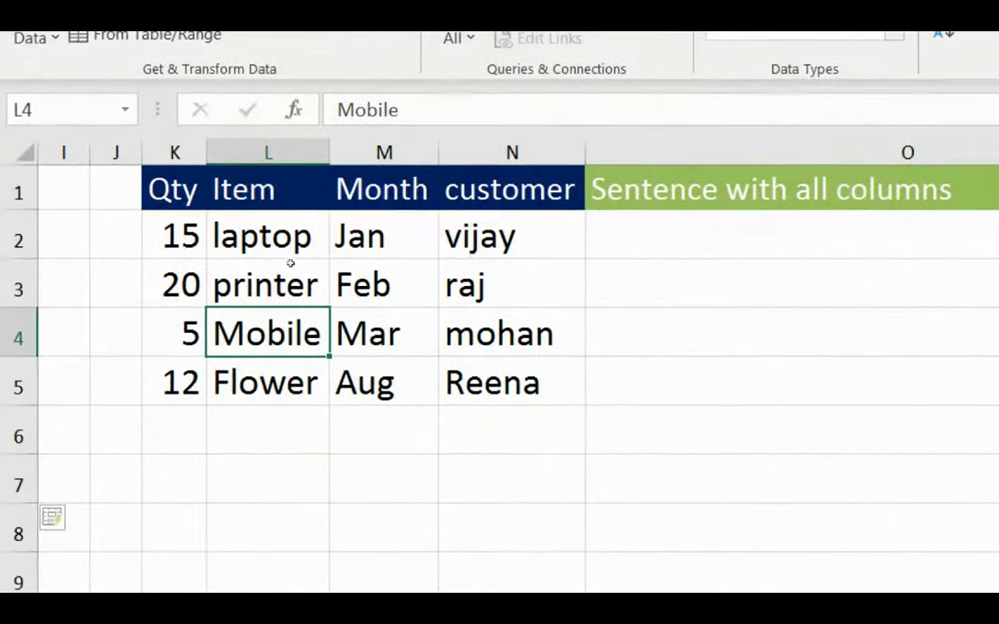
{"action": "left_click", "coordinate": [589, 236]}
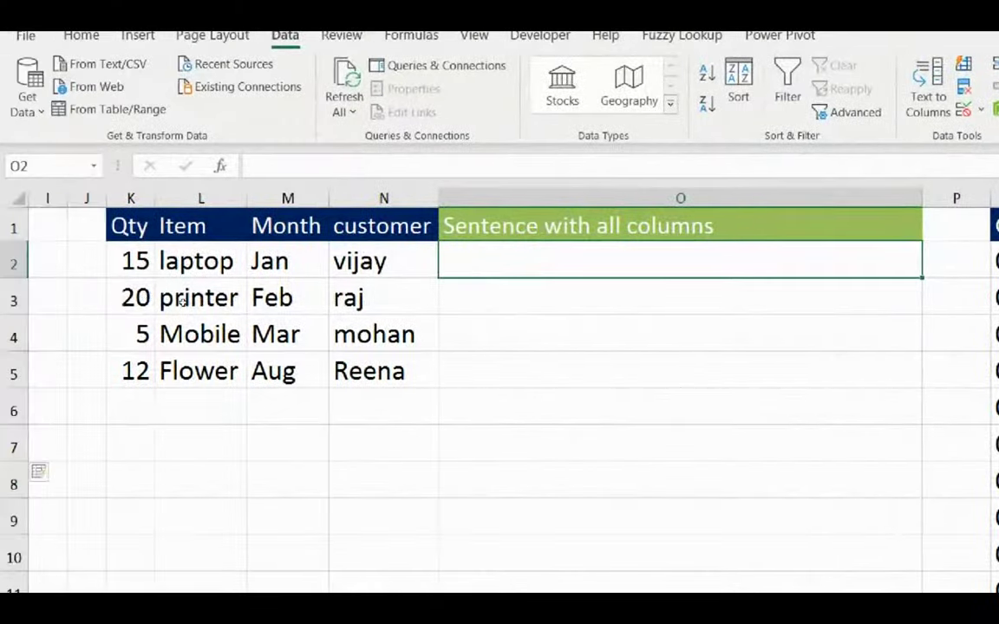
{"action": "type", "text": "We pur"}
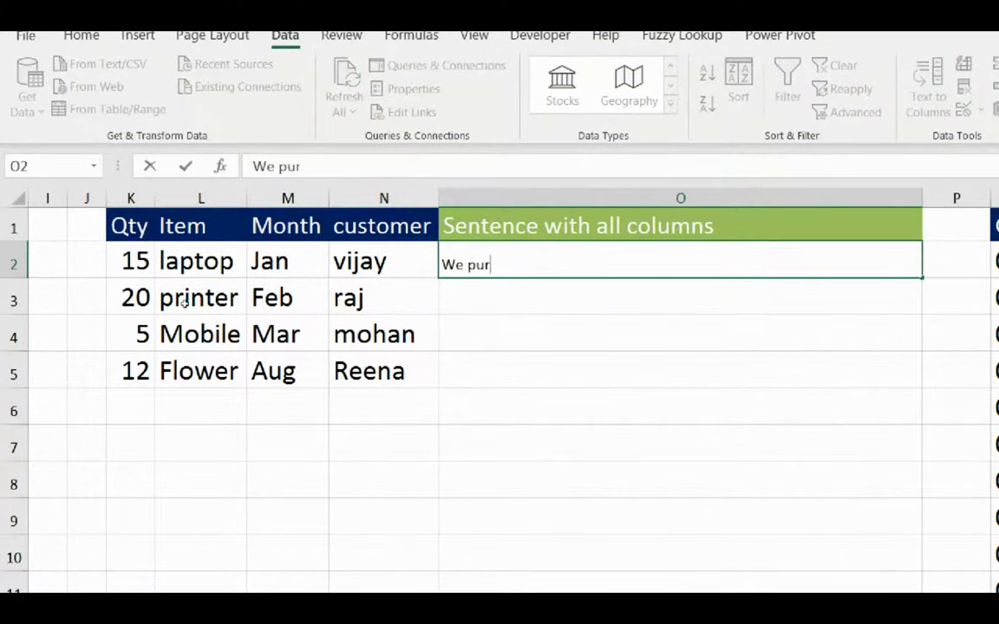
{"action": "type", "text": "chased 15 l"}
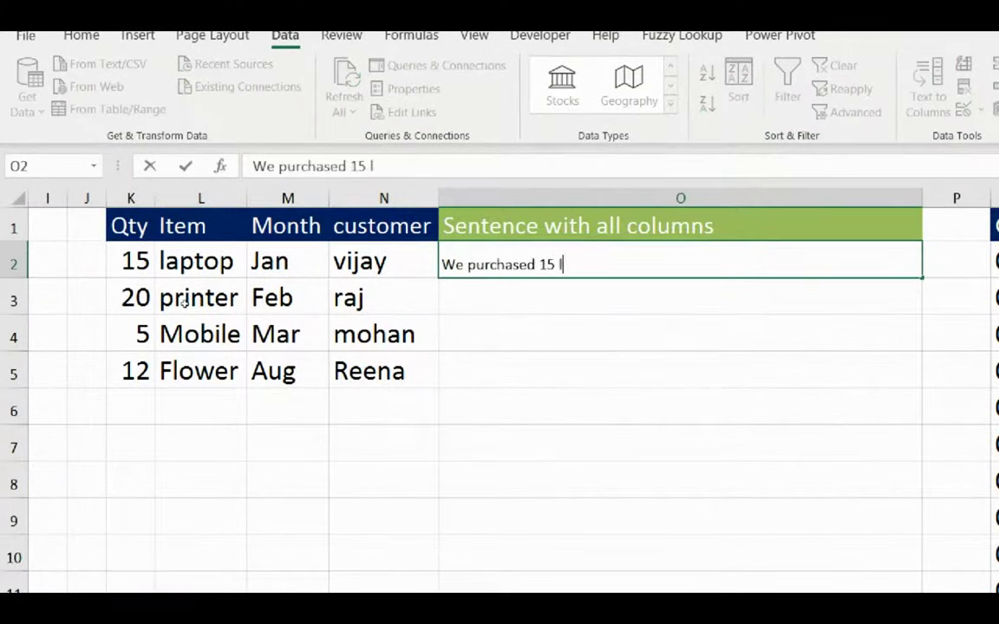
{"action": "type", "text": "aptops in J"}
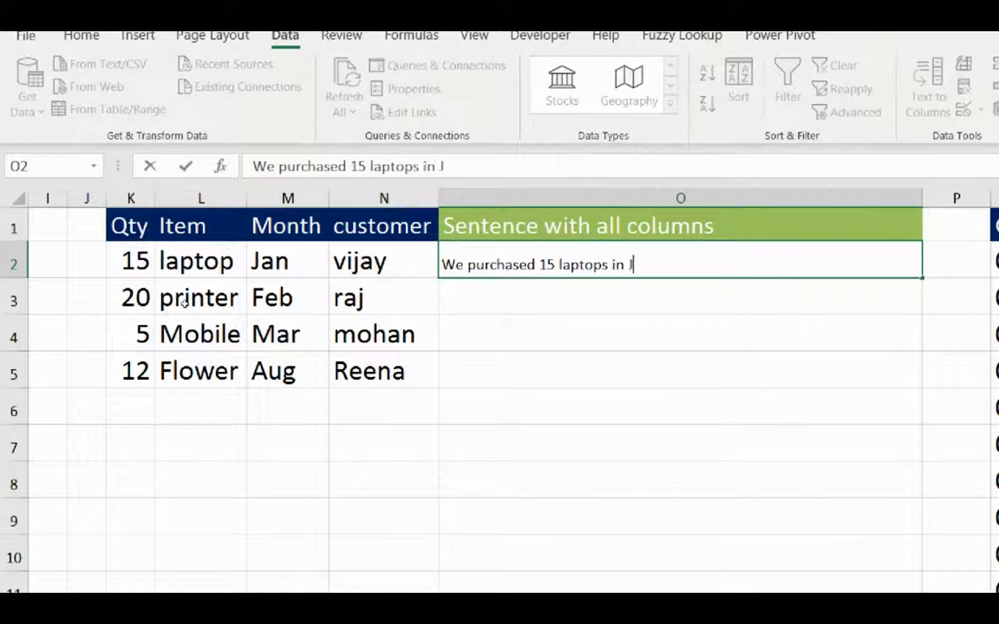
{"action": "type", "text": "an fro m"}
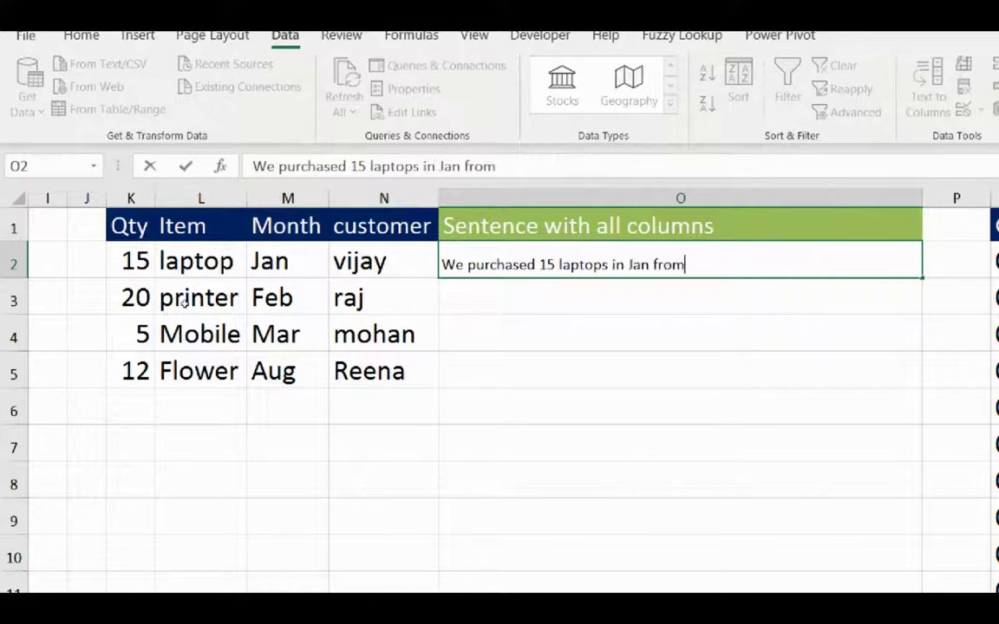
{"action": "type", "text": "Vijay"}
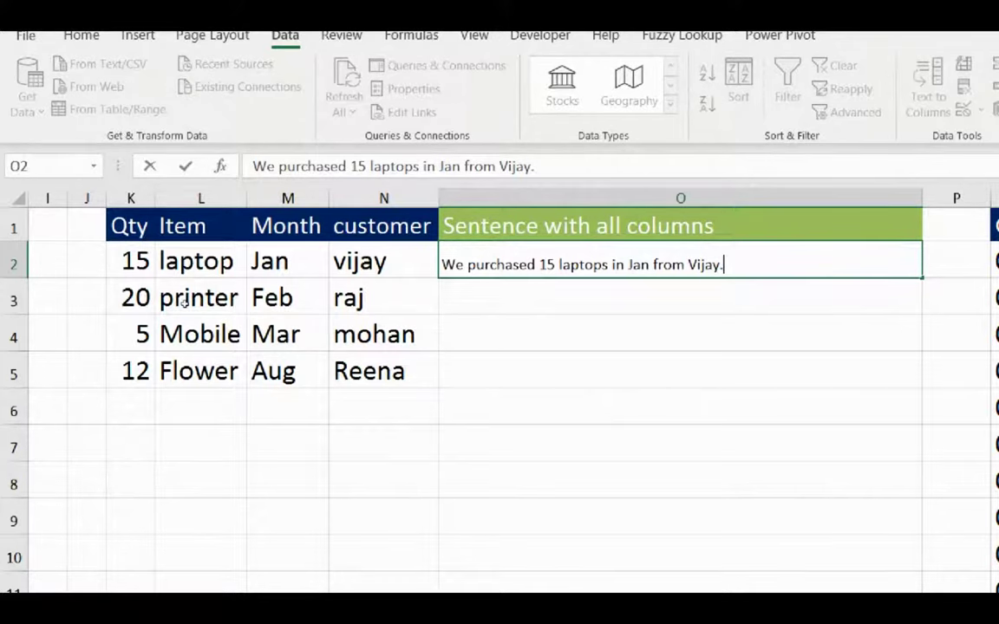
{"action": "type", "text": "."}
{"action": "key", "text": "Return"}
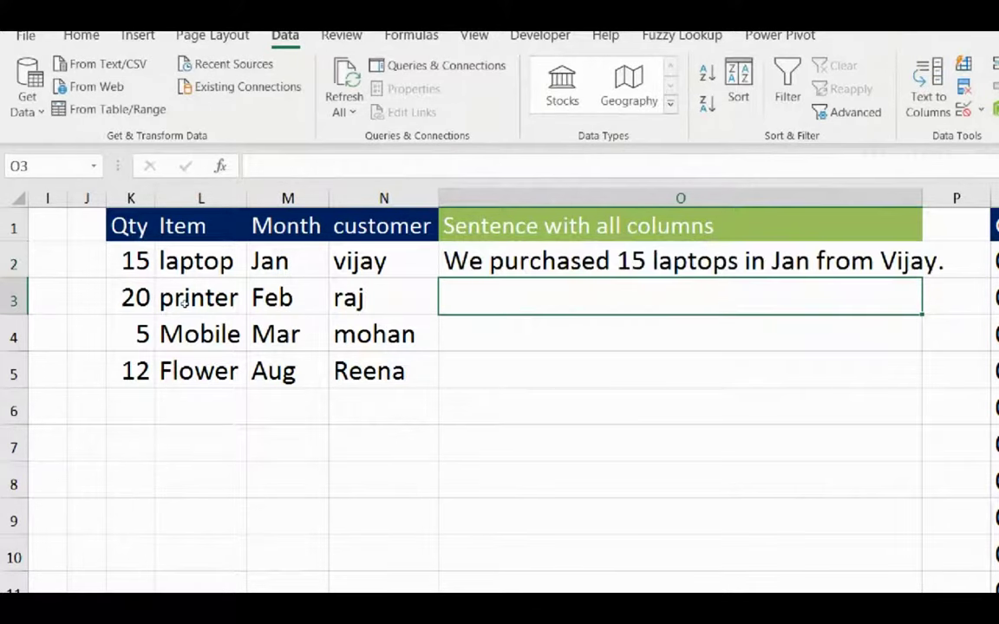
{"action": "key", "text": "Down"}
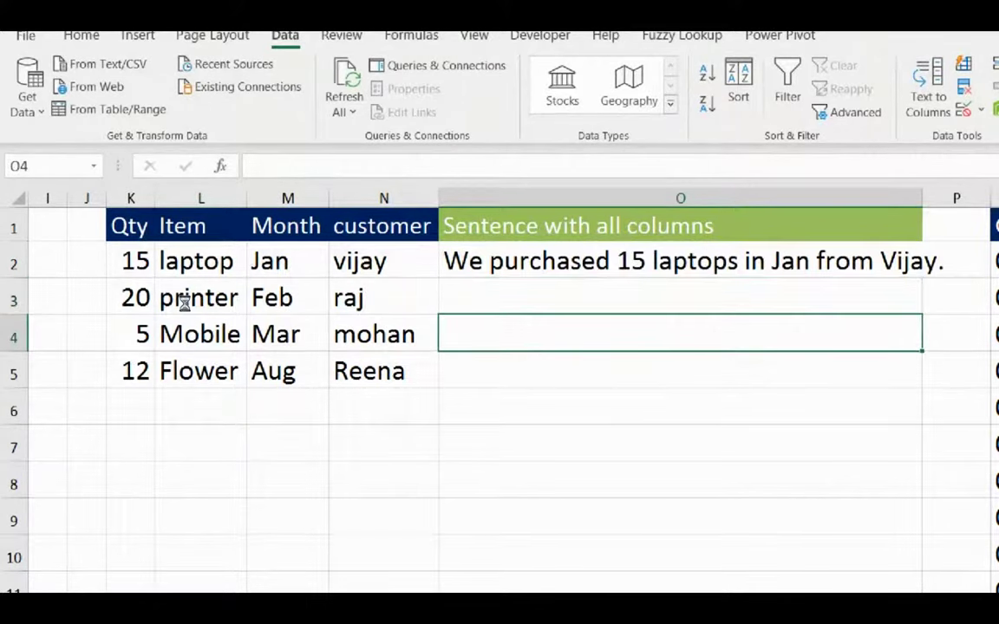
{"action": "key", "text": "ctrl+e"}
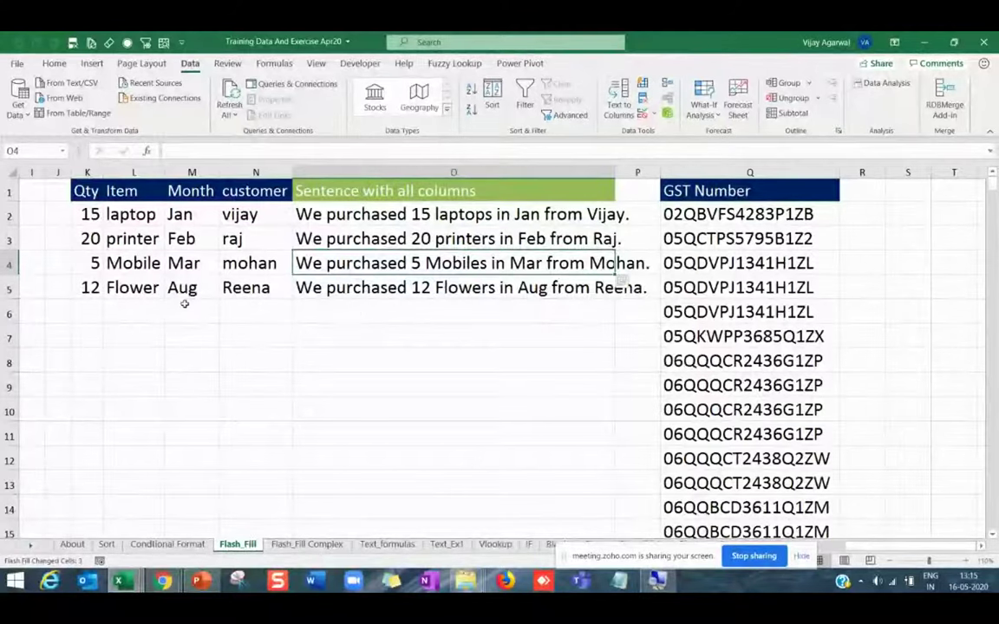
Select the first GST Number entry and move to the empty cell beside it in row 2.
{"action": "left_click", "coordinate": [214, 242]}
{"action": "left_click", "coordinate": [691, 220]}
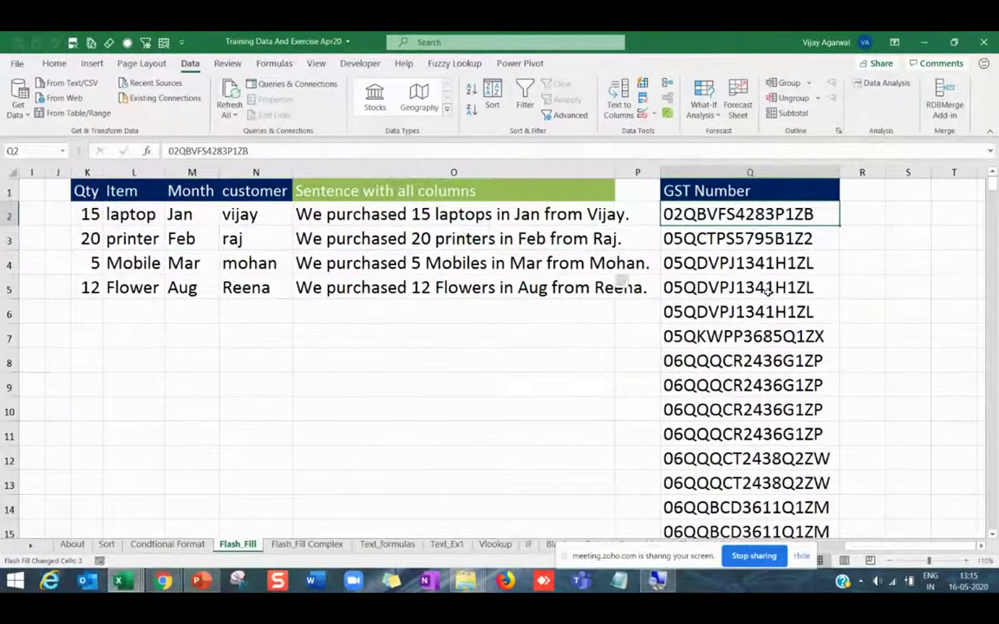
{"action": "key", "text": "Right"}
{"action": "key", "text": "Right"}
{"action": "key", "text": "Right"}
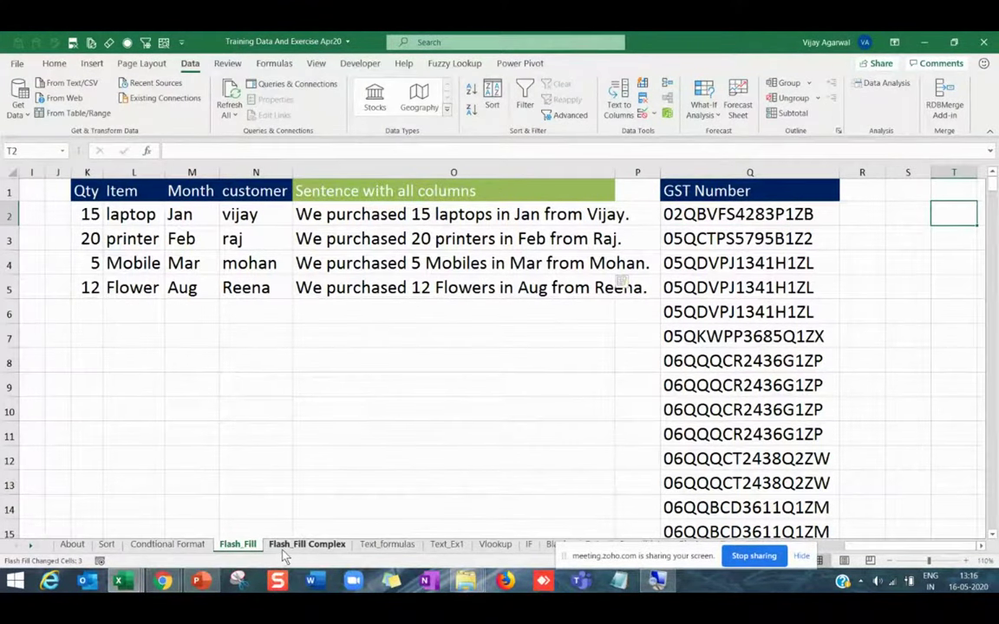
Look over the Flash_Fill Complex sheet of the current workbook.
{"action": "left_click", "coordinate": [284, 548]}
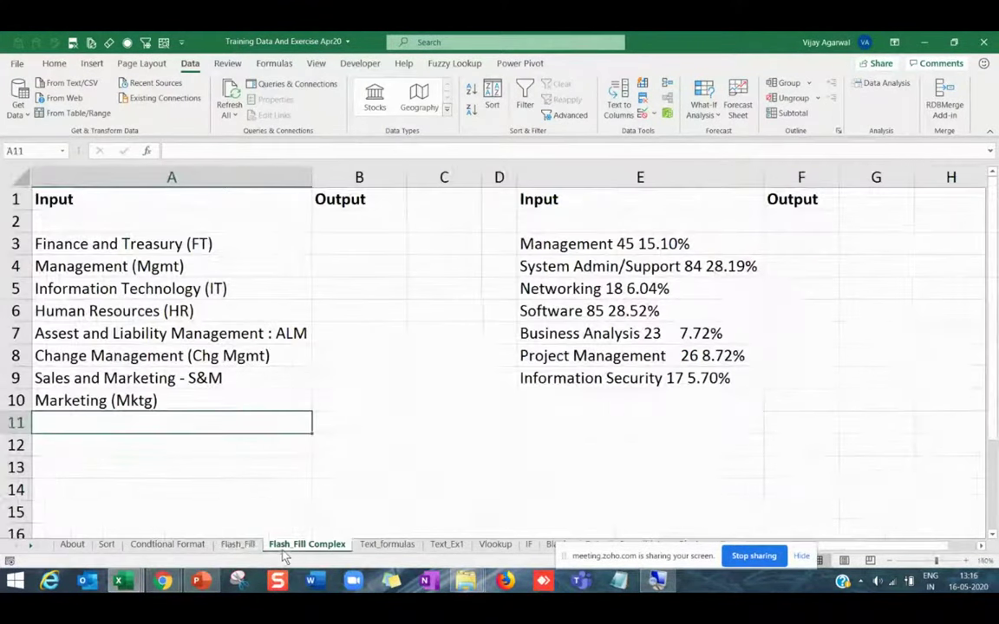
{"action": "left_click", "coordinate": [158, 260]}
{"action": "key", "text": "Right"}
{"action": "key", "text": "Right"}
{"action": "key", "text": "Right"}
{"action": "key", "text": "Right"}
{"action": "key", "text": "Right"}
{"action": "key", "text": "Right"}
{"action": "key", "text": "Right"}
{"action": "key", "text": "Right"}
{"action": "key", "text": "Right"}
{"action": "key", "text": "Right"}
{"action": "key", "text": "Right"}
{"action": "key", "text": "Right"}
{"action": "key", "text": "Right"}
{"action": "key", "text": "Right"}
{"action": "key", "text": "Right"}
{"action": "key", "text": "Right"}
{"action": "key", "text": "Right"}
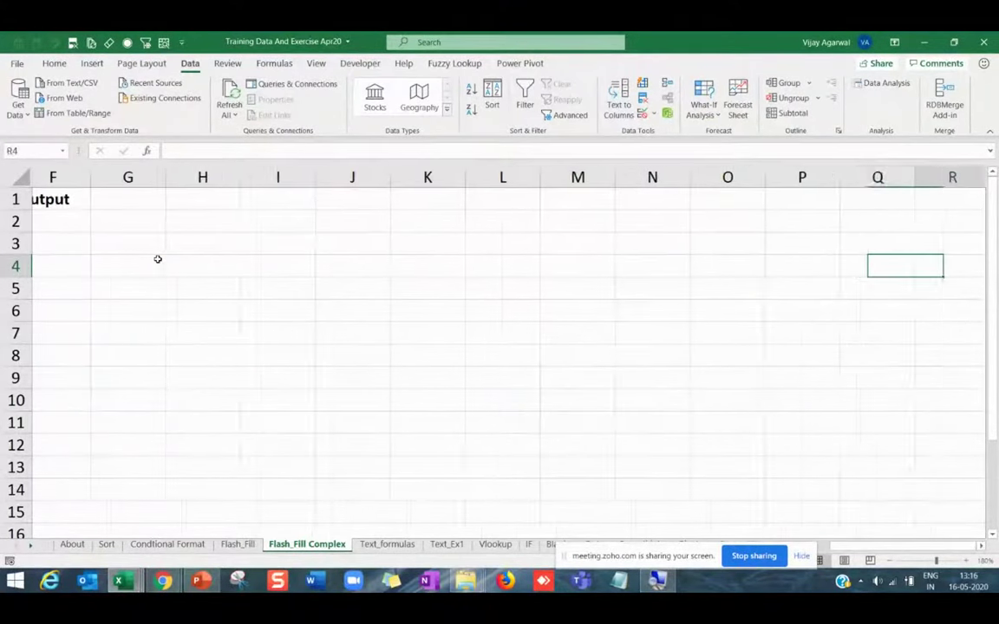
{"action": "key", "text": "Right"}
{"action": "key", "text": "Left"}
In Kuwait working File's Flash_Fill Complex sheet, autofit column Y to 'Extract only numbers'.
{"action": "mouse_move", "coordinate": [124, 587]}
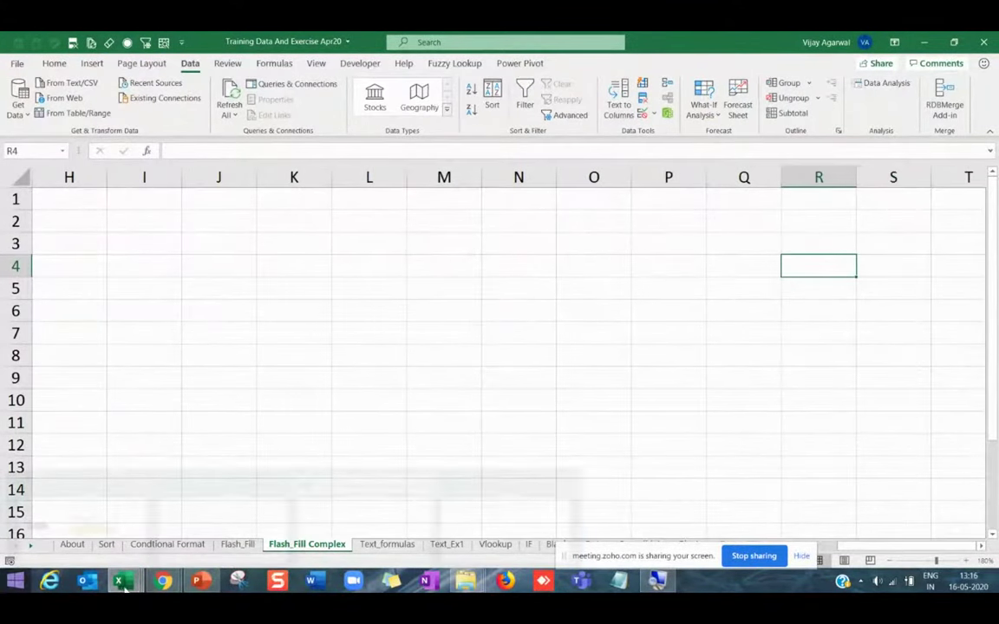
{"action": "left_click", "coordinate": [102, 499]}
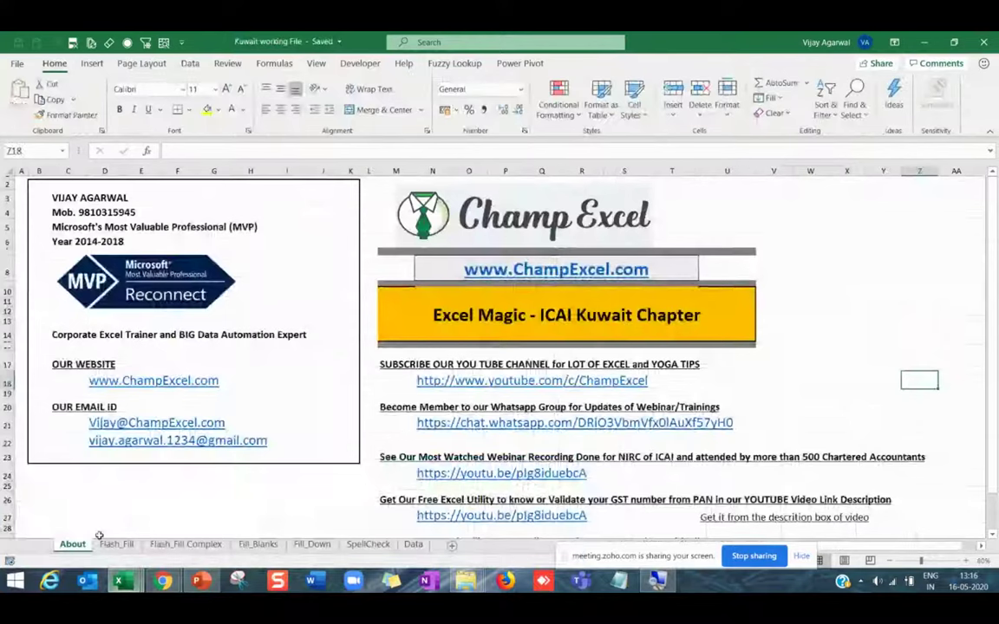
{"action": "left_click", "coordinate": [186, 545]}
{"action": "key", "text": "Right"}
{"action": "key", "text": "Right"}
{"action": "key", "text": "Right"}
{"action": "key", "text": "Right"}
{"action": "key", "text": "Right"}
{"action": "key", "text": "Right"}
{"action": "key", "text": "Right"}
{"action": "key", "text": "Right"}
{"action": "key", "text": "Right"}
{"action": "key", "text": "Right"}
{"action": "key", "text": "Right"}
{"action": "key", "text": "Right"}
{"action": "key", "text": "Right"}
{"action": "key", "text": "Right"}
{"action": "key", "text": "Right"}
{"action": "key", "text": "Right"}
{"action": "key", "text": "Right"}
{"action": "key", "text": "Right"}
{"action": "key", "text": "Right"}
{"action": "key", "text": "Right"}
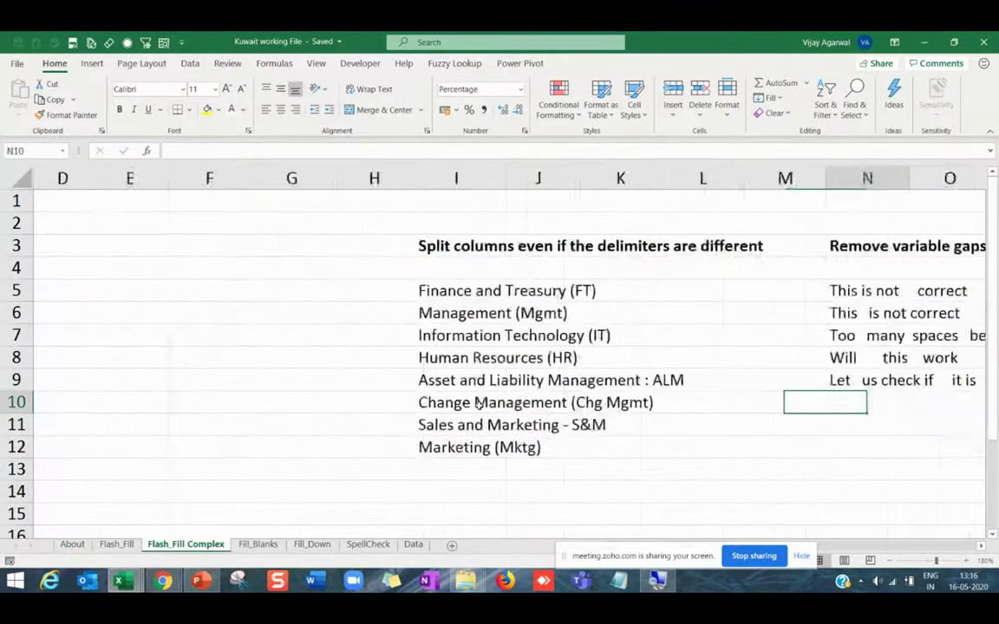
{"action": "key", "text": "Right"}
{"action": "key", "text": "Right"}
{"action": "key", "text": "Right"}
{"action": "key", "text": "Right"}
{"action": "key", "text": "Right"}
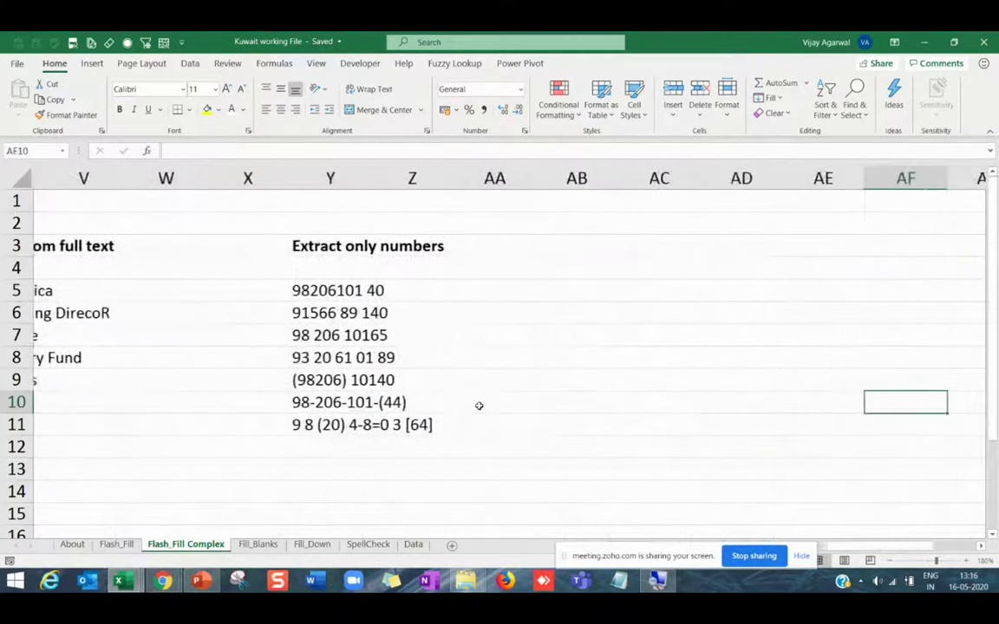
{"action": "double_click", "coordinate": [362, 177]}
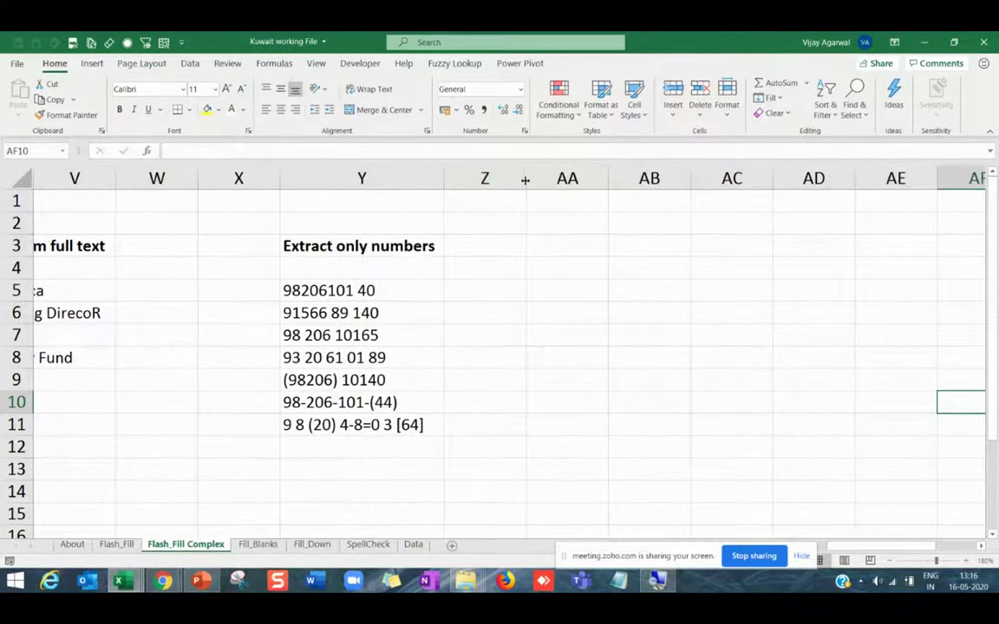
{"action": "left_click_drag", "start_coordinate": [526, 178], "coordinate": [596, 178]}
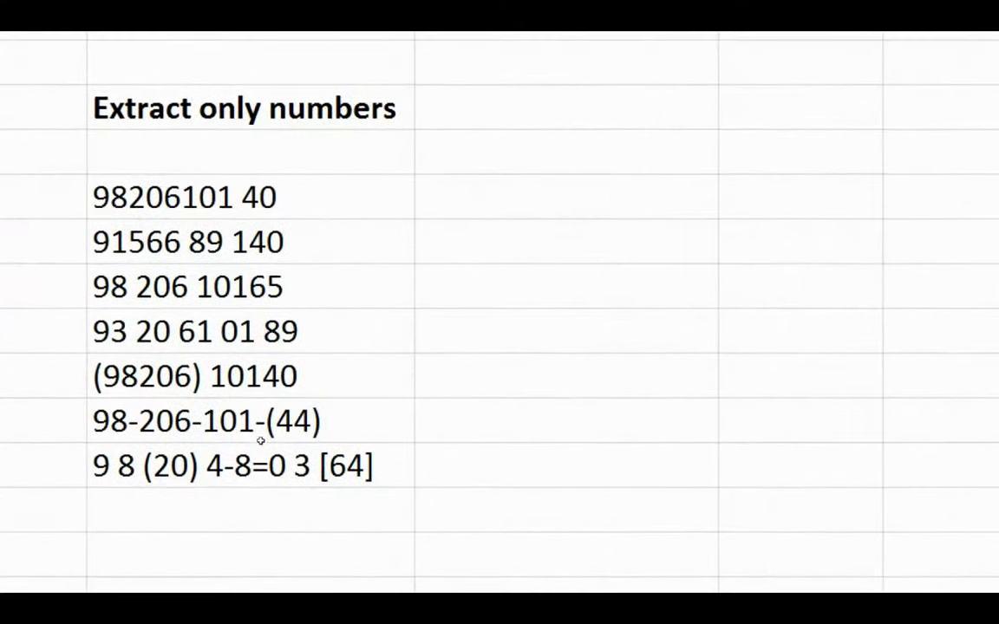
{"action": "key", "text": "Down"}
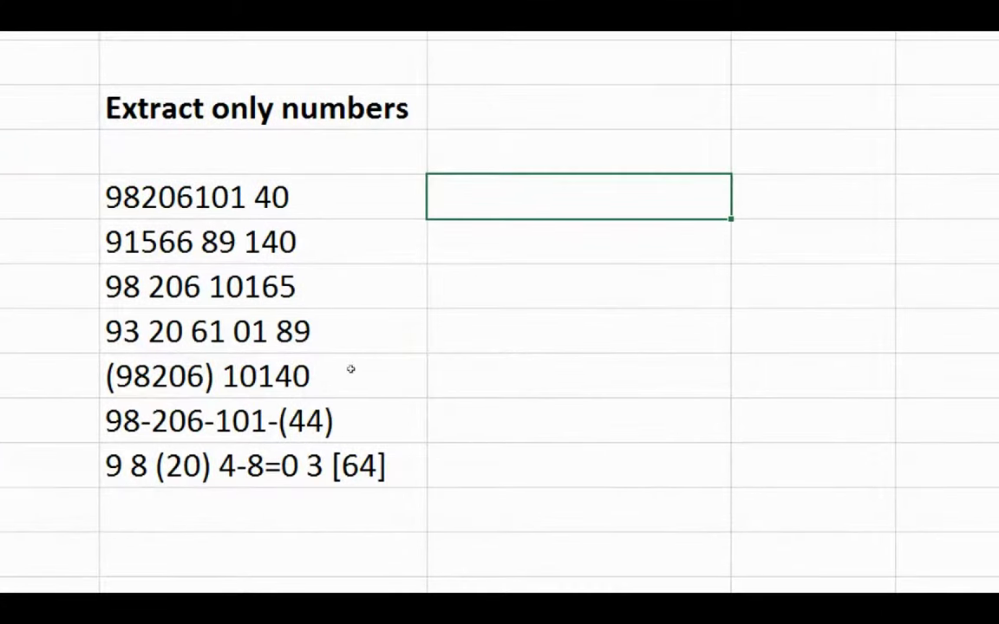
{"action": "left_click_drag", "start_coordinate": [286, 197], "coordinate": [315, 460]}
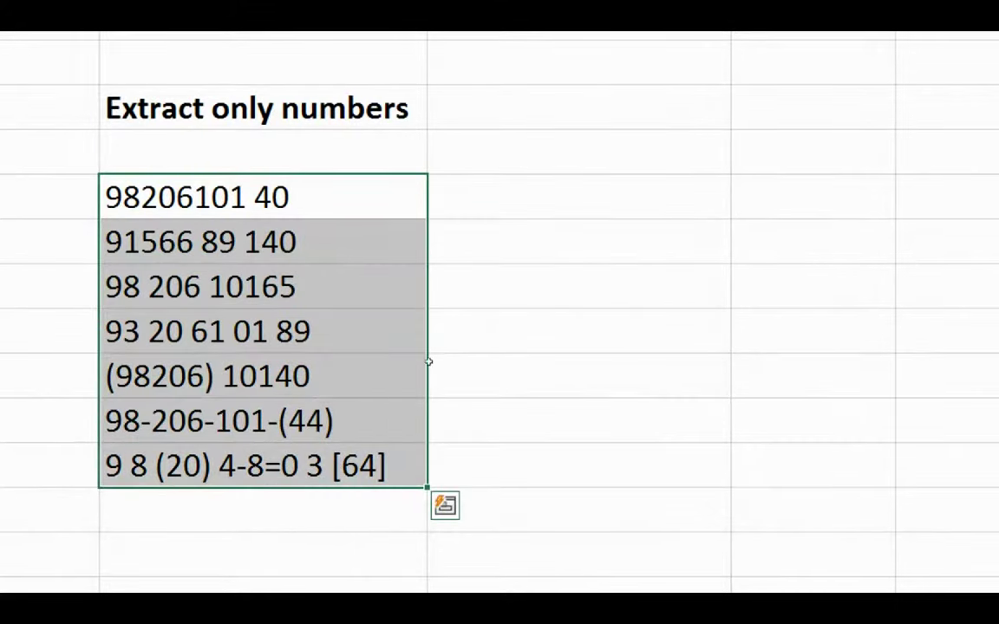
{"action": "key", "text": "Right"}
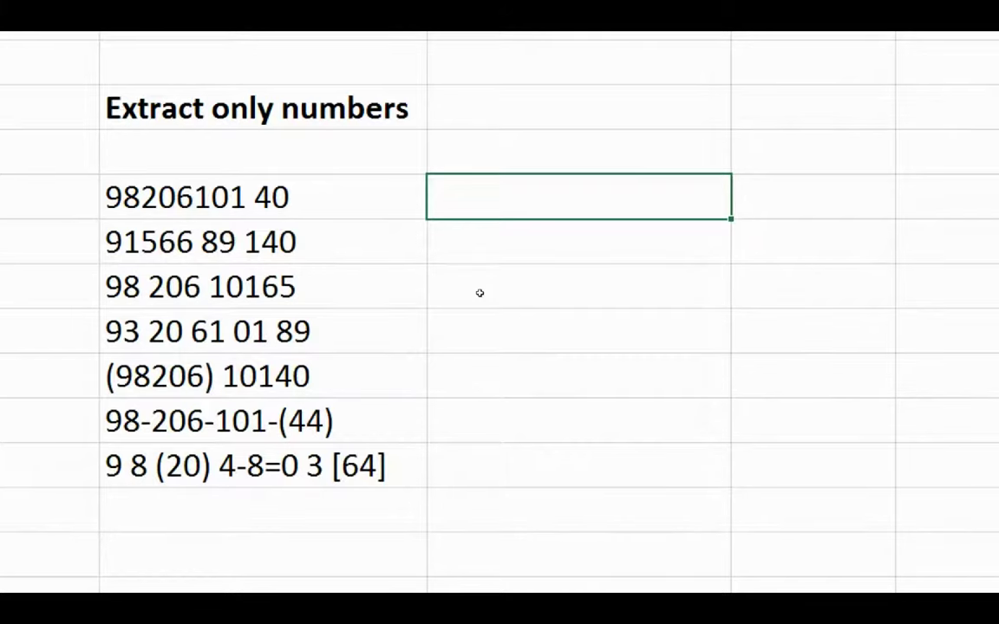
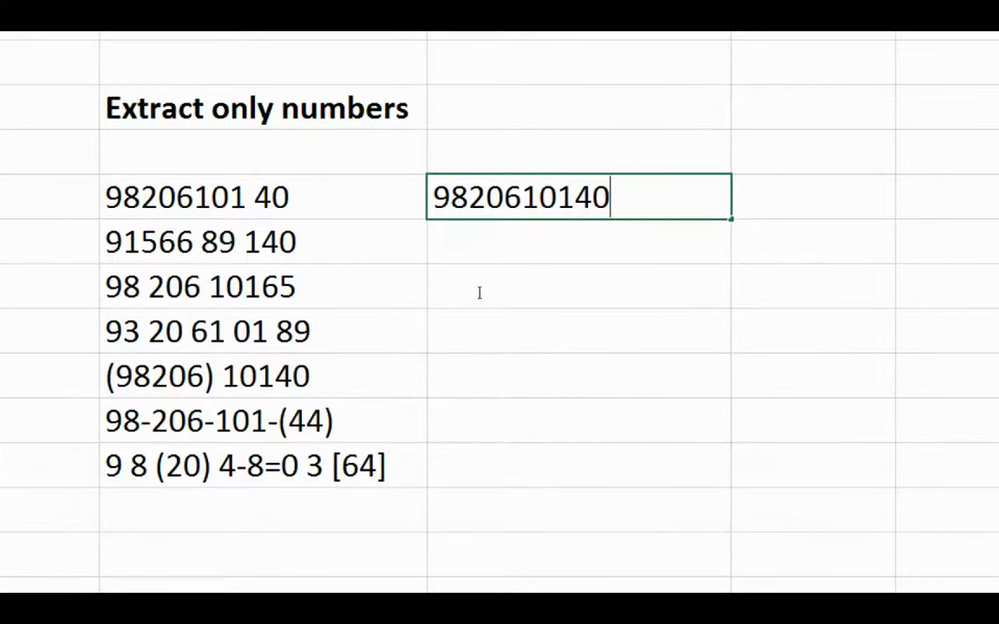
{"action": "left_click", "coordinate": [479, 293]}
{"action": "key", "text": "Down"}
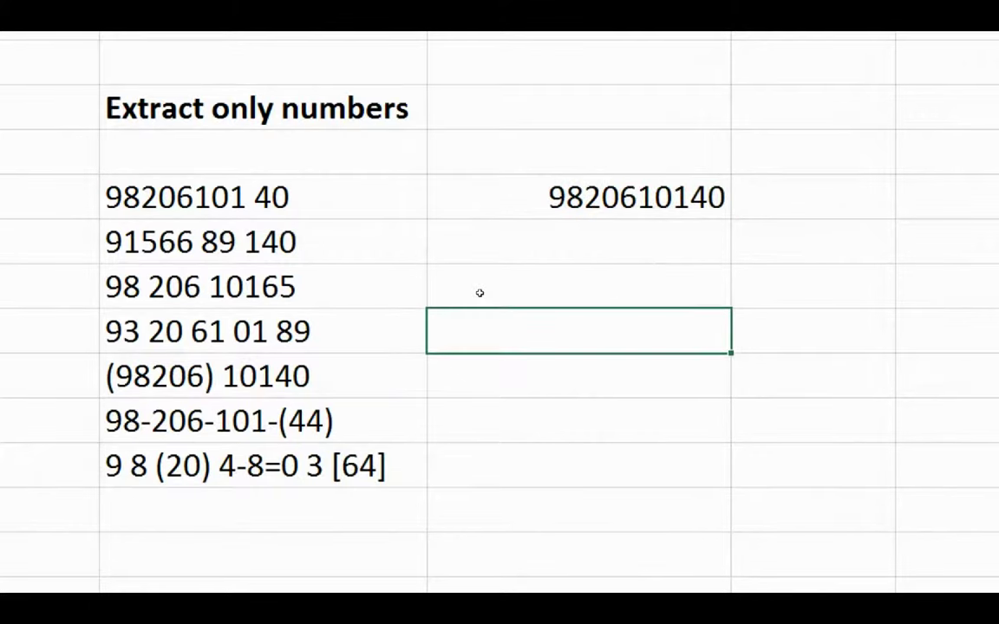
{"action": "key", "text": "ctrl+e"}
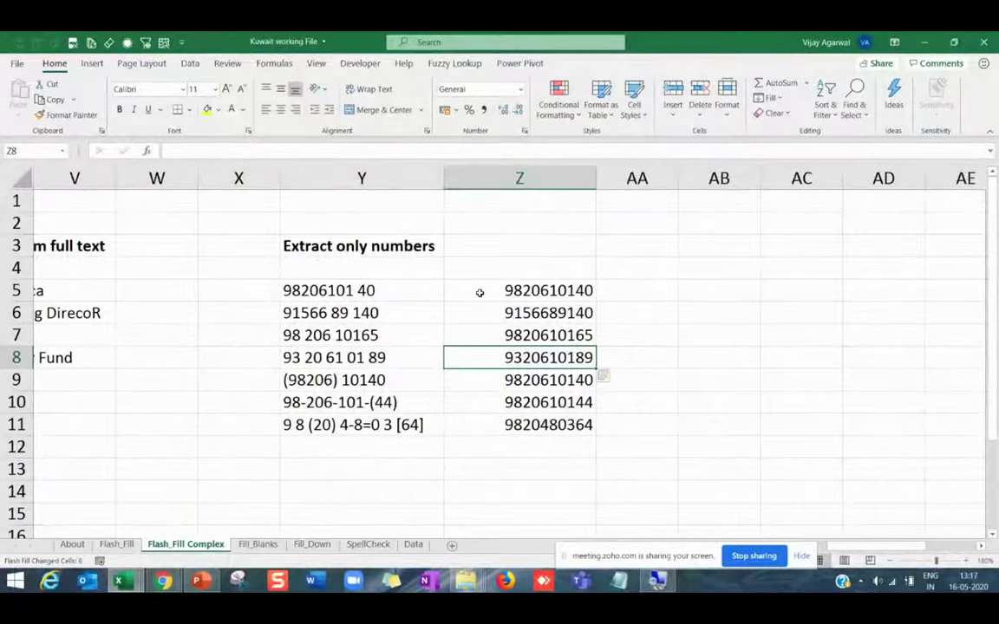
{"action": "left_click", "coordinate": [254, 345]}
{"action": "key", "text": "Left"}
{"action": "key", "text": "Left"}
{"action": "key", "text": "Left"}
{"action": "key", "text": "Left"}
{"action": "key", "text": "Left"}
{"action": "key", "text": "Left"}
{"action": "key", "text": "Left"}
{"action": "key", "text": "Left"}
{"action": "key", "text": "Left"}
{"action": "key", "text": "Left"}
{"action": "key", "text": "Left"}
{"action": "key", "text": "Left"}
{"action": "key", "text": "Left"}
{"action": "key", "text": "Left"}
{"action": "key", "text": "Left"}
{"action": "key", "text": "Left"}
{"action": "key", "text": "Left"}
{"action": "key", "text": "Left"}
{"action": "key", "text": "Left"}
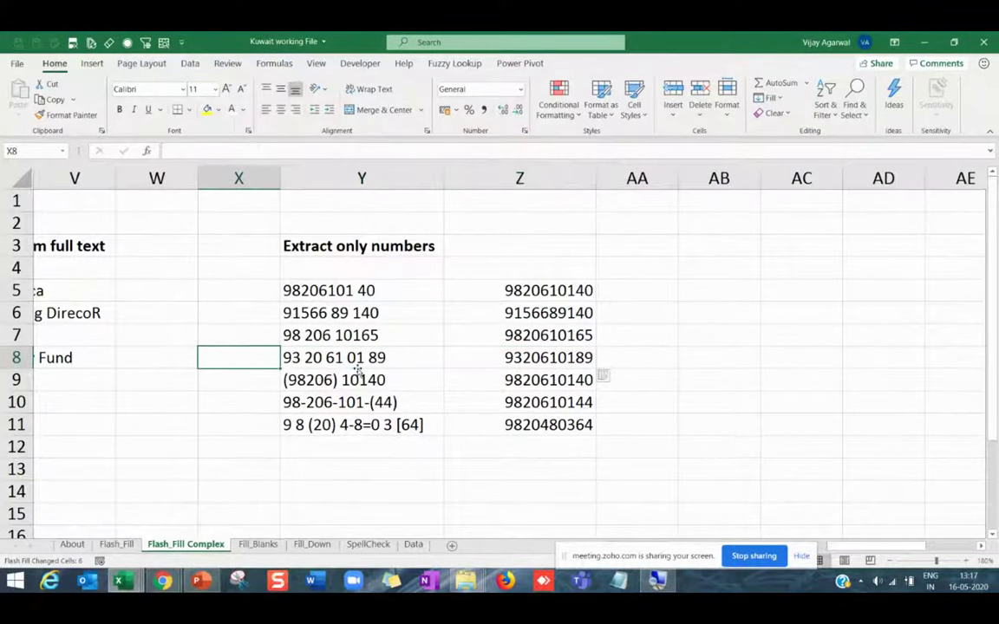
Widen columns N and O beside the Remove variable gaps examples.
{"action": "key", "text": "Left"}
{"action": "key", "text": "Left"}
{"action": "key", "text": "Left"}
{"action": "key", "text": "Left"}
{"action": "key", "text": "Left"}
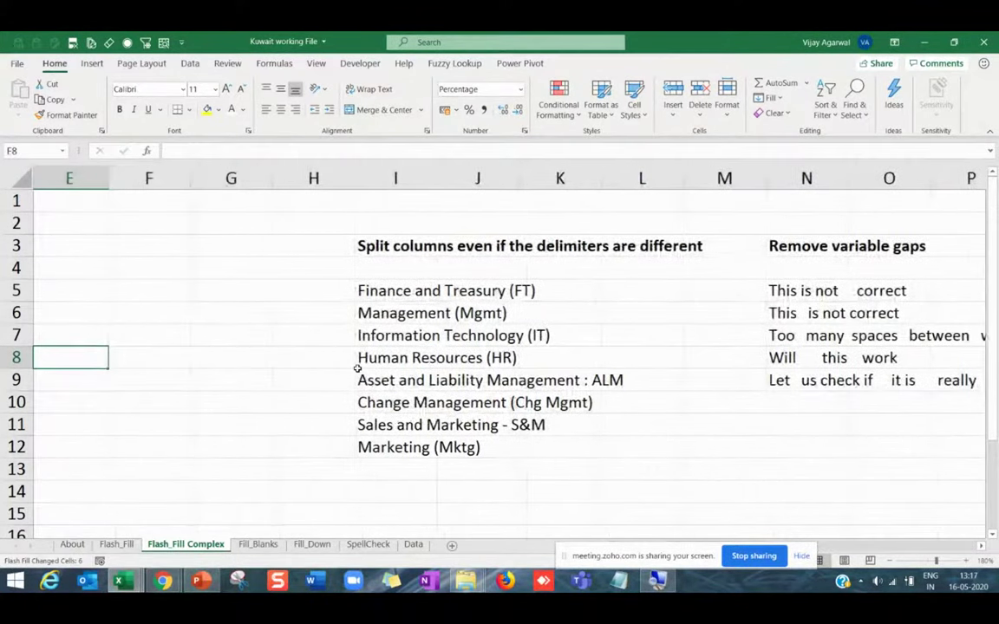
{"action": "key", "text": "Right"}
{"action": "key", "text": "Right"}
{"action": "key", "text": "Right"}
{"action": "key", "text": "Right"}
{"action": "key", "text": "Right"}
{"action": "key", "text": "Right"}
{"action": "key", "text": "Right"}
{"action": "key", "text": "Right"}
{"action": "key", "text": "Right"}
{"action": "key", "text": "Right"}
{"action": "key", "text": "Right"}
{"action": "key", "text": "Right"}
{"action": "key", "text": "Right"}
{"action": "key", "text": "Right"}
{"action": "key", "text": "Right"}
{"action": "key", "text": "Right"}
{"action": "key", "text": "Right"}
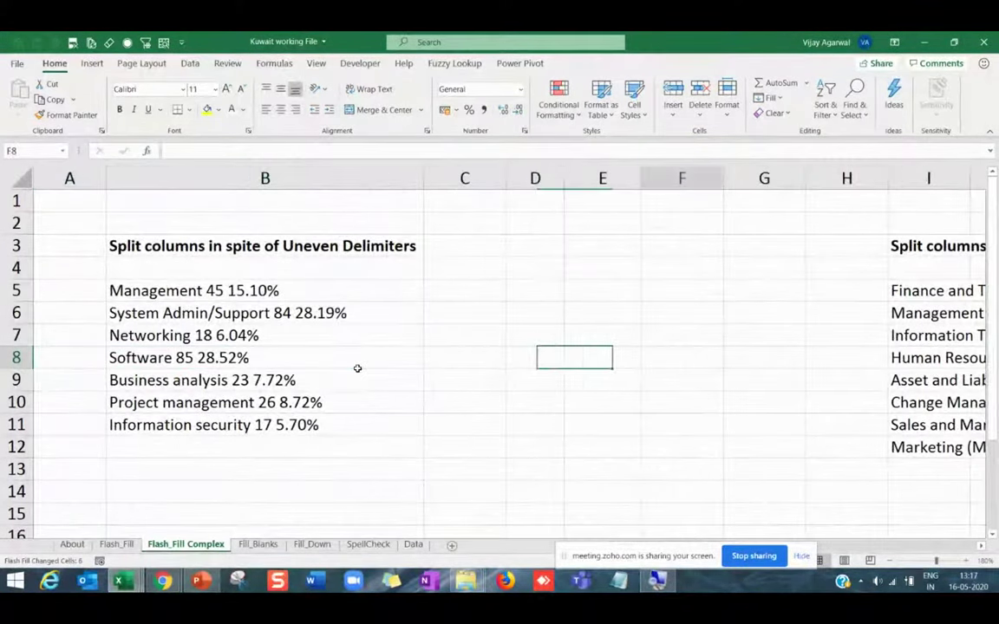
{"action": "key", "text": "Left"}
{"action": "key", "text": "Left"}
{"action": "key", "text": "Left"}
{"action": "key", "text": "Left"}
{"action": "key", "text": "Up"}
{"action": "key", "text": "Up"}
{"action": "key", "text": "Up"}
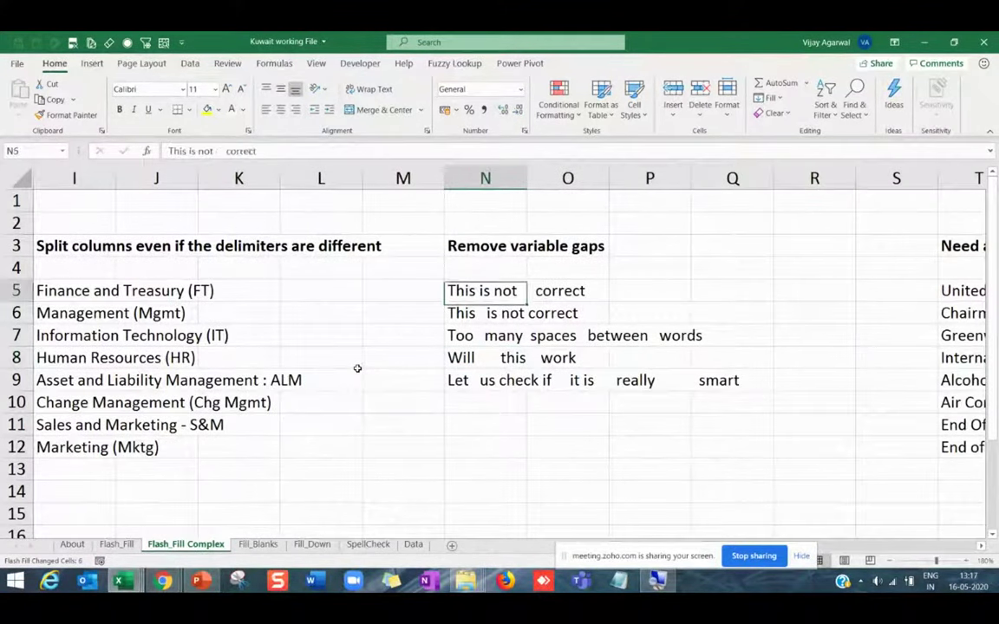
{"action": "key", "text": "Down"}
{"action": "key", "text": "Down"}
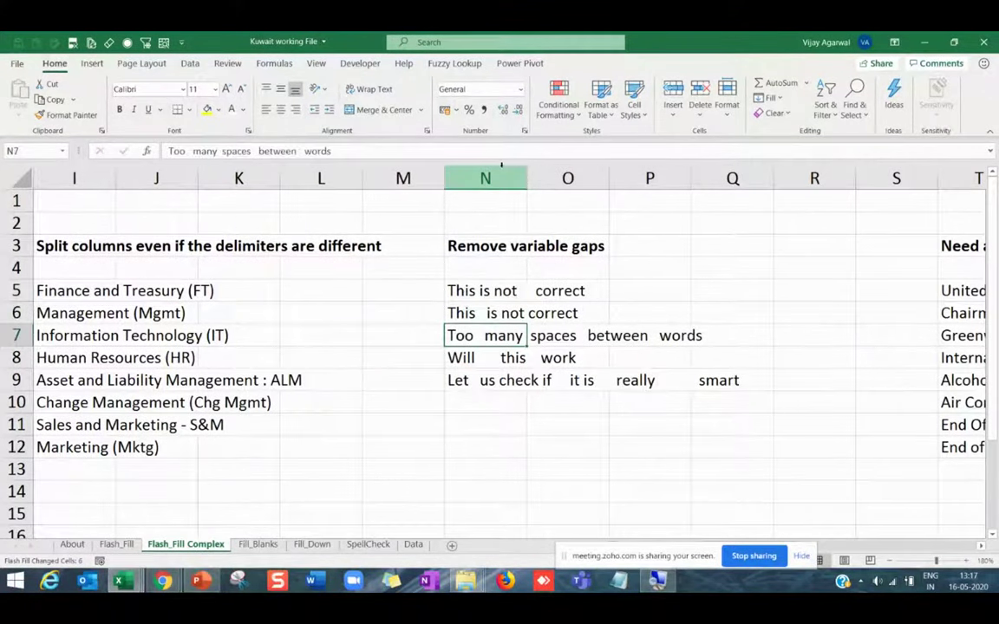
{"action": "double_click", "coordinate": [527, 172]}
{"action": "left_click", "coordinate": [791, 289]}
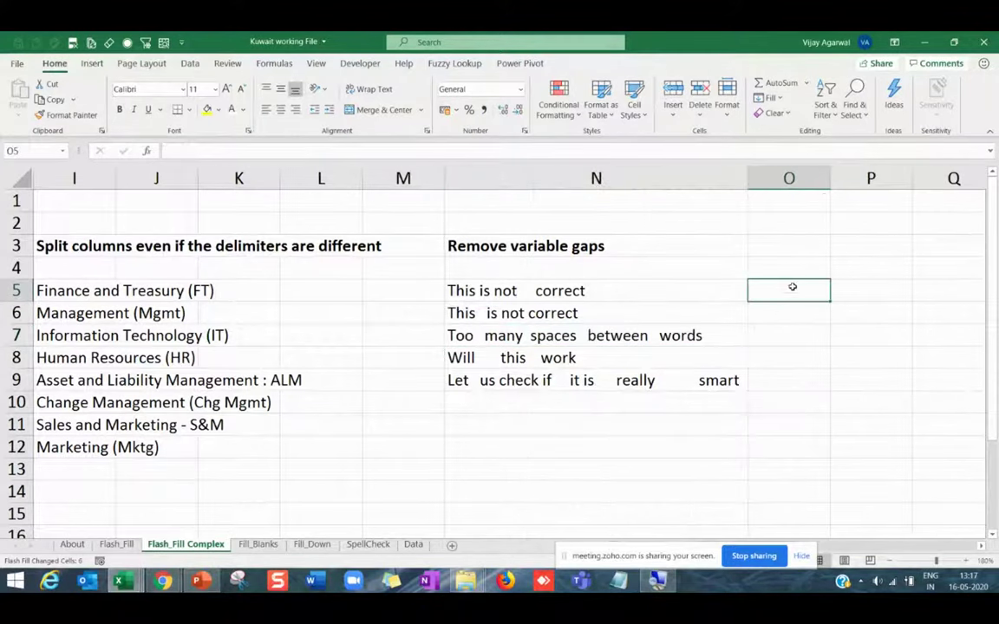
{"action": "left_click_drag", "start_coordinate": [830, 178], "coordinate": [885, 174]}
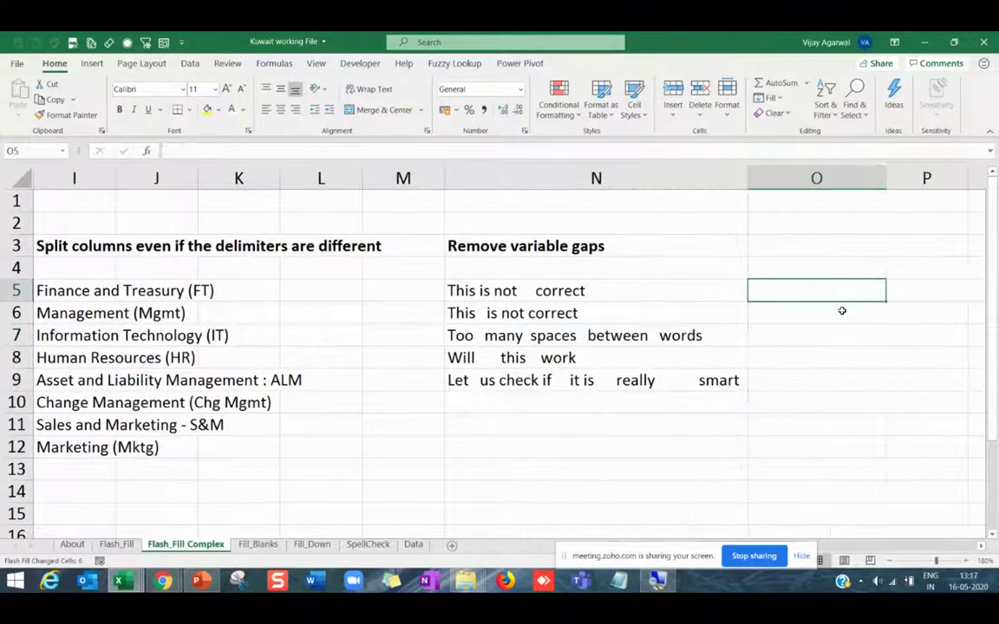
Enter 'This is not correct' in O5 and Flash Fill the cleaned sentences below.
{"action": "type", "text": "This is not co"}
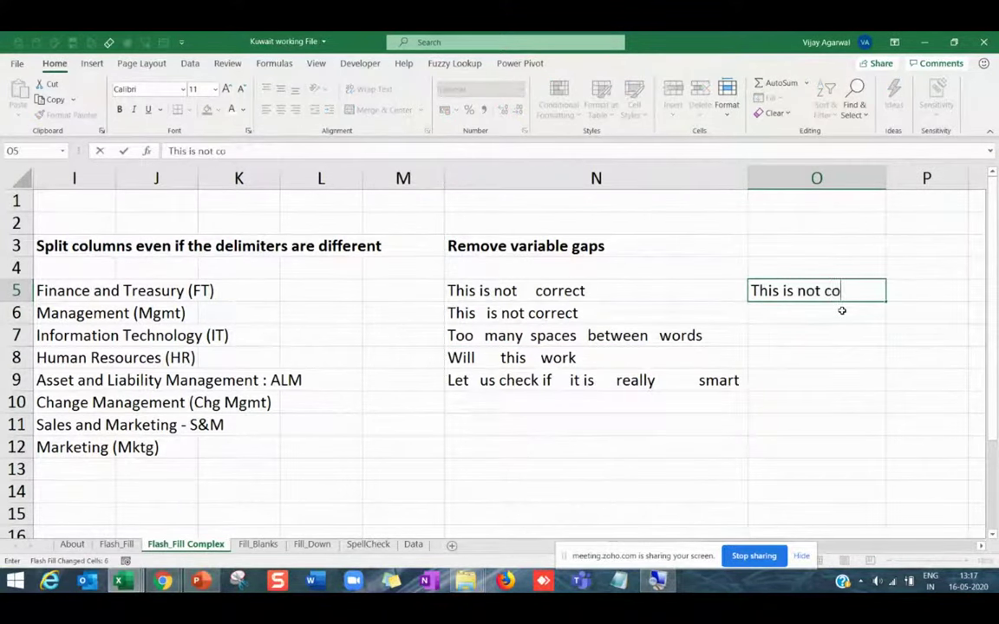
{"action": "type", "text": "rrect"}
{"action": "key", "text": "Return"}
{"action": "key", "text": "Return"}
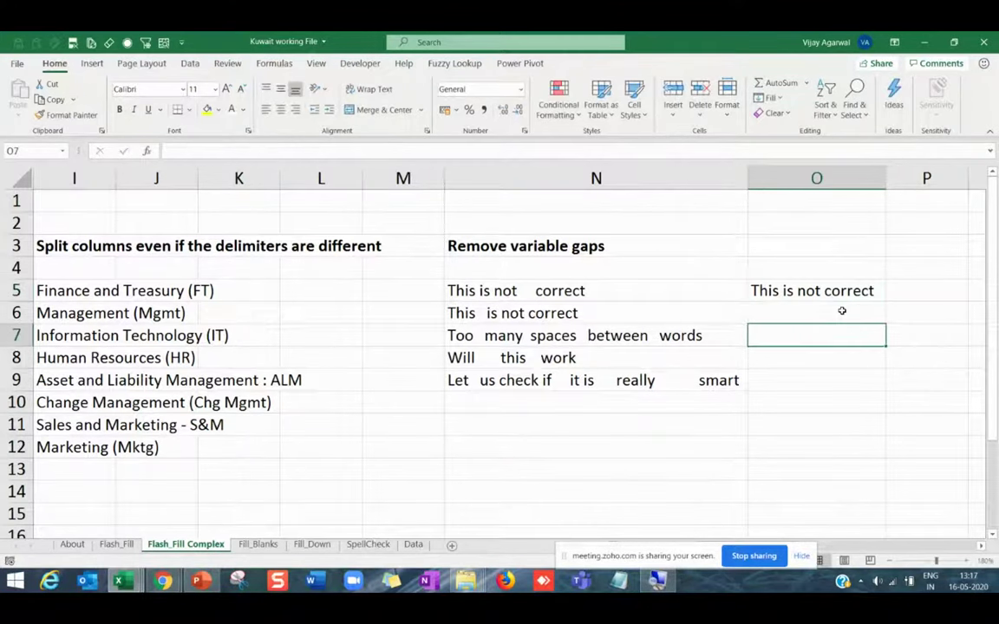
{"action": "key", "text": "ctrl+e"}
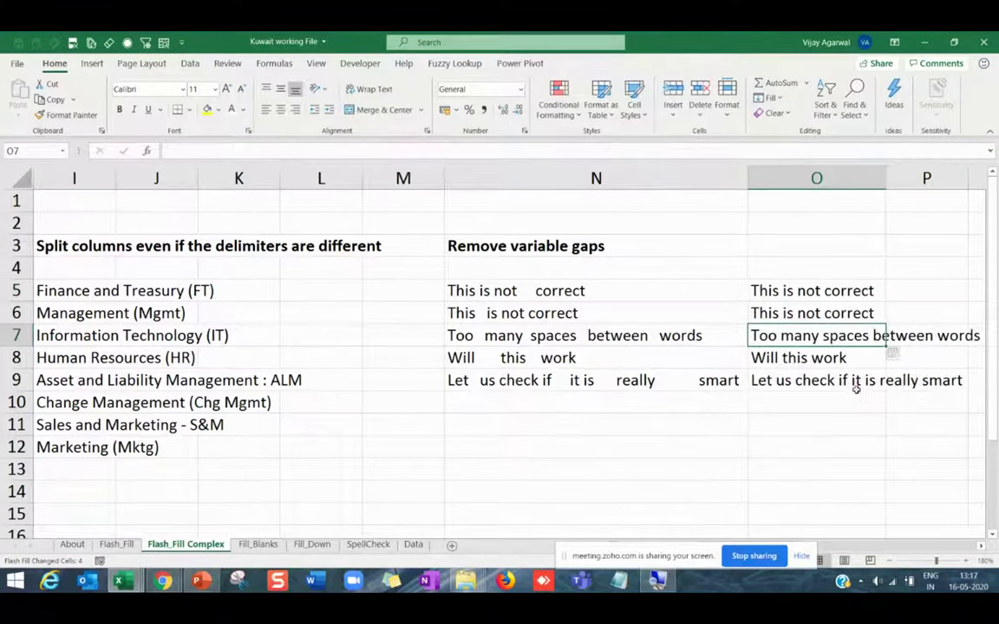
{"action": "left_click", "coordinate": [856, 389]}
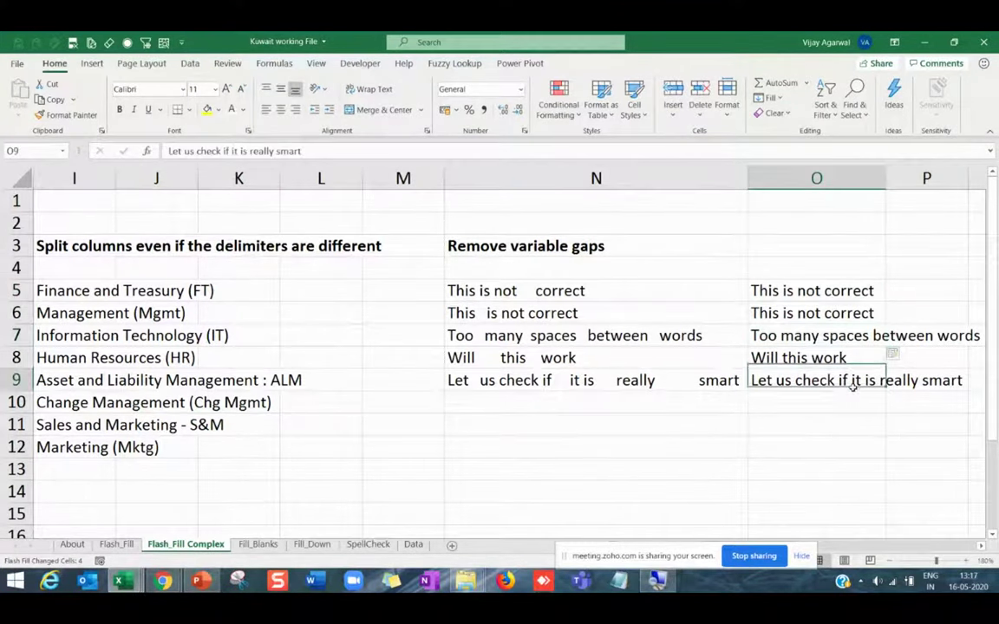
{"action": "left_click", "coordinate": [812, 291]}
{"action": "left_click", "coordinate": [813, 359]}
{"action": "key", "text": "Left"}
{"action": "key", "text": "Left"}
{"action": "key", "text": "Left"}
{"action": "key", "text": "Left"}
{"action": "key", "text": "Left"}
{"action": "key", "text": "Left"}
{"action": "key", "text": "Left"}
{"action": "key", "text": "Left"}
{"action": "key", "text": "Left"}
{"action": "key", "text": "Left"}
{"action": "key", "text": "Left"}
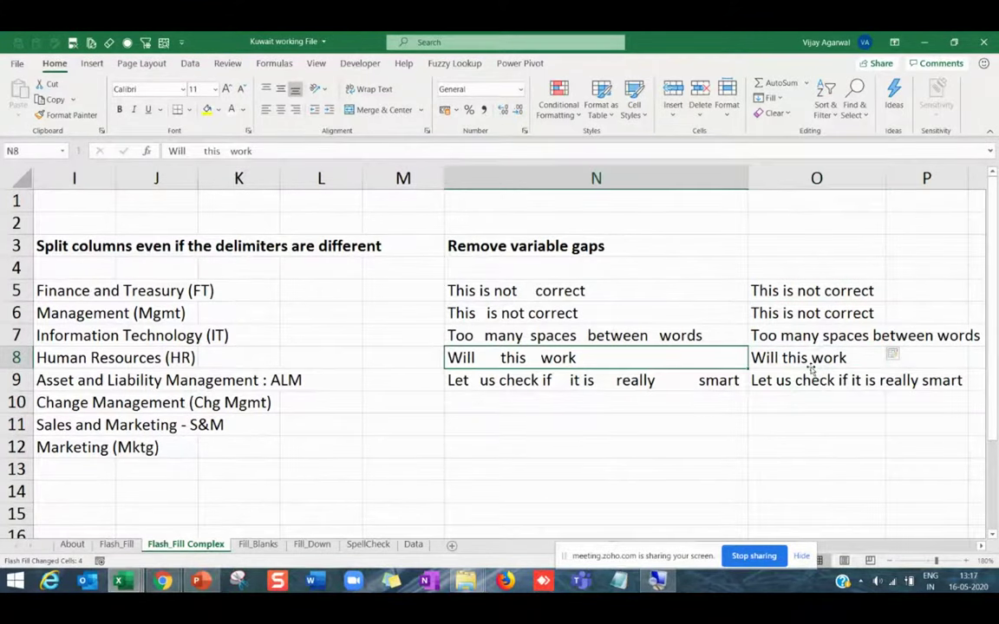
{"action": "key", "text": "Right"}
{"action": "key", "text": "Right"}
{"action": "key", "text": "Right"}
{"action": "key", "text": "Right"}
{"action": "key", "text": "Right"}
{"action": "key", "text": "Right"}
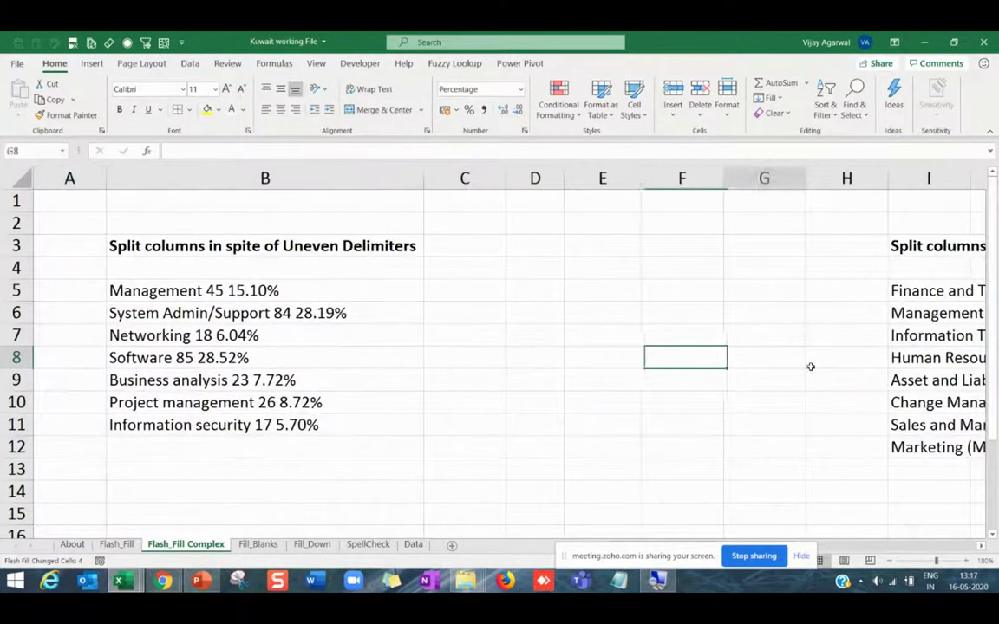
{"action": "key", "text": "Home"}
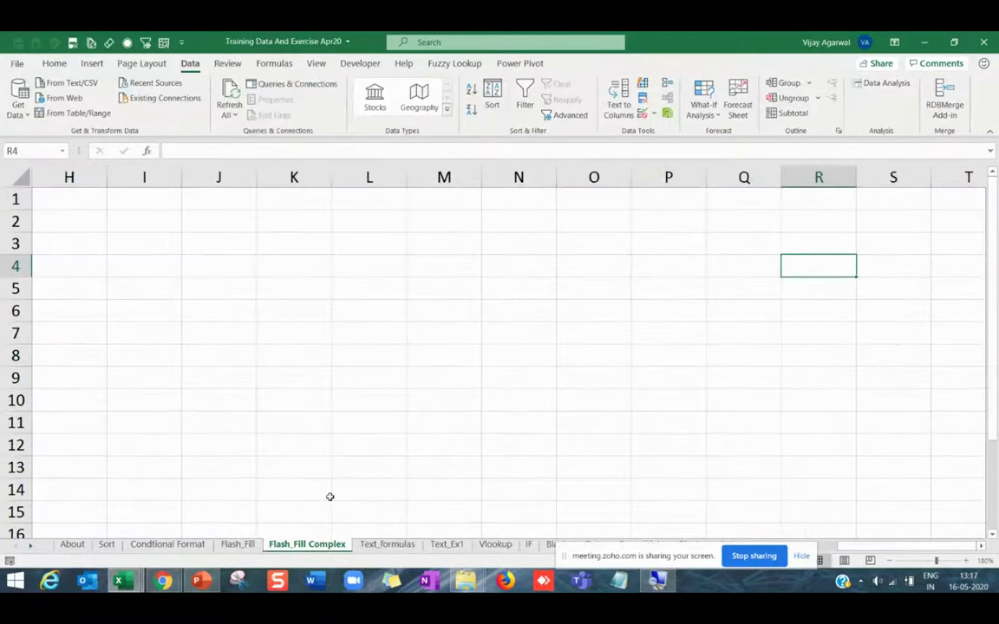
Check PowerPoint's tips slide, then open Training Data And Exercise Apr20's Conditional Format sheet.
{"action": "left_click", "coordinate": [197, 586]}
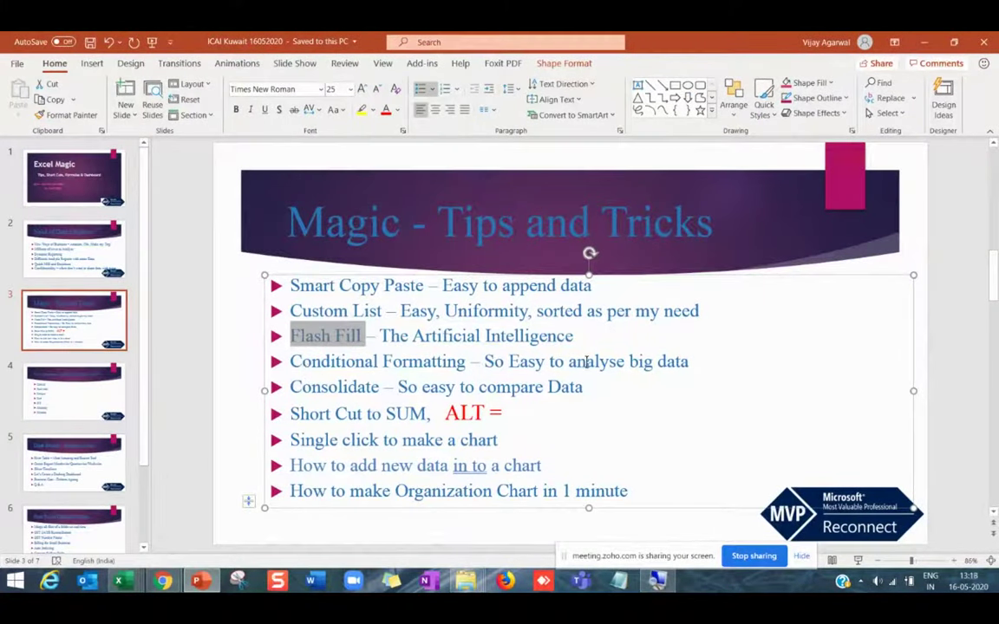
{"action": "left_click", "coordinate": [119, 581]}
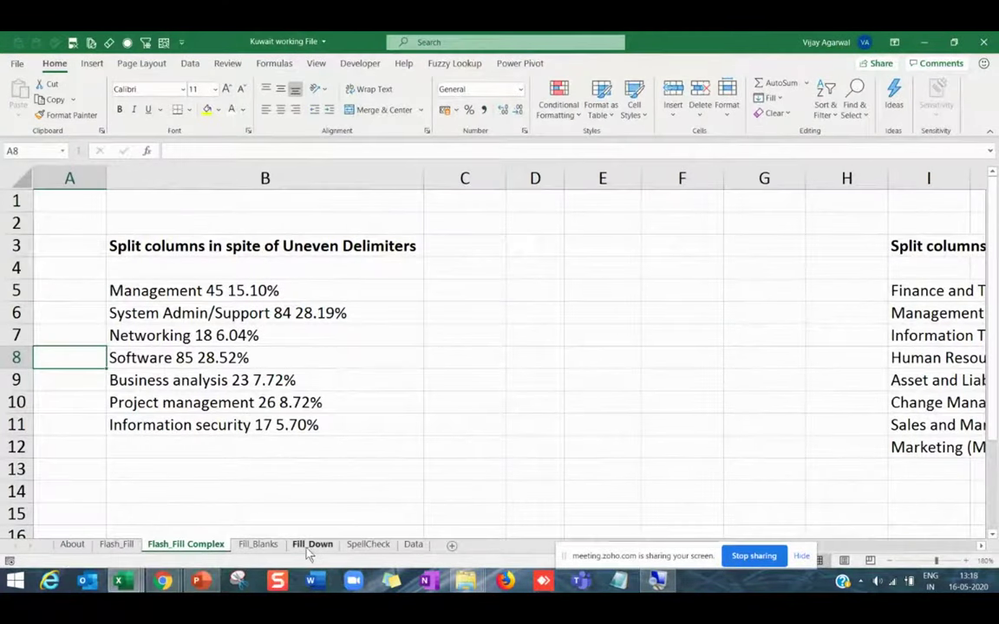
{"action": "mouse_move", "coordinate": [122, 579]}
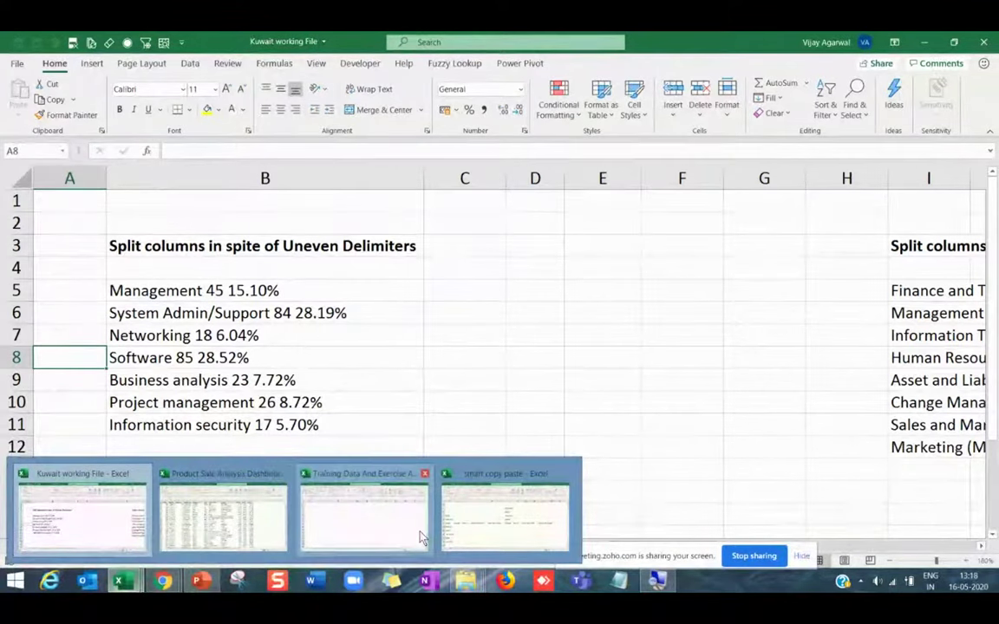
{"action": "left_click", "coordinate": [407, 531]}
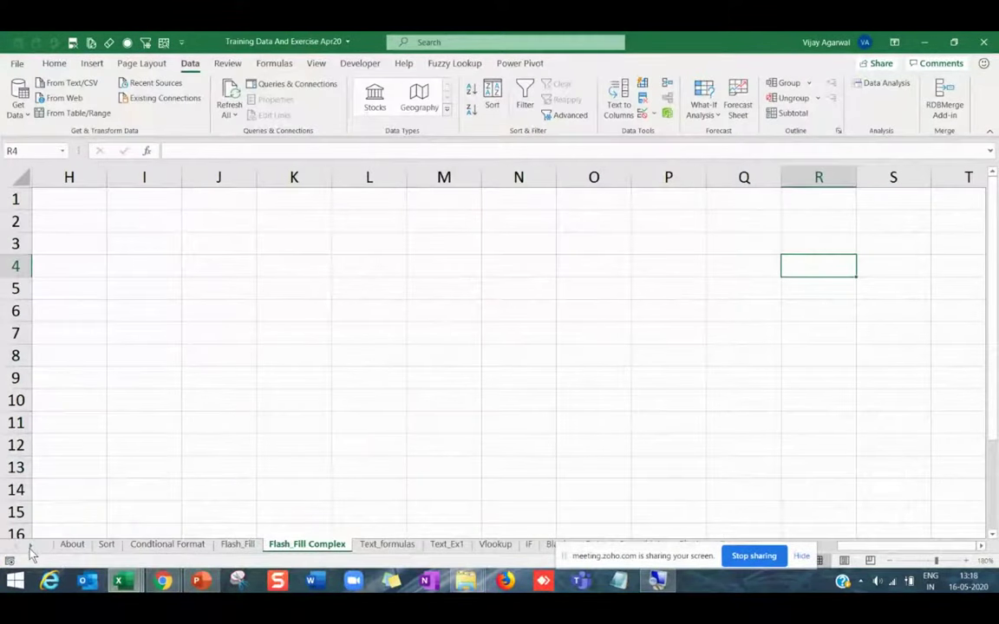
{"action": "left_click", "coordinate": [168, 545]}
Select the Marks Obtained range B3:D16.
{"action": "left_click", "coordinate": [329, 423]}
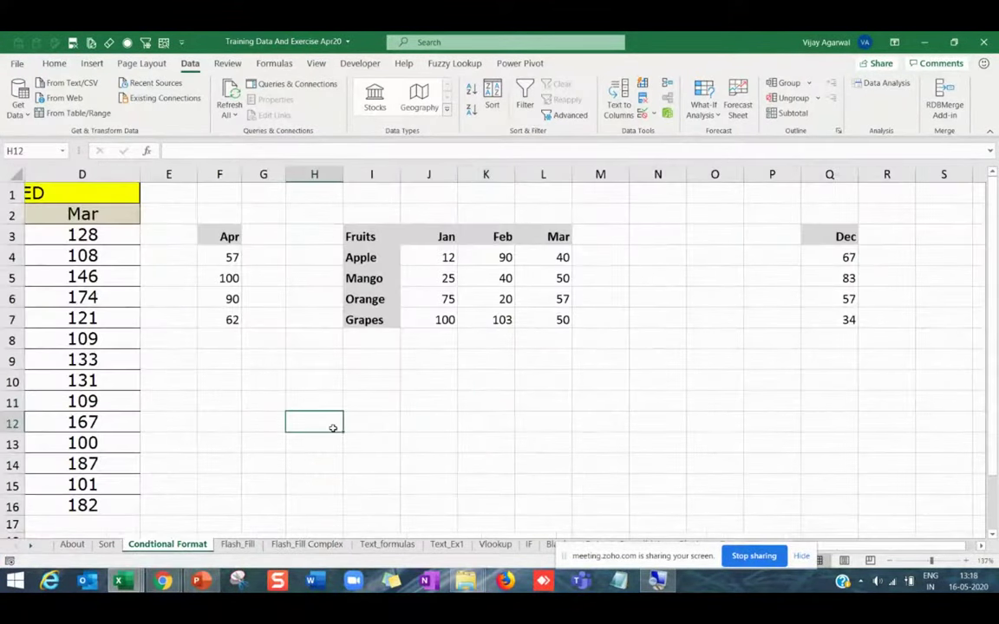
{"action": "left_click", "coordinate": [263, 418]}
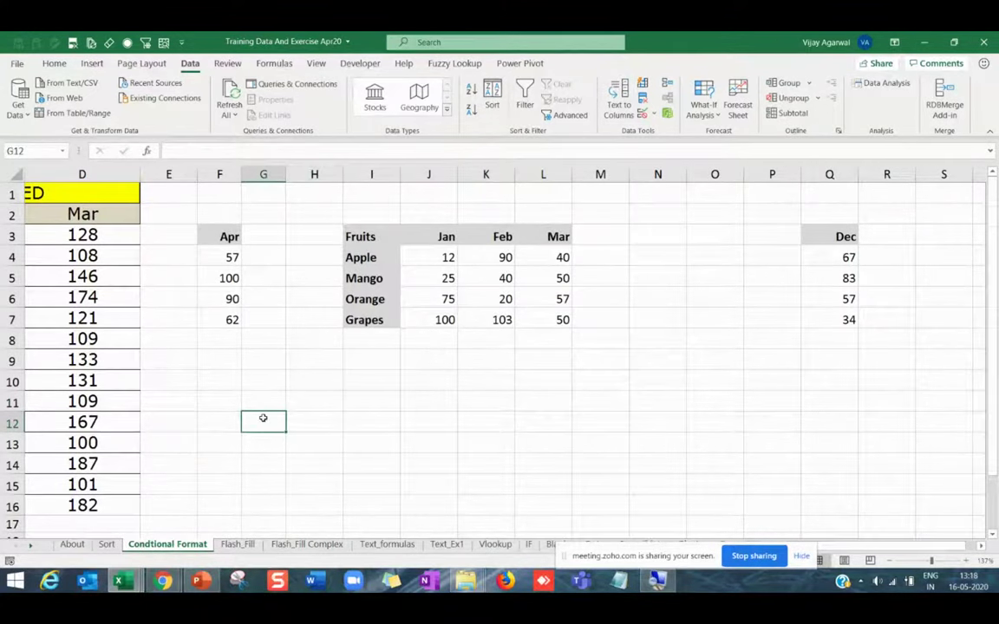
{"action": "key", "text": "Left"}
{"action": "key", "text": "Left"}
{"action": "key", "text": "Left"}
{"action": "key", "text": "Left"}
{"action": "key", "text": "Left"}
{"action": "key", "text": "Left"}
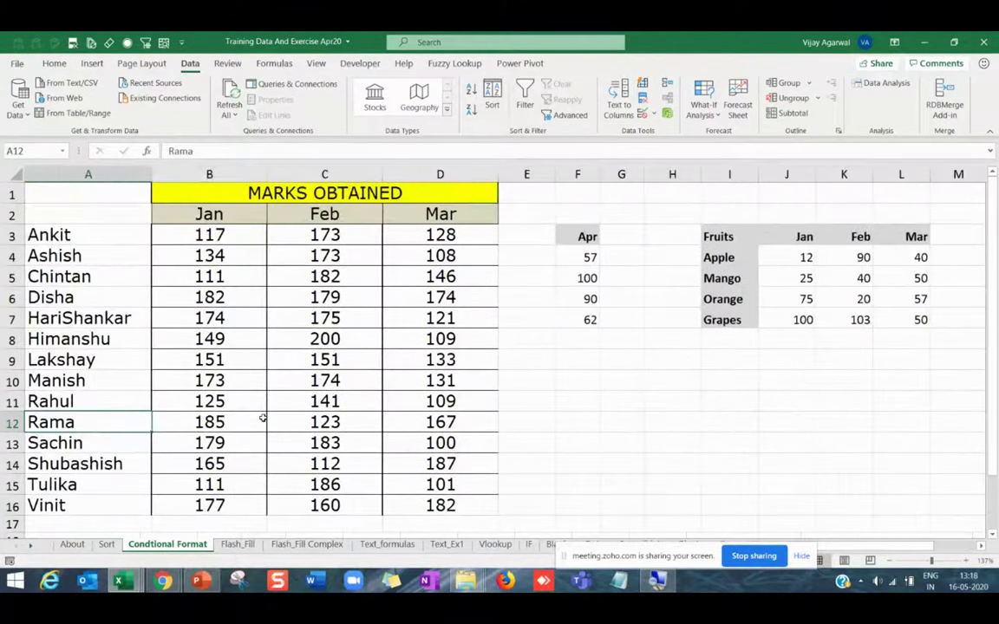
{"action": "left_click_drag", "start_coordinate": [228, 234], "coordinate": [411, 505]}
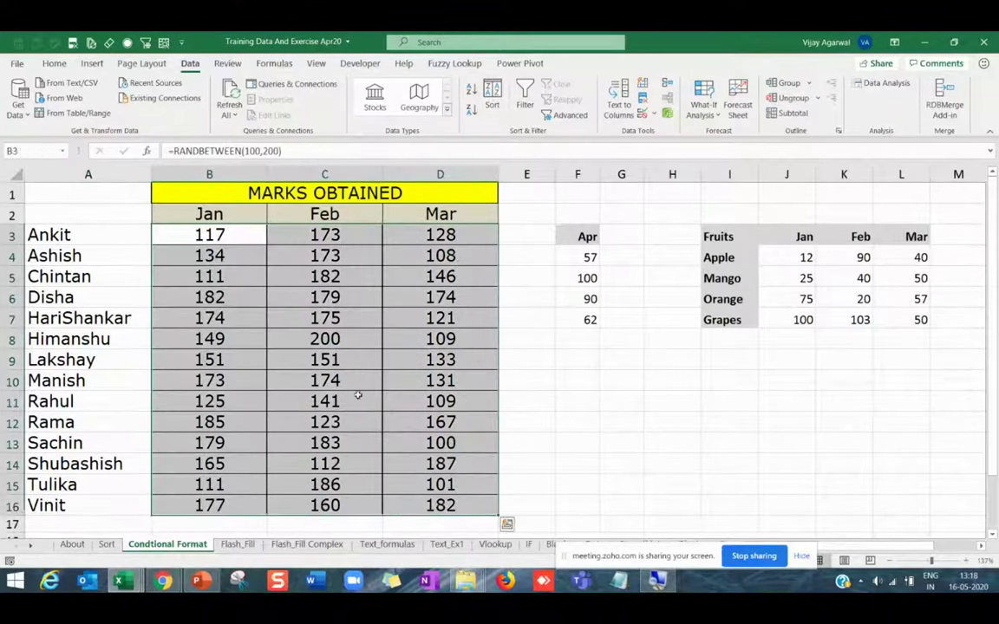
{"action": "left_click", "coordinate": [317, 340]}
{"action": "mouse_move", "coordinate": [221, 235]}
{"action": "left_mouse_down"}
{"action": "mouse_move", "coordinate": [434, 425]}
{"action": "mouse_move", "coordinate": [450, 505]}
{"action": "left_mouse_up"}
{"action": "left_click", "coordinate": [366, 419]}
{"action": "left_click", "coordinate": [231, 238]}
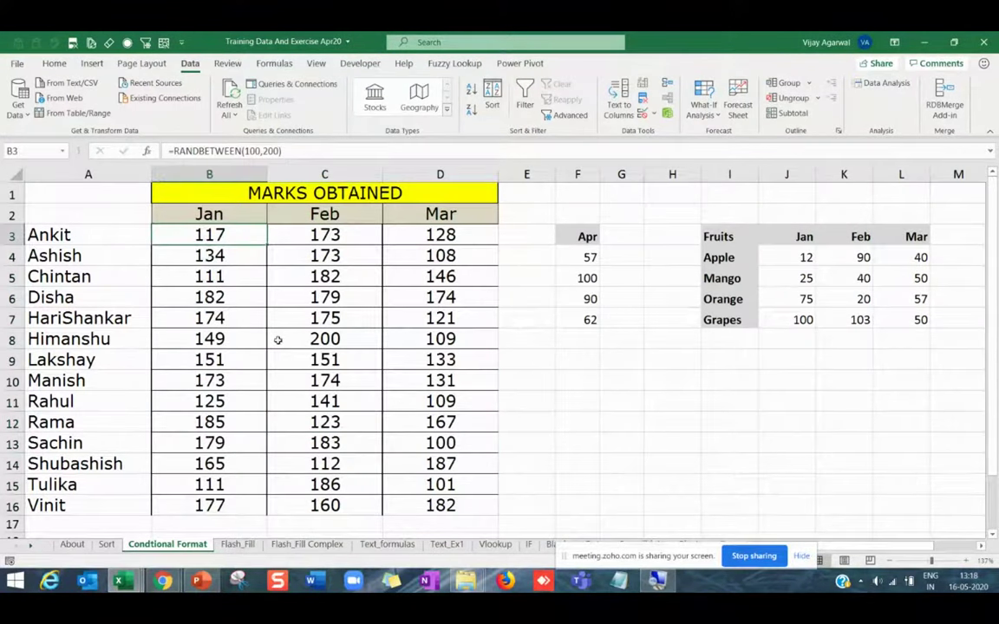
{"action": "left_click_drag", "start_coordinate": [220, 234], "coordinate": [424, 495]}
{"action": "left_click", "coordinate": [426, 497]}
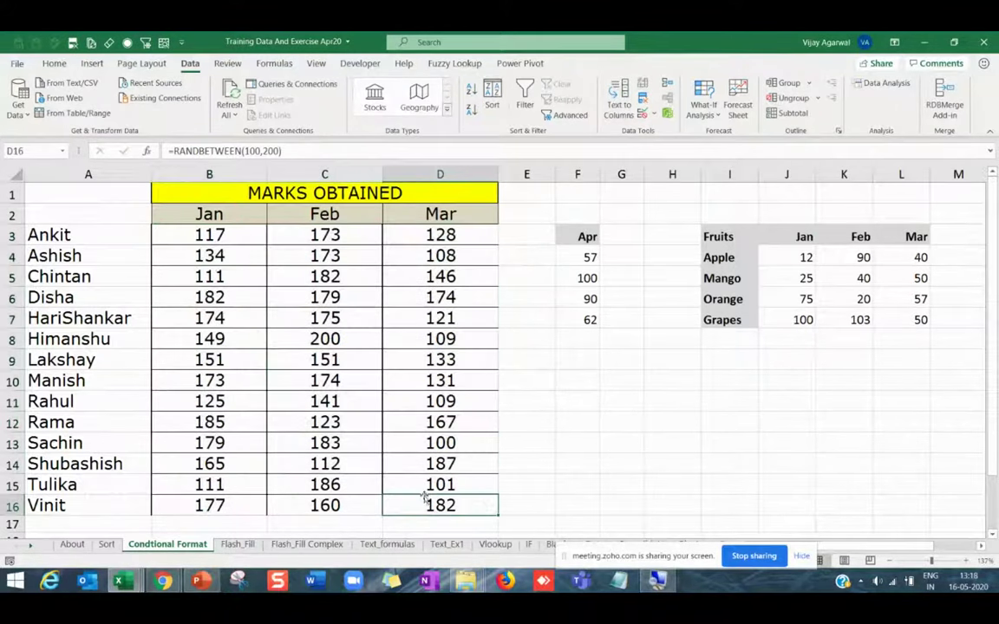
{"action": "left_click_drag", "start_coordinate": [204, 234], "coordinate": [432, 518]}
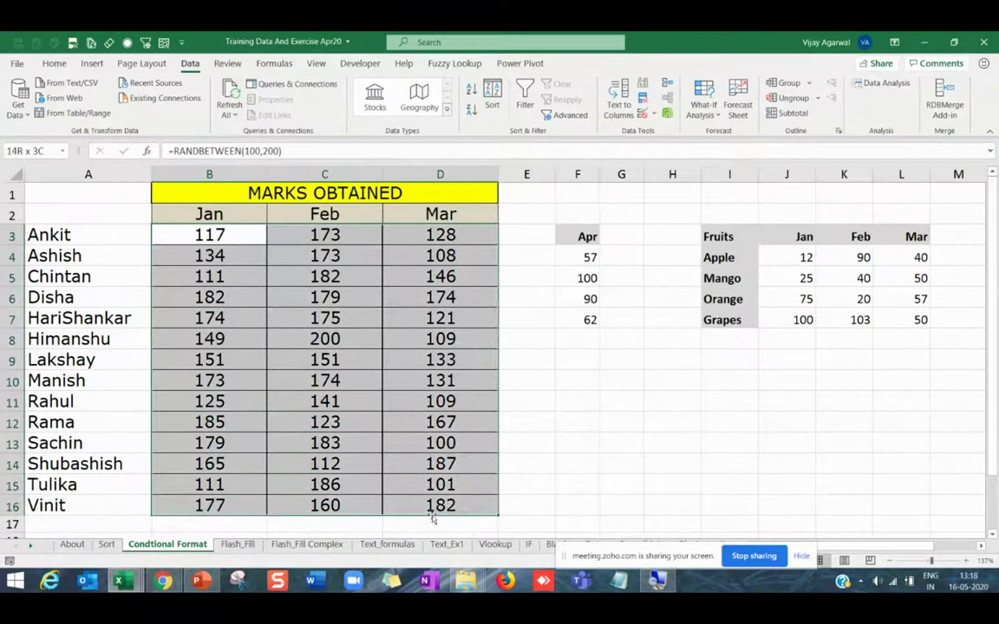
Add a Greater Than 190 rule with Green Fill with Dark Green Text, then recalculate with F9.
{"action": "left_click", "coordinate": [54, 63]}
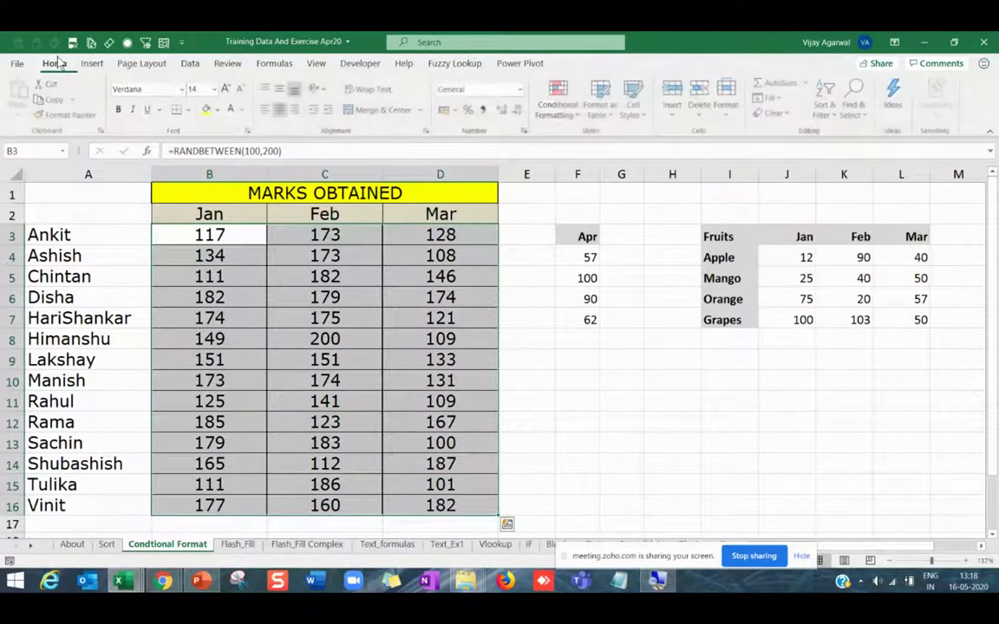
{"action": "left_click", "coordinate": [558, 97]}
{"action": "mouse_move", "coordinate": [607, 141]}
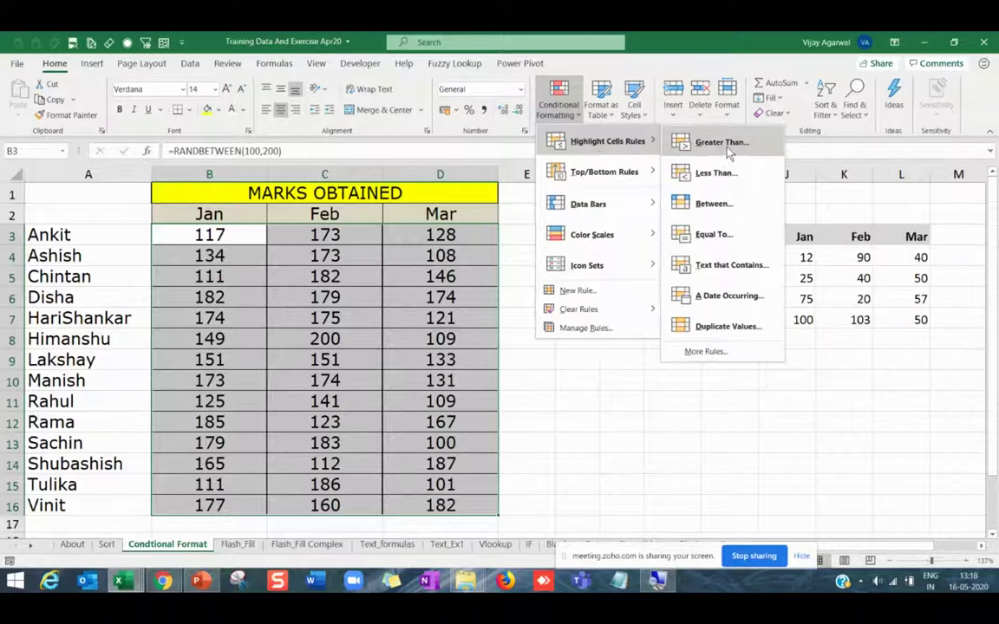
{"action": "left_click", "coordinate": [725, 146]}
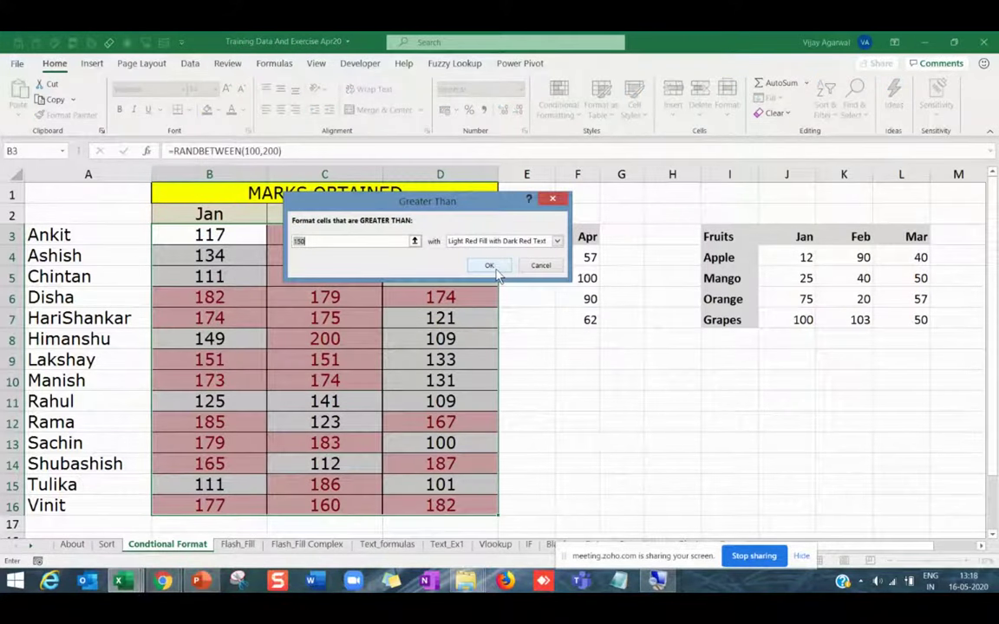
{"action": "type", "text": "190"}
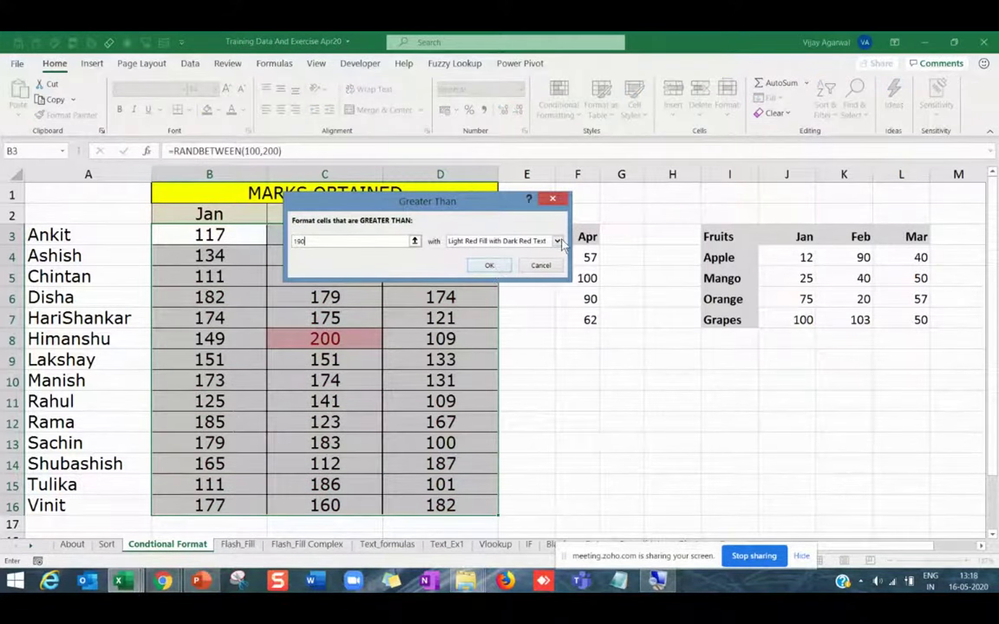
{"action": "left_click", "coordinate": [557, 241]}
{"action": "left_click", "coordinate": [499, 272]}
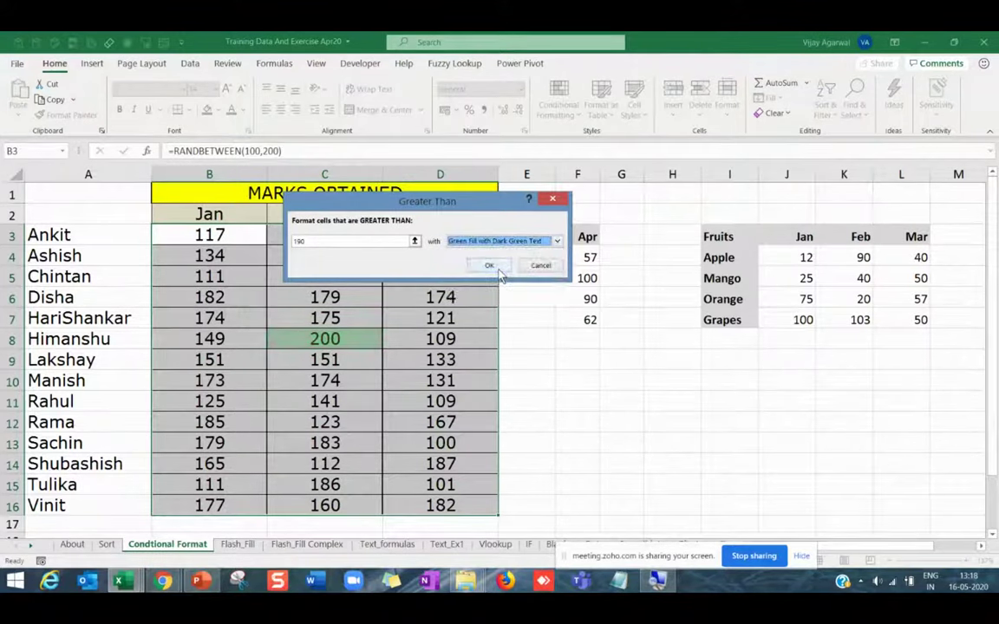
{"action": "left_click", "coordinate": [489, 266]}
{"action": "left_click", "coordinate": [368, 418]}
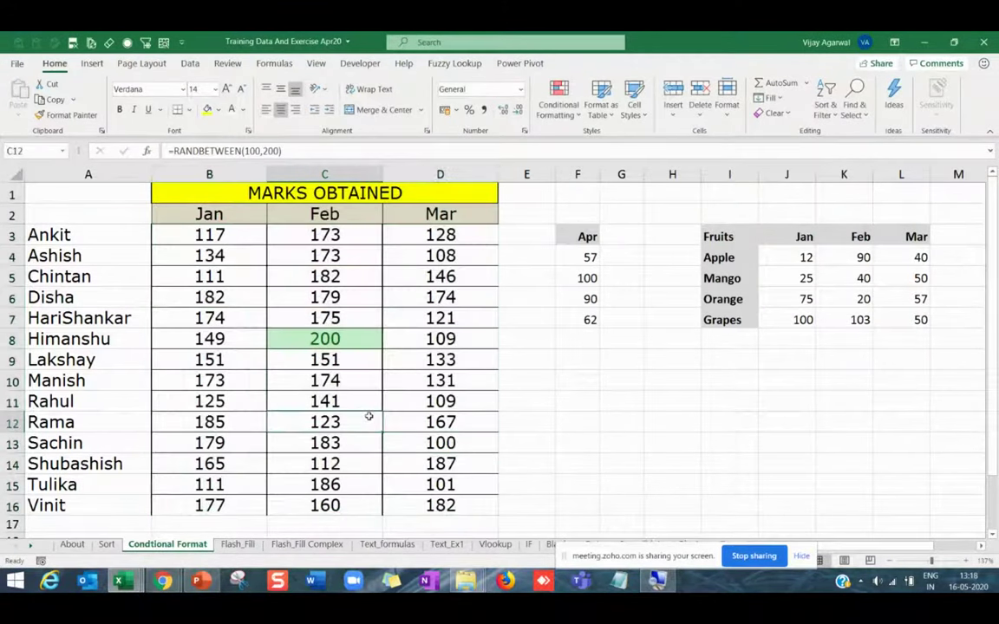
{"action": "key", "text": "F9"}
{"action": "key", "text": "F9"}
{"action": "key", "text": "F9"}
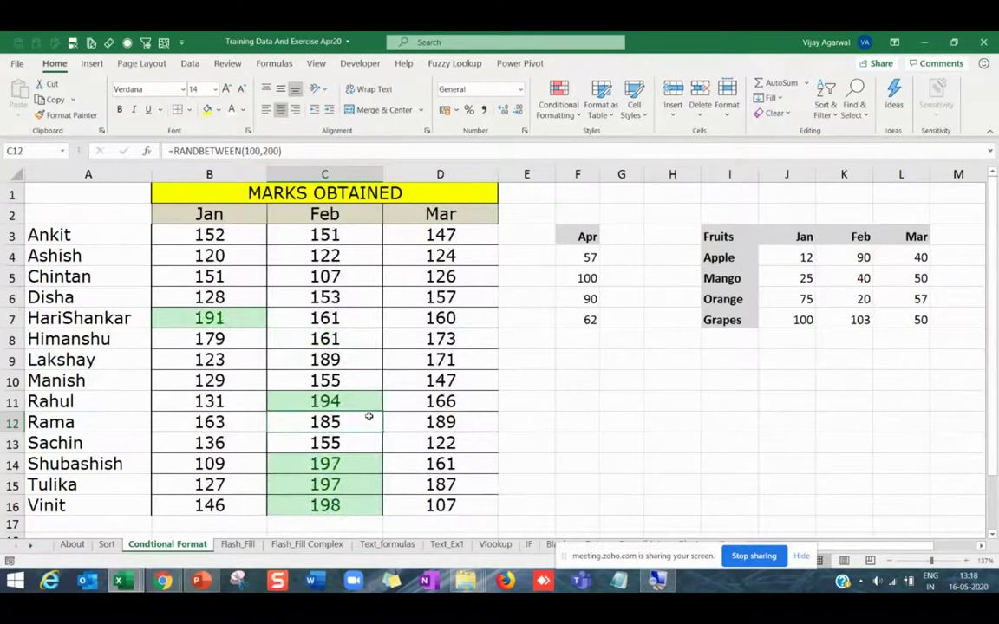
{"action": "key", "text": "F9"}
{"action": "key", "text": "F9"}
{"action": "key", "text": "F9"}
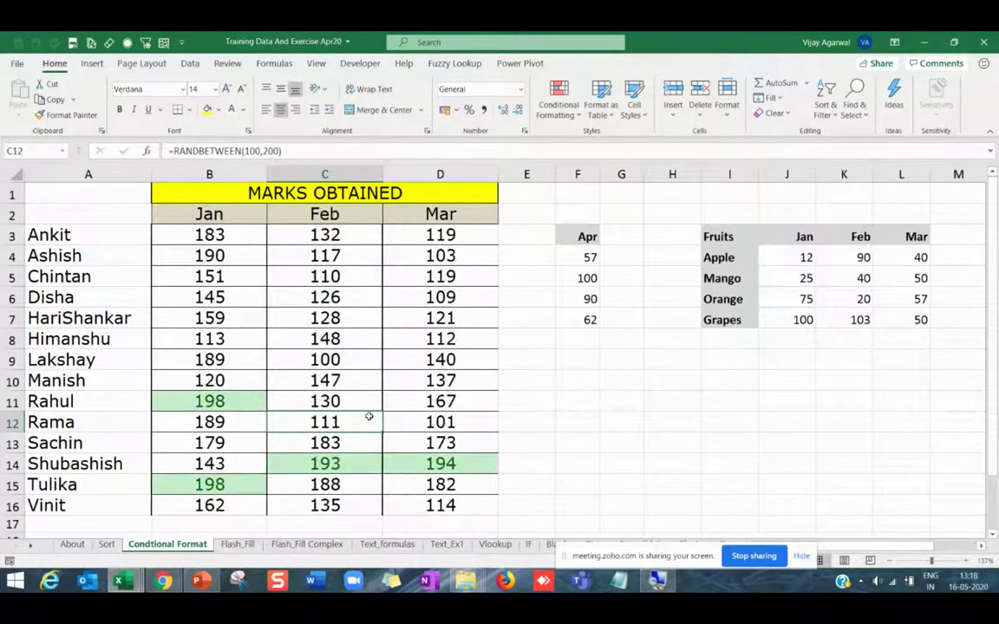
{"action": "left_click_drag", "start_coordinate": [203, 237], "coordinate": [416, 507]}
{"action": "left_click", "coordinate": [559, 99]}
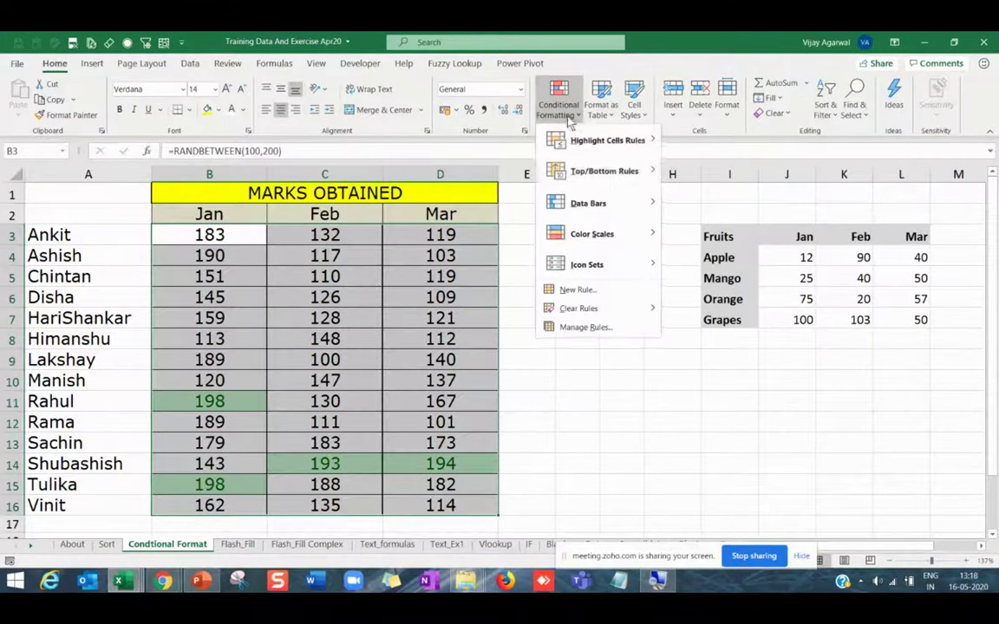
{"action": "mouse_move", "coordinate": [607, 141]}
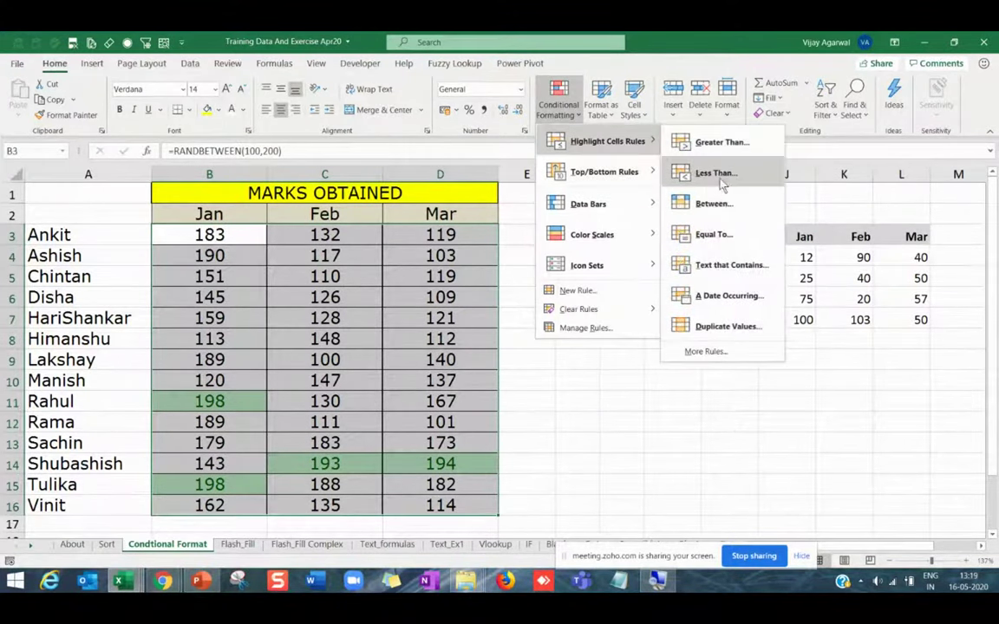
{"action": "left_click", "coordinate": [709, 173]}
{"action": "type", "text": "110"}
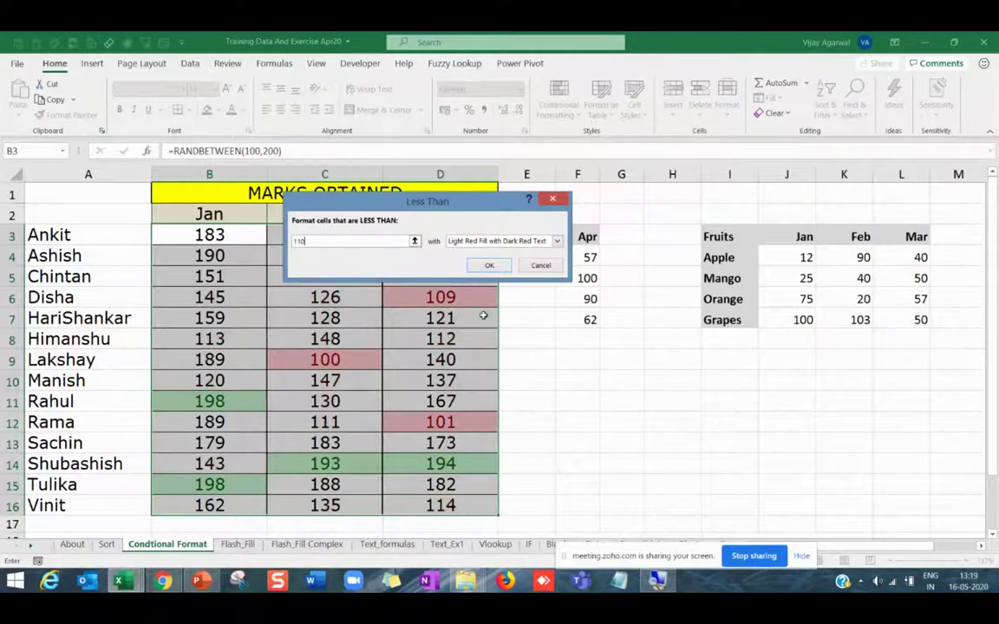
{"action": "left_click", "coordinate": [489, 265]}
{"action": "left_click", "coordinate": [555, 436]}
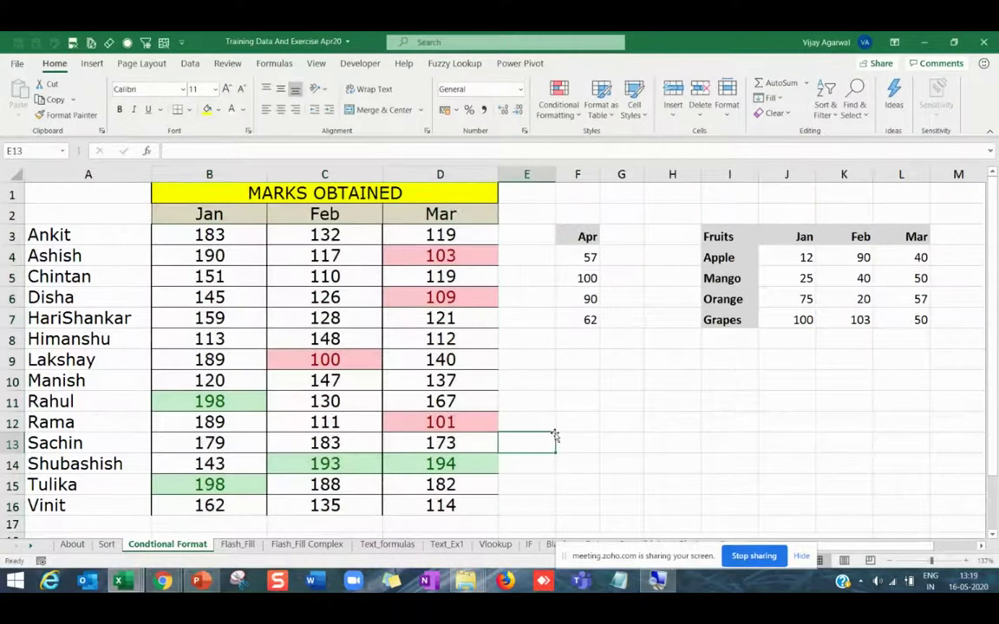
{"action": "key", "text": "F9"}
{"action": "key", "text": "F9"}
{"action": "key", "text": "F9"}
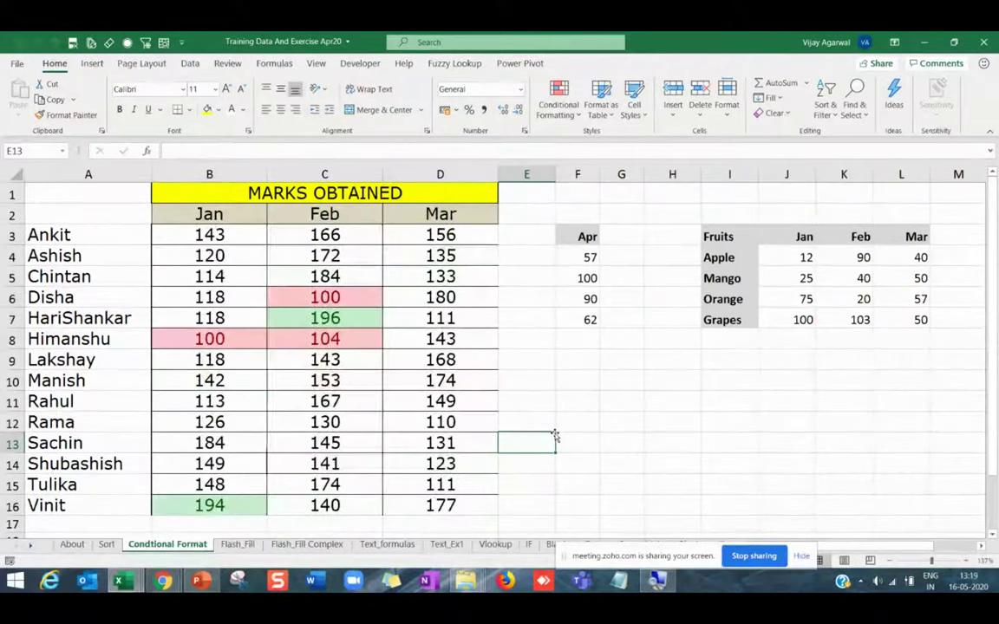
{"action": "key", "text": "F9"}
{"action": "key", "text": "F9"}
{"action": "key", "text": "F9"}
{"action": "key", "text": "F9"}
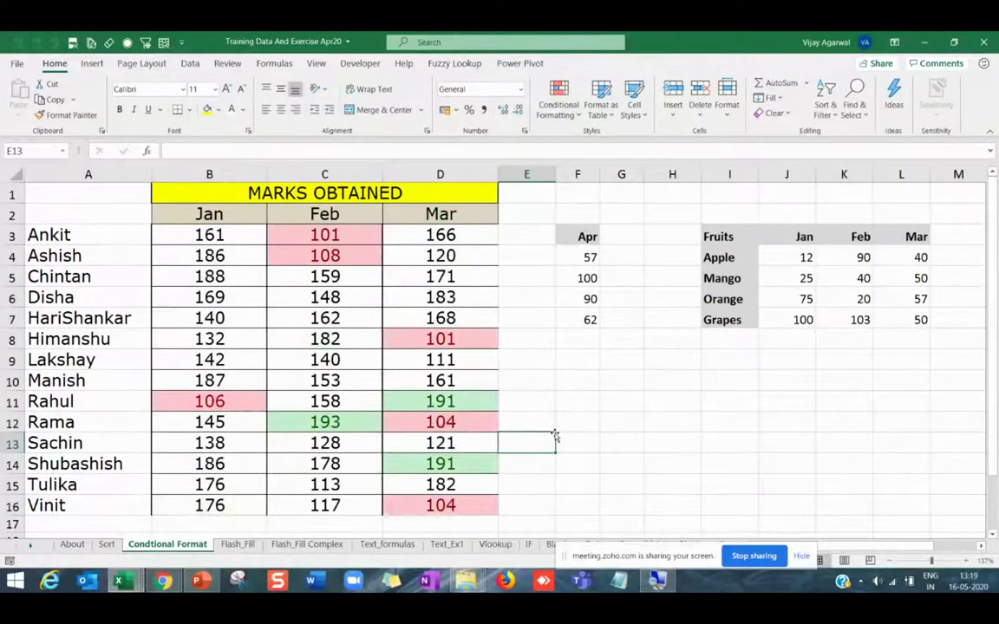
{"action": "key", "text": "F9"}
{"action": "key", "text": "F9"}
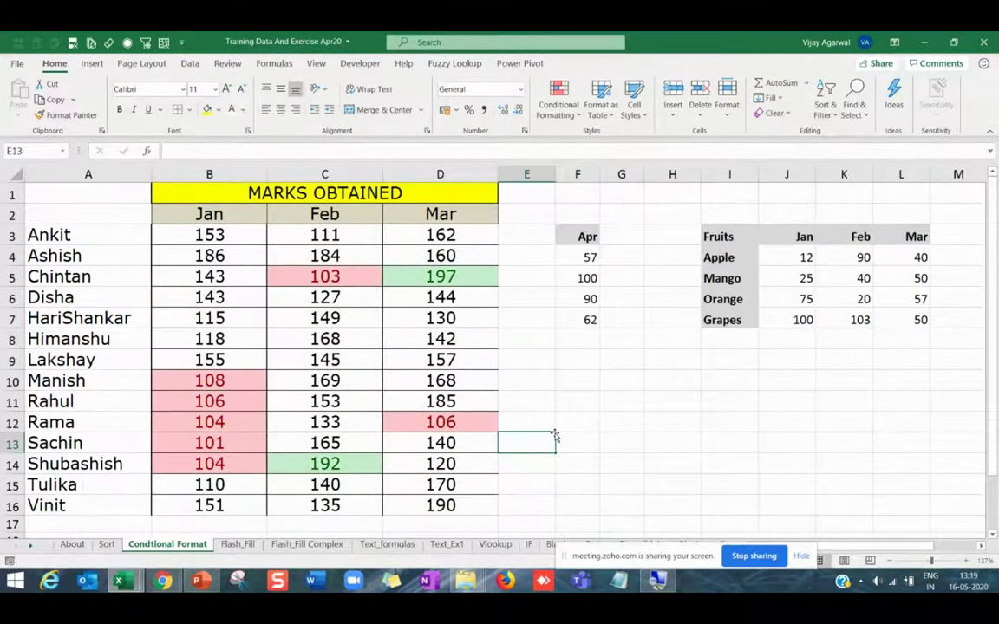
{"action": "key", "text": "F9"}
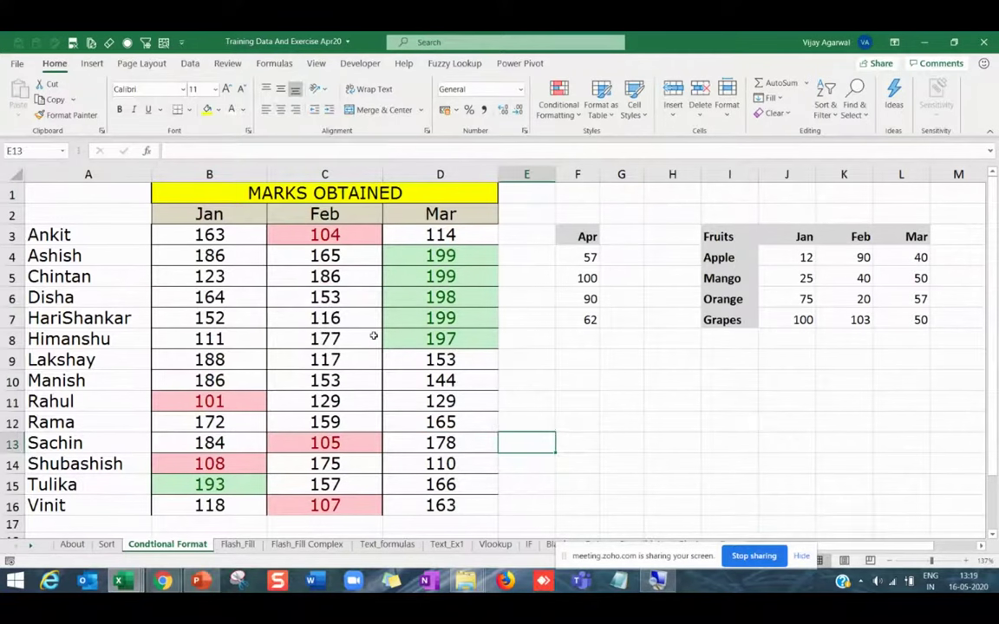
{"action": "left_click", "coordinate": [353, 345]}
{"action": "left_click_drag", "start_coordinate": [130, 234], "coordinate": [117, 504]}
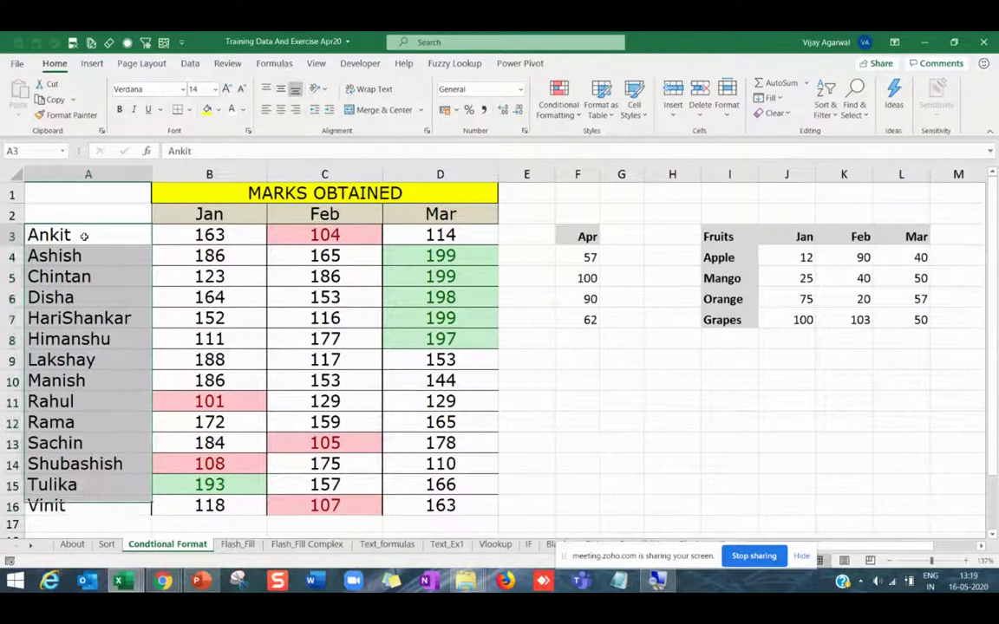
Highlight duplicate values in the student names A3:A16.
{"action": "left_click_drag", "start_coordinate": [85, 234], "coordinate": [86, 499]}
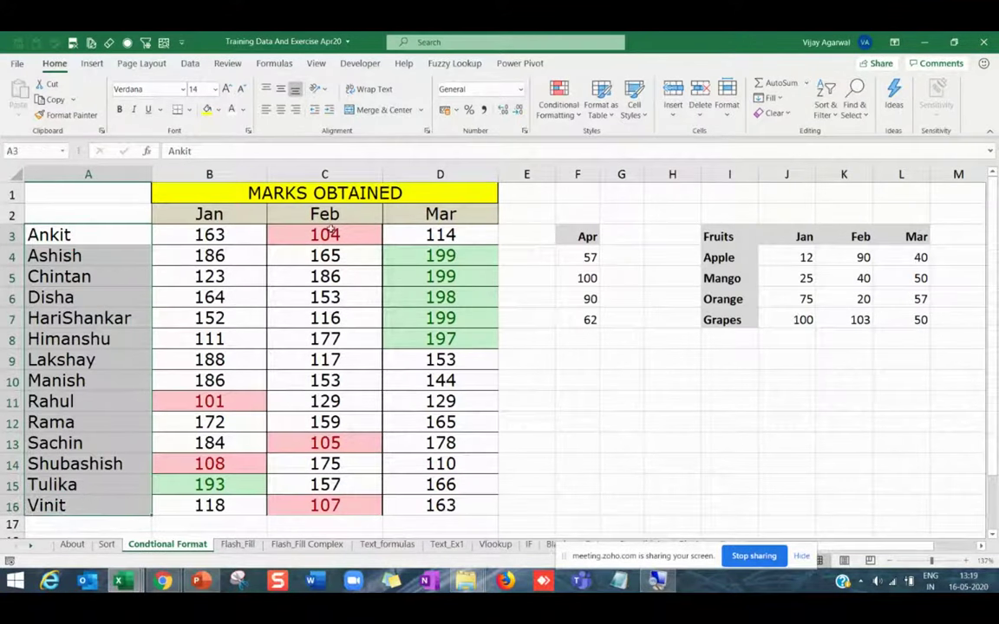
{"action": "left_click", "coordinate": [559, 101]}
{"action": "mouse_move", "coordinate": [627, 153]}
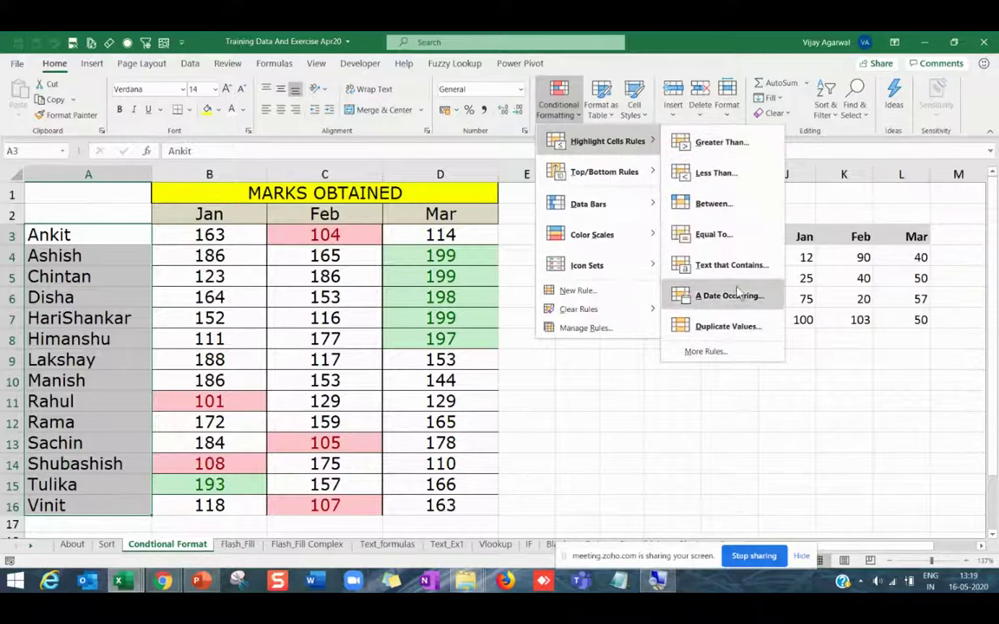
{"action": "left_click", "coordinate": [730, 329]}
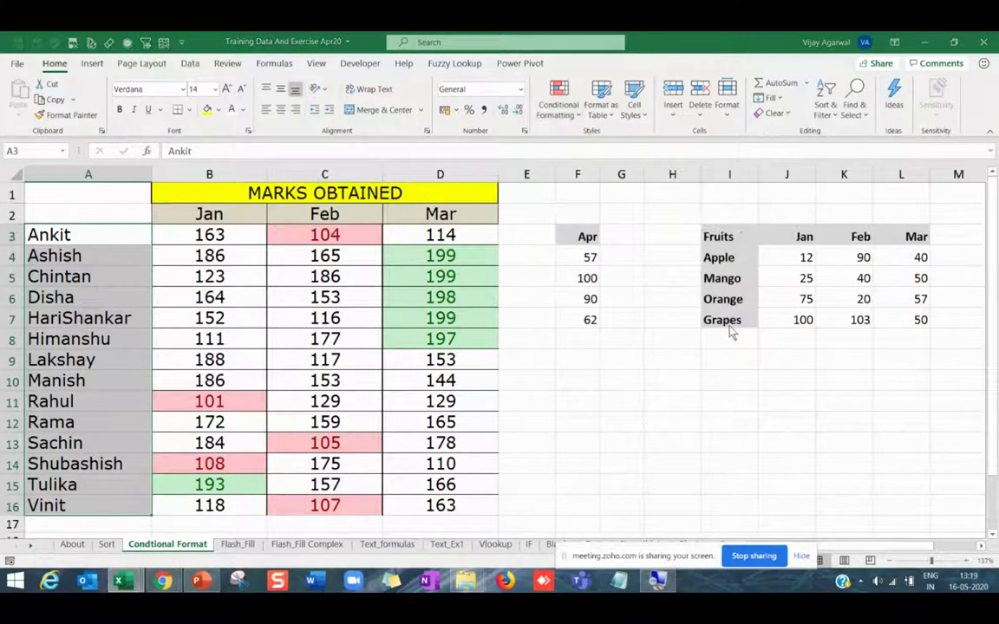
{"action": "left_click", "coordinate": [459, 252]}
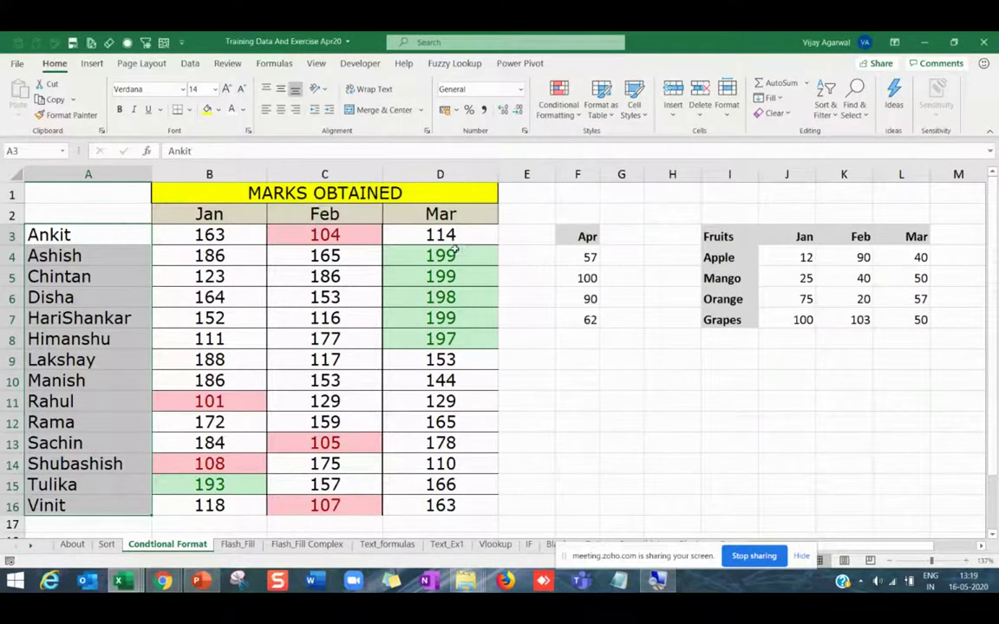
Rename Rahul to Disha, and Ashish and Shubashish to Sai.
{"action": "left_click_drag", "start_coordinate": [97, 233], "coordinate": [94, 503]}
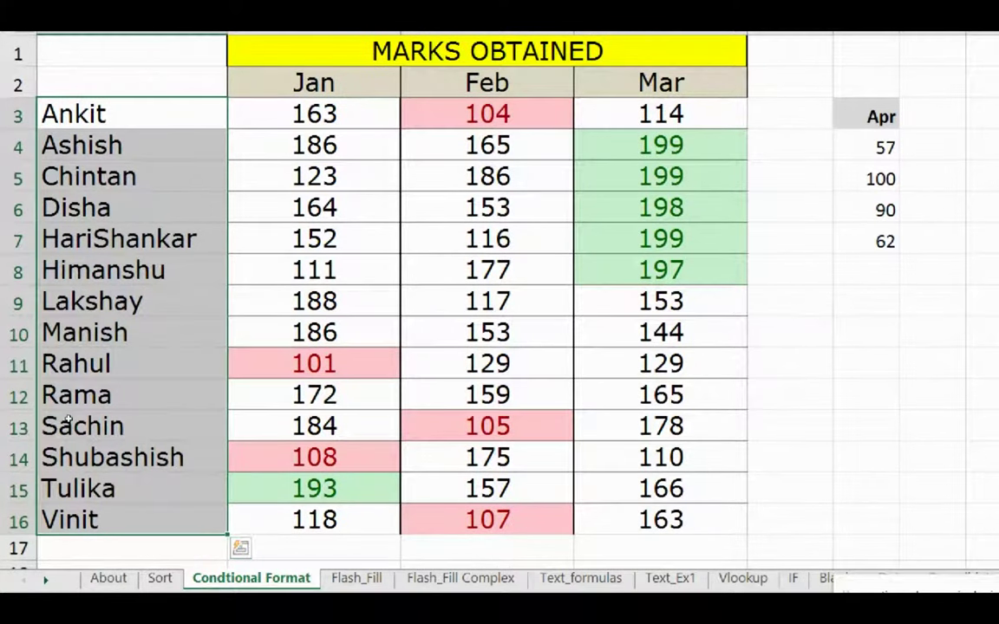
{"action": "left_click", "coordinate": [71, 362]}
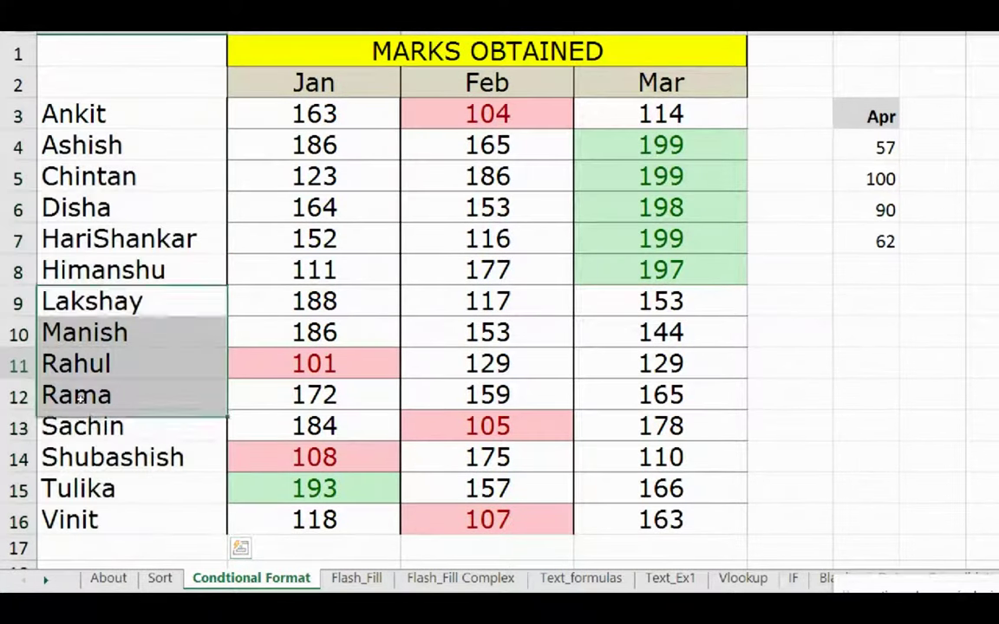
{"action": "type", "text": "Disha"}
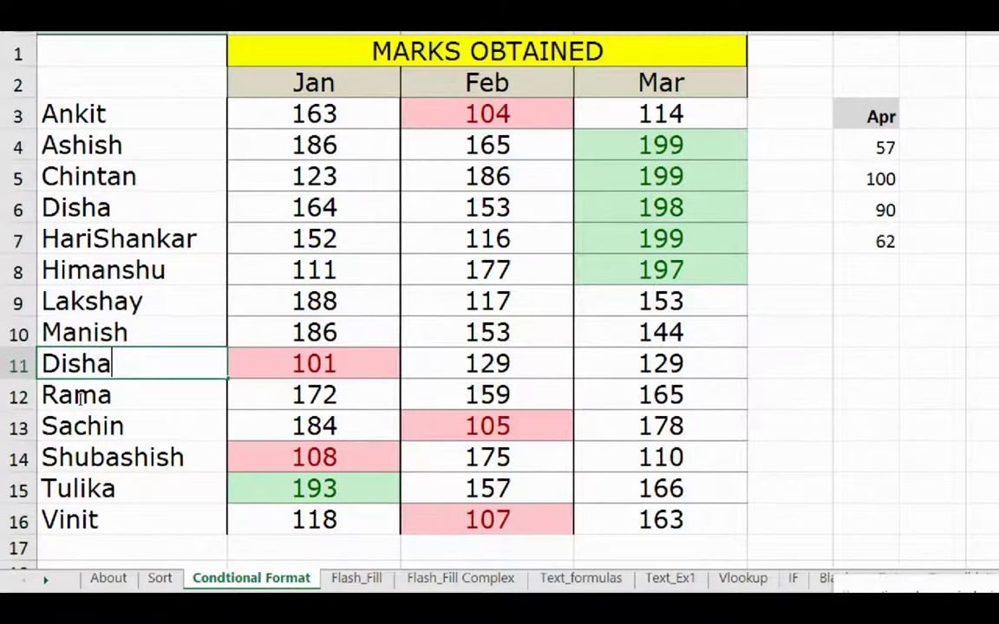
{"action": "key", "text": "Return"}
{"action": "key", "text": "Up"}
{"action": "key", "text": "Up"}
{"action": "key", "text": "Up"}
{"action": "key", "text": "Up"}
{"action": "key", "text": "Up"}
{"action": "key", "text": "Up"}
{"action": "key", "text": "Up"}
{"action": "key", "text": "Up"}
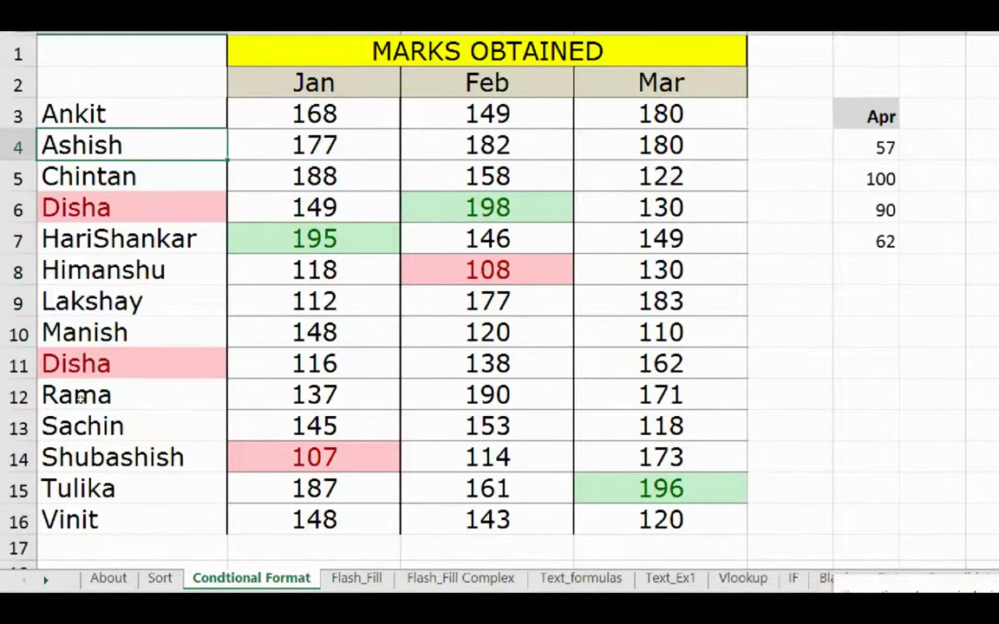
{"action": "type", "text": "Sai"}
{"action": "key", "text": "Return"}
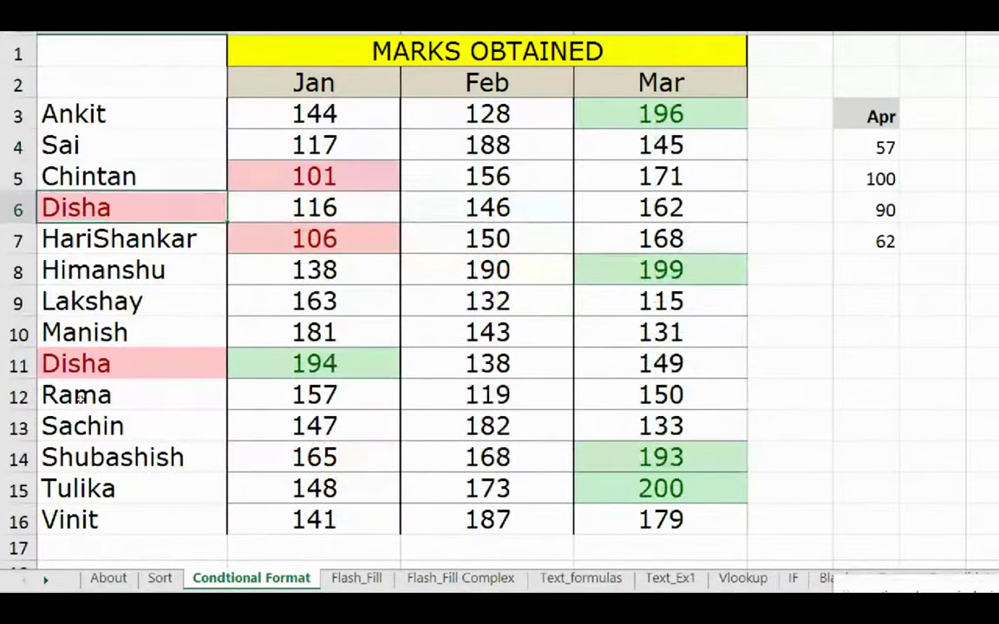
{"action": "key", "text": "Down"}
{"action": "key", "text": "Down"}
{"action": "key", "text": "Down"}
{"action": "key", "text": "Down"}
{"action": "key", "text": "Down"}
{"action": "key", "text": "Down"}
{"action": "key", "text": "Down"}
{"action": "key", "text": "Down"}
{"action": "key", "text": "Down"}
{"action": "type", "text": "Sai"}
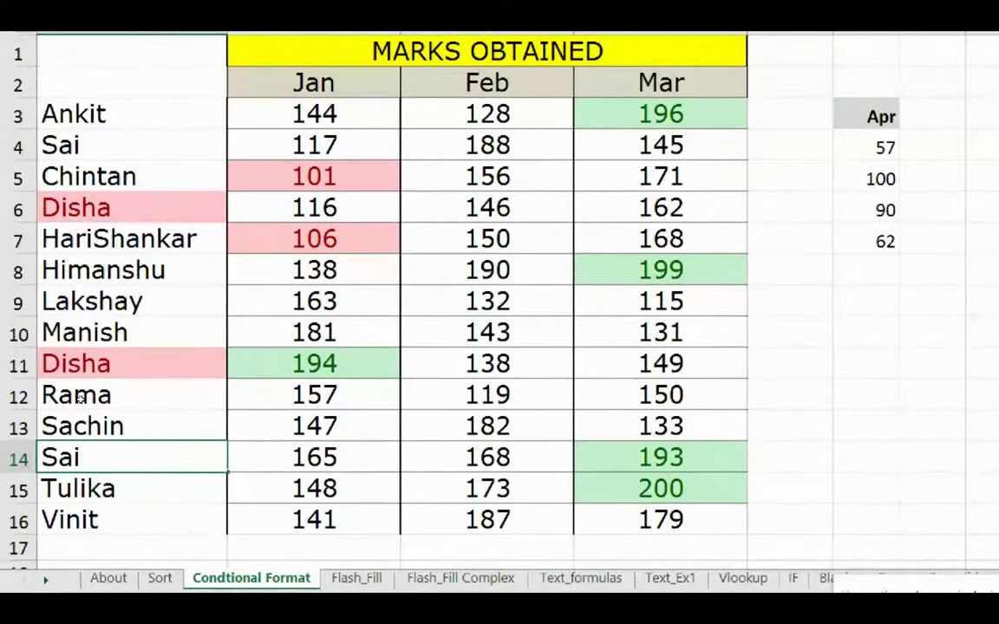
{"action": "key", "text": "Return"}
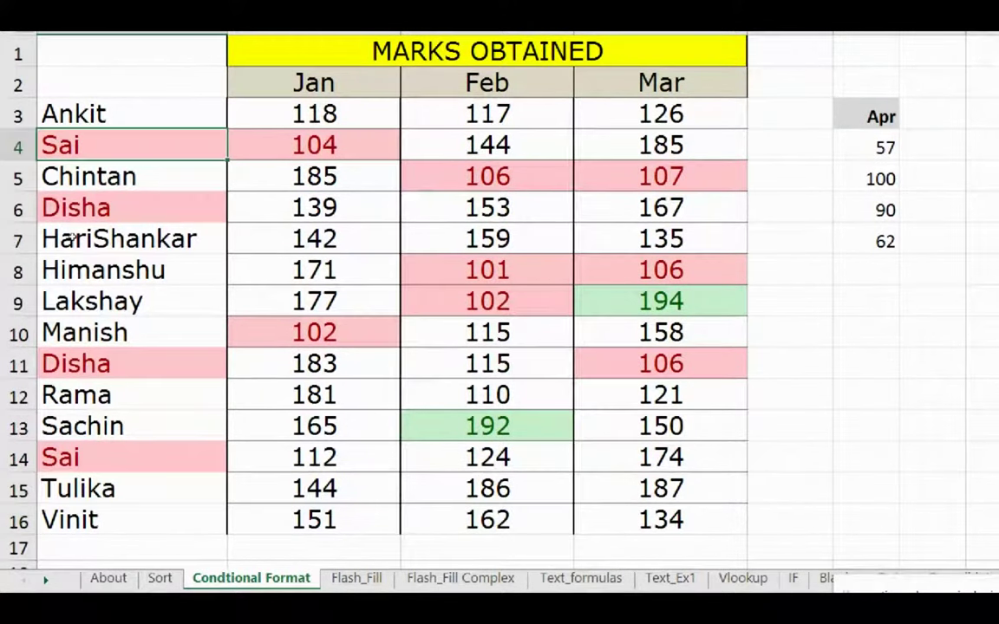
Select all of column A and bring up the Conditional Formatting options.
{"action": "left_click_drag", "start_coordinate": [74, 113], "coordinate": [70, 493]}
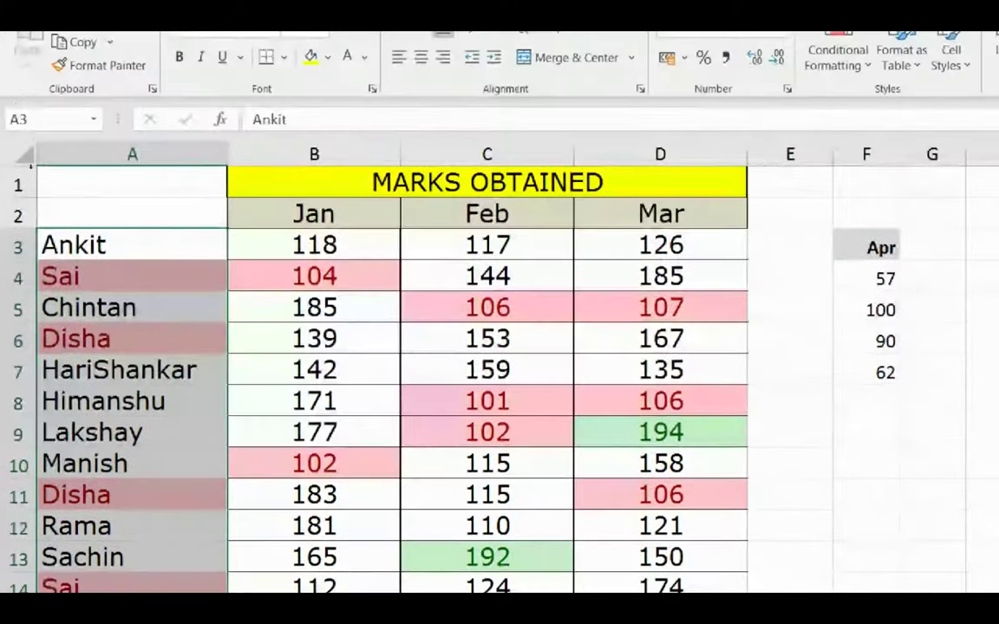
{"action": "left_click", "coordinate": [94, 114]}
{"action": "left_click", "coordinate": [100, 156]}
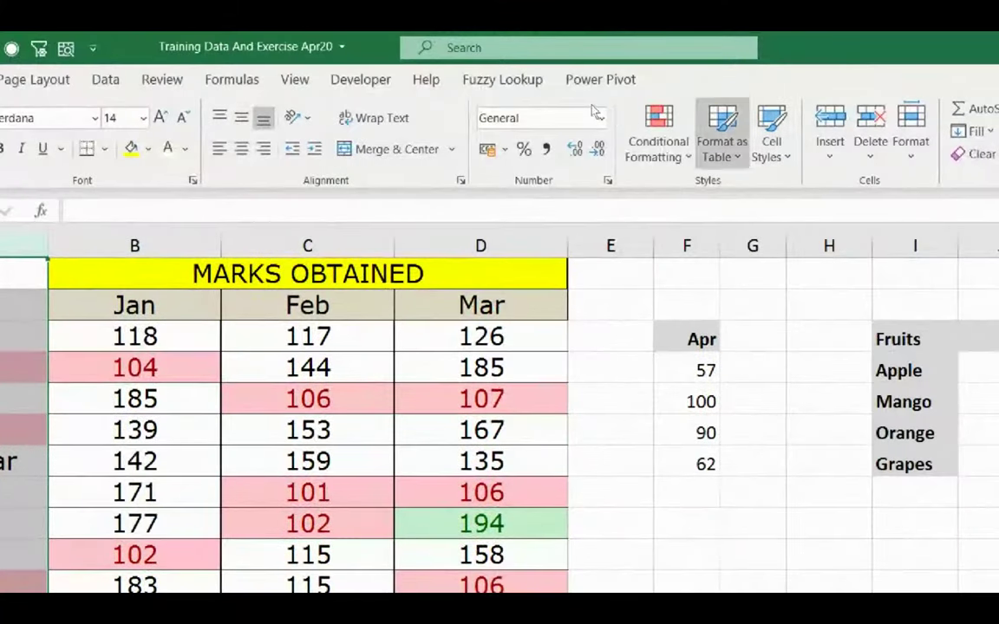
{"action": "left_click", "coordinate": [658, 139]}
{"action": "mouse_move", "coordinate": [732, 196]}
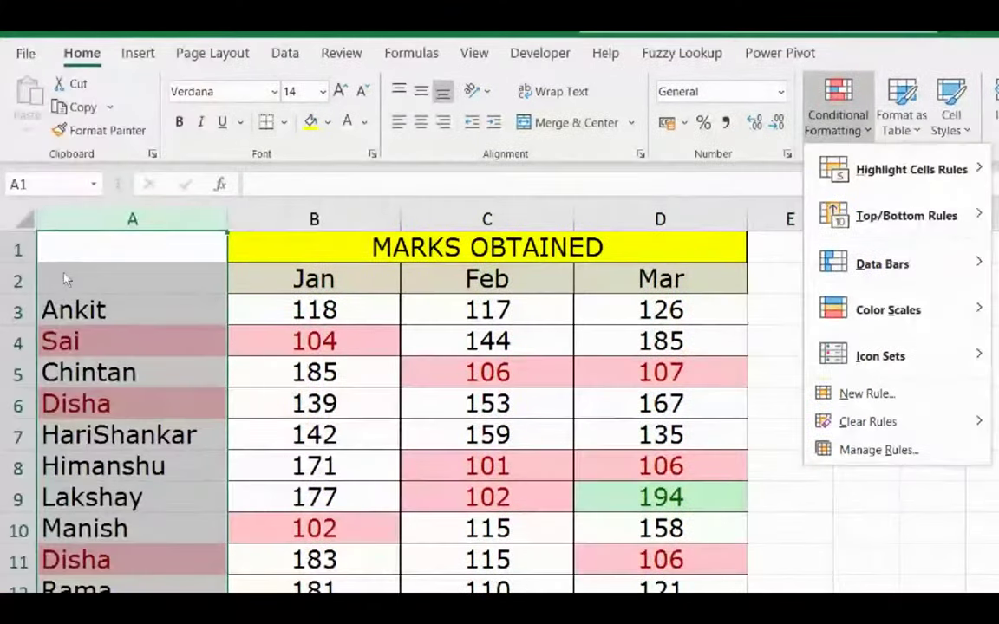
Dismiss the Conditional Formatting menu.
{"action": "left_click", "coordinate": [22, 305]}
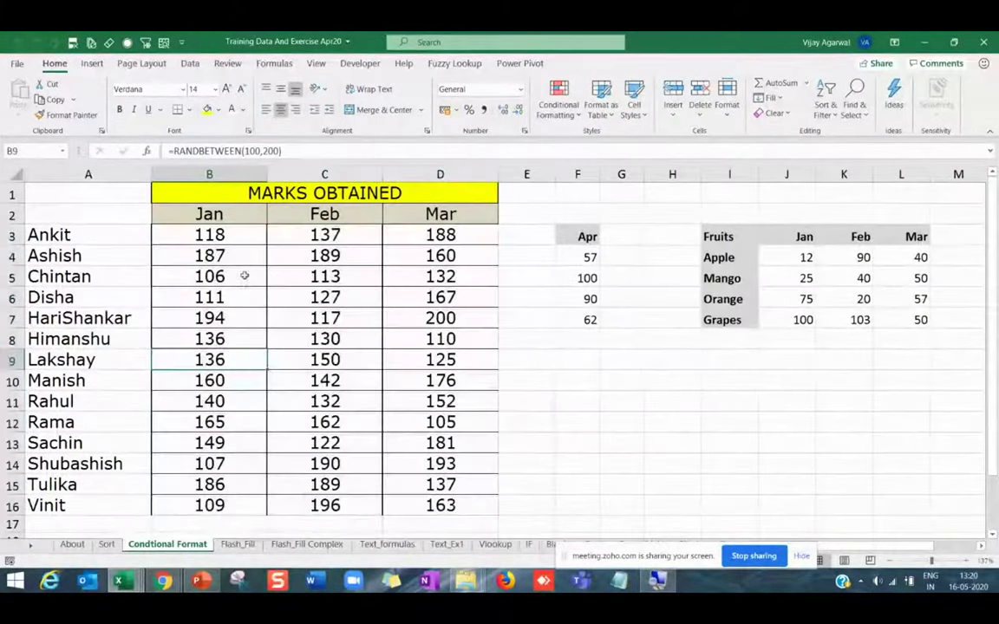
Apply the Directional 3 Arrows icon set to Jan marks B3:B16 and recalculate with F9.
{"action": "left_click_drag", "start_coordinate": [212, 235], "coordinate": [211, 512]}
{"action": "left_click", "coordinate": [558, 99]}
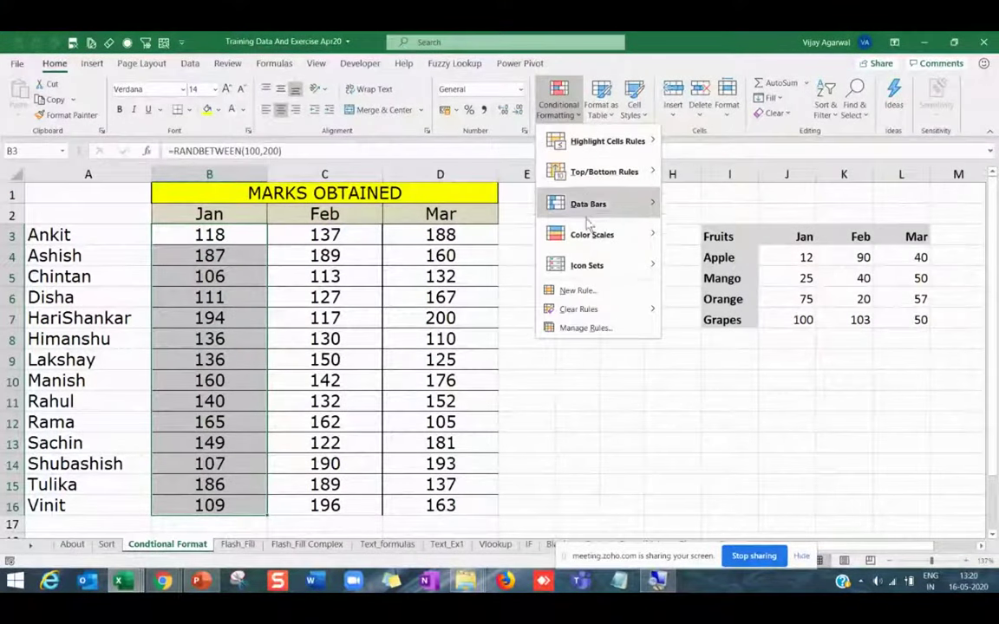
{"action": "mouse_move", "coordinate": [583, 262]}
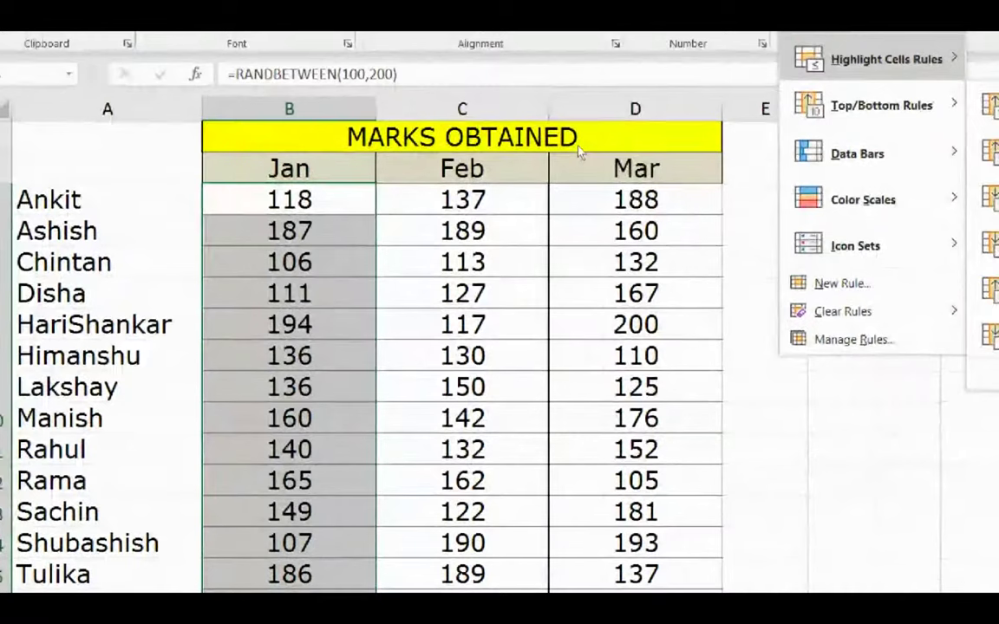
{"action": "key", "text": "Down"}
{"action": "key", "text": "Down"}
{"action": "key", "text": "Down"}
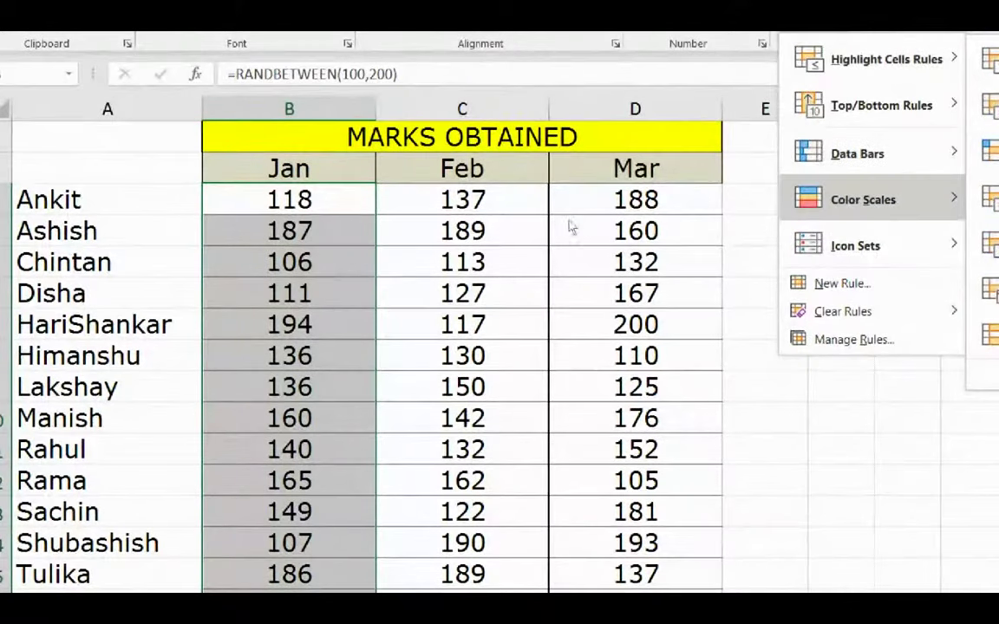
{"action": "key", "text": "Down"}
{"action": "key", "text": "Right"}
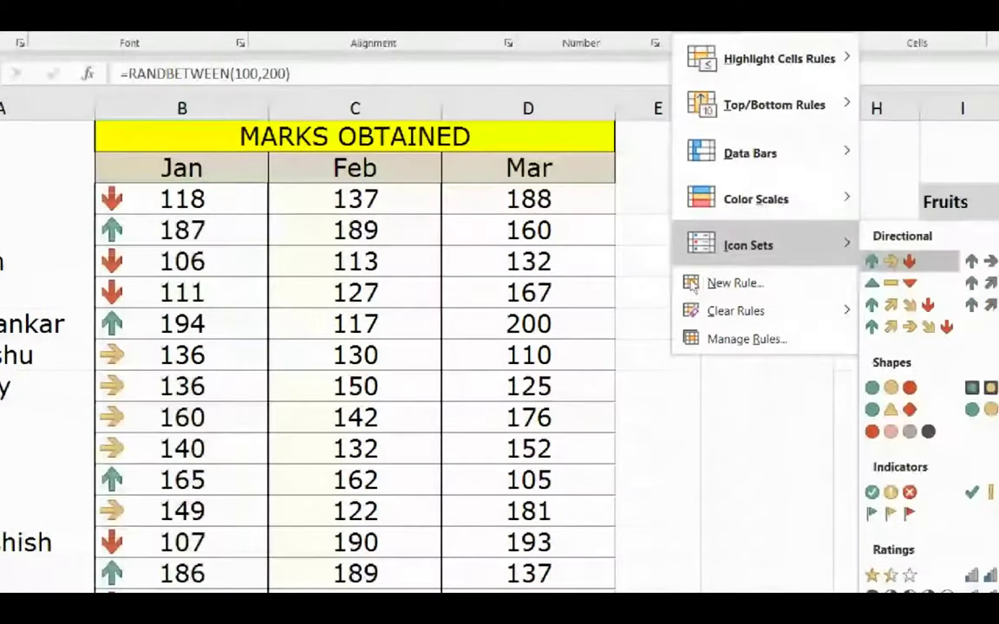
{"action": "key", "text": "Return"}
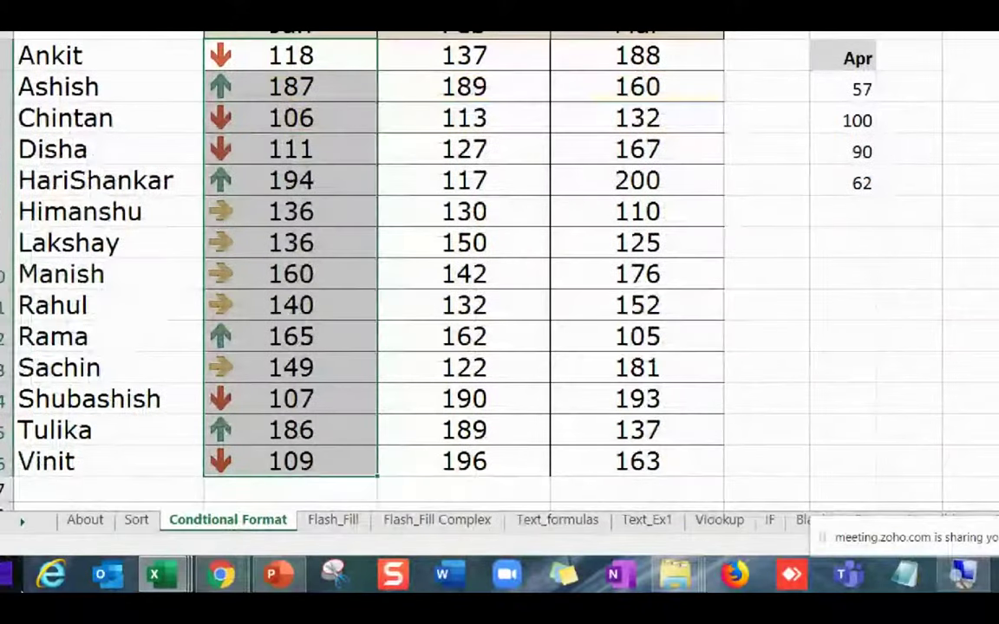
{"action": "left_click", "coordinate": [182, 323]}
{"action": "left_click_drag", "start_coordinate": [213, 55], "coordinate": [210, 475]}
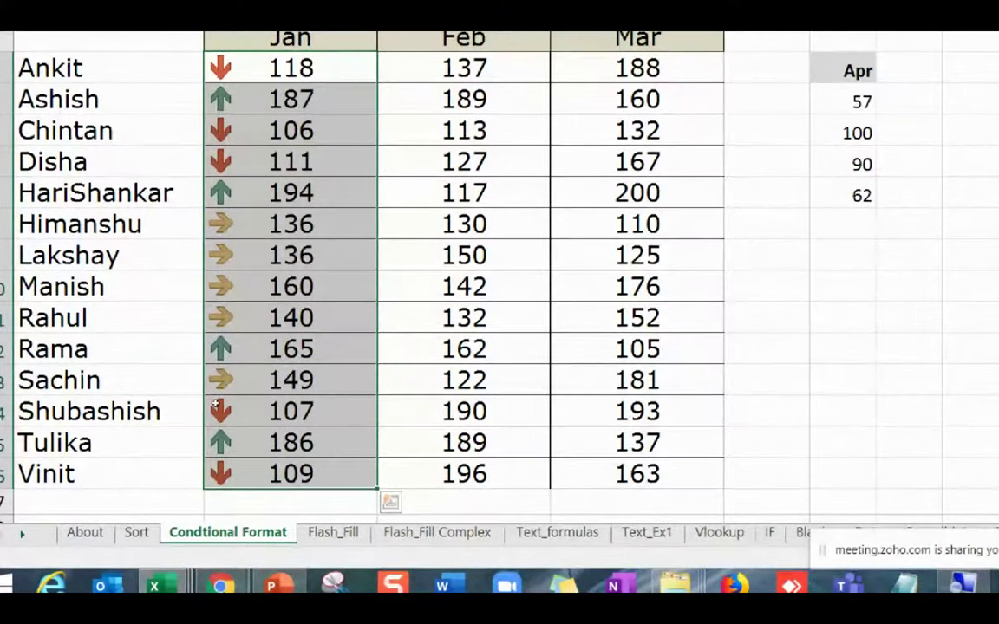
{"action": "key", "text": "F9"}
{"action": "key", "text": "F9"}
{"action": "key", "text": "F9"}
{"action": "key", "text": "F9"}
{"action": "key", "text": "F9"}
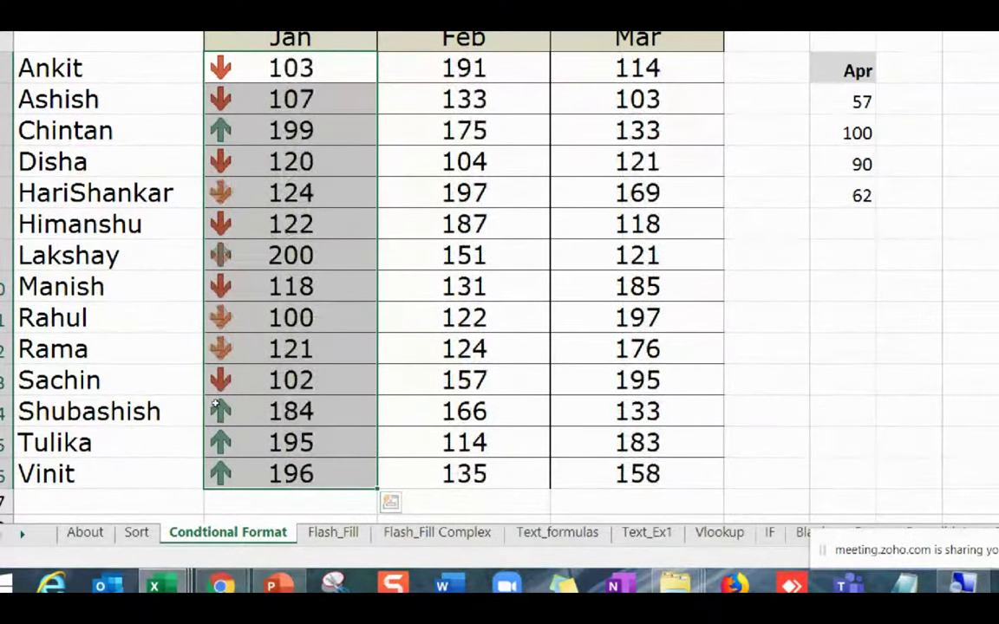
{"action": "key", "text": "F9"}
{"action": "key", "text": "F9"}
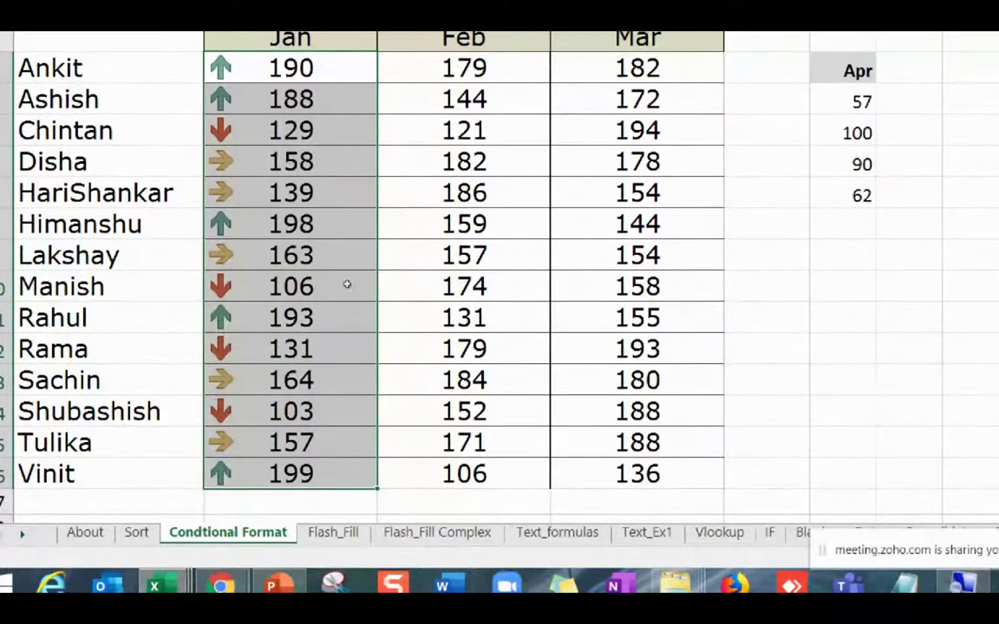
Apply red gradient data bars to the Mar marks.
{"action": "key", "text": "Right"}
{"action": "key", "text": "Right"}
{"action": "key", "text": "shift+Down"}
{"action": "key", "text": "shift+Down"}
{"action": "key", "text": "shift+Down"}
{"action": "key", "text": "shift+Down"}
{"action": "key", "text": "shift+Down"}
{"action": "key", "text": "shift+Down"}
{"action": "key", "text": "shift+Down"}
{"action": "key", "text": "shift+Down"}
{"action": "key", "text": "shift+Down"}
{"action": "key", "text": "shift+Down"}
{"action": "key", "text": "shift+Down"}
{"action": "key", "text": "shift+Down"}
{"action": "key", "text": "shift+Down"}
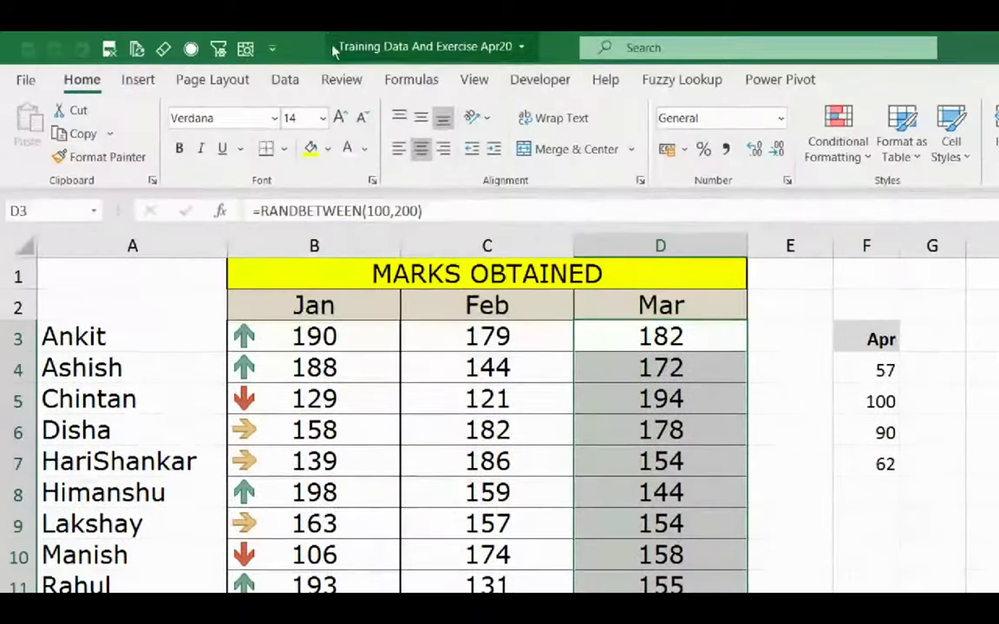
{"action": "key", "text": "alt+h"}
{"action": "key", "text": "l"}
{"action": "key", "text": "Down"}
{"action": "key", "text": "Down"}
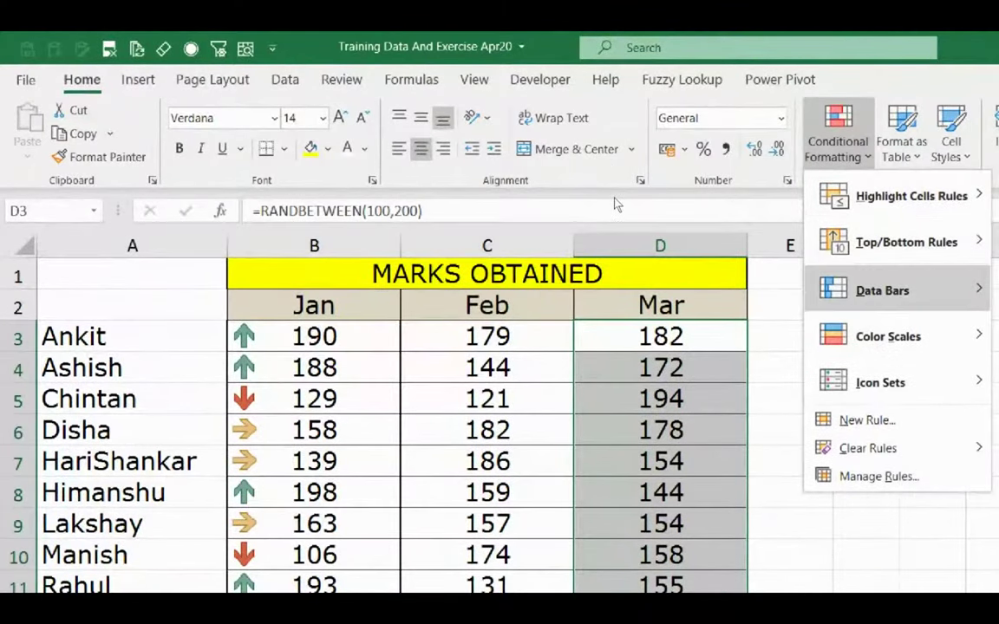
{"action": "key", "text": "Right"}
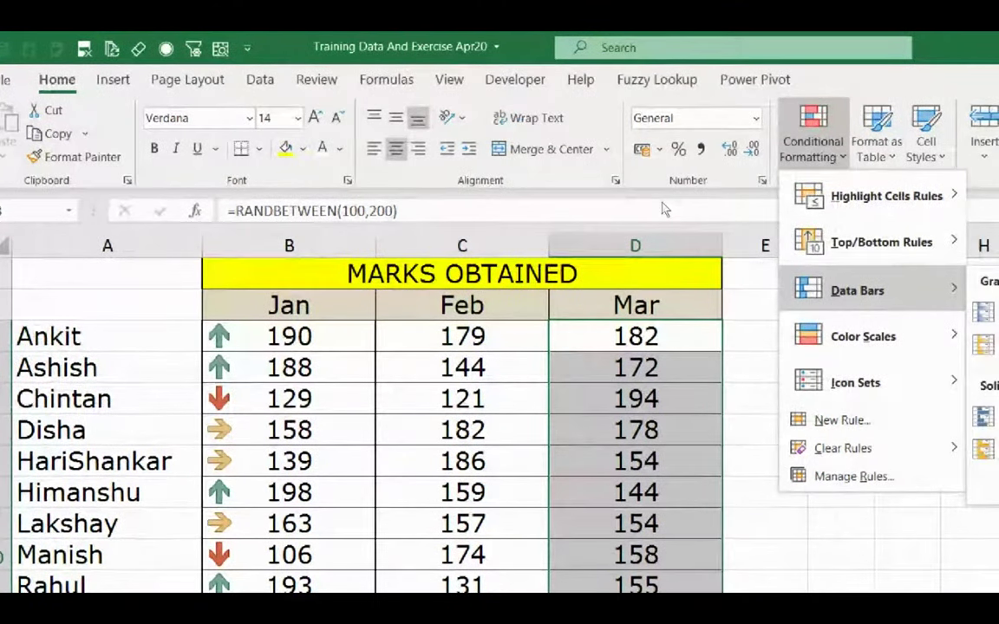
{"action": "key", "text": "Right"}
{"action": "key", "text": "Right"}
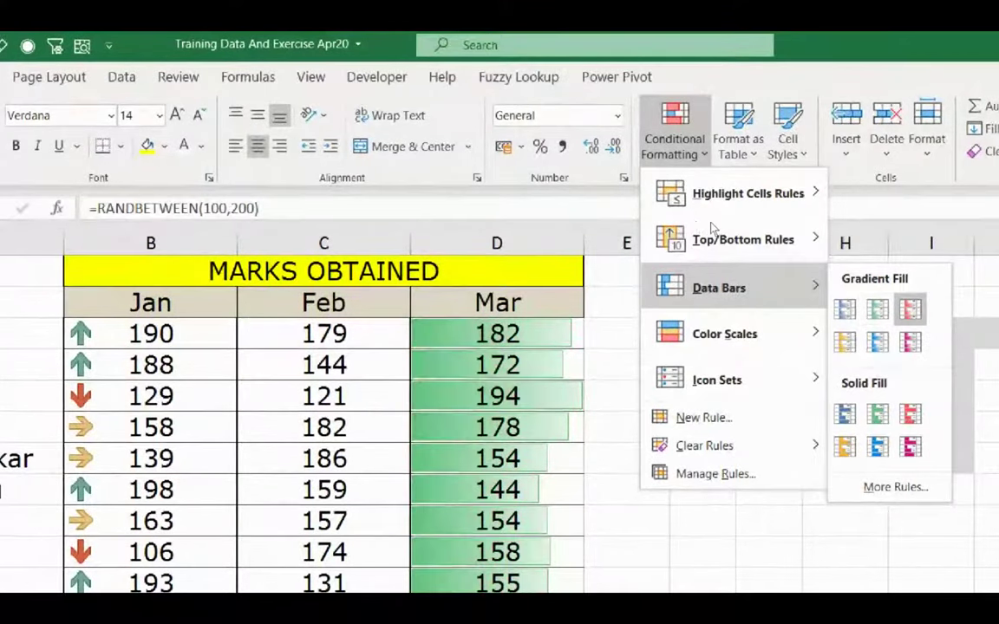
{"action": "key", "text": "Return"}
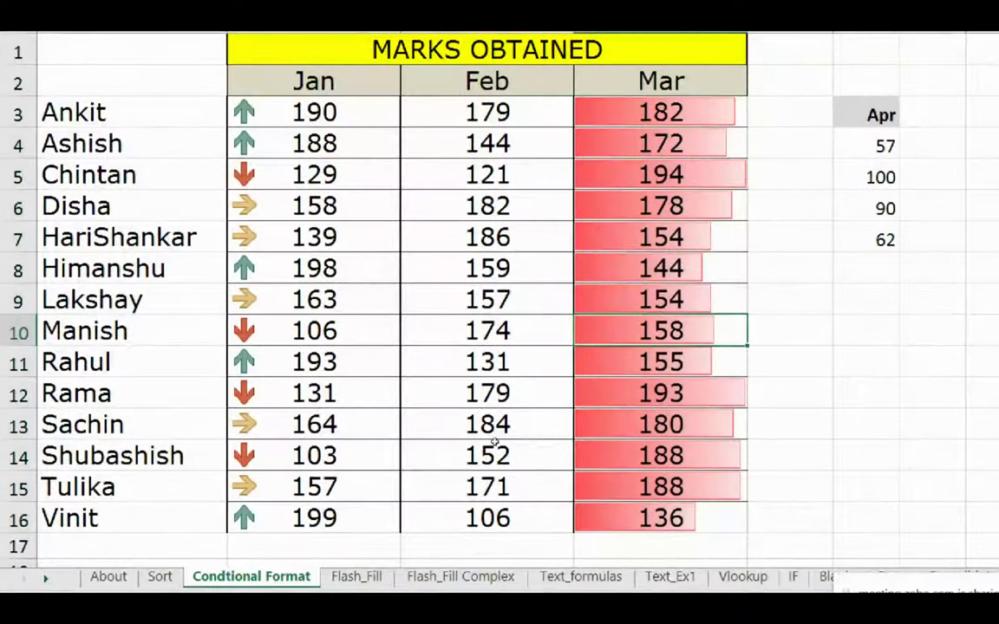
Enter 500 for Manish and Ankit and 480 for Ashish in the Mar column.
{"action": "type", "text": "5000"}
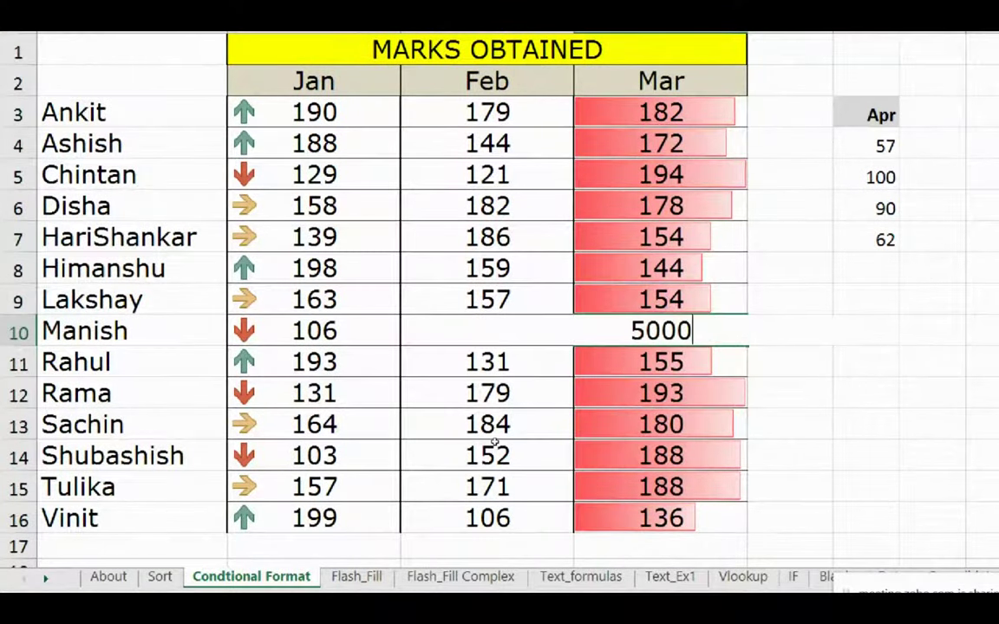
{"action": "key", "text": "BackSpace"}
{"action": "key", "text": "Return"}
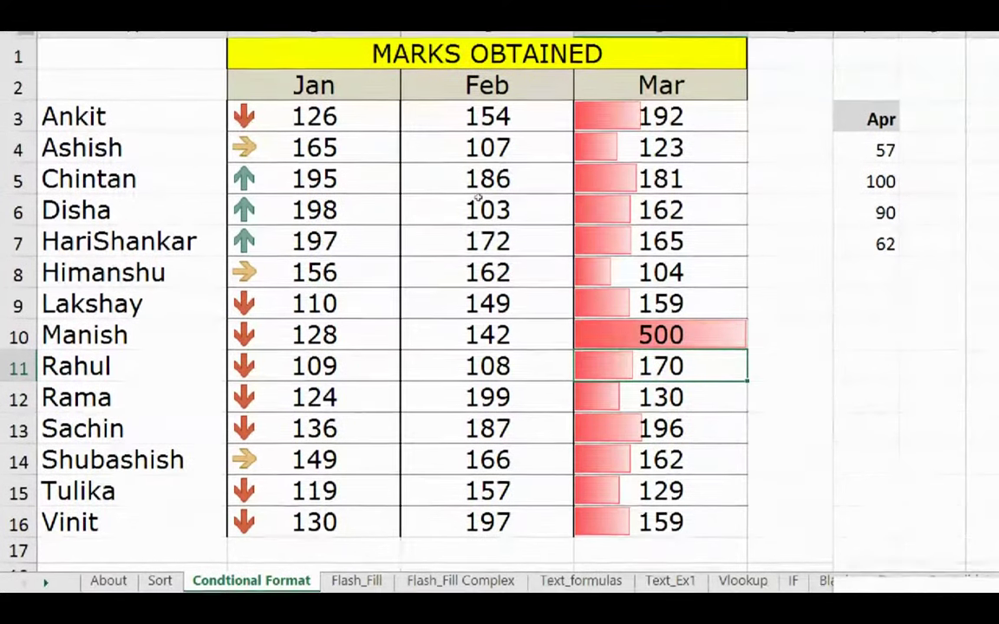
{"action": "key", "text": "Up"}
{"action": "key", "text": "Up"}
{"action": "key", "text": "Up"}
{"action": "key", "text": "Up"}
{"action": "key", "text": "Up"}
{"action": "key", "text": "Up"}
{"action": "key", "text": "Up"}
{"action": "key", "text": "Up"}
{"action": "type", "text": "500"}
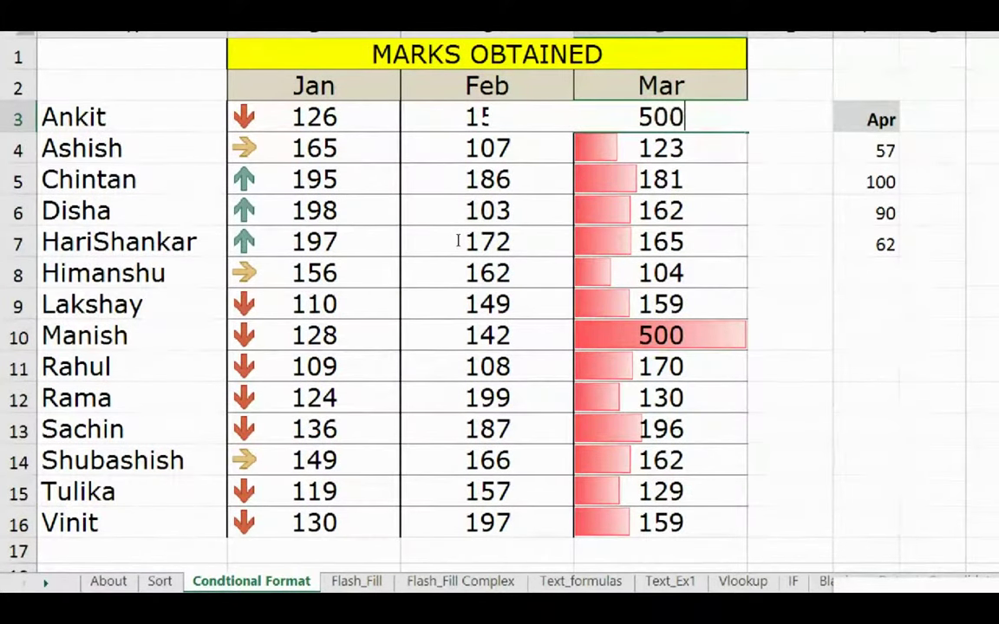
{"action": "key", "text": "Return"}
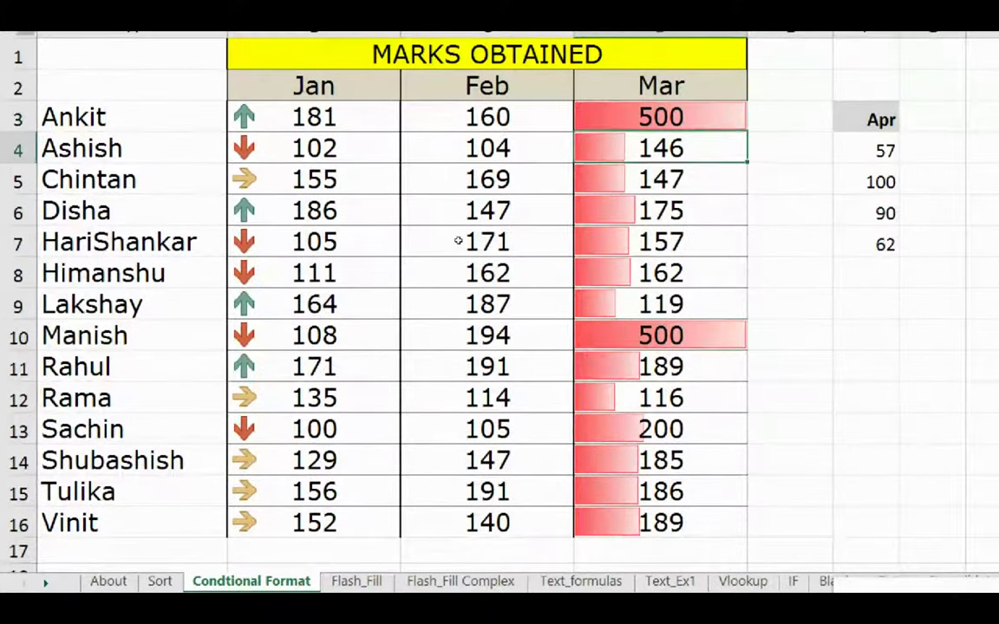
{"action": "type", "text": "480"}
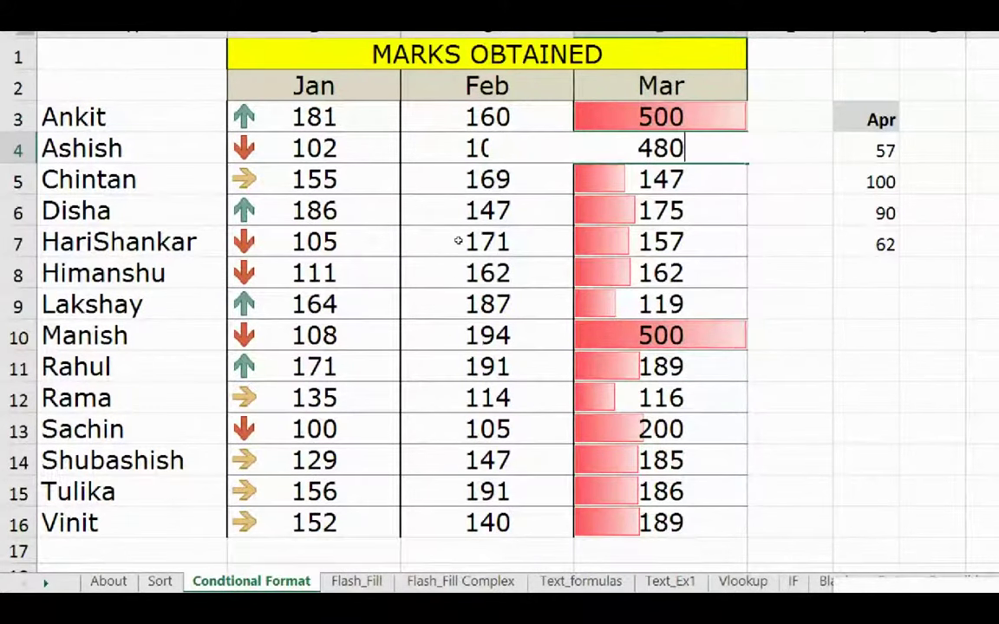
{"action": "key", "text": "Return"}
Fill the 500, 480 series down the Mar column to 240 and review the data bars.
{"action": "key", "text": "Up"}
{"action": "key", "text": "Up"}
{"action": "key", "text": "shift+Down"}
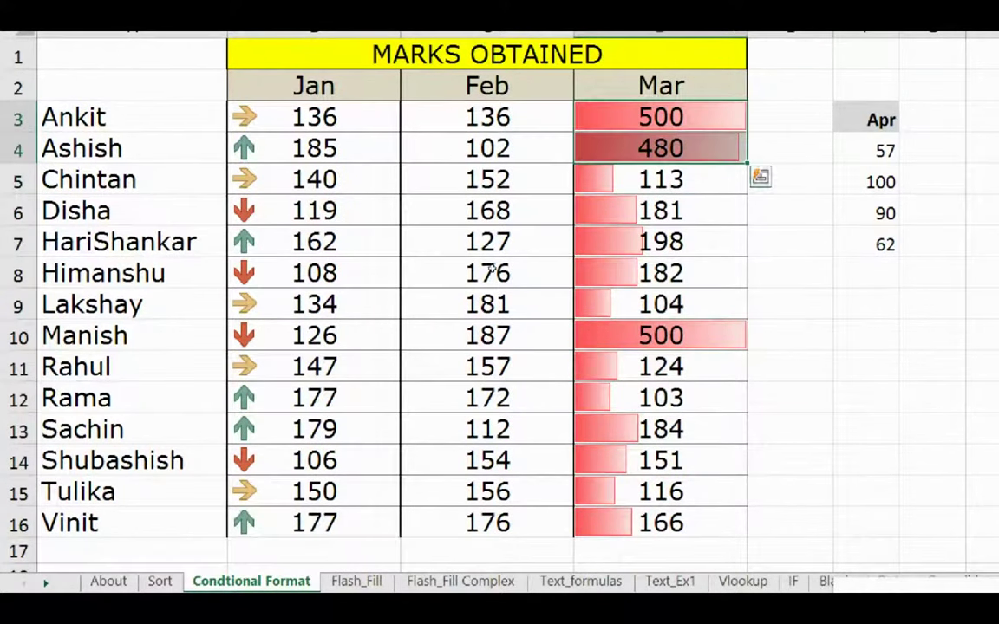
{"action": "double_click", "coordinate": [748, 162]}
{"action": "left_click", "coordinate": [660, 336]}
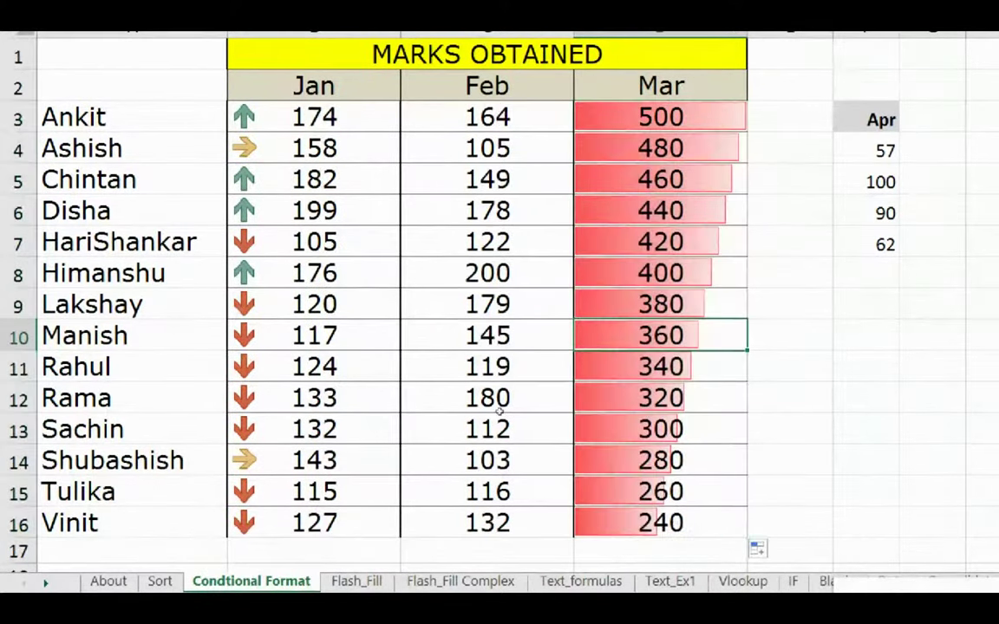
{"action": "left_click", "coordinate": [789, 397]}
{"action": "left_click", "coordinate": [468, 230]}
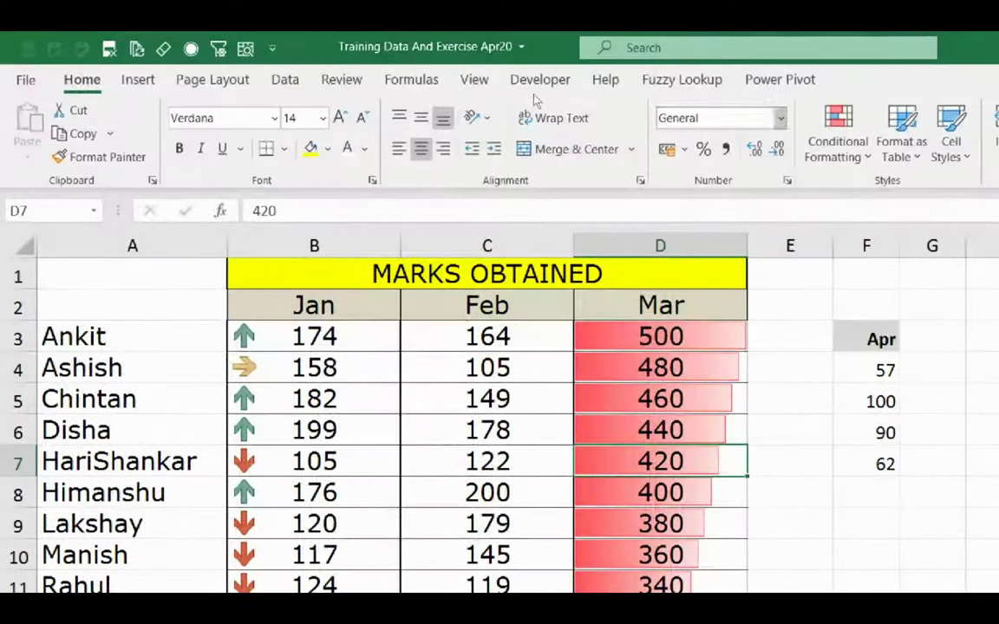
{"action": "left_click", "coordinate": [838, 141]}
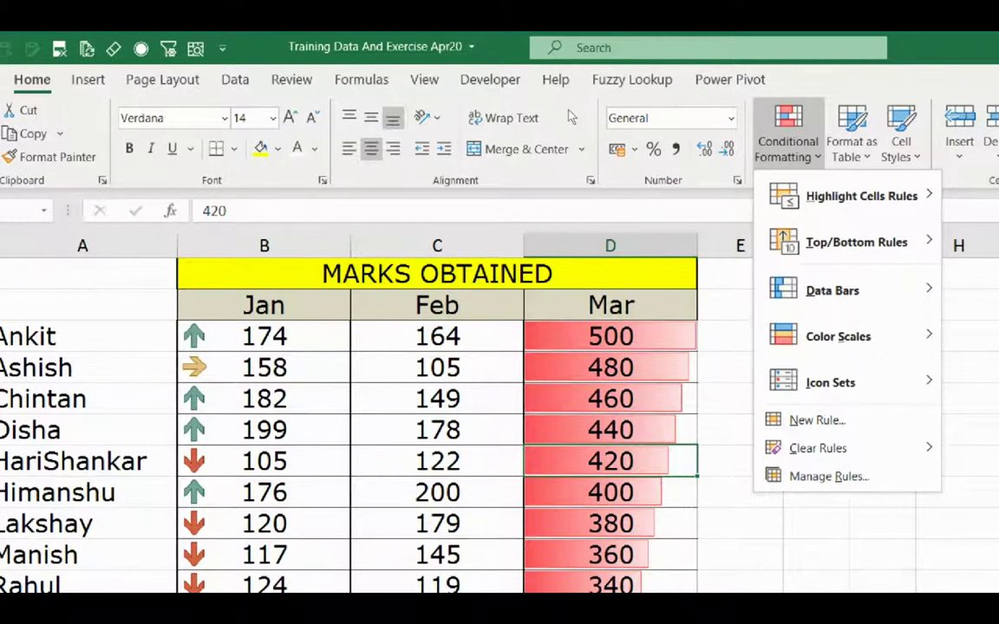
{"action": "key", "text": "Escape"}
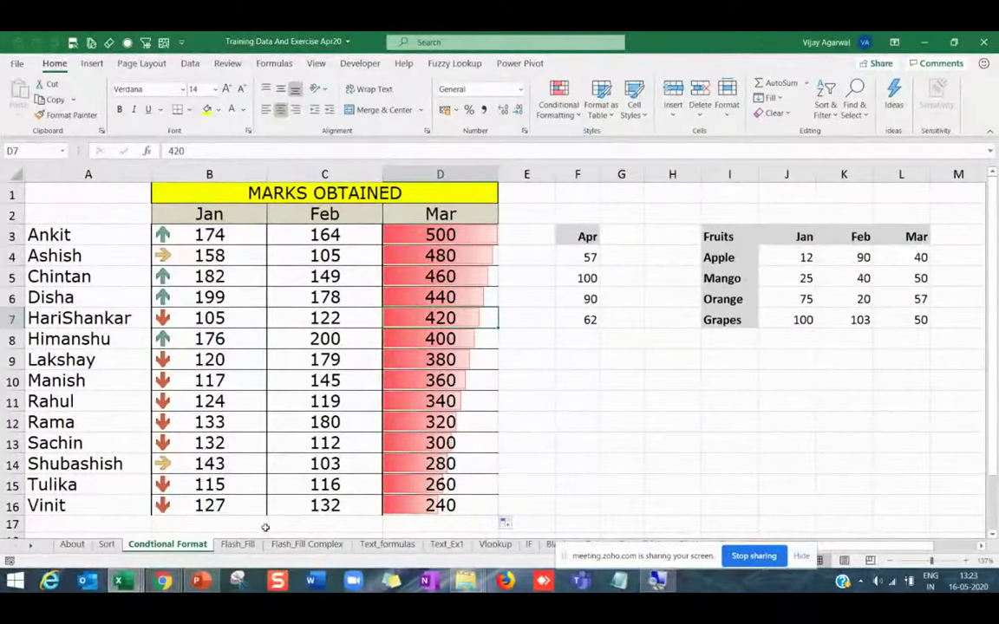
{"action": "mouse_move", "coordinate": [191, 583]}
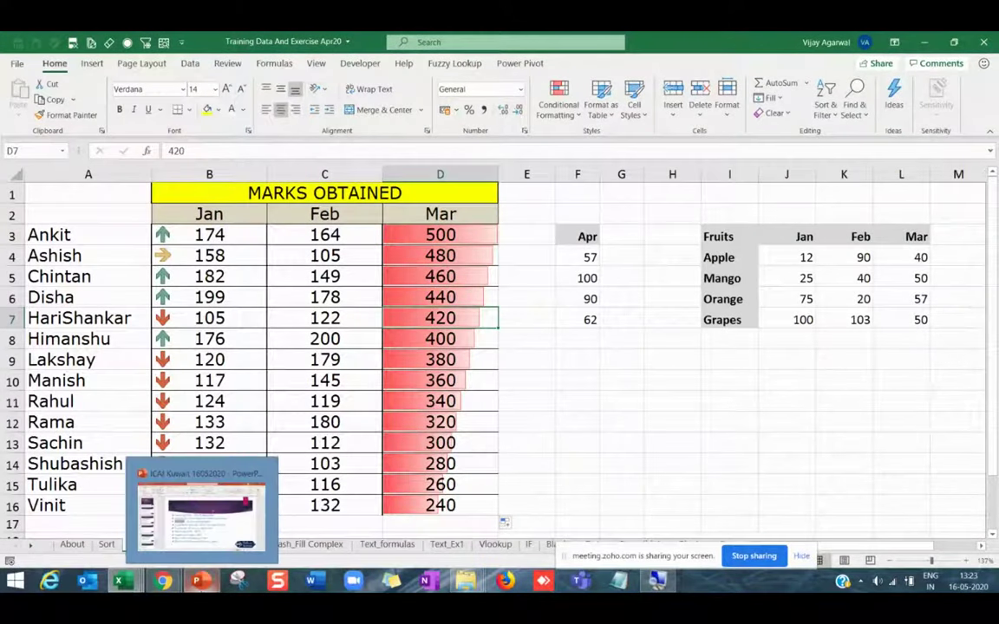
{"action": "left_click", "coordinate": [191, 583]}
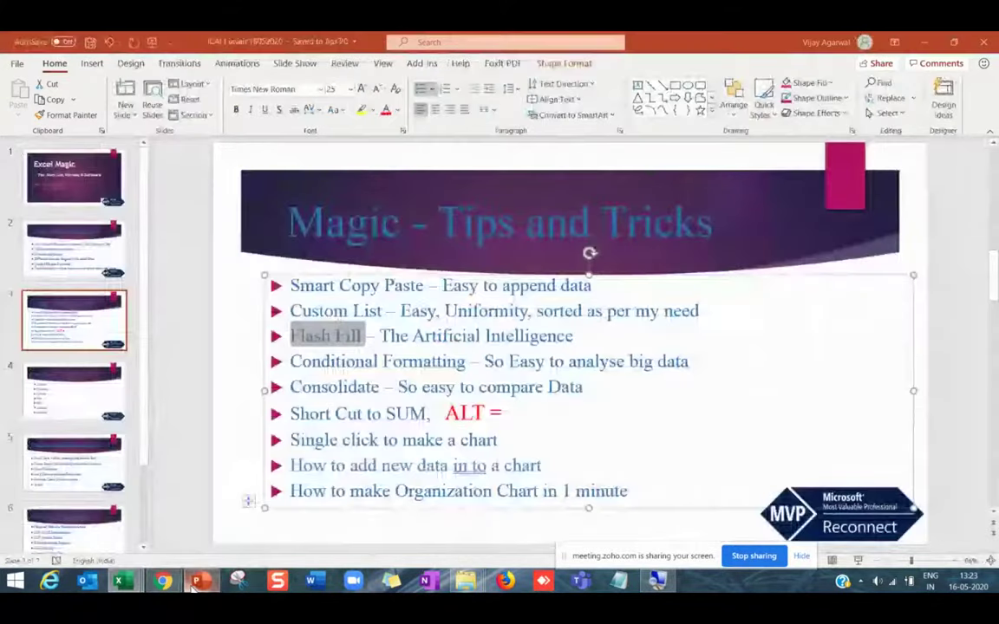
{"action": "left_click", "coordinate": [348, 382]}
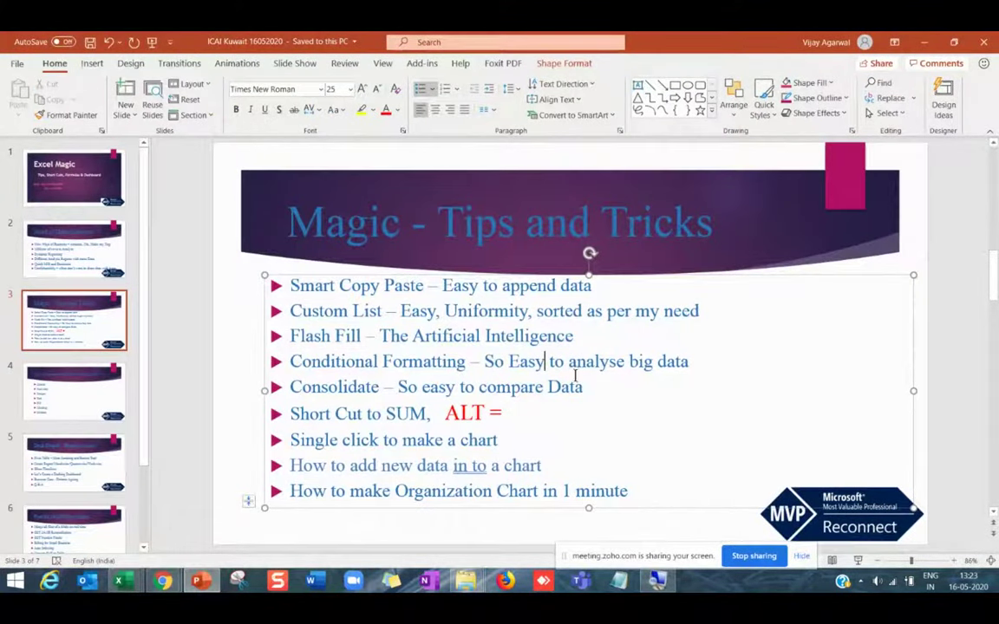
{"action": "left_click_drag", "start_coordinate": [689, 362], "coordinate": [586, 392]}
{"action": "left_click", "coordinate": [314, 368]}
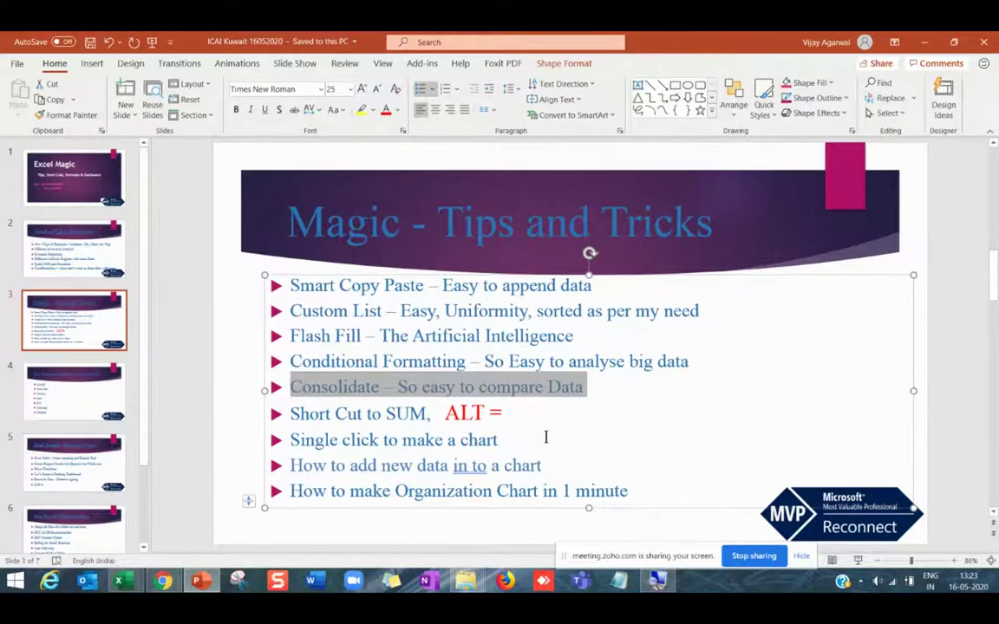
{"action": "key", "text": "alt+Tab"}
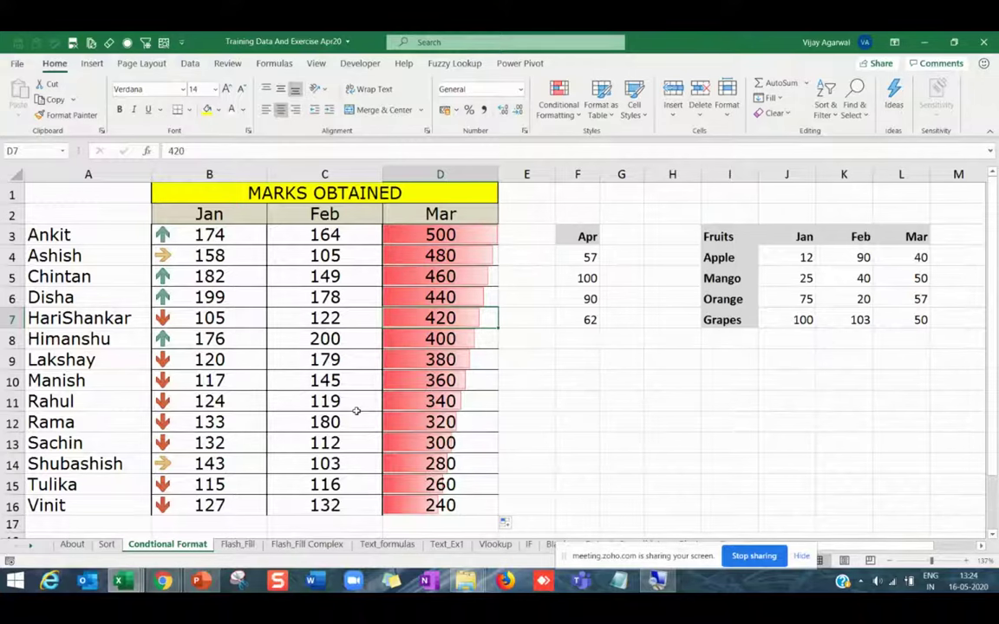
Check a few marks formulas, then open the Consolidate sheet.
{"action": "left_click", "coordinate": [323, 377]}
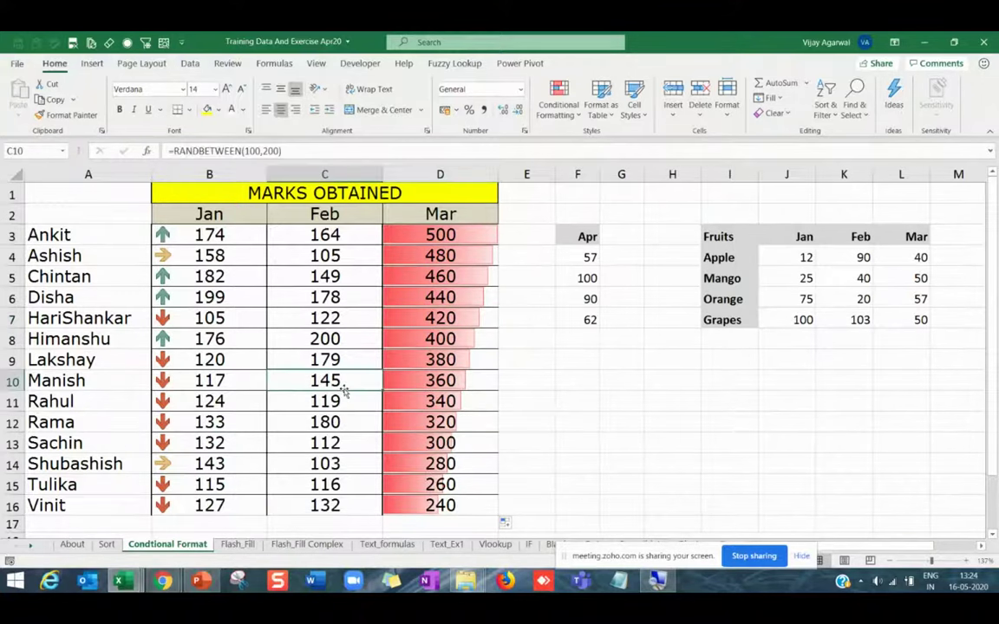
{"action": "left_click", "coordinate": [428, 428]}
{"action": "left_click", "coordinate": [432, 464]}
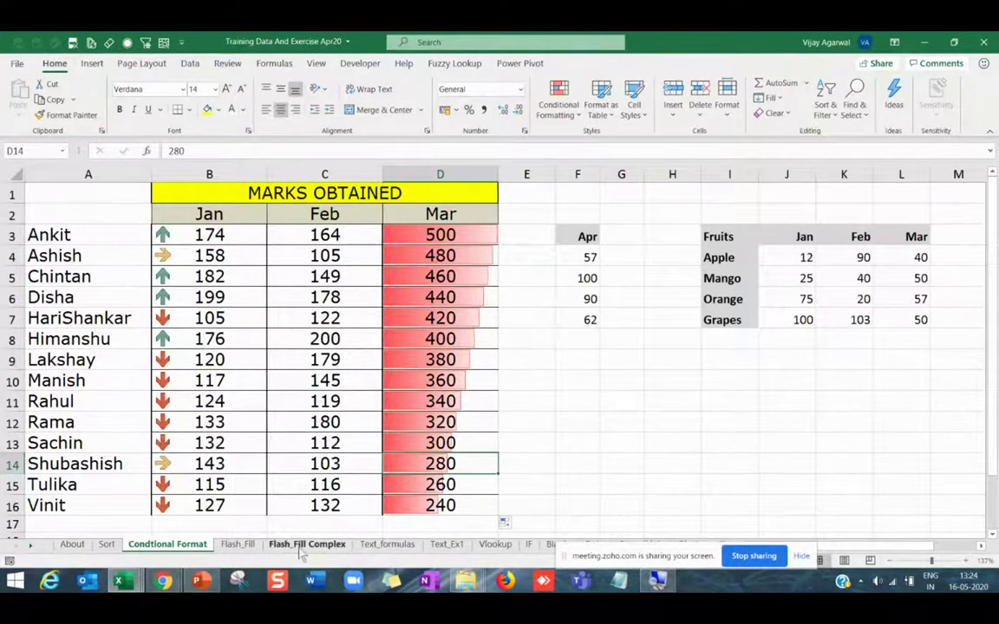
{"action": "left_click", "coordinate": [31, 547]}
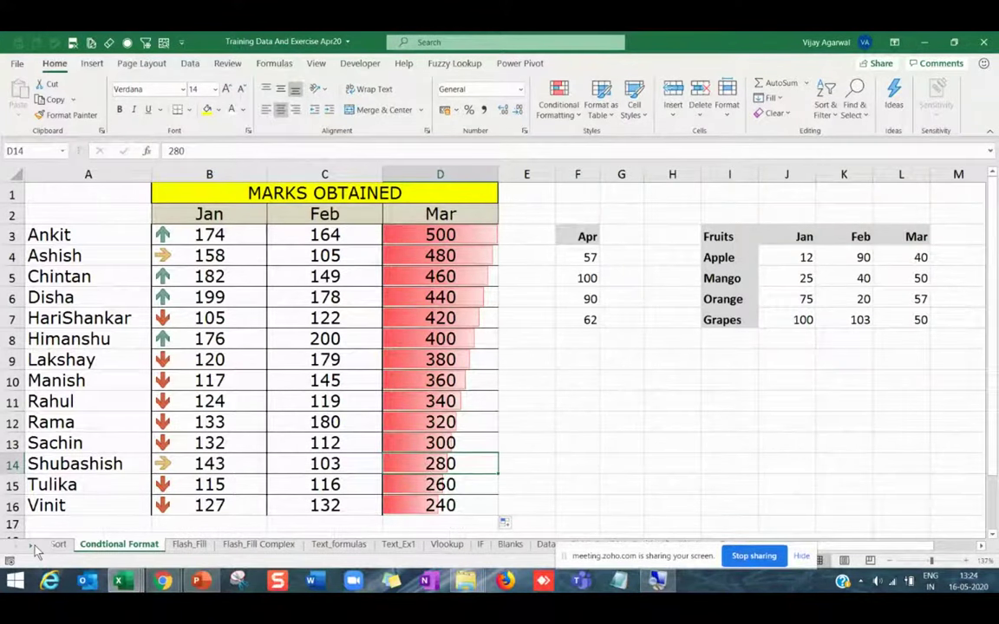
{"action": "left_click", "coordinate": [32, 547]}
{"action": "left_click", "coordinate": [31, 546]}
{"action": "left_click", "coordinate": [500, 549]}
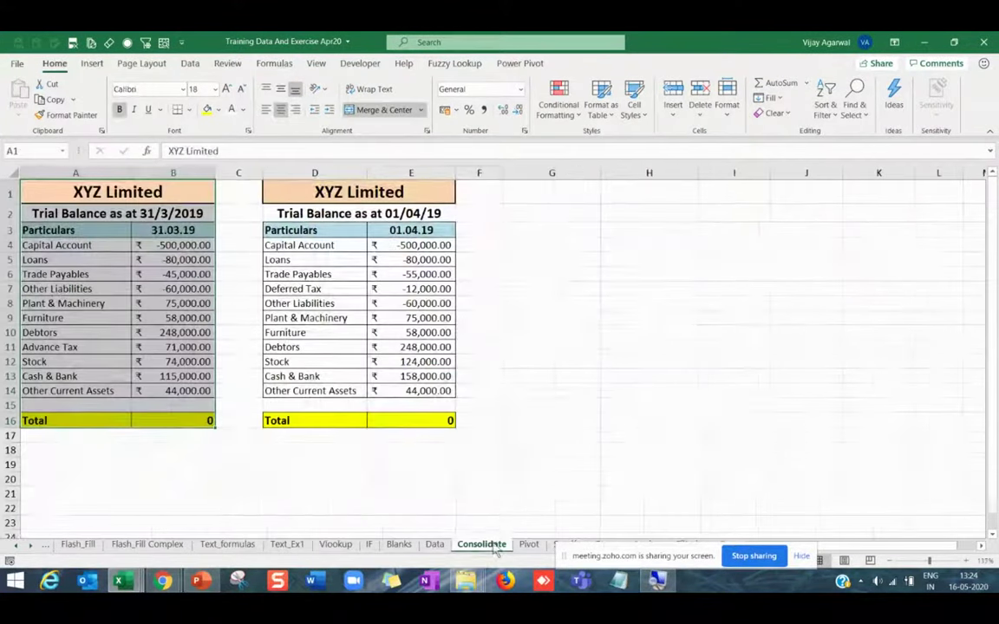
{"action": "left_click", "coordinate": [203, 464]}
Review the 31/3/2019 trial balance's account names and balances, including headers.
{"action": "scroll", "coordinate": [702, 457], "scroll_direction": "up", "scroll_amount": 3}
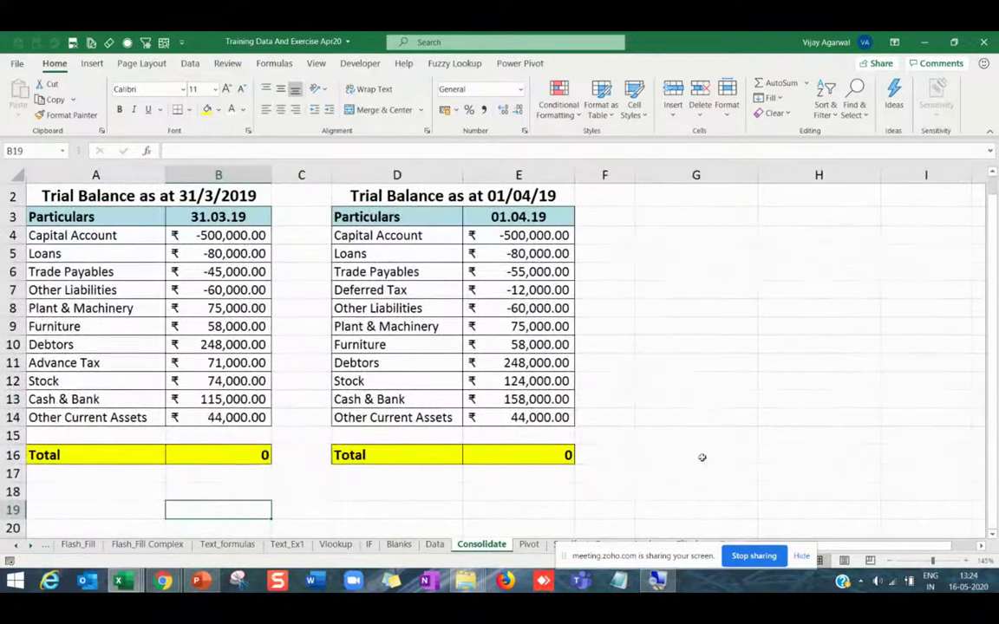
{"action": "scroll", "coordinate": [319, 399], "scroll_direction": "up", "scroll_amount": 1}
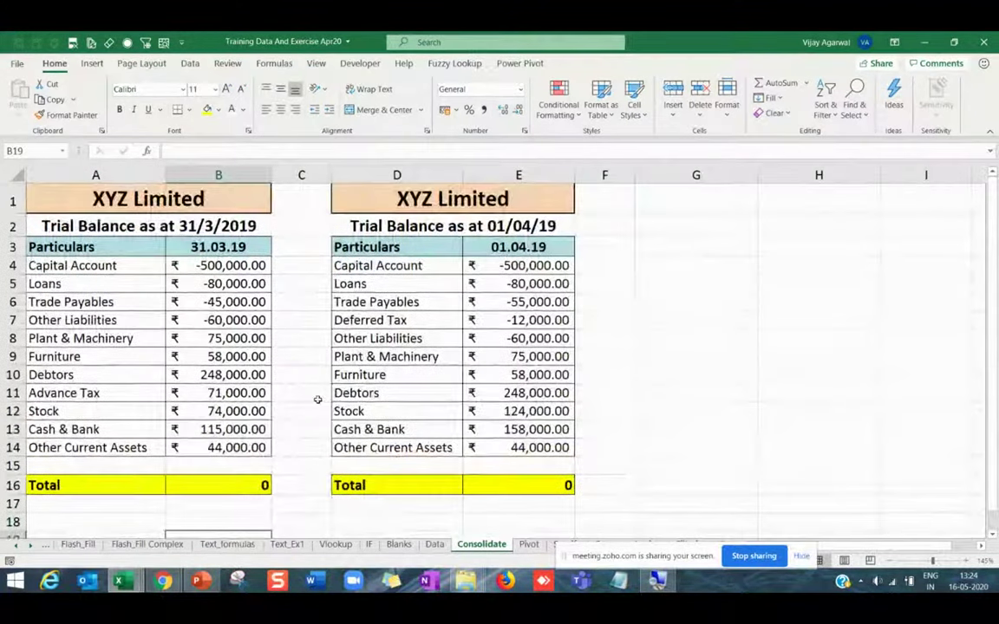
{"action": "left_click", "coordinate": [105, 302]}
{"action": "key", "text": "Up"}
{"action": "key", "text": "Up"}
{"action": "key", "text": "Up"}
{"action": "key", "text": "Up"}
{"action": "key", "text": "Up"}
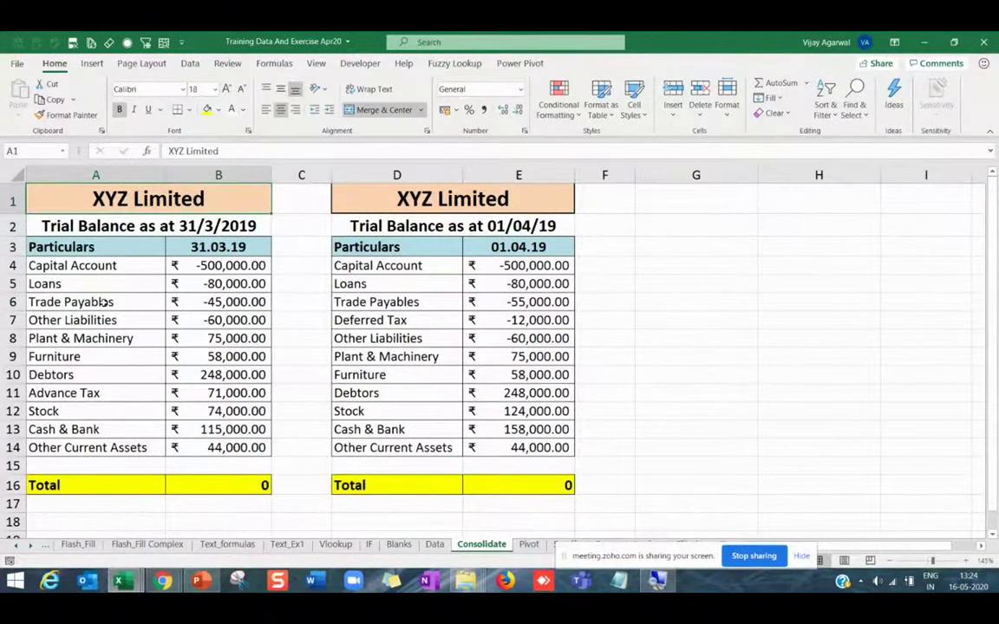
{"action": "key", "text": "Down"}
{"action": "key", "text": "Down"}
{"action": "key", "text": "Up"}
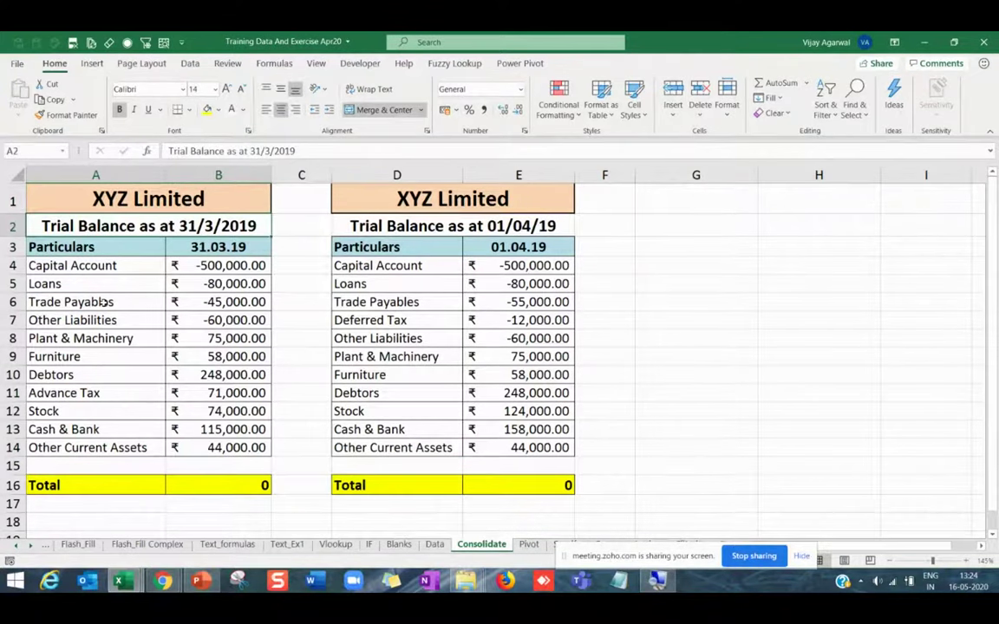
{"action": "key", "text": "Down"}
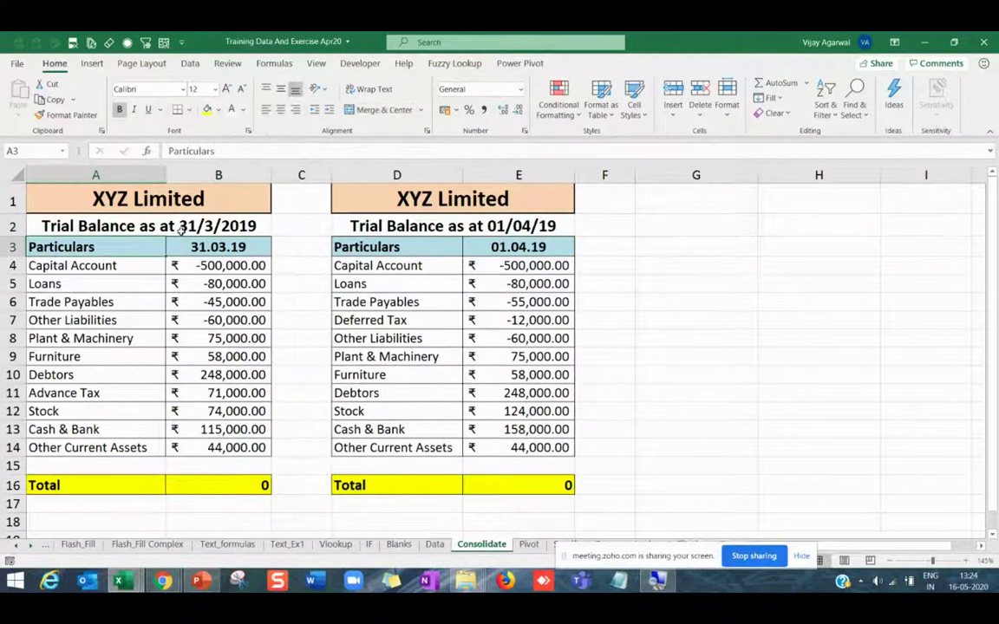
{"action": "key", "text": "Up"}
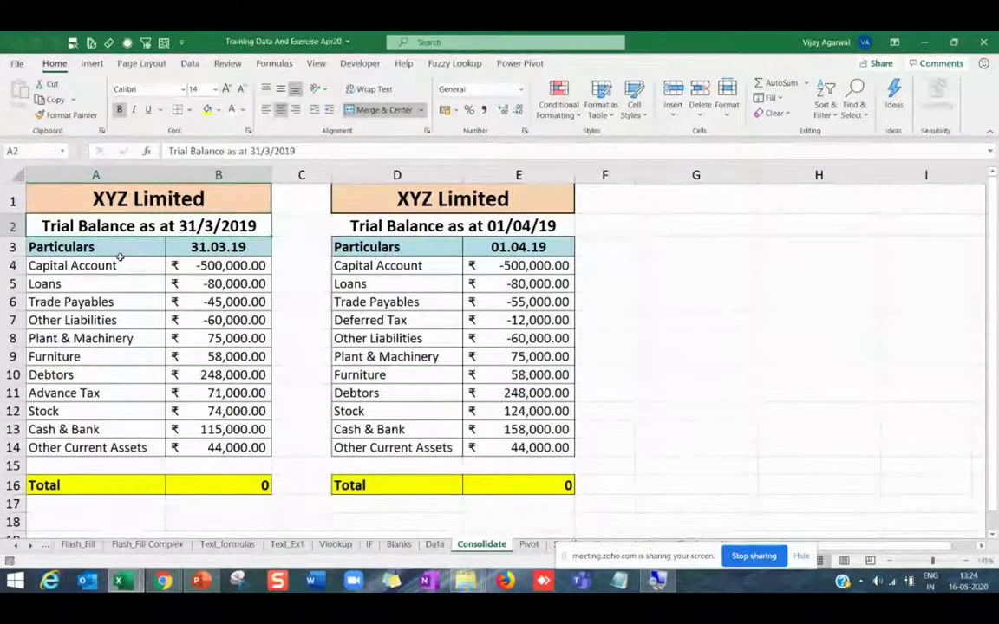
{"action": "left_click_drag", "start_coordinate": [120, 260], "coordinate": [205, 442]}
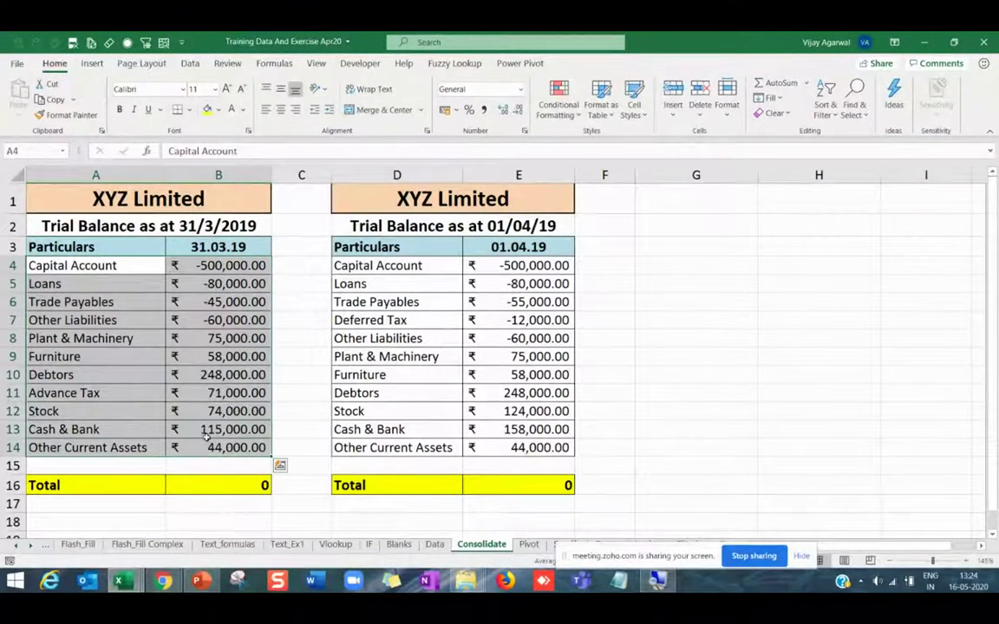
{"action": "key", "text": "Up"}
{"action": "key", "text": "Up"}
{"action": "left_click_drag", "start_coordinate": [125, 253], "coordinate": [230, 447]}
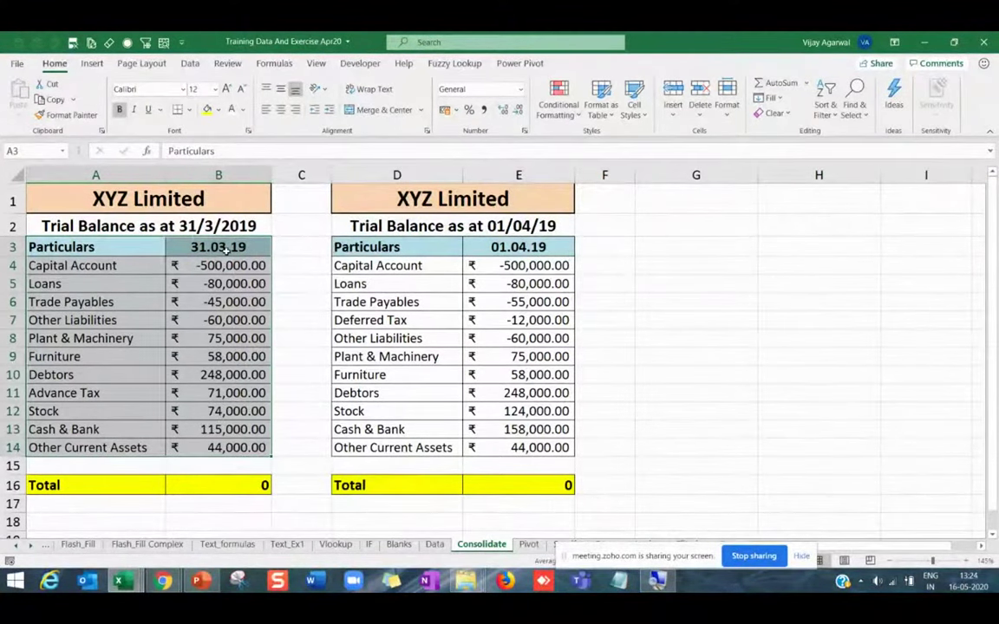
Select the 31.03.19 and 01.04.19 amount columns and check the E16 total formula.
{"action": "left_click_drag", "start_coordinate": [223, 249], "coordinate": [250, 445]}
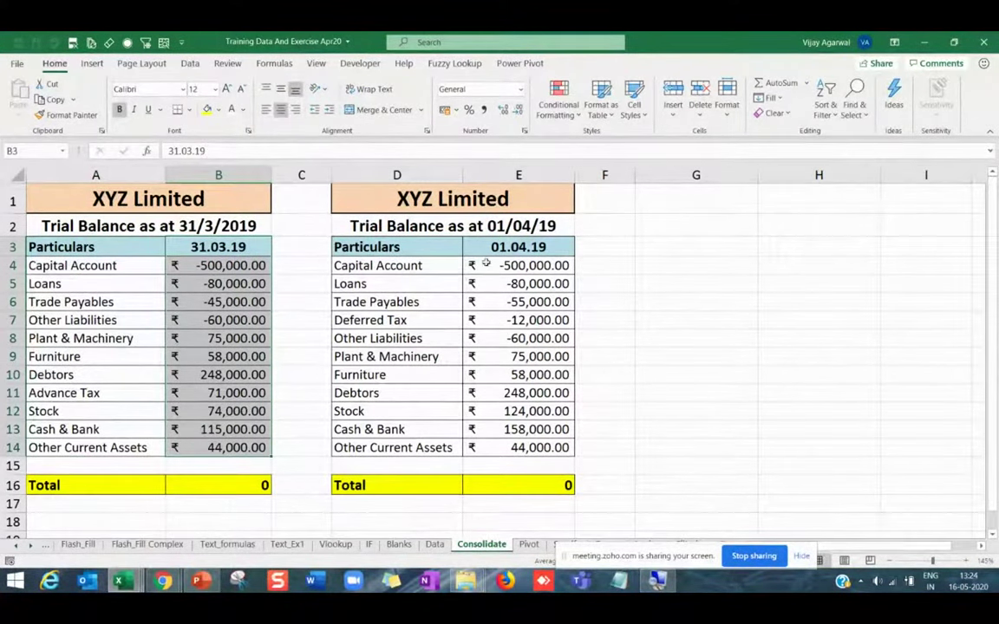
{"action": "left_click_drag", "start_coordinate": [514, 248], "coordinate": [518, 447]}
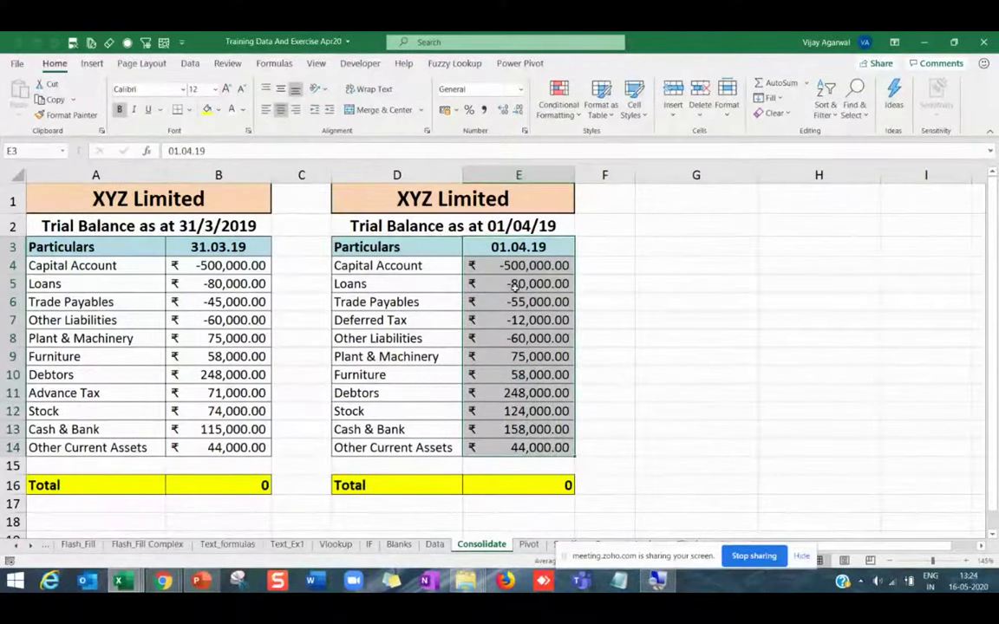
{"action": "left_click_drag", "start_coordinate": [503, 265], "coordinate": [520, 447]}
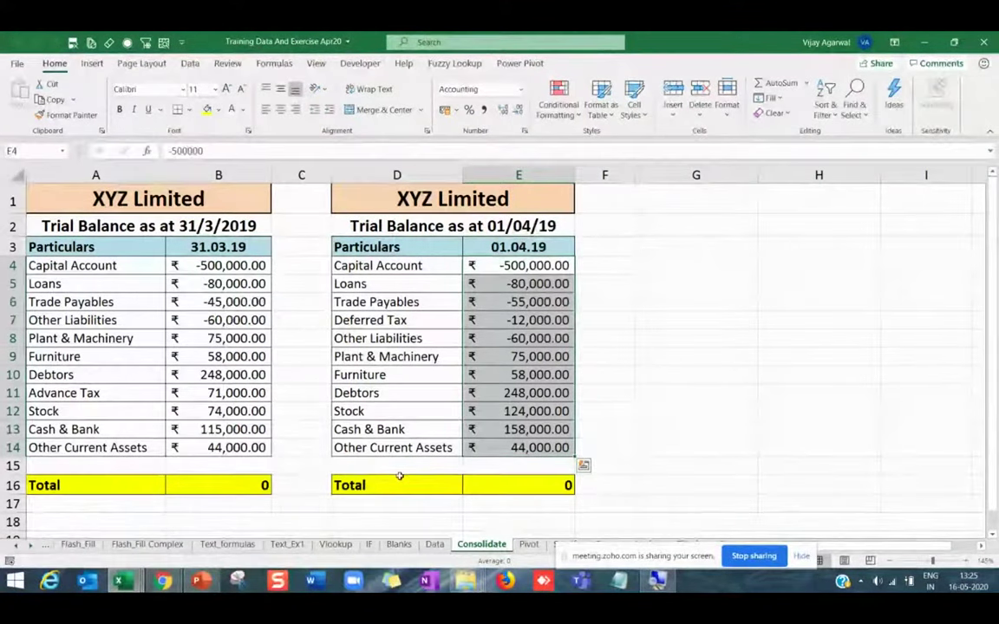
{"action": "left_click", "coordinate": [542, 485]}
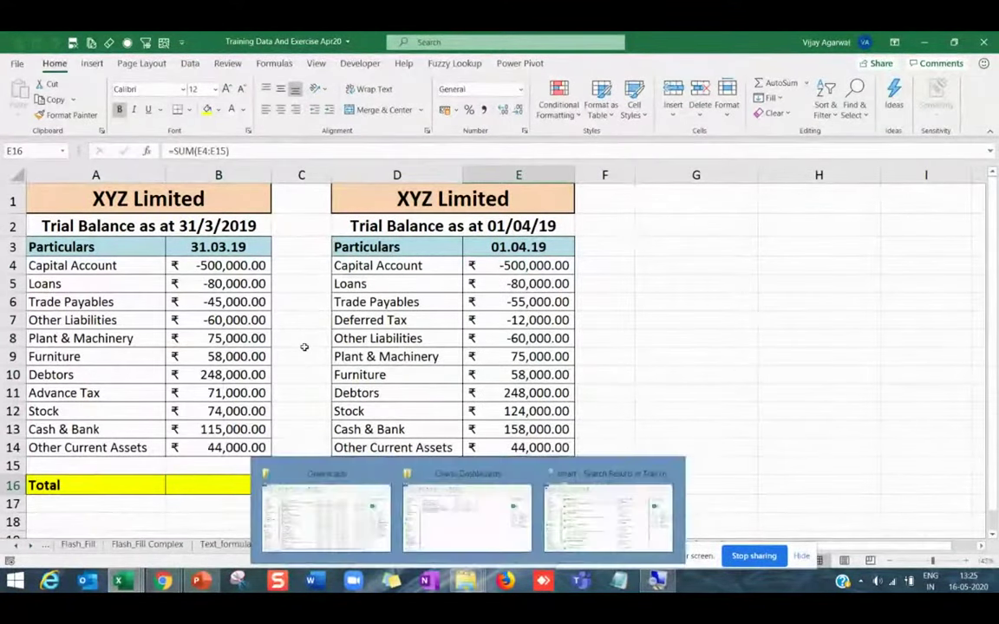
{"action": "left_click_drag", "start_coordinate": [259, 266], "coordinate": [251, 429]}
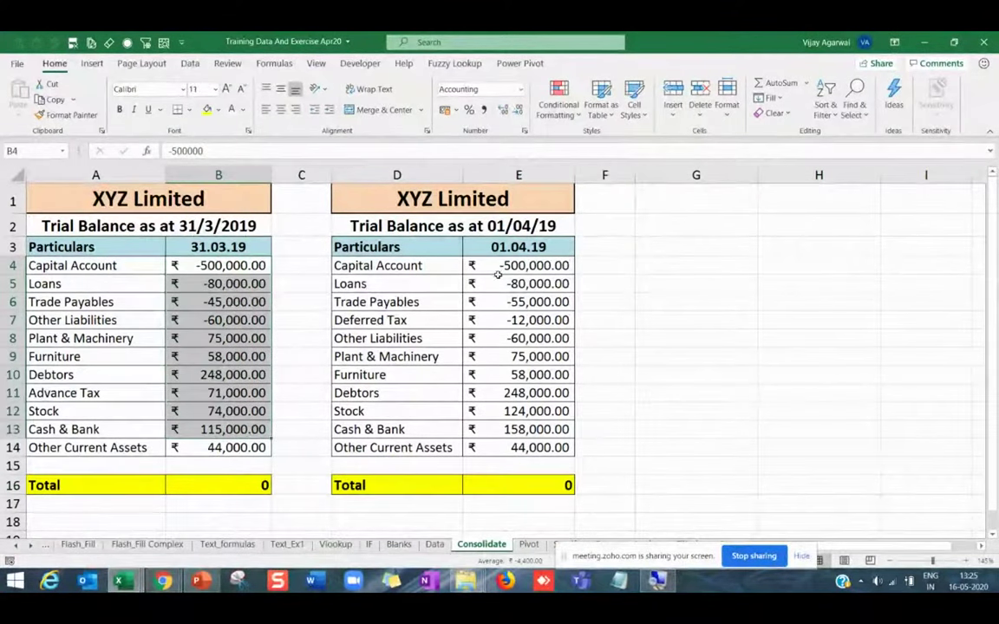
{"action": "left_click_drag", "start_coordinate": [503, 269], "coordinate": [521, 447]}
{"action": "left_click", "coordinate": [520, 485]}
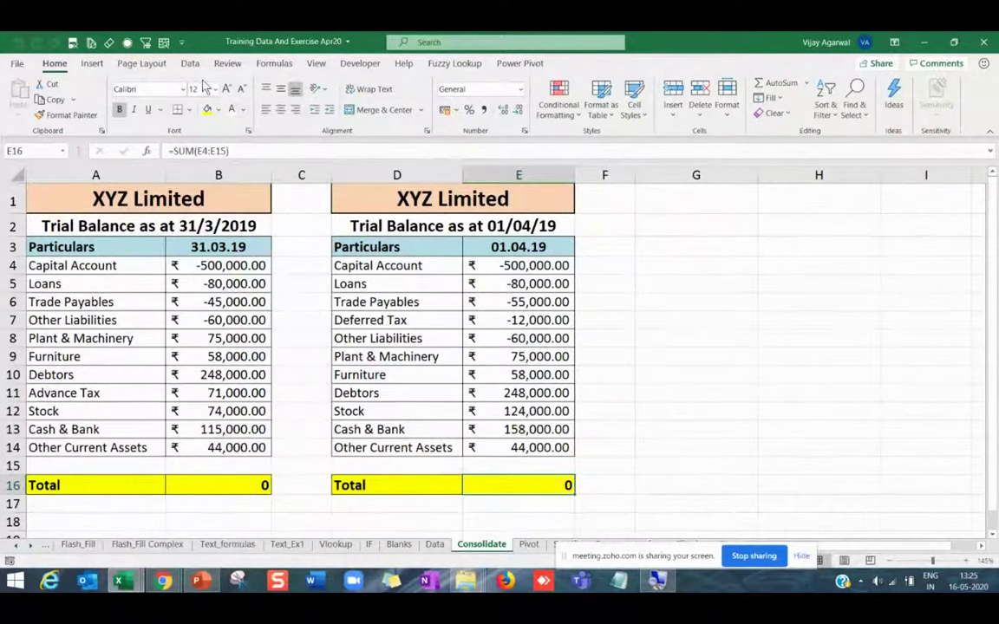
{"action": "left_click", "coordinate": [221, 265]}
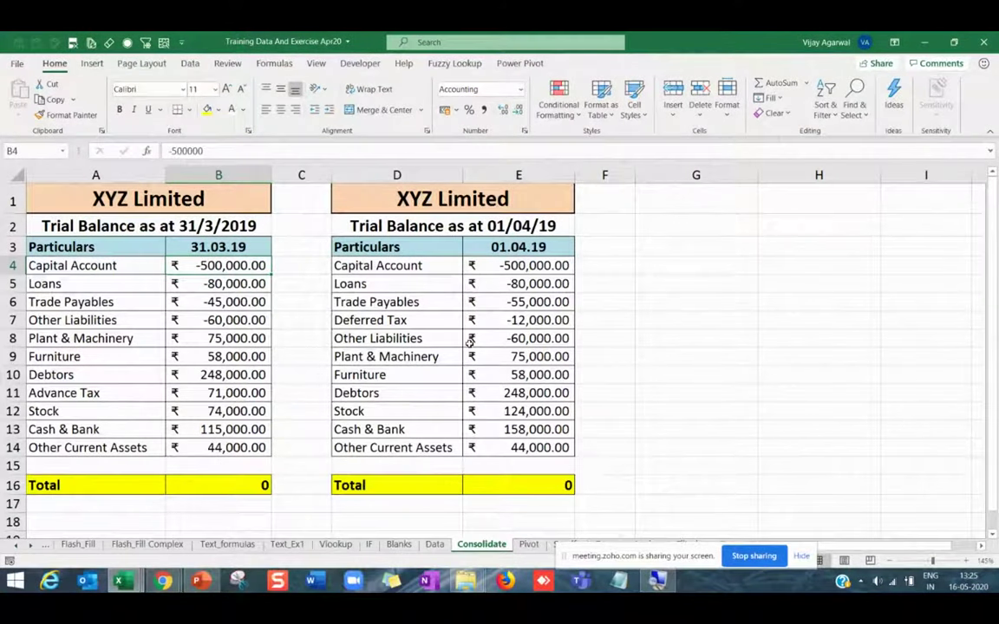
{"action": "left_click", "coordinate": [190, 63]}
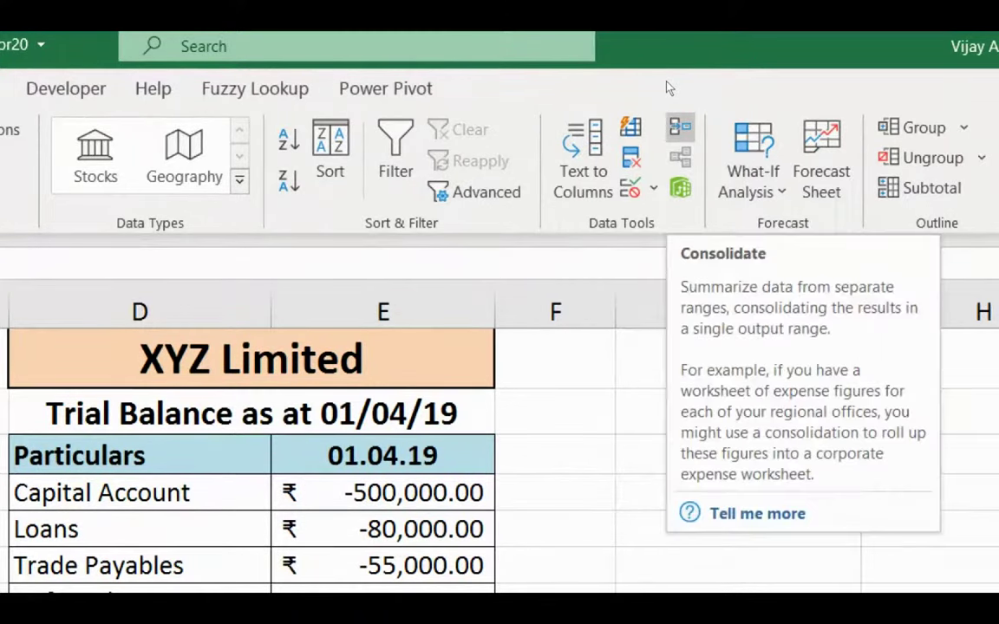
Delete the old A3:C14 and E3:G14 source ranges from the Consolidate references list.
{"action": "left_click", "coordinate": [681, 128]}
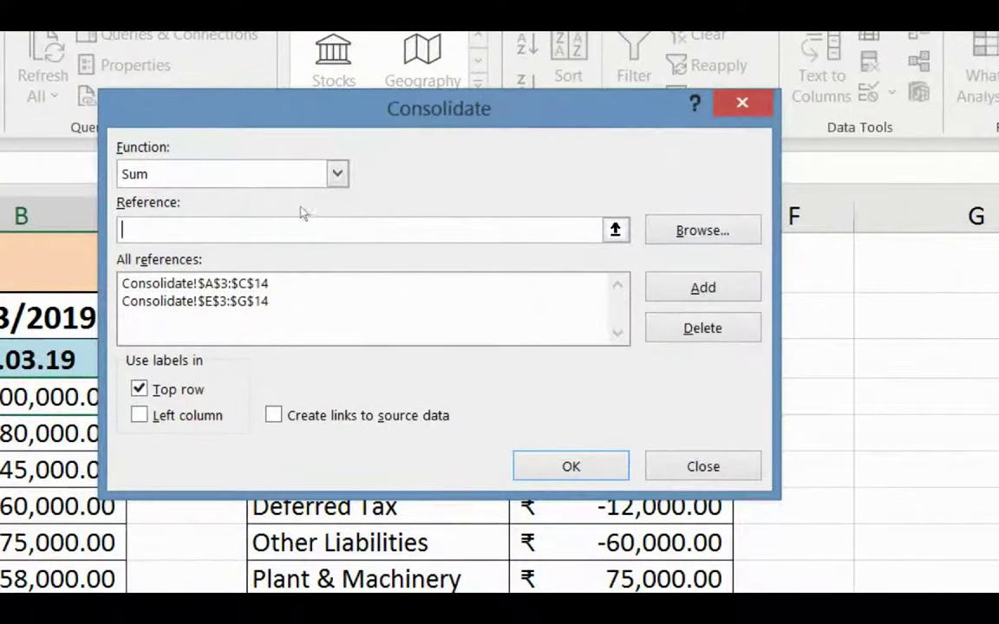
{"action": "left_click", "coordinate": [195, 283]}
{"action": "left_click", "coordinate": [702, 328]}
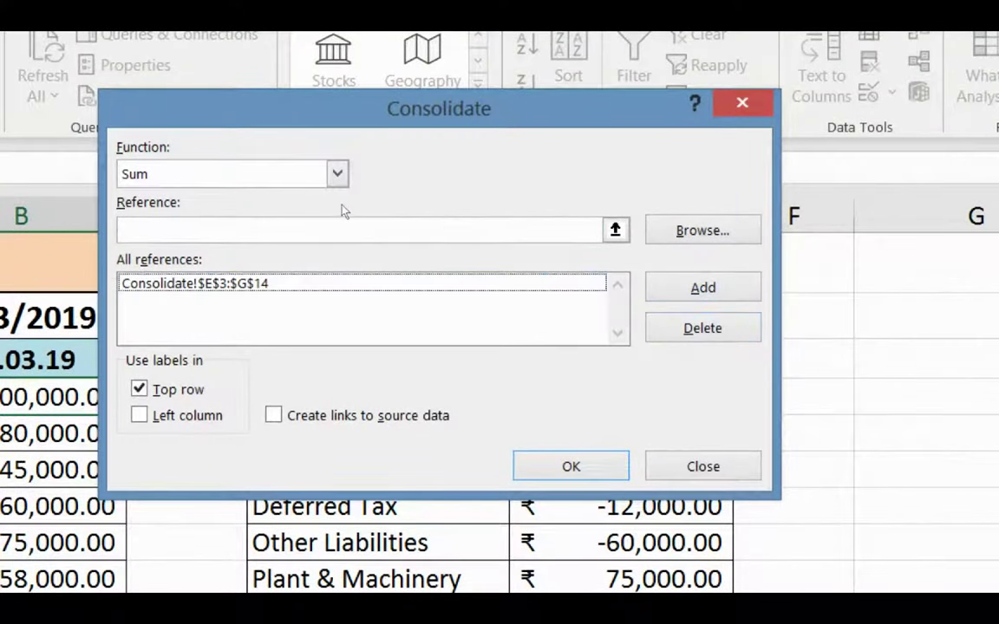
{"action": "left_click", "coordinate": [195, 284]}
{"action": "left_click", "coordinate": [702, 328]}
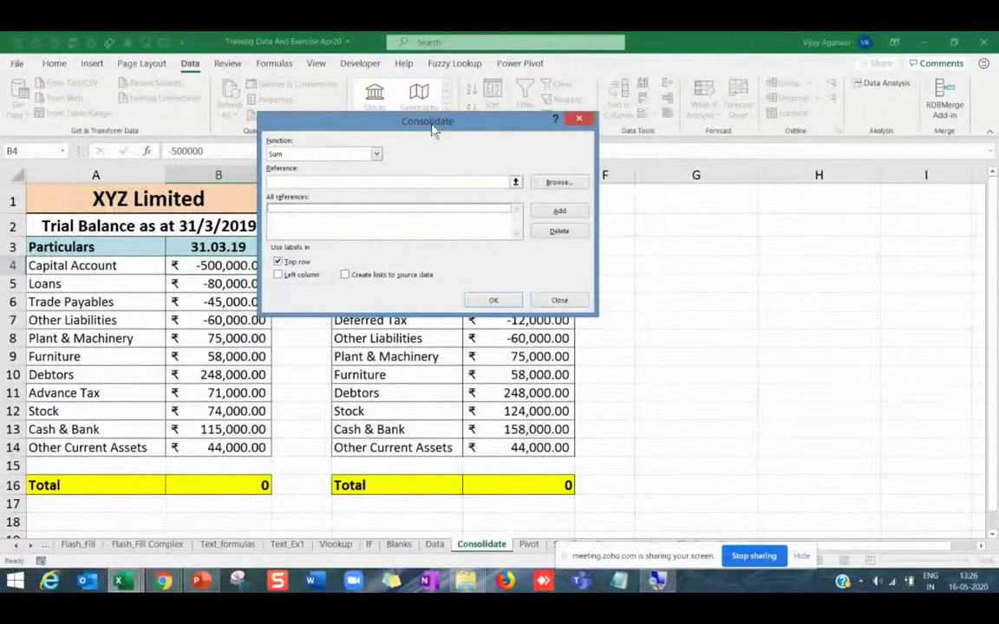
Close the Consolidate dialog without consolidating, then select empty cell G4.
{"action": "left_click_drag", "start_coordinate": [461, 122], "coordinate": [99, 514]}
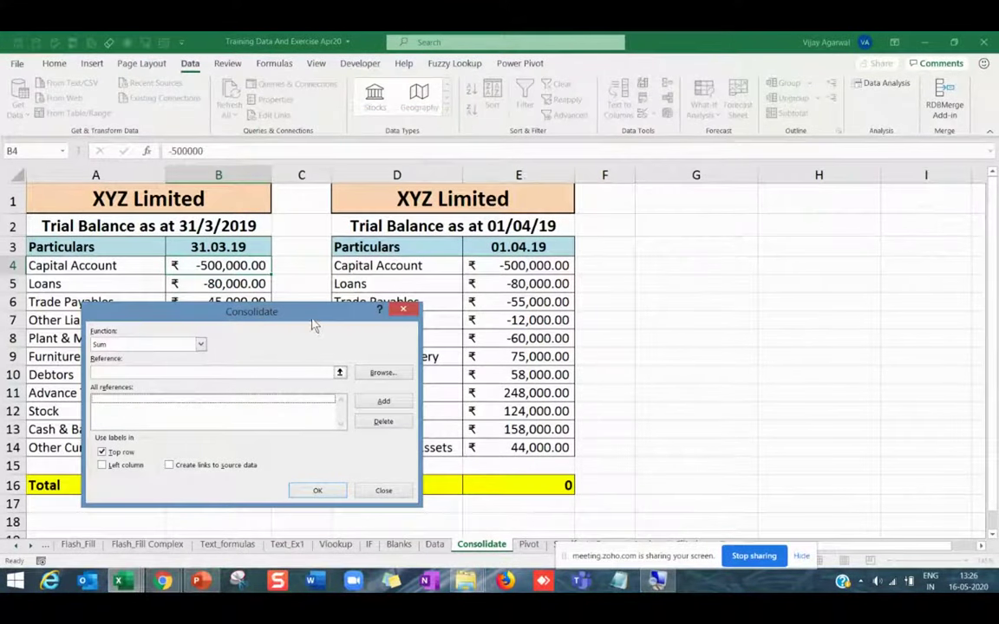
{"action": "left_click_drag", "start_coordinate": [314, 325], "coordinate": [392, 227]}
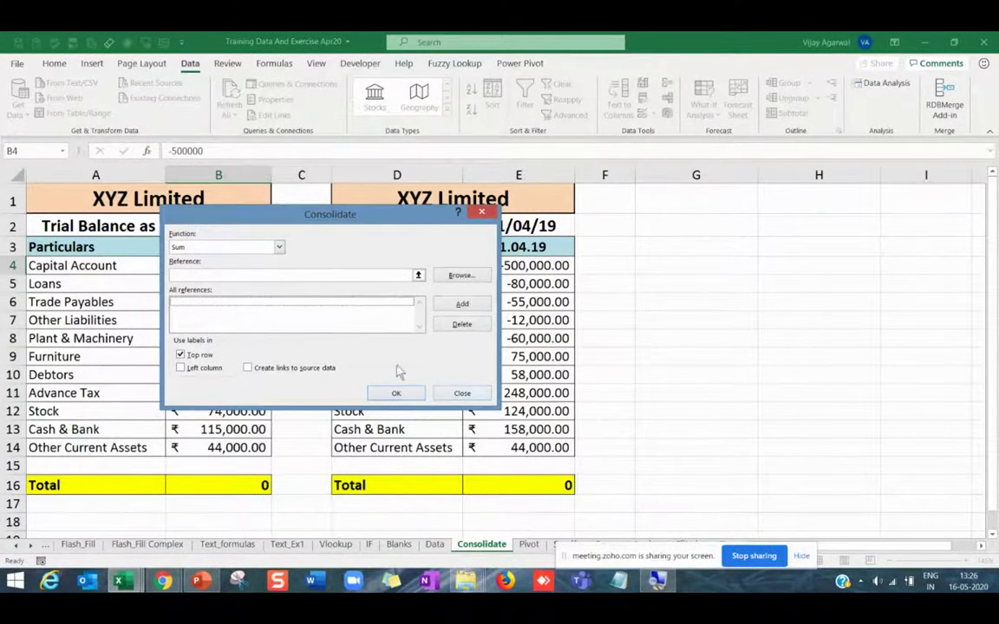
{"action": "key", "text": "Escape"}
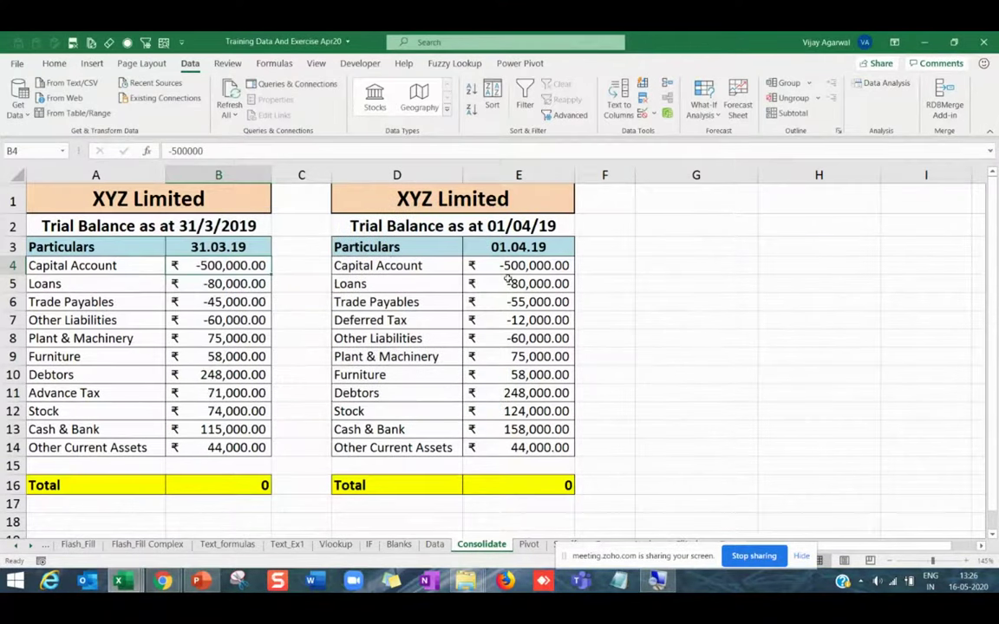
{"action": "left_click", "coordinate": [664, 260]}
{"action": "left_click", "coordinate": [671, 251]}
{"action": "left_click", "coordinate": [668, 257]}
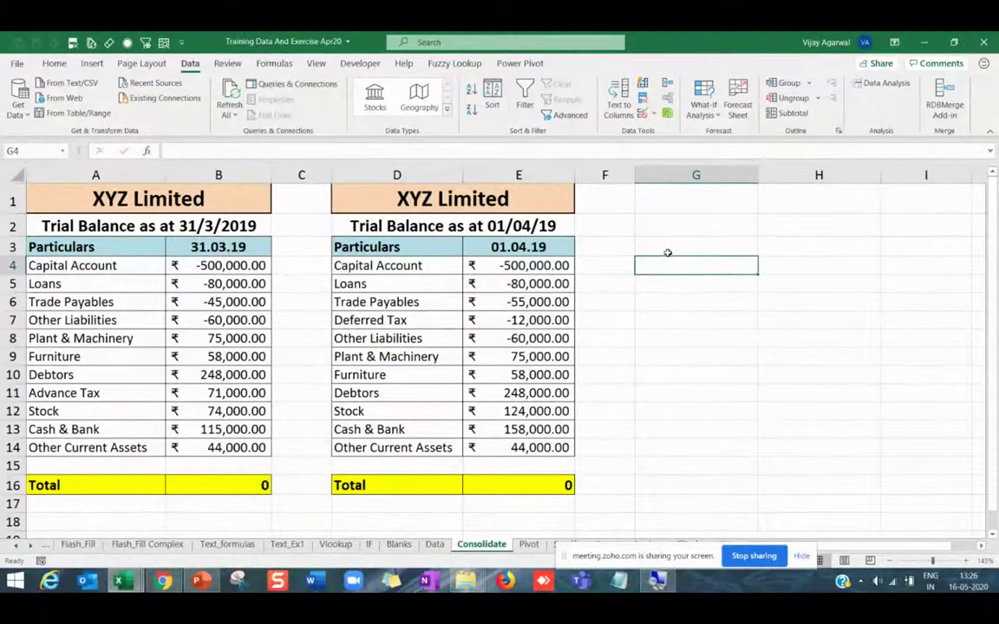
{"action": "left_click_drag", "start_coordinate": [113, 247], "coordinate": [115, 447]}
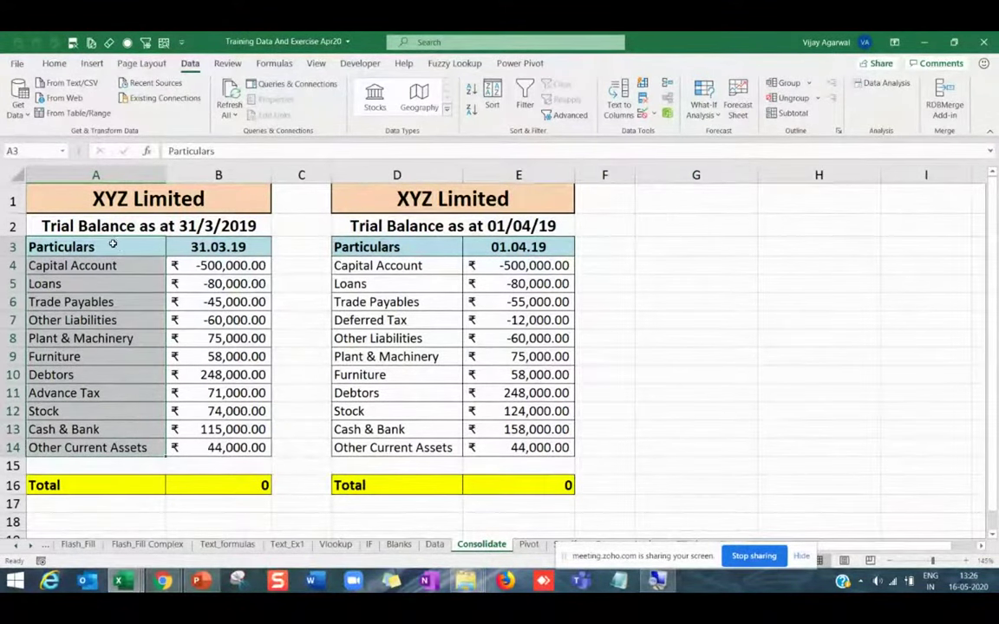
{"action": "left_click_drag", "start_coordinate": [113, 248], "coordinate": [117, 447]}
{"action": "key", "text": "ctrl+c"}
{"action": "left_click", "coordinate": [227, 247]}
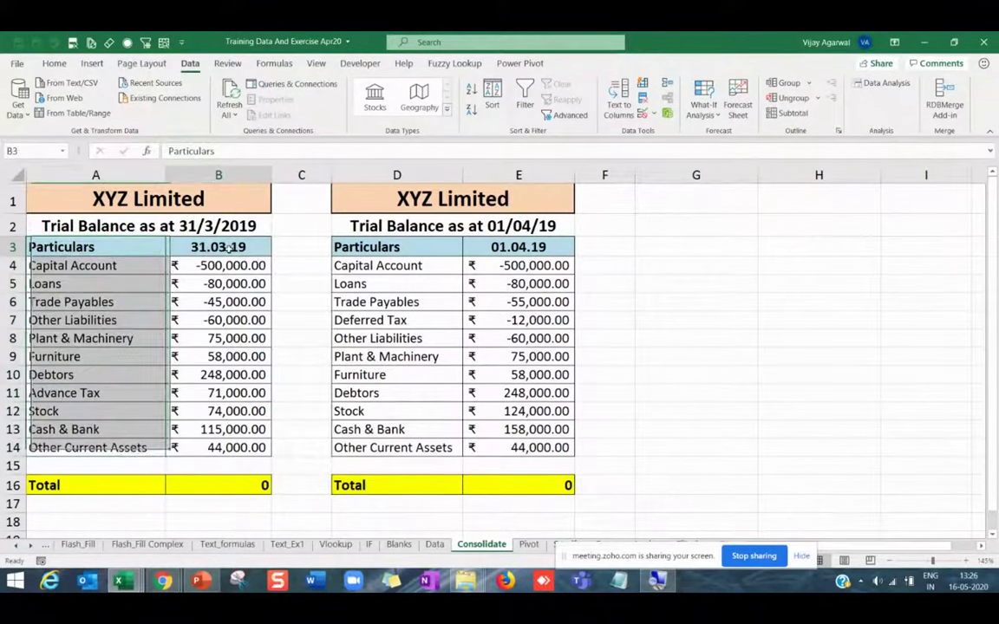
{"action": "key", "text": "Escape"}
{"action": "left_click", "coordinate": [520, 249]}
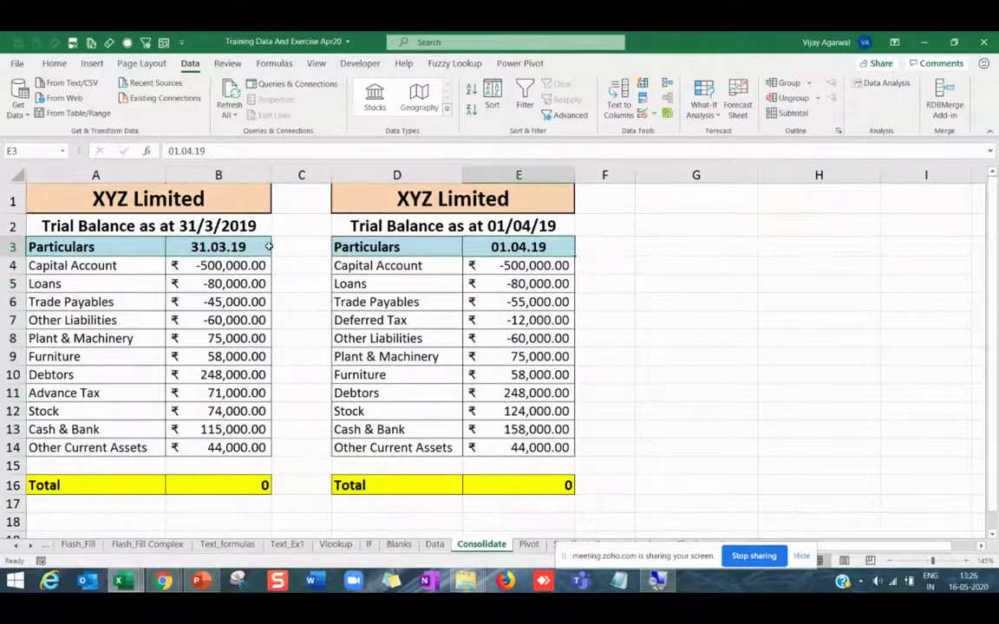
{"action": "left_click", "coordinate": [230, 246]}
{"action": "key", "text": "ctrl+c"}
{"action": "left_click", "coordinate": [533, 248]}
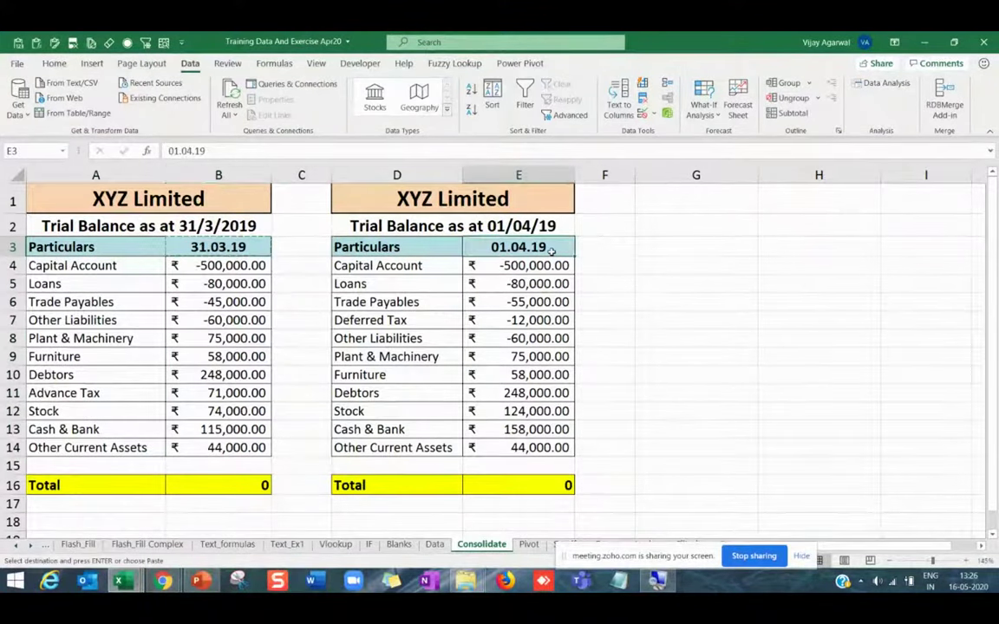
{"action": "key", "text": "ctrl+v"}
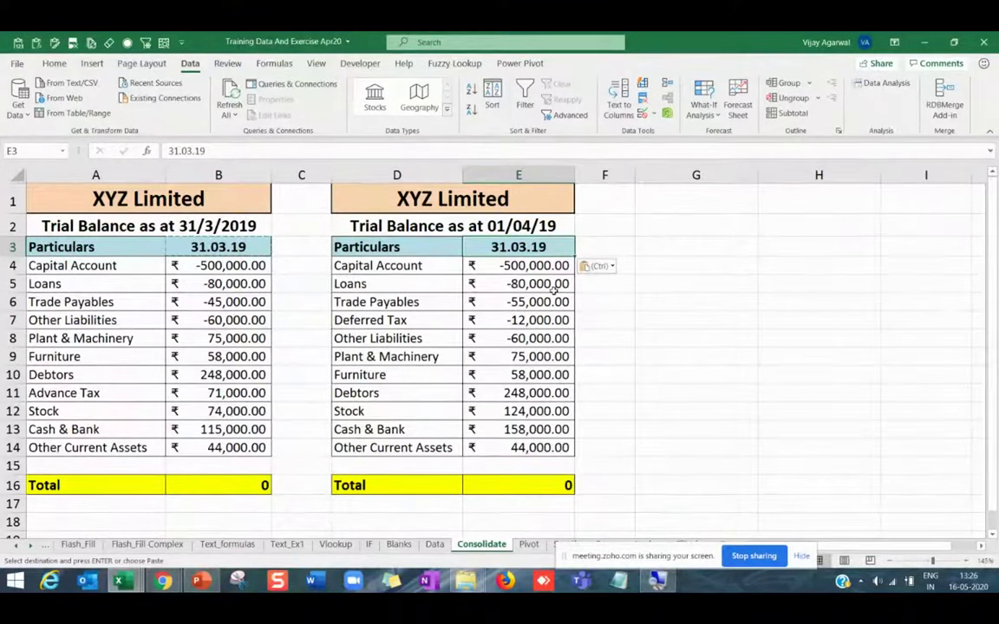
{"action": "key", "text": "ctrl+z"}
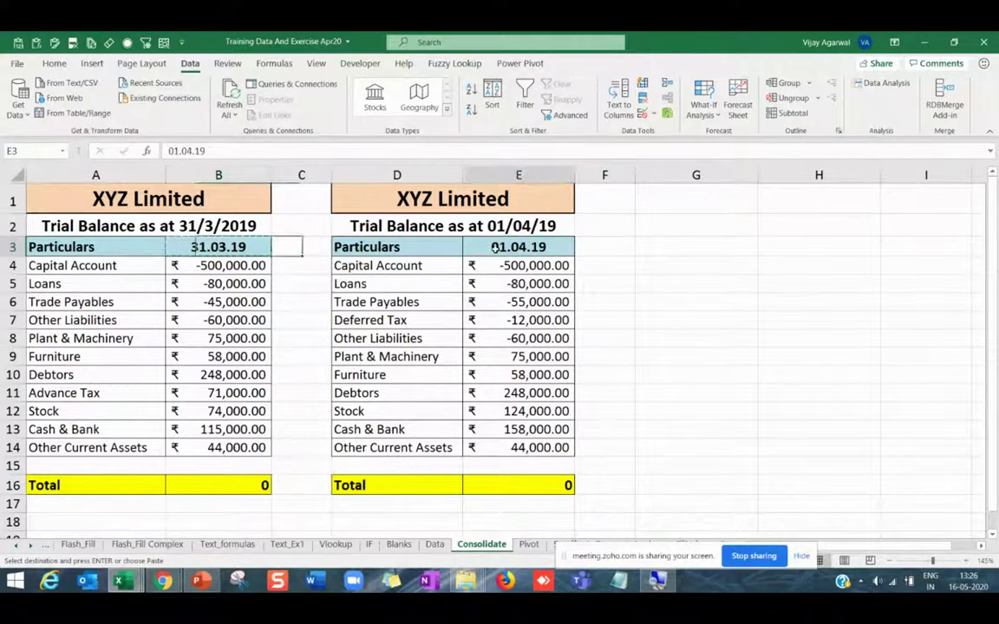
{"action": "left_click", "coordinate": [132, 263]}
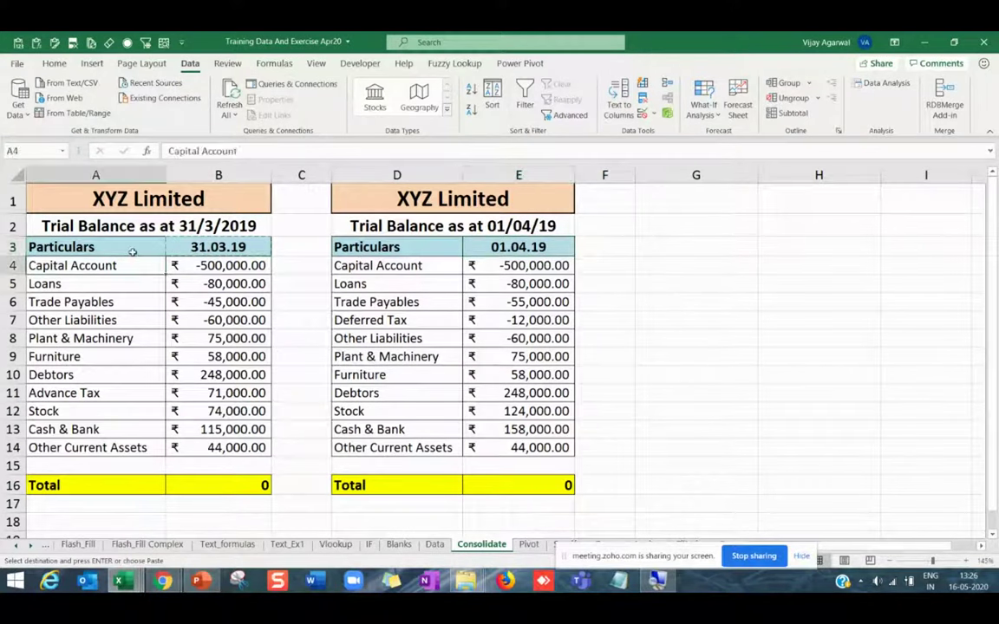
{"action": "left_click", "coordinate": [132, 250]}
{"action": "left_click", "coordinate": [422, 261]}
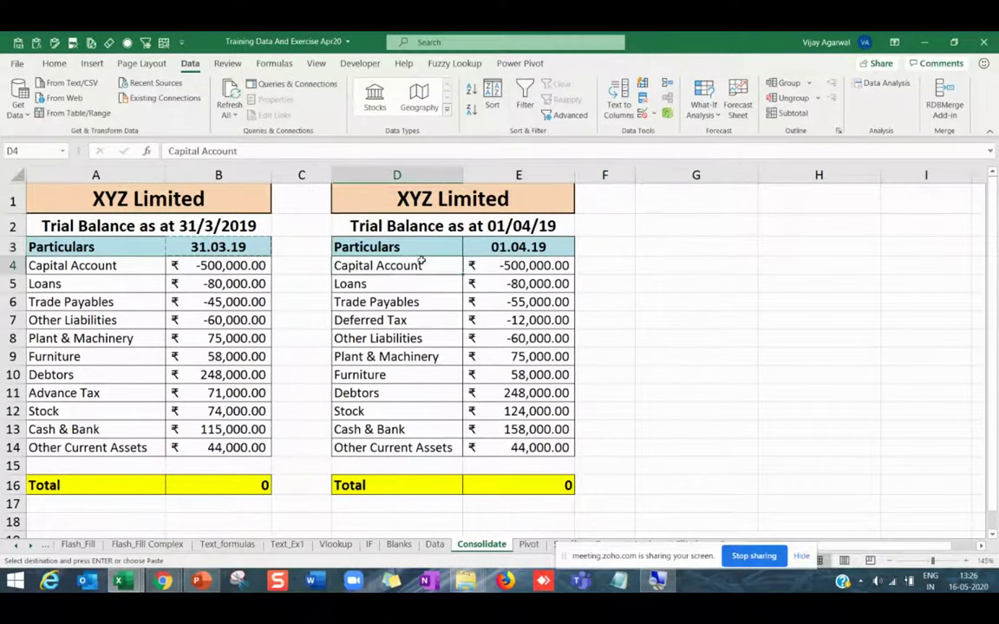
{"action": "left_click", "coordinate": [671, 250]}
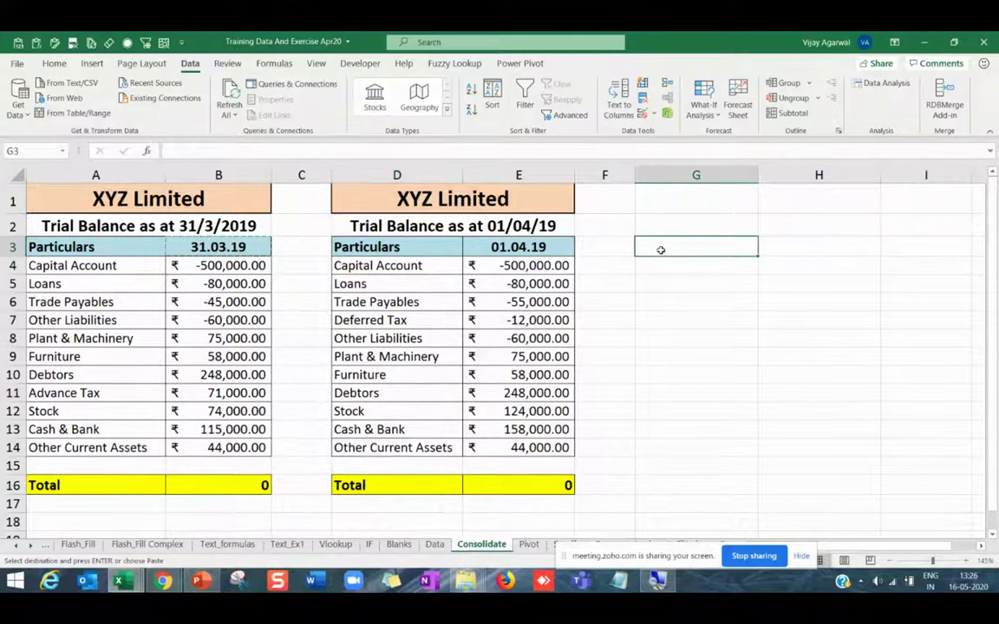
In Consolidate, add $A$3:$B$14 as the first source range.
{"action": "left_click", "coordinate": [667, 85]}
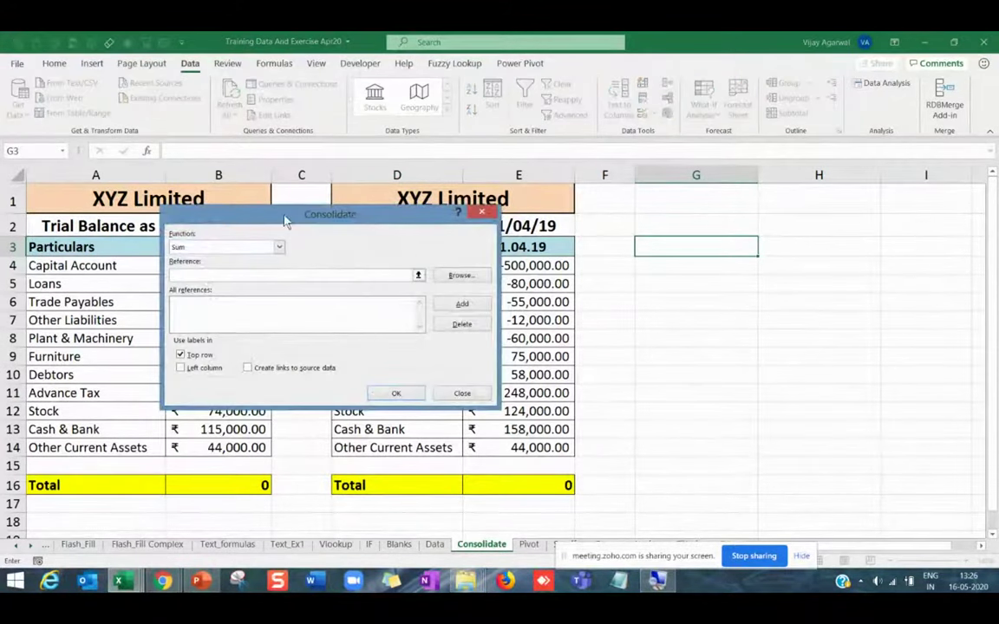
{"action": "left_click_drag", "start_coordinate": [287, 220], "coordinate": [548, 70]}
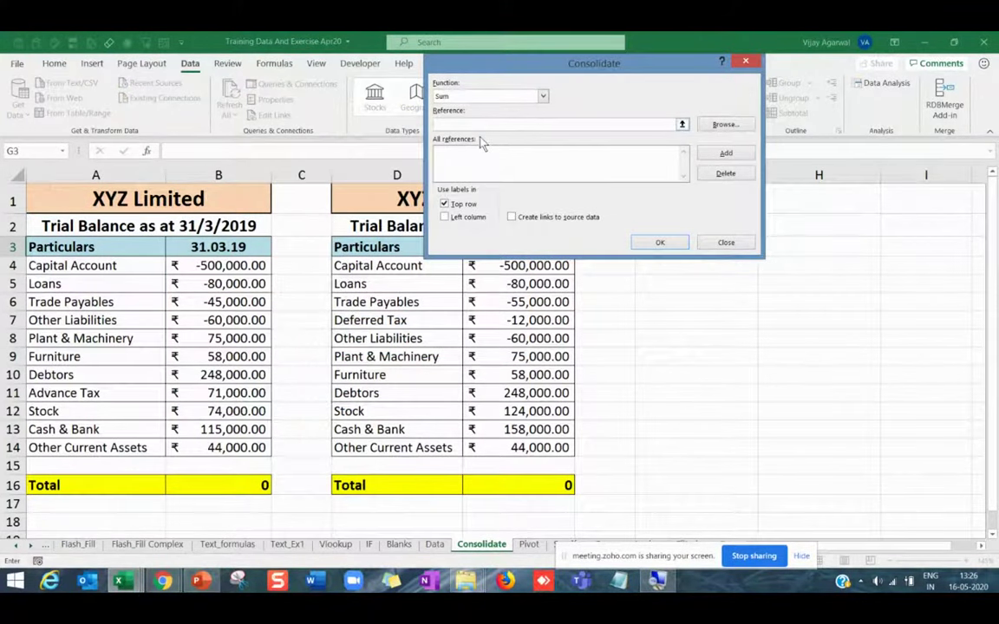
{"action": "left_click_drag", "start_coordinate": [43, 246], "coordinate": [217, 446]}
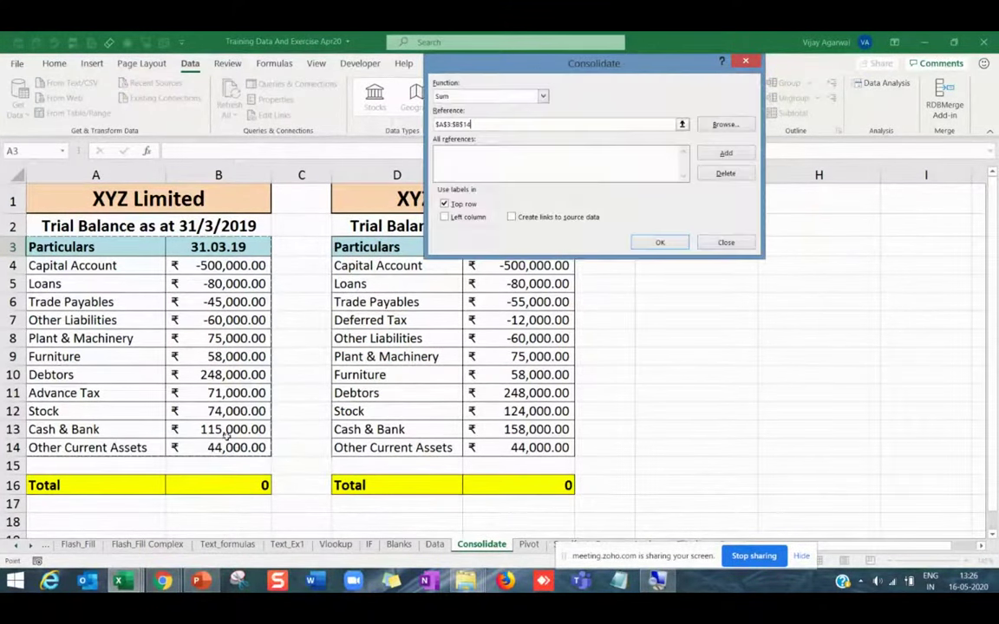
{"action": "left_click", "coordinate": [716, 155]}
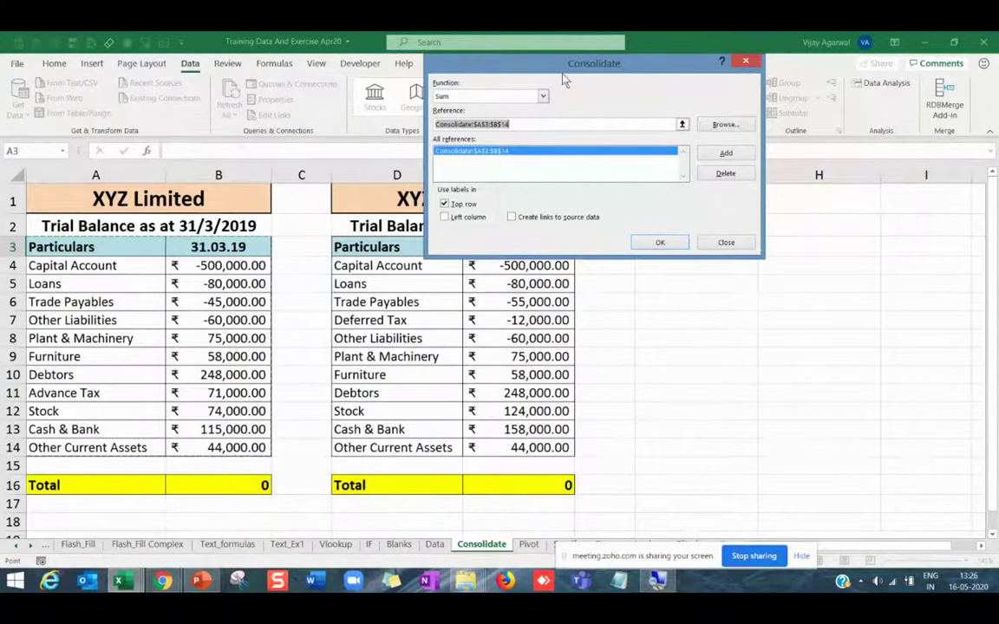
Add $D$3:$E$14 as the second source range and use the account names as row labels.
{"action": "left_click_drag", "start_coordinate": [567, 79], "coordinate": [764, 78]}
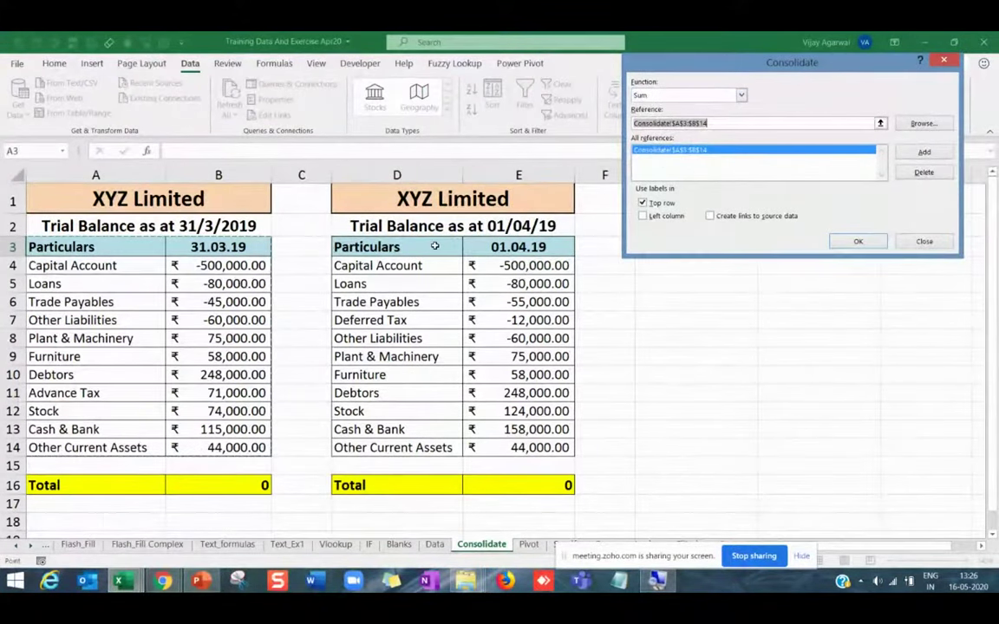
{"action": "left_click_drag", "start_coordinate": [408, 246], "coordinate": [507, 449]}
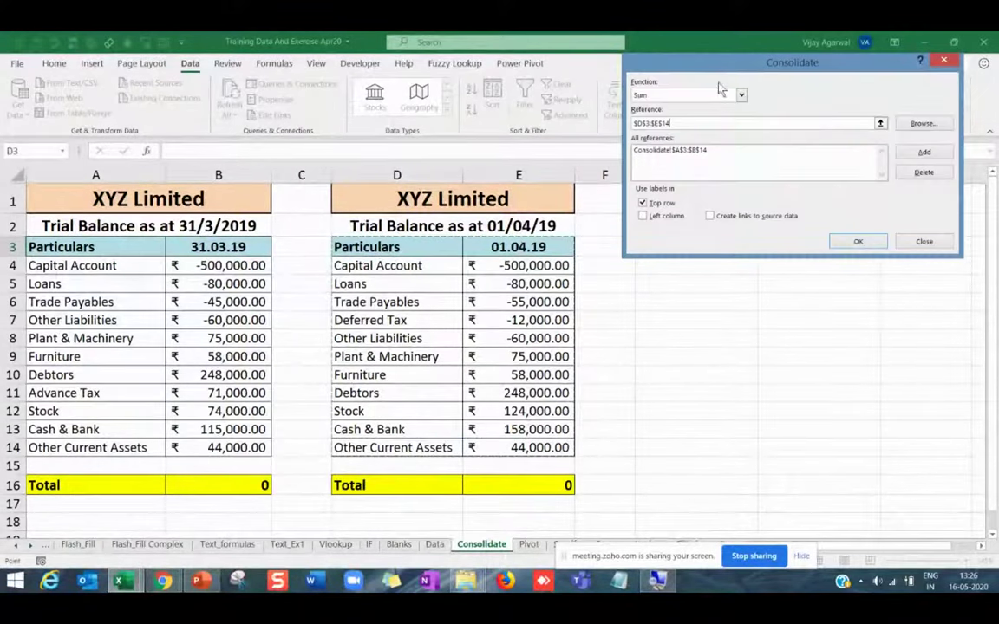
{"action": "left_click_drag", "start_coordinate": [733, 54], "coordinate": [657, 65]}
{"action": "left_click", "coordinate": [855, 145]}
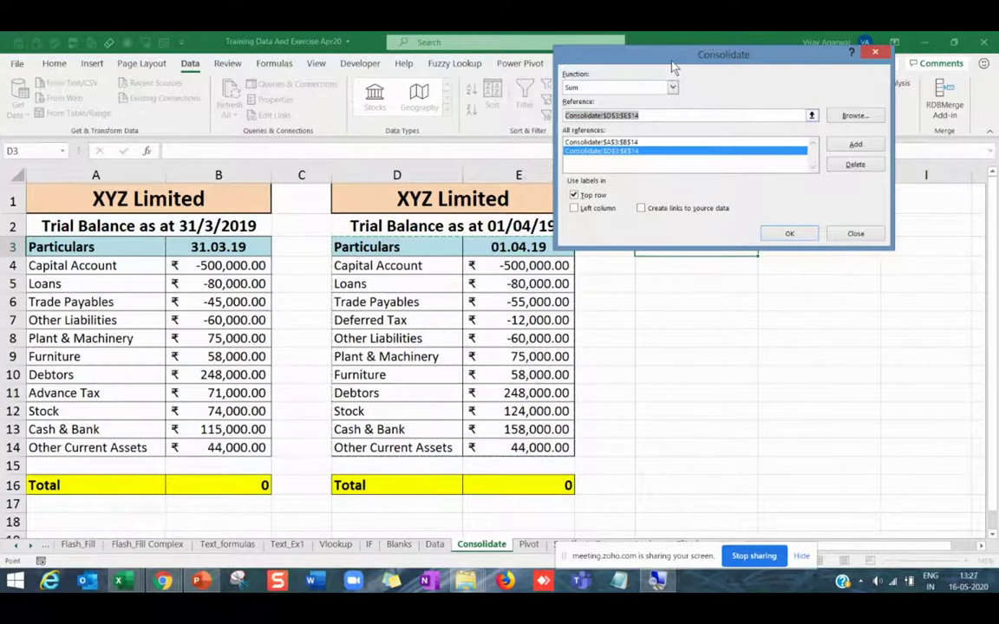
{"action": "left_click_drag", "start_coordinate": [607, 57], "coordinate": [530, 67]}
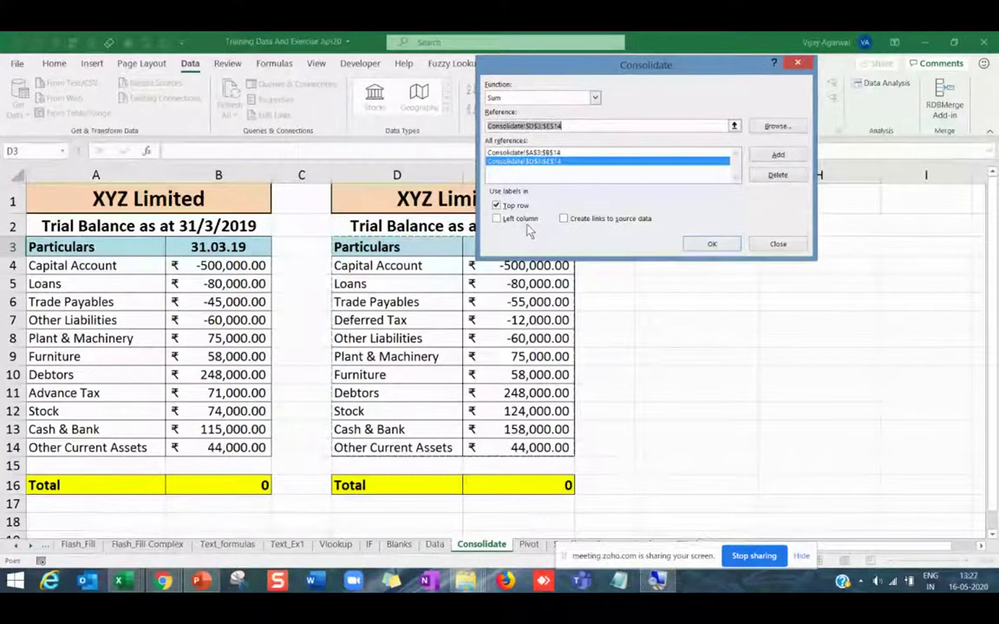
{"action": "left_click", "coordinate": [525, 221]}
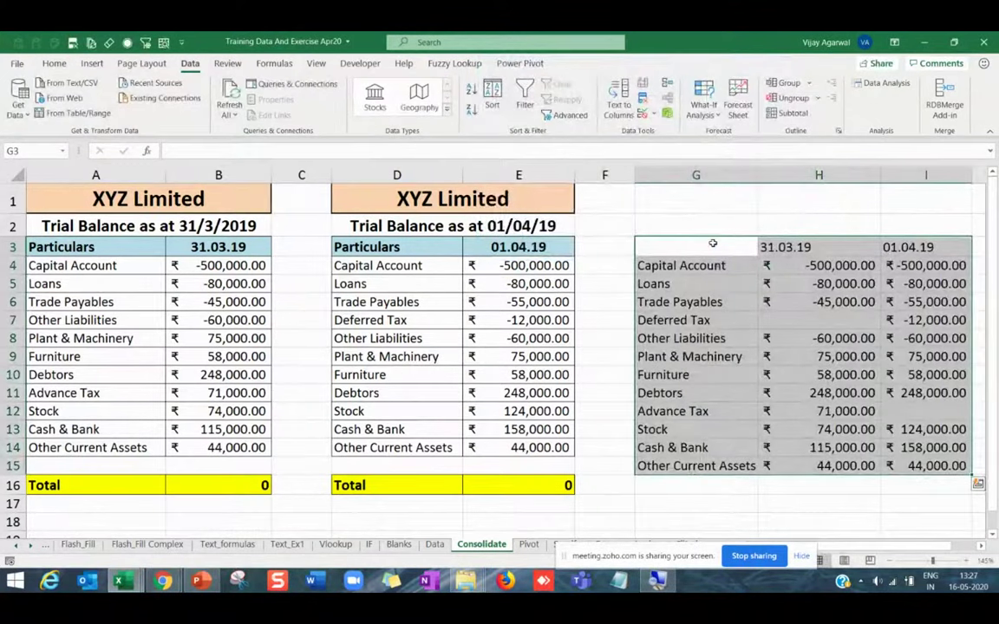
Bold the 31.03.19 and 01.04.19 date headings in H3:I3.
{"action": "left_click", "coordinate": [717, 282]}
{"action": "key", "text": "Right"}
{"action": "key", "text": "Right"}
{"action": "key", "text": "Right"}
{"action": "key", "text": "Right"}
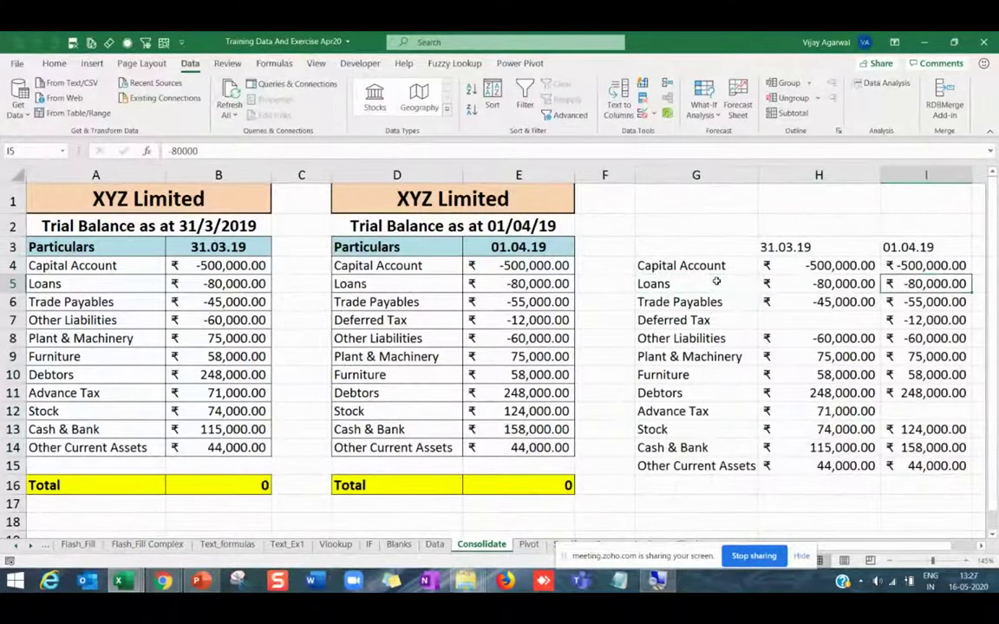
{"action": "key", "text": "Left"}
{"action": "key", "text": "Left"}
{"action": "key", "text": "Left"}
{"action": "key", "text": "Left"}
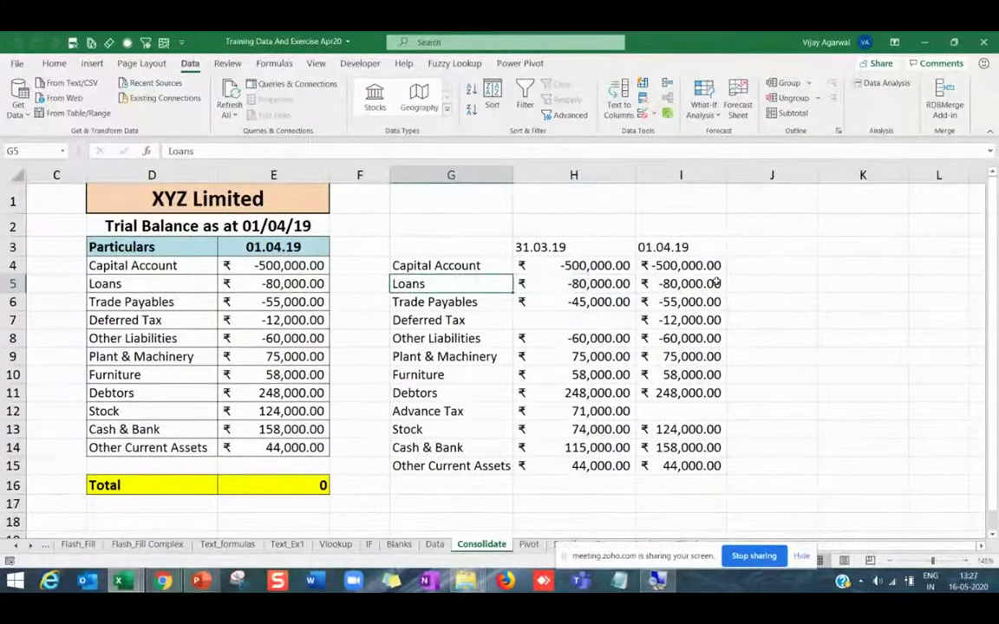
{"action": "scroll", "coordinate": [562, 298], "scroll_direction": "down", "scroll_amount": 1}
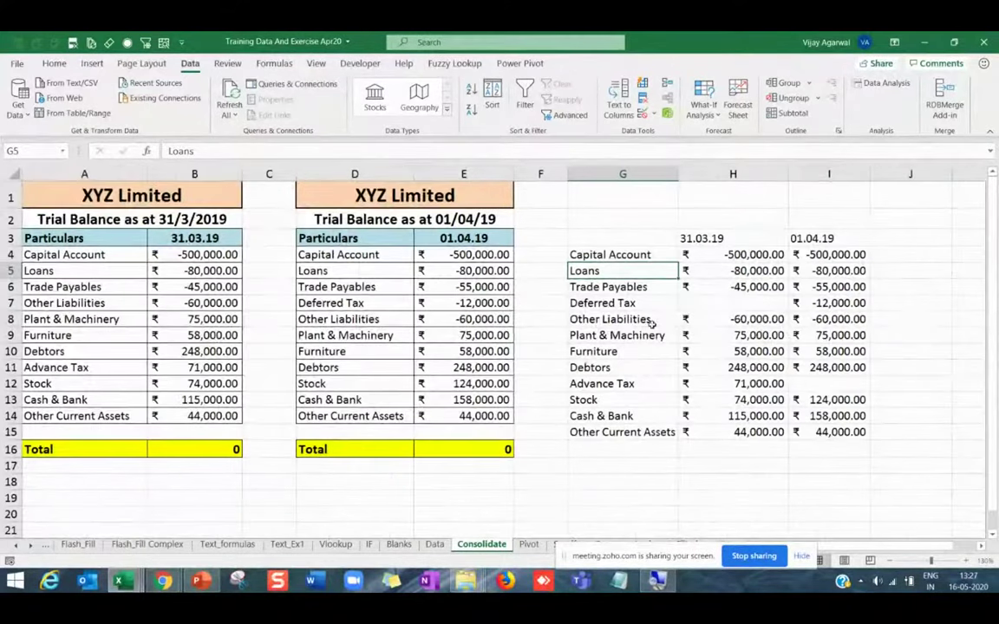
{"action": "left_click", "coordinate": [704, 287]}
{"action": "left_click", "coordinate": [729, 239]}
{"action": "left_click_drag", "start_coordinate": [728, 241], "coordinate": [823, 239]}
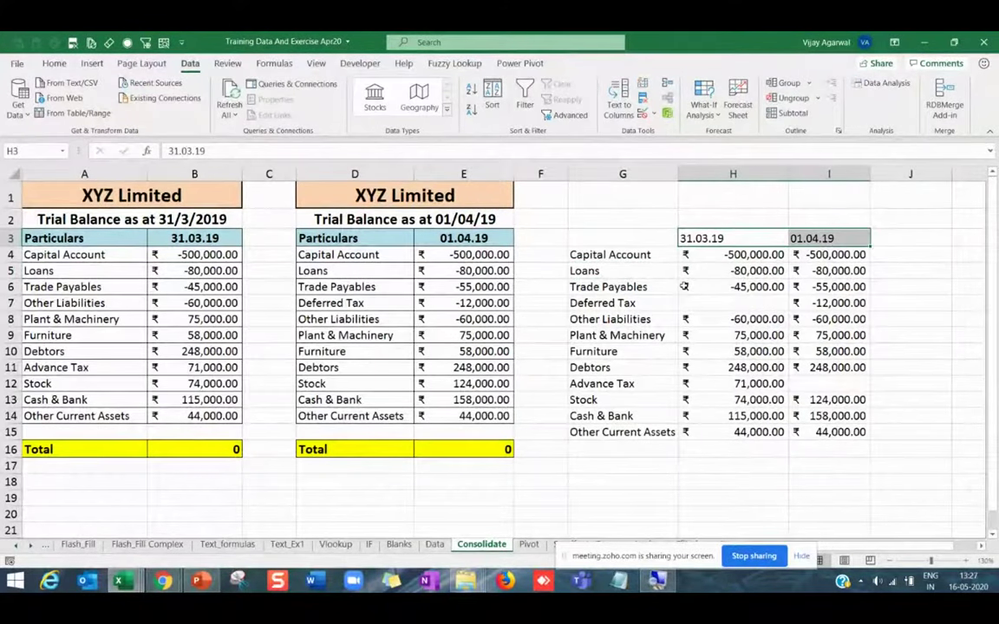
{"action": "key", "text": "ctrl+b"}
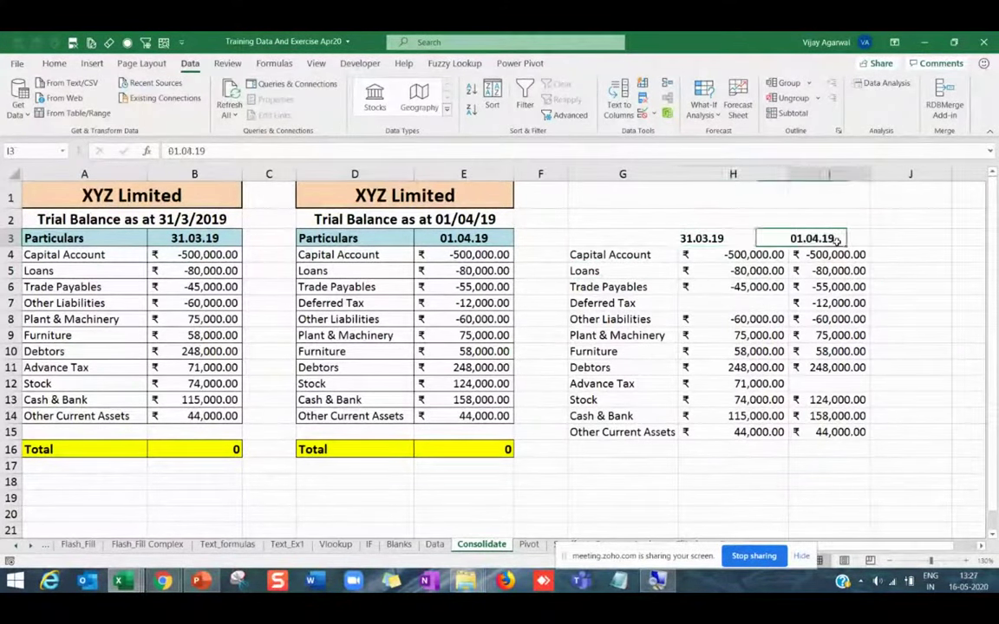
Check that Deferred Tax shows only a 01.04.19 amount of -12,000.00.
{"action": "left_click_drag", "start_coordinate": [825, 239], "coordinate": [822, 335]}
{"action": "left_click", "coordinate": [646, 255]}
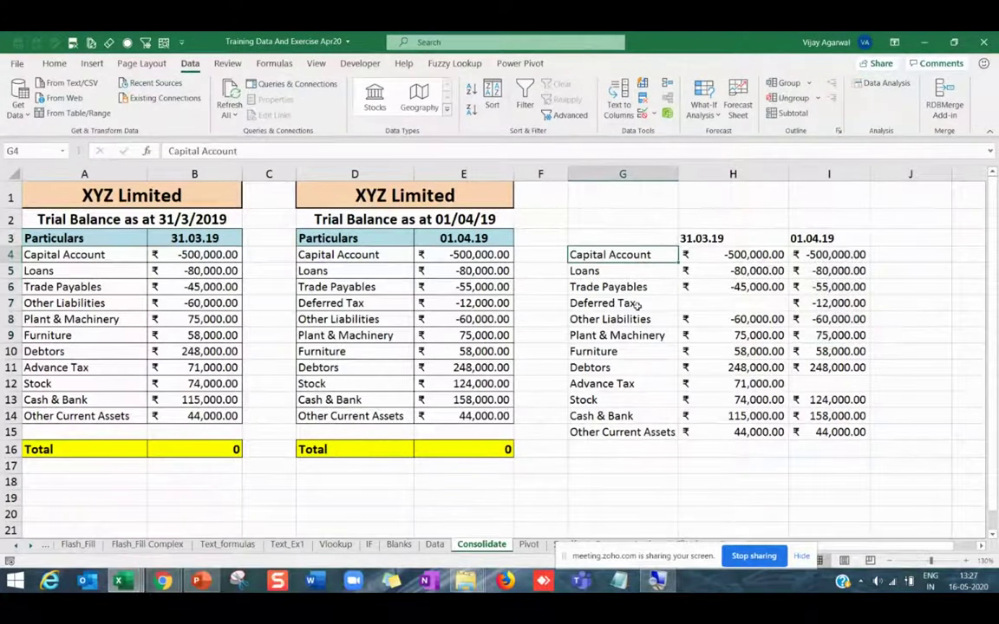
{"action": "left_click", "coordinate": [652, 304]}
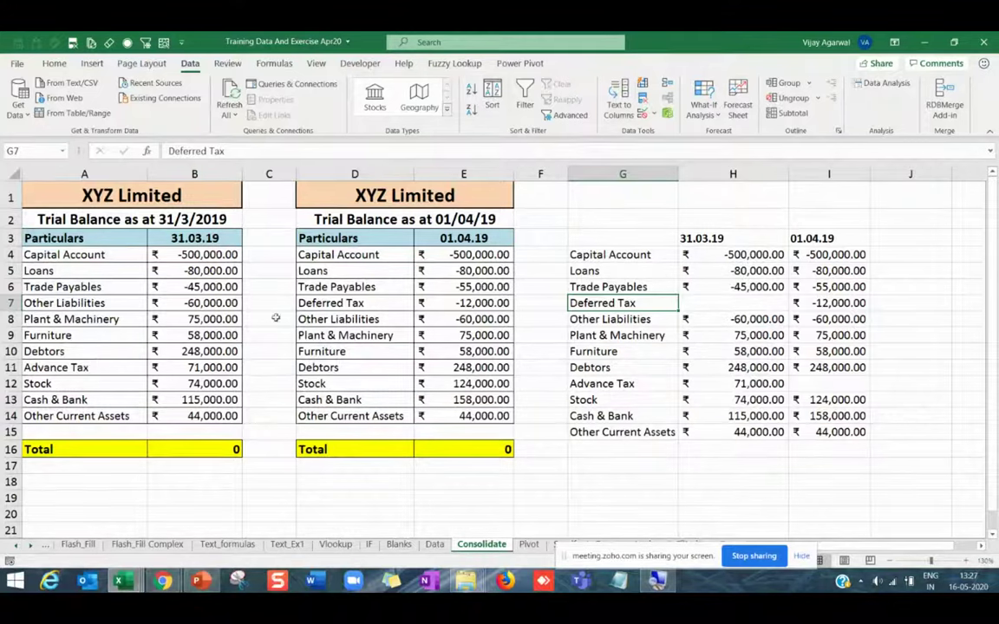
{"action": "key", "text": "Left"}
{"action": "key", "text": "Left"}
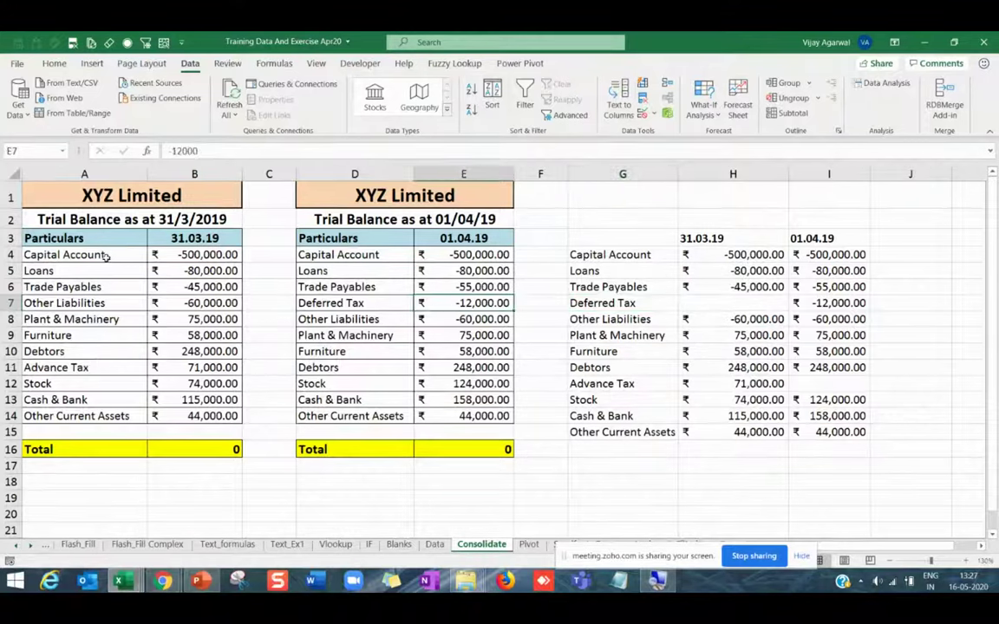
{"action": "left_click_drag", "start_coordinate": [108, 254], "coordinate": [184, 414]}
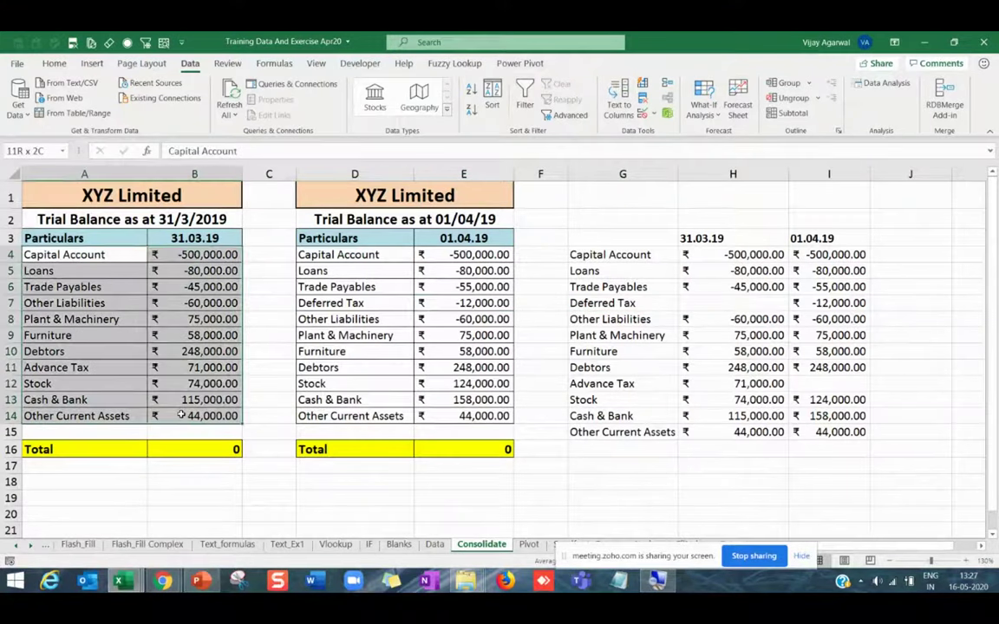
{"action": "left_click", "coordinate": [752, 303]}
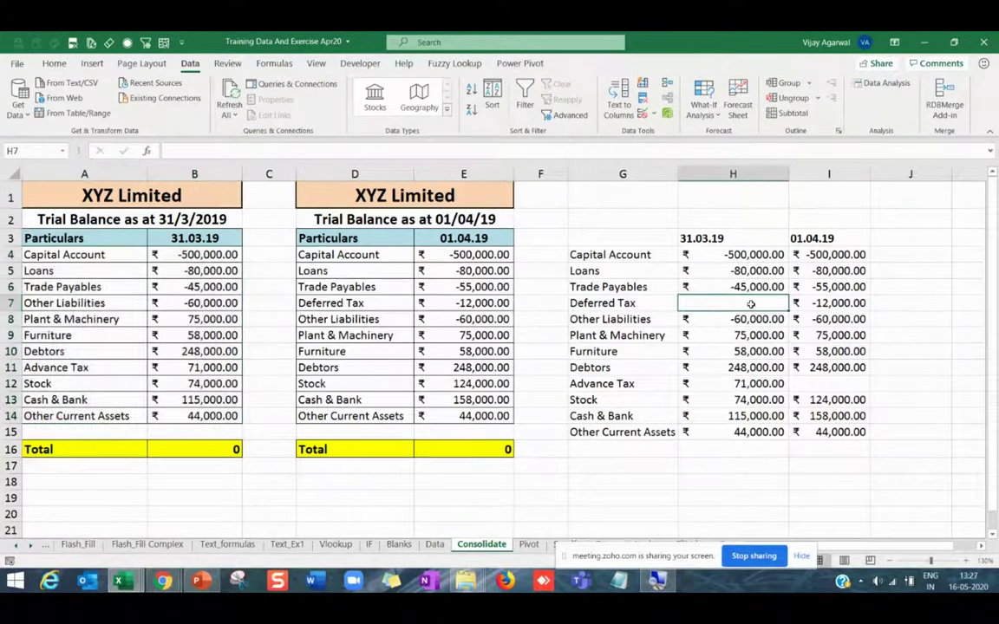
{"action": "left_click", "coordinate": [831, 303]}
{"action": "left_click_drag", "start_coordinate": [577, 254], "coordinate": [816, 419]}
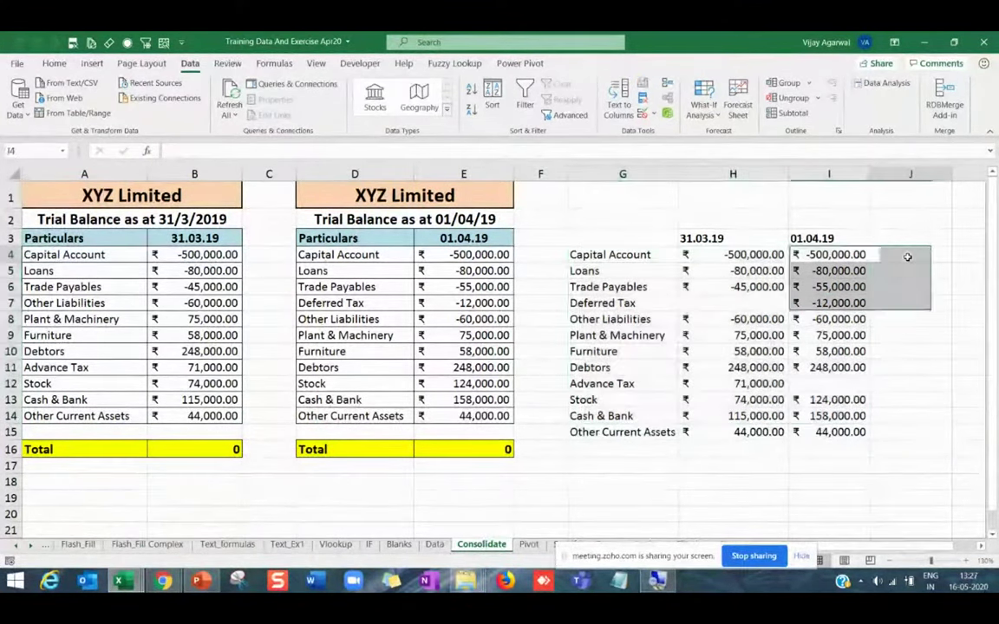
{"action": "left_click", "coordinate": [904, 237]}
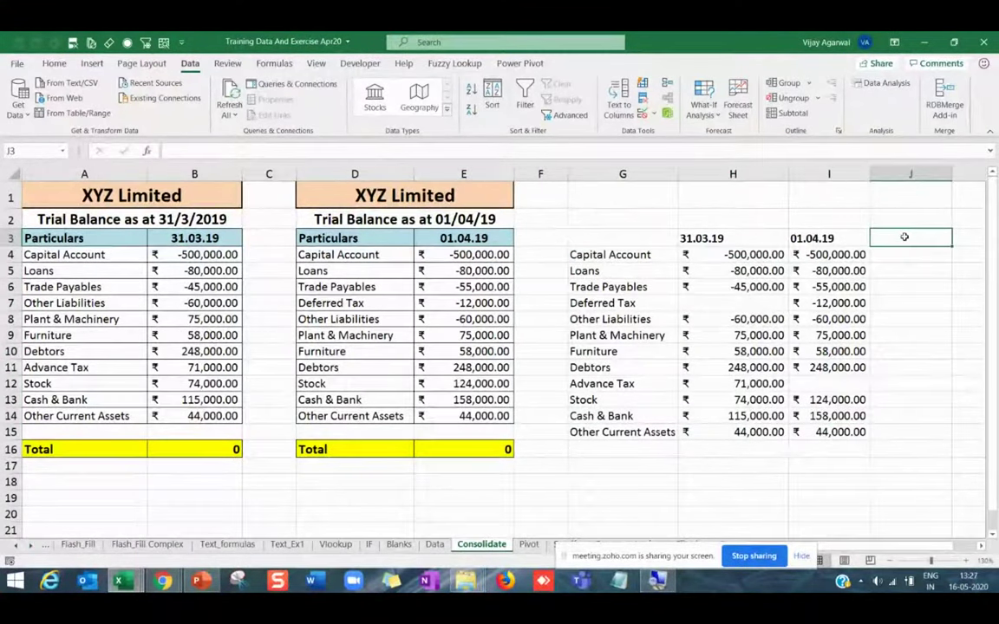
Head J3 'Diff' and fill =H4-I4 down to J15 for every account.
{"action": "type", "text": "Diff"}
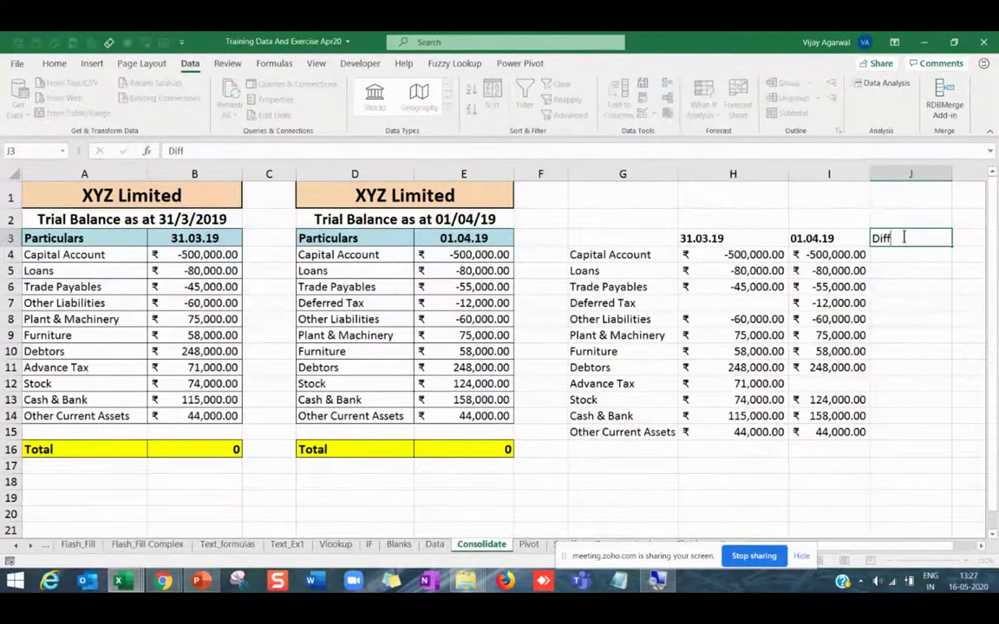
{"action": "key", "text": "Return"}
{"action": "type", "text": "="}
{"action": "key", "text": "Left"}
{"action": "key", "text": "Left"}
{"action": "type", "text": "-"}
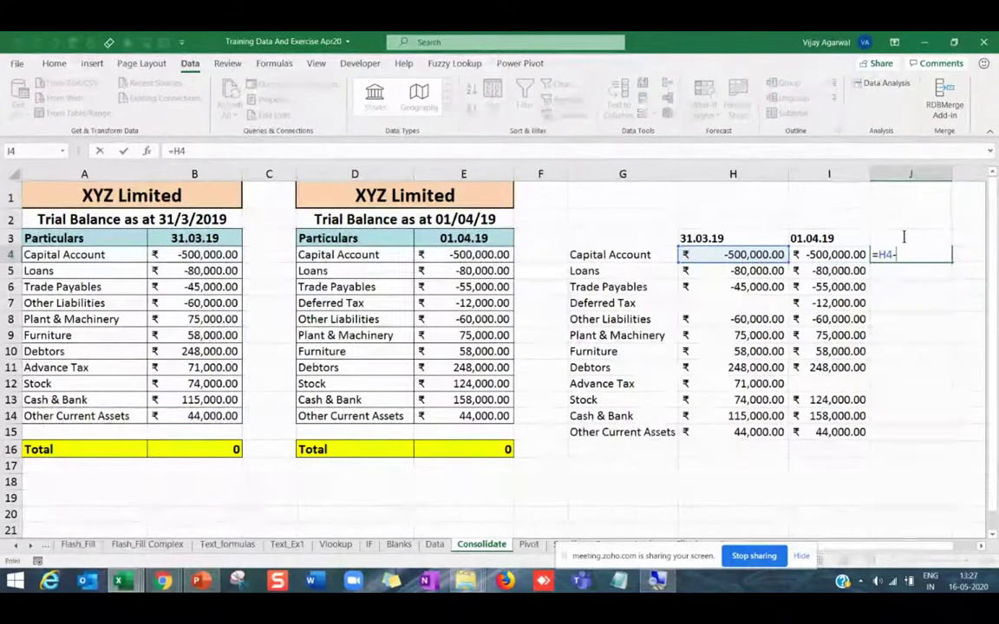
{"action": "key", "text": "Left"}
{"action": "key", "text": "Return"}
{"action": "left_click", "coordinate": [878, 252]}
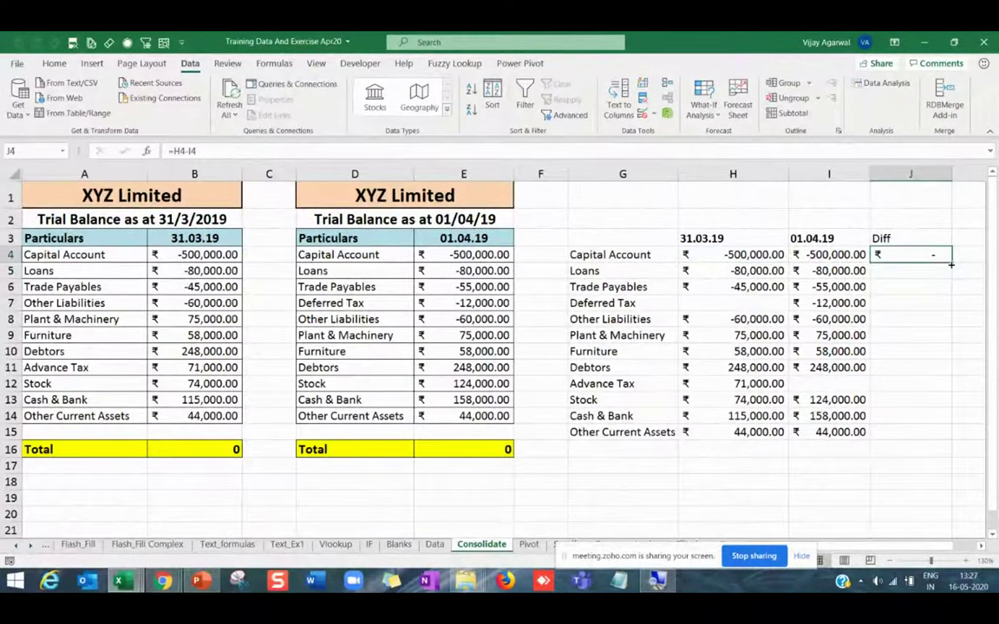
{"action": "double_click", "coordinate": [951, 265]}
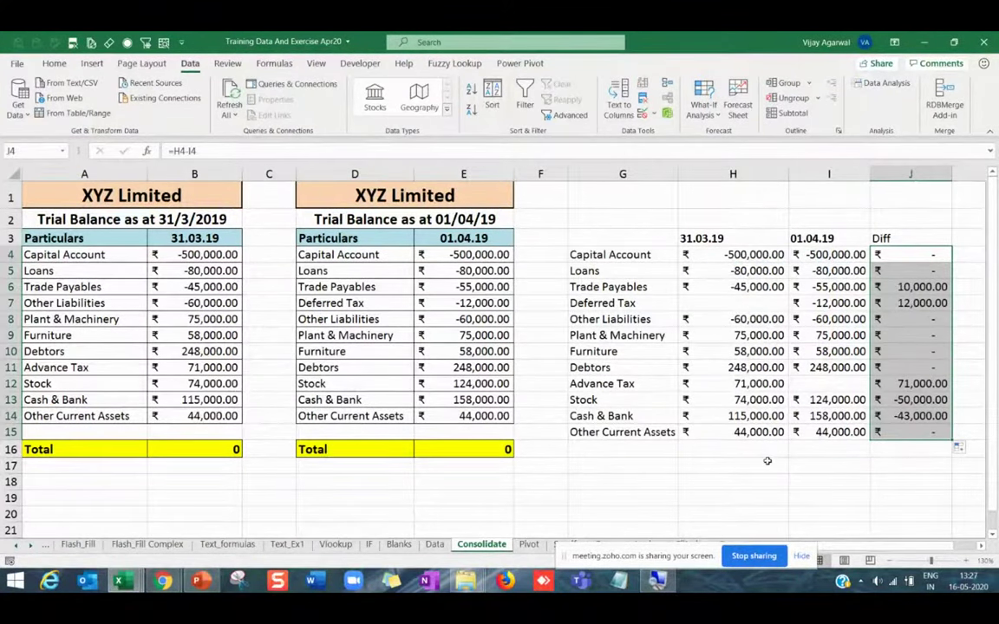
{"action": "left_click_drag", "start_coordinate": [762, 461], "coordinate": [905, 468]}
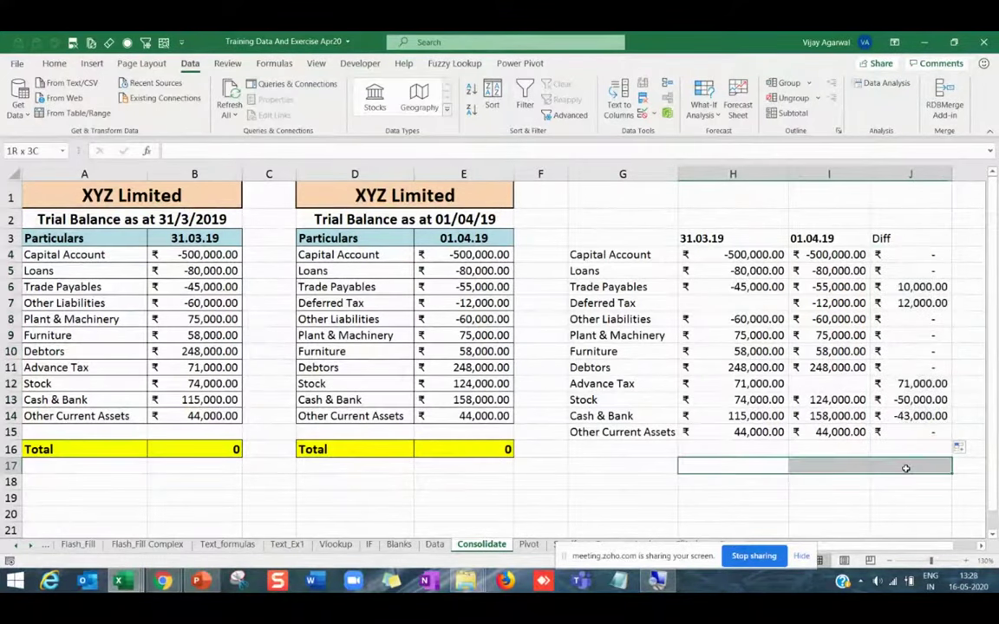
{"action": "left_click", "coordinate": [780, 452]}
{"action": "left_click_drag", "start_coordinate": [781, 452], "coordinate": [907, 448]}
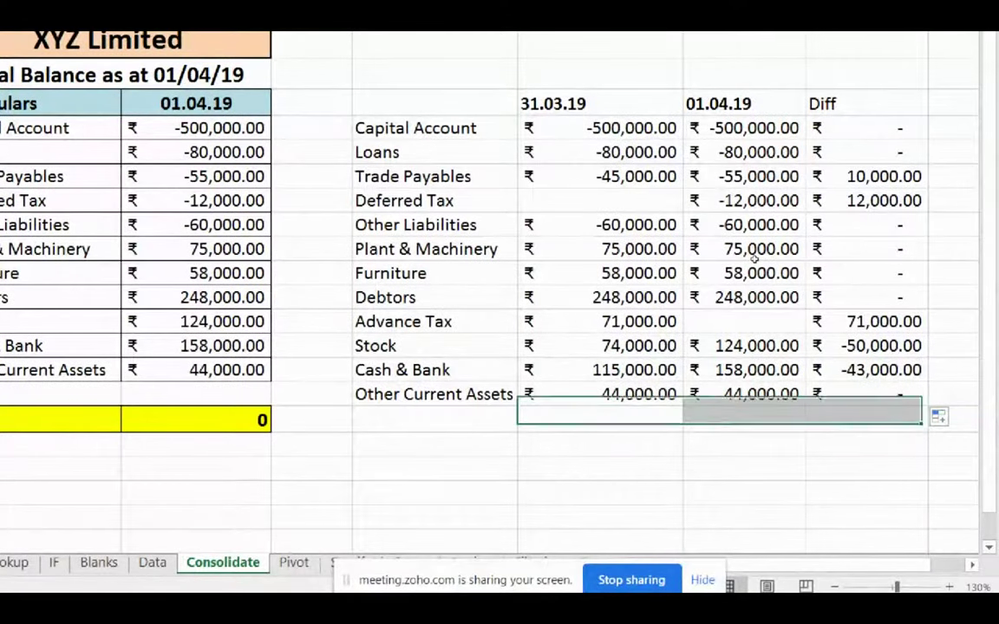
{"action": "key", "text": "Up"}
{"action": "key", "text": "Down"}
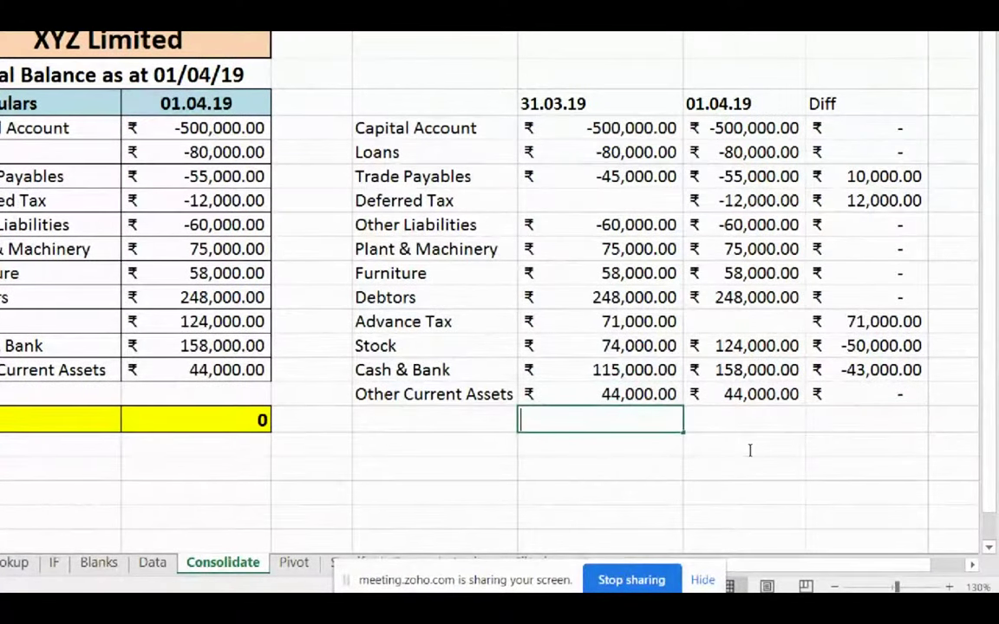
{"action": "type", "text": "=SUM("}
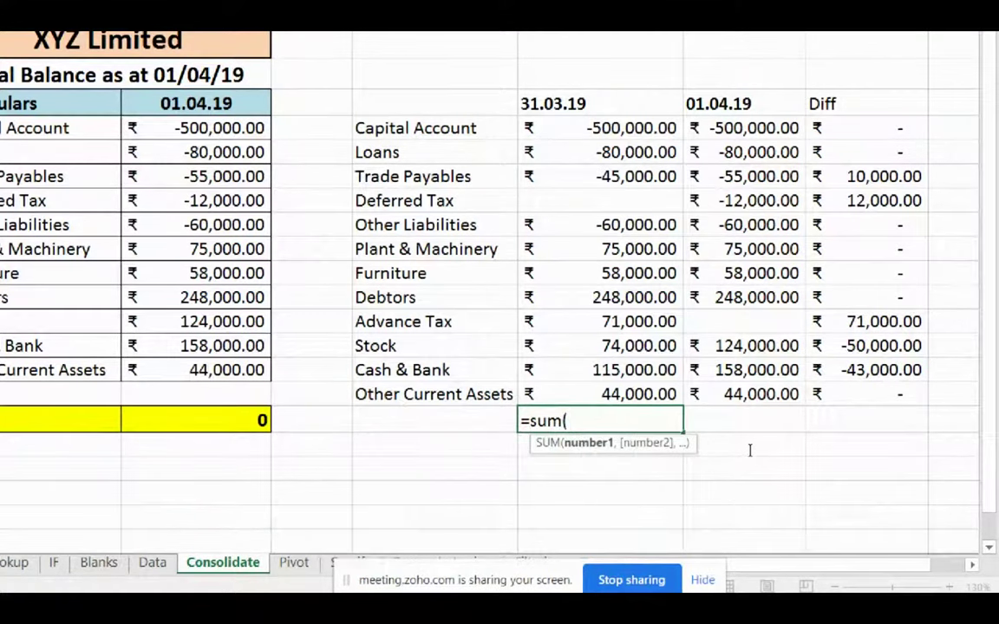
{"action": "key", "text": "Up"}
{"action": "key", "text": "shift+Up"}
{"action": "key", "text": "shift+Up"}
{"action": "key", "text": "shift+Up"}
{"action": "key", "text": "shift+Up"}
{"action": "key", "text": "shift+Up"}
{"action": "key", "text": "shift+Up"}
{"action": "key", "text": "shift+Up"}
{"action": "key", "text": "shift+Up"}
{"action": "key", "text": "shift+Up"}
{"action": "key", "text": "shift+Up"}
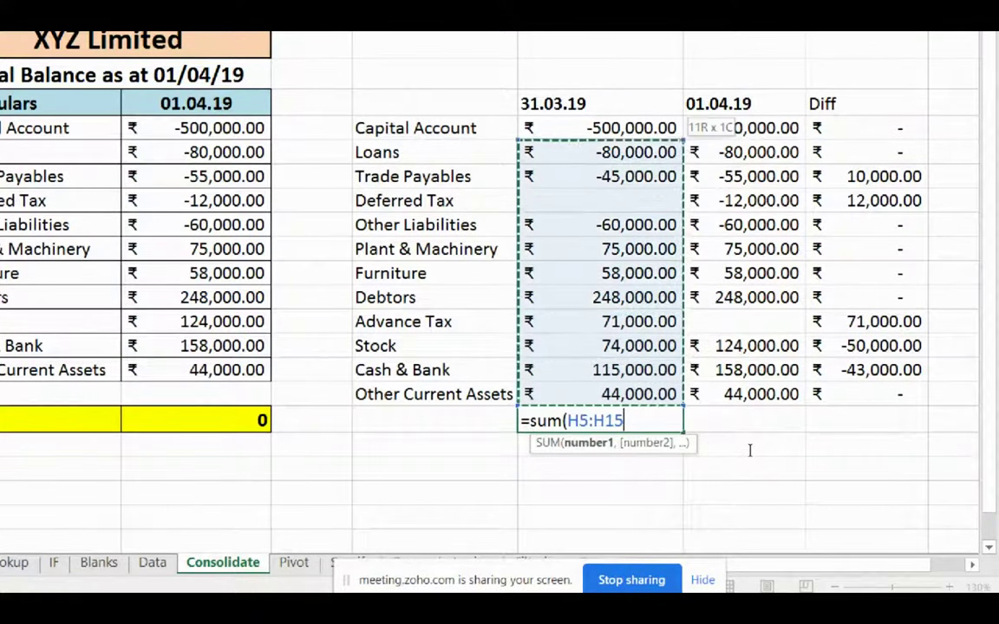
{"action": "key", "text": "shift+Up"}
{"action": "key", "text": "Escape"}
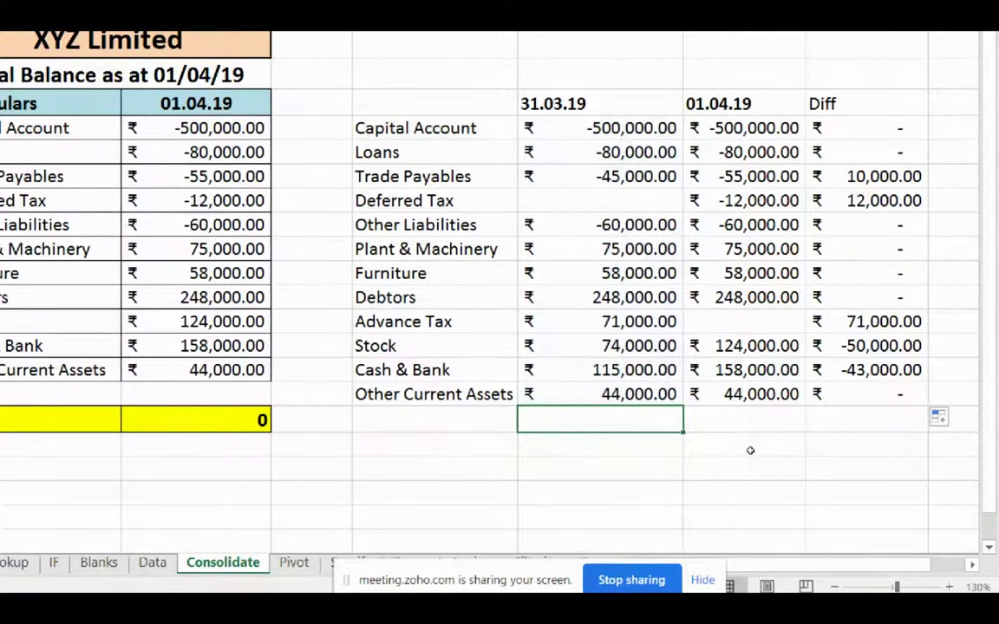
{"action": "left_click", "coordinate": [781, 457]}
{"action": "key", "text": "Up"}
{"action": "key", "text": "Up"}
{"action": "key", "text": "Left"}
{"action": "key", "text": "alt+equal"}
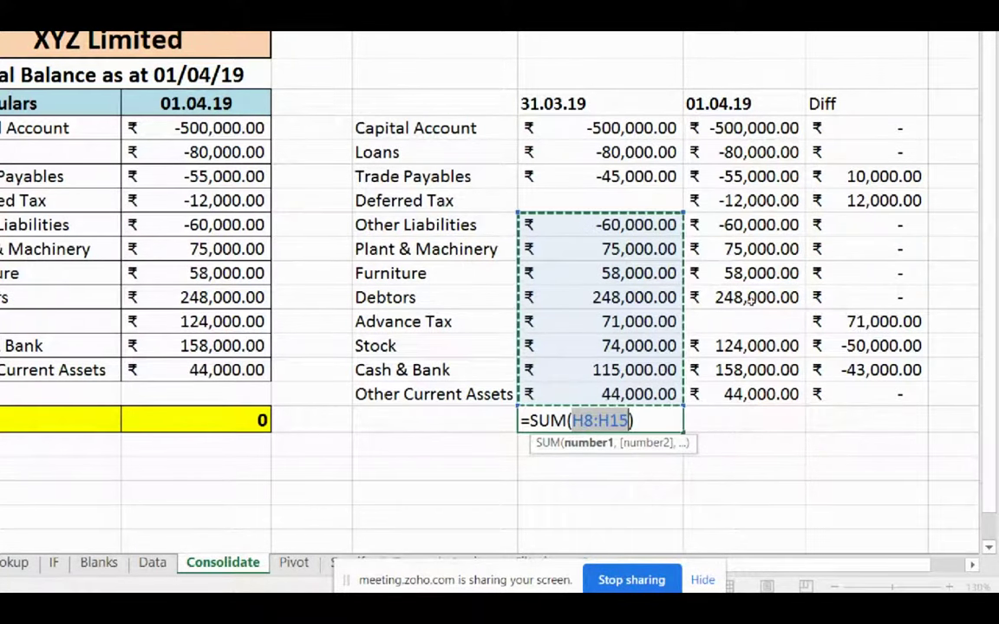
{"action": "key", "text": "Escape"}
{"action": "left_click", "coordinate": [884, 472]}
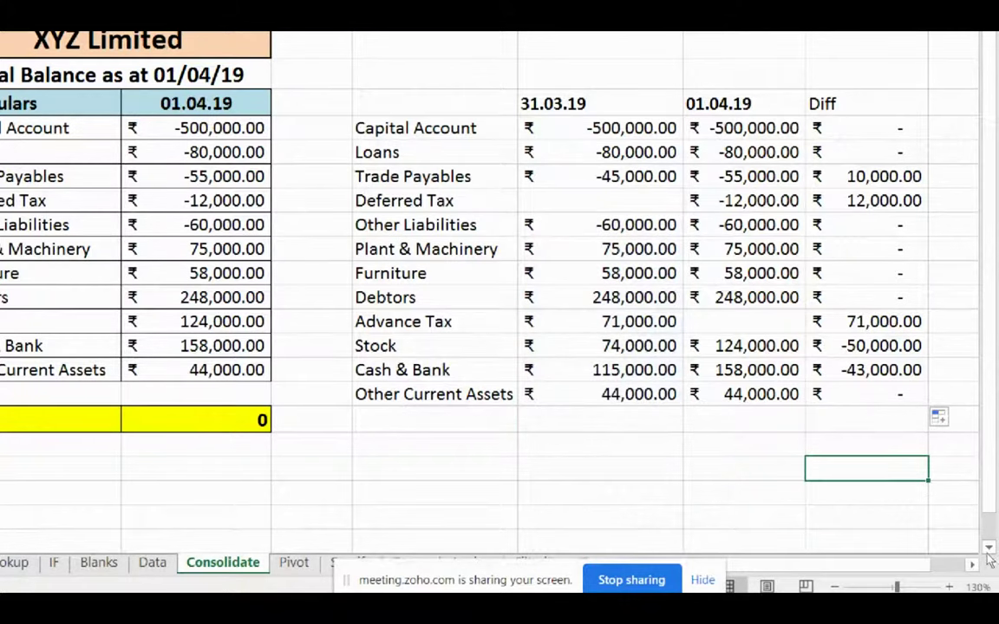
{"action": "scroll", "coordinate": [491, 255], "scroll_direction": "right", "scroll_amount": 3}
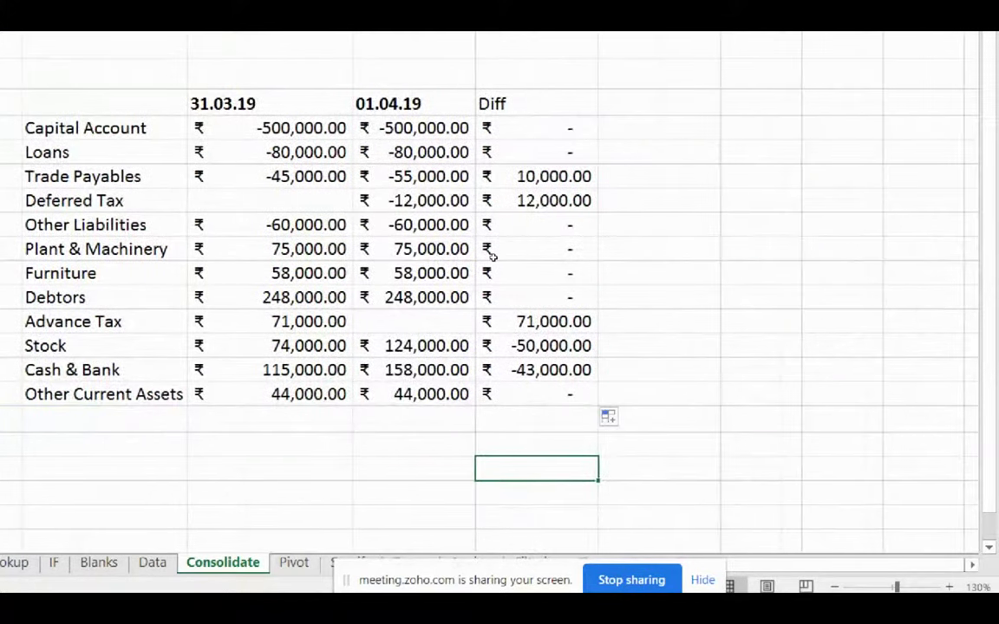
AutoSum the 31.03.19, 01.04.19 and Diff columns into a zero totals row, then select that row.
{"action": "left_click_drag", "start_coordinate": [260, 127], "coordinate": [416, 345]}
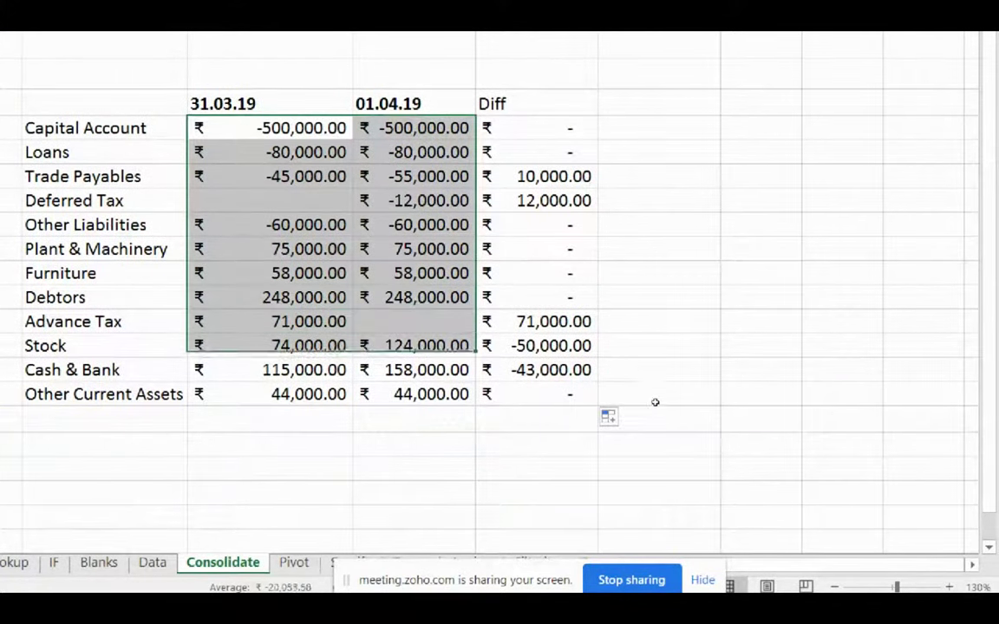
{"action": "left_click_drag", "start_coordinate": [655, 402], "coordinate": [679, 430]}
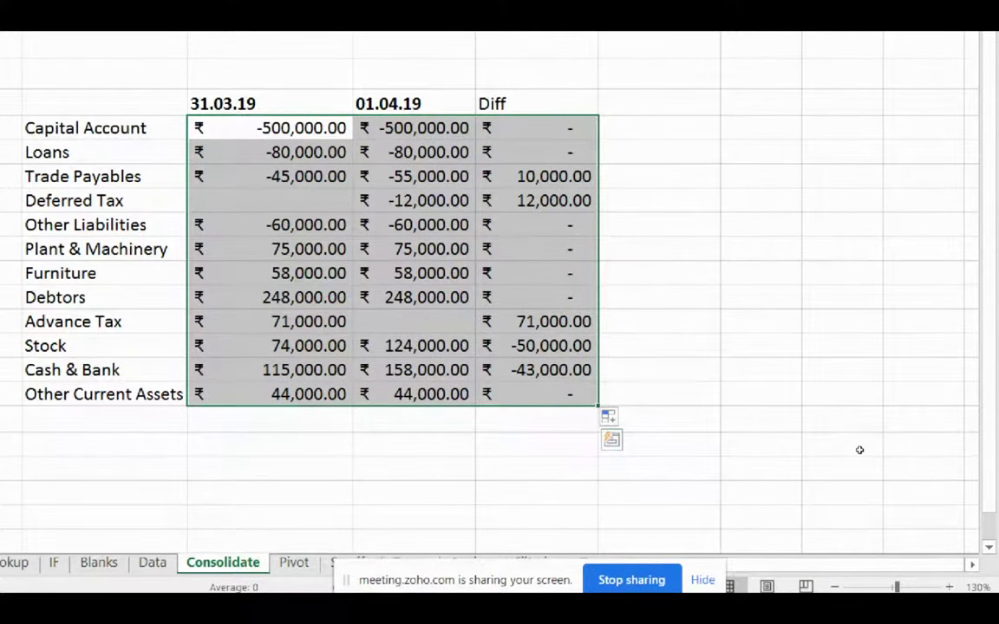
{"action": "key", "text": "shift+Down"}
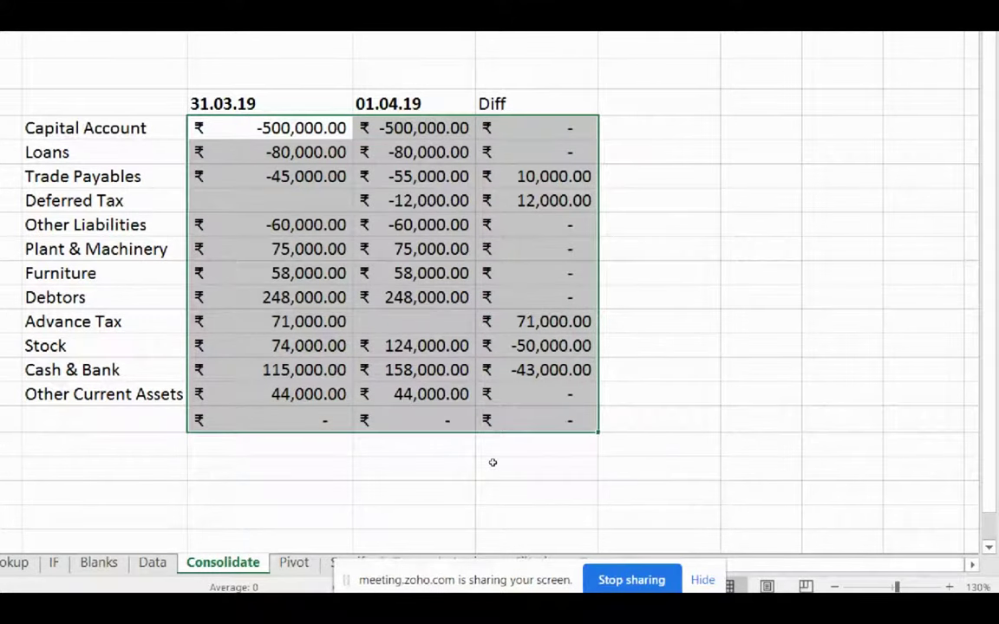
{"action": "key", "text": "ctrl+Down"}
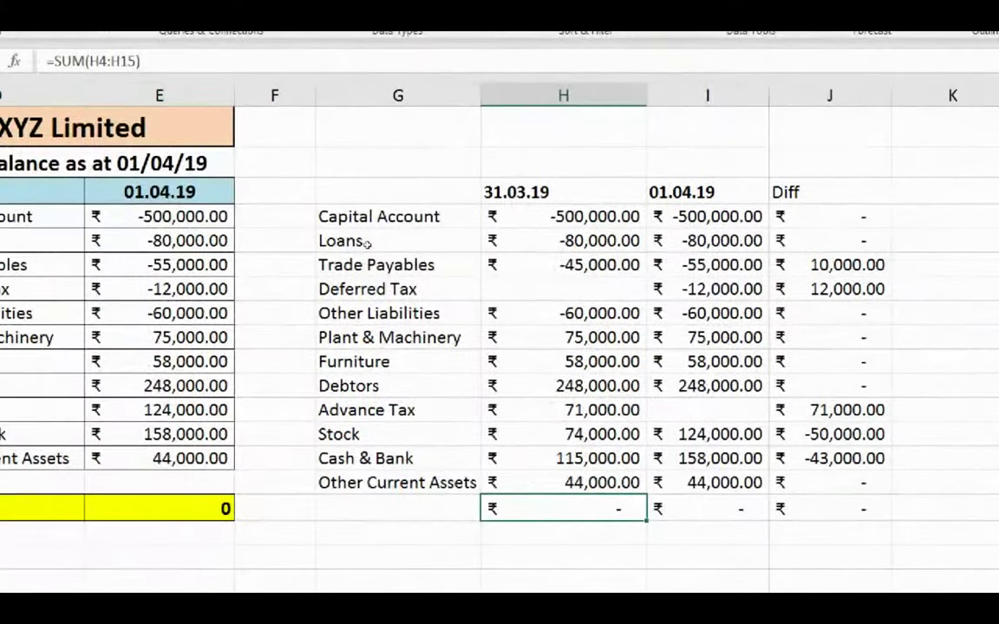
{"action": "key", "text": "shift+Right"}
{"action": "key", "text": "shift+Right"}
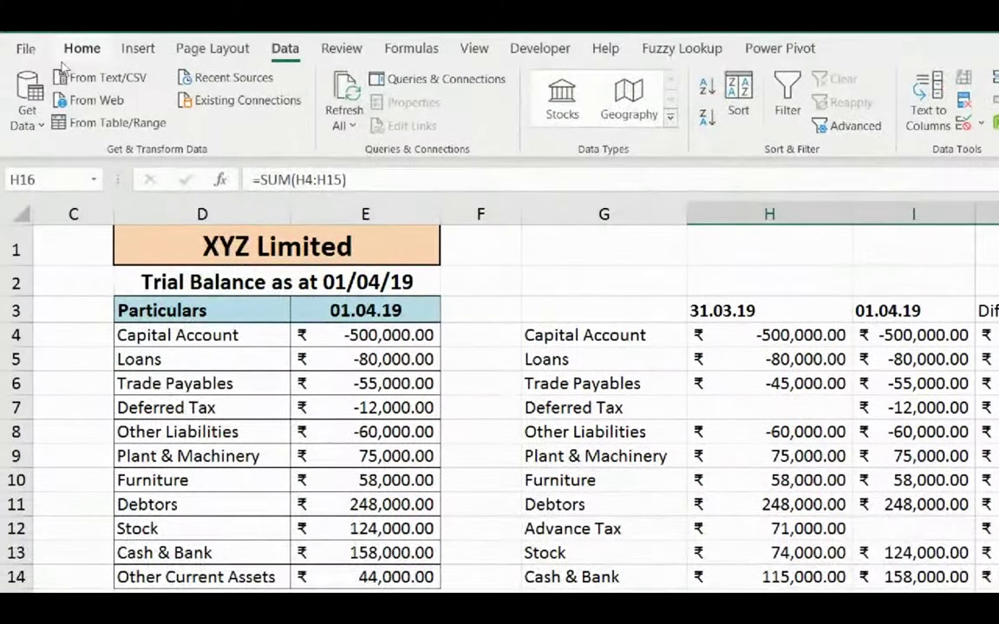
{"action": "left_click", "coordinate": [77, 49]}
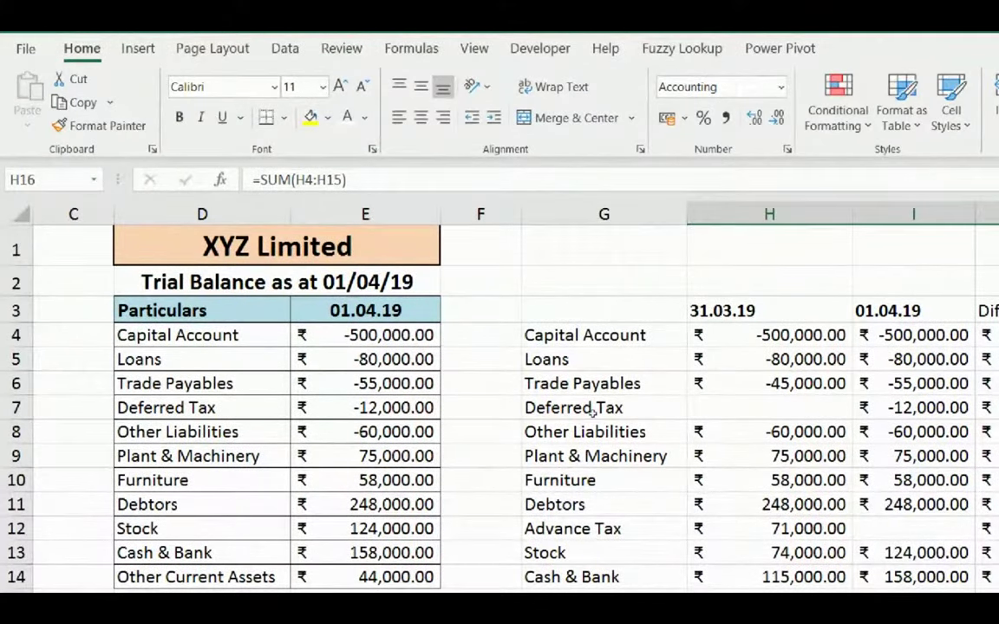
{"action": "key", "text": "Down"}
{"action": "key", "text": "Down"}
{"action": "key", "text": "Down"}
{"action": "key", "text": "Right"}
{"action": "key", "text": "Up"}
{"action": "key", "text": "Up"}
{"action": "key", "text": "Up"}
{"action": "key", "text": "Left"}
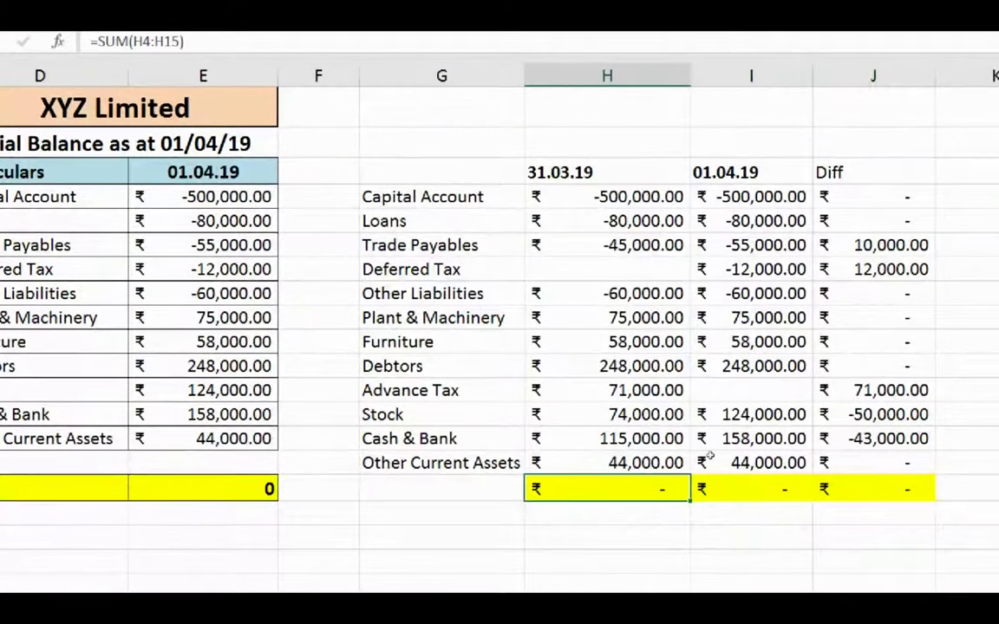
{"action": "key", "text": "Right"}
{"action": "key", "text": "Right"}
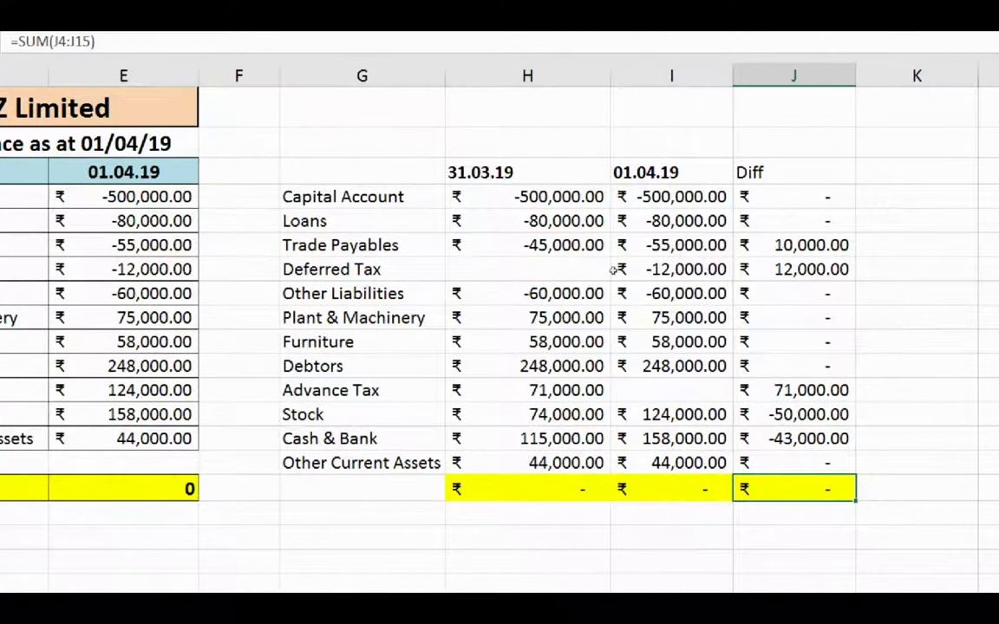
{"action": "key", "text": "ctrl+Up"}
{"action": "key", "text": "Left"}
{"action": "key", "text": "Left"}
{"action": "key", "text": "Down"}
{"action": "key", "text": "Right"}
{"action": "key", "text": "Up"}
{"action": "key", "text": "Right"}
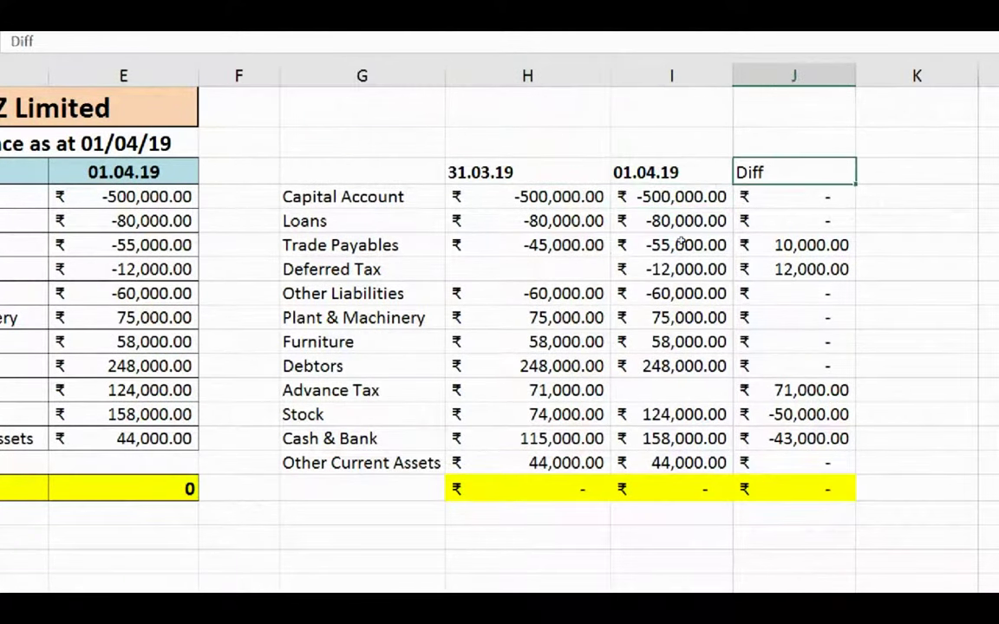
{"action": "key", "text": "Left"}
{"action": "key", "text": "Left"}
{"action": "key", "text": "shift+Right"}
{"action": "key", "text": "shift+Right"}
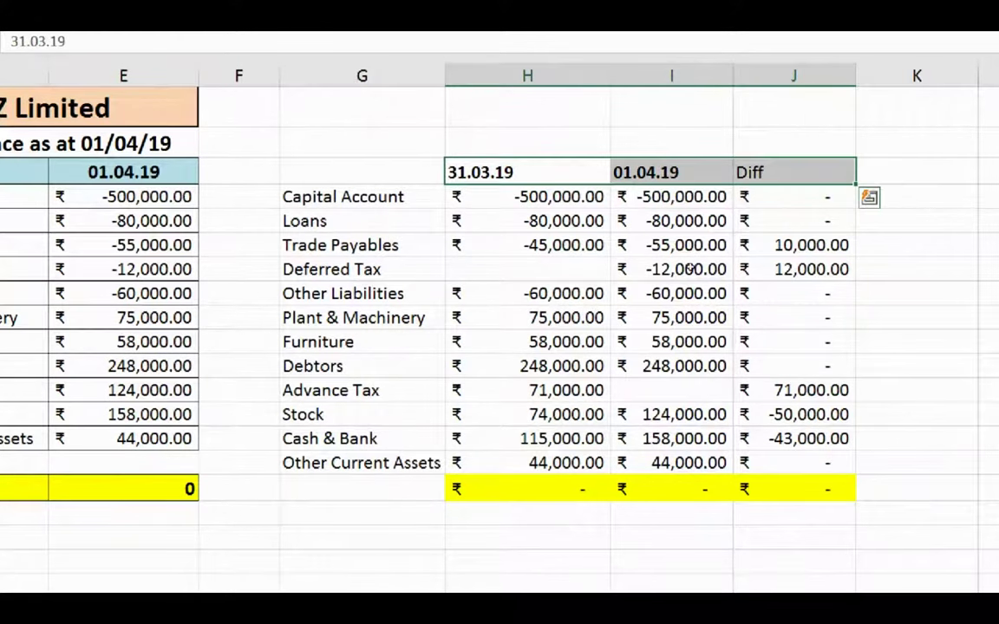
{"action": "key", "text": "Right"}
{"action": "key", "text": "Right"}
{"action": "key", "text": "Down"}
{"action": "key", "text": "Down"}
{"action": "key", "text": "Down"}
{"action": "key", "text": "Down"}
{"action": "key", "text": "Down"}
{"action": "key", "text": "Down"}
{"action": "key", "text": "Down"}
{"action": "key", "text": "Down"}
{"action": "key", "text": "Down"}
{"action": "key", "text": "Down"}
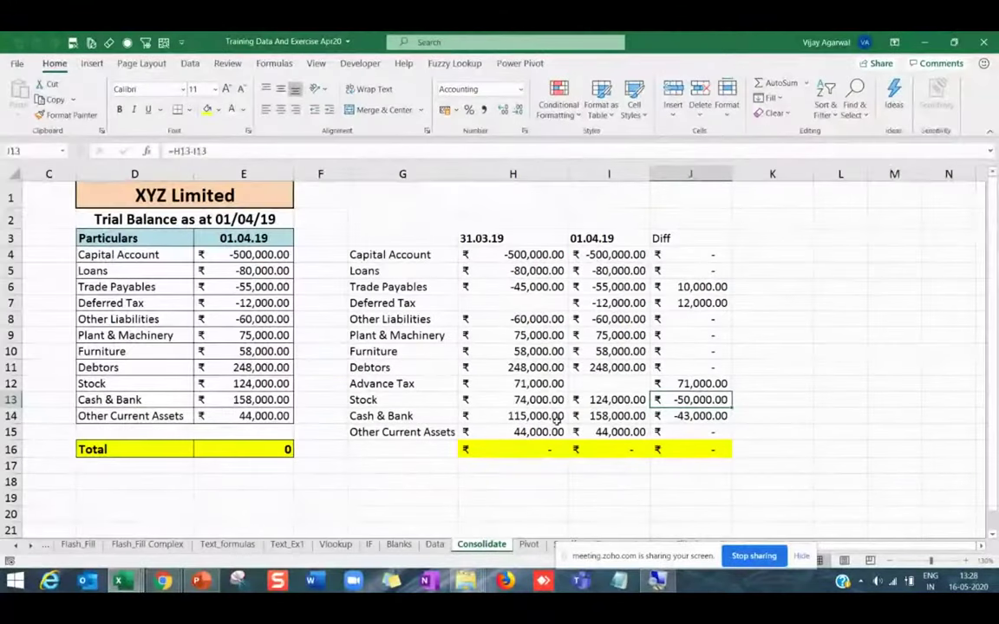
{"action": "left_click", "coordinate": [200, 580]}
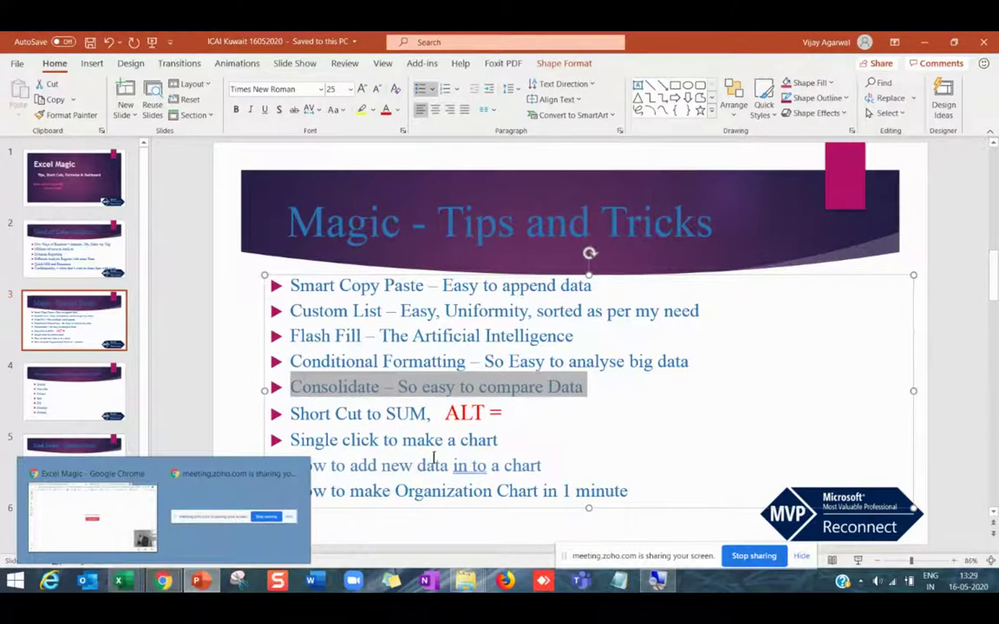
{"action": "left_click", "coordinate": [437, 457]}
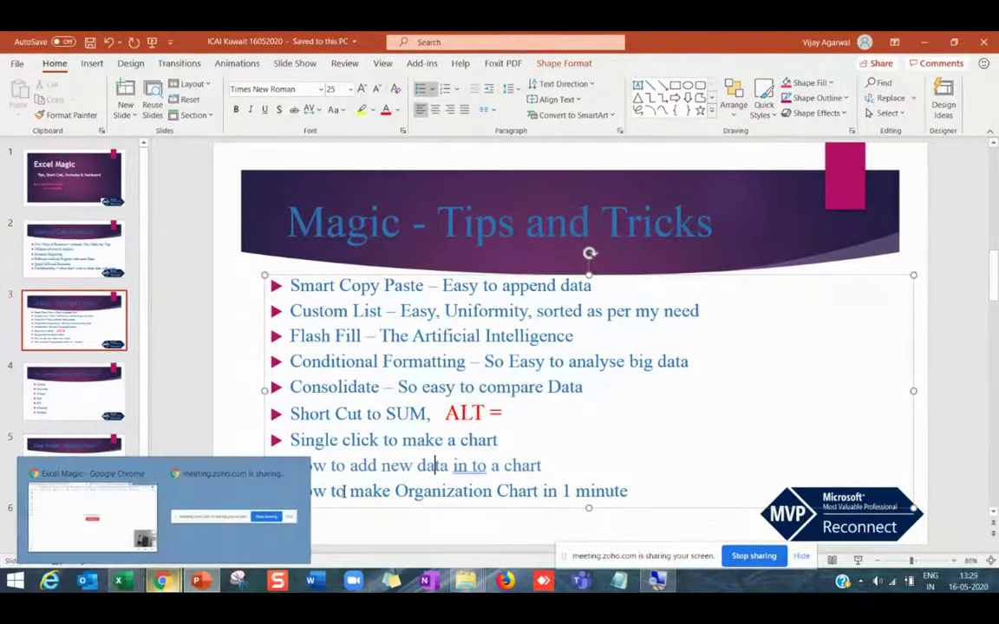
{"action": "left_click", "coordinate": [445, 414]}
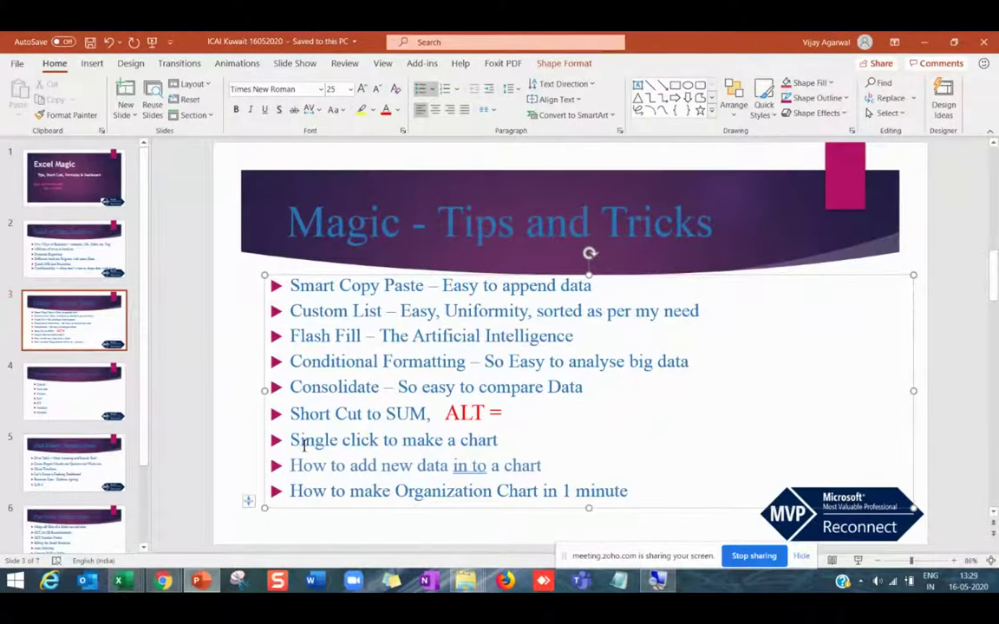
{"action": "left_click_drag", "start_coordinate": [289, 440], "coordinate": [499, 440]}
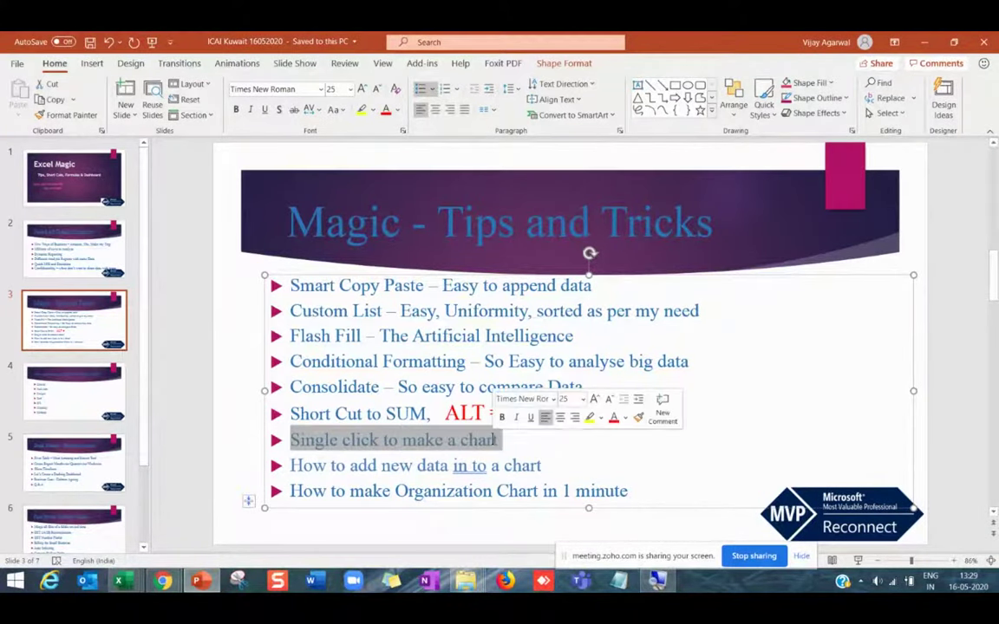
{"action": "mouse_move", "coordinate": [119, 581]}
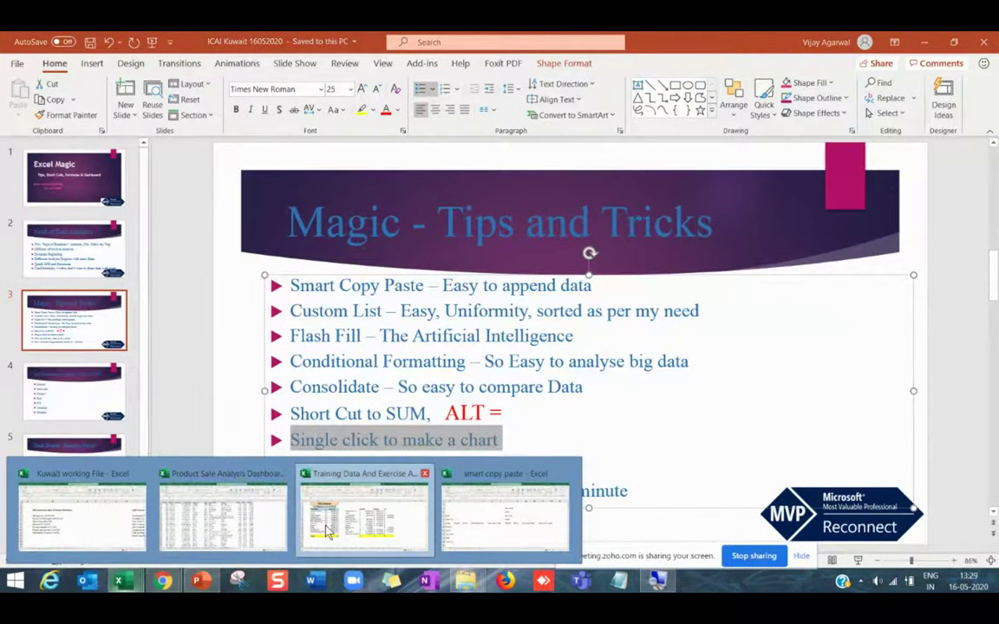
{"action": "left_click", "coordinate": [364, 513]}
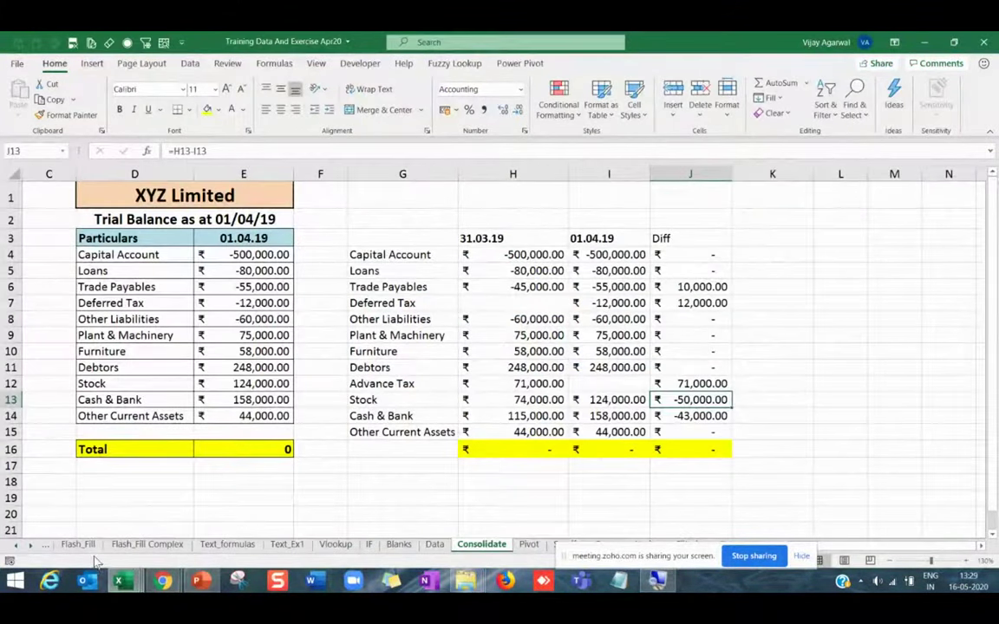
Switch to the Conditional Format sheet and scroll right to the Fruits table.
{"action": "left_click", "coordinate": [17, 547]}
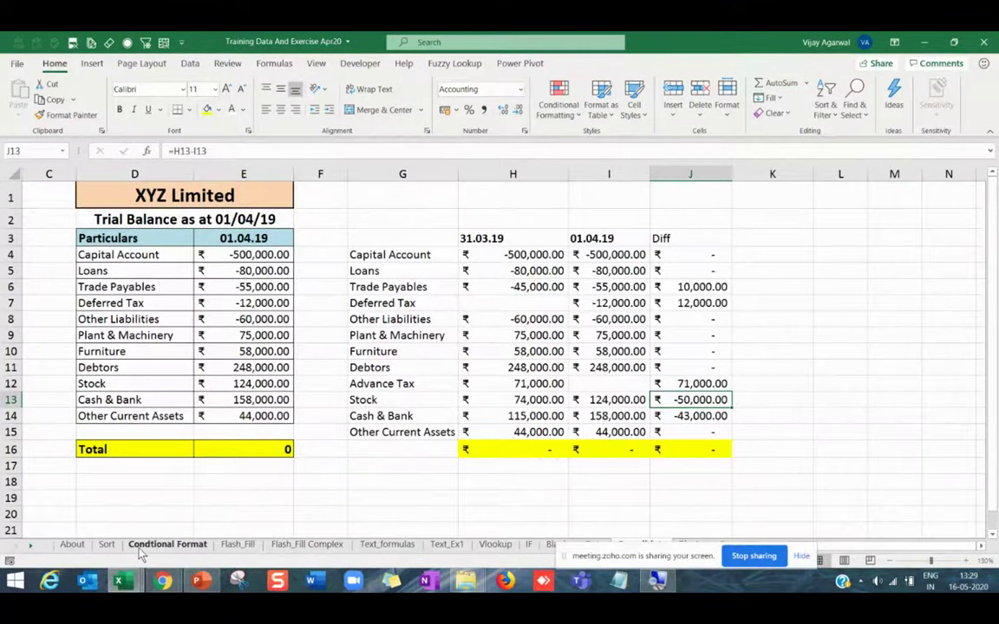
{"action": "left_click", "coordinate": [168, 545]}
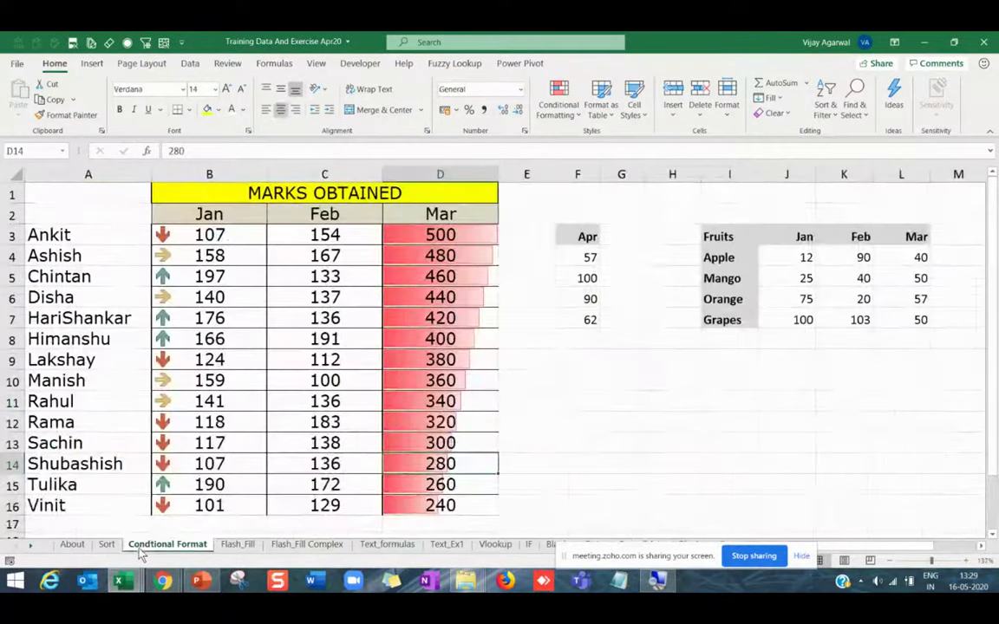
{"action": "left_click", "coordinate": [981, 549]}
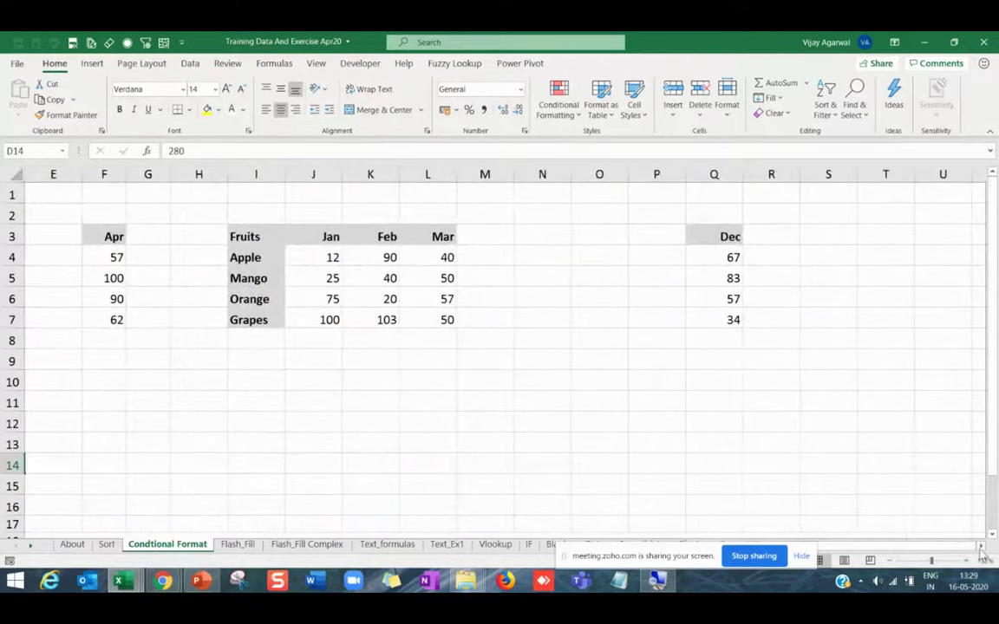
{"action": "left_click", "coordinate": [557, 463]}
Select the Fruits table I3:L7 with its Jan, Feb and Mar quantities.
{"action": "left_click_drag", "start_coordinate": [266, 238], "coordinate": [423, 319]}
{"action": "left_click", "coordinate": [358, 278]}
{"action": "left_click", "coordinate": [334, 255]}
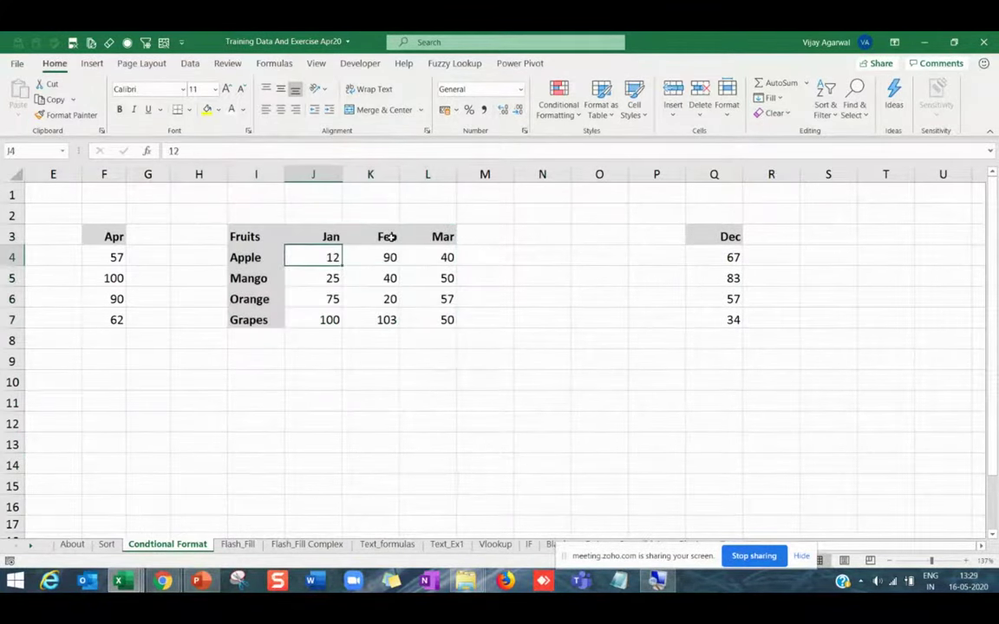
{"action": "left_click", "coordinate": [431, 241]}
{"action": "left_click", "coordinate": [444, 319]}
{"action": "left_click_drag", "start_coordinate": [264, 236], "coordinate": [443, 319]}
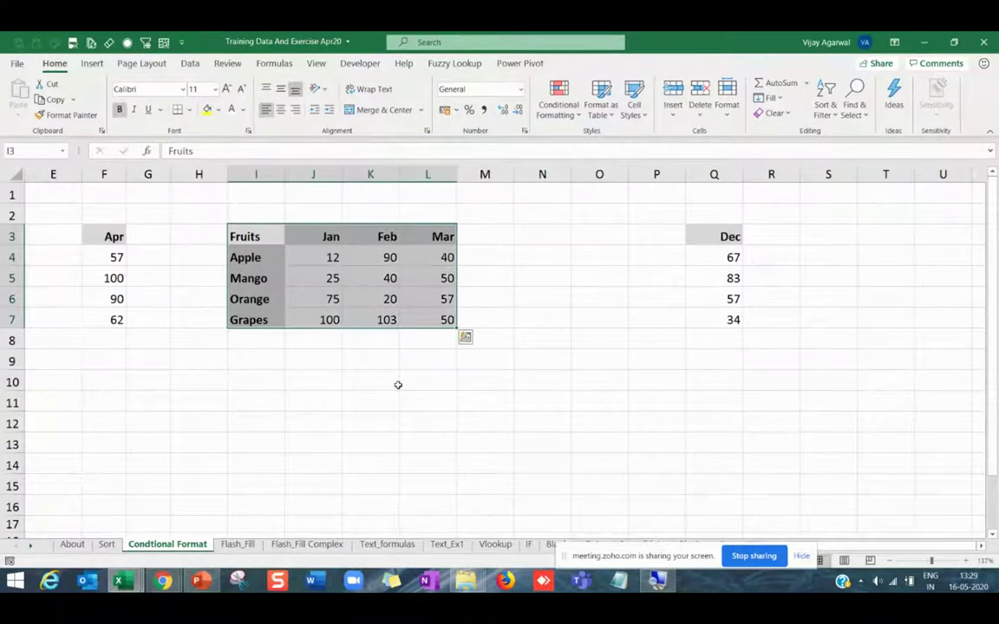
{"action": "left_click", "coordinate": [411, 451]}
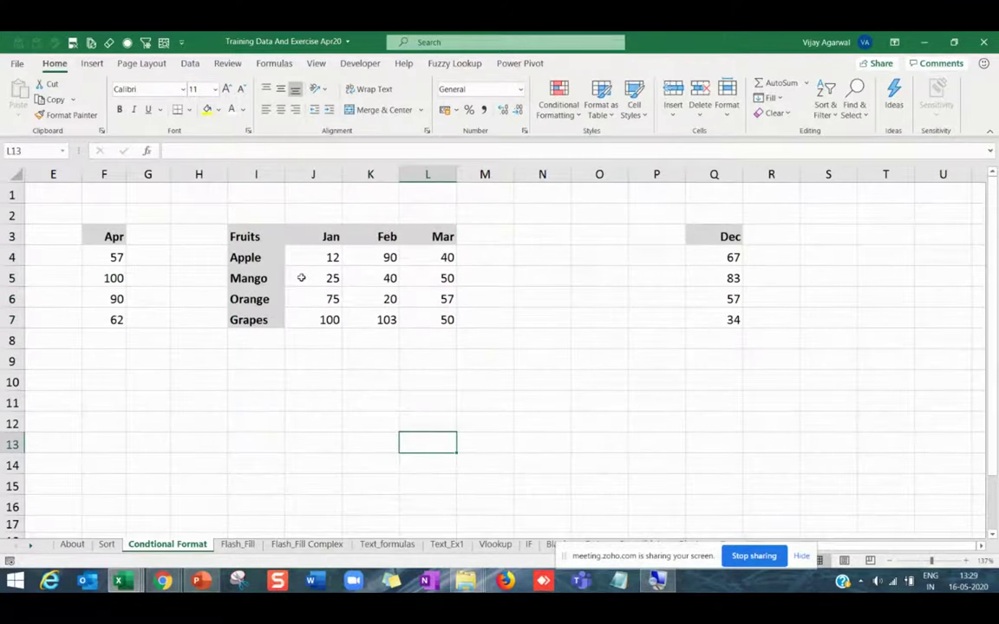
{"action": "left_click_drag", "start_coordinate": [254, 236], "coordinate": [409, 314]}
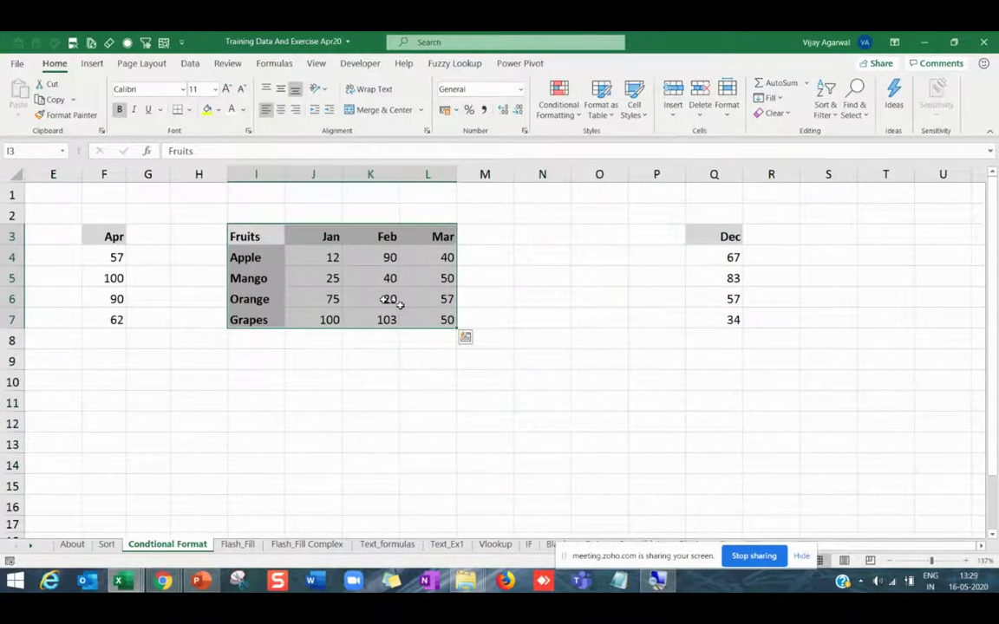
{"action": "left_click", "coordinate": [99, 68]}
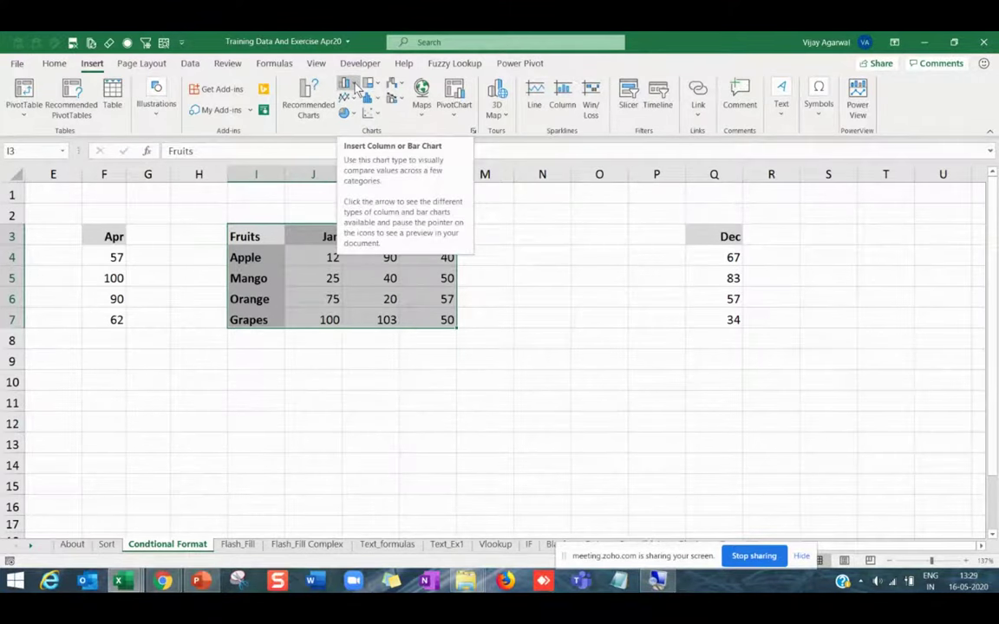
{"action": "left_click", "coordinate": [355, 87]}
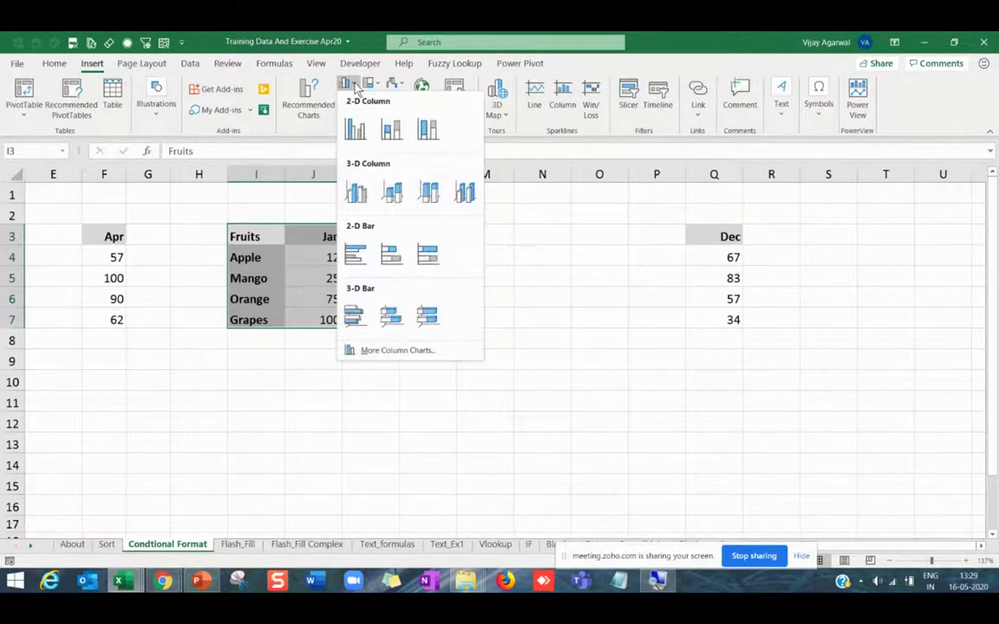
{"action": "left_click", "coordinate": [355, 132]}
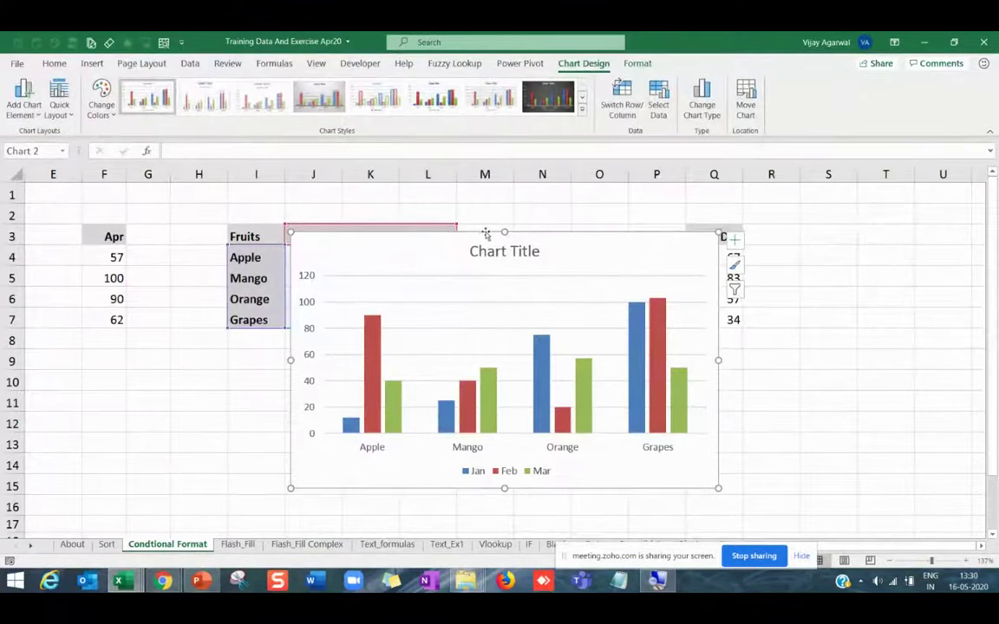
{"action": "left_click_drag", "start_coordinate": [485, 234], "coordinate": [626, 233]}
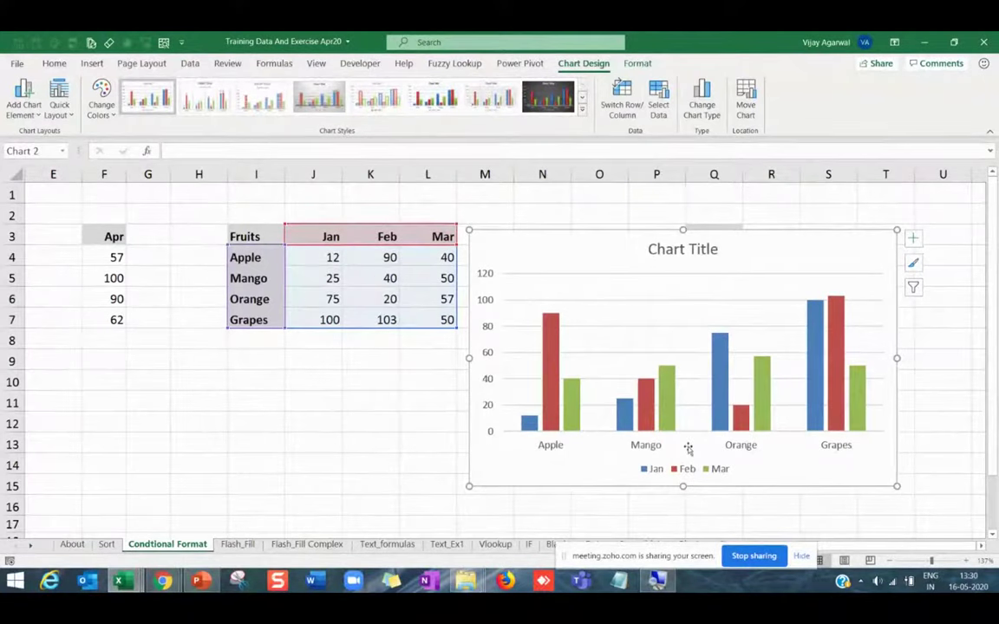
{"action": "left_click", "coordinate": [621, 112]}
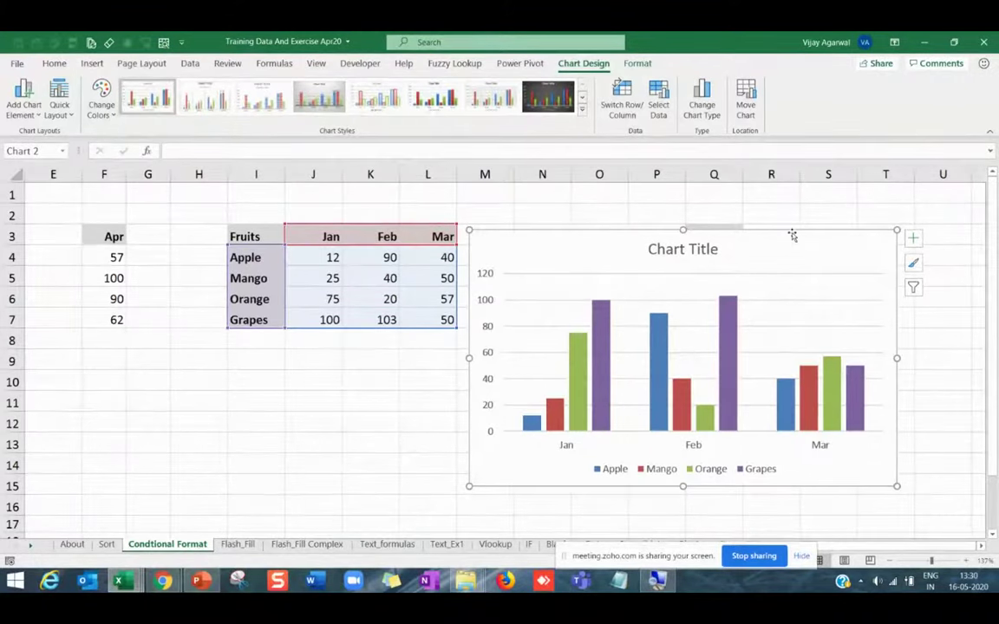
{"action": "key", "text": "Delete"}
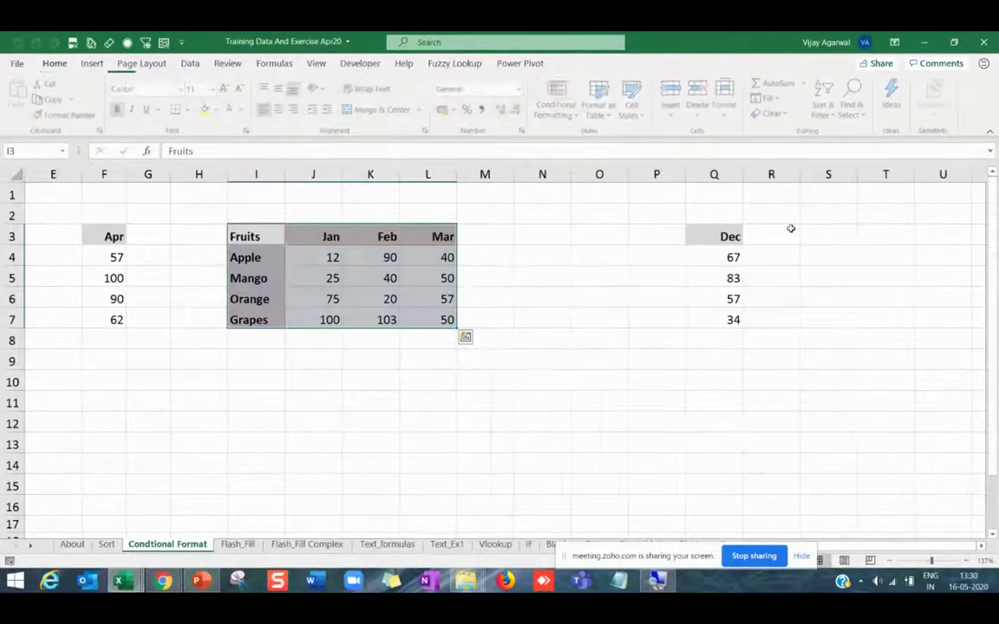
{"action": "left_click", "coordinate": [462, 315]}
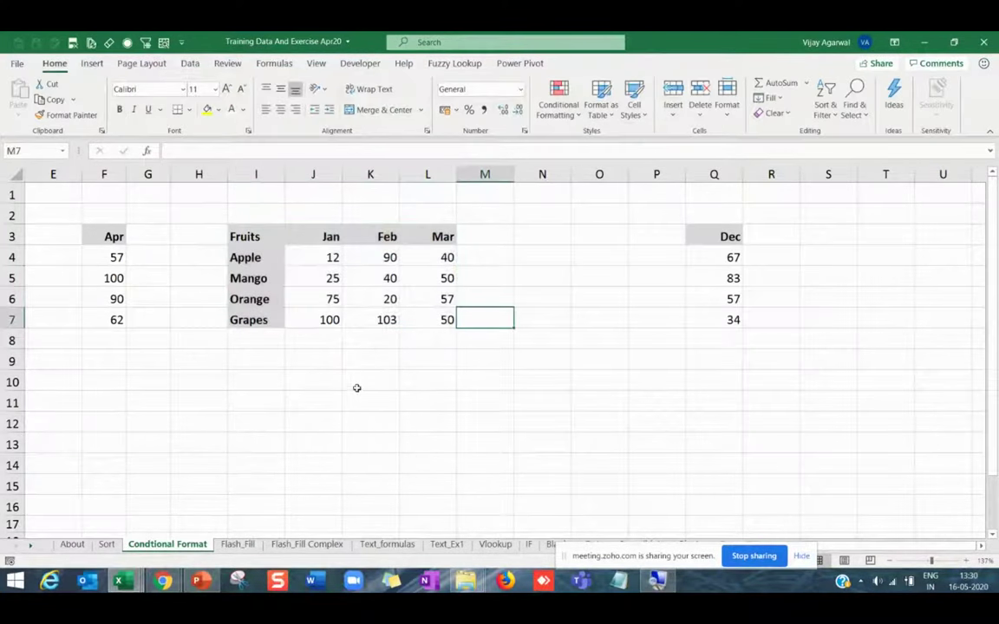
{"action": "left_click", "coordinate": [274, 403]}
{"action": "left_click_drag", "start_coordinate": [272, 237], "coordinate": [433, 328]}
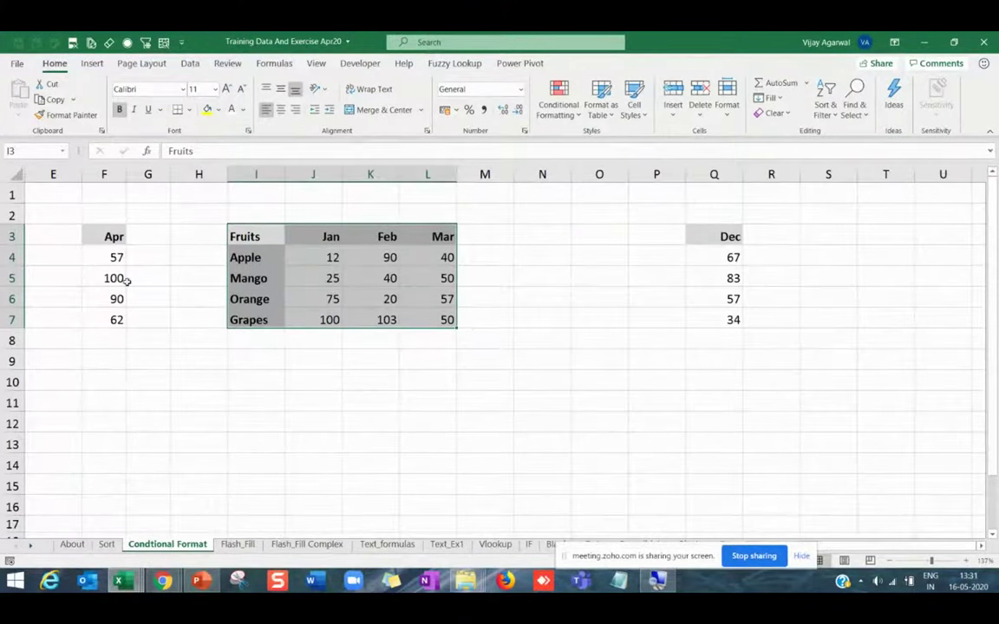
Type a temporary note in empty cell J11, then cancel the edit.
{"action": "left_click", "coordinate": [278, 299]}
{"action": "left_click", "coordinate": [370, 287]}
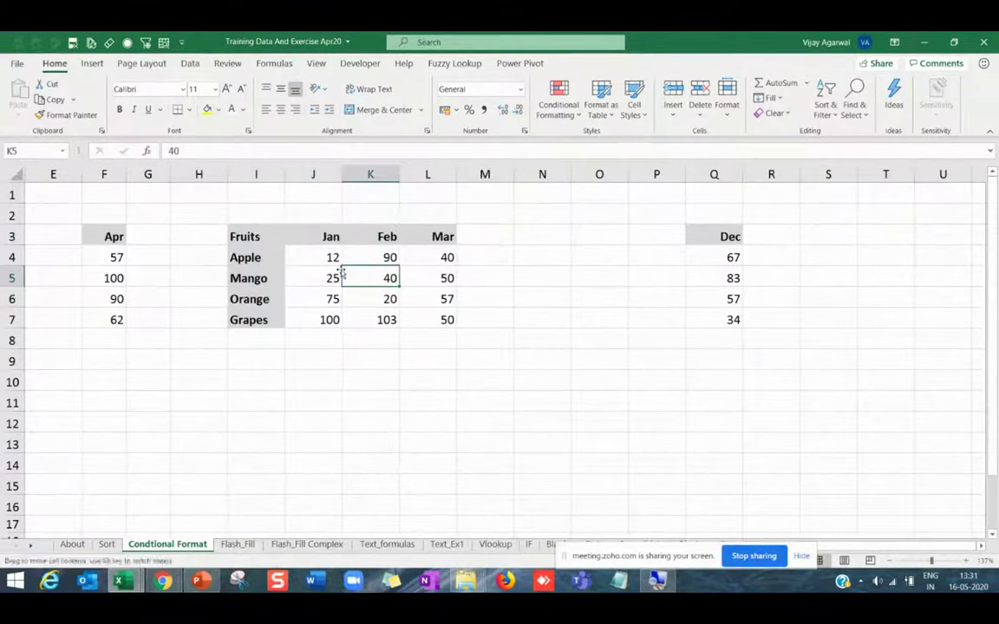
{"action": "left_click", "coordinate": [446, 280]}
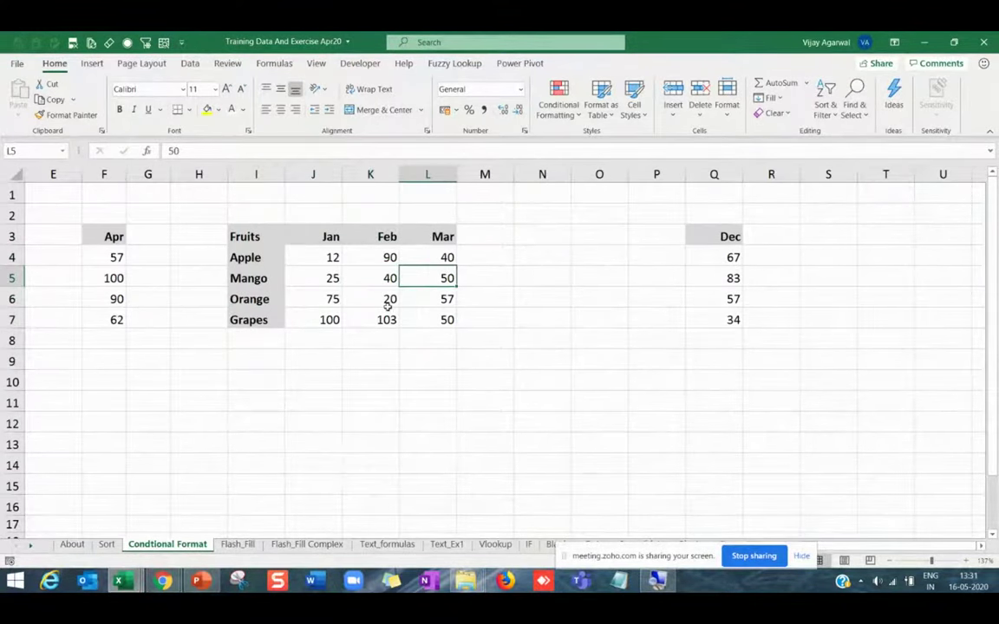
{"action": "left_click", "coordinate": [415, 303]}
{"action": "left_click", "coordinate": [309, 406]}
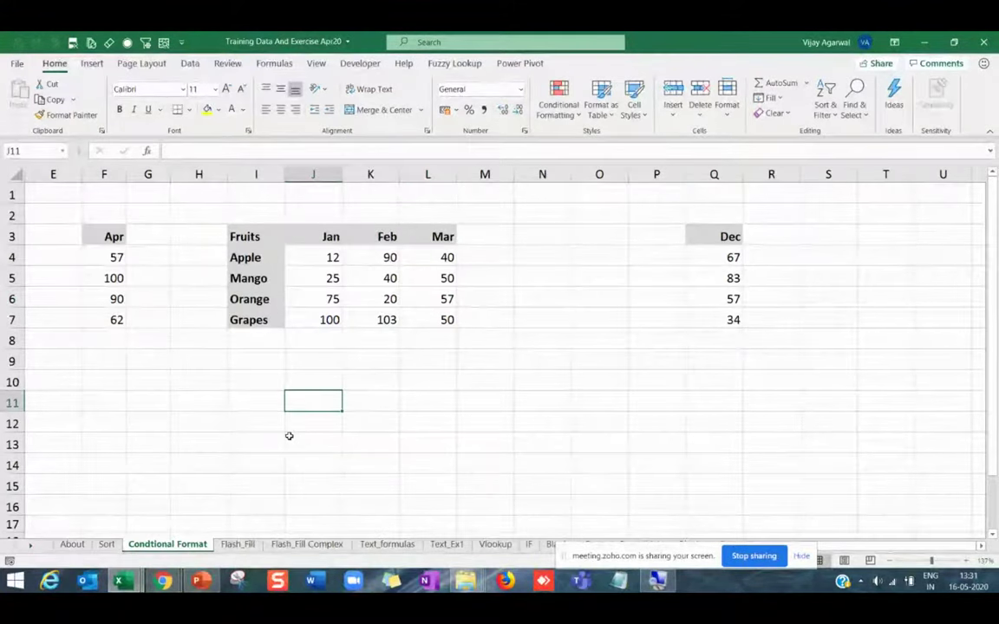
{"action": "type", "text": "ALT + F1"}
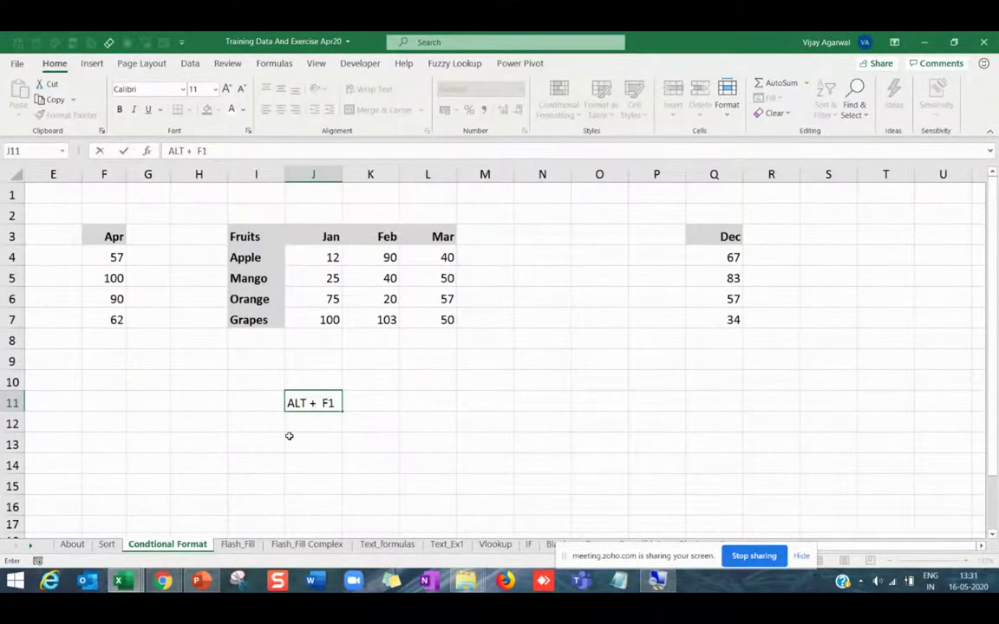
{"action": "key", "text": "Return"}
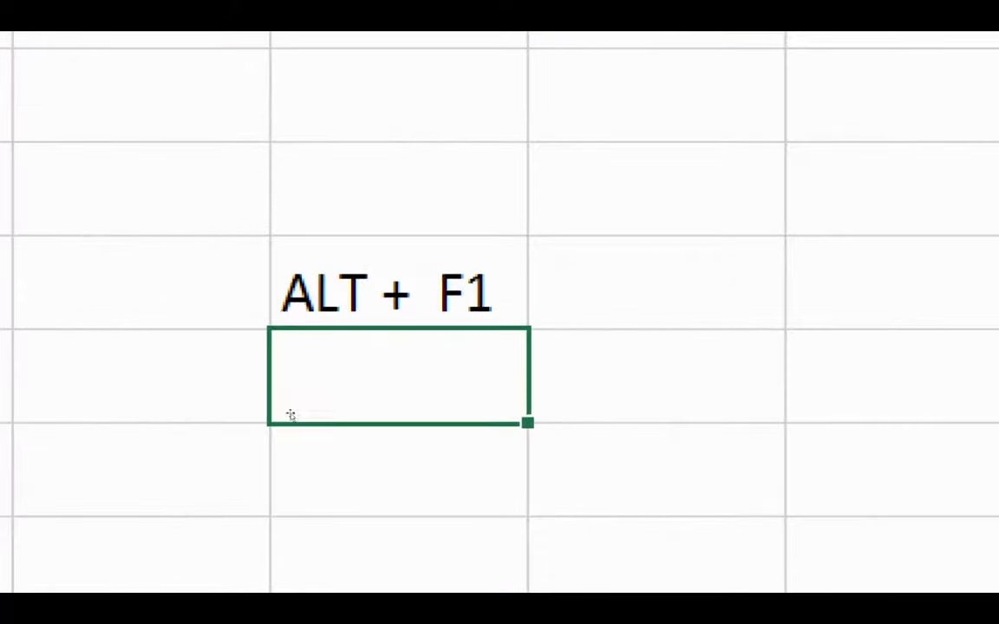
{"action": "key", "text": "Up"}
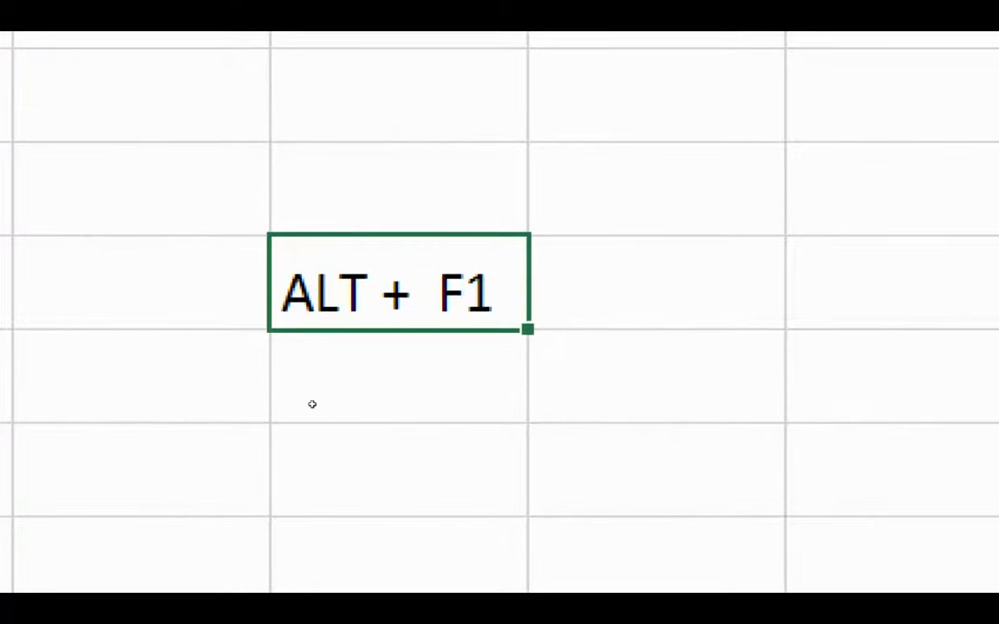
{"action": "double_click", "coordinate": [288, 403]}
{"action": "left_click_drag", "start_coordinate": [288, 404], "coordinate": [355, 403]}
{"action": "key", "text": "Escape"}
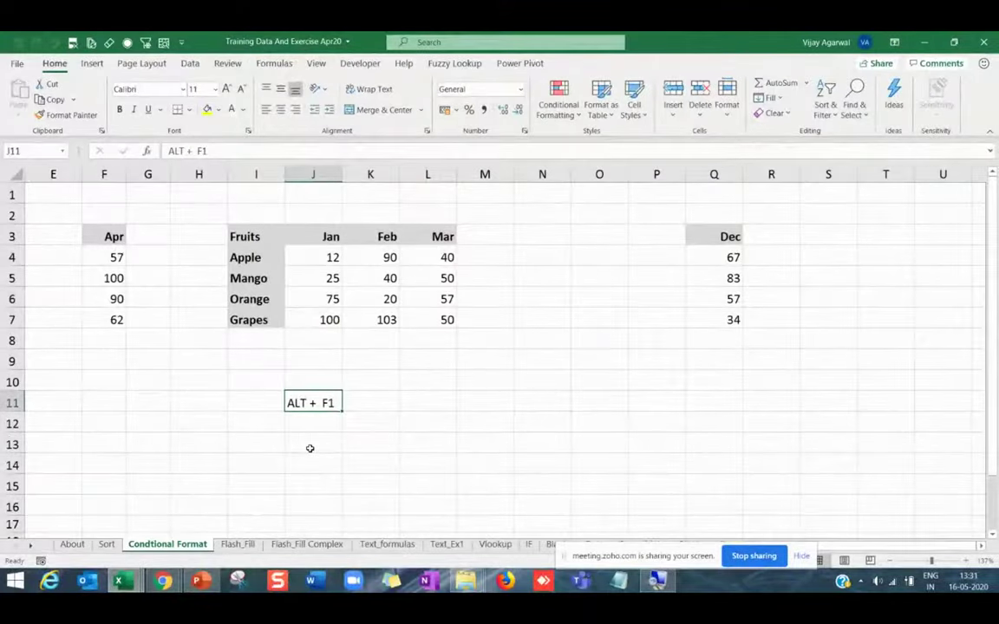
Select the Fruits table I3:L7 and insert a default column chart with Alt+F1.
{"action": "left_click_drag", "start_coordinate": [251, 237], "coordinate": [417, 324]}
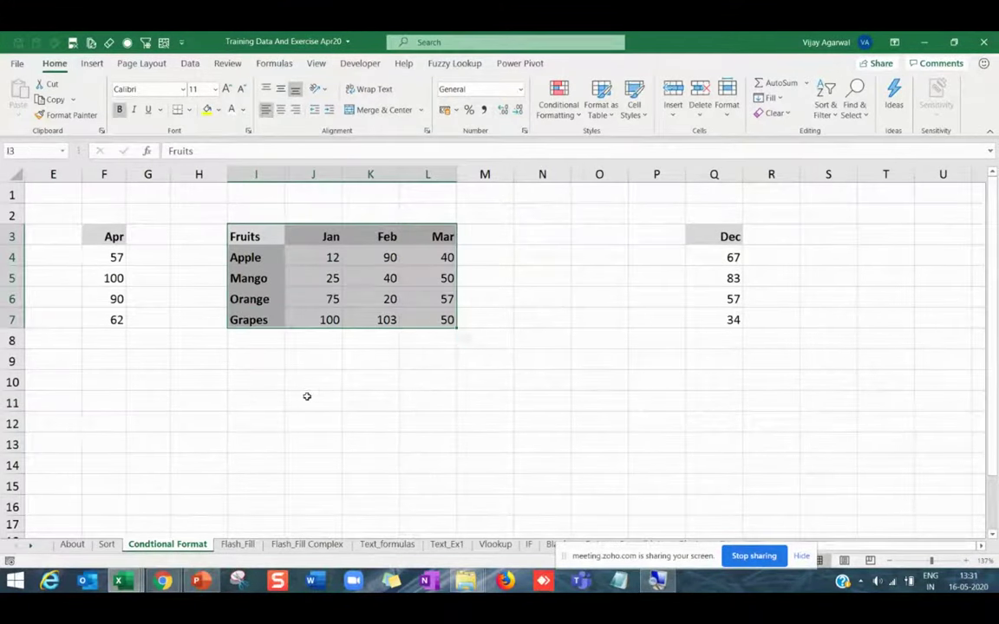
{"action": "left_click", "coordinate": [325, 299]}
{"action": "left_click", "coordinate": [373, 300]}
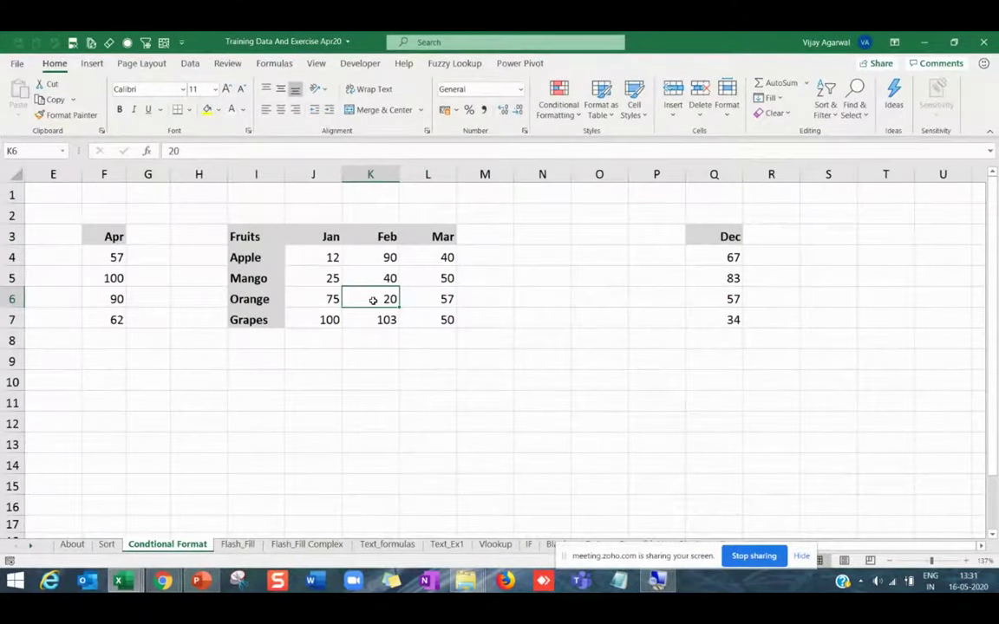
{"action": "key", "text": "alt+F1"}
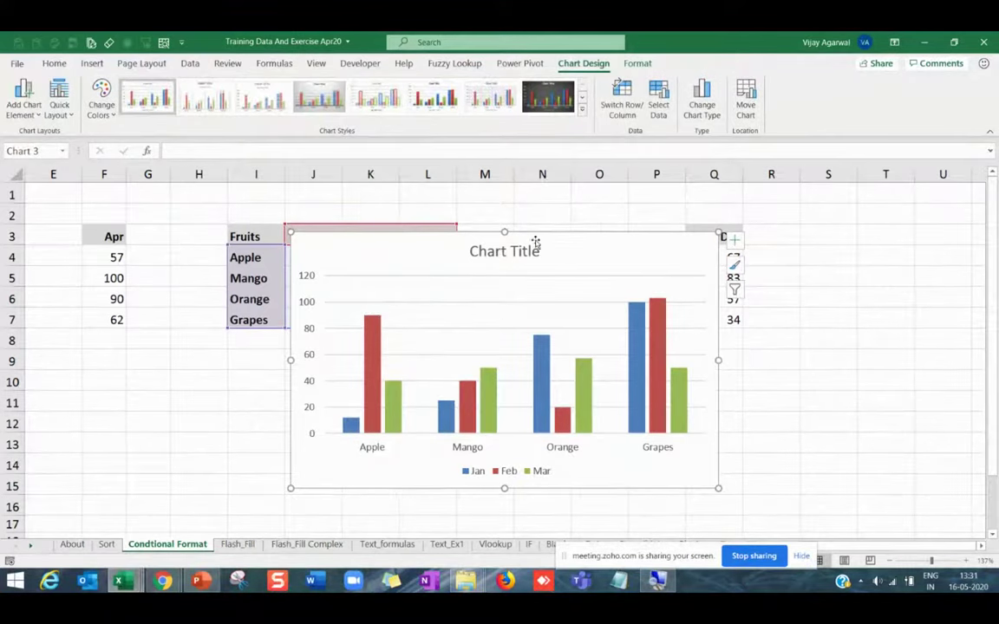
Move the column chart beside the table, then select and delete it.
{"action": "left_click_drag", "start_coordinate": [536, 242], "coordinate": [718, 201]}
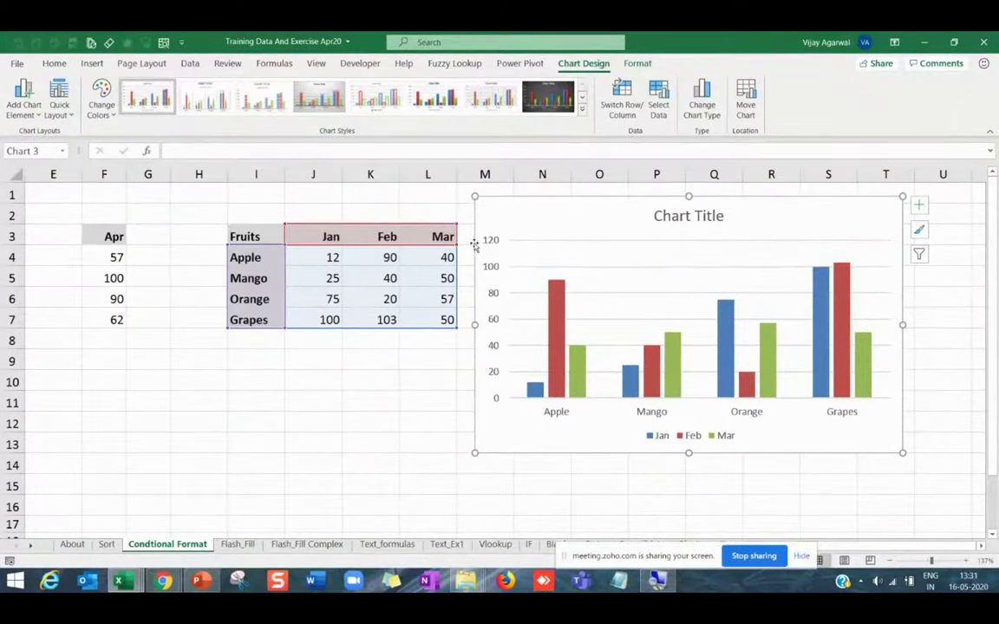
{"action": "left_click_drag", "start_coordinate": [474, 245], "coordinate": [472, 245]}
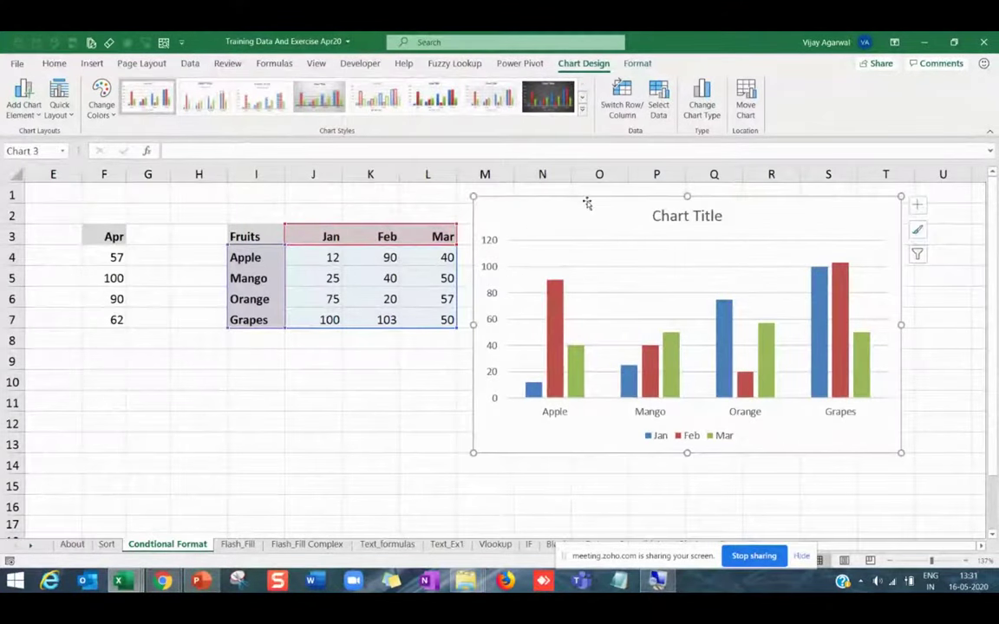
{"action": "left_click", "coordinate": [265, 237]}
{"action": "left_click", "coordinate": [647, 199]}
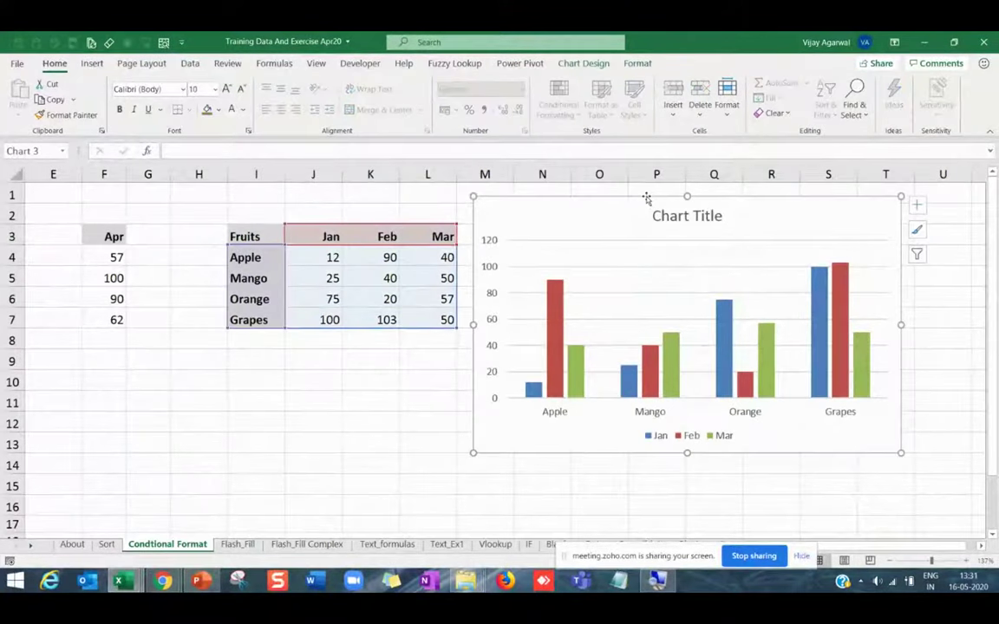
{"action": "key", "text": "Delete"}
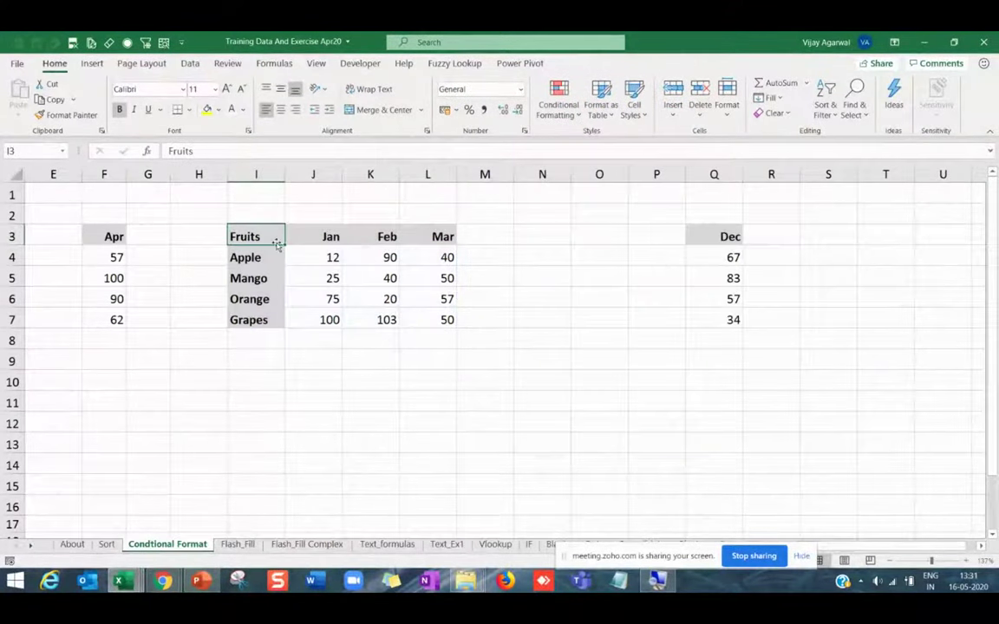
Clear the Fruits header in I3, select the whole table and insert a column chart.
{"action": "key", "text": "Delete"}
{"action": "left_click", "coordinate": [330, 279]}
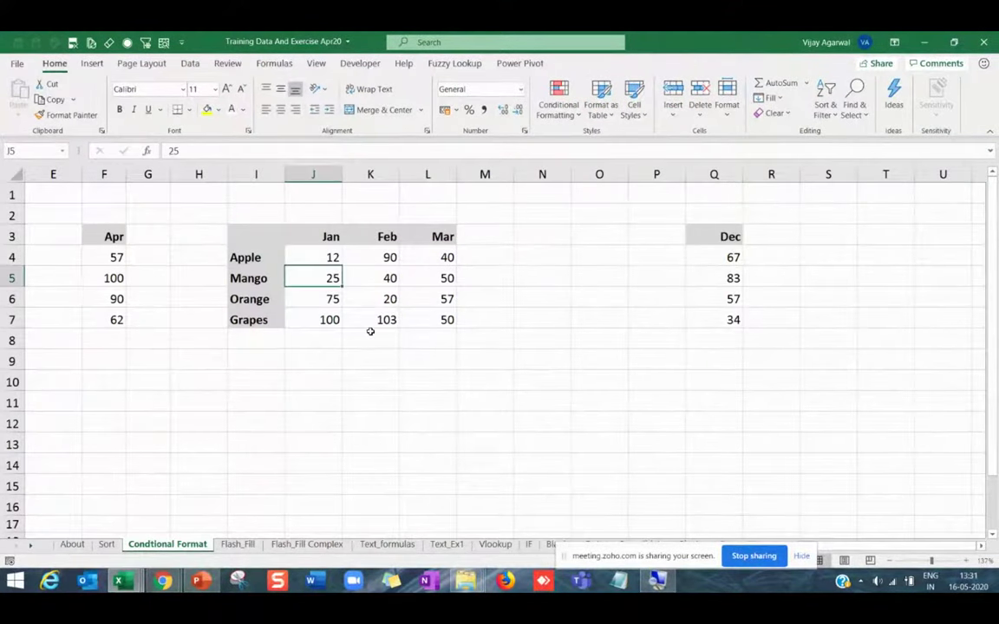
{"action": "key", "text": "ctrl+a"}
{"action": "key", "text": "alt+F1"}
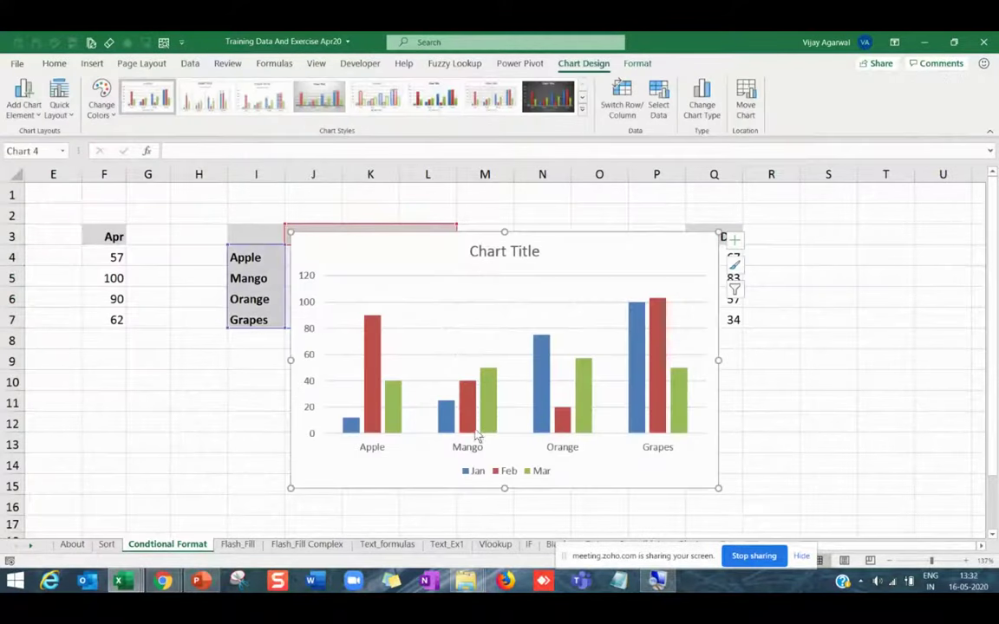
Reposition the chart and switch rows and columns so months become the categories.
{"action": "mouse_move", "coordinate": [541, 233]}
{"action": "left_mouse_down"}
{"action": "mouse_move", "coordinate": [644, 274]}
{"action": "mouse_move", "coordinate": [688, 260]}
{"action": "mouse_move", "coordinate": [684, 278]}
{"action": "mouse_move", "coordinate": [705, 257]}
{"action": "mouse_move", "coordinate": [603, 261]}
{"action": "mouse_move", "coordinate": [488, 228]}
{"action": "mouse_move", "coordinate": [477, 239]}
{"action": "mouse_move", "coordinate": [694, 315]}
{"action": "mouse_move", "coordinate": [738, 299]}
{"action": "mouse_move", "coordinate": [738, 287]}
{"action": "mouse_move", "coordinate": [428, 237]}
{"action": "mouse_move", "coordinate": [449, 334]}
{"action": "mouse_move", "coordinate": [488, 298]}
{"action": "mouse_move", "coordinate": [528, 324]}
{"action": "mouse_move", "coordinate": [589, 310]}
{"action": "mouse_move", "coordinate": [526, 296]}
{"action": "mouse_move", "coordinate": [476, 220]}
{"action": "mouse_move", "coordinate": [511, 275]}
{"action": "mouse_move", "coordinate": [800, 343]}
{"action": "left_mouse_up"}
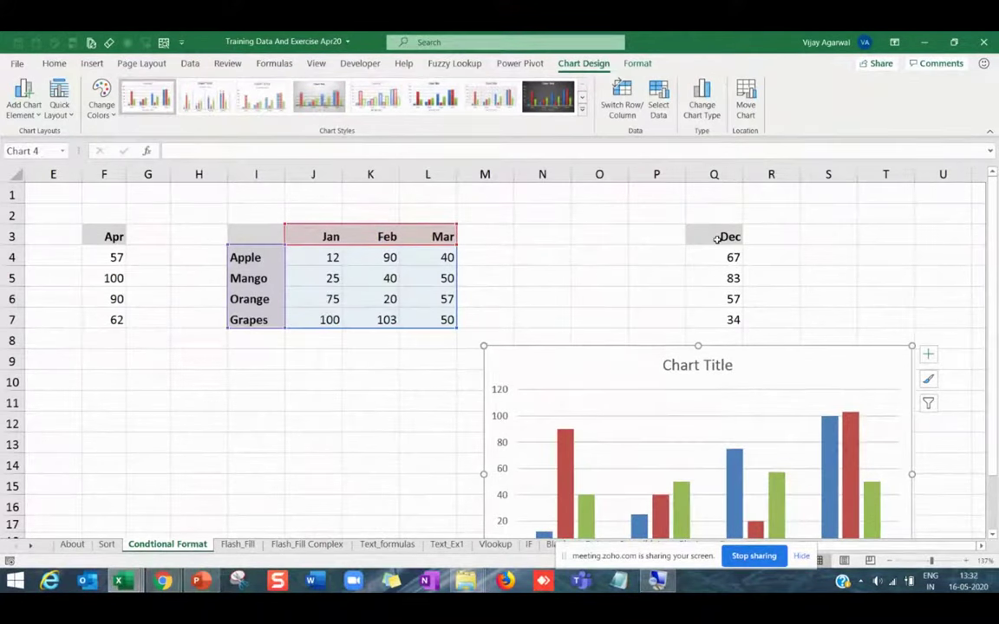
{"action": "left_click_drag", "start_coordinate": [662, 348], "coordinate": [579, 264]}
{"action": "left_click", "coordinate": [582, 279]}
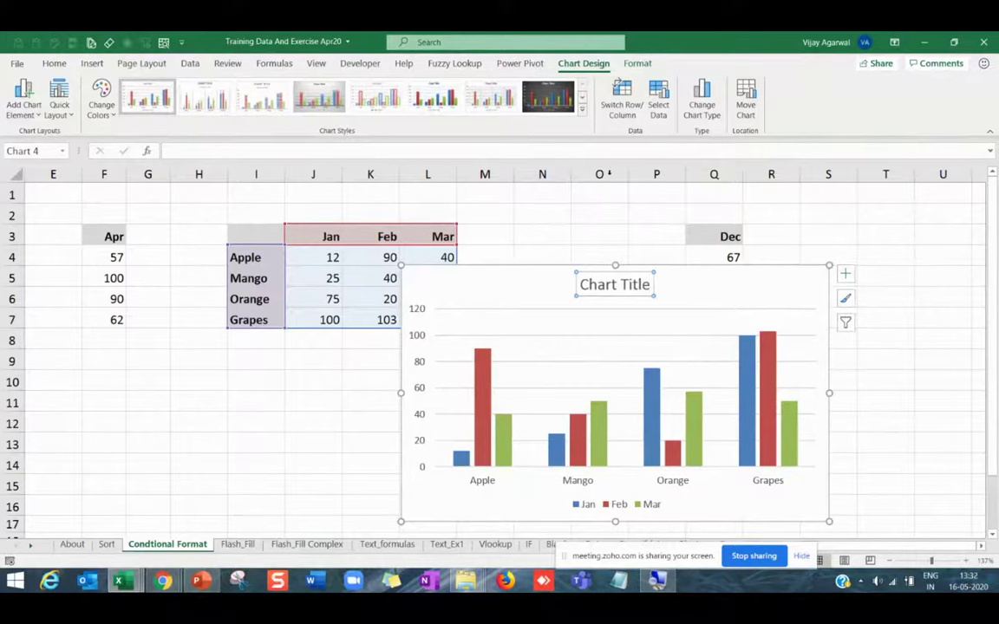
{"action": "left_click", "coordinate": [618, 122]}
{"action": "left_click_drag", "start_coordinate": [569, 268], "coordinate": [332, 211]}
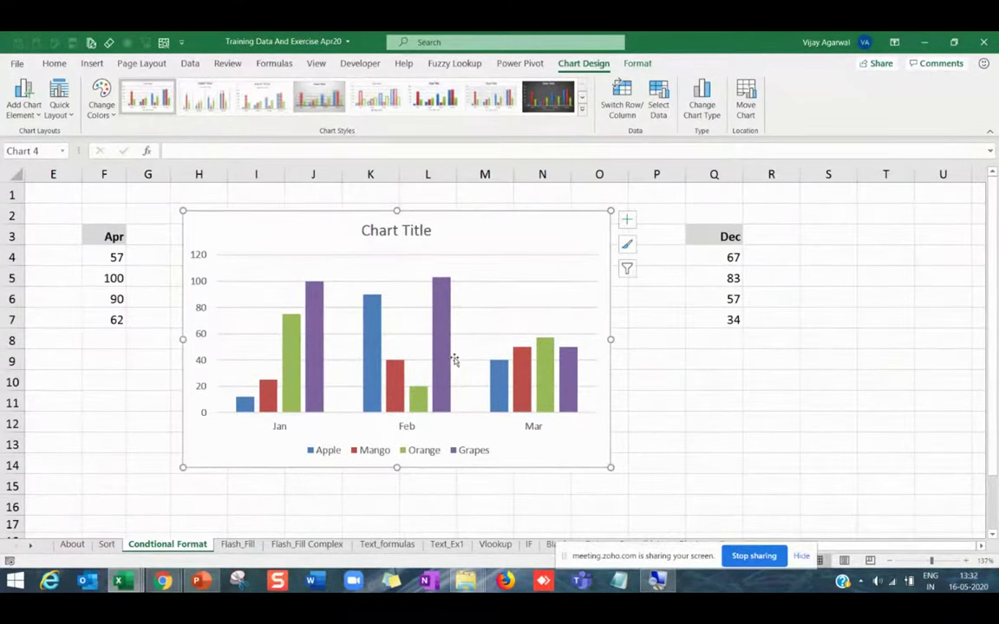
{"action": "left_click_drag", "start_coordinate": [694, 233], "coordinate": [712, 309]}
Copy the Dec column Q3:Q7 and paste it into the chart as a new series.
{"action": "key", "text": "ctrl+c"}
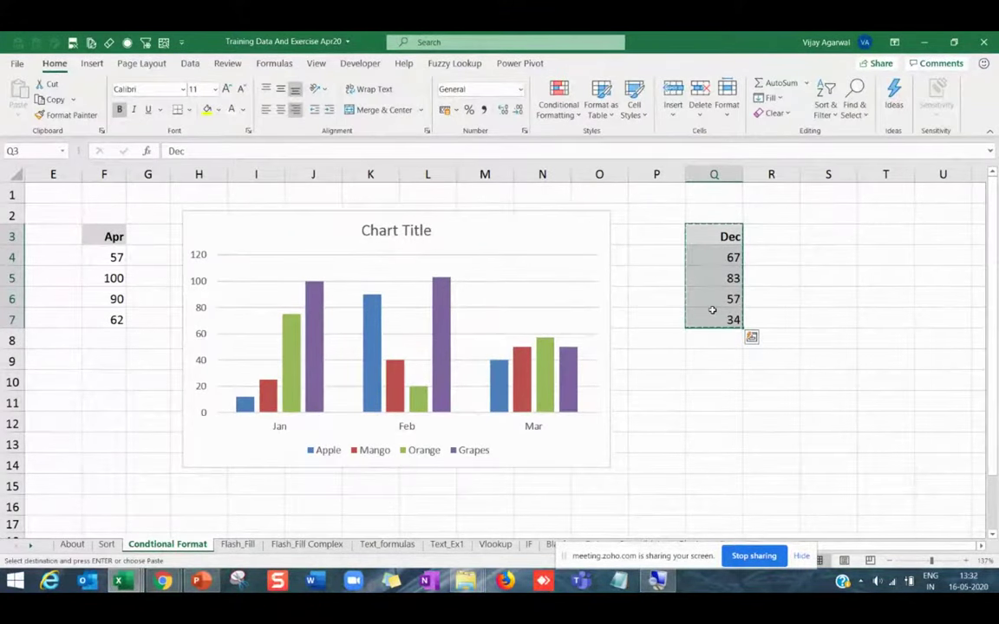
{"action": "left_click_drag", "start_coordinate": [503, 217], "coordinate": [534, 239]}
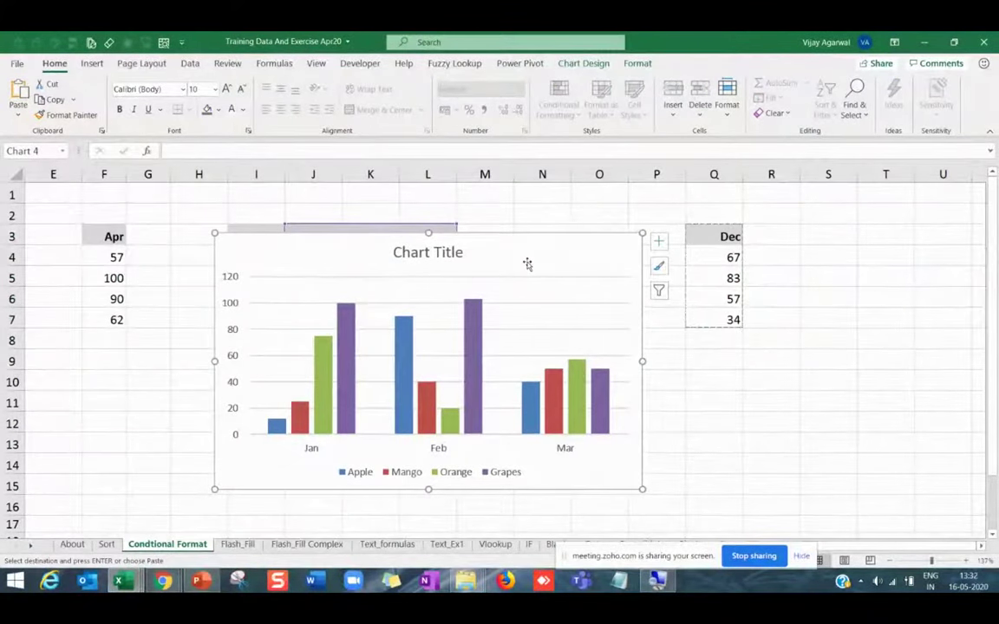
{"action": "key", "text": "ctrl+v"}
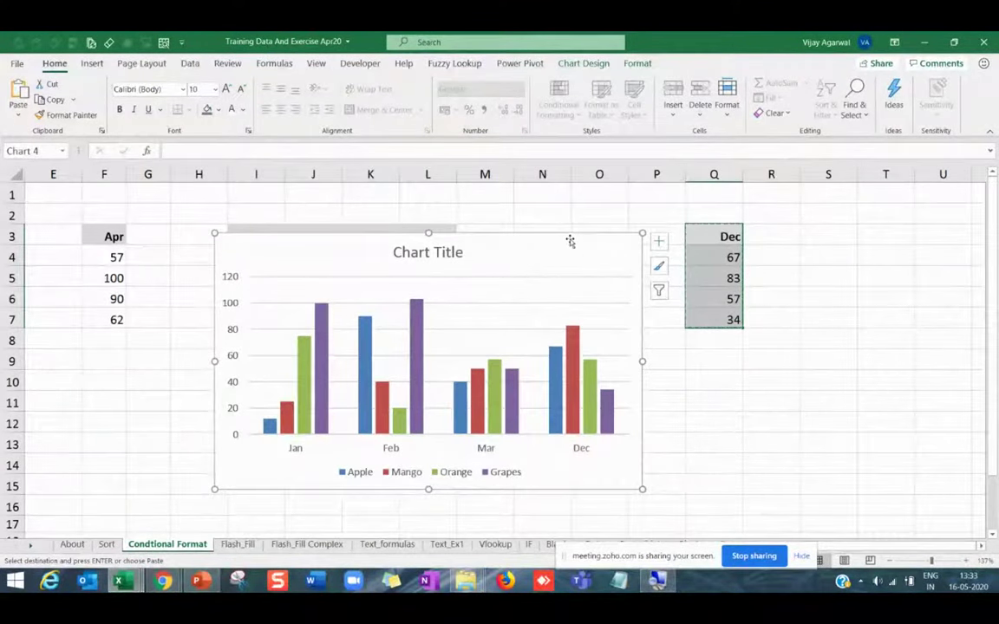
{"action": "left_click_drag", "start_coordinate": [561, 236], "coordinate": [622, 236]}
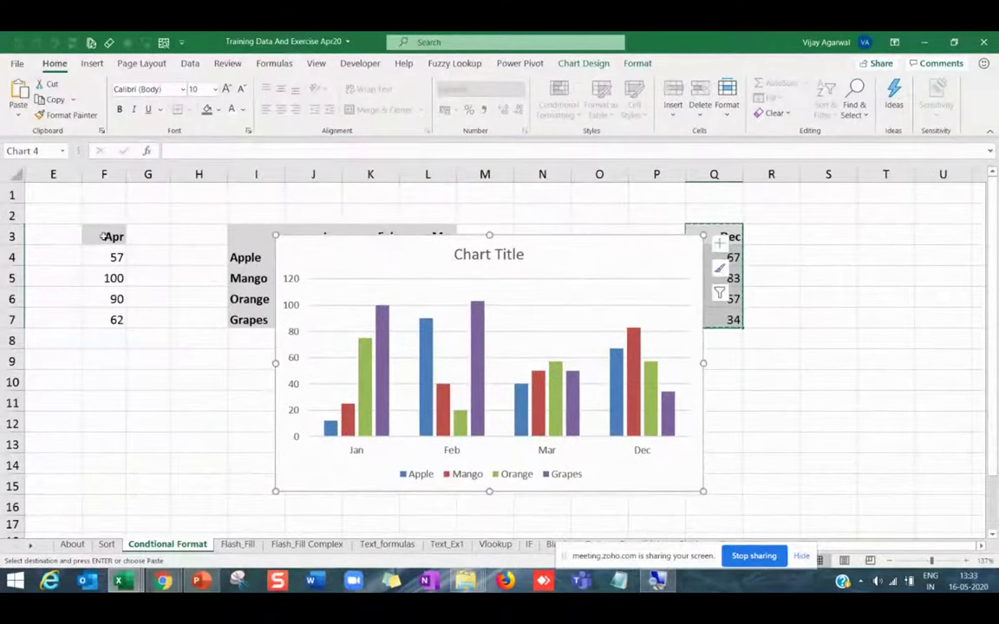
Paste the Apr column F3:F7 into the chart, undo it, and delete the chart.
{"action": "left_click_drag", "start_coordinate": [113, 237], "coordinate": [115, 320]}
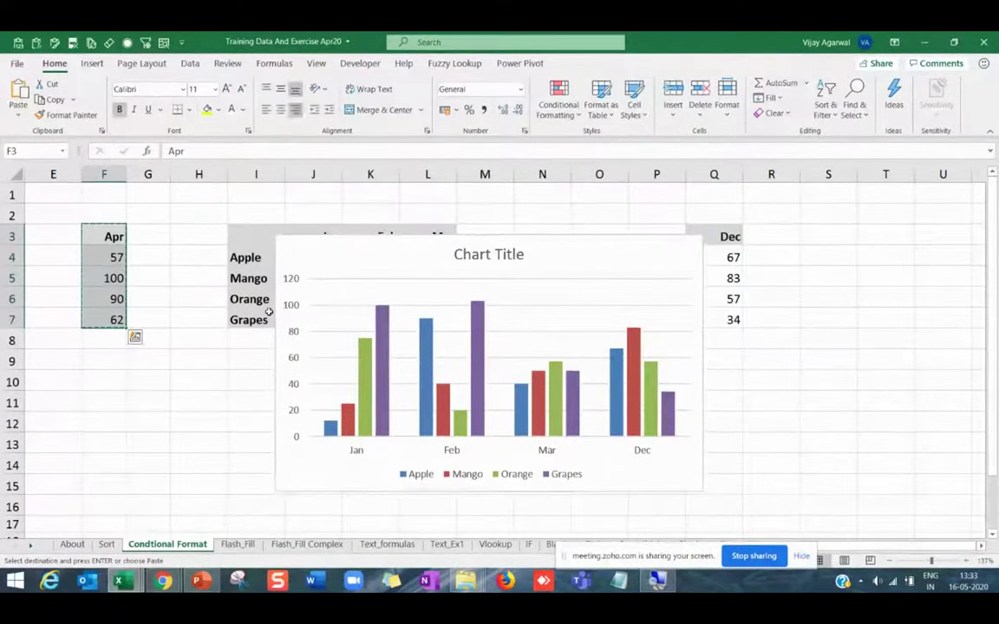
{"action": "left_click", "coordinate": [556, 274]}
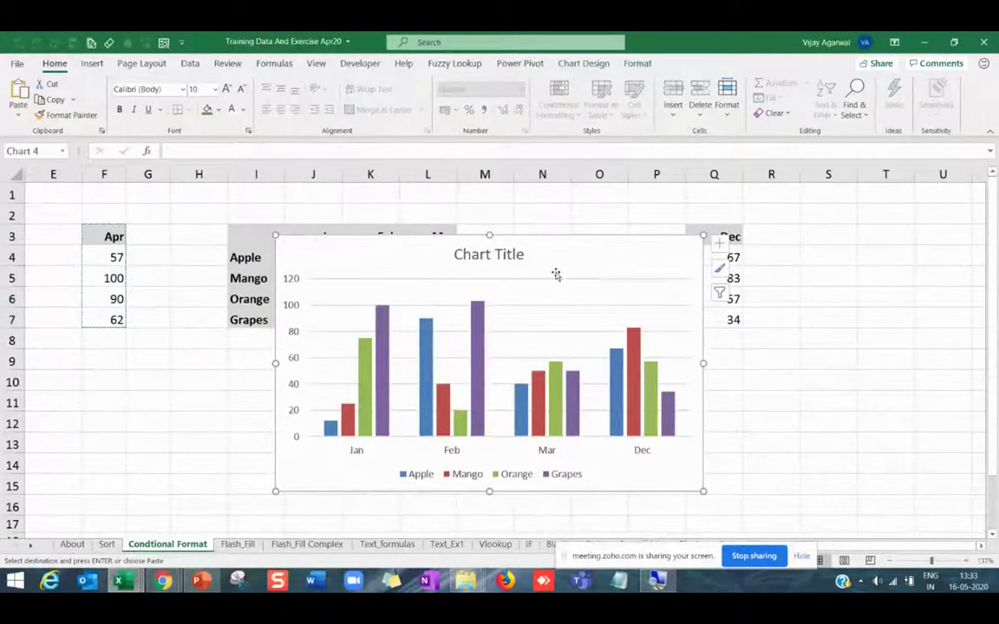
{"action": "key", "text": "ctrl+v"}
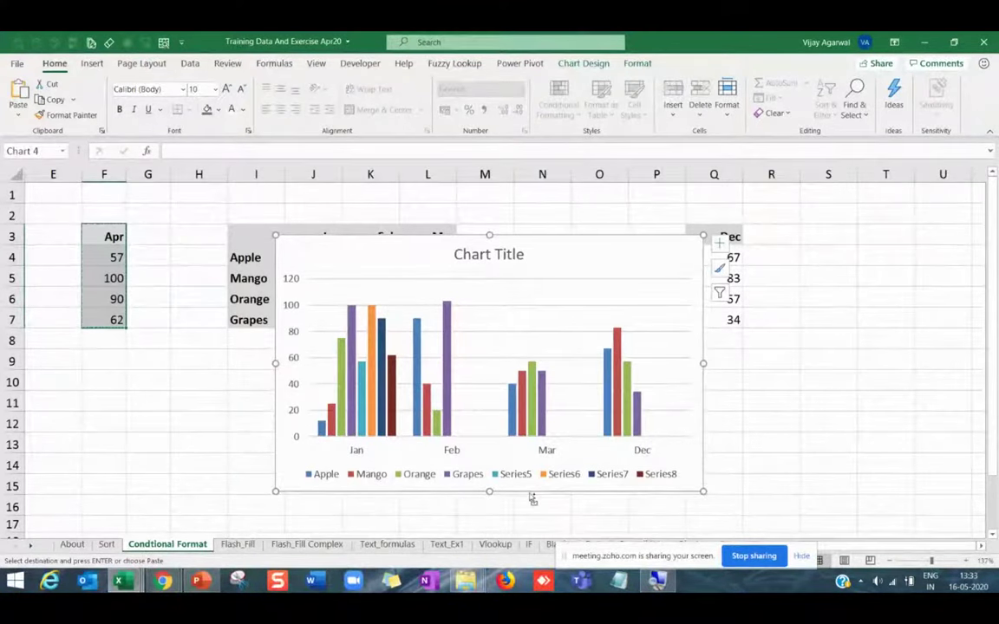
{"action": "key", "text": "ctrl+z"}
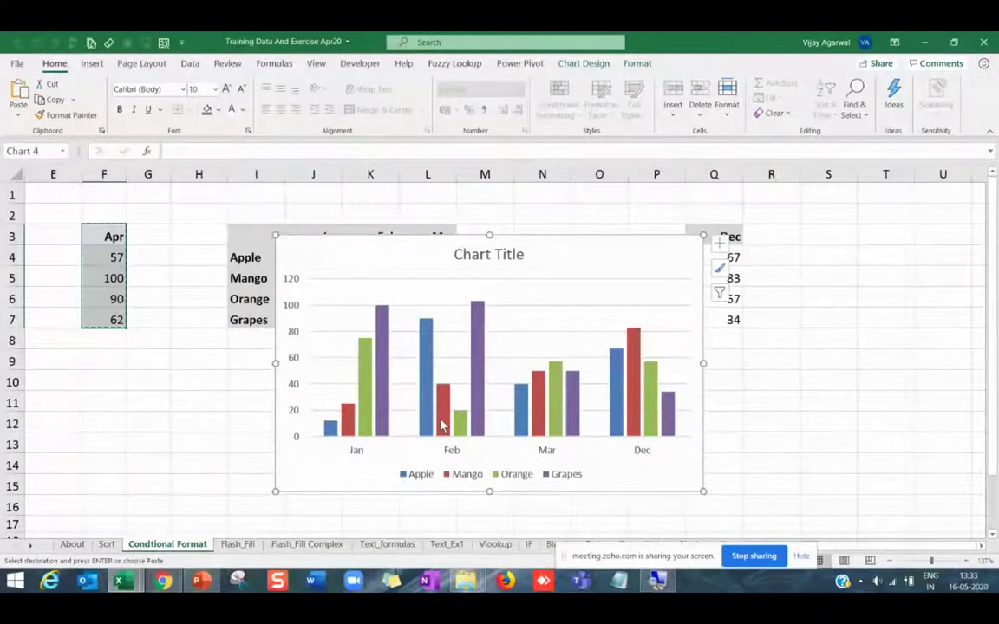
{"action": "key", "text": "Escape"}
{"action": "key", "text": "Delete"}
{"action": "left_click", "coordinate": [403, 340]}
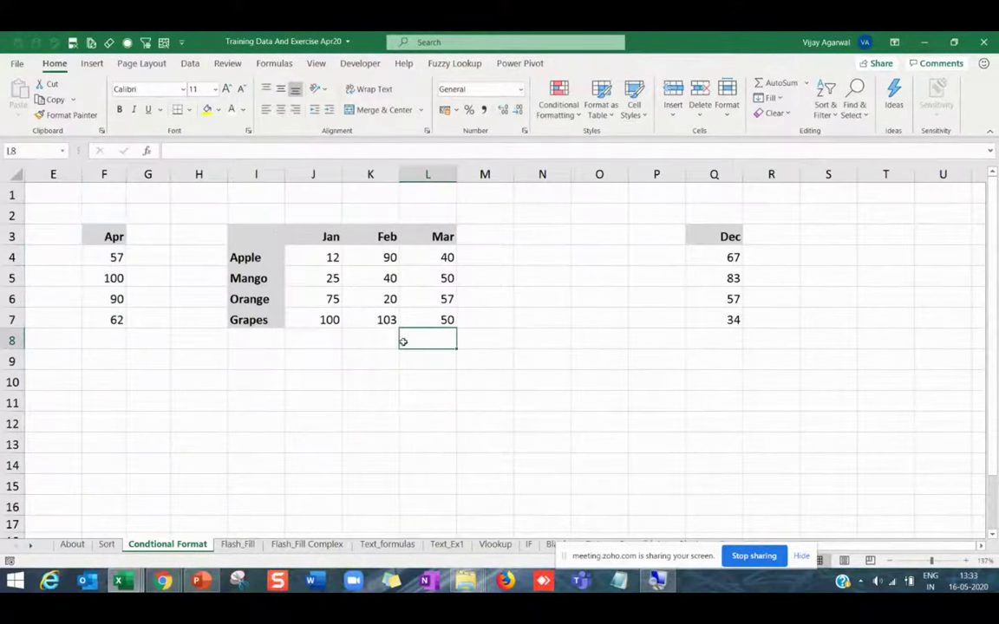
{"action": "left_click_drag", "start_coordinate": [264, 237], "coordinate": [312, 315]}
{"action": "left_click_drag", "start_coordinate": [444, 237], "coordinate": [444, 316]}
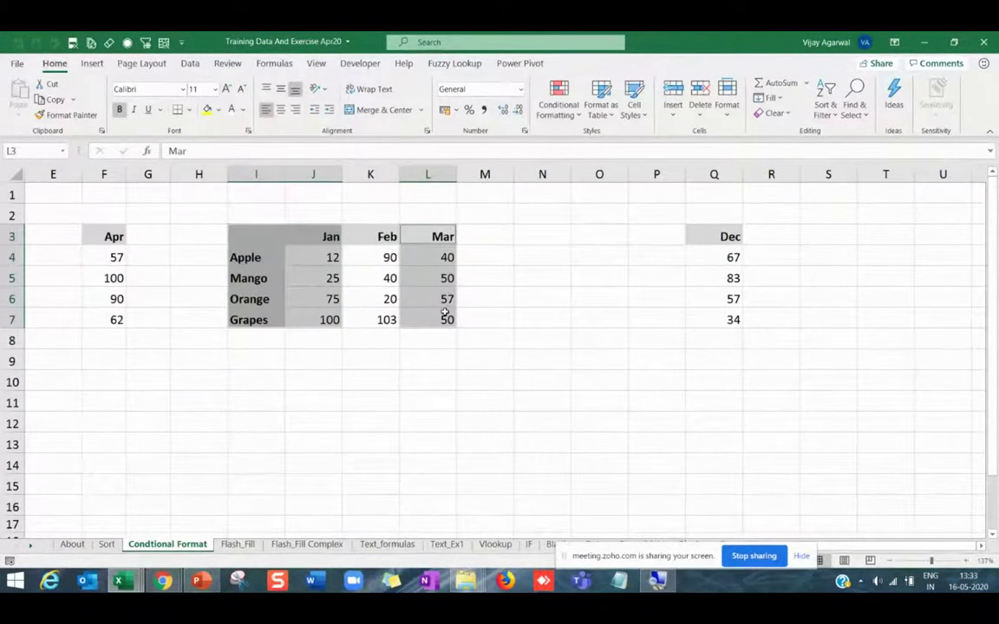
{"action": "left_click_drag", "start_coordinate": [713, 235], "coordinate": [714, 319]}
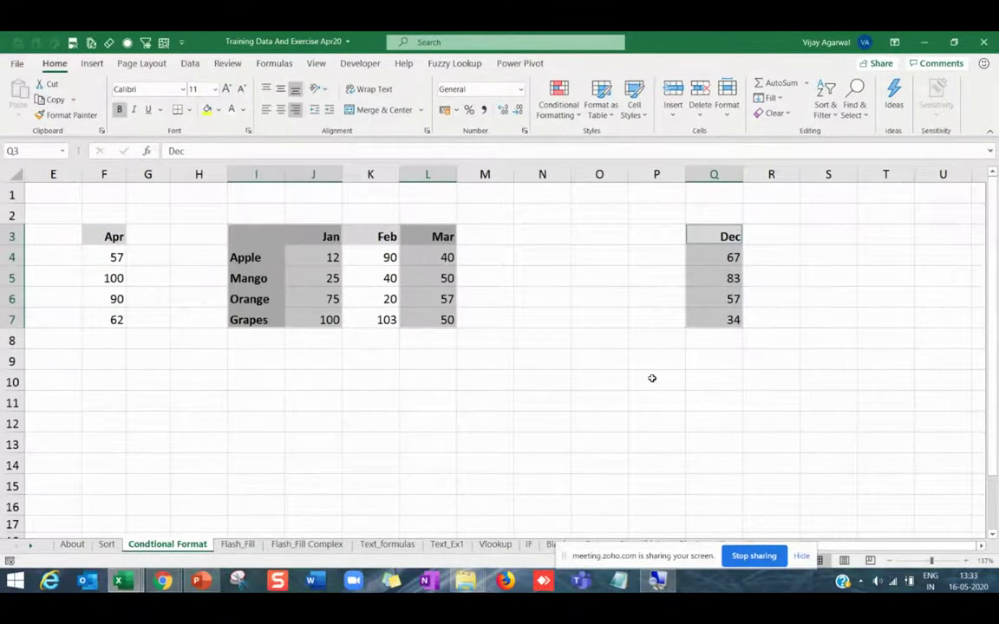
{"action": "left_click", "coordinate": [437, 297]}
{"action": "left_click_drag", "start_coordinate": [257, 239], "coordinate": [308, 312]}
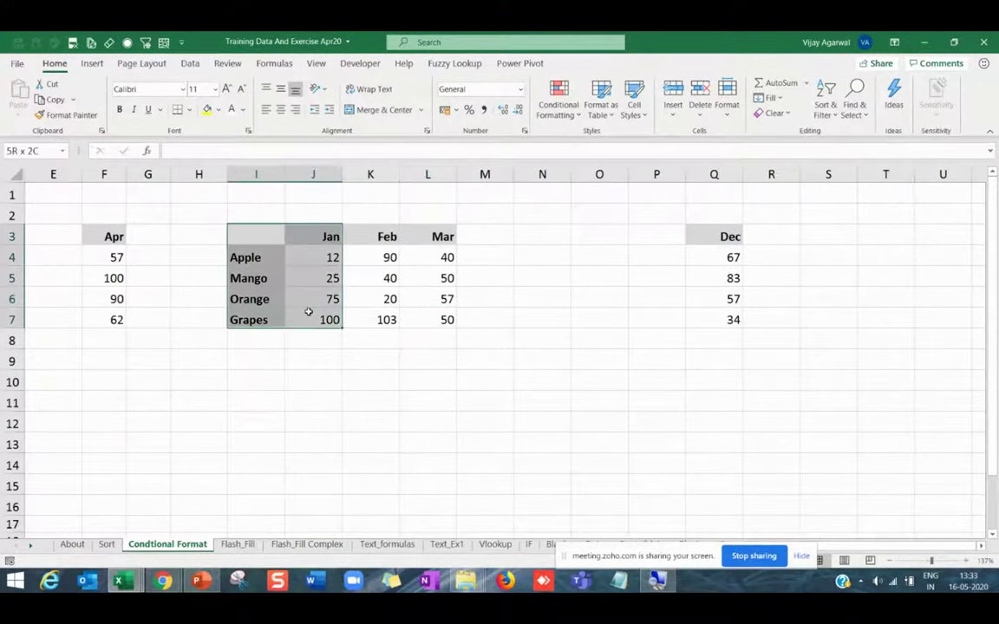
{"action": "left_click_drag", "start_coordinate": [431, 237], "coordinate": [444, 316], "text": "ctrl"}
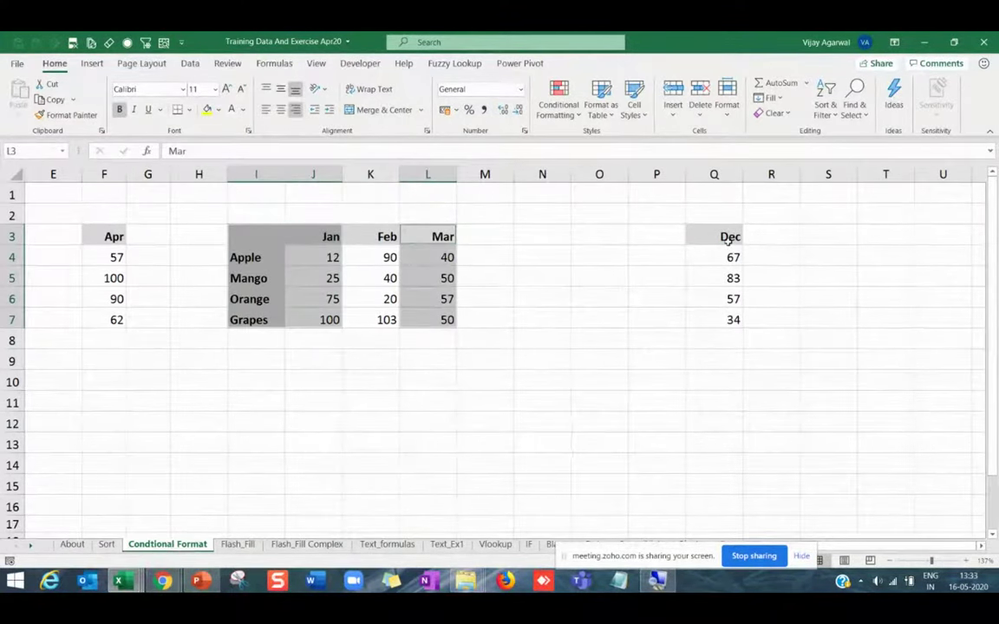
{"action": "left_click_drag", "start_coordinate": [726, 240], "coordinate": [725, 317], "text": "ctrl"}
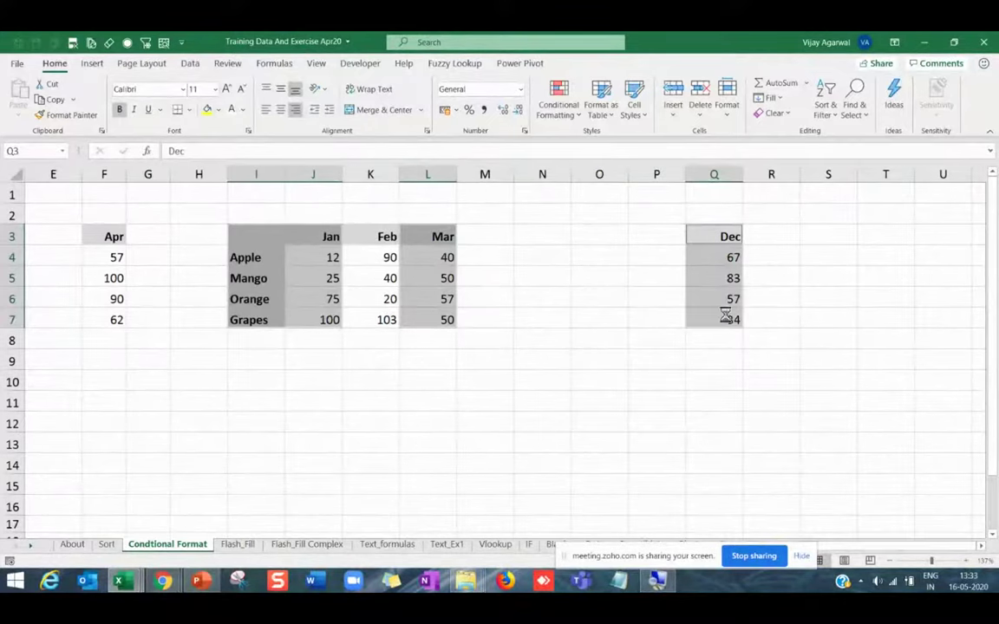
{"action": "key", "text": "alt+F1"}
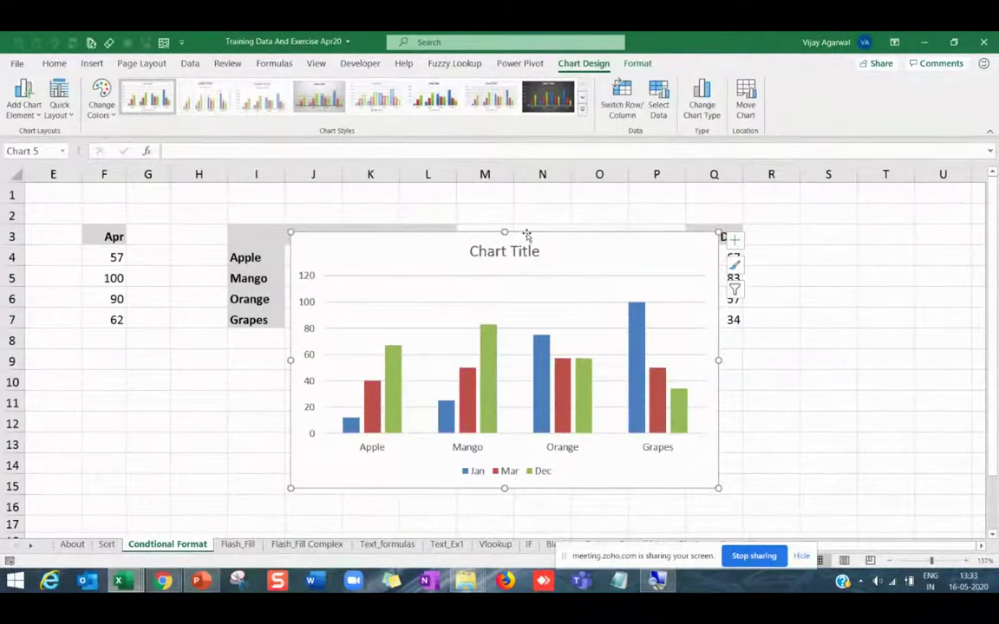
{"action": "left_click", "coordinate": [621, 98]}
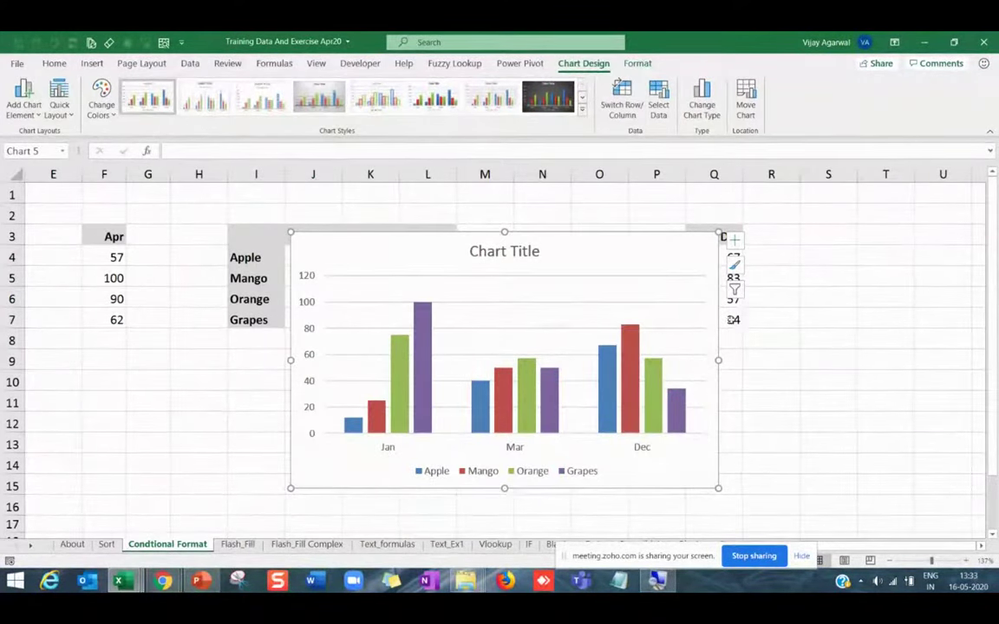
{"action": "left_click_drag", "start_coordinate": [719, 320], "coordinate": [659, 339]}
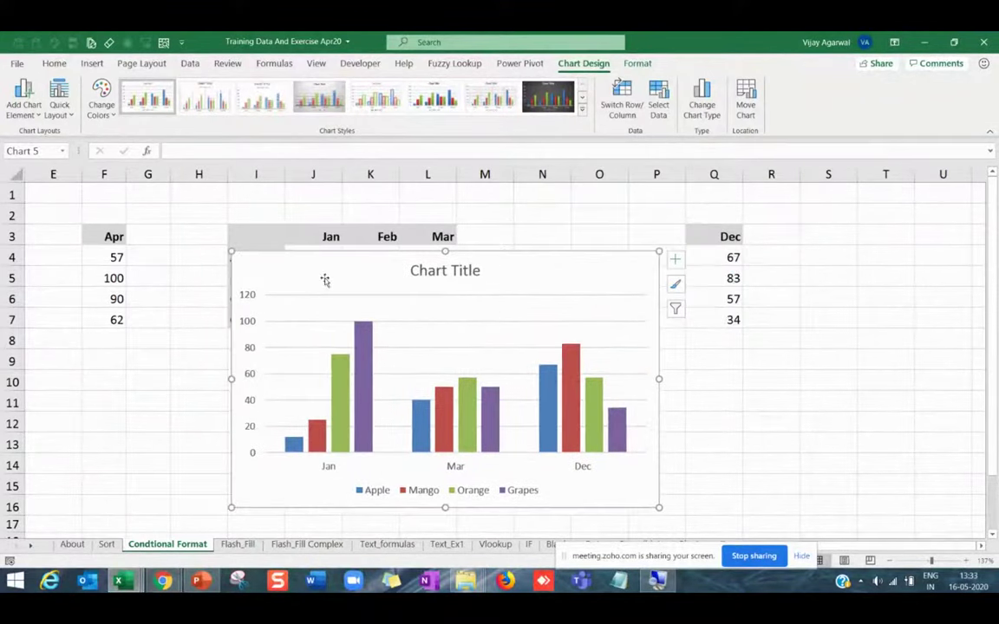
{"action": "left_click_drag", "start_coordinate": [113, 236], "coordinate": [111, 316]}
{"action": "key", "text": "ctrl+c"}
{"action": "key", "text": "ctrl+q"}
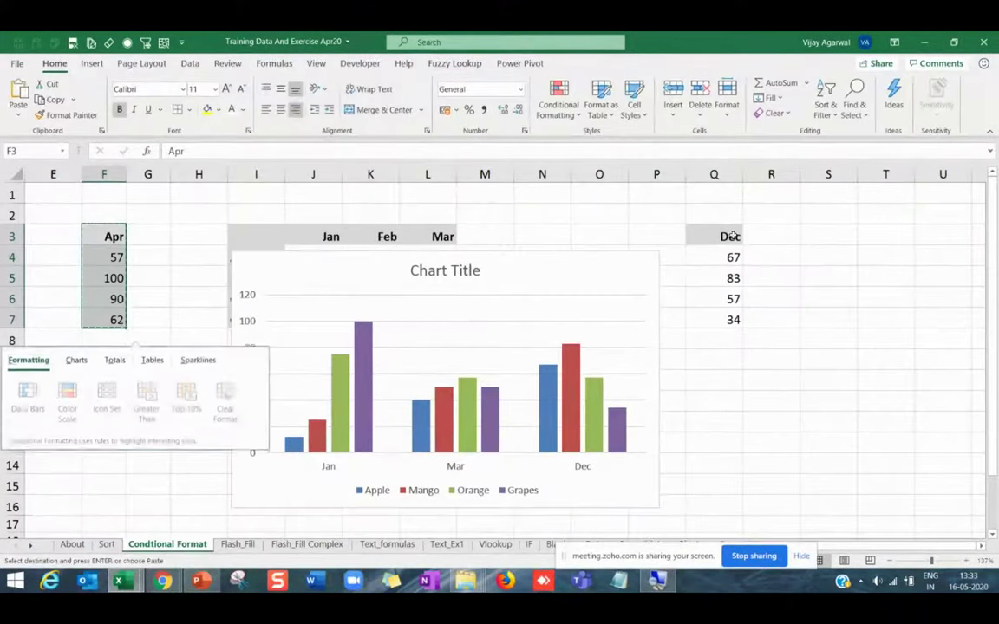
{"action": "left_click", "coordinate": [590, 233]}
{"action": "key", "text": "ctrl+v"}
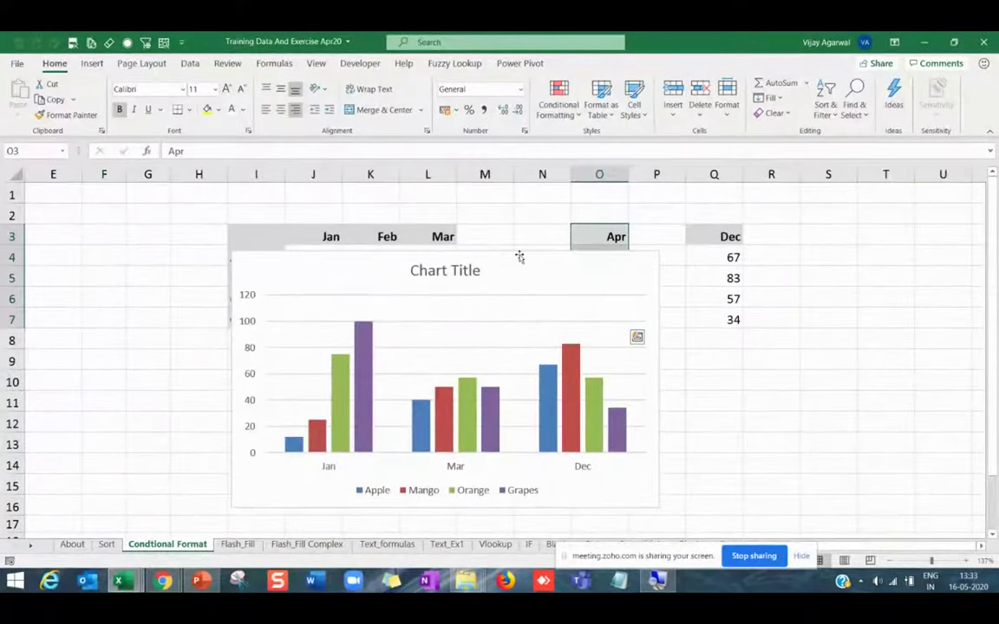
{"action": "left_click_drag", "start_coordinate": [517, 257], "coordinate": [331, 228]}
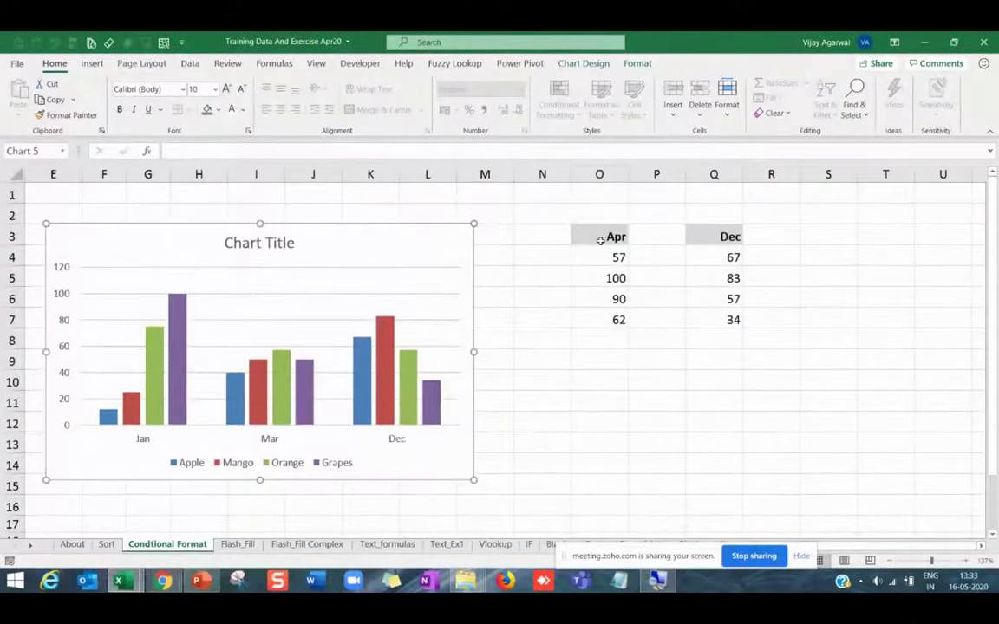
{"action": "left_click_drag", "start_coordinate": [598, 236], "coordinate": [599, 317]}
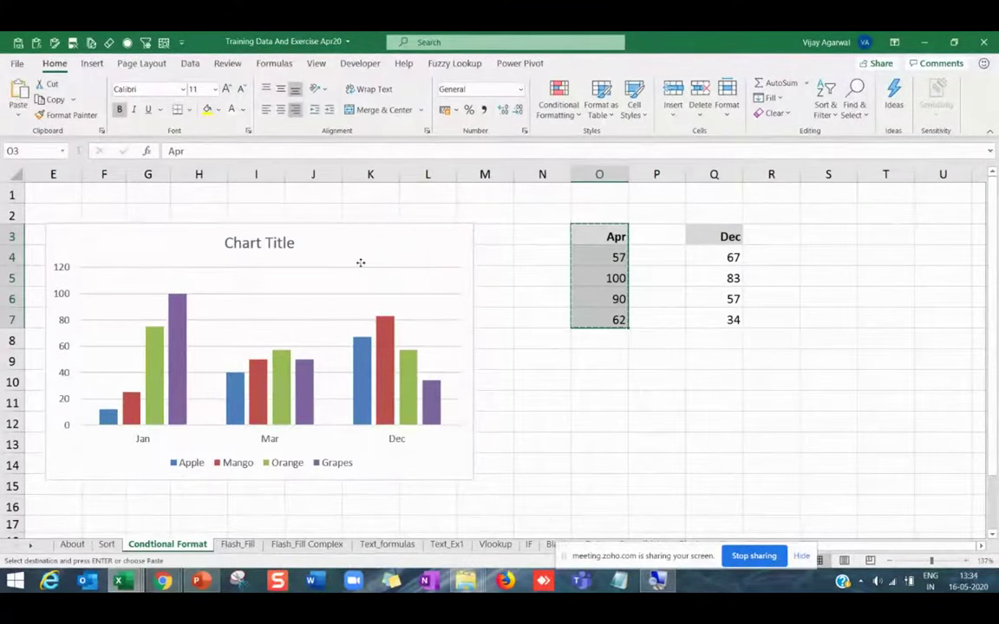
{"action": "key", "text": "ctrl+c"}
{"action": "left_click", "coordinate": [343, 292]}
{"action": "key", "text": "ctrl+v"}
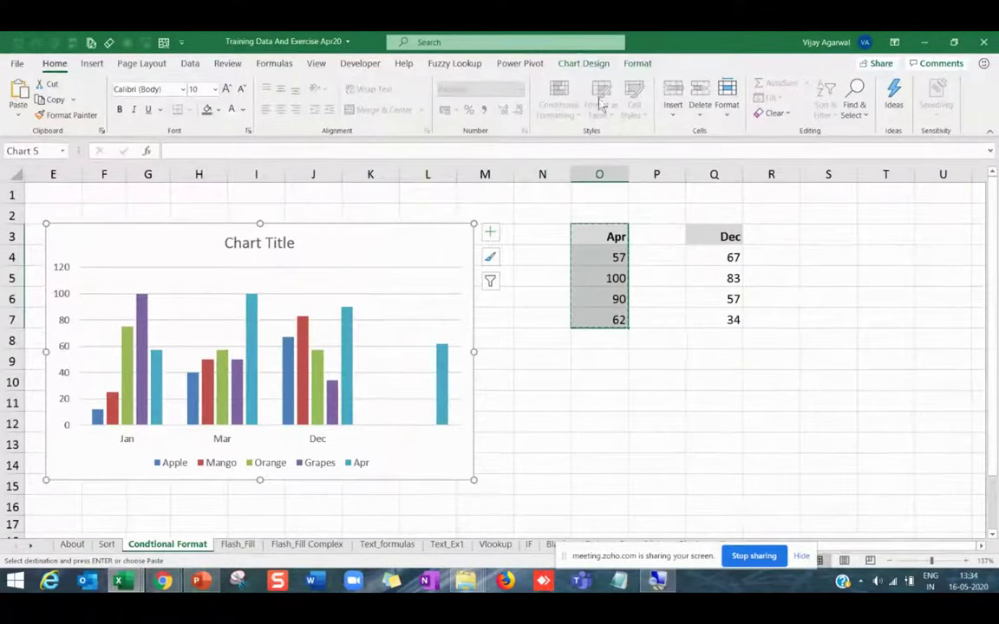
{"action": "key", "text": "ctrl+z"}
{"action": "key", "text": "ctrl+z"}
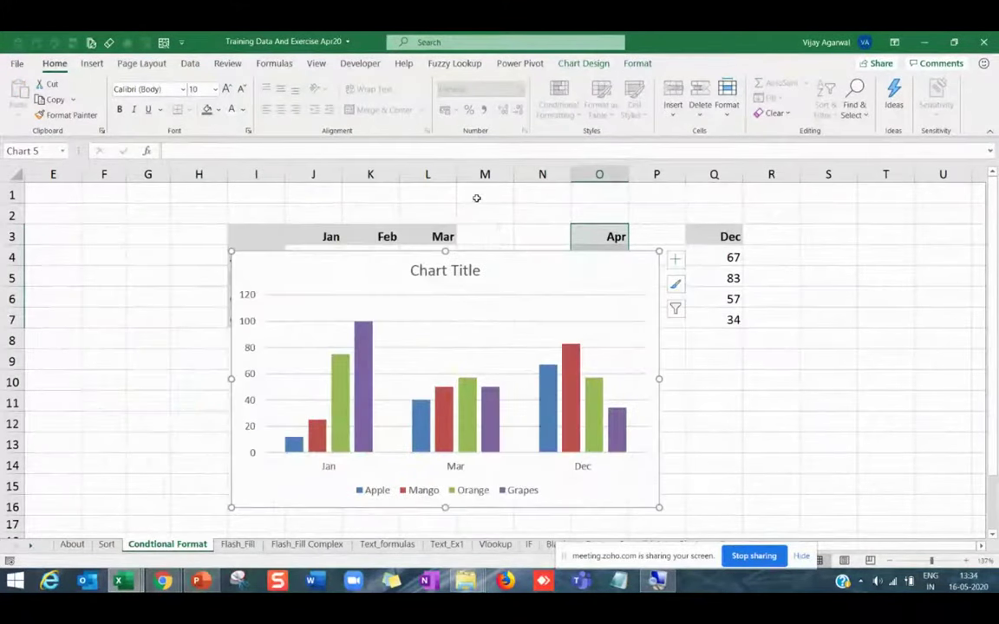
{"action": "left_click", "coordinate": [495, 269]}
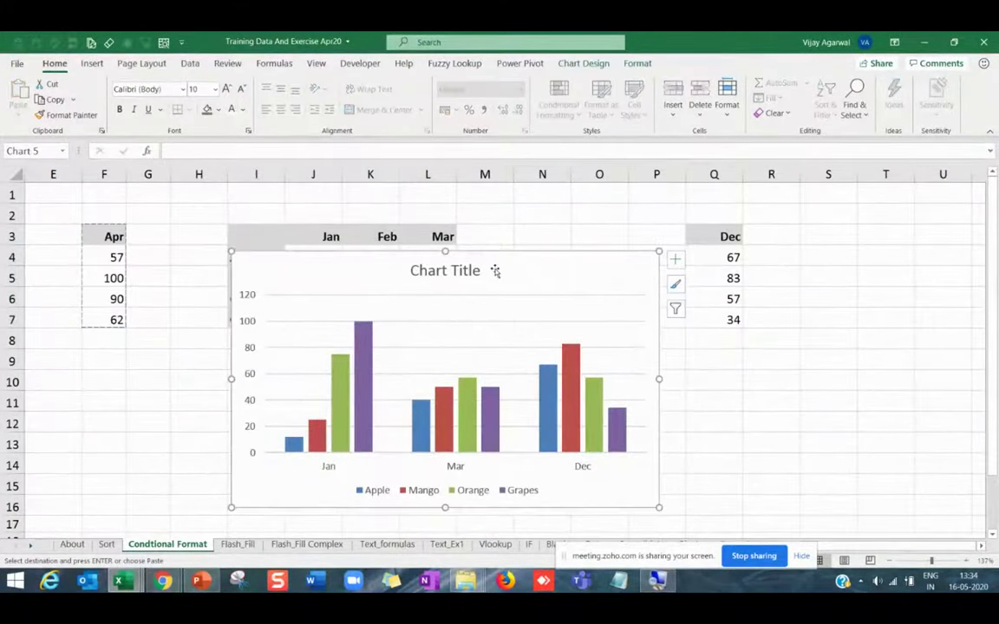
{"action": "key", "text": "Delete"}
{"action": "left_click", "coordinate": [516, 339]}
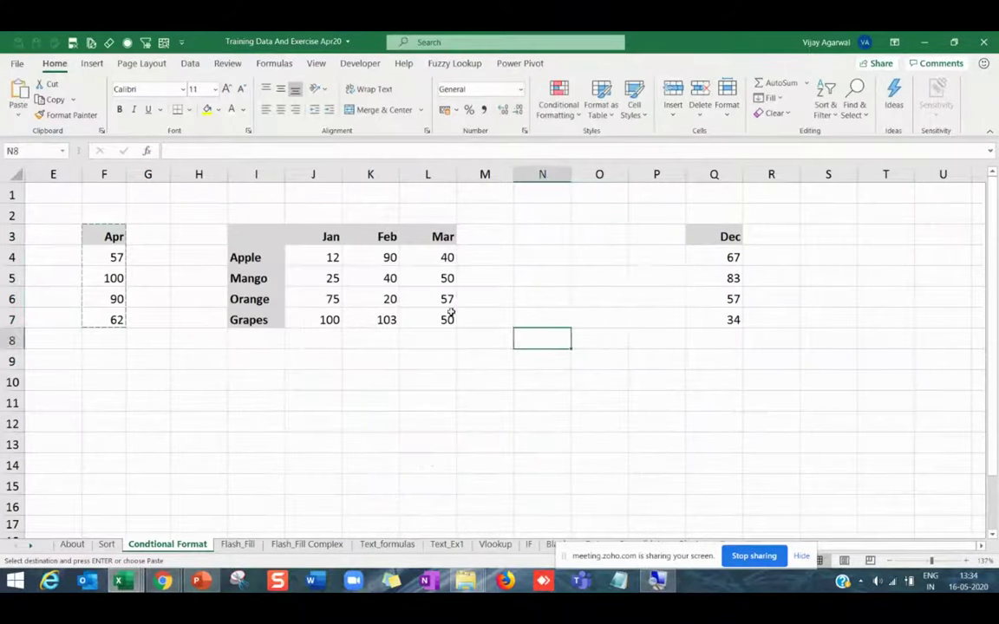
{"action": "left_click_drag", "start_coordinate": [253, 236], "coordinate": [435, 319]}
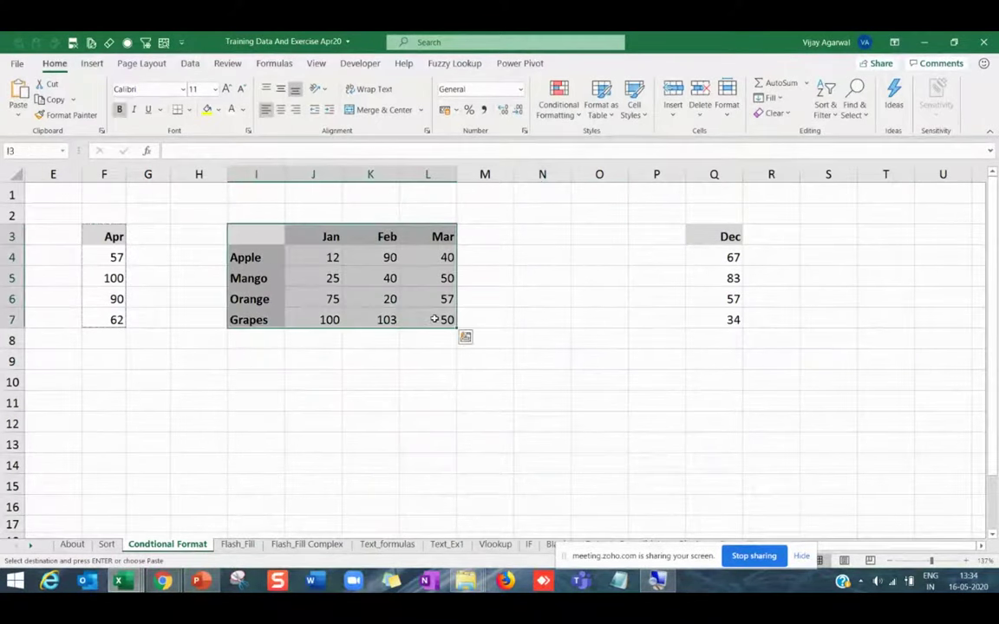
{"action": "mouse_move", "coordinate": [199, 586]}
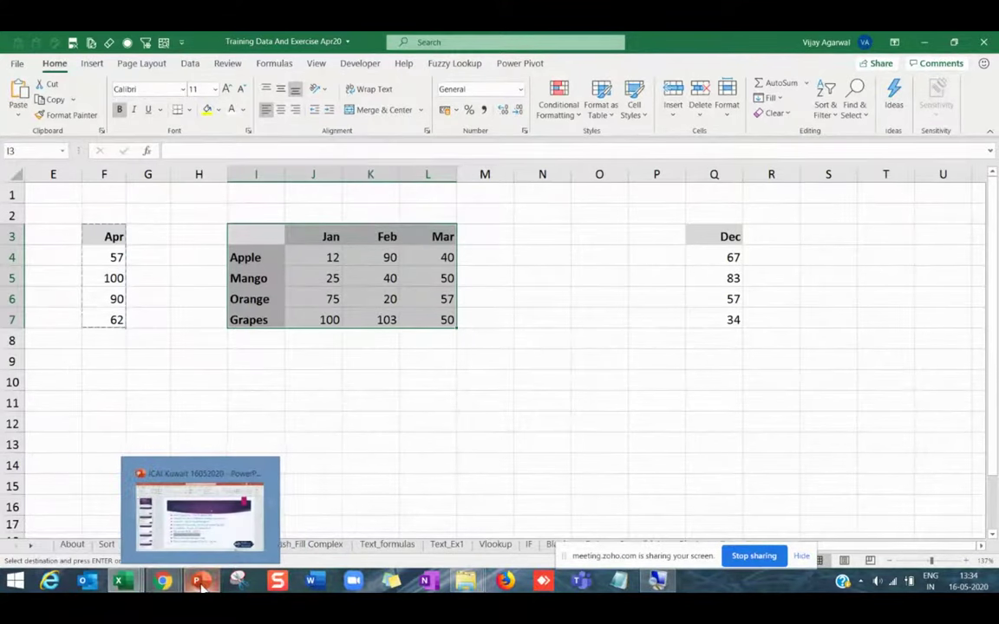
Switch to the PowerPoint slide and highlight the organisation chart bullet in the topic list.
{"action": "left_click", "coordinate": [202, 586]}
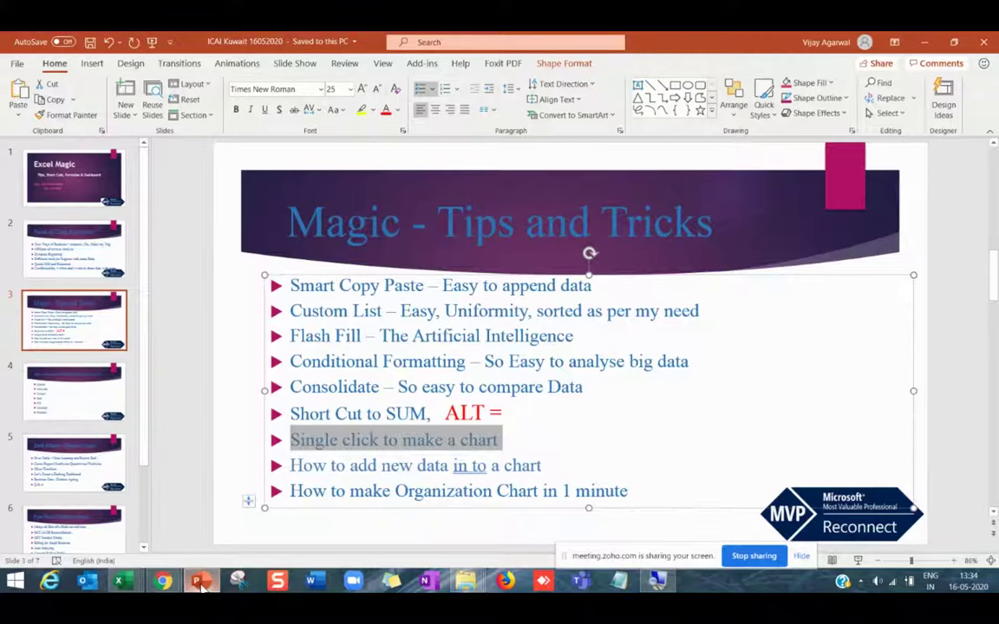
{"action": "key", "text": "Escape"}
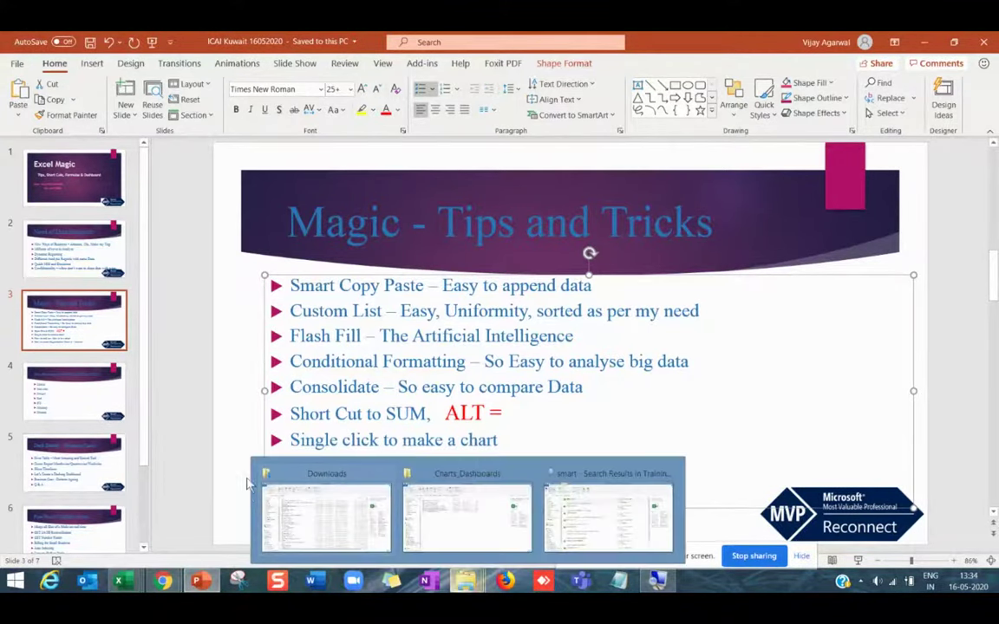
{"action": "left_click", "coordinate": [315, 413]}
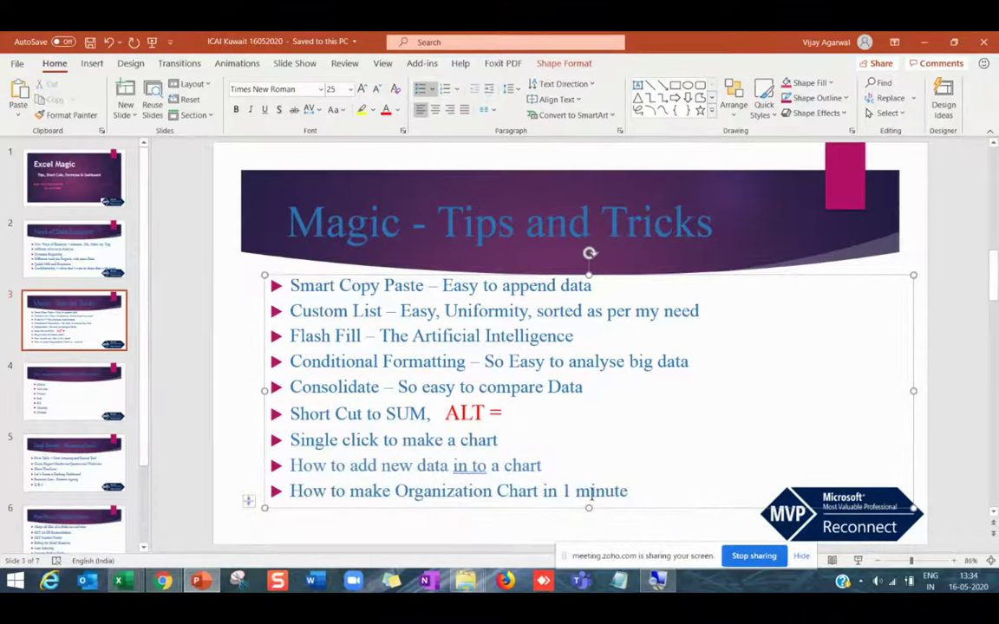
{"action": "left_click_drag", "start_coordinate": [632, 493], "coordinate": [290, 507]}
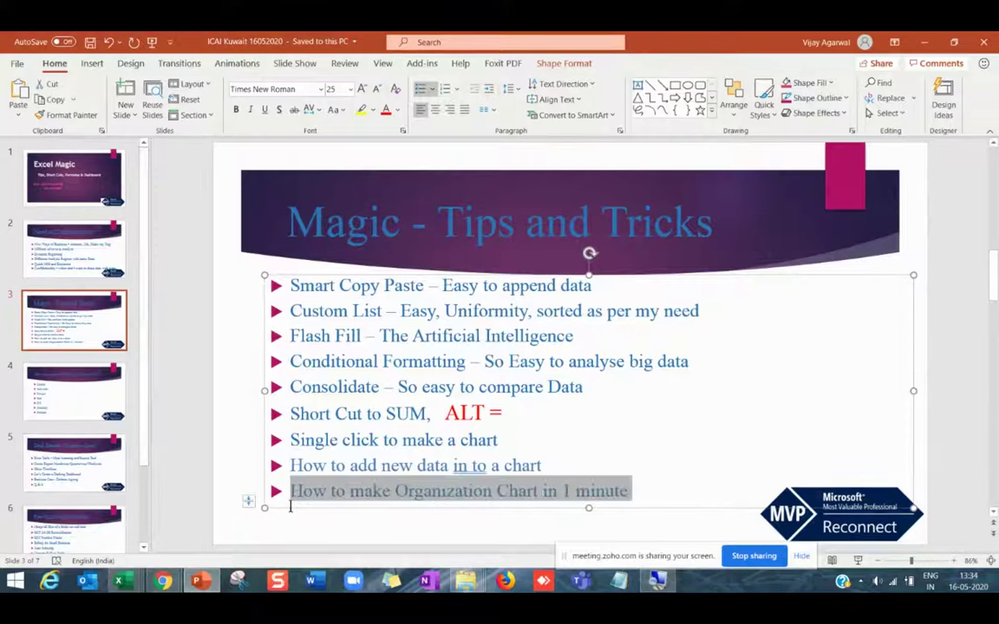
{"action": "left_click", "coordinate": [486, 491]}
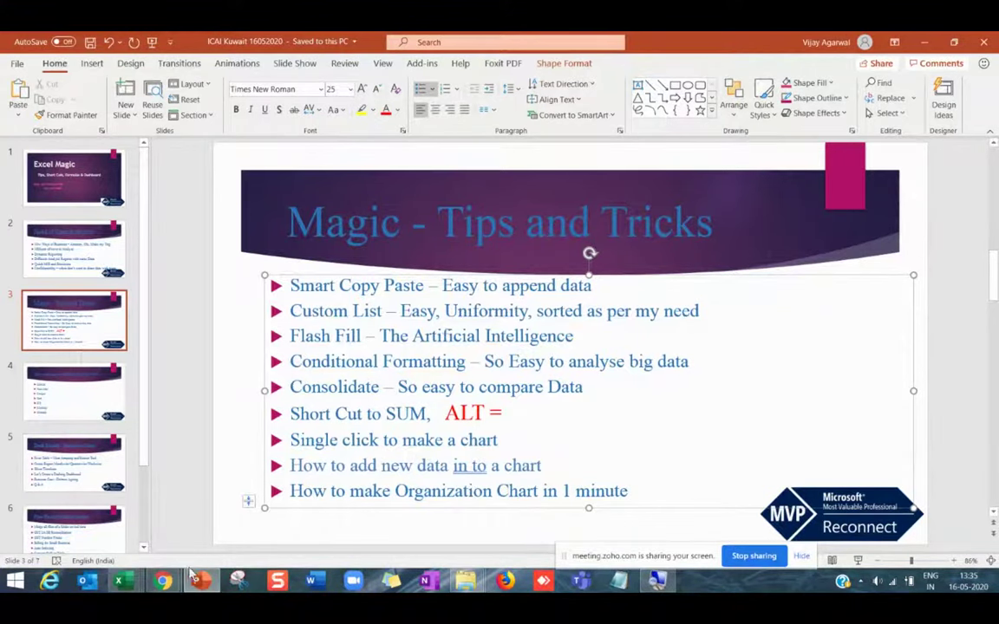
Back in Excel, enter CEO in cell N9.
{"action": "mouse_move", "coordinate": [216, 587]}
{"action": "left_click", "coordinate": [118, 580]}
{"action": "left_click", "coordinate": [386, 380]}
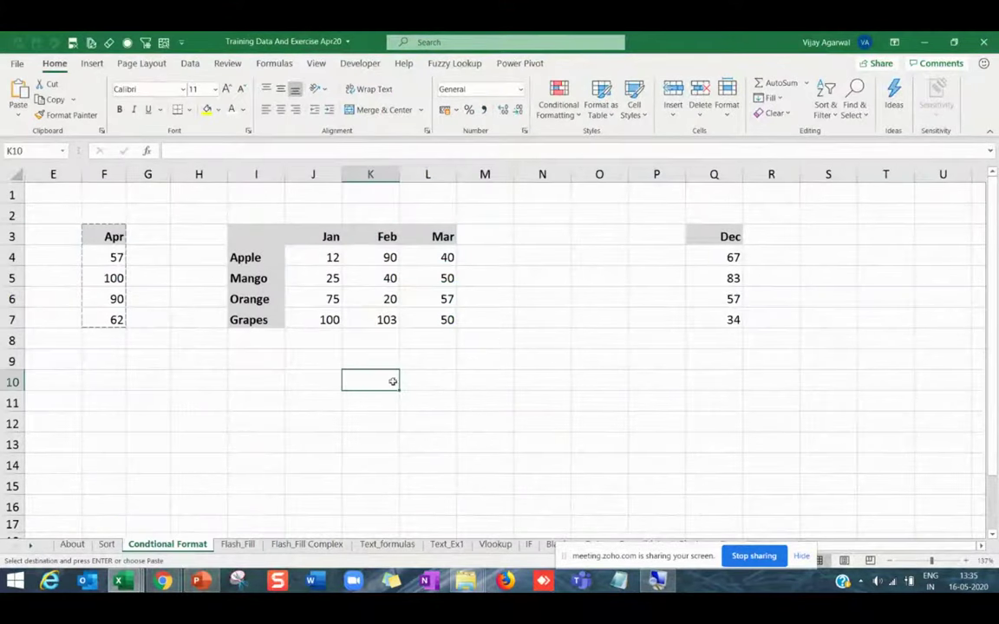
{"action": "left_click", "coordinate": [512, 340]}
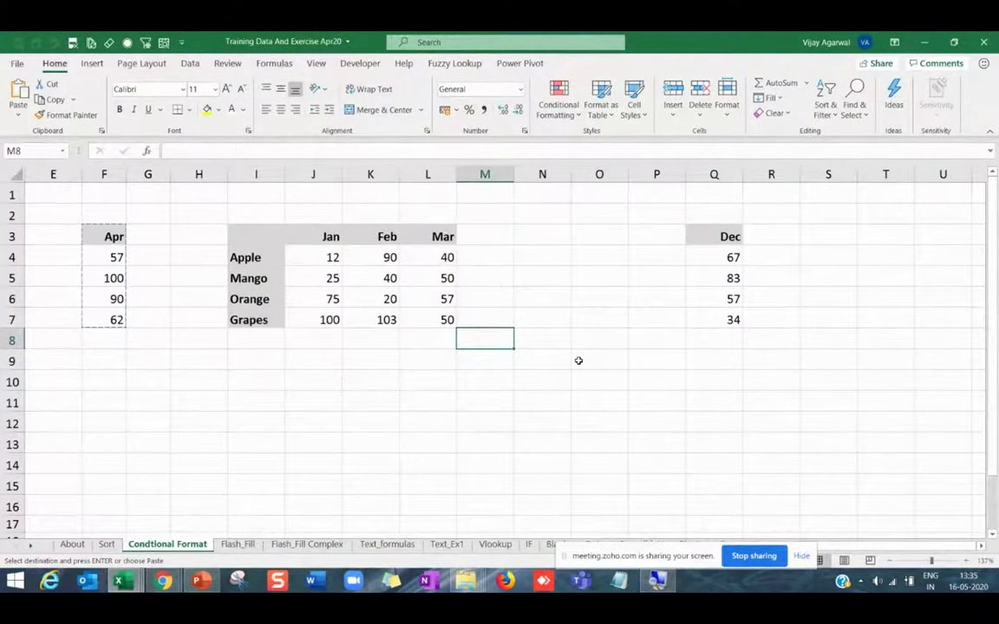
{"action": "left_click", "coordinate": [529, 343]}
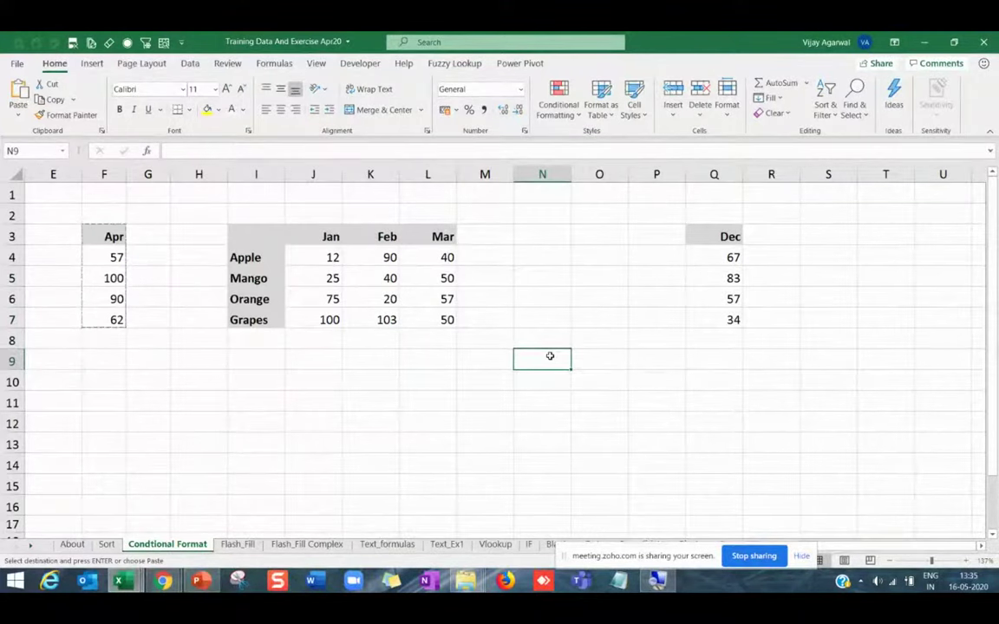
{"action": "type", "text": "CEO"}
{"action": "key", "text": "Return"}
{"action": "key", "text": "Return"}
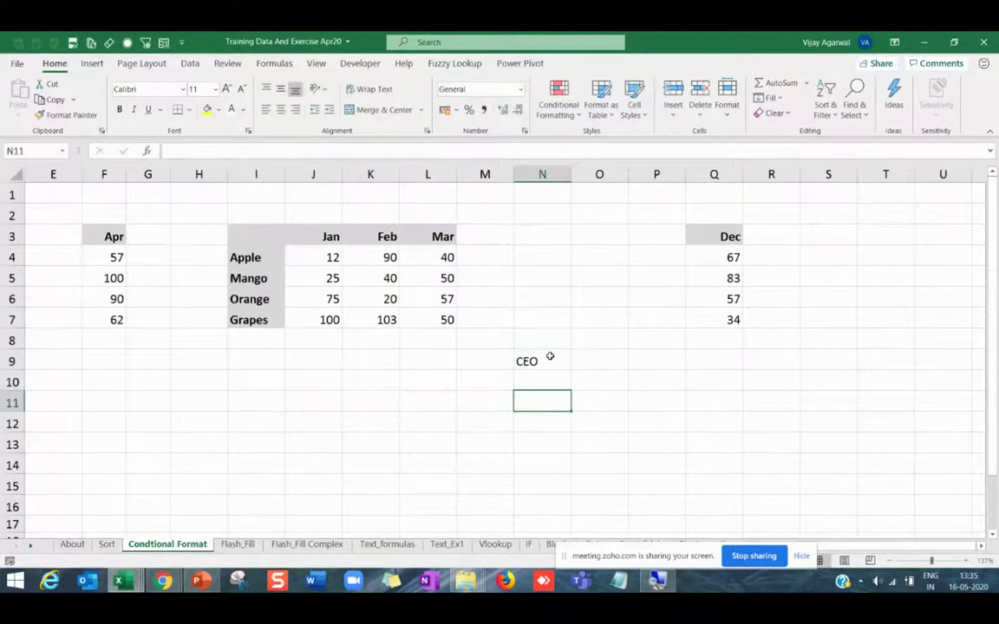
Enter CFO in M11 and CMO in N11, then select K9:P16 around the roles.
{"action": "key", "text": "Left"}
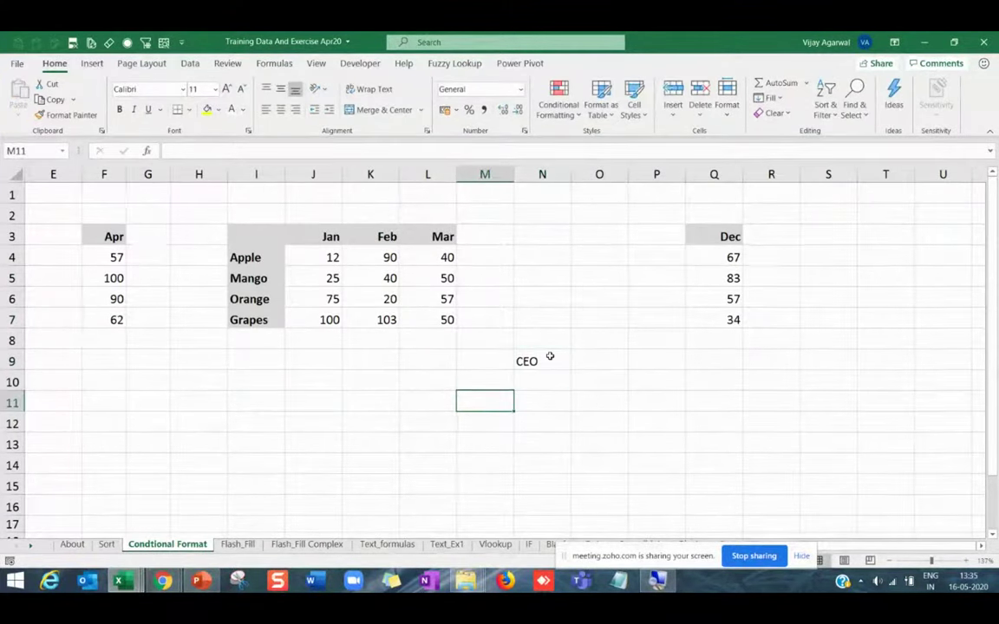
{"action": "type", "text": "CFO"}
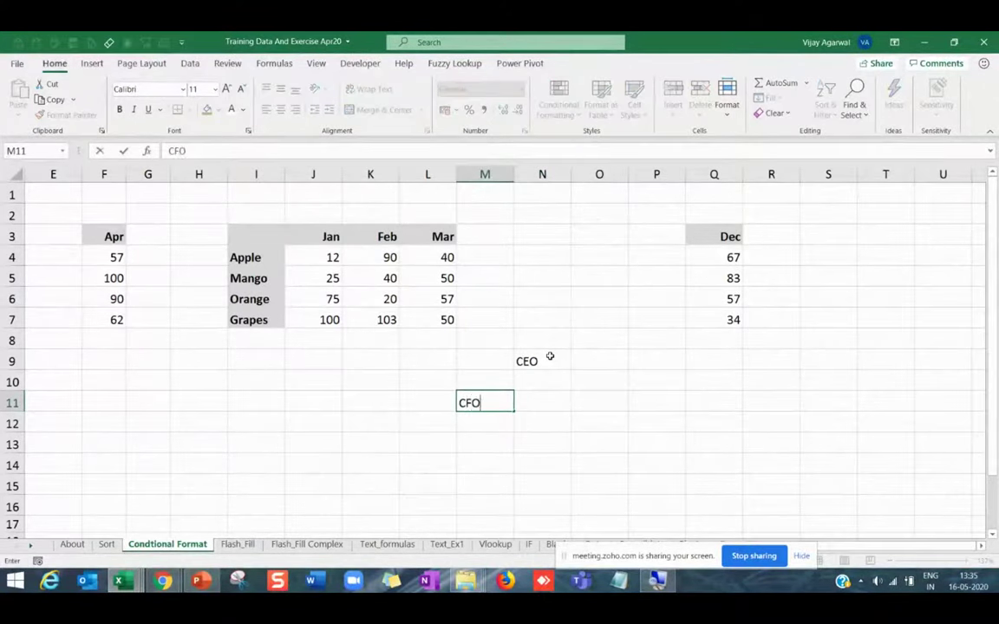
{"action": "key", "text": "Tab"}
{"action": "type", "text": "CMO"}
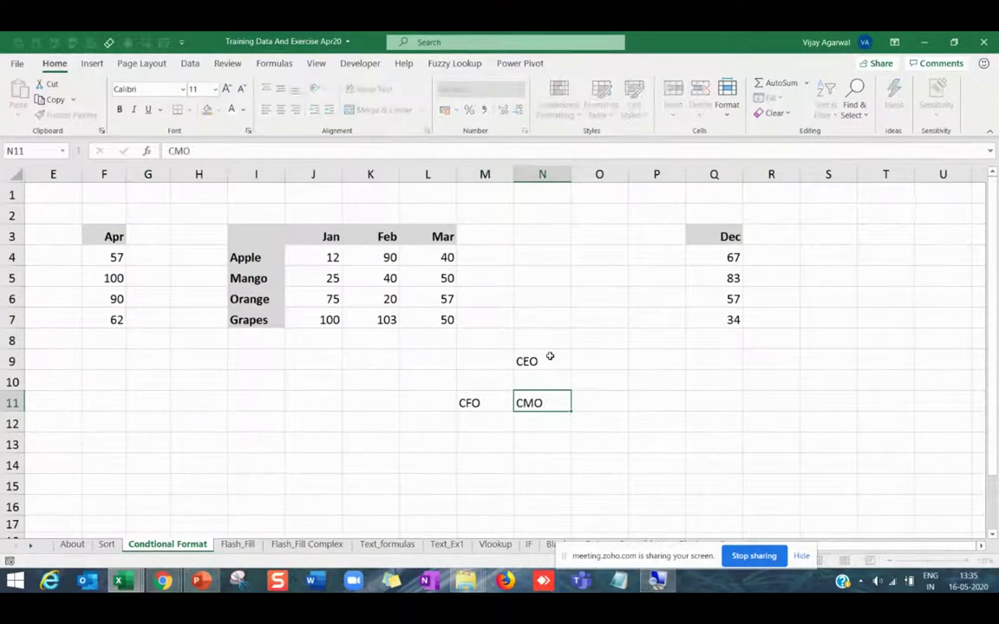
{"action": "key", "text": "Tab"}
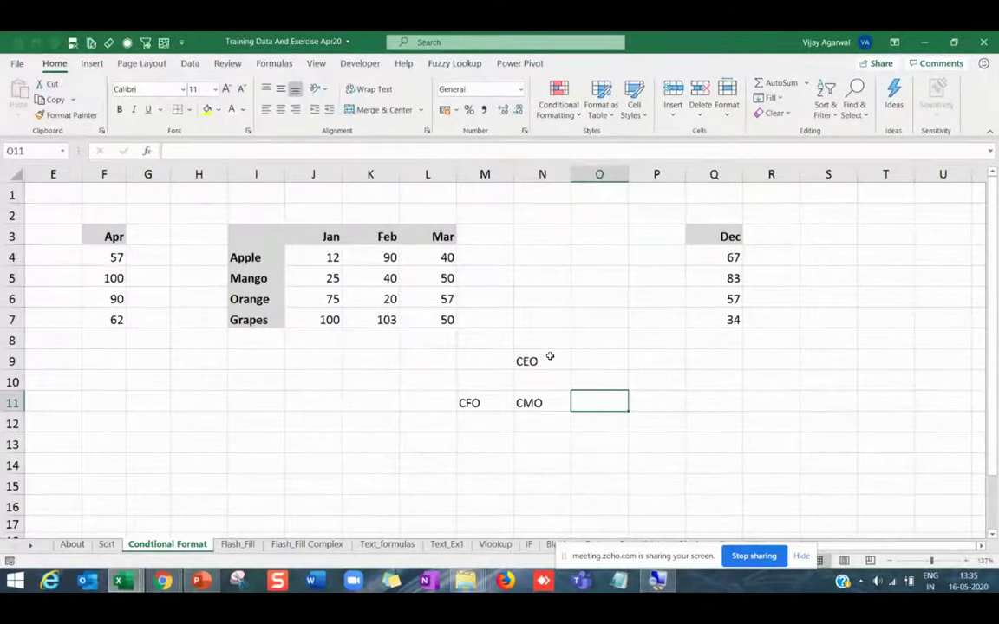
{"action": "left_click", "coordinate": [484, 403]}
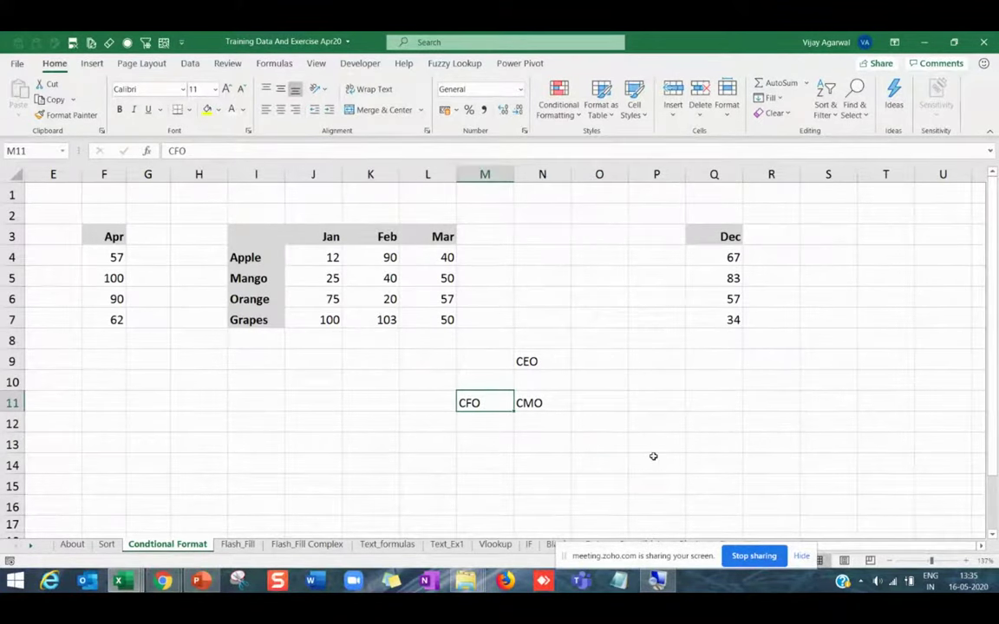
{"action": "left_click_drag", "start_coordinate": [377, 359], "coordinate": [689, 503]}
Draw an empty text box beside the Dec column and shift the role block down one row.
{"action": "left_click", "coordinate": [91, 63]}
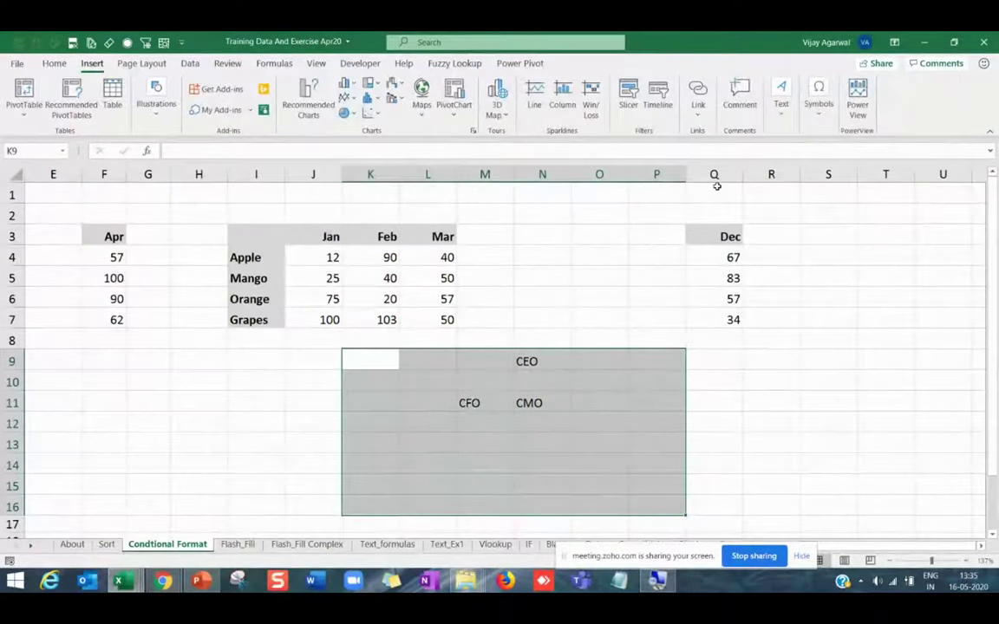
{"action": "left_click", "coordinate": [780, 97]}
{"action": "left_click", "coordinate": [782, 158]}
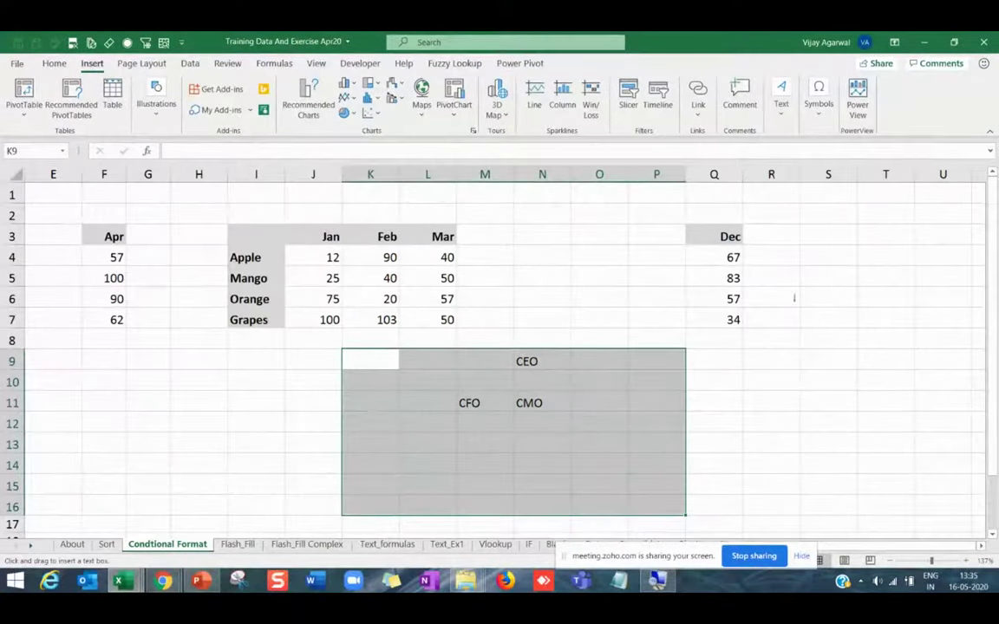
{"action": "left_click_drag", "start_coordinate": [796, 295], "coordinate": [859, 355]}
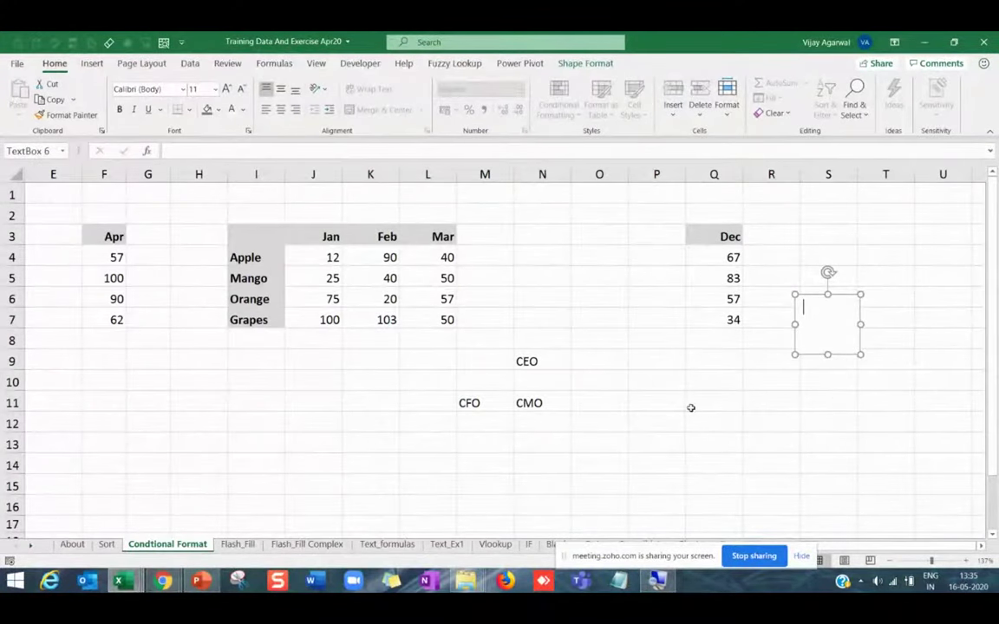
{"action": "left_click_drag", "start_coordinate": [687, 404], "coordinate": [683, 414]}
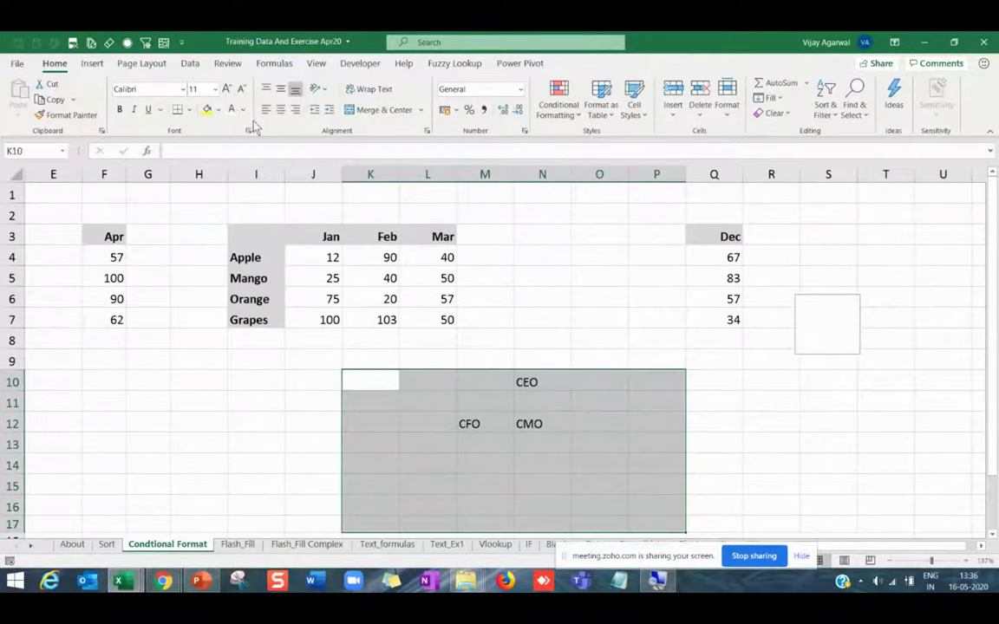
Select I3, check My Add-ins on the Insert tab, and show the Illustrations choices.
{"action": "left_click", "coordinate": [283, 228]}
{"action": "left_click", "coordinate": [91, 63]}
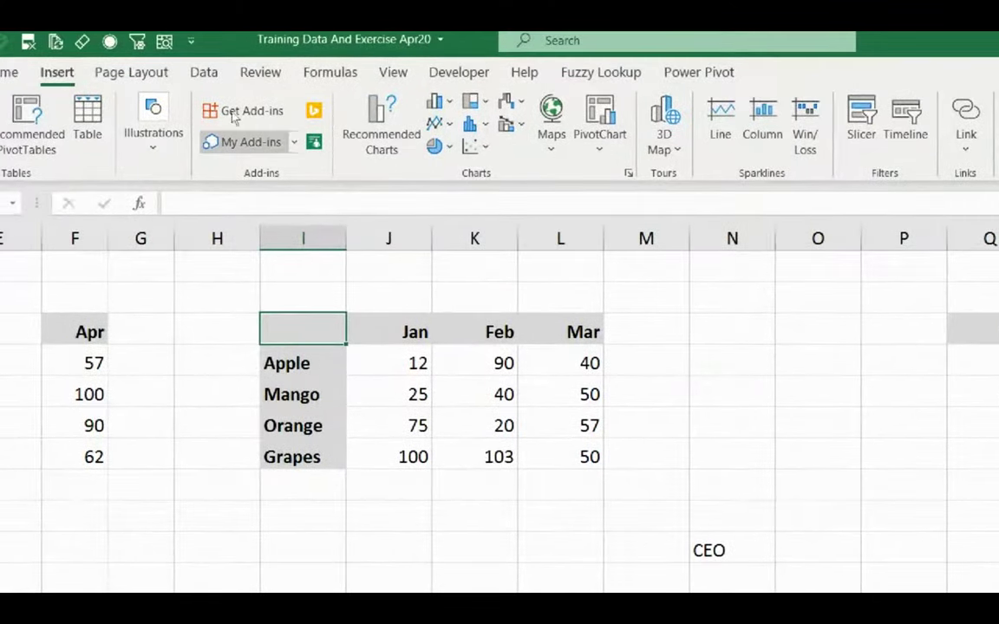
{"action": "left_click", "coordinate": [250, 121]}
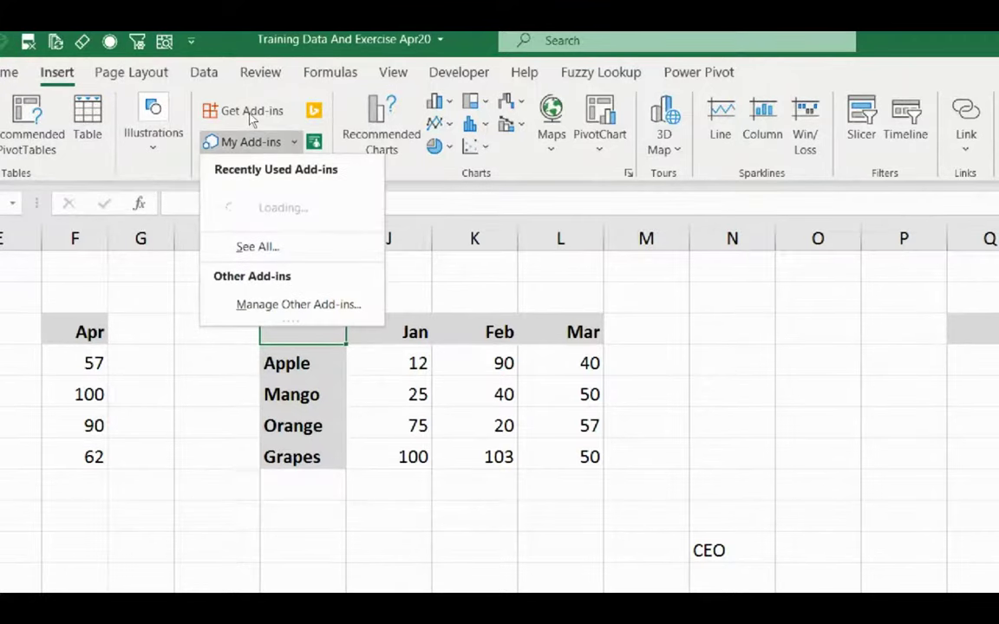
{"action": "left_click", "coordinate": [154, 123]}
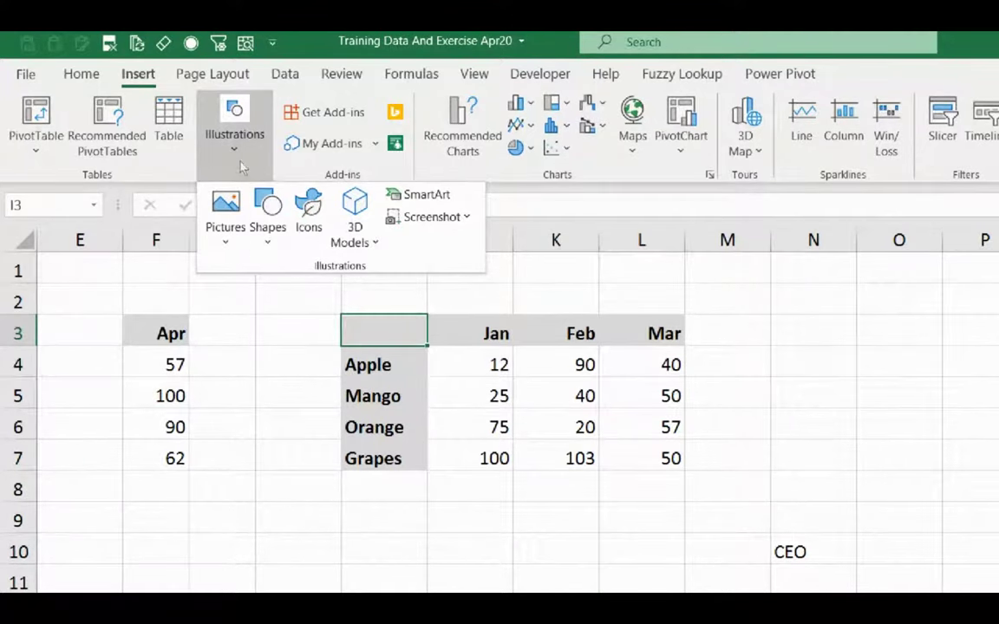
Browse the SmartArt List layouts, then insert Step Down Process from the Process category.
{"action": "key", "text": "Return"}
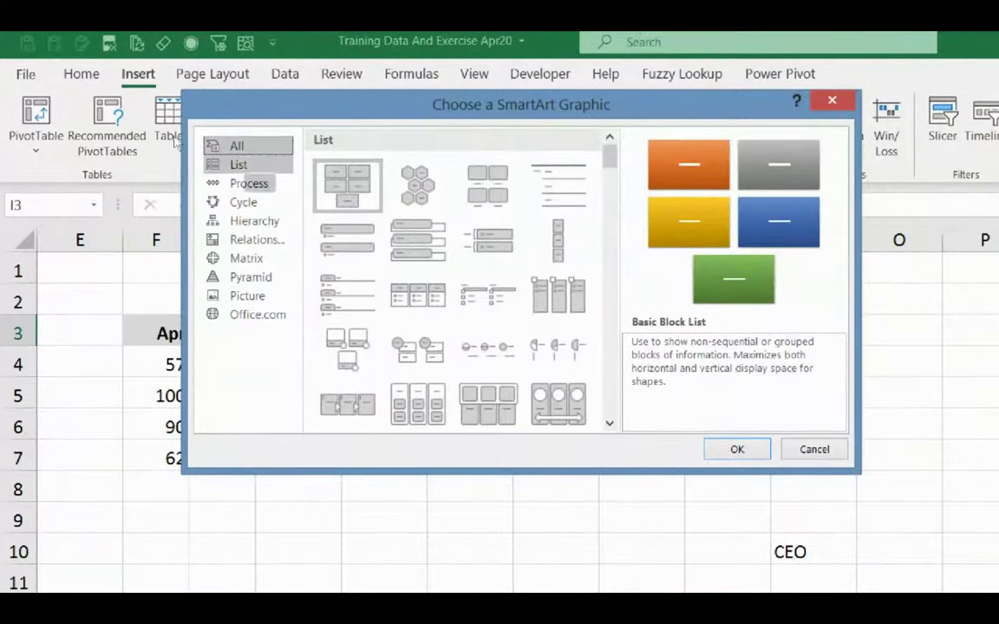
{"action": "key", "text": "Right"}
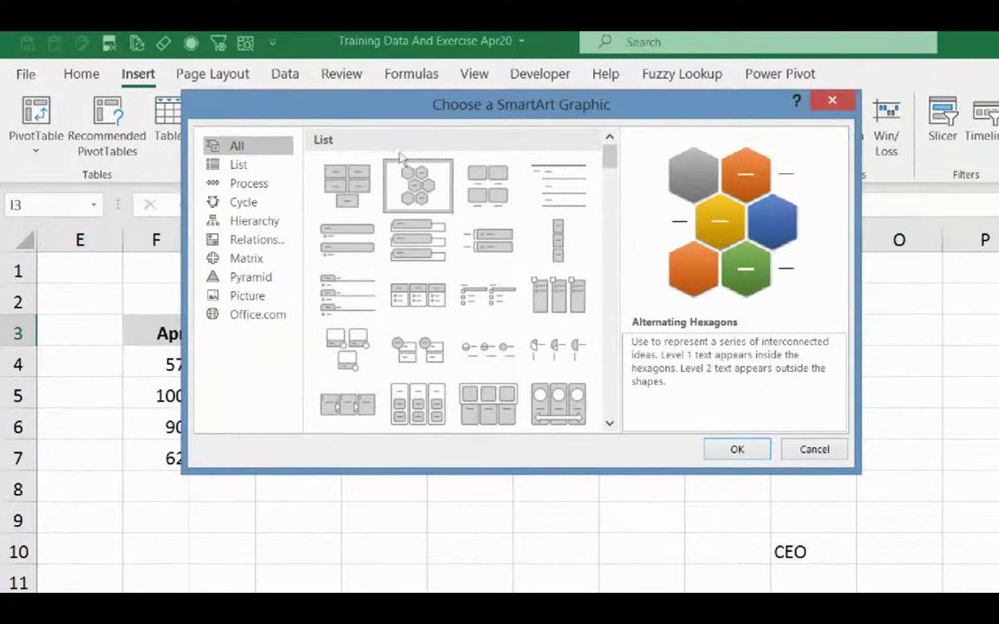
{"action": "key", "text": "Right"}
{"action": "key", "text": "Right"}
{"action": "key", "text": "Right"}
{"action": "key", "text": "Right"}
{"action": "key", "text": "Right"}
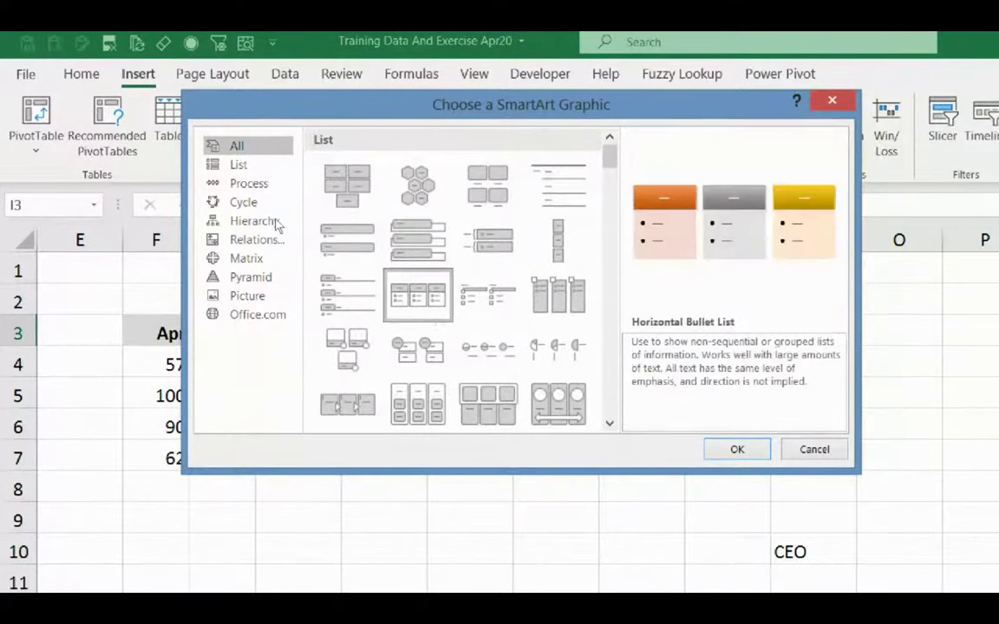
{"action": "key", "text": "Down"}
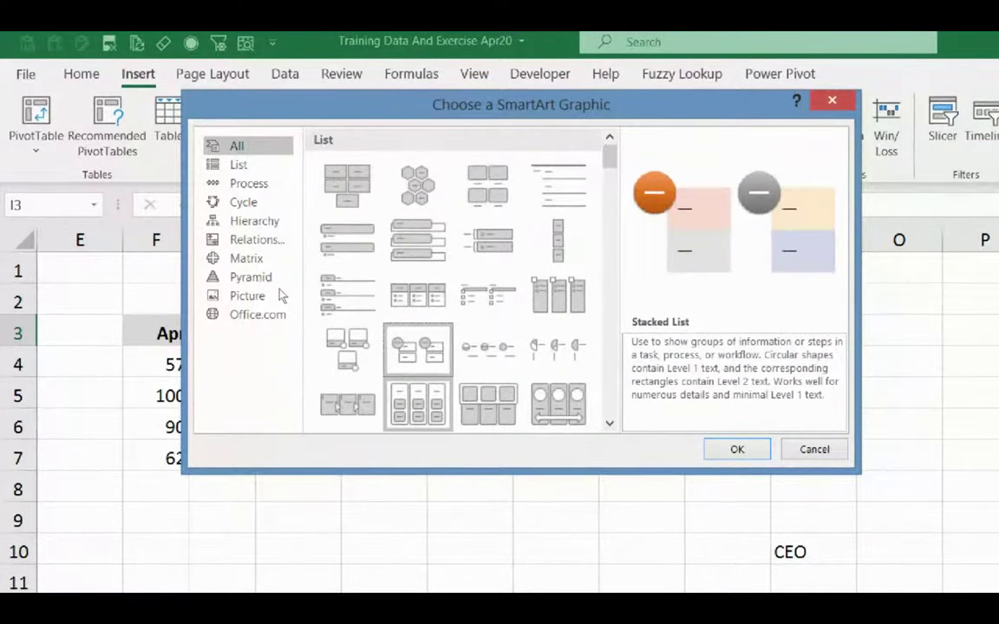
{"action": "key", "text": "Down"}
{"action": "key", "text": "Down"}
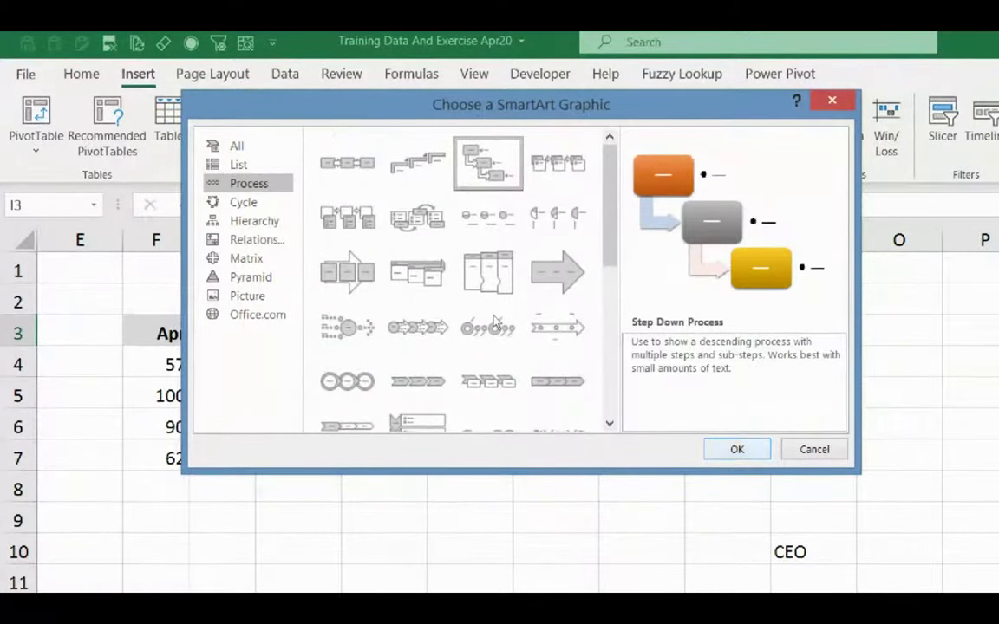
{"action": "key", "text": "Return"}
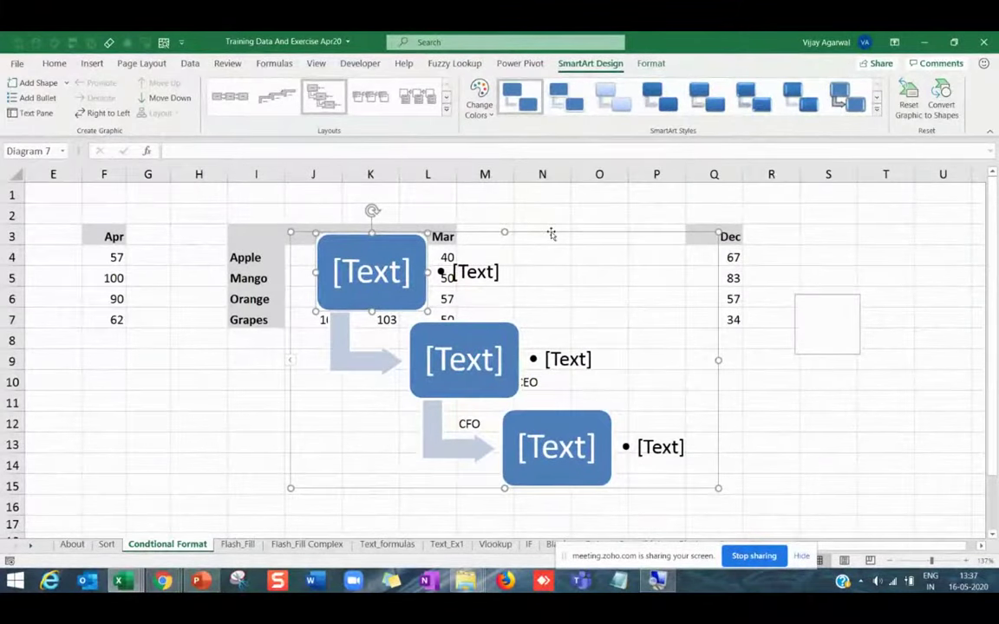
Move the diagram right of the data and label the first bullet Hiring.
{"action": "left_click_drag", "start_coordinate": [551, 234], "coordinate": [870, 230]}
{"action": "left_click", "coordinate": [785, 272]}
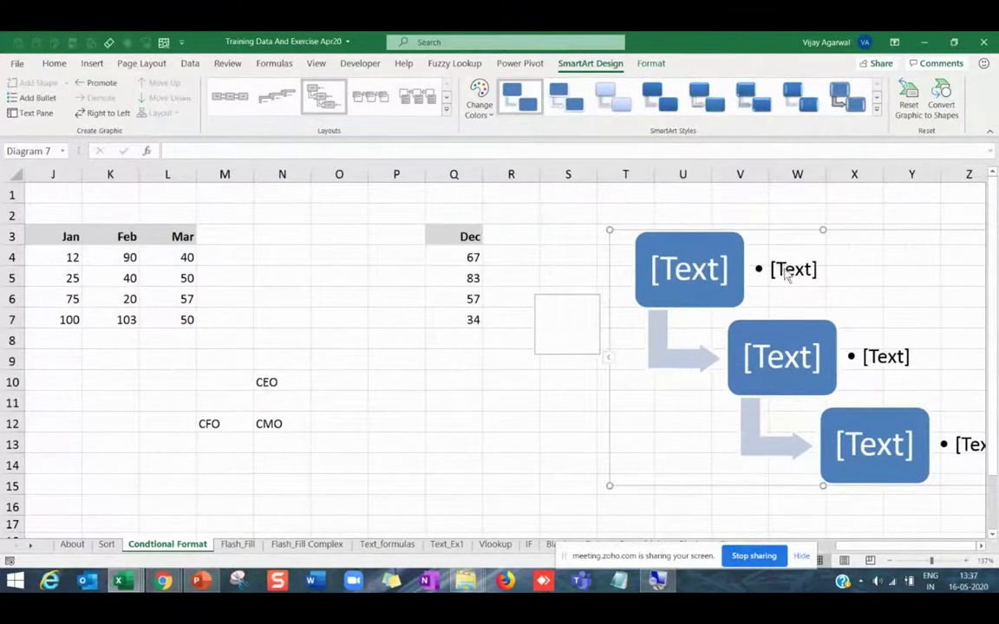
{"action": "type", "text": "CE"}
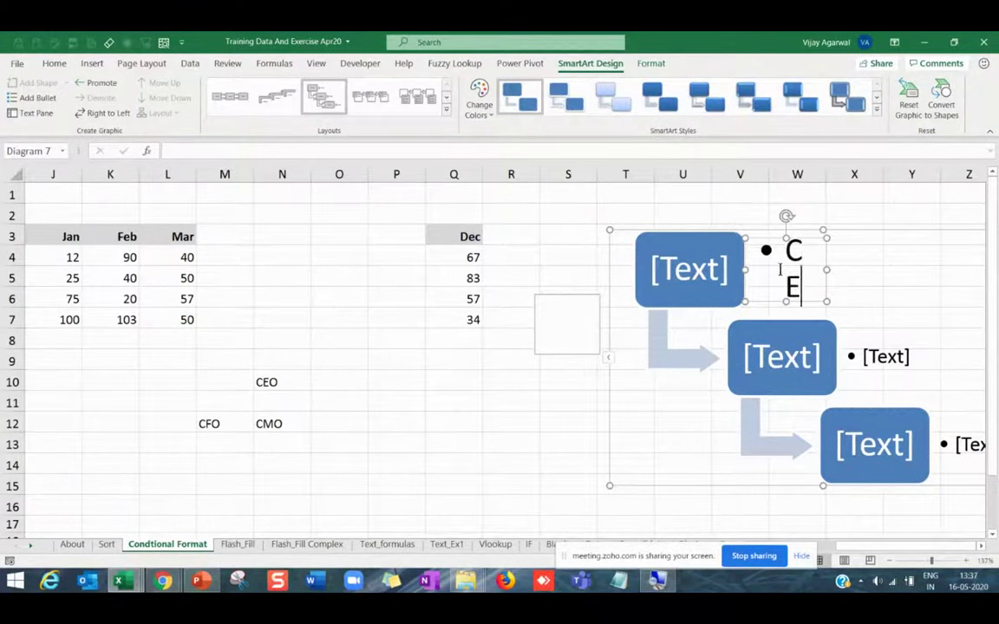
{"action": "key", "text": "BackSpace"}
{"action": "key", "text": "BackSpace"}
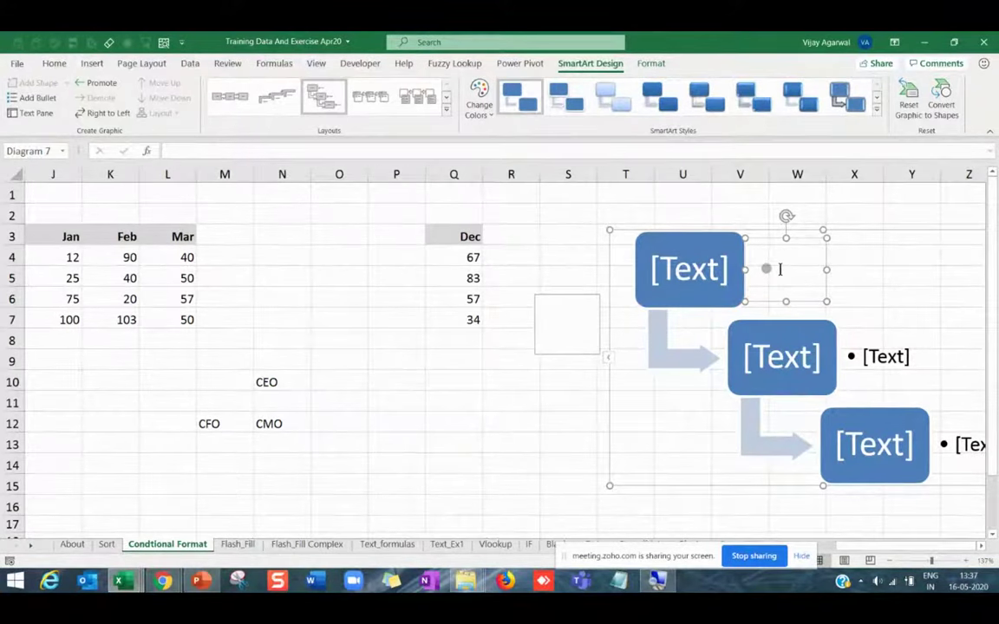
{"action": "type", "text": "Hiring"}
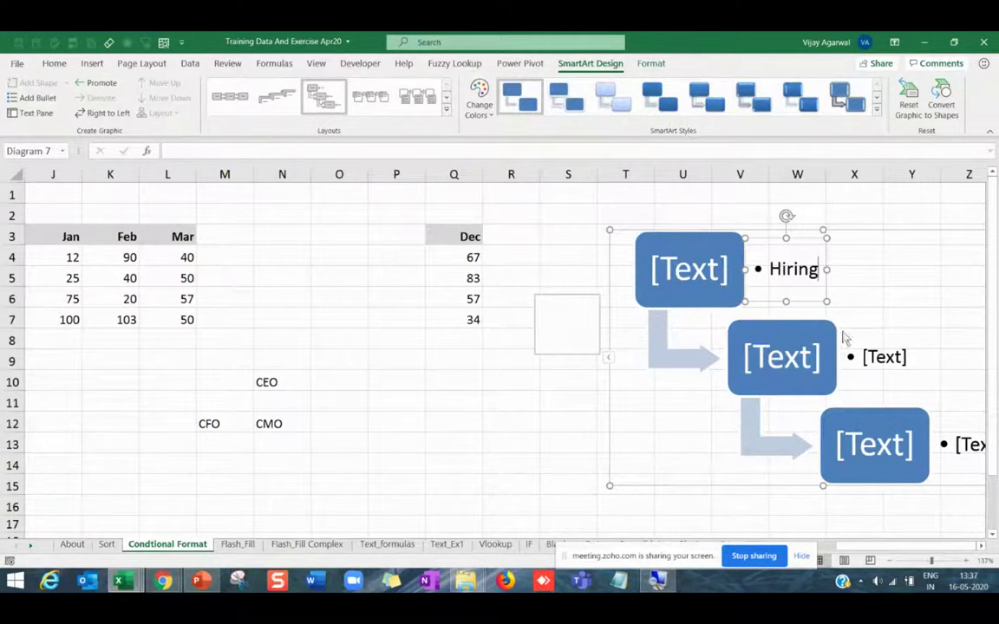
Label the second and third bullets Training and Work.
{"action": "left_click", "coordinate": [876, 362]}
{"action": "type", "text": "Trai"}
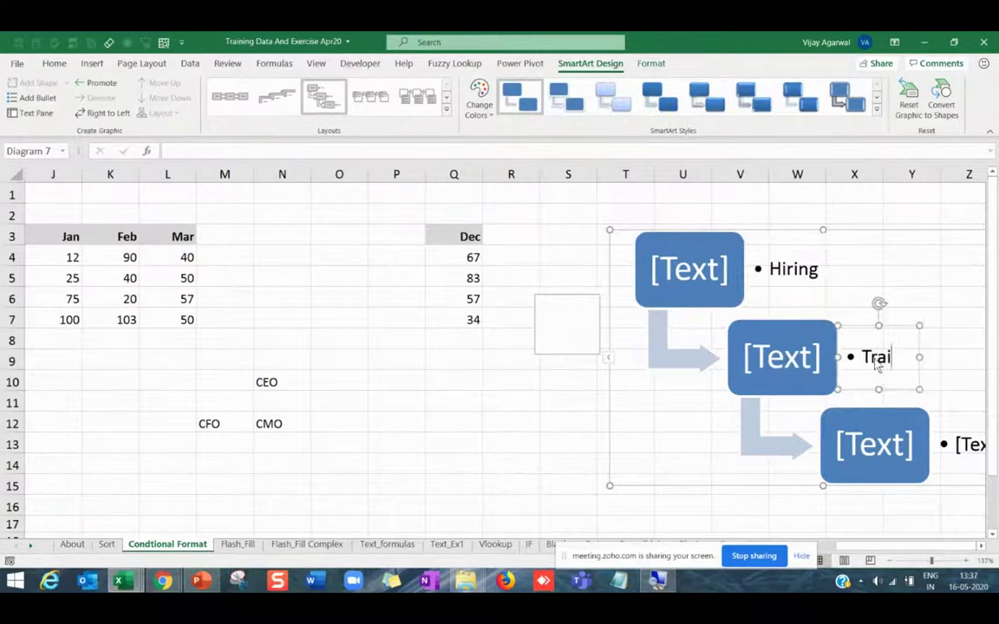
{"action": "type", "text": "ning"}
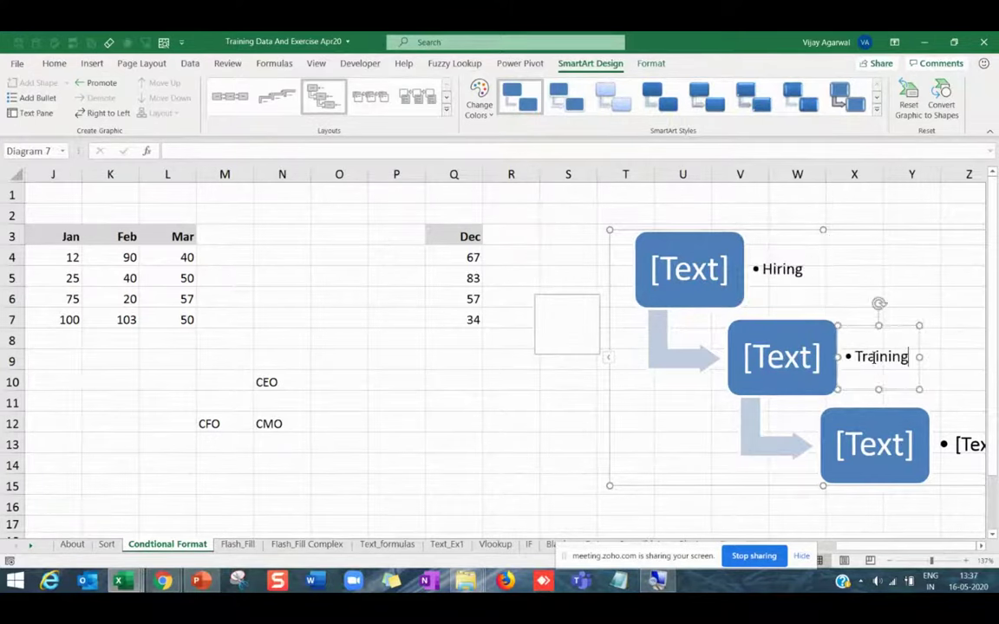
{"action": "key", "text": "Return"}
{"action": "key", "text": "BackSpace"}
{"action": "left_click", "coordinate": [958, 445]}
{"action": "left_click", "coordinate": [981, 547]}
{"action": "left_click", "coordinate": [981, 546]}
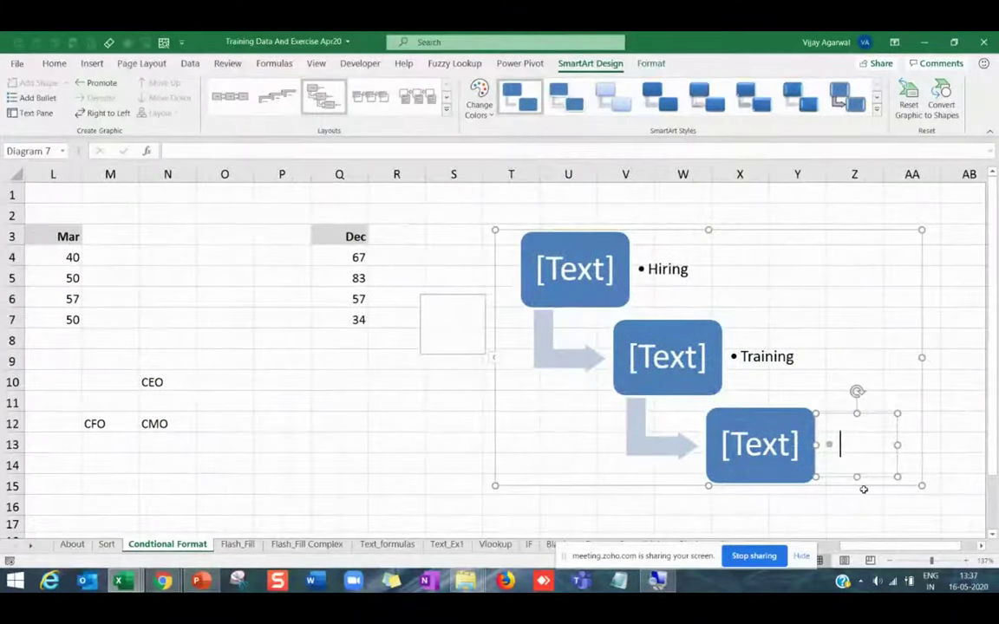
{"action": "type", "text": "Wrok"}
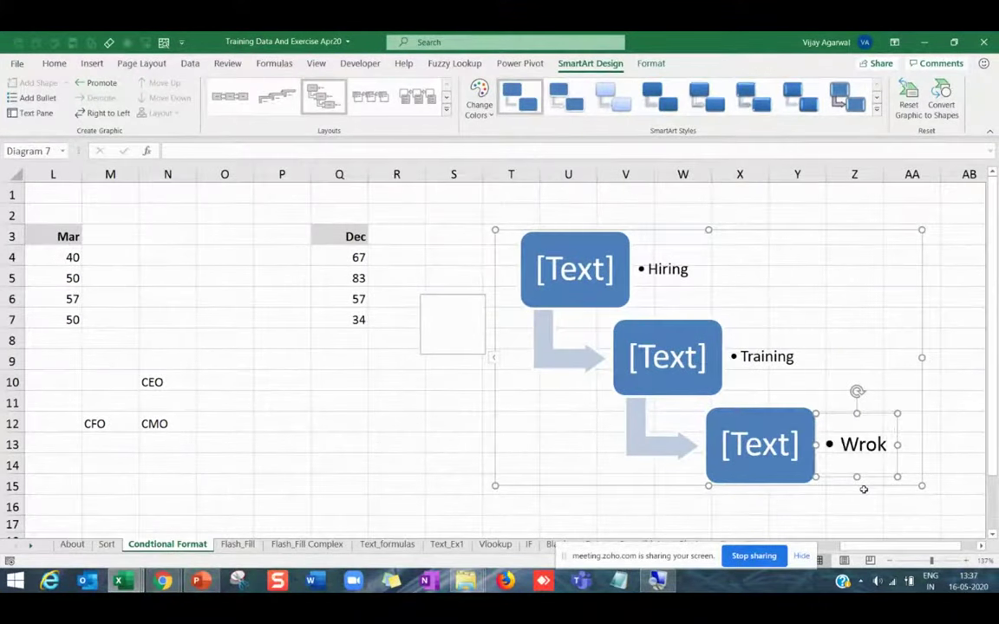
{"action": "key", "text": "BackSpace"}
{"action": "key", "text": "BackSpace"}
{"action": "key", "text": "BackSpace"}
{"action": "type", "text": "ork"}
{"action": "left_click", "coordinate": [720, 236]}
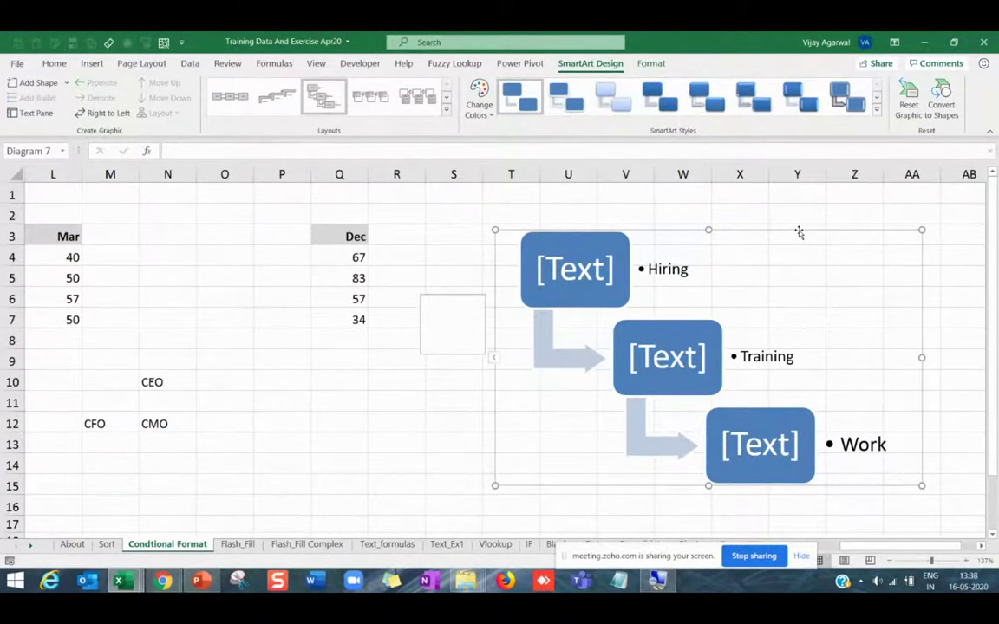
Restyle the diagram with the Colorful scheme, a glossy 3-D style and Vertical Chevron List layout.
{"action": "left_click", "coordinate": [385, 104]}
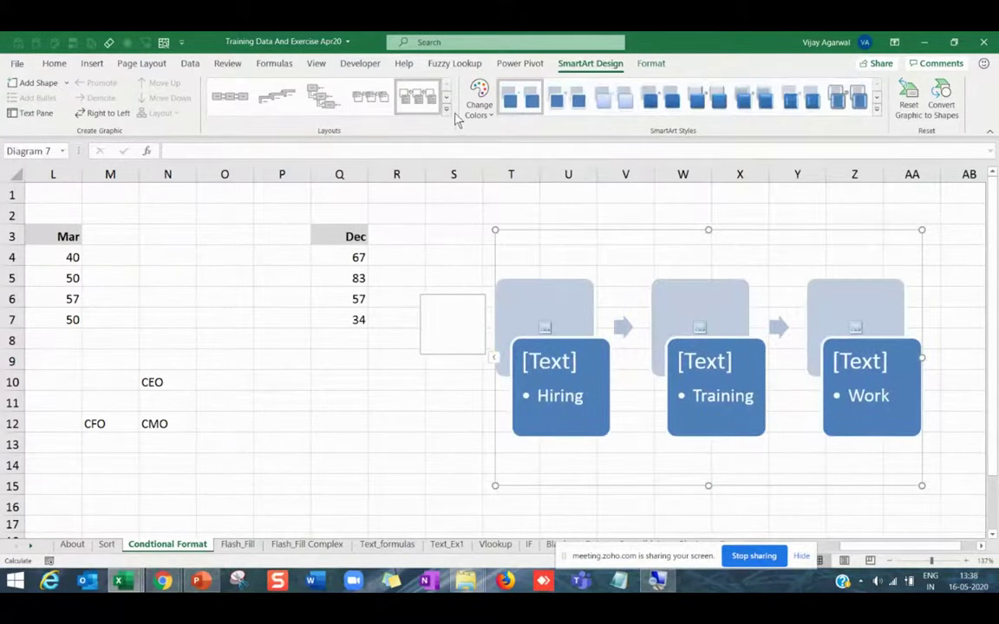
{"action": "left_click", "coordinate": [446, 109]}
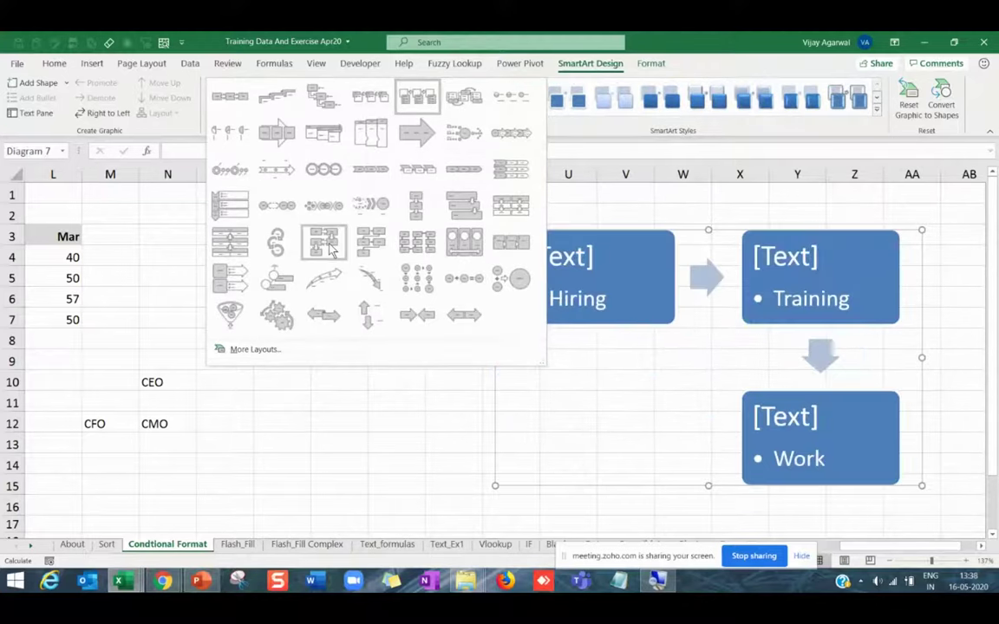
{"action": "left_click", "coordinate": [334, 282]}
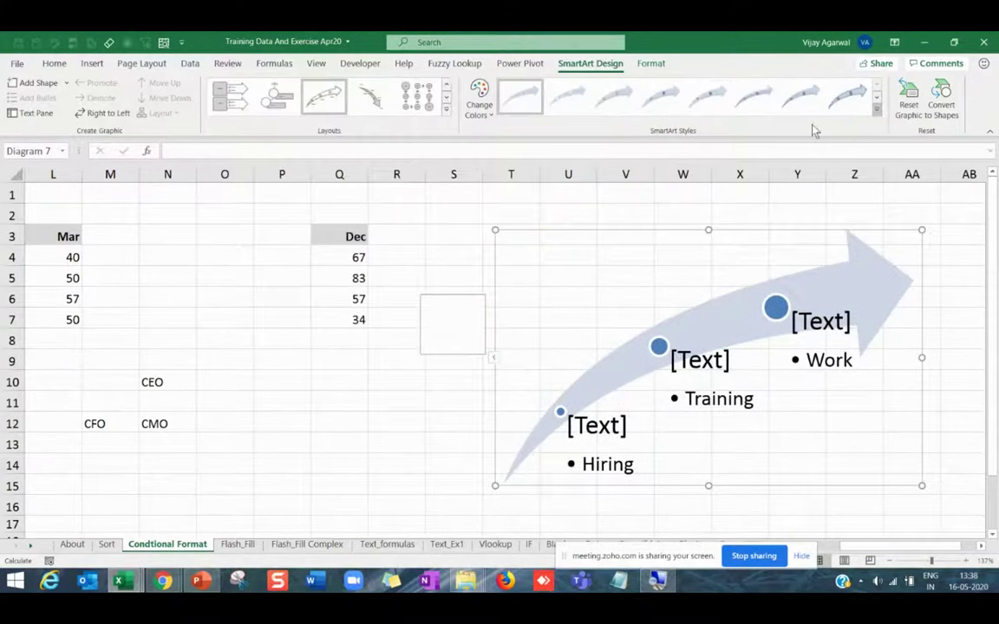
{"action": "left_click", "coordinate": [491, 118]}
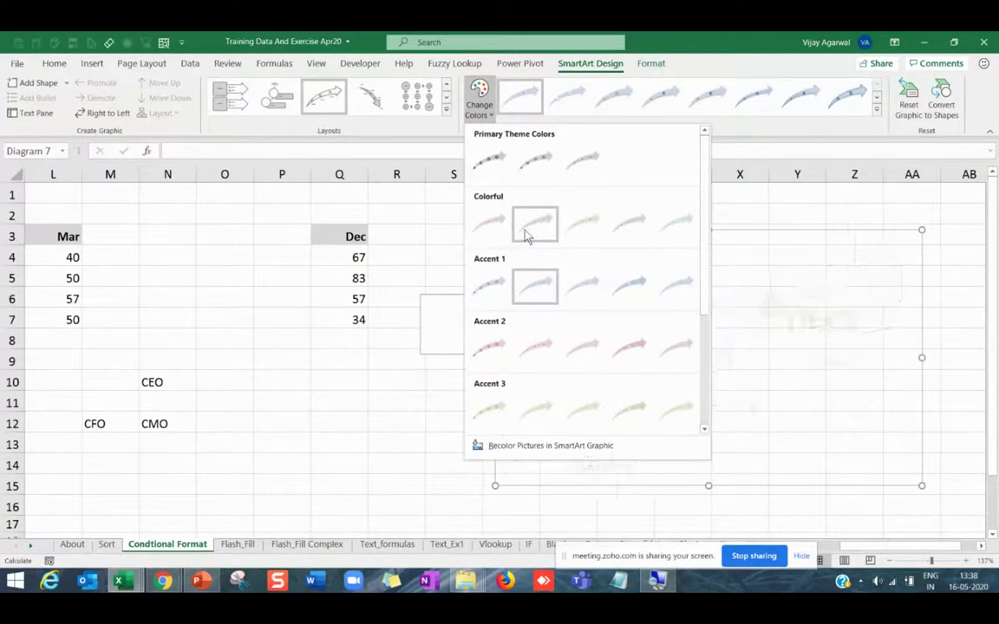
{"action": "left_click", "coordinate": [525, 231]}
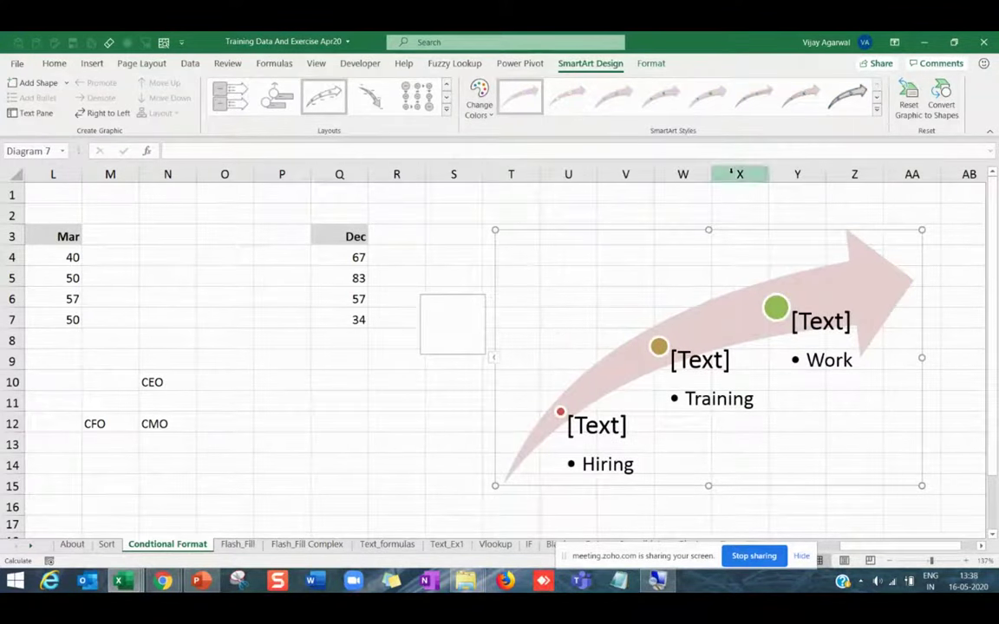
{"action": "left_click", "coordinate": [877, 110]}
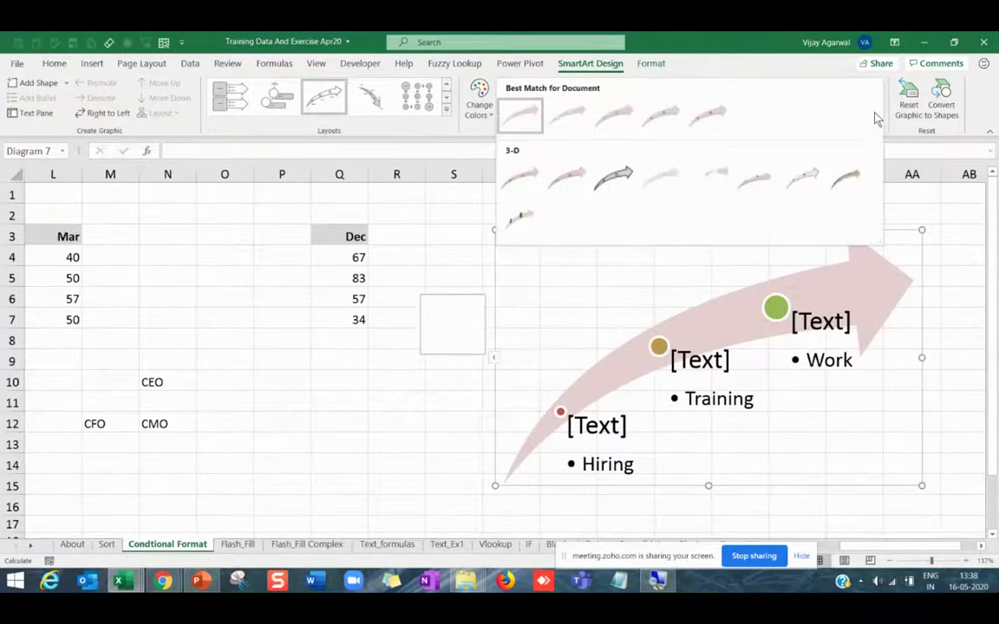
{"action": "left_click", "coordinate": [613, 178]}
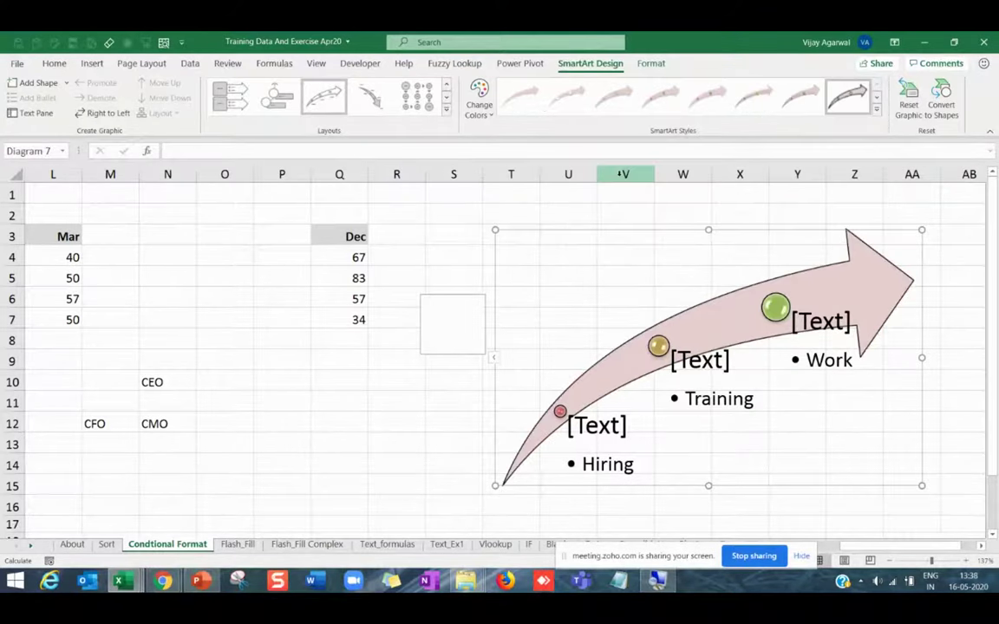
{"action": "left_click", "coordinate": [446, 113]}
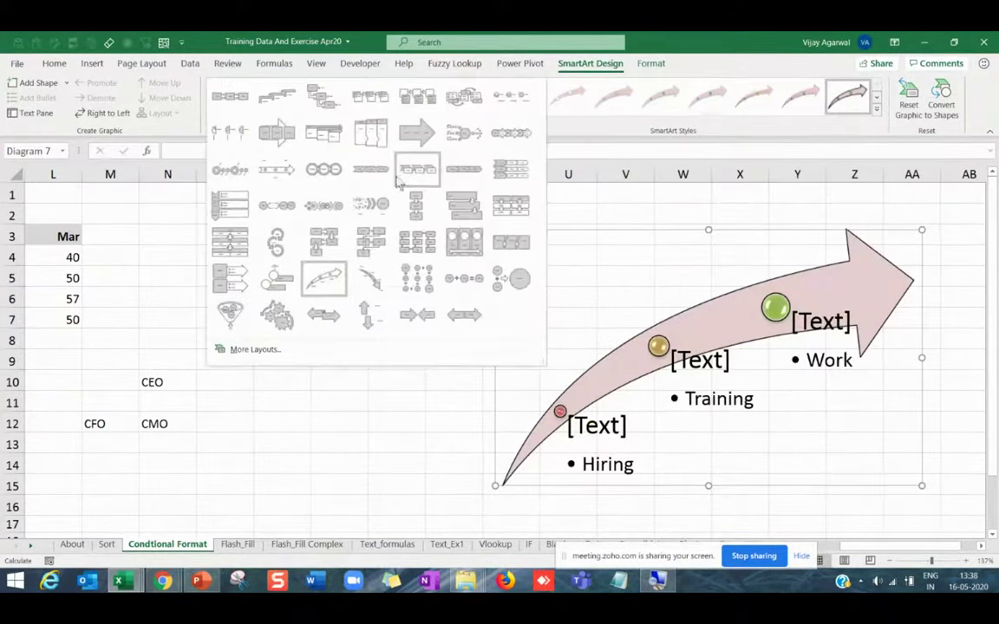
{"action": "left_click", "coordinate": [235, 214]}
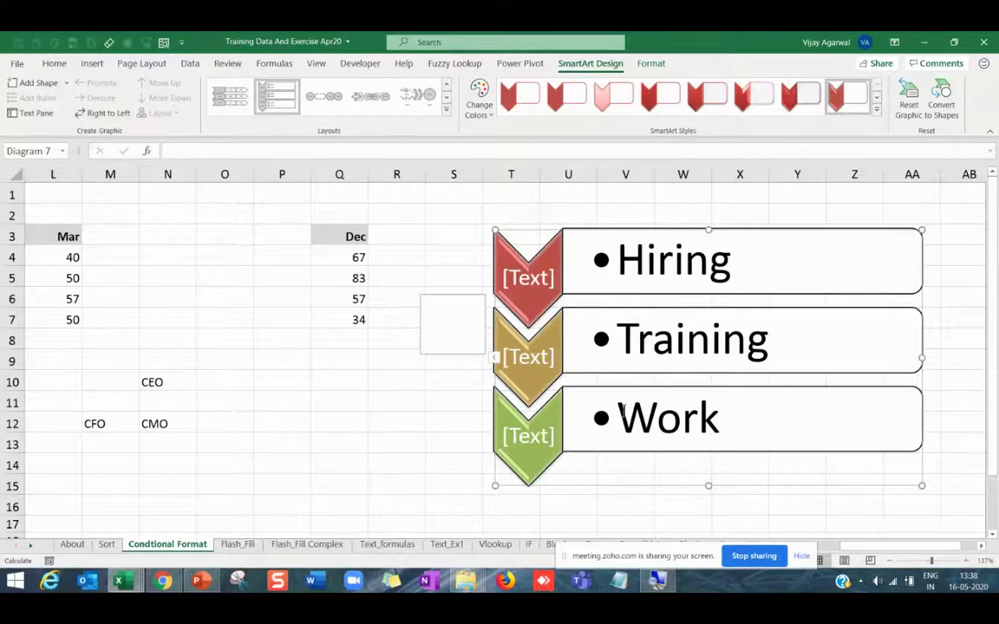
Add a Work2 point below Work in the chevron diagram's text pane.
{"action": "left_click", "coordinate": [497, 359]}
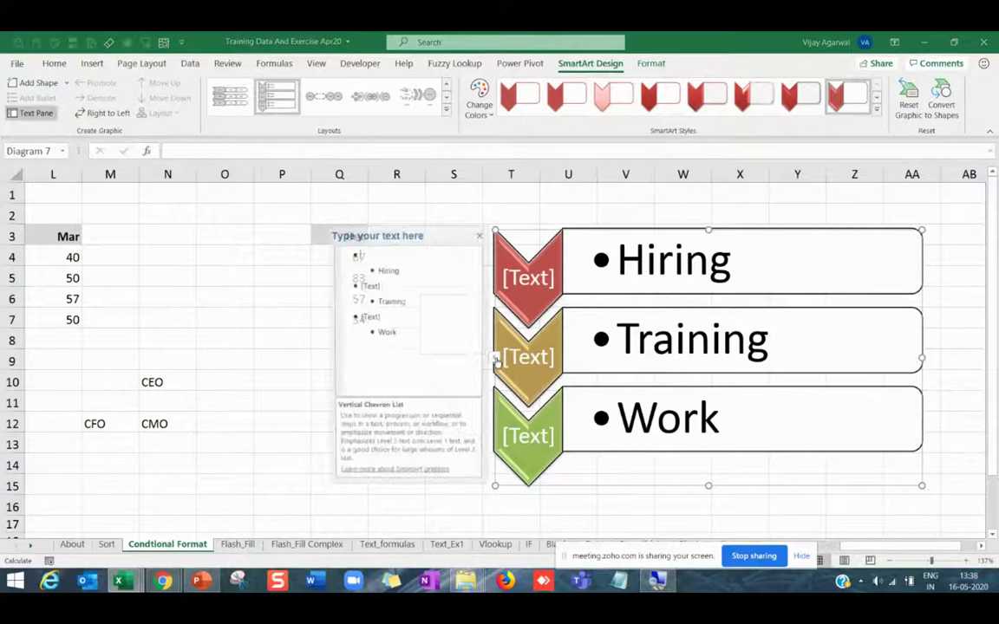
{"action": "left_click", "coordinate": [403, 336]}
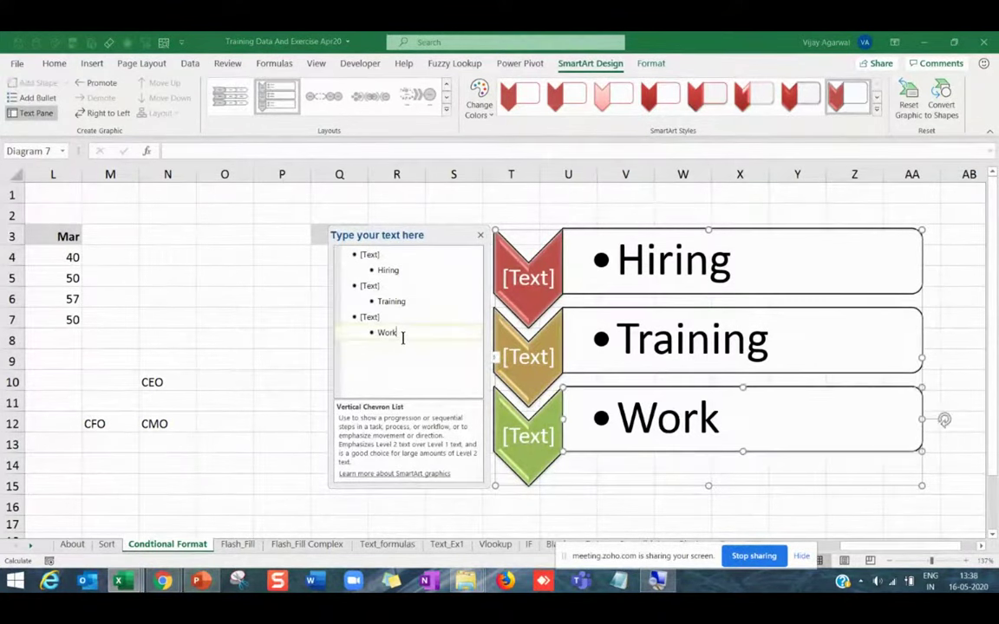
{"action": "key", "text": "Return"}
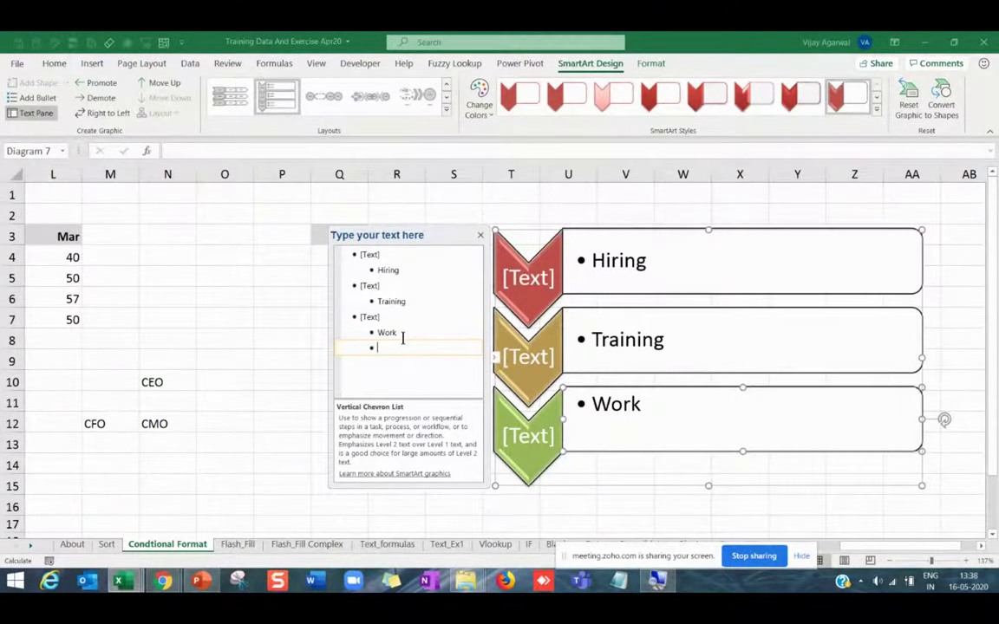
{"action": "type", "text": "Work2"}
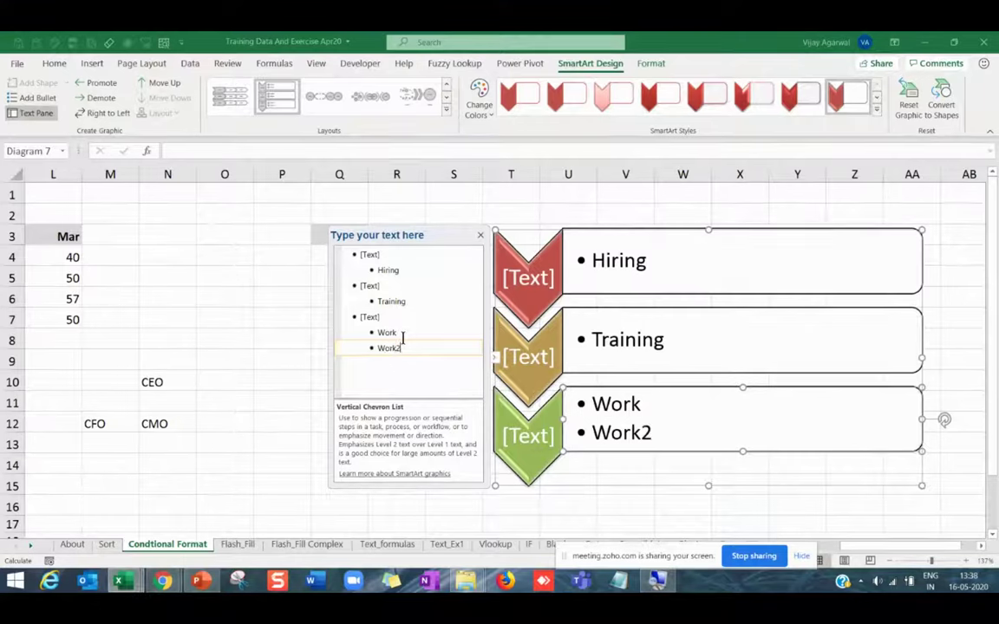
Delete the whole chevron diagram so the Dec figures show again.
{"action": "left_click", "coordinate": [176, 428]}
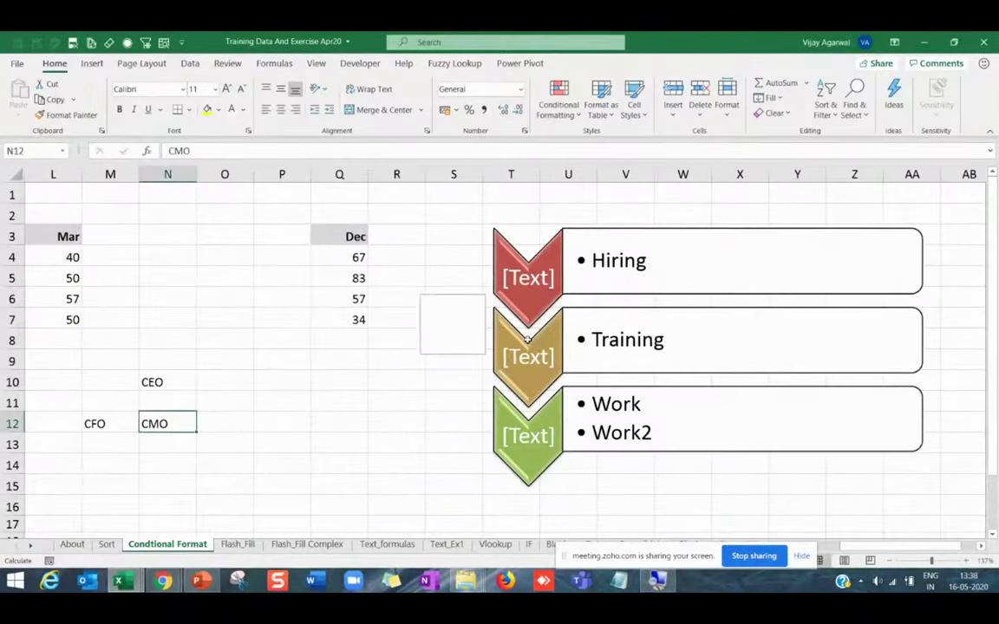
{"action": "left_click", "coordinate": [591, 232]}
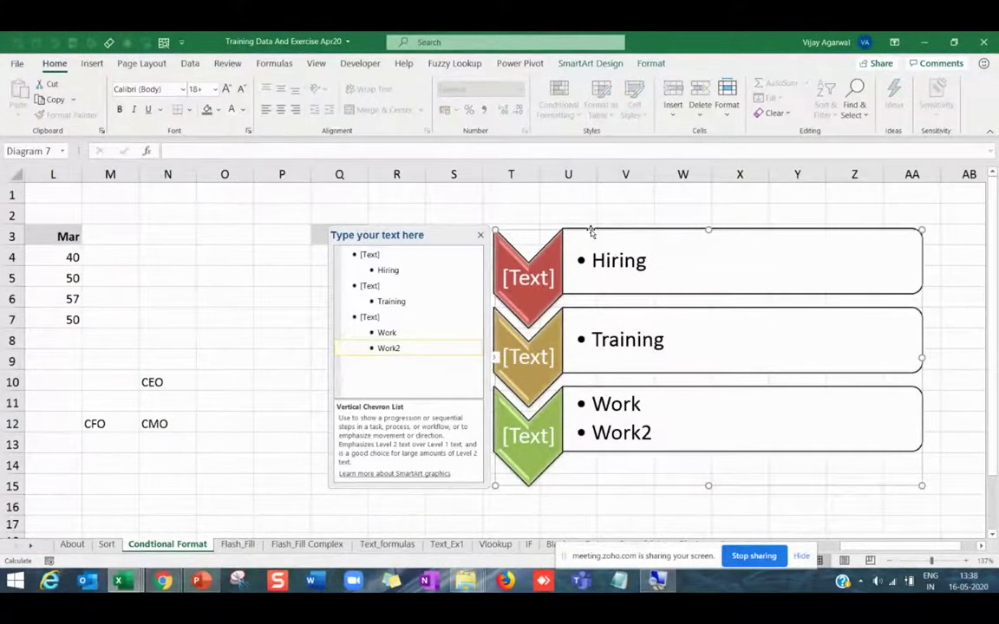
{"action": "key", "text": "Delete"}
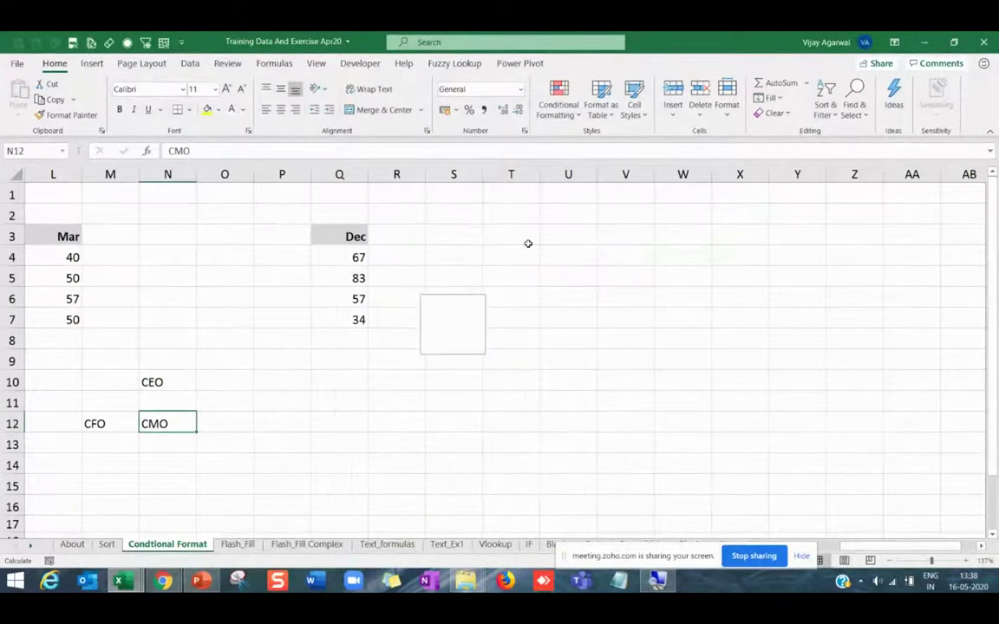
Insert a Hierarchy > Organization Chart SmartArt at cell X3.
{"action": "left_click", "coordinate": [689, 302]}
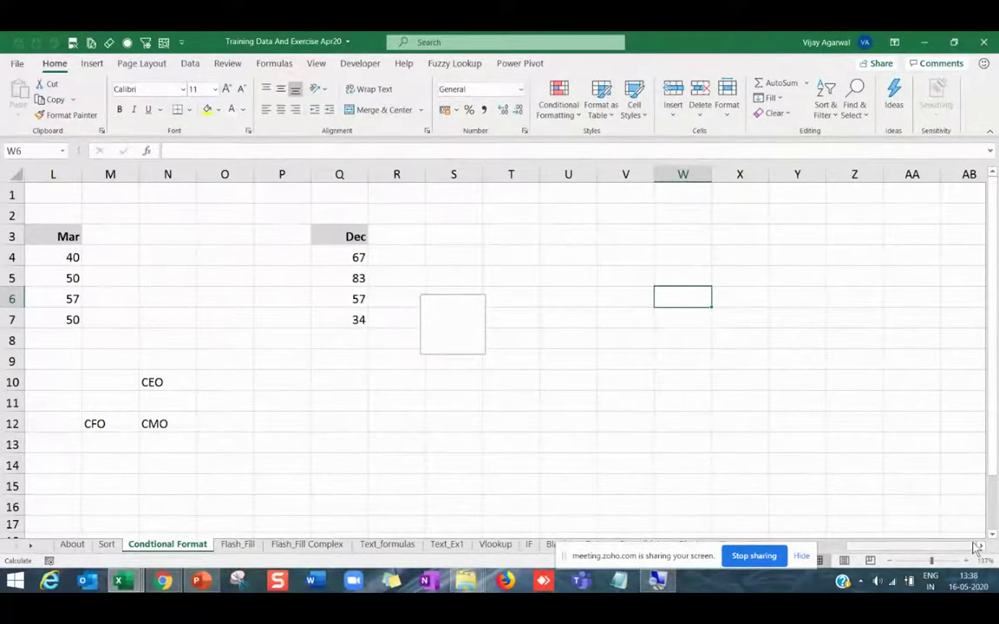
{"action": "scroll", "coordinate": [520, 251], "scroll_direction": "right", "scroll_amount": 4}
{"action": "left_click", "coordinate": [520, 238]}
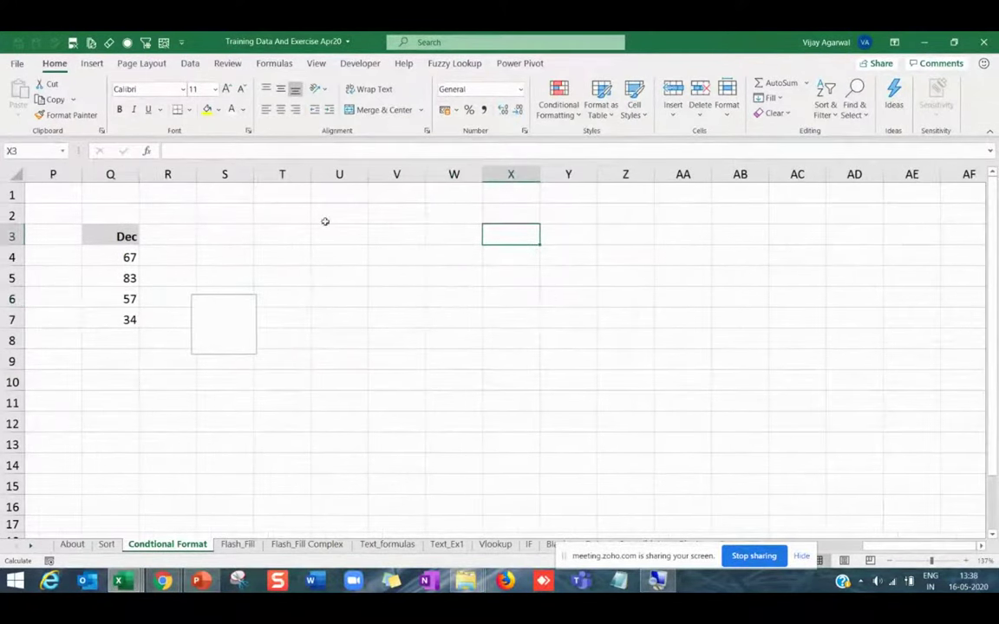
{"action": "left_click", "coordinate": [91, 63]}
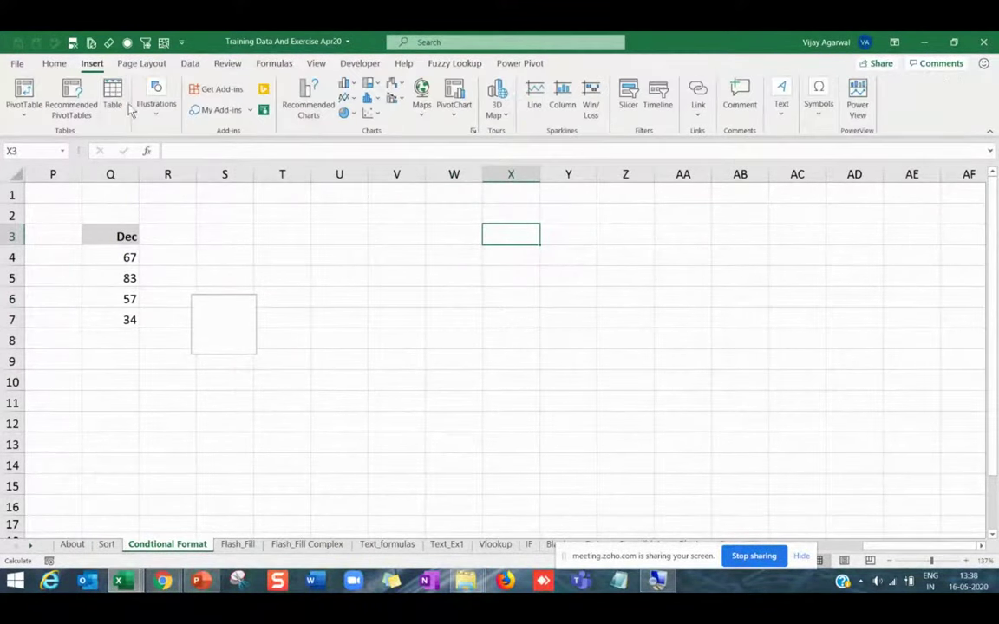
{"action": "left_click", "coordinate": [150, 122]}
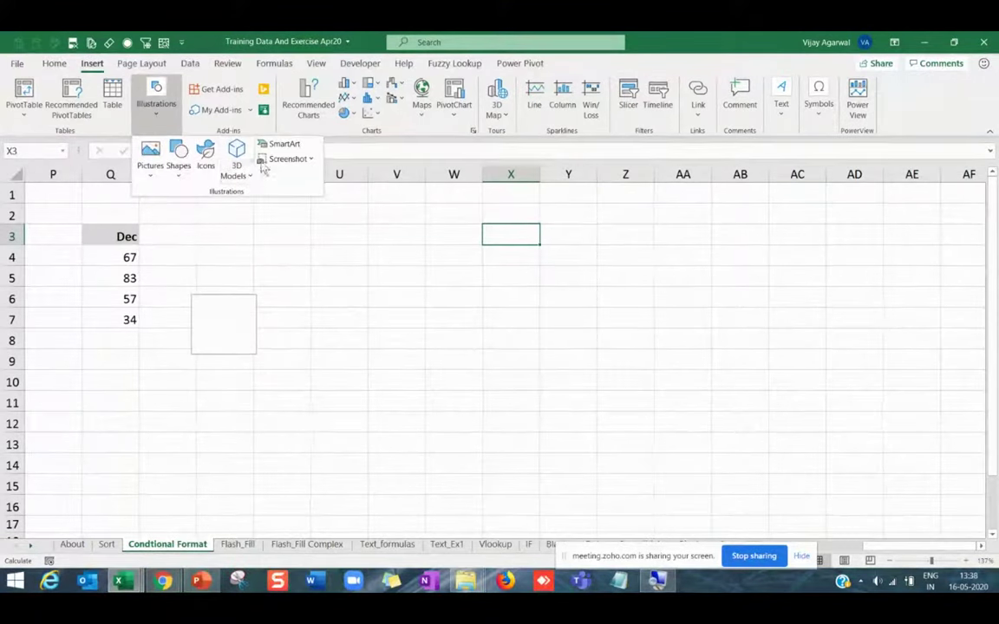
{"action": "left_click", "coordinate": [264, 146]}
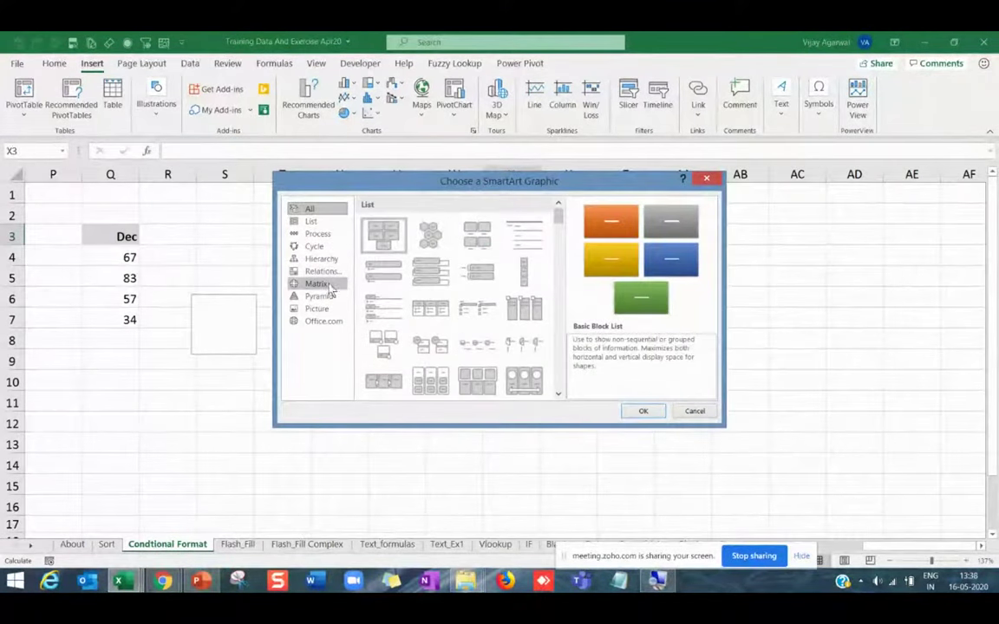
{"action": "left_click", "coordinate": [328, 261]}
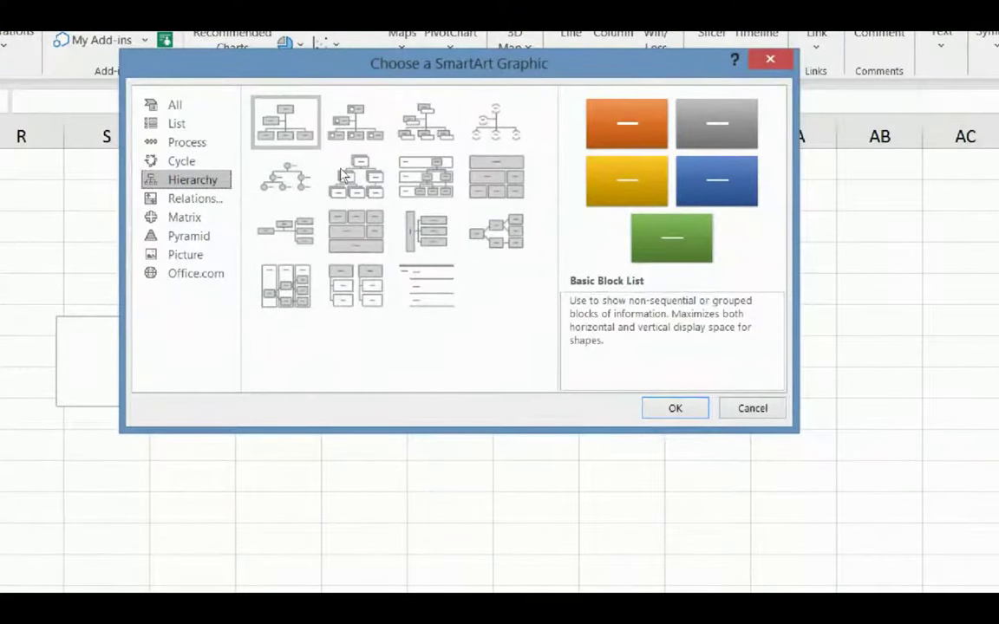
{"action": "left_click", "coordinate": [286, 121]}
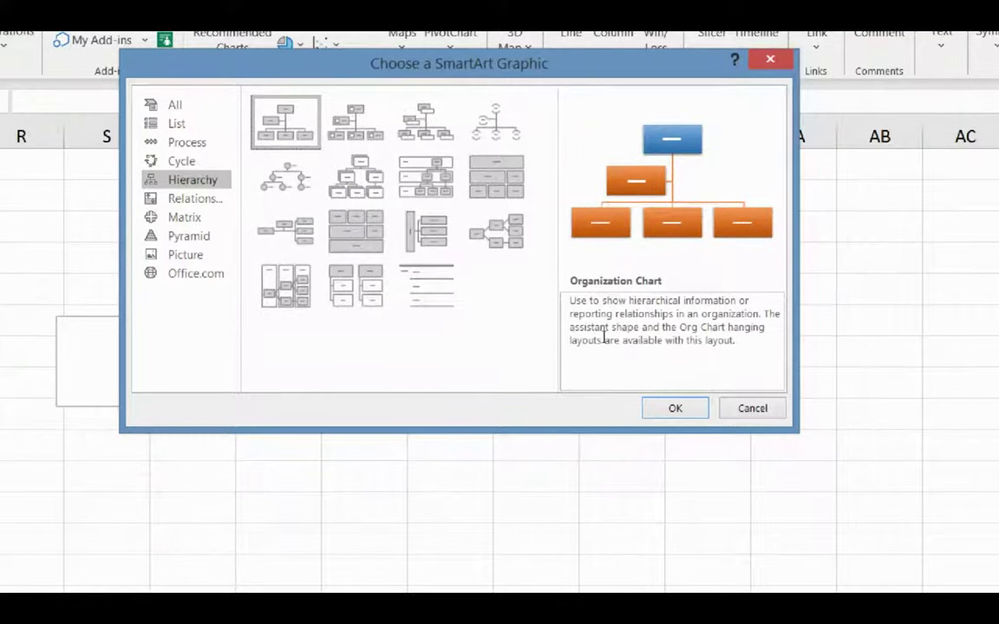
{"action": "key", "text": "Return"}
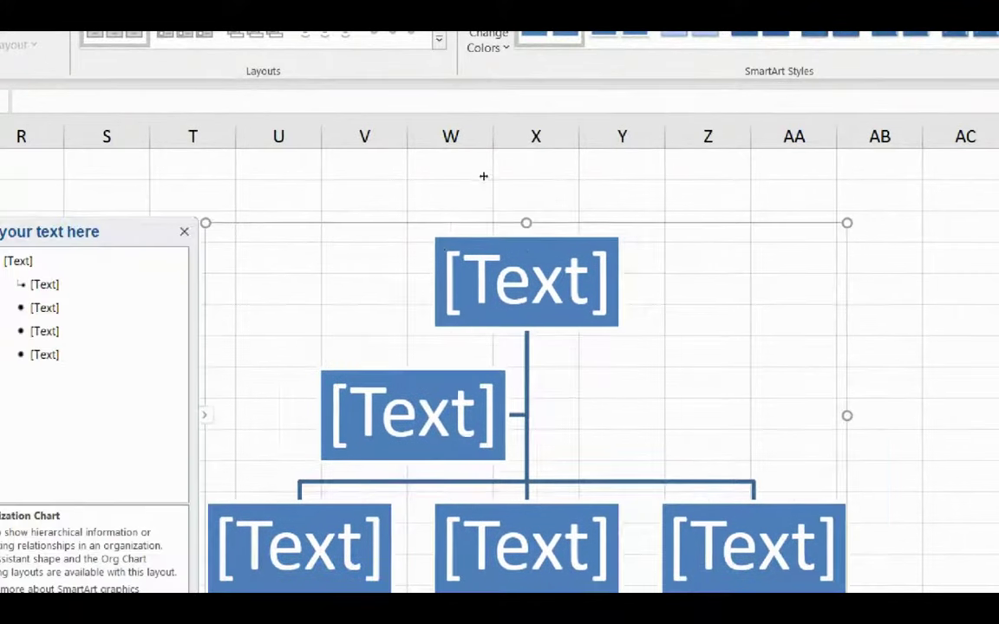
Label the org chart boxes CEO, CFO, GM and SM.
{"action": "left_click", "coordinate": [503, 276]}
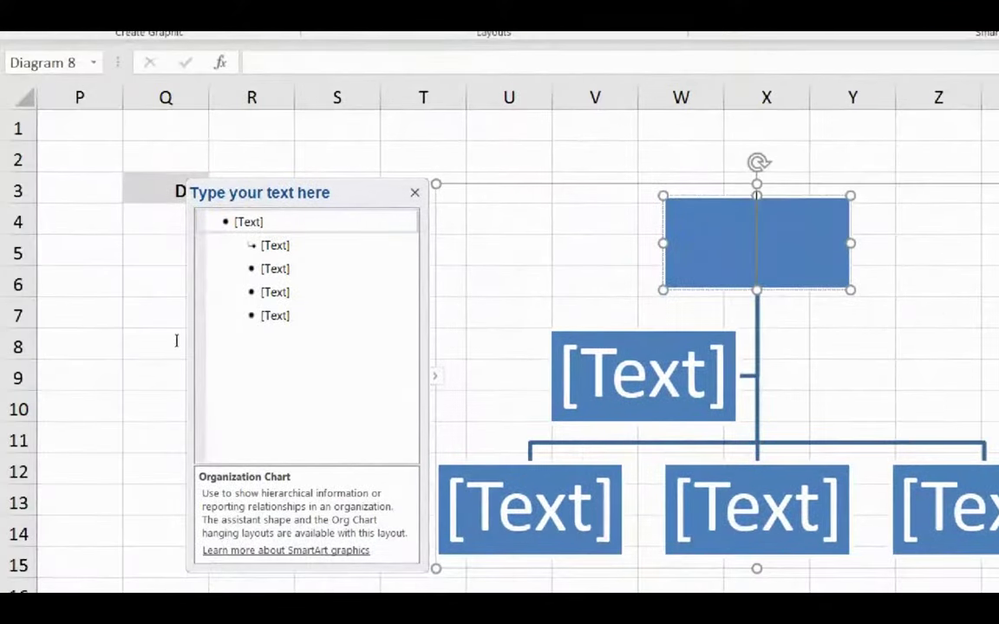
{"action": "type", "text": "CEO"}
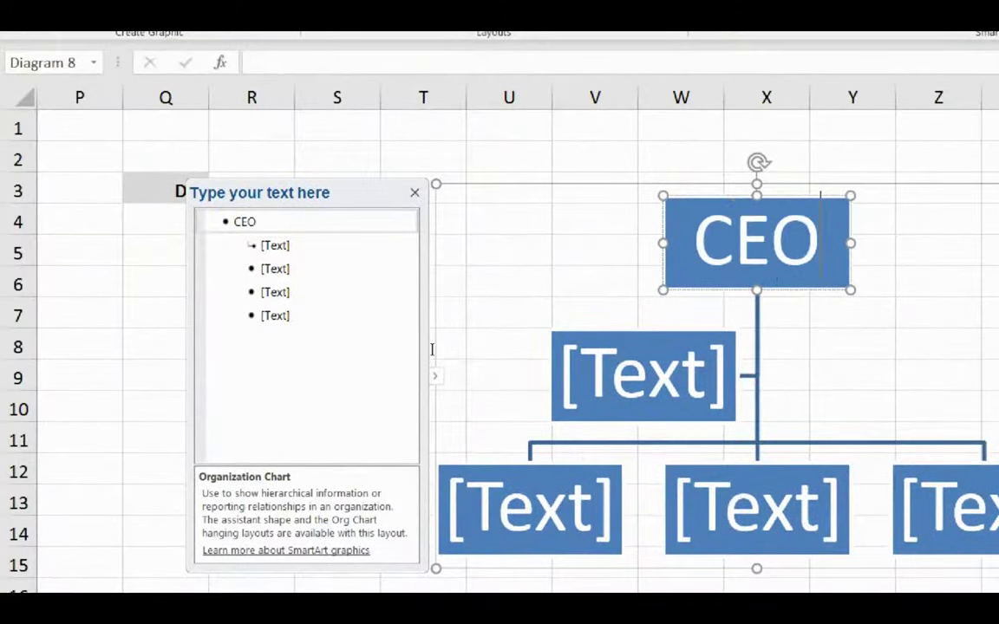
{"action": "key", "text": "Down"}
{"action": "type", "text": "CFO"}
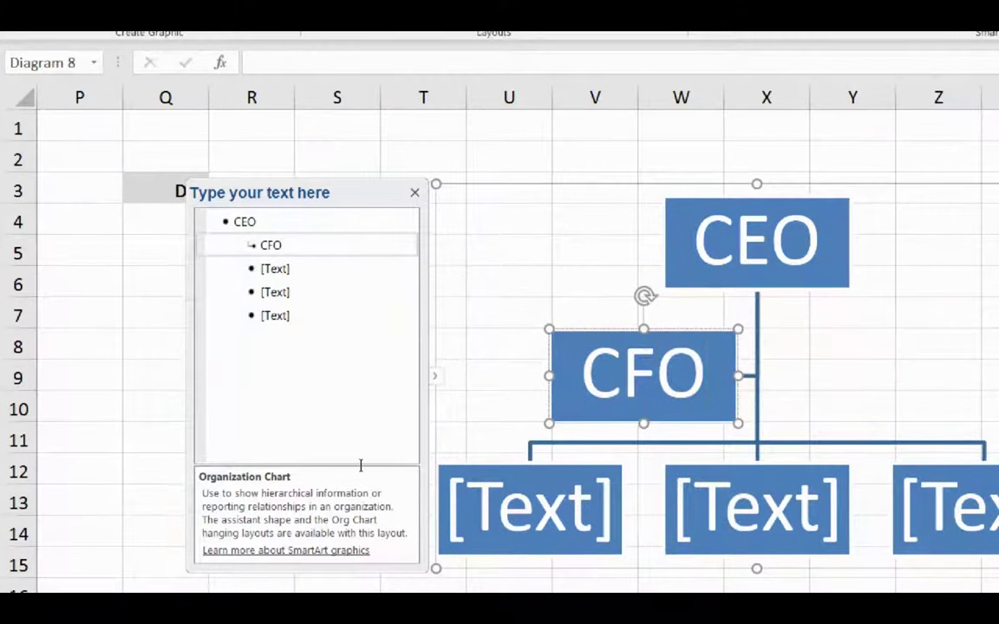
{"action": "key", "text": "Down"}
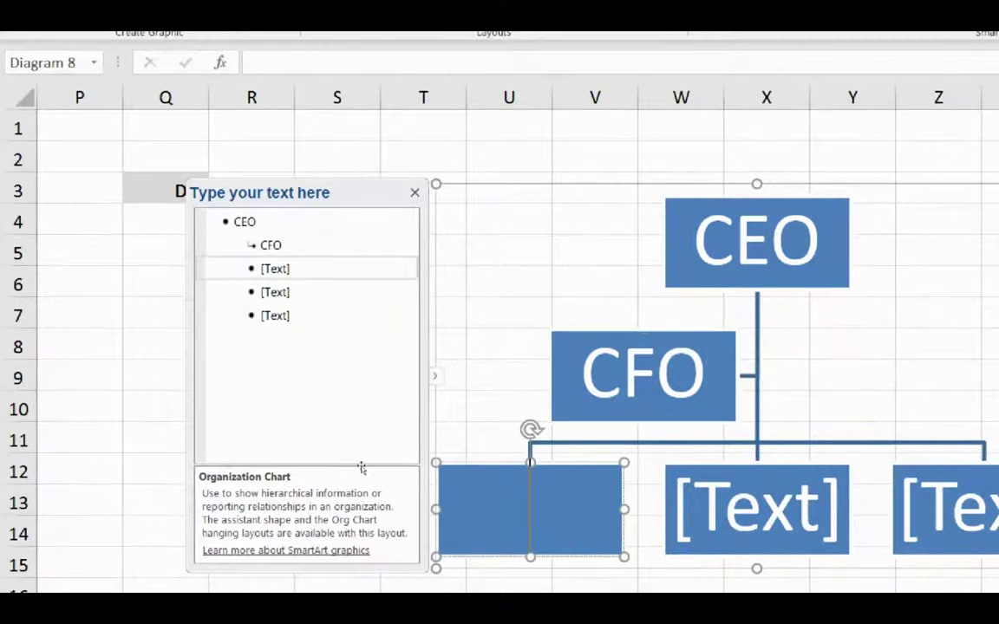
{"action": "type", "text": "GM"}
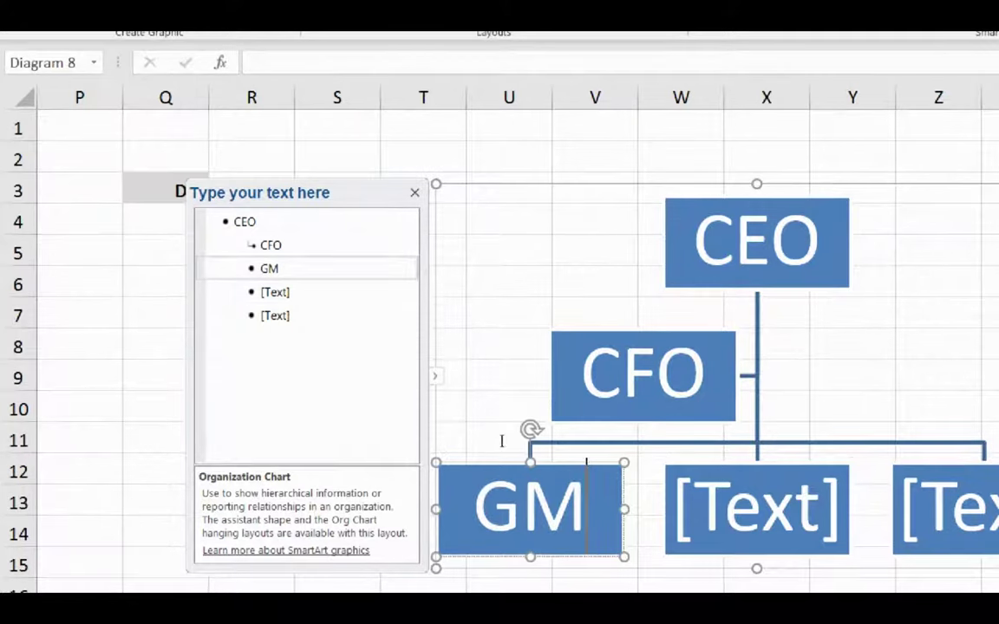
{"action": "key", "text": "Down"}
{"action": "type", "text": "Sm"}
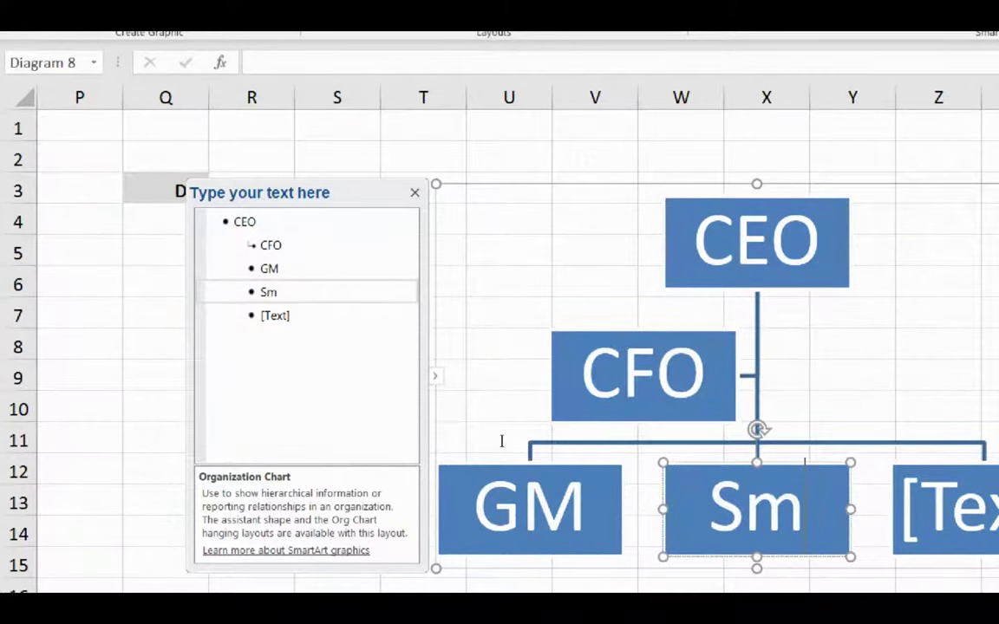
{"action": "key", "text": "BackSpace"}
{"action": "type", "text": "M"}
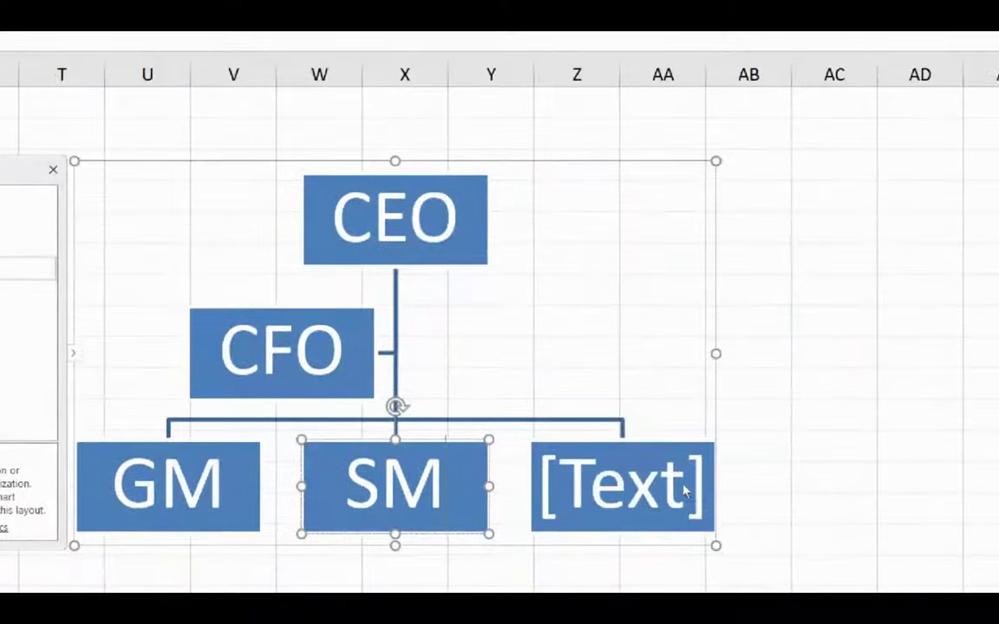
Label the third bottom box MGr, then select the CFO box.
{"action": "left_click", "coordinate": [993, 478]}
{"action": "type", "text": "Man"}
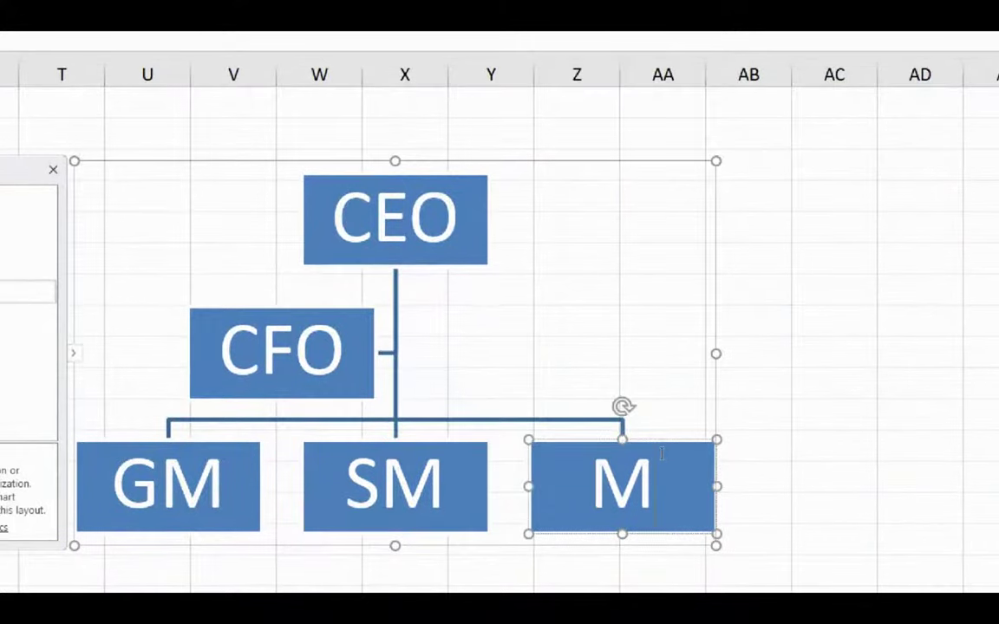
{"action": "key", "text": "BackSpace"}
{"action": "key", "text": "BackSpace"}
{"action": "type", "text": "Gr"}
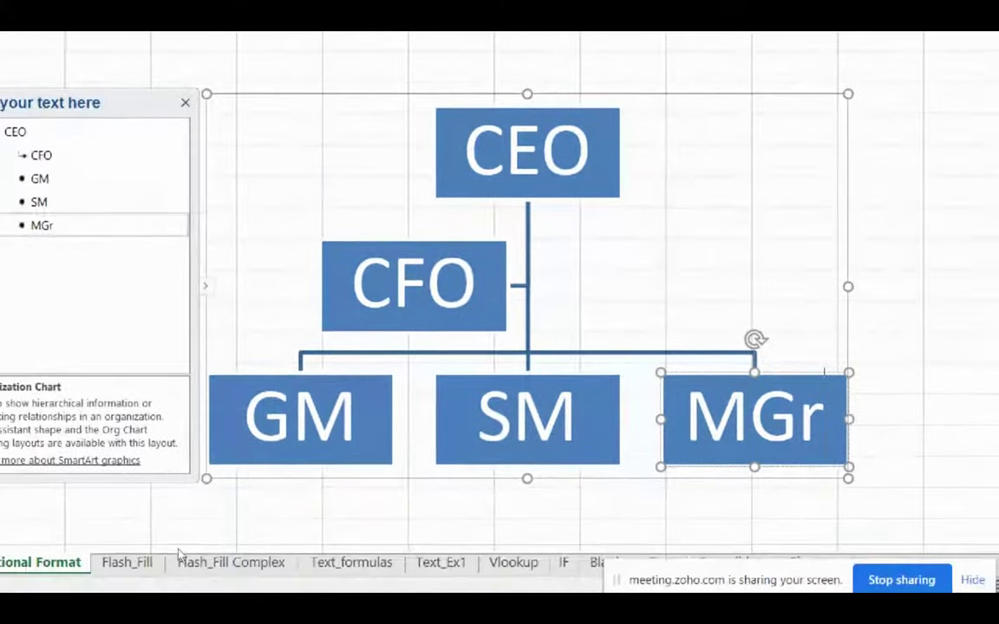
{"action": "left_click", "coordinate": [236, 527]}
{"action": "double_click", "coordinate": [388, 327]}
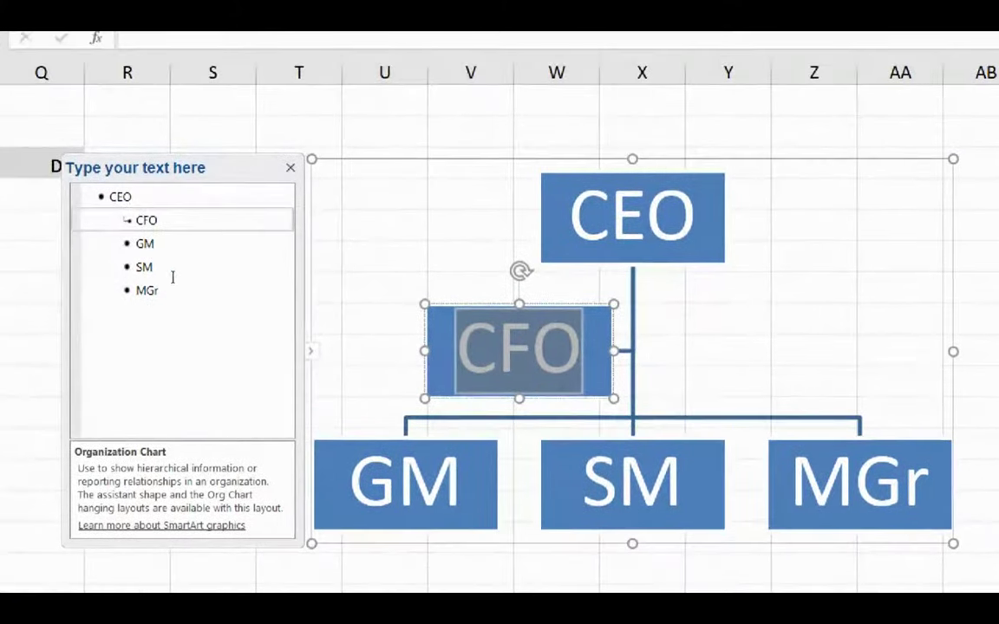
Add a CMO box beside CFO.
{"action": "key", "text": "Return"}
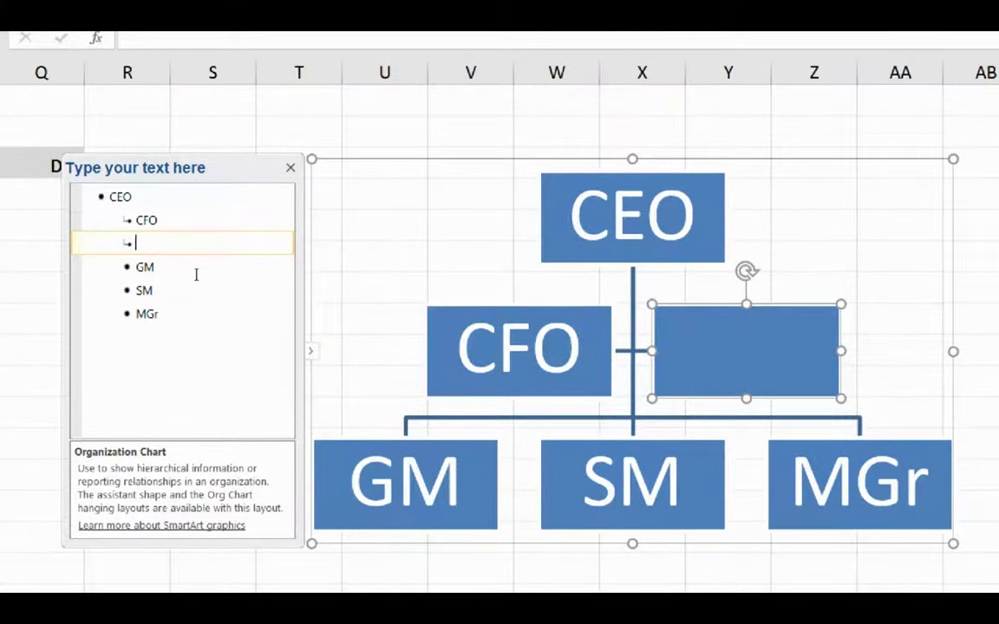
{"action": "type", "text": "CMO"}
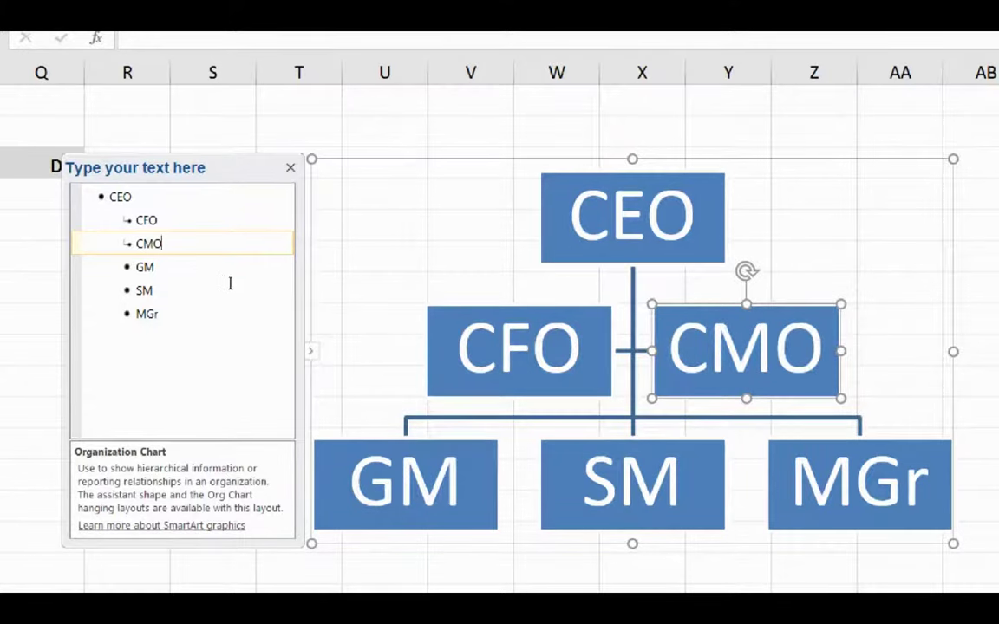
{"action": "left_click", "coordinate": [636, 350]}
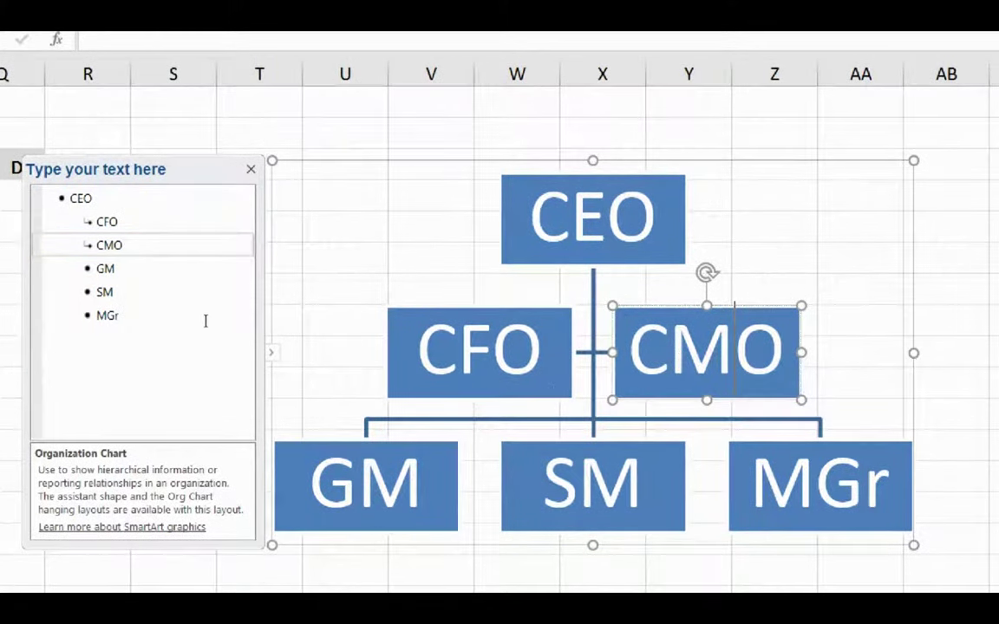
{"action": "left_click", "coordinate": [233, 328]}
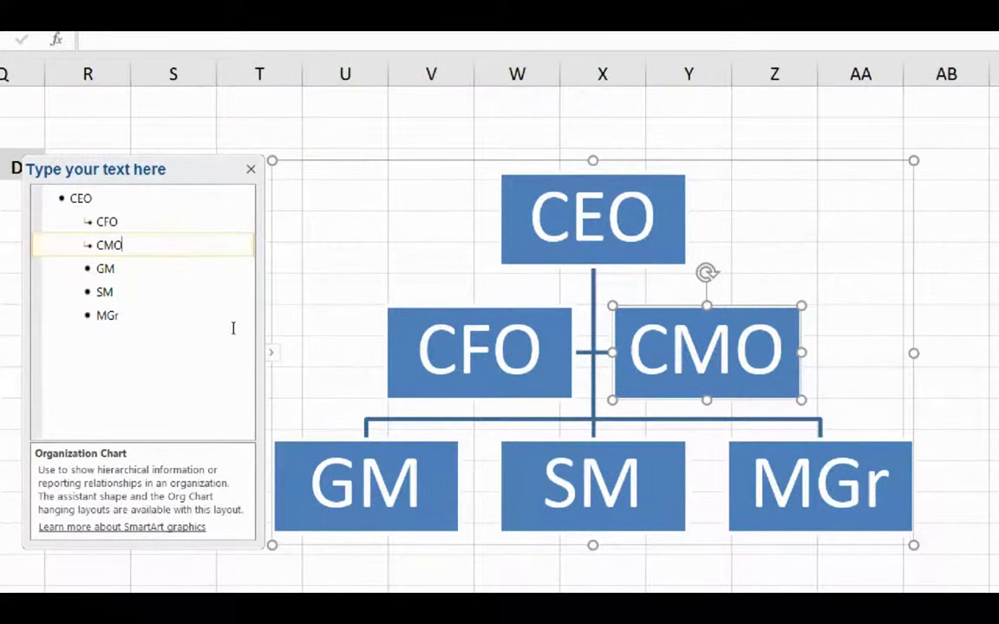
Add a 'PA to CMO' box reporting to CMO.
{"action": "key", "text": "Return"}
{"action": "key", "text": "Tab"}
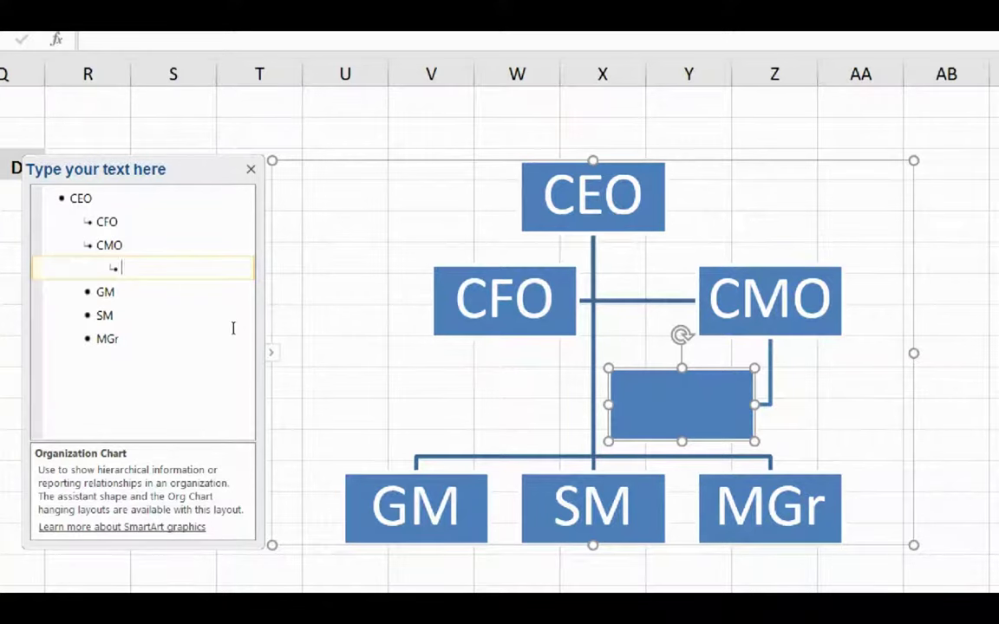
{"action": "type", "text": "PA"}
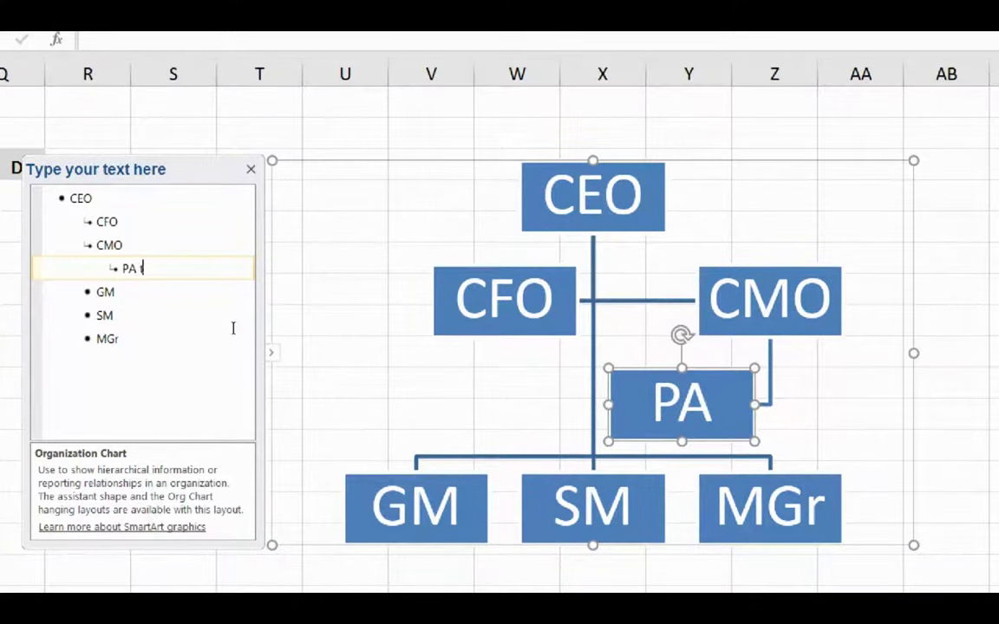
{"action": "type", "text": " to CMPO"}
{"action": "key", "text": "BackSpace"}
{"action": "key", "text": "BackSpace"}
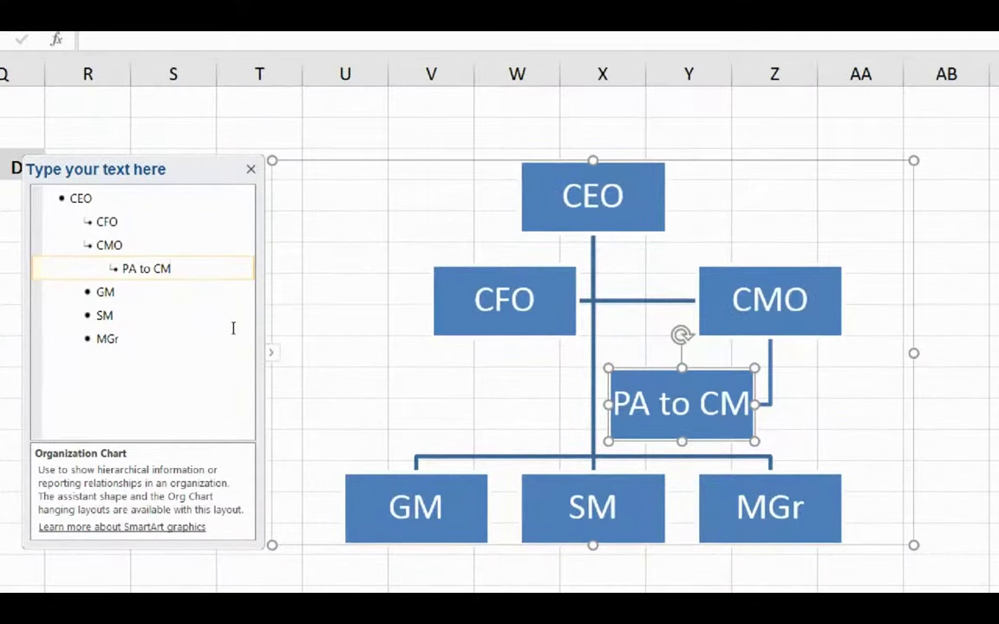
{"action": "type", "text": "O"}
Add an assistant box labelled Executive under GM.
{"action": "key", "text": "Escape"}
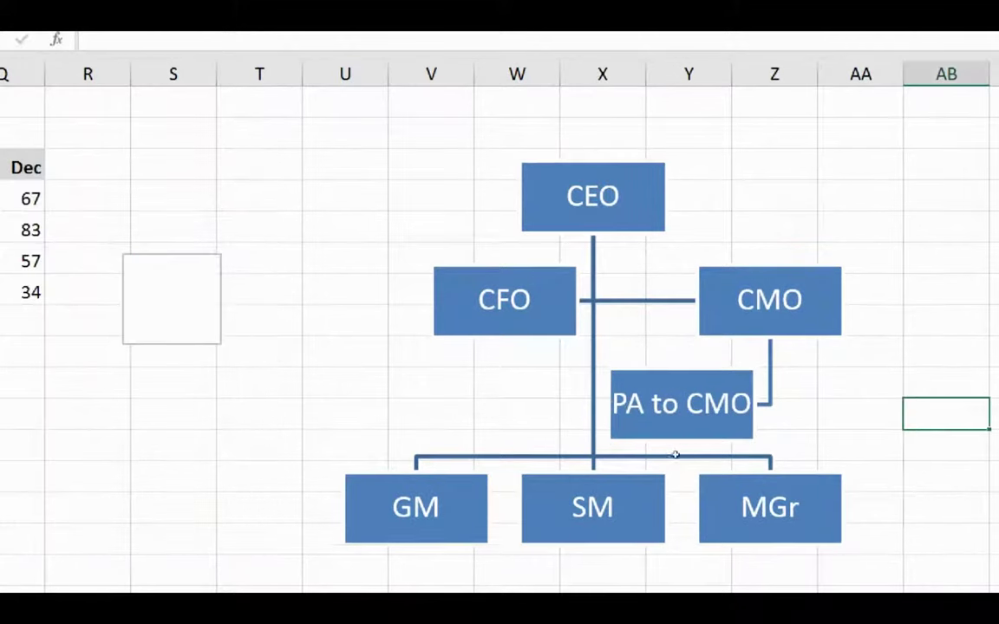
{"action": "left_click", "coordinate": [531, 487]}
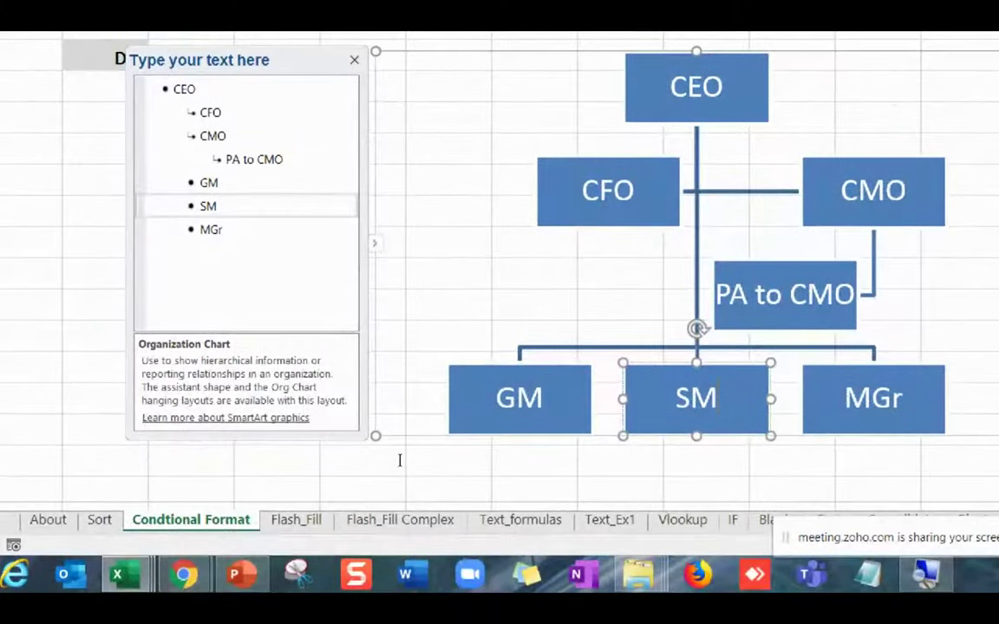
{"action": "key", "text": "Up"}
{"action": "key", "text": "shift+F10"}
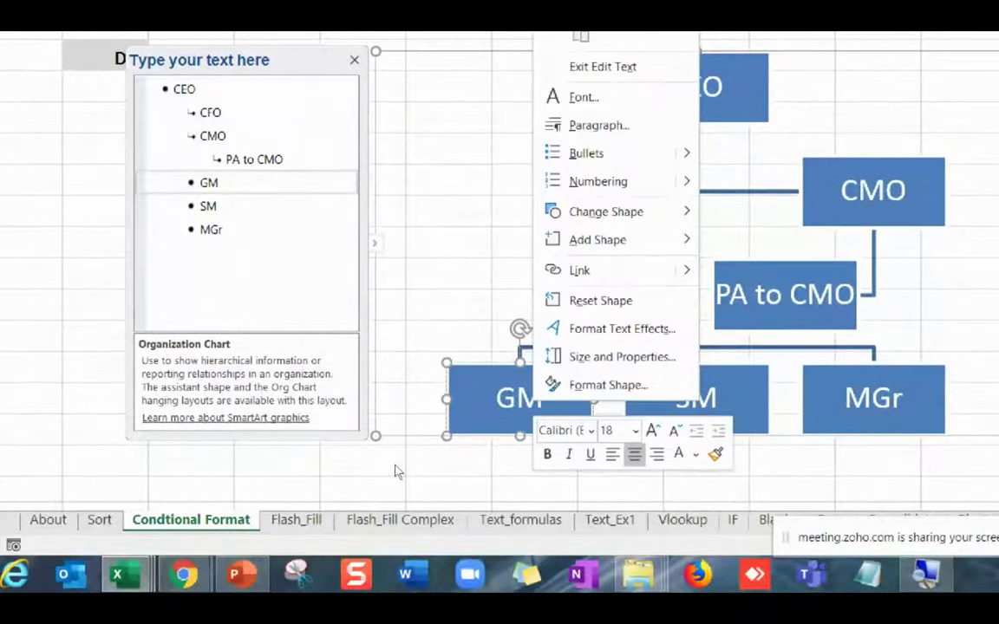
{"action": "key", "text": "Up"}
{"action": "key", "text": "Up"}
{"action": "key", "text": "Up"}
{"action": "key", "text": "Up"}
{"action": "key", "text": "Up"}
{"action": "key", "text": "Up"}
{"action": "key", "text": "Up"}
{"action": "key", "text": "Up"}
{"action": "key", "text": "Up"}
{"action": "key", "text": "Up"}
{"action": "key", "text": "Down"}
{"action": "key", "text": "Down"}
{"action": "key", "text": "Down"}
{"action": "key", "text": "Down"}
{"action": "key", "text": "Right"}
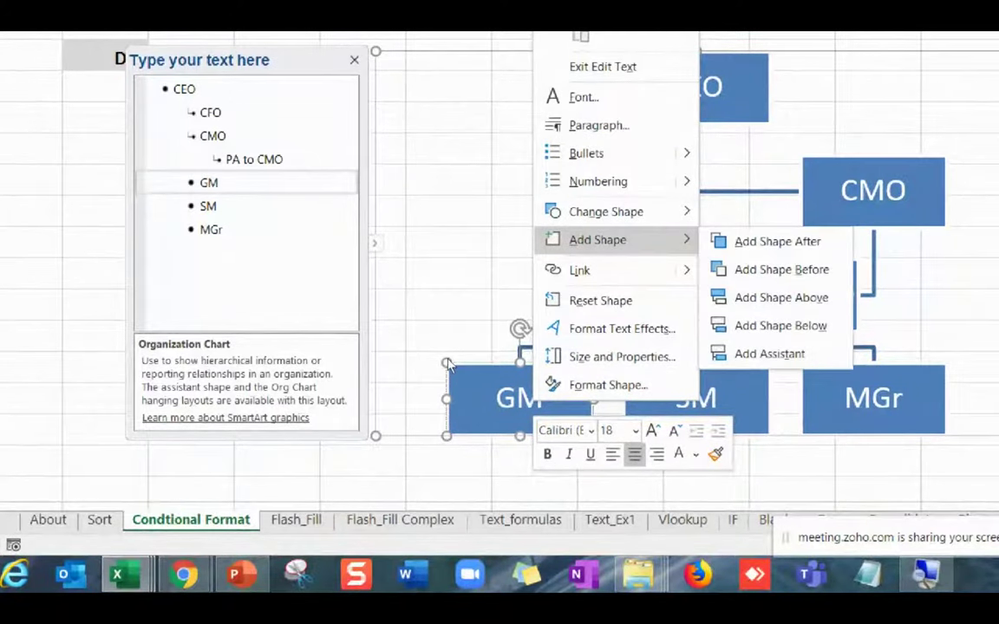
{"action": "key", "text": "Down"}
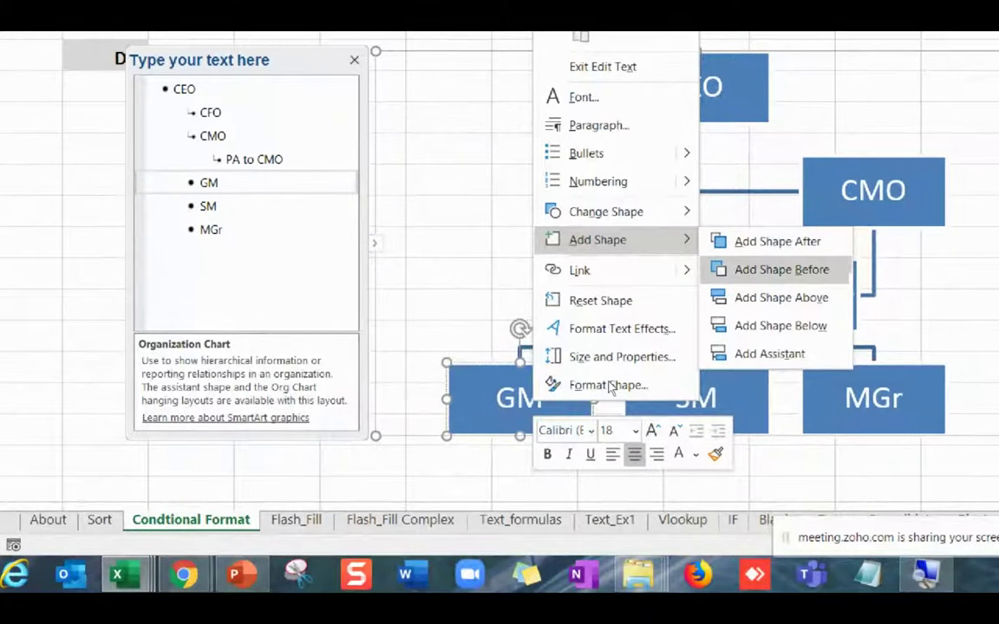
{"action": "key", "text": "Down"}
{"action": "key", "text": "Down"}
{"action": "key", "text": "Down"}
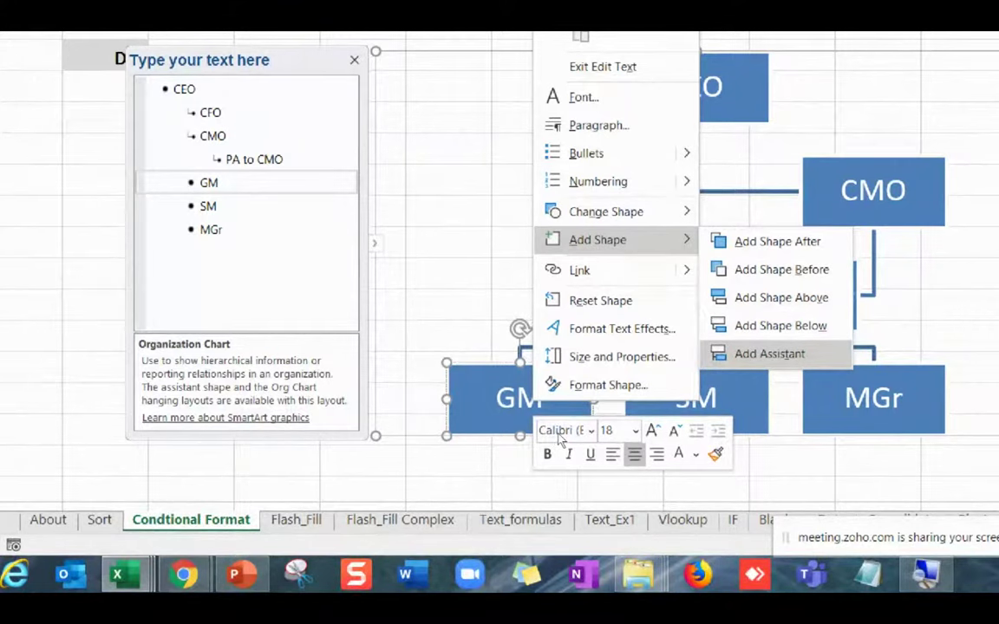
{"action": "key", "text": "Return"}
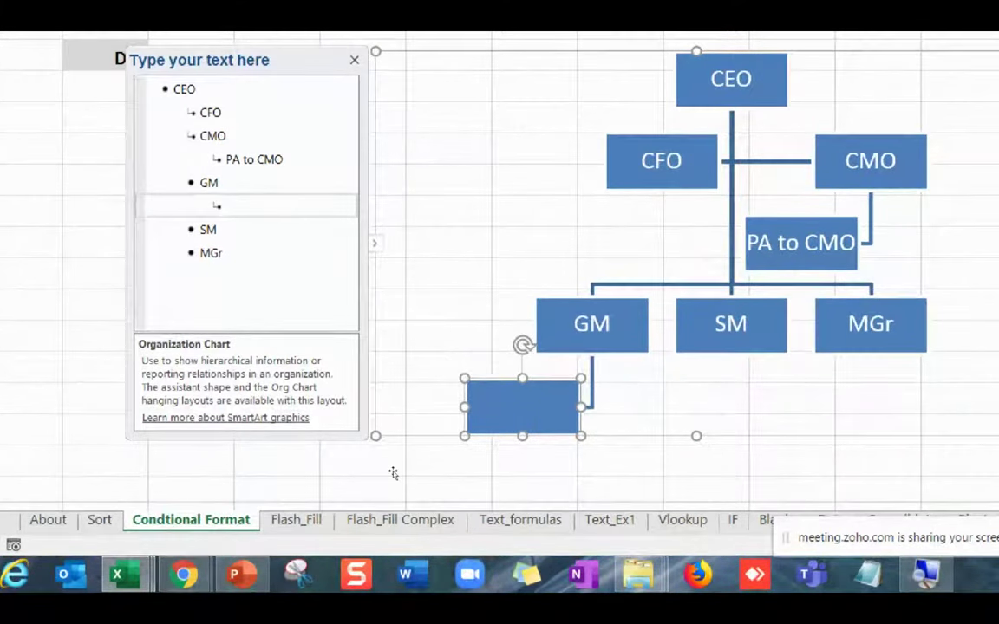
{"action": "type", "text": "Executive"}
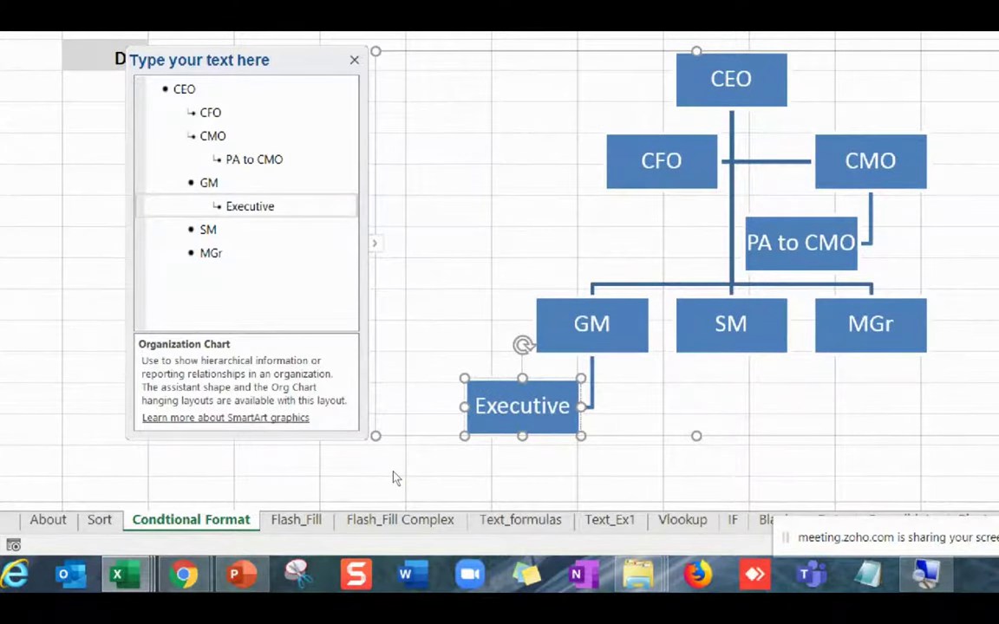
{"action": "key", "text": "Return"}
Delete the MGr box from the org chart.
{"action": "key", "text": "Down"}
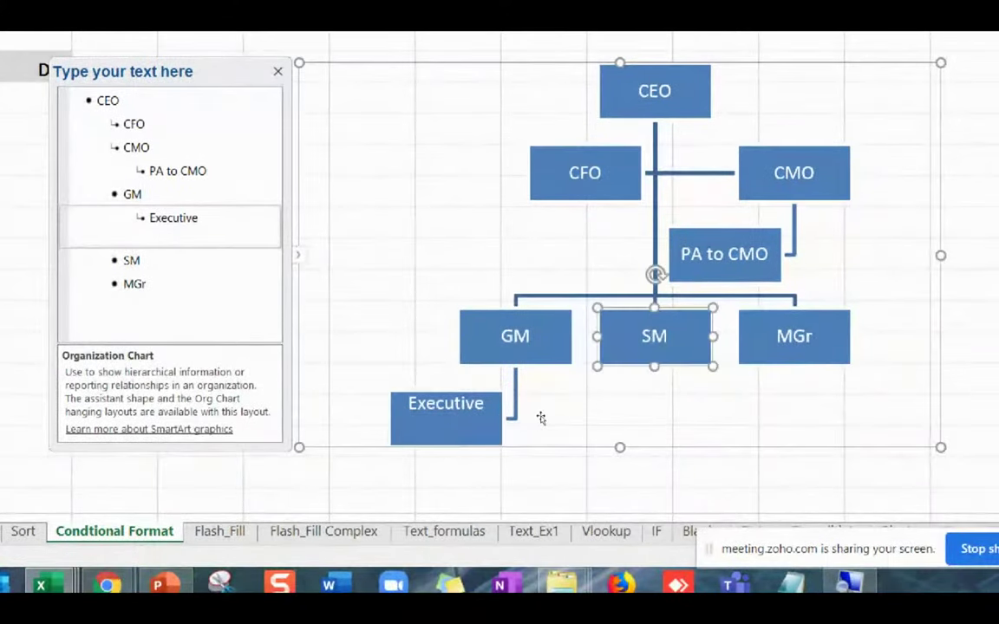
{"action": "key", "text": "shift+F10"}
{"action": "key", "text": "Escape"}
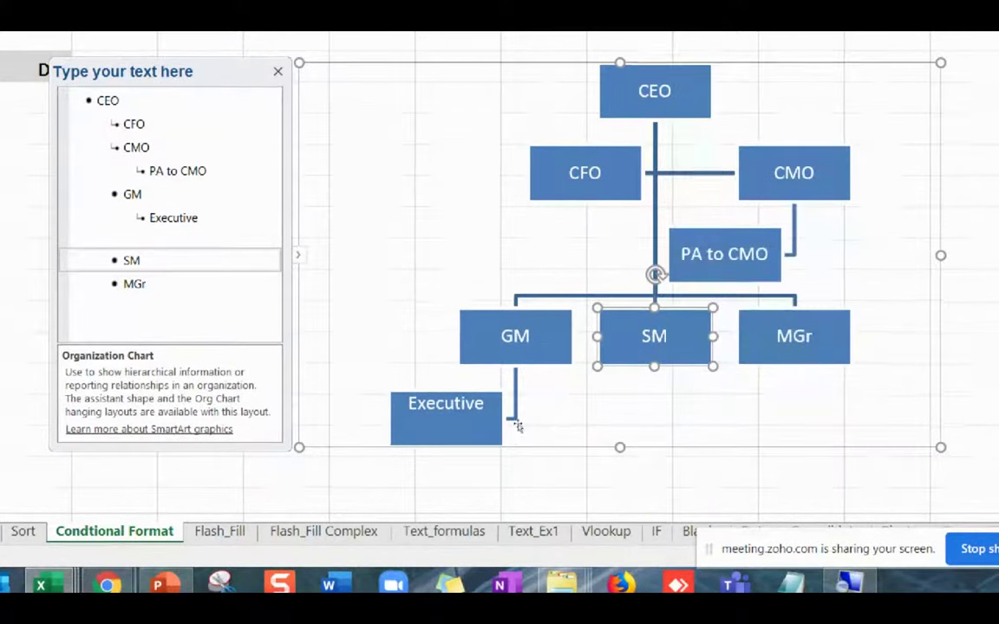
{"action": "key", "text": "Down"}
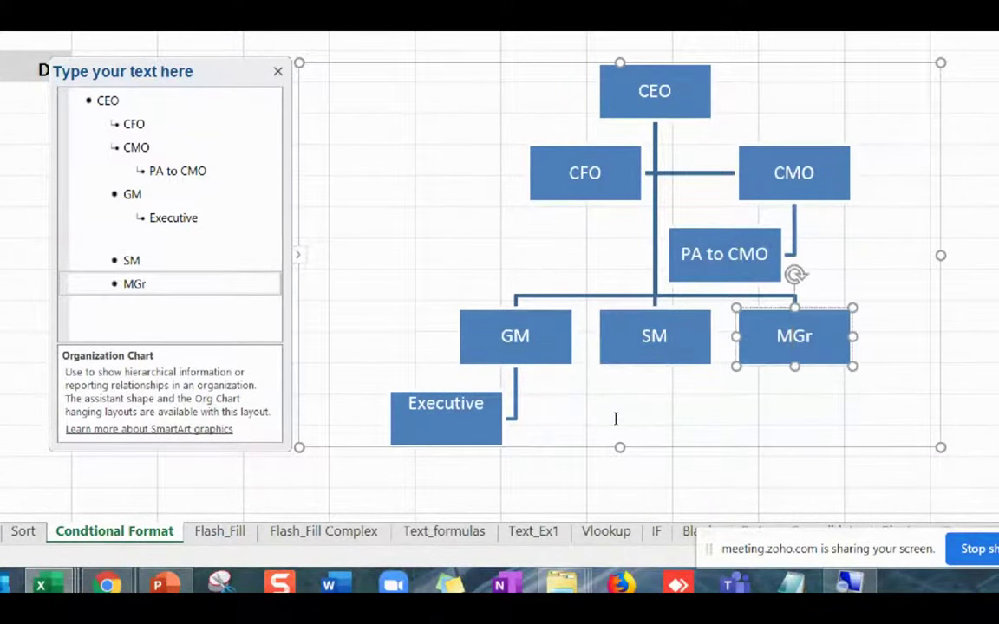
{"action": "key", "text": "shift+F10"}
{"action": "key", "text": "Up"}
{"action": "key", "text": "Up"}
{"action": "key", "text": "Up"}
{"action": "key", "text": "Up"}
{"action": "key", "text": "Up"}
{"action": "key", "text": "Up"}
{"action": "key", "text": "Up"}
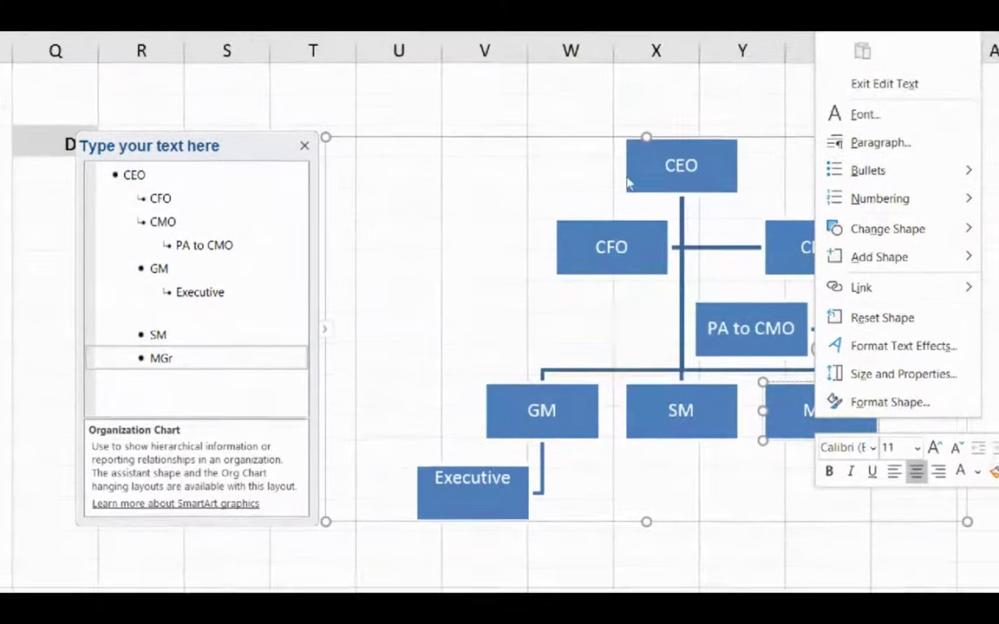
{"action": "key", "text": "Down"}
{"action": "key", "text": "Down"}
{"action": "key", "text": "Down"}
{"action": "key", "text": "Down"}
{"action": "key", "text": "Down"}
{"action": "key", "text": "Down"}
{"action": "key", "text": "Down"}
{"action": "key", "text": "Down"}
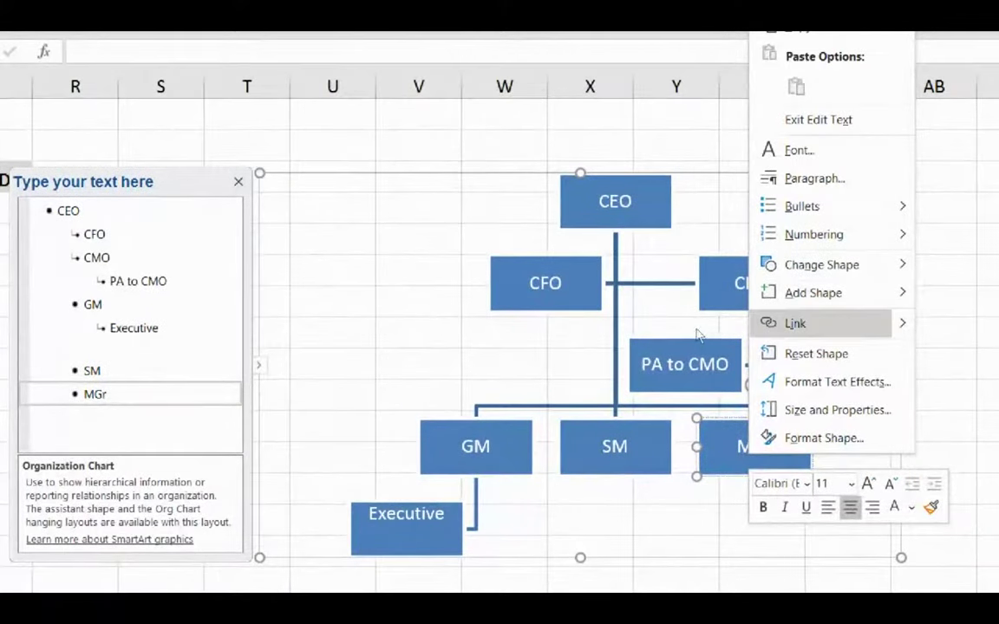
{"action": "key", "text": "Escape"}
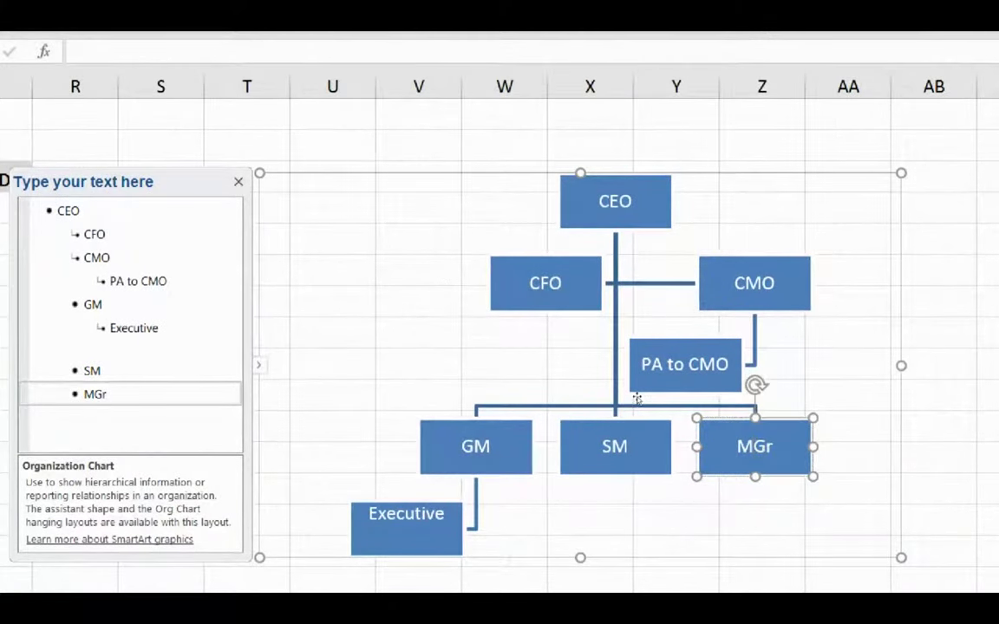
{"action": "key", "text": "Delete"}
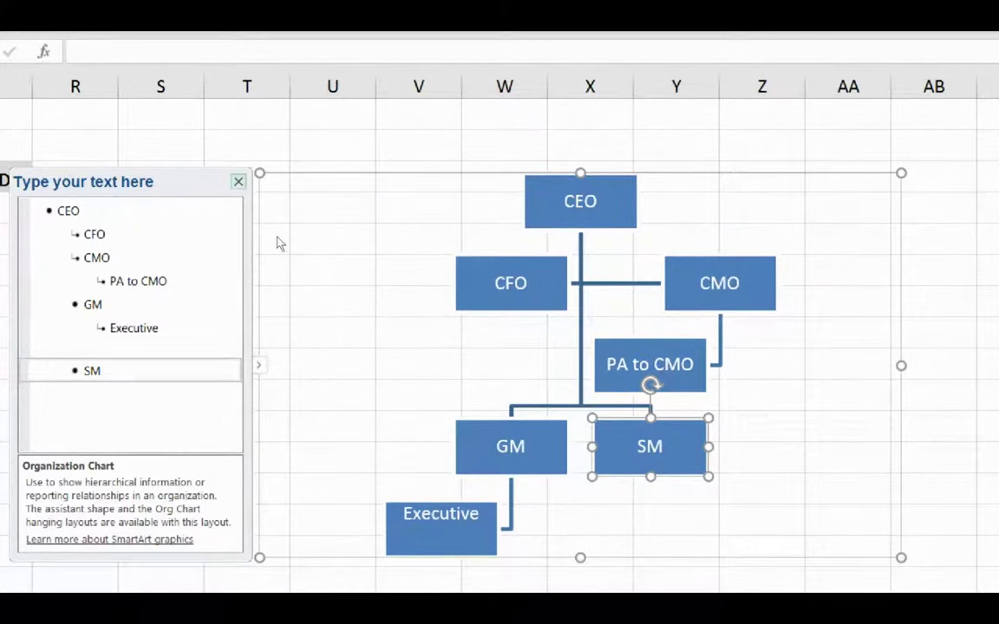
Close the text pane and move the org chart up and left.
{"action": "left_click", "coordinate": [239, 181]}
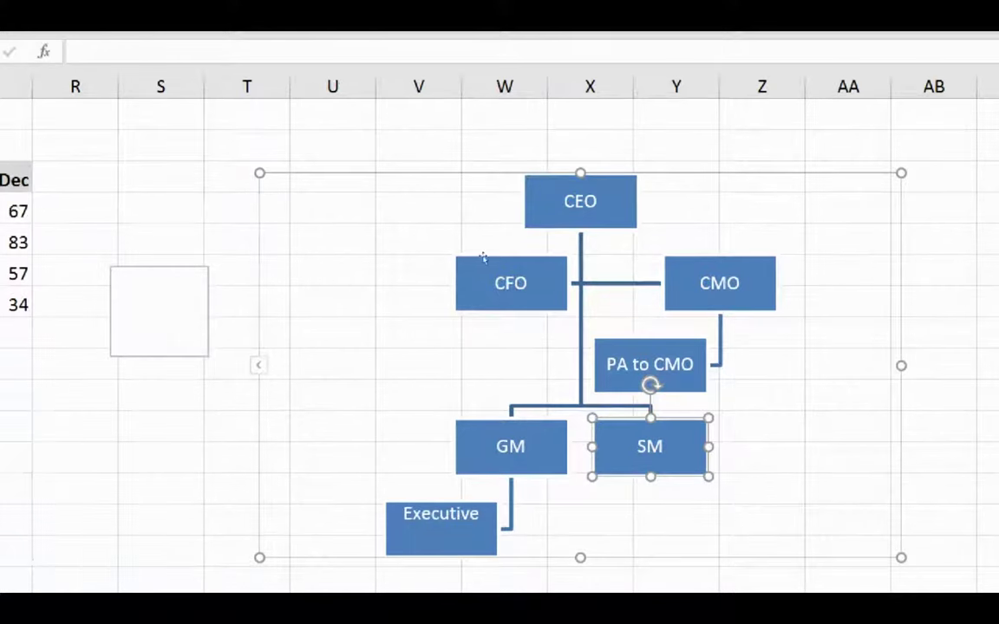
{"action": "left_click_drag", "start_coordinate": [454, 231], "coordinate": [361, 184]}
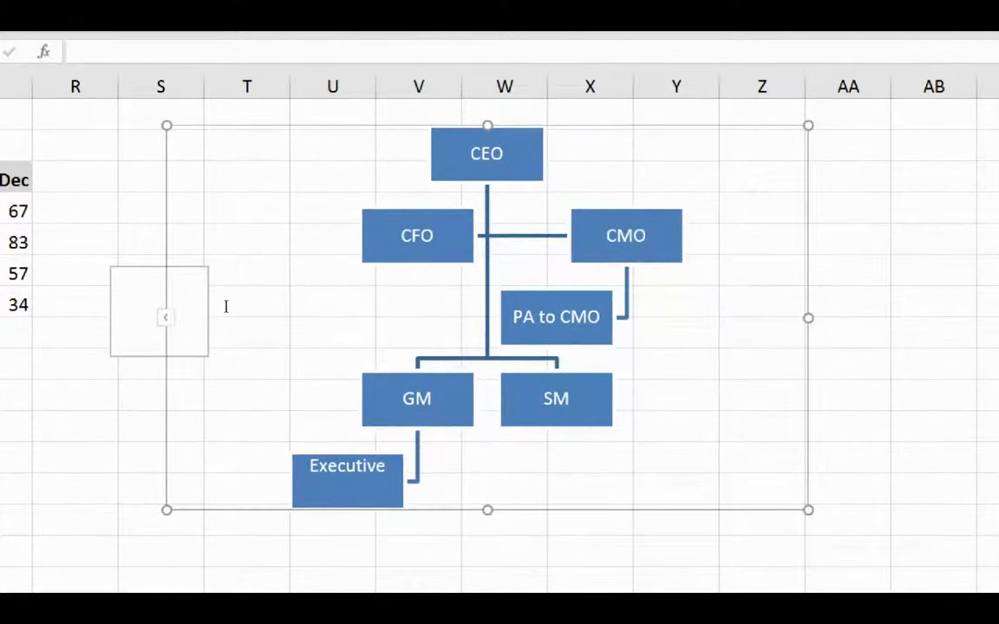
{"action": "key", "text": "Escape"}
{"action": "left_click", "coordinate": [267, 329]}
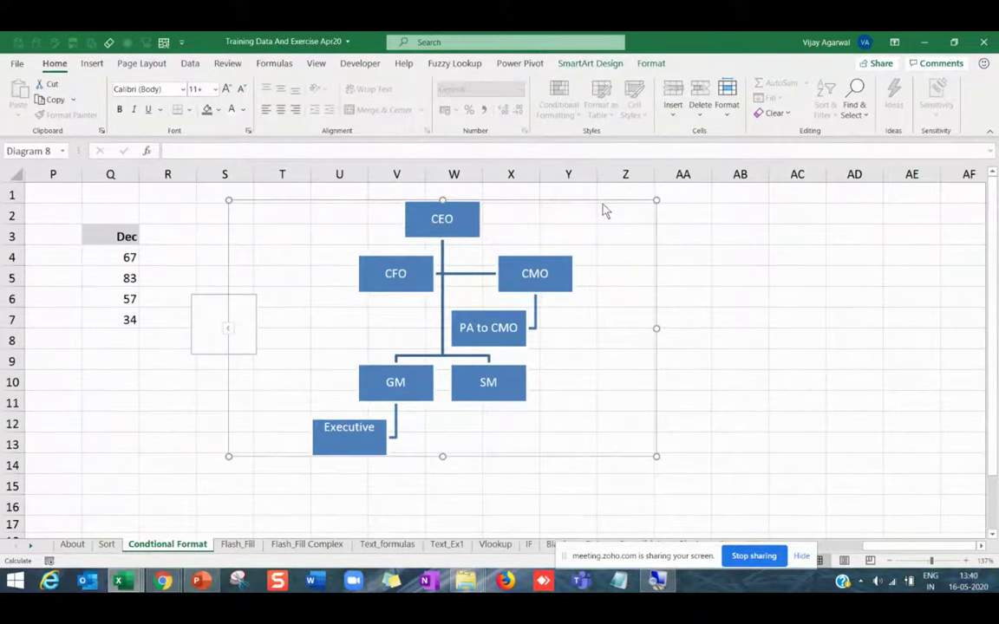
Apply the Hierarchy layout to the org chart.
{"action": "left_click", "coordinate": [590, 63]}
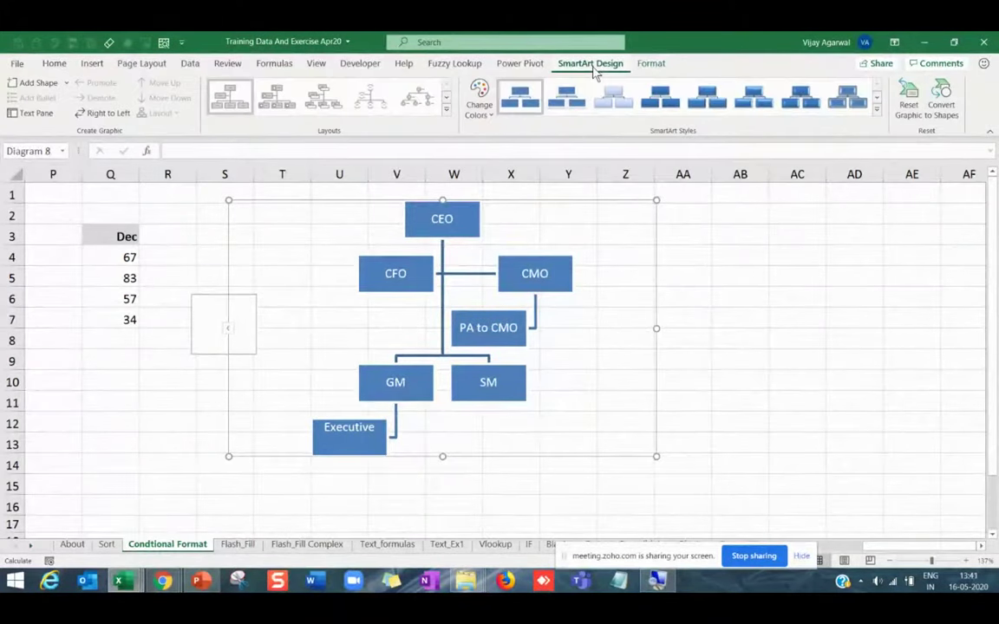
{"action": "left_click", "coordinate": [446, 109]}
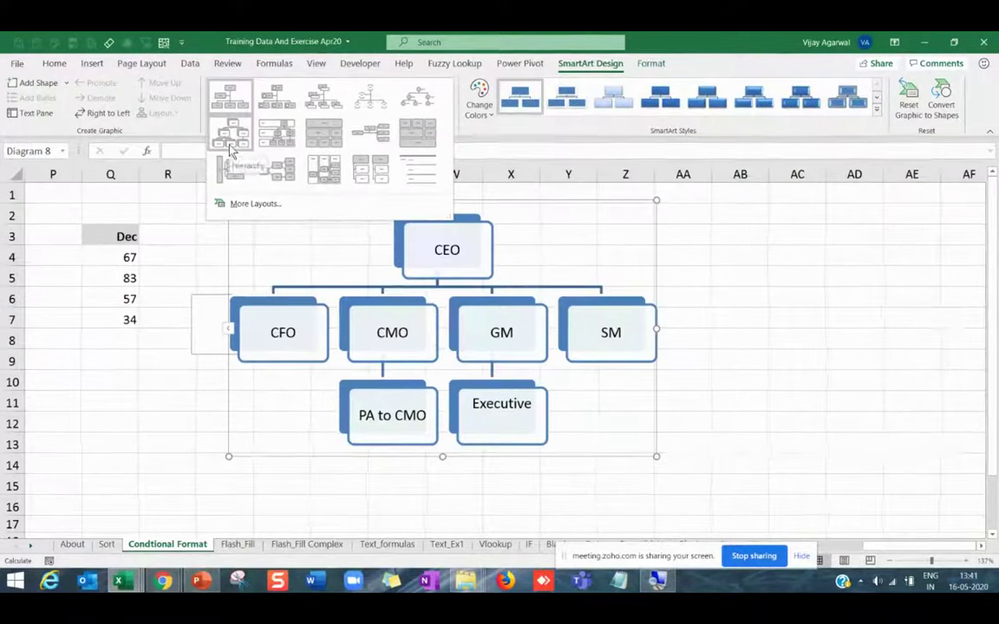
{"action": "left_click", "coordinate": [229, 148]}
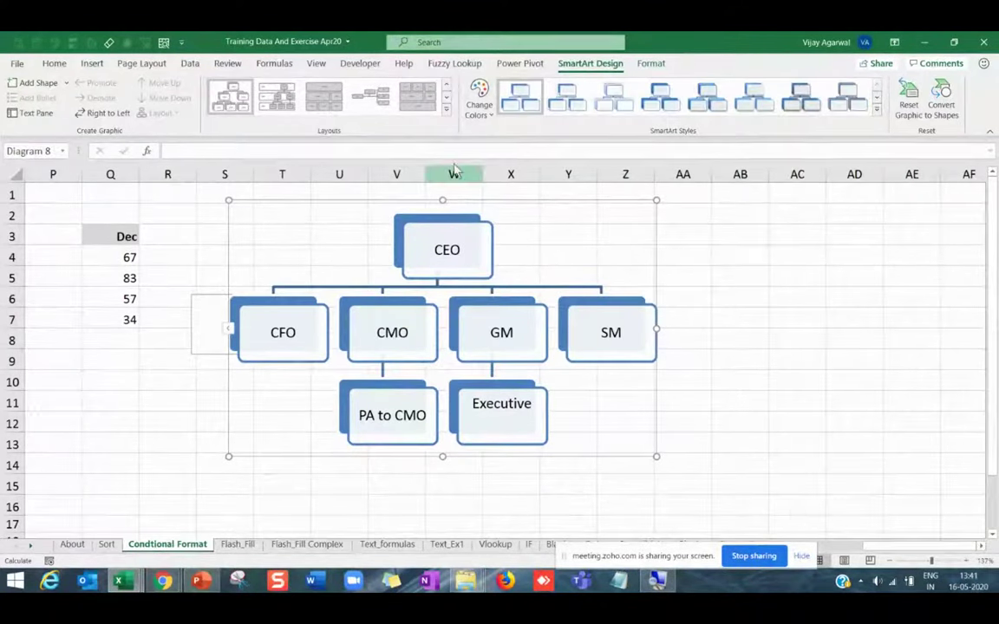
Enlarge the chart and recolour it with the dark grey Primary Theme Colors scheme.
{"action": "left_click", "coordinate": [479, 99]}
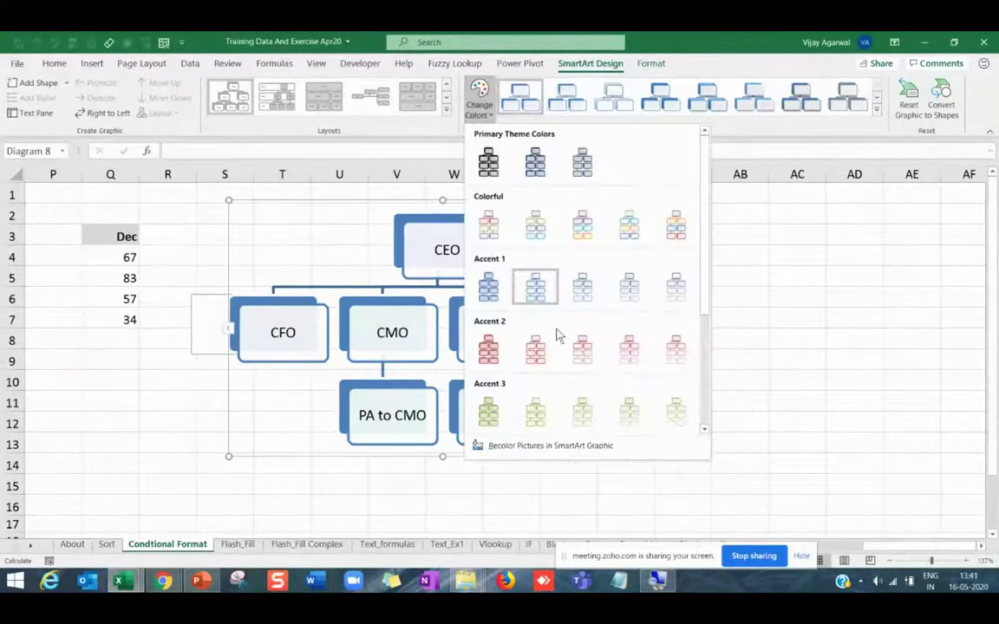
{"action": "left_click", "coordinate": [535, 354]}
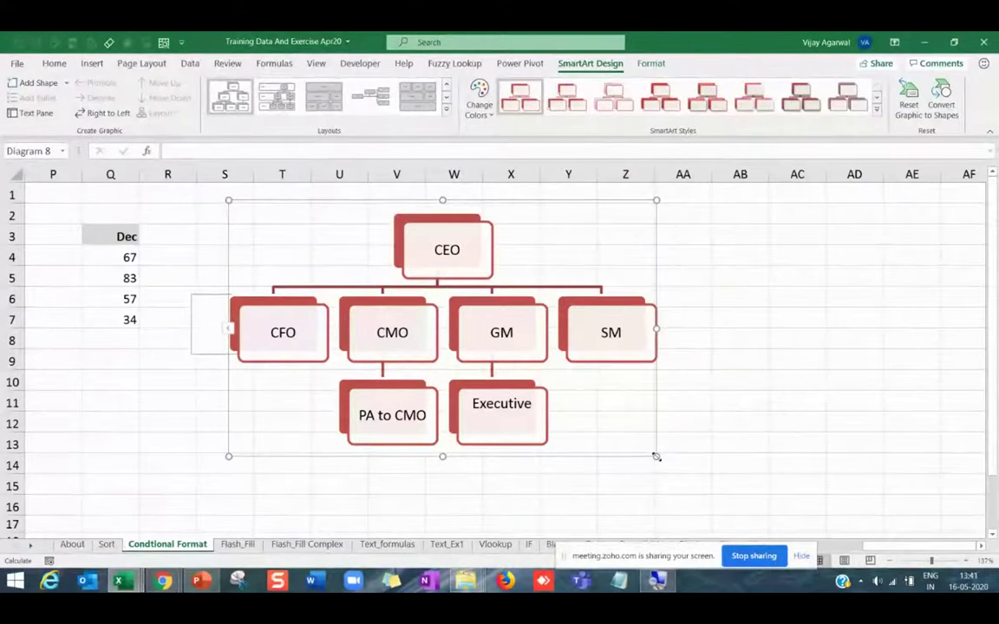
{"action": "left_click_drag", "start_coordinate": [657, 457], "coordinate": [714, 484]}
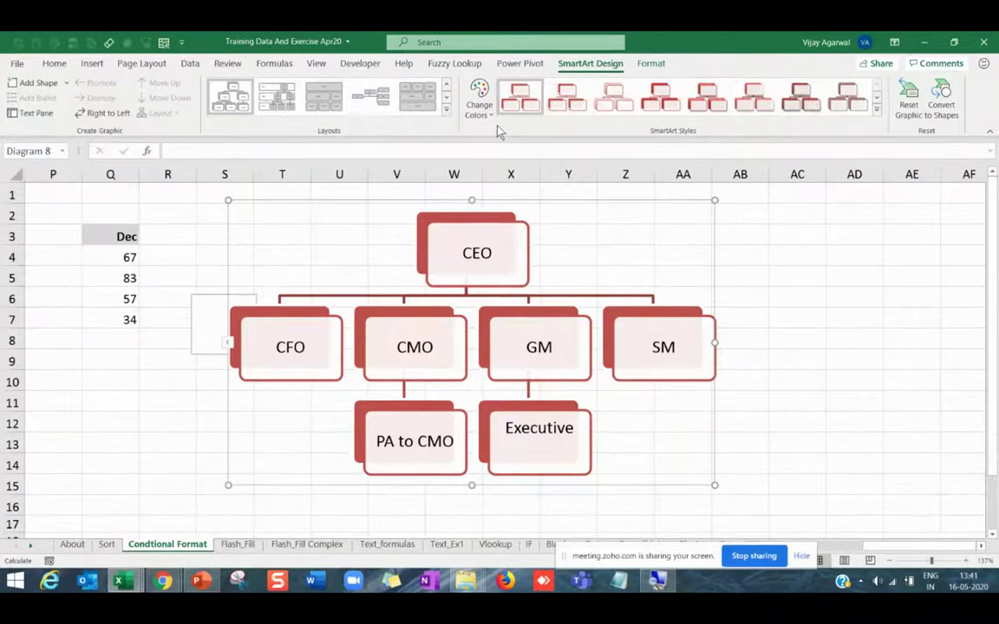
{"action": "left_click", "coordinate": [479, 106]}
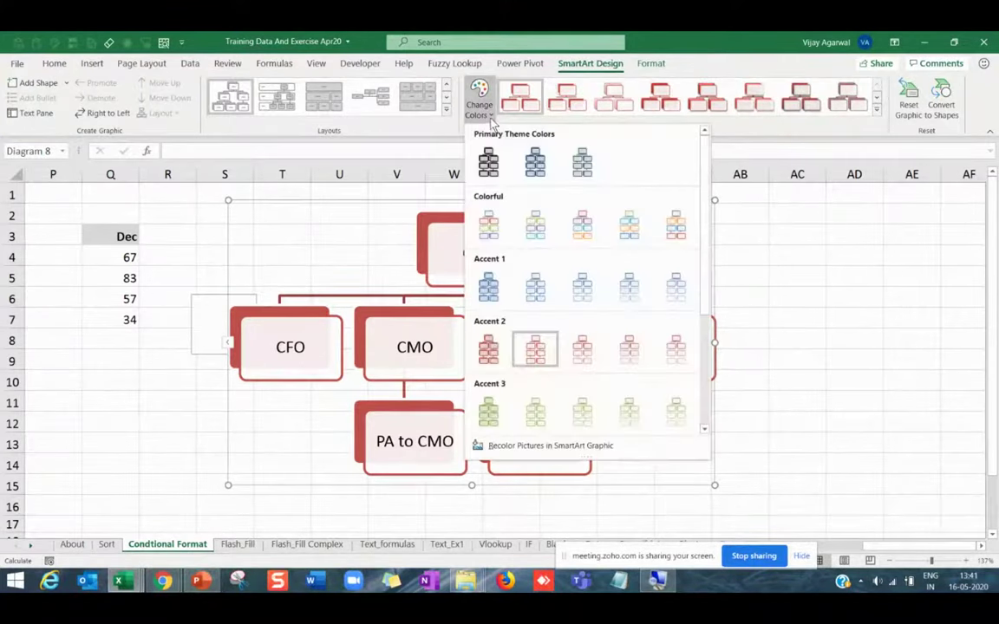
{"action": "left_click", "coordinate": [488, 161]}
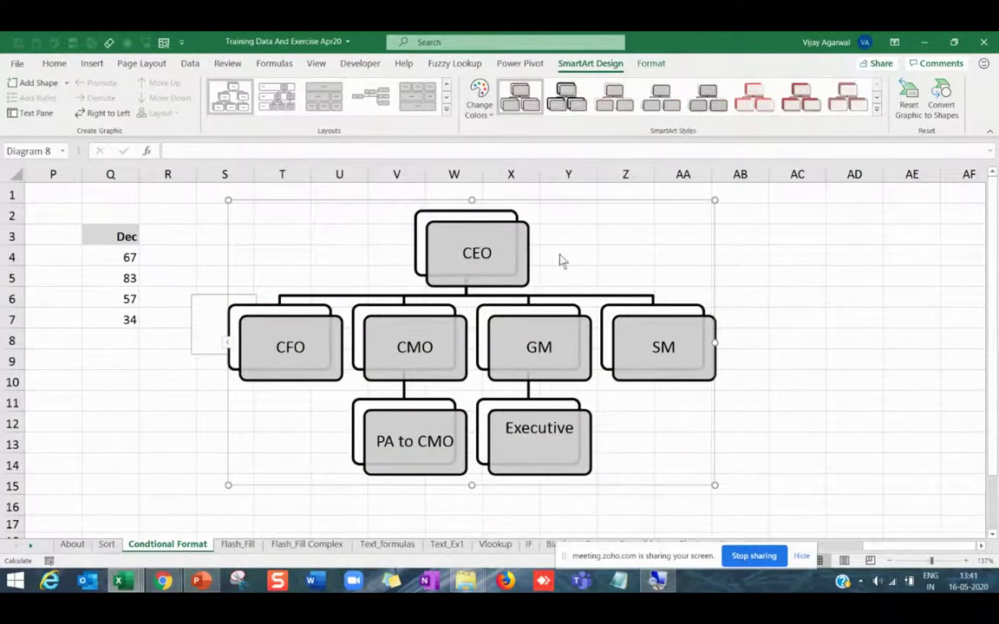
Switch the org chart to a layout with picture placeholders in each box.
{"action": "left_click", "coordinate": [446, 109]}
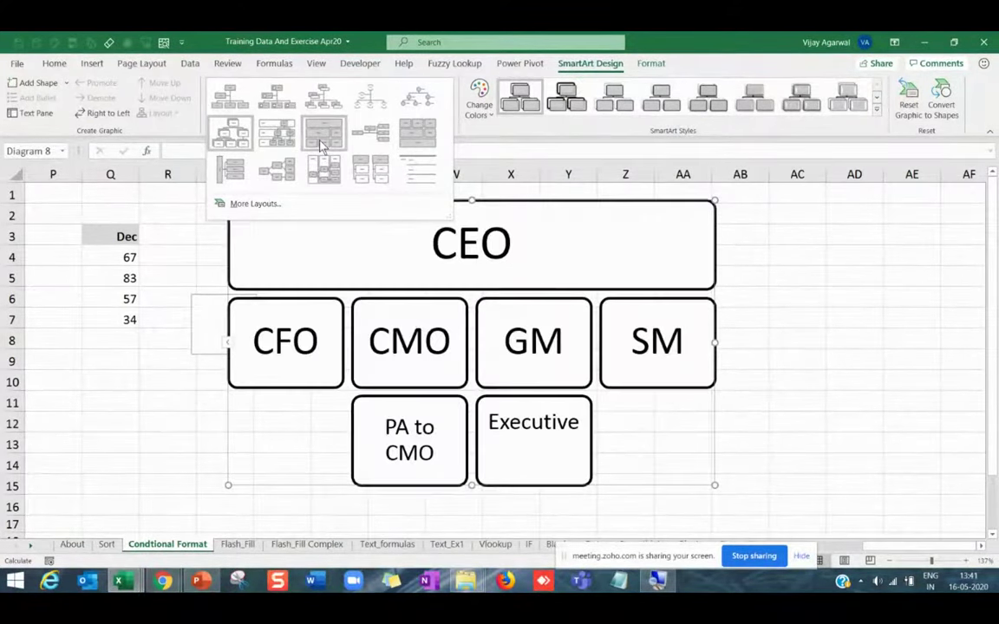
{"action": "left_click", "coordinate": [278, 103]}
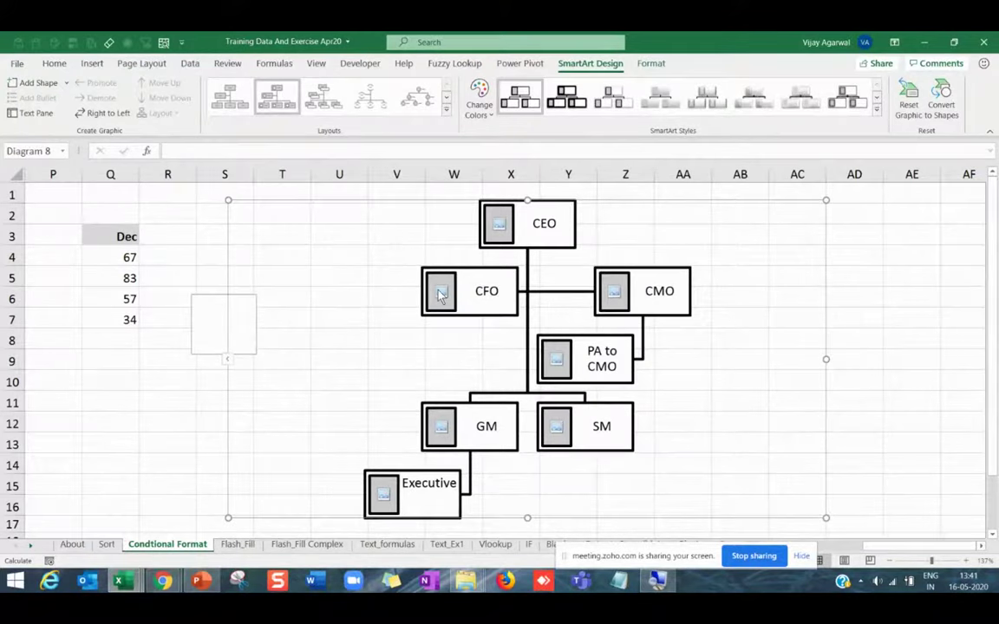
{"action": "left_click", "coordinate": [444, 297]}
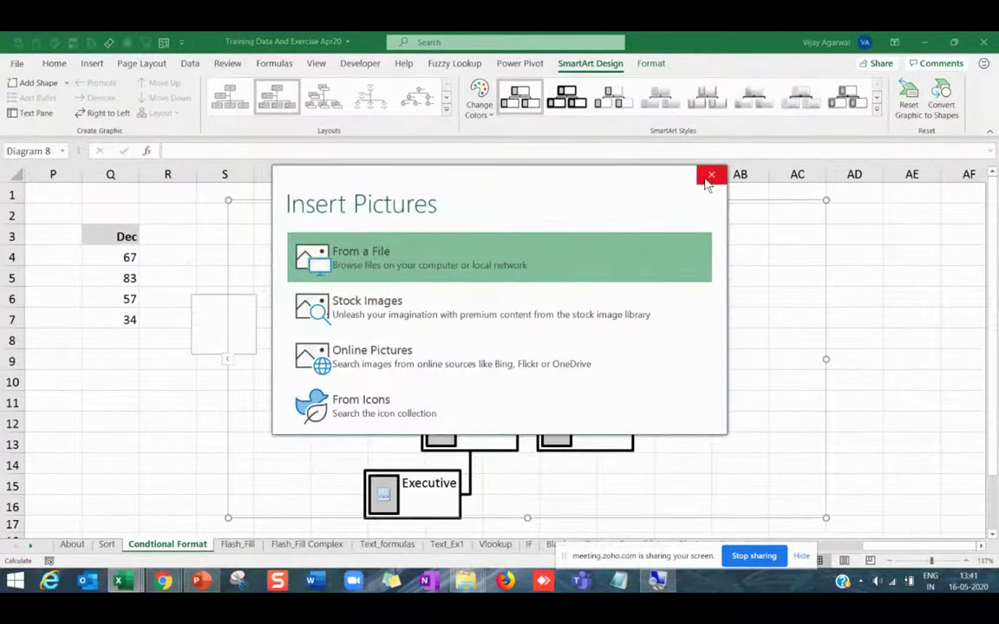
{"action": "left_click", "coordinate": [711, 178]}
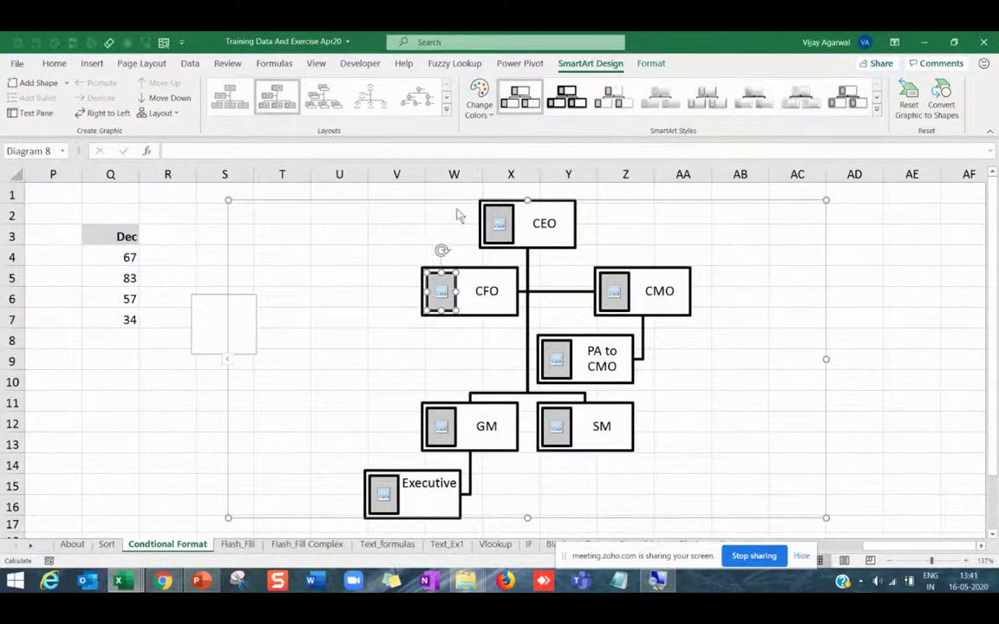
Recolour the org chart in red Accent 2 shades.
{"action": "left_click", "coordinate": [480, 104]}
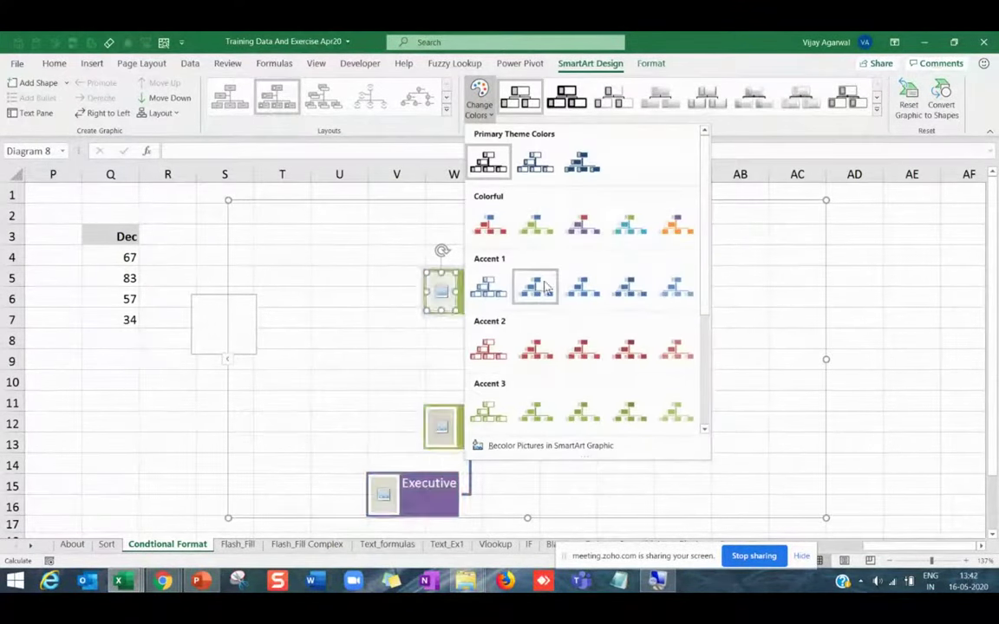
{"action": "left_click", "coordinate": [583, 349]}
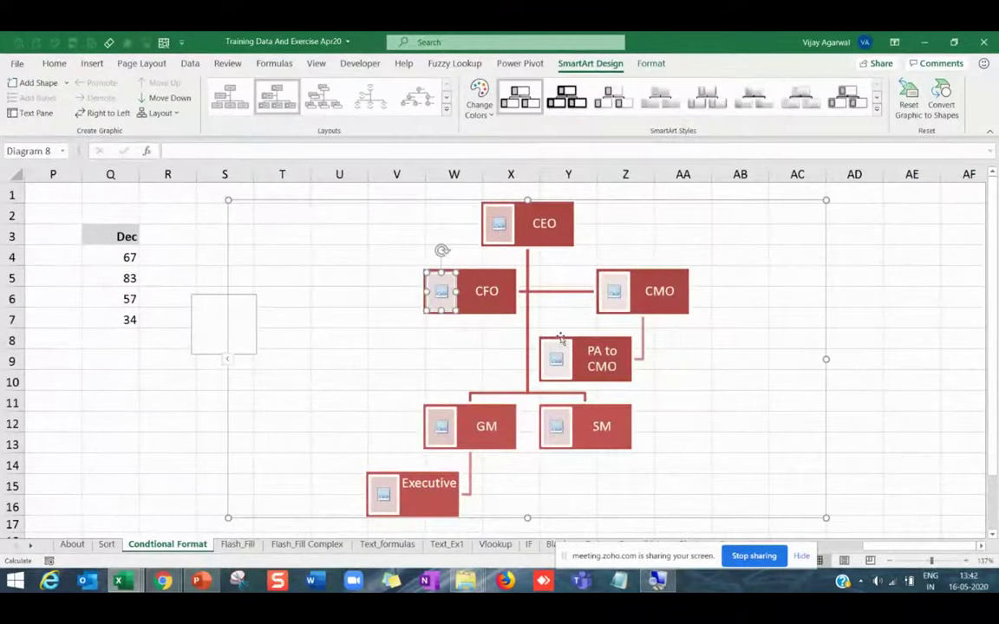
{"action": "left_click", "coordinate": [446, 111]}
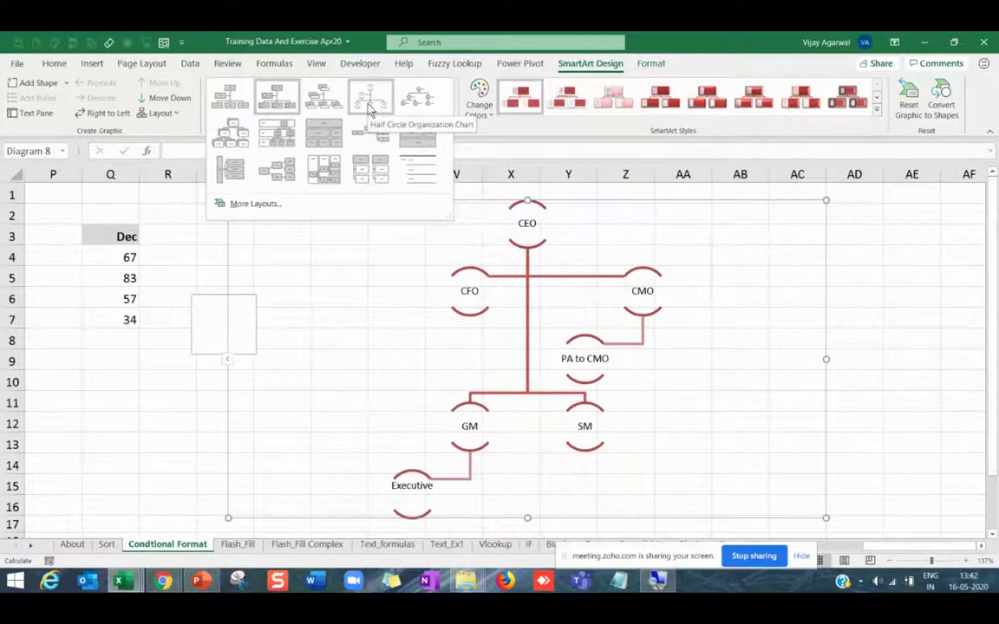
Apply the Circle Picture Hierarchy layout with the blue Accent 1 outline colour scheme.
{"action": "left_click", "coordinate": [418, 114]}
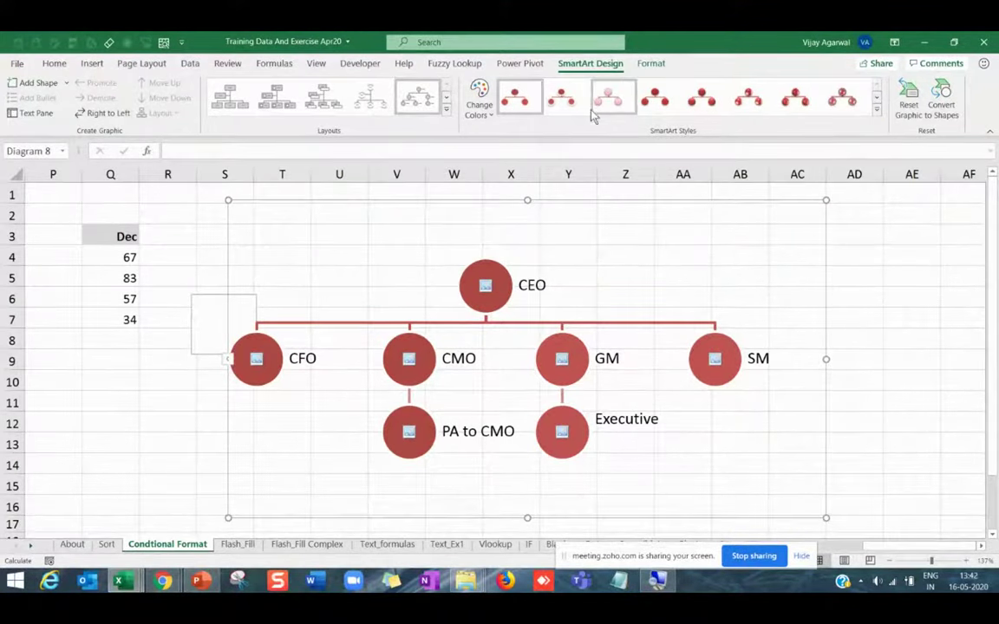
{"action": "left_click", "coordinate": [479, 100]}
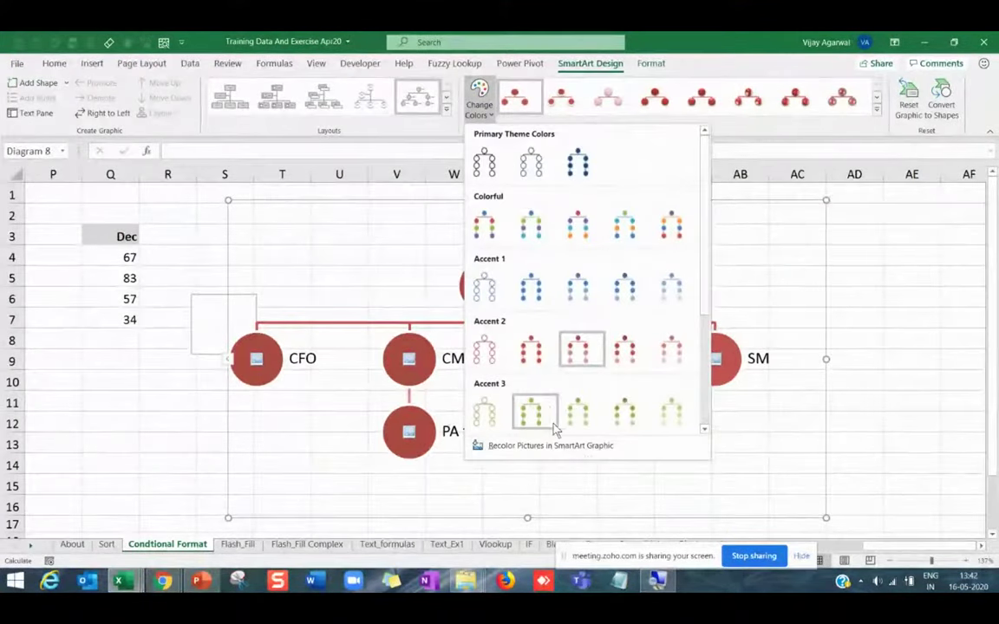
{"action": "left_click", "coordinate": [489, 304]}
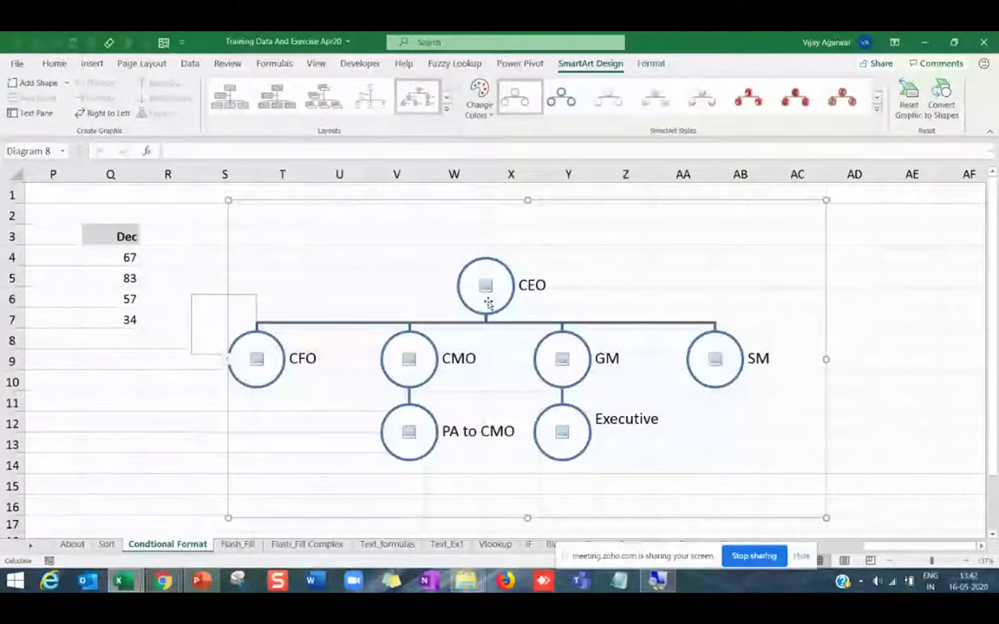
{"action": "left_click", "coordinate": [446, 104]}
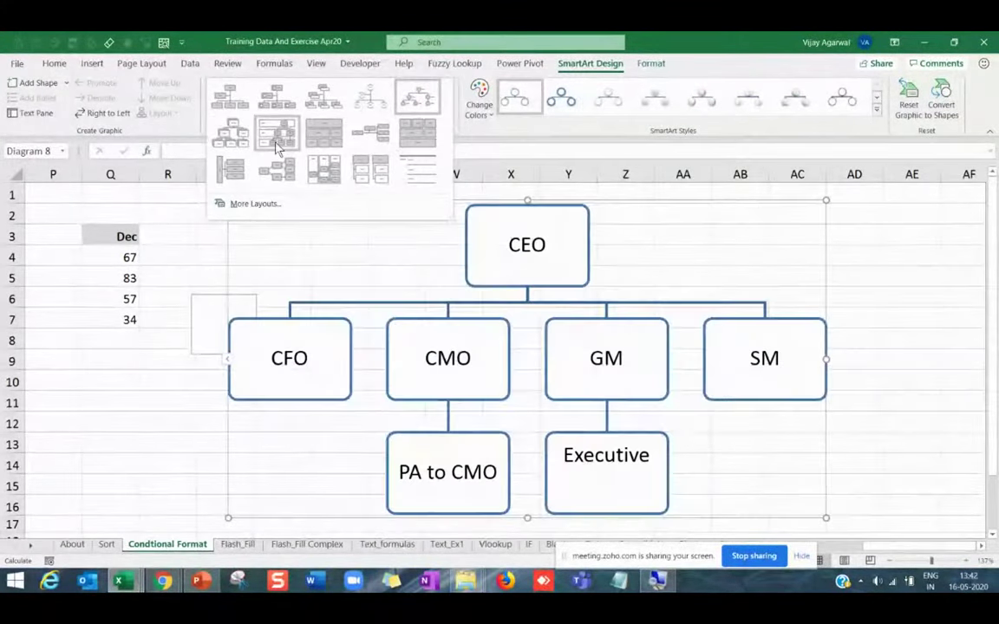
Apply the Horizontal Hierarchy layout and widen the chart frame slightly.
{"action": "left_click", "coordinate": [276, 147]}
{"action": "left_click", "coordinate": [404, 108]}
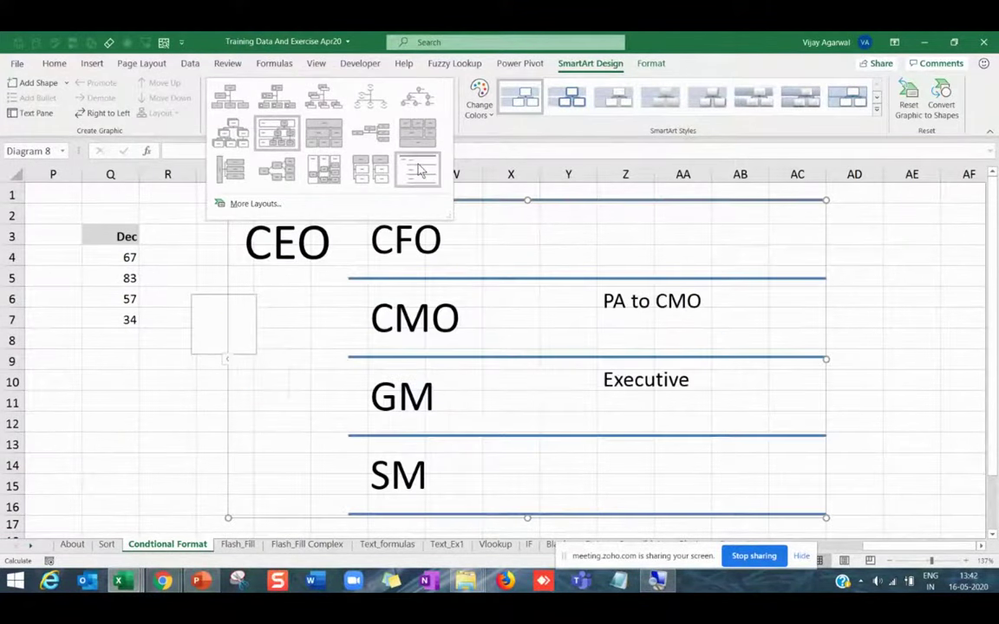
{"action": "left_click", "coordinate": [325, 171]}
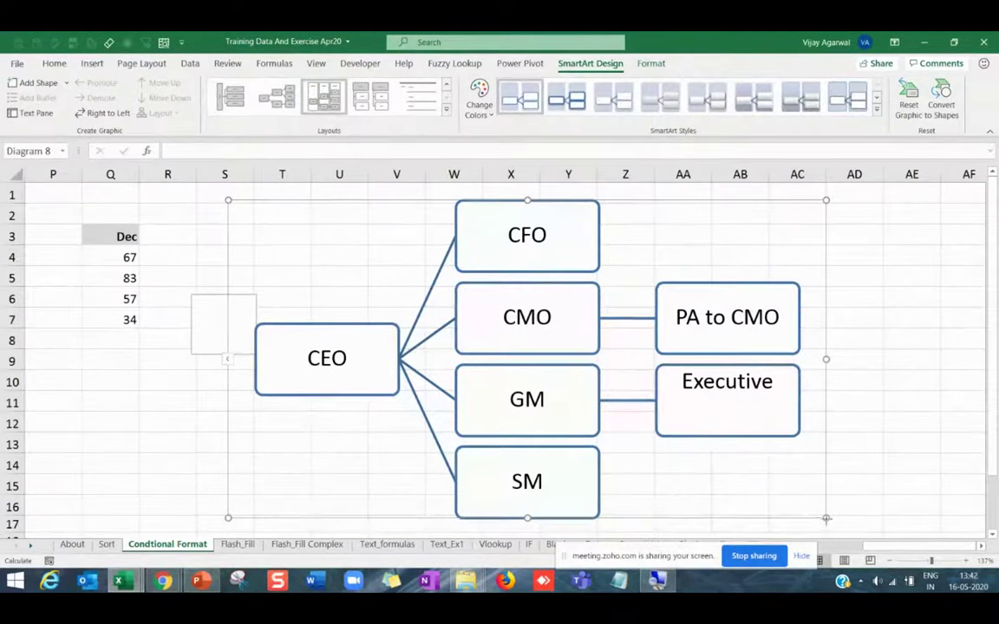
{"action": "left_click_drag", "start_coordinate": [825, 519], "coordinate": [831, 519]}
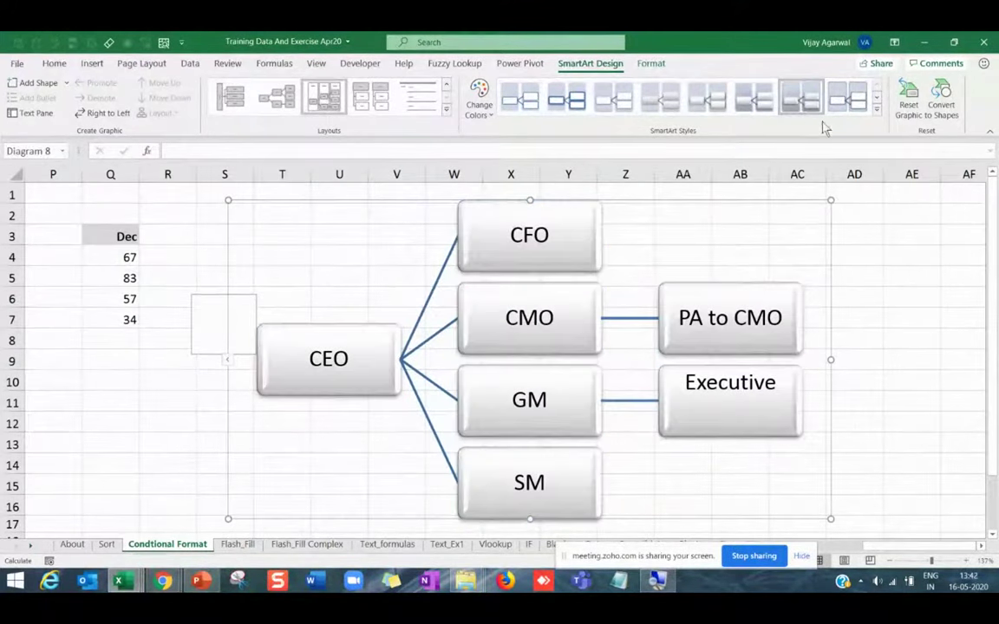
Give the chart a 3-D bird's eye style with green colours.
{"action": "left_click", "coordinate": [877, 110]}
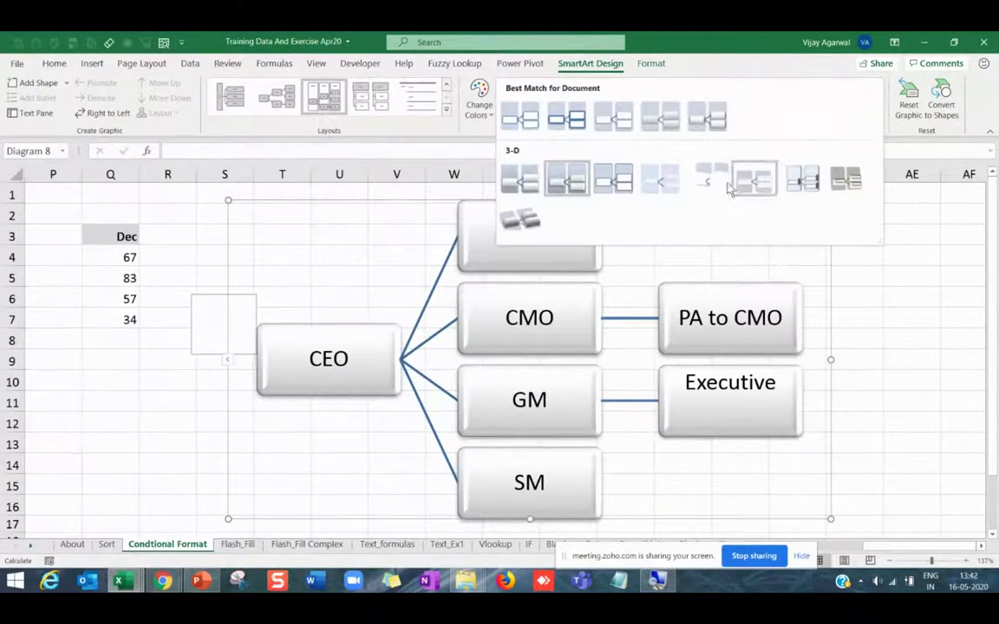
{"action": "left_click", "coordinate": [534, 222]}
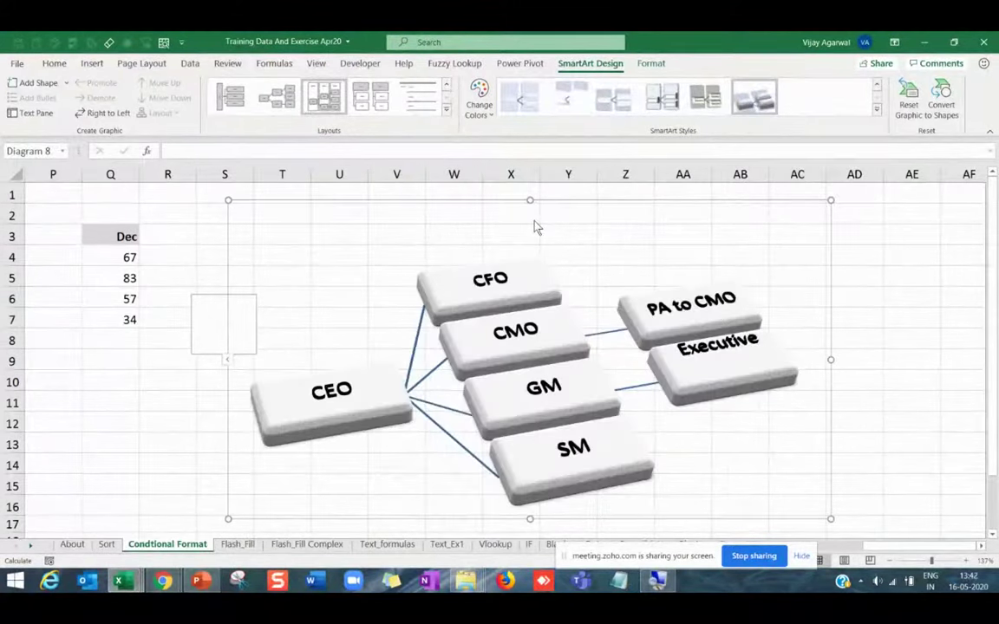
{"action": "left_click", "coordinate": [488, 117]}
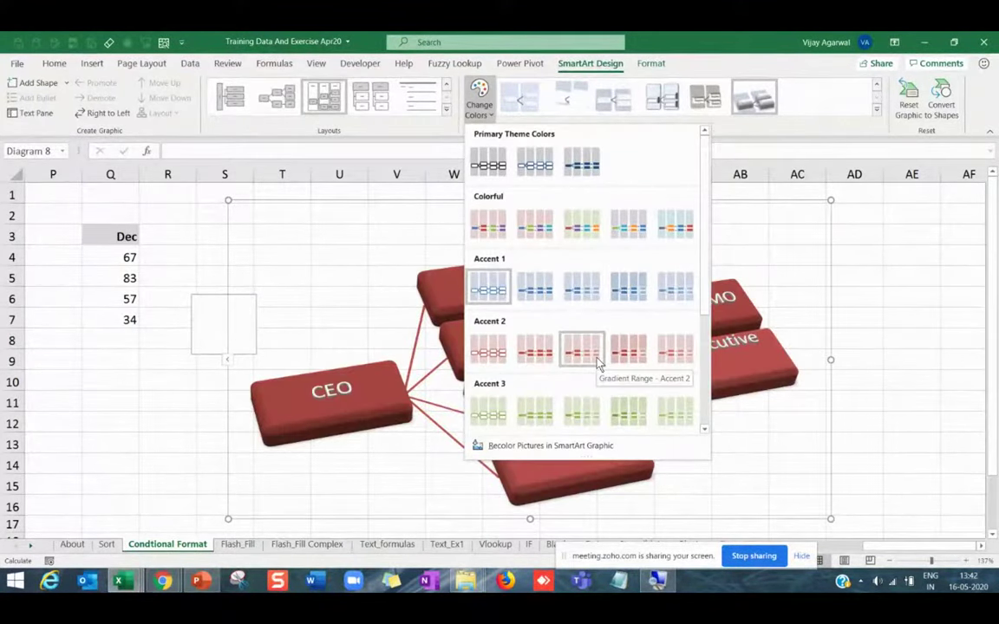
{"action": "left_click", "coordinate": [628, 413]}
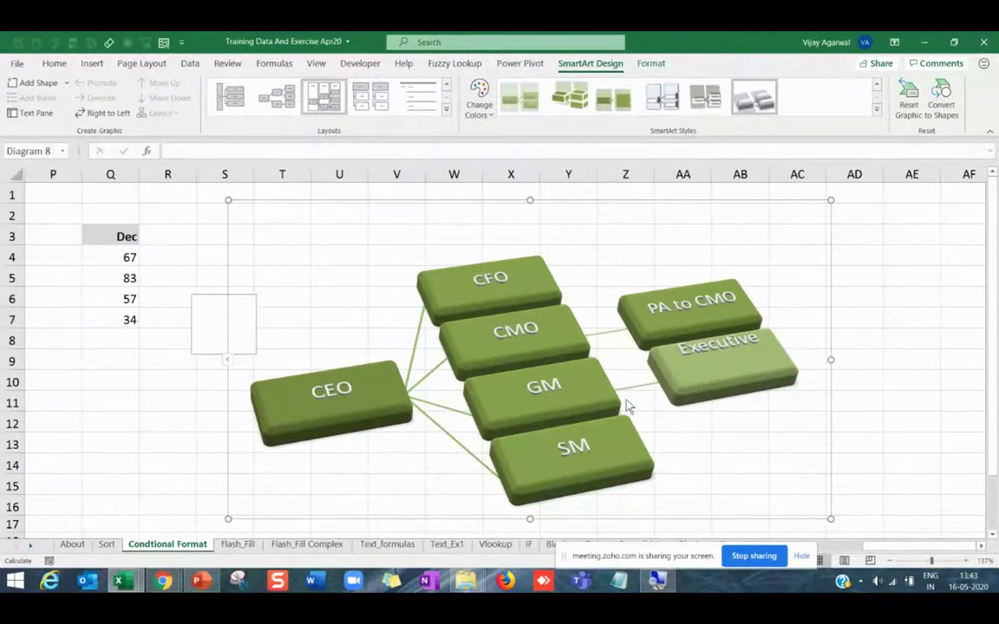
{"action": "left_click", "coordinate": [875, 423]}
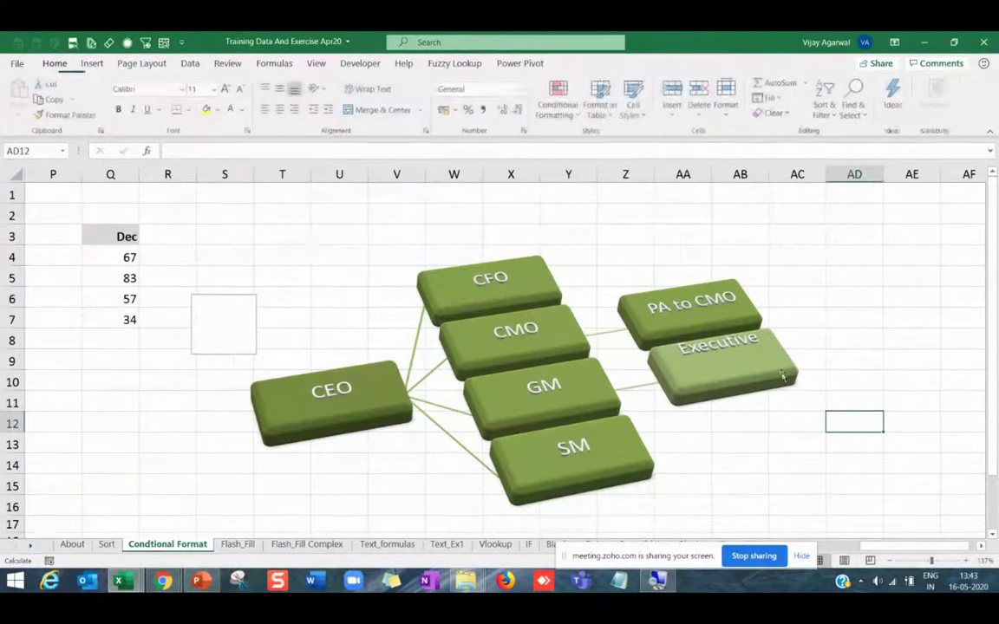
{"action": "left_click", "coordinate": [606, 266]}
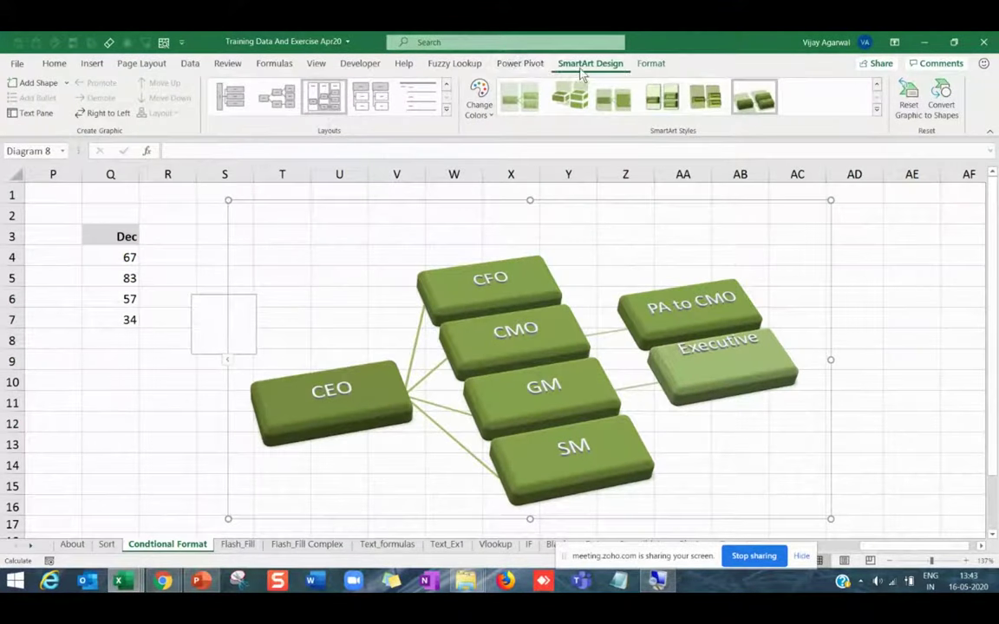
Recolour the chart with the Colorful red, purple and teal scheme.
{"action": "left_click", "coordinate": [876, 109]}
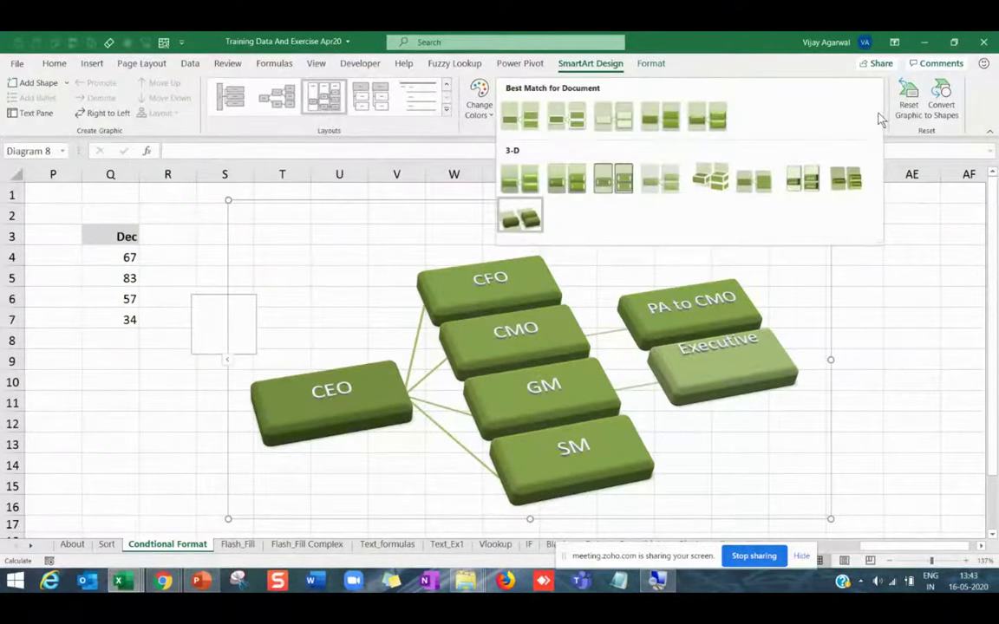
{"action": "left_click", "coordinate": [480, 111]}
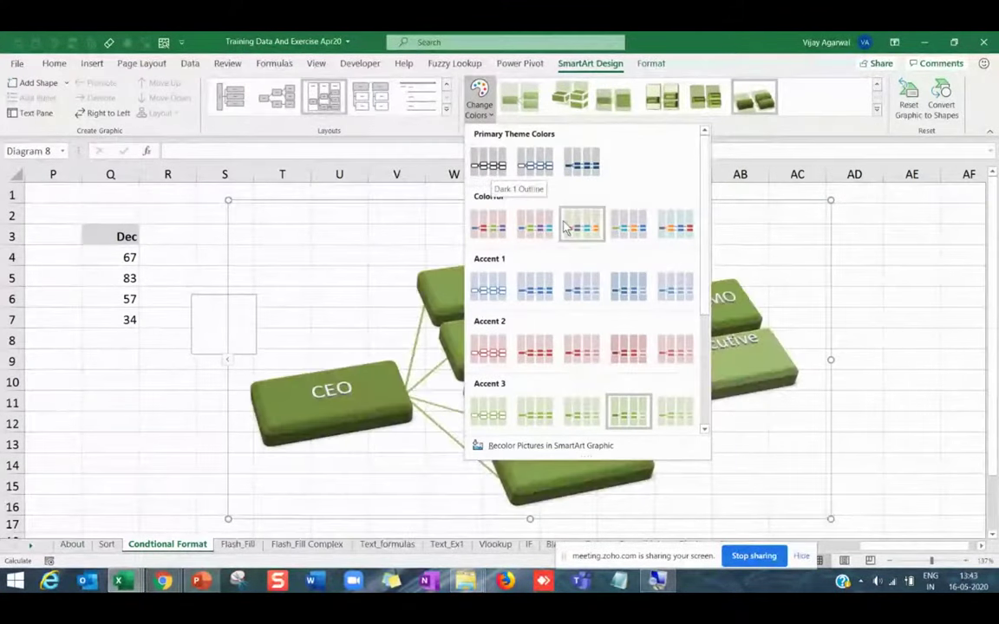
{"action": "left_click", "coordinate": [535, 226]}
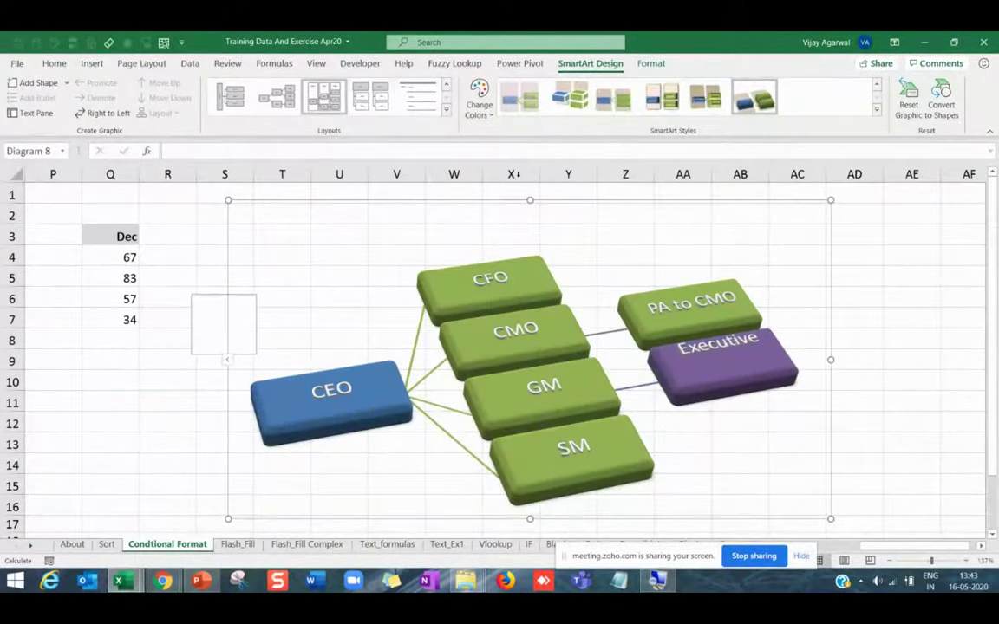
{"action": "left_click", "coordinate": [480, 109]}
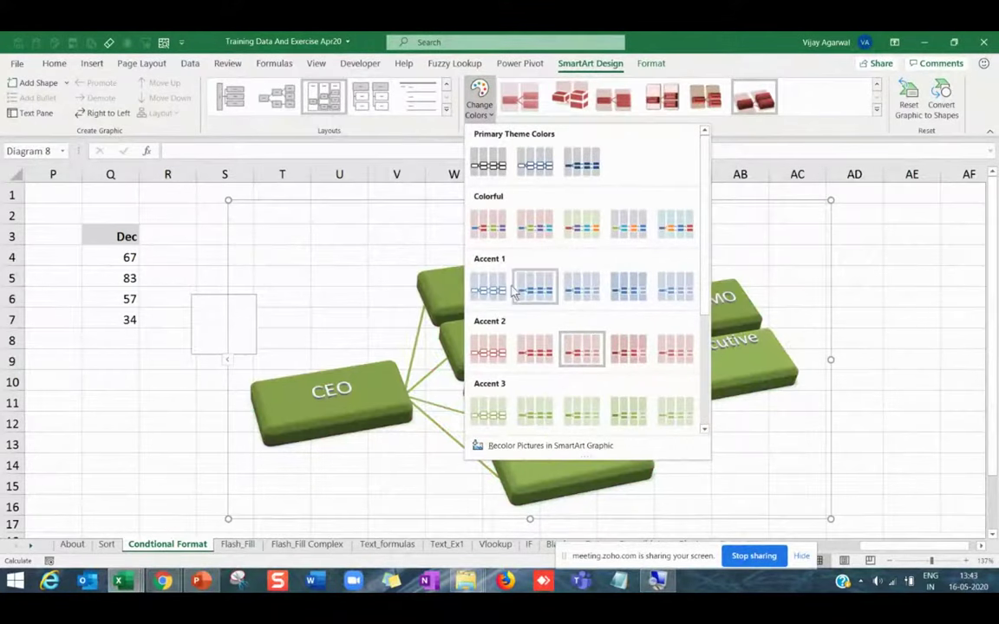
{"action": "left_click", "coordinate": [577, 225]}
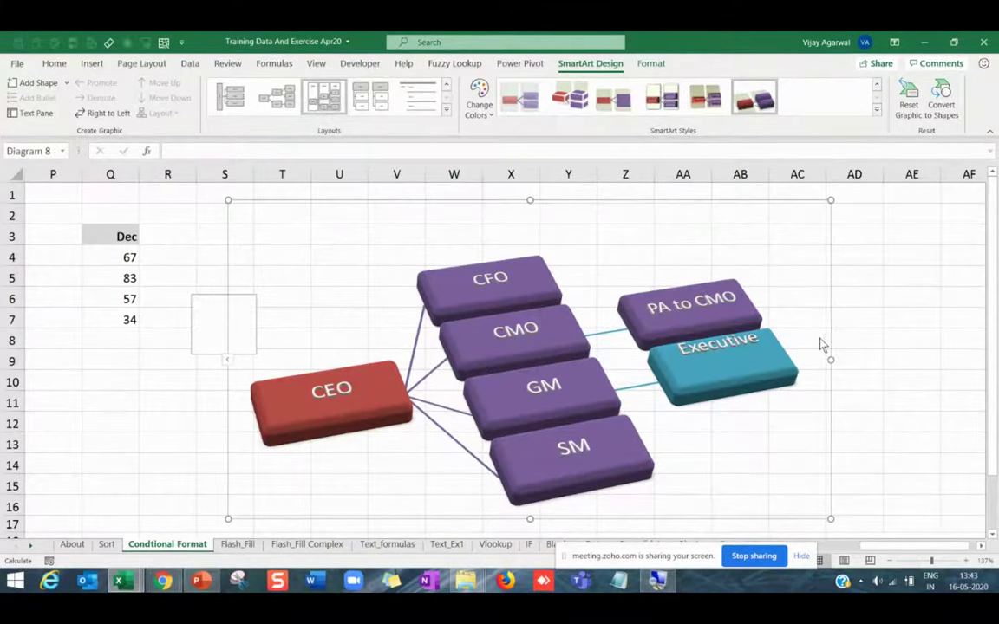
Switch the chart to a picture org chart layout, then go to PowerPoint.
{"action": "left_click", "coordinate": [446, 108]}
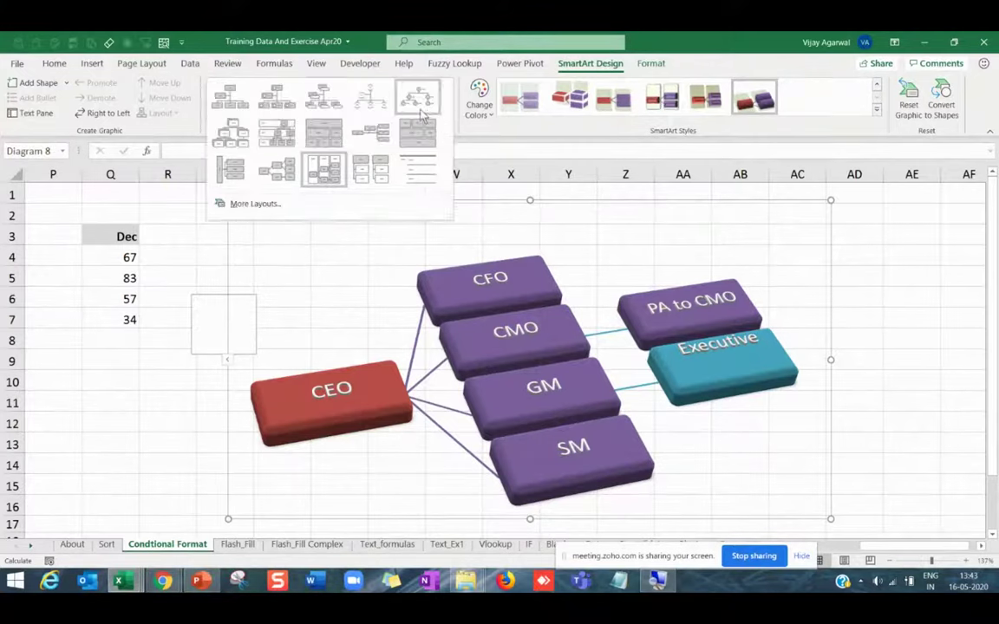
{"action": "left_click", "coordinate": [386, 106]}
{"action": "left_click", "coordinate": [277, 97]}
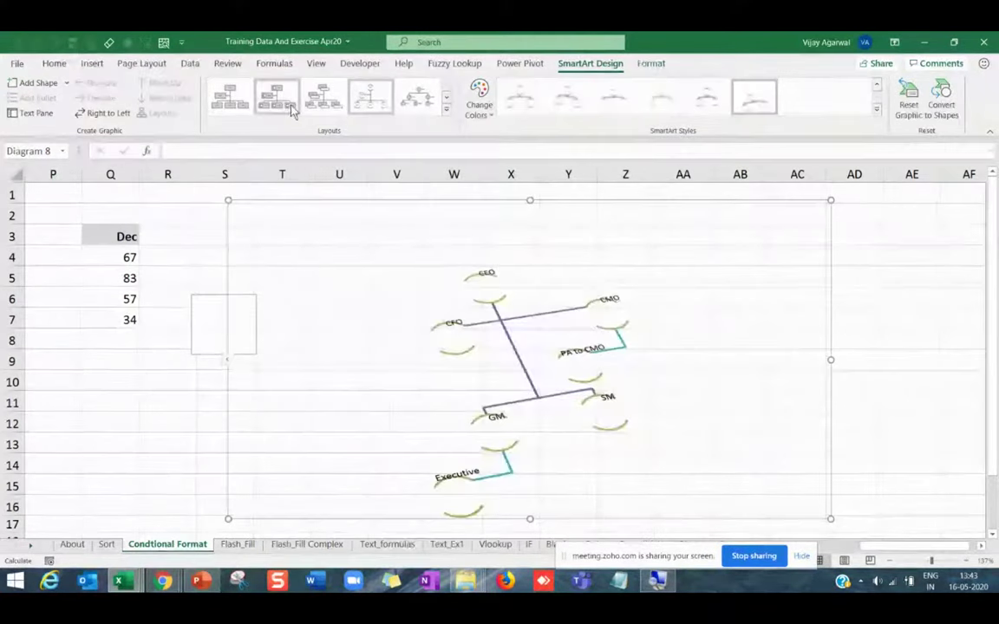
{"action": "left_click", "coordinate": [928, 384]}
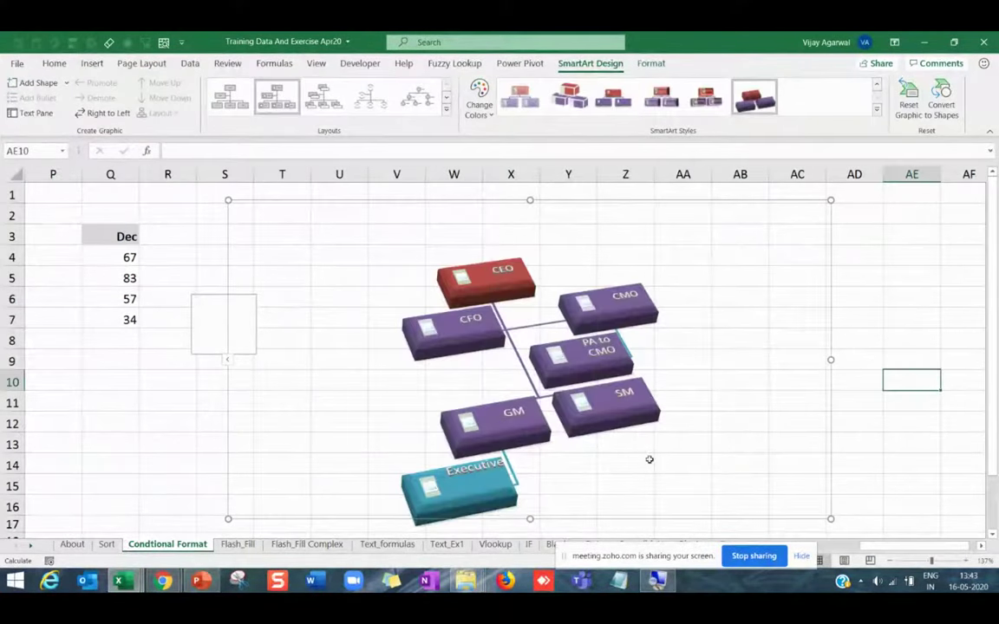
{"action": "left_click", "coordinate": [200, 581]}
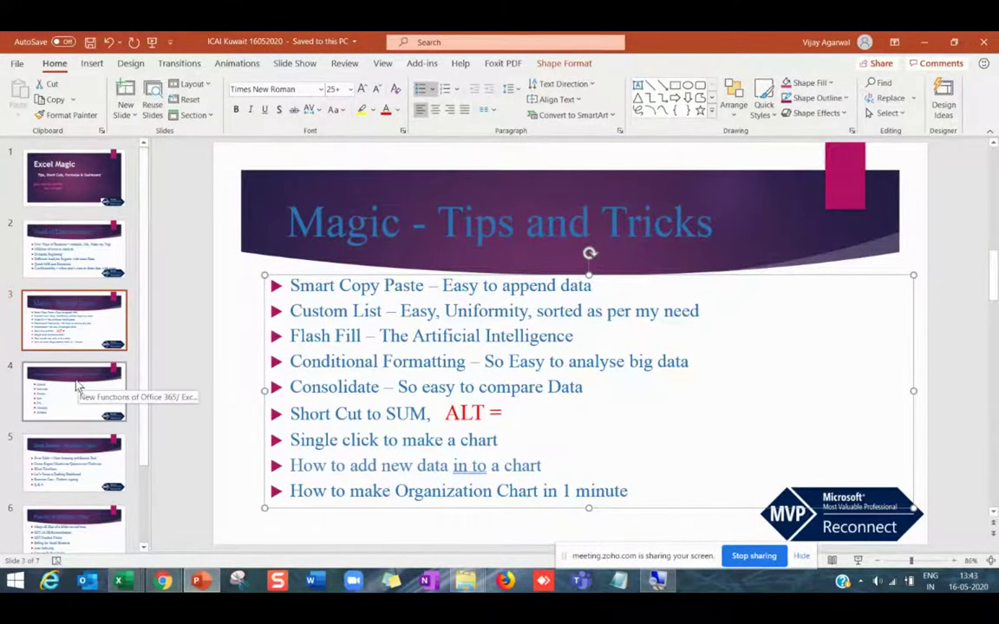
Show slide 4, New Functions of Office 365/ Excel 2016.
{"action": "left_click", "coordinate": [78, 387]}
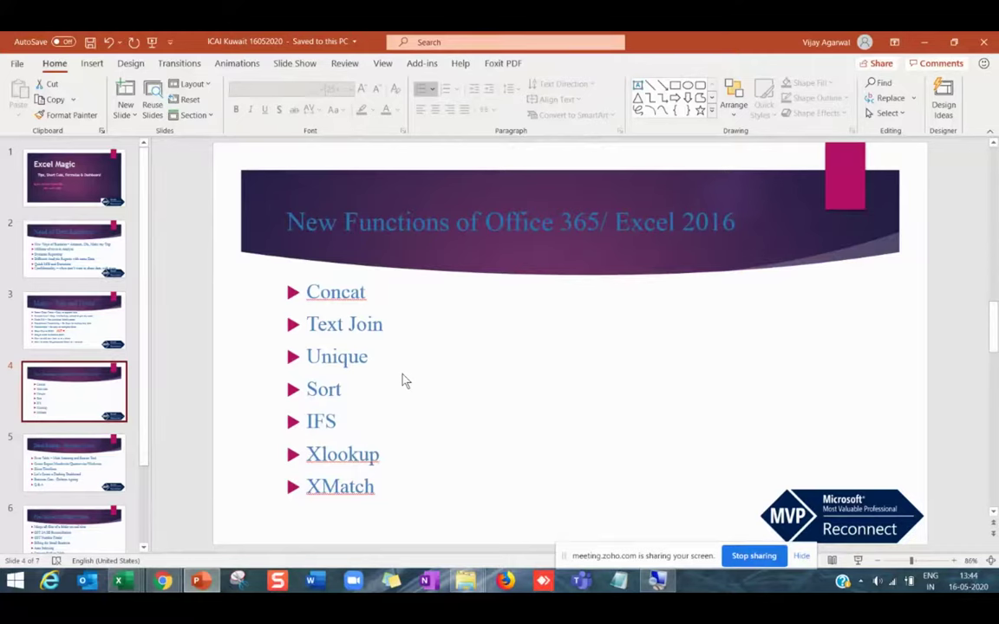
{"action": "left_click", "coordinate": [349, 292]}
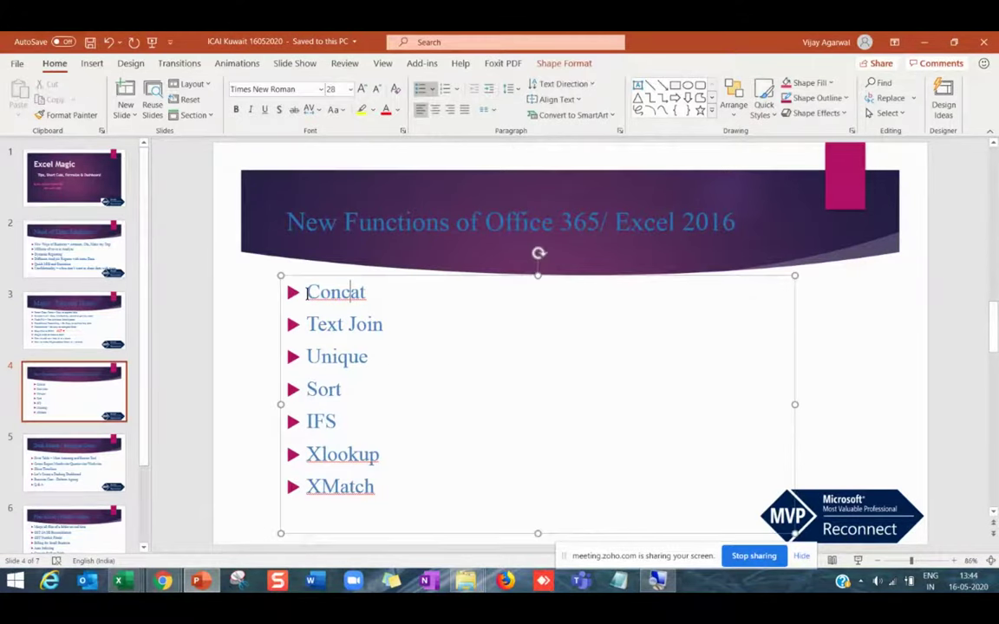
{"action": "left_click_drag", "start_coordinate": [307, 293], "coordinate": [365, 293]}
{"action": "left_click_drag", "start_coordinate": [307, 324], "coordinate": [390, 324]}
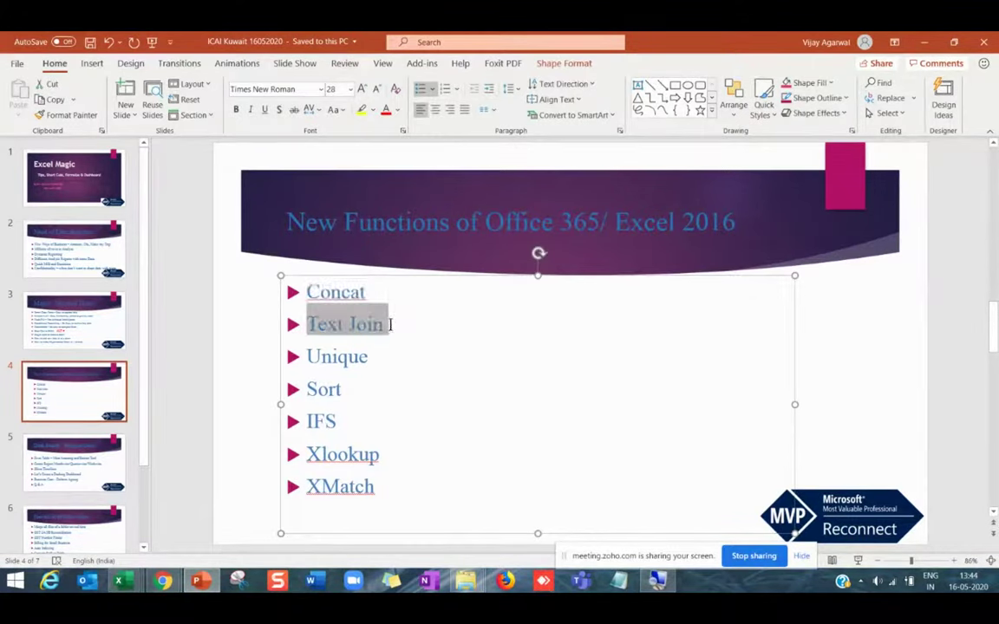
{"action": "left_click", "coordinate": [310, 296]}
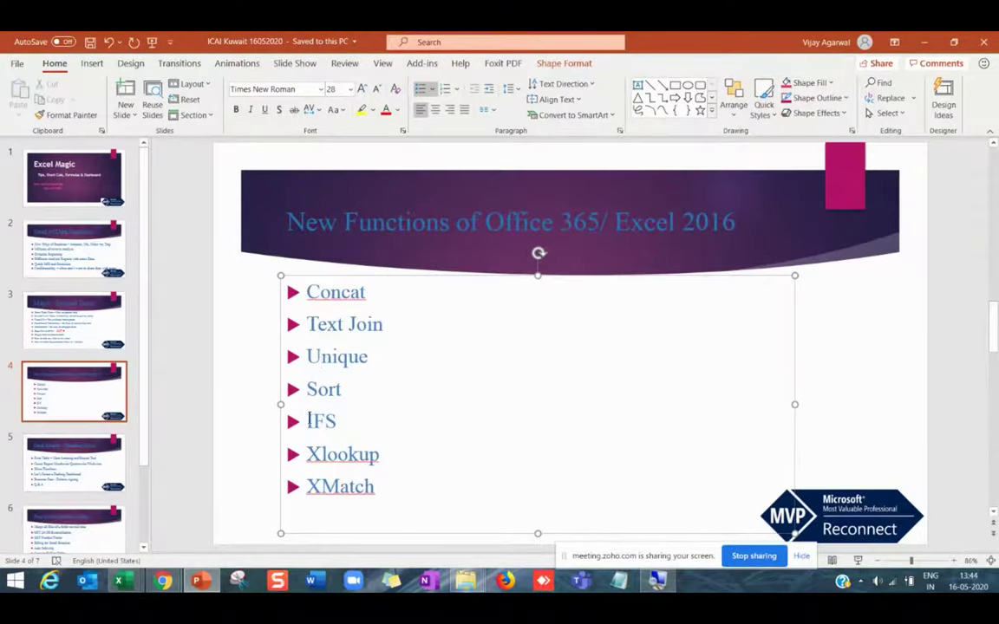
{"action": "left_click_drag", "start_coordinate": [308, 420], "coordinate": [343, 418]}
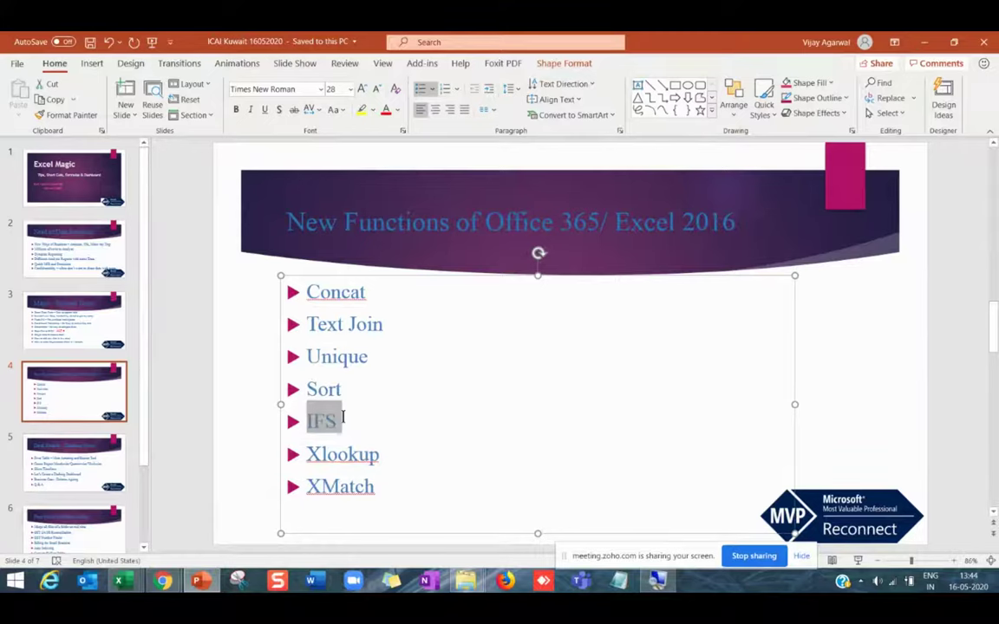
{"action": "left_click", "coordinate": [351, 431]}
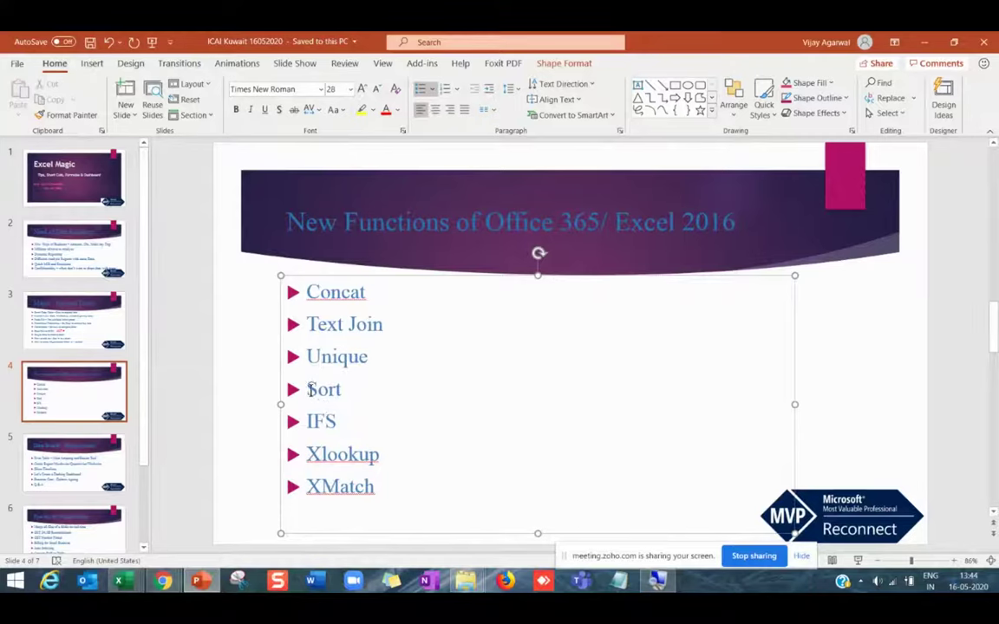
{"action": "left_click_drag", "start_coordinate": [309, 390], "coordinate": [350, 388]}
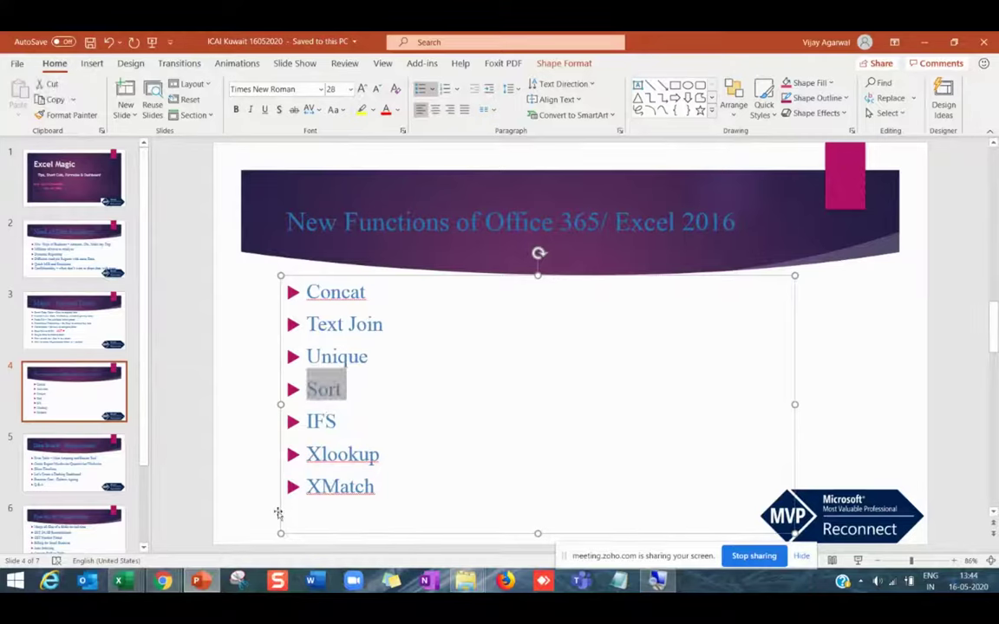
{"action": "left_click", "coordinate": [358, 420]}
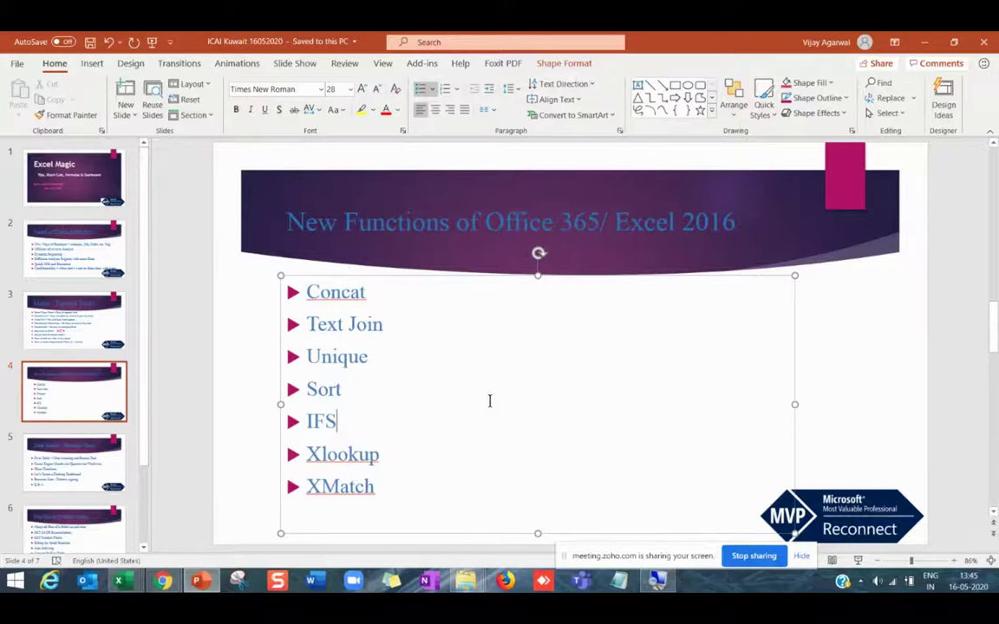
{"action": "left_click", "coordinate": [308, 290]}
{"action": "left_click_drag", "start_coordinate": [308, 290], "coordinate": [365, 291]}
{"action": "left_click_drag", "start_coordinate": [308, 324], "coordinate": [382, 323]}
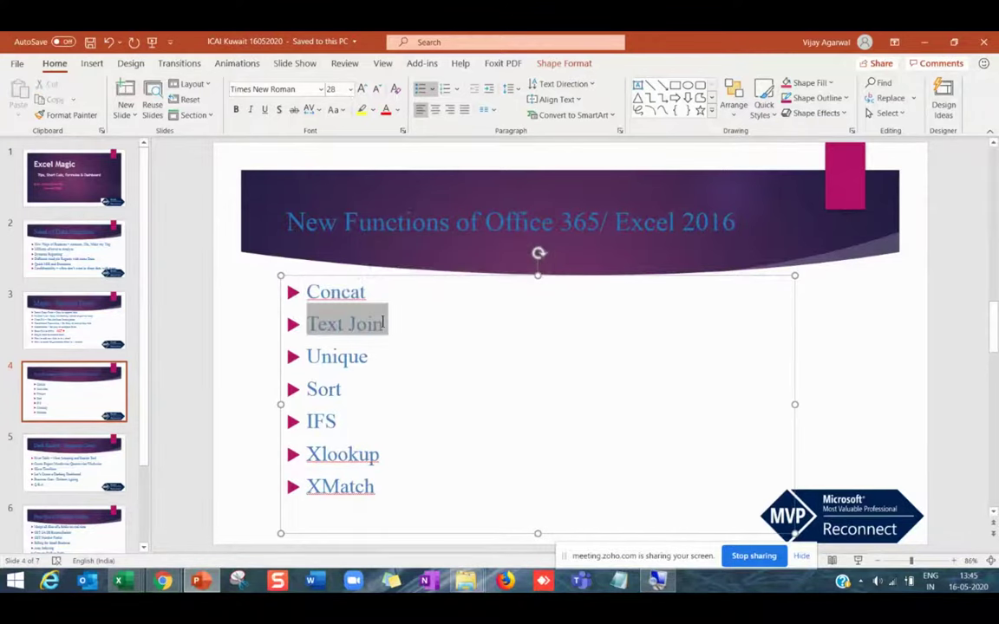
{"action": "left_click", "coordinate": [360, 387]}
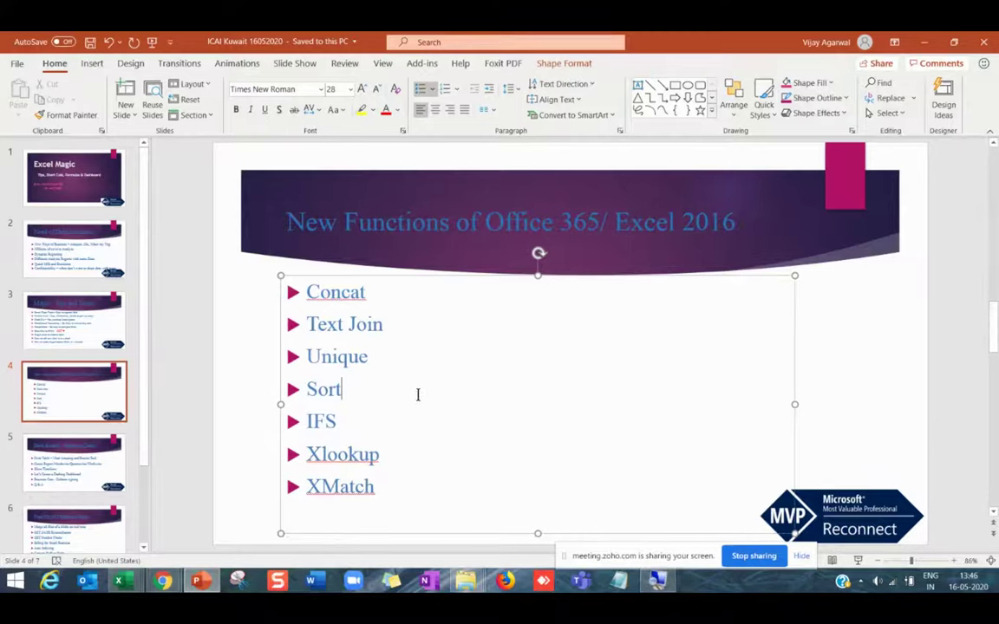
{"action": "left_click", "coordinate": [143, 350]}
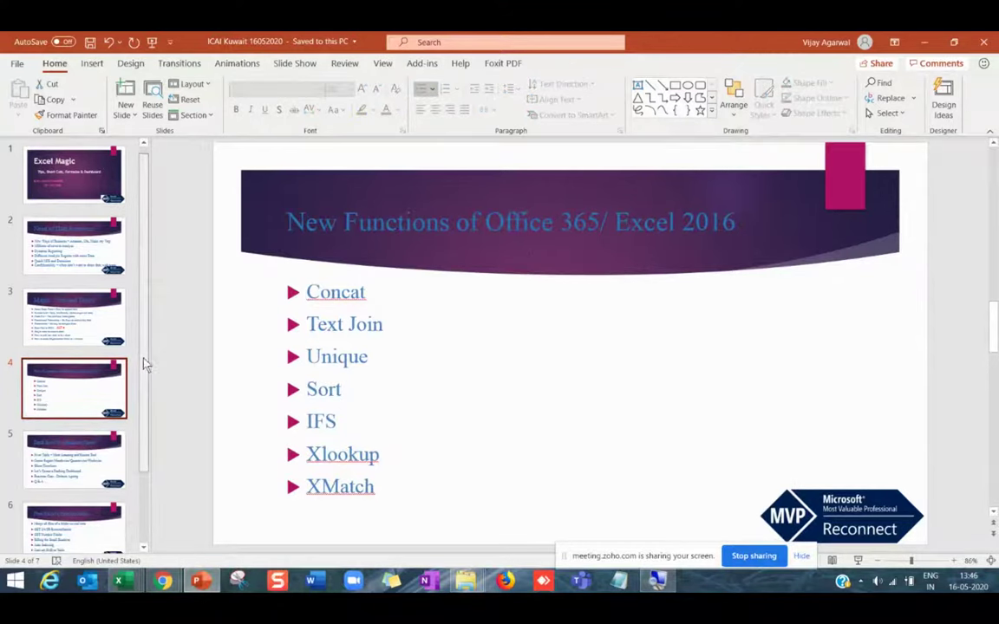
{"action": "key", "text": "Down"}
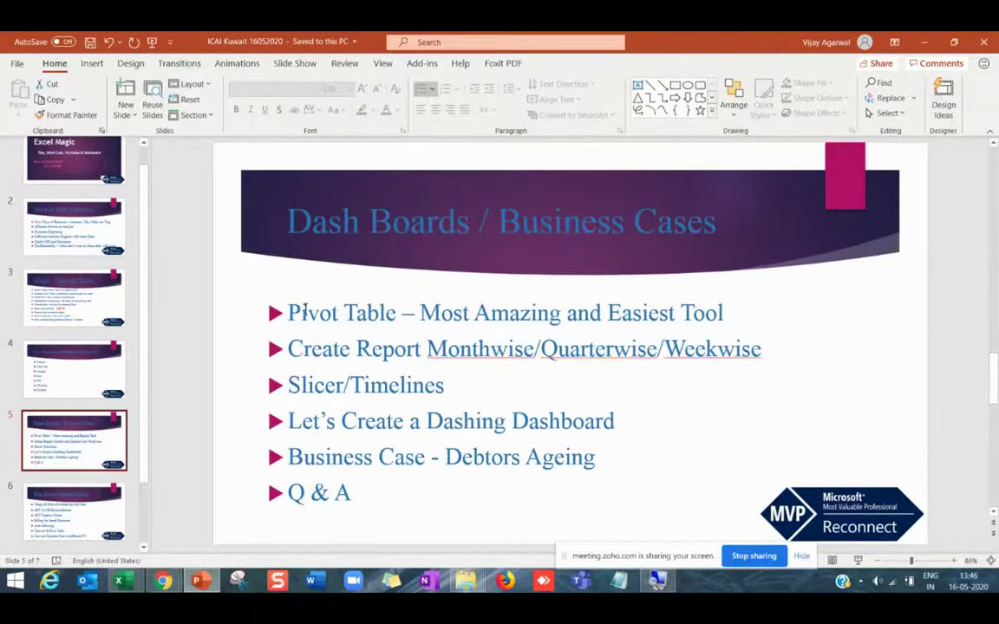
{"action": "left_click_drag", "start_coordinate": [292, 312], "coordinate": [614, 422]}
{"action": "left_click", "coordinate": [93, 354]}
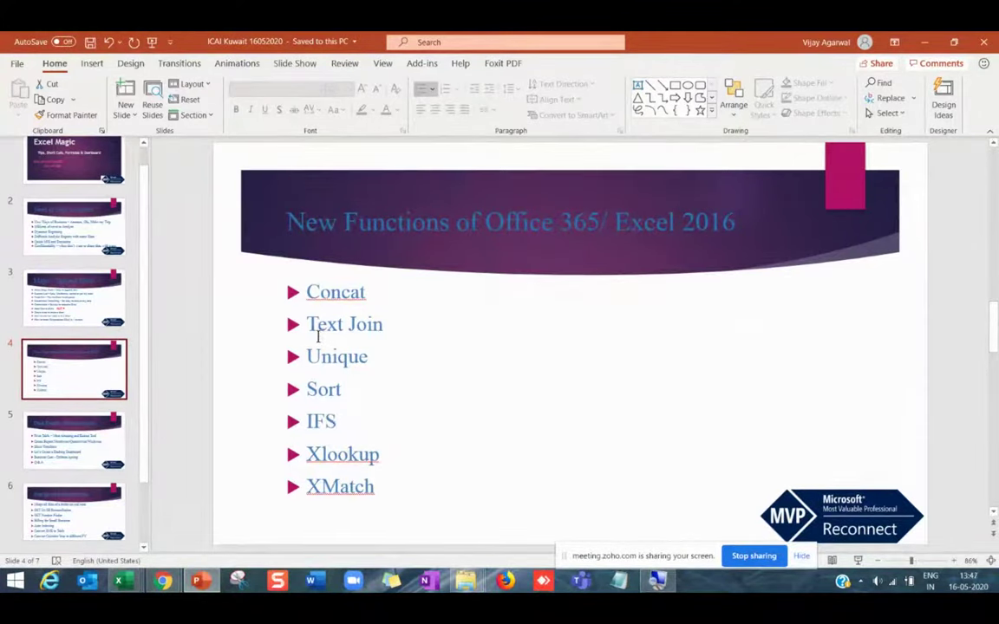
{"action": "left_click", "coordinate": [307, 324]}
{"action": "left_click_drag", "start_coordinate": [307, 324], "coordinate": [384, 328]}
{"action": "left_click", "coordinate": [357, 357]}
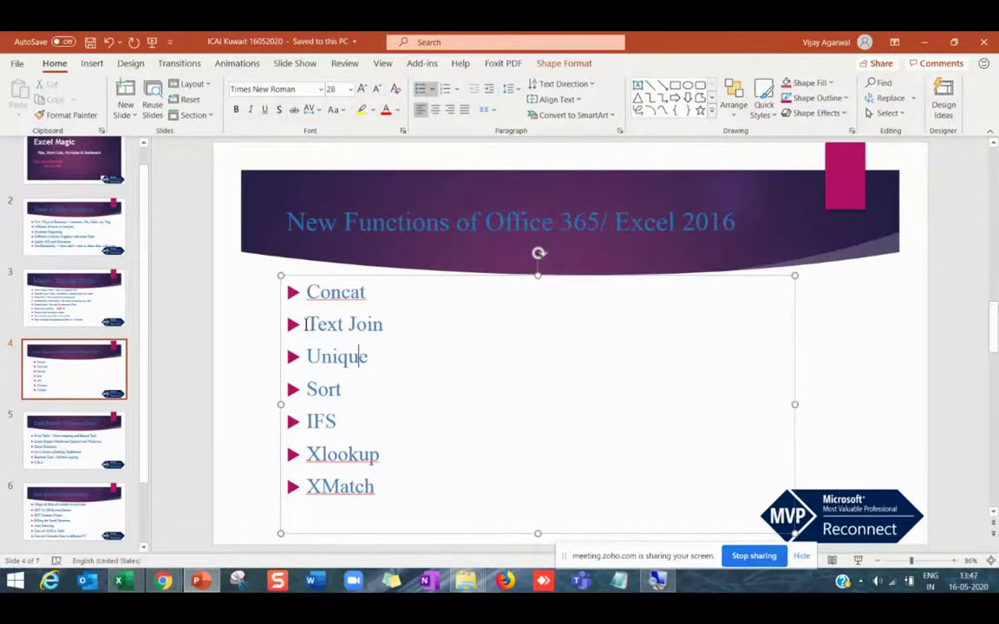
{"action": "left_click_drag", "start_coordinate": [307, 324], "coordinate": [371, 326]}
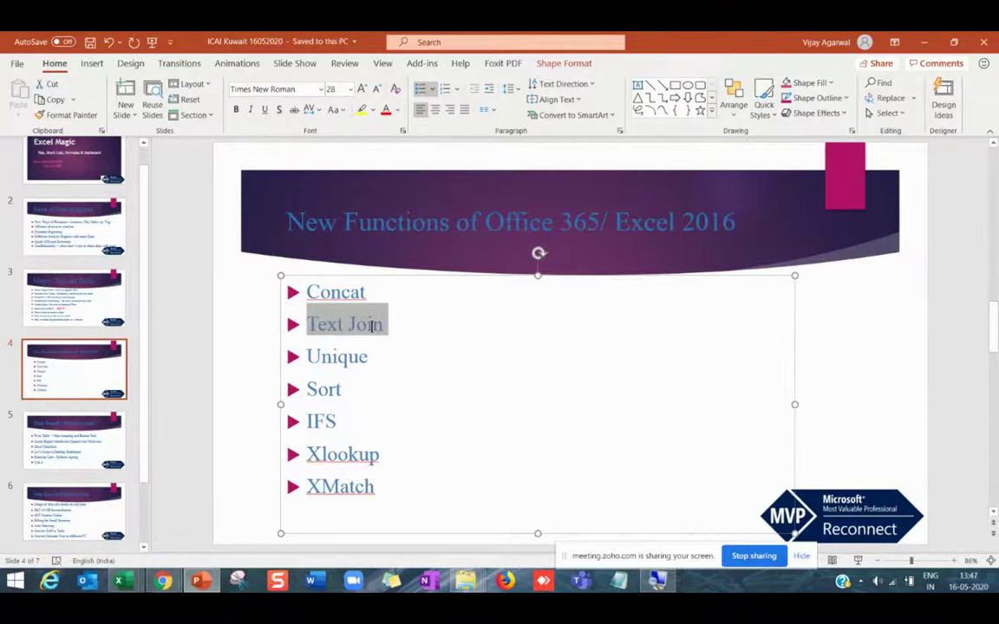
{"action": "mouse_move", "coordinate": [466, 572]}
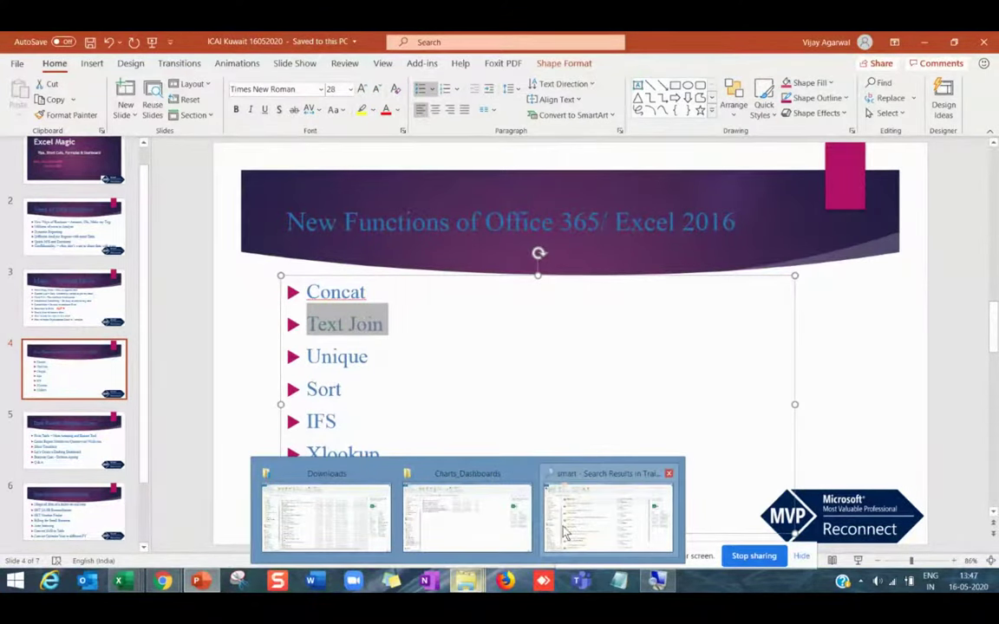
Open 'BE Master of TEXT Formula - Raw_File' from the Training Excel folder in File Explorer.
{"action": "left_click", "coordinate": [437, 526]}
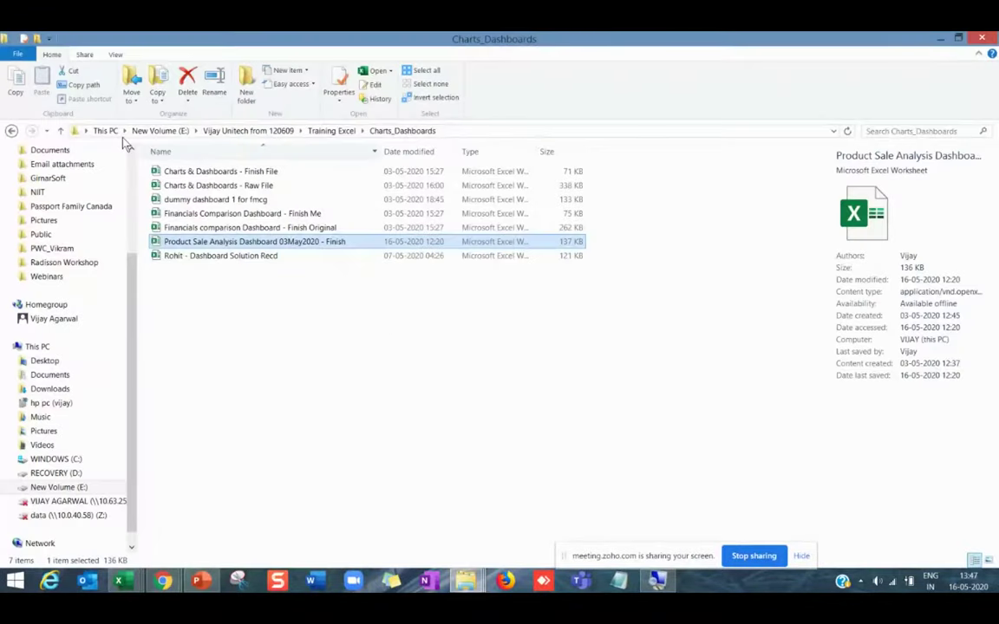
{"action": "left_click", "coordinate": [12, 131]}
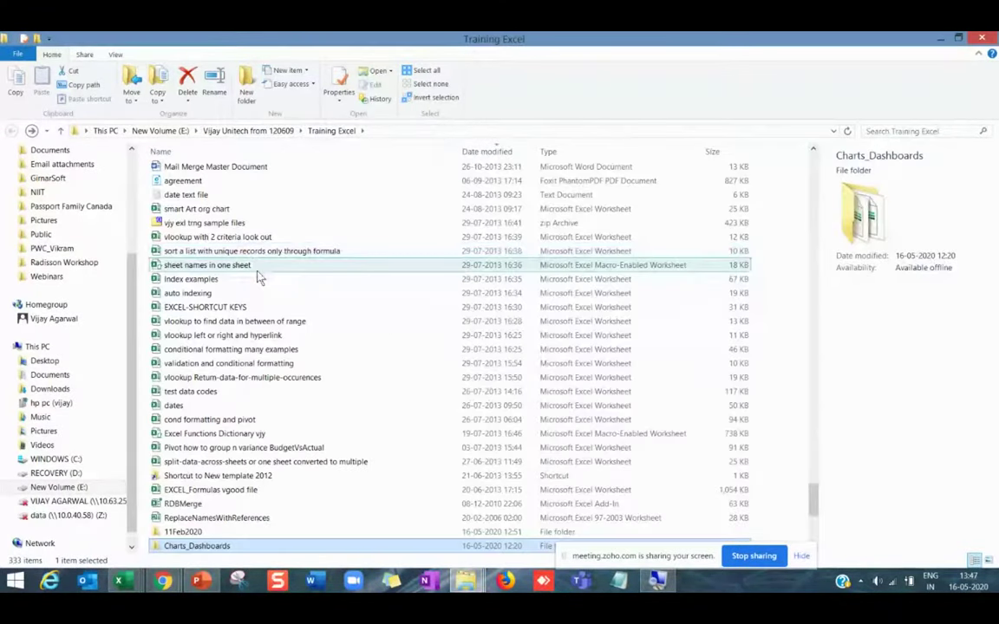
{"action": "scroll", "coordinate": [258, 276], "scroll_direction": "up", "scroll_amount": 20}
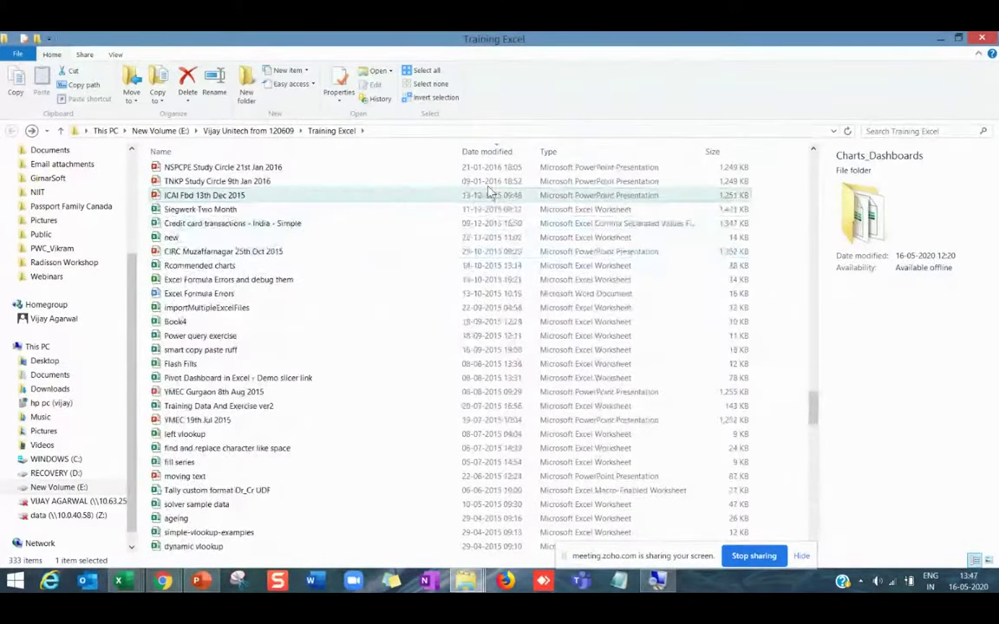
{"action": "scroll", "coordinate": [486, 225], "scroll_direction": "up", "scroll_amount": 15}
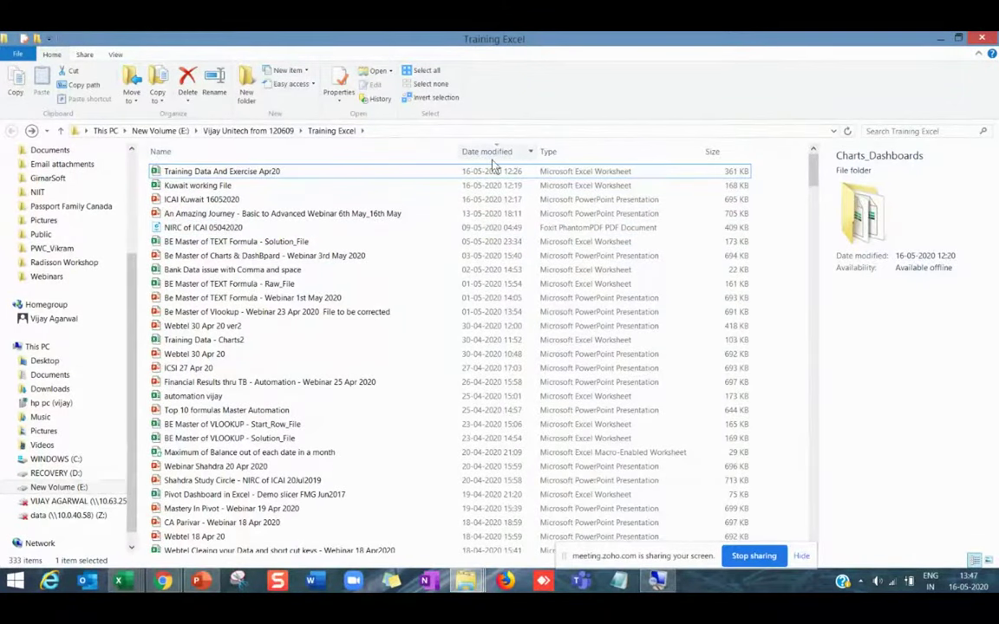
{"action": "left_click", "coordinate": [245, 287]}
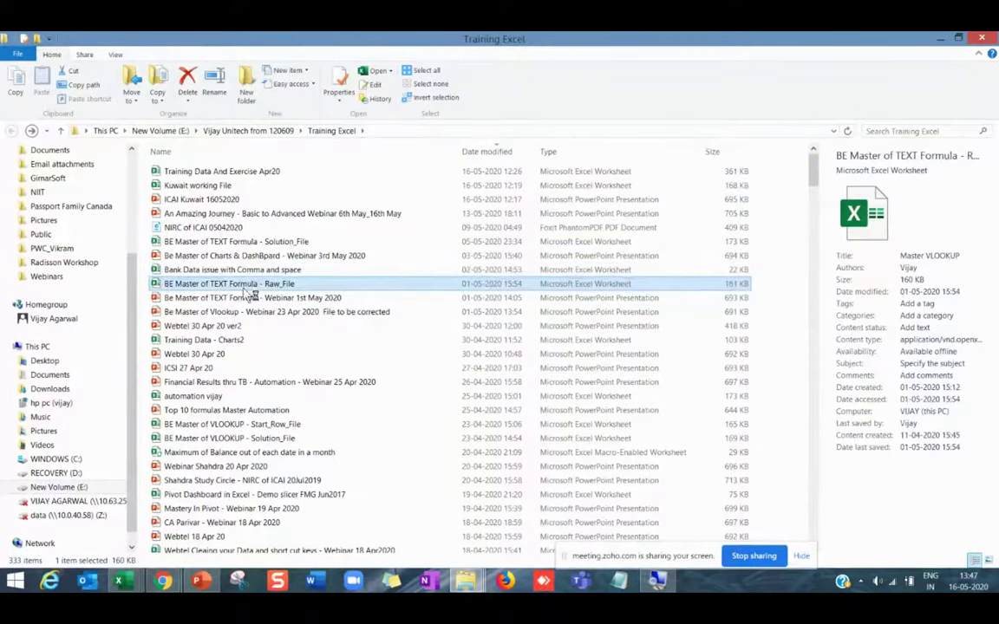
{"action": "key", "text": "alt+Tab"}
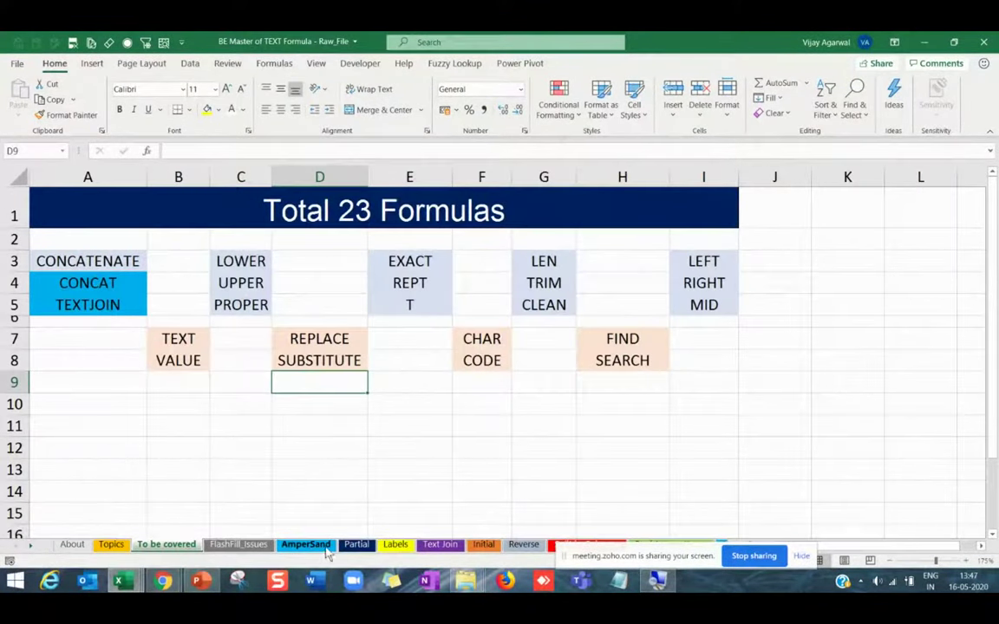
Go to the Text Join sheet and select the e-mail list A14:A33.
{"action": "left_click", "coordinate": [440, 545]}
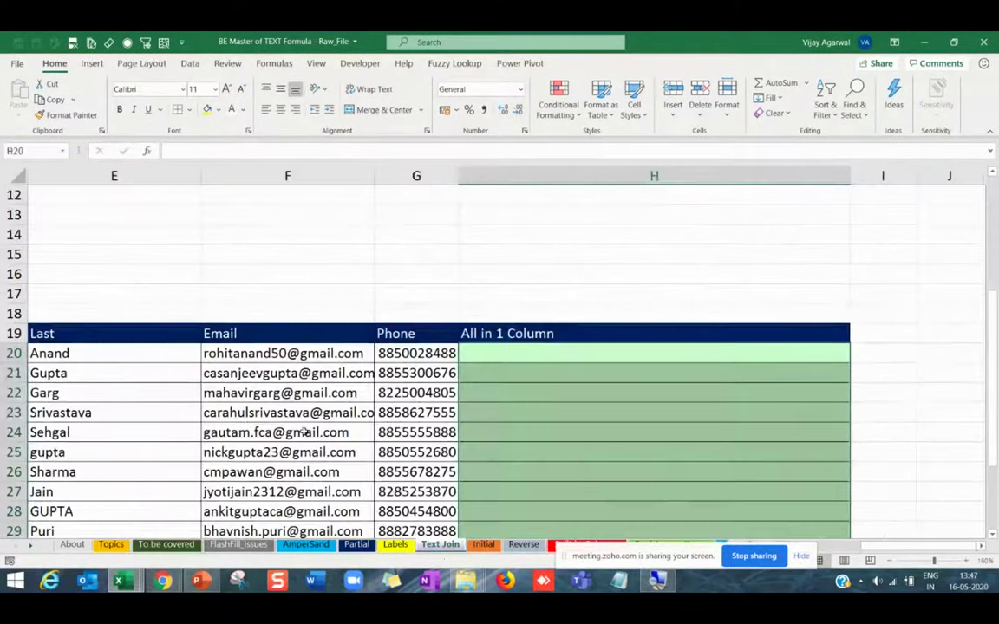
{"action": "scroll", "coordinate": [129, 390], "scroll_direction": "down", "scroll_amount": 5}
{"action": "left_click", "coordinate": [138, 314]}
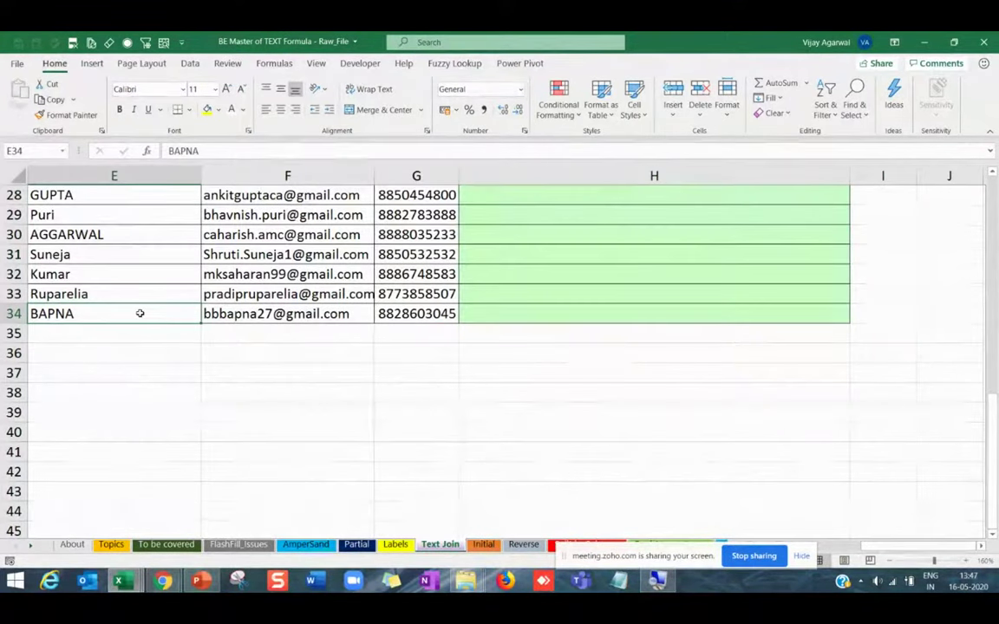
{"action": "key", "text": "ctrl+Home"}
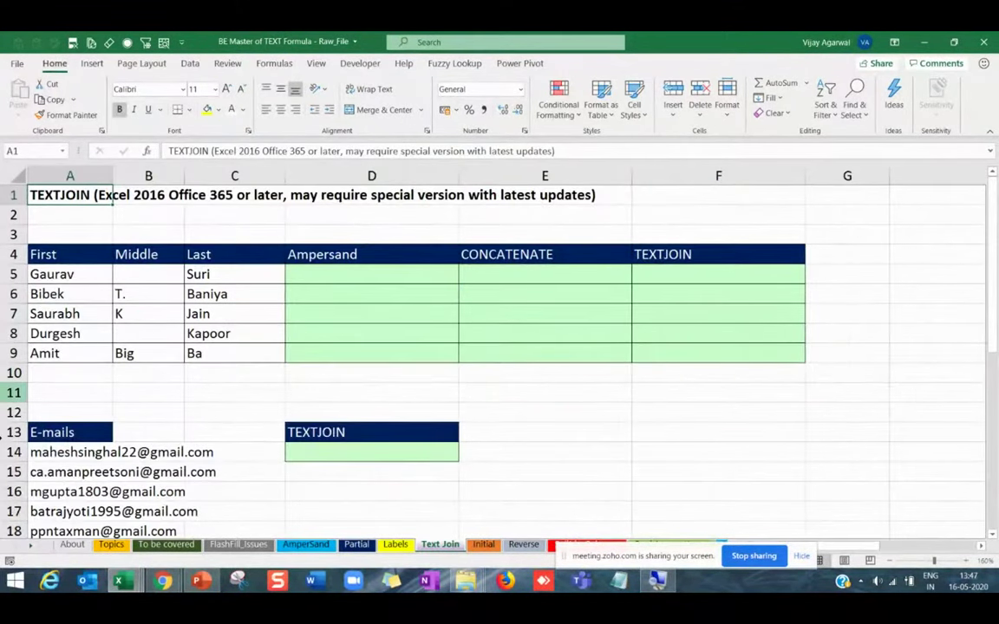
{"action": "left_click", "coordinate": [52, 472]}
{"action": "scroll", "coordinate": [53, 472], "scroll_direction": "down", "scroll_amount": 5}
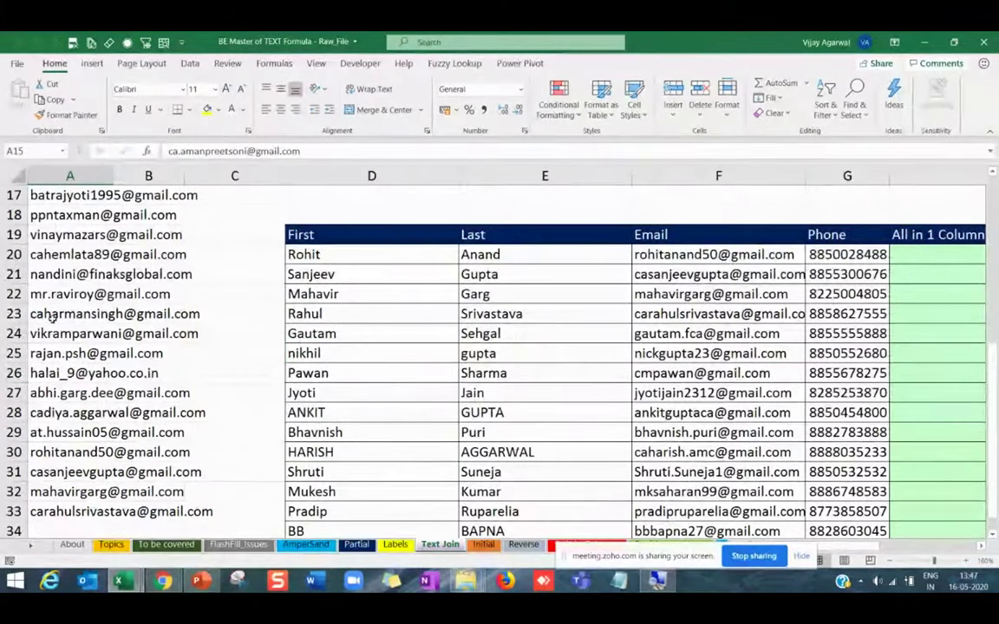
{"action": "scroll", "coordinate": [45, 293], "scroll_direction": "up", "scroll_amount": 3}
{"action": "left_click_drag", "start_coordinate": [45, 293], "coordinate": [44, 509]}
{"action": "scroll", "coordinate": [50, 375], "scroll_direction": "up", "scroll_amount": 5}
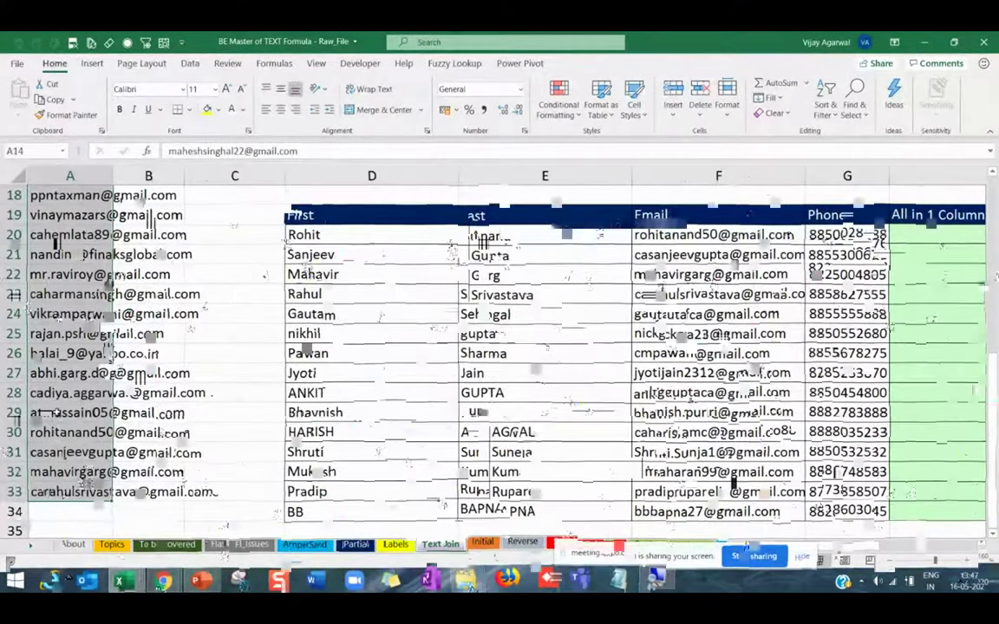
{"action": "scroll", "coordinate": [321, 276], "scroll_direction": "down", "scroll_amount": 3}
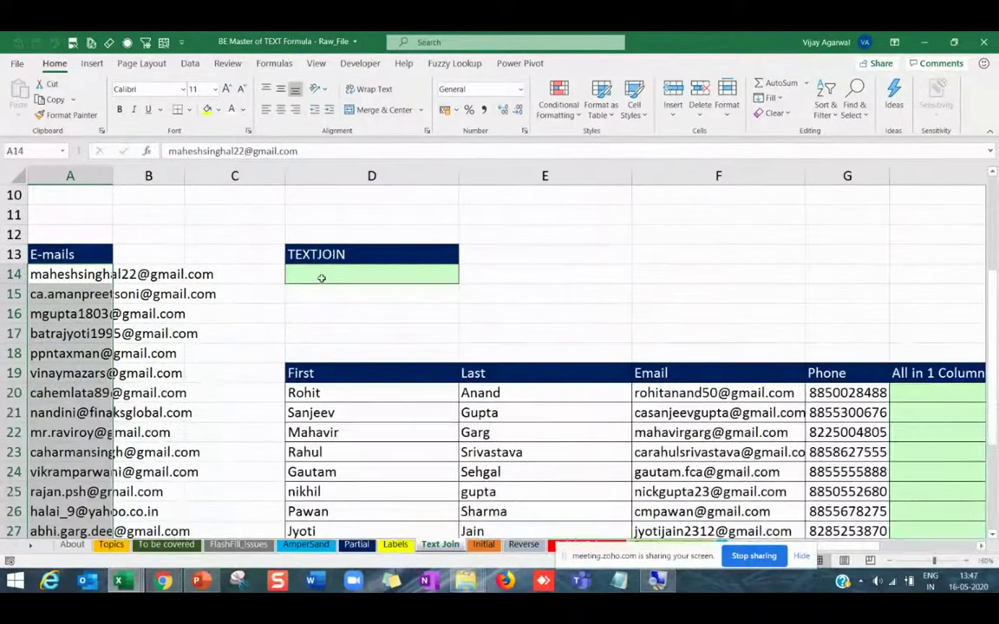
Enter =CONCATENATE(A14,A15,A16,A17) in D14.
{"action": "left_click", "coordinate": [325, 275]}
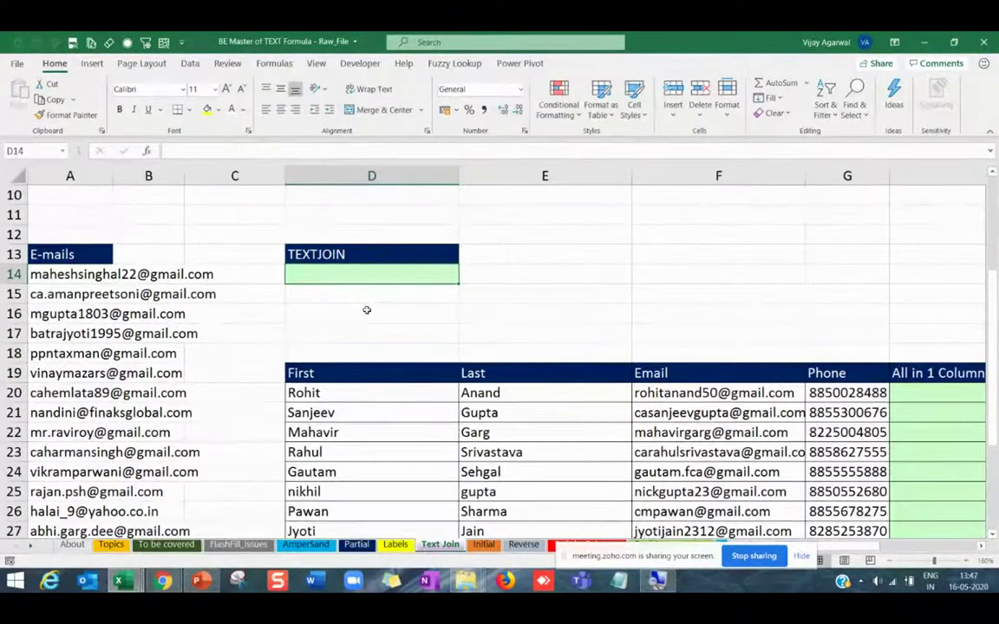
{"action": "type", "text": "=conc"}
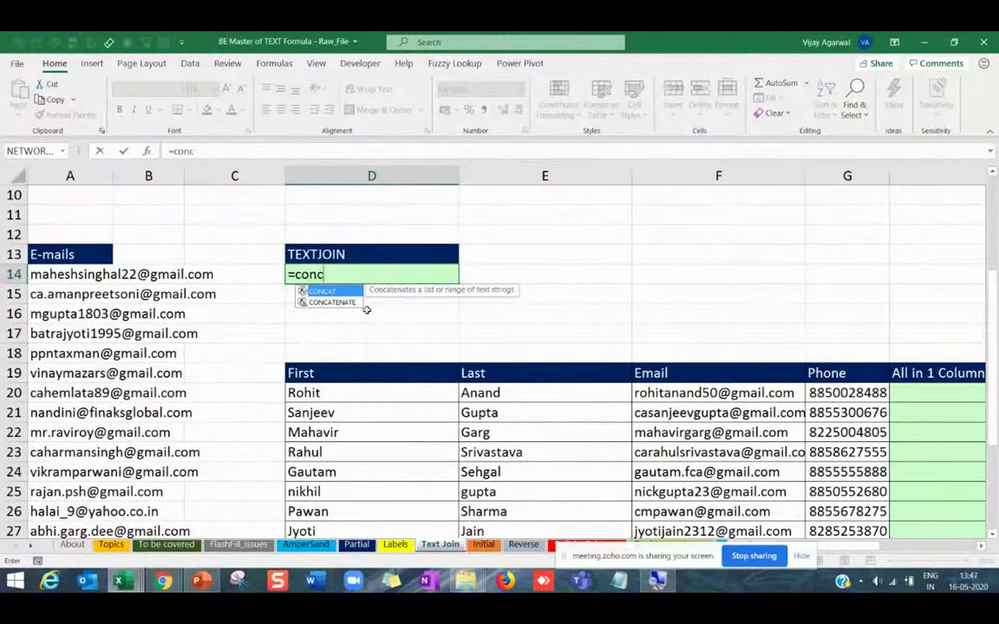
{"action": "type", "text": "at"}
{"action": "key", "text": "Down"}
{"action": "key", "text": "Tab"}
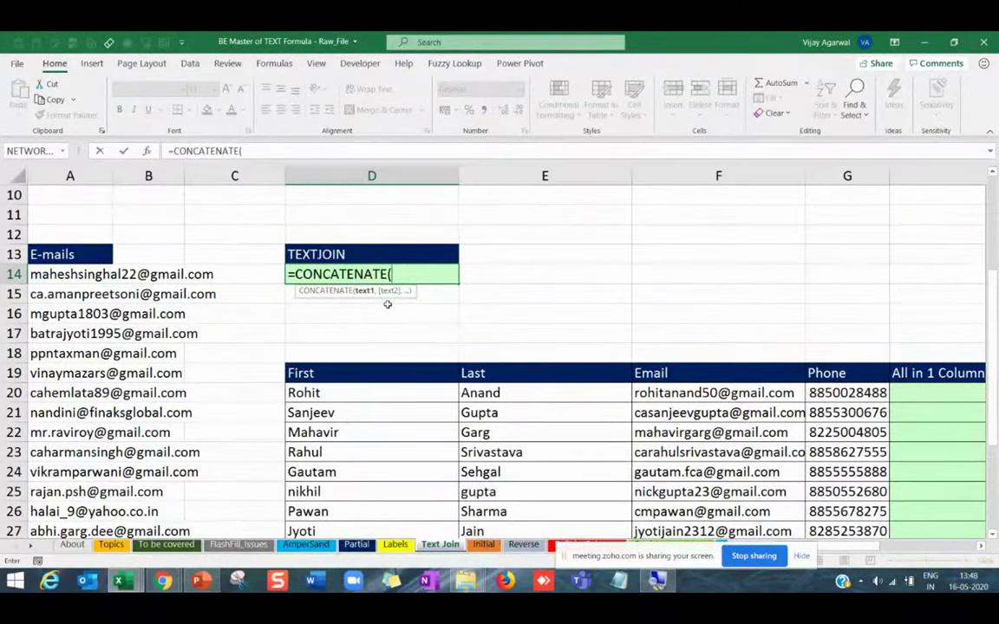
{"action": "left_click", "coordinate": [114, 274]}
{"action": "type", "text": ","}
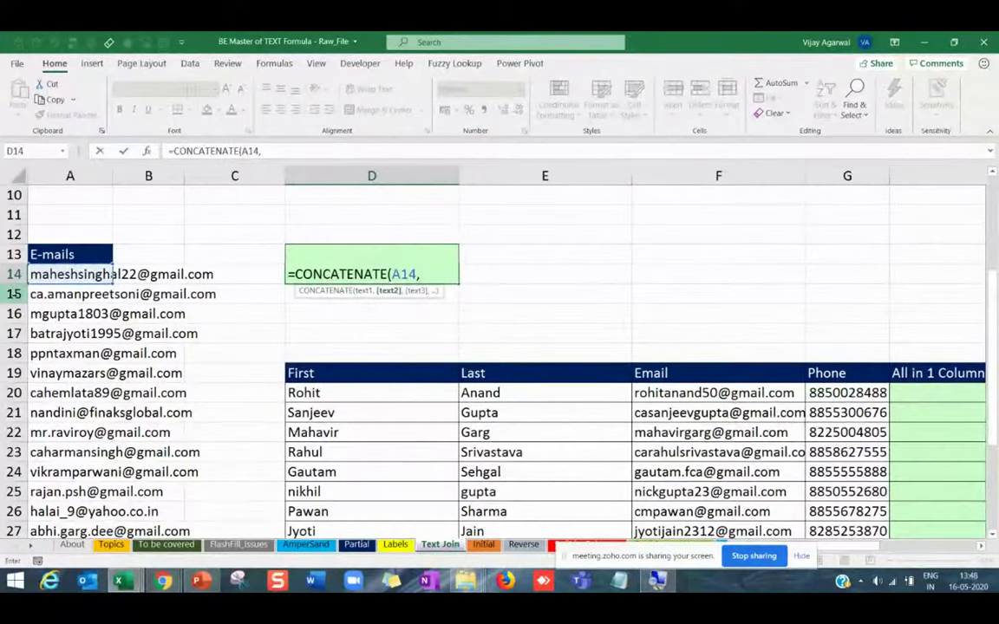
{"action": "left_click", "coordinate": [50, 294]}
{"action": "type", "text": ","}
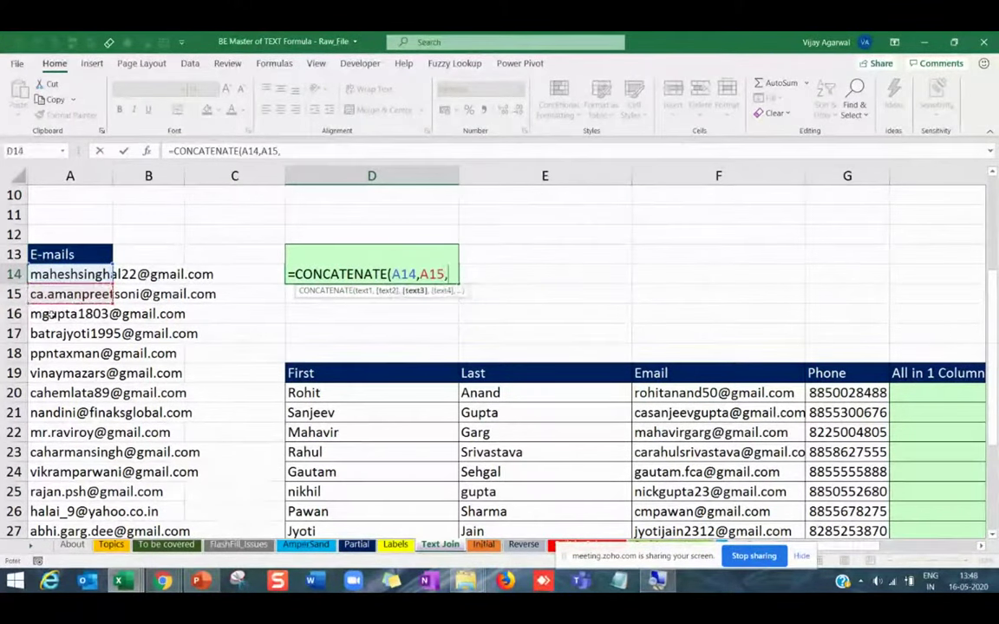
{"action": "left_click", "coordinate": [51, 314]}
{"action": "type", "text": ","}
{"action": "left_click", "coordinate": [52, 334]}
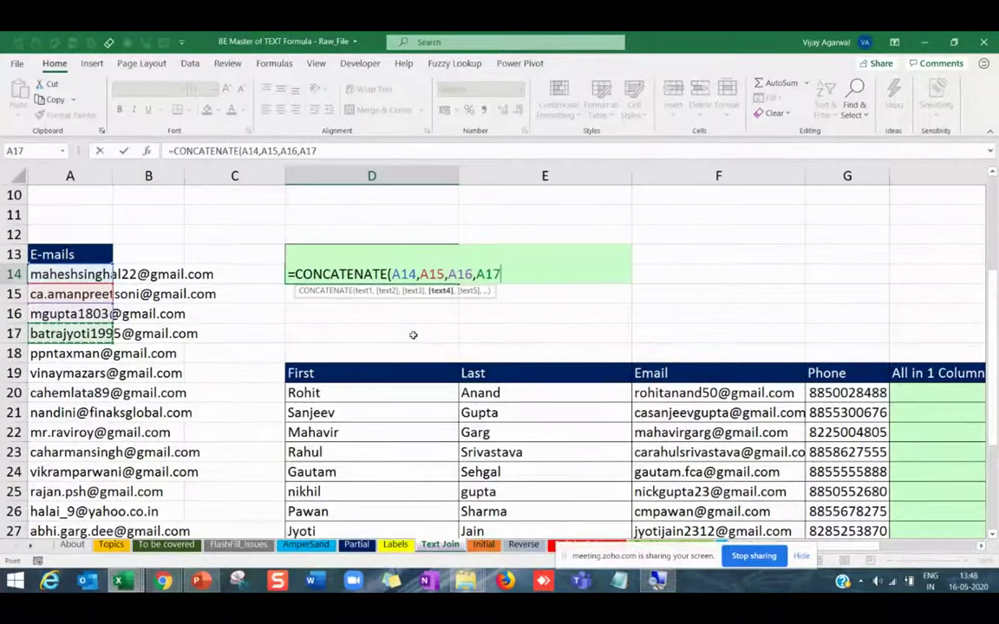
{"action": "key", "text": "Return"}
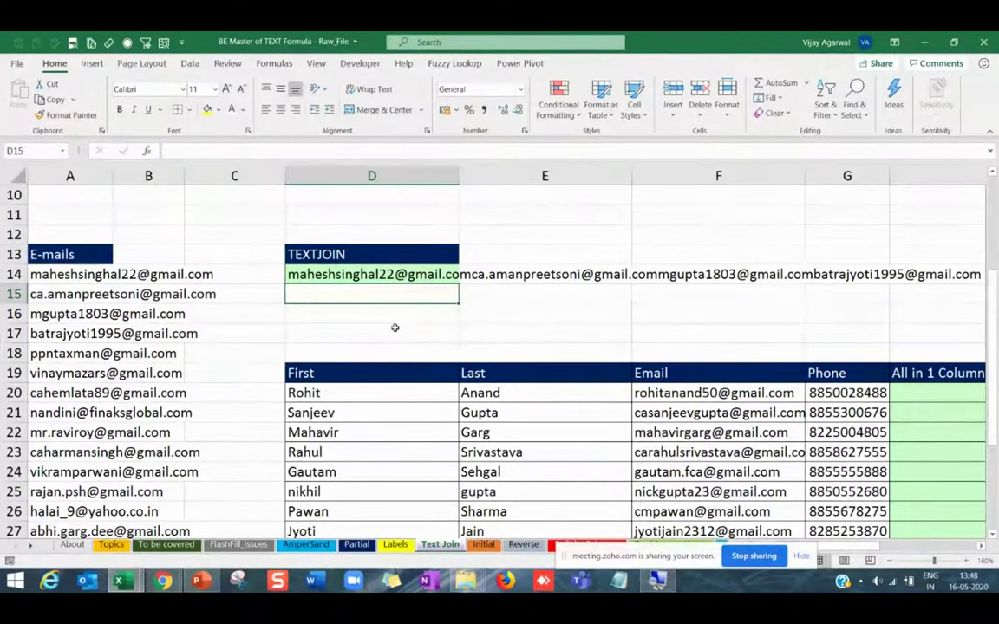
{"action": "key", "text": "Up"}
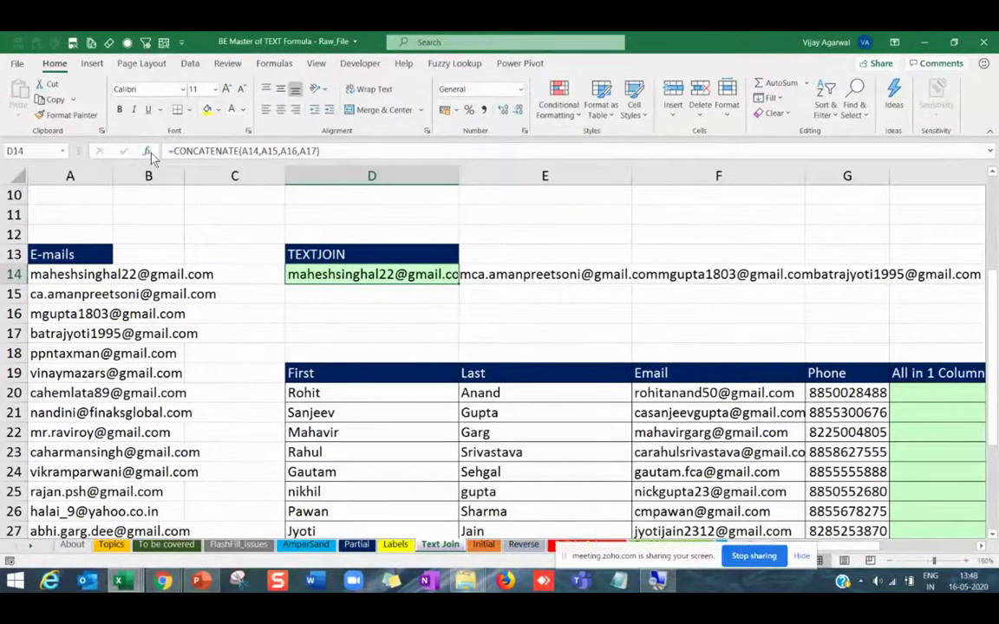
In Function Arguments, replace A15 with a ", " separator and remove A17.
{"action": "left_click", "coordinate": [149, 151]}
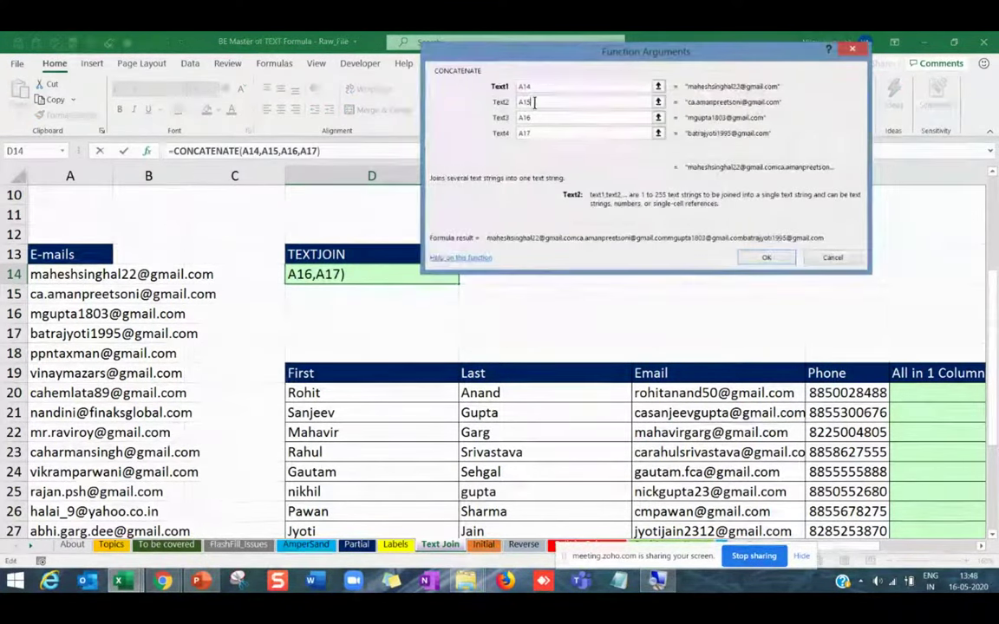
{"action": "left_click", "coordinate": [535, 102]}
{"action": "key", "text": "BackSpace"}
{"action": "key", "text": "BackSpace"}
{"action": "key", "text": "BackSpace"}
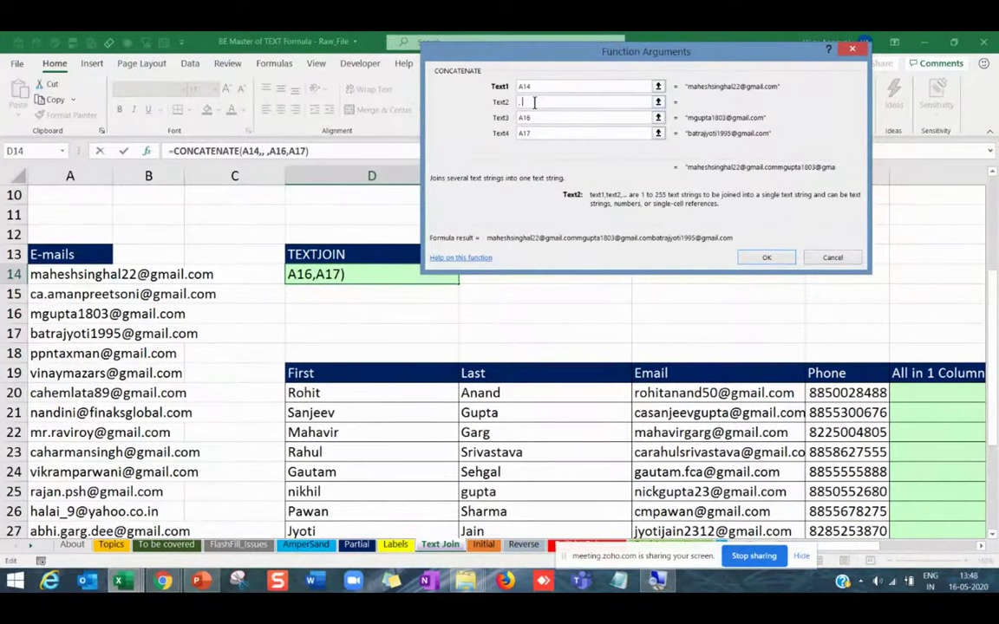
{"action": "key", "text": "Tab"}
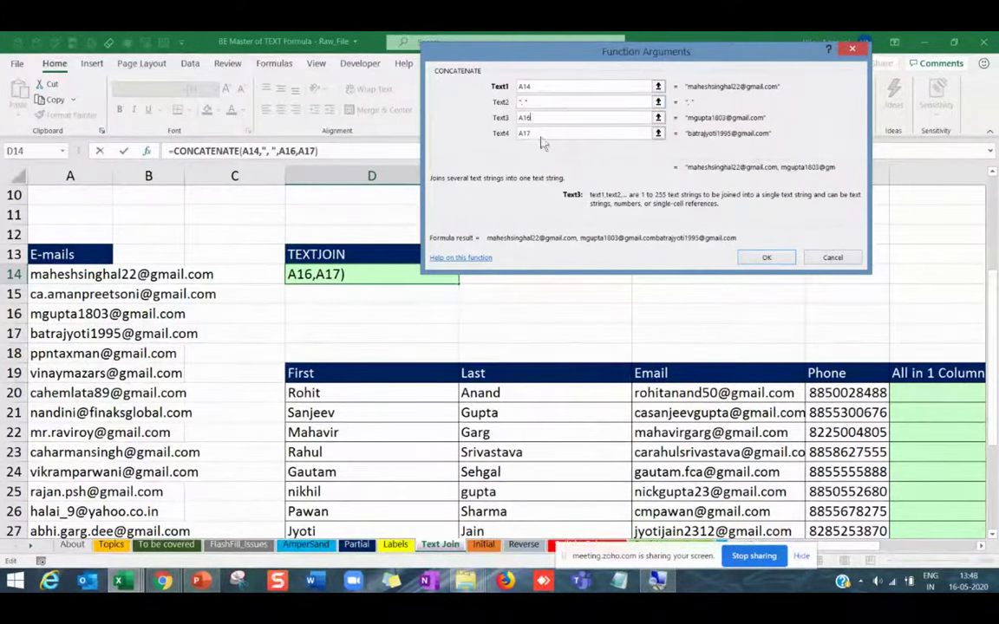
{"action": "left_click", "coordinate": [539, 135]}
{"action": "key", "text": "BackSpace"}
{"action": "key", "text": "BackSpace"}
{"action": "key", "text": "BackSpace"}
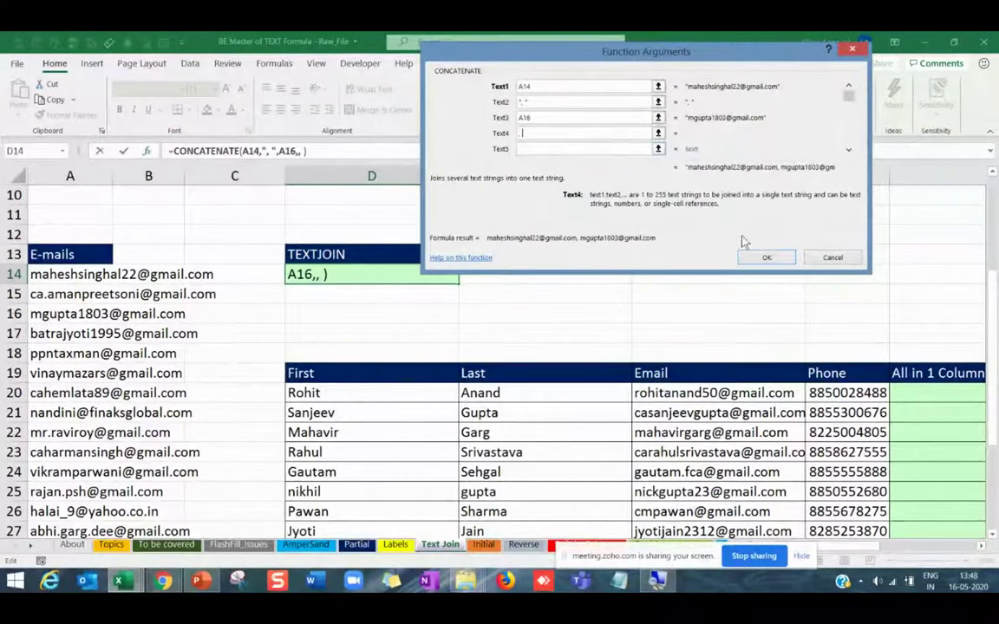
{"action": "left_click", "coordinate": [766, 258]}
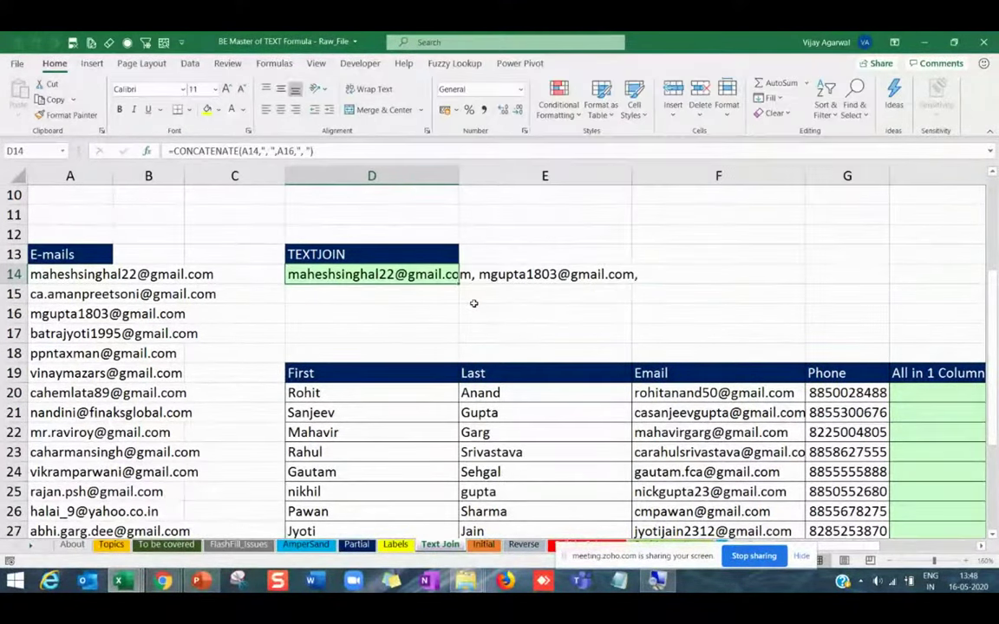
Select the e-mail cells A14:A20, then return to D14.
{"action": "left_click", "coordinate": [473, 301]}
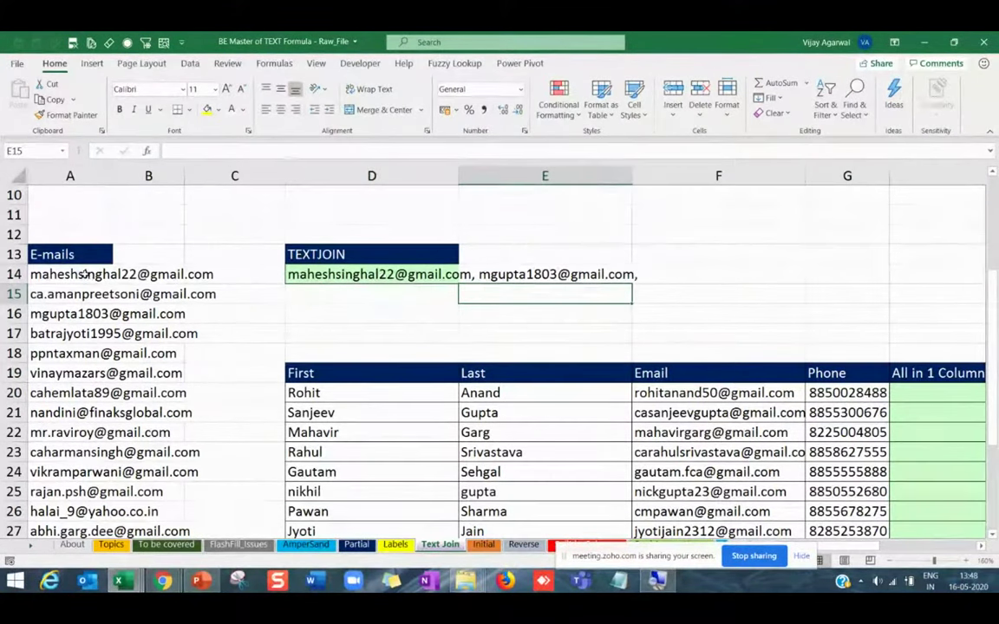
{"action": "left_click_drag", "start_coordinate": [84, 274], "coordinate": [69, 393]}
{"action": "left_click", "coordinate": [328, 307]}
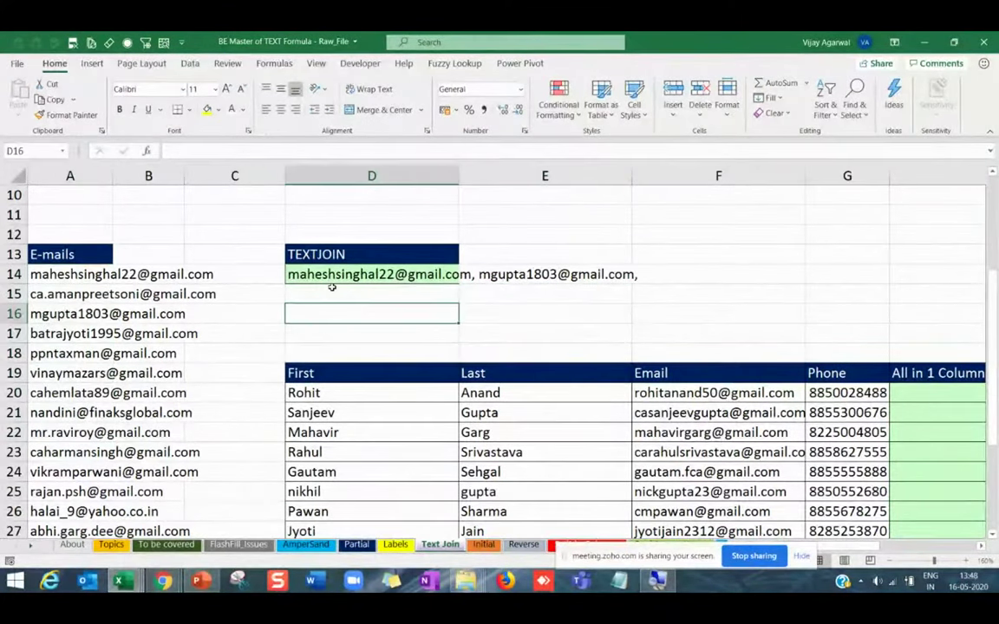
{"action": "key", "text": "Up"}
{"action": "key", "text": "Up"}
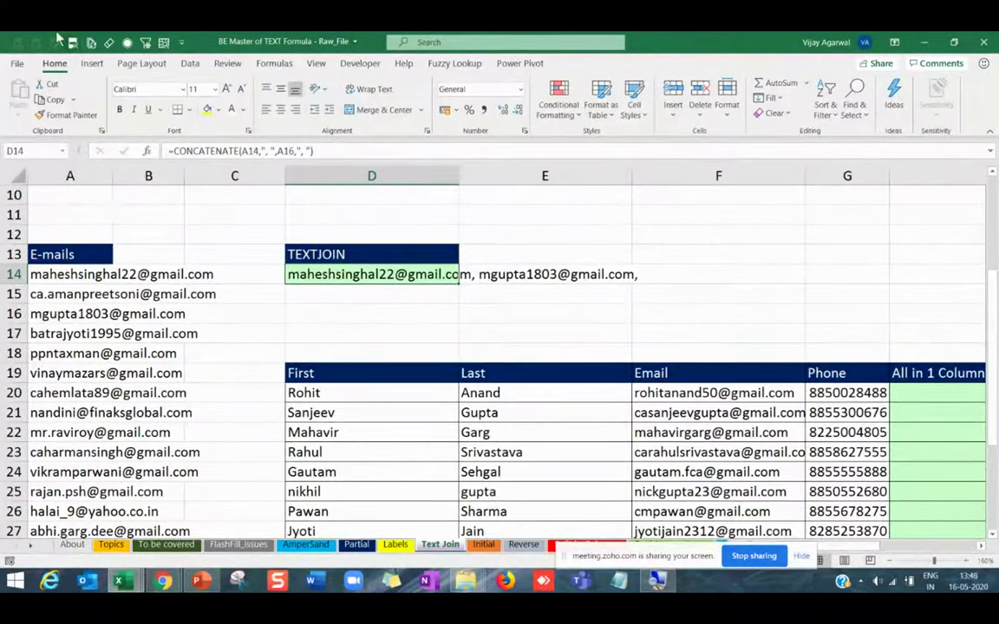
Delete the CONCATENATE formula from D14, leaving it empty.
{"action": "scroll", "coordinate": [160, 271], "scroll_direction": "up", "scroll_amount": 3}
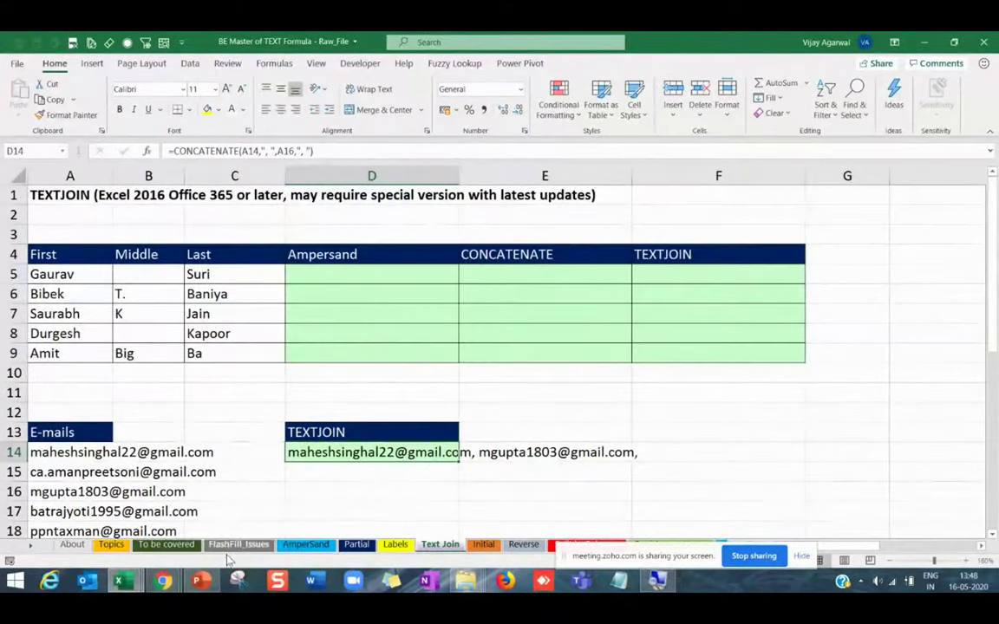
{"action": "left_click", "coordinate": [352, 472]}
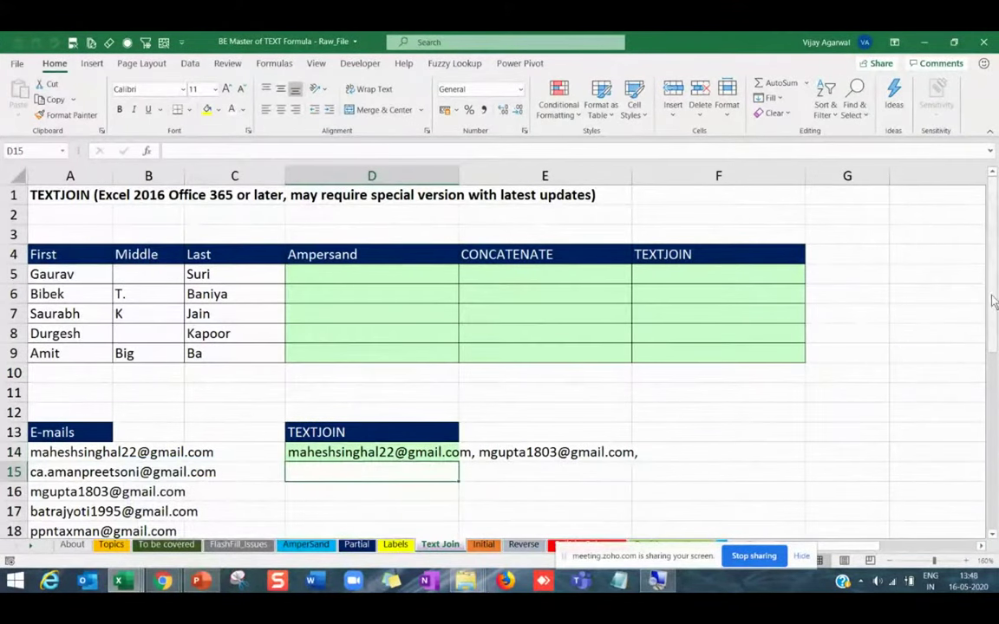
{"action": "scroll", "coordinate": [980, 333], "scroll_direction": "down", "scroll_amount": 1}
{"action": "scroll", "coordinate": [517, 388], "scroll_direction": "up", "scroll_amount": 1}
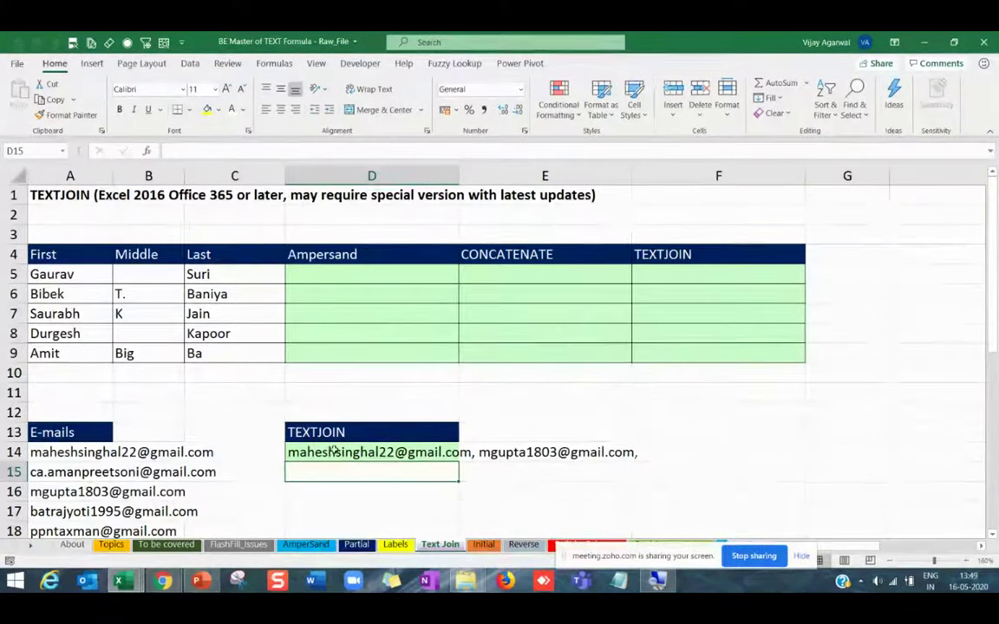
{"action": "key", "text": "Up"}
{"action": "key", "text": "Delete"}
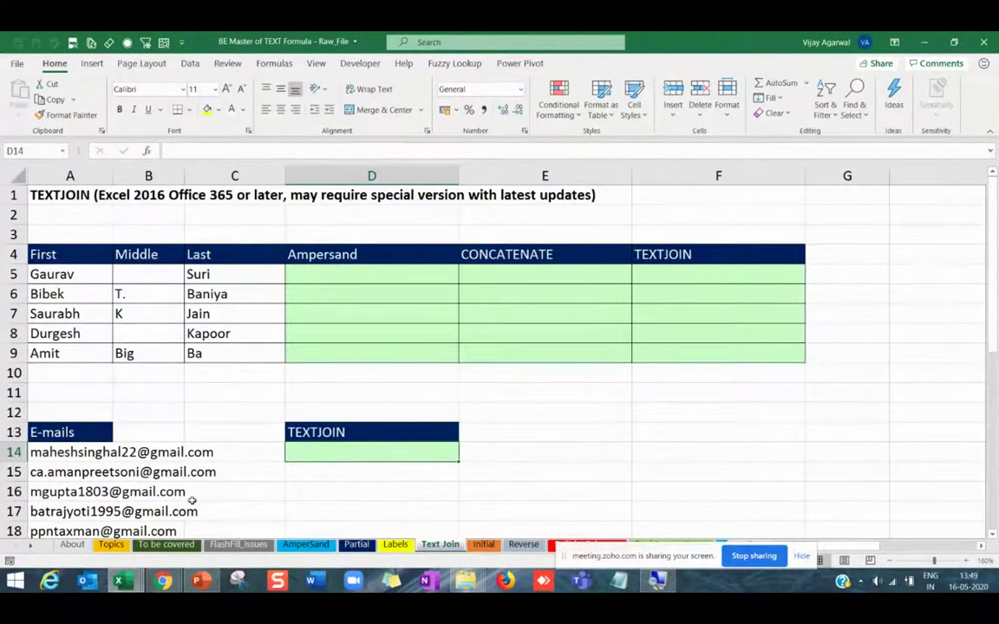
Enter =TEXTJOIN(", ",,A14:A33) in D14 using the Function Arguments dialog.
{"action": "type", "text": "=t"}
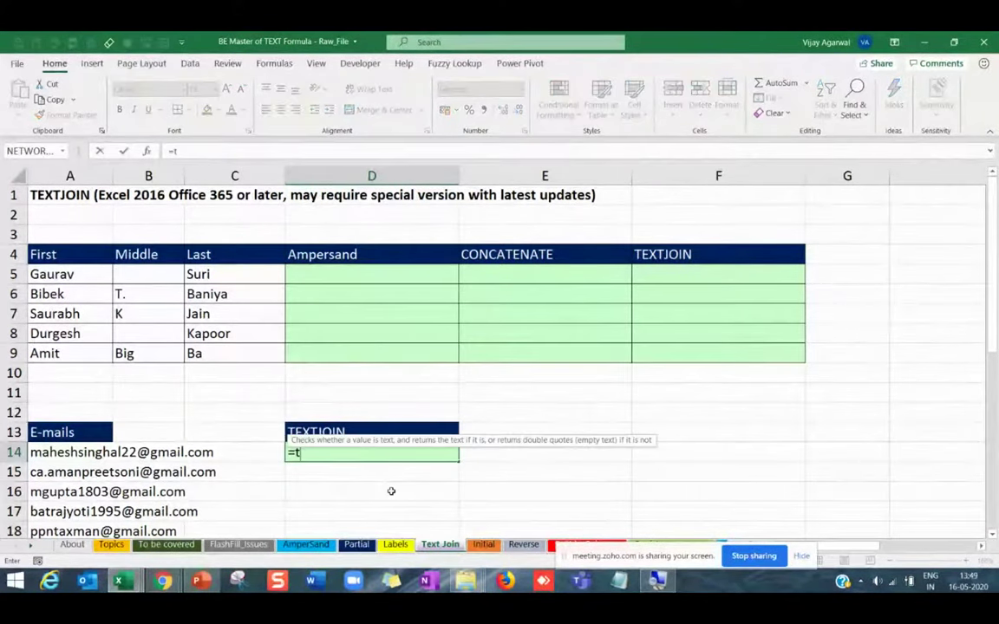
{"action": "type", "text": "extjoin"}
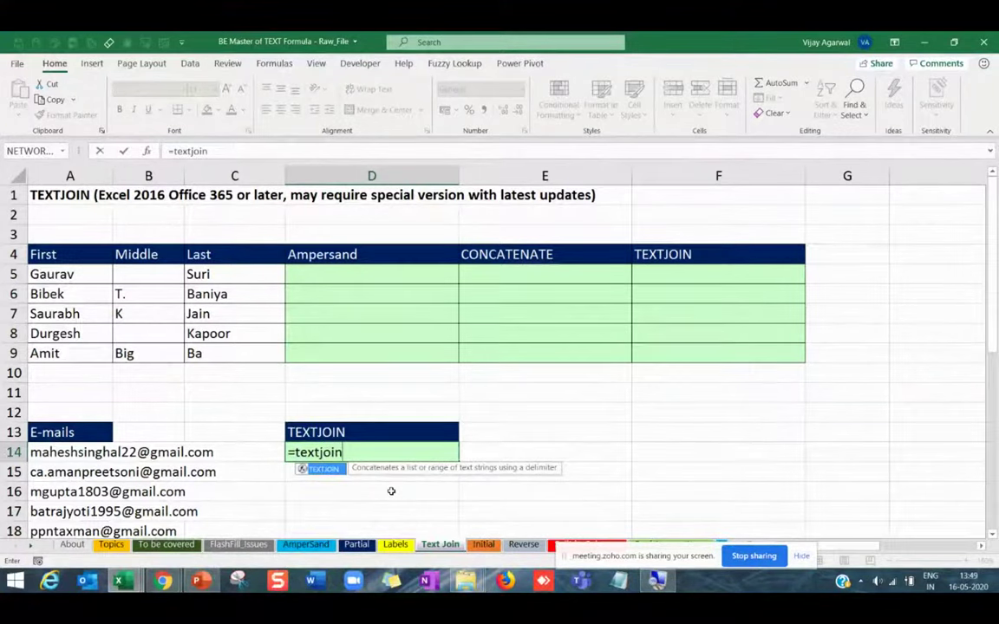
{"action": "type", "text": "("}
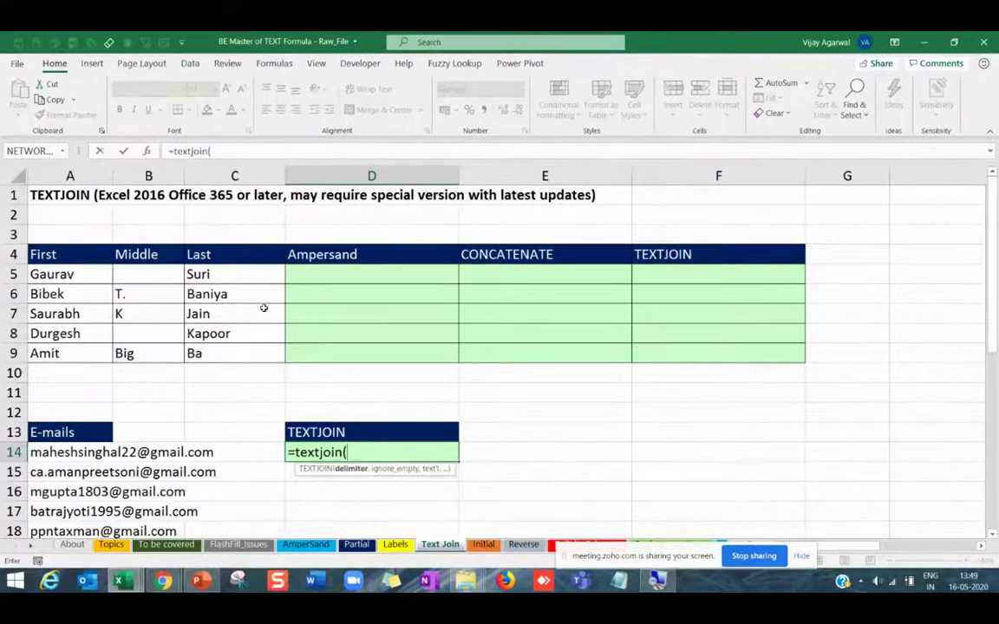
{"action": "left_click", "coordinate": [148, 154]}
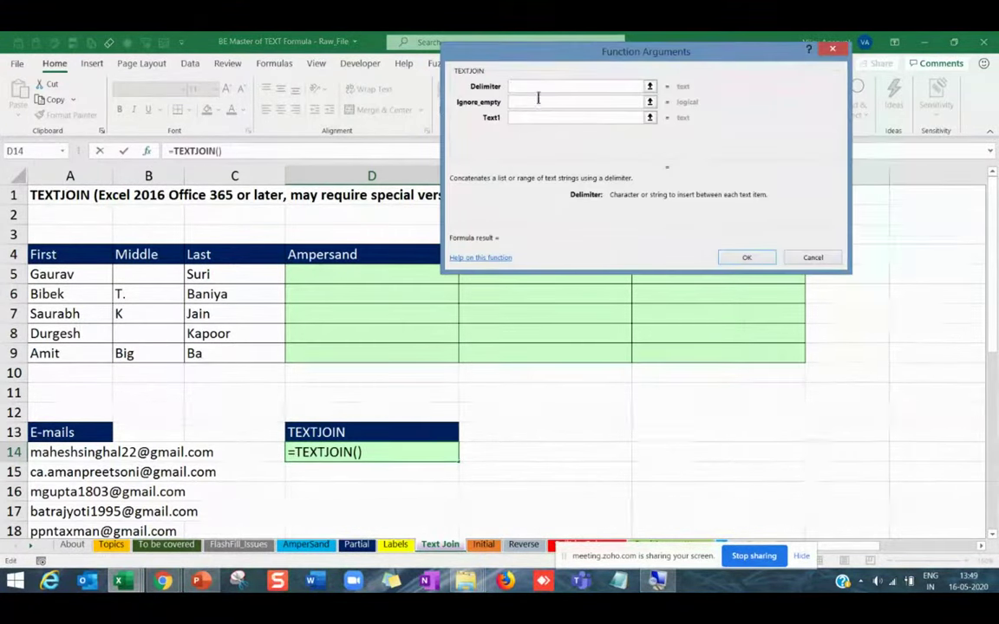
{"action": "left_click_drag", "start_coordinate": [554, 66], "coordinate": [686, 173]}
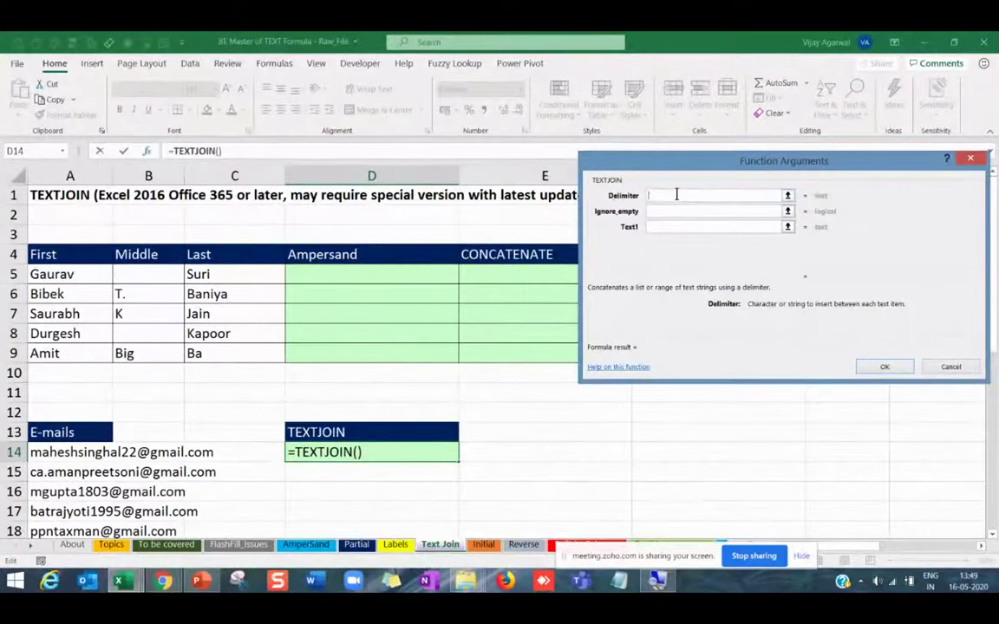
{"action": "type", "text": ","}
{"action": "left_click", "coordinate": [673, 212]}
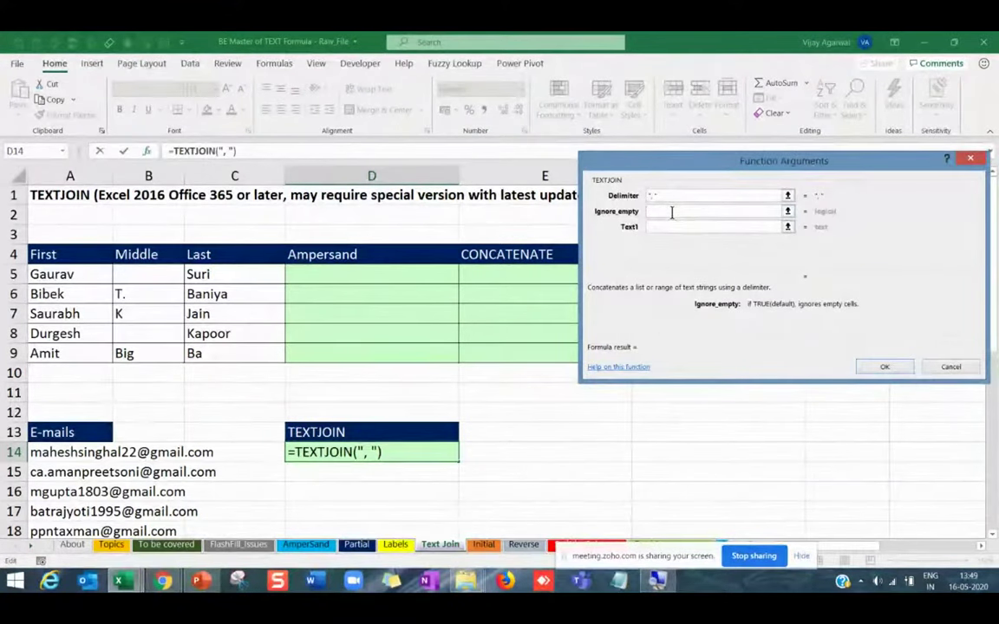
{"action": "left_click", "coordinate": [673, 228]}
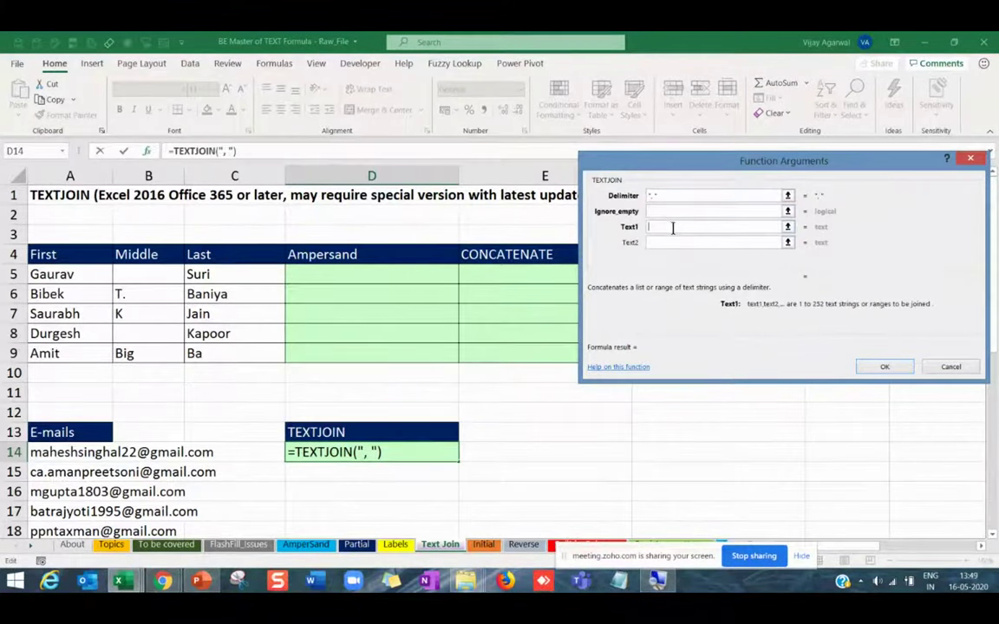
{"action": "left_click", "coordinate": [54, 452]}
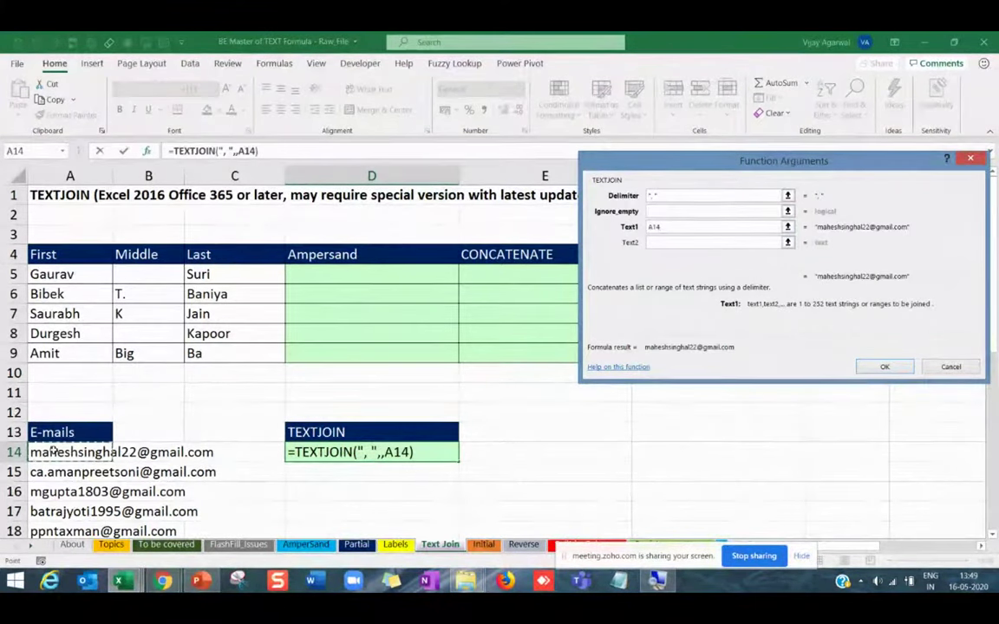
{"action": "key", "text": "ctrl+shift+Down"}
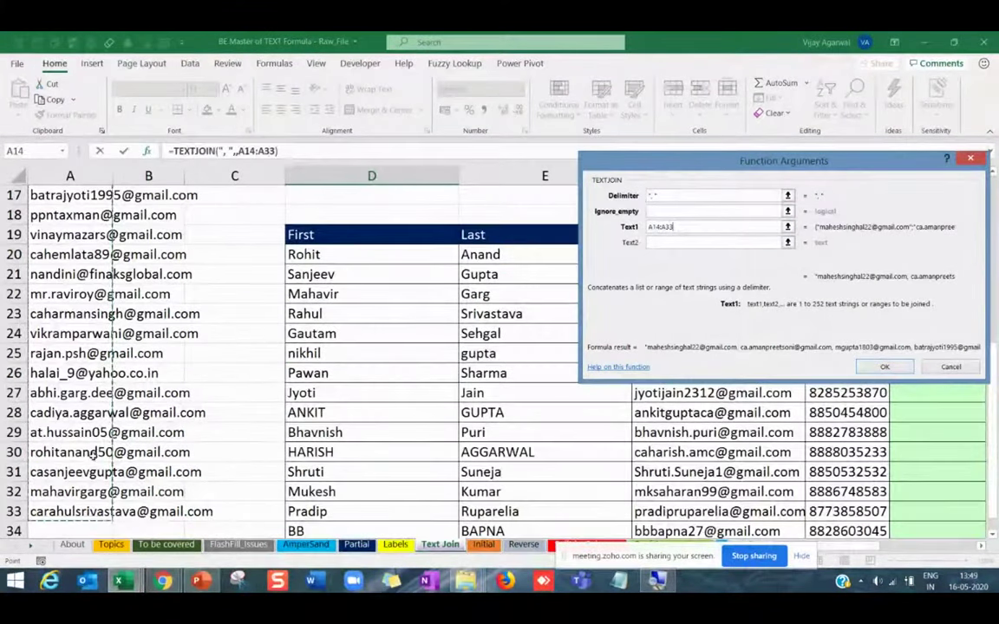
{"action": "left_click_drag", "start_coordinate": [672, 161], "coordinate": [605, 142]}
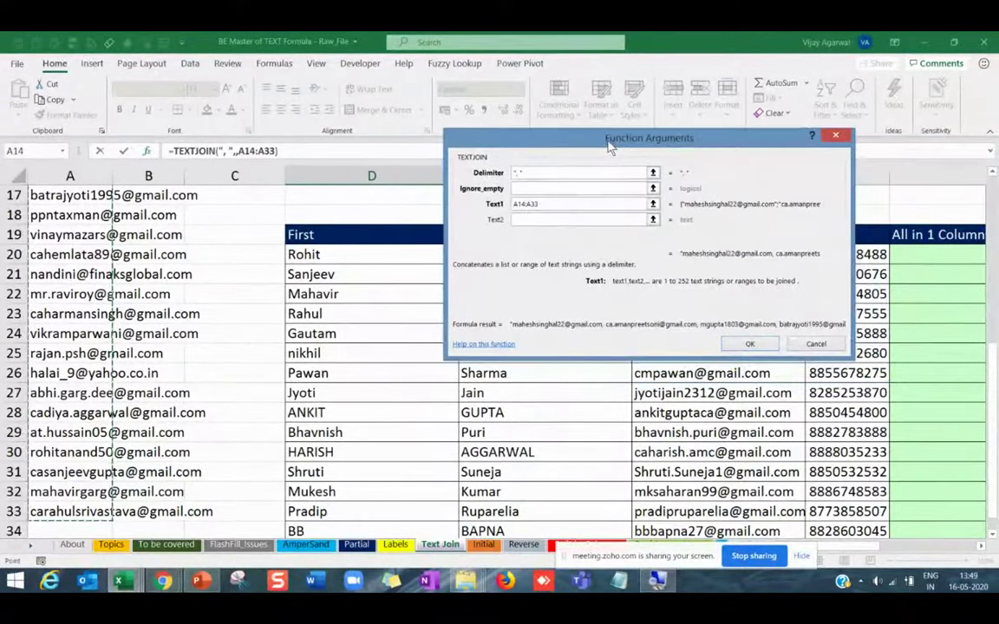
{"action": "left_click", "coordinate": [750, 345]}
{"action": "scroll", "coordinate": [402, 382], "scroll_direction": "up", "scroll_amount": 3}
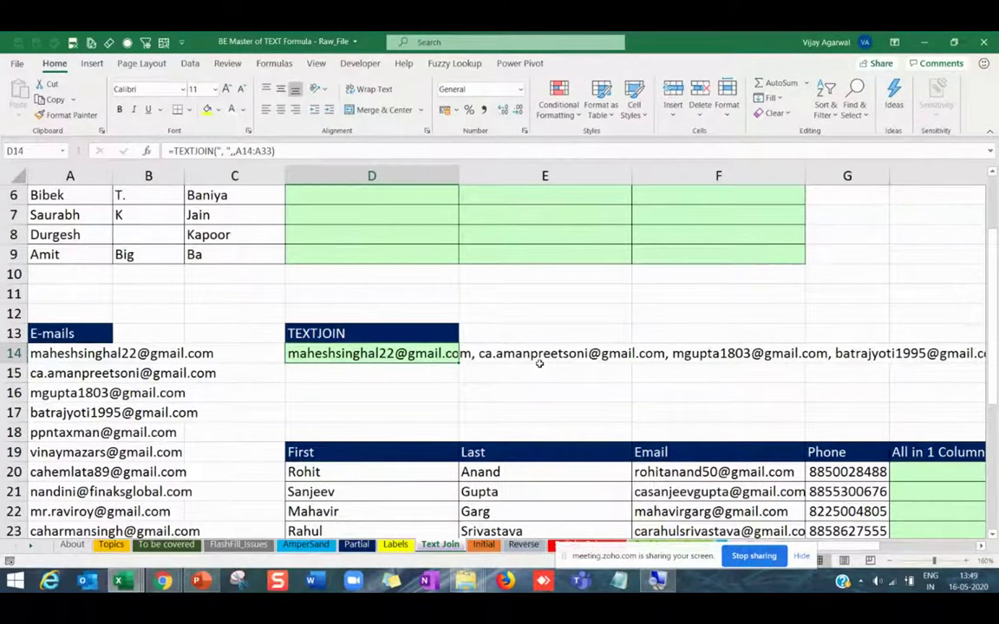
Overwrite A15 with a new e-mail address.
{"action": "left_click", "coordinate": [71, 374]}
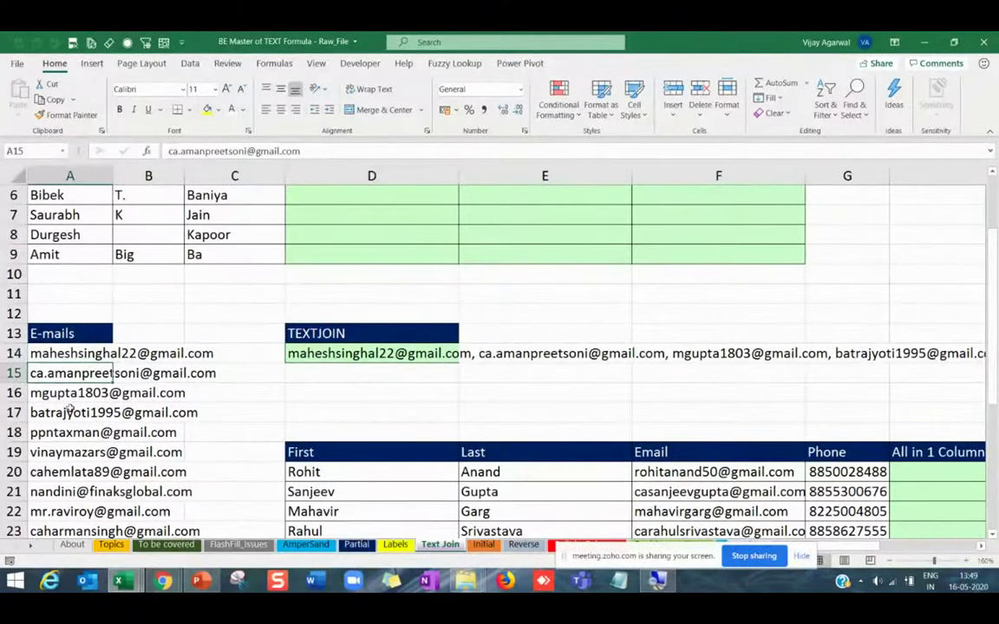
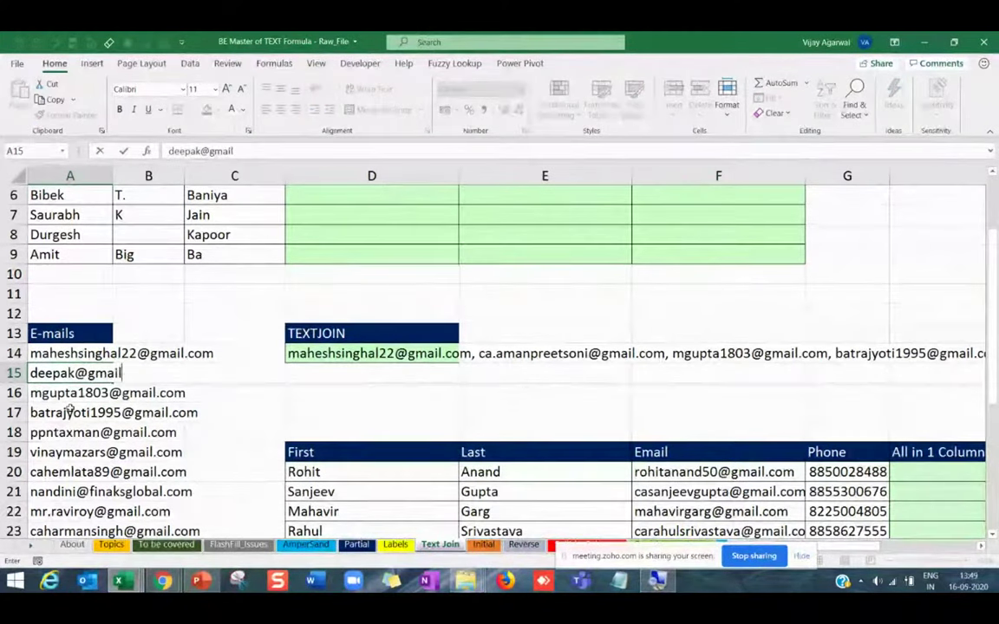
{"action": "key", "text": "Return"}
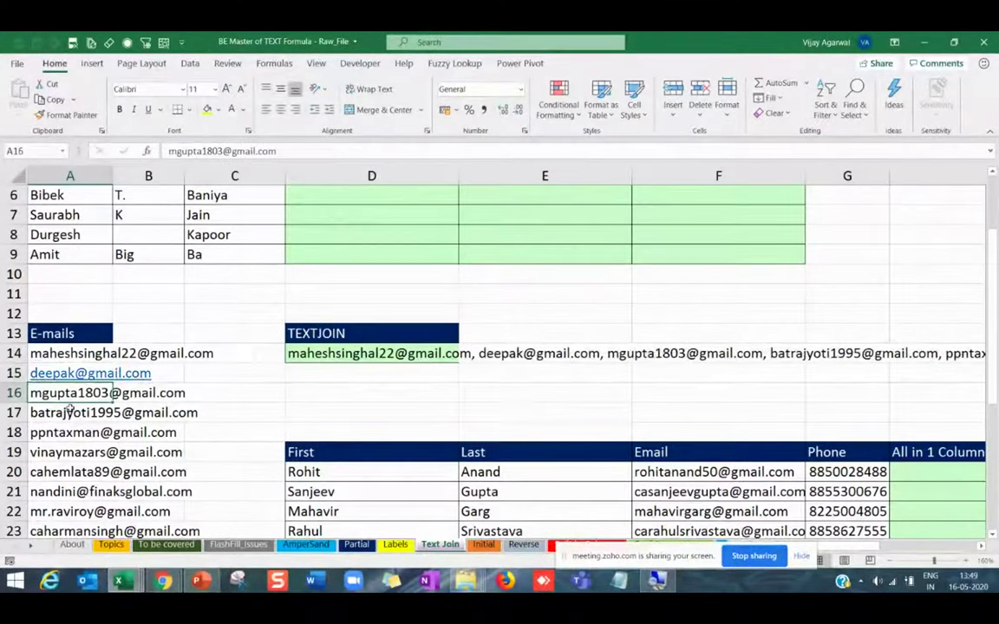
Insert a blank row at row 16 and enter another e-mail address in A16.
{"action": "left_click", "coordinate": [14, 393]}
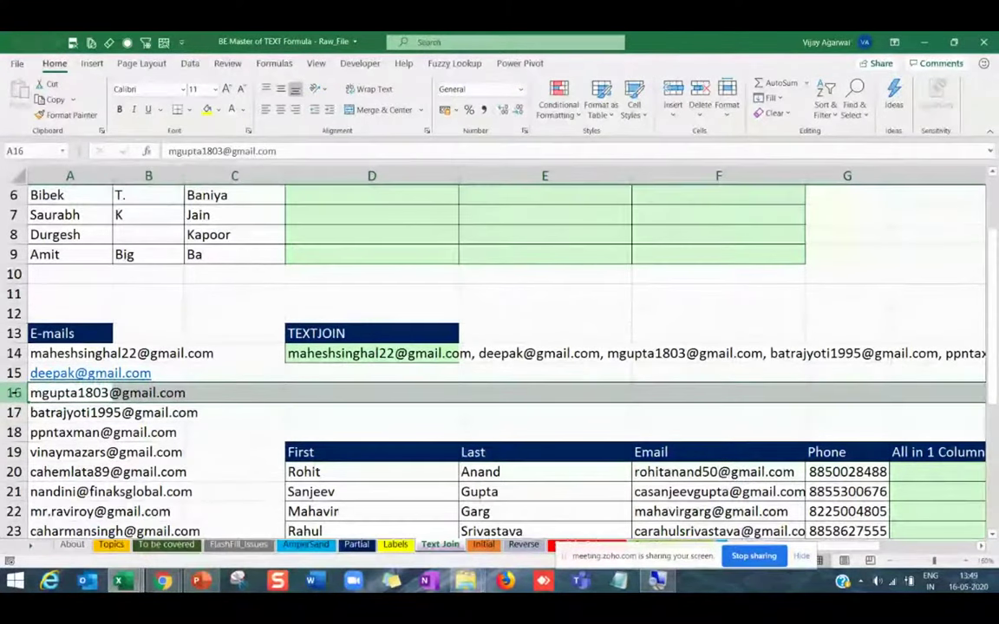
{"action": "key", "text": "ctrl+shift+plus"}
{"action": "left_click", "coordinate": [73, 393]}
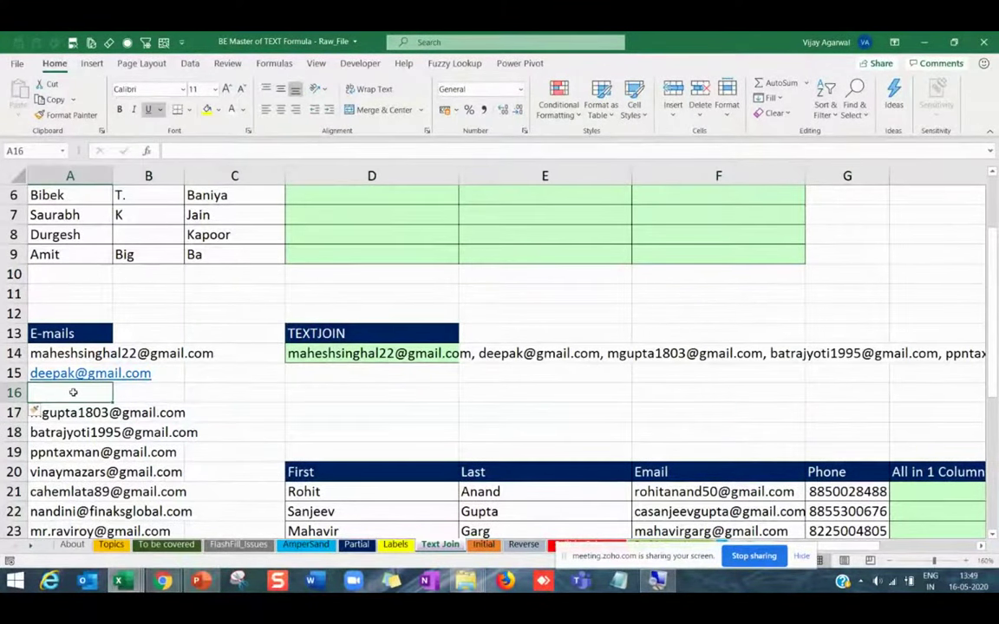
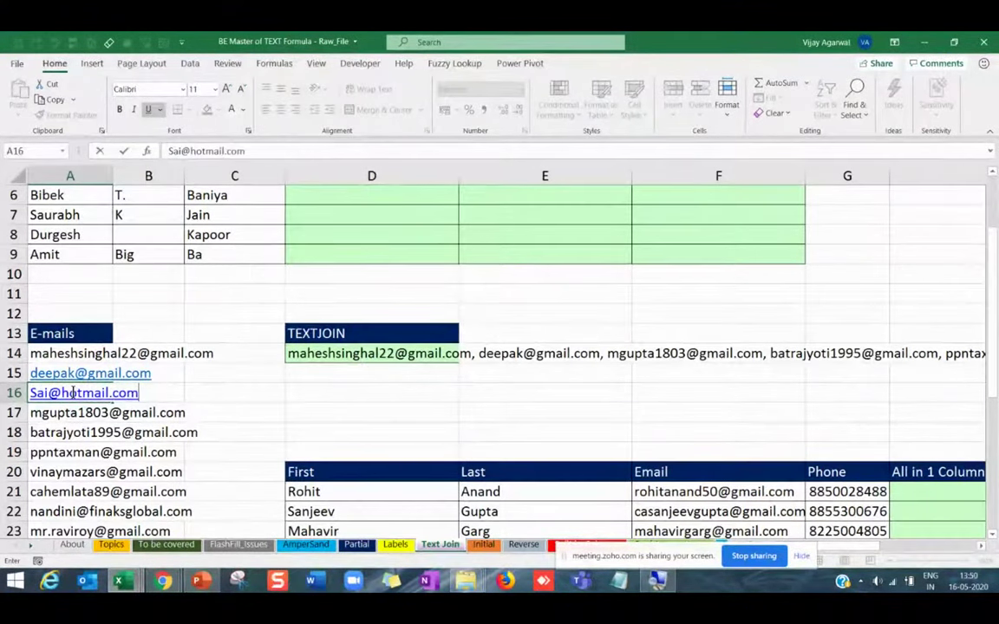
{"action": "key", "text": "Return"}
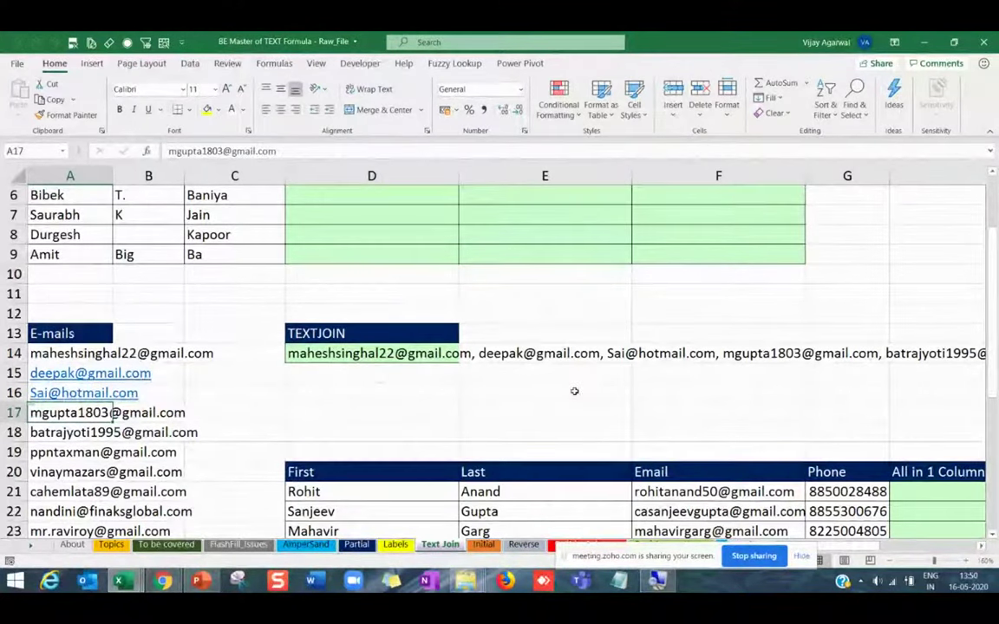
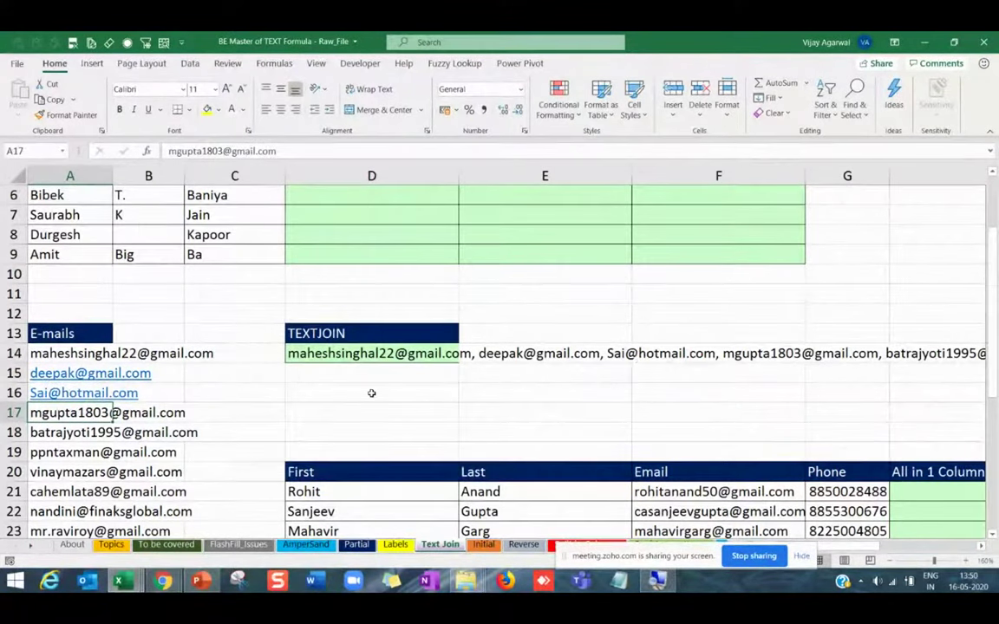
Check the TEXTJOIN cells, then highlight Unique in the slide's function list.
{"action": "scroll", "coordinate": [370, 392], "scroll_direction": "up", "scroll_amount": 2}
{"action": "left_click", "coordinate": [340, 433]}
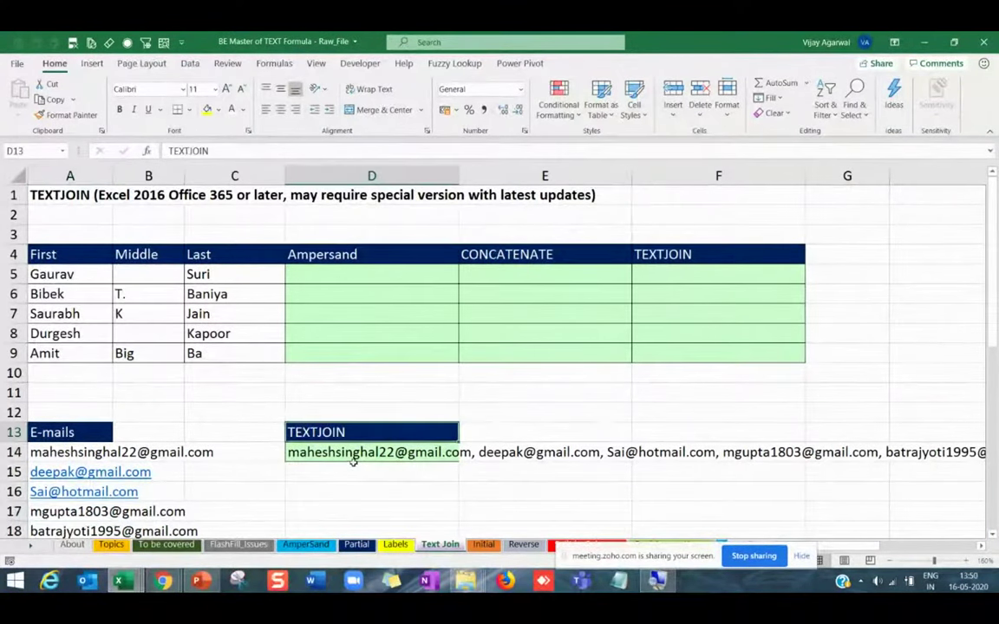
{"action": "left_click", "coordinate": [354, 466]}
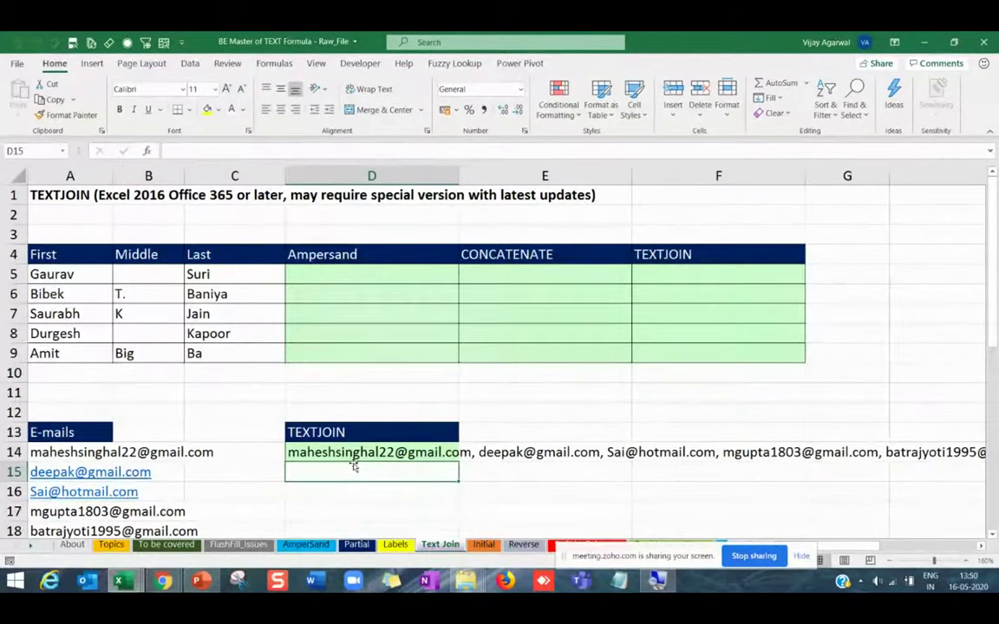
{"action": "key", "text": "alt+Tab"}
{"action": "key", "text": "alt+Tab"}
{"action": "key", "text": "alt+Tab"}
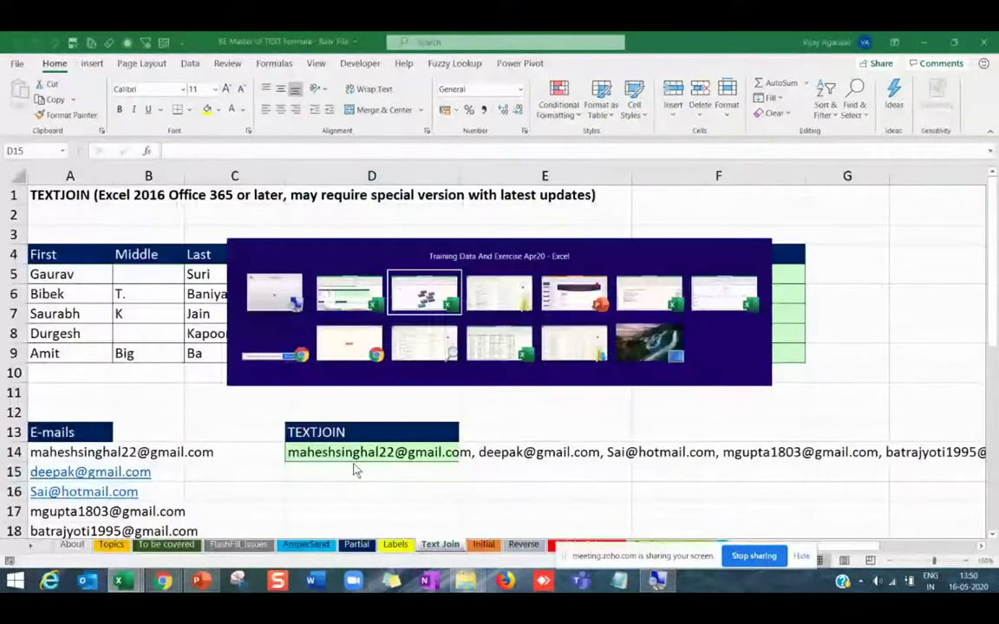
{"action": "key", "text": "Escape"}
{"action": "key", "text": "alt+Tab"}
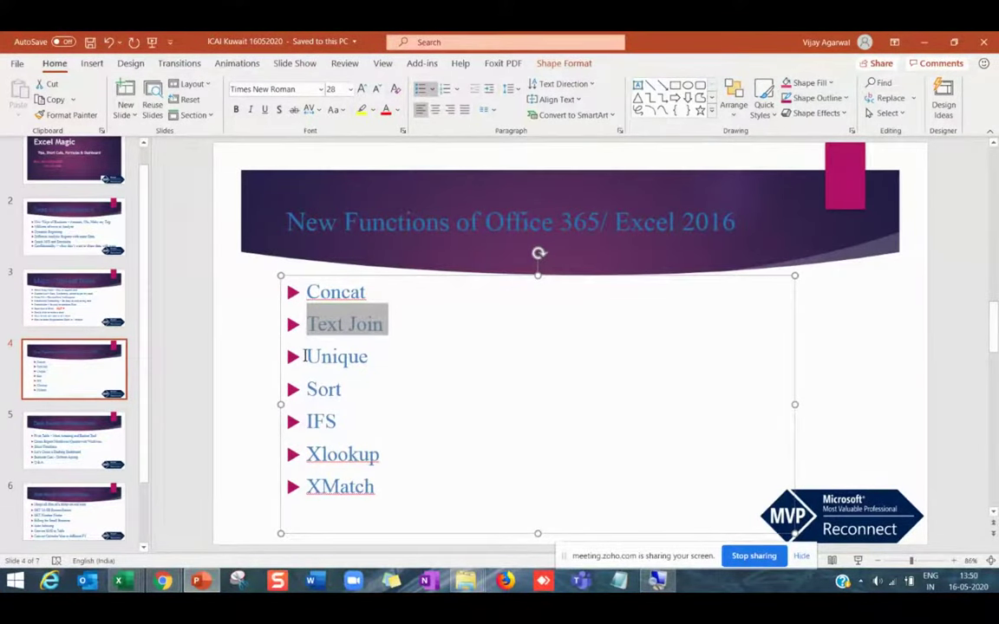
{"action": "left_click_drag", "start_coordinate": [305, 356], "coordinate": [374, 355]}
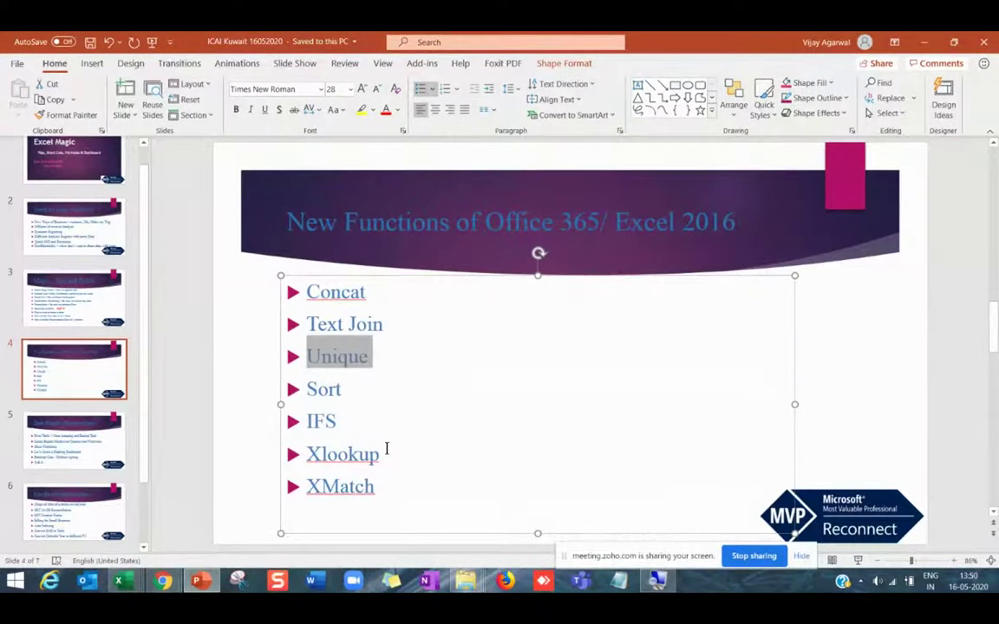
{"action": "key", "text": "alt+Tab"}
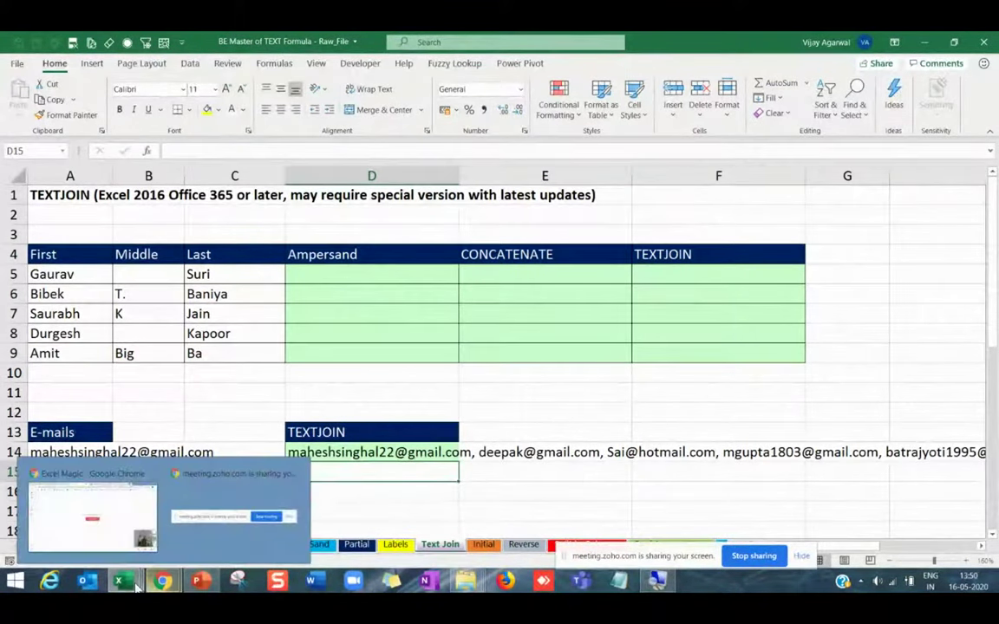
Switch to the Training Data And Exercise Apr20 workbook and go to its Data sheet.
{"action": "mouse_move", "coordinate": [122, 580]}
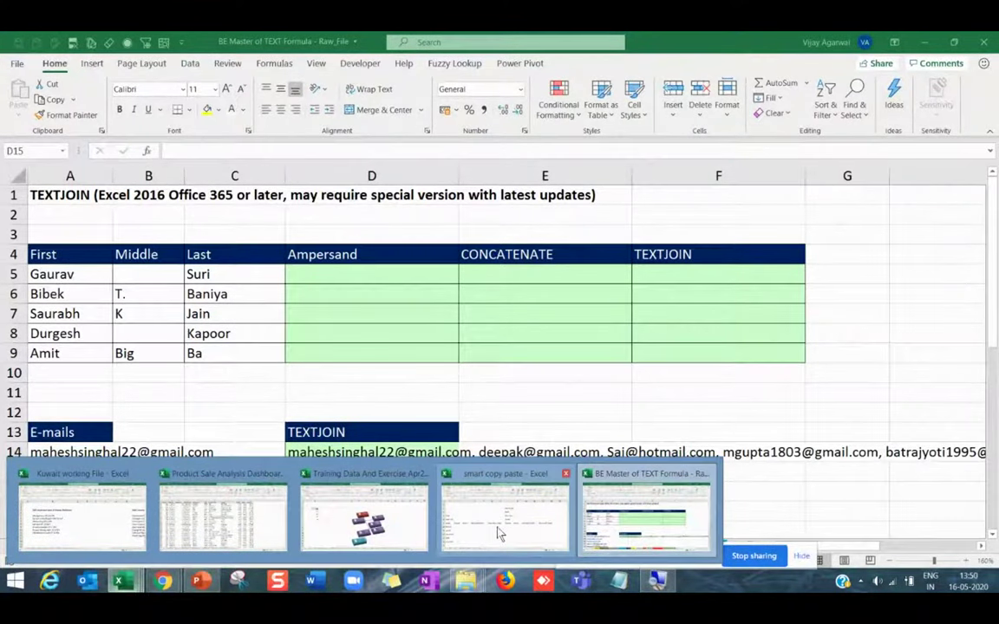
{"action": "left_click", "coordinate": [365, 516]}
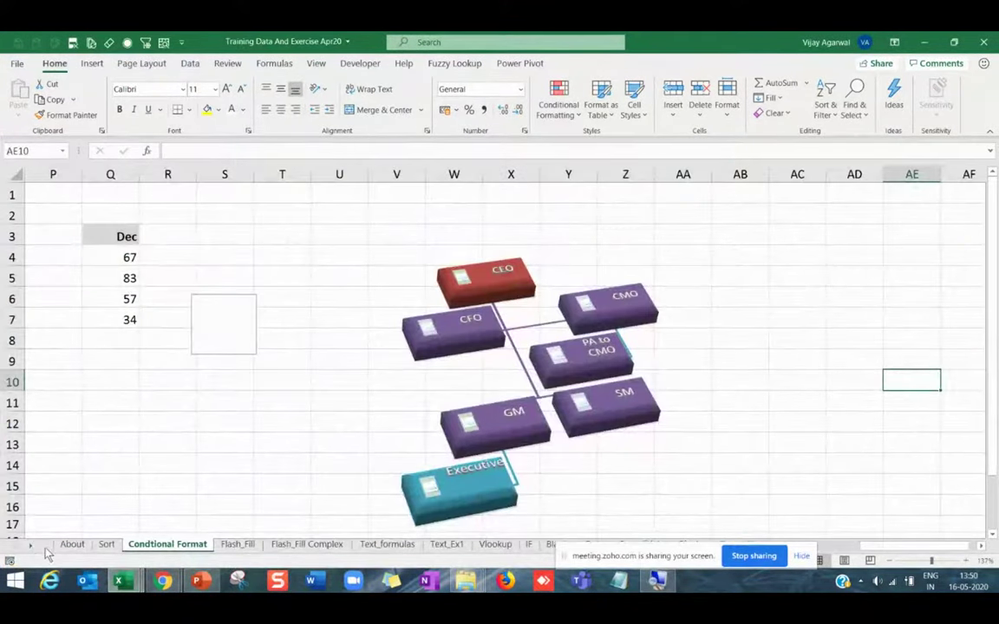
{"action": "left_click", "coordinate": [108, 545]}
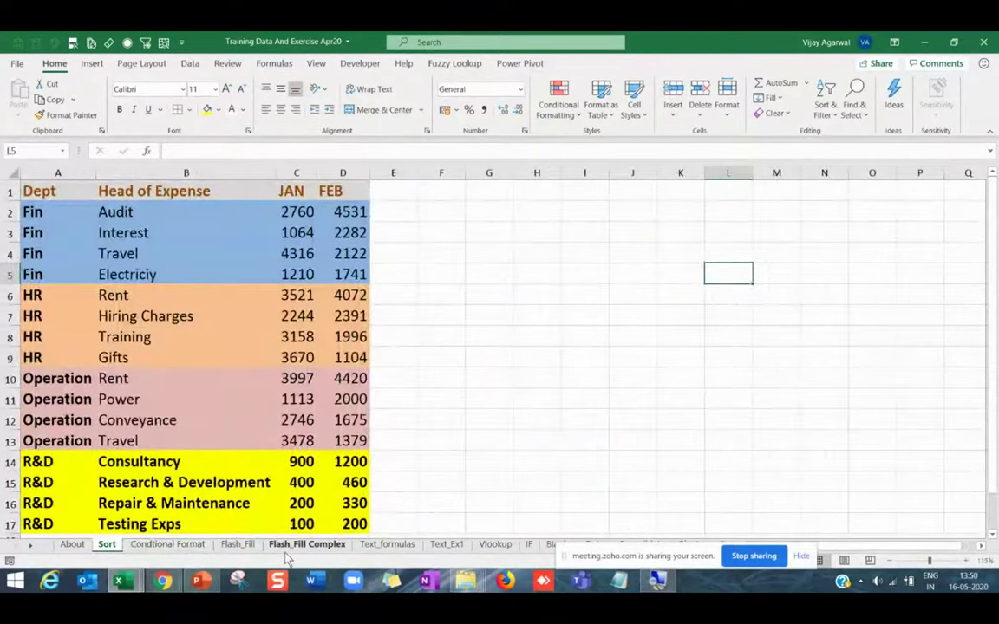
{"action": "left_click", "coordinate": [241, 546]}
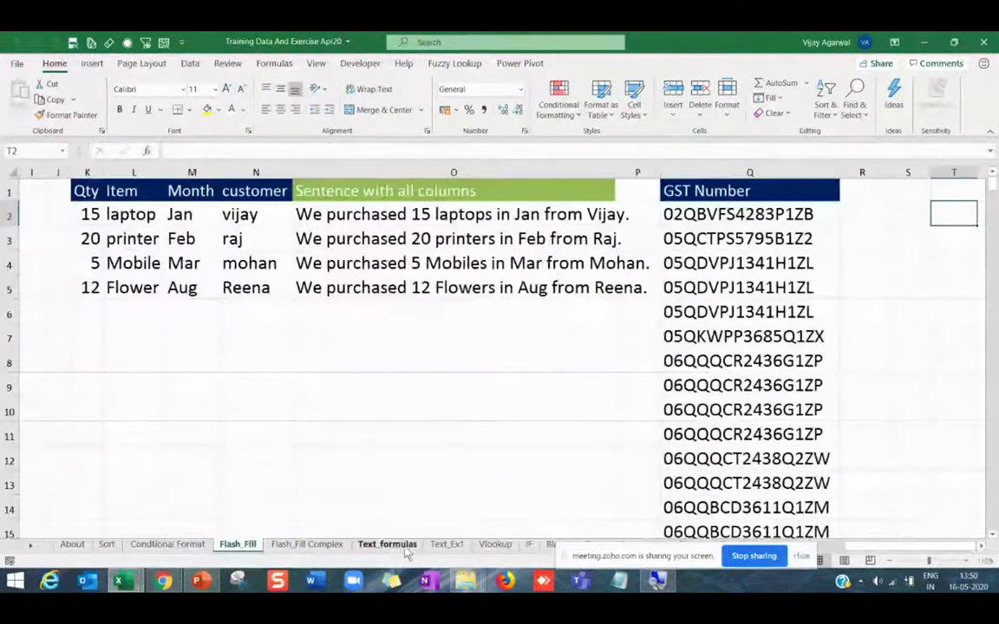
{"action": "left_click", "coordinate": [386, 545]}
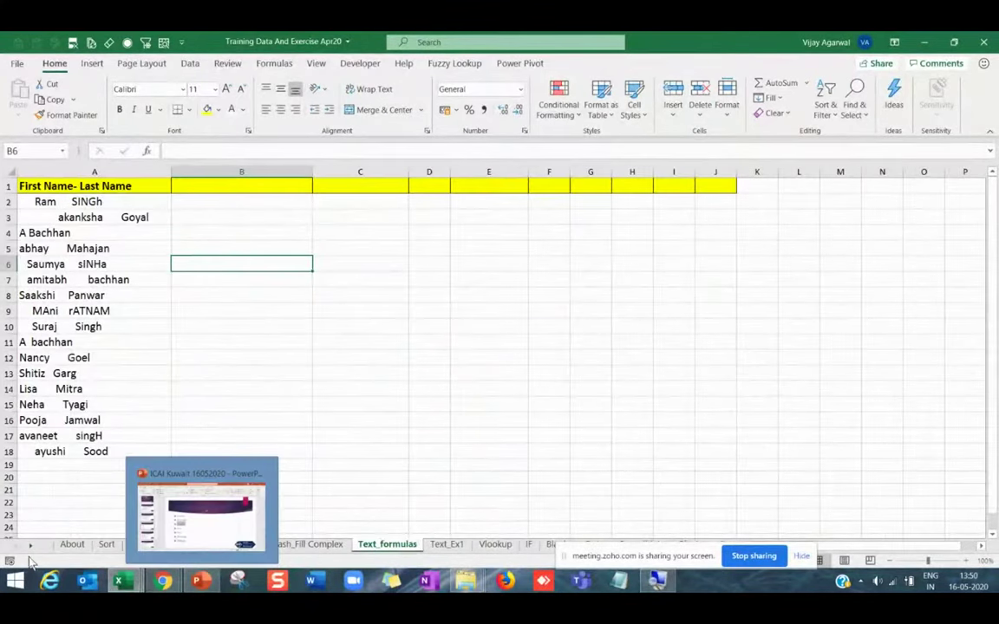
{"action": "scroll", "coordinate": [347, 547], "scroll_direction": "down", "scroll_amount": 5}
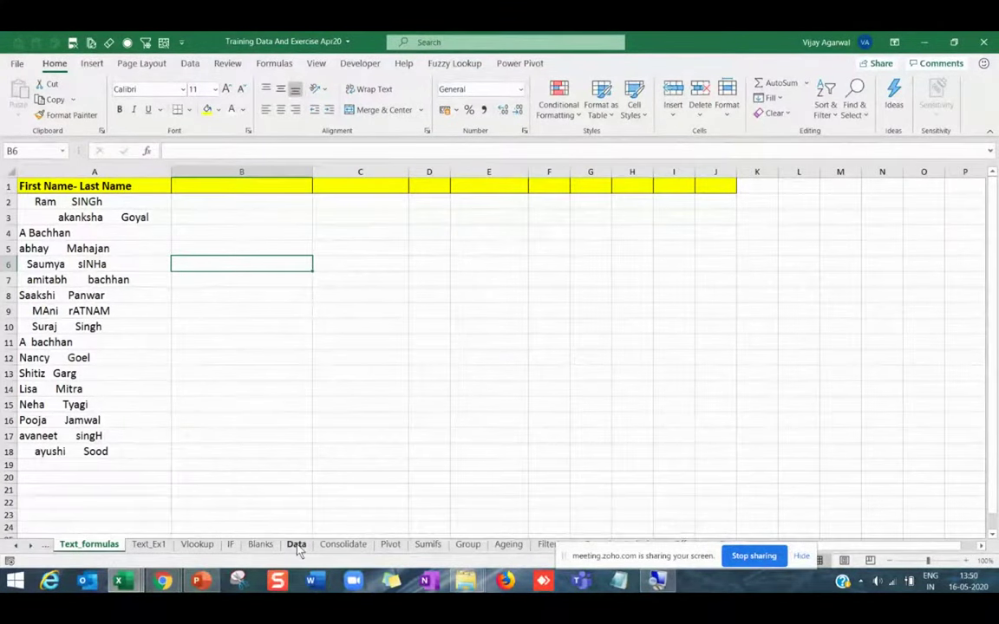
{"action": "left_click", "coordinate": [296, 545]}
{"action": "left_click", "coordinate": [363, 198]}
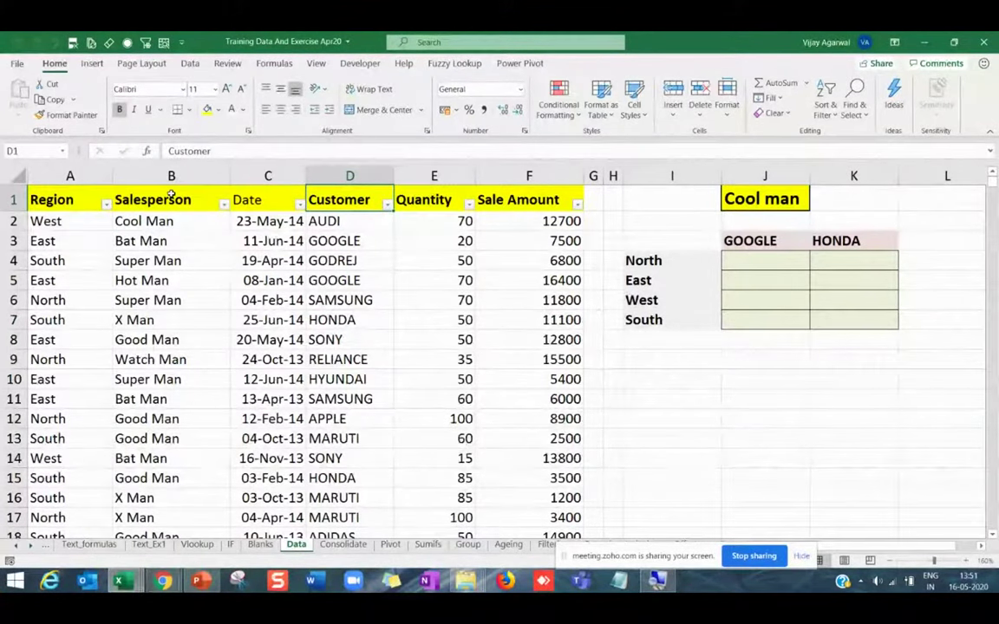
Delete columns H to L, which hold the Cool man table.
{"action": "left_click_drag", "start_coordinate": [171, 199], "coordinate": [171, 460]}
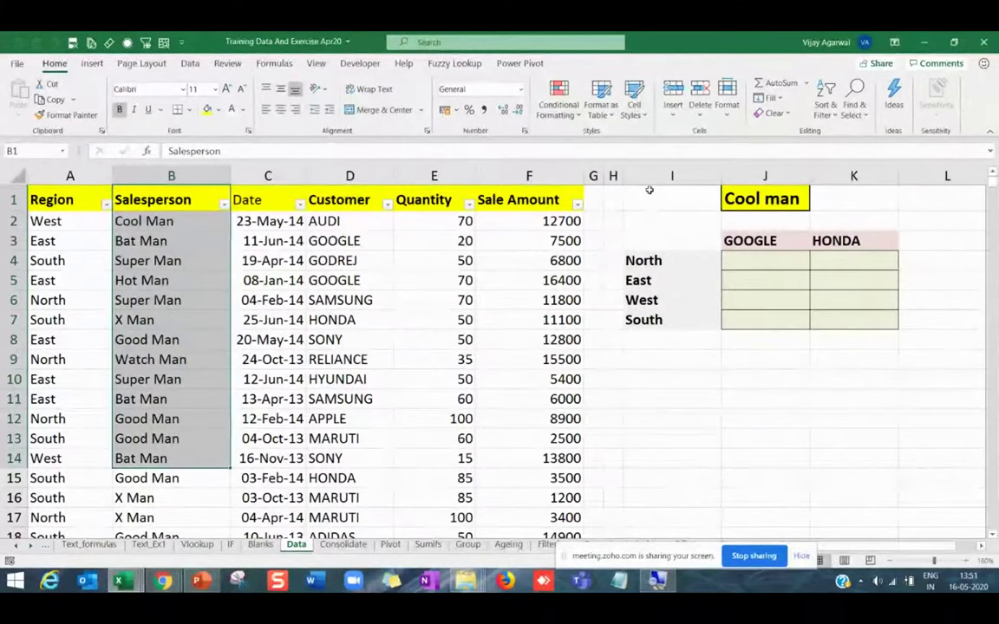
{"action": "left_click_drag", "start_coordinate": [613, 176], "coordinate": [917, 212]}
{"action": "key", "text": "ctrl+minus"}
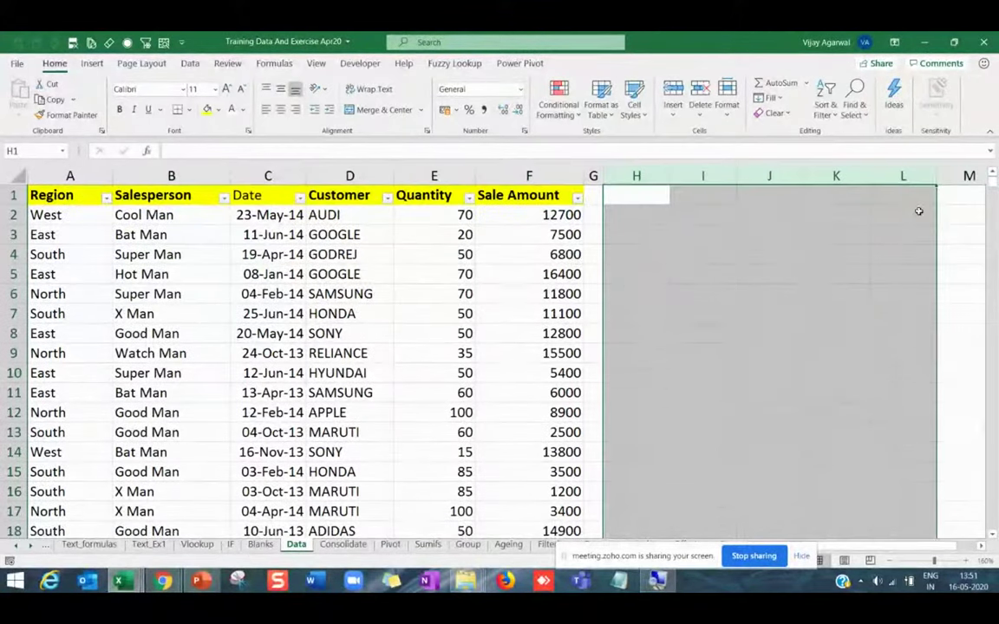
Copy the whole Salesperson column B into column I.
{"action": "left_click", "coordinate": [235, 296]}
{"action": "left_click", "coordinate": [174, 216]}
{"action": "left_click", "coordinate": [169, 196]}
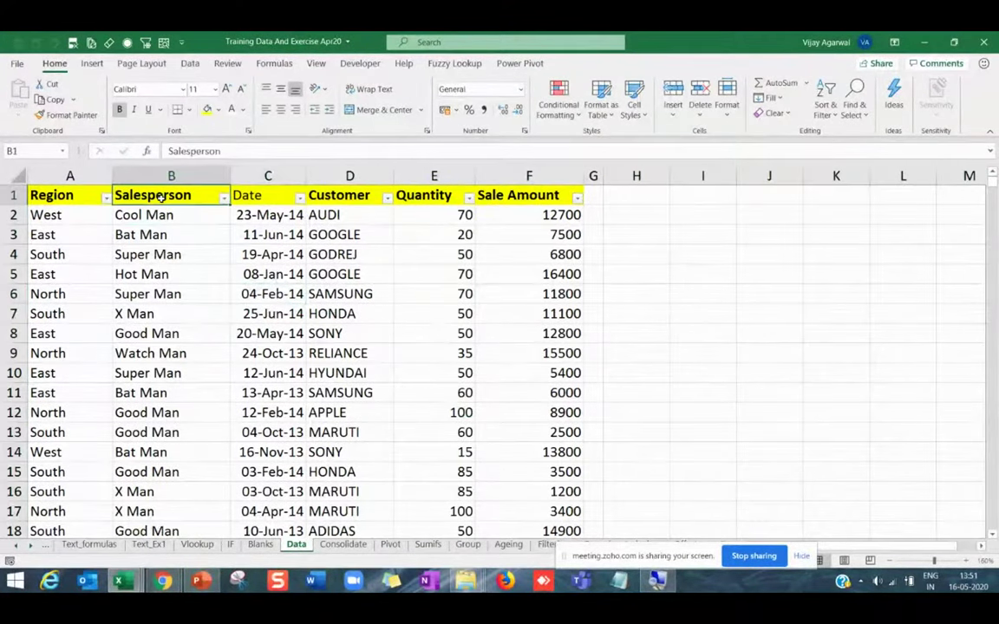
{"action": "left_click", "coordinate": [171, 236]}
{"action": "left_click_drag", "start_coordinate": [174, 198], "coordinate": [174, 373]}
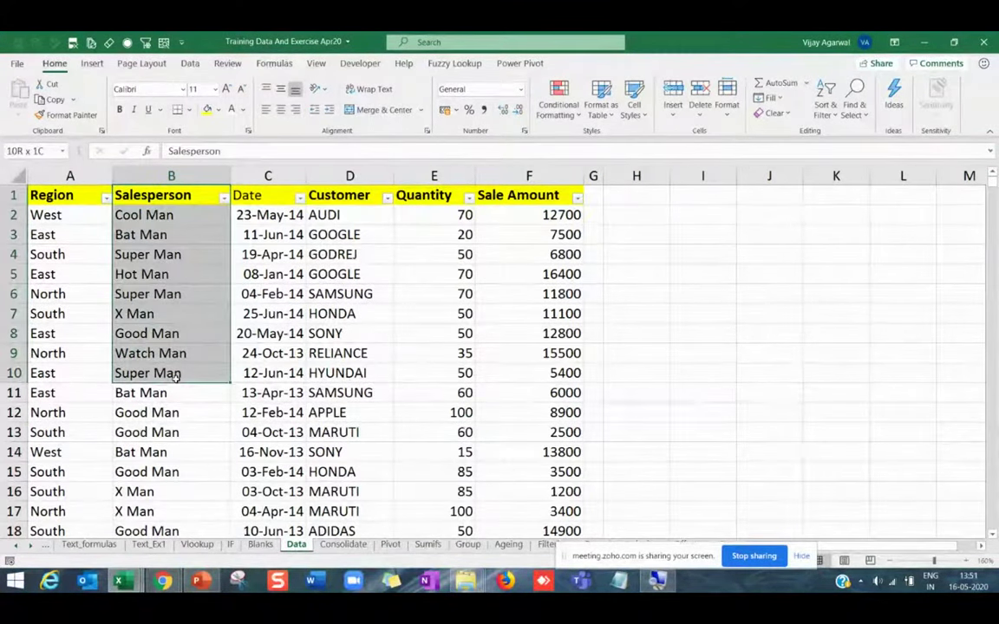
{"action": "left_click", "coordinate": [170, 176]}
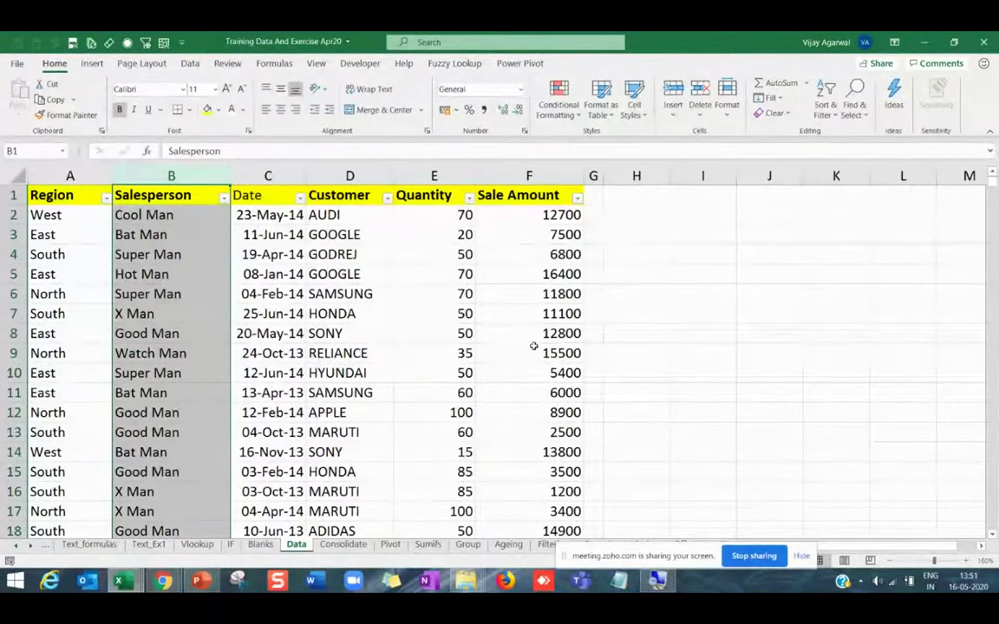
{"action": "key", "text": "ctrl+c"}
{"action": "left_click", "coordinate": [702, 176]}
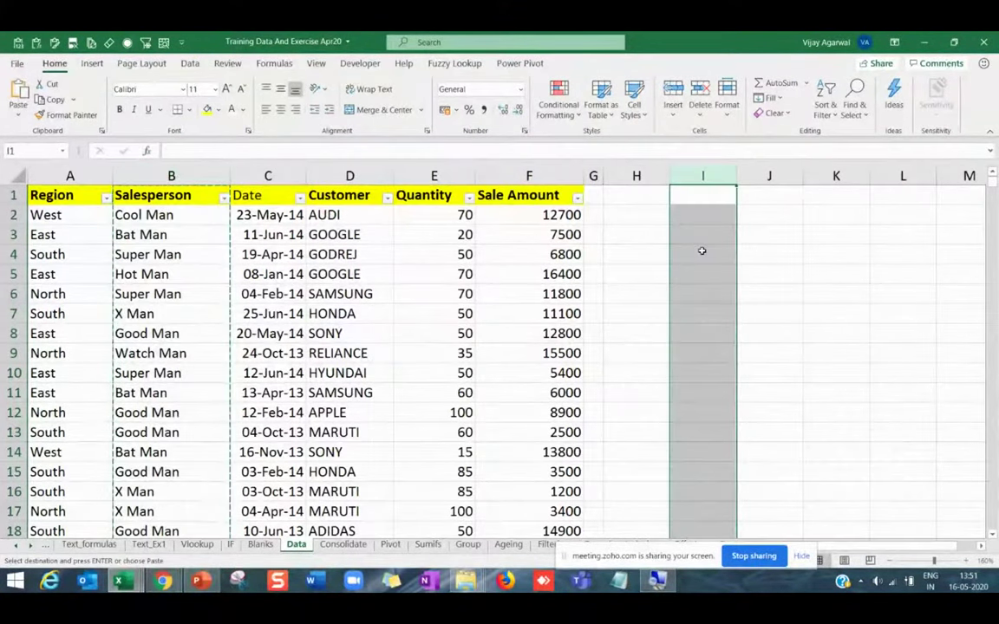
{"action": "key", "text": "Return"}
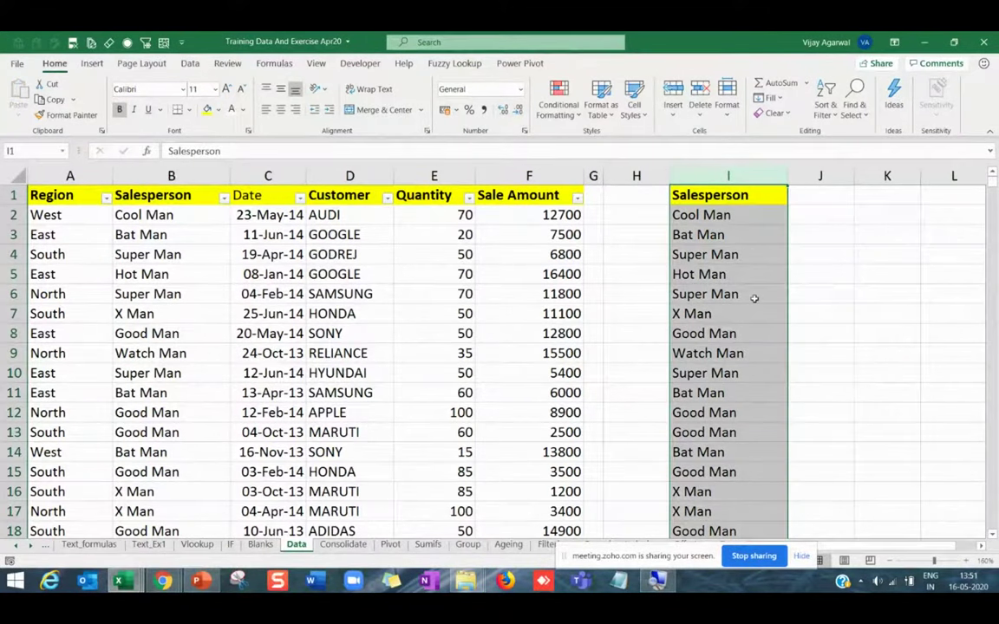
Remove duplicates from column I, leaving seven unique salesperson names.
{"action": "left_click", "coordinate": [191, 65]}
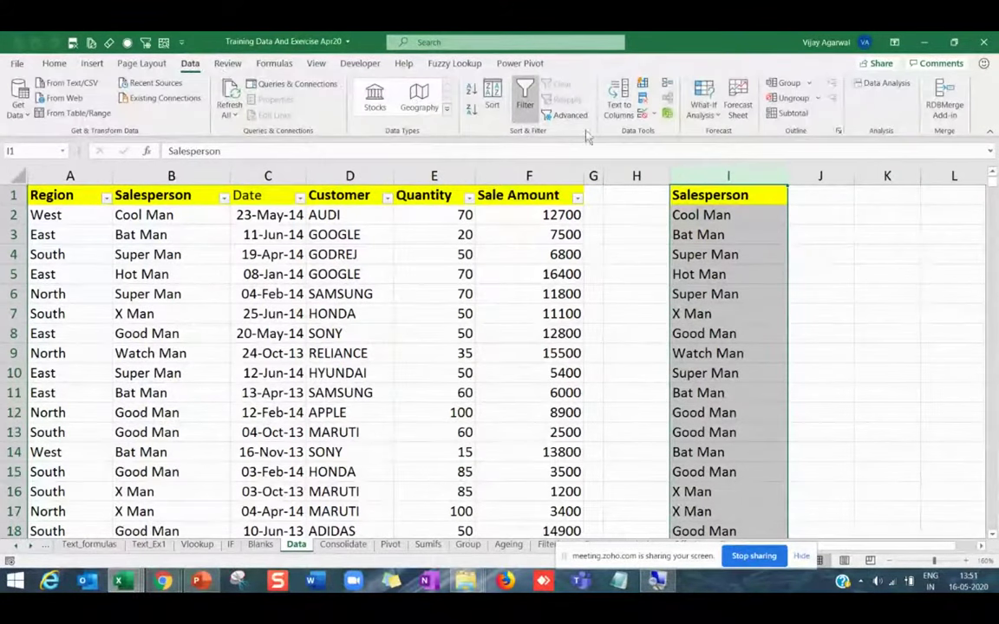
{"action": "key", "text": "Return"}
{"action": "left_click", "coordinate": [643, 99]}
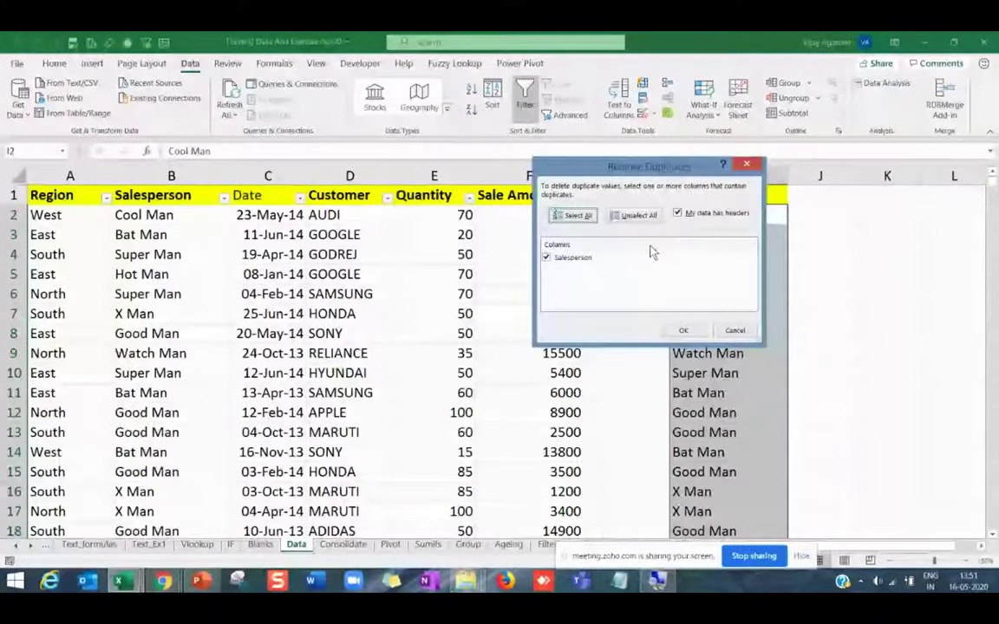
{"action": "left_click", "coordinate": [684, 330]}
{"action": "left_click", "coordinate": [503, 342]}
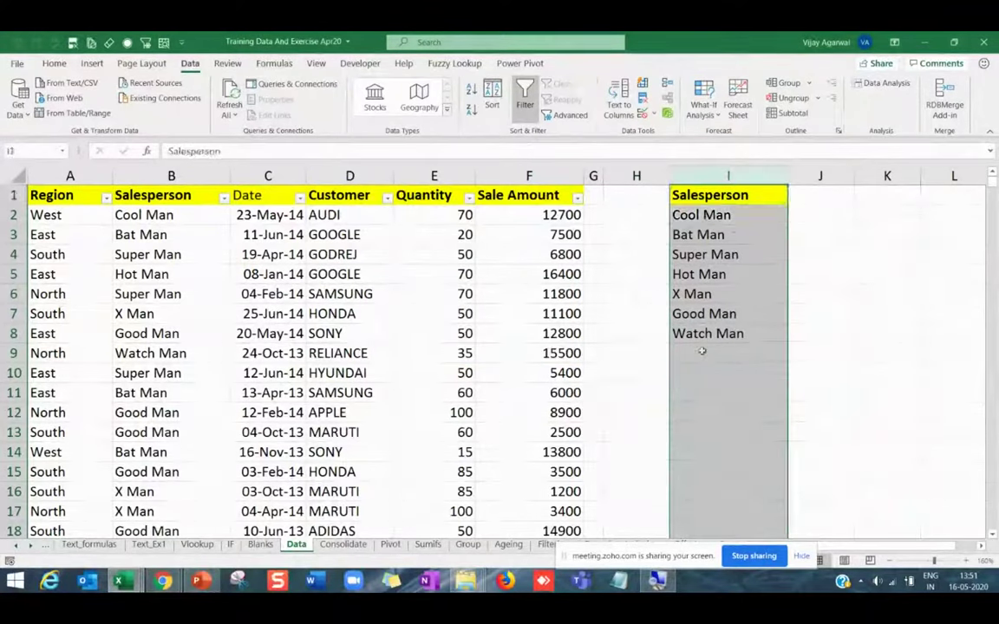
{"action": "left_click_drag", "start_coordinate": [700, 215], "coordinate": [711, 331]}
Enter Deepak in B7, Rohit in B10, and an existing D-name in B13.
{"action": "left_click", "coordinate": [676, 241]}
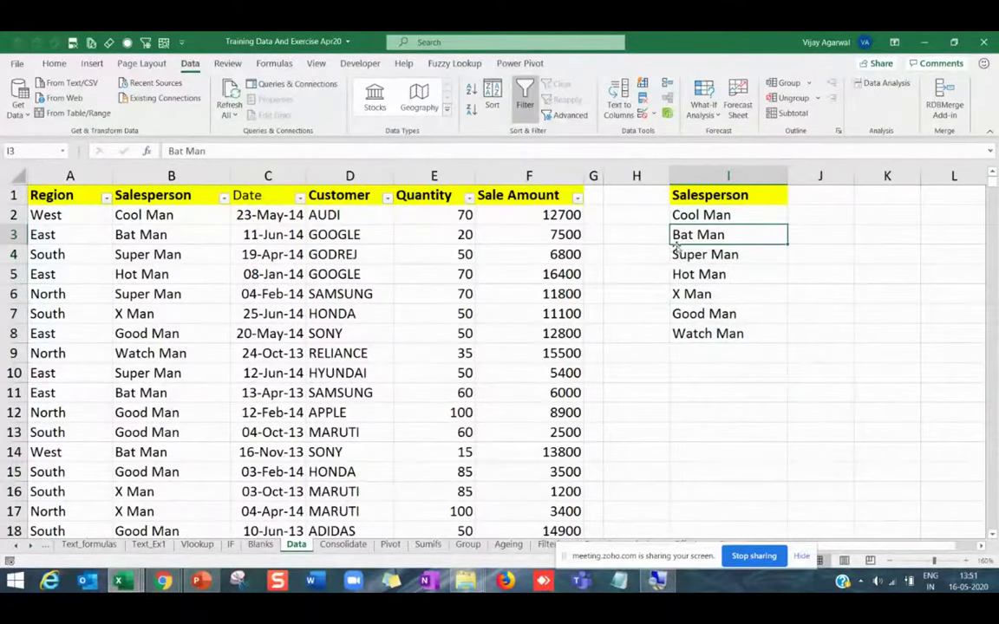
{"action": "left_click_drag", "start_coordinate": [161, 216], "coordinate": [165, 353]}
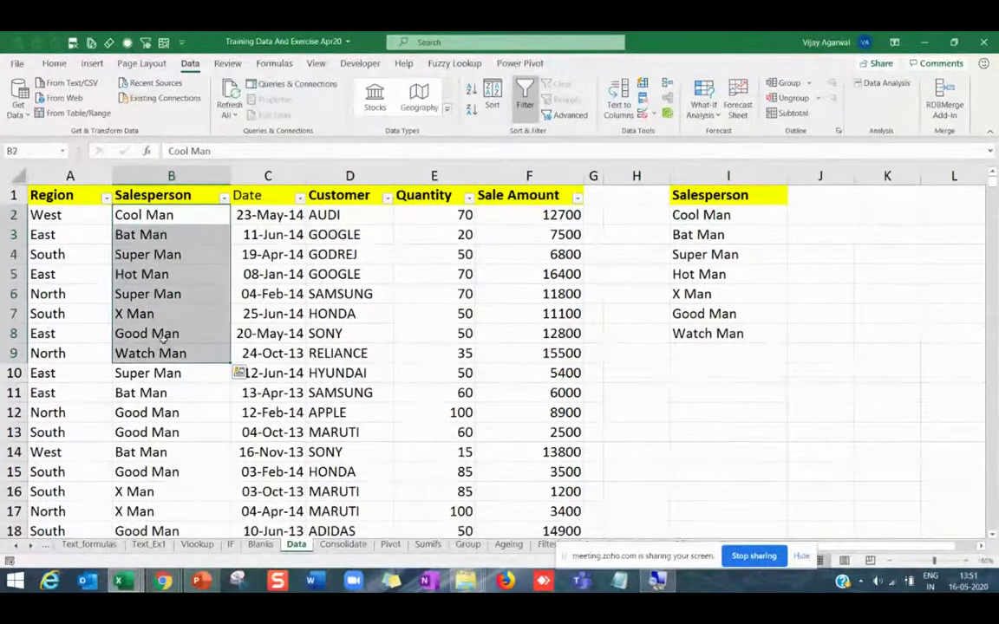
{"action": "left_click", "coordinate": [168, 309]}
{"action": "type", "text": "D"}
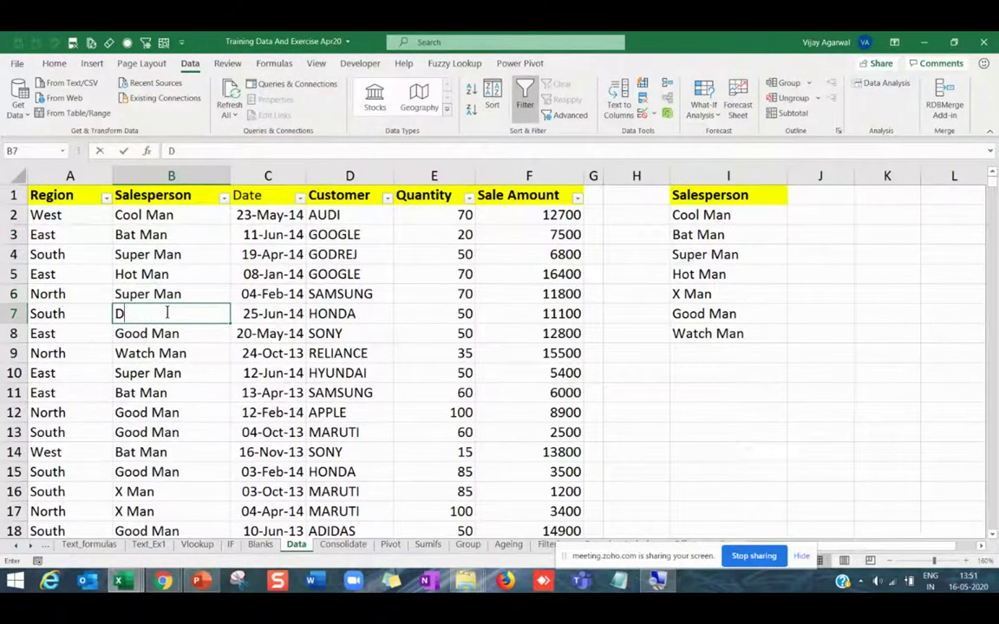
{"action": "type", "text": "eepak"}
{"action": "key", "text": "Return"}
{"action": "key", "text": "Return"}
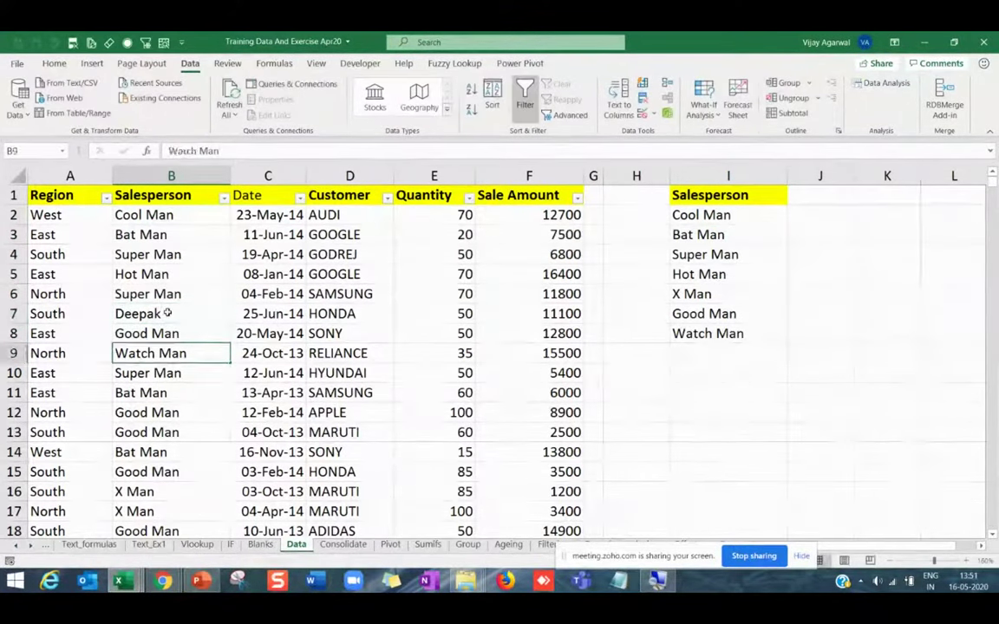
{"action": "key", "text": "Return"}
{"action": "type", "text": "R"}
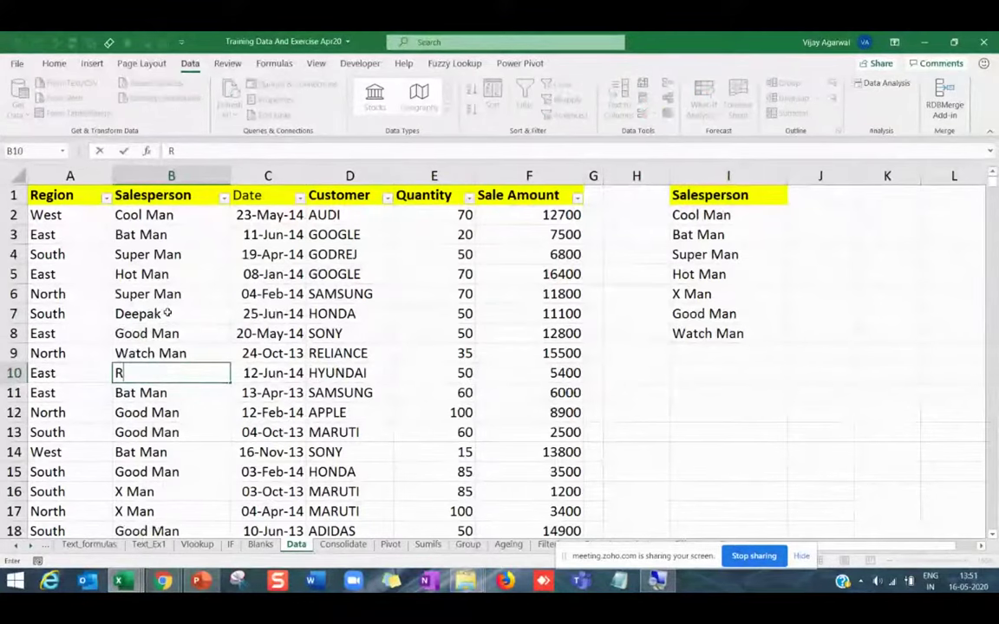
{"action": "type", "text": "ohit"}
{"action": "key", "text": "Return"}
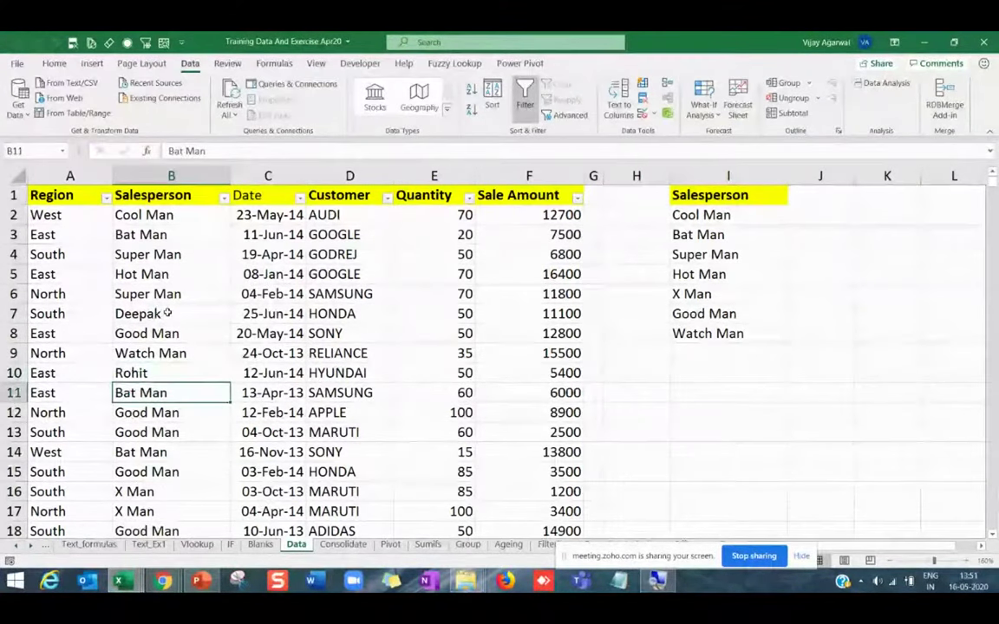
{"action": "key", "text": "Return"}
{"action": "key", "text": "Return"}
{"action": "type", "text": "D"}
{"action": "key", "text": "Return"}
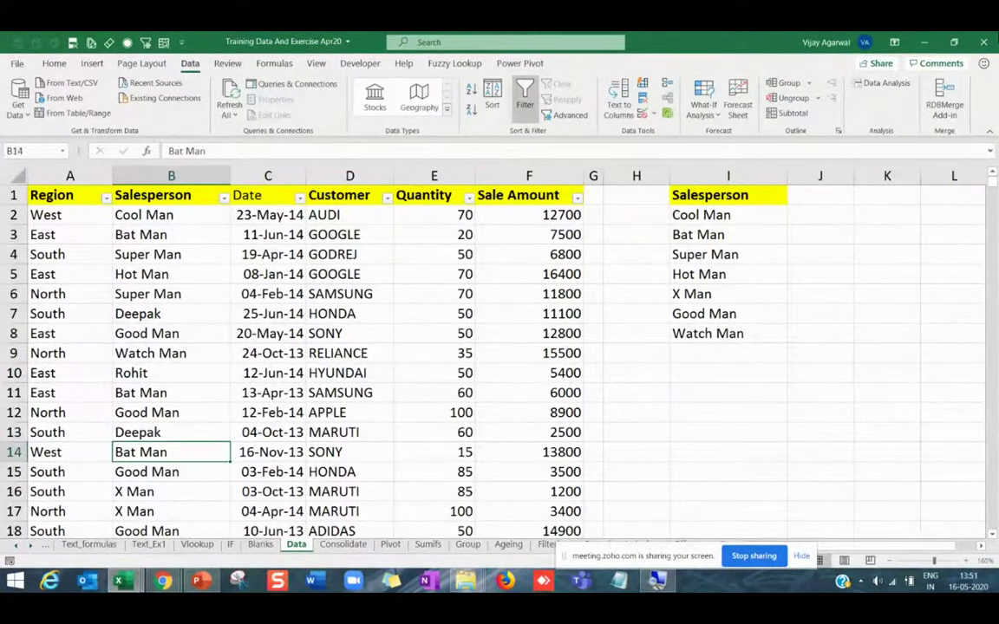
Compare the names in I2:I8 against the whole Salesperson column B.
{"action": "left_click_drag", "start_coordinate": [701, 215], "coordinate": [736, 334]}
{"action": "left_click", "coordinate": [739, 352]}
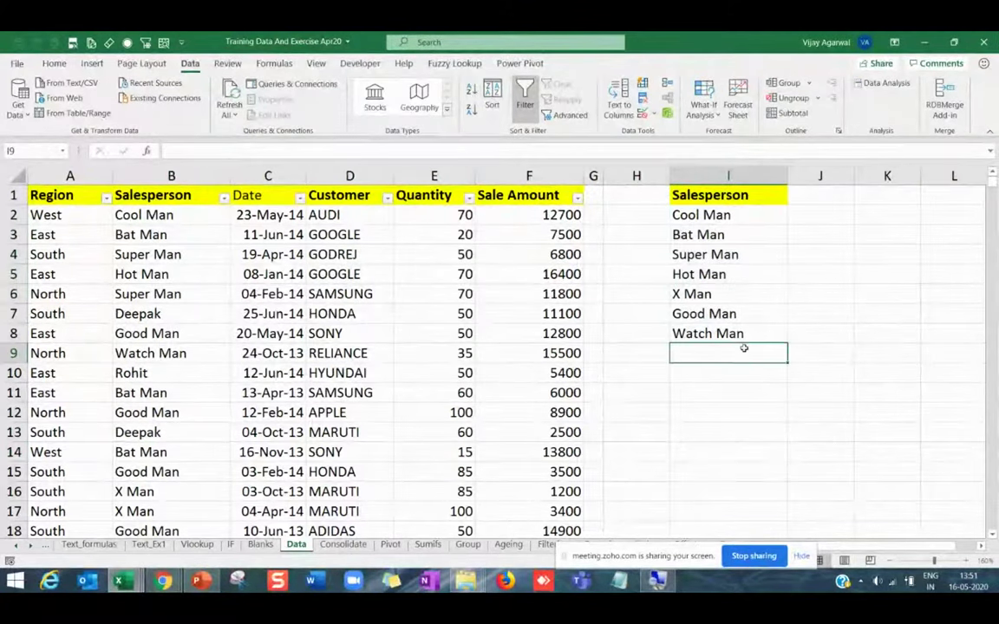
{"action": "left_click_drag", "start_coordinate": [698, 215], "coordinate": [720, 334]}
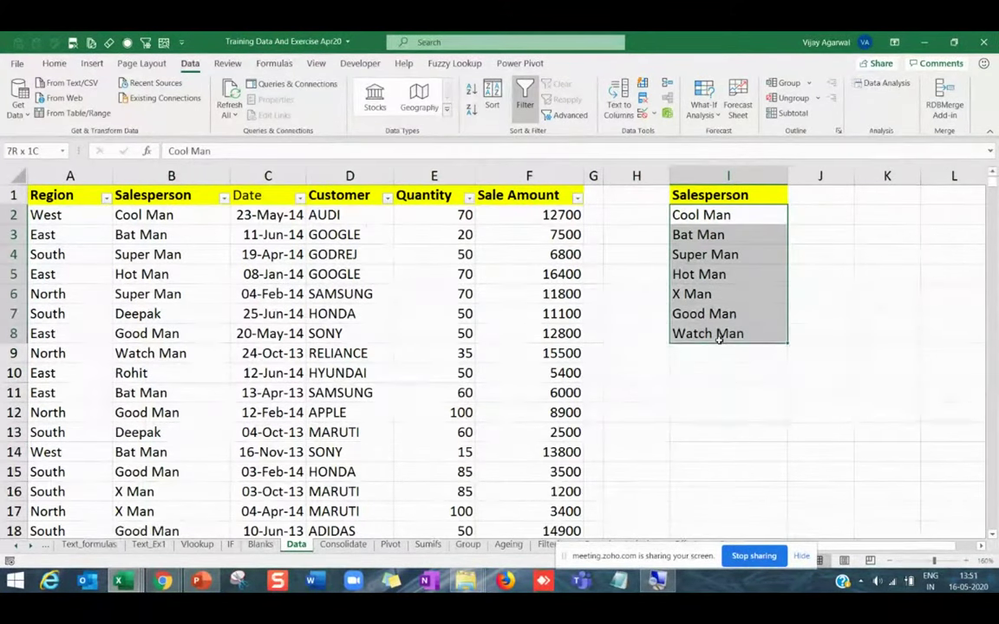
{"action": "left_click", "coordinate": [213, 177]}
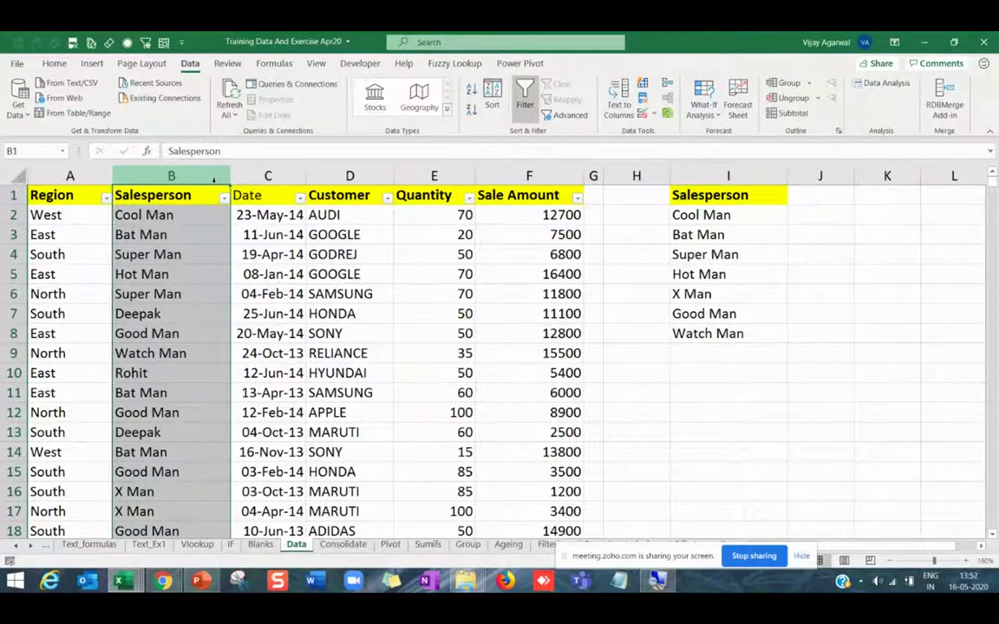
Clear the typed names in I2:I8 and enter =UNIQUE(B2:B599) in I2.
{"action": "left_click", "coordinate": [753, 197]}
{"action": "left_click_drag", "start_coordinate": [751, 216], "coordinate": [746, 336]}
{"action": "key", "text": "Delete"}
{"action": "left_click", "coordinate": [745, 293]}
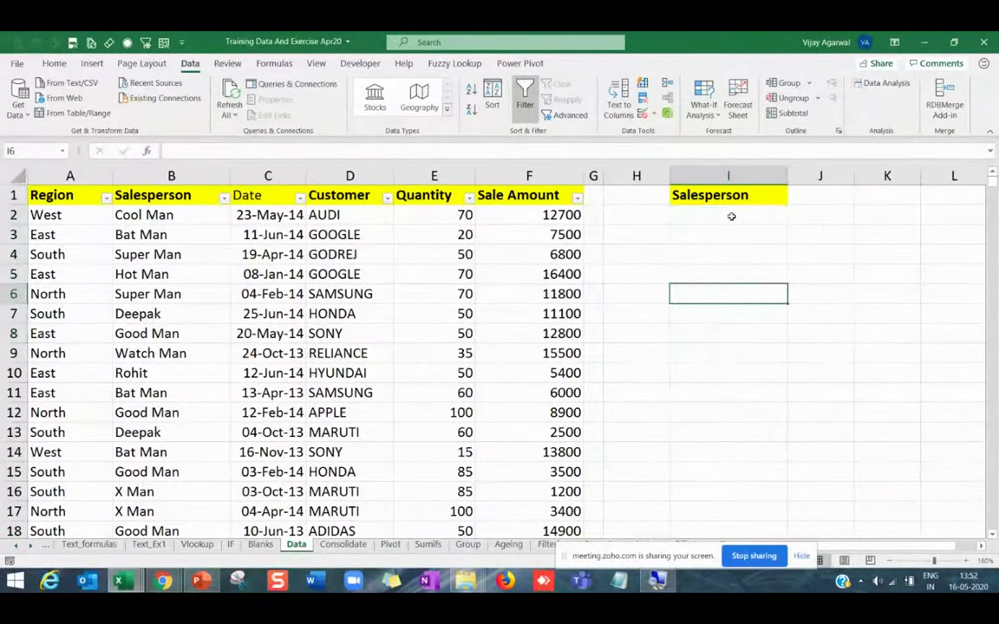
{"action": "left_click", "coordinate": [730, 216]}
{"action": "type", "text": "=uniq"}
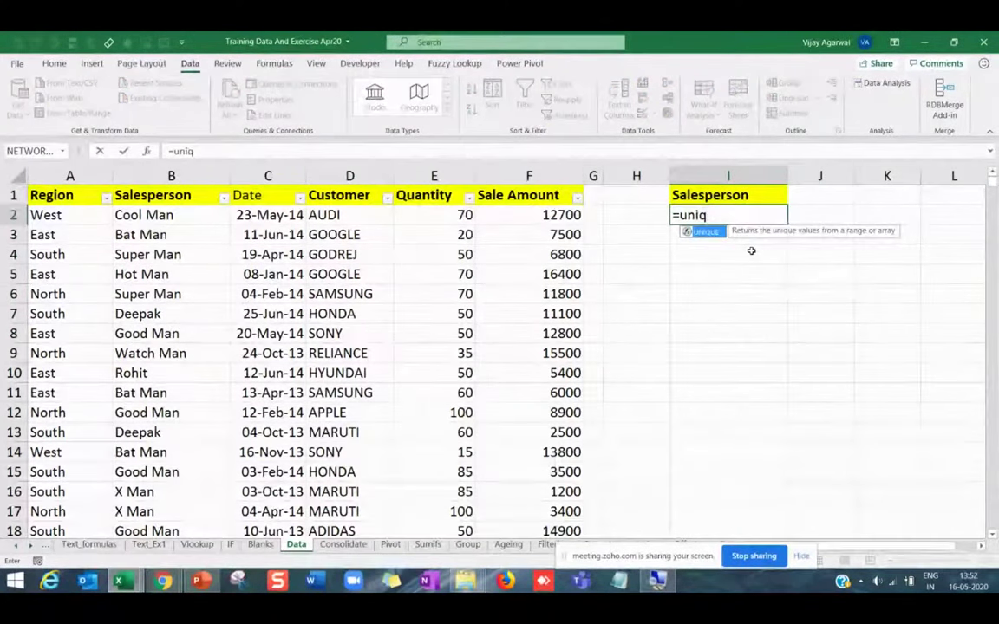
{"action": "key", "text": "Tab"}
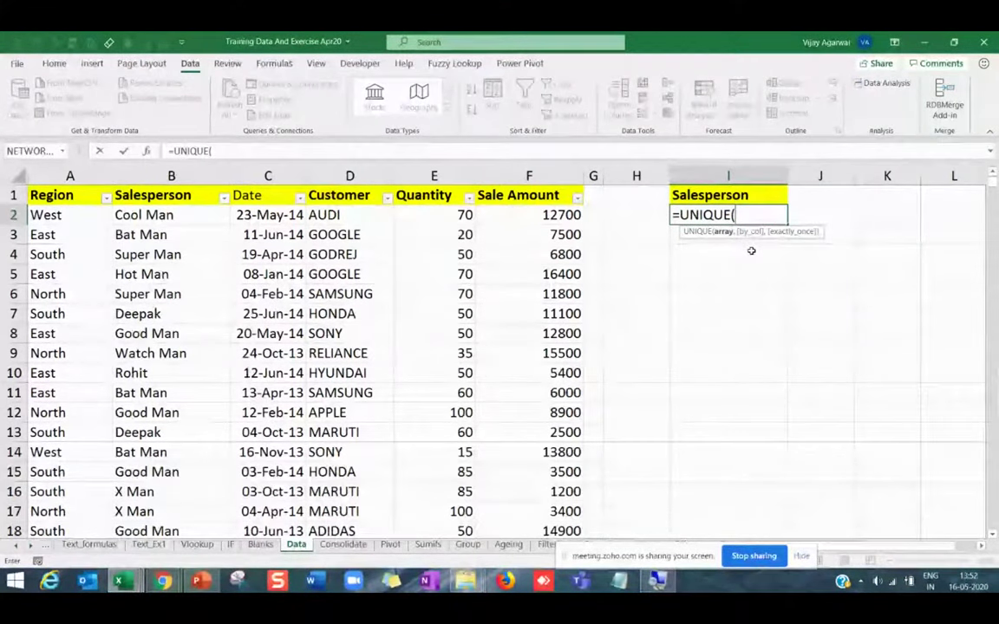
{"action": "left_click", "coordinate": [163, 223]}
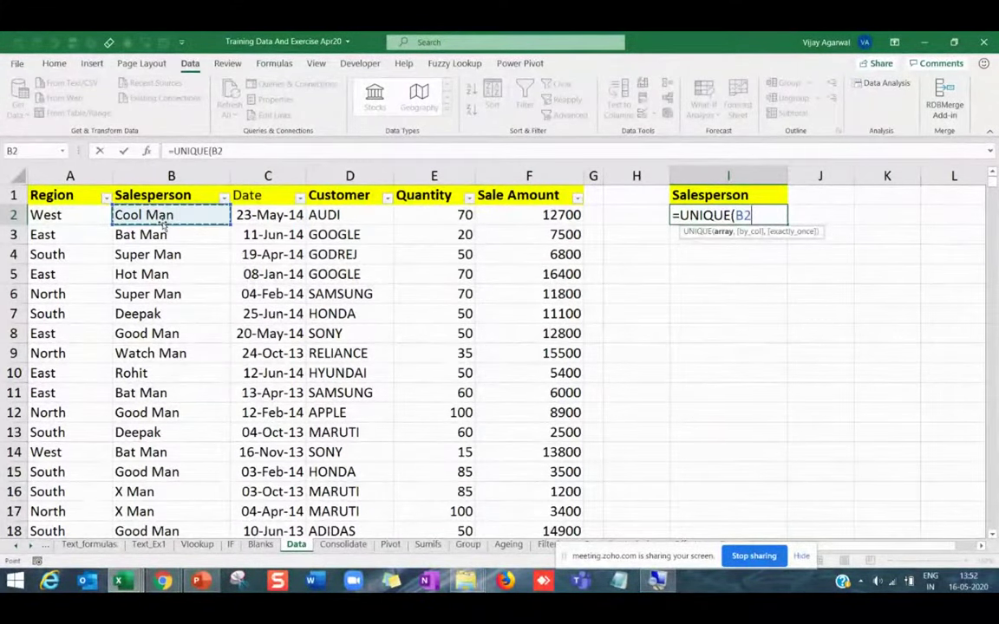
{"action": "key", "text": "ctrl+shift+Down"}
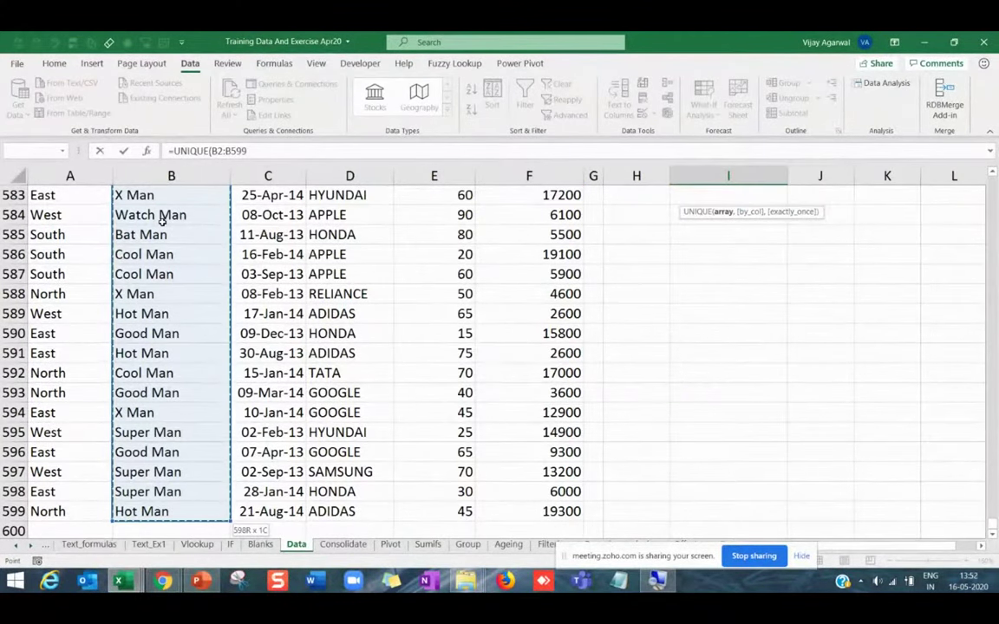
{"action": "type", "text": ")"}
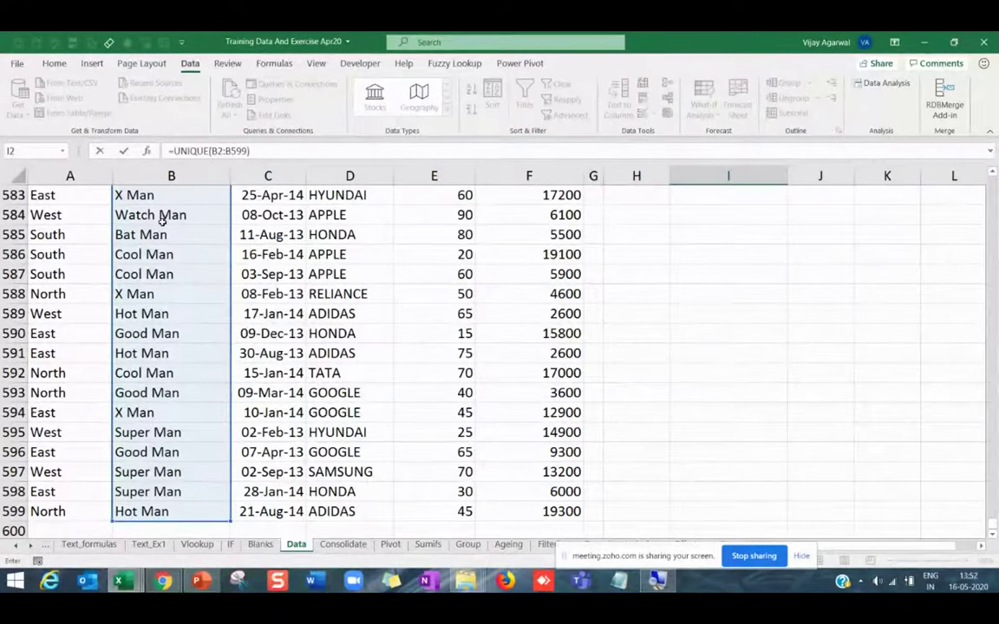
{"action": "key", "text": "Return"}
Inspect the spilled names, trying to delete Bat Man and undoing it.
{"action": "scroll", "coordinate": [851, 270], "scroll_direction": "up", "scroll_amount": 1}
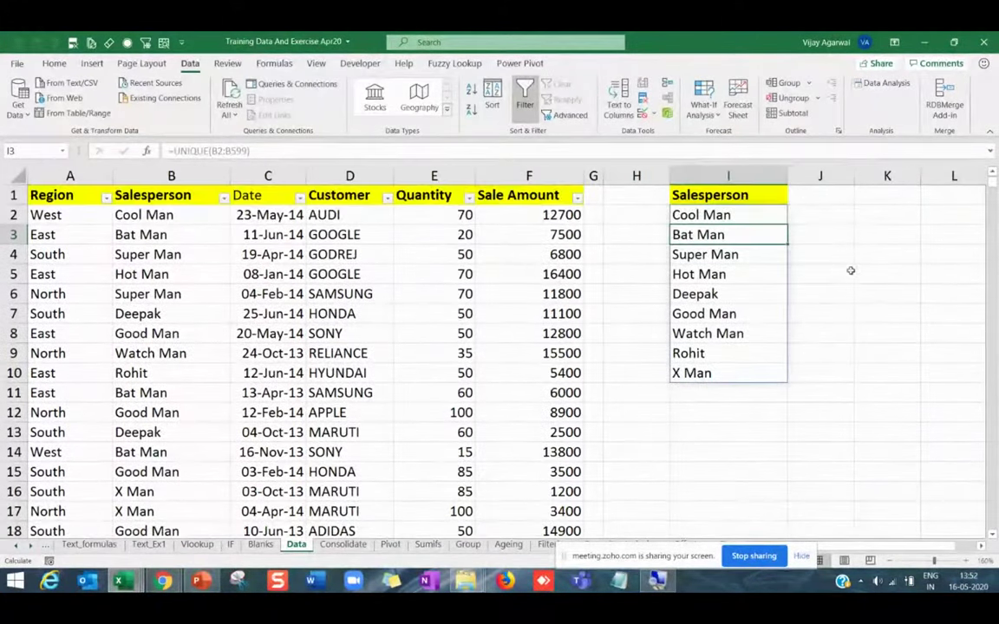
{"action": "left_click", "coordinate": [746, 216]}
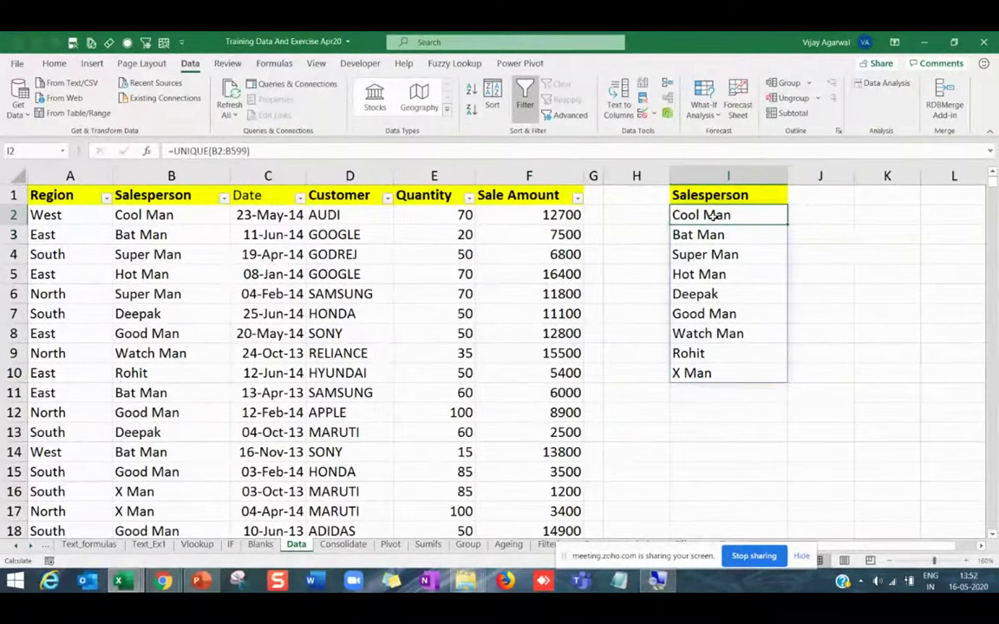
{"action": "key", "text": "Down"}
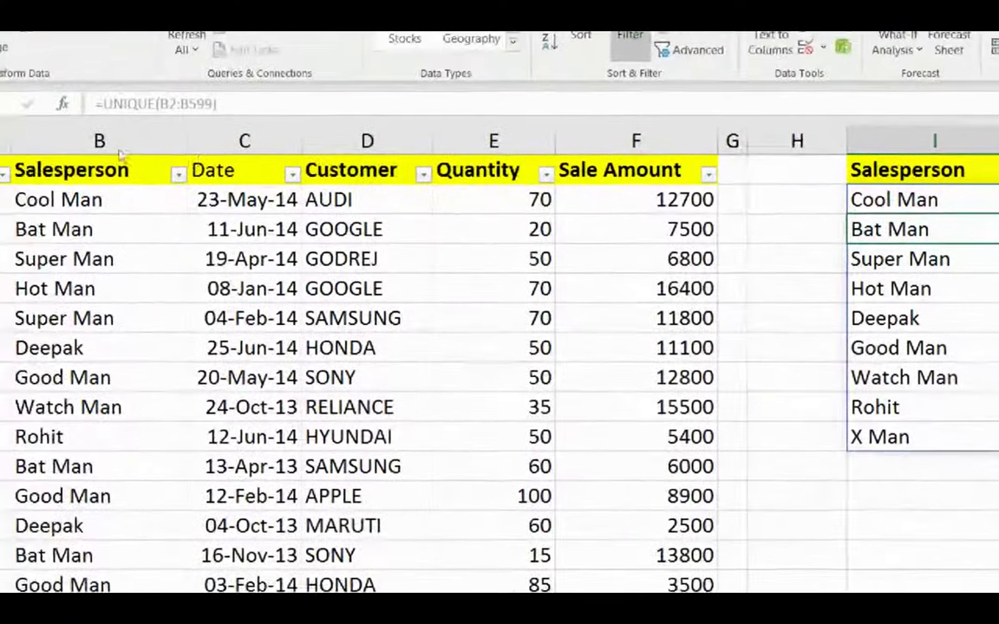
{"action": "key", "text": "Up"}
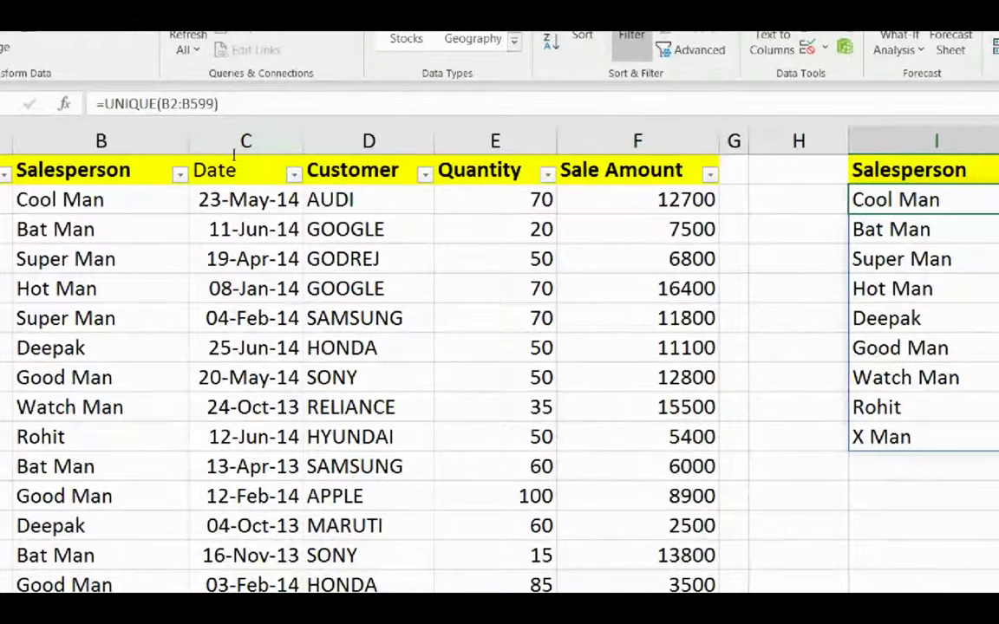
{"action": "key", "text": "Down"}
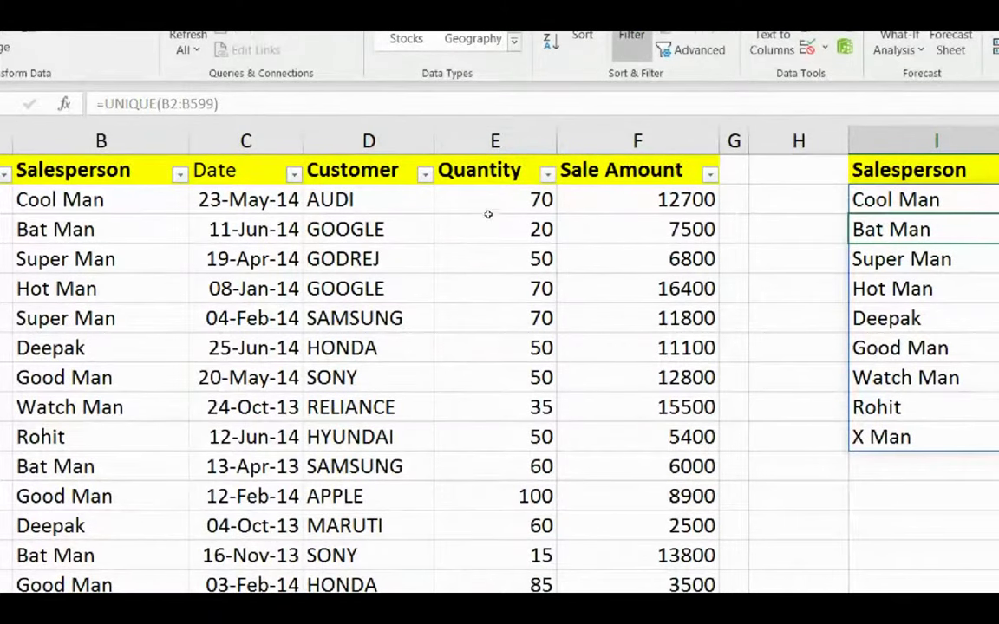
{"action": "key", "text": "Delete"}
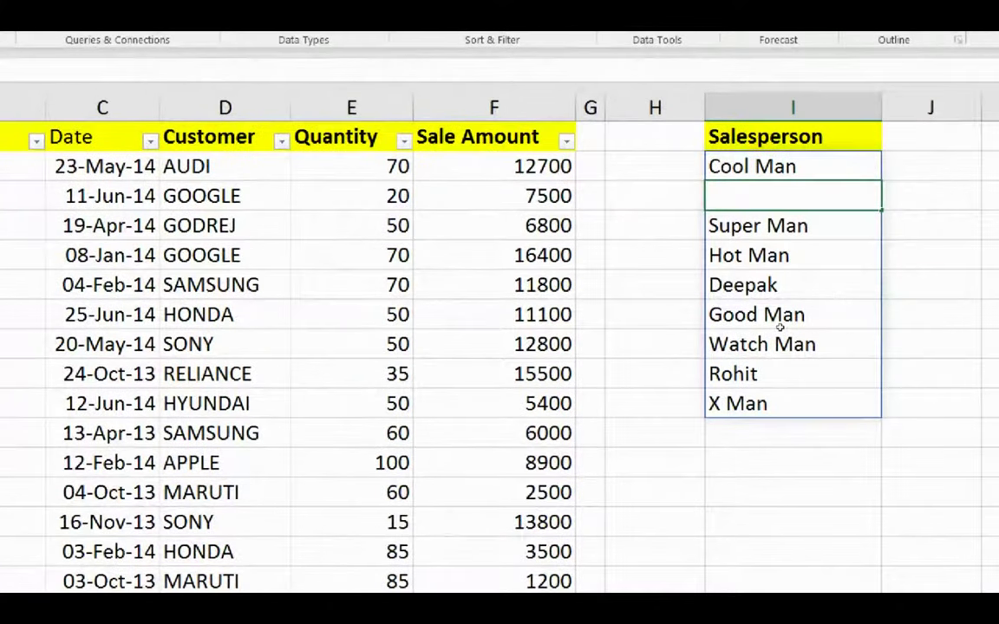
{"action": "key", "text": "ctrl+z"}
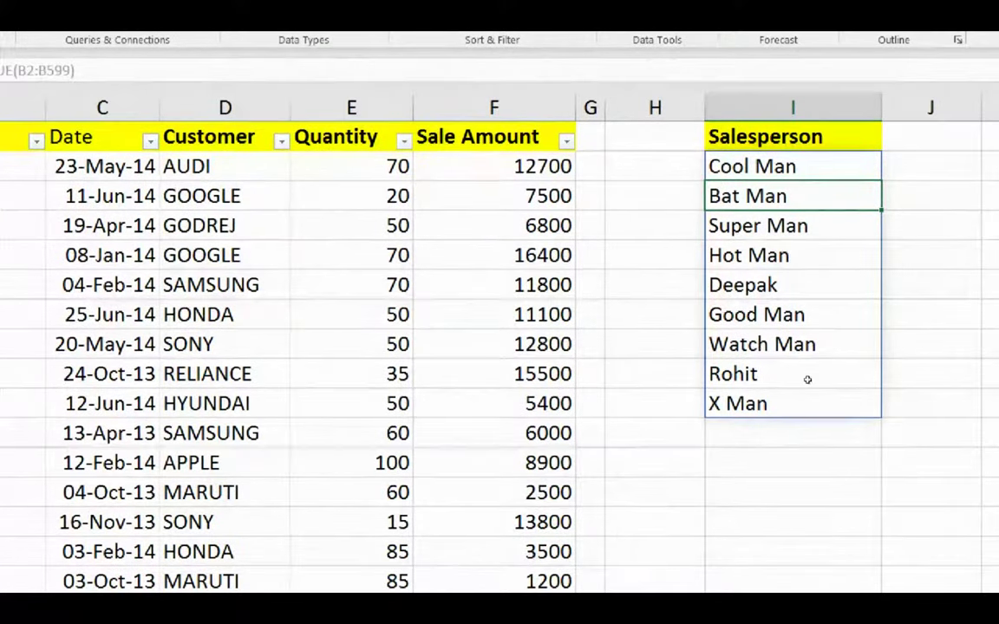
{"action": "key", "text": "Up"}
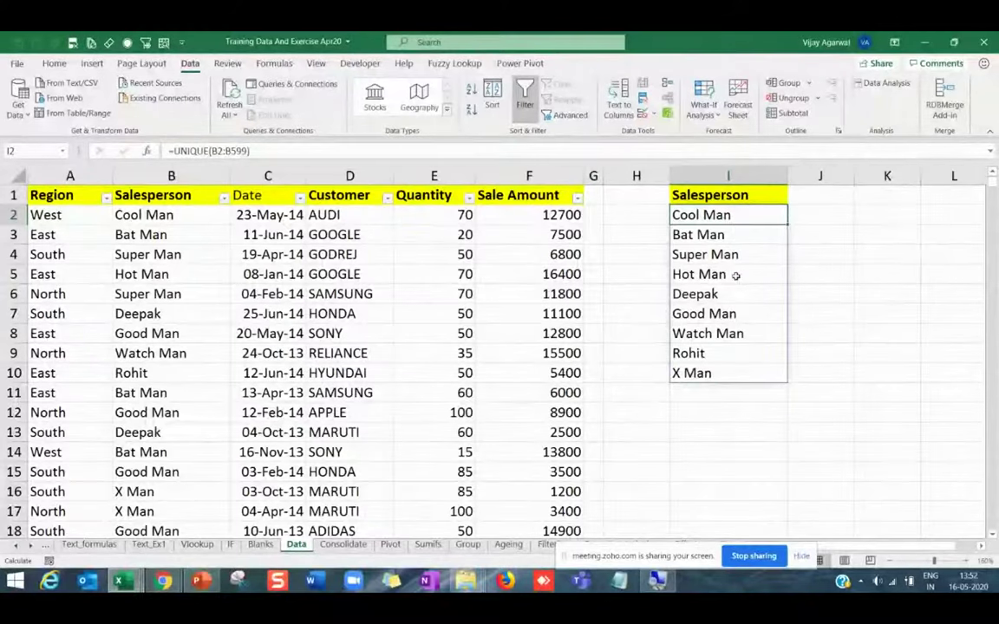
Replace Hot Man in B5 with aaaaaa and B7 with bbb as test names.
{"action": "left_click", "coordinate": [735, 275]}
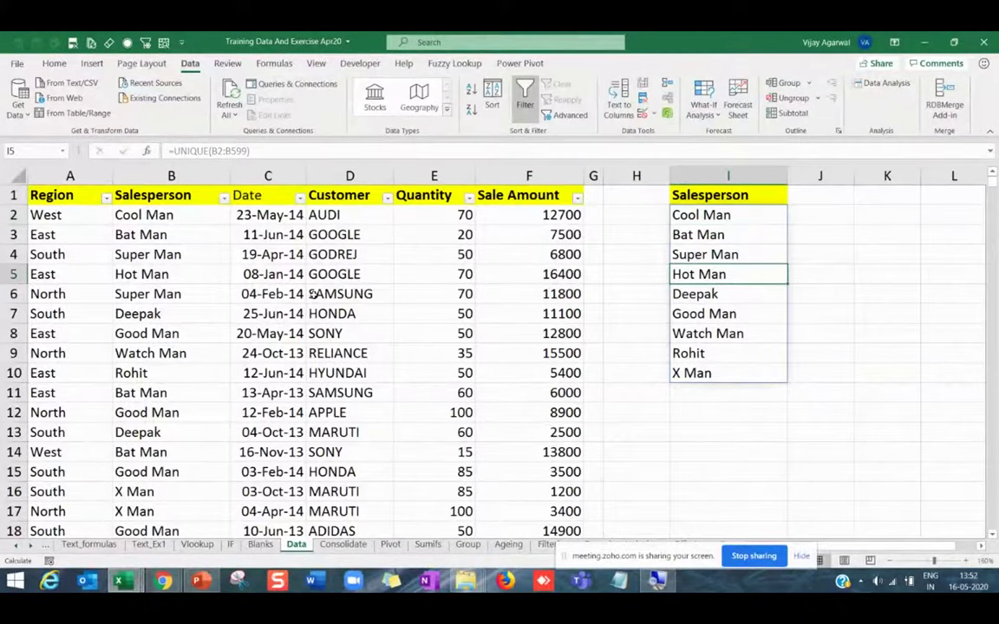
{"action": "left_click", "coordinate": [676, 235]}
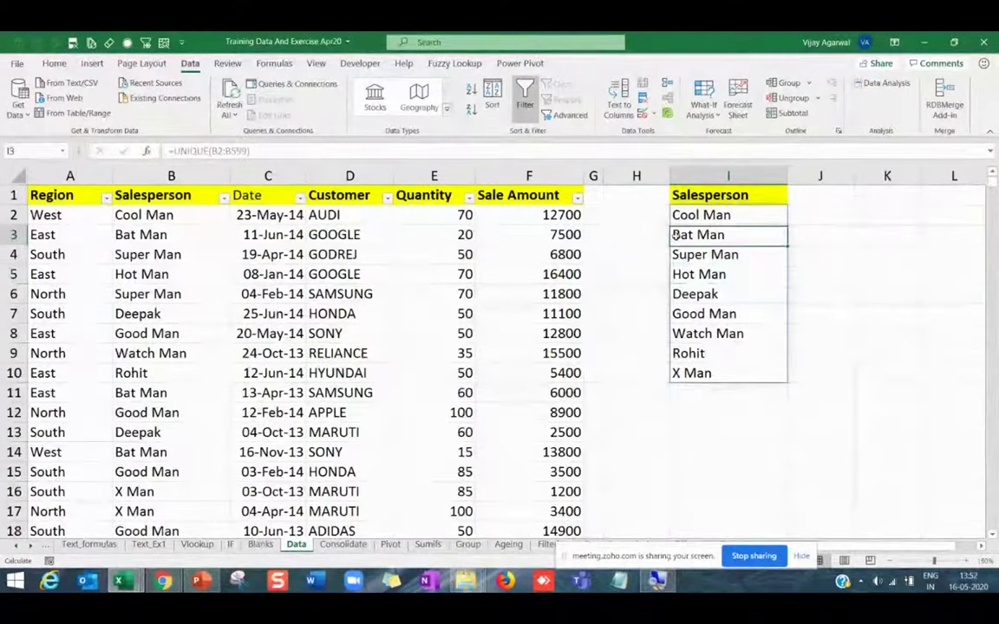
{"action": "left_click", "coordinate": [179, 234]}
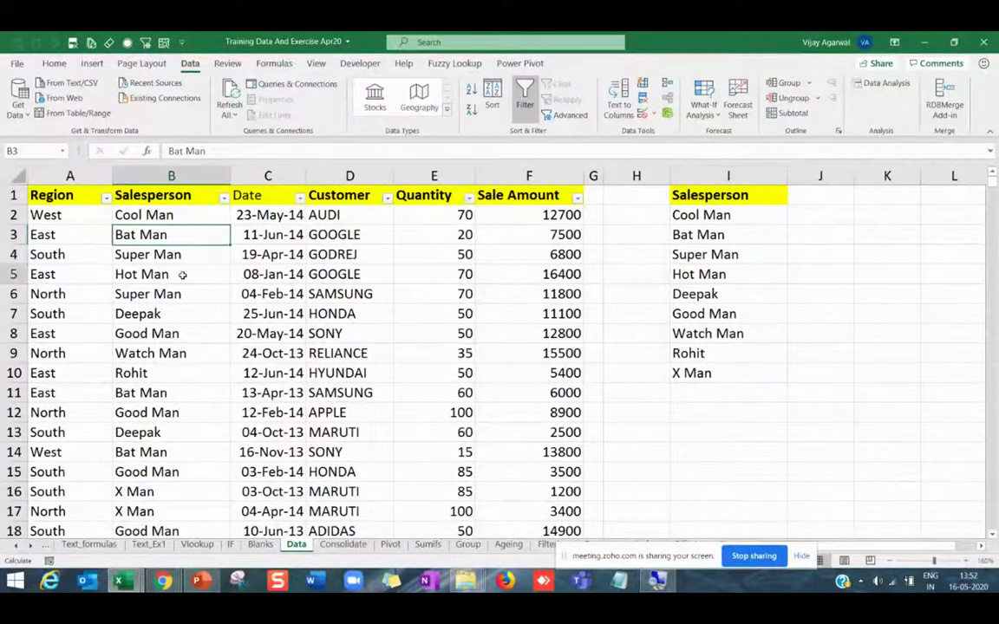
{"action": "left_click", "coordinate": [184, 274]}
{"action": "type", "text": "aaaaaa"}
{"action": "key", "text": "Return"}
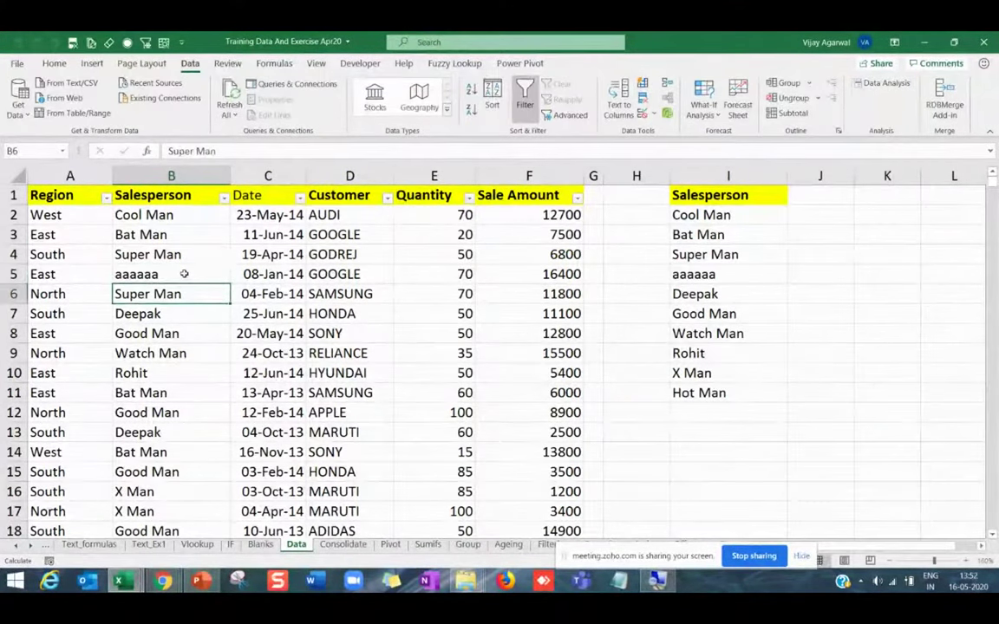
{"action": "key", "text": "Right"}
{"action": "key", "text": "Right"}
{"action": "key", "text": "Down"}
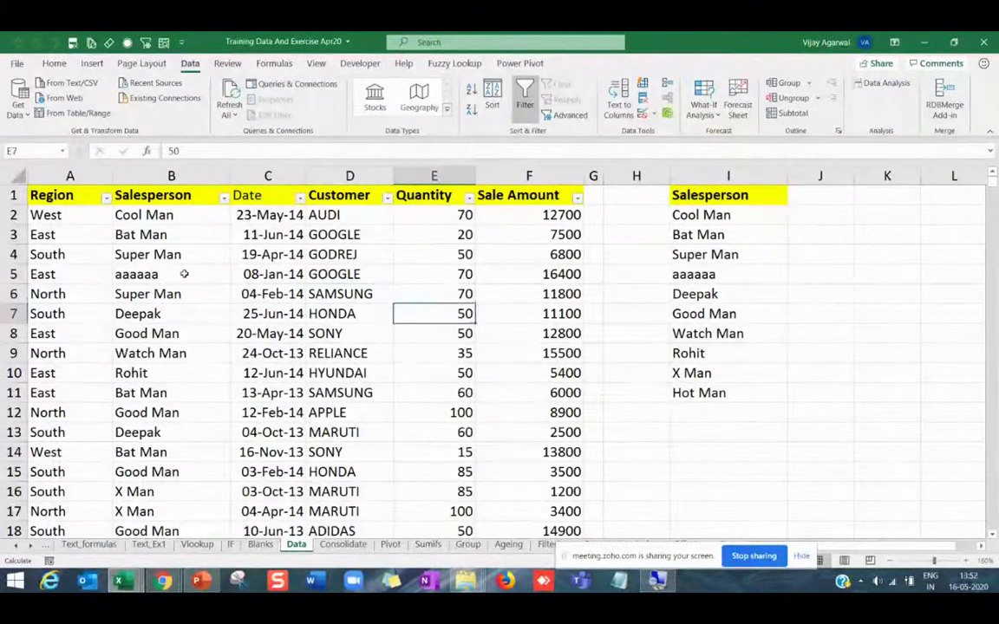
{"action": "key", "text": "Left"}
{"action": "key", "text": "Left"}
{"action": "key", "text": "Left"}
{"action": "type", "text": "bbb"}
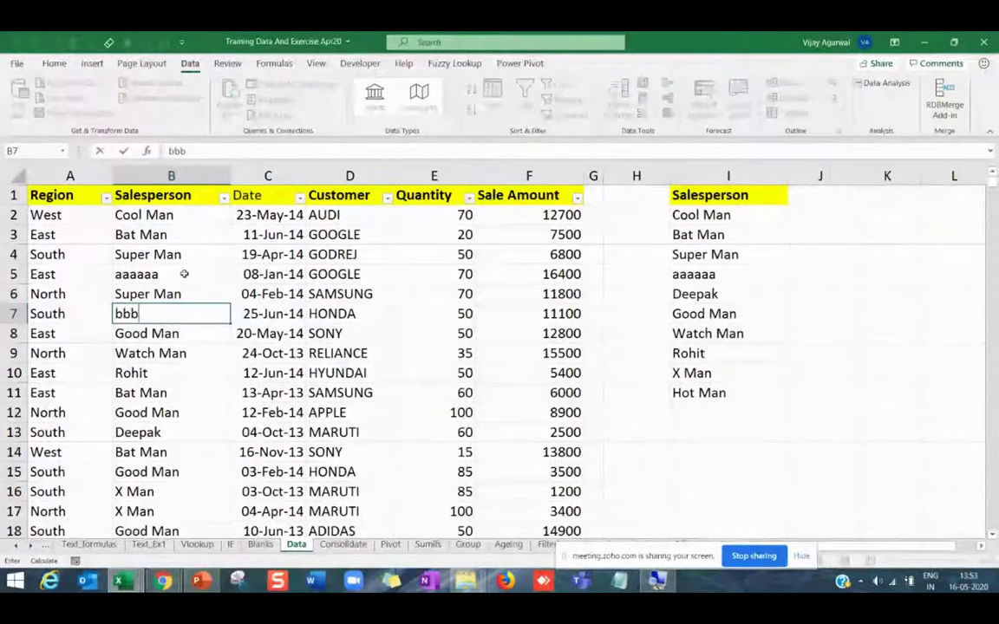
{"action": "left_click", "coordinate": [162, 216]}
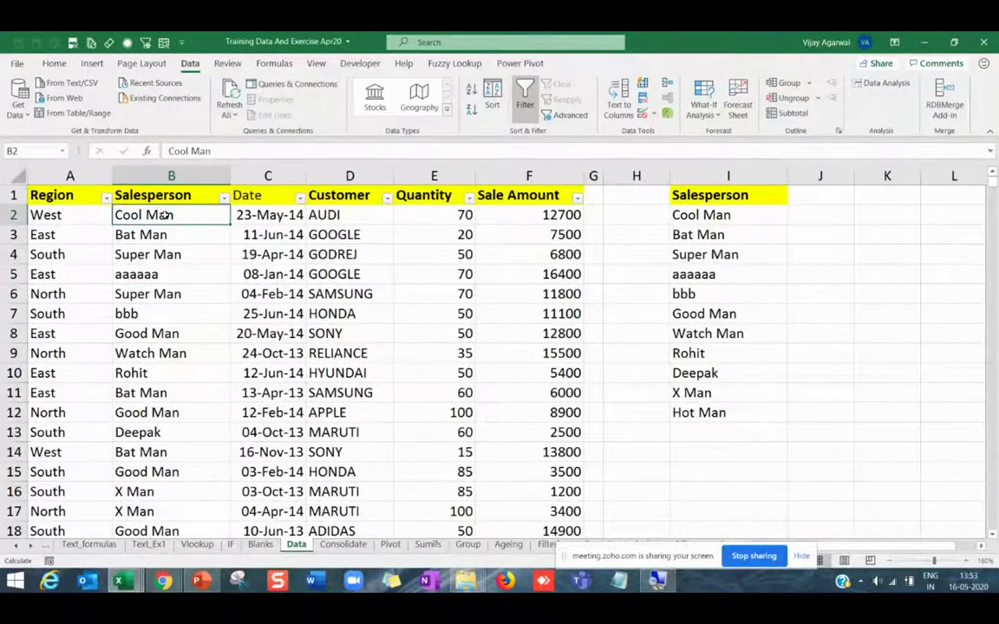
Enter Sai, then Dubai, in cell B2.
{"action": "type", "text": "Sai"}
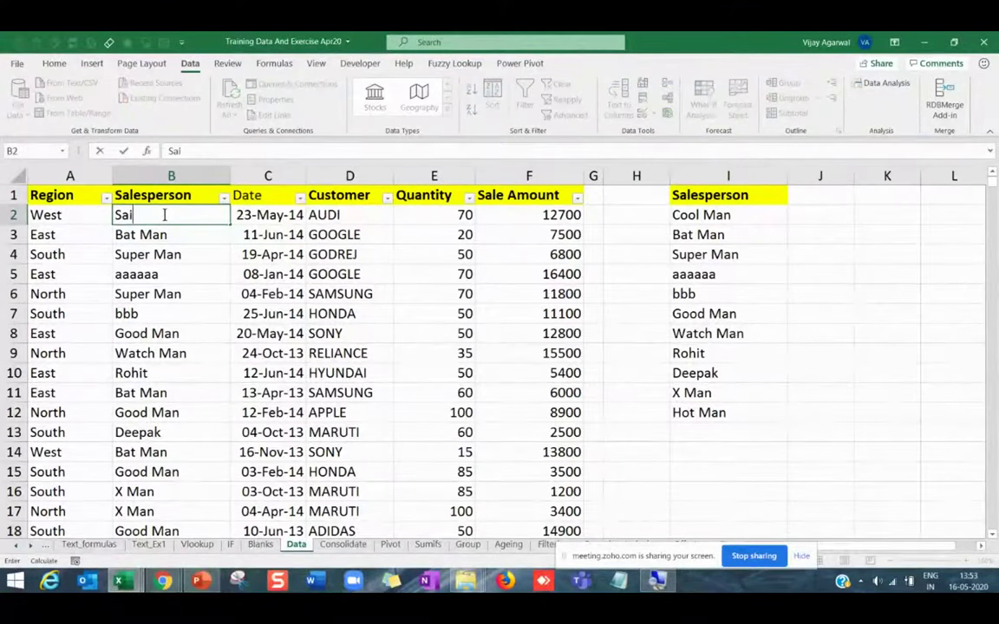
{"action": "key", "text": "Return"}
{"action": "left_click", "coordinate": [192, 213]}
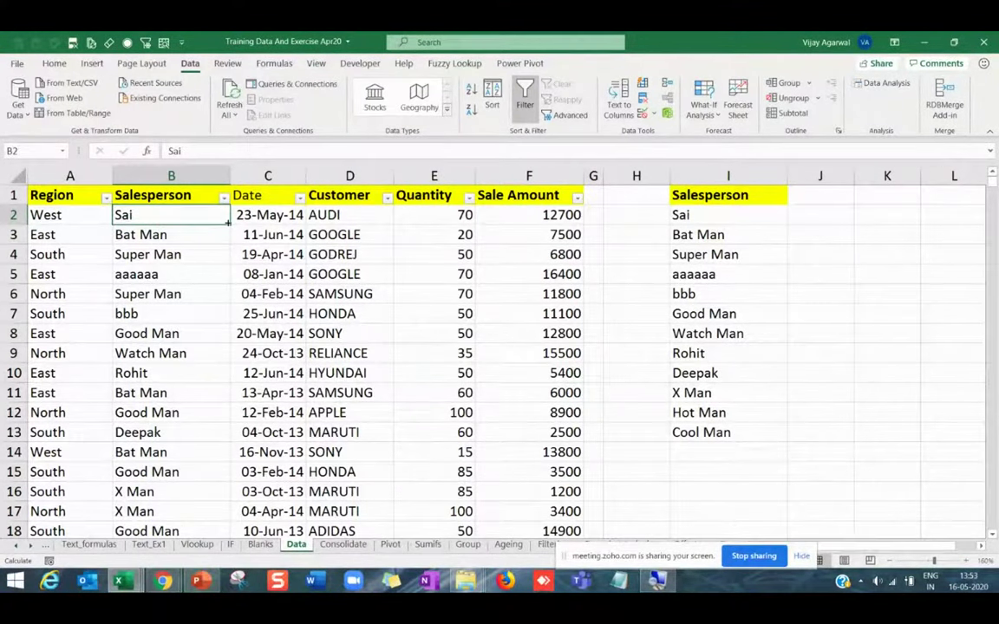
{"action": "type", "text": "Deepak"}
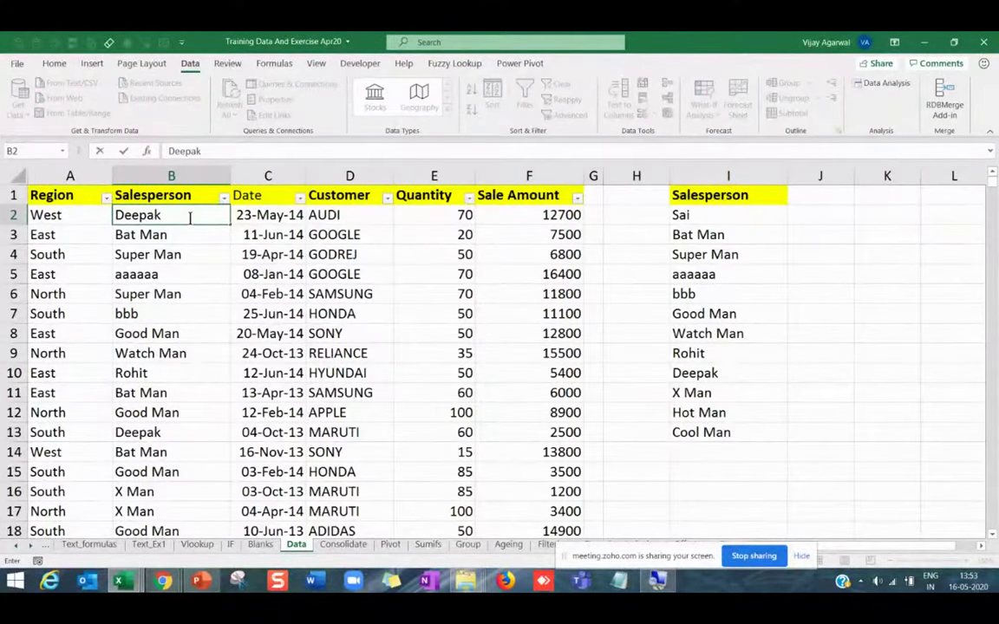
{"action": "key", "text": "Escape"}
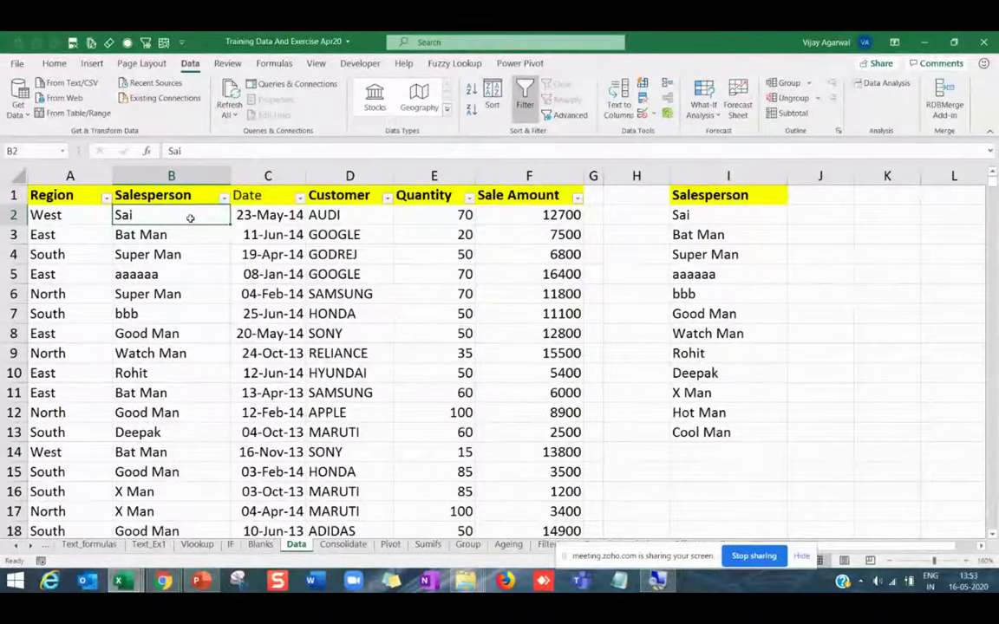
{"action": "type", "text": "Du"}
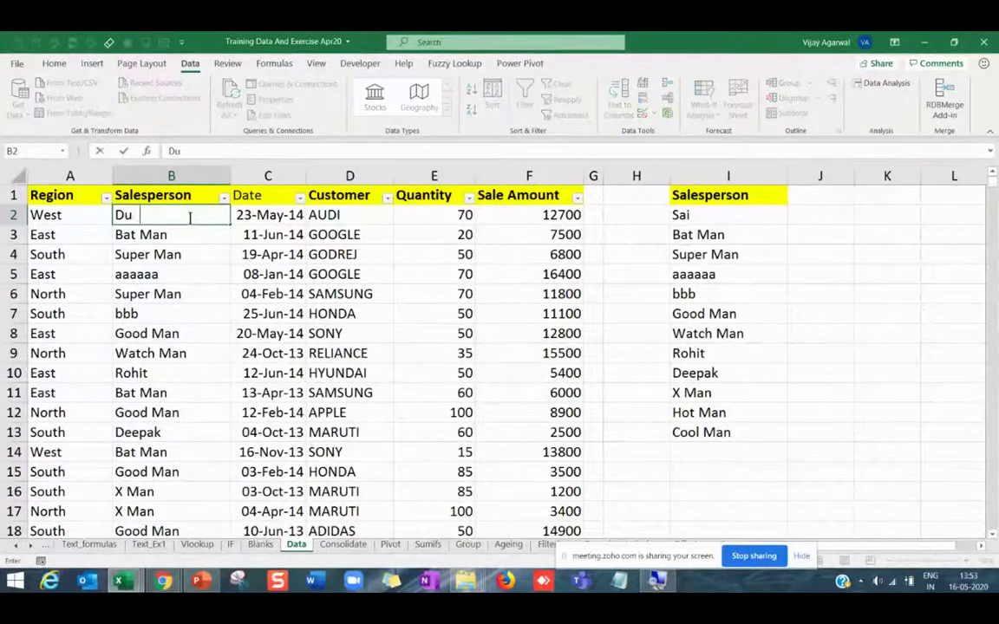
{"action": "type", "text": "bai"}
{"action": "key", "text": "Return"}
{"action": "left_click", "coordinate": [192, 218]}
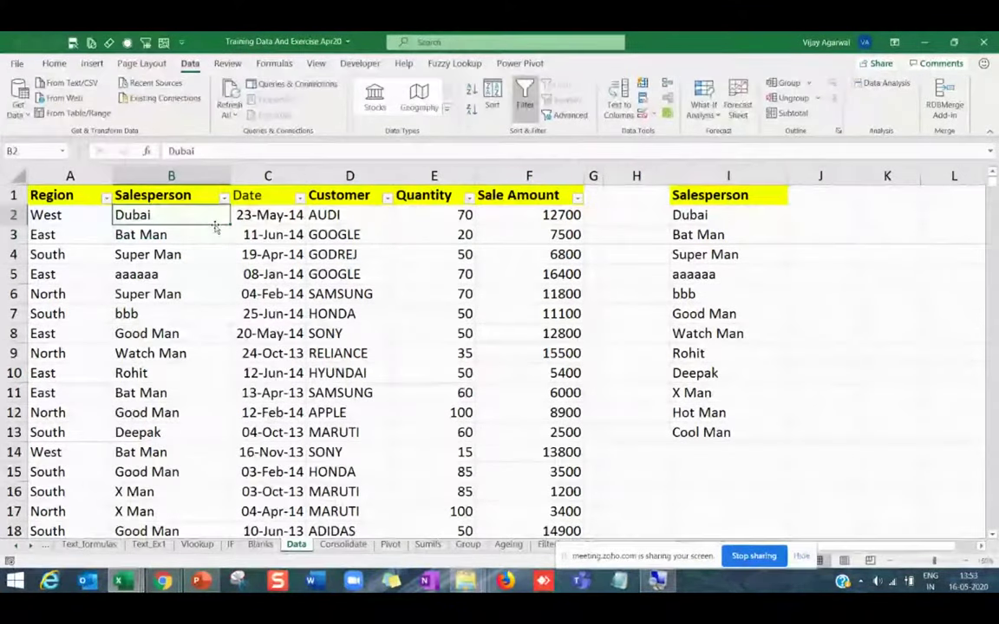
Fill the city names down column B from B2's fill handle.
{"action": "double_click", "coordinate": [216, 228]}
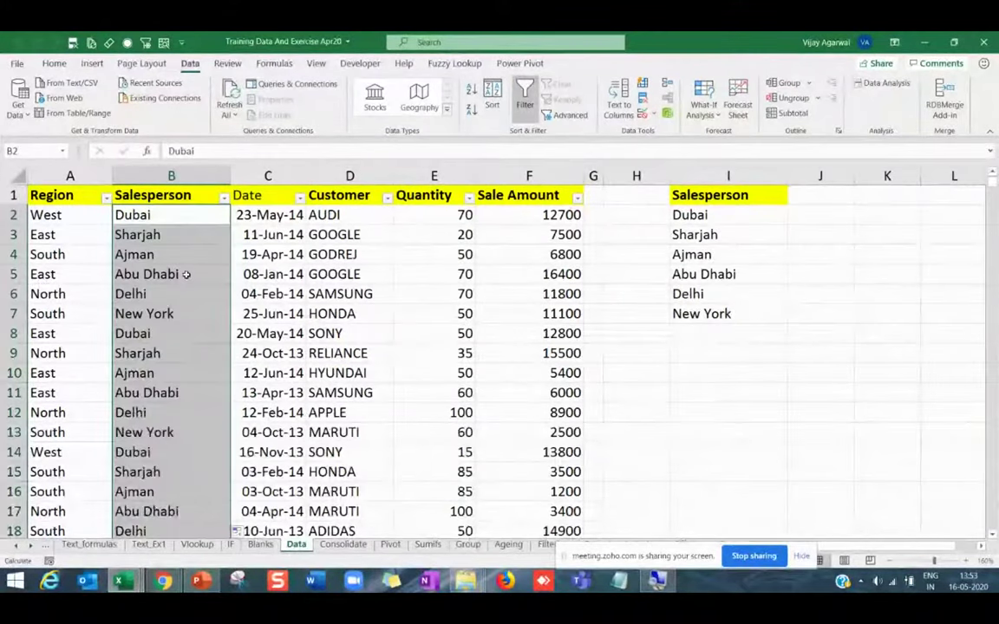
{"action": "left_click", "coordinate": [157, 224]}
{"action": "left_click", "coordinate": [157, 260]}
{"action": "left_click", "coordinate": [157, 271]}
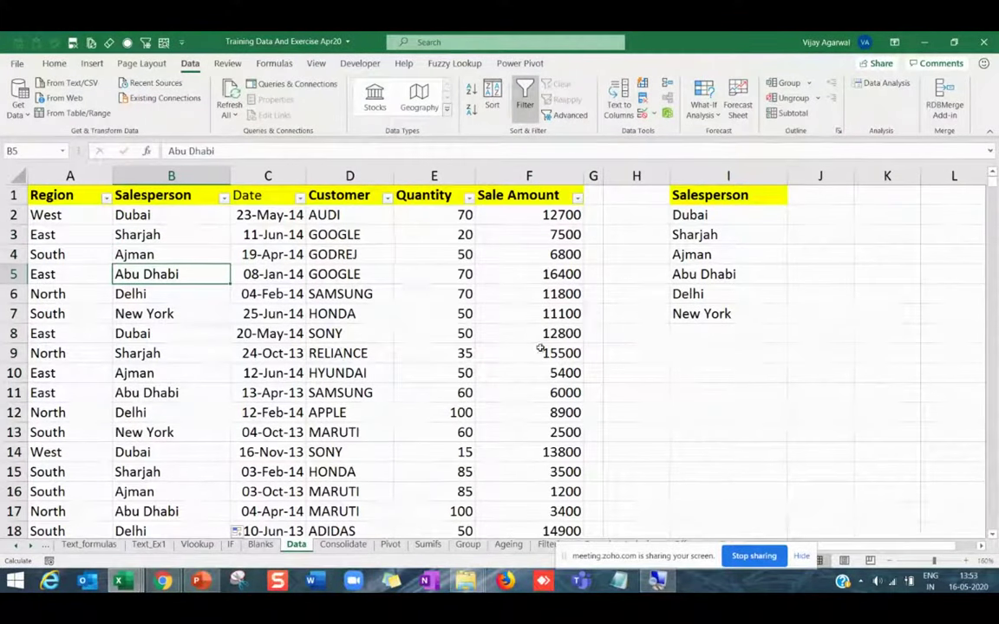
{"action": "left_click", "coordinate": [156, 216]}
{"action": "left_click_drag", "start_coordinate": [156, 216], "coordinate": [171, 452]}
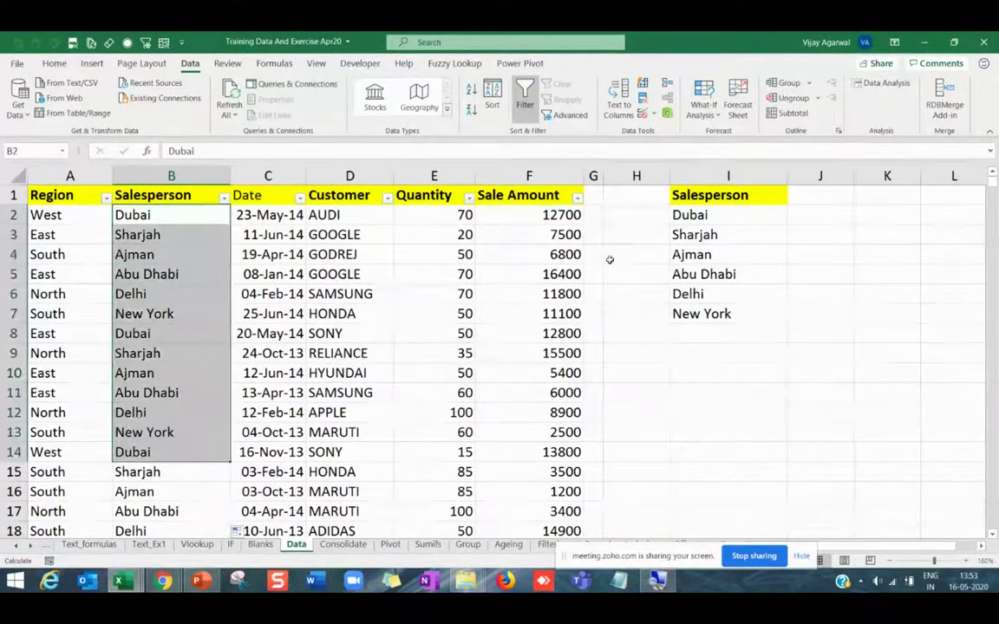
{"action": "left_click_drag", "start_coordinate": [693, 217], "coordinate": [701, 314]}
Rename the unique list's heading in I1 to Cities.
{"action": "left_click", "coordinate": [703, 196]}
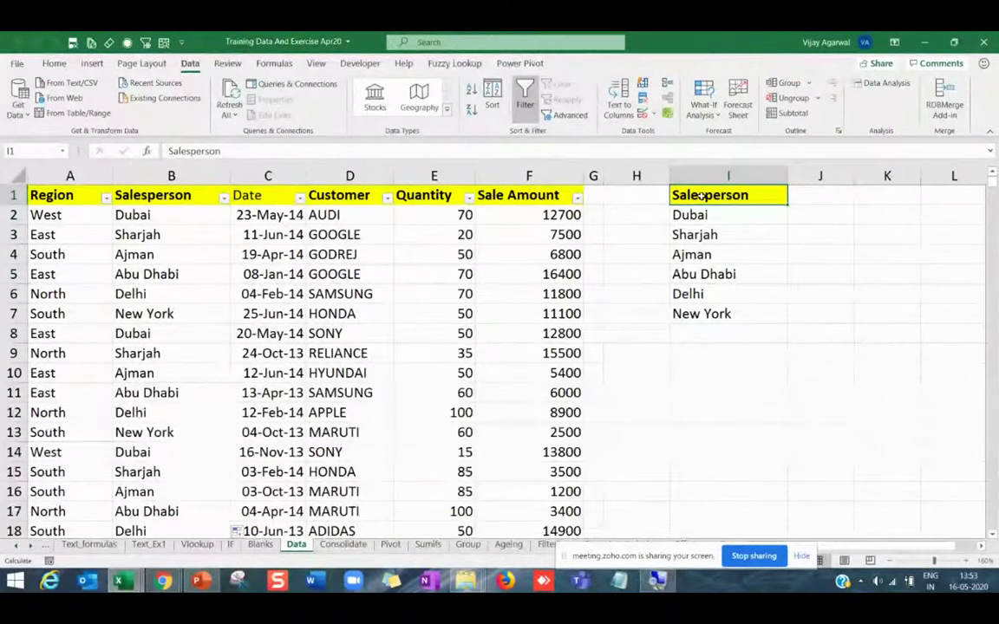
{"action": "type", "text": "Cii"}
{"action": "key", "text": "BackSpace"}
{"action": "type", "text": "tie"}
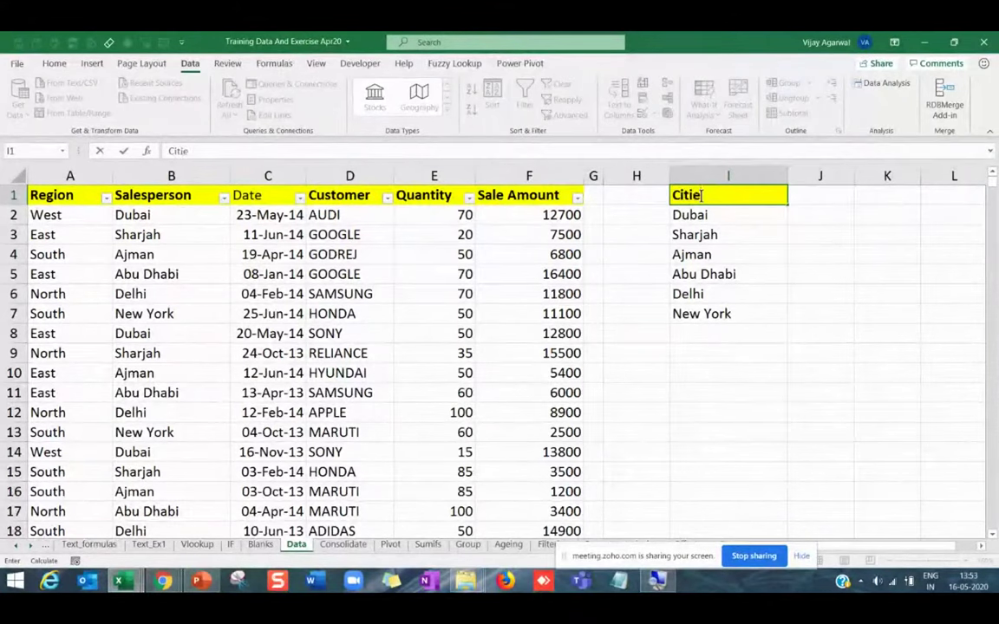
{"action": "type", "text": "s"}
{"action": "key", "text": "Return"}
Change B10 to London and B4 to Mumbai.
{"action": "left_click", "coordinate": [174, 344]}
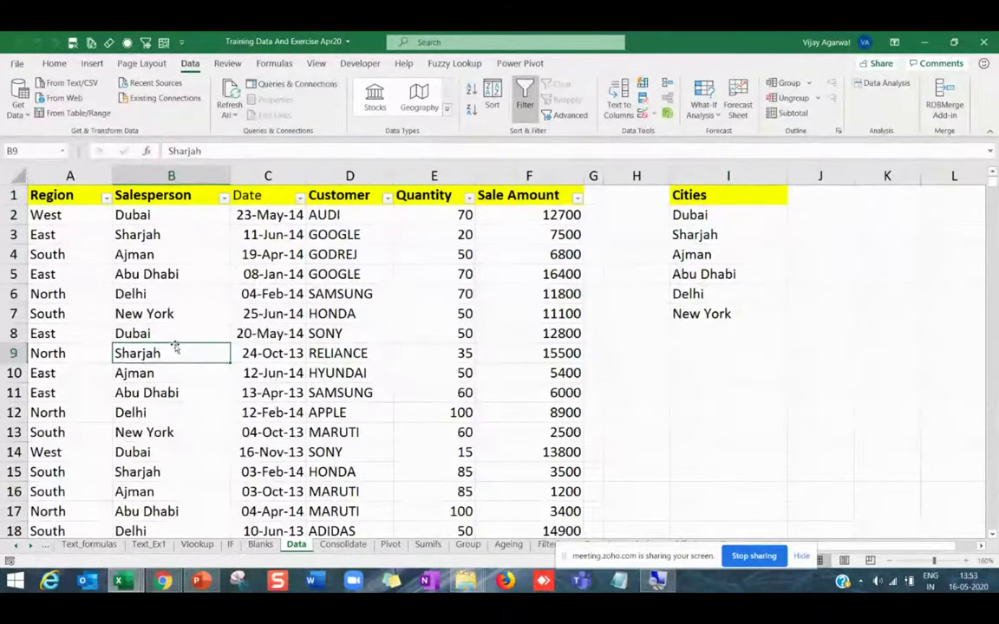
{"action": "left_click", "coordinate": [172, 335]}
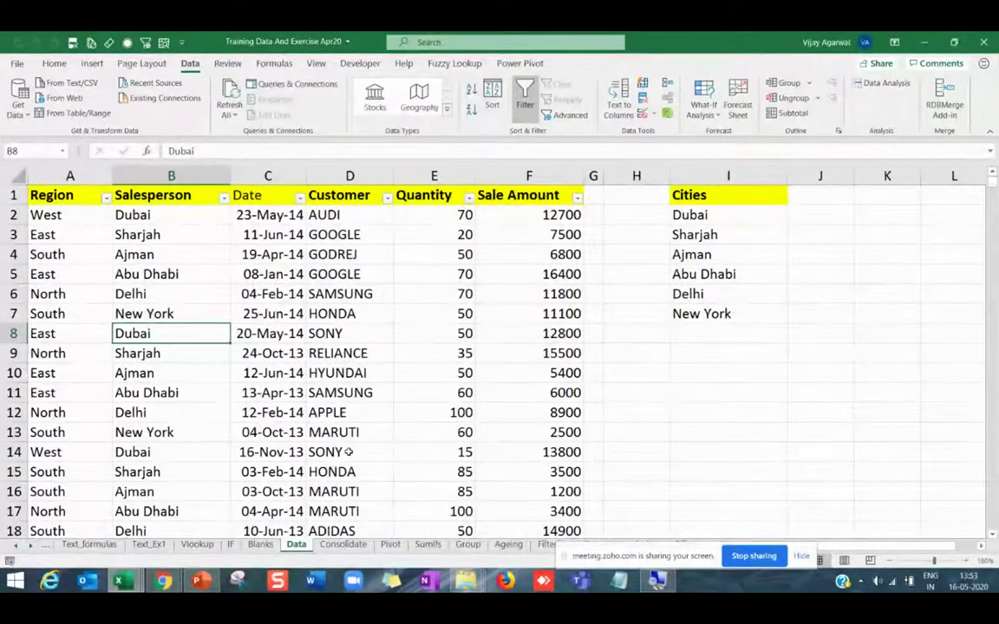
{"action": "left_click", "coordinate": [171, 393]}
{"action": "left_click", "coordinate": [171, 373]}
{"action": "type", "text": "Lond"}
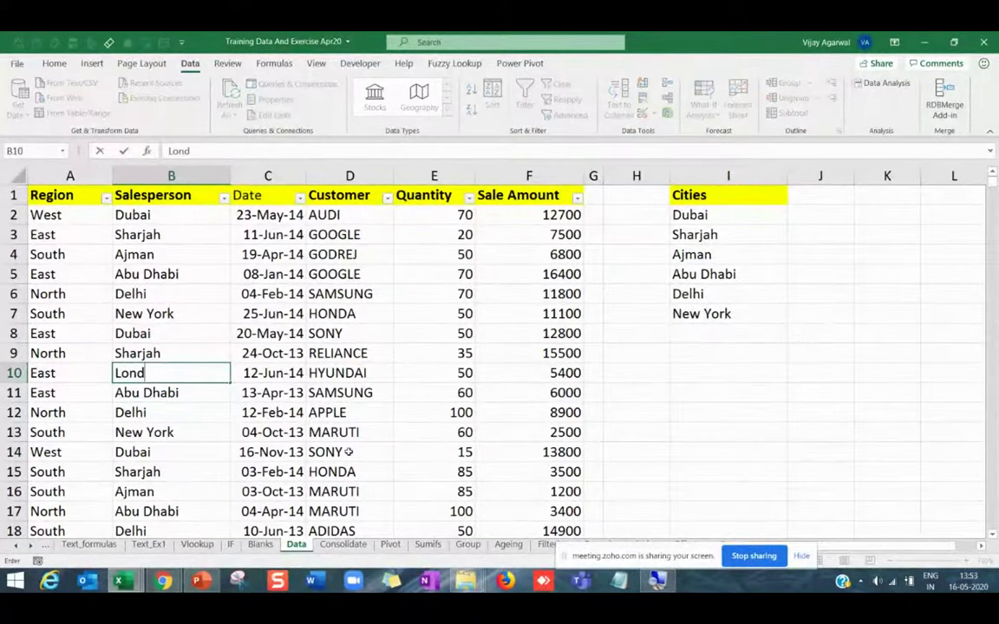
{"action": "type", "text": "on"}
{"action": "key", "text": "Return"}
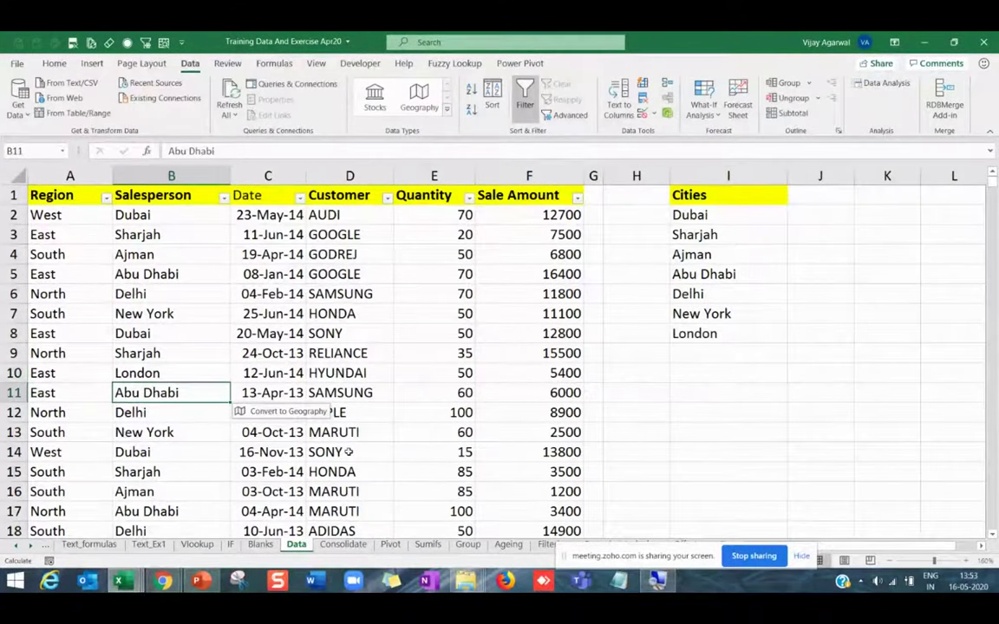
{"action": "key", "text": "Down"}
{"action": "key", "text": "Down"}
{"action": "key", "text": "Down"}
{"action": "key", "text": "Up"}
{"action": "key", "text": "Up"}
{"action": "key", "text": "Up"}
{"action": "key", "text": "Up"}
{"action": "key", "text": "Up"}
{"action": "key", "text": "Up"}
{"action": "key", "text": "Up"}
{"action": "key", "text": "Up"}
{"action": "key", "text": "Up"}
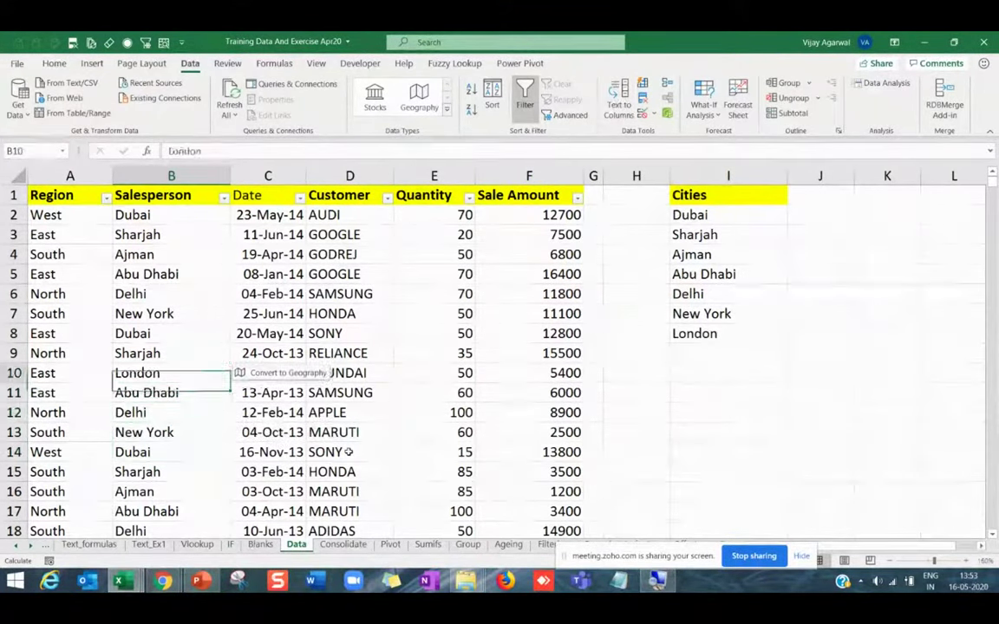
{"action": "key", "text": "Up"}
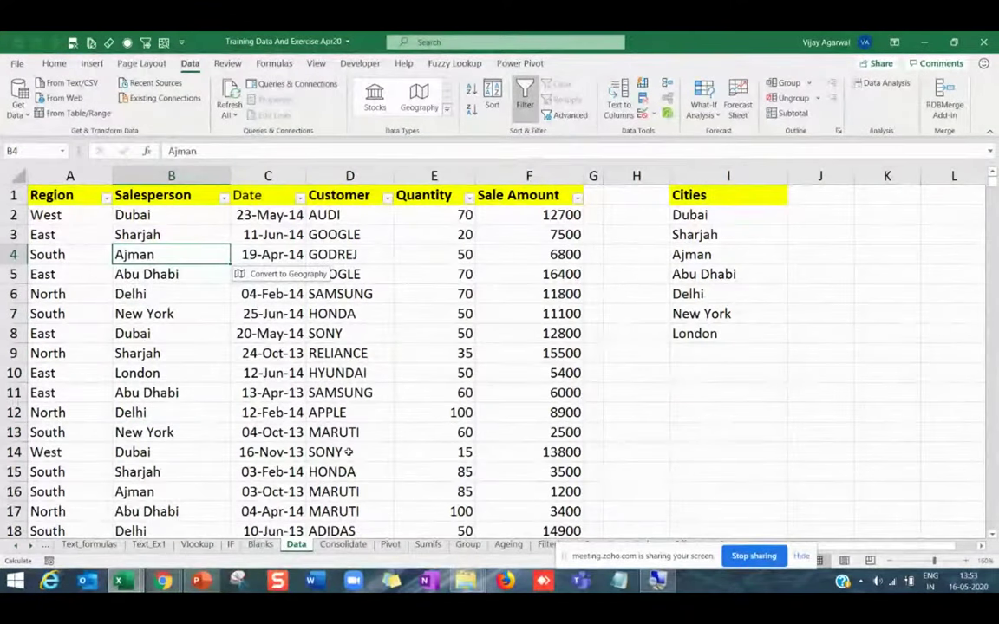
{"action": "type", "text": "M"}
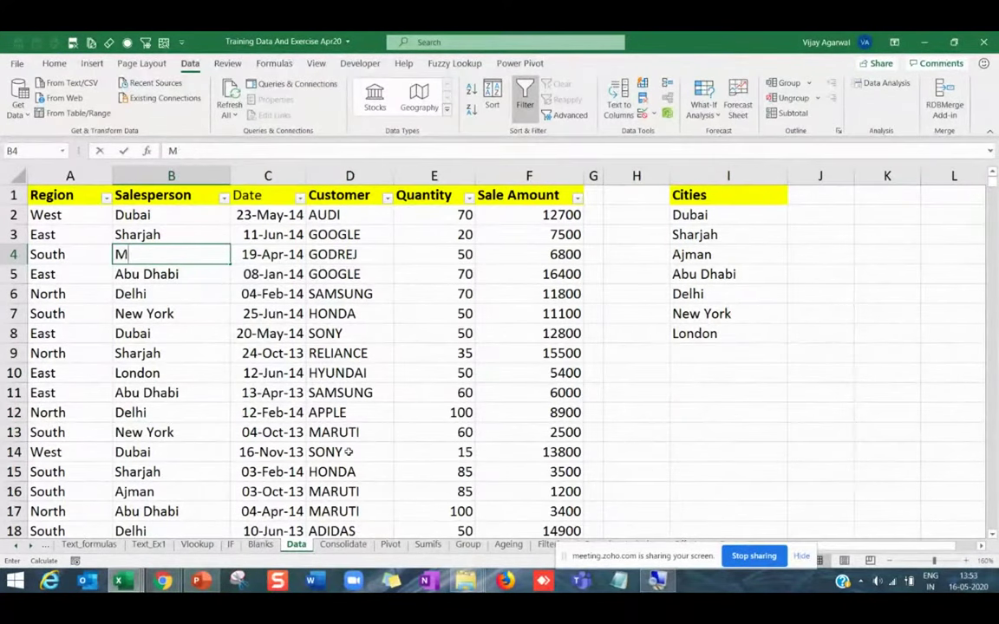
{"action": "type", "text": "umbai"}
{"action": "key", "text": "Return"}
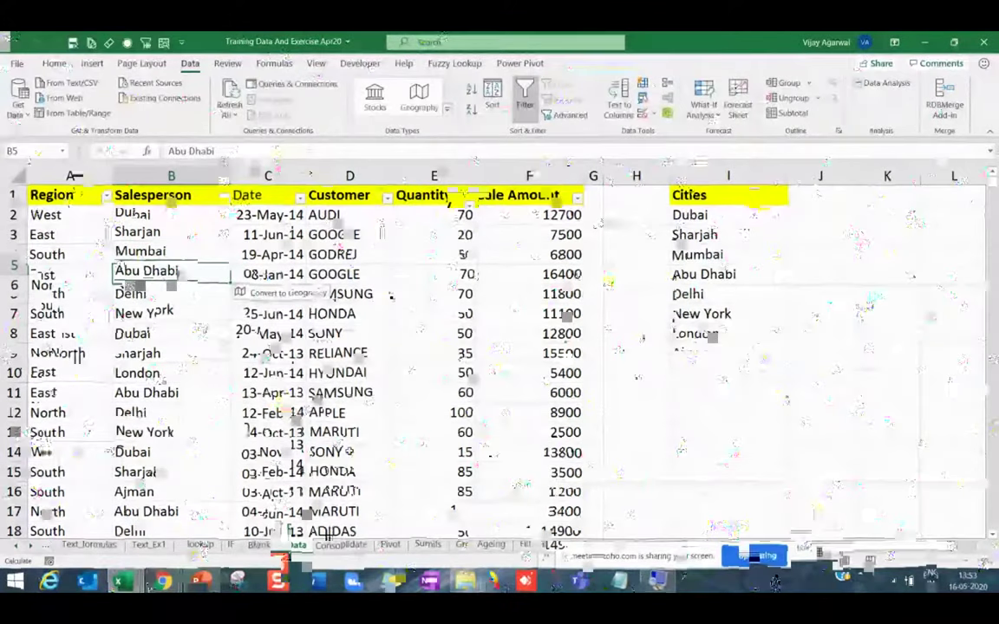
Select column B from B7 down to the last filled row.
{"action": "key", "text": "Down"}
{"action": "key", "text": "Down"}
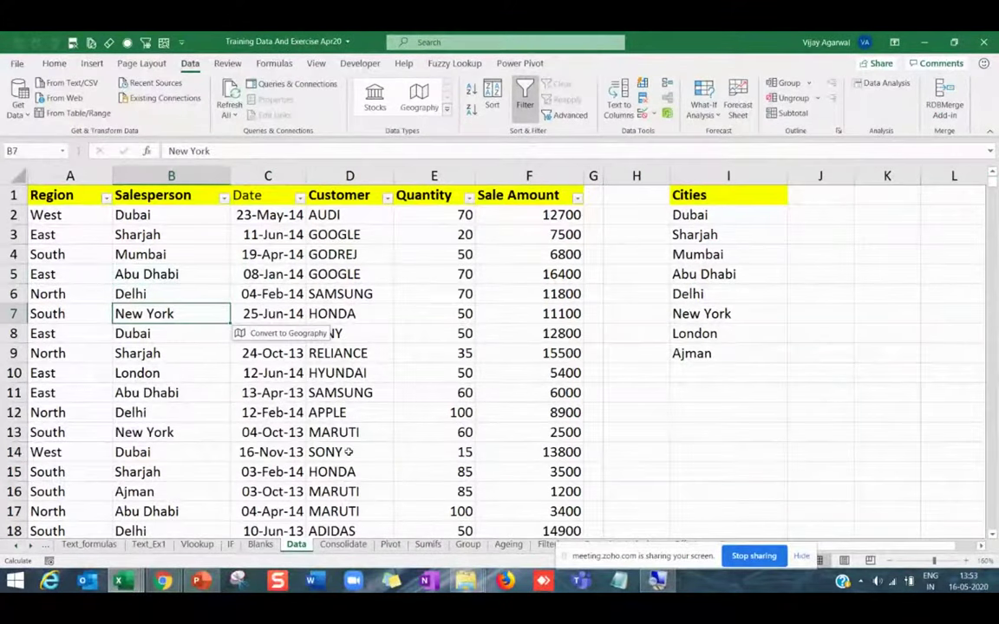
{"action": "key", "text": "End"}
{"action": "key", "text": "shift+Down"}
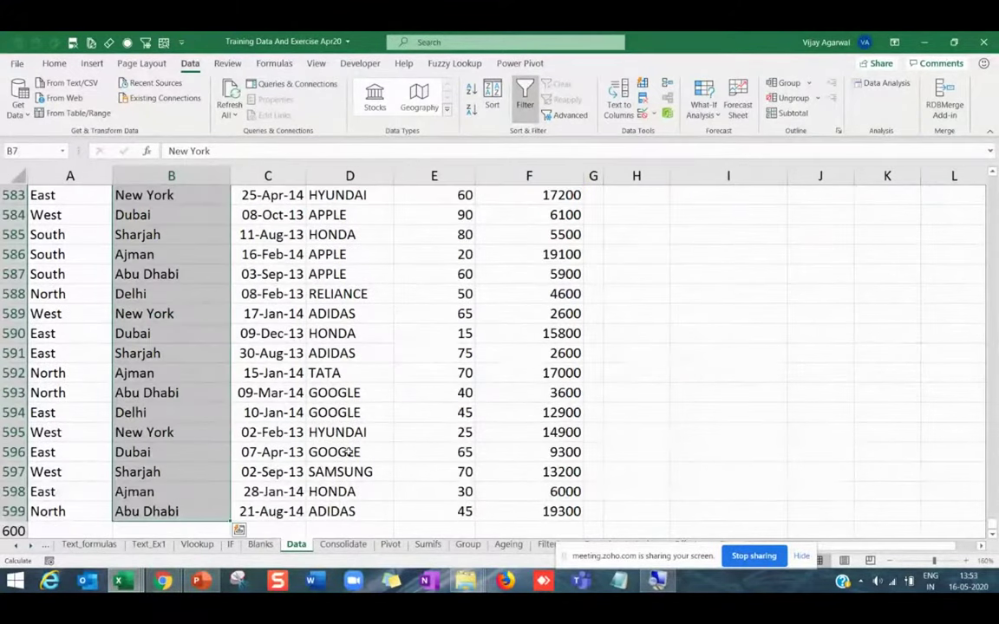
{"action": "key", "text": "Delete"}
{"action": "key", "text": "ctrl+BackSpace"}
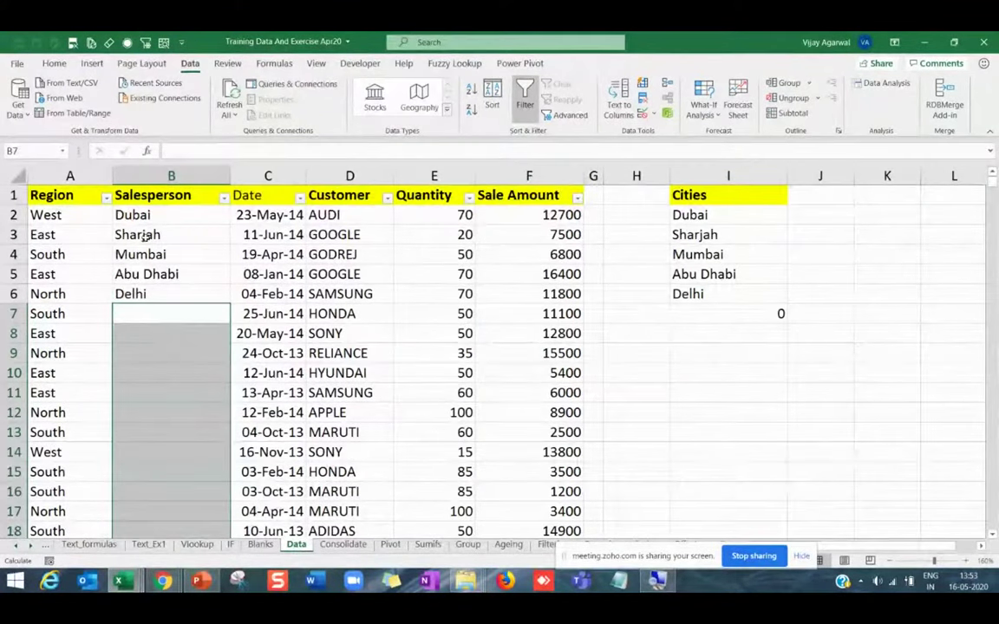
{"action": "left_click", "coordinate": [135, 235]}
{"action": "left_click", "coordinate": [139, 215]}
{"action": "left_click_drag", "start_coordinate": [162, 255], "coordinate": [162, 294]}
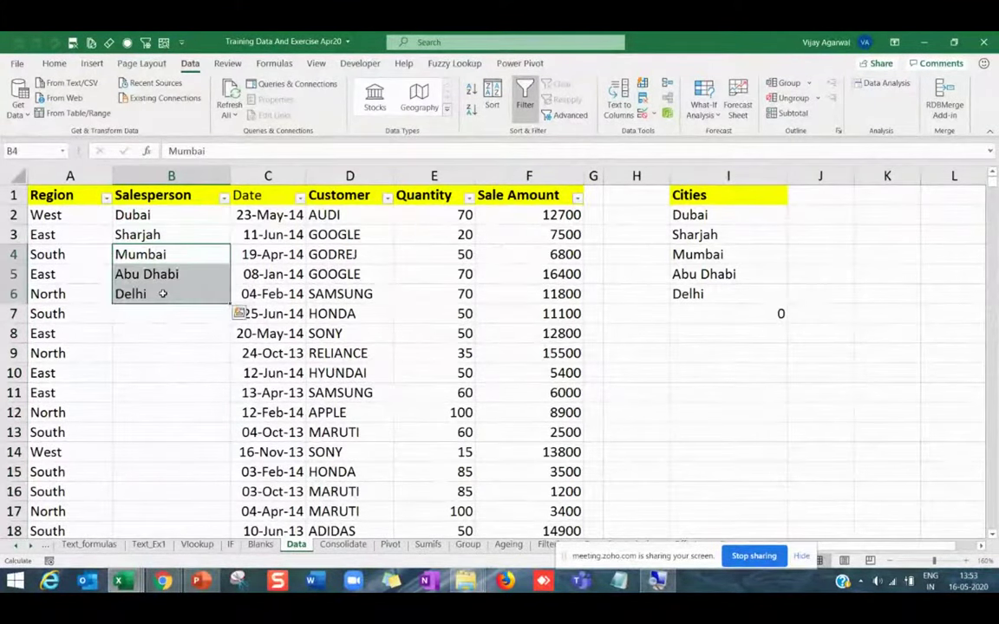
{"action": "key", "text": "Delete"}
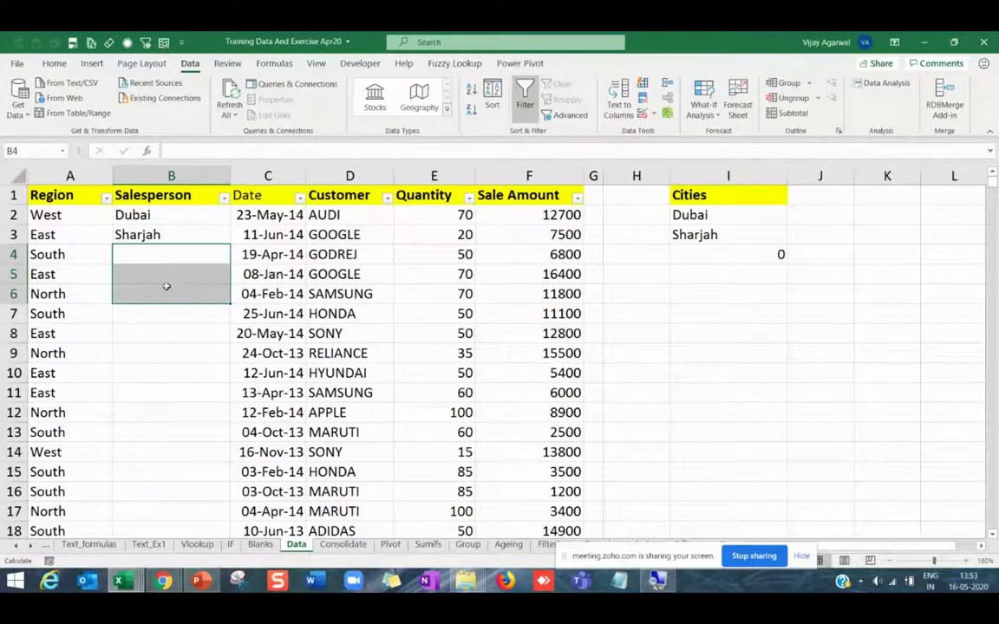
{"action": "left_click", "coordinate": [164, 254]}
{"action": "left_click", "coordinate": [182, 215]}
{"action": "left_click", "coordinate": [195, 281]}
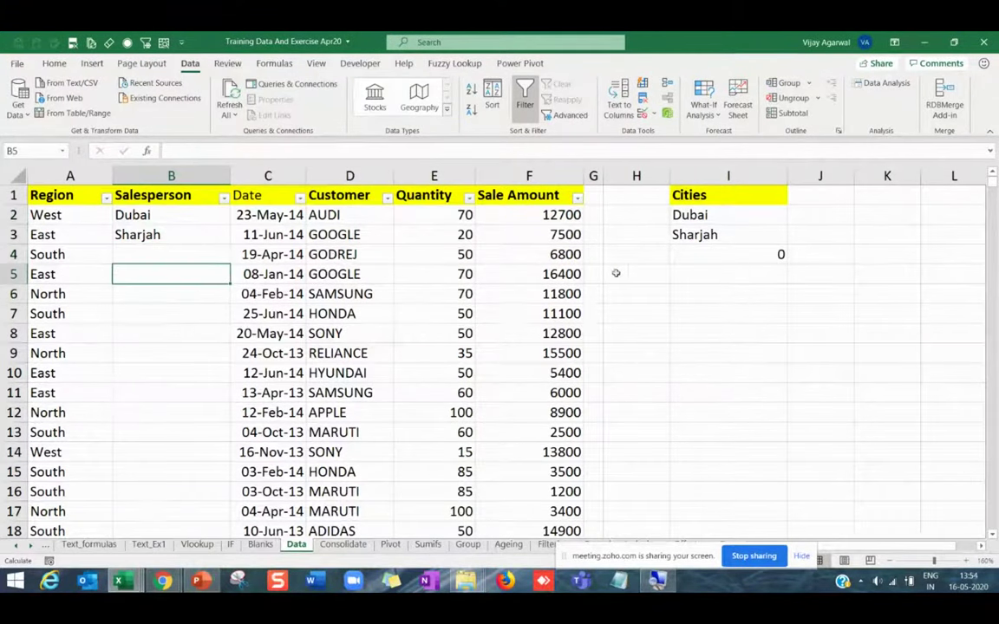
{"action": "left_click", "coordinate": [737, 259]}
{"action": "left_click", "coordinate": [194, 220]}
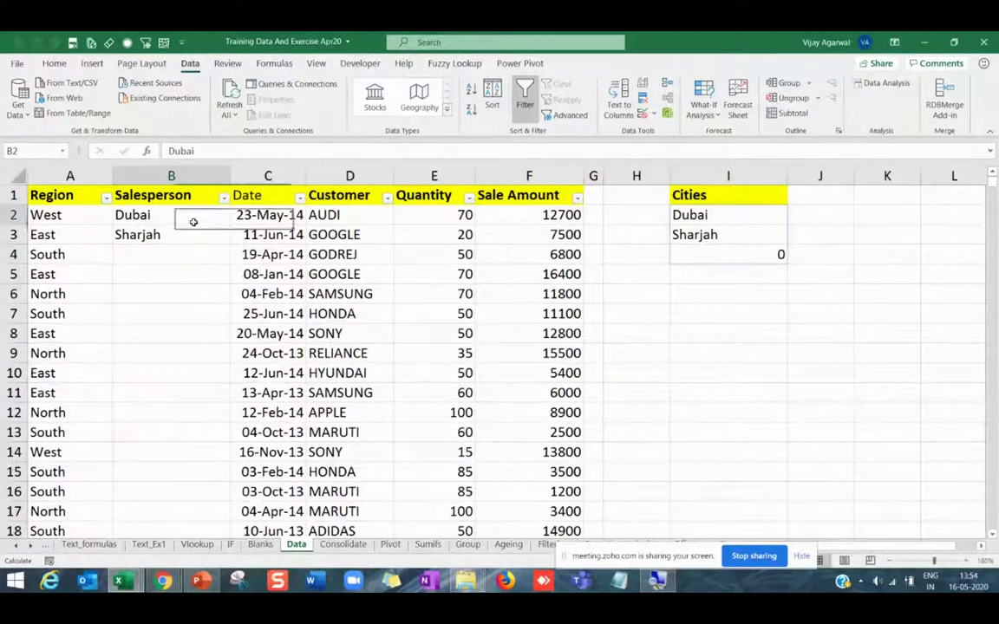
{"action": "left_click", "coordinate": [192, 260]}
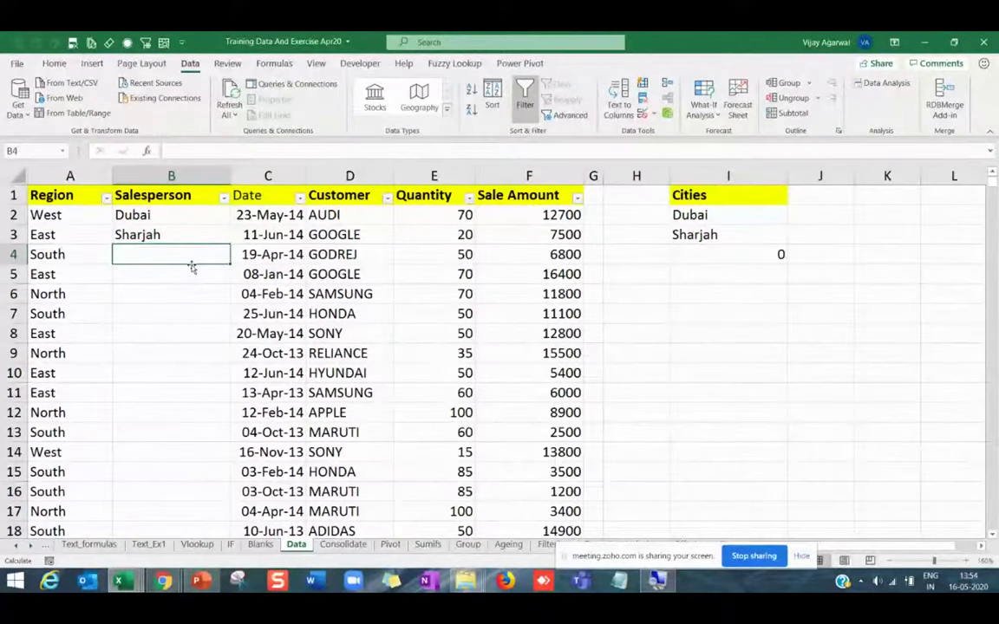
{"action": "type", "text": "Dubai"}
{"action": "key", "text": "Return"}
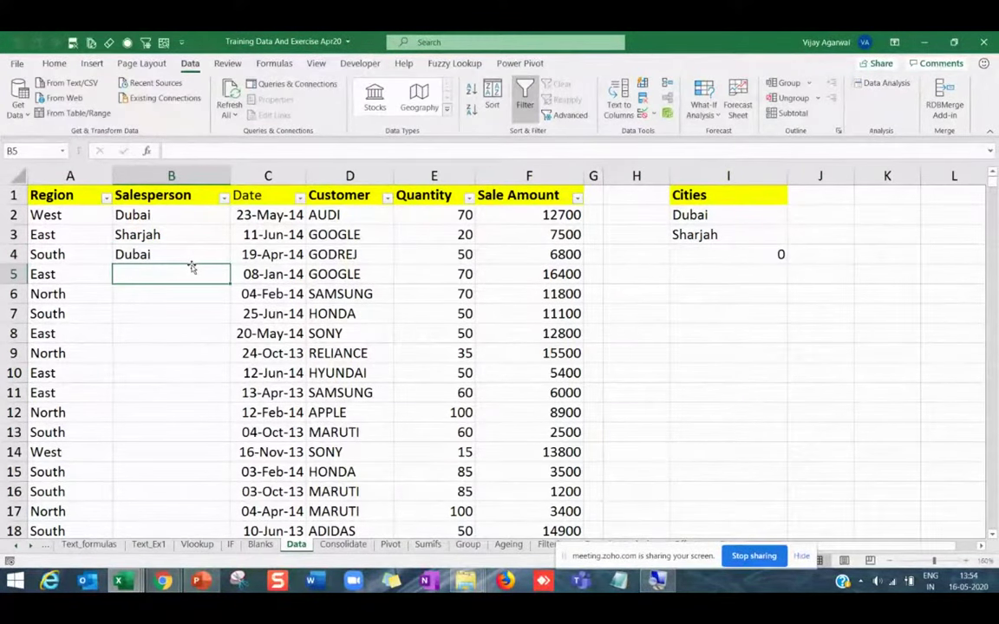
{"action": "type", "text": "d"}
{"action": "key", "text": "Return"}
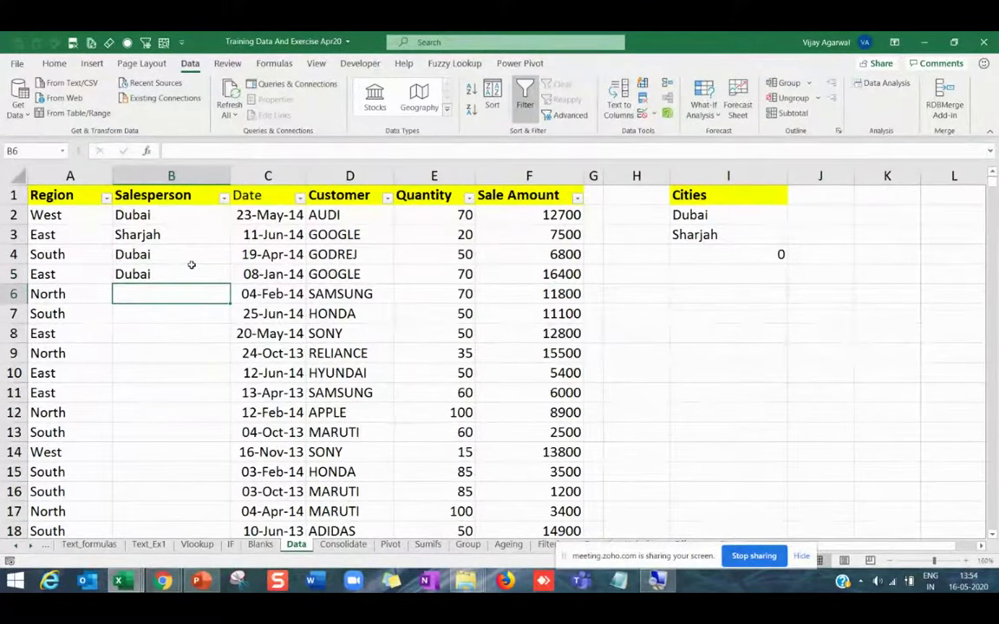
{"action": "type", "text": "Ajm"}
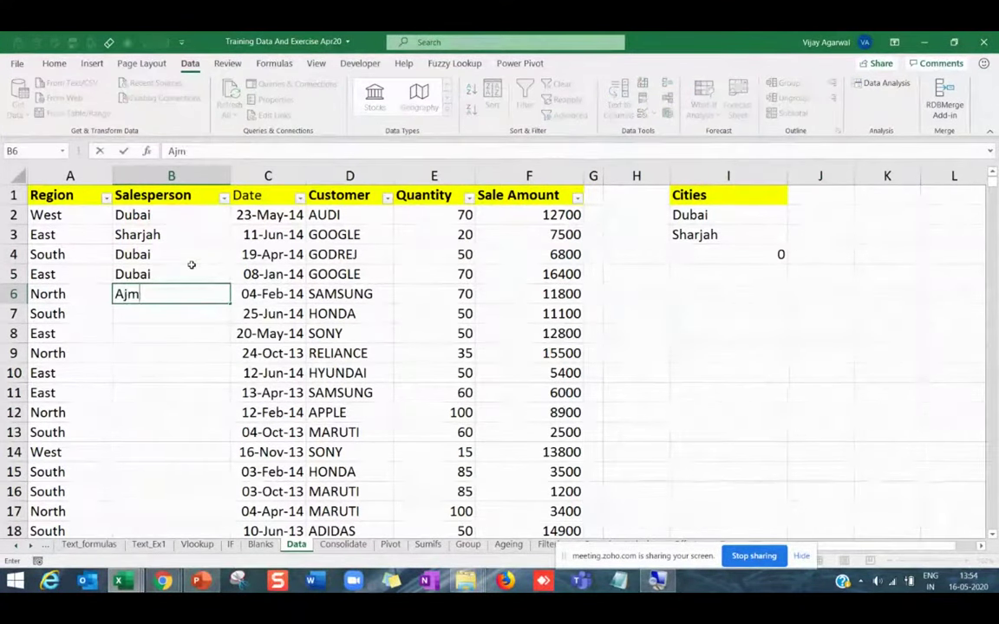
{"action": "type", "text": "an"}
{"action": "left_click", "coordinate": [191, 267]}
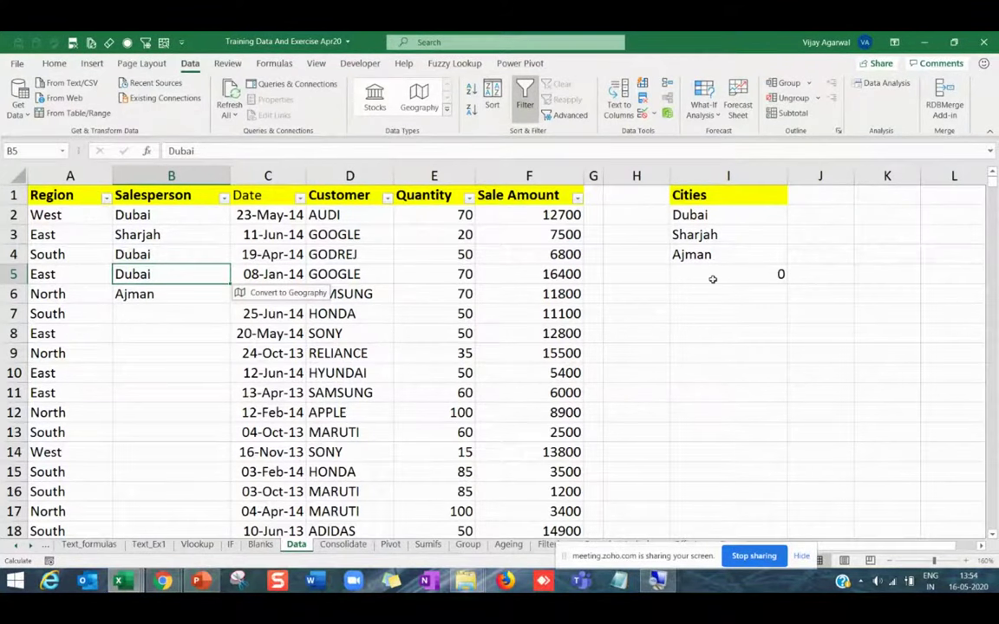
{"action": "left_click_drag", "start_coordinate": [713, 214], "coordinate": [705, 267]}
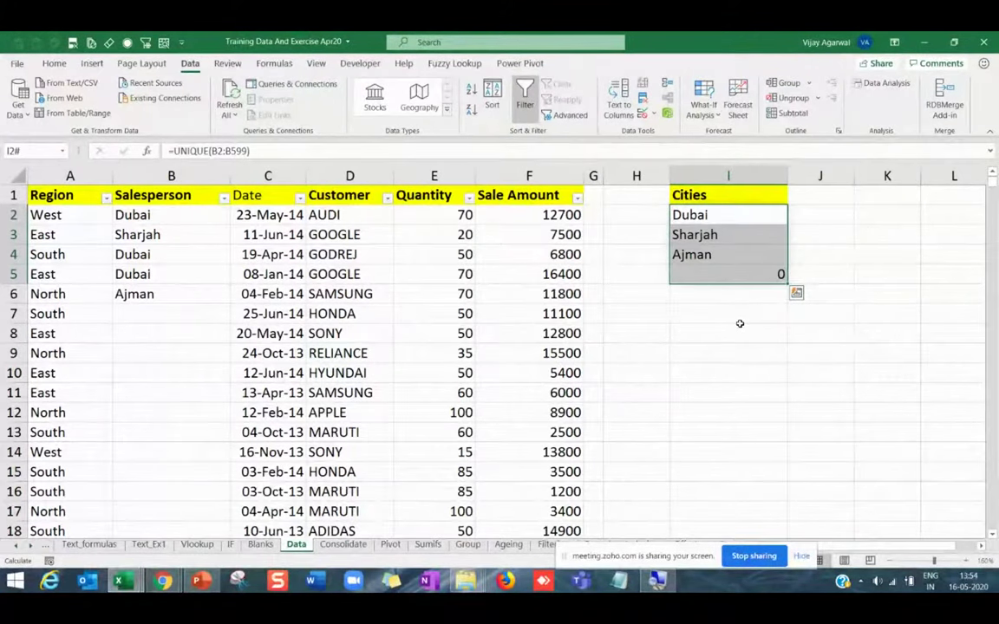
{"action": "left_click", "coordinate": [727, 222]}
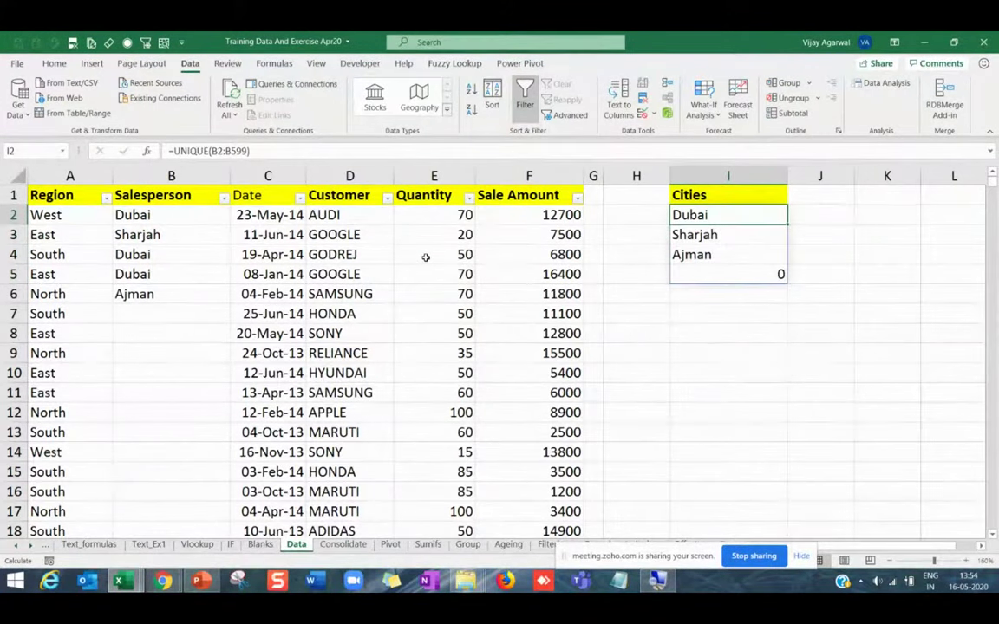
{"action": "key", "text": "ctrl+z"}
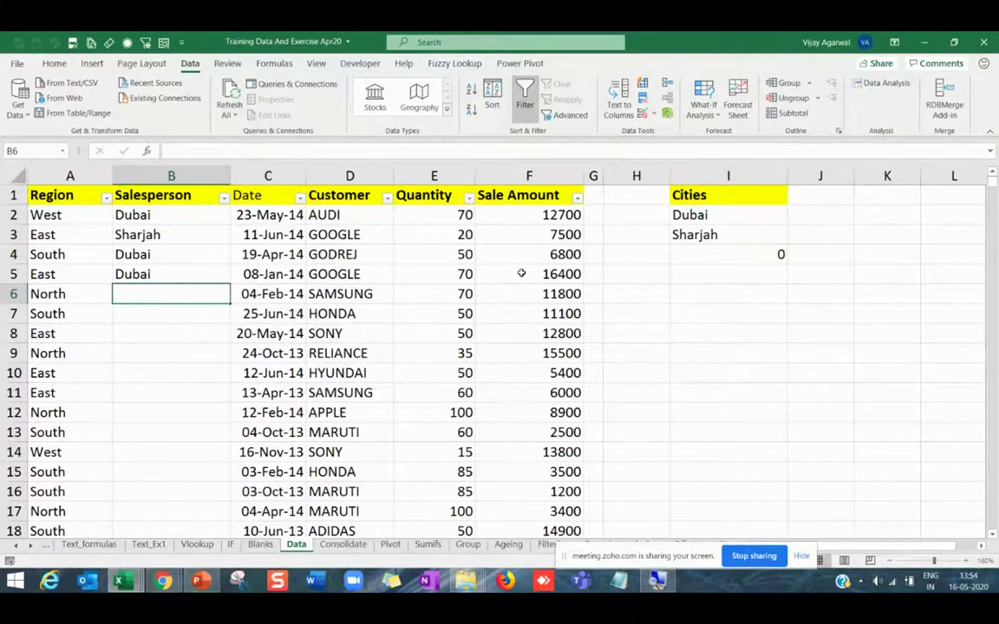
{"action": "key", "text": "ctrl+y"}
{"action": "left_click", "coordinate": [693, 215]}
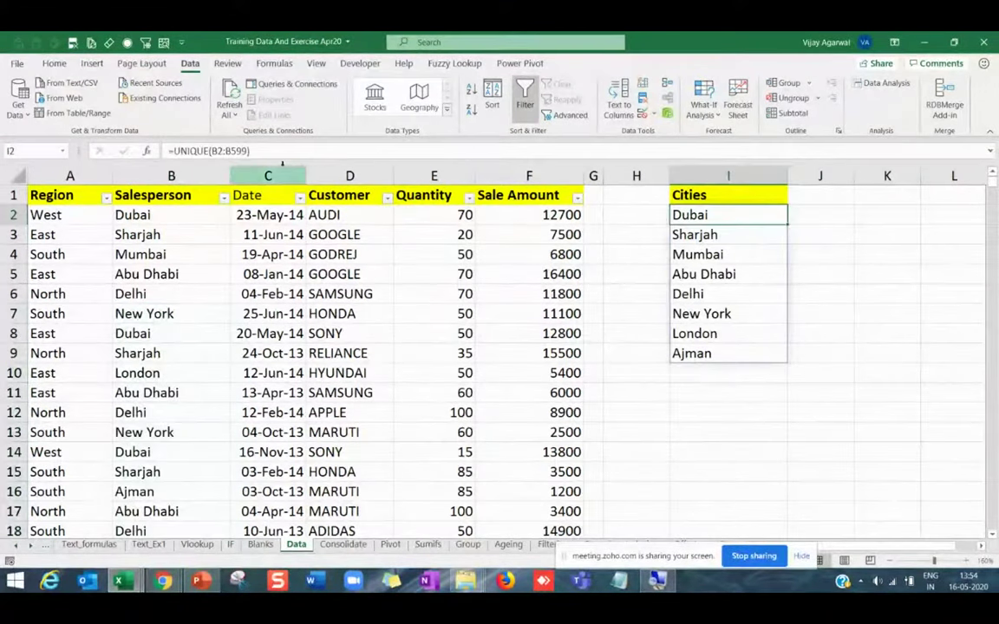
{"action": "left_click", "coordinate": [178, 151]}
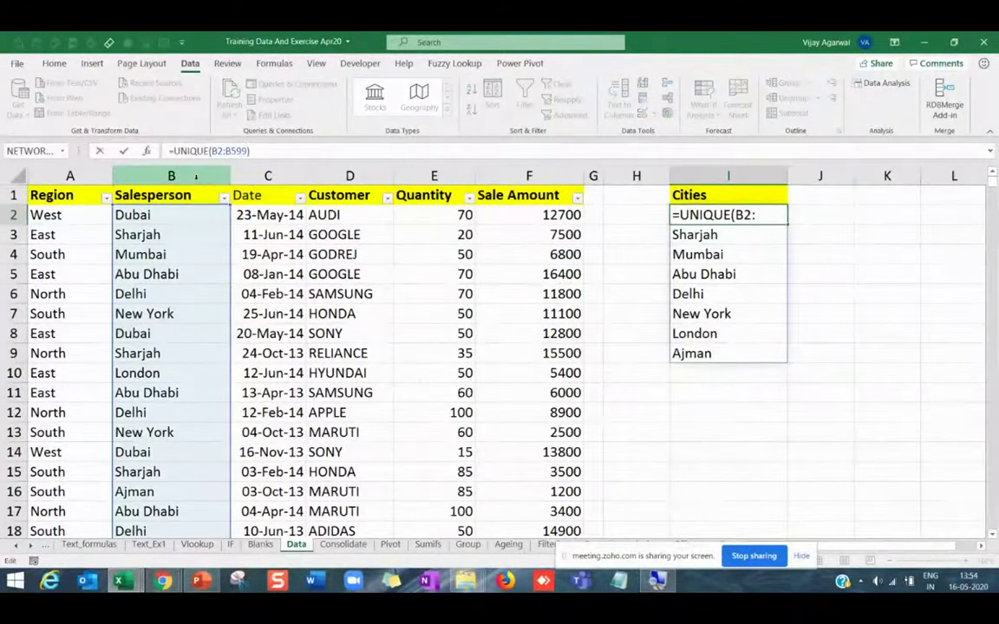
Wrap the I2 formula as =SORT(UNIQUE(B2:B599)).
{"action": "type", "text": "sort("}
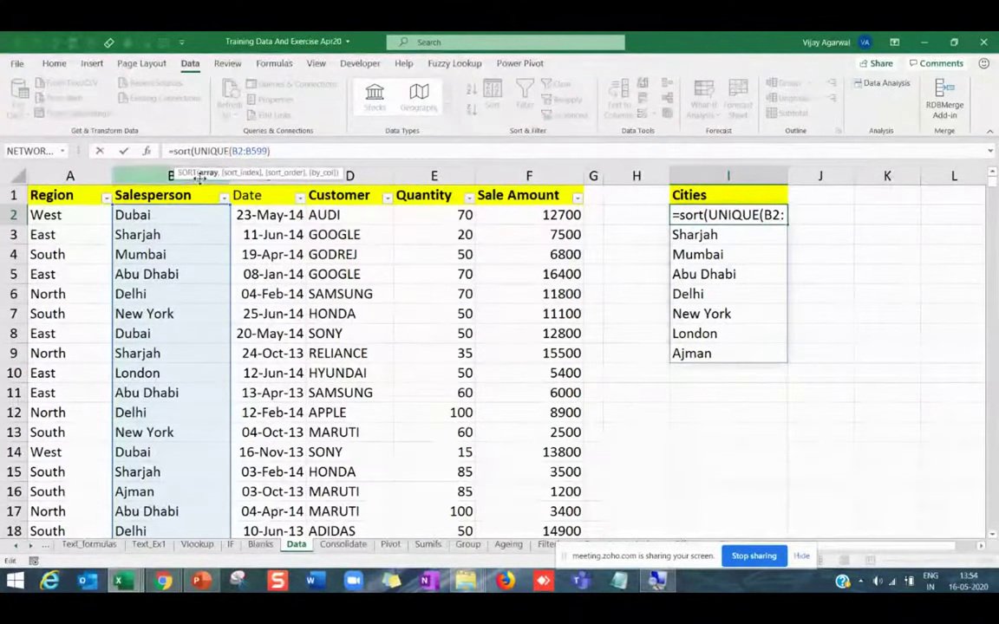
{"action": "left_click", "coordinate": [350, 148]}
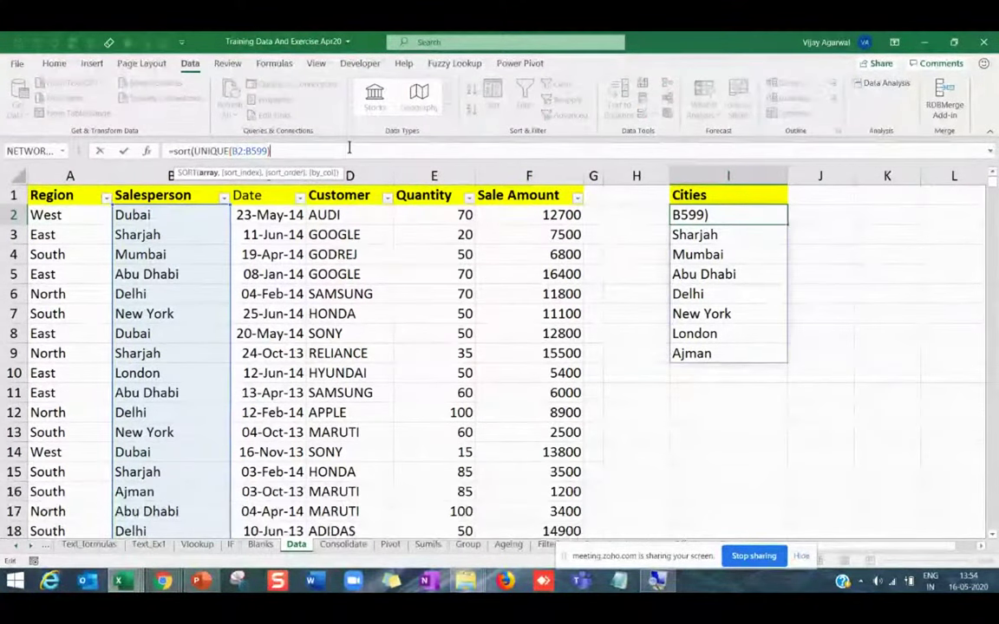
{"action": "type", "text": ")"}
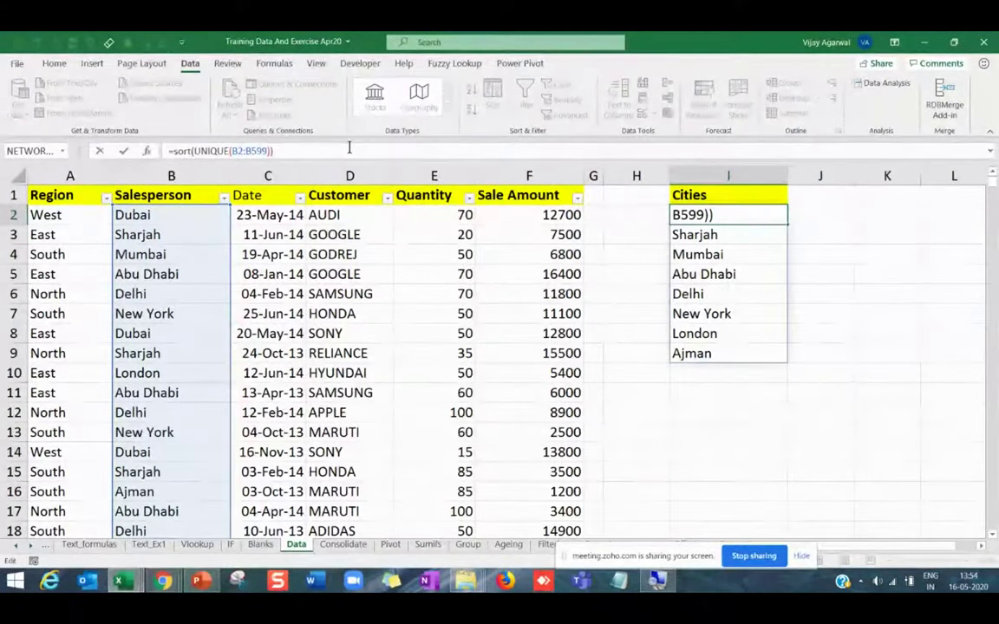
{"action": "key", "text": "Return"}
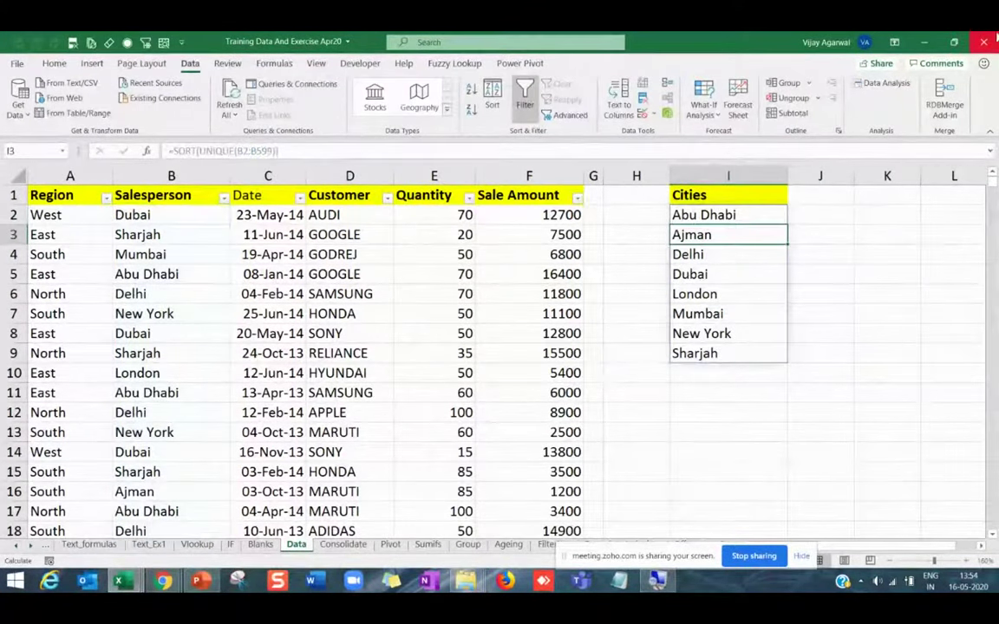
{"action": "left_click_drag", "start_coordinate": [732, 214], "coordinate": [725, 353]}
Overwrite B6 with zzzzzz and B9 with aaaaaaa to test the sorting.
{"action": "left_click", "coordinate": [193, 295]}
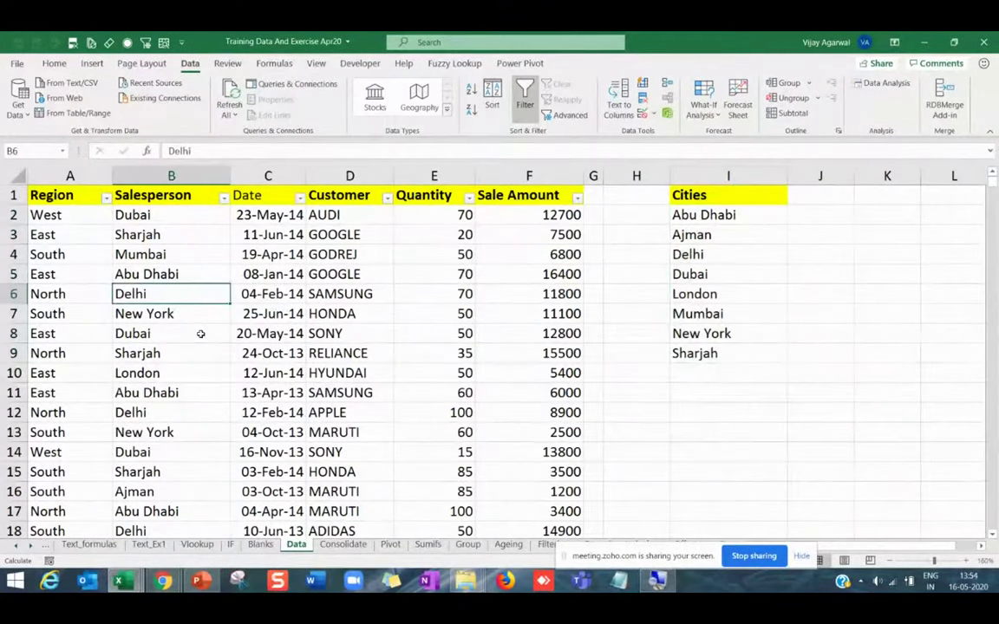
{"action": "type", "text": "zzzzzz"}
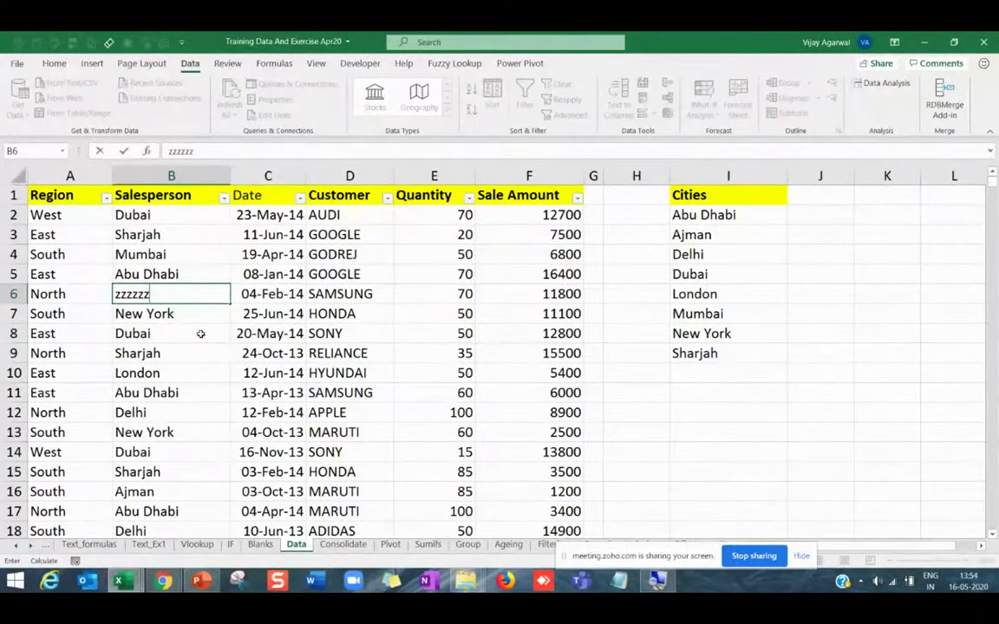
{"action": "key", "text": "Return"}
{"action": "left_click", "coordinate": [171, 349]}
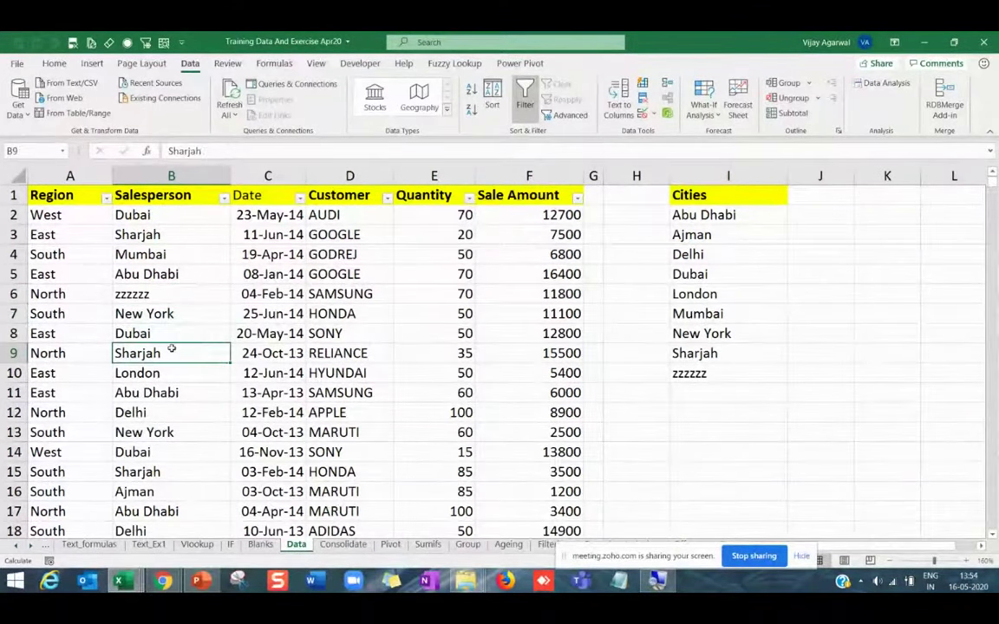
{"action": "type", "text": "aaaaaaa"}
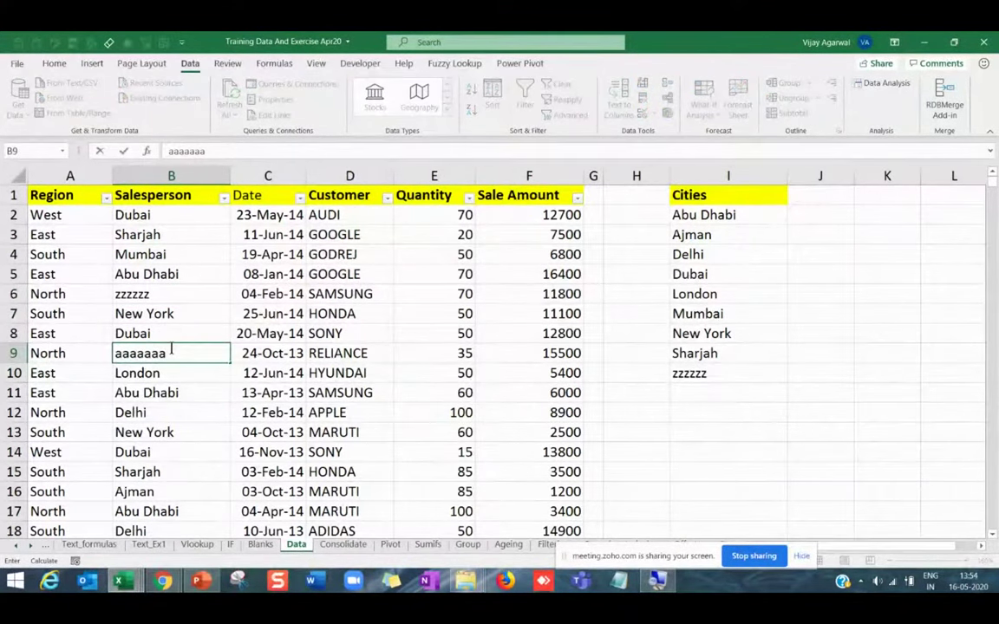
{"action": "key", "text": "Return"}
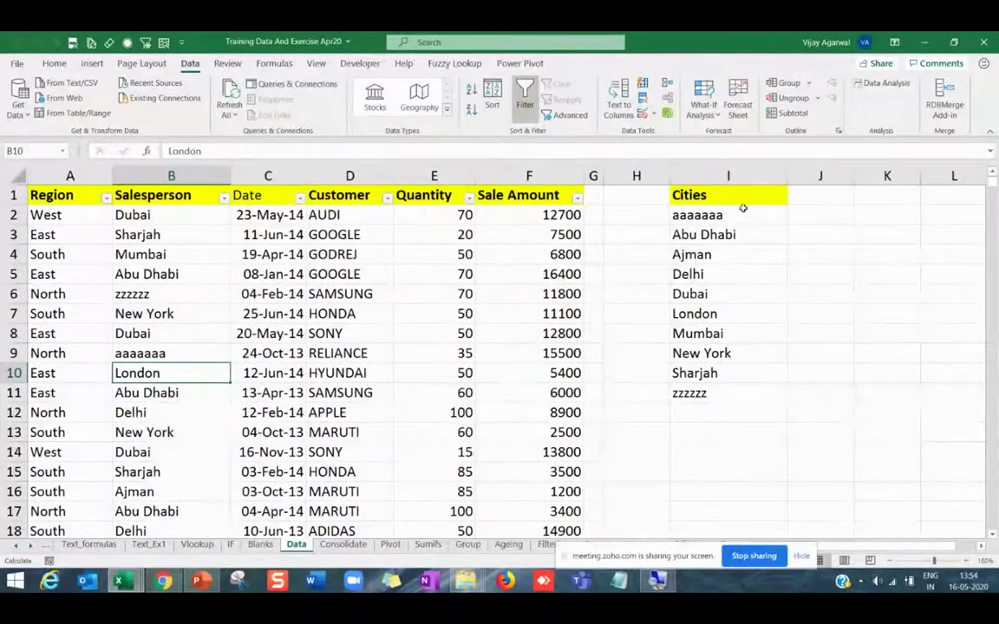
{"action": "left_click_drag", "start_coordinate": [743, 208], "coordinate": [729, 394]}
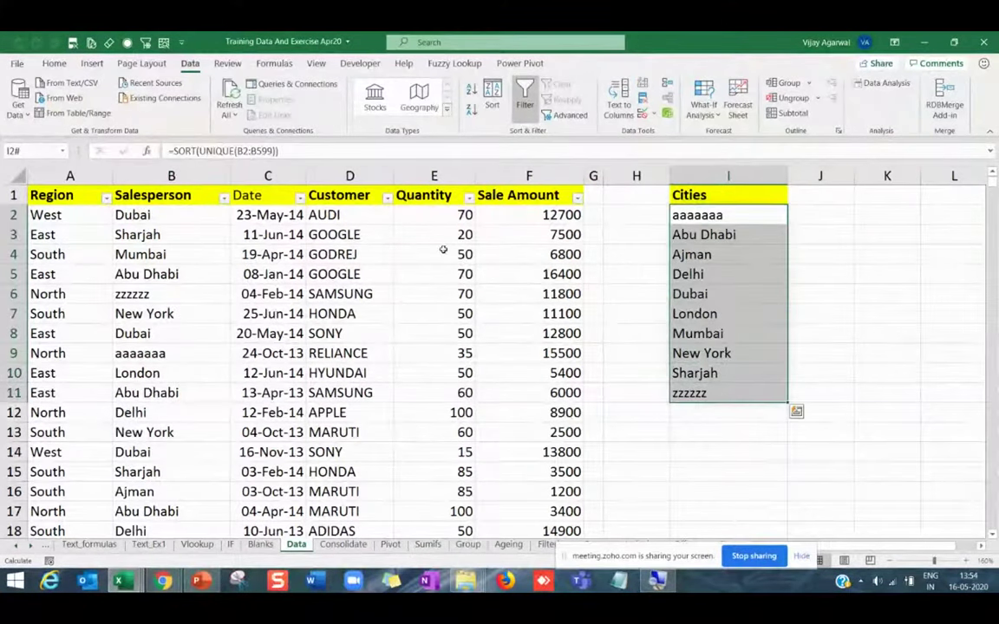
{"action": "left_click", "coordinate": [219, 151]}
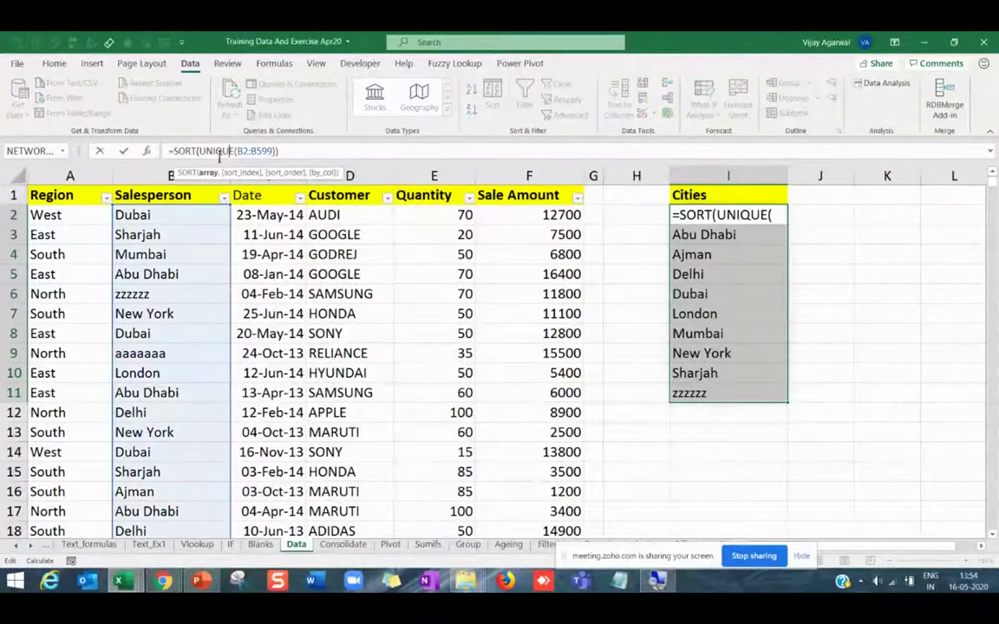
Highlight IFS on the PowerPoint functions slide, then return to the Training Data workbook.
{"action": "left_click", "coordinate": [198, 588]}
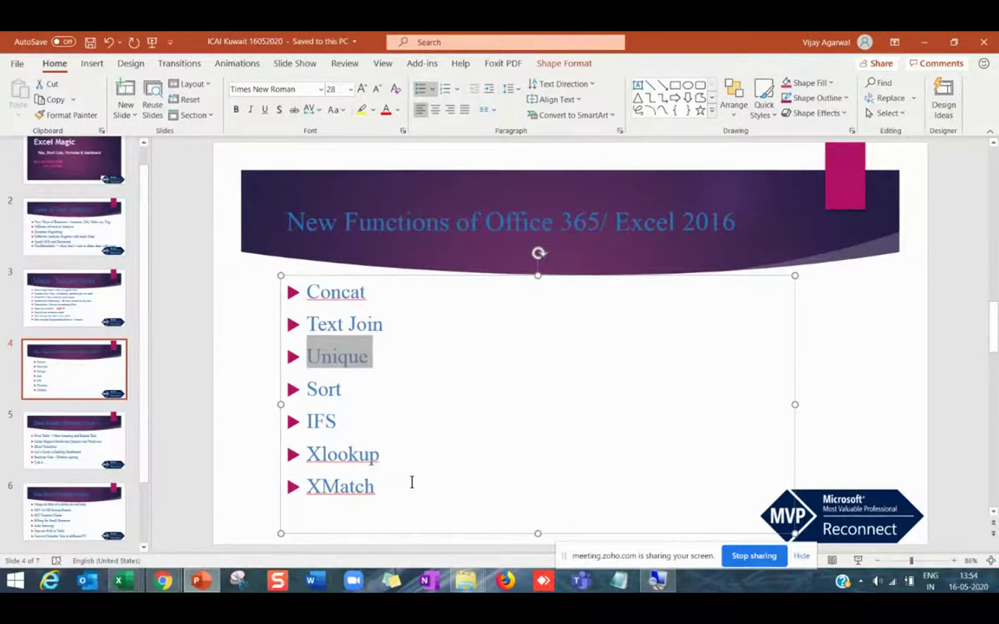
{"action": "double_click", "coordinate": [337, 422]}
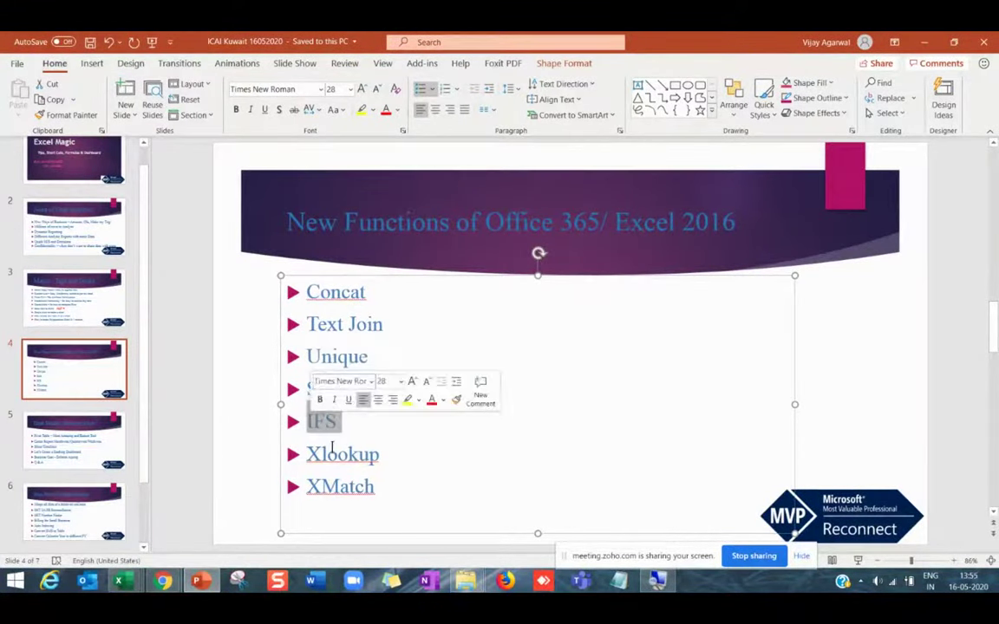
{"action": "left_click", "coordinate": [337, 487]}
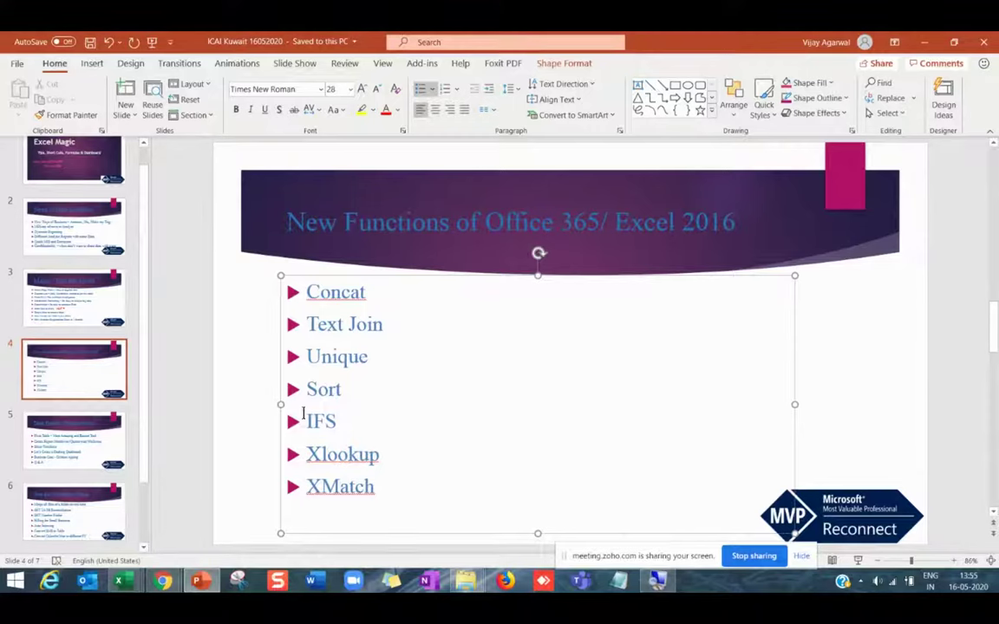
{"action": "left_click_drag", "start_coordinate": [305, 416], "coordinate": [335, 424]}
{"action": "left_click", "coordinate": [335, 424]}
{"action": "double_click", "coordinate": [335, 424]}
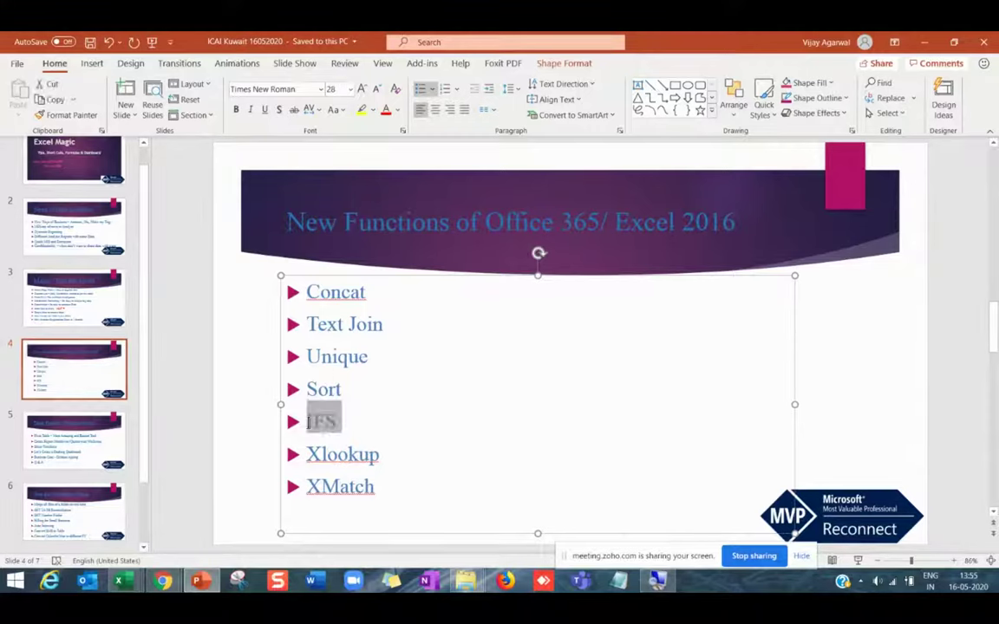
{"action": "left_click", "coordinate": [335, 452]}
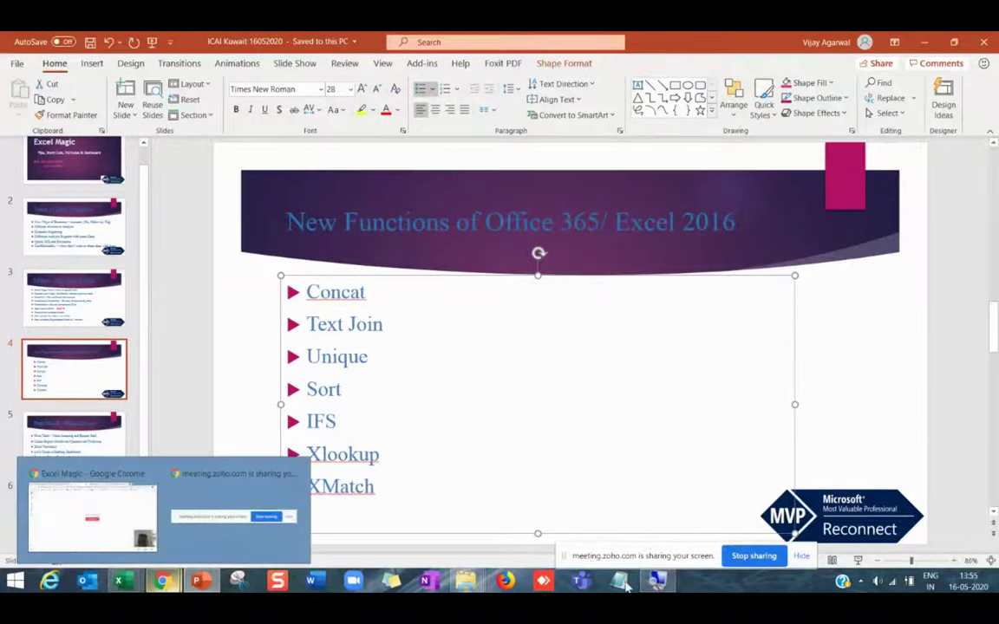
{"action": "mouse_move", "coordinate": [117, 580]}
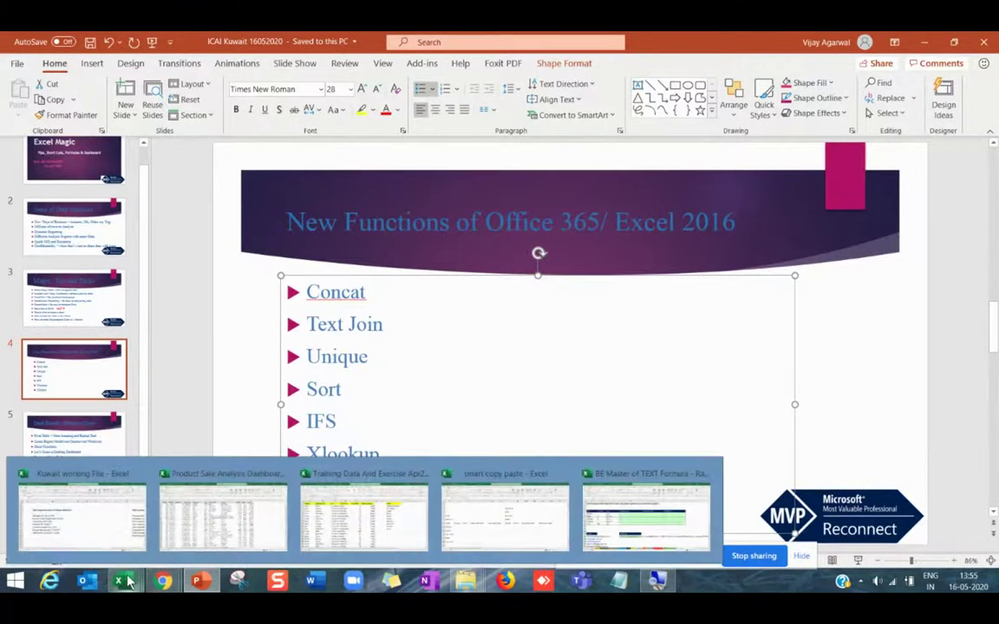
{"action": "left_click", "coordinate": [302, 478]}
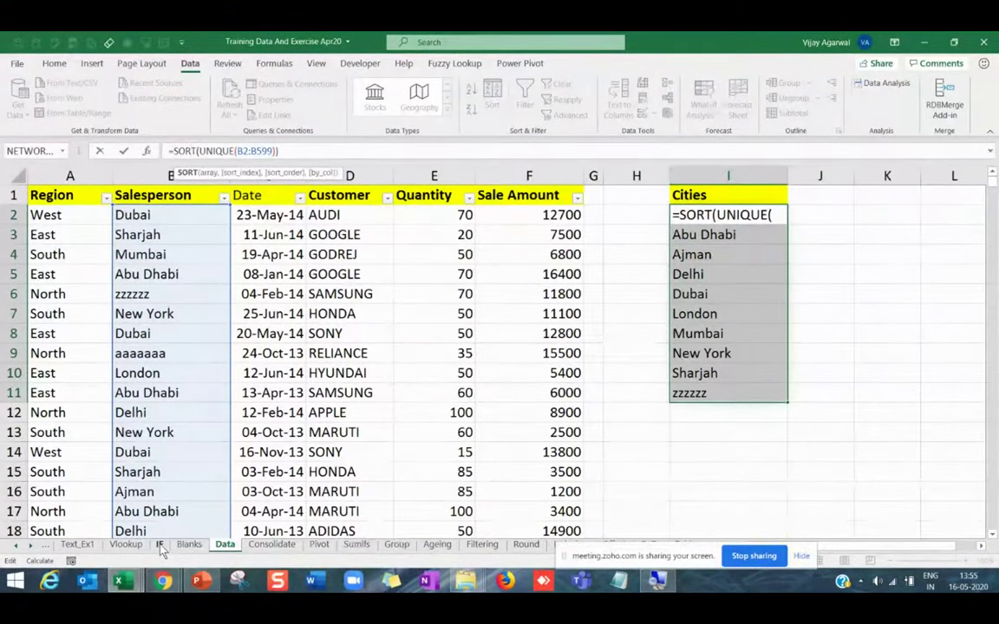
Move through the IF and Data sheets, ending on the Text_Ex1 sheet.
{"action": "left_click", "coordinate": [160, 544]}
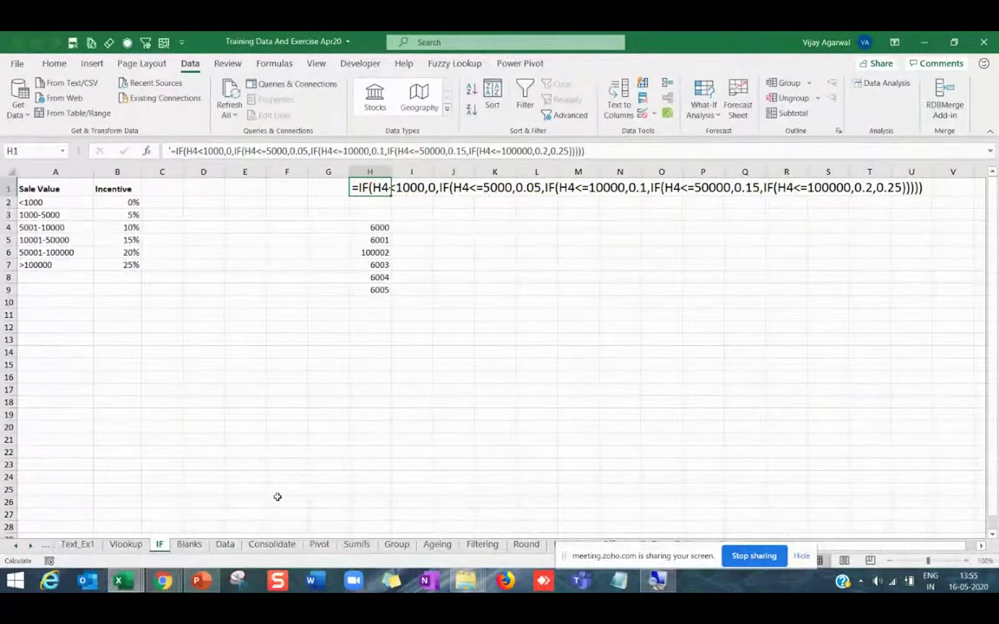
{"action": "scroll", "coordinate": [260, 545], "scroll_direction": "down", "scroll_amount": 3}
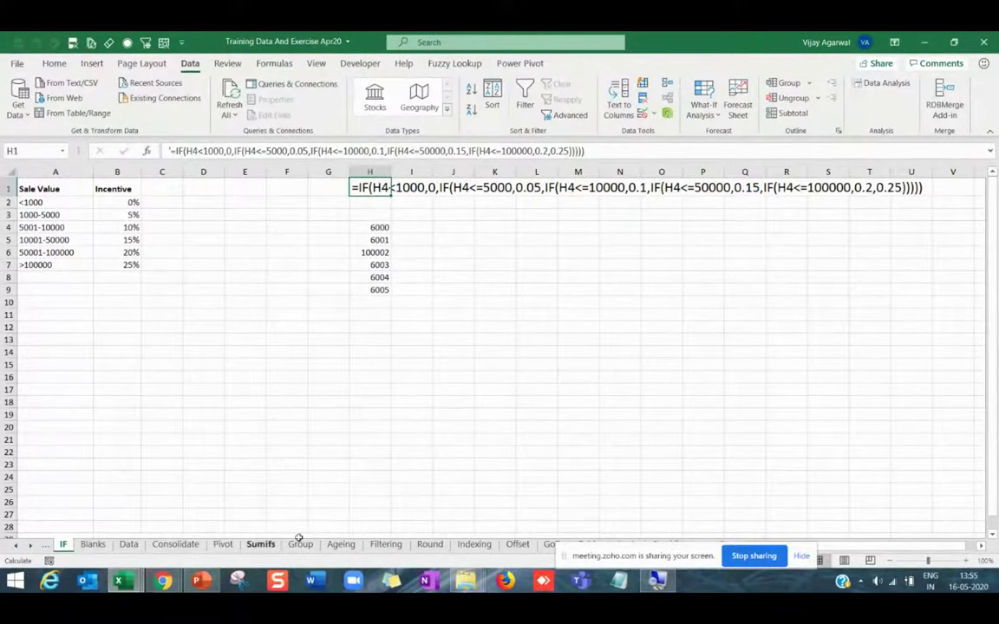
{"action": "left_click", "coordinate": [128, 545]}
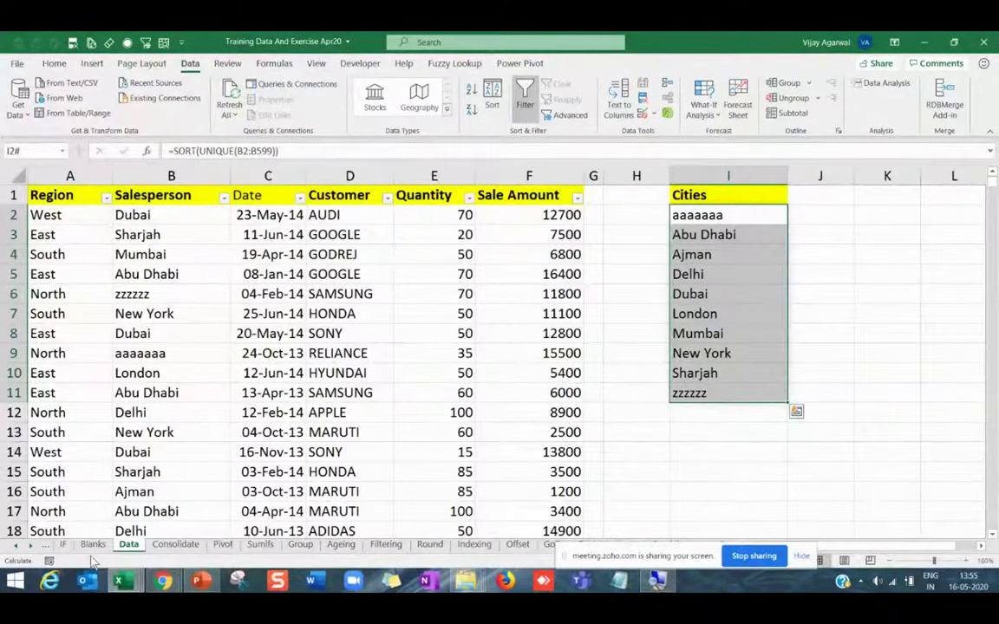
{"action": "scroll", "coordinate": [87, 555], "scroll_direction": "up", "scroll_amount": 4}
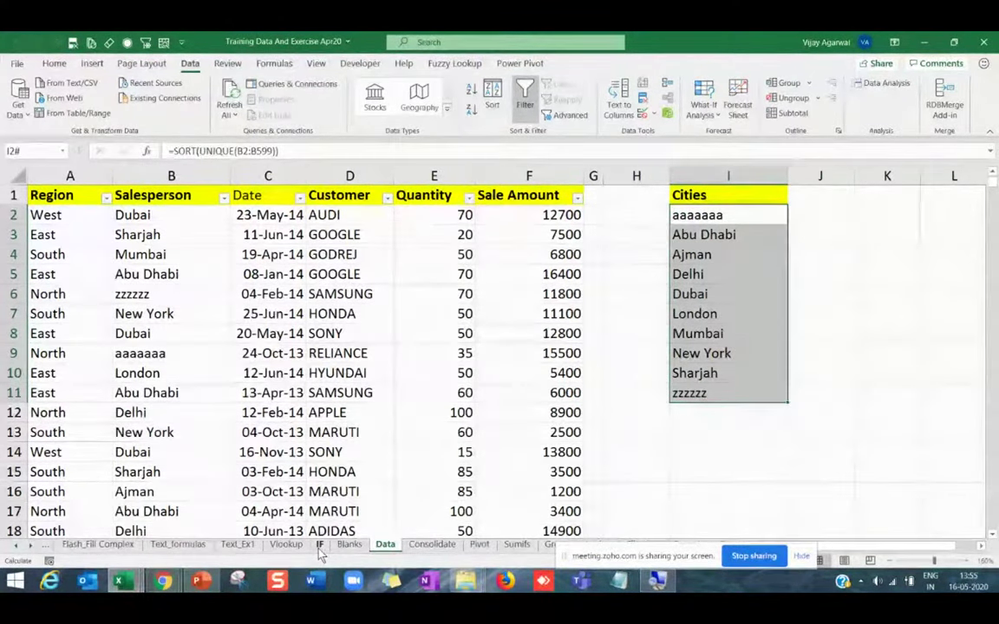
{"action": "left_click", "coordinate": [319, 546]}
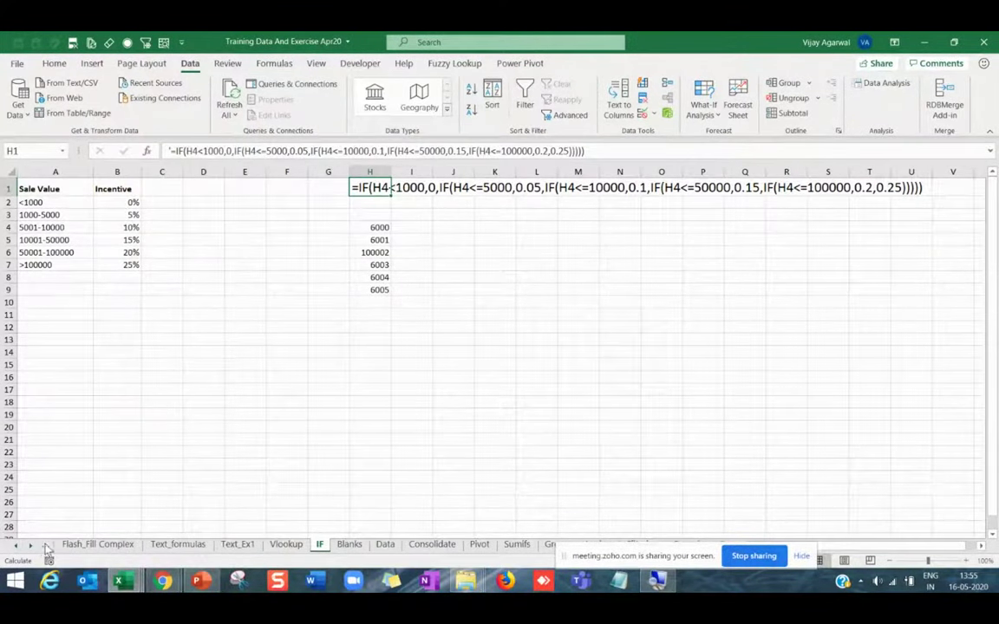
{"action": "left_click", "coordinate": [240, 546]}
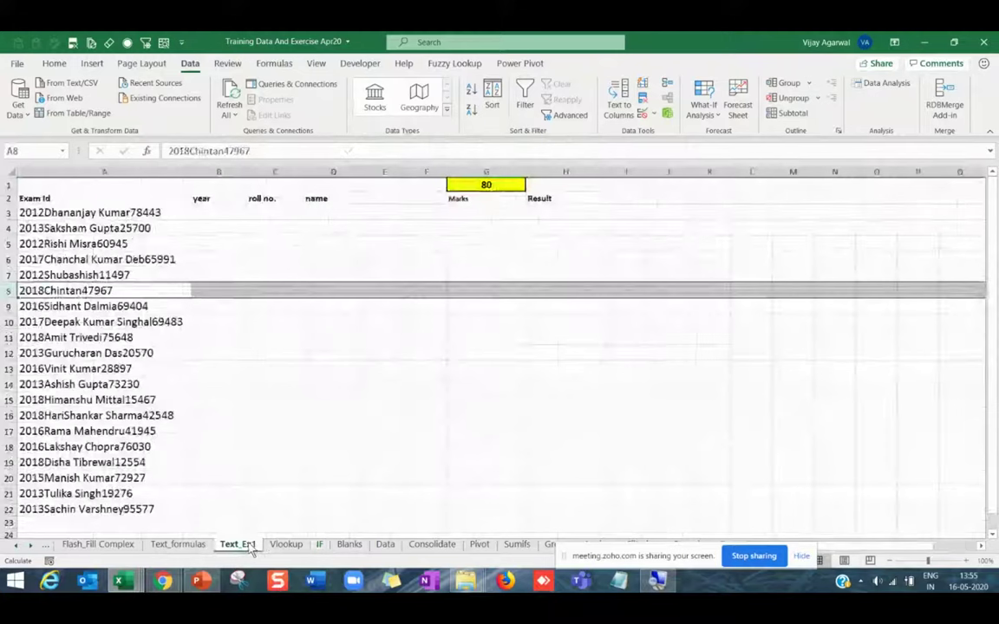
Enter 'Satish' in F3 and fill the name list down to row 10.
{"action": "left_click", "coordinate": [464, 383]}
{"action": "scroll", "coordinate": [465, 382], "scroll_direction": "up", "scroll_amount": 3}
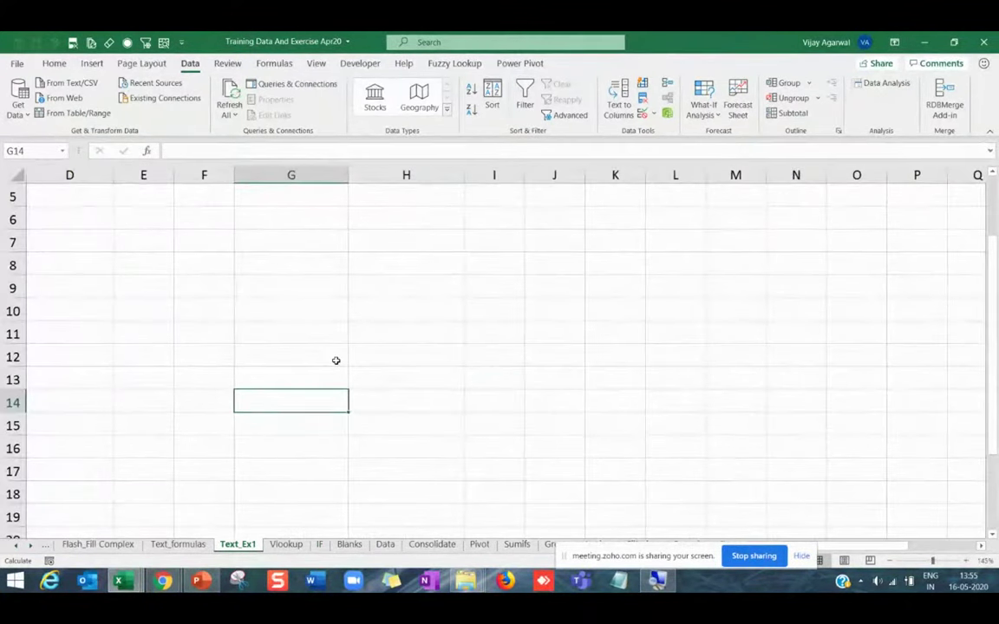
{"action": "key", "text": "ctrl+Home"}
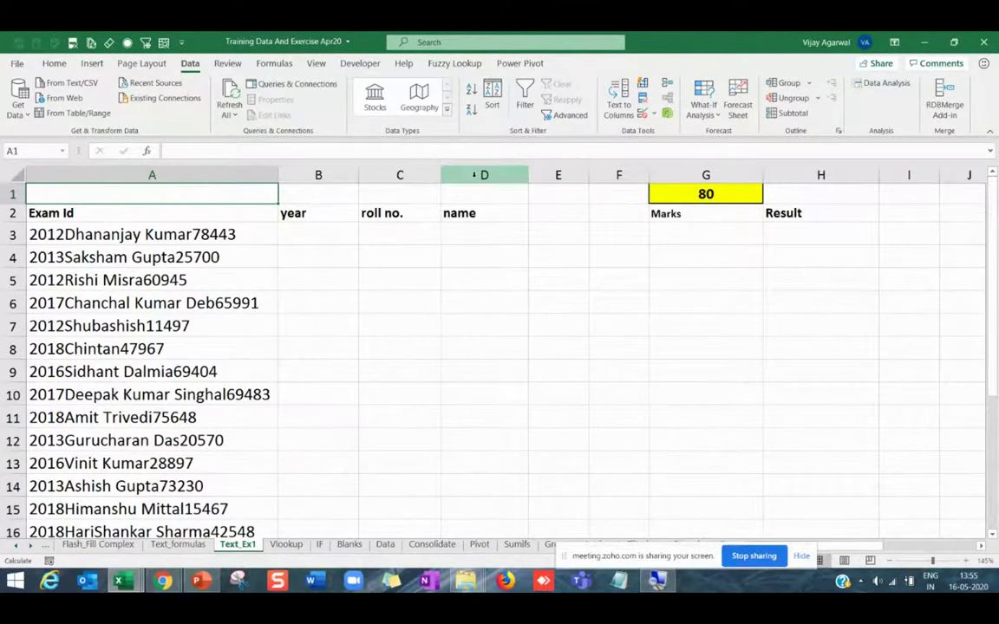
{"action": "left_click_drag", "start_coordinate": [483, 174], "coordinate": [119, 188]}
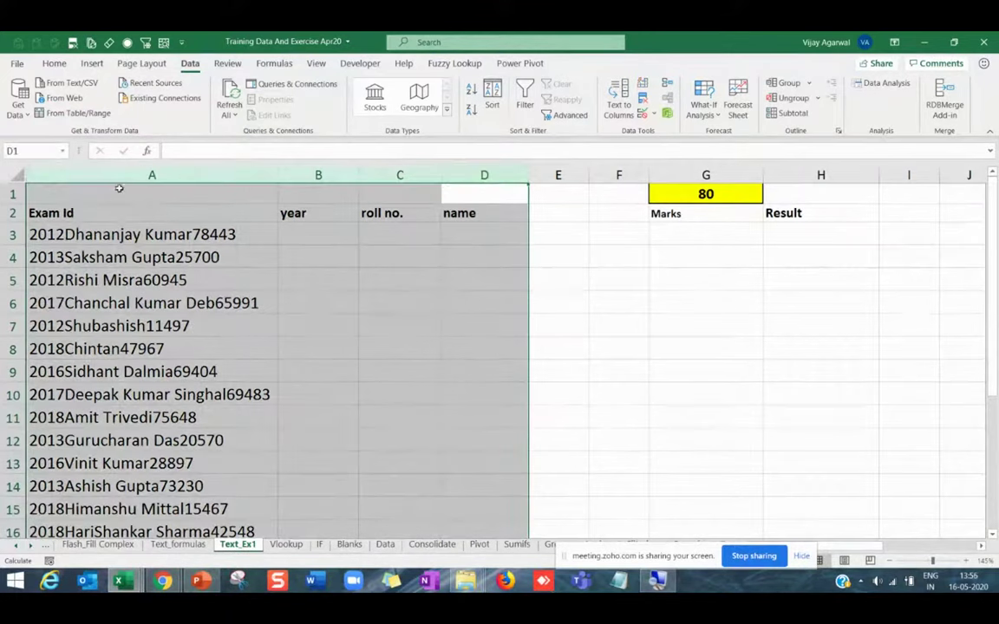
{"action": "left_click", "coordinate": [272, 257]}
{"action": "left_click", "coordinate": [609, 236]}
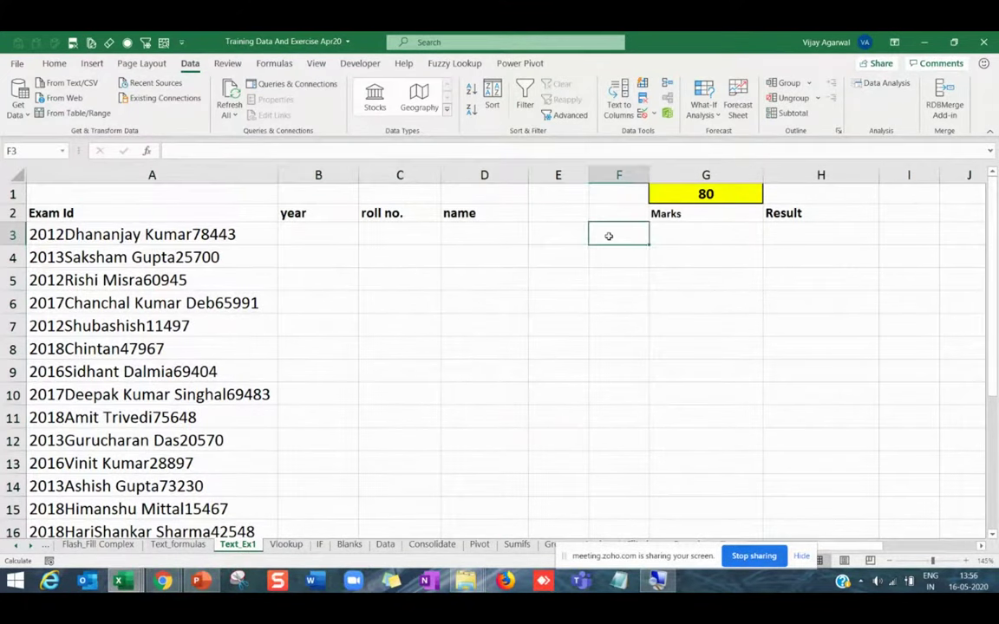
{"action": "type", "text": "Satish"}
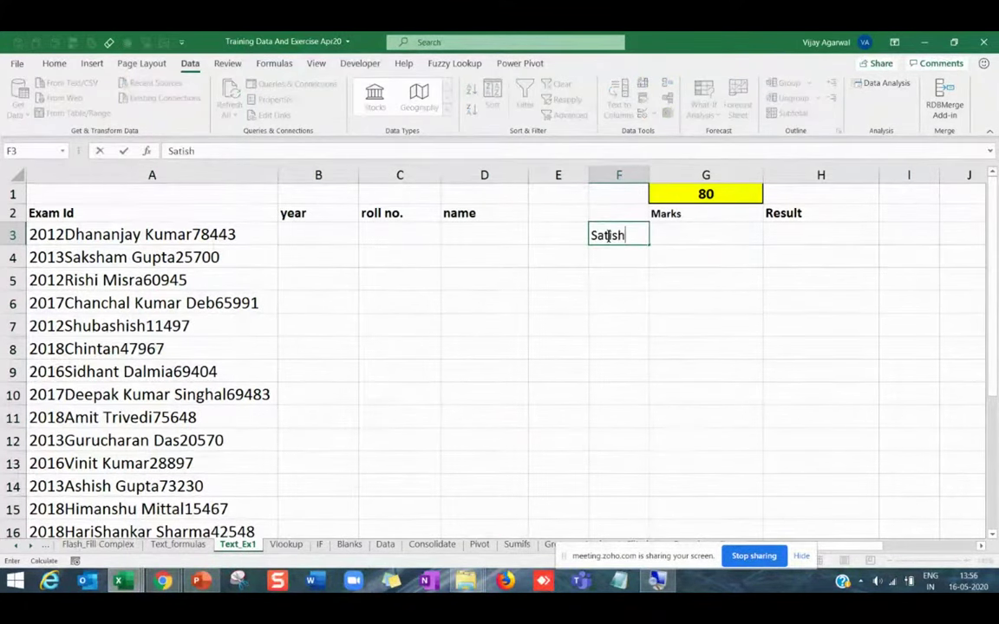
{"action": "key", "text": "Return"}
{"action": "left_click", "coordinate": [609, 236]}
{"action": "left_click_drag", "start_coordinate": [649, 246], "coordinate": [647, 404]}
{"action": "left_click", "coordinate": [616, 330]}
Delete columns A through D and widen column B to fit the names.
{"action": "left_click_drag", "start_coordinate": [484, 175], "coordinate": [52, 175]}
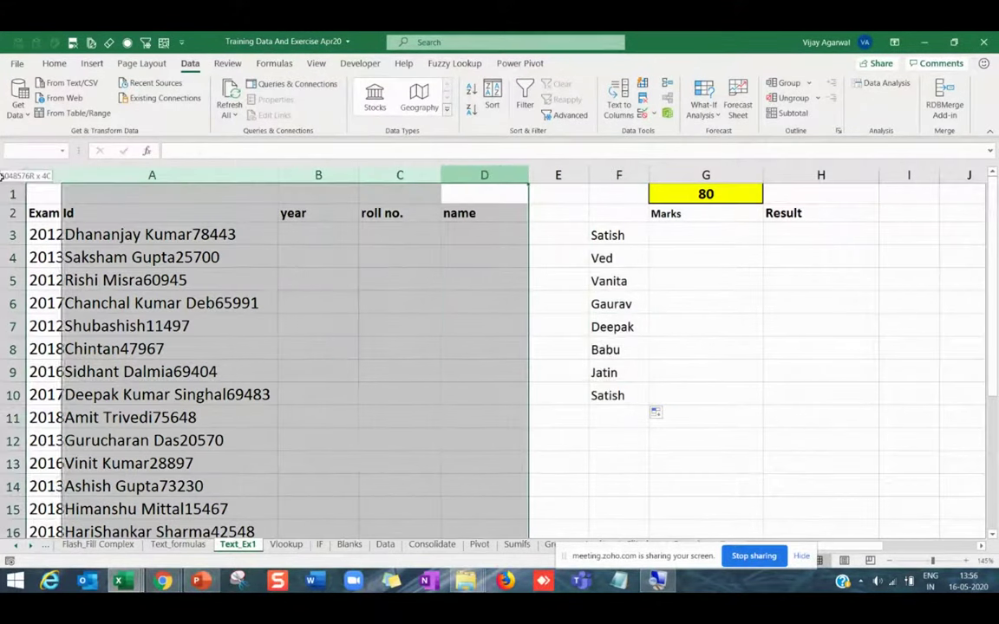
{"action": "key", "text": "ctrl+minus"}
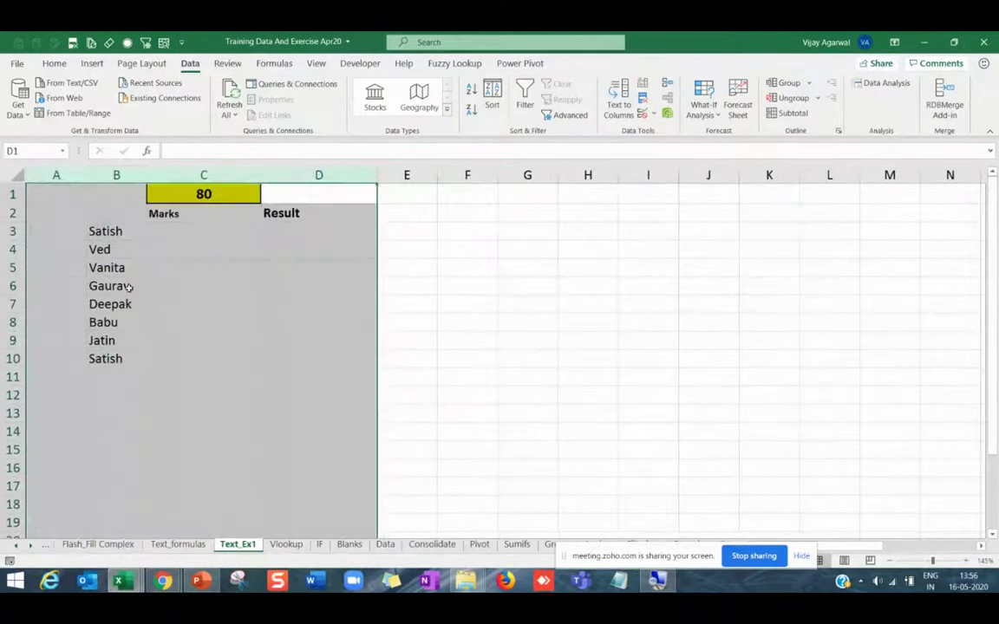
{"action": "left_click", "coordinate": [113, 286]}
{"action": "left_click_drag", "start_coordinate": [148, 175], "coordinate": [190, 175]}
{"action": "left_click_drag", "start_coordinate": [303, 175], "coordinate": [289, 175]}
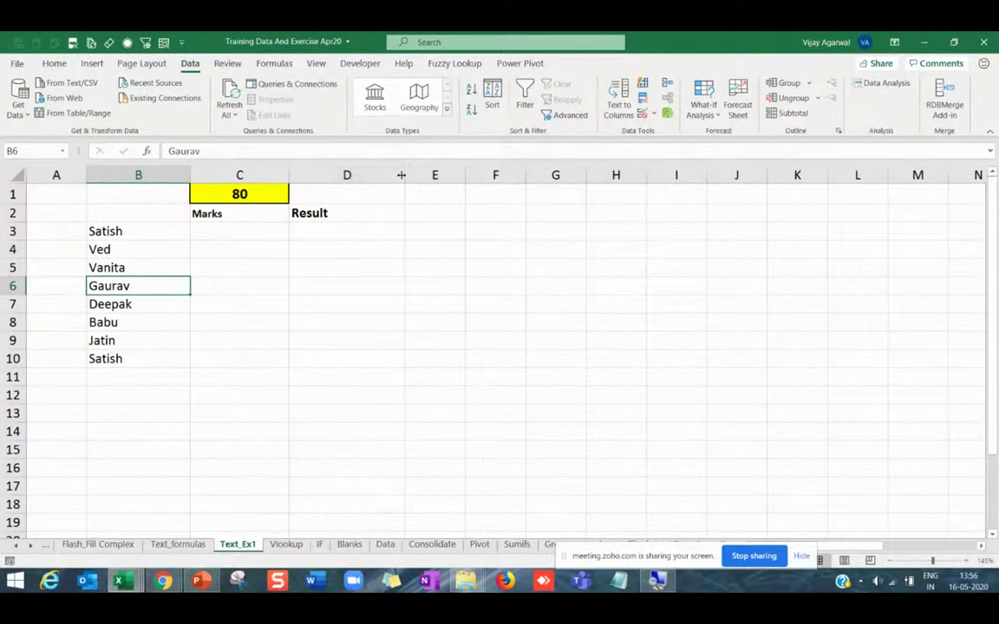
Enter =RANDBETWEEN(1,100) in C3 and fill it down to C10.
{"action": "left_click", "coordinate": [244, 231]}
{"action": "type", "text": "=rand"}
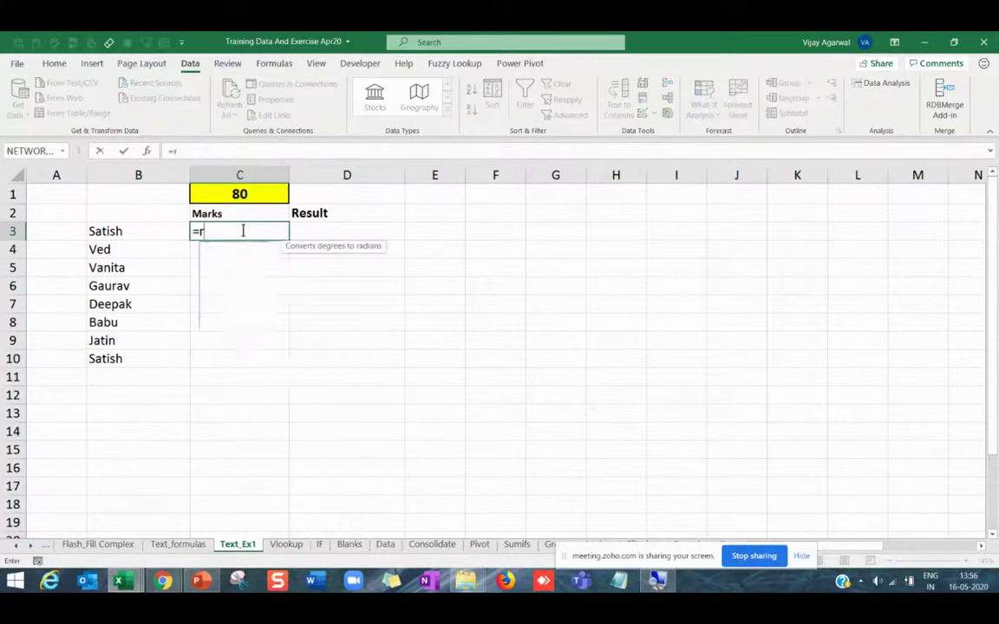
{"action": "key", "text": "Down"}
{"action": "key", "text": "Down"}
{"action": "key", "text": "Tab"}
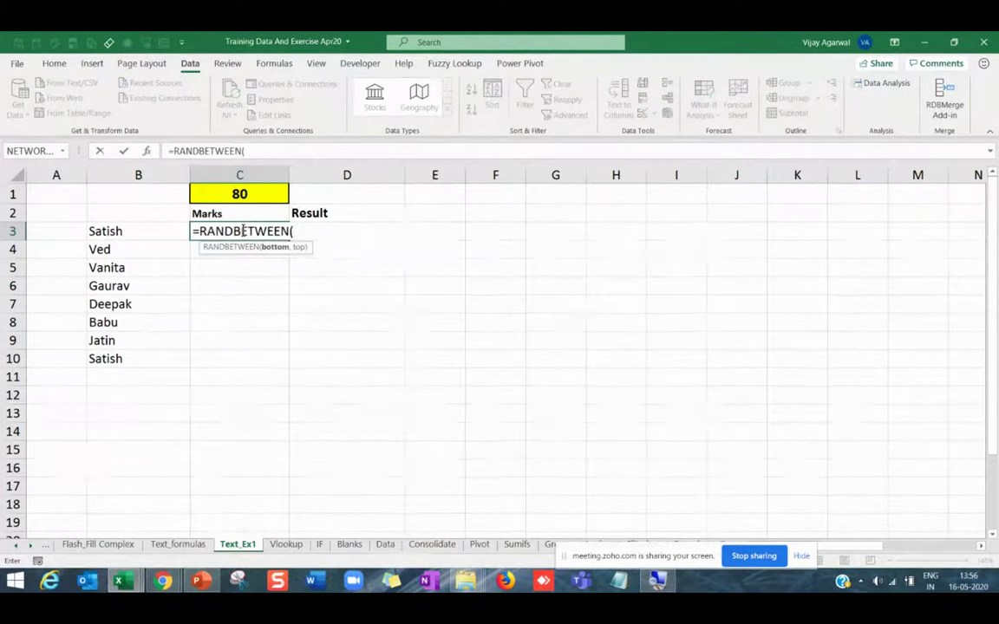
{"action": "type", "text": "1,10"}
{"action": "key", "text": "BackSpace"}
{"action": "key", "text": "BackSpace"}
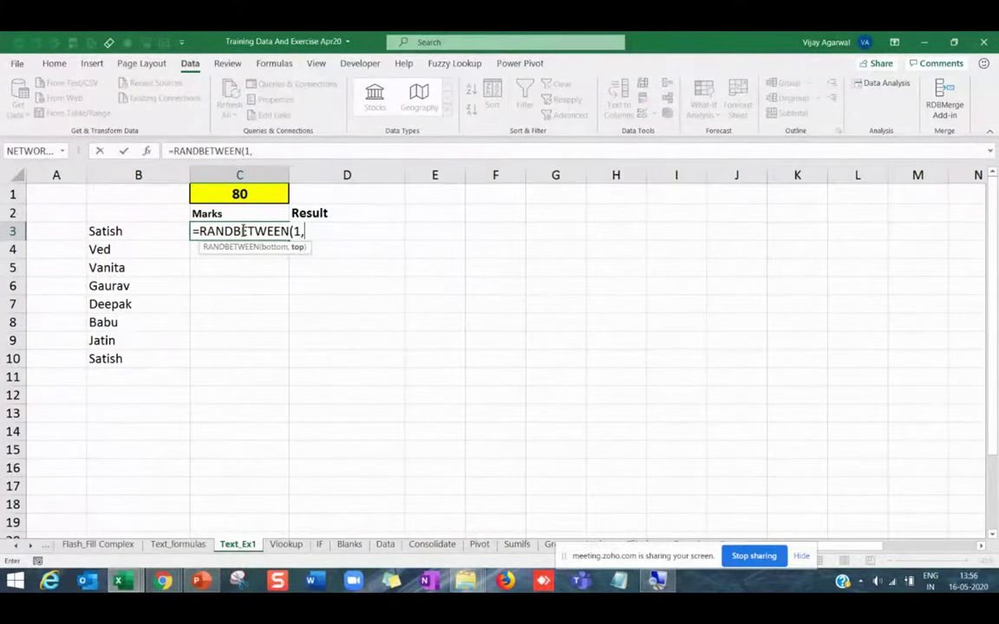
{"action": "type", "text": "100"}
{"action": "key", "text": "Return"}
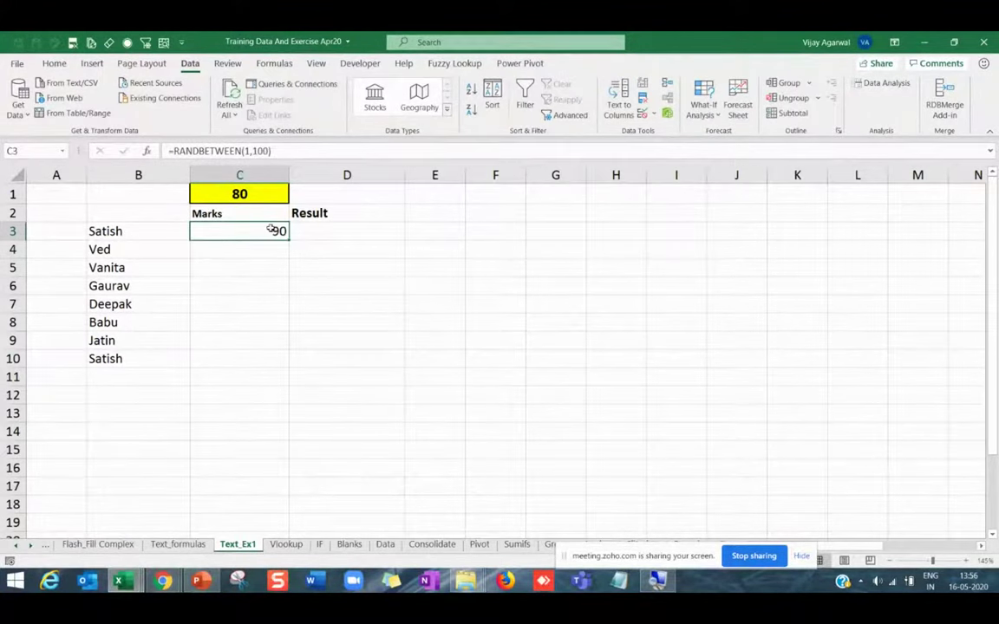
{"action": "double_click", "coordinate": [288, 240]}
Autofit columns B and C to the names and marks, widening C slightly.
{"action": "scroll", "coordinate": [98, 276], "scroll_direction": "up", "scroll_amount": 1}
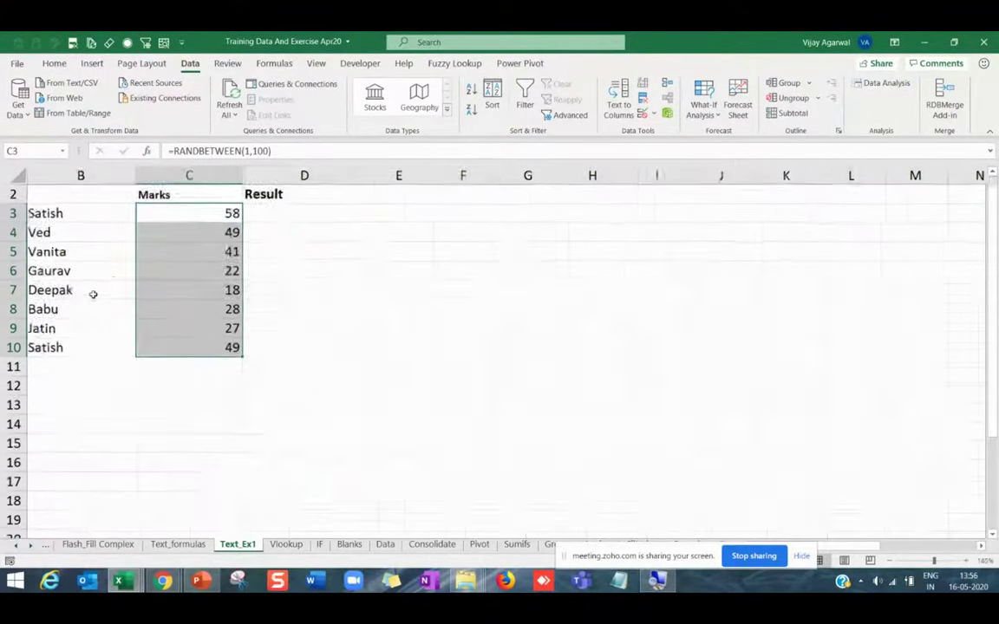
{"action": "left_click", "coordinate": [545, 433]}
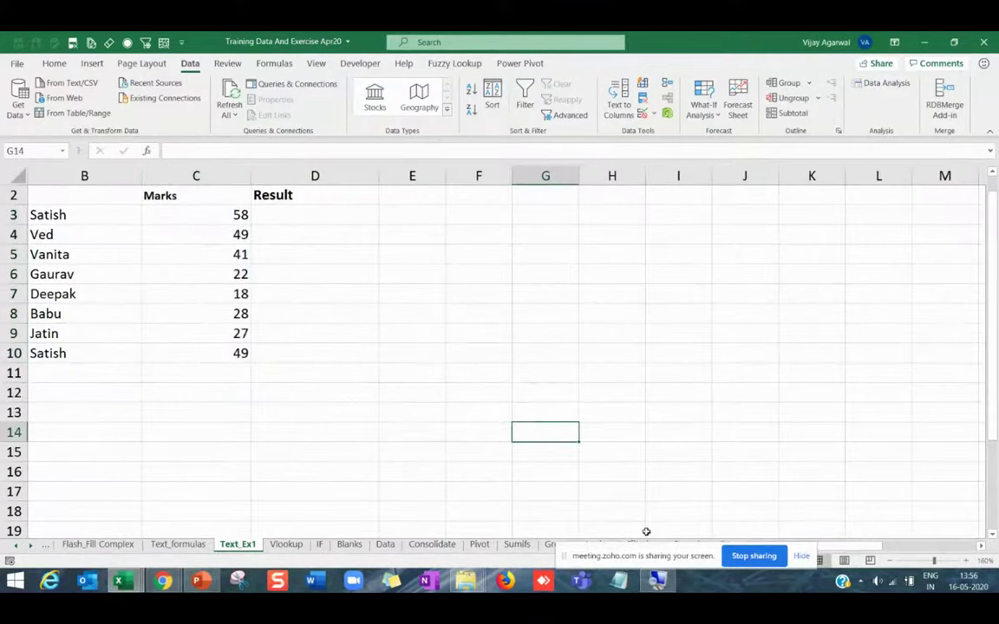
{"action": "left_click", "coordinate": [101, 334]}
{"action": "key", "text": "Left"}
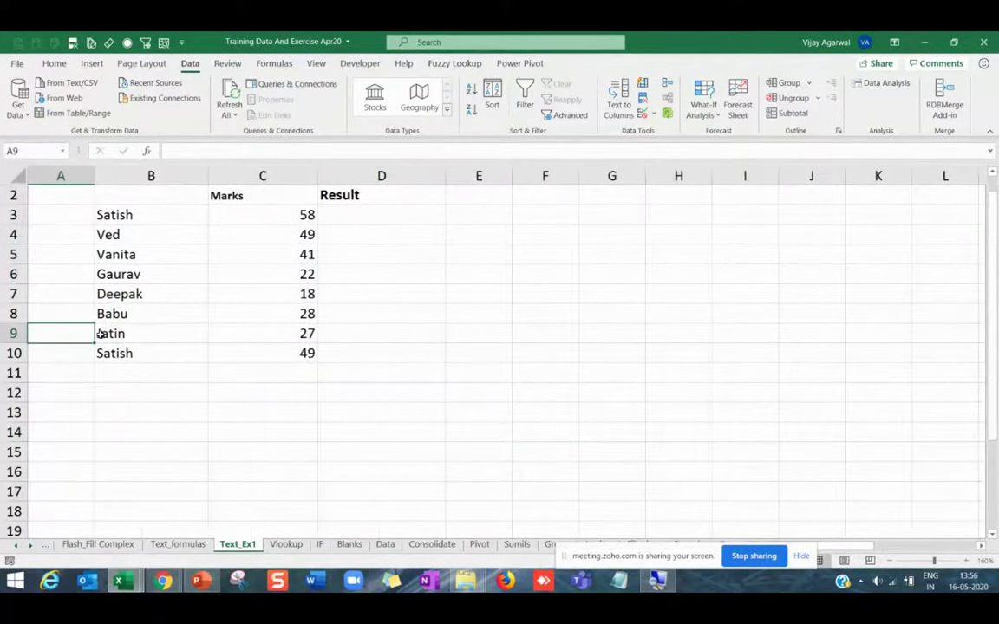
{"action": "double_click", "coordinate": [208, 176]}
{"action": "double_click", "coordinate": [256, 176]}
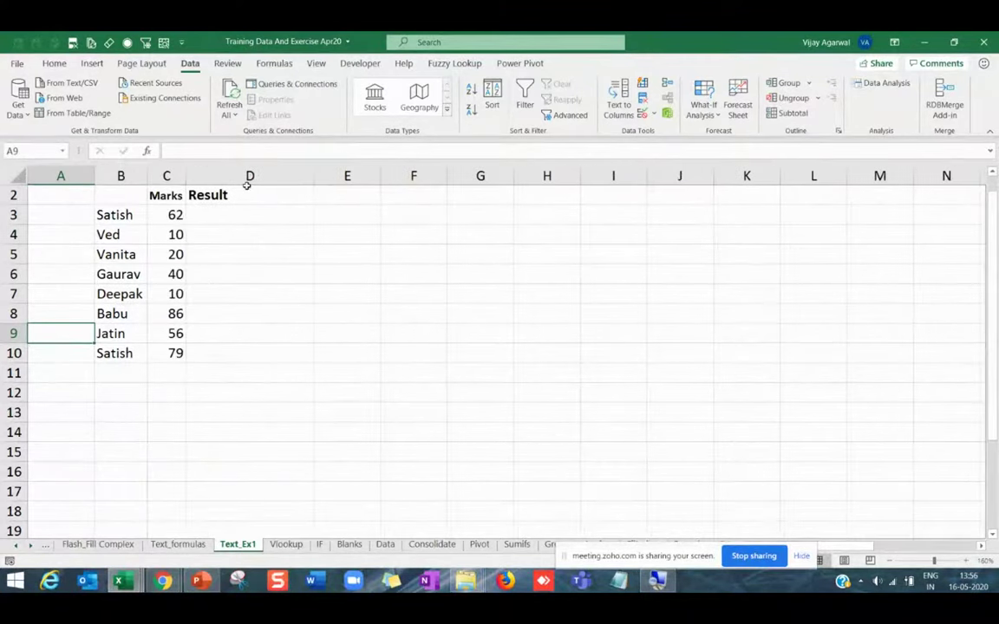
{"action": "left_click_drag", "start_coordinate": [188, 176], "coordinate": [200, 176]}
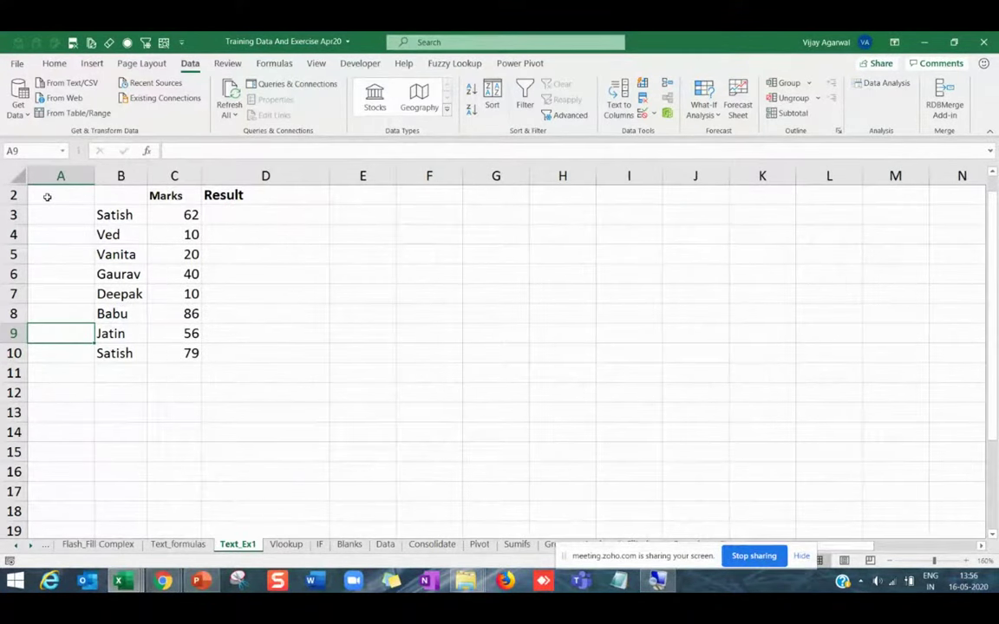
Check row 2's options, then select D3 and adjust column D's width.
{"action": "left_click", "coordinate": [19, 195]}
{"action": "right_click", "coordinate": [28, 200]}
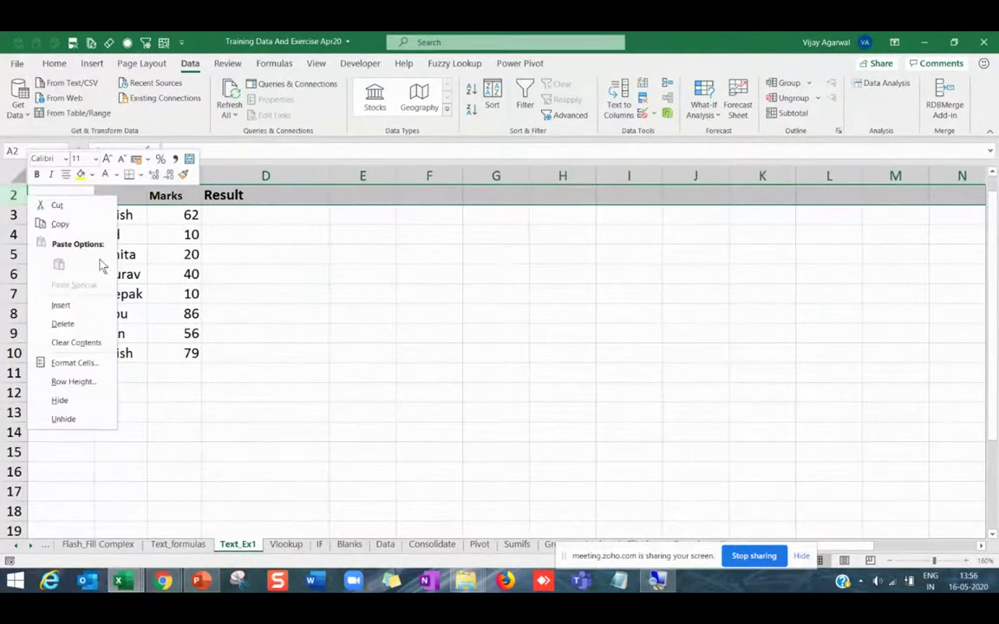
{"action": "key", "text": "Escape"}
{"action": "scroll", "coordinate": [243, 232], "scroll_direction": "up", "scroll_amount": 1}
{"action": "left_click", "coordinate": [243, 236]}
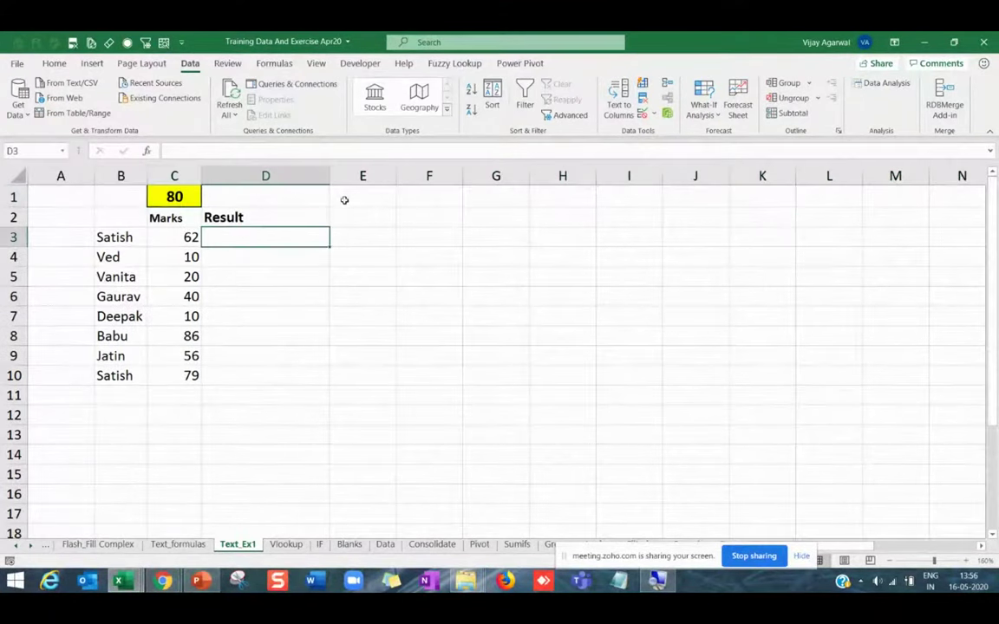
{"action": "left_click_drag", "start_coordinate": [330, 176], "coordinate": [318, 177]}
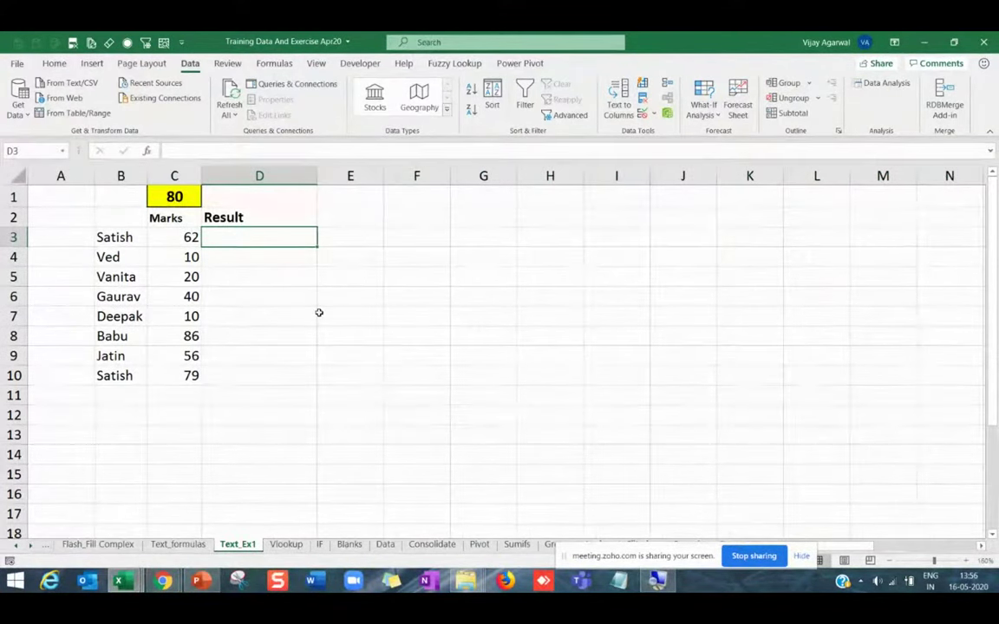
Insert the IF function into D3 from the Formulas tab's Logical library.
{"action": "type", "text": "="}
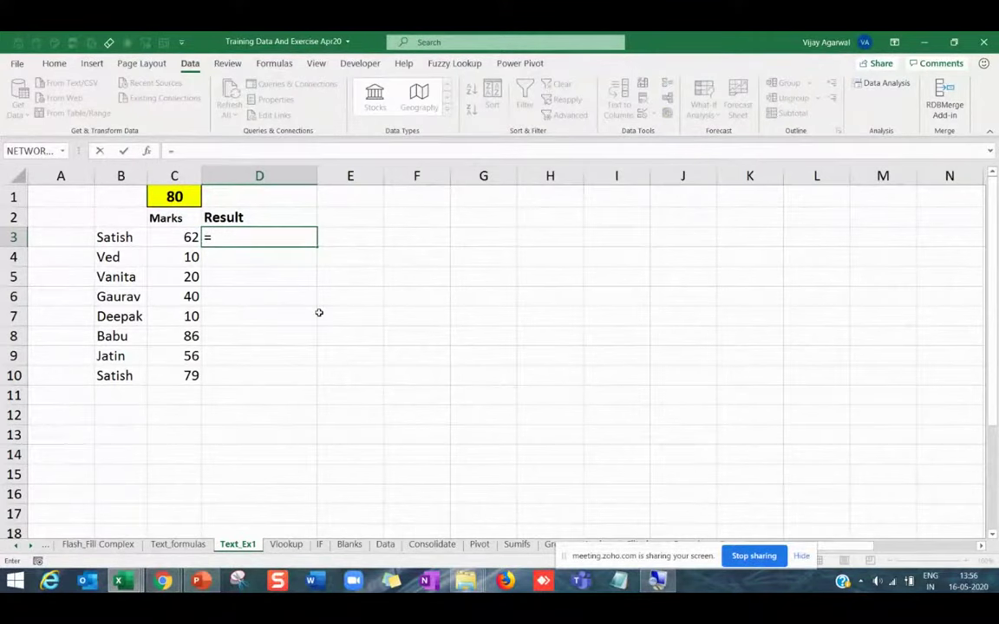
{"action": "key", "text": "Escape"}
{"action": "left_click", "coordinate": [274, 63]}
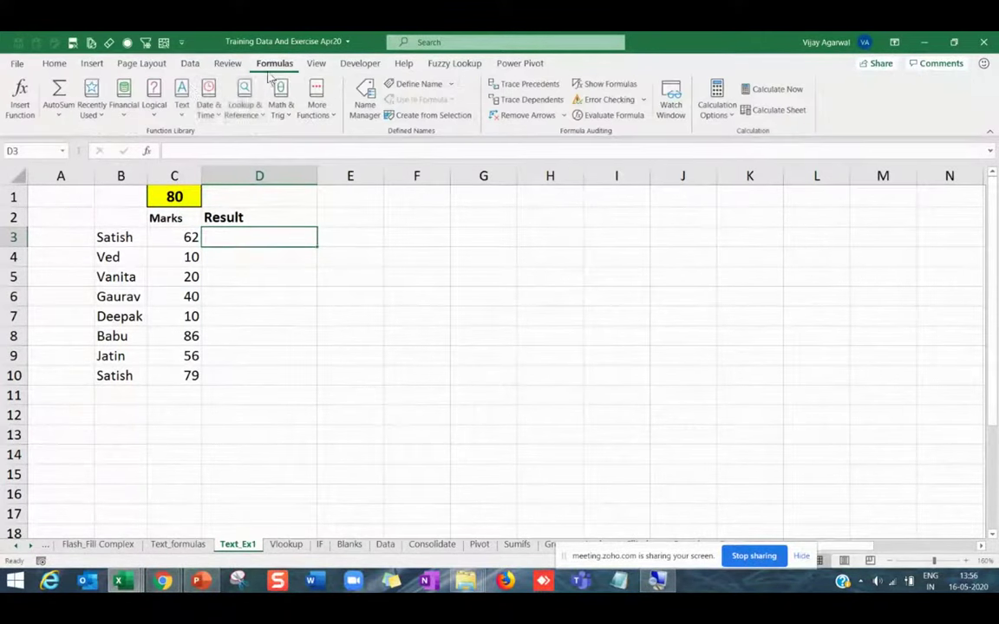
{"action": "left_click", "coordinate": [151, 100]}
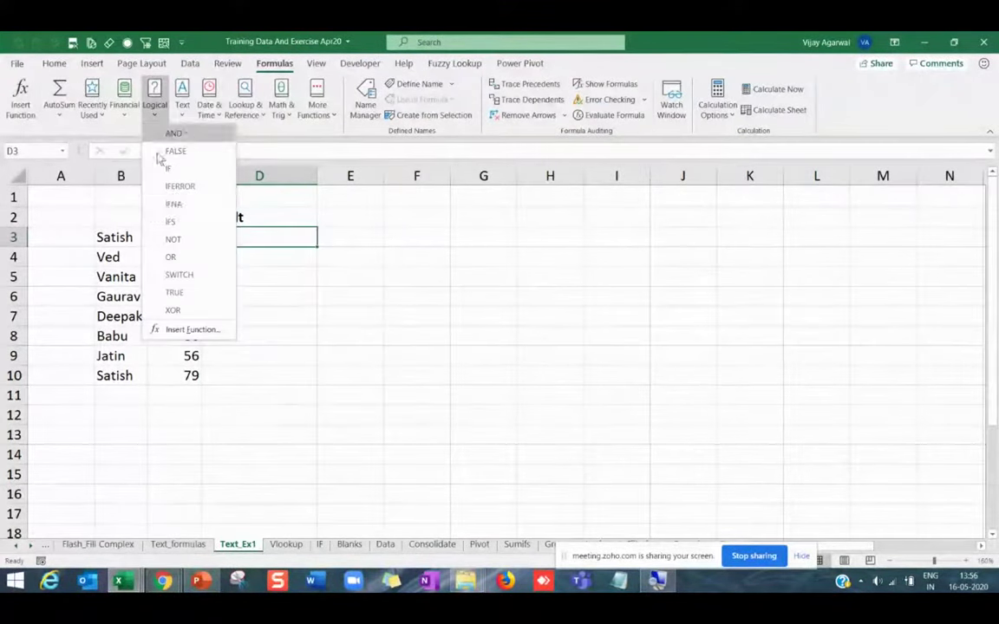
{"action": "left_click", "coordinate": [171, 169]}
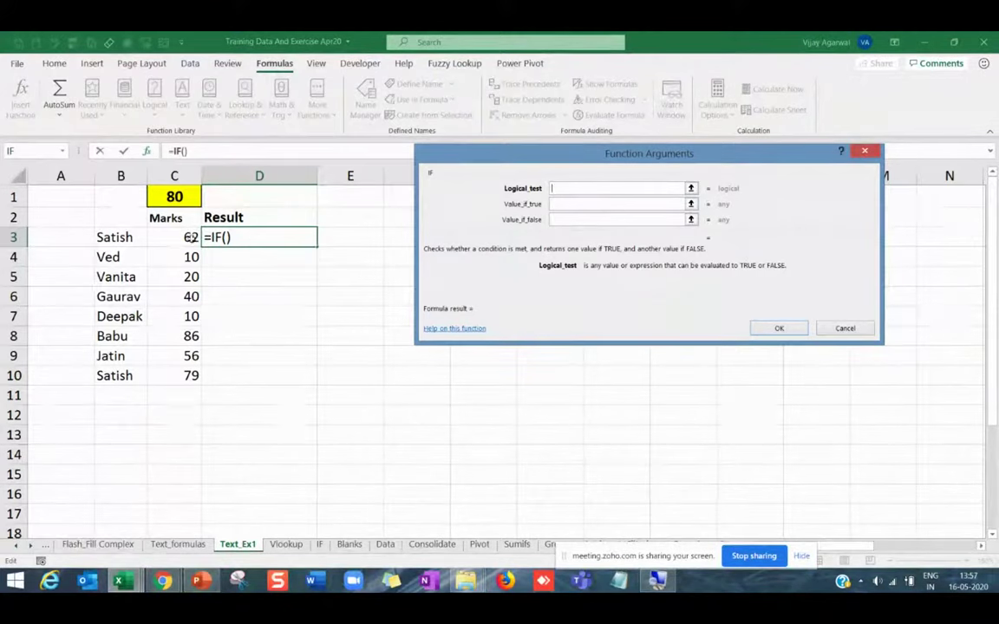
Build =IF(C3>=$C$1,"Pass","Fail") in D3 with an absolute C1 reference.
{"action": "left_click", "coordinate": [189, 238]}
{"action": "type", "text": ">"}
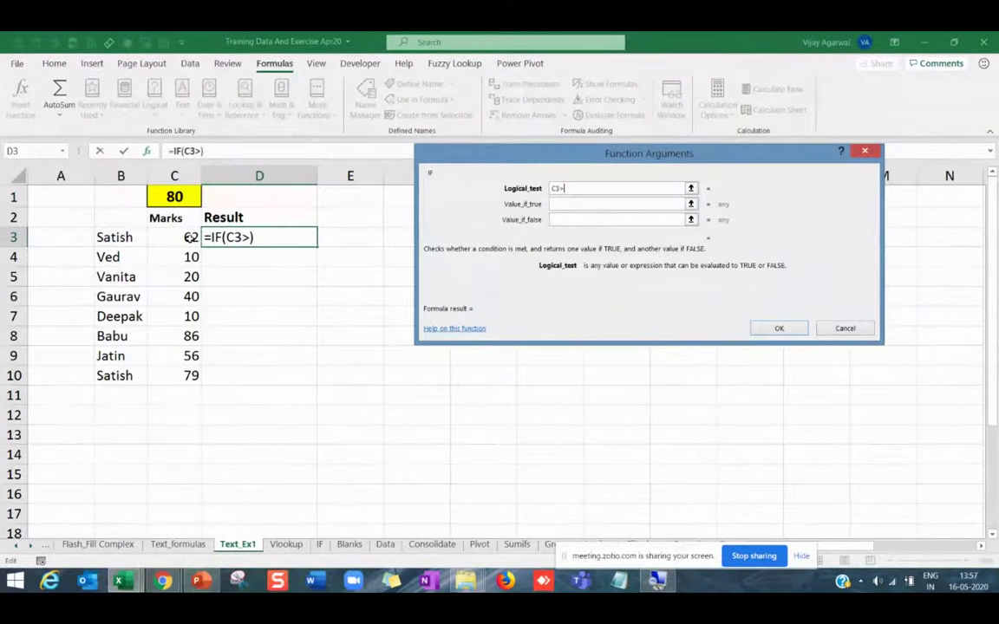
{"action": "type", "text": "="}
{"action": "left_click", "coordinate": [159, 191]}
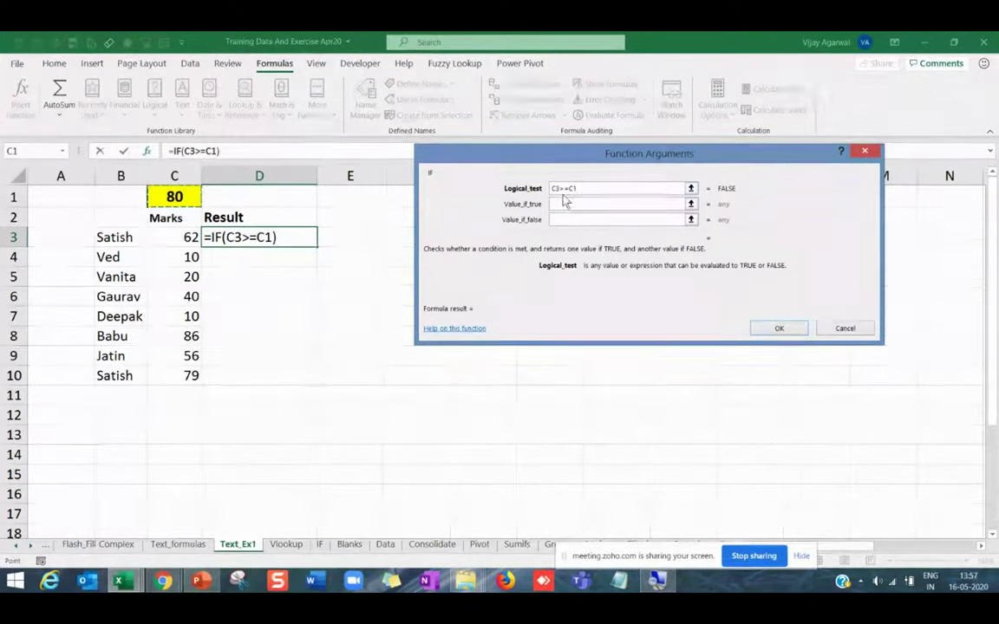
{"action": "key", "text": "F4"}
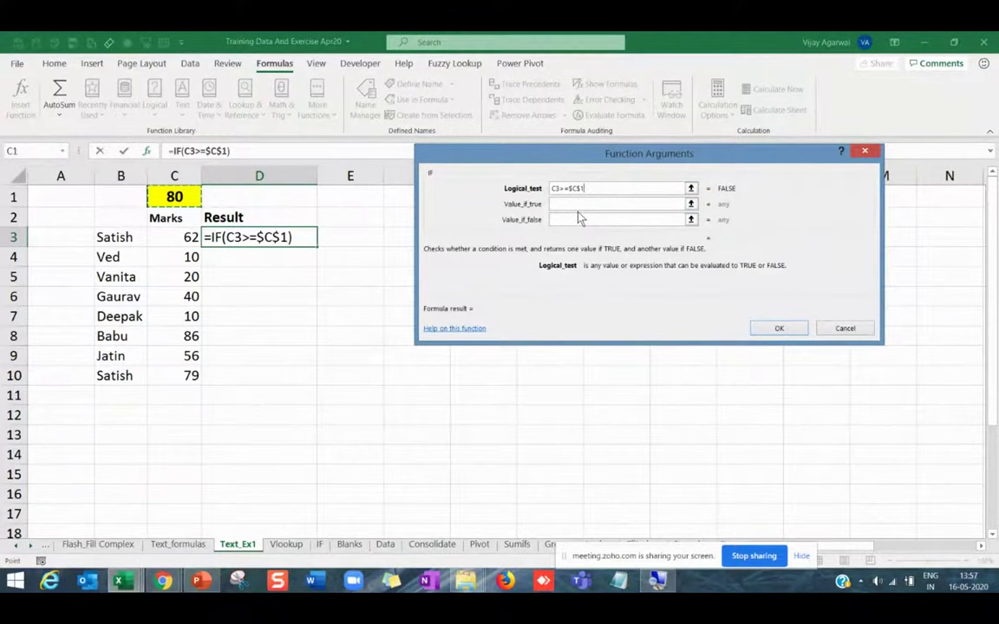
{"action": "left_click", "coordinate": [581, 205]}
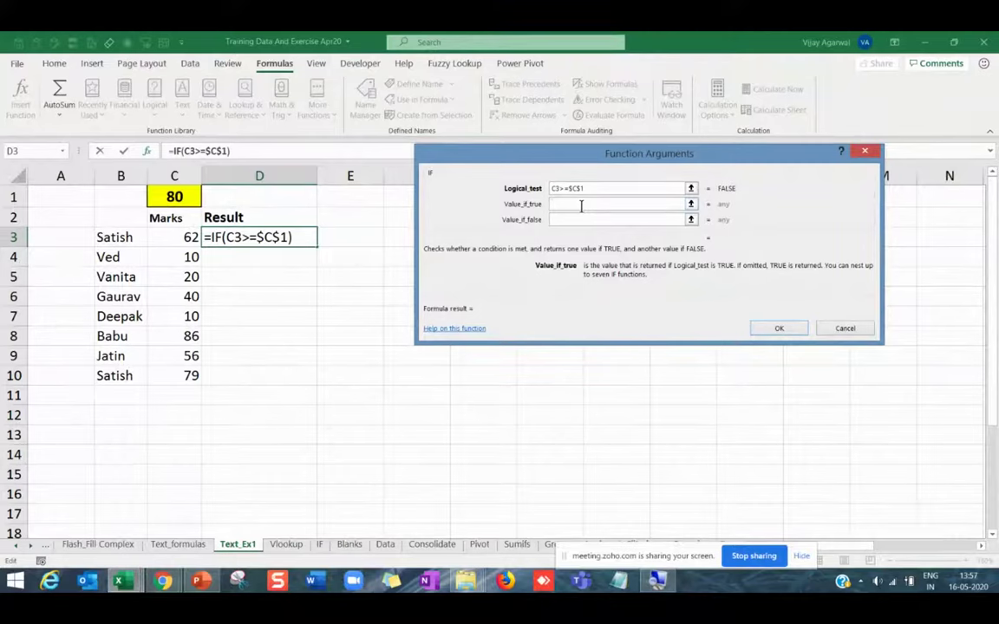
{"action": "type", "text": "Pass"}
{"action": "key", "text": "Tab"}
{"action": "type", "text": "Fa"}
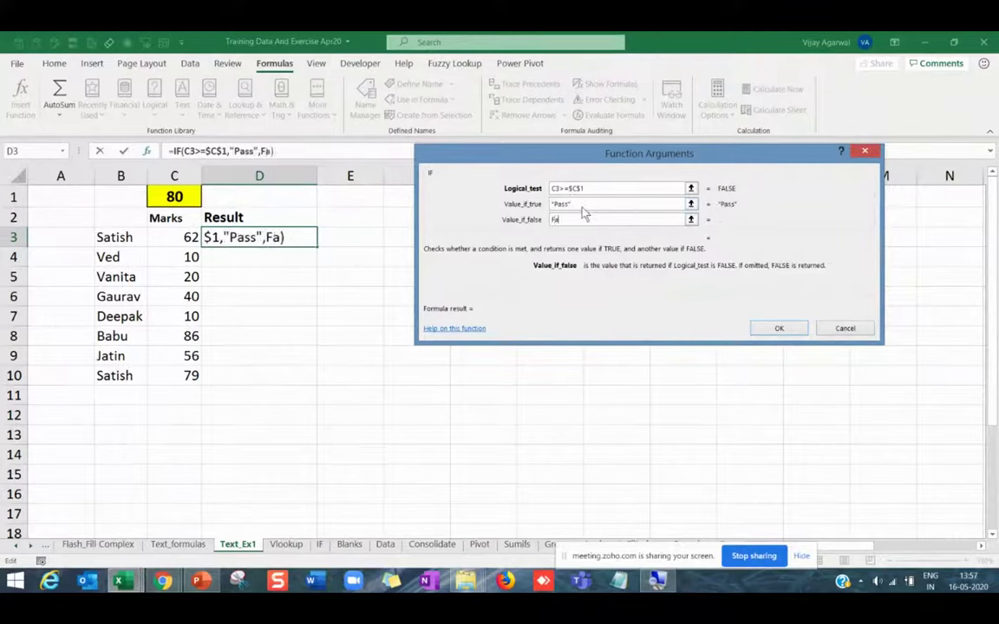
{"action": "type", "text": "il"}
{"action": "key", "text": "Return"}
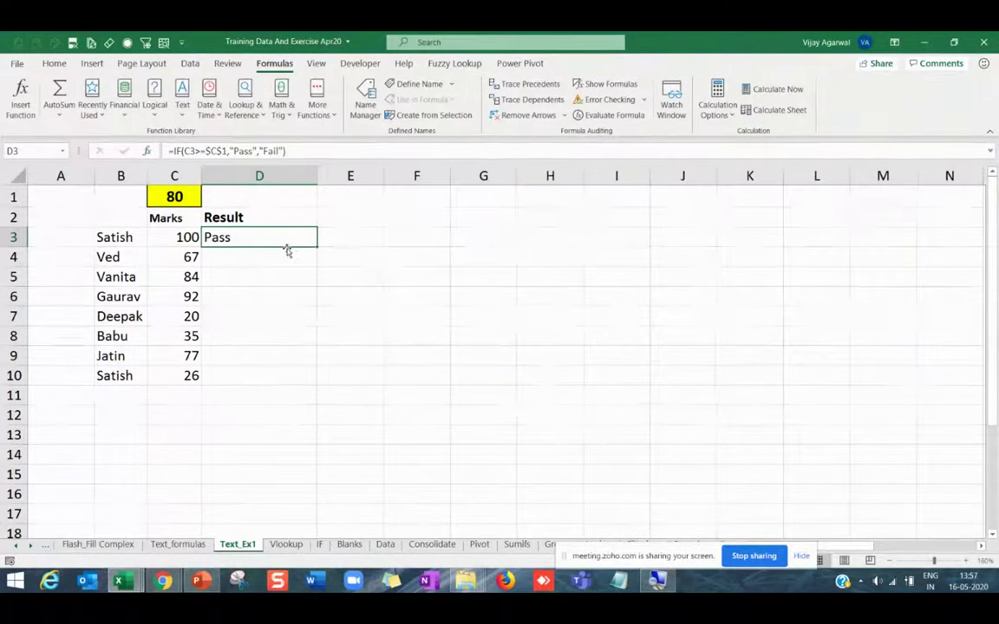
Copy the Pass/Fail formula down from D3 to D10.
{"action": "double_click", "coordinate": [317, 245]}
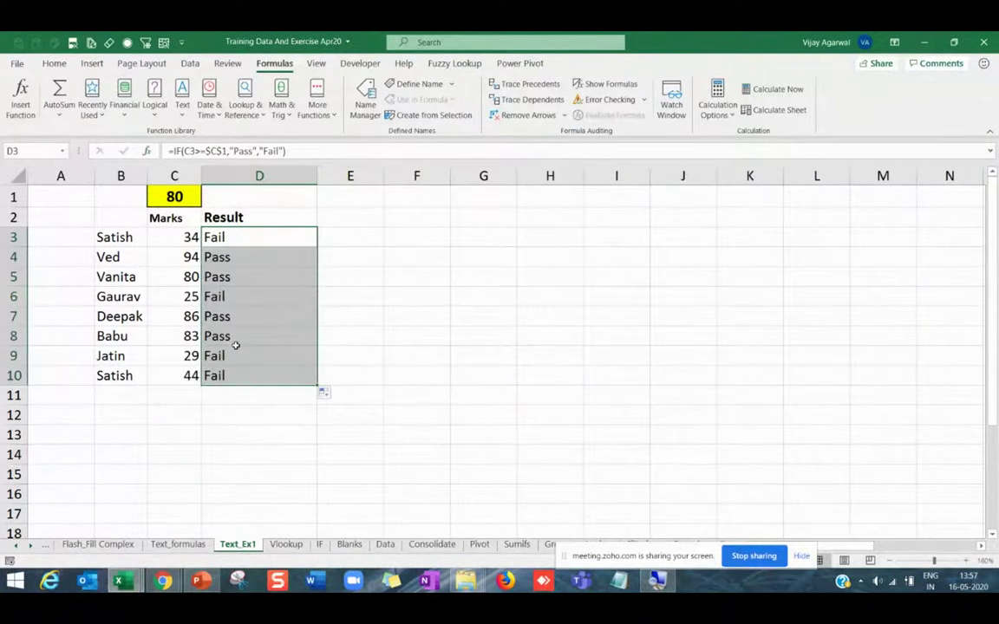
{"action": "scroll", "coordinate": [235, 345], "scroll_direction": "up", "scroll_amount": 2}
{"action": "left_click", "coordinate": [73, 319]}
{"action": "key", "text": "Up"}
{"action": "key", "text": "Up"}
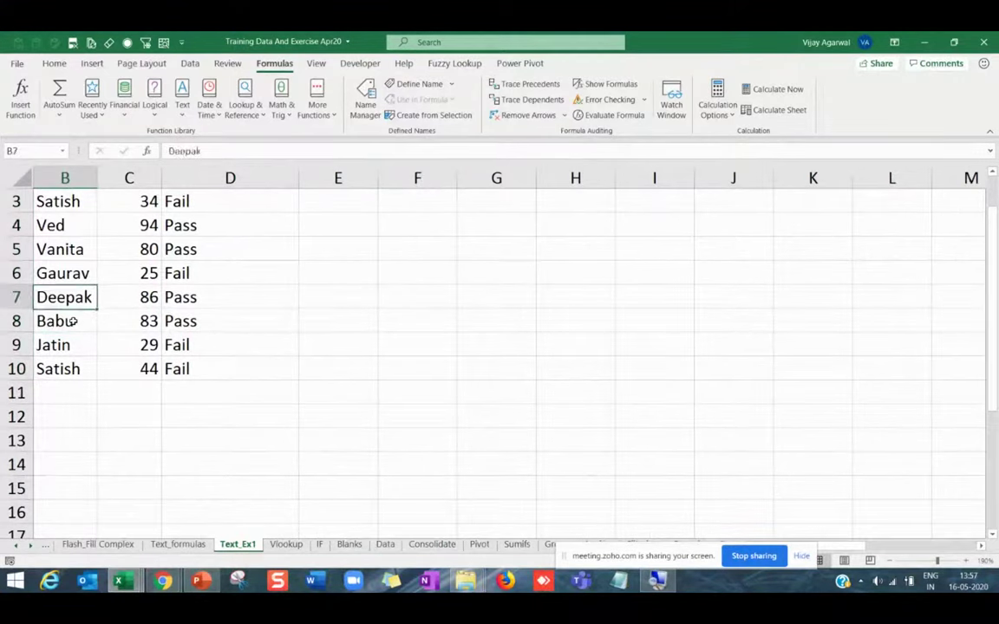
{"action": "key", "text": "Up"}
{"action": "key", "text": "Up"}
{"action": "key", "text": "Up"}
{"action": "key", "text": "Up"}
{"action": "key", "text": "Up"}
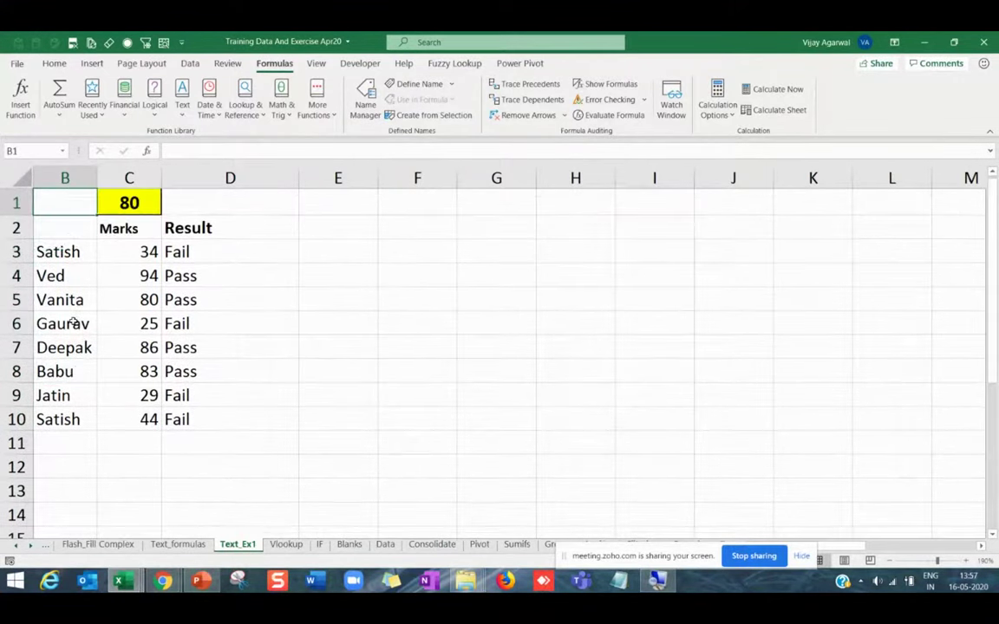
{"action": "key", "text": "Left"}
{"action": "left_click", "coordinate": [200, 275]}
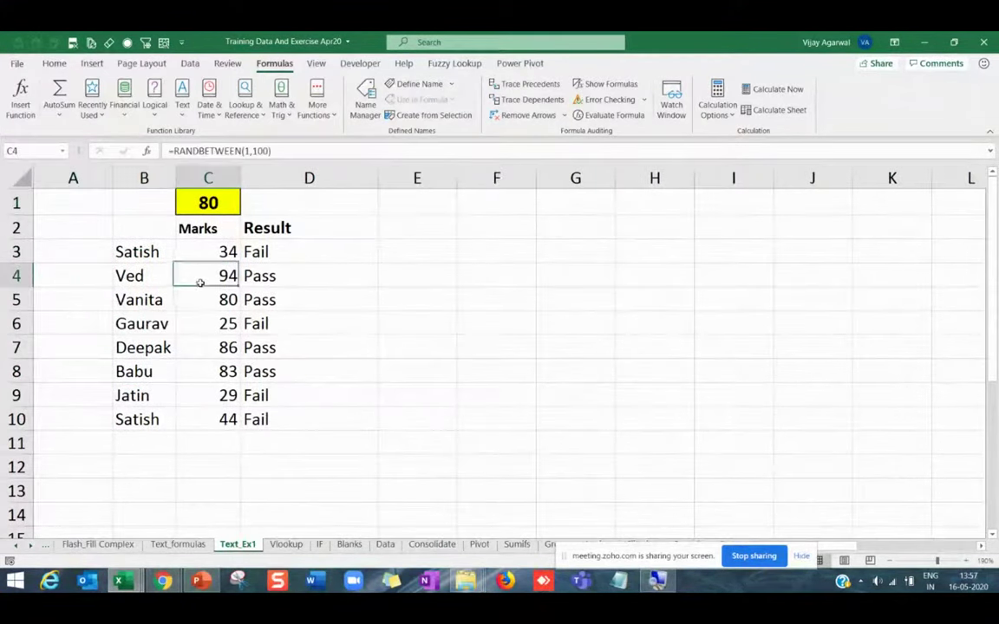
Set the C1 cut-off to 50, recalculate marks with F9, and narrow column D.
{"action": "left_click", "coordinate": [211, 206]}
{"action": "type", "text": "50"}
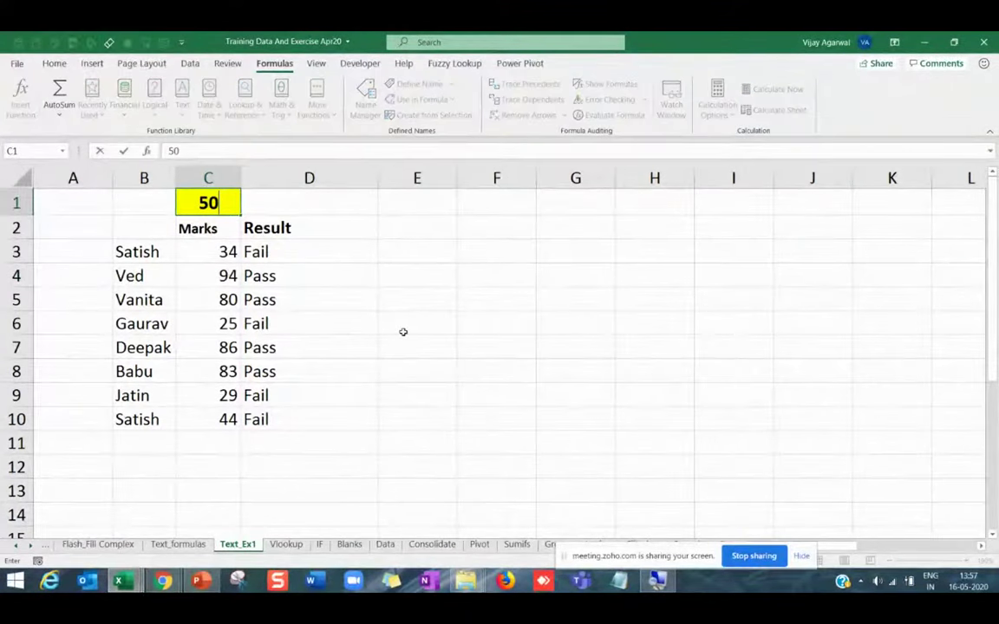
{"action": "key", "text": "Return"}
{"action": "key", "text": "Down"}
{"action": "key", "text": "Down"}
{"action": "key", "text": "Down"}
{"action": "key", "text": "Down"}
{"action": "key", "text": "Down"}
{"action": "key", "text": "Down"}
{"action": "key", "text": "Down"}
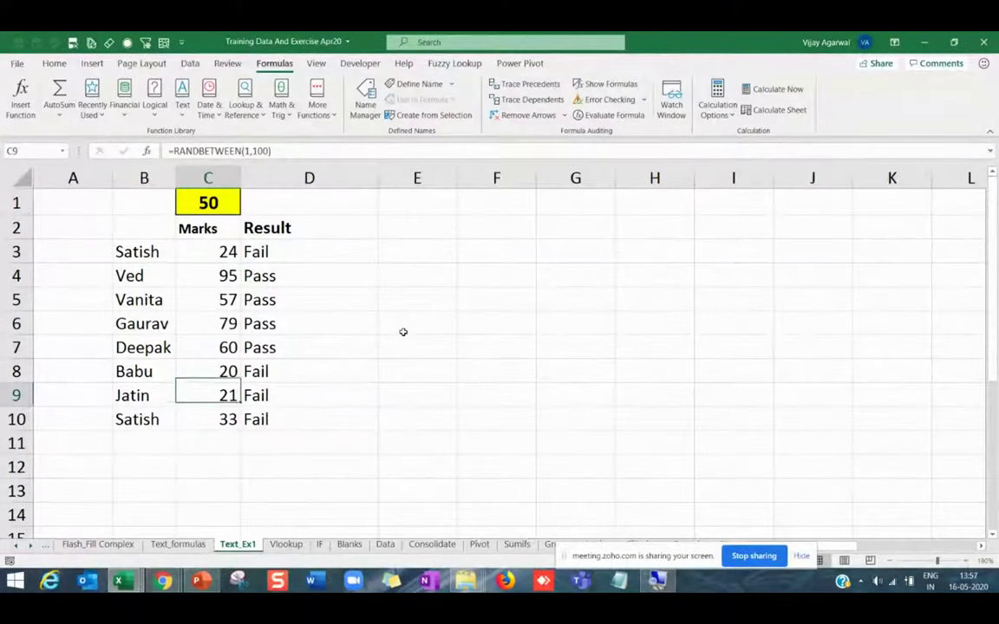
{"action": "key", "text": "F9"}
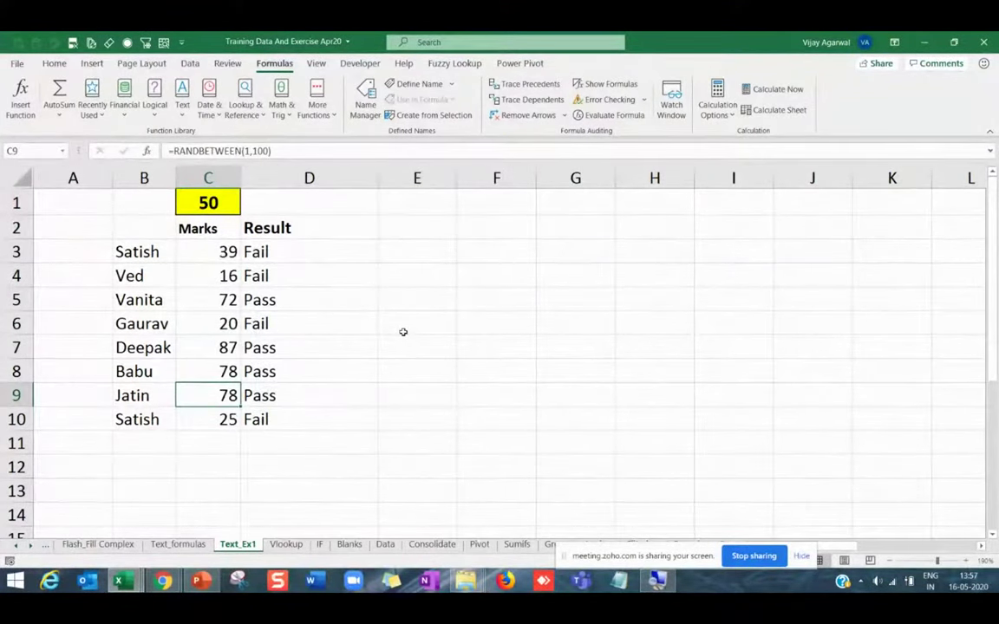
{"action": "key", "text": "F9"}
{"action": "left_click_drag", "start_coordinate": [378, 178], "coordinate": [339, 176]}
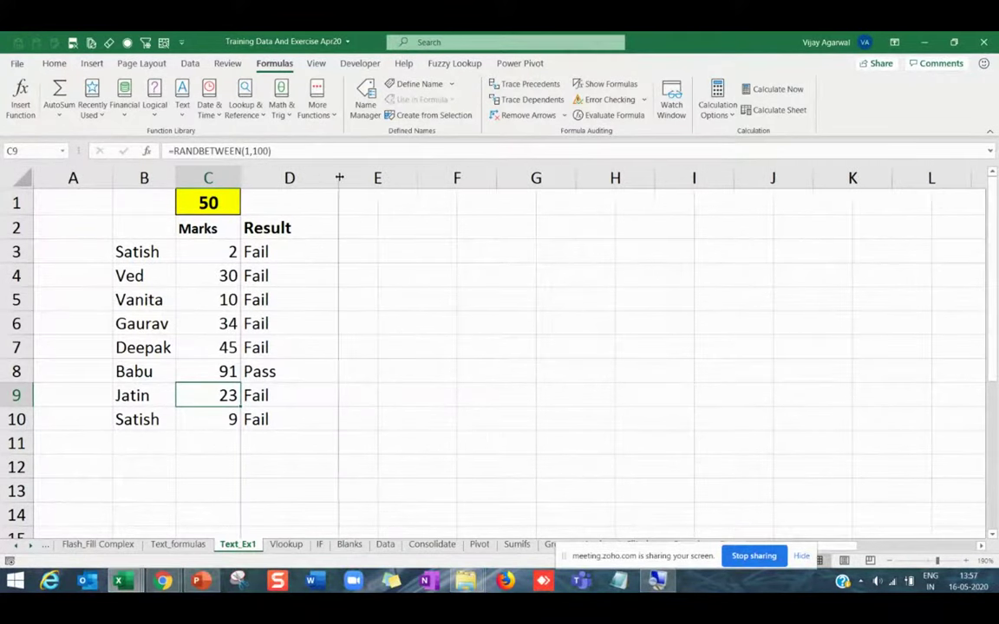
Type the grade table in G2:H5: >80 Excellent, 60-60 V Good, 30-60 Fair, 0-30 Poor.
{"action": "left_click", "coordinate": [538, 227]}
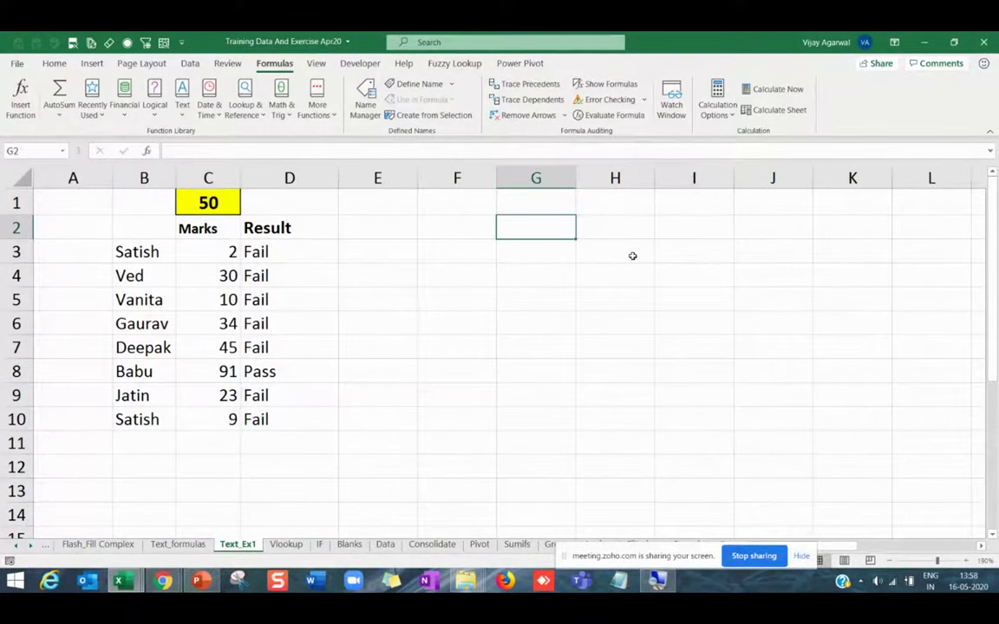
{"action": "type", "text": ">80"}
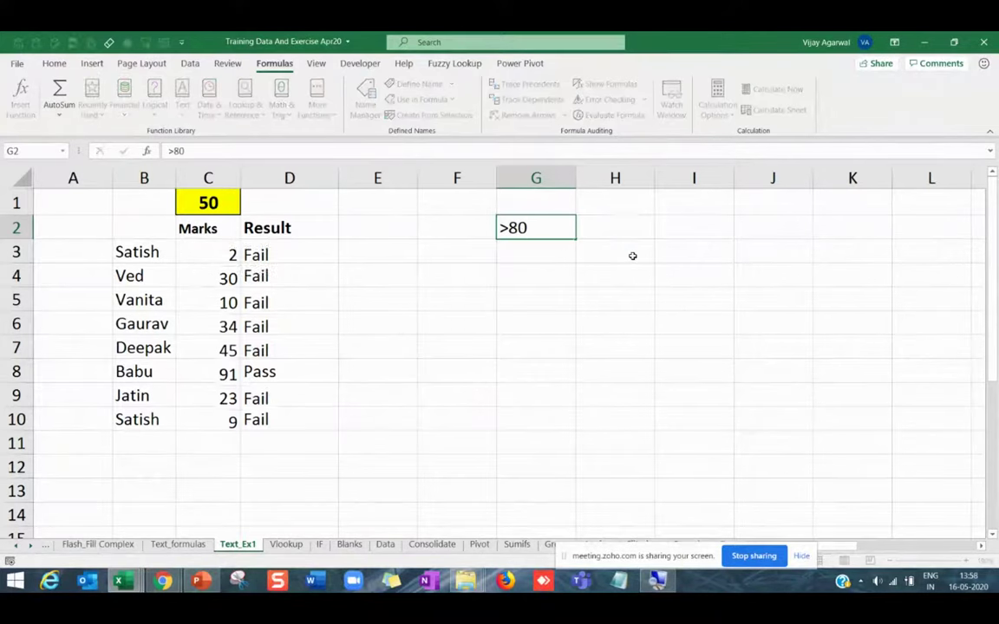
{"action": "key", "text": "Tab"}
{"action": "type", "text": "Exce"}
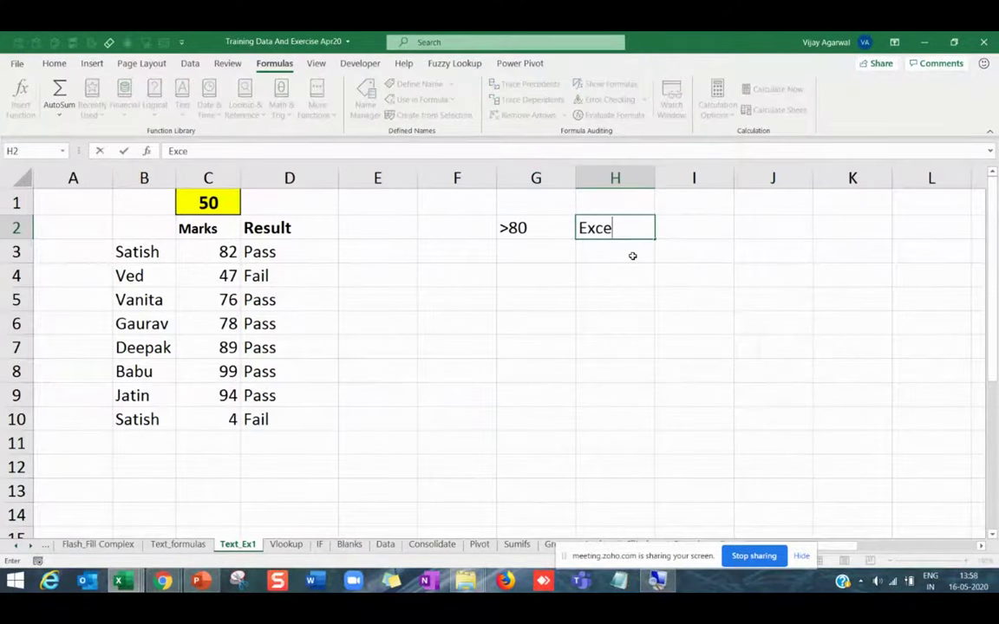
{"action": "type", "text": "llent"}
{"action": "key", "text": "Return"}
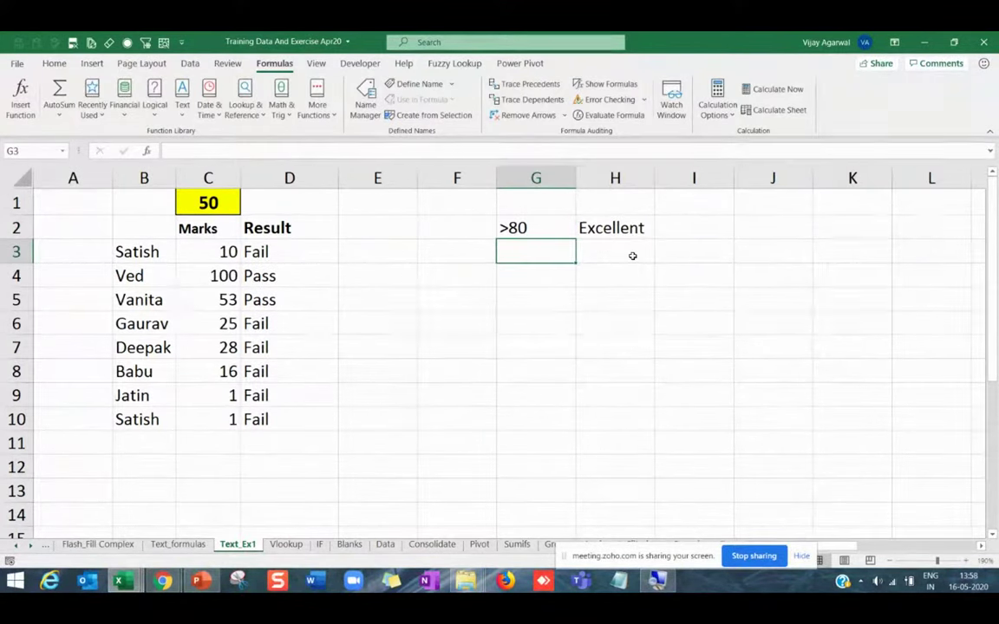
{"action": "type", "text": "60-"}
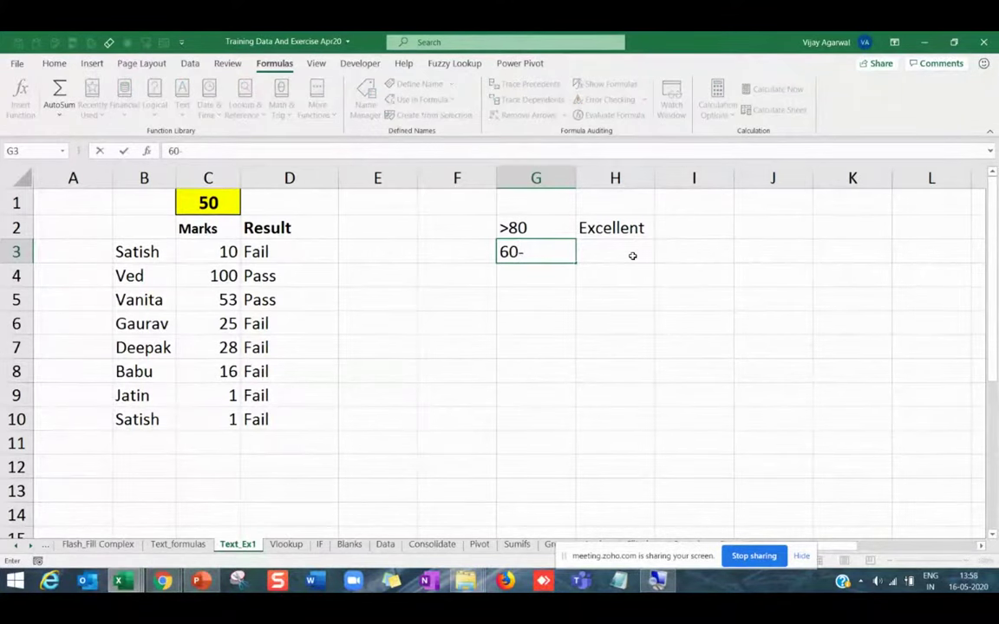
{"action": "type", "text": "60"}
{"action": "key", "text": "Tab"}
{"action": "type", "text": "V"}
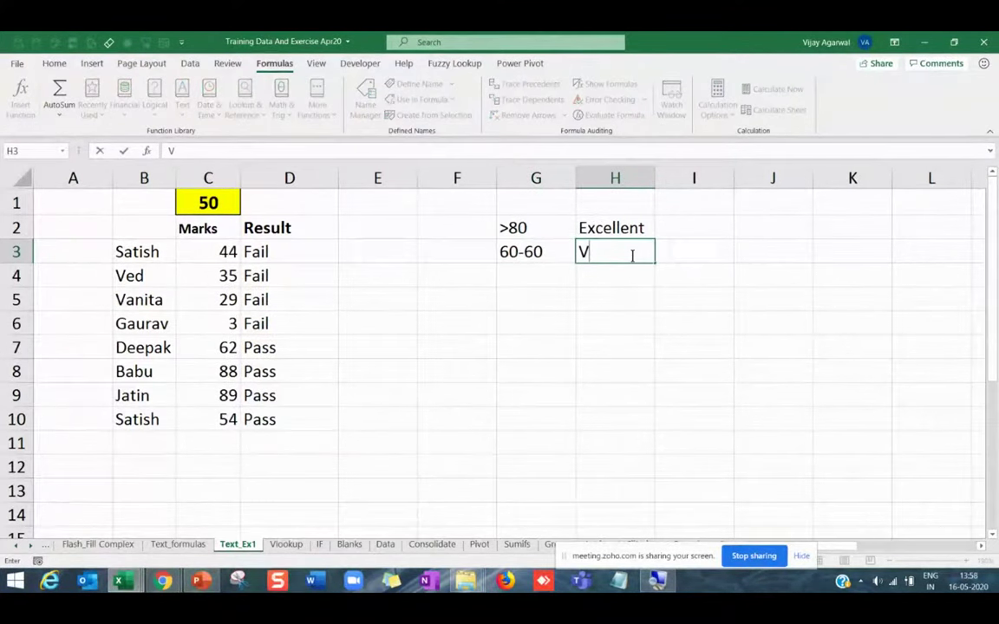
{"action": "type", "text": " Good"}
{"action": "key", "text": "Return"}
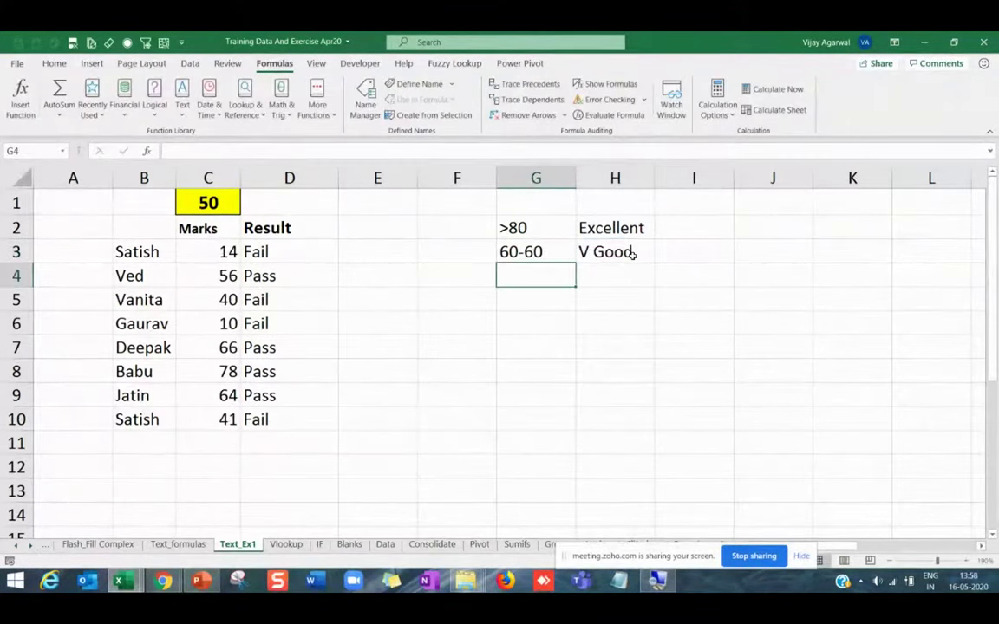
{"action": "type", "text": "30-60"}
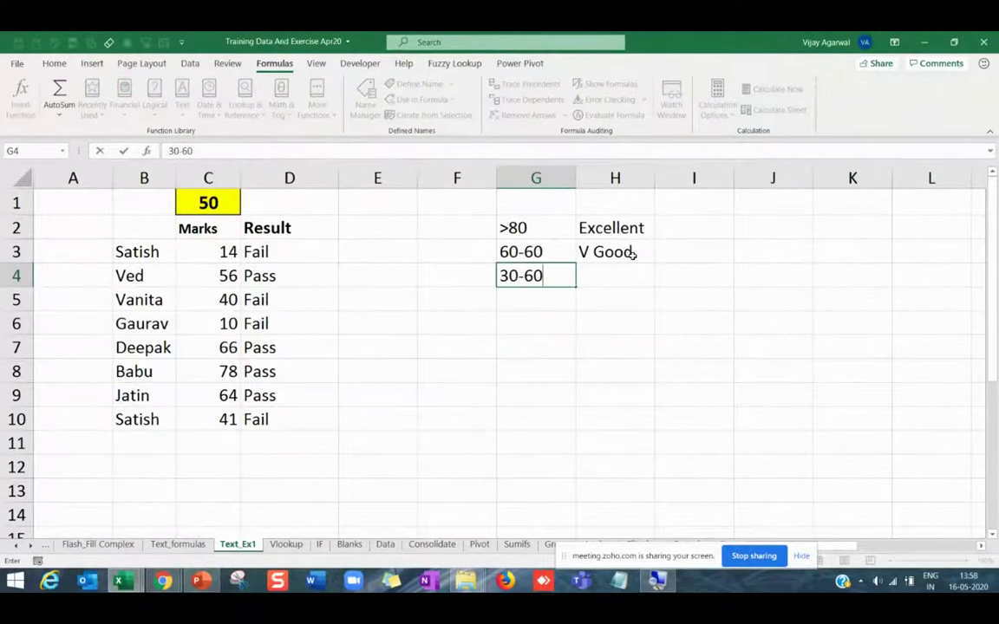
{"action": "key", "text": "Tab"}
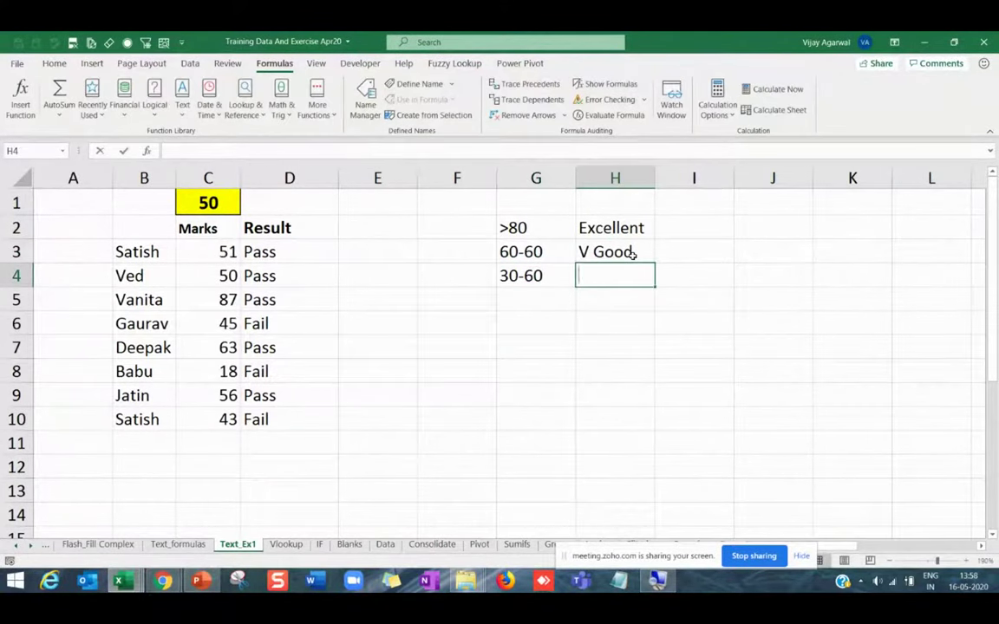
{"action": "type", "text": "Fair"}
{"action": "key", "text": "Return"}
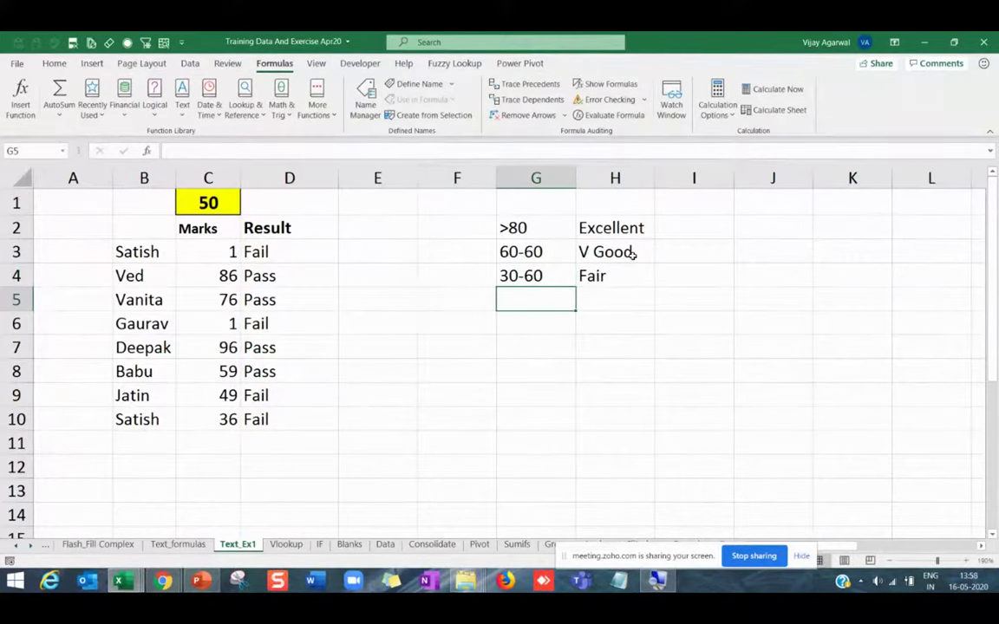
{"action": "type", "text": "0-30"}
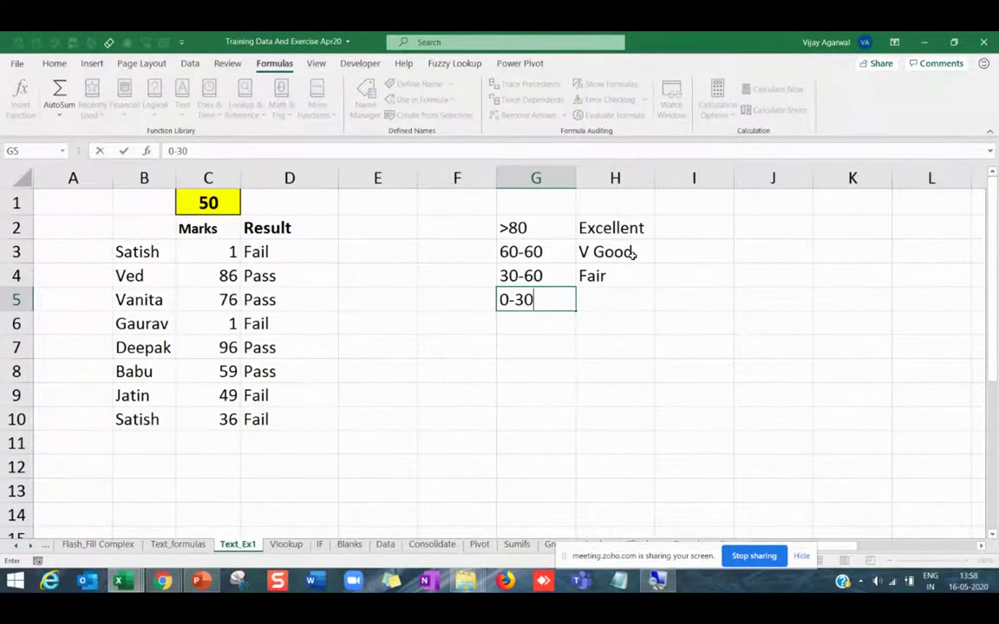
{"action": "key", "text": "Tab"}
{"action": "type", "text": "P"}
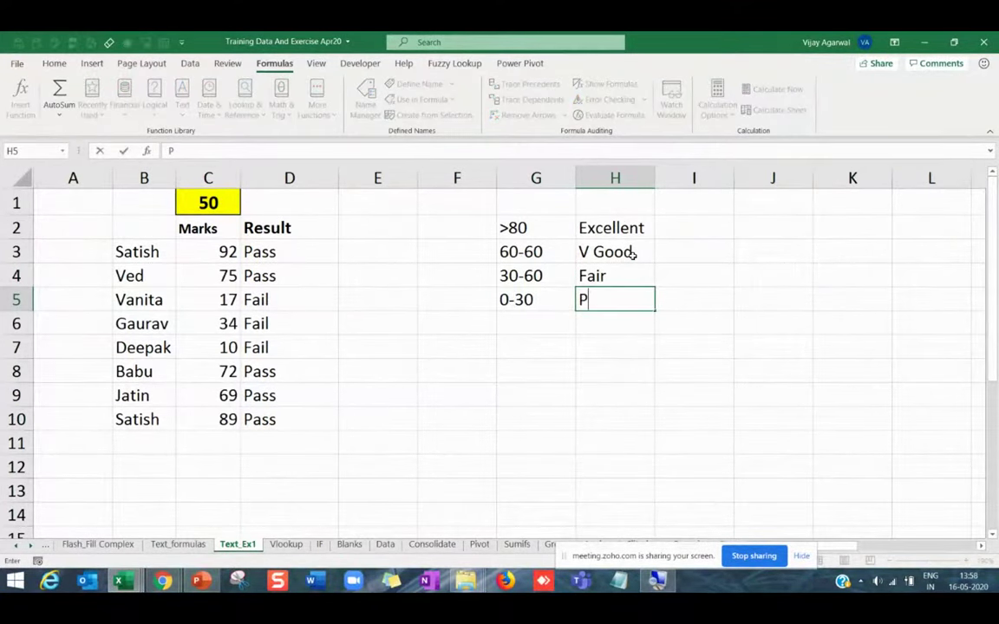
{"action": "type", "text": "oor"}
{"action": "key", "text": "Return"}
Select the grade table's ranges and labels, then review the Pass/Fail formula in D3.
{"action": "left_click_drag", "start_coordinate": [612, 227], "coordinate": [607, 298]}
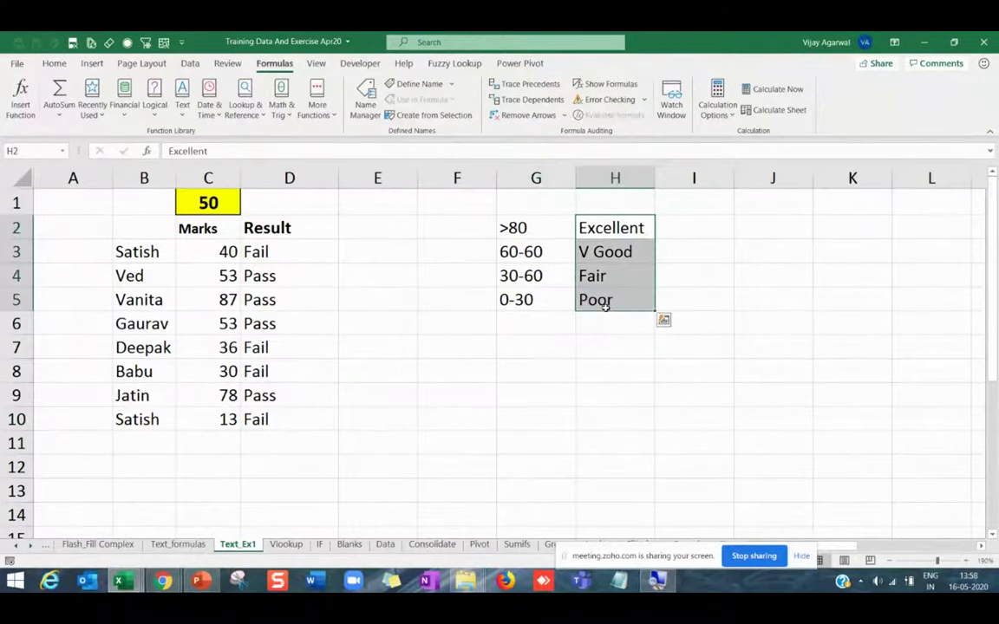
{"action": "left_click_drag", "start_coordinate": [535, 227], "coordinate": [532, 308]}
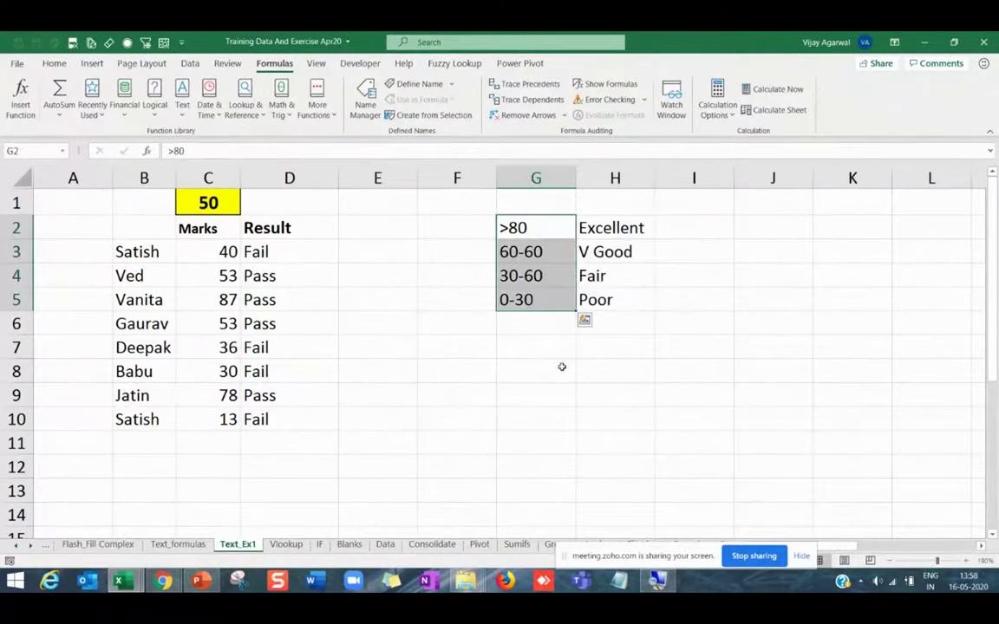
{"action": "left_click", "coordinate": [562, 367]}
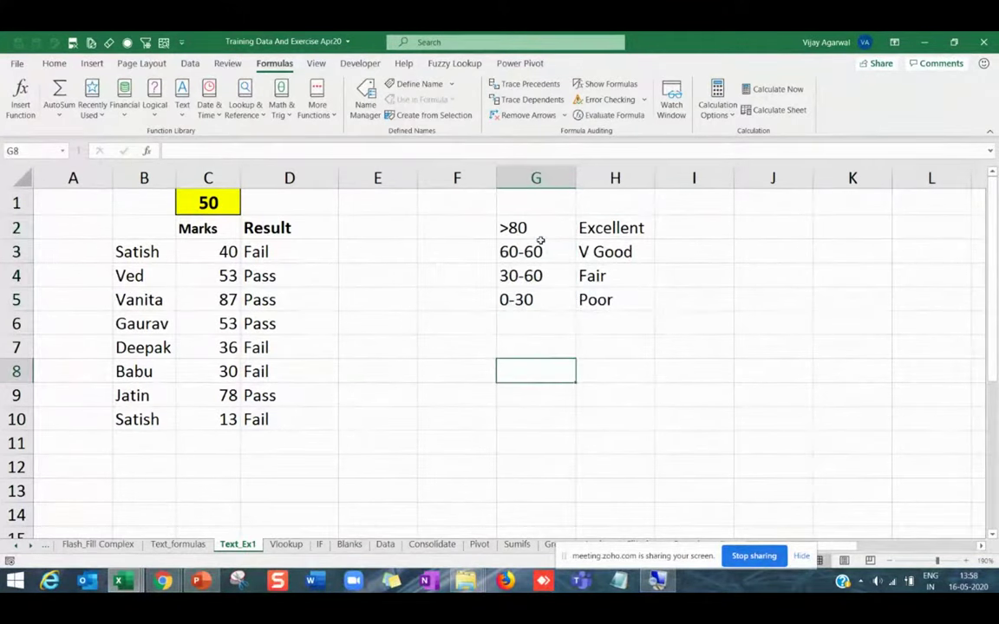
{"action": "left_click_drag", "start_coordinate": [542, 251], "coordinate": [558, 305]}
{"action": "left_click", "coordinate": [660, 276]}
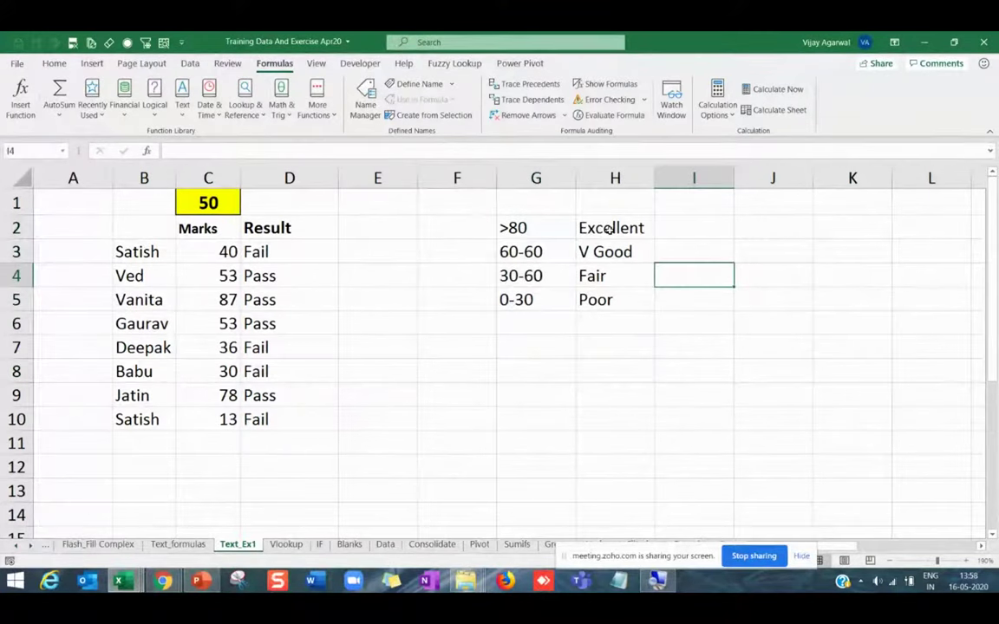
{"action": "left_click_drag", "start_coordinate": [609, 227], "coordinate": [609, 300]}
{"action": "left_click", "coordinate": [544, 276]}
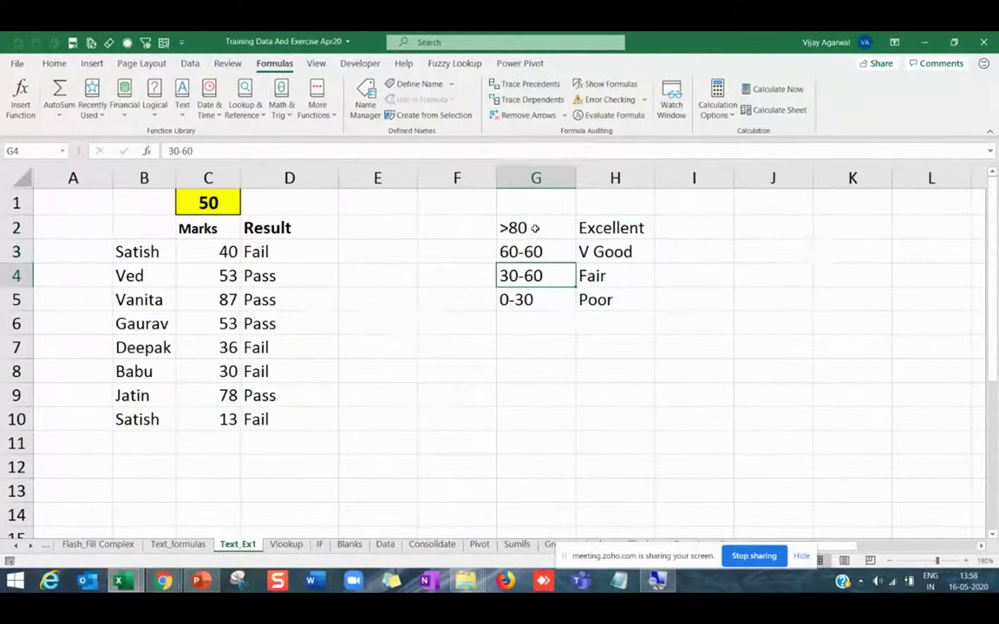
{"action": "left_click_drag", "start_coordinate": [519, 227], "coordinate": [604, 290]}
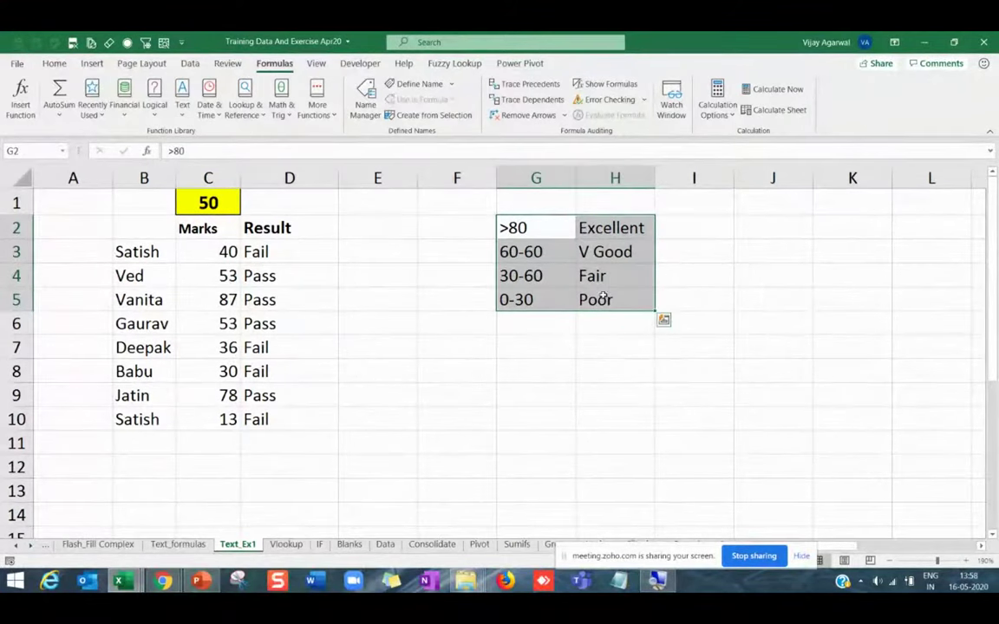
{"action": "left_click", "coordinate": [546, 329]}
{"action": "left_click", "coordinate": [294, 254]}
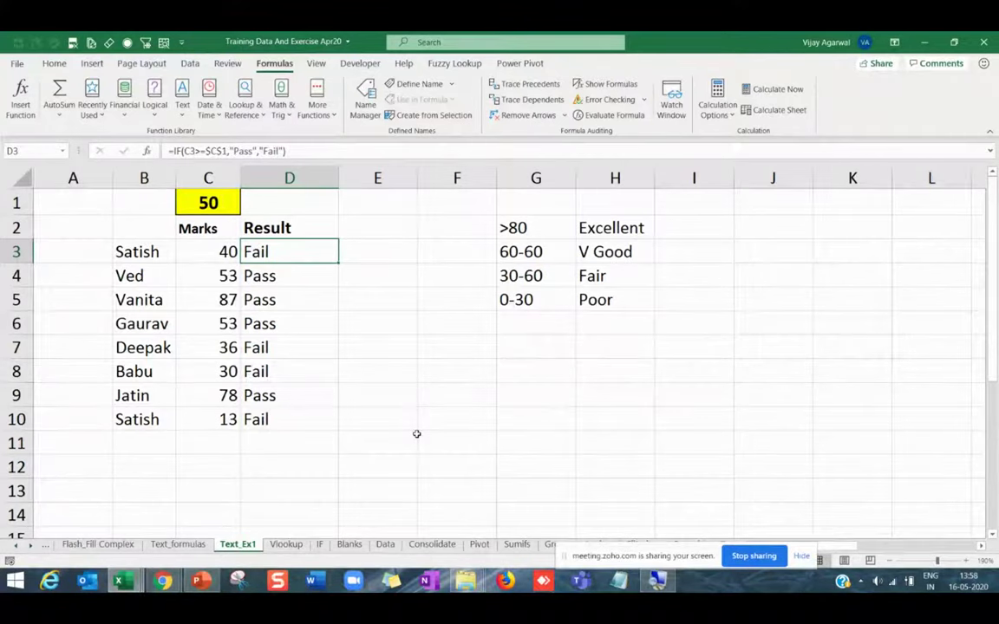
{"action": "left_click", "coordinate": [319, 544]}
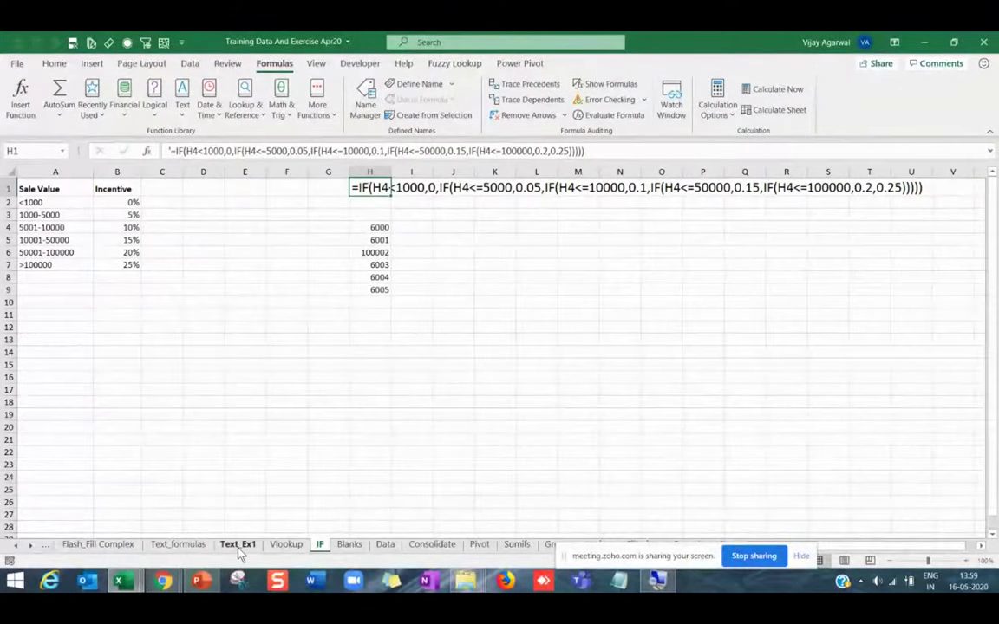
{"action": "left_click", "coordinate": [239, 546]}
Correct the V Good band's range from 60-60 to 60-80.
{"action": "scroll", "coordinate": [205, 430], "scroll_direction": "up", "scroll_amount": 1}
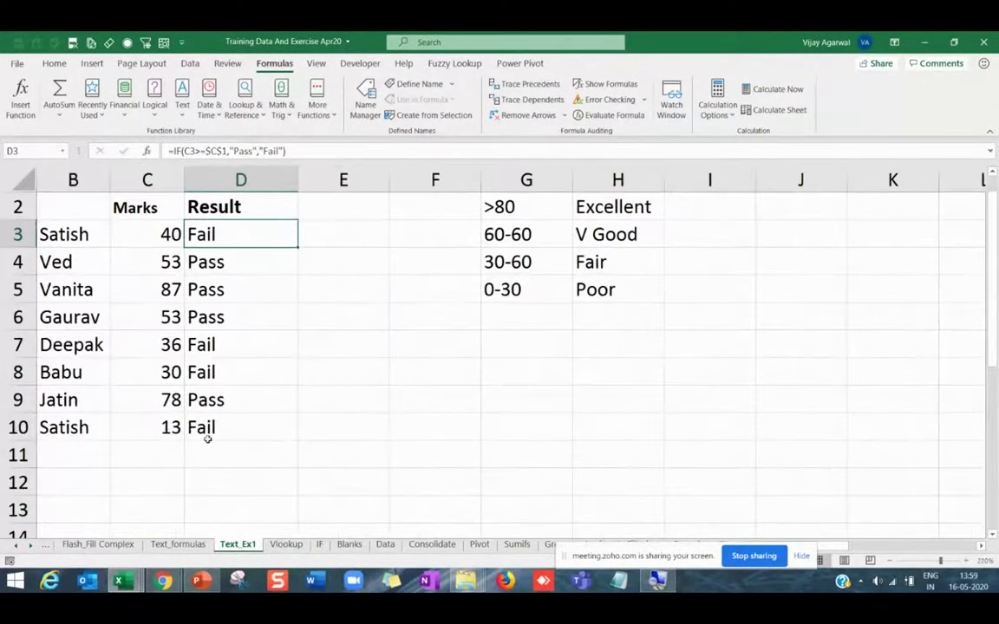
{"action": "left_click", "coordinate": [206, 436]}
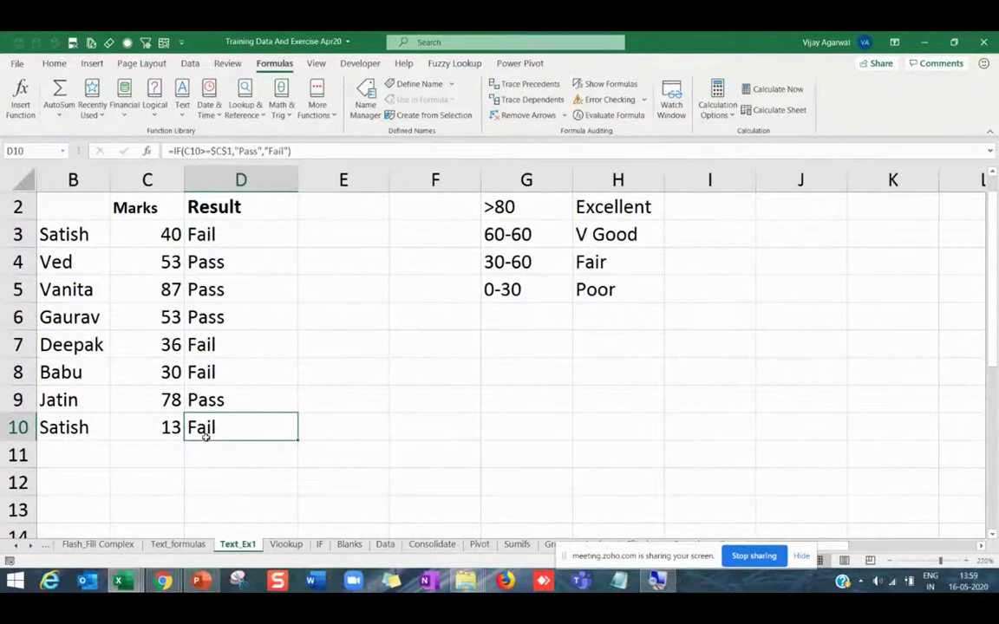
{"action": "key", "text": "ctrl+Home"}
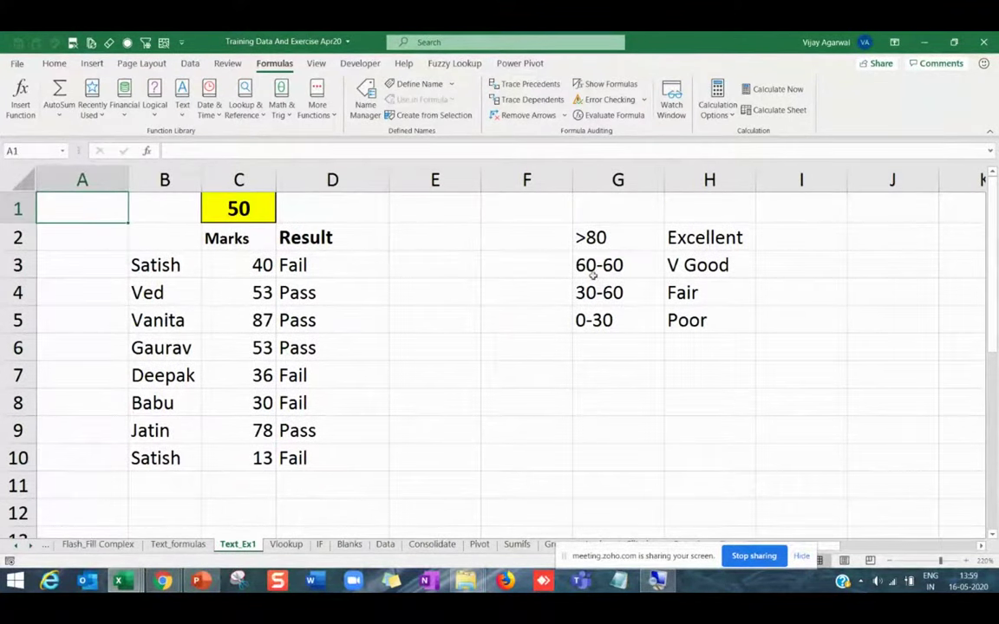
{"action": "double_click", "coordinate": [602, 265]}
{"action": "type", "text": "8"}
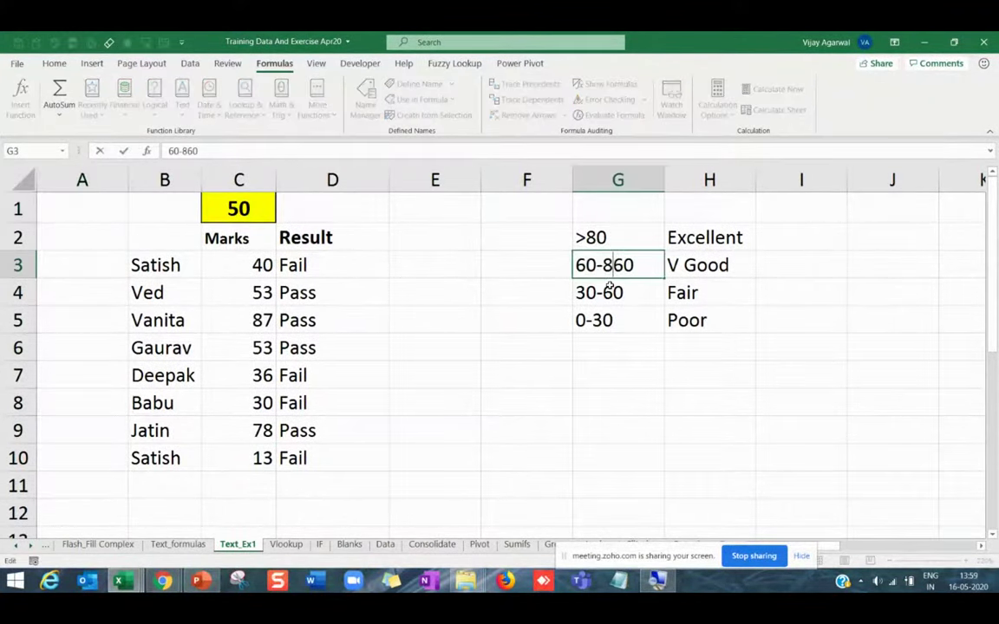
{"action": "key", "text": "Delete"}
{"action": "key", "text": "Return"}
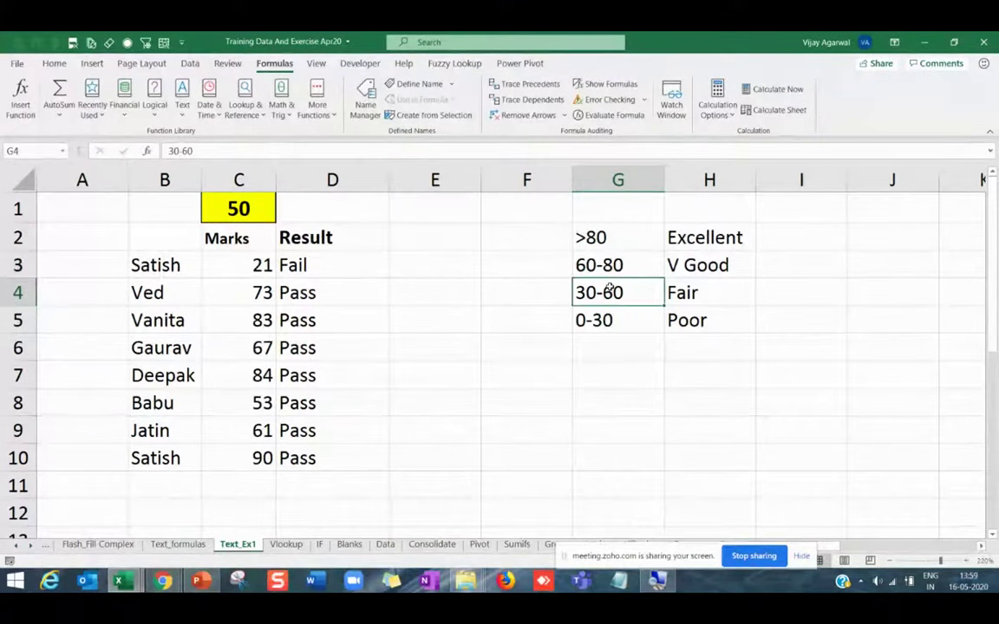
Move the Fair and Poor rows down one row to make room.
{"action": "left_click", "coordinate": [670, 315], "text": "shift"}
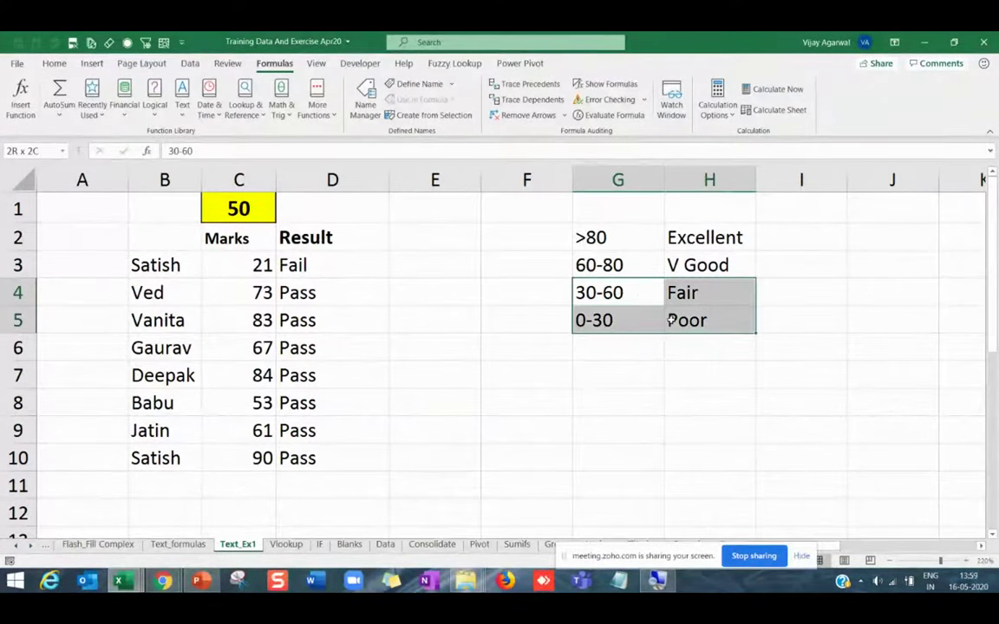
{"action": "key", "text": "ctrl+x"}
{"action": "left_click", "coordinate": [617, 320]}
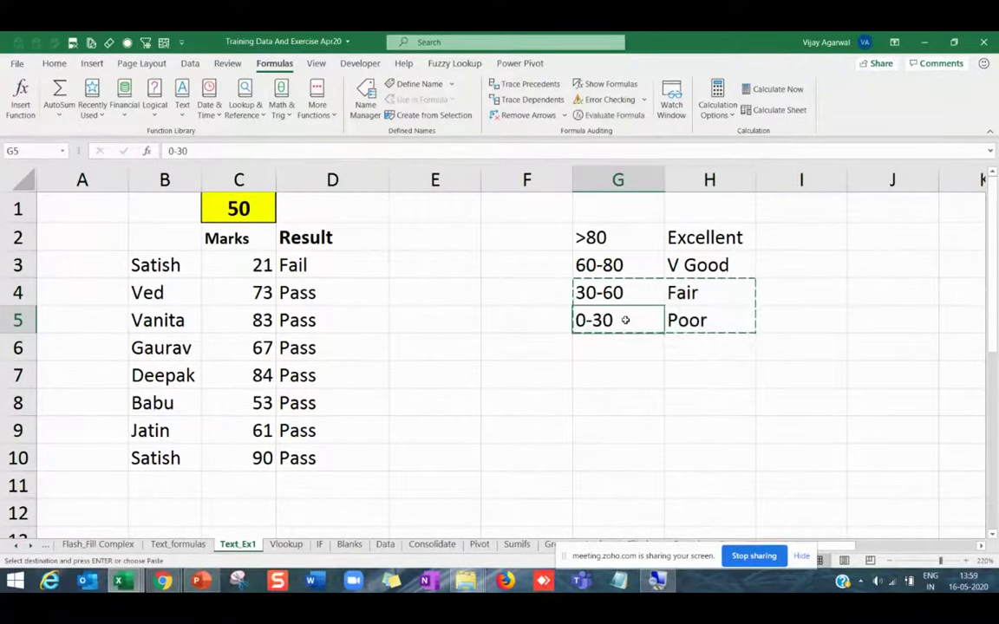
{"action": "key", "text": "ctrl+v"}
{"action": "left_click", "coordinate": [622, 293]}
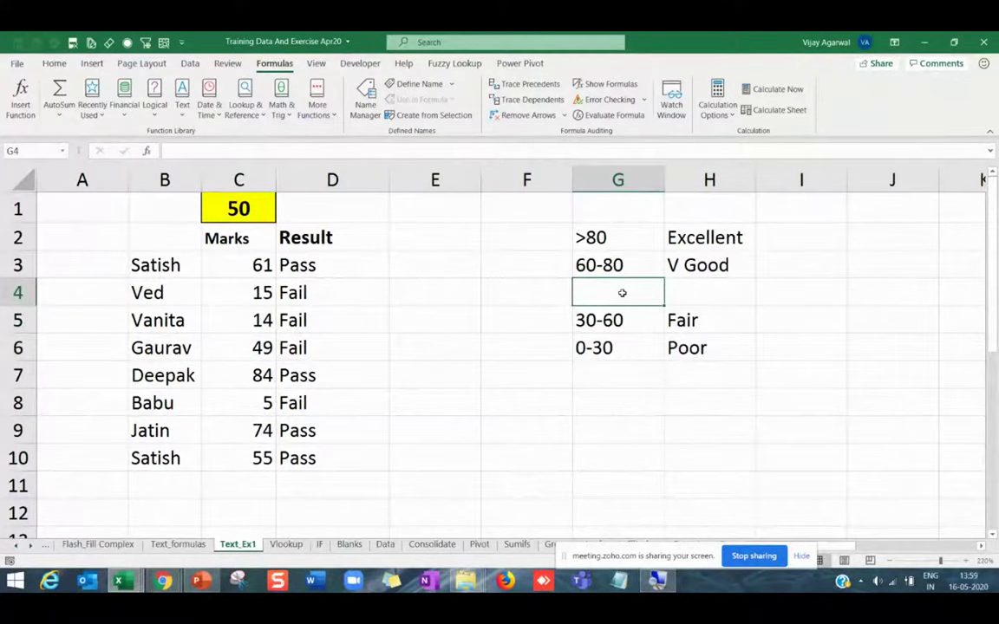
Add a 60-75 band graded Good in G4:H4.
{"action": "type", "text": "6"}
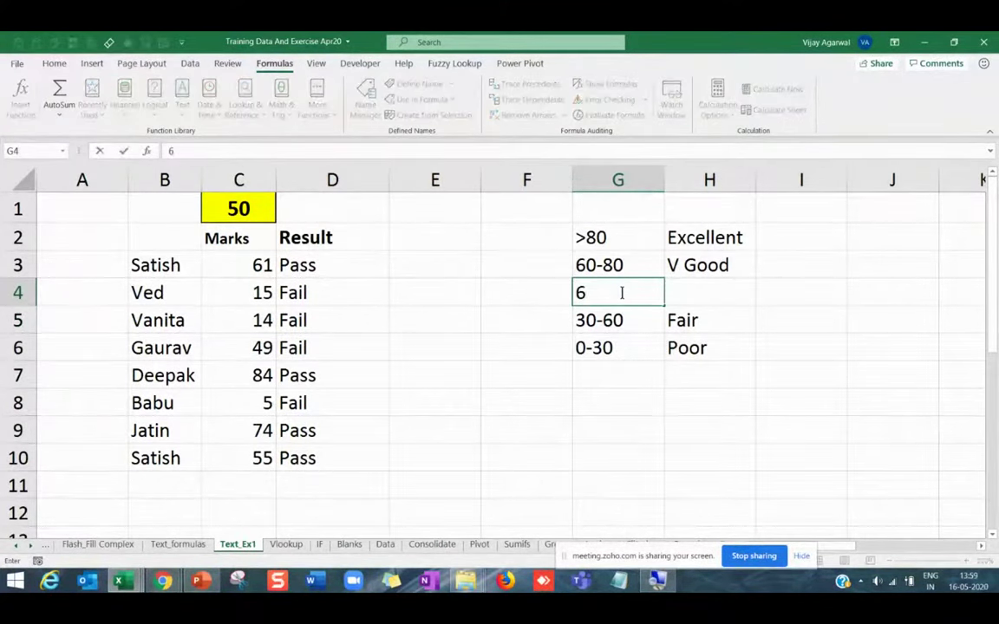
{"action": "type", "text": "0-75"}
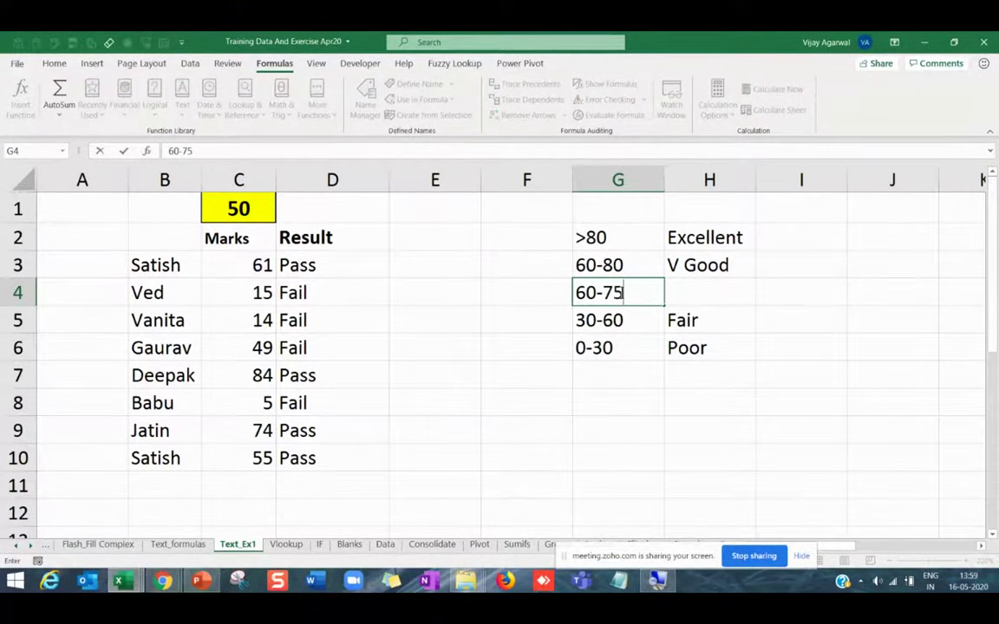
{"action": "key", "text": "Return"}
{"action": "key", "text": "Up"}
{"action": "key", "text": "Right"}
{"action": "type", "text": "V"}
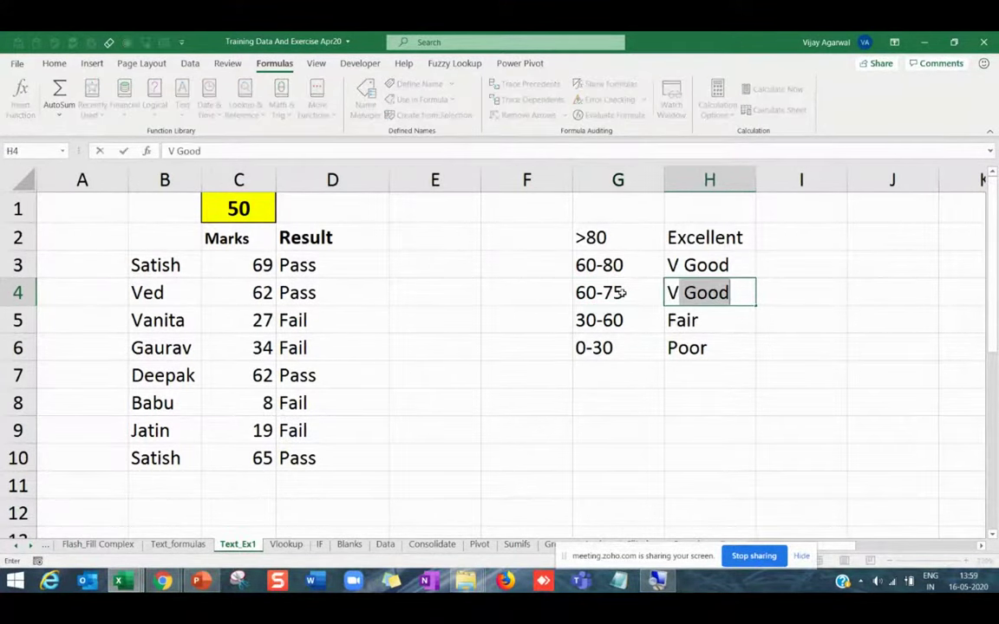
{"action": "key", "text": "BackSpace"}
{"action": "key", "text": "BackSpace"}
{"action": "type", "text": "Good"}
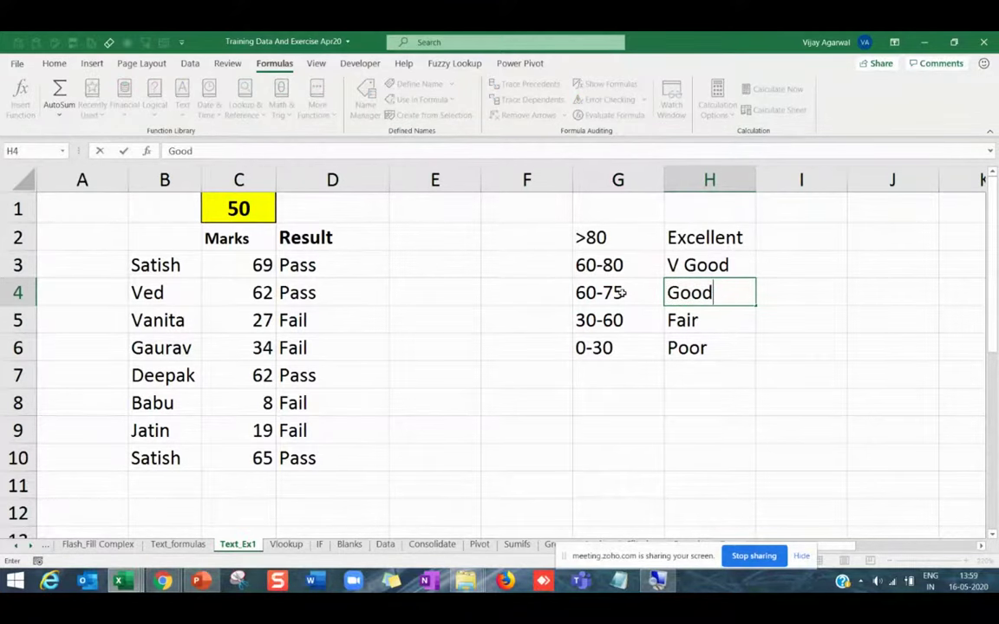
{"action": "key", "text": "Return"}
Change the V Good band to 75-80 and select the whole grade table.
{"action": "left_click", "coordinate": [575, 268]}
{"action": "left_click_drag", "start_coordinate": [576, 265], "coordinate": [595, 260]}
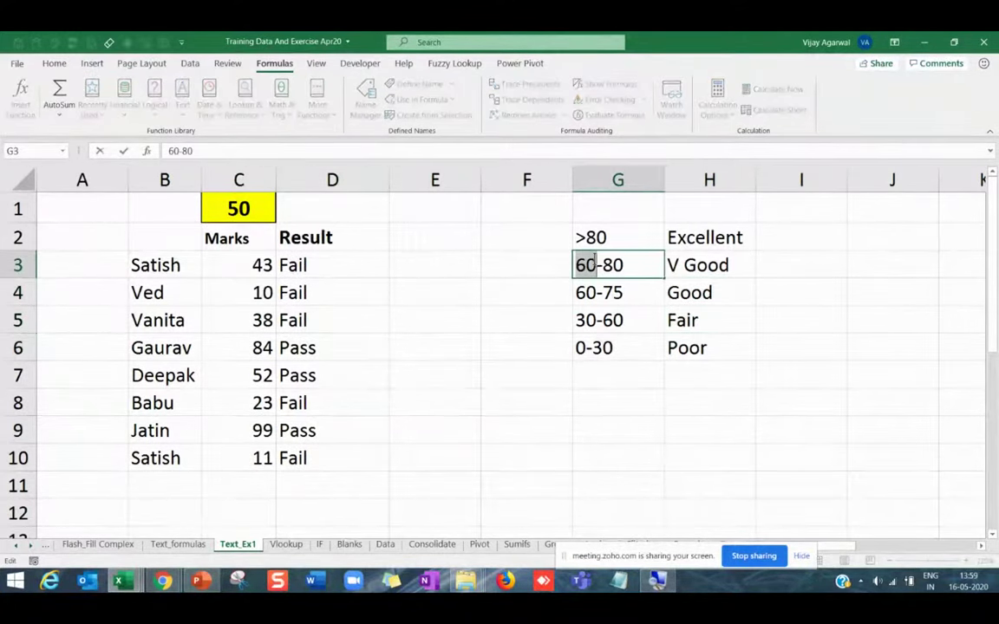
{"action": "type", "text": "75"}
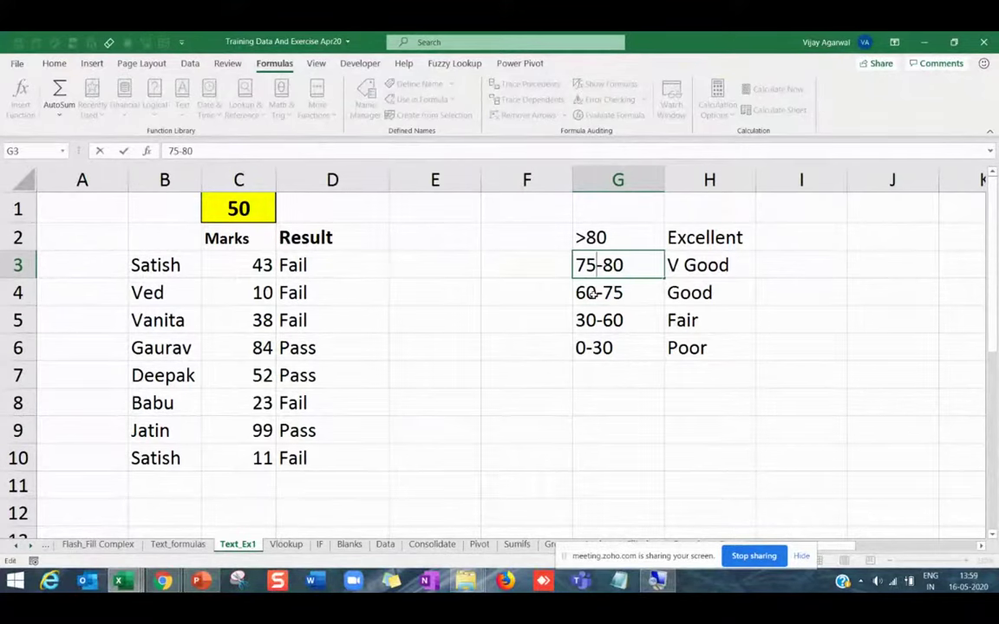
{"action": "key", "text": "Return"}
{"action": "left_click_drag", "start_coordinate": [636, 248], "coordinate": [704, 346]}
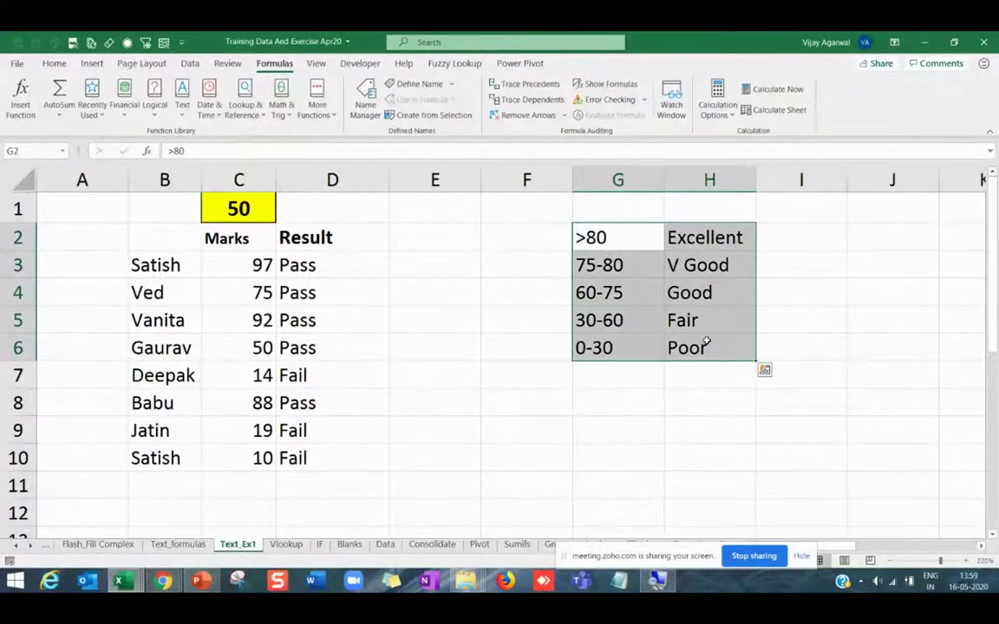
{"action": "left_click", "coordinate": [670, 409]}
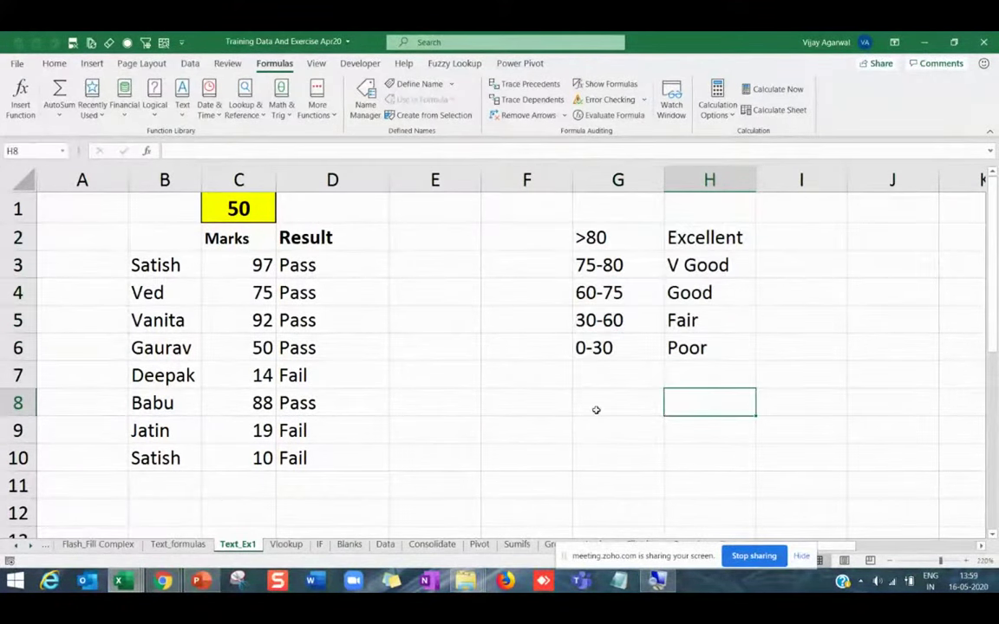
{"action": "left_click", "coordinate": [156, 102]}
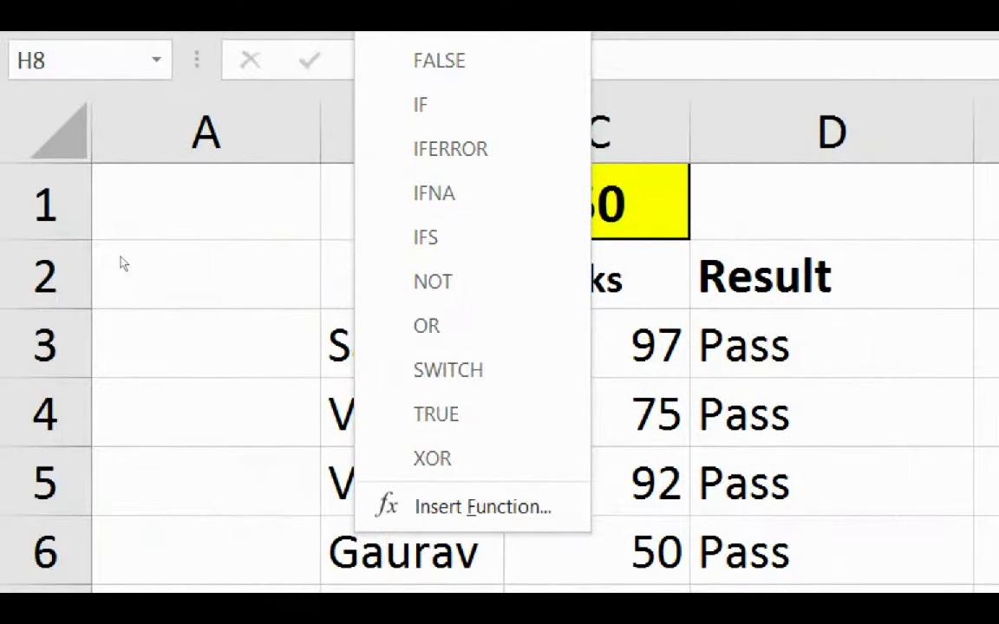
{"action": "key", "text": "o"}
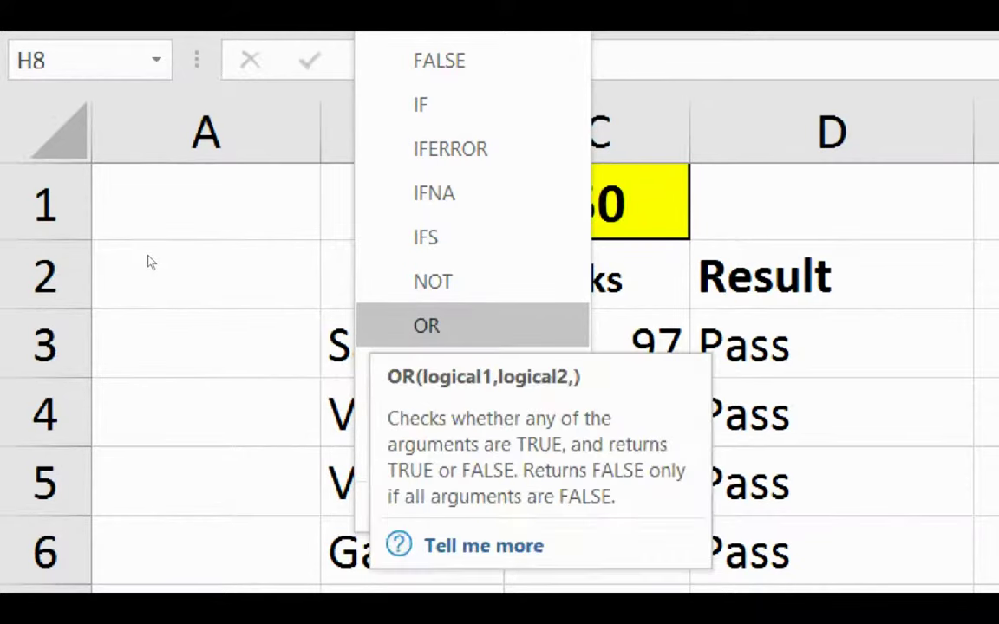
{"action": "key", "text": "Up"}
{"action": "key", "text": "Up"}
{"action": "key", "text": "Up"}
{"action": "key", "text": "Up"}
{"action": "key", "text": "Up"}
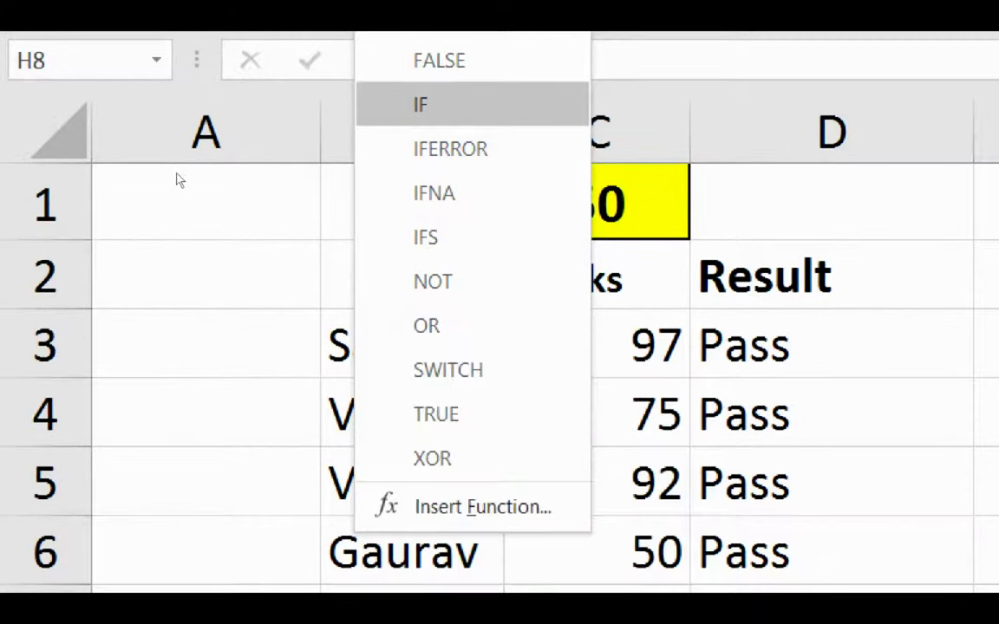
{"action": "key", "text": "Down"}
{"action": "key", "text": "Down"}
{"action": "key", "text": "Down"}
{"action": "key", "text": "Down"}
{"action": "key", "text": "Up"}
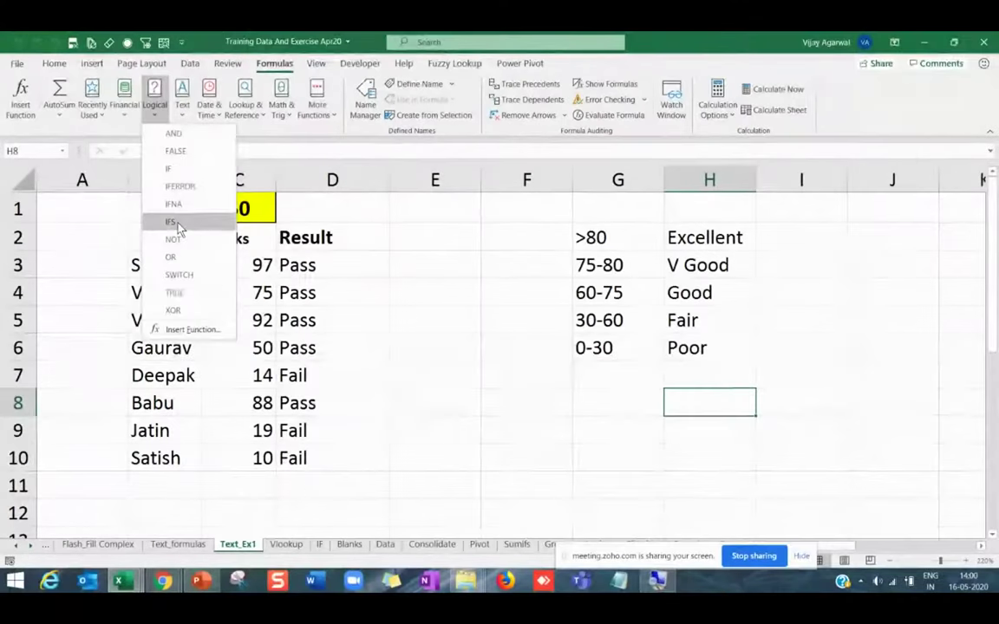
{"action": "key", "text": "Escape"}
{"action": "left_click_drag", "start_coordinate": [300, 260], "coordinate": [329, 444]}
Clear the Pass/Fail results and enter 80 as the top cut-off in F2.
{"action": "key", "text": "Delete"}
{"action": "left_click", "coordinate": [342, 348]}
{"action": "left_click", "coordinate": [333, 268]}
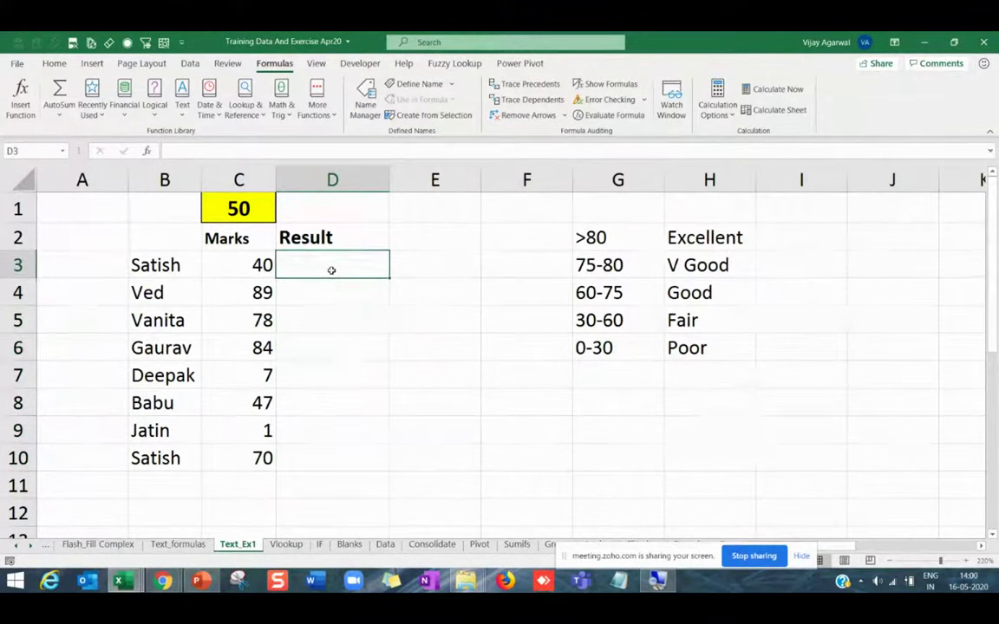
{"action": "left_click", "coordinate": [526, 240]}
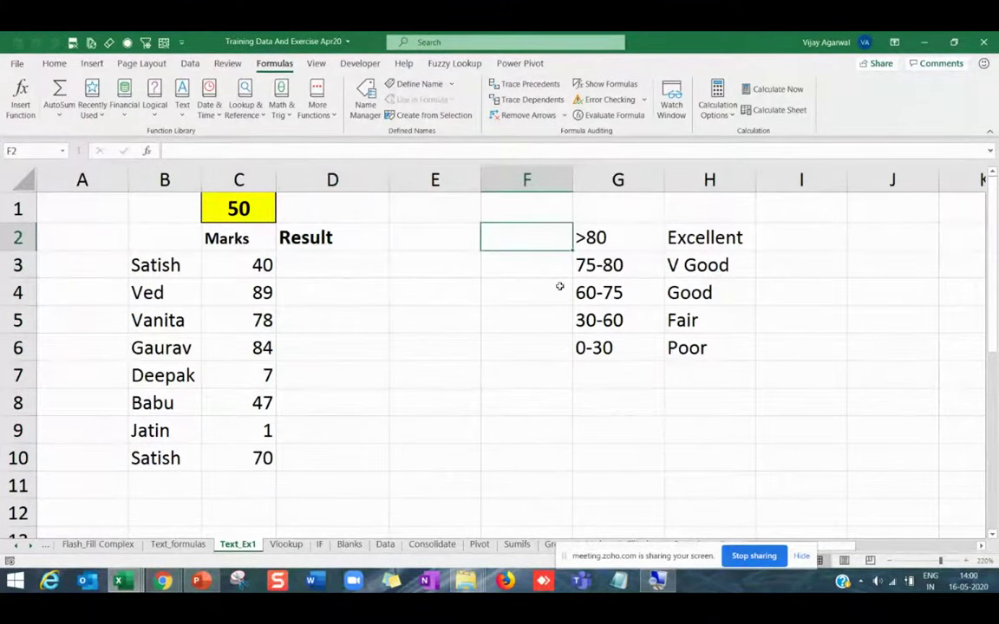
{"action": "type", "text": "80"}
{"action": "key", "text": "Return"}
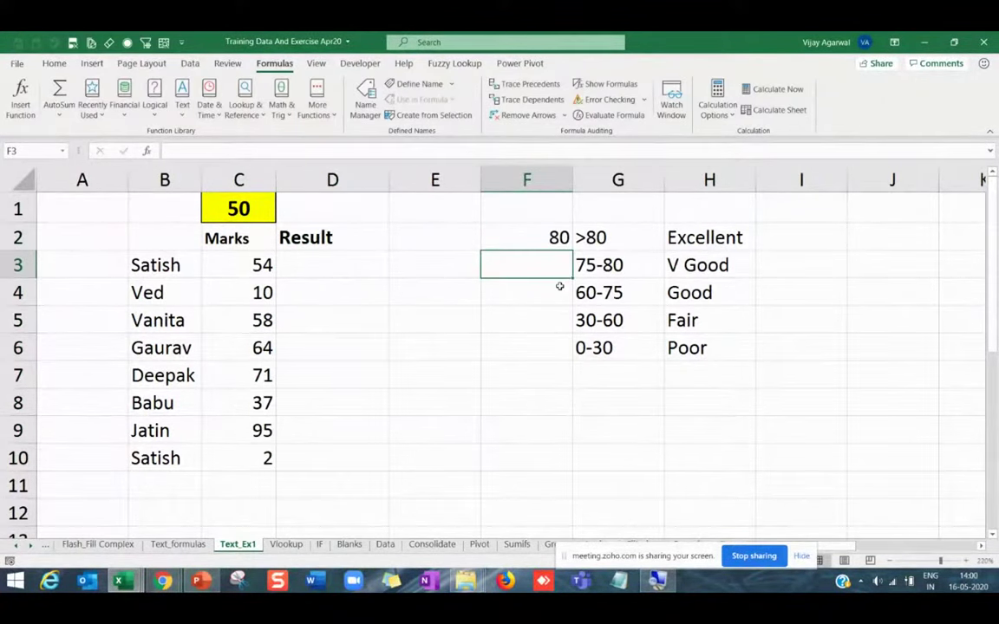
Remove the V Good band, add cut-offs 60, 30, 0, and start =ifs( in D3.
{"action": "left_click_drag", "start_coordinate": [562, 268], "coordinate": [749, 261]}
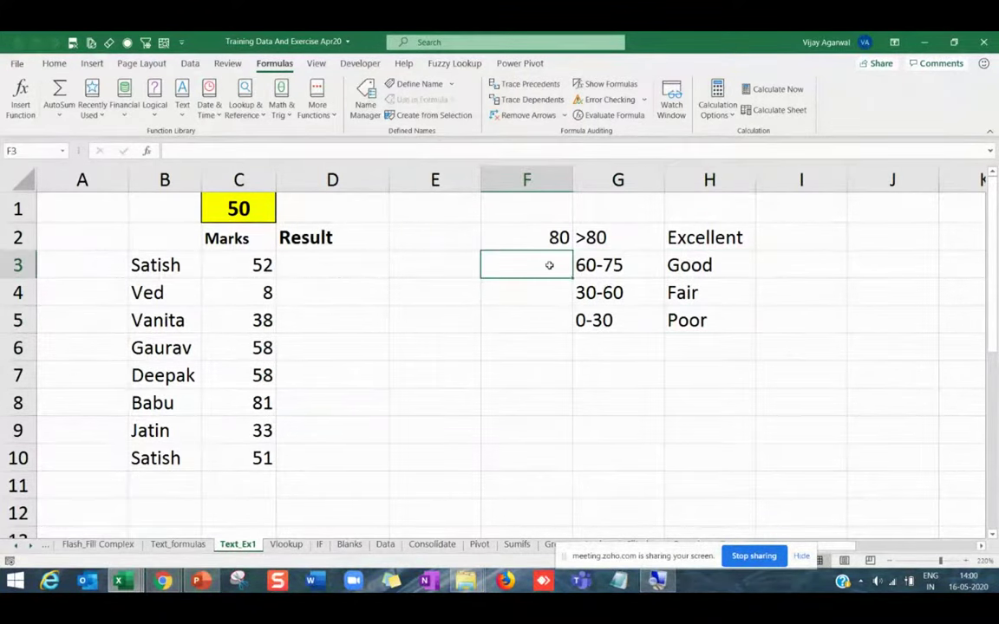
{"action": "type", "text": "60"}
{"action": "key", "text": "Return"}
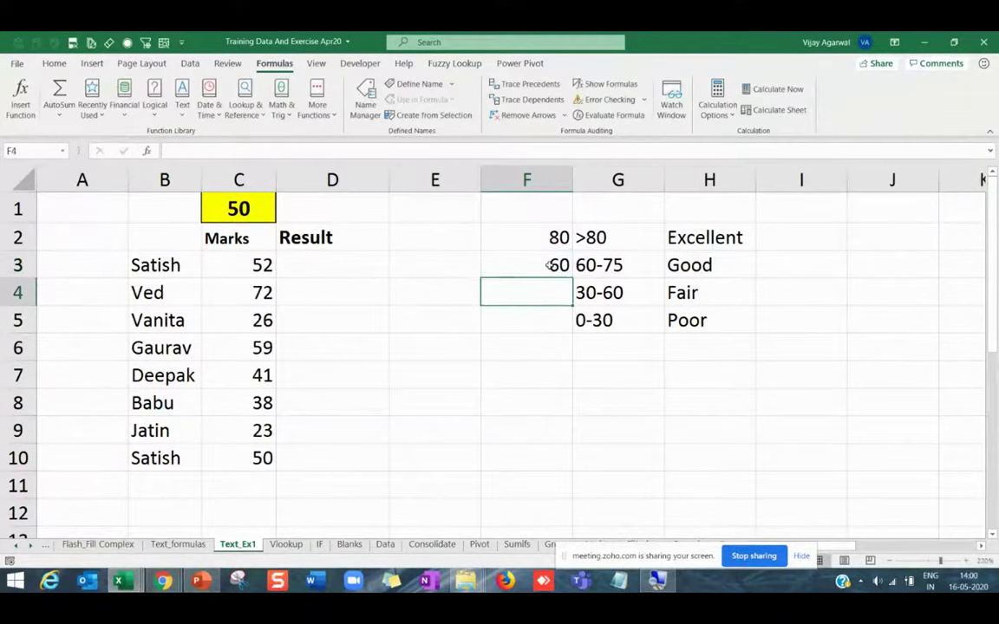
{"action": "type", "text": "30"}
{"action": "key", "text": "Return"}
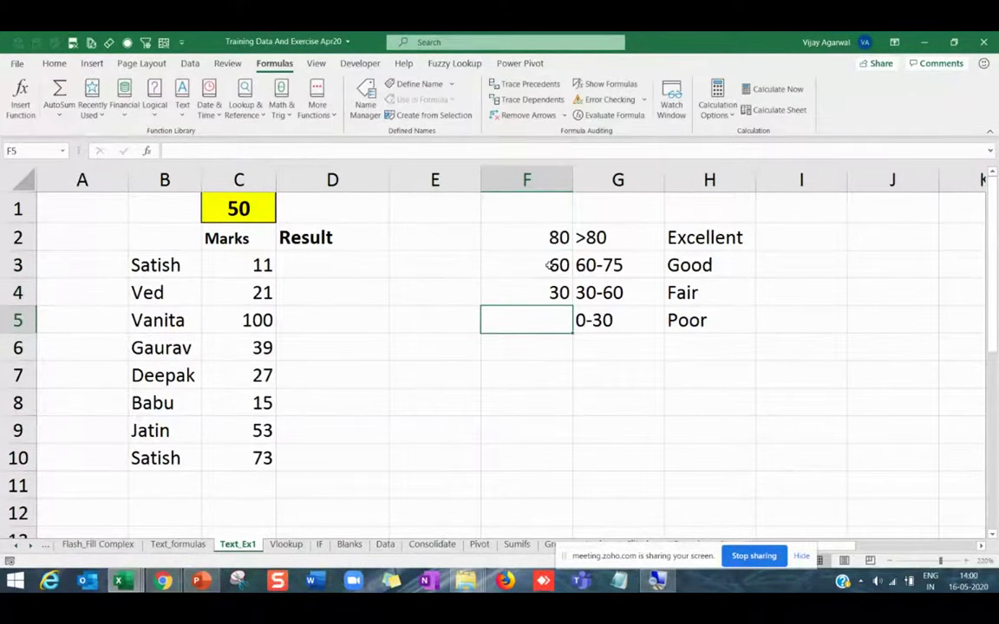
{"action": "type", "text": "0"}
{"action": "key", "text": "Return"}
{"action": "left_click", "coordinate": [359, 263]}
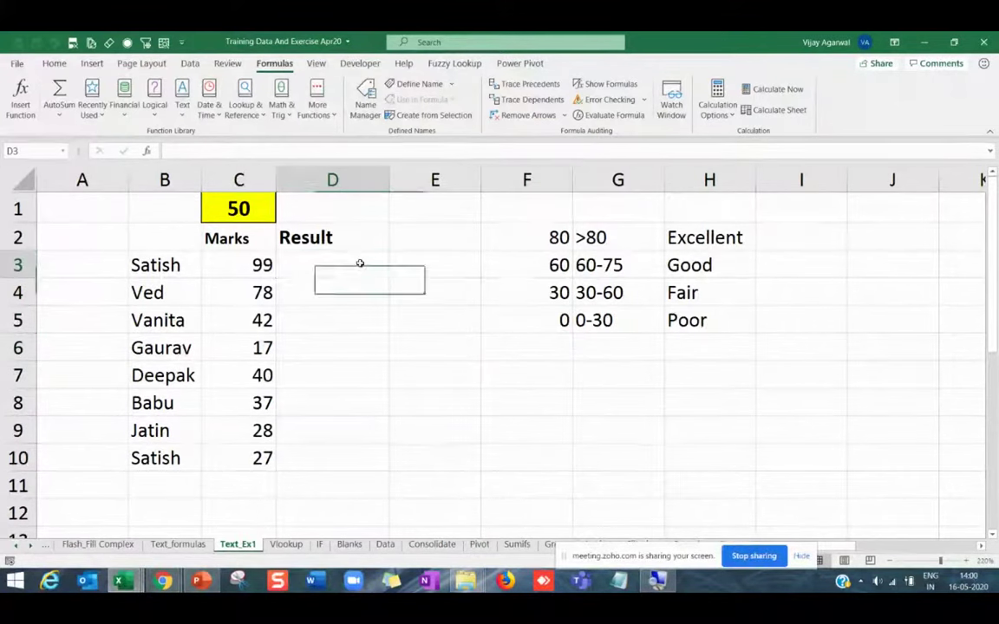
{"action": "type", "text": "=ifs("}
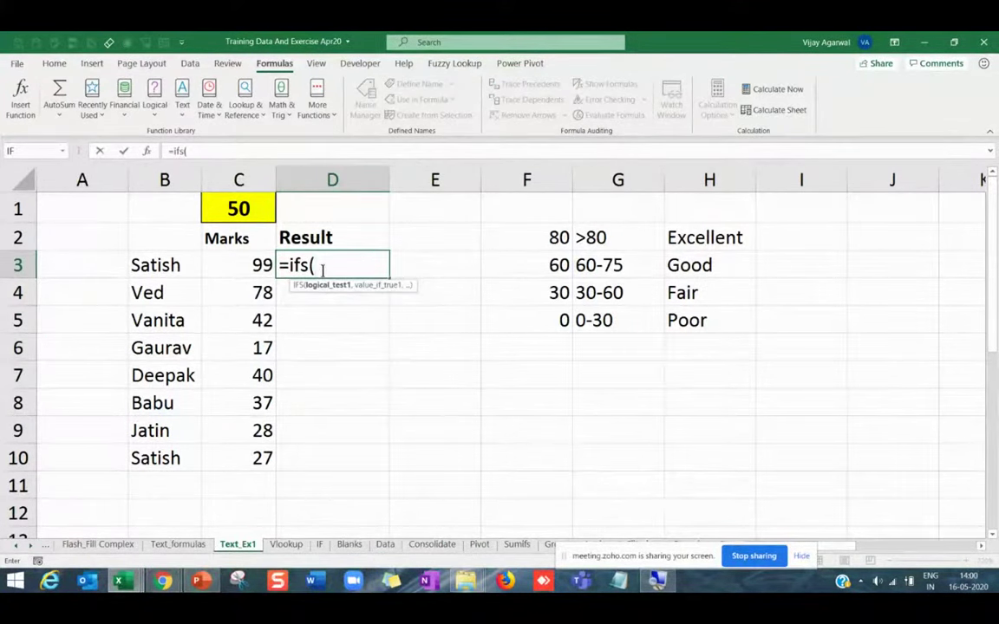
Enter the first IFS condition C3>$F$2 returning Excellent from H2.
{"action": "left_click", "coordinate": [241, 261]}
{"action": "type", "text": ">"}
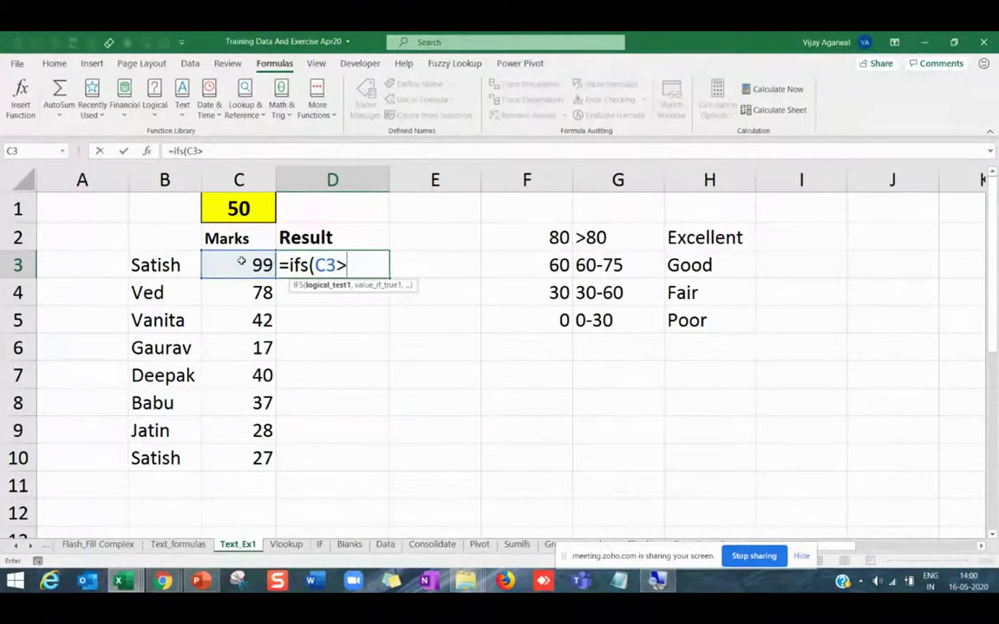
{"action": "left_click", "coordinate": [552, 238]}
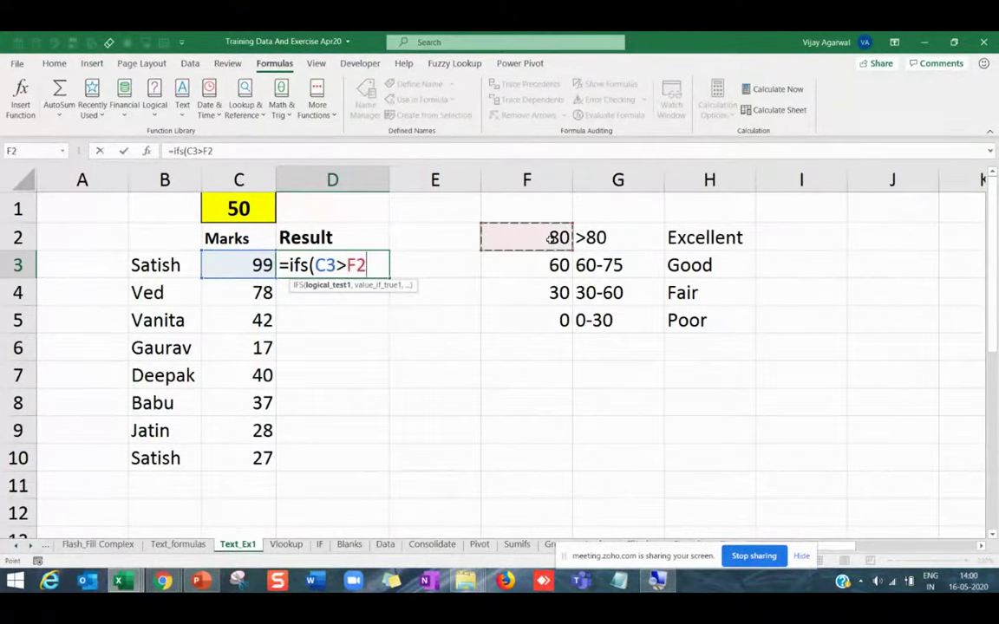
{"action": "key", "text": "F4"}
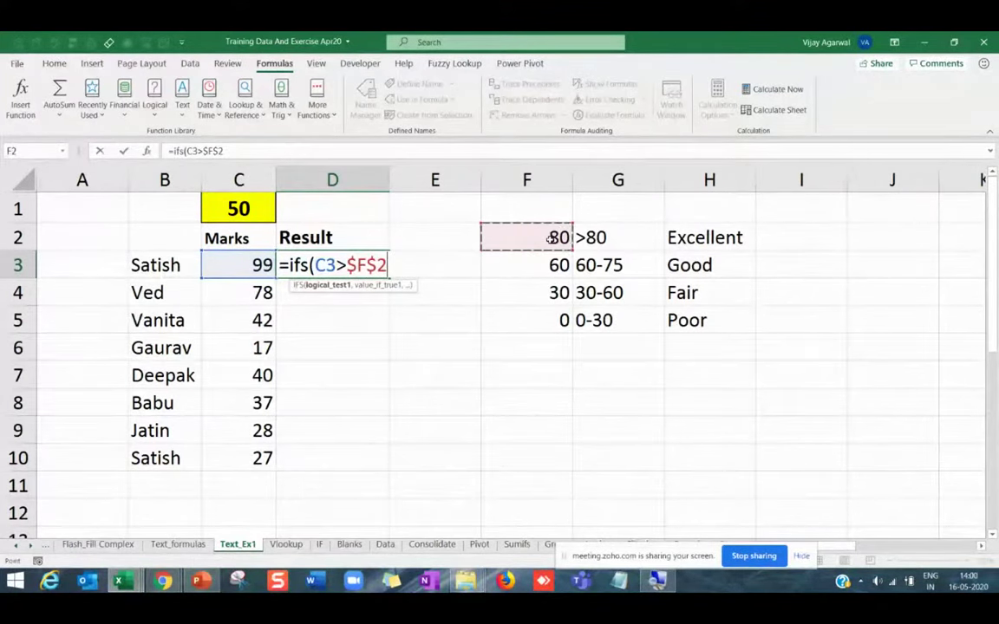
{"action": "left_click", "coordinate": [730, 236]}
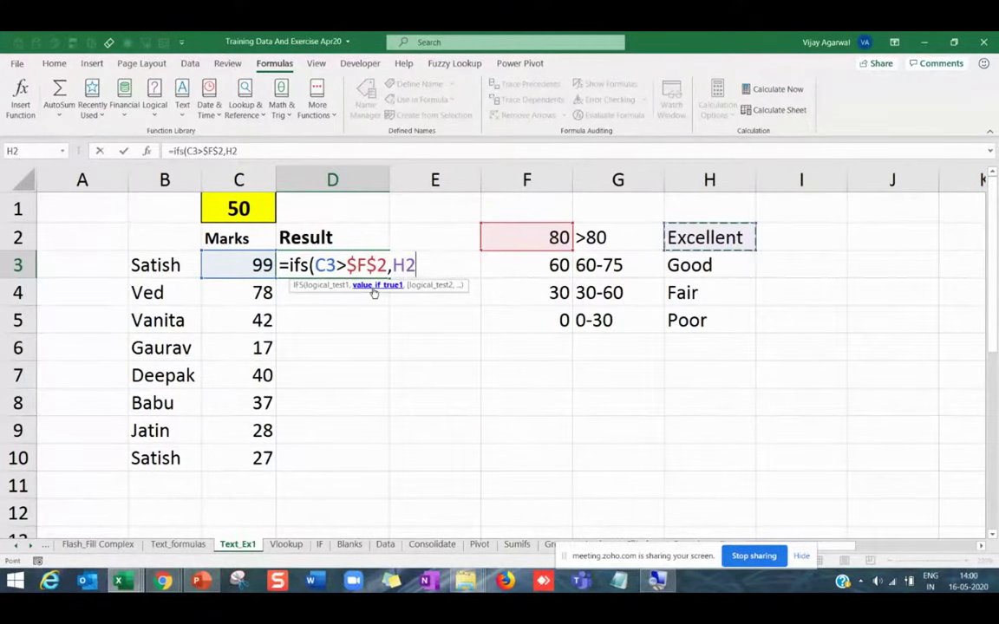
{"action": "type", "text": ","}
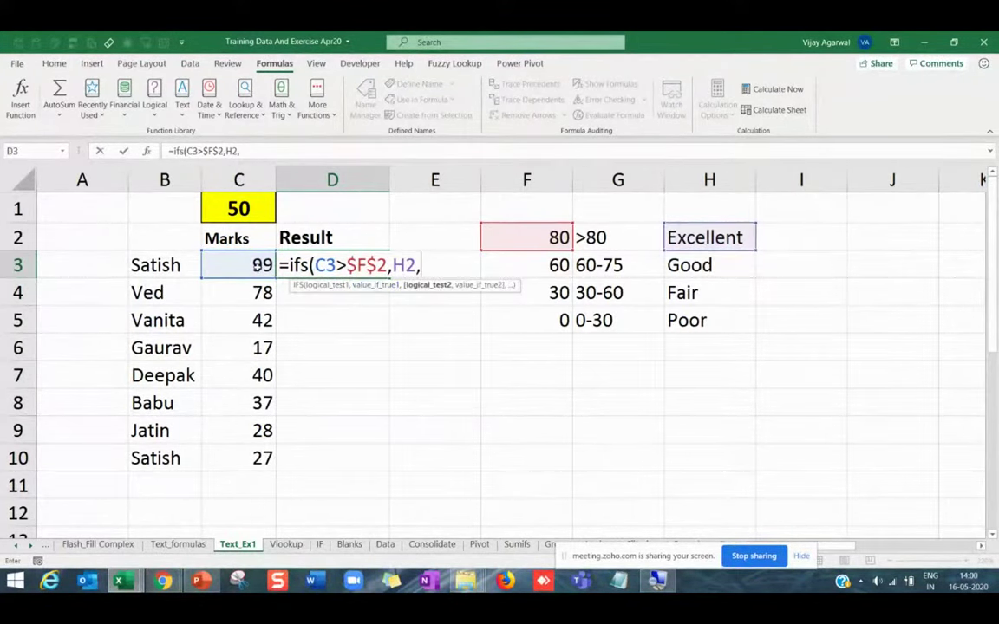
Add the second condition C3>$F$3 returning Good from H3, making the second C3 absolute.
{"action": "left_click", "coordinate": [258, 265]}
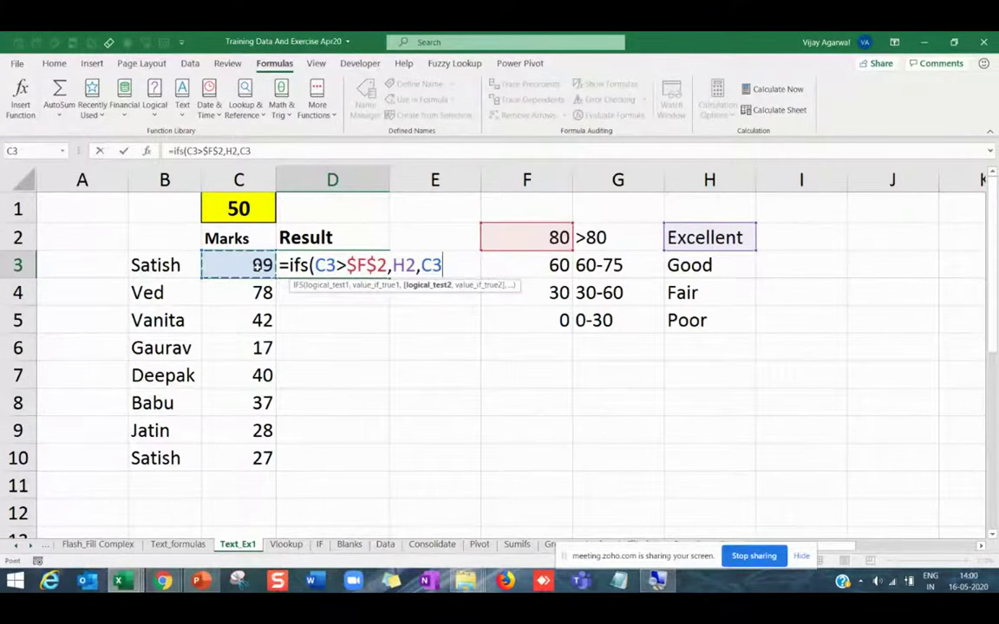
{"action": "type", "text": ">"}
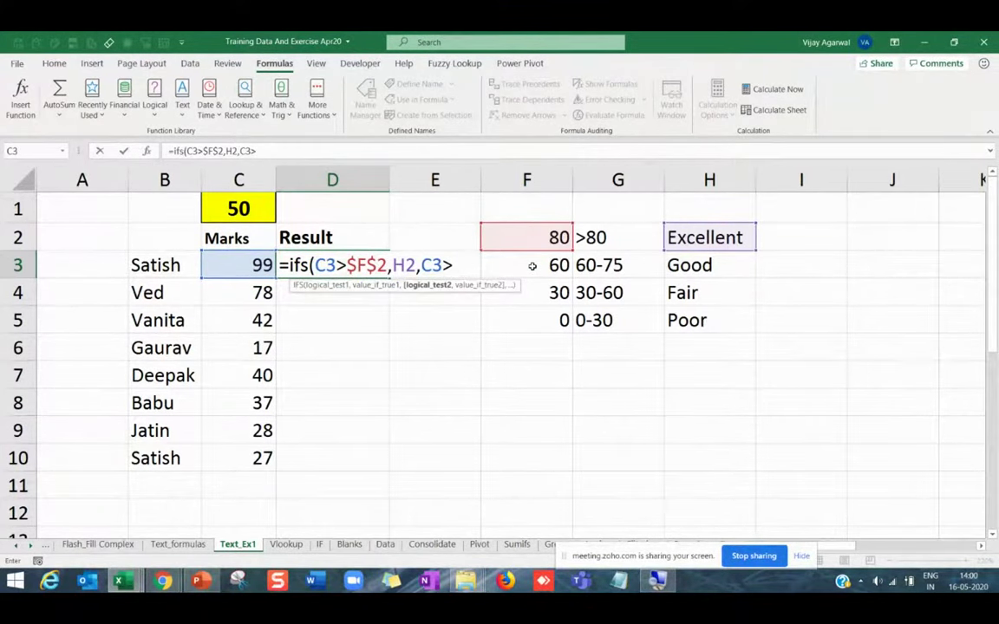
{"action": "left_click", "coordinate": [533, 265]}
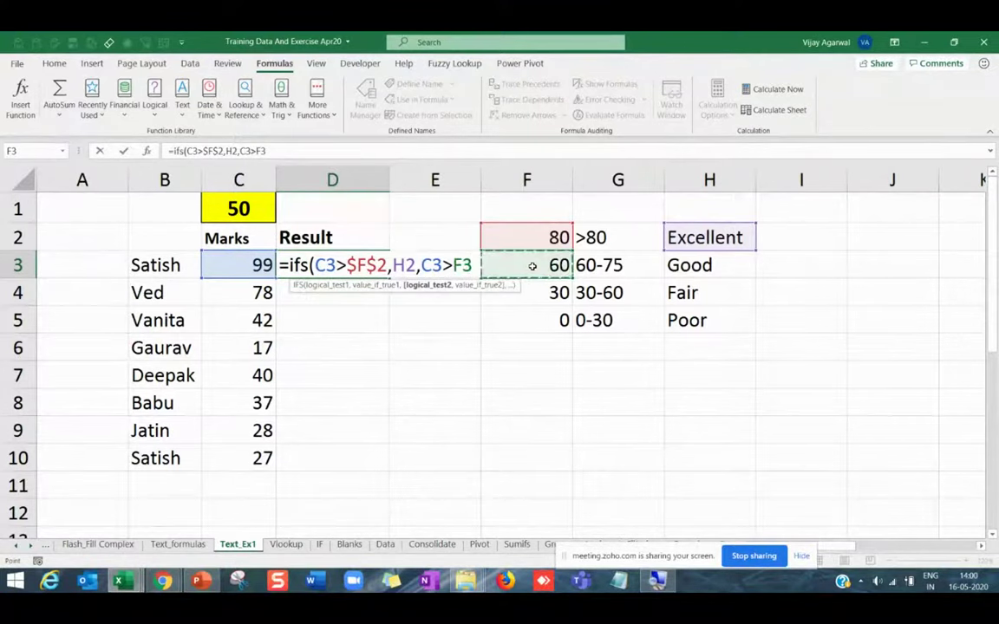
{"action": "key", "text": "F4"}
{"action": "type", "text": ","}
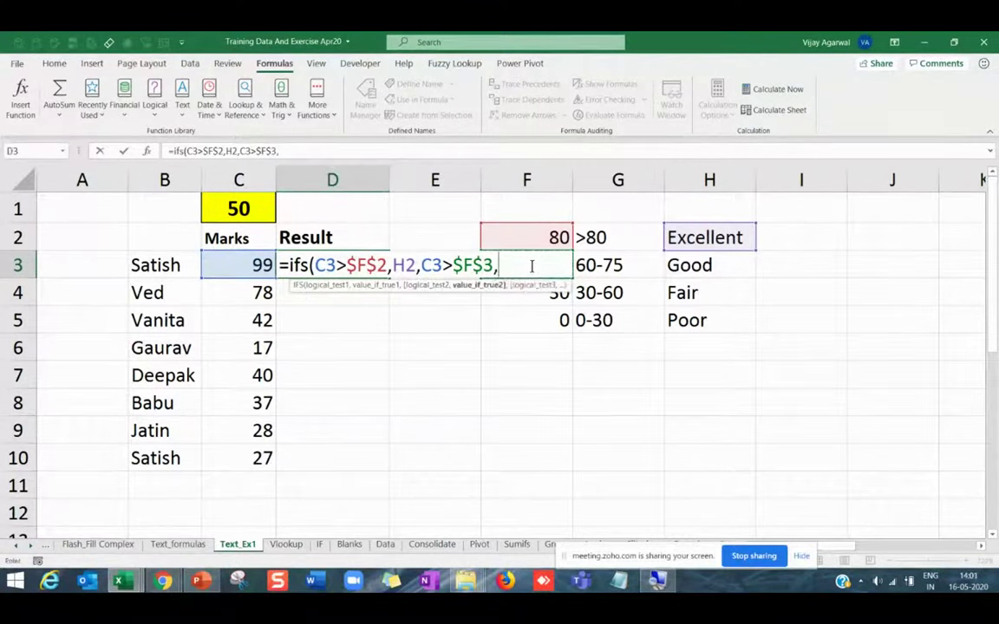
{"action": "left_click", "coordinate": [713, 263]}
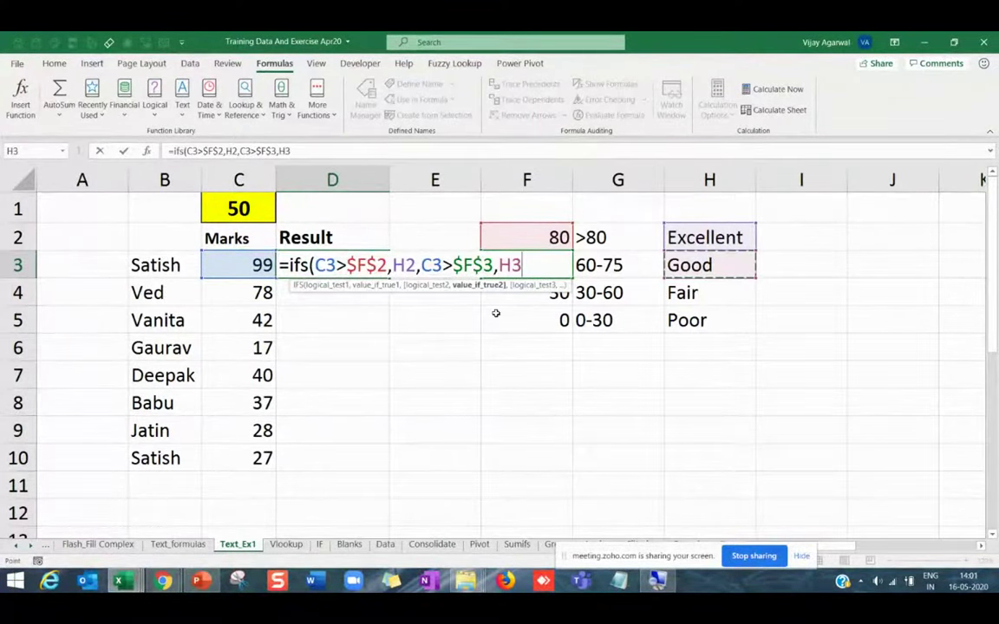
{"action": "type", "text": ","}
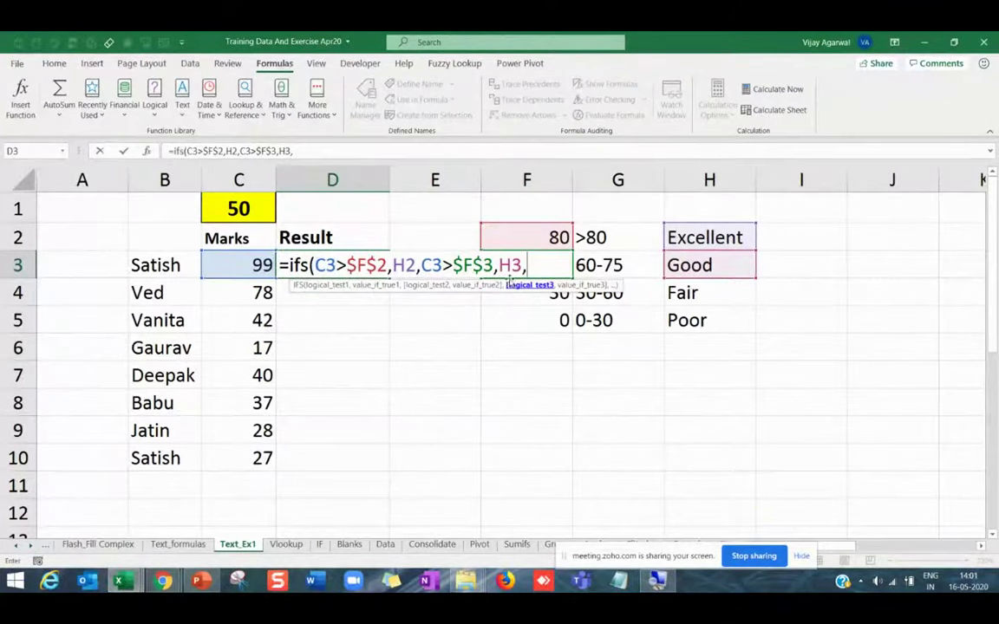
{"action": "left_click", "coordinate": [431, 265]}
{"action": "key", "text": "F4"}
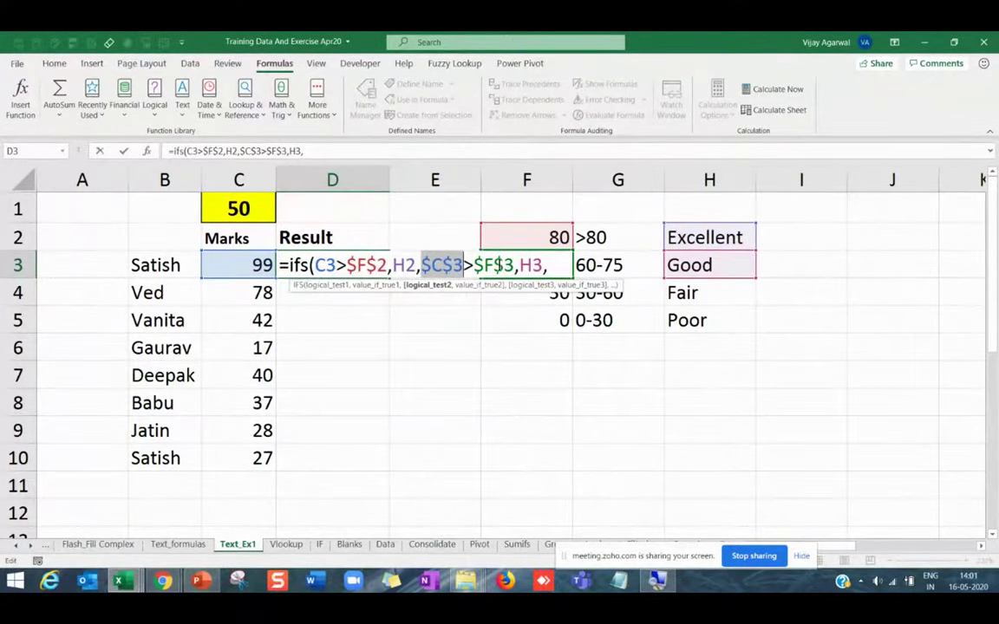
Return the second C3 to relative and lock the labels as $H$2 and $H$3.
{"action": "key", "text": "F4"}
{"action": "key", "text": "F4"}
{"action": "key", "text": "F4"}
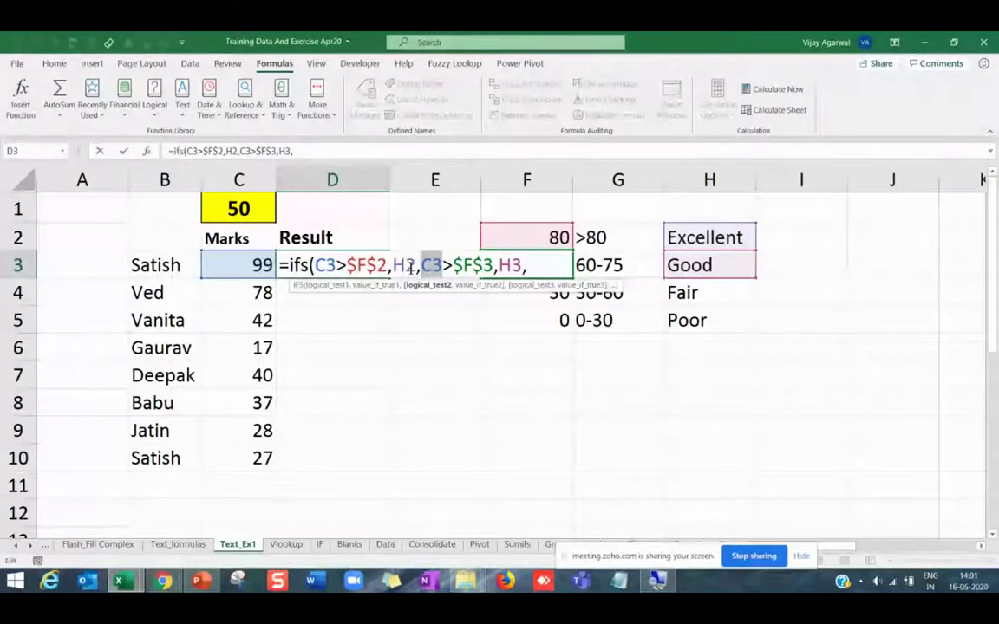
{"action": "left_click", "coordinate": [412, 267]}
{"action": "key", "text": "F4"}
{"action": "left_click", "coordinate": [546, 267]}
{"action": "key", "text": "F4"}
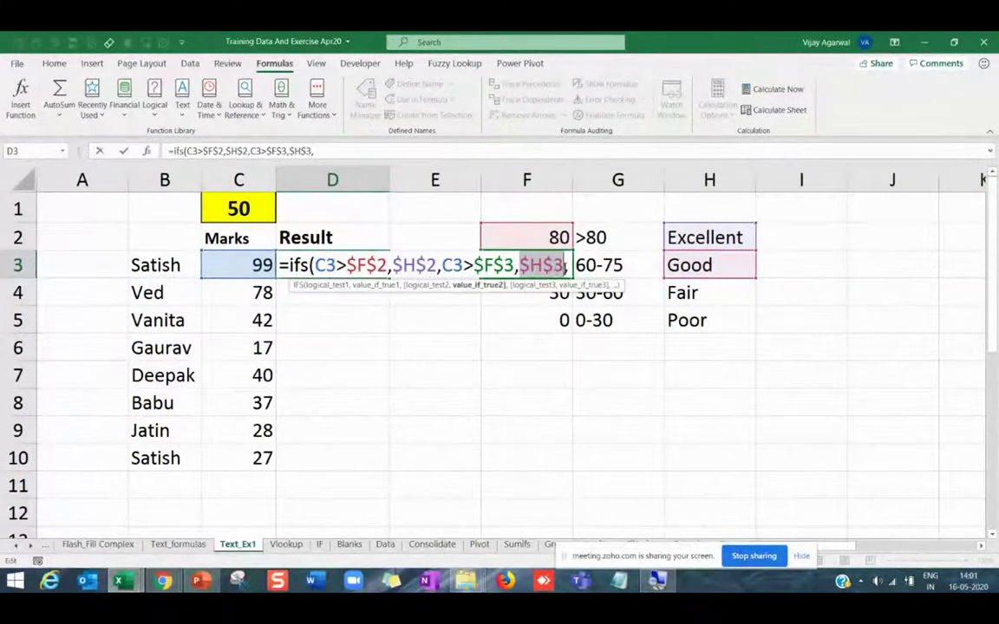
{"action": "key", "text": "End"}
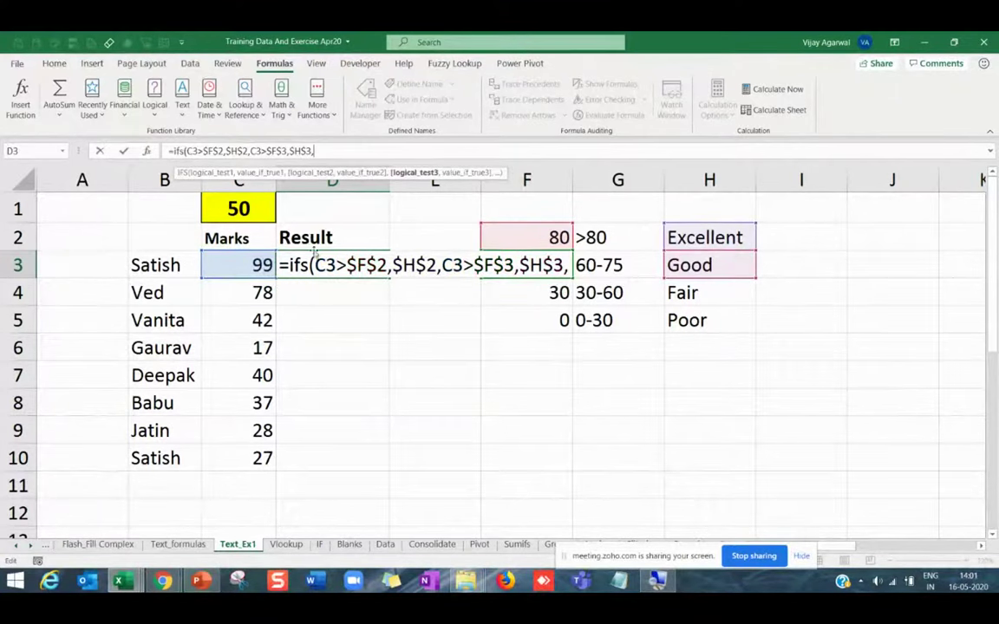
Add the third condition C3>$F$4 returning Fair from $H$4.
{"action": "left_click", "coordinate": [251, 265]}
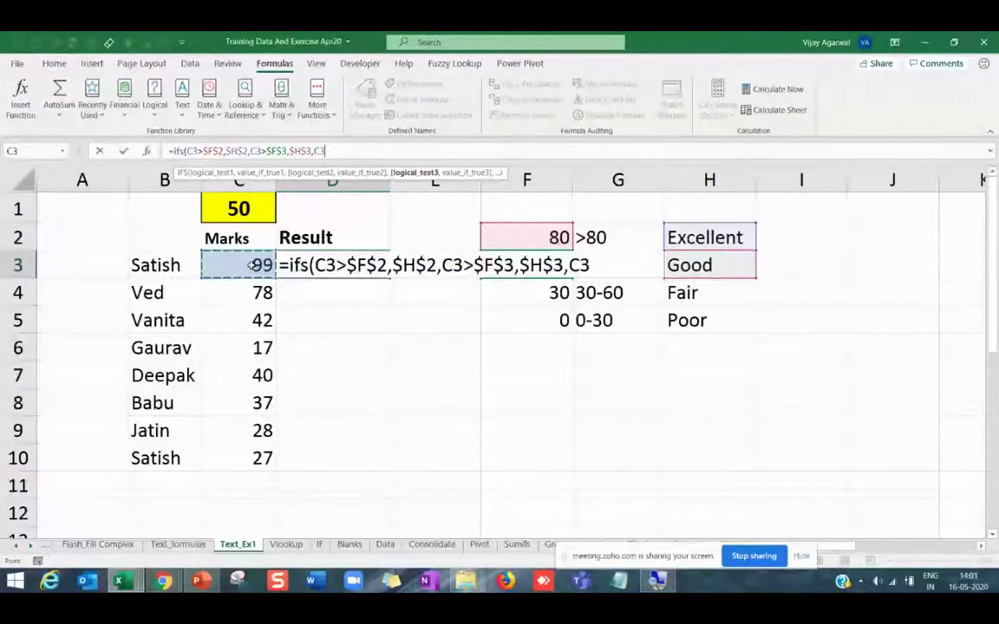
{"action": "type", "text": ">"}
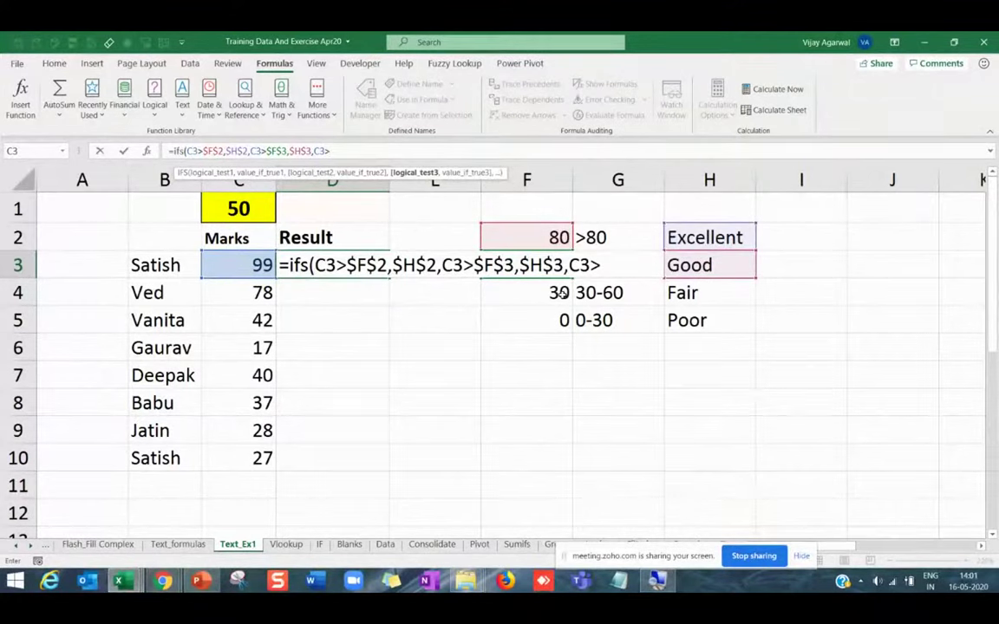
{"action": "left_click", "coordinate": [561, 295]}
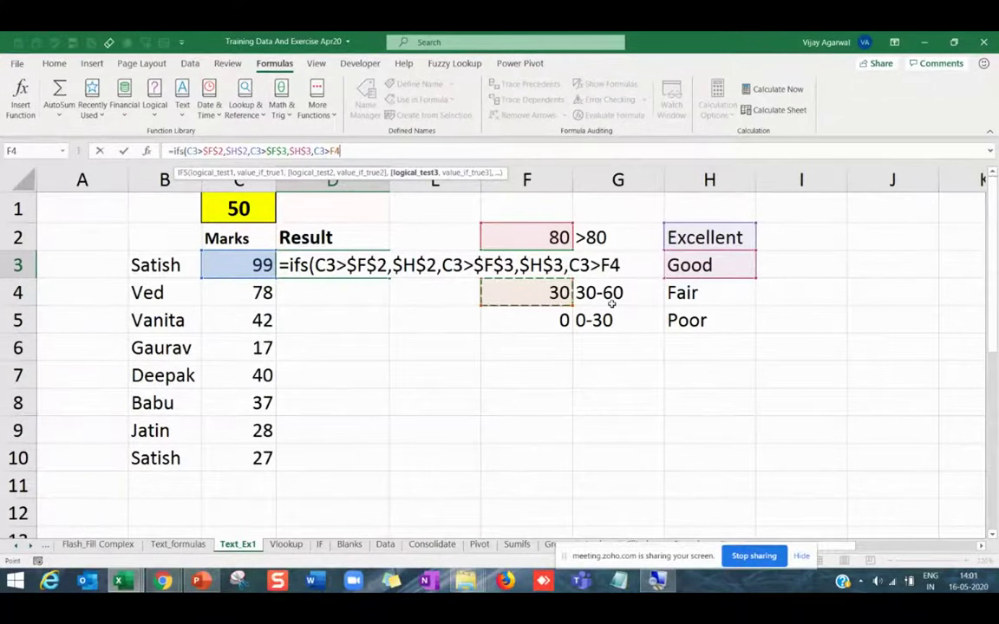
{"action": "key", "text": "F4"}
{"action": "type", "text": ","}
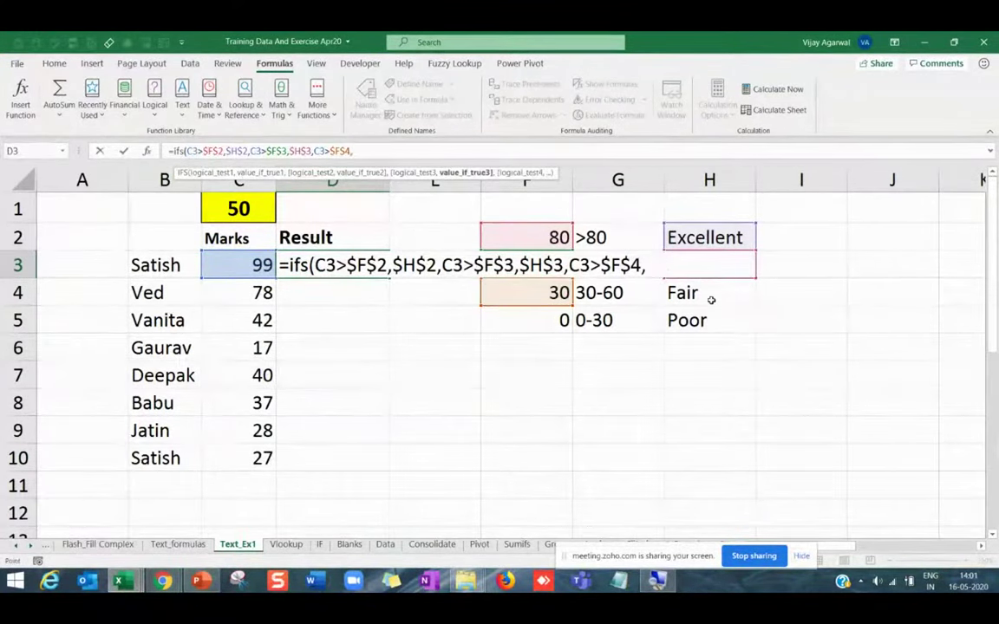
{"action": "left_click", "coordinate": [711, 300]}
{"action": "key", "text": "F4"}
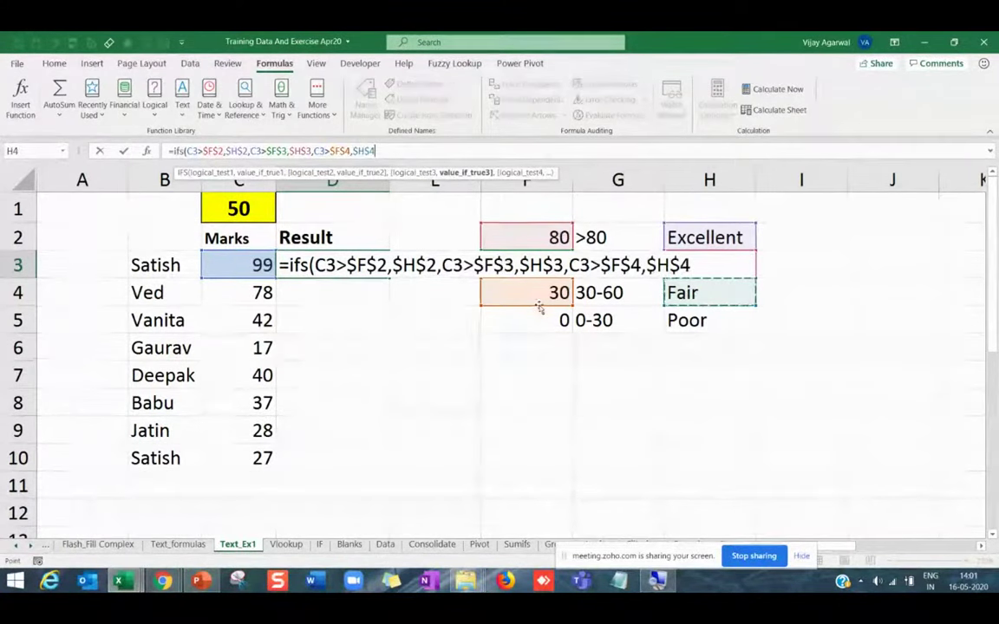
{"action": "type", "text": ","}
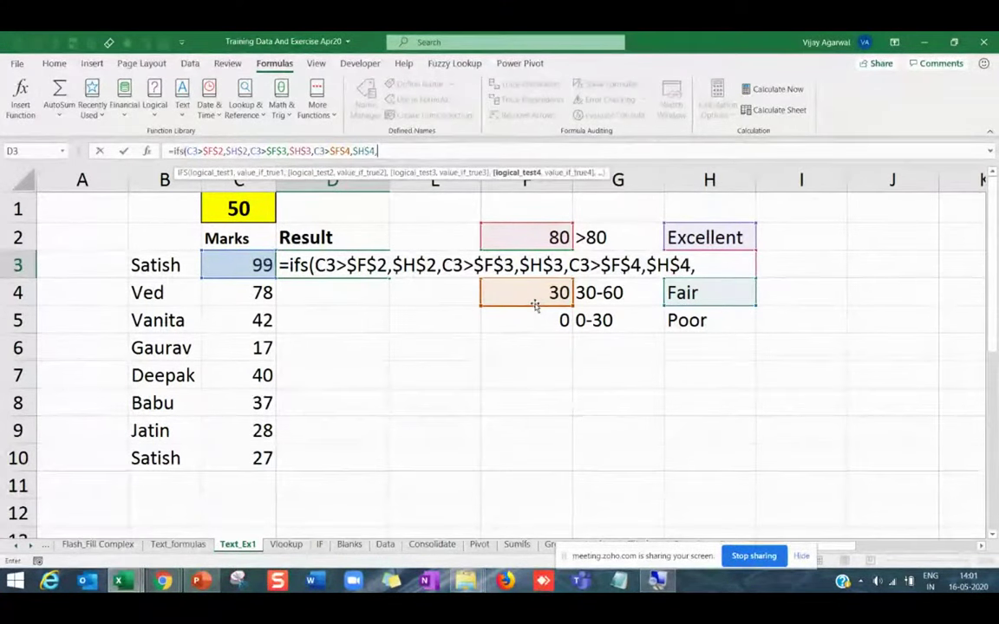
Add the fourth condition C3>$F$5 returning Poor from $H$5 and commit the formula.
{"action": "left_click", "coordinate": [257, 266]}
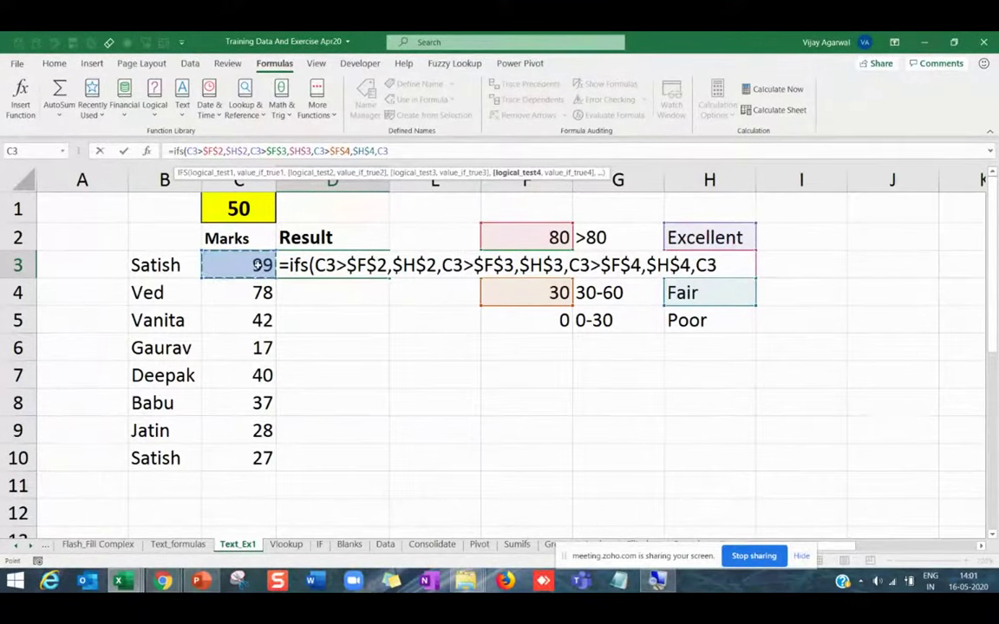
{"action": "type", "text": ">"}
{"action": "left_click", "coordinate": [537, 323]}
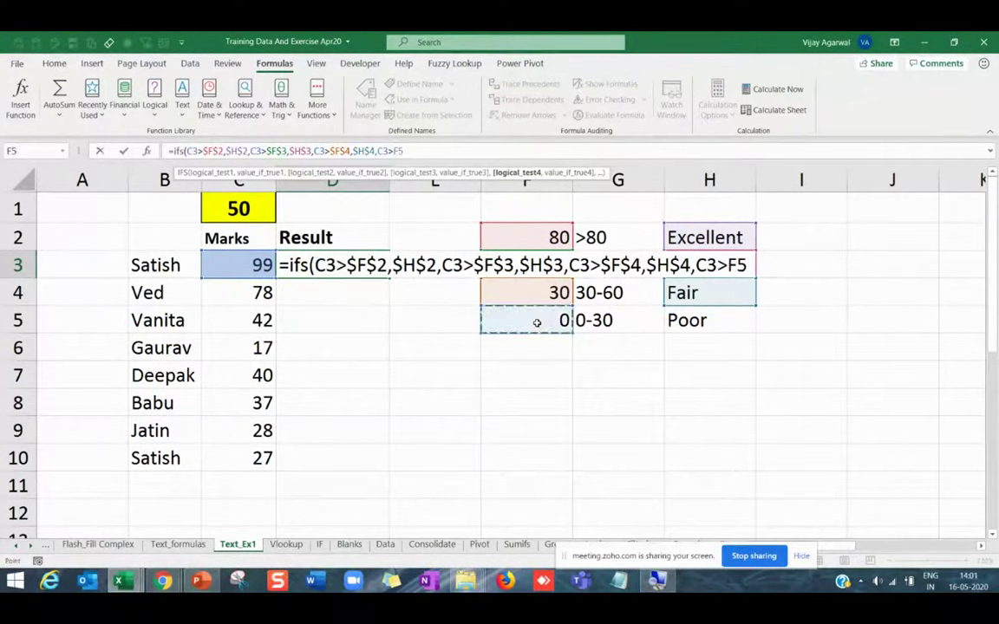
{"action": "key", "text": "F4"}
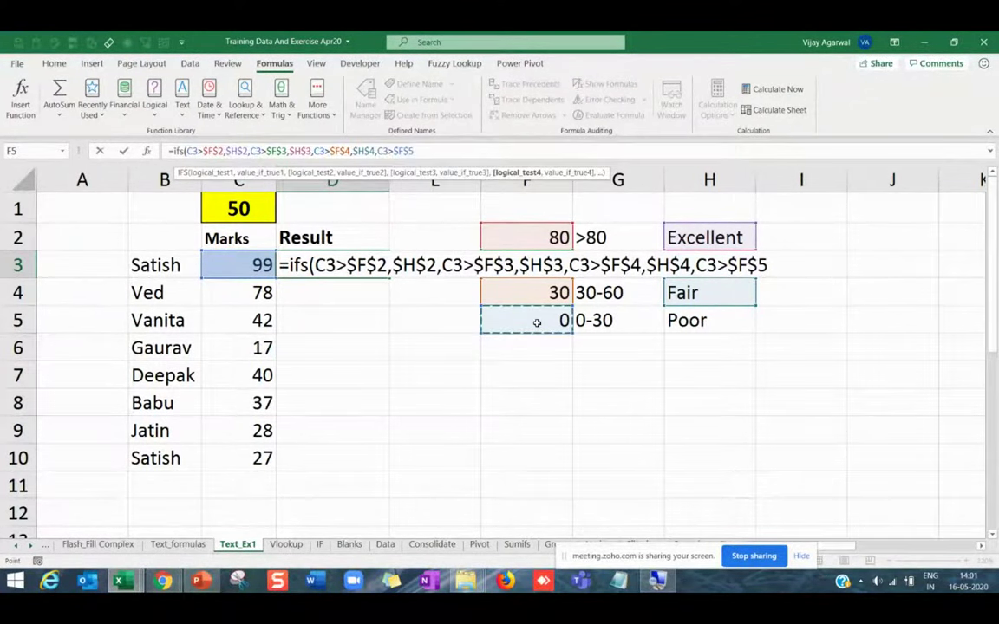
{"action": "type", "text": ","}
{"action": "left_click", "coordinate": [707, 321]}
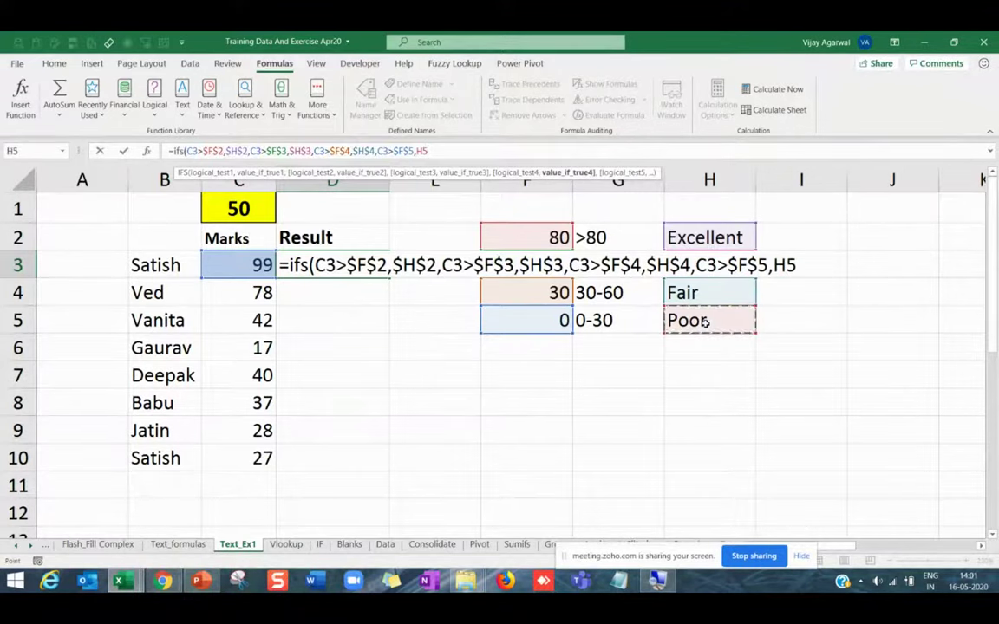
{"action": "key", "text": "F4"}
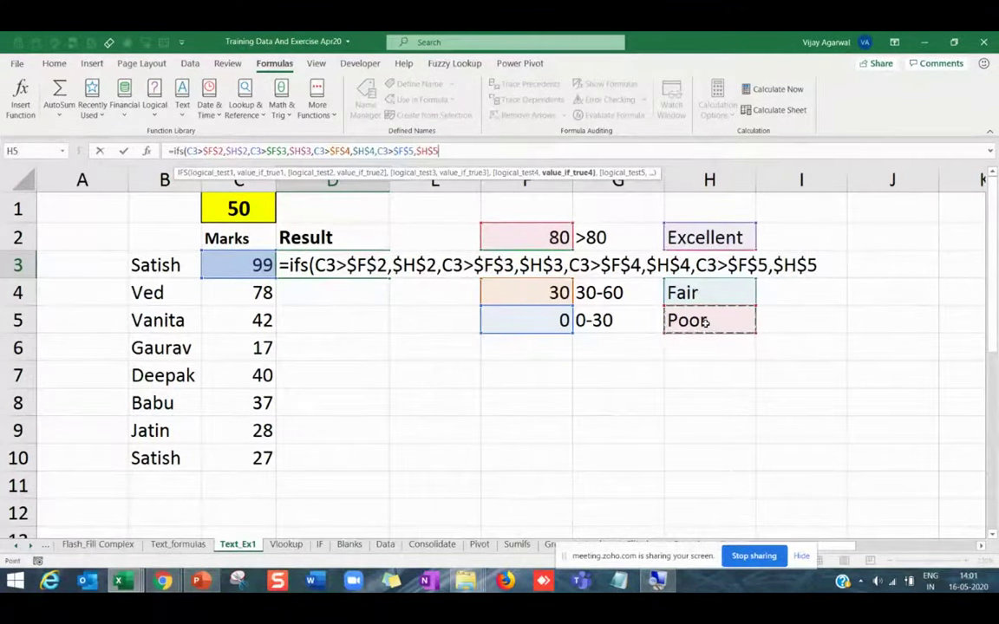
{"action": "key", "text": "Return"}
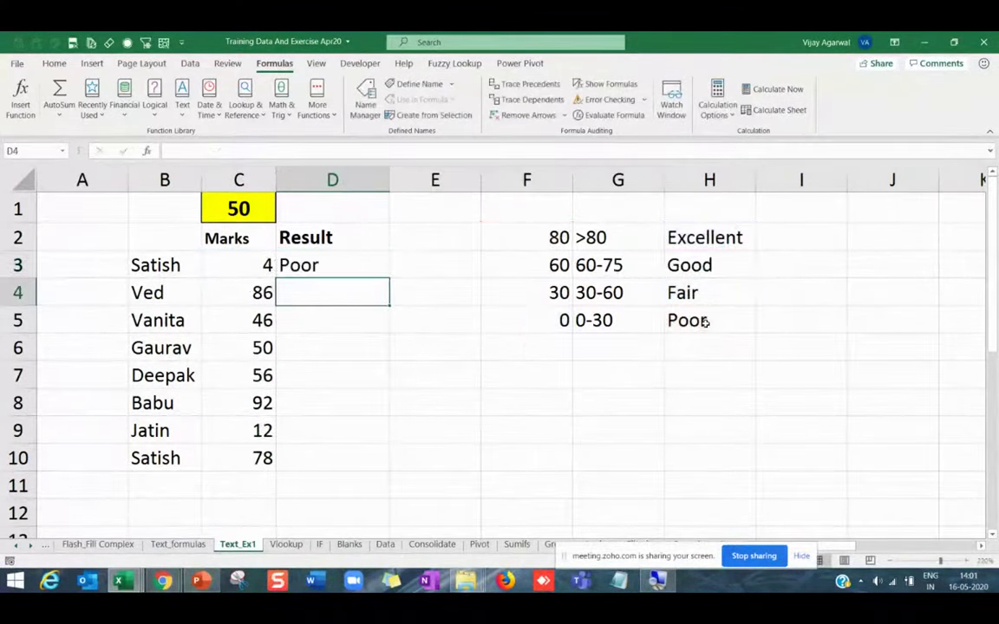
Fill the D3 formula down to D10 and check the Result cells' formulas.
{"action": "left_click", "coordinate": [377, 269]}
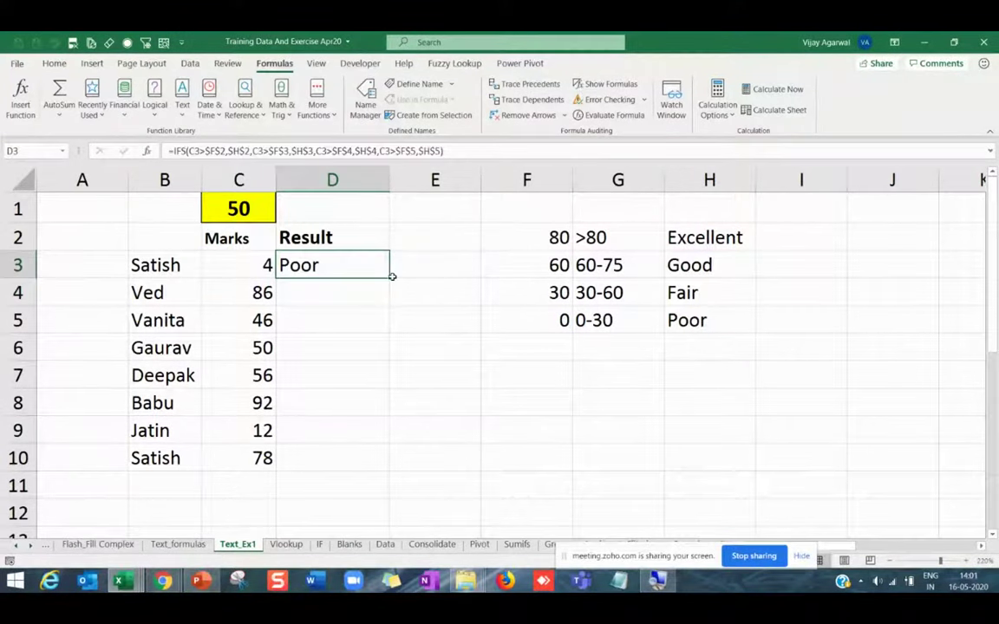
{"action": "double_click", "coordinate": [390, 278]}
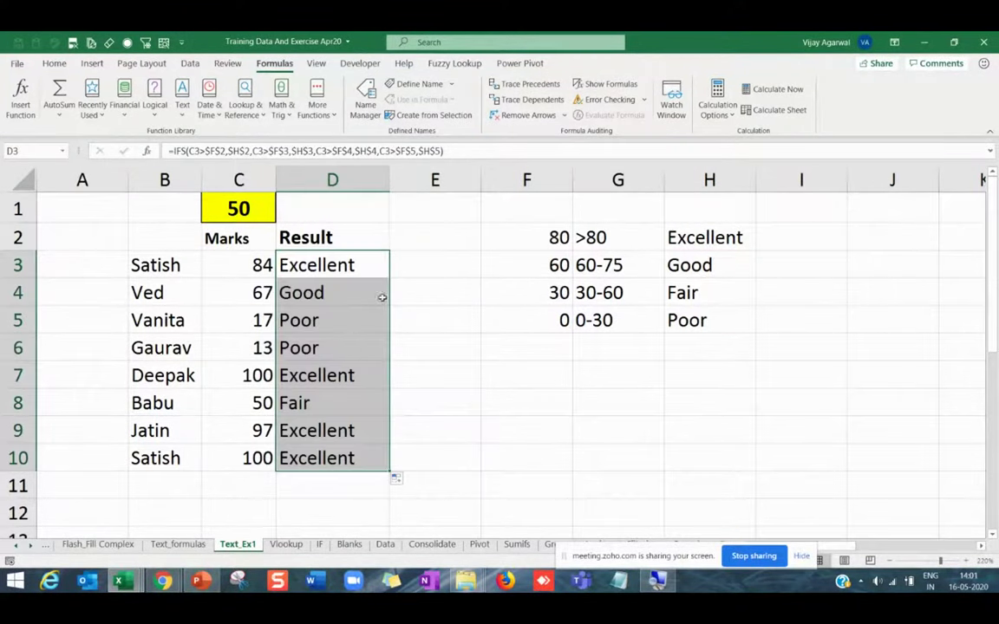
{"action": "left_click", "coordinate": [328, 292]}
{"action": "left_click", "coordinate": [323, 319]}
{"action": "left_click", "coordinate": [321, 403]}
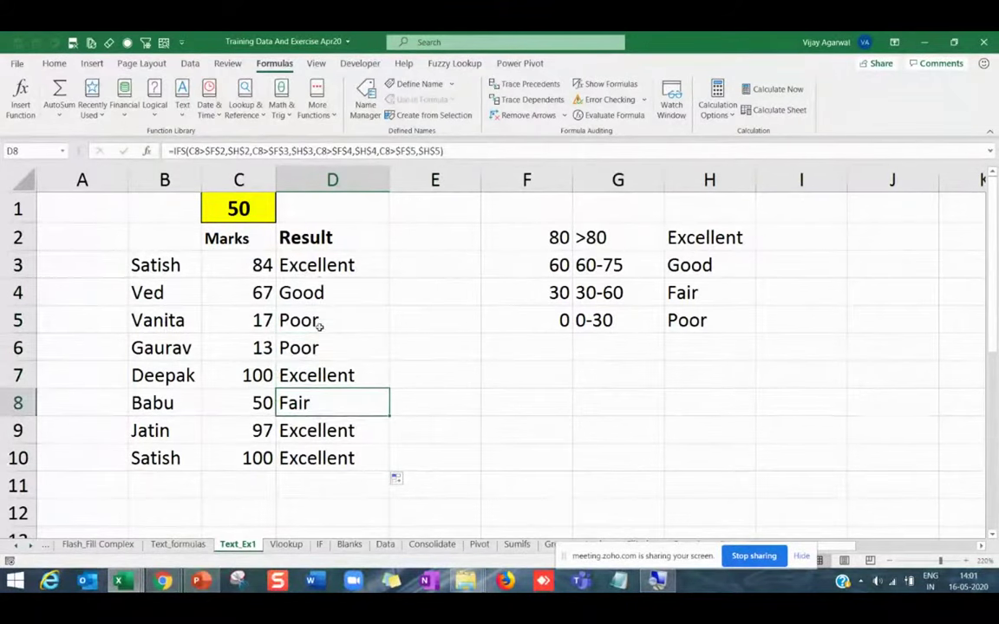
{"action": "left_click", "coordinate": [319, 320]}
{"action": "left_click_drag", "start_coordinate": [320, 264], "coordinate": [340, 459]}
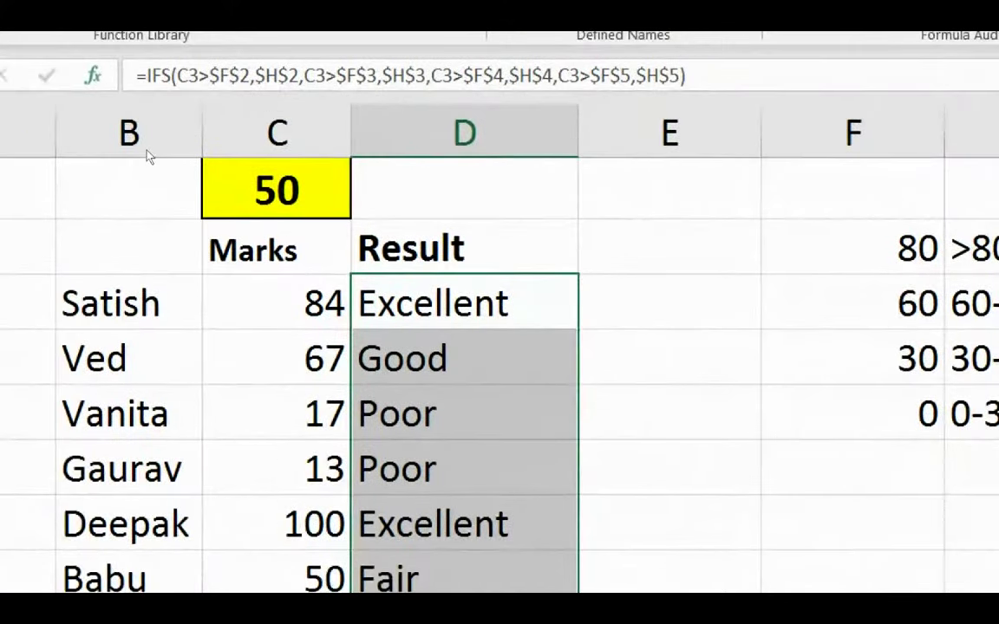
Open the IFS Function Arguments dialog for D3 and reposition it to reveal the formula.
{"action": "key", "text": "shift+F3"}
{"action": "left_click_drag", "start_coordinate": [824, 72], "coordinate": [319, 97]}
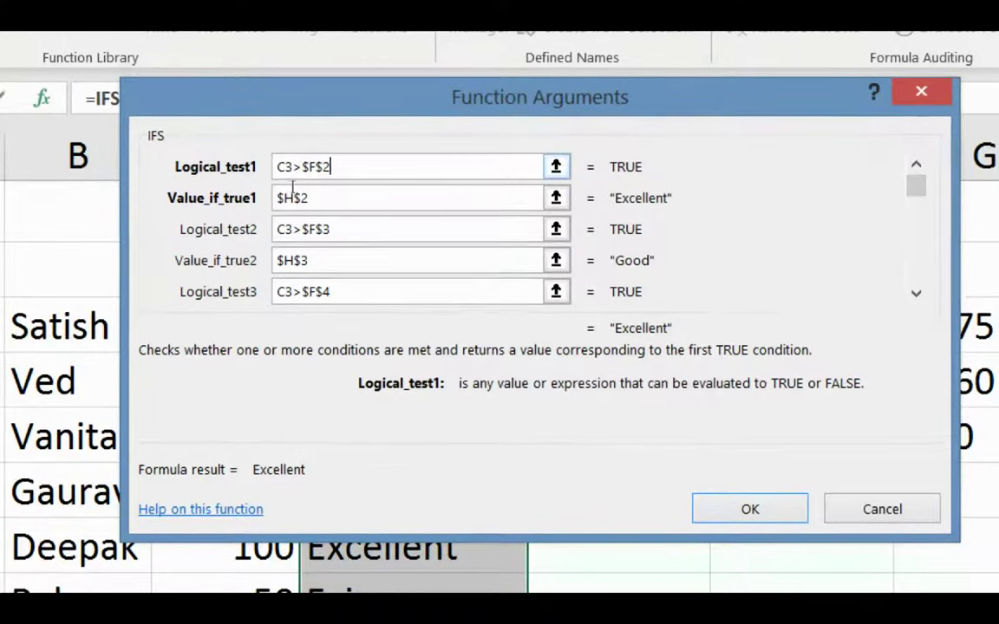
{"action": "left_click", "coordinate": [349, 168]}
{"action": "left_click_drag", "start_coordinate": [447, 108], "coordinate": [268, 194]}
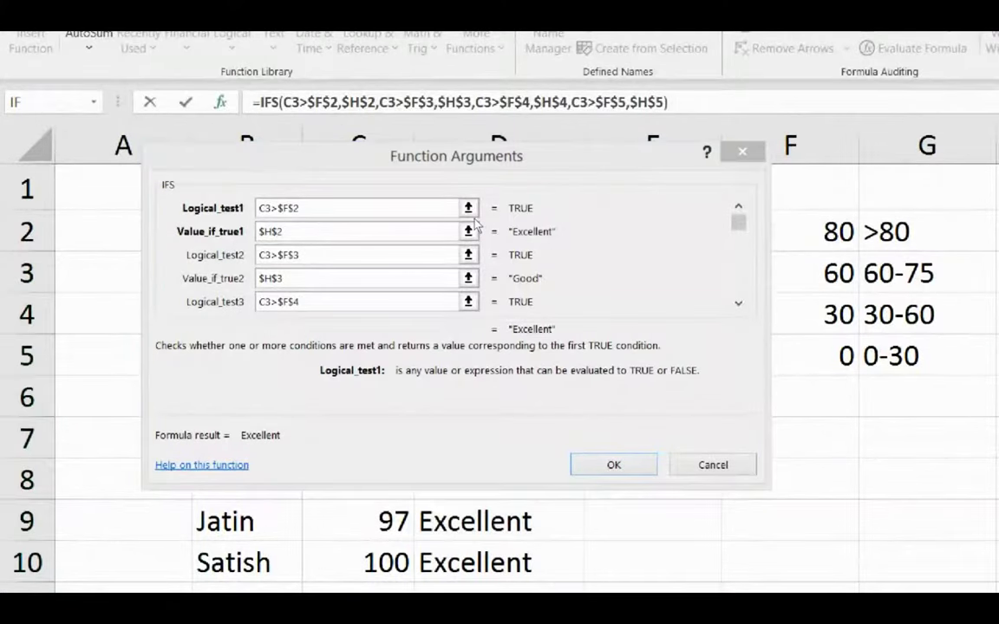
{"action": "key", "text": "alt+Tab"}
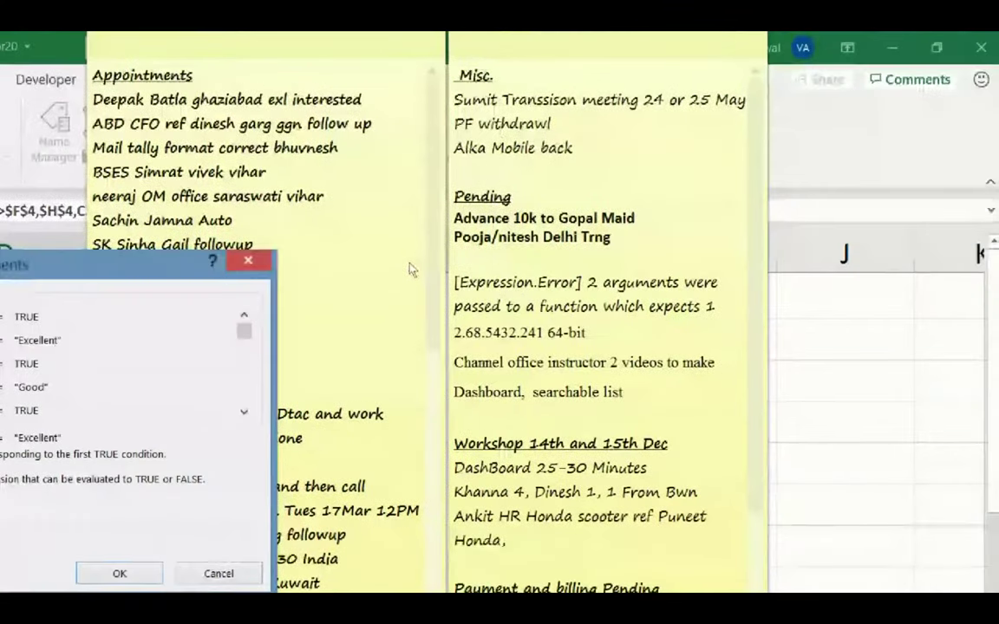
{"action": "key", "text": "super+Escape"}
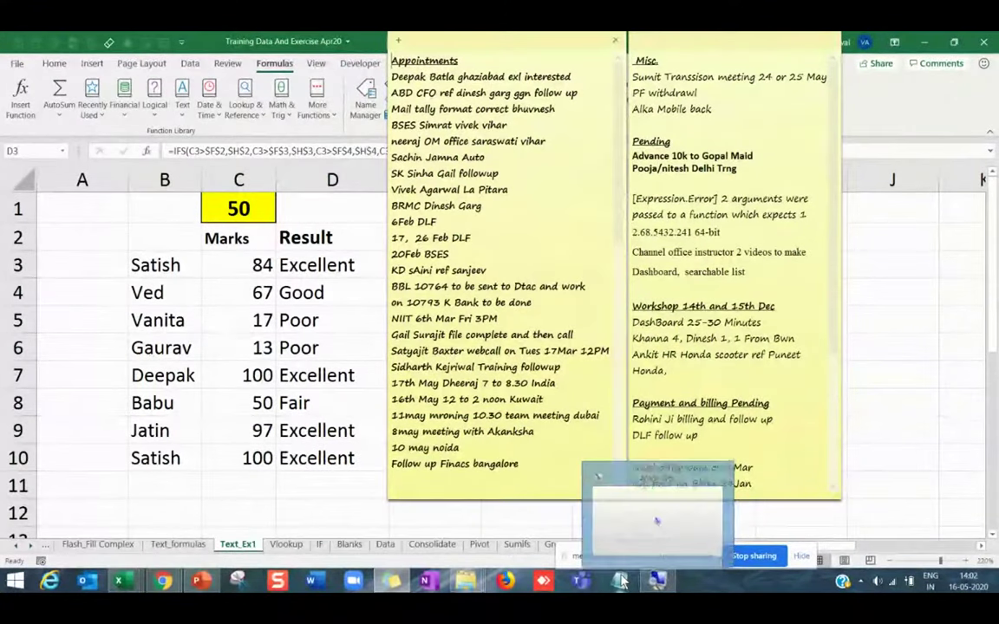
{"action": "key", "text": "alt+Tab"}
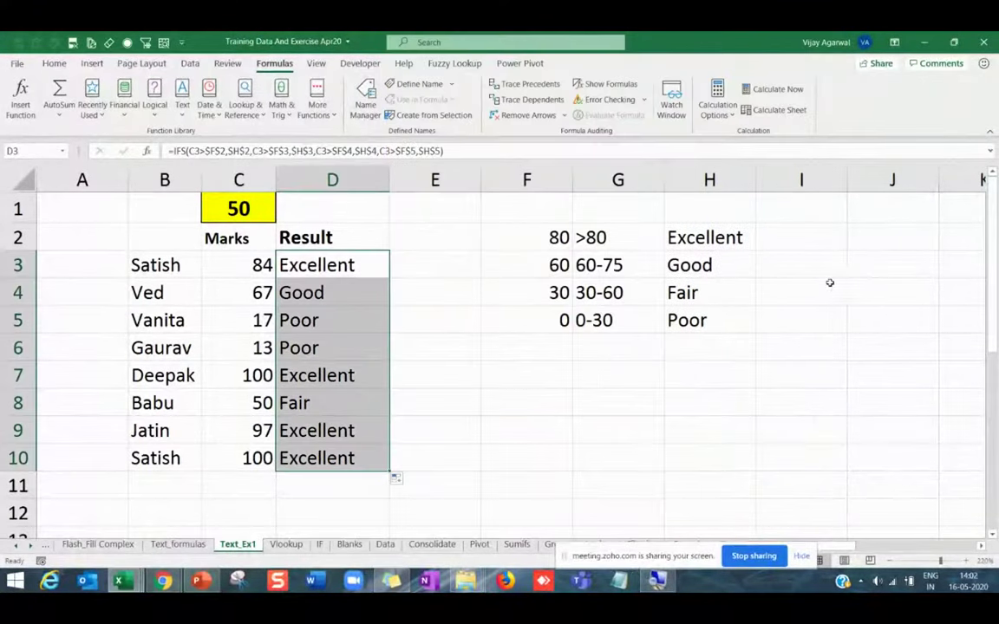
Reopen D3's IFS arguments, step through the logical tests, and confirm the formula.
{"action": "left_click", "coordinate": [412, 352]}
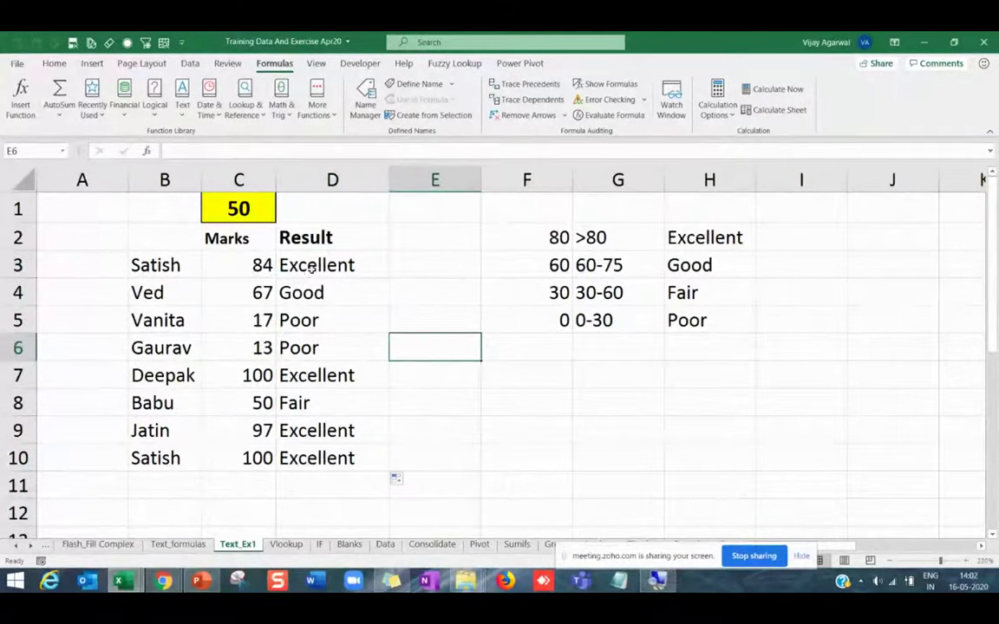
{"action": "left_click", "coordinate": [286, 260]}
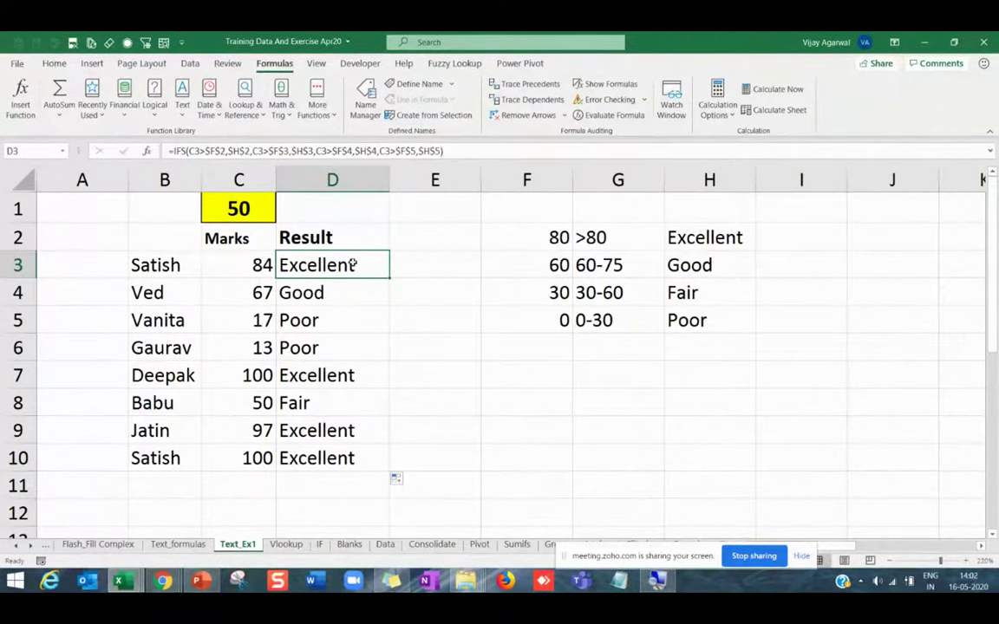
{"action": "left_click", "coordinate": [147, 151]}
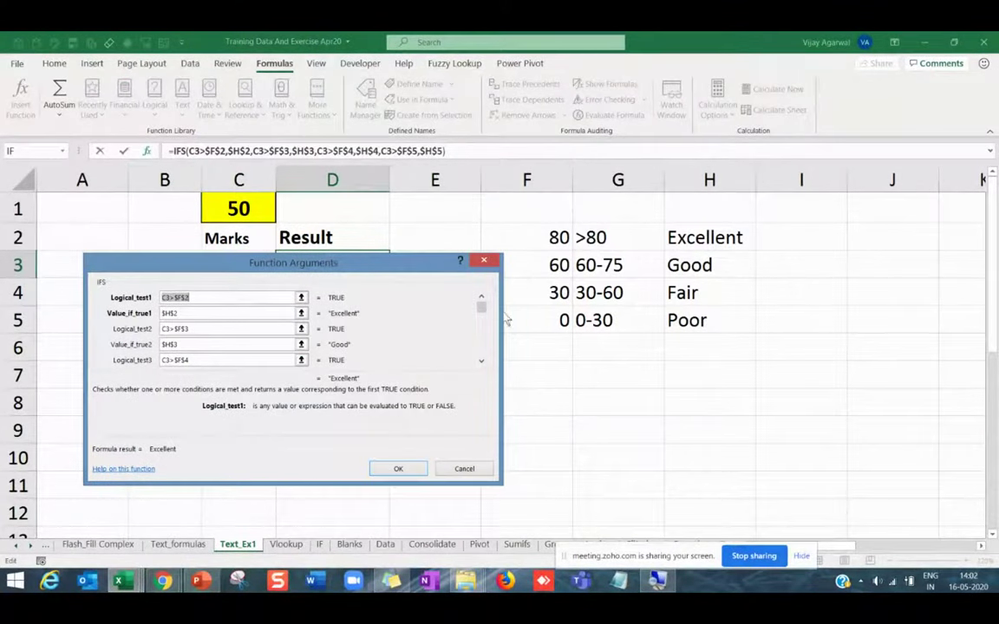
{"action": "left_click", "coordinate": [234, 325]}
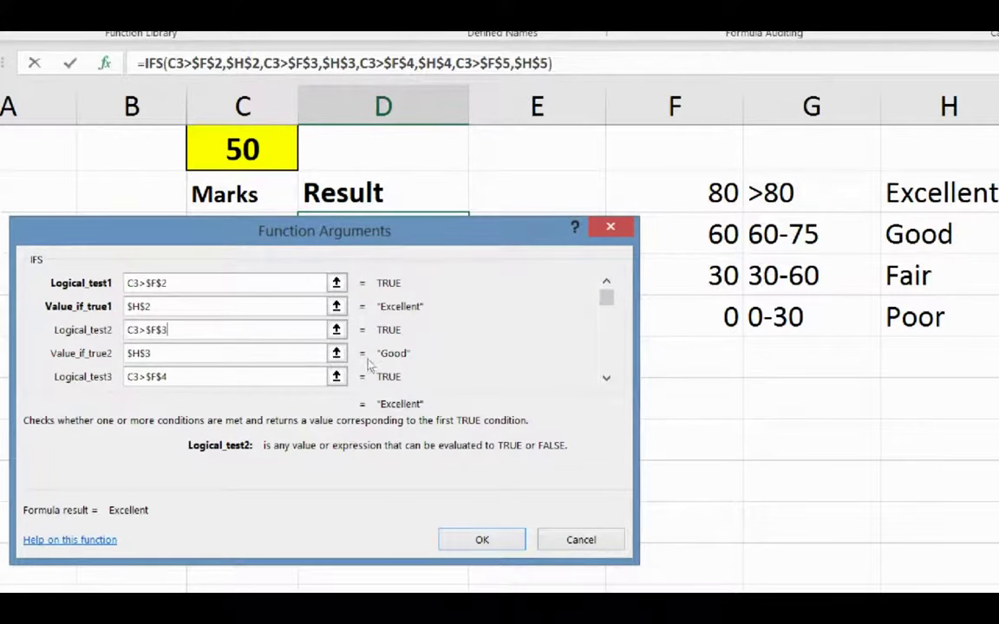
{"action": "key", "text": "Tab"}
{"action": "key", "text": "Tab"}
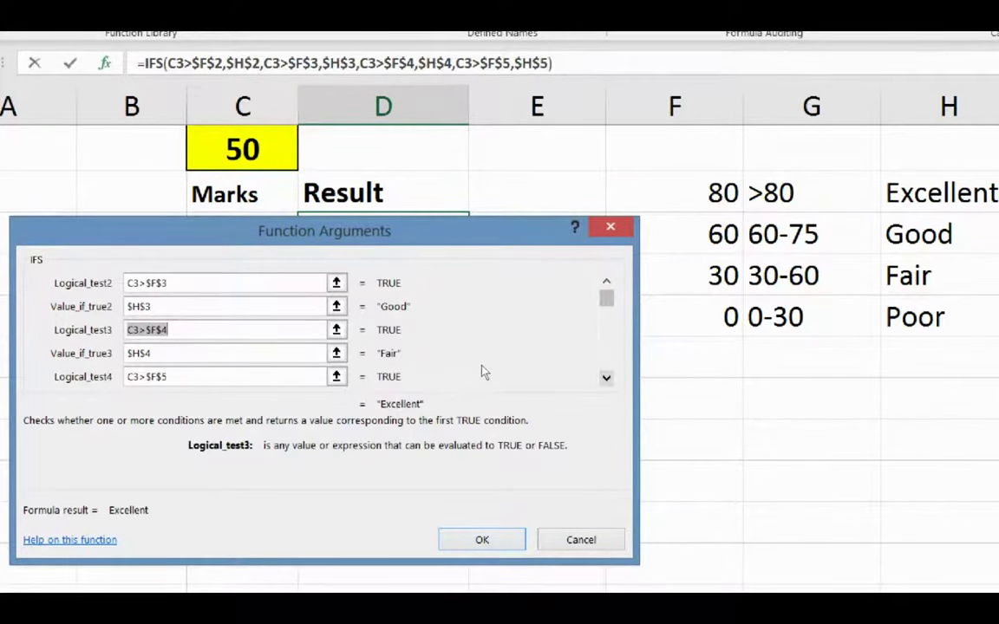
{"action": "key", "text": "Return"}
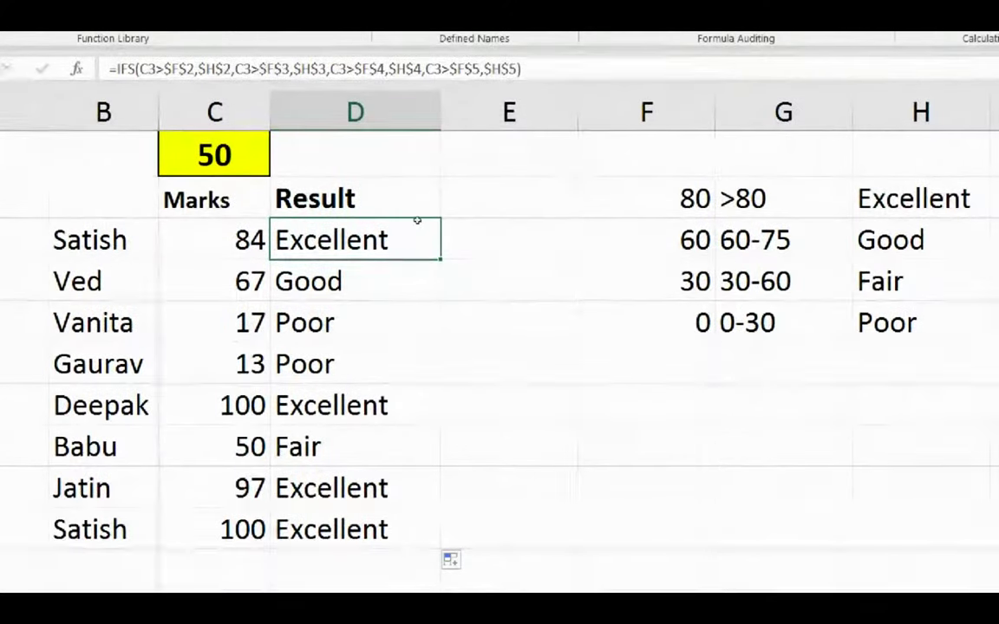
Delete empty column E, resize the threshold column, and select mark cell C10.
{"action": "left_click", "coordinate": [558, 195]}
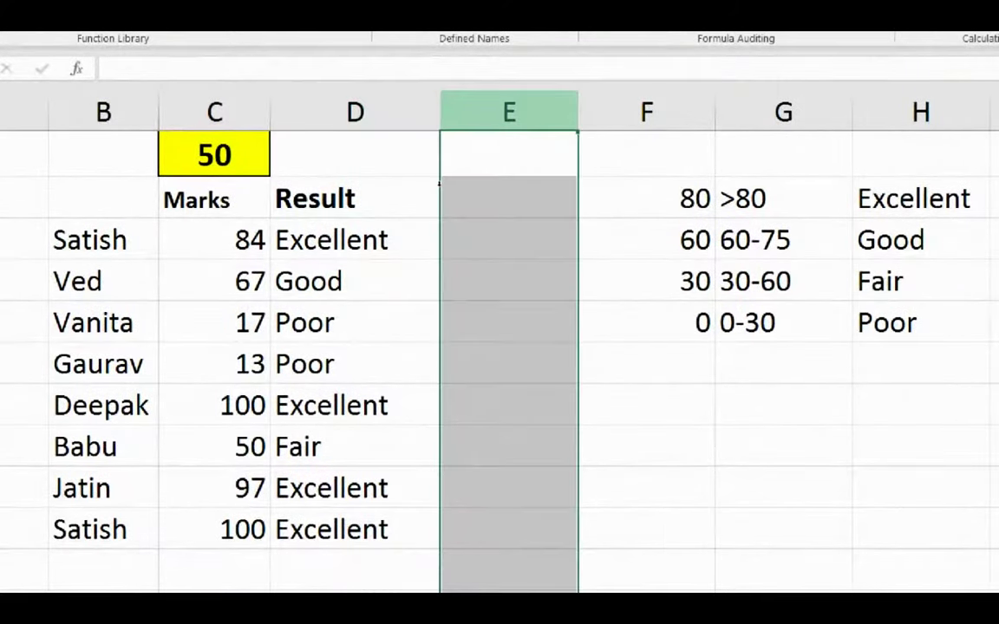
{"action": "right_click", "coordinate": [473, 325]}
{"action": "key", "text": "Return"}
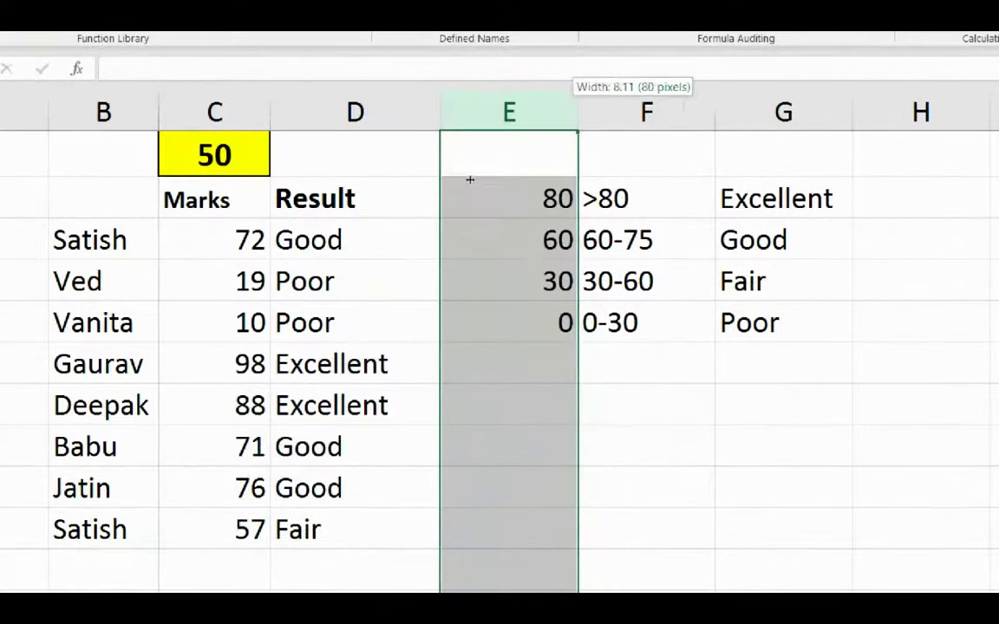
{"action": "left_click_drag", "start_coordinate": [578, 112], "coordinate": [546, 112]}
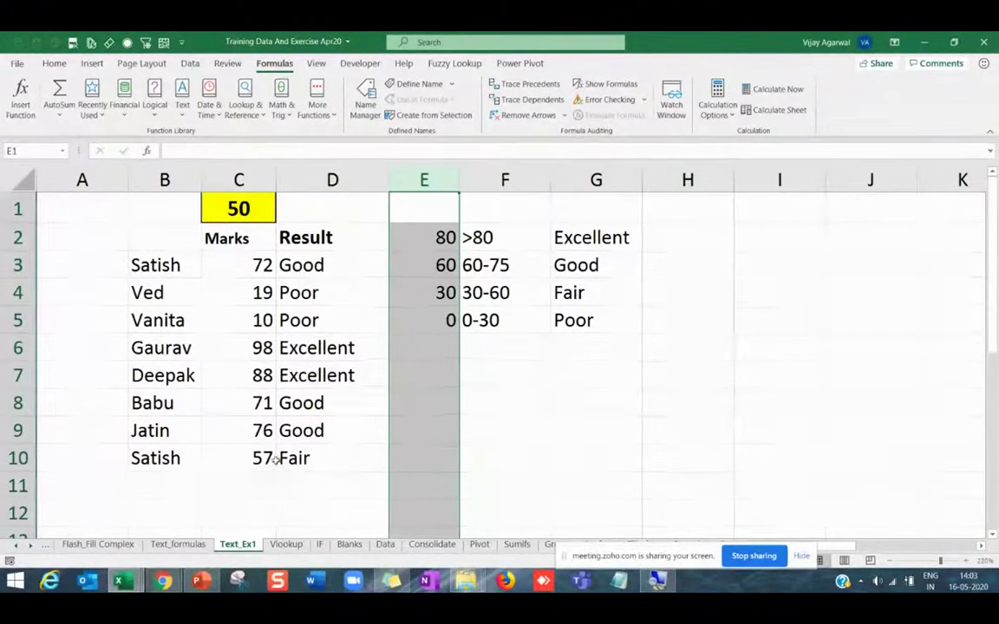
{"action": "left_click", "coordinate": [270, 460]}
{"action": "mouse_move", "coordinate": [169, 584]}
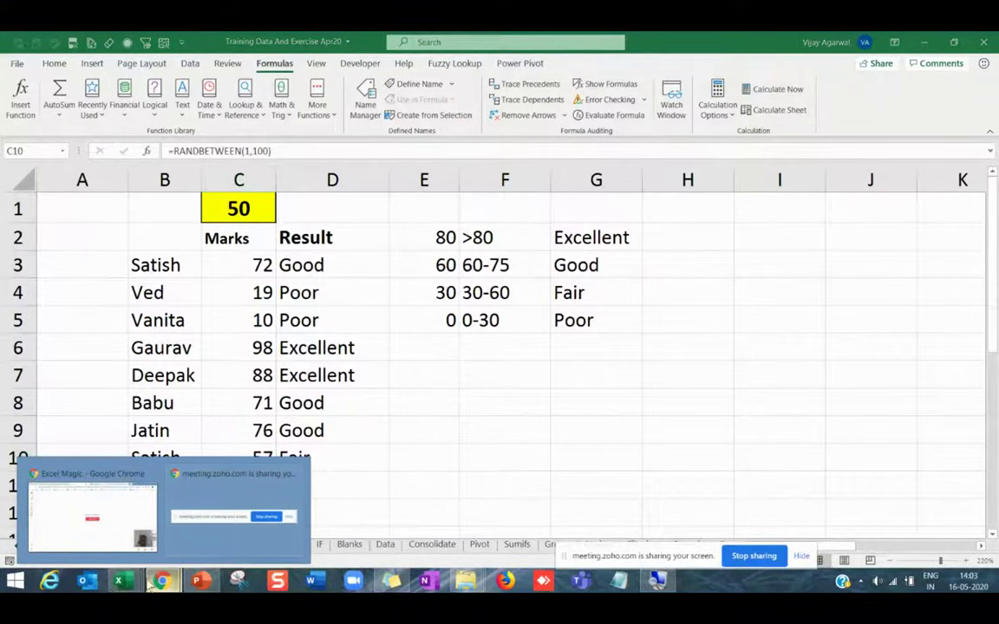
{"action": "mouse_move", "coordinate": [121, 582]}
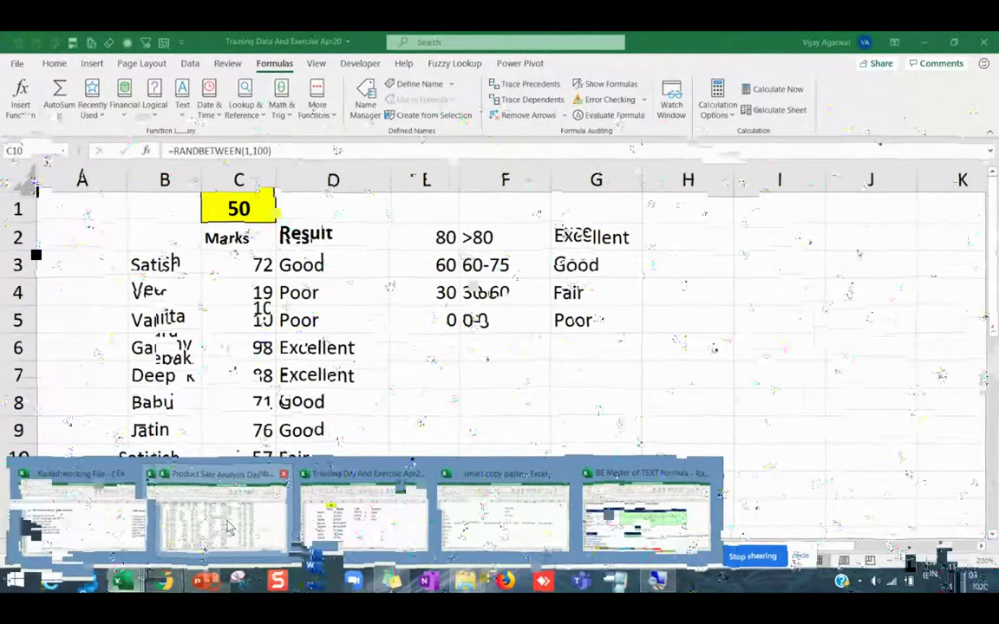
Bring the Product Sale Analysis Dashboard workbook forward, collapse the ribbon, and browse order cells.
{"action": "left_click", "coordinate": [228, 528]}
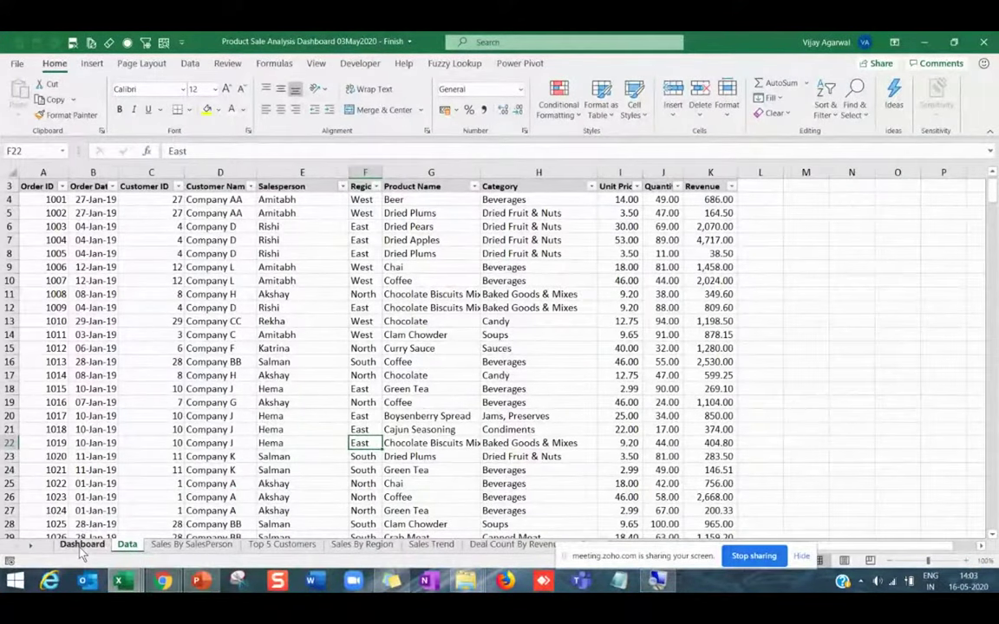
{"action": "left_click", "coordinate": [80, 387]}
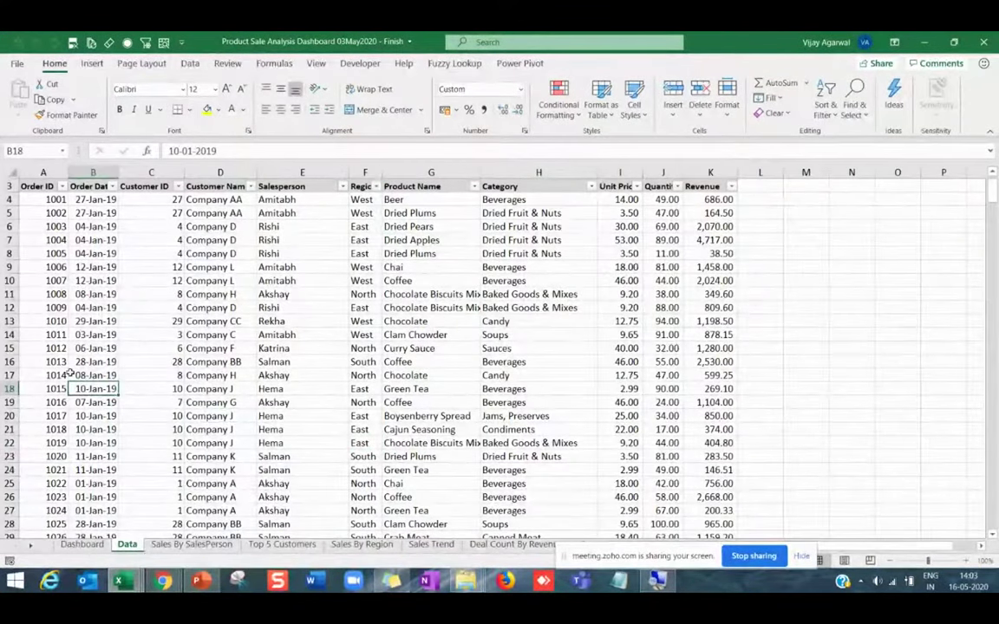
{"action": "double_click", "coordinate": [54, 63]}
{"action": "left_click", "coordinate": [50, 191]}
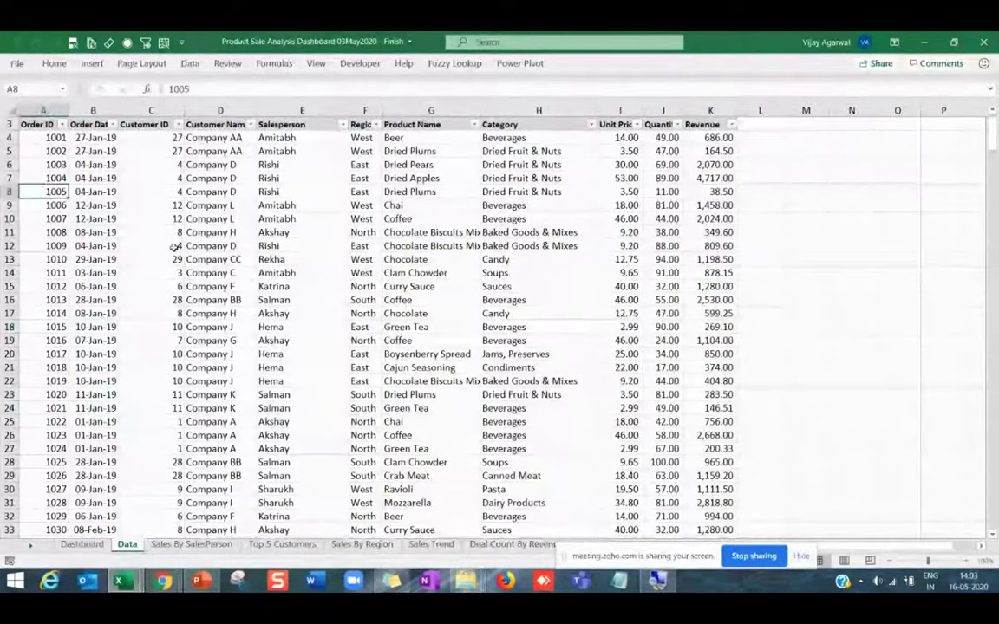
{"action": "left_click", "coordinate": [218, 300]}
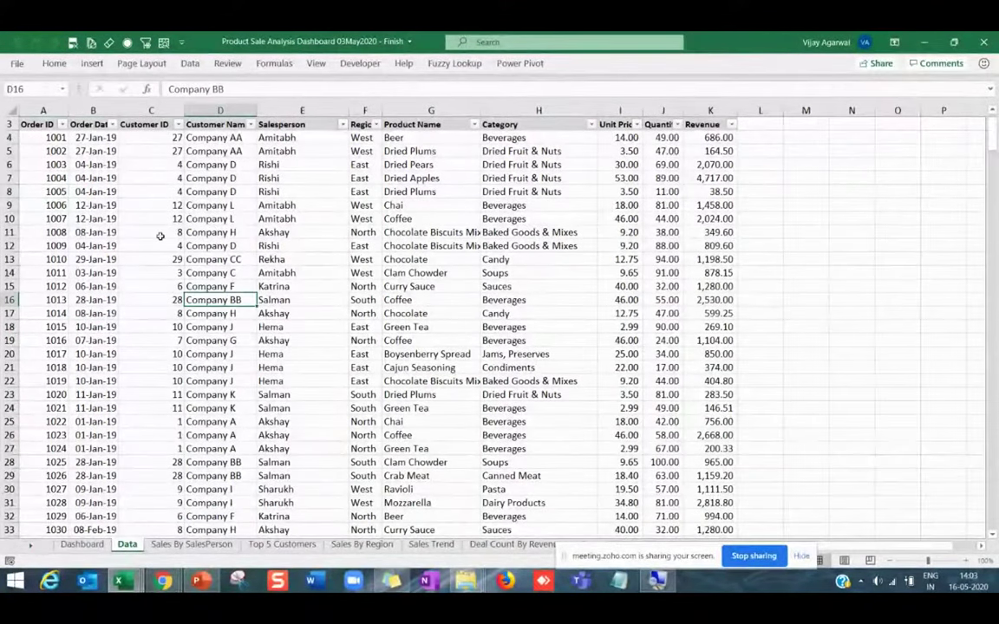
{"action": "left_click", "coordinate": [150, 178]}
{"action": "left_click", "coordinate": [21, 124]}
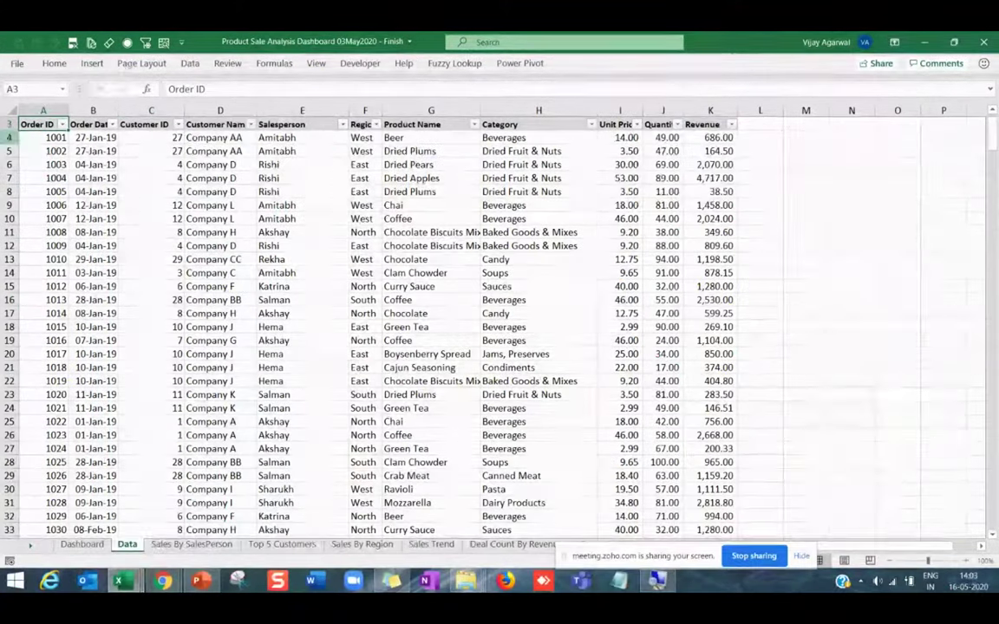
{"action": "left_click", "coordinate": [35, 232]}
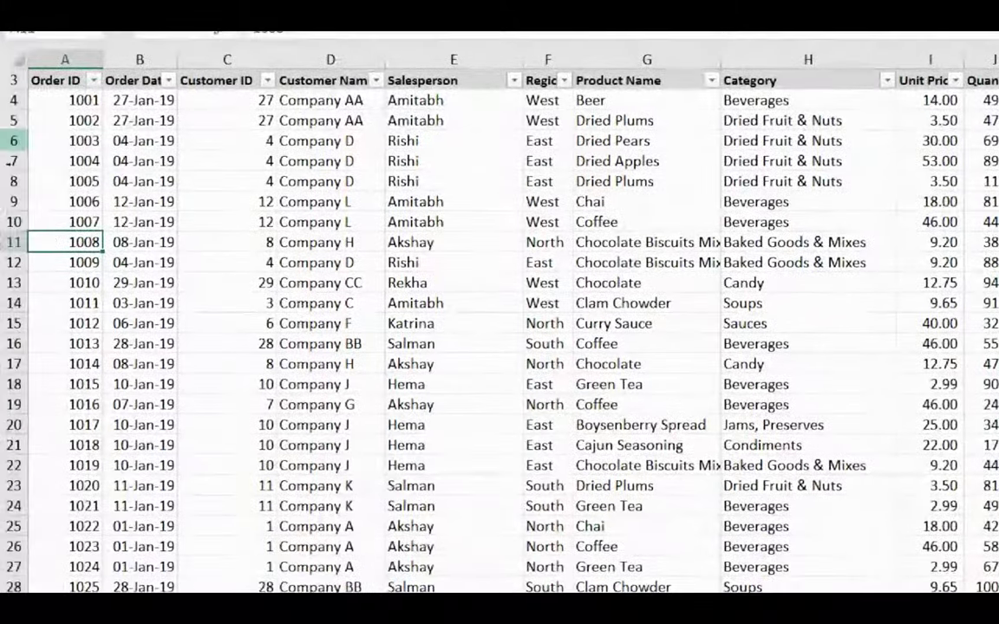
Step through the Order ID, date, customer and salesperson columns, selecting several customer names.
{"action": "key", "text": "ctrl+Up"}
{"action": "key", "text": "Down"}
{"action": "key", "text": "Down"}
{"action": "key", "text": "Down"}
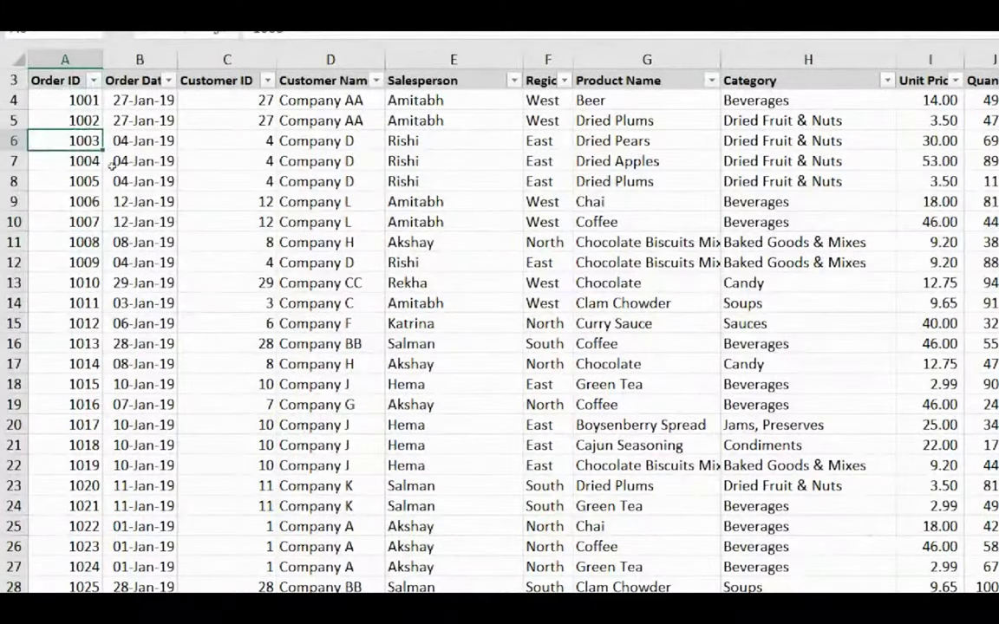
{"action": "key", "text": "Up"}
{"action": "key", "text": "Up"}
{"action": "key", "text": "Right"}
{"action": "key", "text": "Right"}
{"action": "key", "text": "Down"}
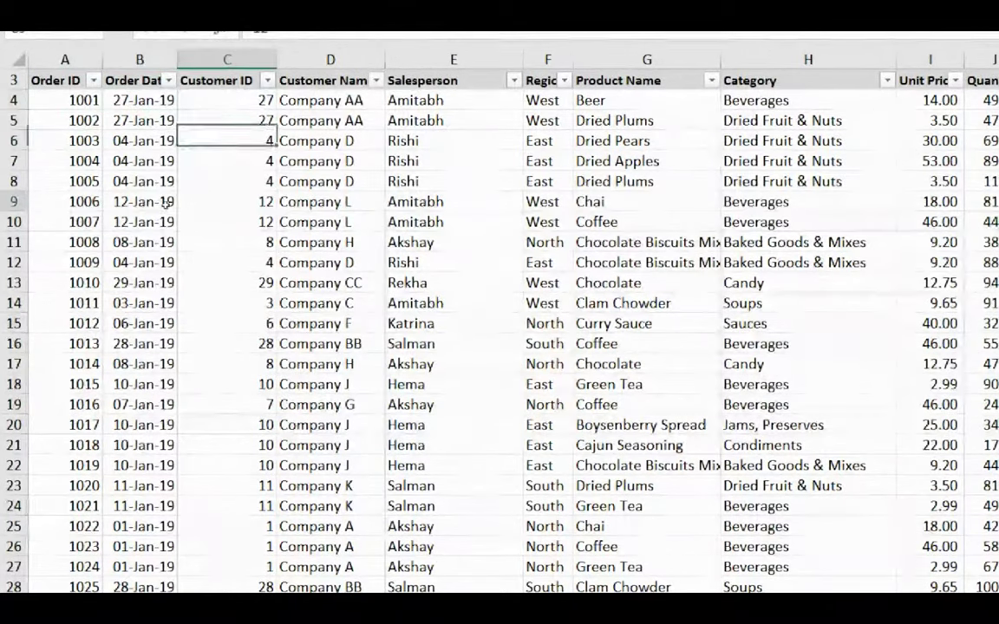
{"action": "key", "text": "Down"}
{"action": "key", "text": "Down"}
{"action": "key", "text": "Down"}
{"action": "key", "text": "Right"}
{"action": "key", "text": "Up"}
{"action": "key", "text": "Up"}
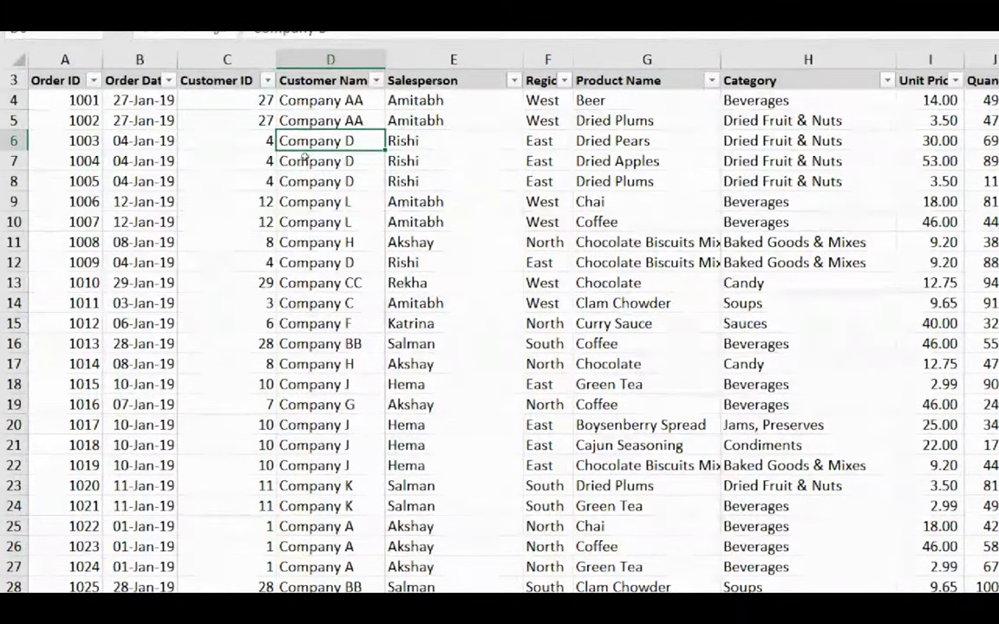
{"action": "key", "text": "Right"}
{"action": "key", "text": "Up"}
{"action": "key", "text": "Up"}
{"action": "key", "text": "Down"}
{"action": "key", "text": "Down"}
{"action": "key", "text": "Down"}
{"action": "key", "text": "Down"}
{"action": "key", "text": "Down"}
{"action": "key", "text": "Down"}
{"action": "key", "text": "Down"}
{"action": "key", "text": "Down"}
{"action": "key", "text": "Down"}
{"action": "key", "text": "Down"}
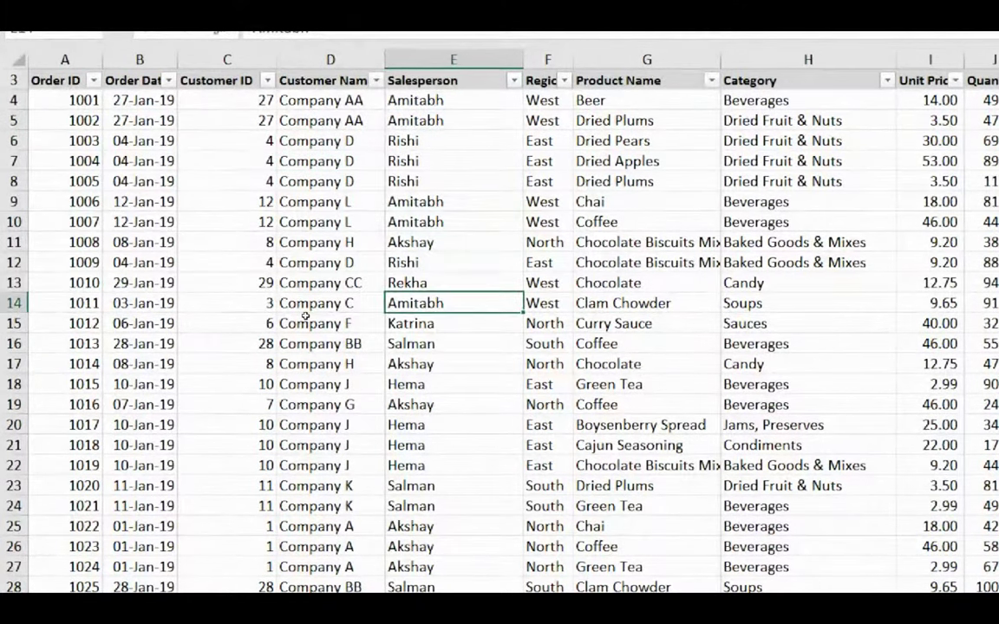
{"action": "key", "text": "Down"}
{"action": "key", "text": "Down"}
{"action": "key", "text": "Down"}
{"action": "key", "text": "Left"}
{"action": "key", "text": "Up"}
{"action": "key", "text": "Up"}
{"action": "key", "text": "Up"}
{"action": "key", "text": "Up"}
{"action": "key", "text": "Up"}
{"action": "key", "text": "Up"}
{"action": "key", "text": "Up"}
{"action": "key", "text": "Up"}
{"action": "key", "text": "Up"}
{"action": "key", "text": "Up"}
{"action": "key", "text": "Up"}
{"action": "key", "text": "shift+Down"}
{"action": "key", "text": "shift+Down"}
{"action": "key", "text": "shift+Down"}
{"action": "key", "text": "shift+Down"}
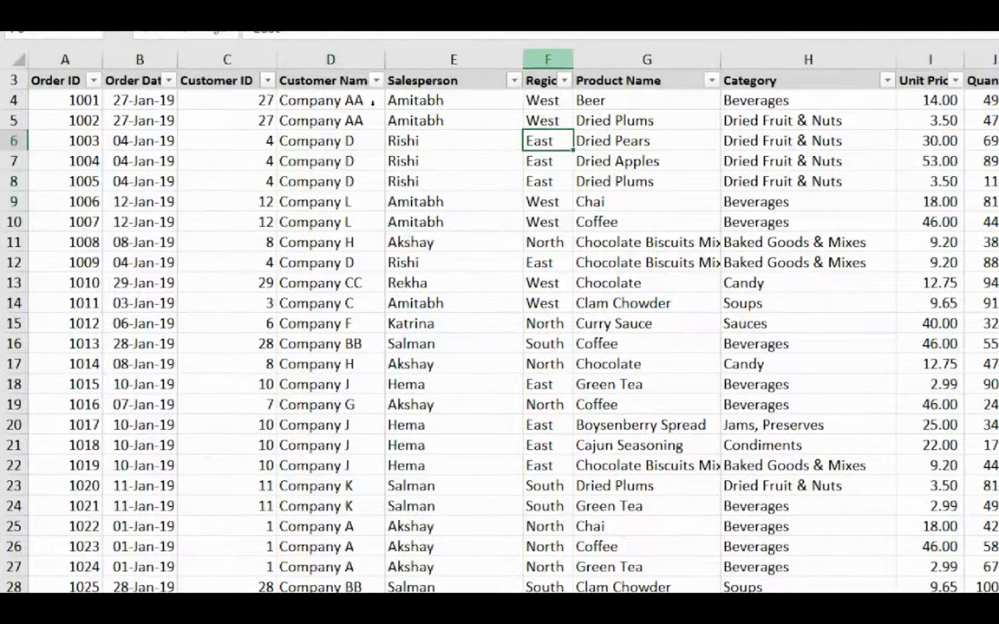
Widen the Region column, review category, price and quantity ranges, then show the Dashboard sheet.
{"action": "left_click_drag", "start_coordinate": [573, 59], "coordinate": [583, 59]}
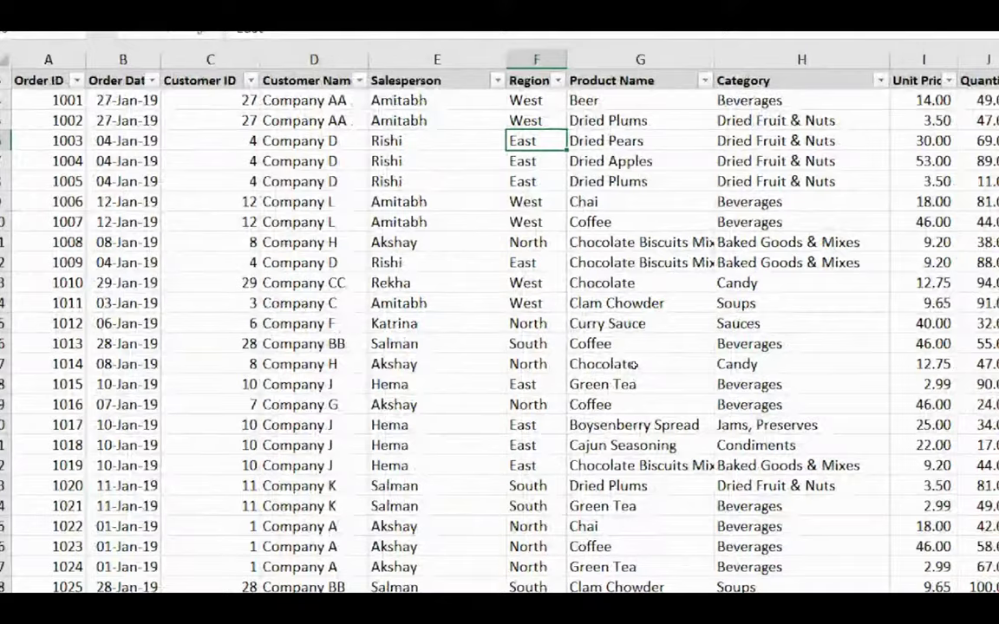
{"action": "key", "text": "Right"}
{"action": "key", "text": "Up"}
{"action": "key", "text": "Up"}
{"action": "key", "text": "Down"}
{"action": "key", "text": "Down"}
{"action": "key", "text": "Down"}
{"action": "key", "text": "Down"}
{"action": "key", "text": "Down"}
{"action": "key", "text": "Down"}
{"action": "key", "text": "Down"}
{"action": "key", "text": "Down"}
{"action": "key", "text": "Down"}
{"action": "key", "text": "Down"}
{"action": "key", "text": "Down"}
{"action": "key", "text": "Down"}
{"action": "key", "text": "Down"}
{"action": "key", "text": "Down"}
{"action": "key", "text": "Down"}
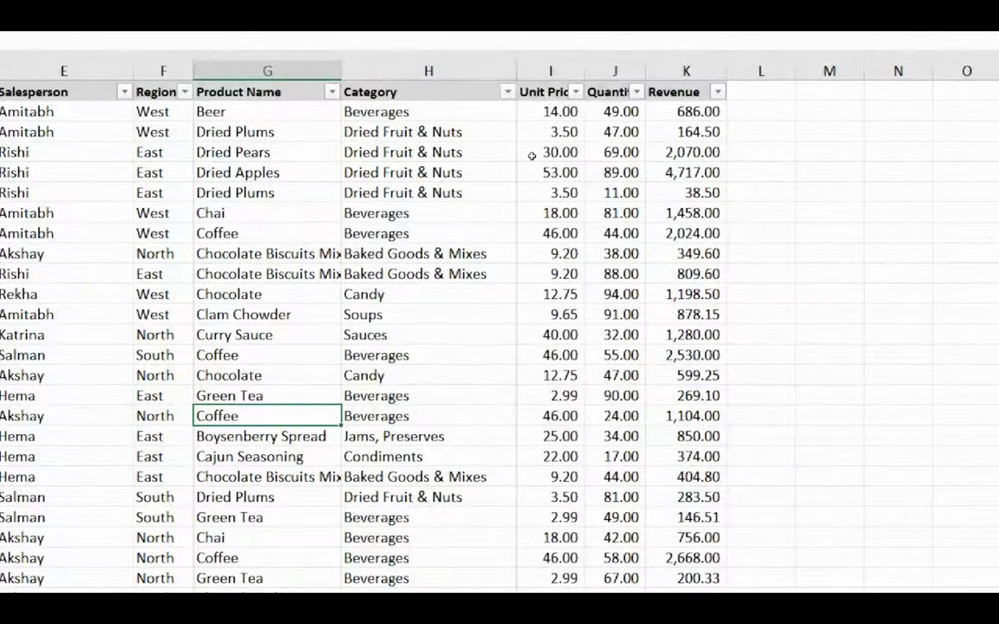
{"action": "left_click_drag", "start_coordinate": [417, 132], "coordinate": [416, 355]}
{"action": "left_click_drag", "start_coordinate": [535, 302], "coordinate": [416, 395]}
{"action": "left_click_drag", "start_coordinate": [559, 152], "coordinate": [559, 295]}
{"action": "left_click_drag", "start_coordinate": [616, 152], "coordinate": [616, 173]}
{"action": "key", "text": "Right"}
{"action": "key", "text": "Up"}
{"action": "key", "text": "Up"}
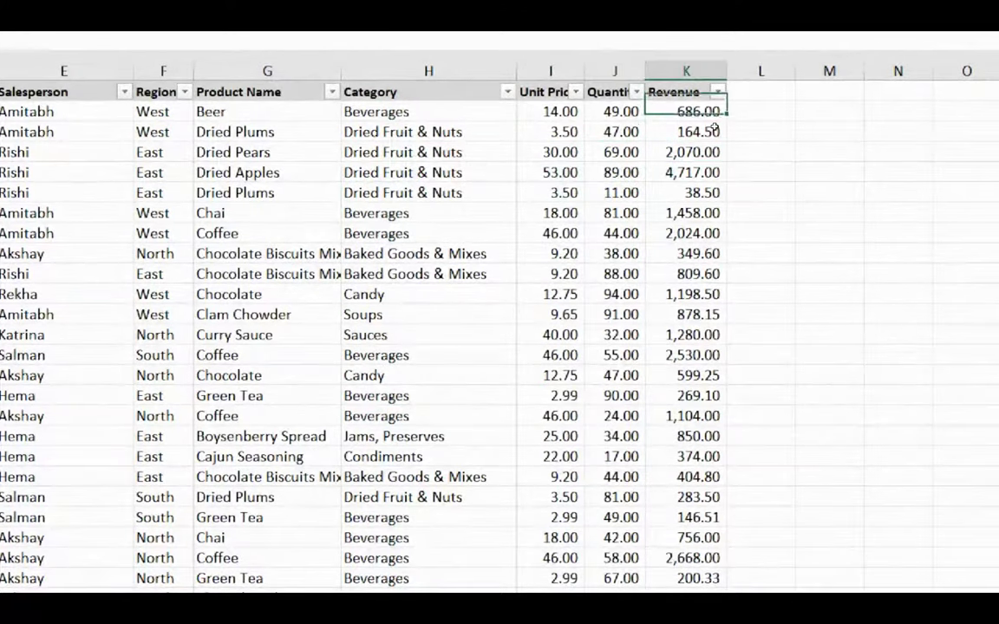
{"action": "key", "text": "Up"}
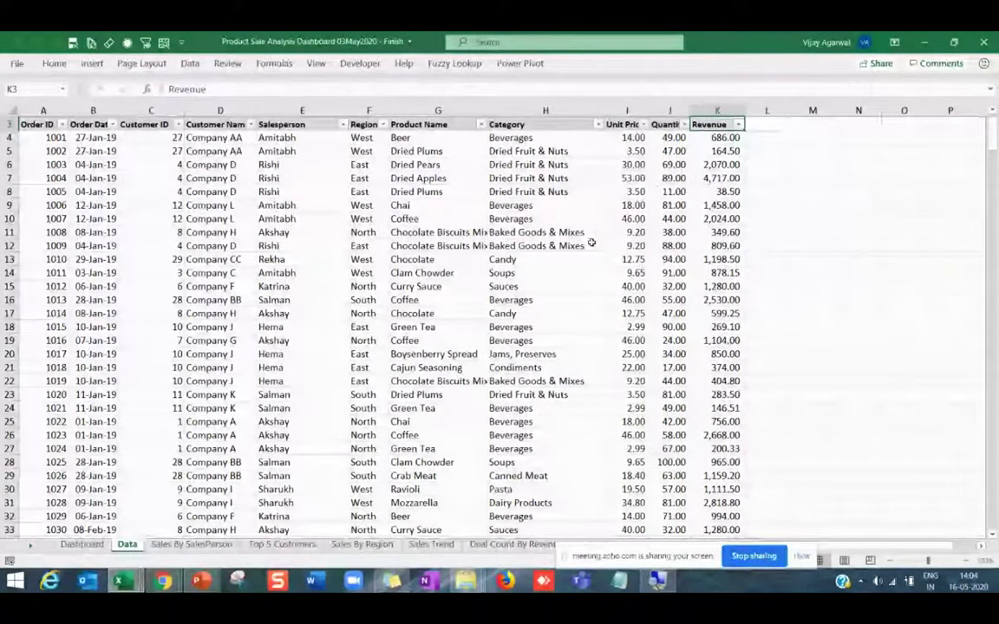
{"action": "left_click", "coordinate": [81, 544]}
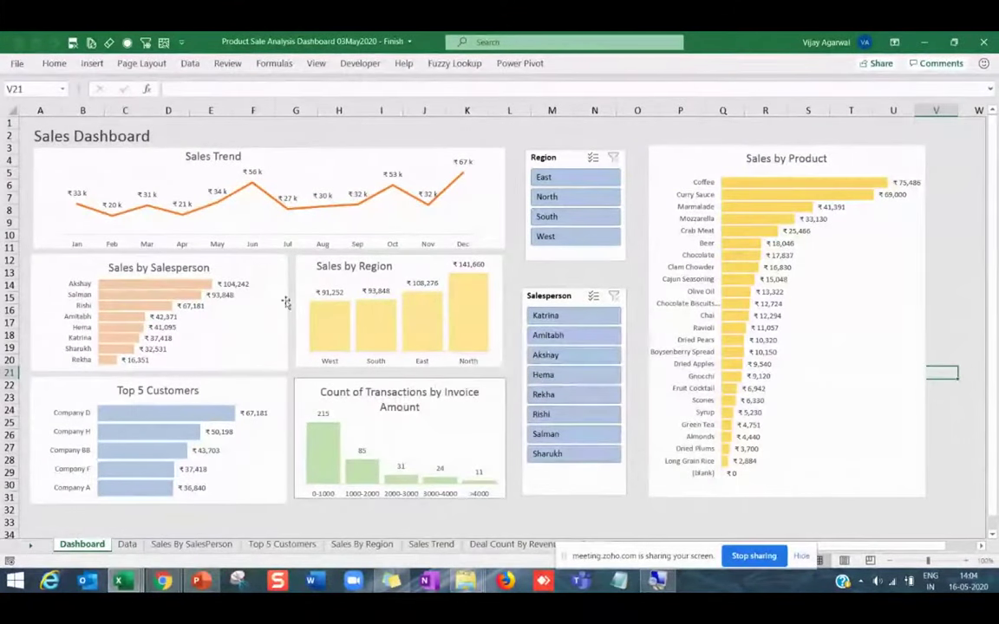
Turn off Formula Bar and Headings, collapse the ribbon, and return to the dashboard's top.
{"action": "left_click", "coordinate": [315, 63]}
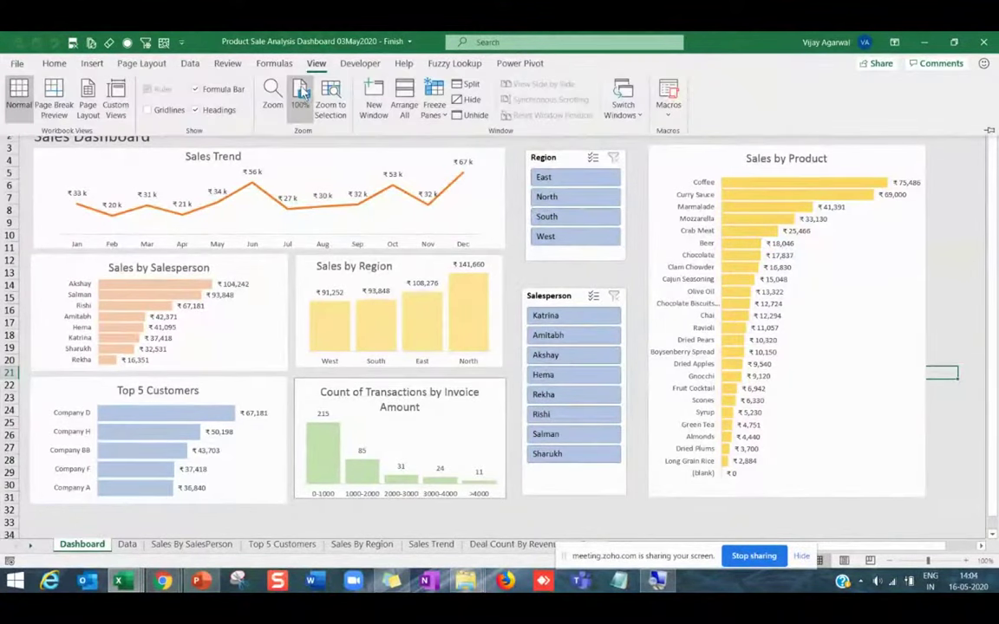
{"action": "left_click", "coordinate": [196, 89]}
{"action": "left_click", "coordinate": [195, 110]}
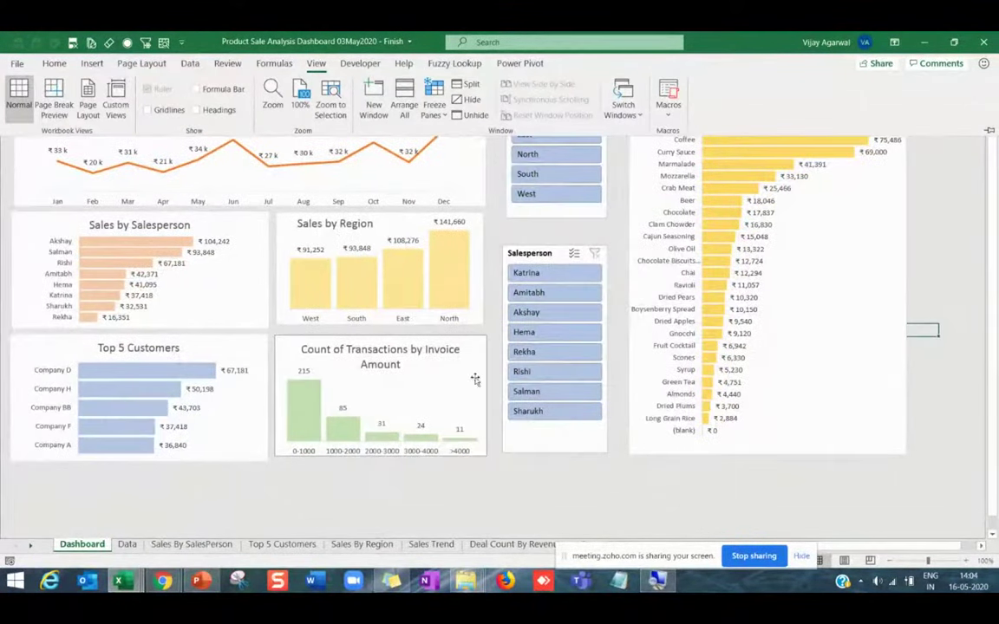
{"action": "key", "text": "ctrl+F1"}
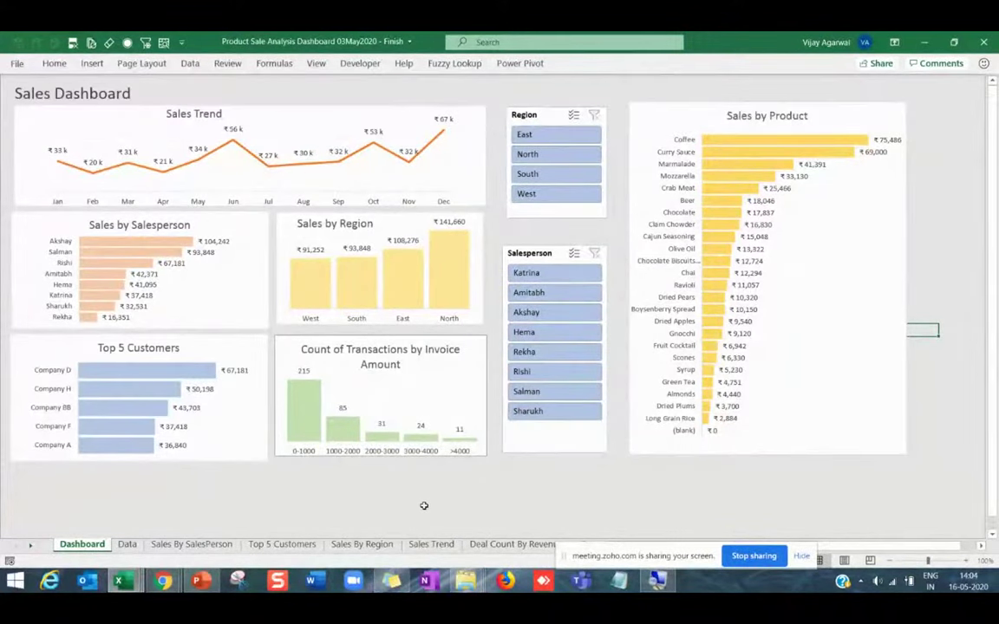
{"action": "scroll", "coordinate": [425, 505], "scroll_direction": "up", "scroll_amount": 1}
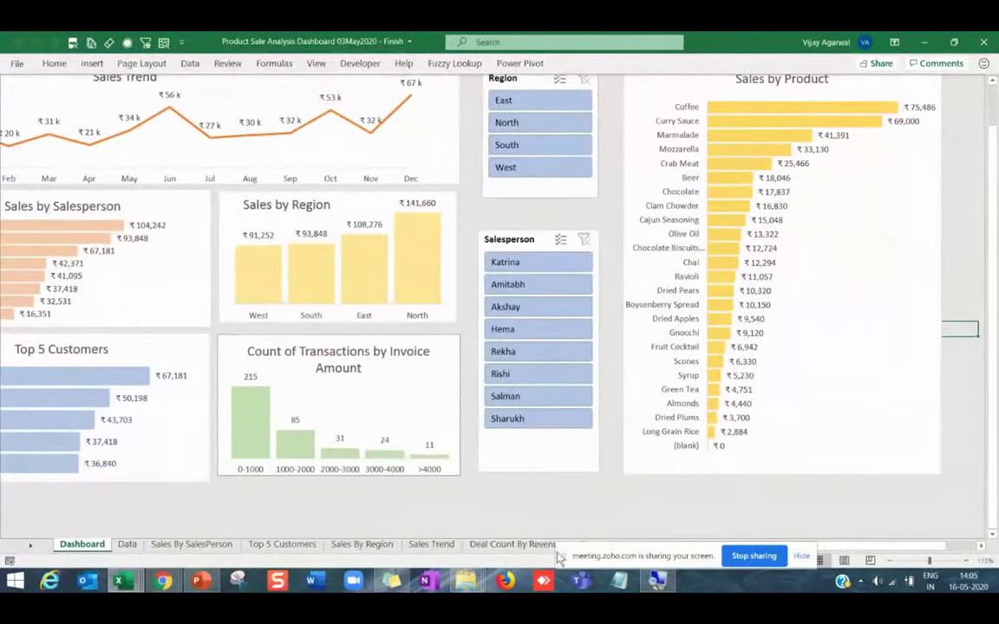
{"action": "left_click", "coordinate": [480, 507]}
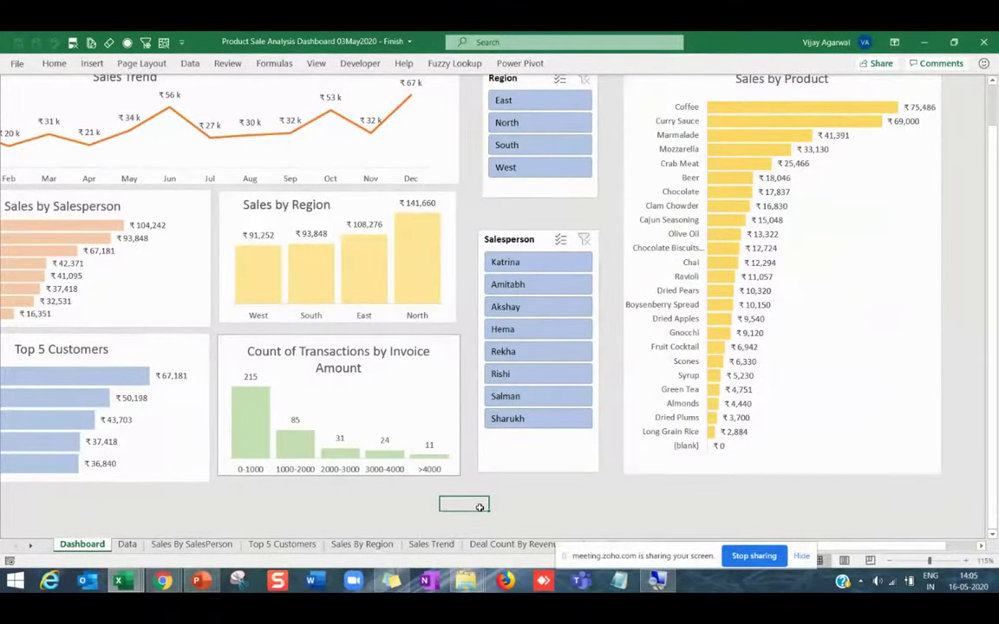
{"action": "key", "text": "Left"}
{"action": "key", "text": "Left"}
{"action": "key", "text": "Left"}
{"action": "key", "text": "Left"}
{"action": "key", "text": "Left"}
{"action": "key", "text": "Left"}
{"action": "key", "text": "ctrl+Home"}
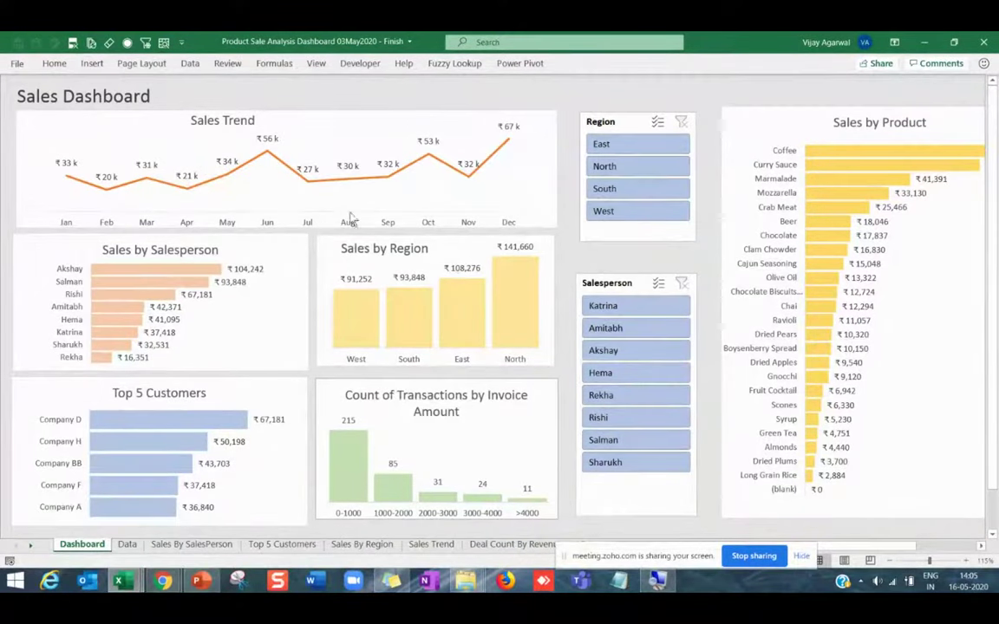
Select and deselect the Sales Trend chart and move between cells around the dashboard charts.
{"action": "left_click", "coordinate": [335, 116]}
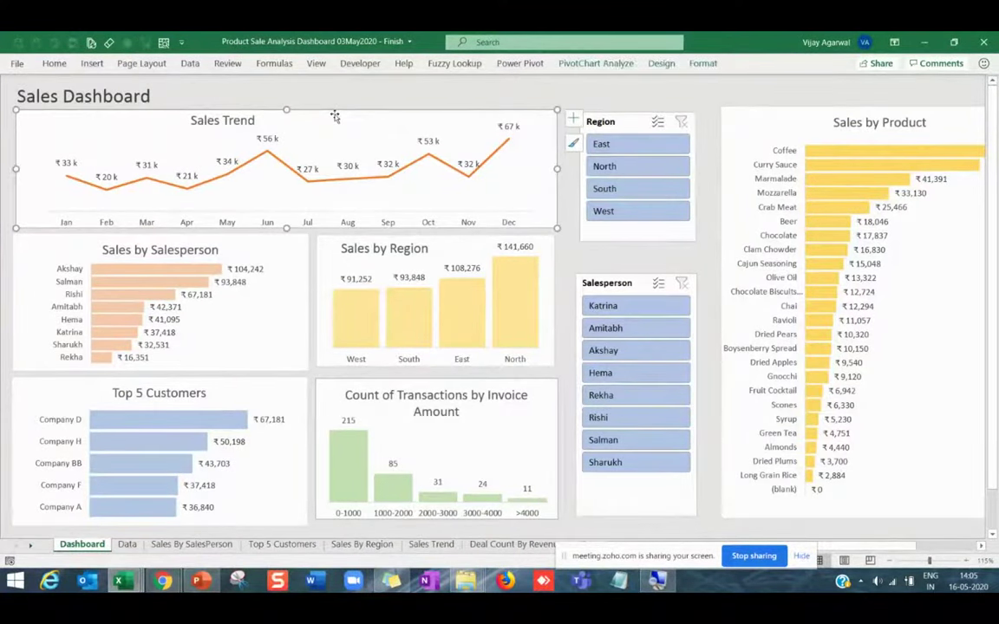
{"action": "left_click", "coordinate": [560, 258]}
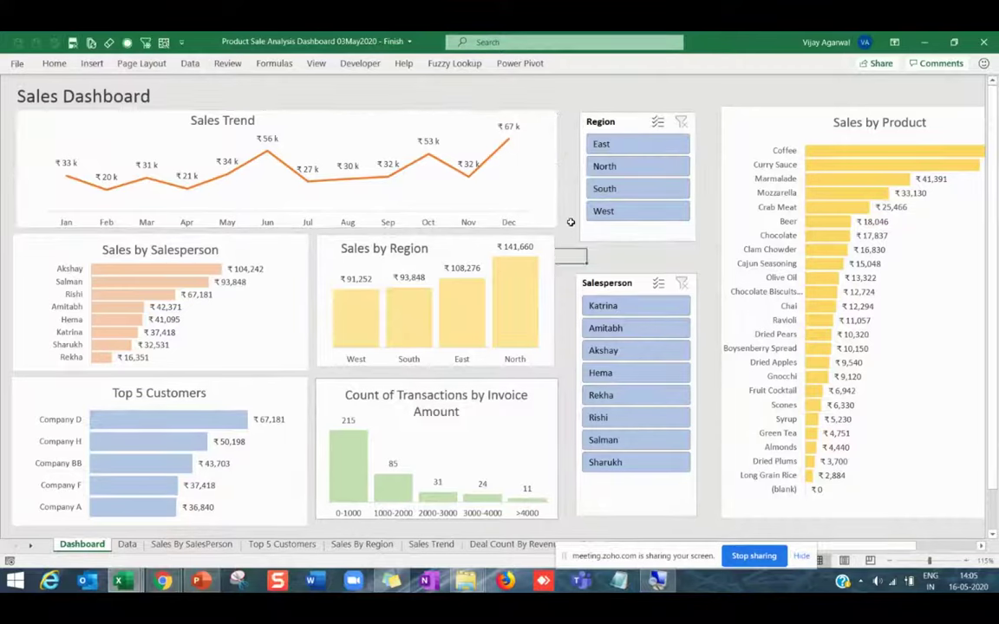
{"action": "left_click", "coordinate": [555, 163]}
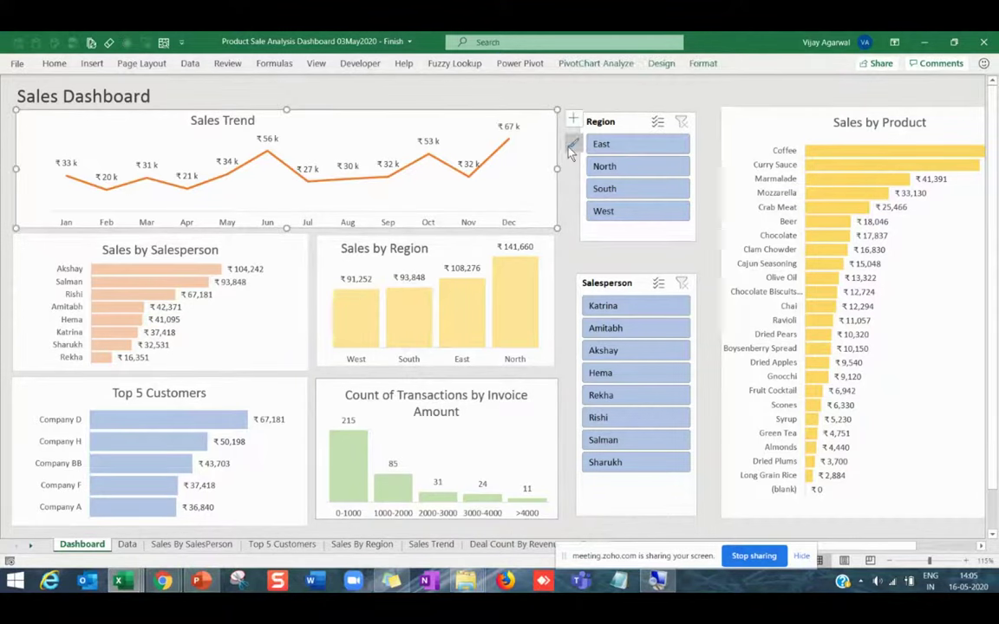
{"action": "left_click", "coordinate": [573, 146]}
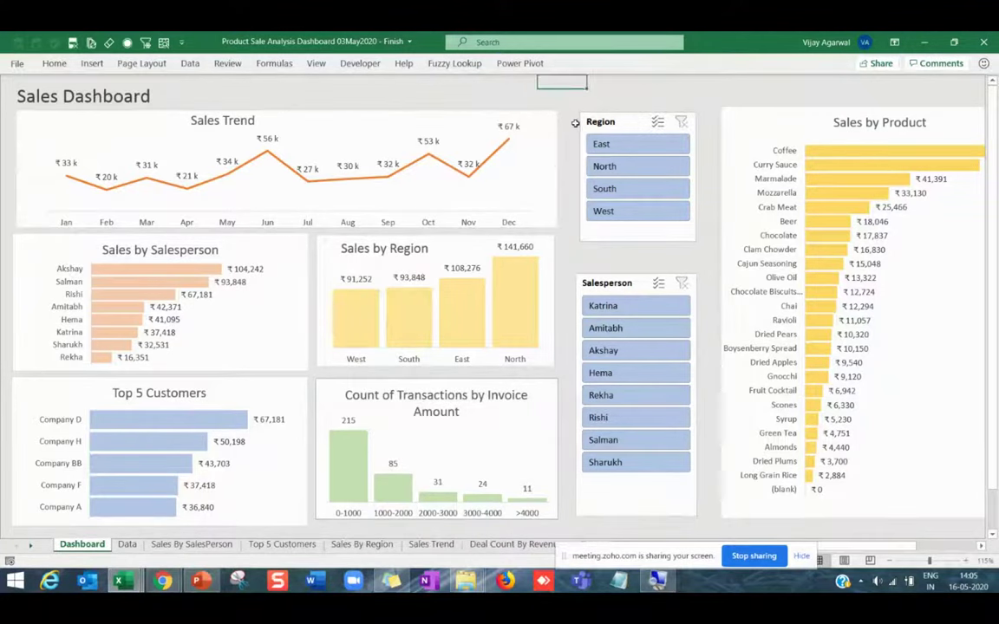
{"action": "key", "text": "Down"}
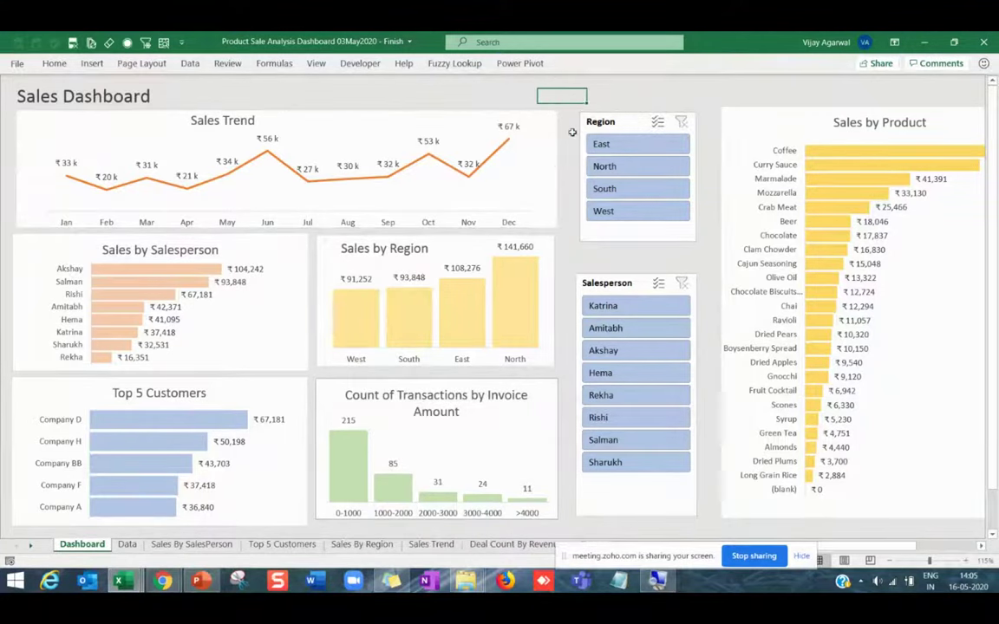
{"action": "key", "text": "Down"}
{"action": "key", "text": "Down"}
{"action": "key", "text": "Down"}
{"action": "key", "text": "Down"}
{"action": "key", "text": "Down"}
{"action": "key", "text": "Down"}
{"action": "key", "text": "Down"}
{"action": "key", "text": "Down"}
{"action": "key", "text": "Down"}
{"action": "key", "text": "Down"}
{"action": "key", "text": "Down"}
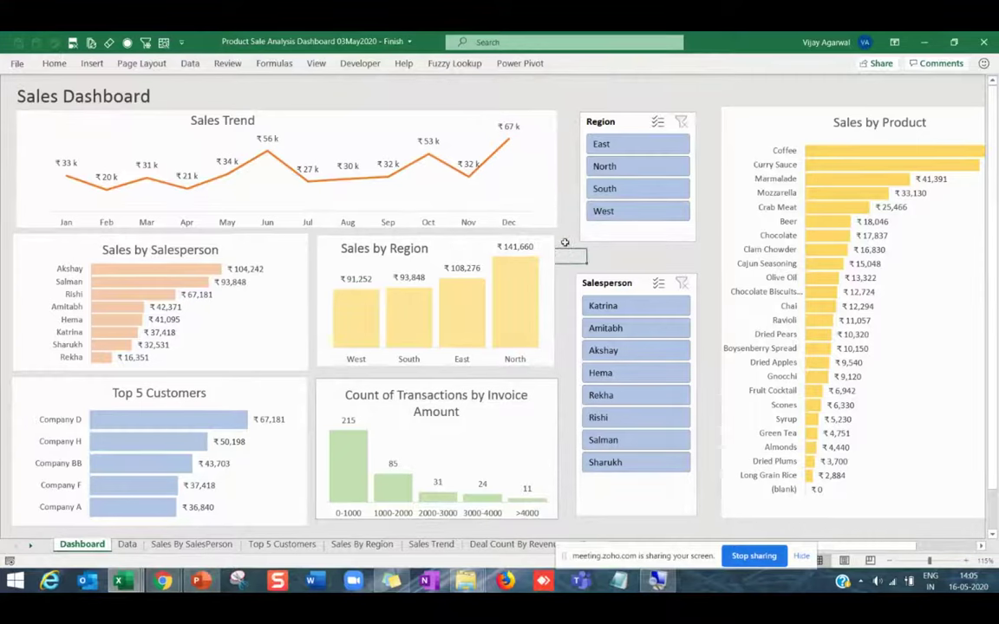
{"action": "key", "text": "Down"}
{"action": "key", "text": "Down"}
{"action": "key", "text": "Down"}
{"action": "key", "text": "Down"}
{"action": "key", "text": "Down"}
{"action": "key", "text": "Down"}
{"action": "key", "text": "Down"}
{"action": "key", "text": "Down"}
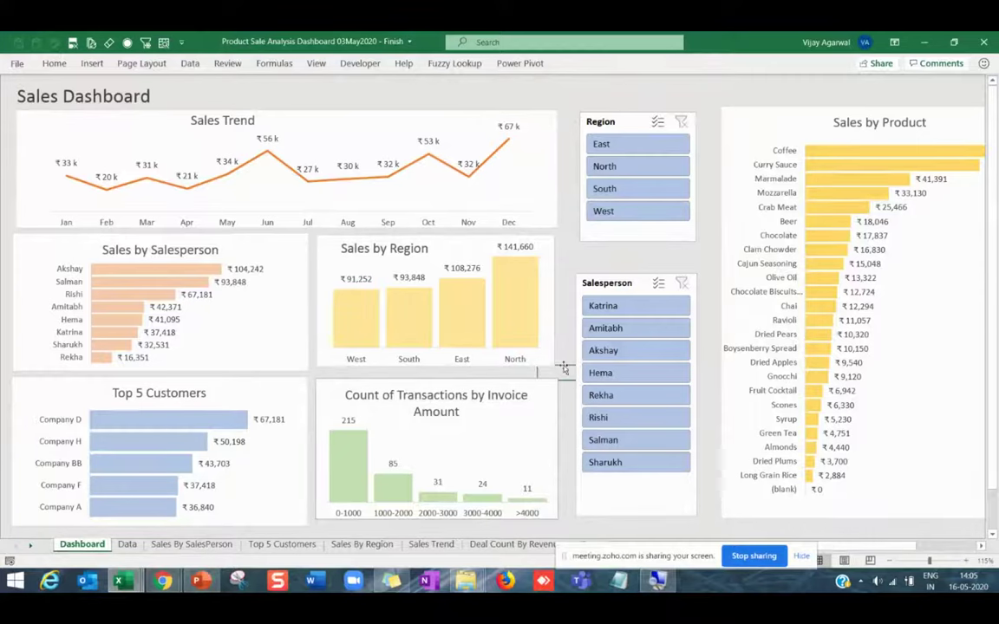
{"action": "key", "text": "Up"}
{"action": "key", "text": "Up"}
{"action": "key", "text": "Up"}
{"action": "key", "text": "Up"}
{"action": "key", "text": "Up"}
{"action": "key", "text": "Up"}
{"action": "key", "text": "Up"}
{"action": "key", "text": "Up"}
{"action": "left_click", "coordinate": [567, 209]}
{"action": "left_click", "coordinate": [516, 97]}
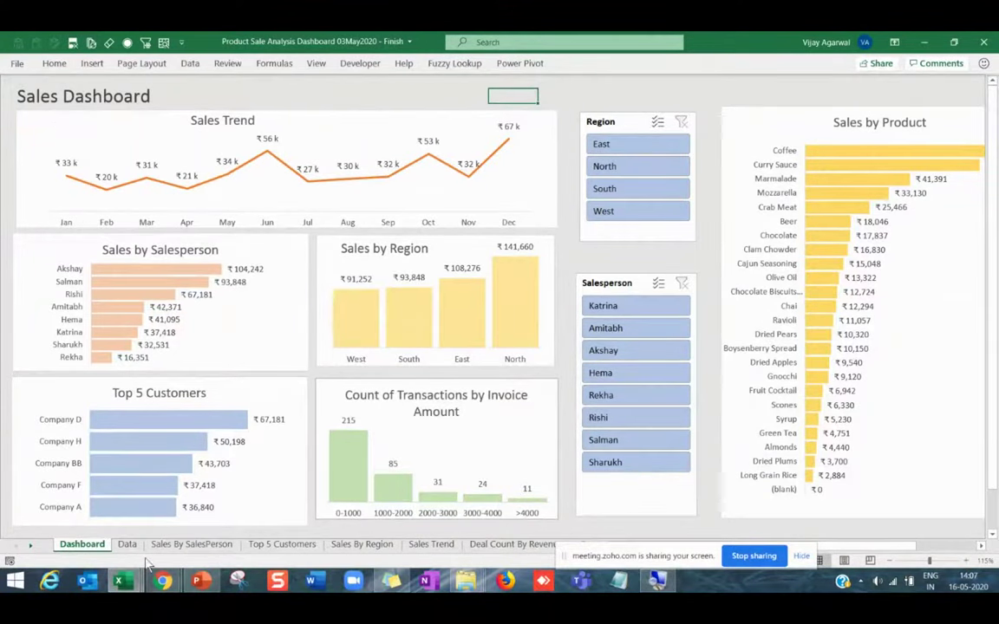
Glance at the Data sheet, then filter the dashboard to the North region and salesperson Akshay.
{"action": "mouse_move", "coordinate": [123, 581]}
{"action": "left_click", "coordinate": [126, 544]}
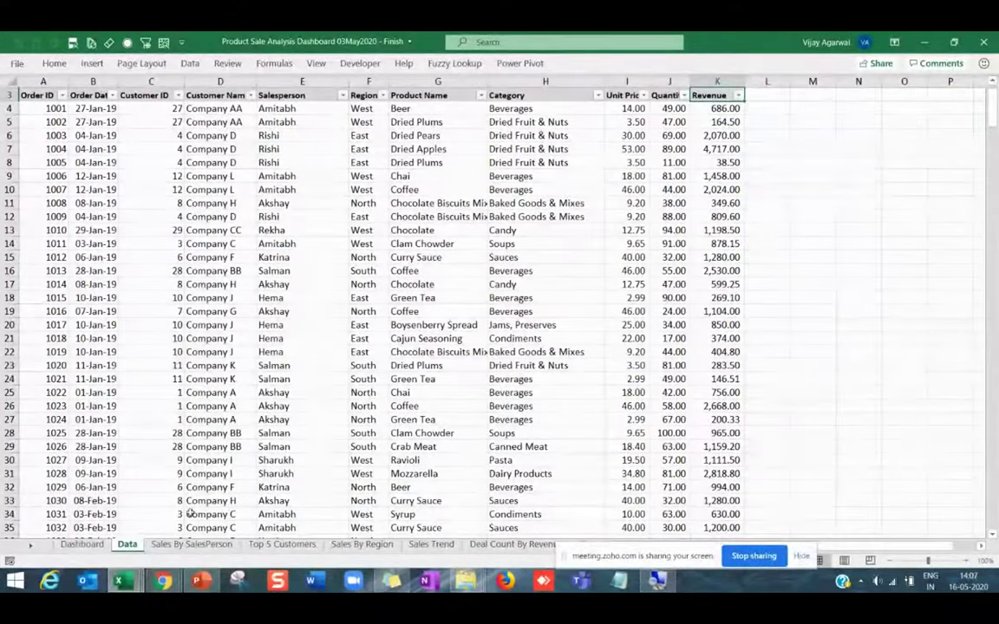
{"action": "left_click", "coordinate": [83, 545]}
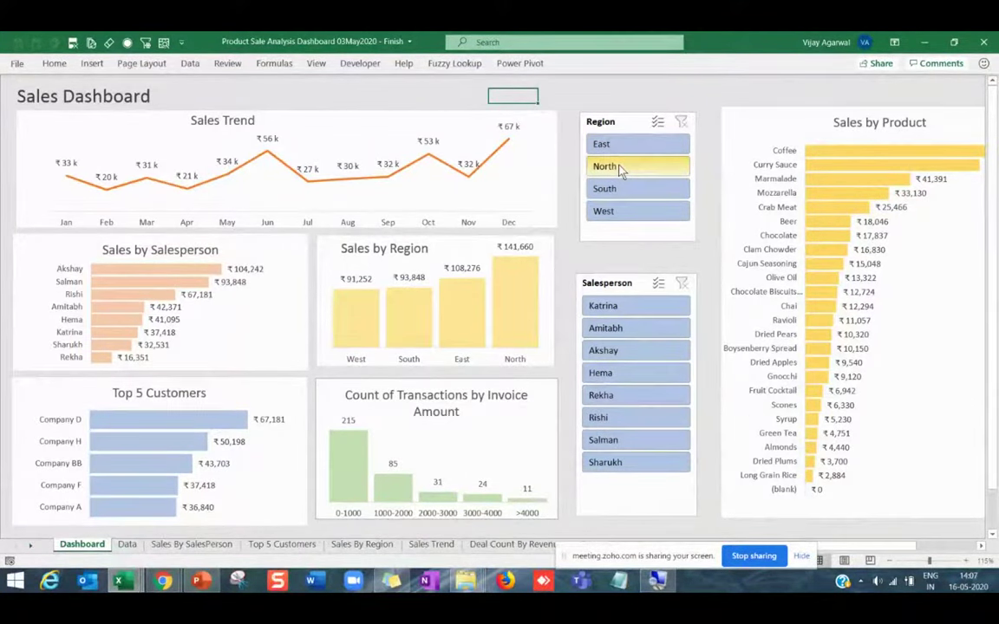
{"action": "left_click", "coordinate": [619, 167]}
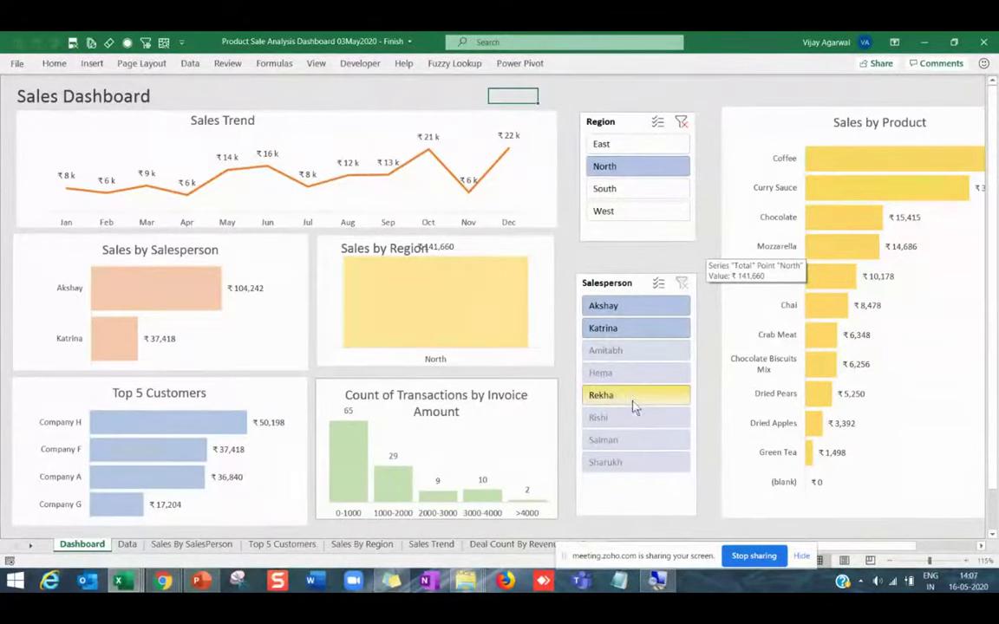
{"action": "left_click", "coordinate": [617, 312]}
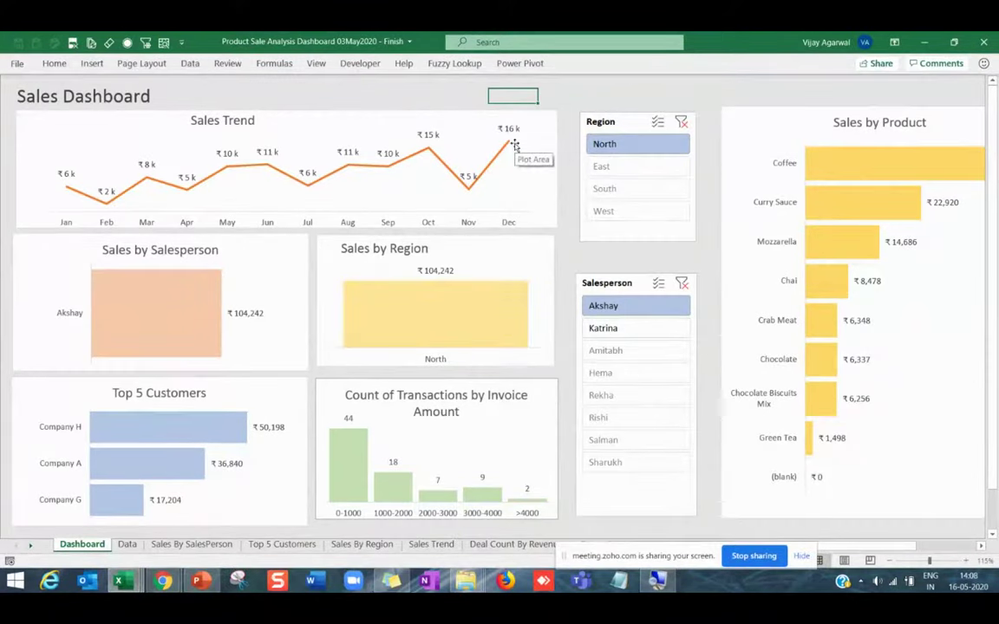
Clear both filters, then view Rekha, Salman, Sharukh, Amitabh, Hema, Katrina and Rekha in turn.
{"action": "left_click", "coordinate": [683, 286]}
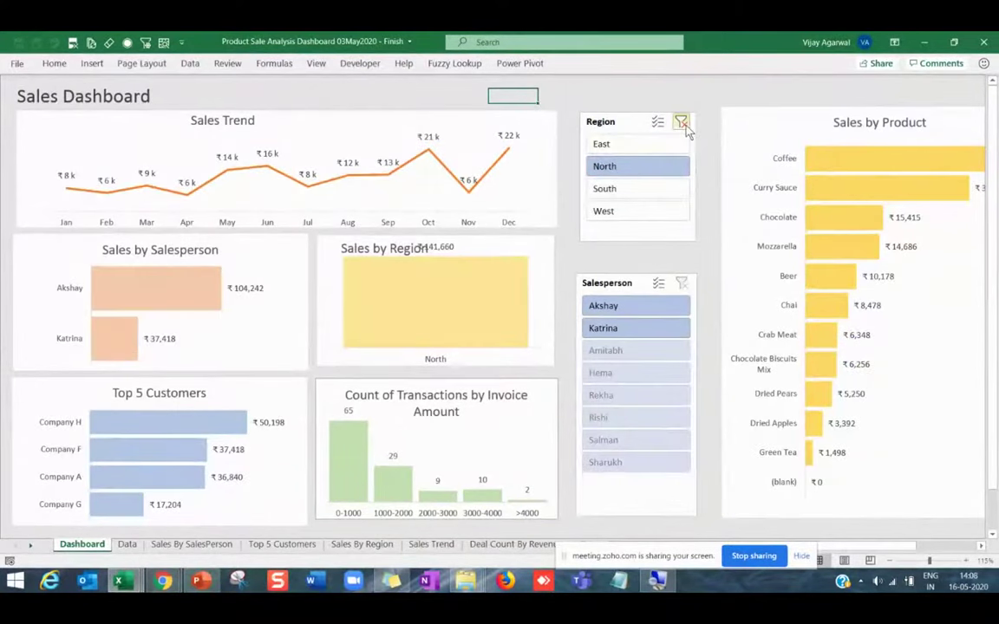
{"action": "left_click", "coordinate": [682, 122]}
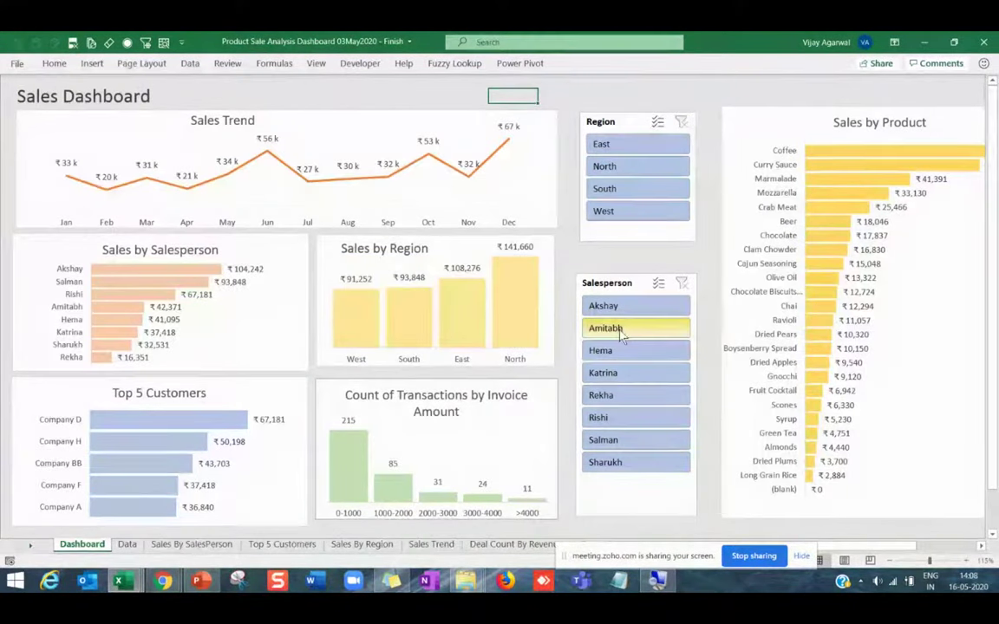
{"action": "left_click", "coordinate": [607, 400]}
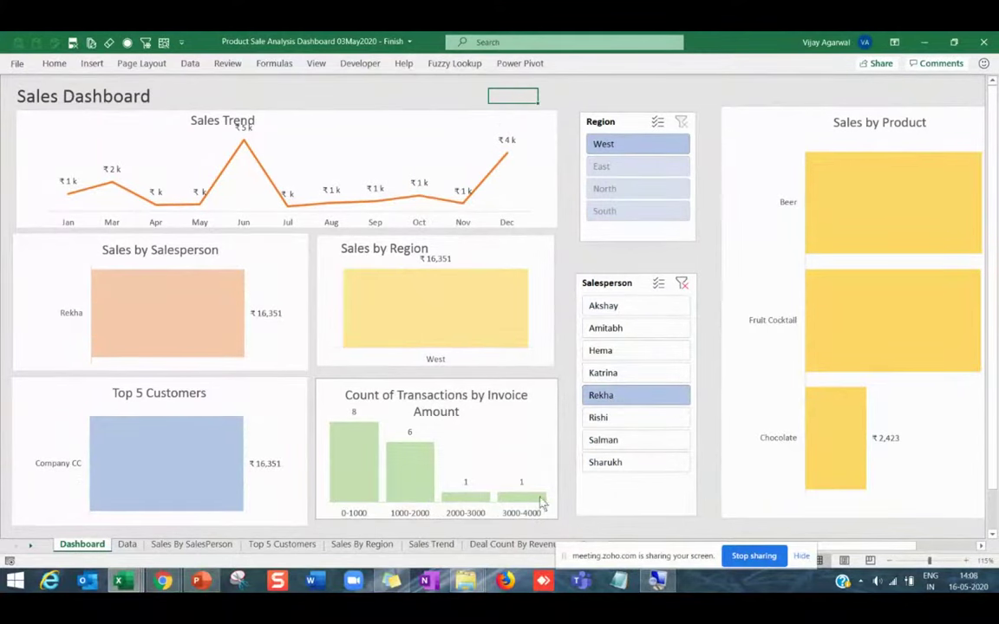
{"action": "left_click", "coordinate": [614, 442]}
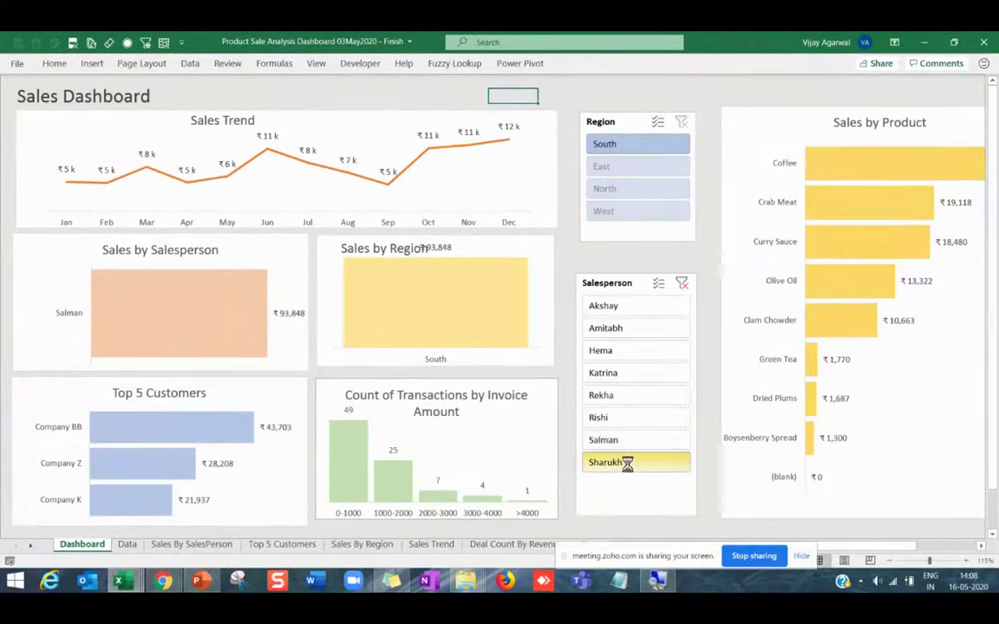
{"action": "left_click", "coordinate": [631, 466]}
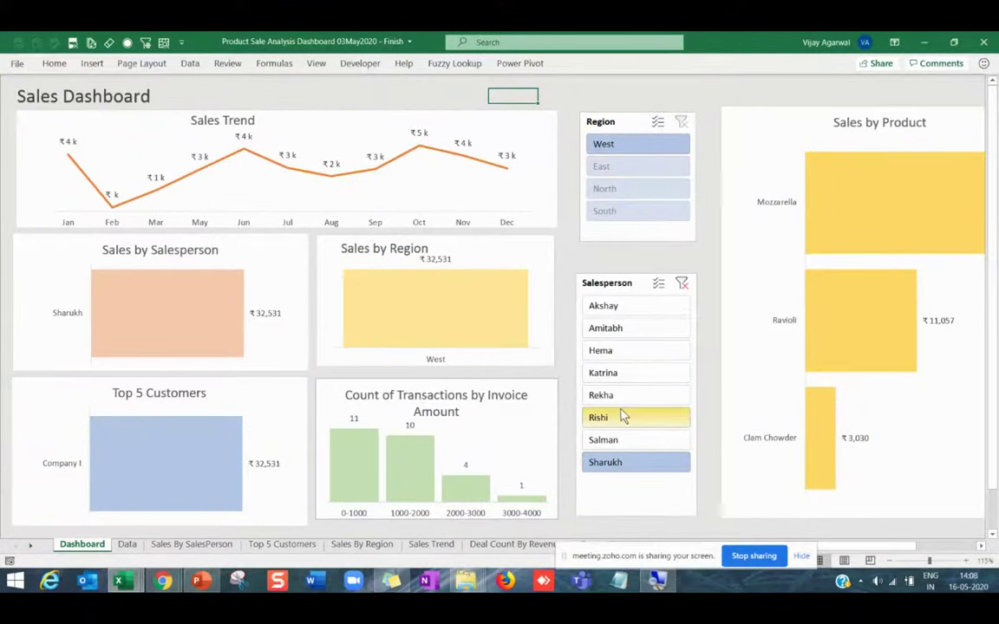
{"action": "left_click", "coordinate": [631, 340]}
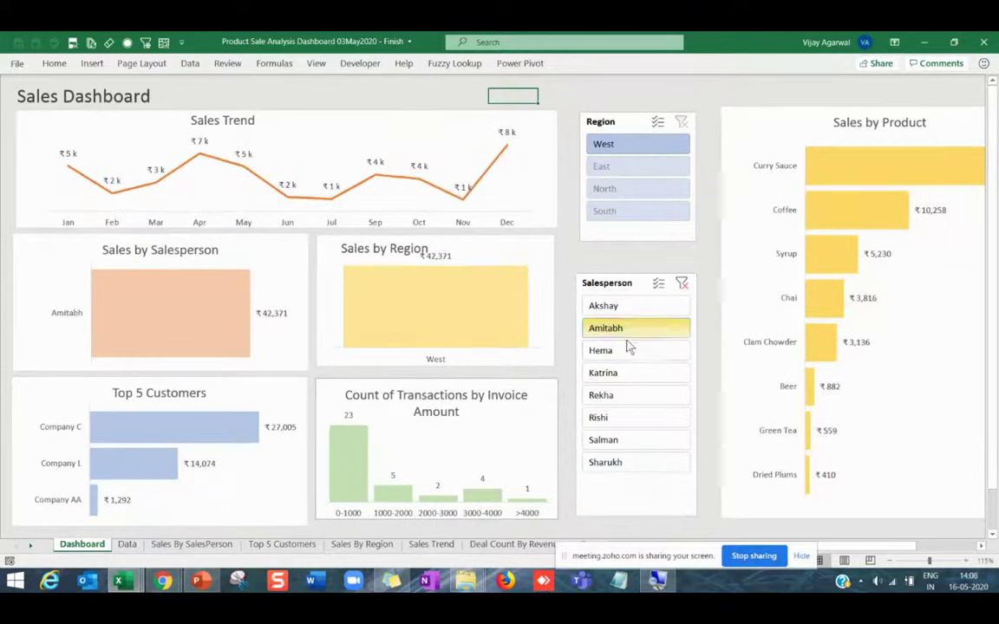
{"action": "left_click", "coordinate": [625, 354]}
{"action": "left_click", "coordinate": [621, 376]}
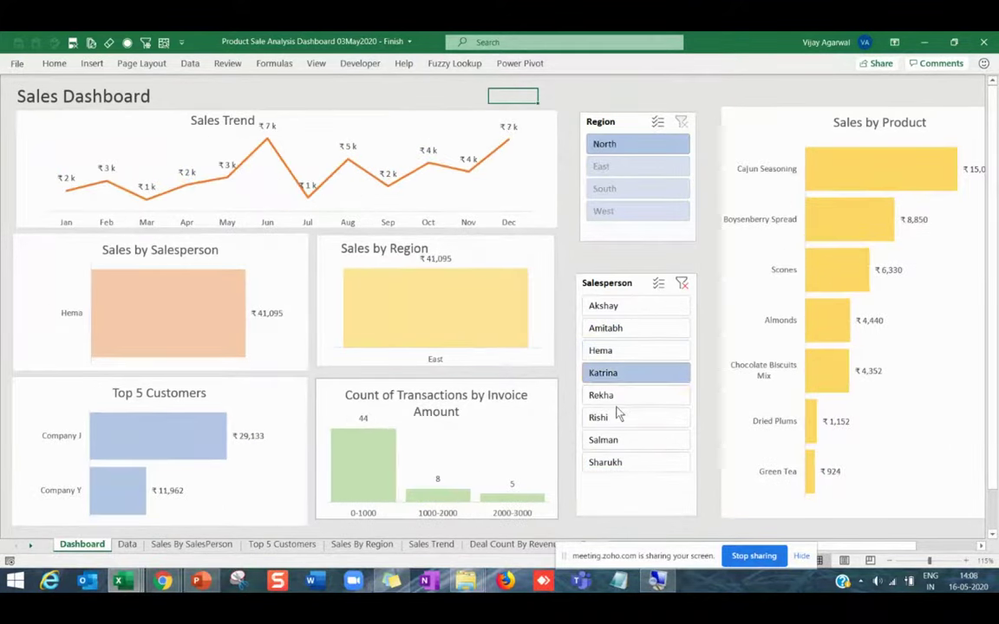
{"action": "left_click", "coordinate": [617, 397]}
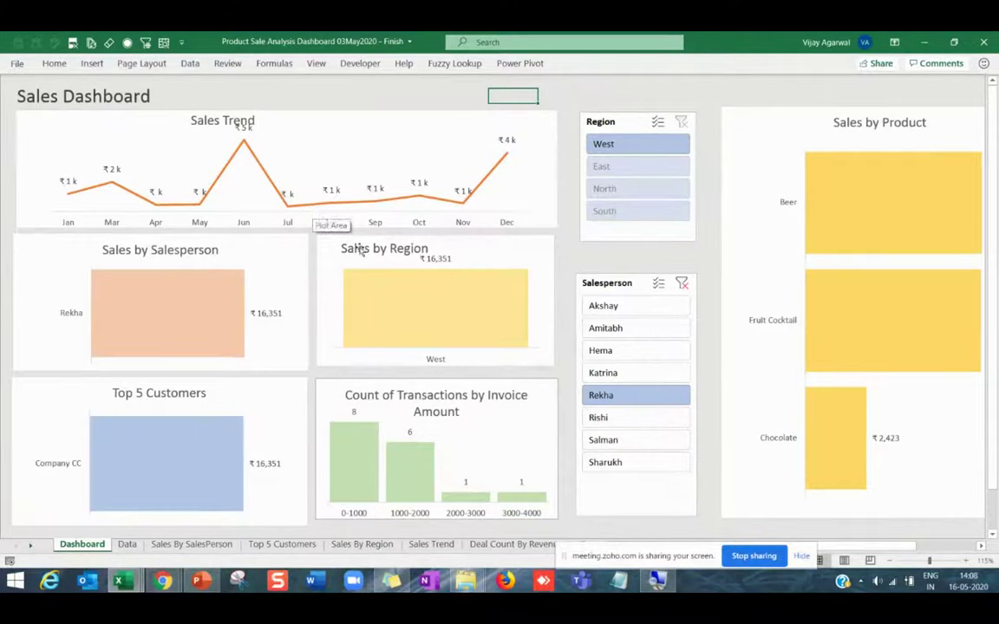
Move the Salesperson and Region slicers lower and clear both slicer filters.
{"action": "mouse_move", "coordinate": [504, 296]}
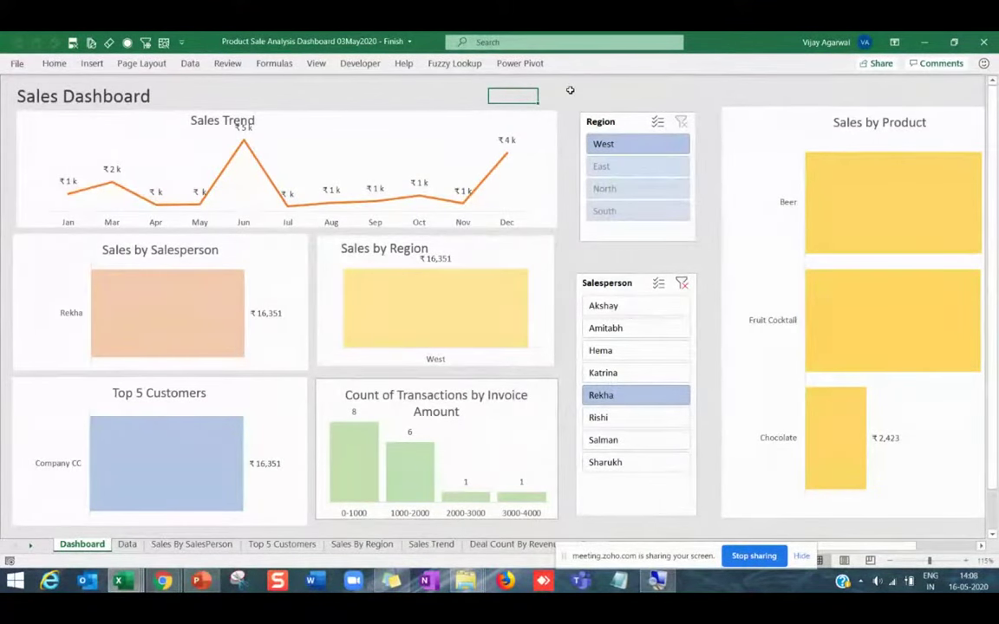
{"action": "left_click", "coordinate": [611, 94]}
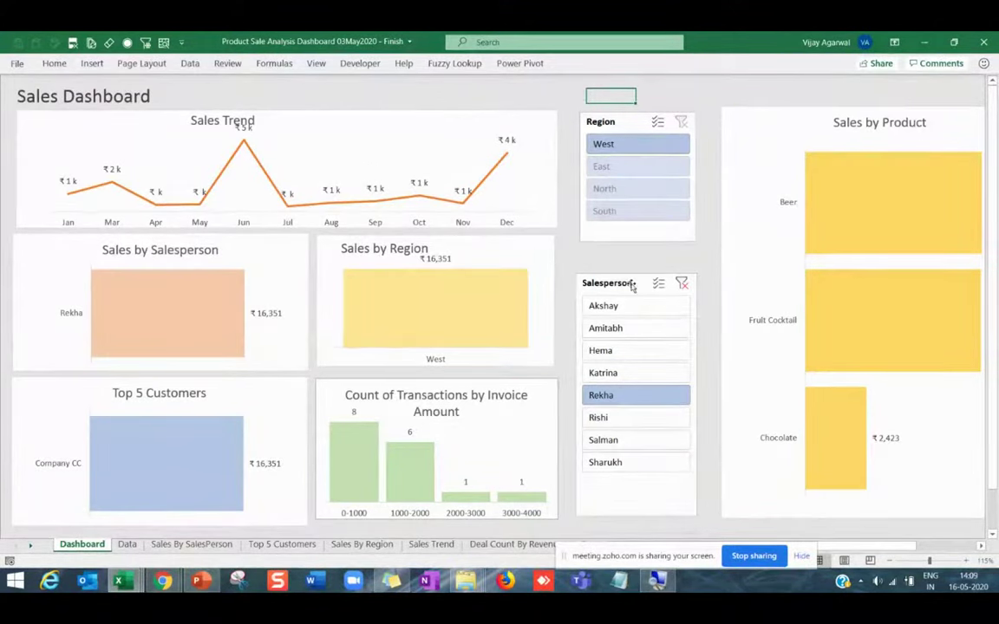
{"action": "left_click_drag", "start_coordinate": [631, 286], "coordinate": [627, 312]}
{"action": "left_click_drag", "start_coordinate": [624, 129], "coordinate": [616, 178]}
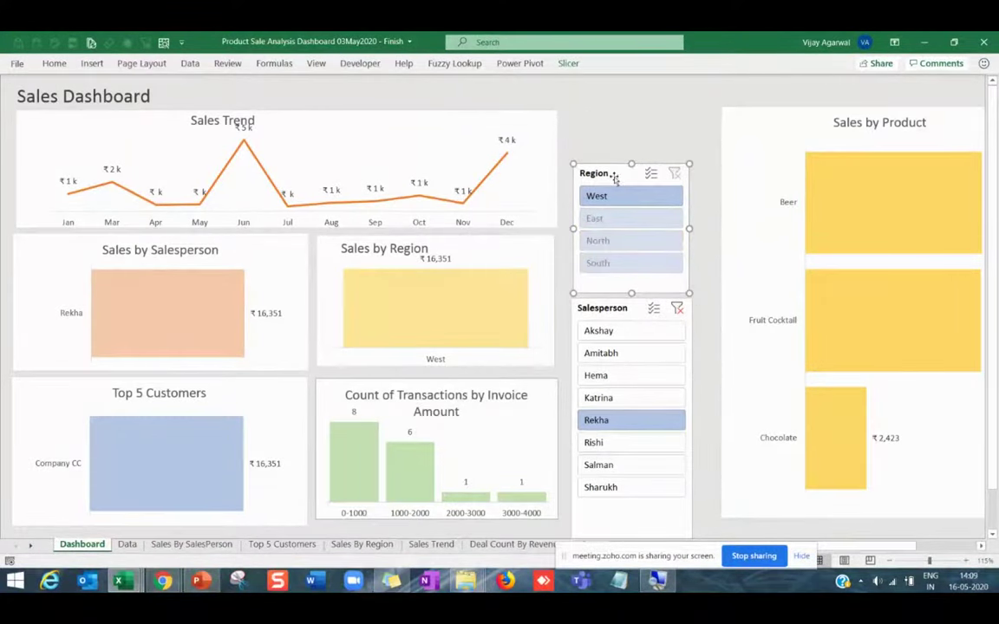
{"action": "left_click_drag", "start_coordinate": [614, 174], "coordinate": [613, 171]}
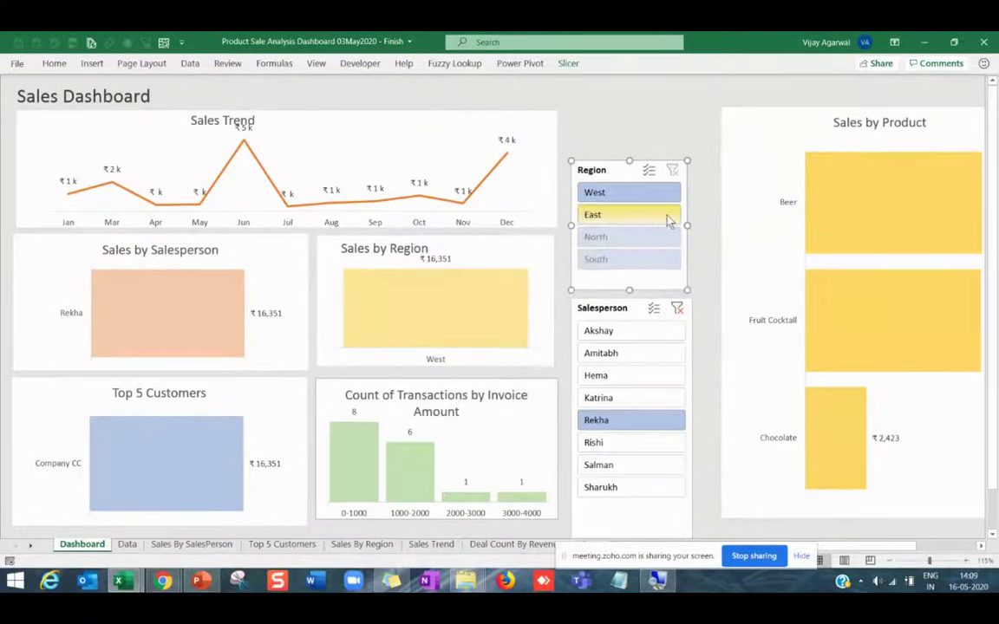
{"action": "left_click", "coordinate": [674, 172]}
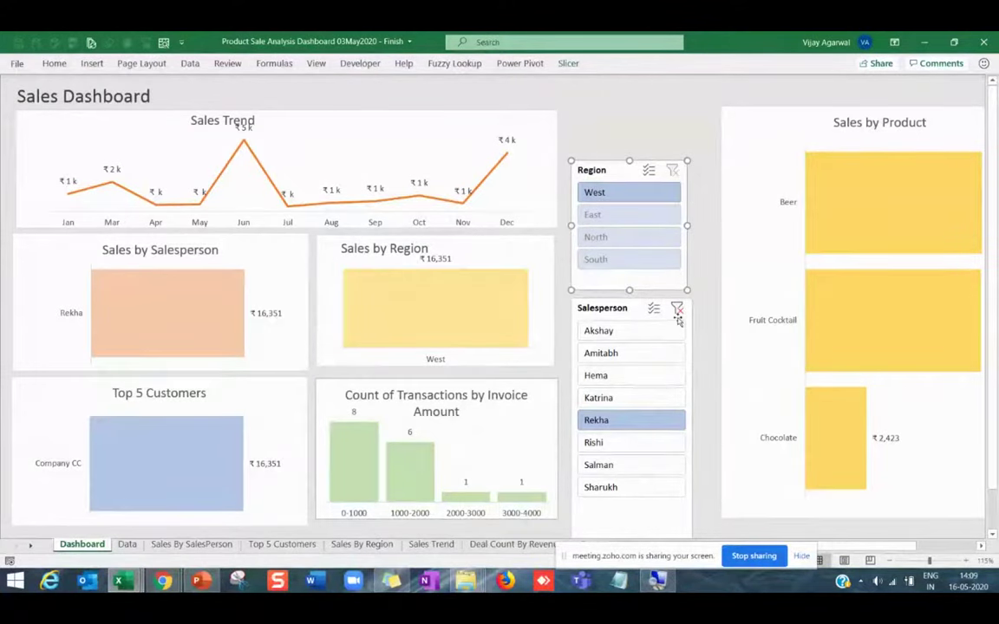
{"action": "left_click", "coordinate": [677, 310]}
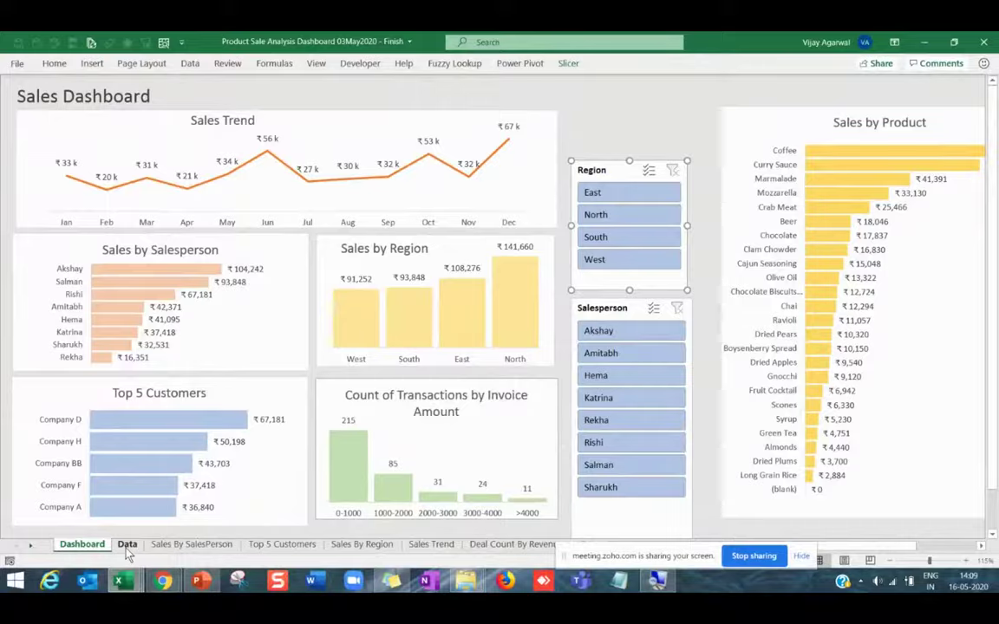
Copy the Data sheet's order columns A to K into a new workbook, Book3.
{"action": "left_click", "coordinate": [127, 547]}
{"action": "left_click", "coordinate": [26, 97]}
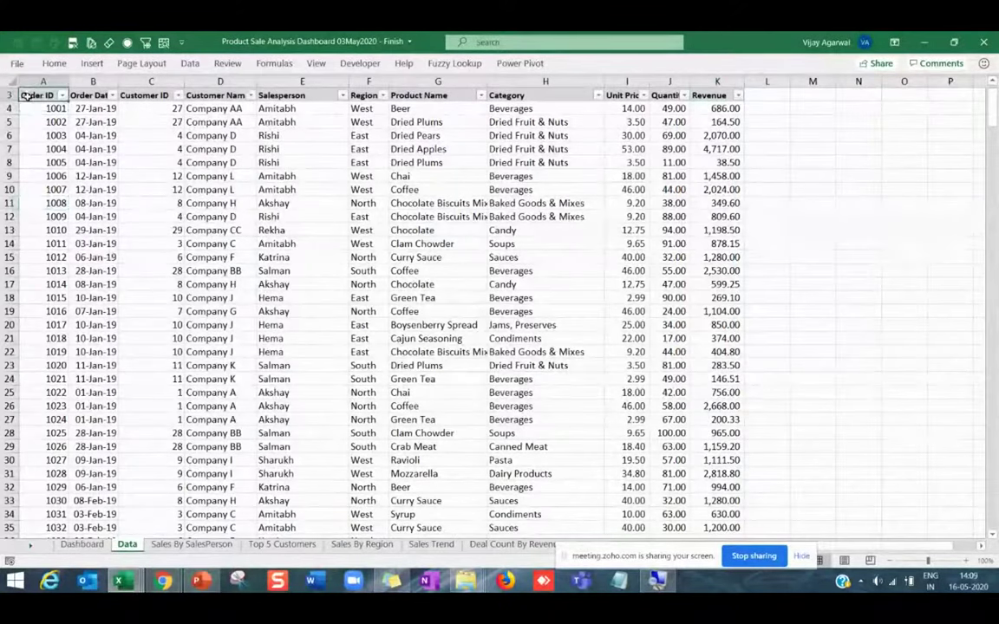
{"action": "left_click_drag", "start_coordinate": [45, 82], "coordinate": [717, 81]}
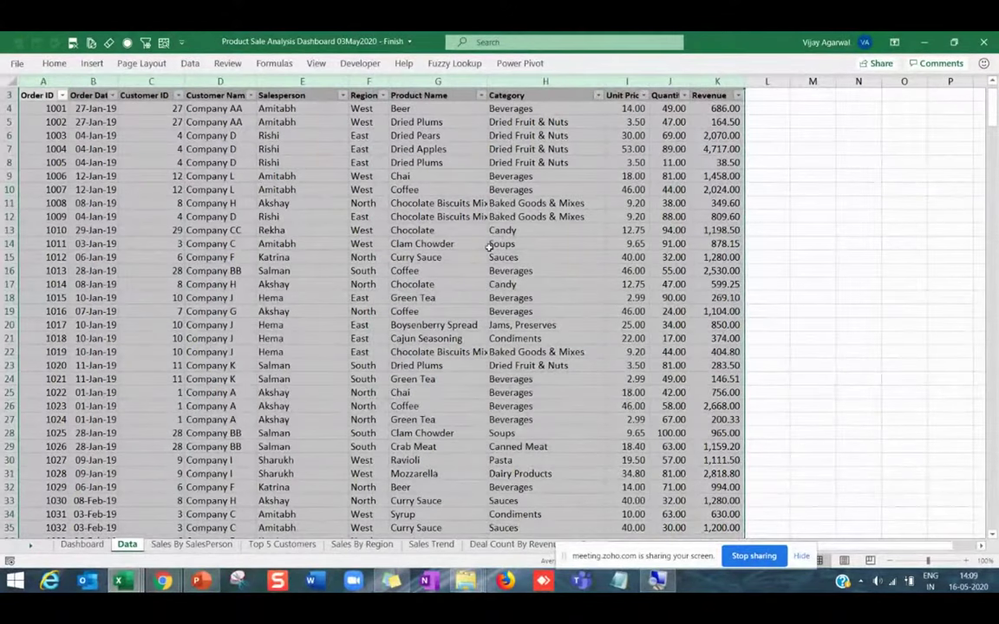
{"action": "key", "text": "ctrl+c"}
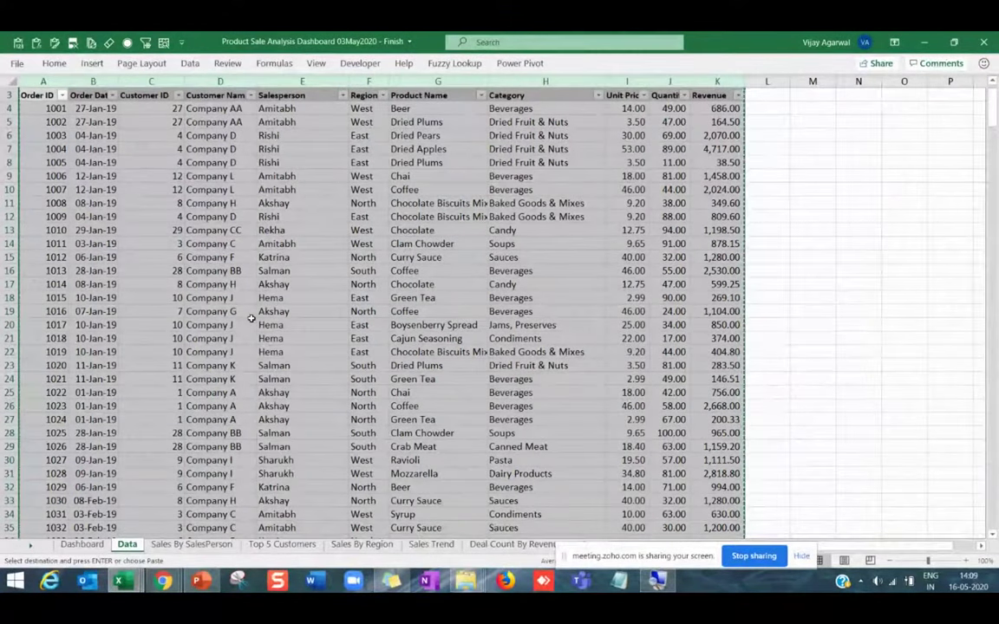
{"action": "key", "text": "ctrl+n"}
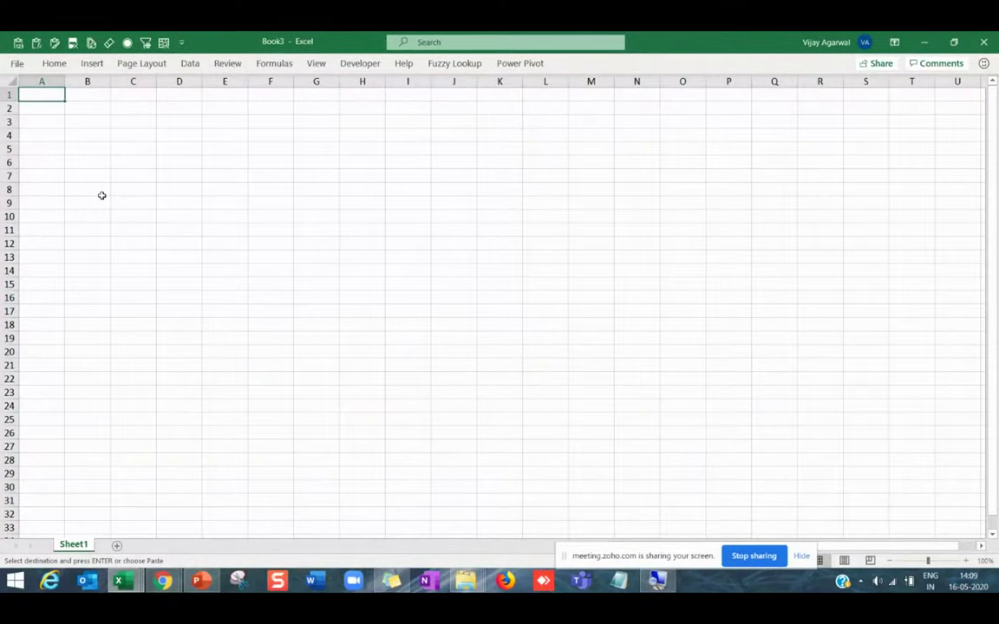
{"action": "key", "text": "ctrl+v"}
{"action": "left_click", "coordinate": [101, 195]}
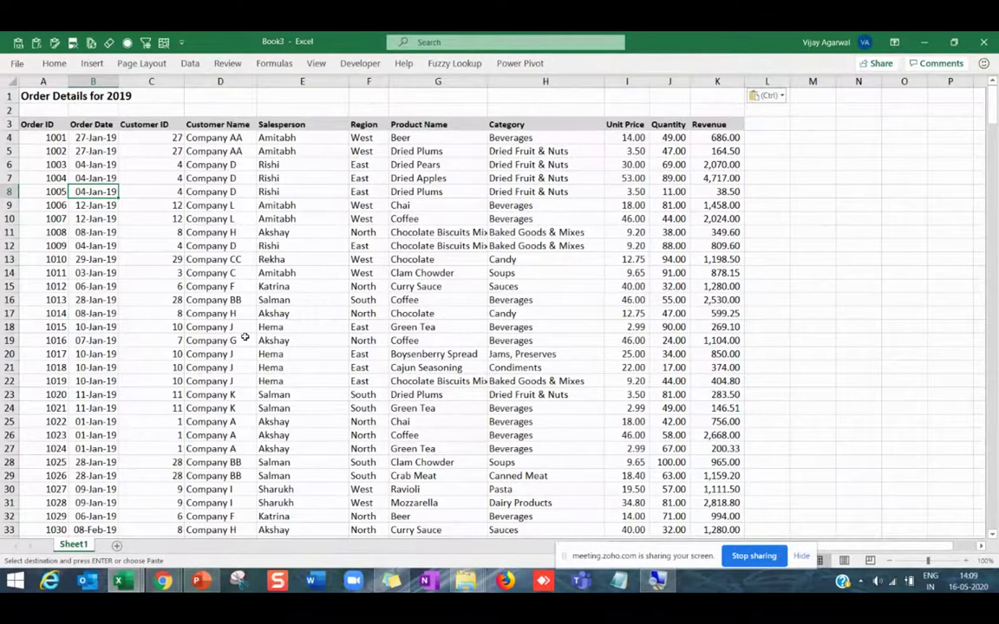
Review the finished Sales Dashboard sheet and its charts, then return to Book3.
{"action": "key", "text": "alt+Tab"}
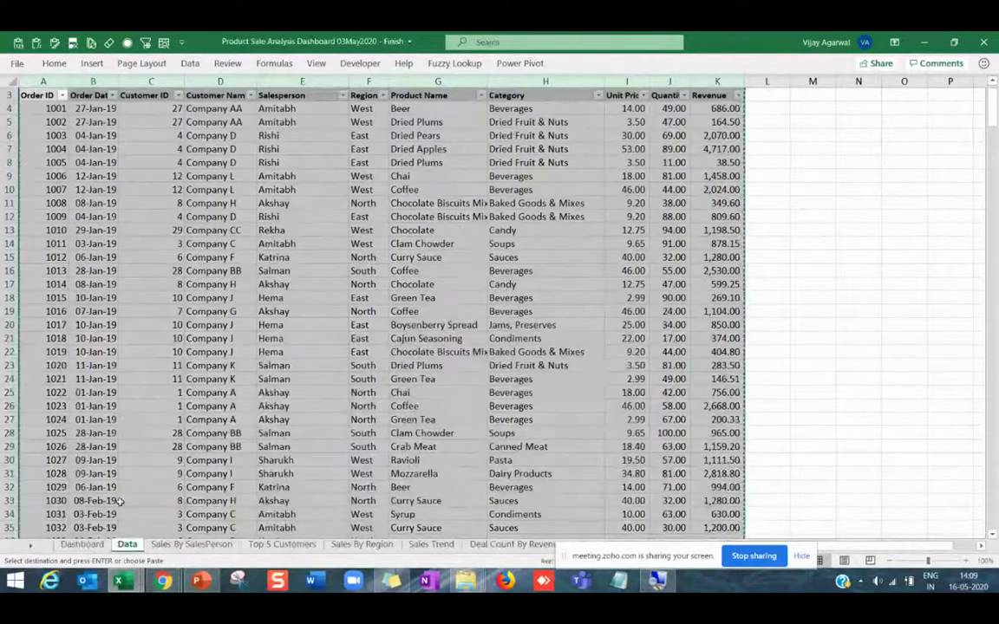
{"action": "left_click", "coordinate": [82, 544]}
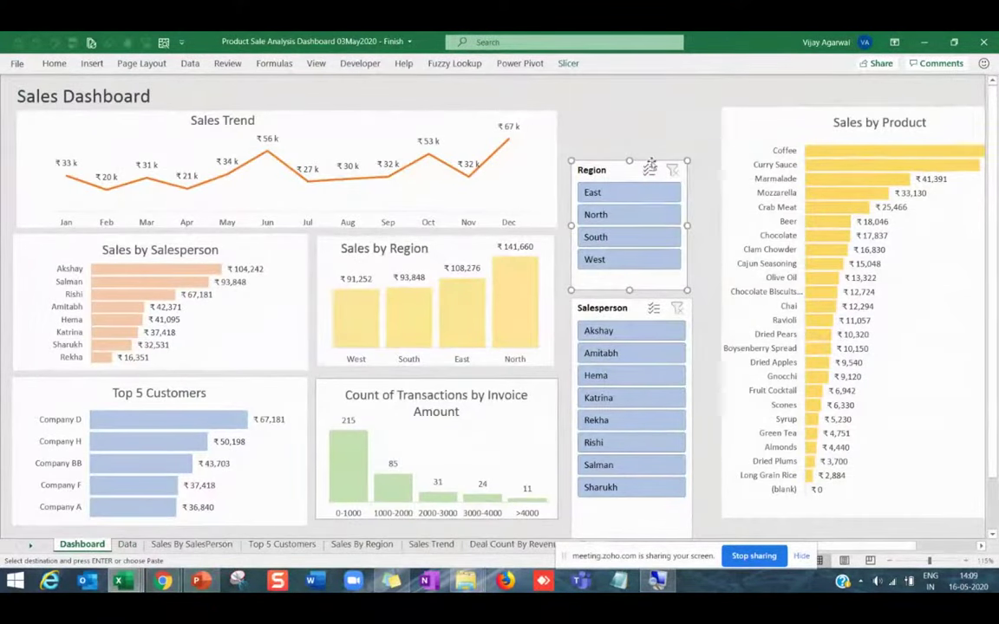
{"action": "left_click", "coordinate": [681, 133]}
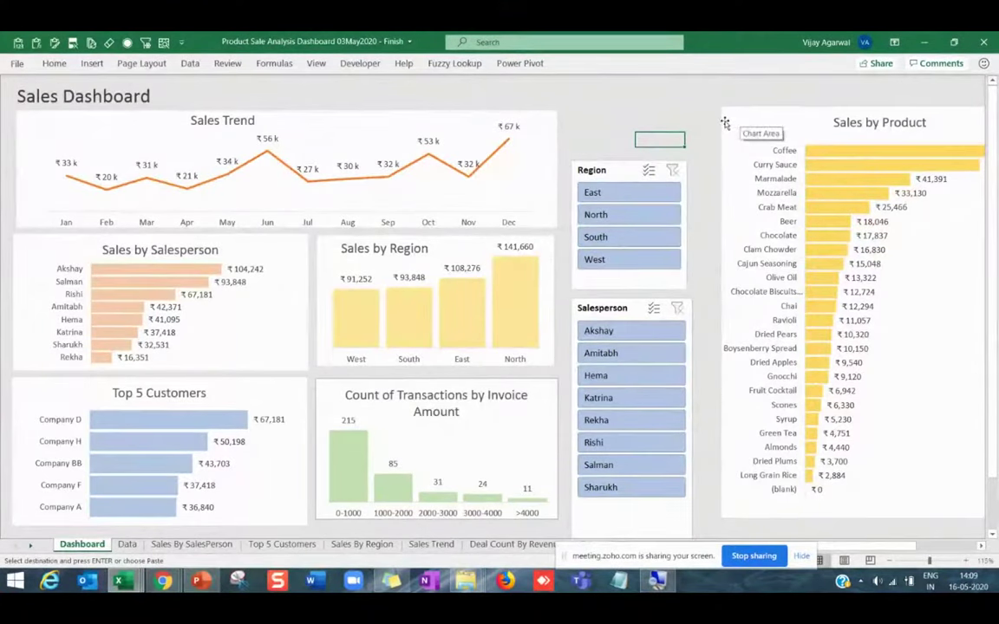
{"action": "left_click_drag", "start_coordinate": [725, 124], "coordinate": [720, 125]}
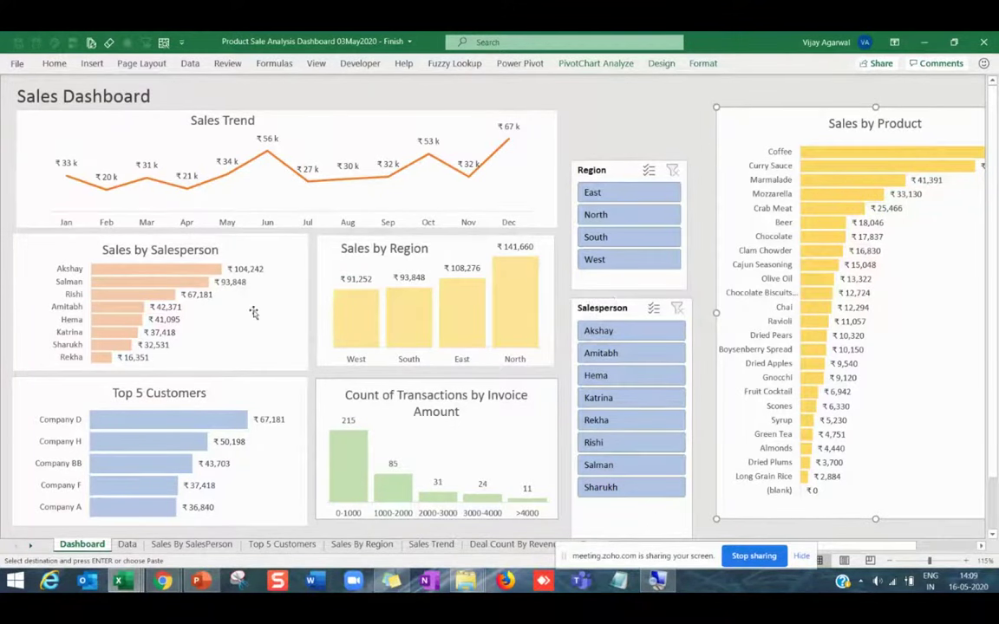
{"action": "key", "text": "alt+Tab"}
{"action": "left_click", "coordinate": [55, 151]}
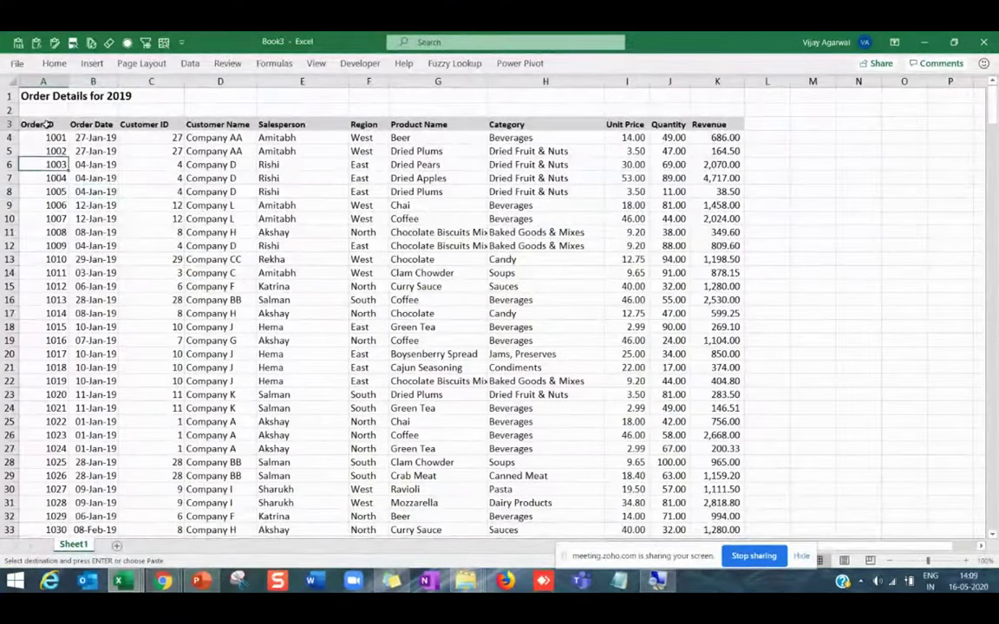
{"action": "key", "text": "ctrl+Up"}
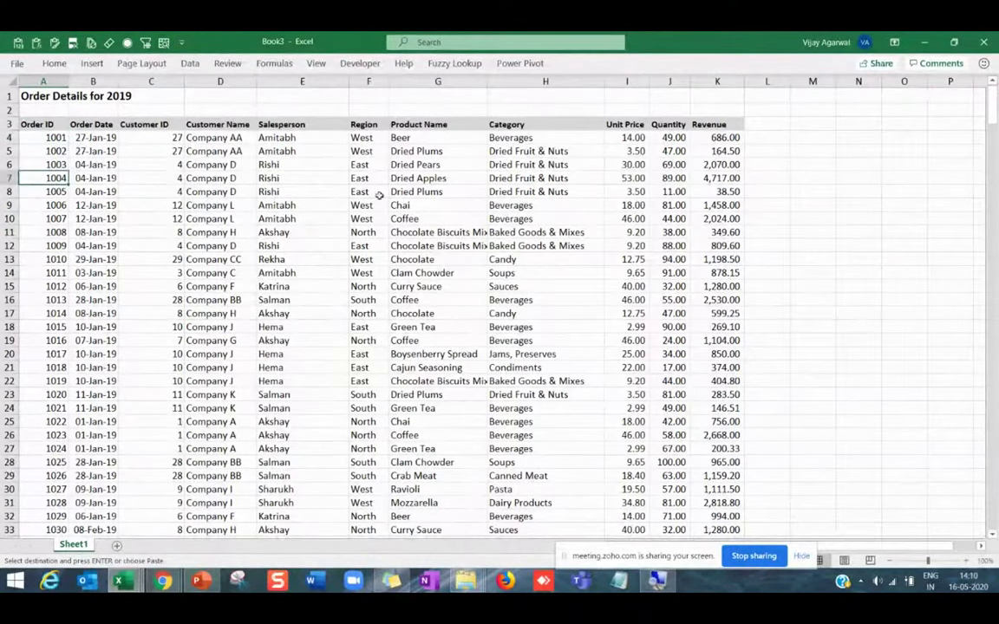
{"action": "left_click", "coordinate": [394, 218]}
{"action": "left_click", "coordinate": [79, 139]}
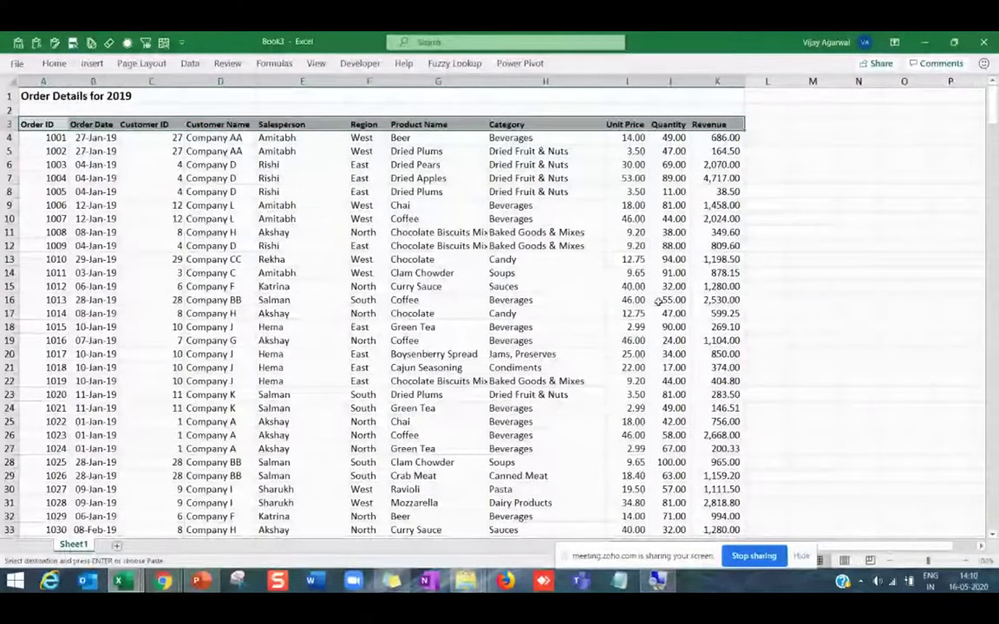
{"action": "key", "text": "ctrl+v"}
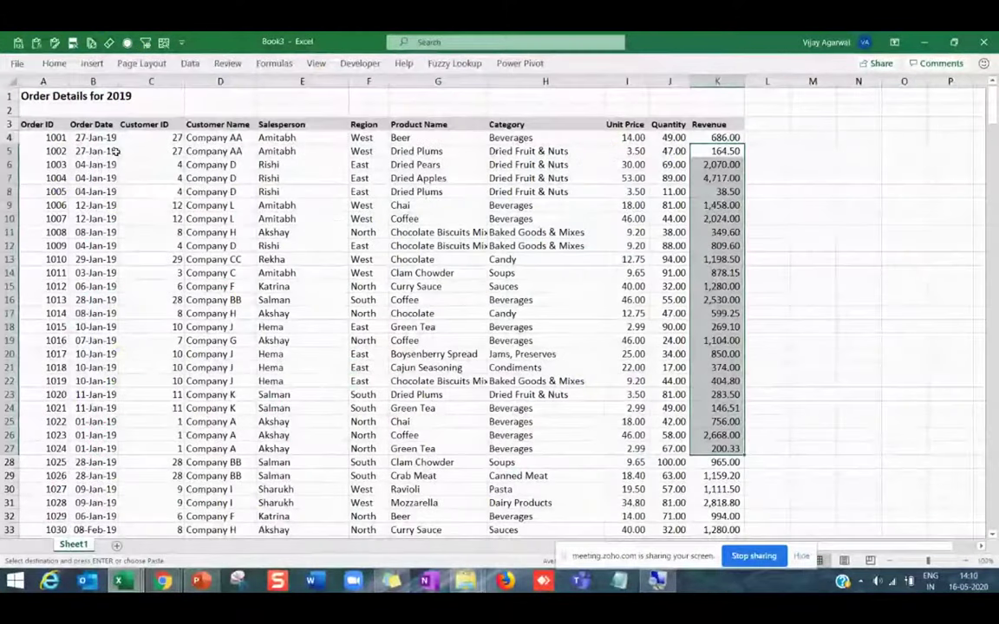
{"action": "left_click_drag", "start_coordinate": [115, 151], "coordinate": [111, 368]}
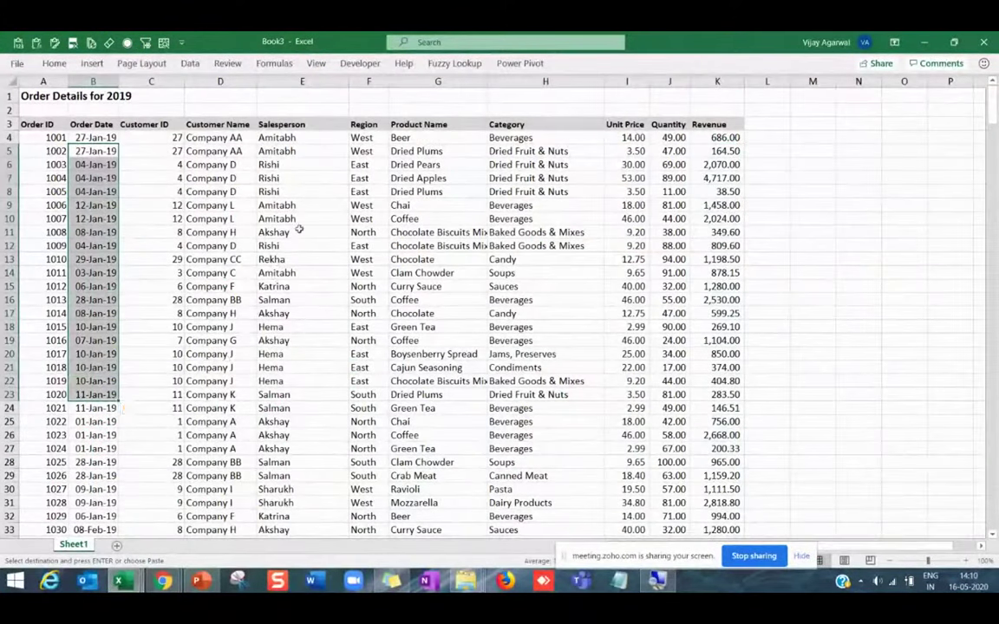
{"action": "left_click", "coordinate": [373, 149]}
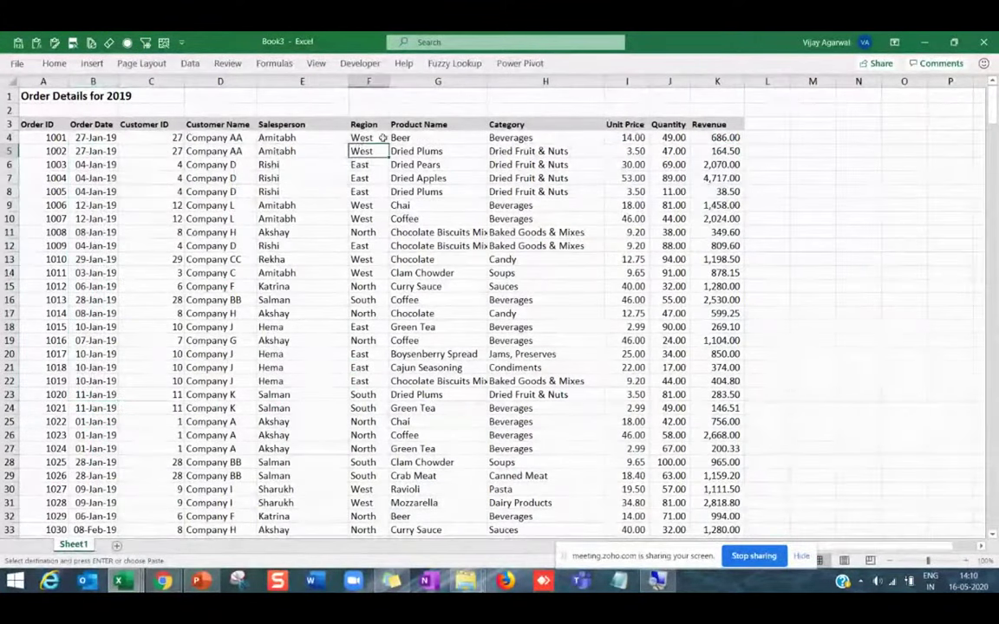
{"action": "left_click", "coordinate": [364, 179]}
{"action": "key", "text": "ctrl+v"}
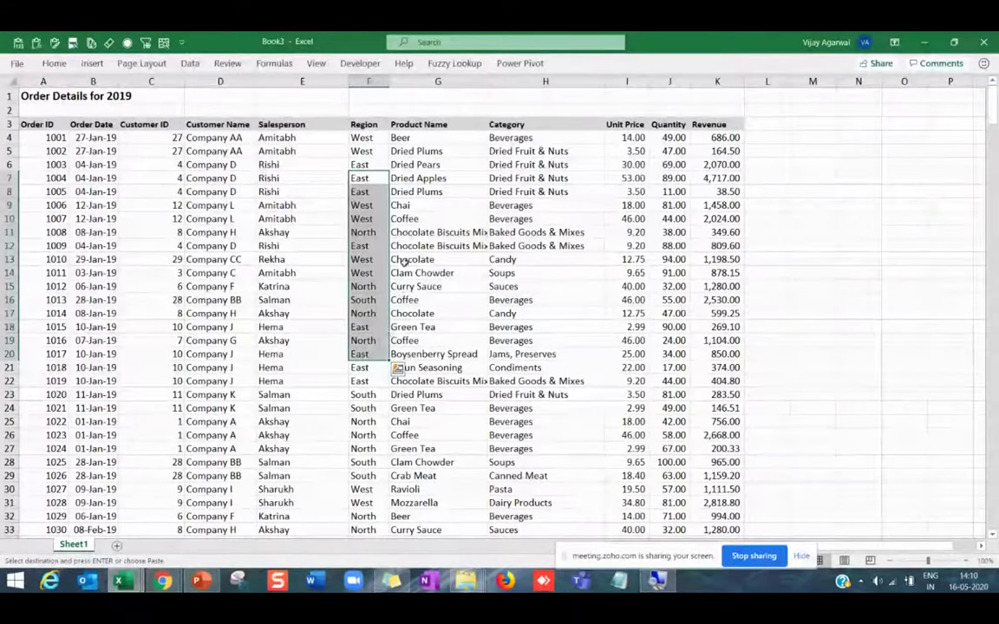
{"action": "key", "text": "Right"}
{"action": "double_click", "coordinate": [438, 262]}
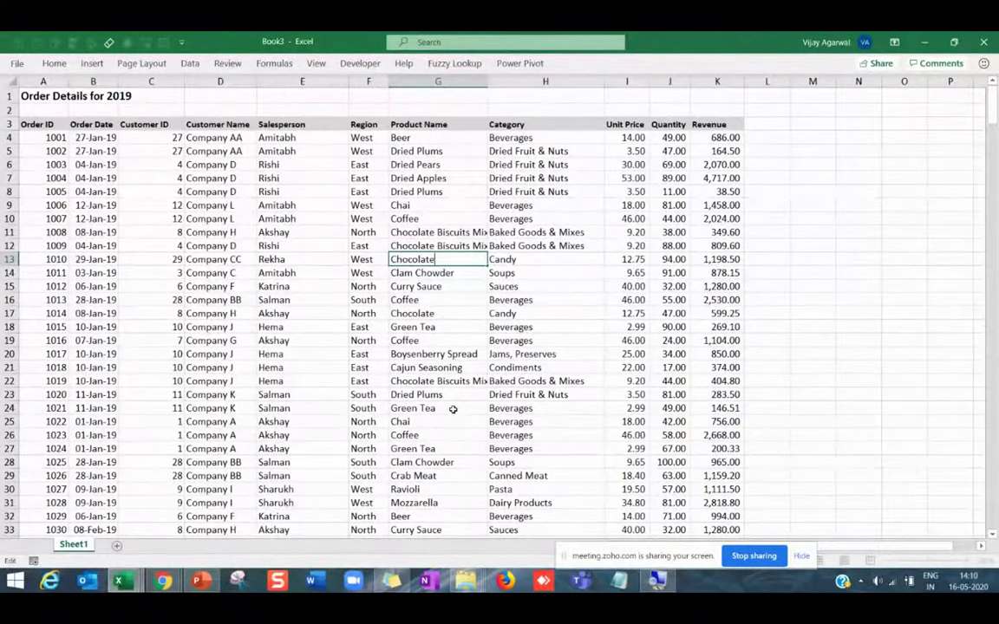
{"action": "left_click", "coordinate": [288, 304]}
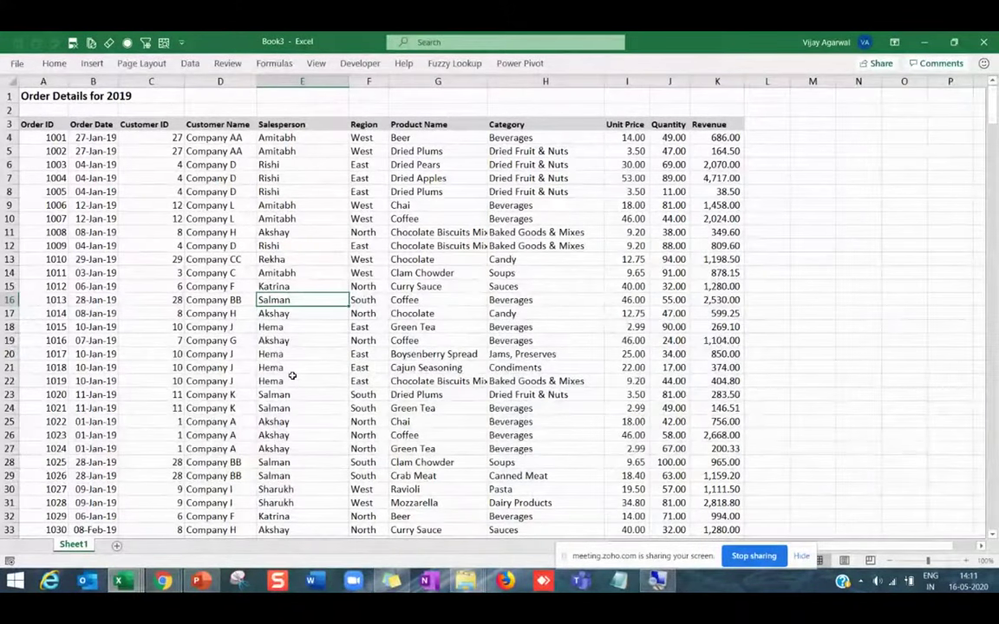
Create a PivotTable from Sheet1!$A$3:$K$372, placed on a new worksheet.
{"action": "left_click", "coordinate": [39, 124]}
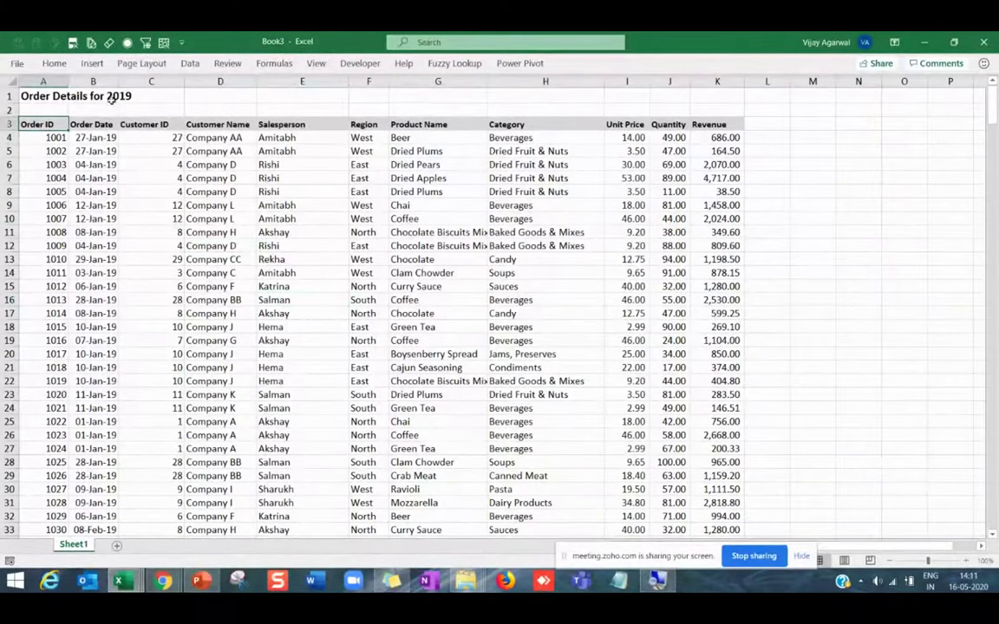
{"action": "left_click", "coordinate": [92, 64]}
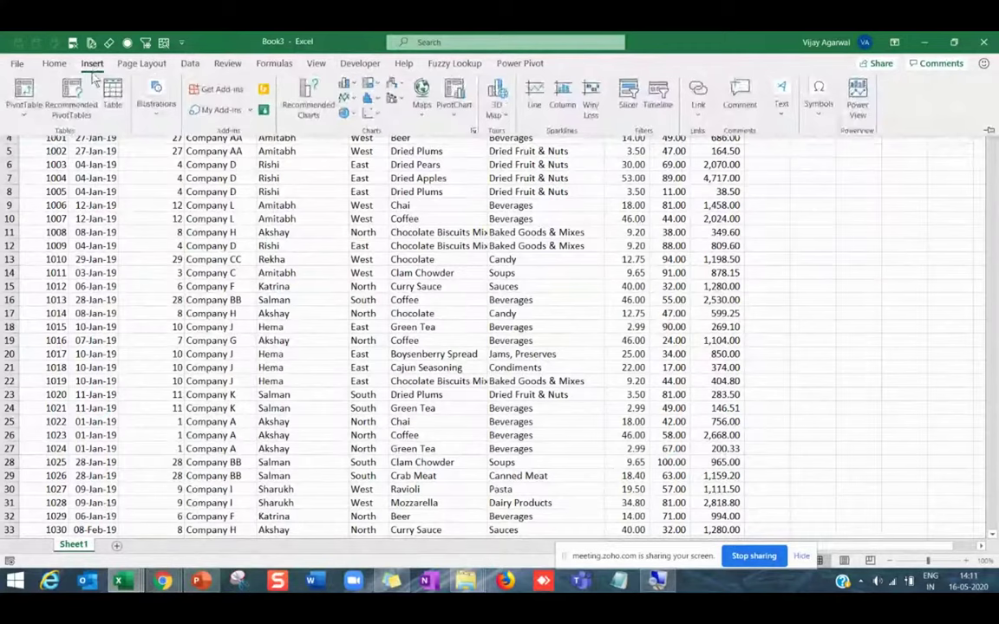
{"action": "left_click", "coordinate": [19, 93]}
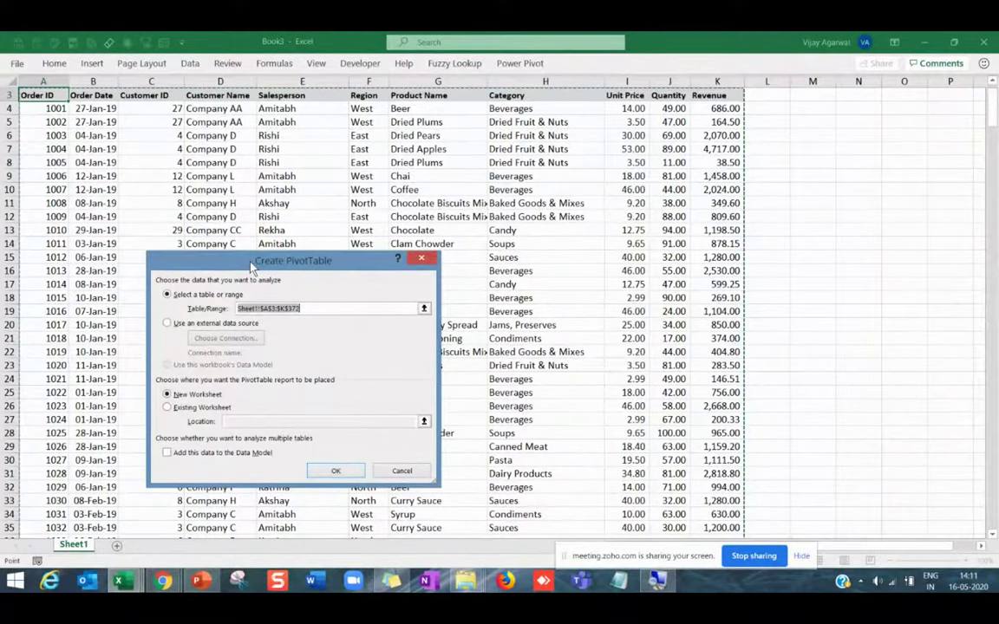
{"action": "left_click", "coordinate": [321, 312]}
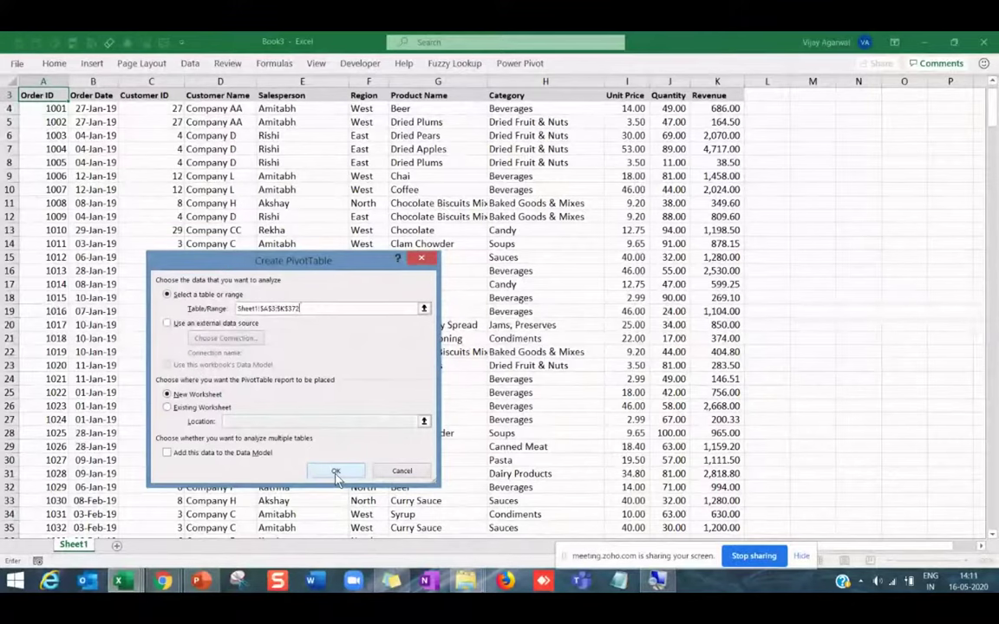
Build the pivot table on a new sheet with Salesperson rows and summed Revenue.
{"action": "left_click", "coordinate": [336, 474]}
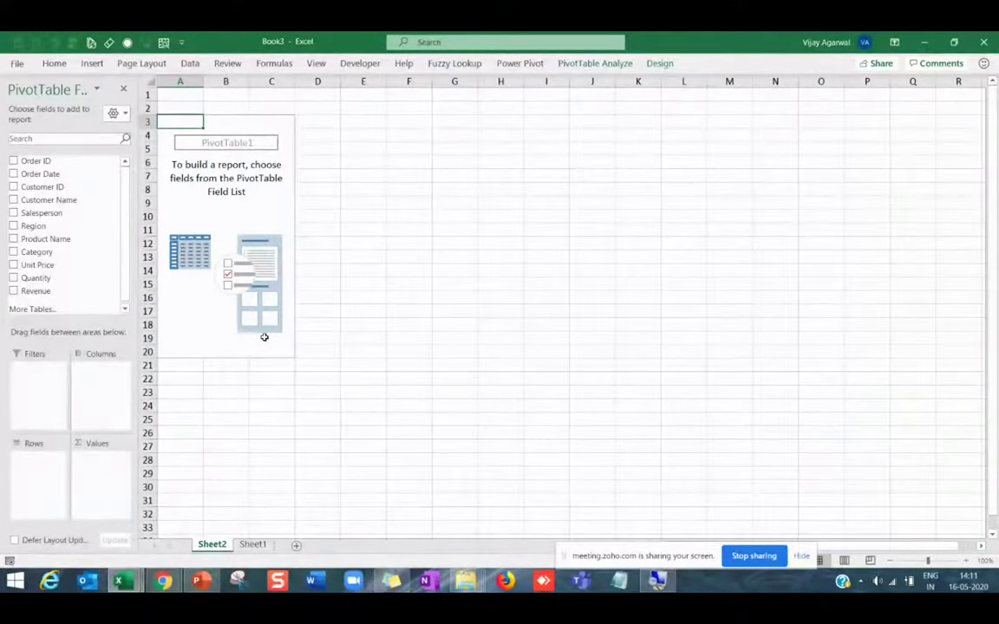
{"action": "key", "text": "alt+Tab"}
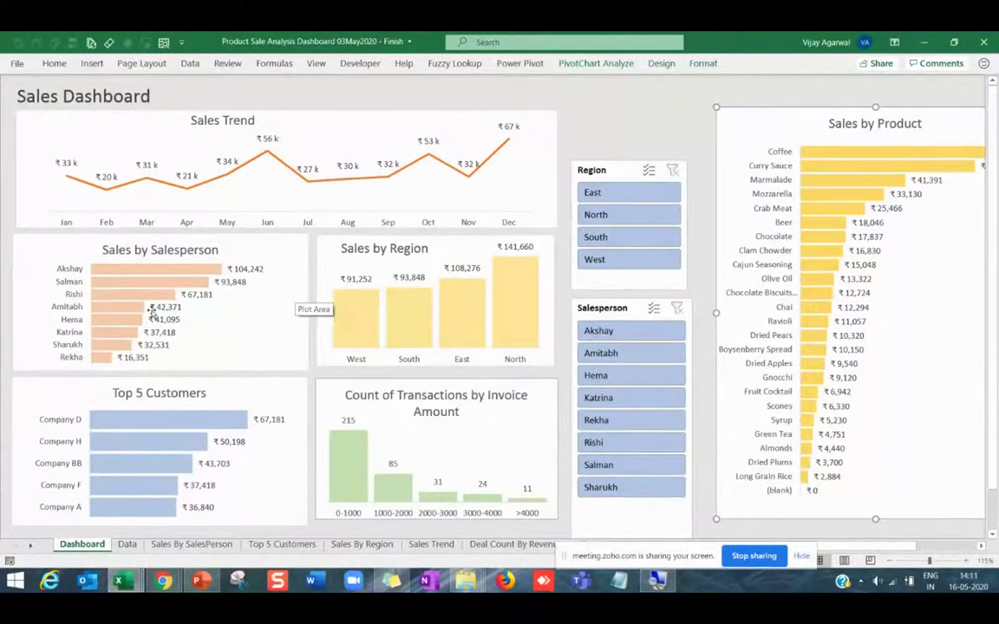
{"action": "key", "text": "alt+Tab"}
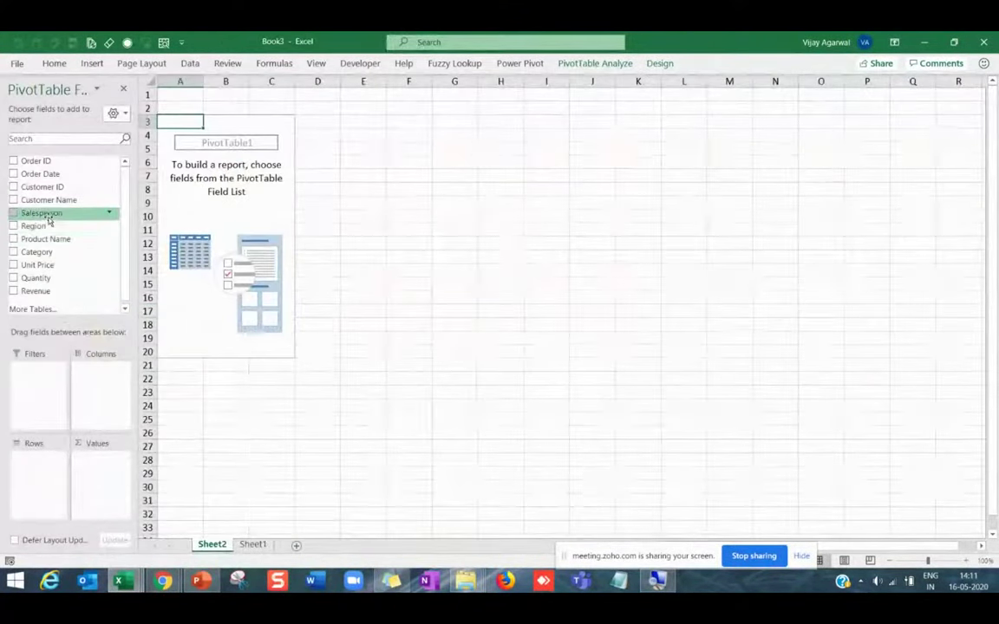
{"action": "left_click_drag", "start_coordinate": [47, 217], "coordinate": [39, 477]}
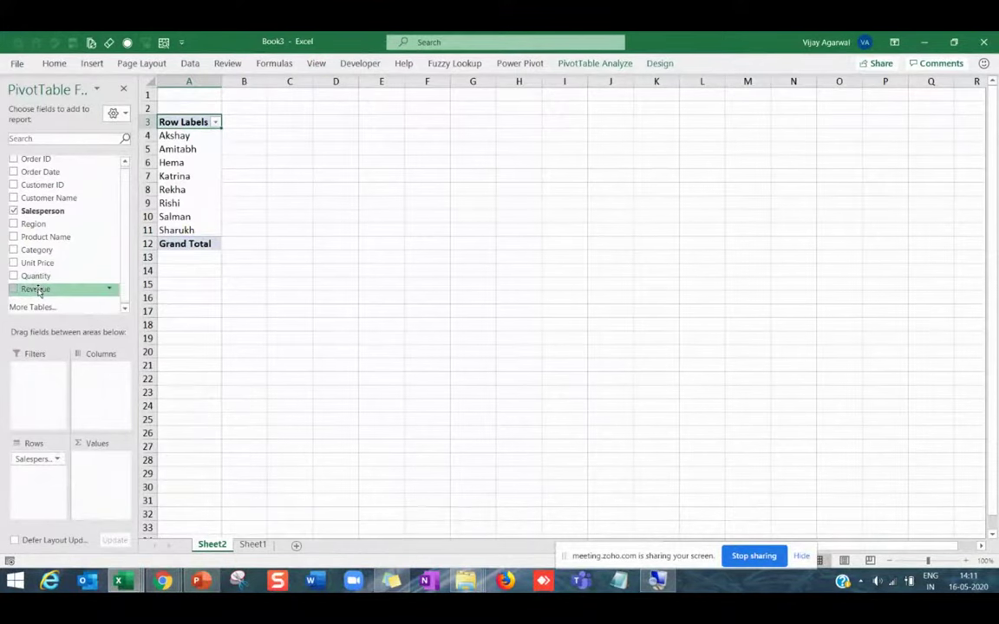
{"action": "left_click_drag", "start_coordinate": [38, 292], "coordinate": [98, 472]}
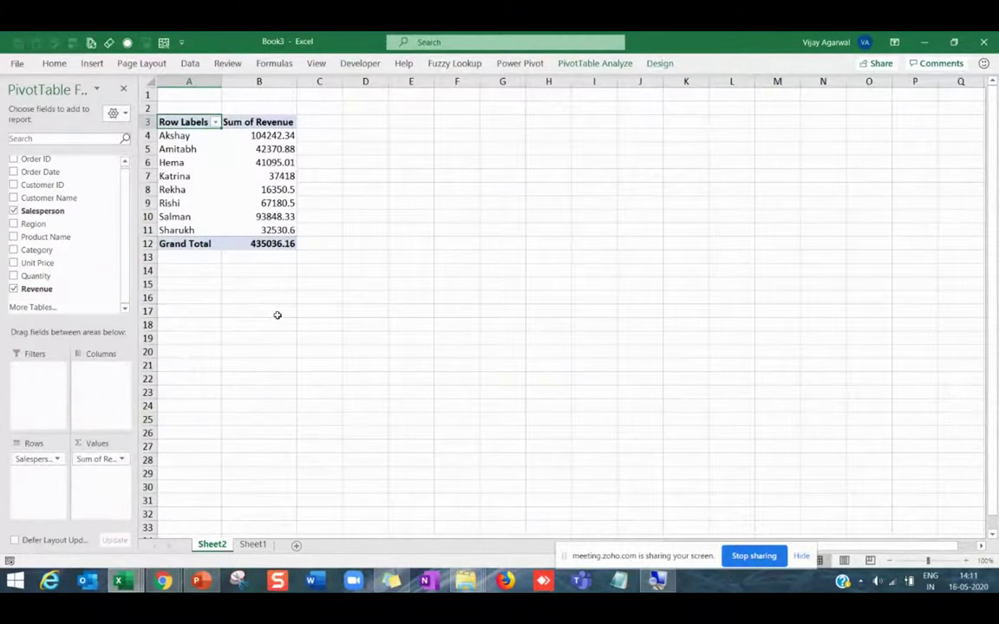
{"action": "scroll", "coordinate": [277, 315], "scroll_direction": "up", "scroll_amount": 1}
{"action": "left_click_drag", "start_coordinate": [186, 145], "coordinate": [207, 241]}
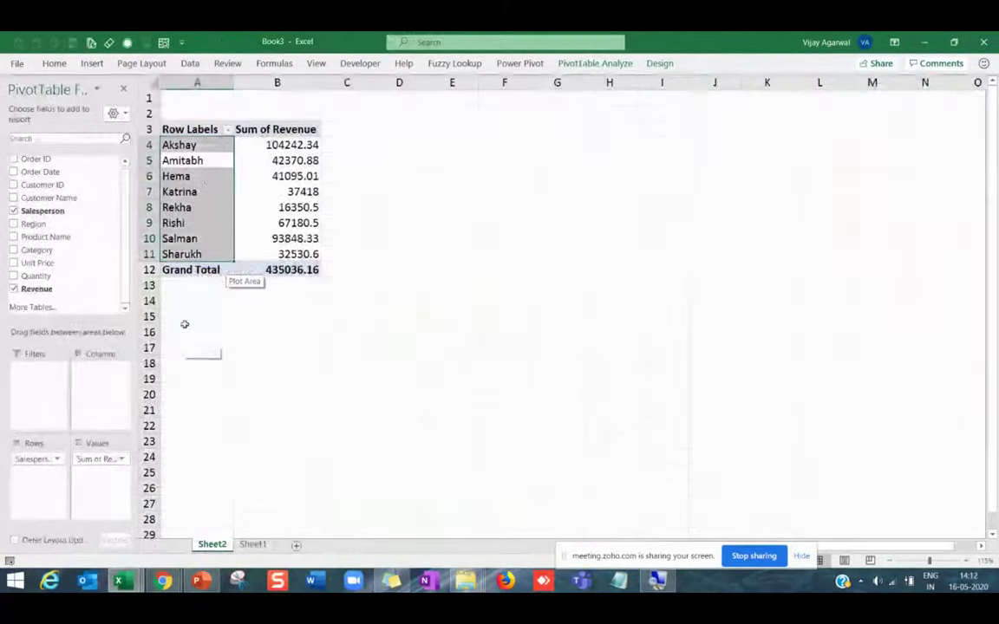
{"action": "left_click", "coordinate": [204, 177]}
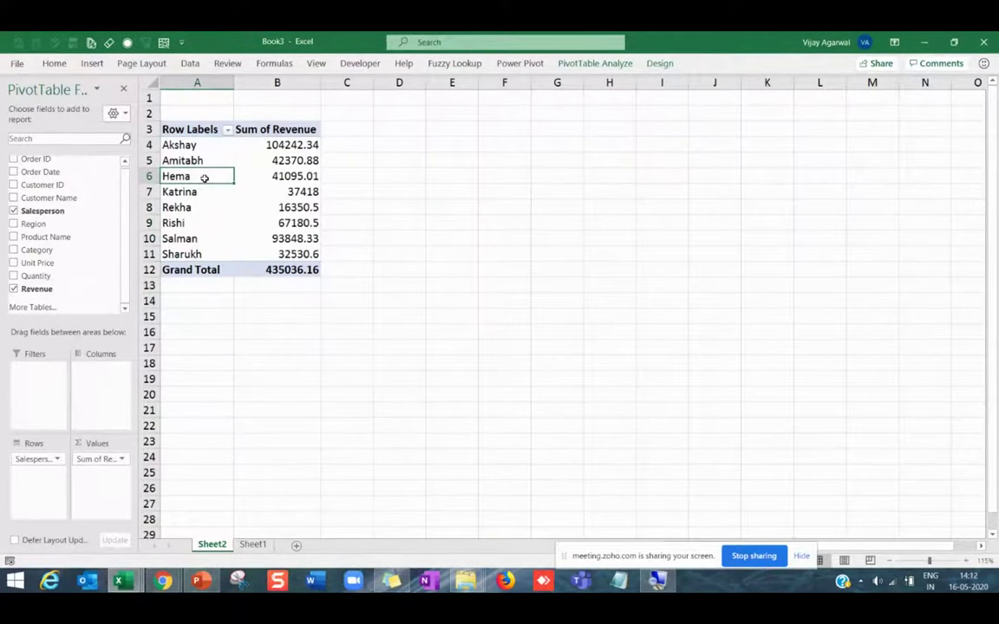
Start a PivotChart, cancel it, and compare against the finished dashboard workbook.
{"action": "left_click", "coordinate": [587, 70]}
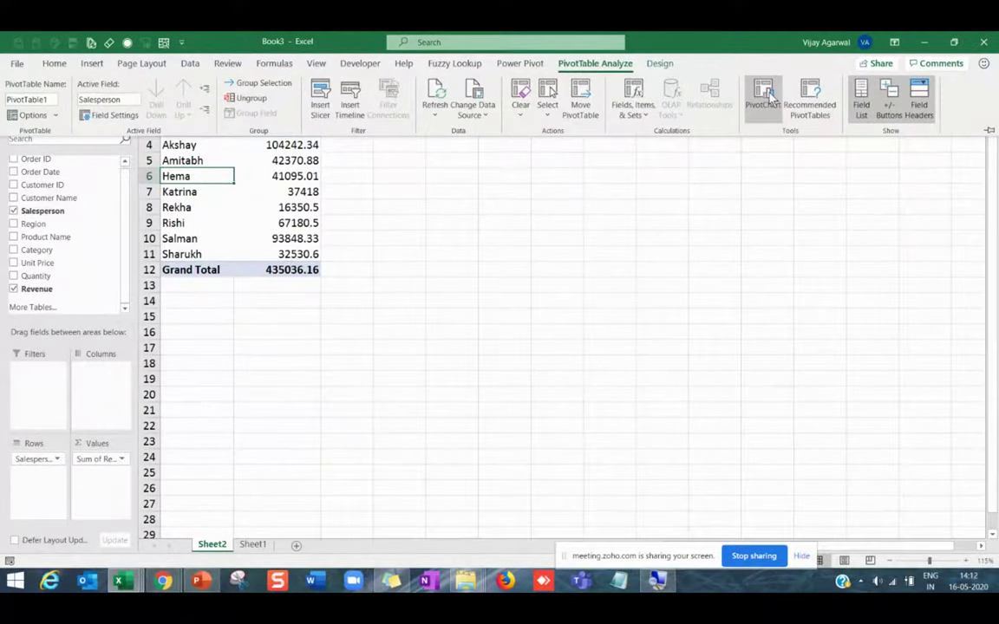
{"action": "left_click", "coordinate": [767, 98]}
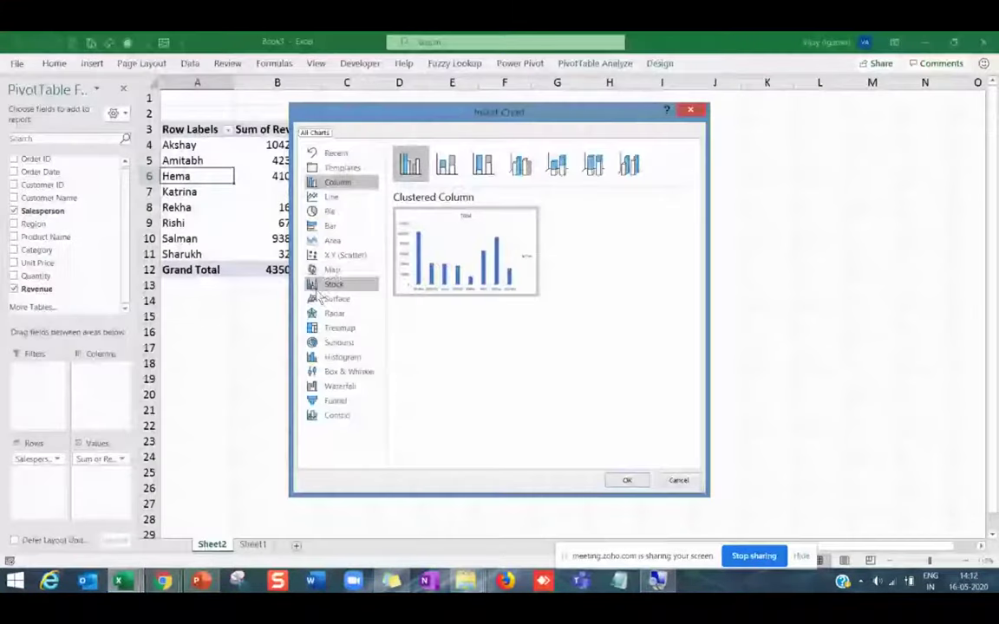
{"action": "key", "text": "Escape"}
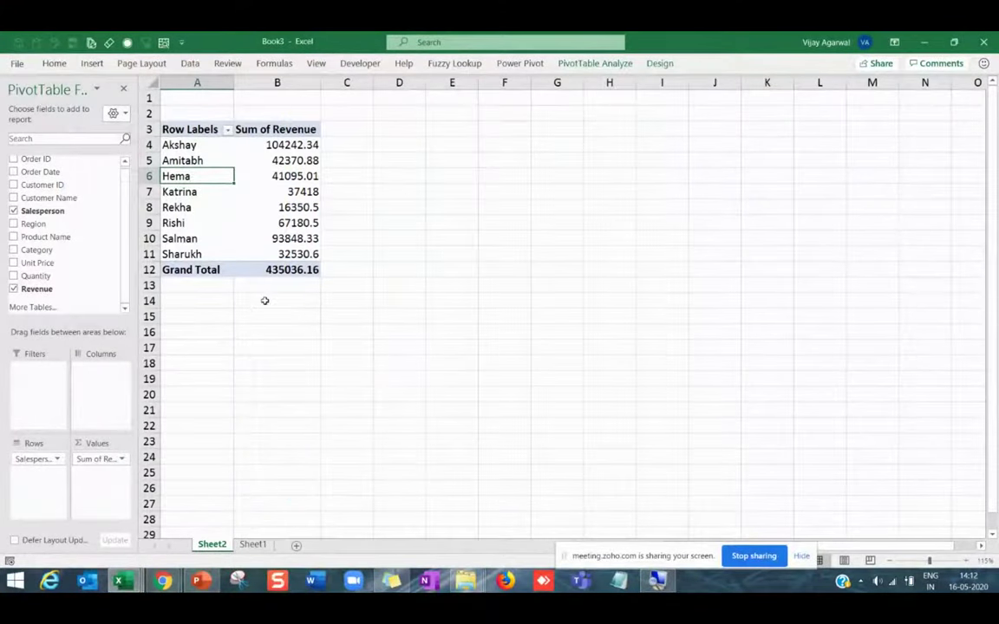
{"action": "key", "text": "alt+Tab"}
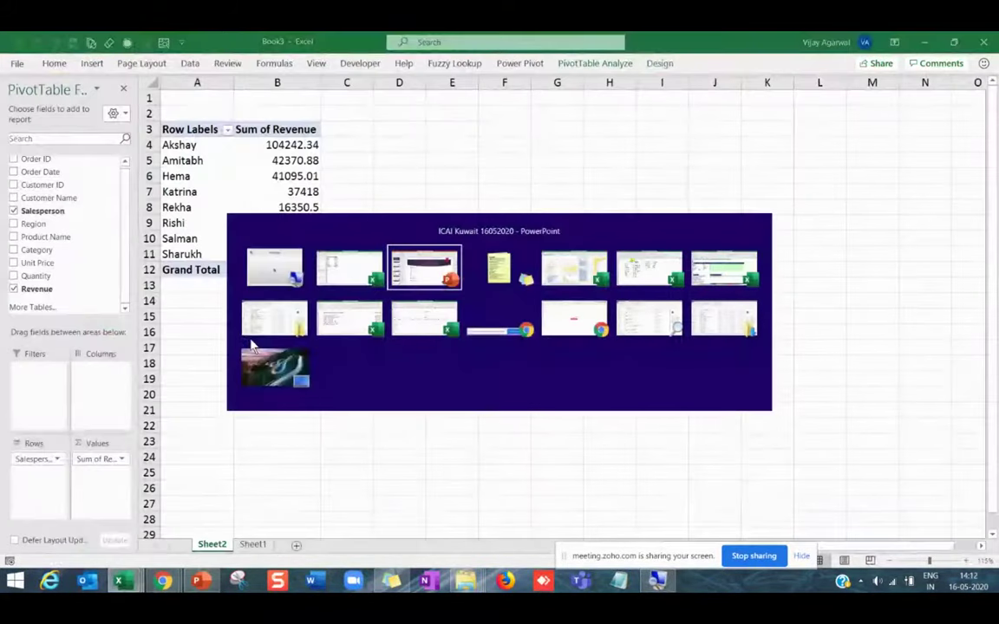
{"action": "key", "text": "alt+Tab"}
{"action": "key", "text": "alt+Tab"}
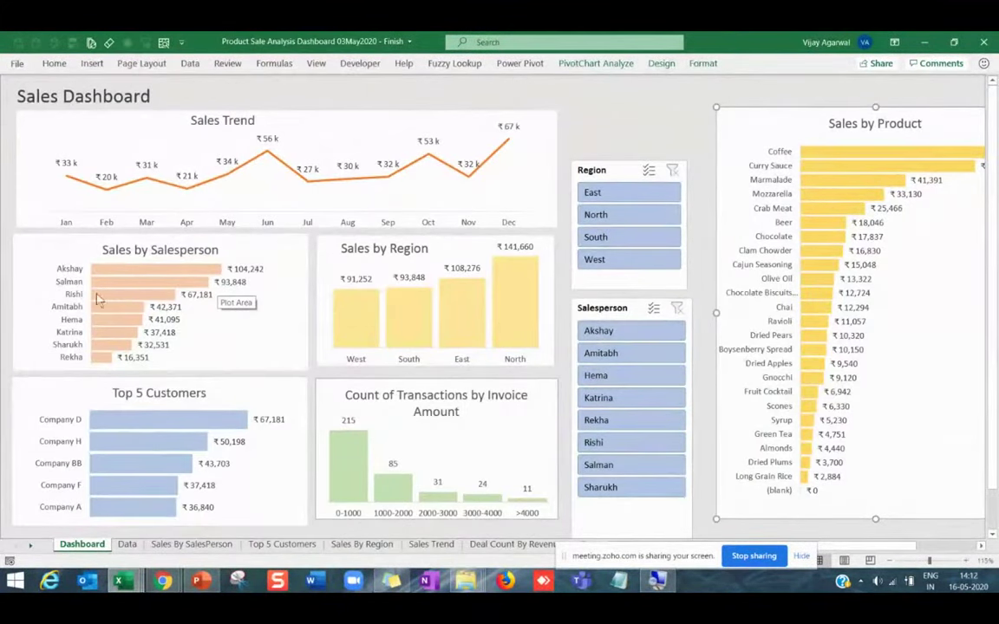
{"action": "mouse_move", "coordinate": [130, 327]}
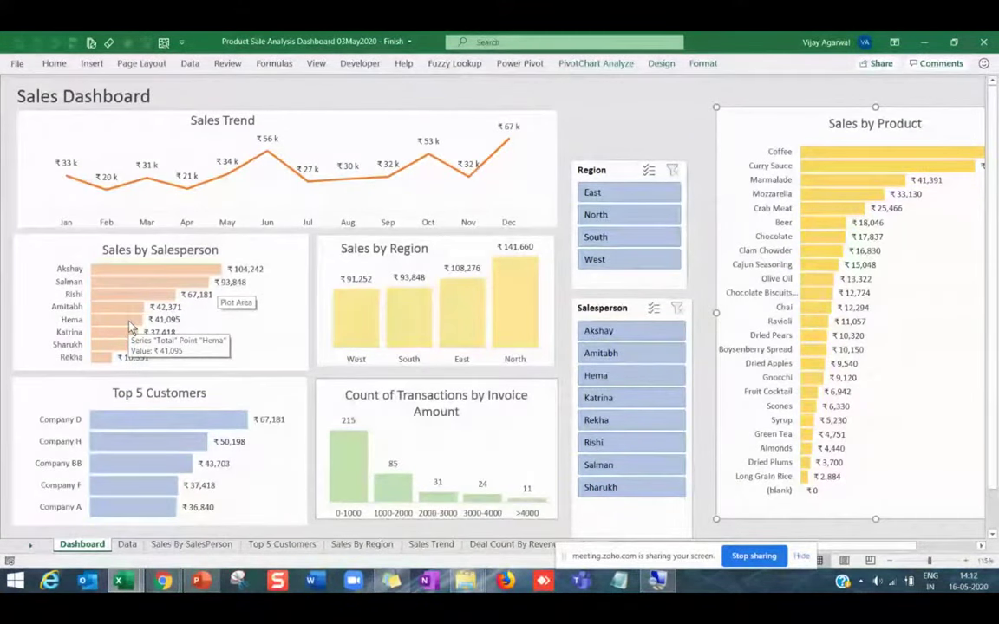
{"action": "key", "text": "alt+Tab"}
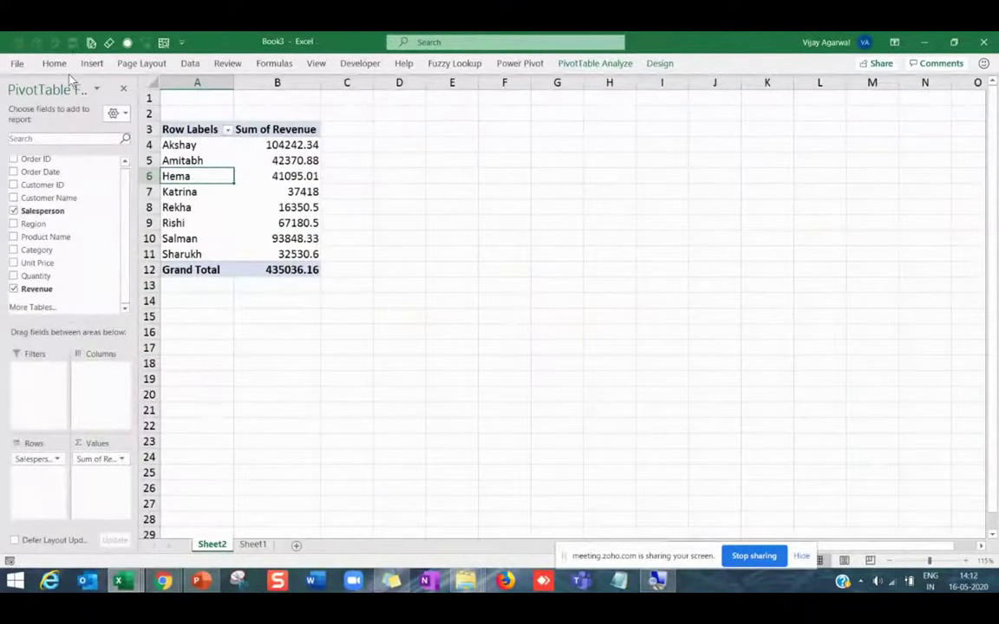
Insert a clustered bar PivotChart and move it up beside the pivot table.
{"action": "left_click", "coordinate": [592, 64]}
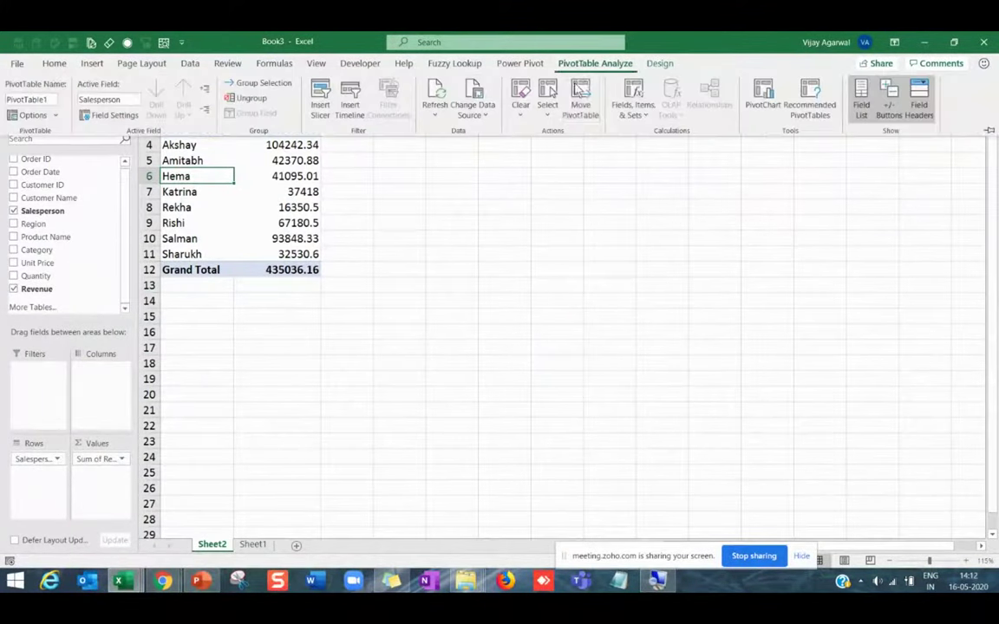
{"action": "left_click", "coordinate": [763, 100]}
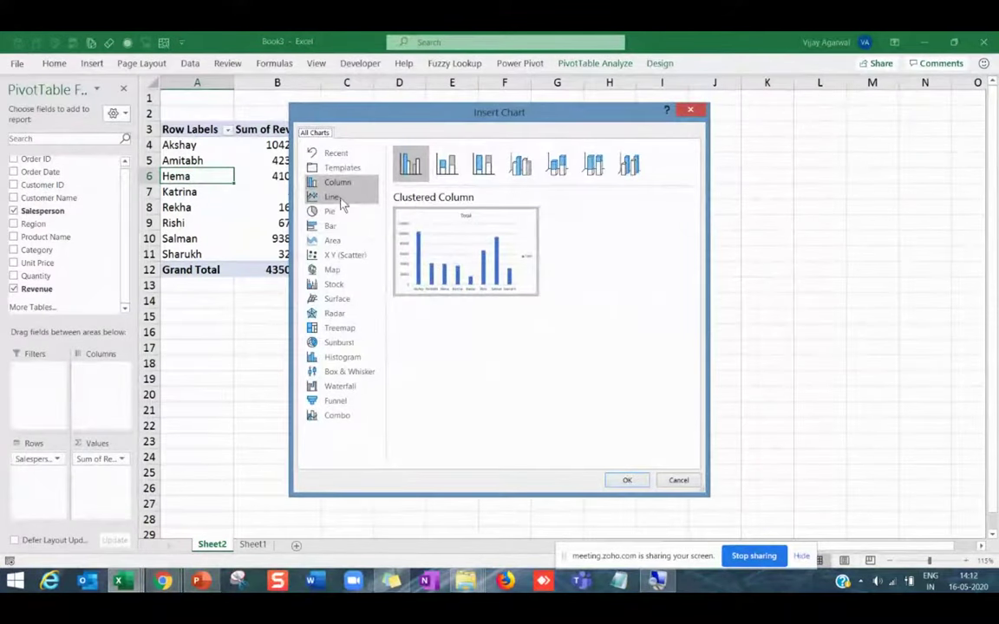
{"action": "left_click", "coordinate": [332, 226]}
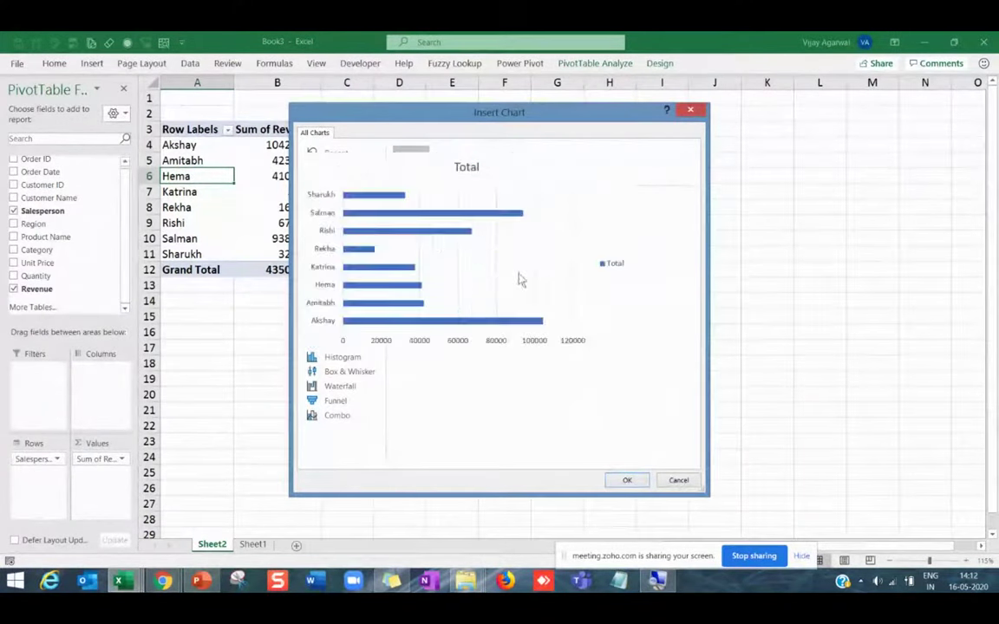
{"action": "left_click", "coordinate": [627, 481]}
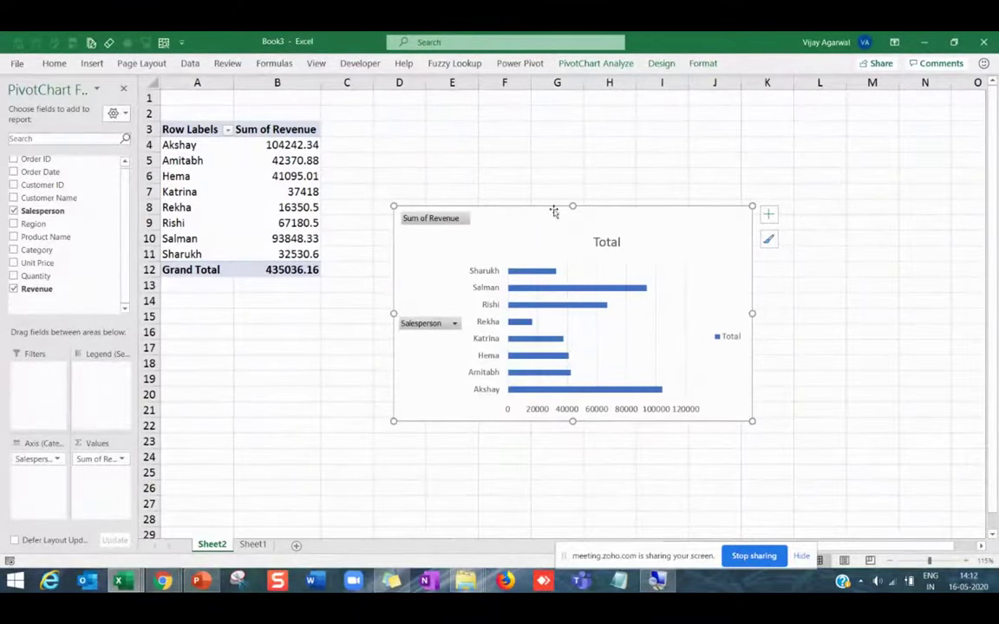
{"action": "left_click_drag", "start_coordinate": [554, 211], "coordinate": [534, 139]}
Delete the chart title and legend, and hide all field buttons on the chart.
{"action": "left_click", "coordinate": [598, 170]}
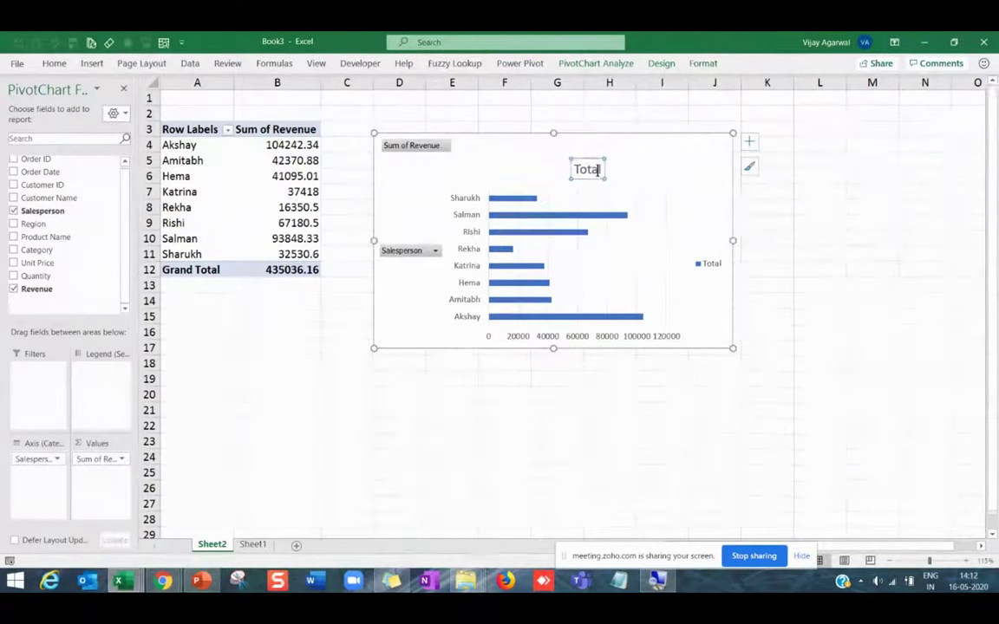
{"action": "key", "text": "Delete"}
{"action": "left_click", "coordinate": [715, 260]}
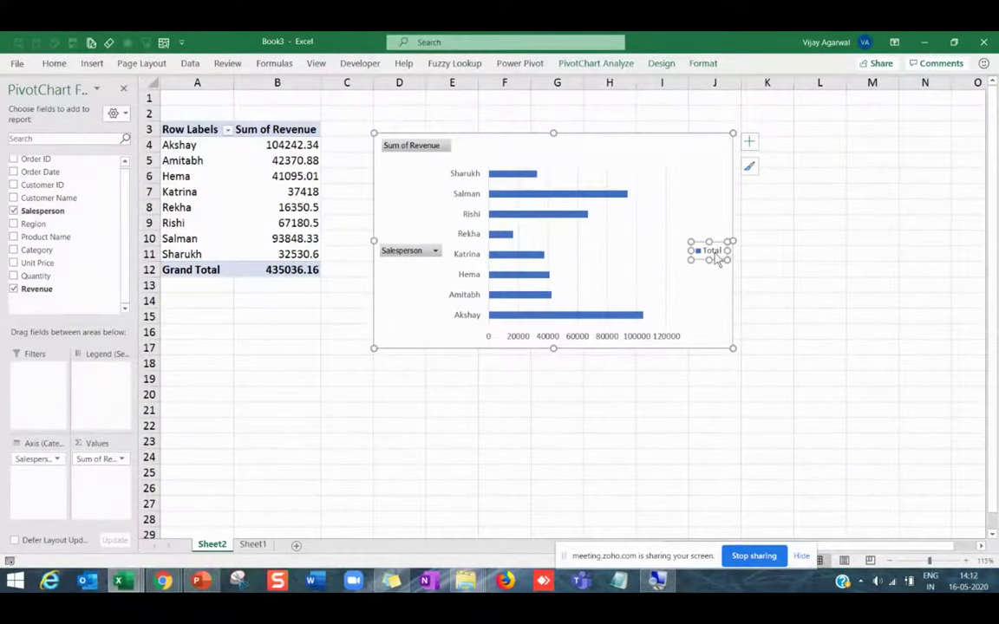
{"action": "key", "text": "Delete"}
{"action": "left_click", "coordinate": [671, 236]}
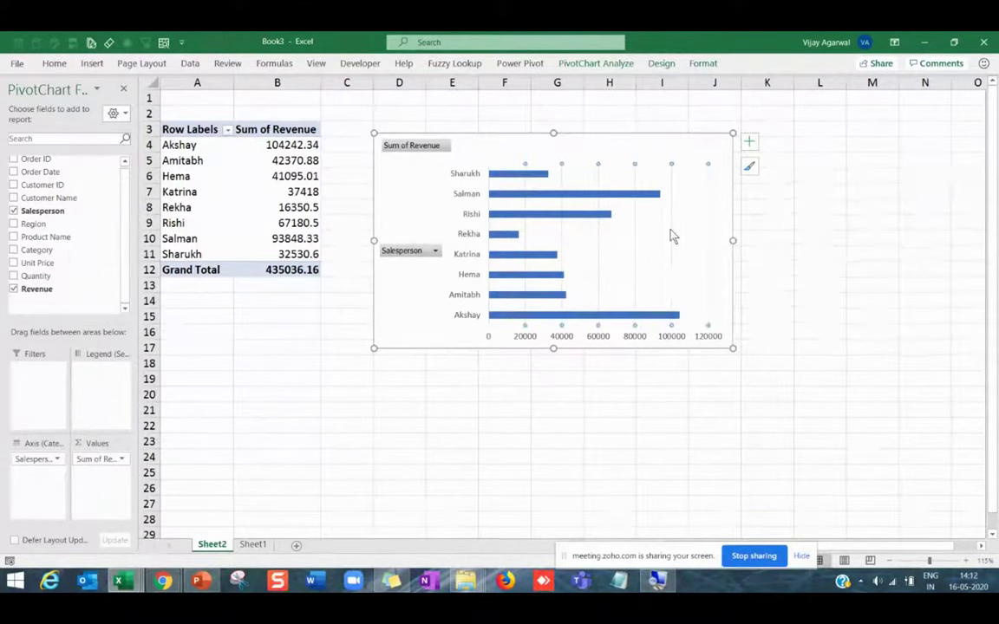
{"action": "right_click", "coordinate": [415, 149]}
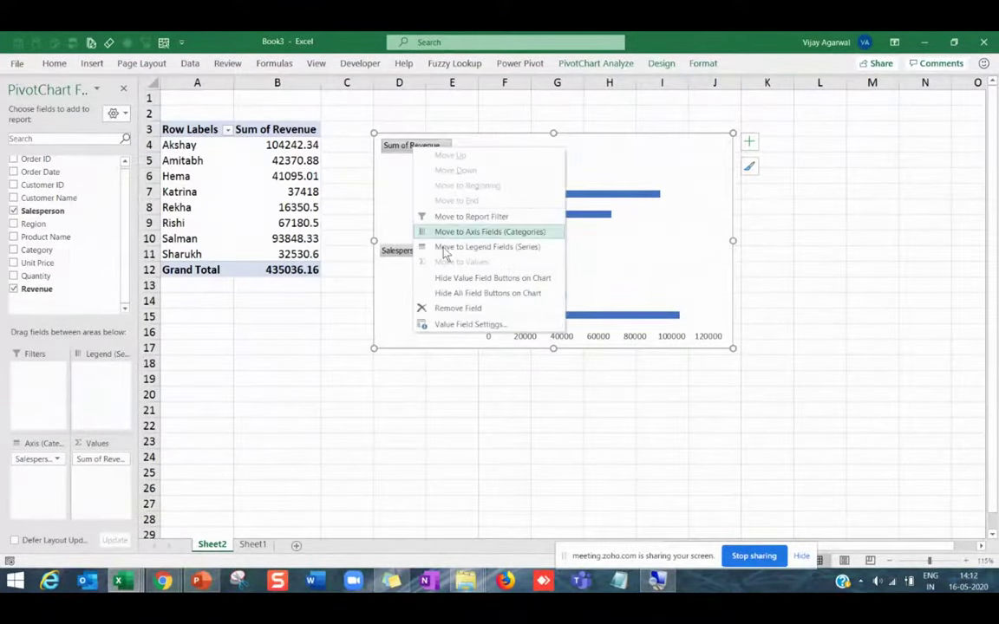
{"action": "left_click", "coordinate": [459, 279]}
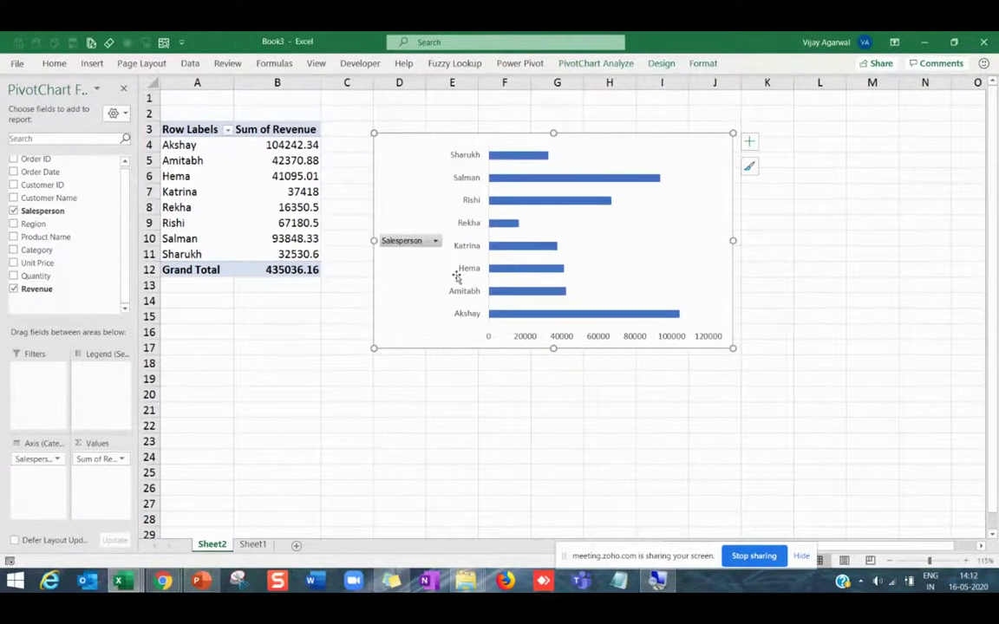
{"action": "right_click", "coordinate": [406, 242]}
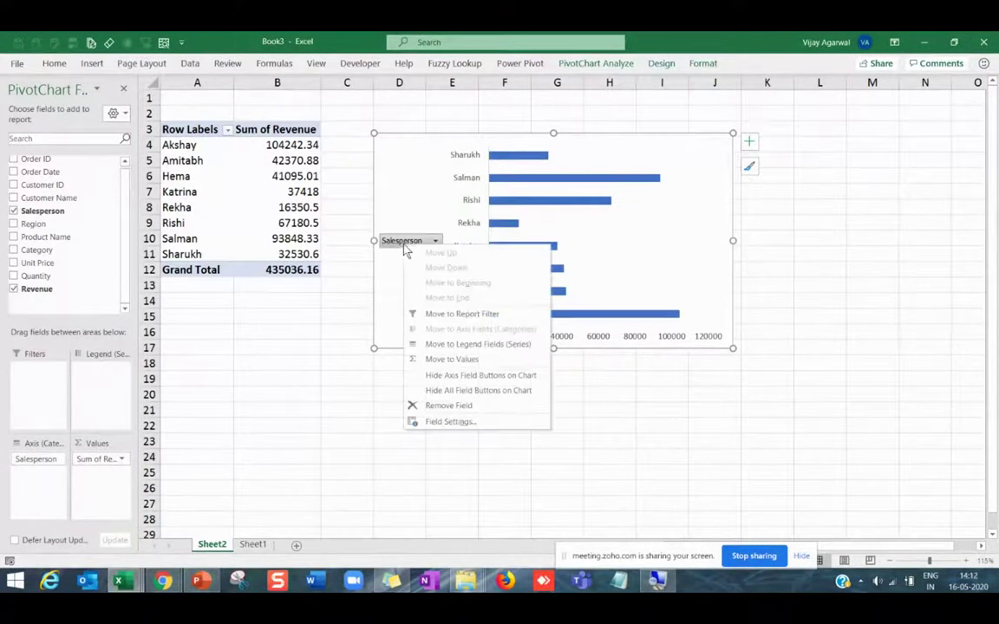
{"action": "left_click", "coordinate": [453, 396]}
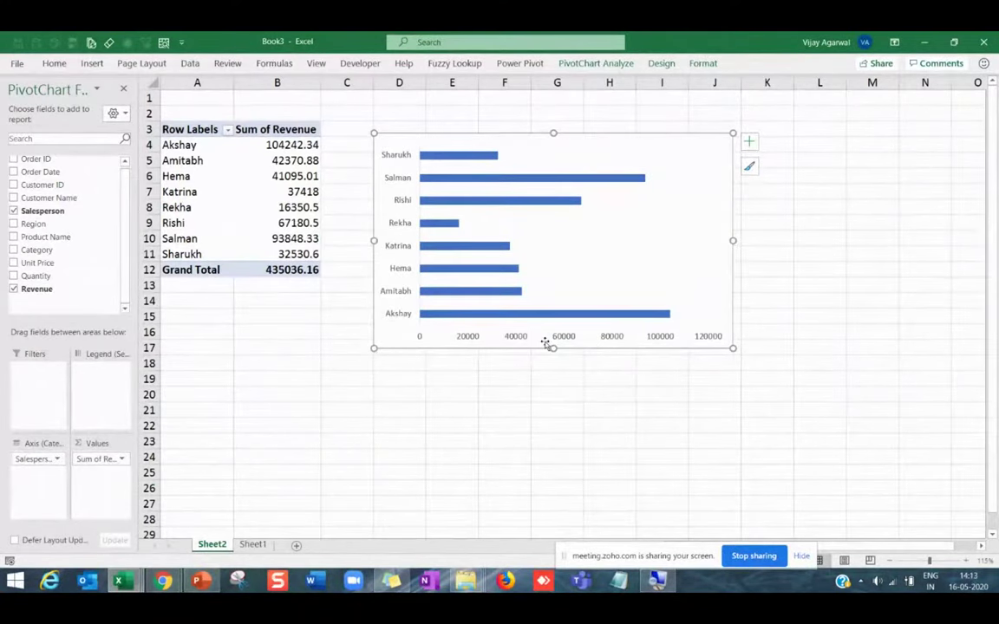
Compare with the finished dashboard and make the chart taller.
{"action": "key", "text": "alt+Tab"}
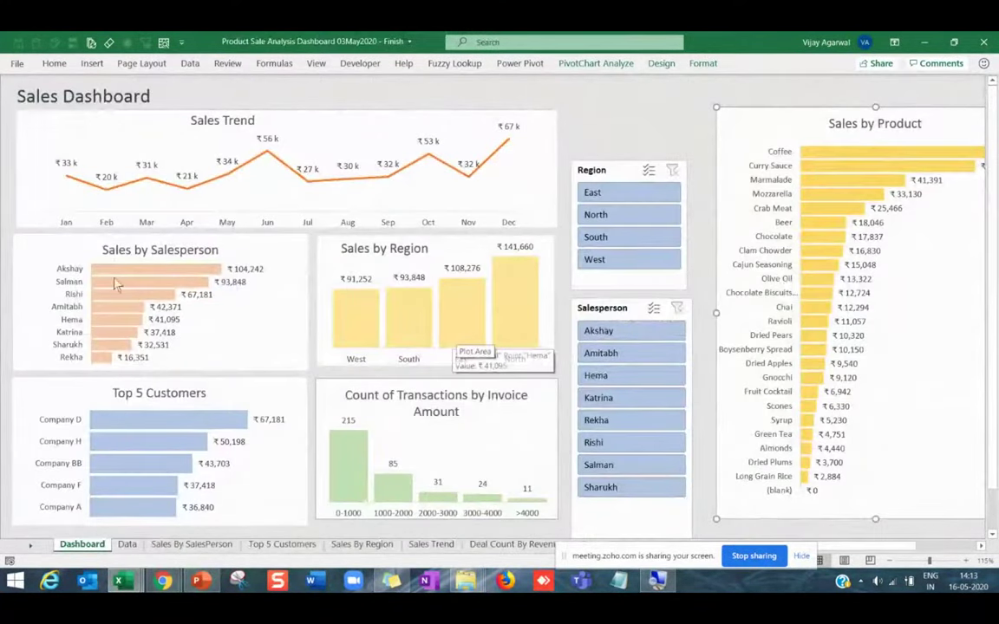
{"action": "key", "text": "alt+Tab"}
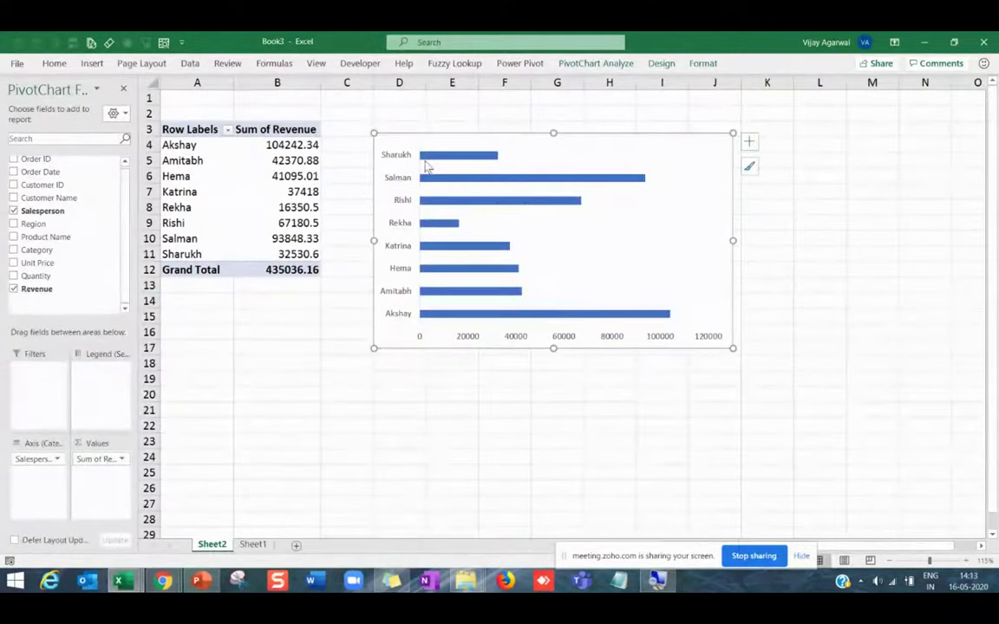
{"action": "left_click_drag", "start_coordinate": [553, 133], "coordinate": [553, 124]}
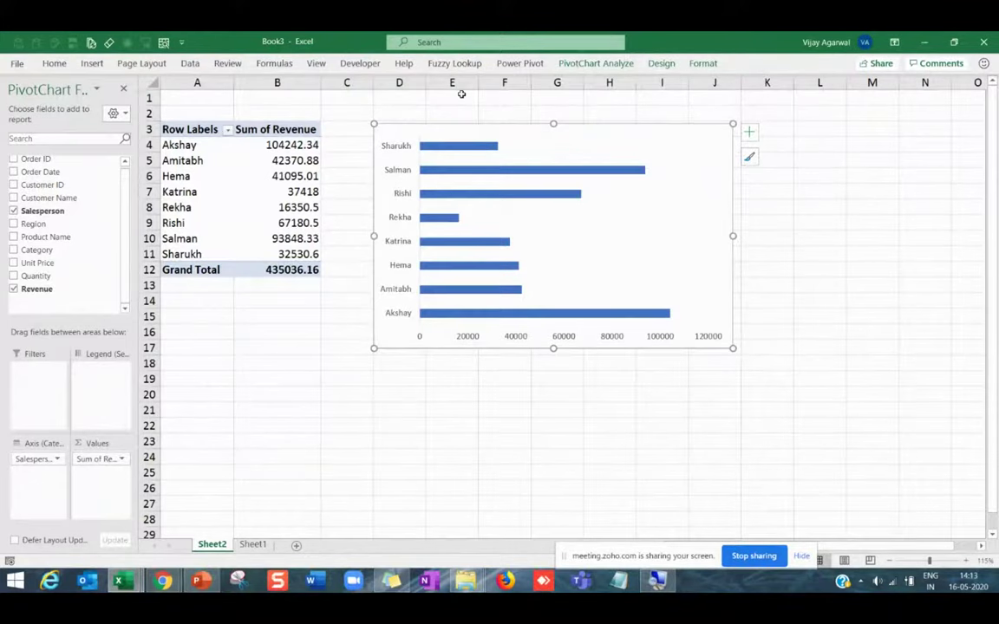
{"action": "left_click", "coordinate": [661, 63]}
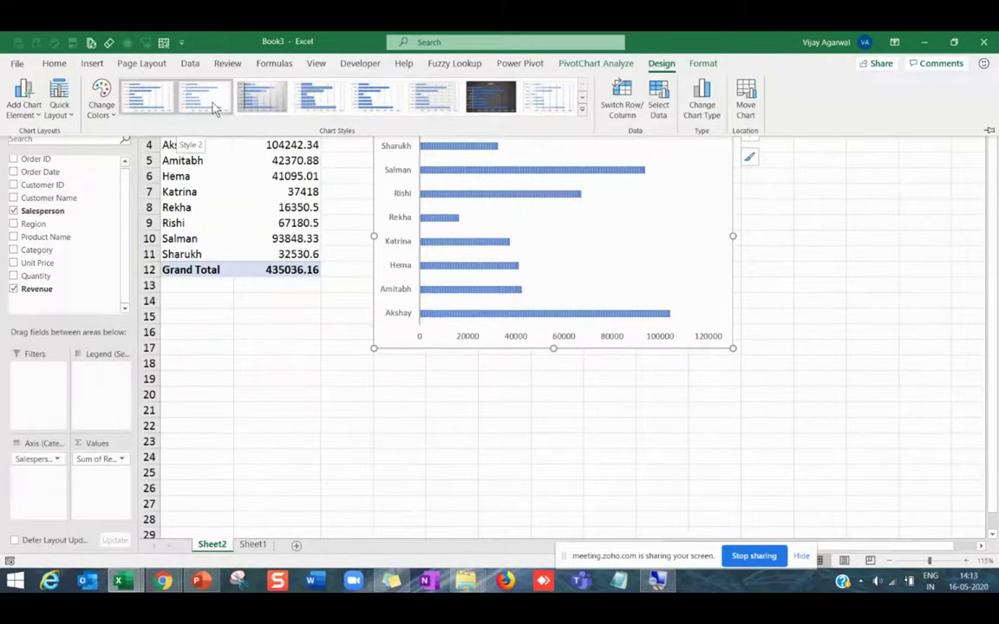
Apply striped Style 2, then switch to the solid light-blue bar style and nudge the chart.
{"action": "left_click", "coordinate": [208, 98]}
{"action": "left_click", "coordinate": [731, 345]}
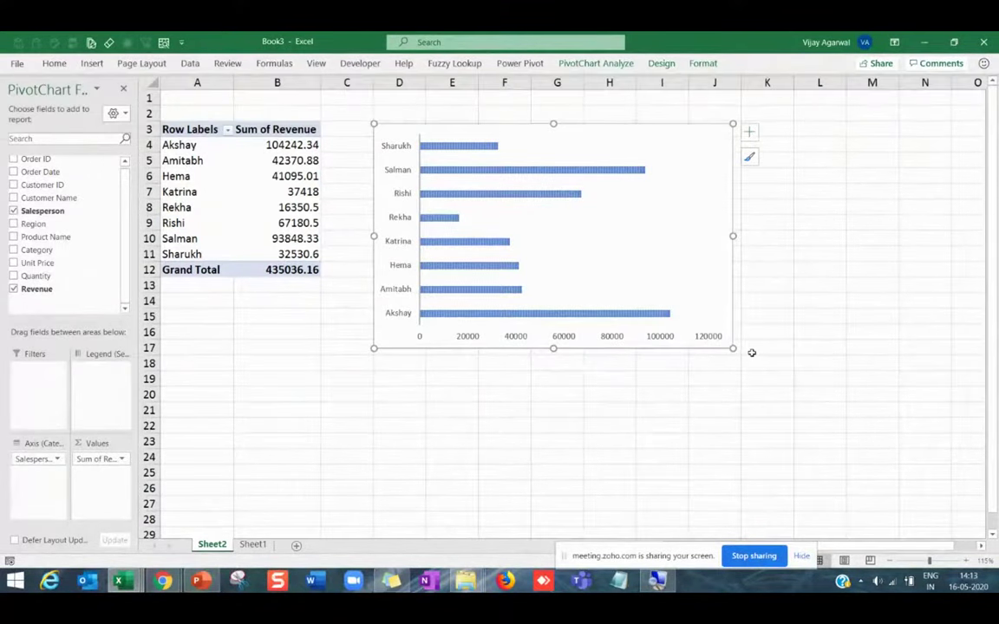
{"action": "key", "text": "alt+Tab"}
{"action": "key", "text": "alt+Tab"}
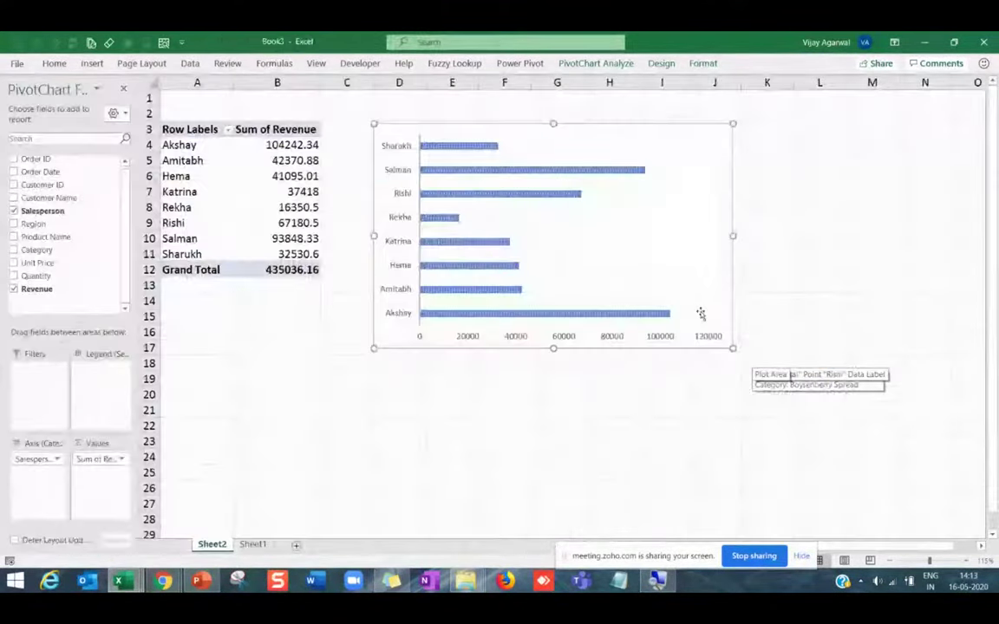
{"action": "key", "text": "alt+Tab"}
{"action": "key", "text": "alt+Tab"}
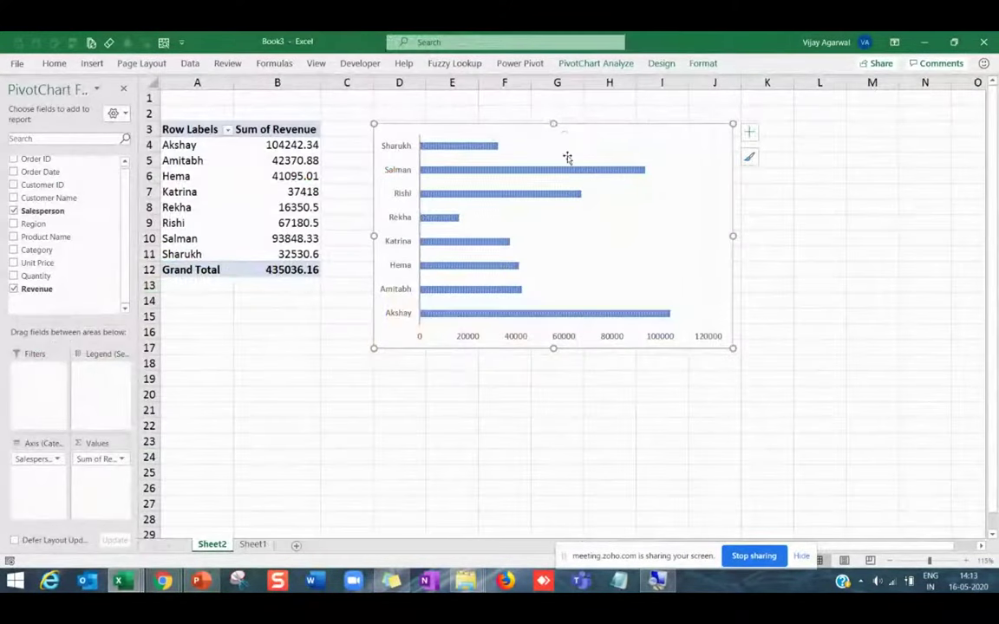
{"action": "left_click", "coordinate": [524, 140]}
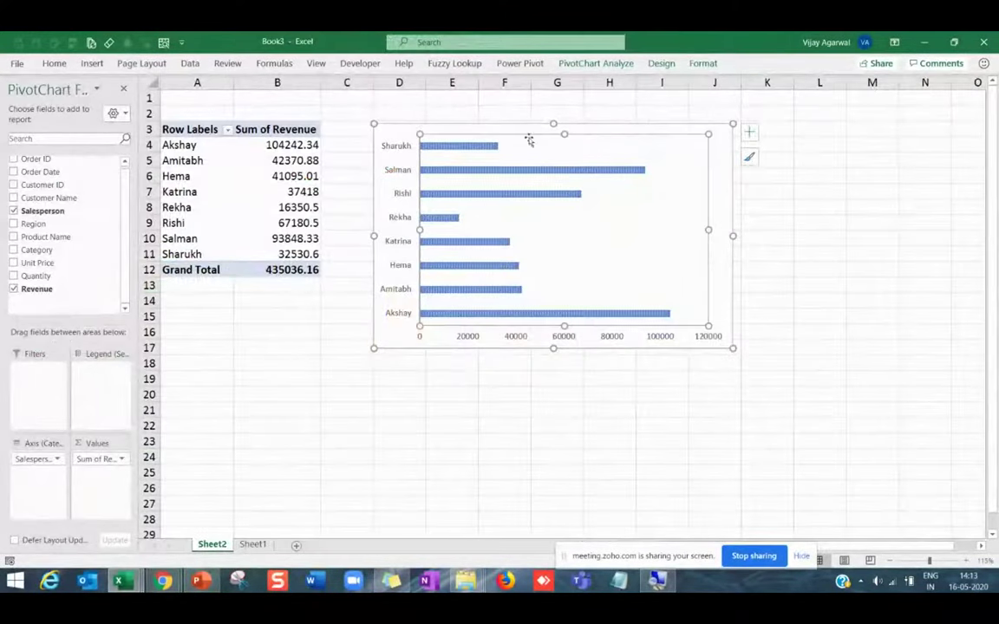
{"action": "left_click", "coordinate": [661, 63]}
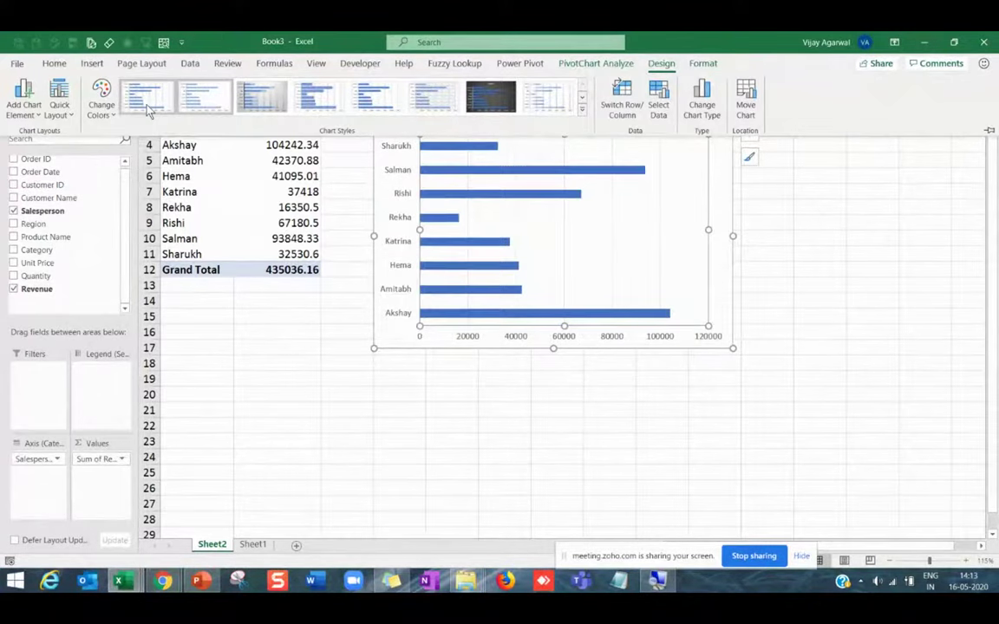
{"action": "left_click", "coordinate": [313, 101]}
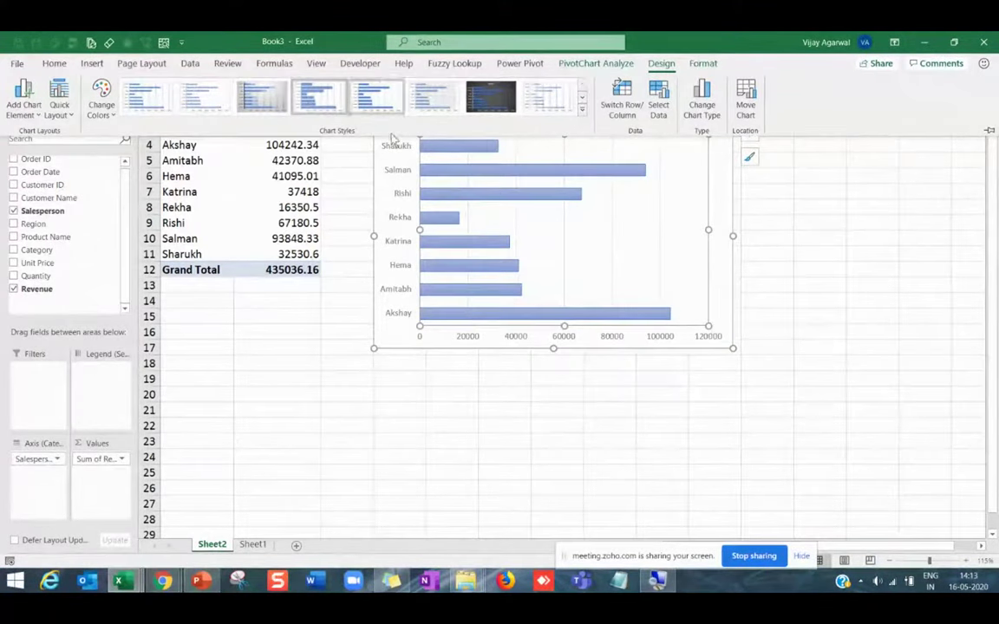
{"action": "left_click", "coordinate": [589, 350]}
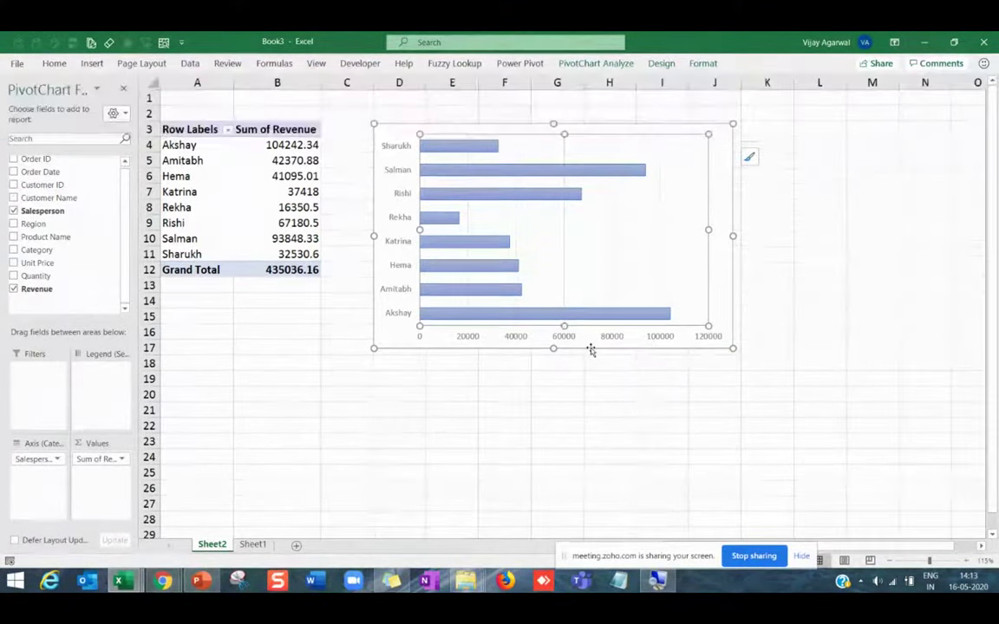
{"action": "left_click_drag", "start_coordinate": [590, 349], "coordinate": [600, 368]}
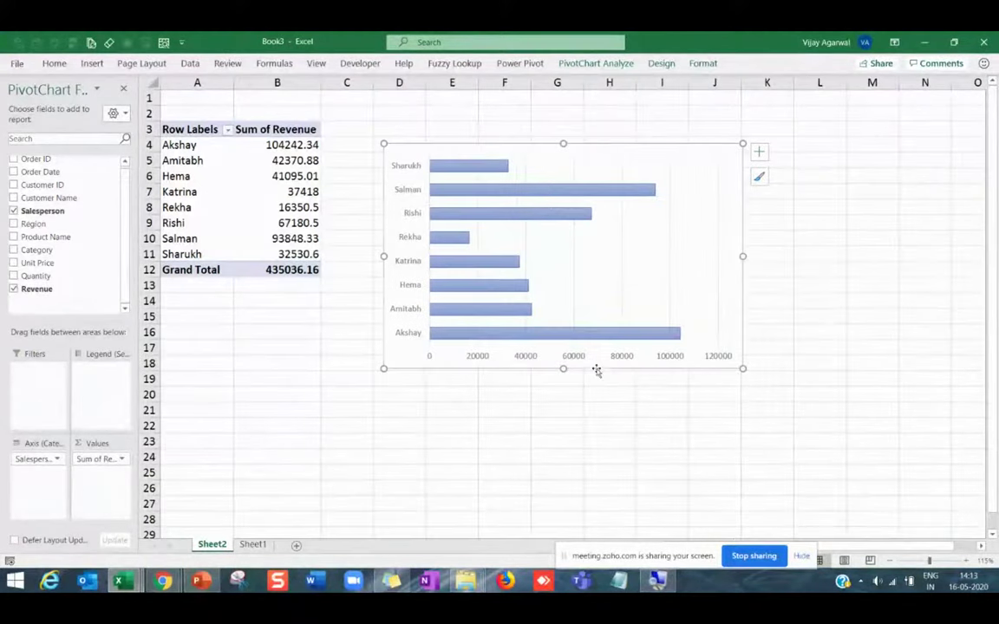
Add data labels showing each salesperson's revenue beside the bars.
{"action": "right_click", "coordinate": [531, 219]}
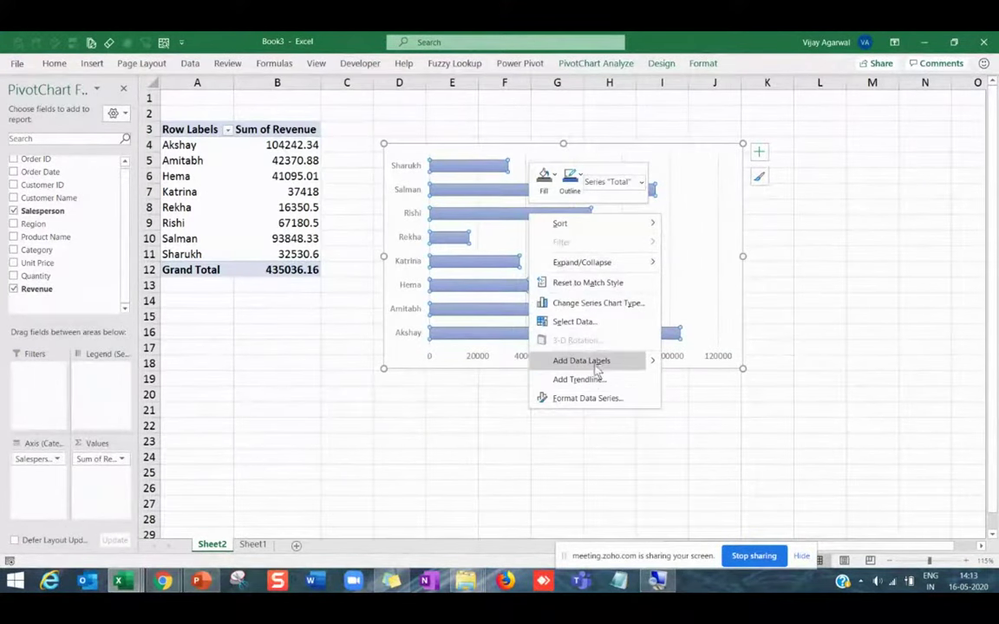
{"action": "left_click", "coordinate": [598, 362]}
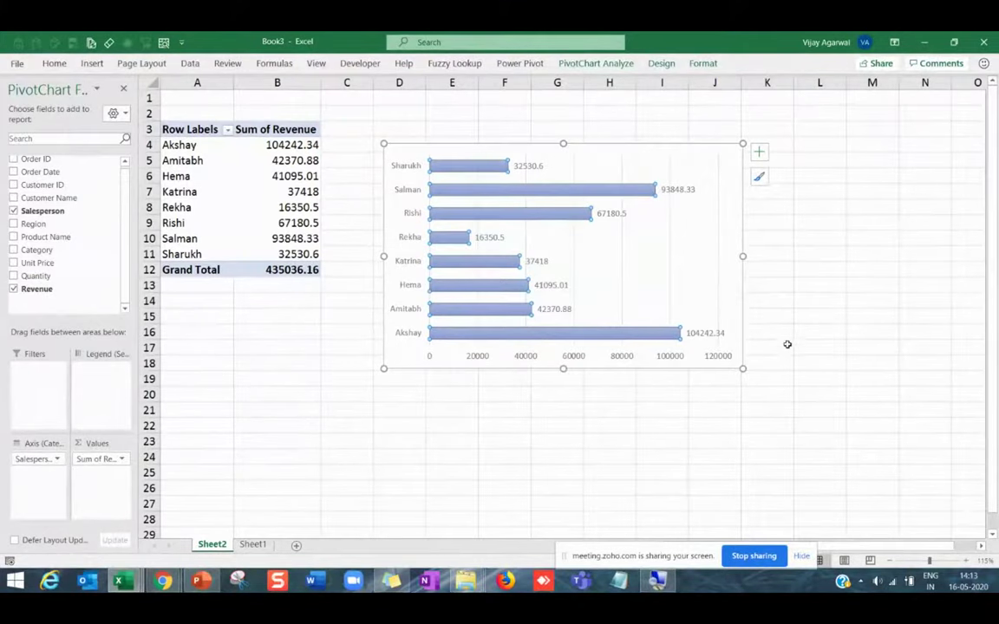
{"action": "key", "text": "alt+Tab"}
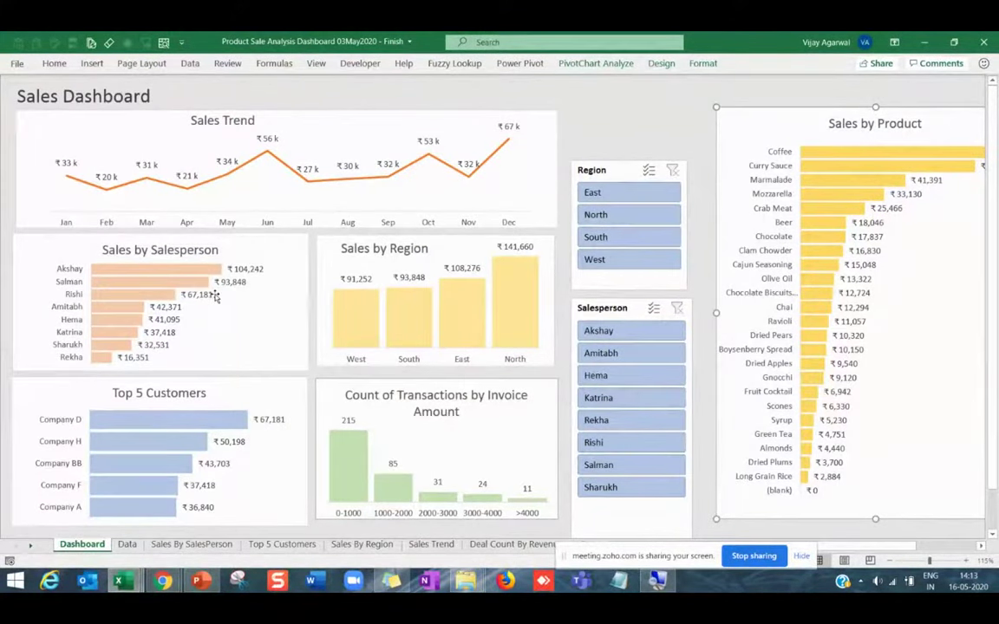
{"action": "key", "text": "alt+Tab"}
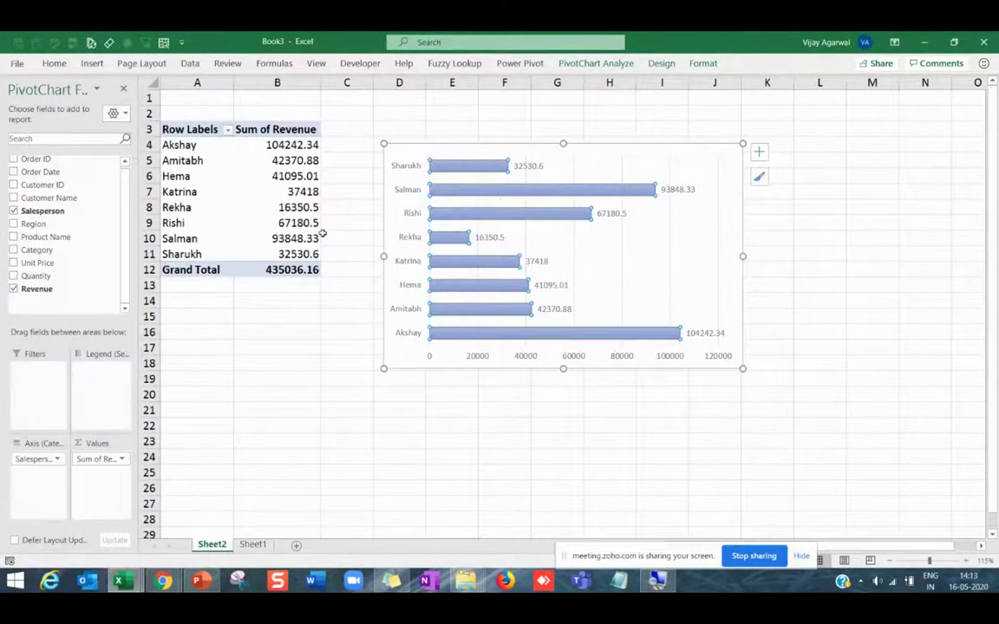
Sort the pivot table's revenue smallest to largest, Rekha lowest up to Akshay highest.
{"action": "left_click", "coordinate": [292, 178]}
{"action": "right_click", "coordinate": [293, 178]}
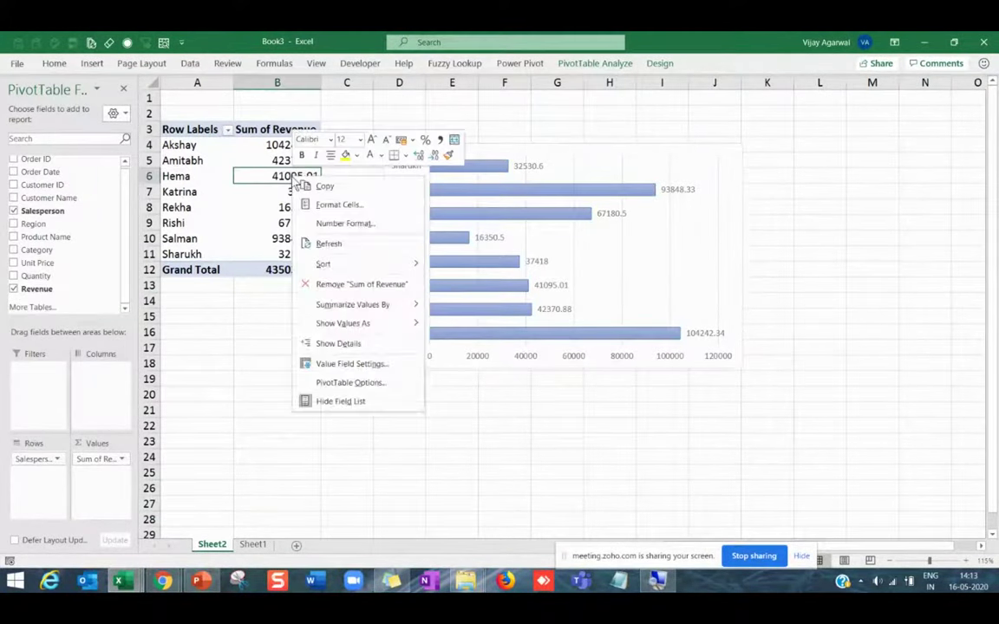
{"action": "mouse_move", "coordinate": [344, 266]}
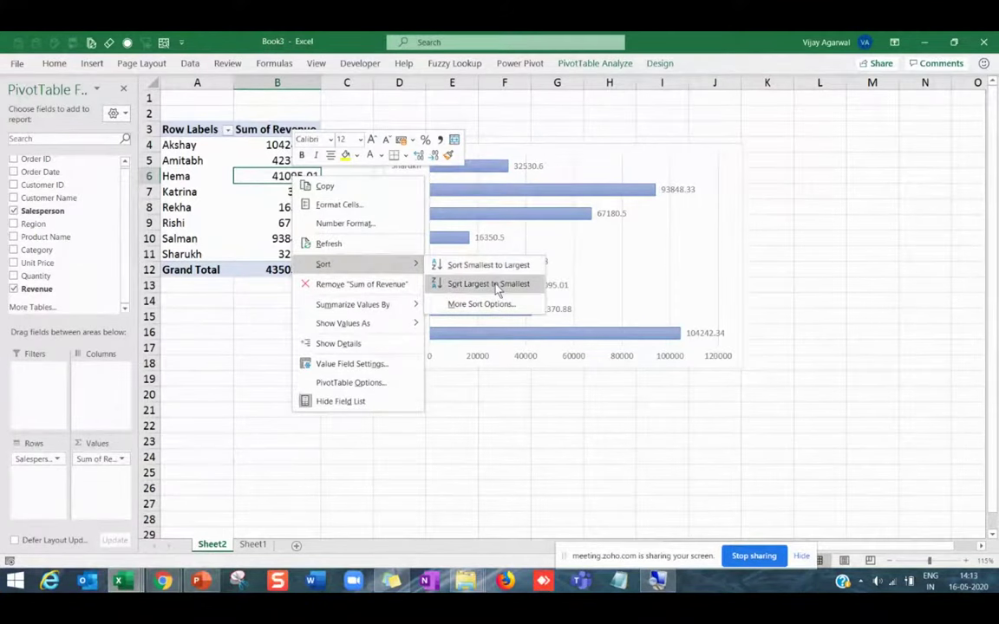
{"action": "left_click", "coordinate": [486, 283]}
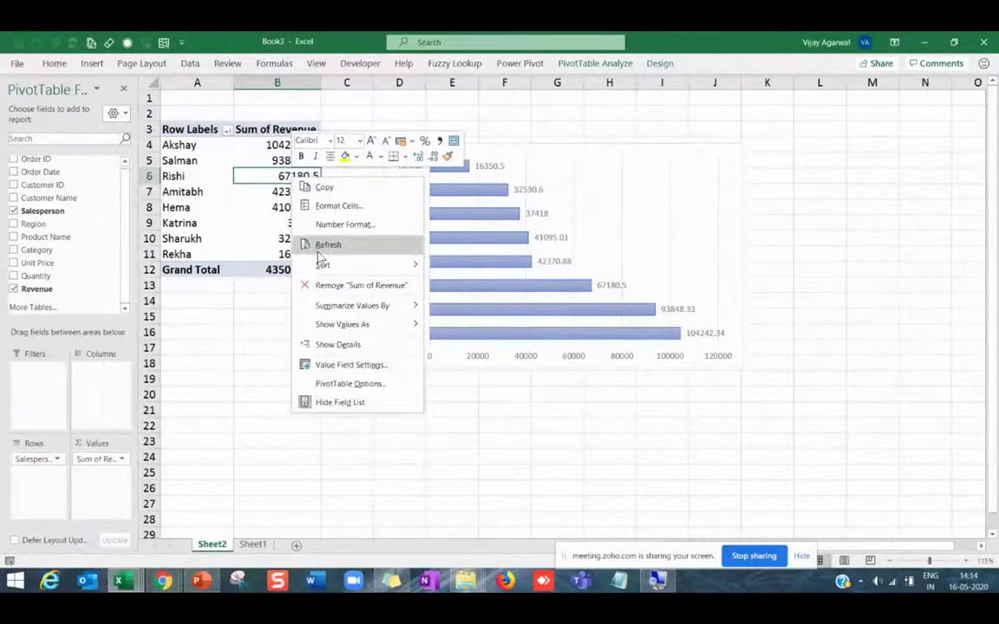
{"action": "mouse_move", "coordinate": [337, 267]}
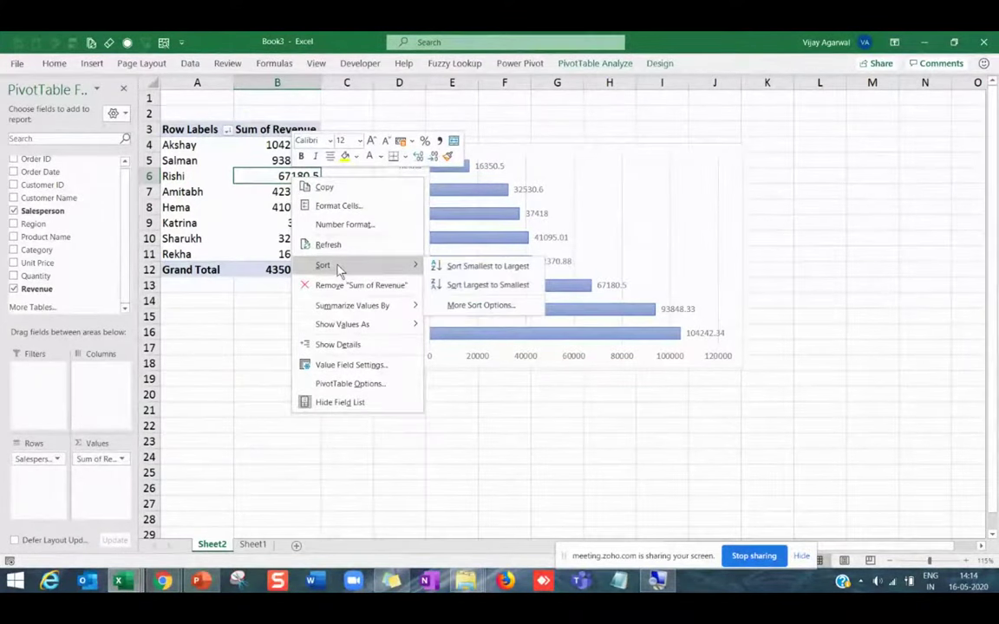
{"action": "left_click", "coordinate": [447, 266]}
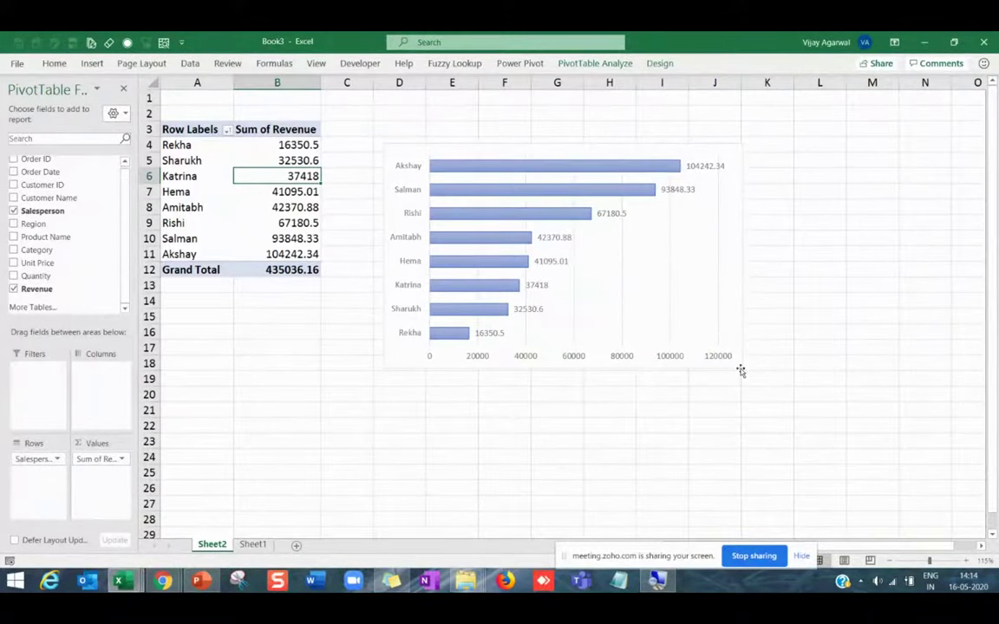
{"action": "left_click", "coordinate": [718, 300]}
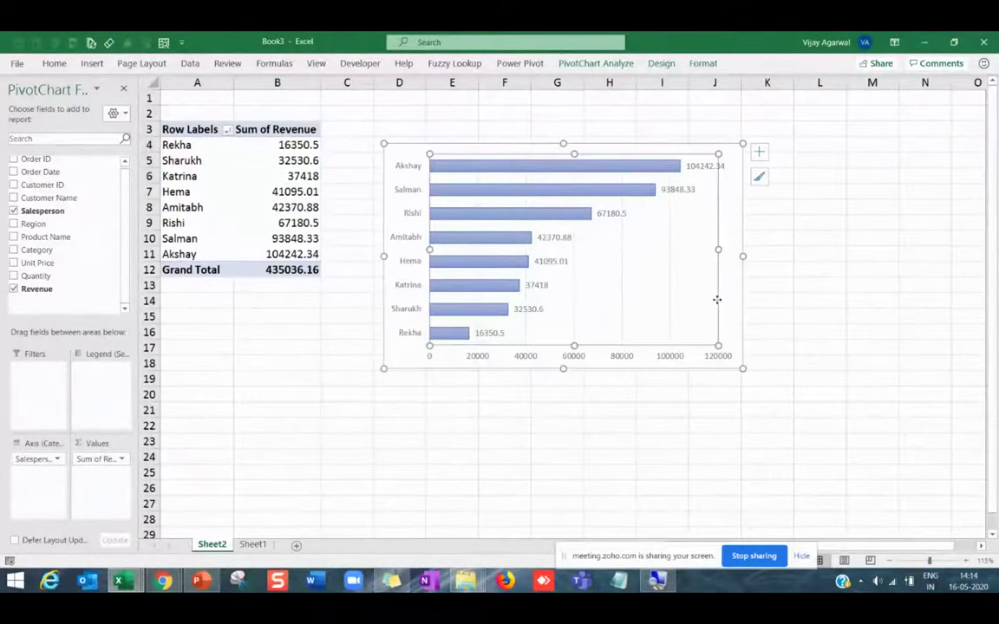
{"action": "left_click", "coordinate": [672, 300]}
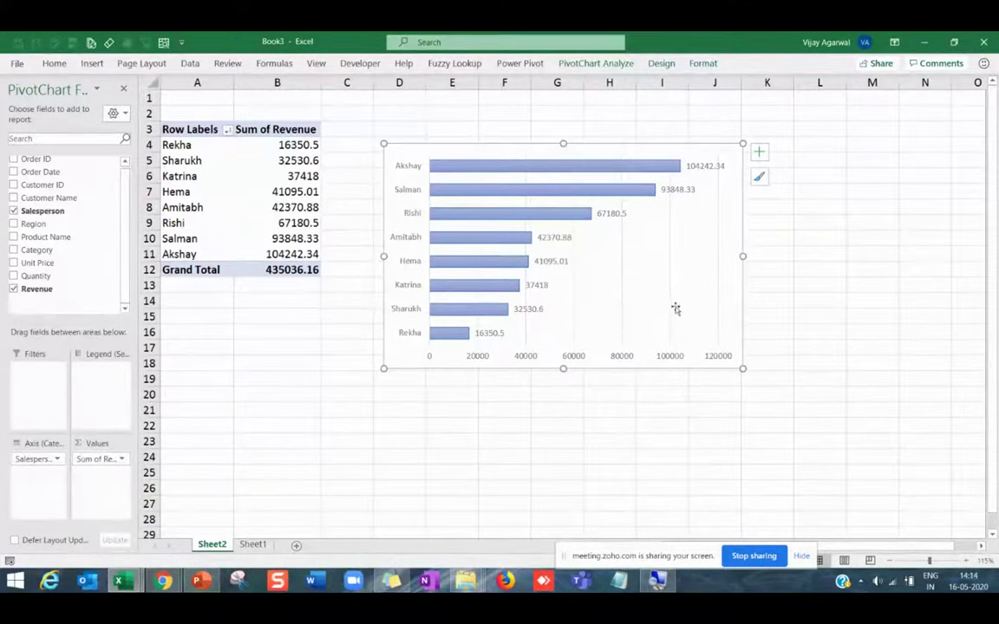
{"action": "left_click", "coordinate": [671, 423]}
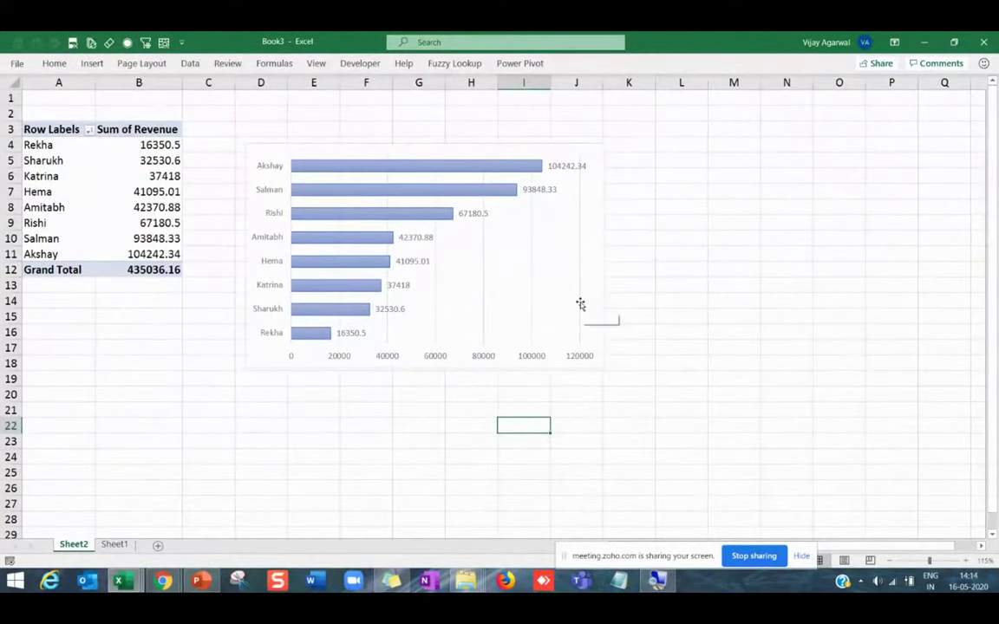
{"action": "left_click", "coordinate": [581, 305]}
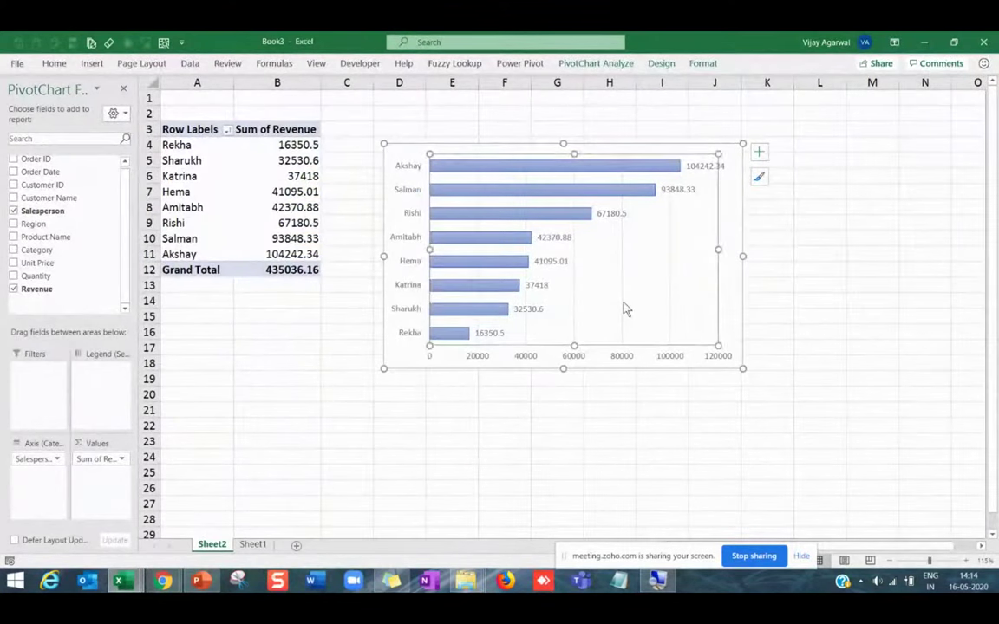
{"action": "left_click", "coordinate": [624, 310]}
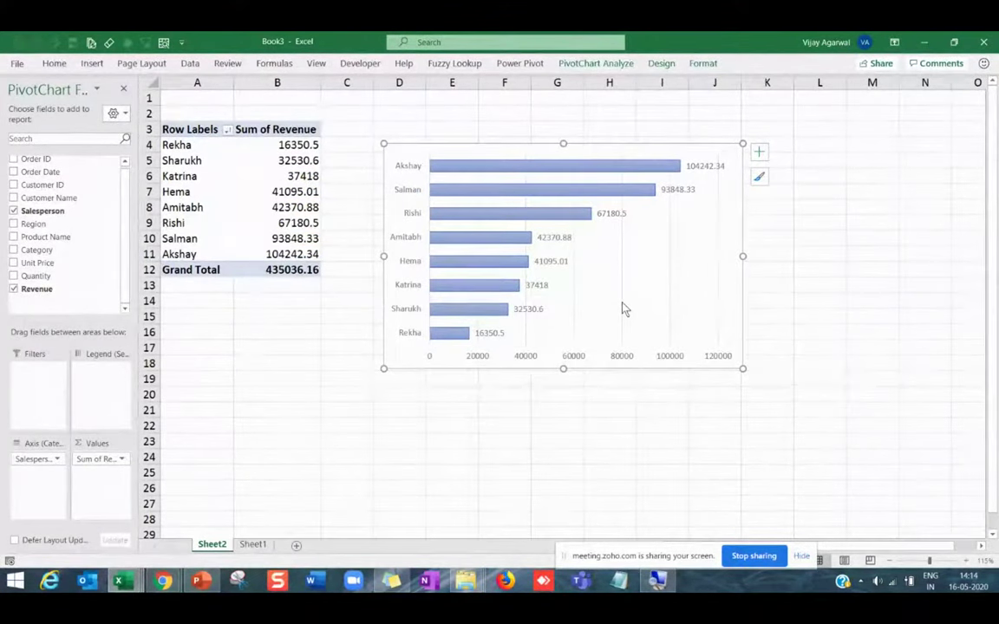
{"action": "left_click", "coordinate": [573, 161]}
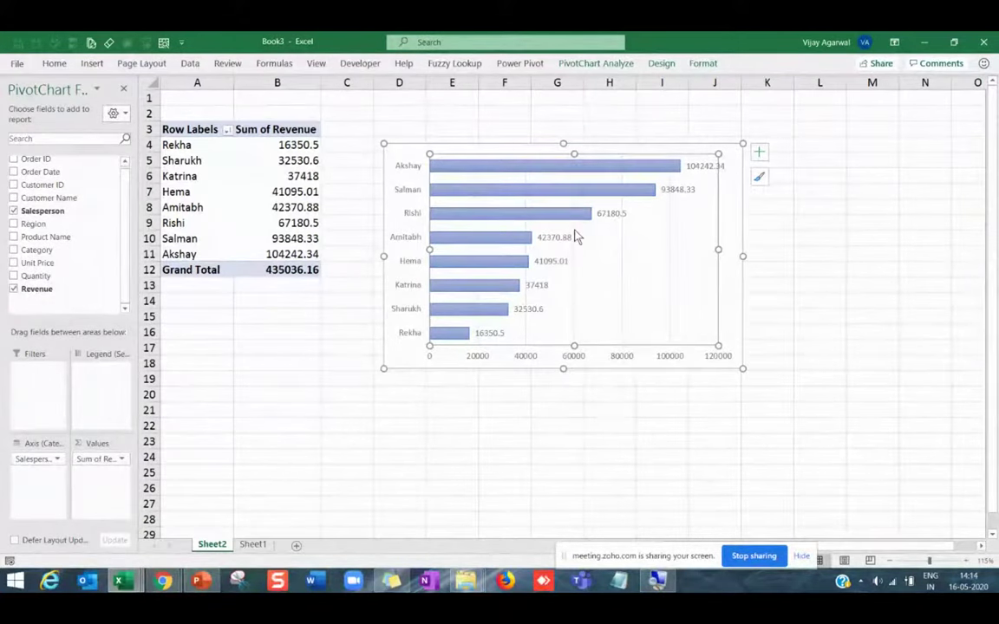
{"action": "left_click", "coordinate": [575, 236]}
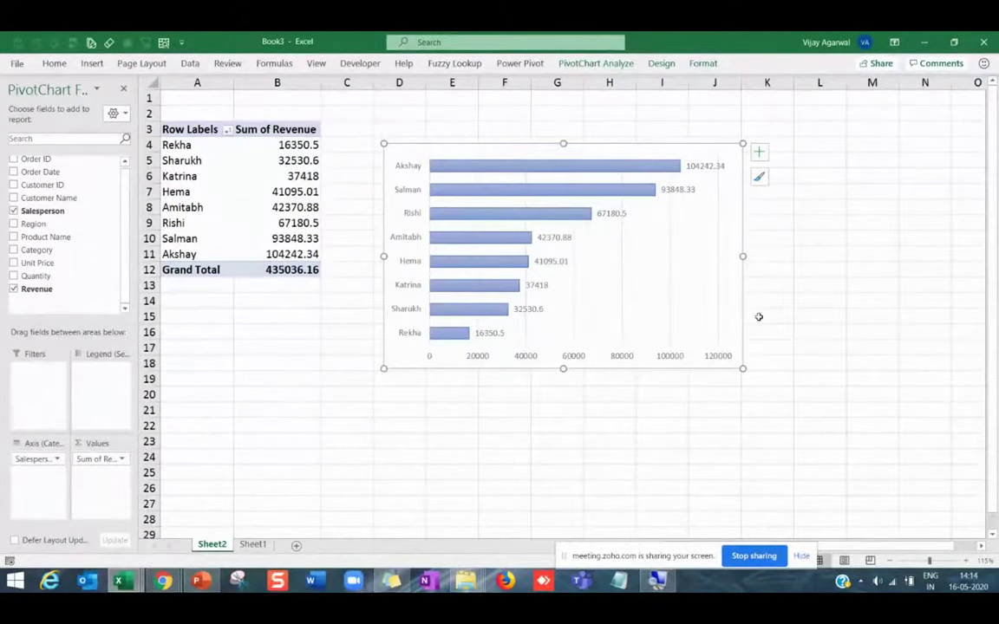
{"action": "key", "text": "alt+Tab"}
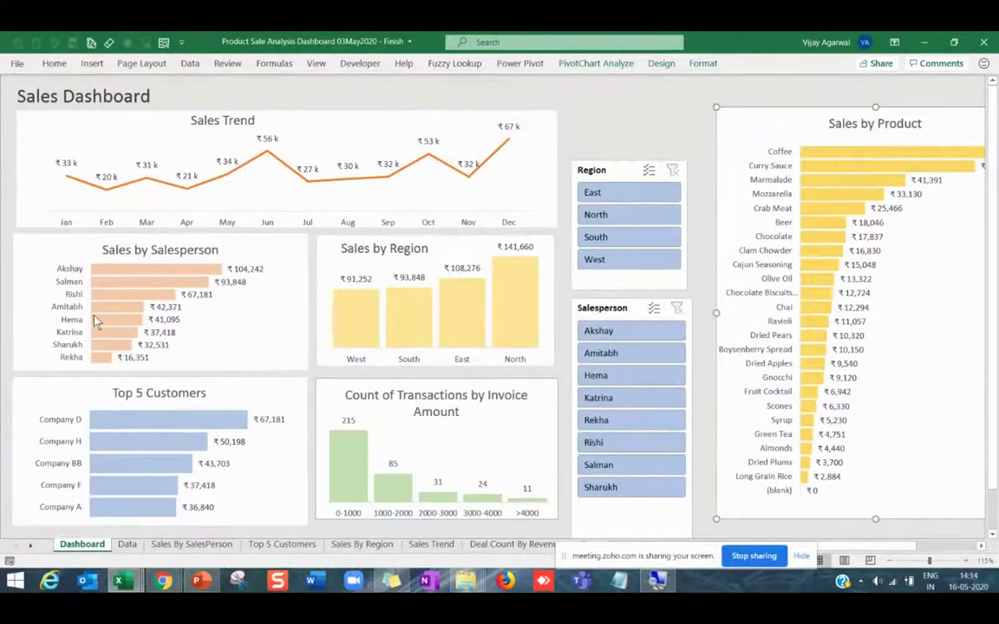
{"action": "key", "text": "alt+Tab"}
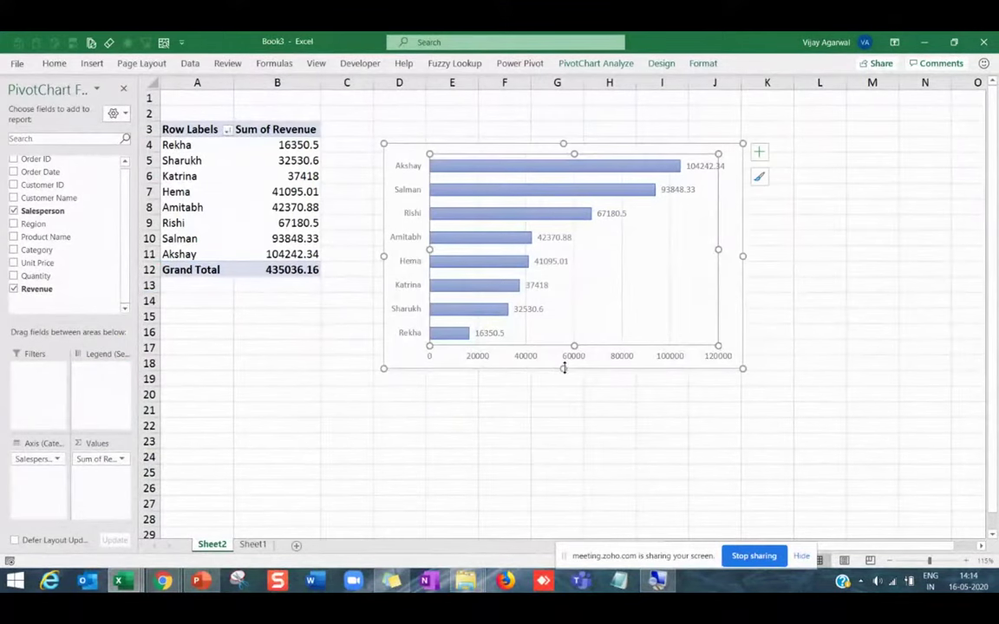
Make the chart shorter and narrower and fill its revenue bars light orange.
{"action": "left_click_drag", "start_coordinate": [564, 367], "coordinate": [564, 335]}
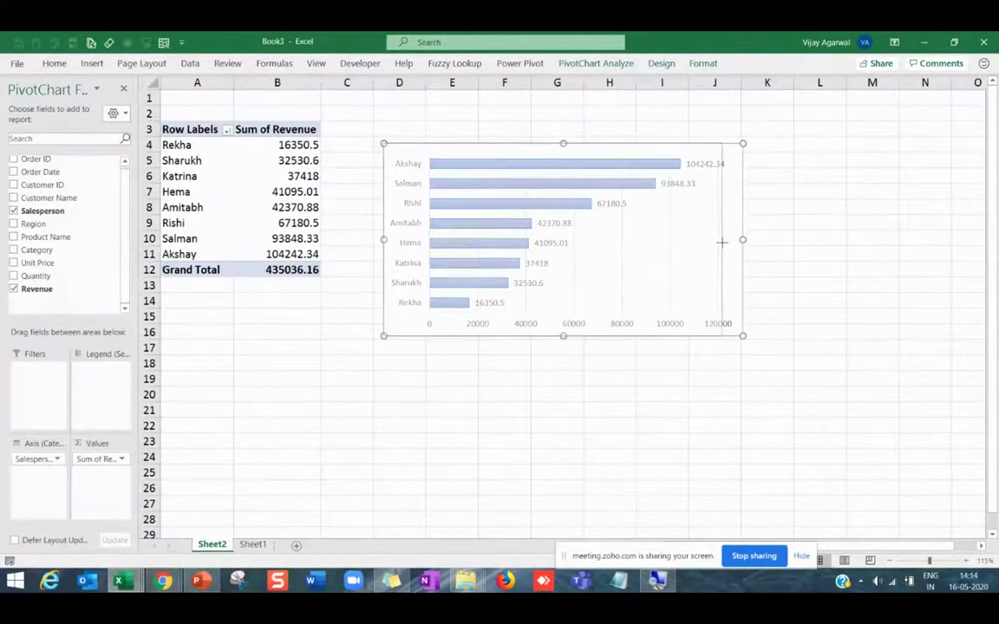
{"action": "left_click_drag", "start_coordinate": [722, 242], "coordinate": [709, 242]}
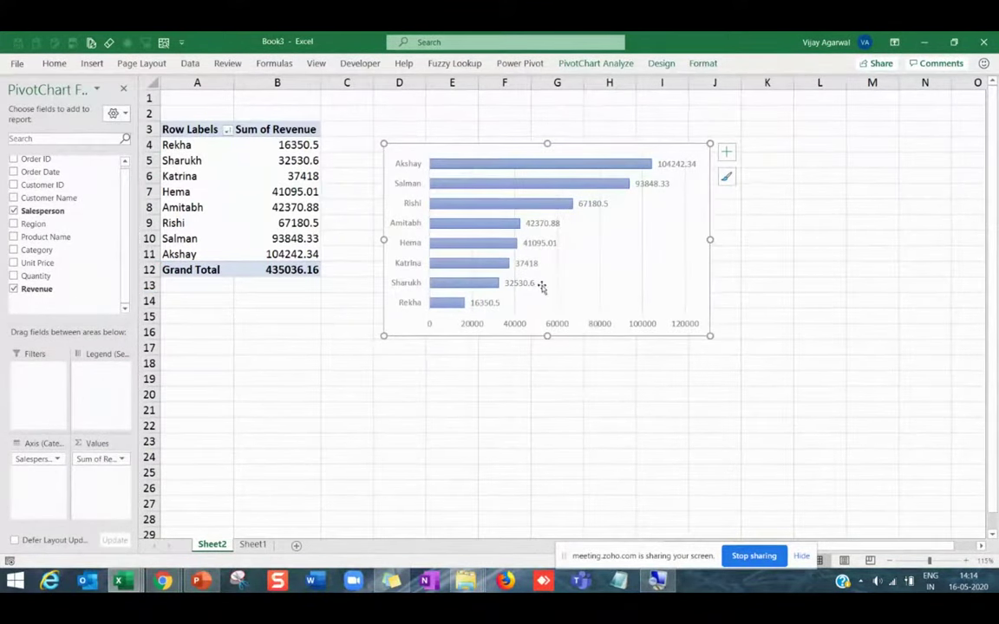
{"action": "left_click", "coordinate": [531, 172]}
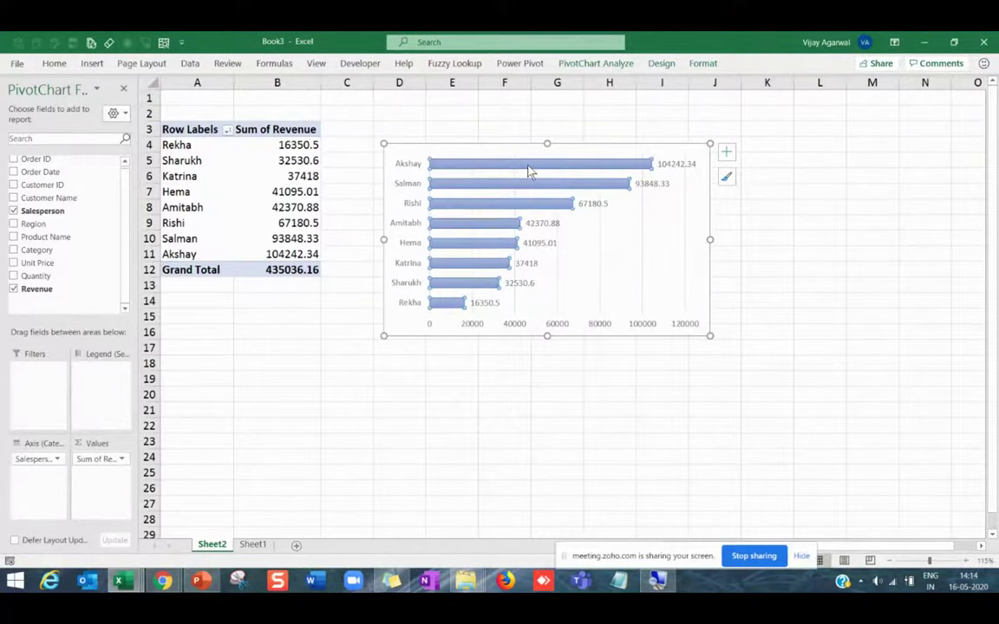
{"action": "left_click", "coordinate": [53, 63]}
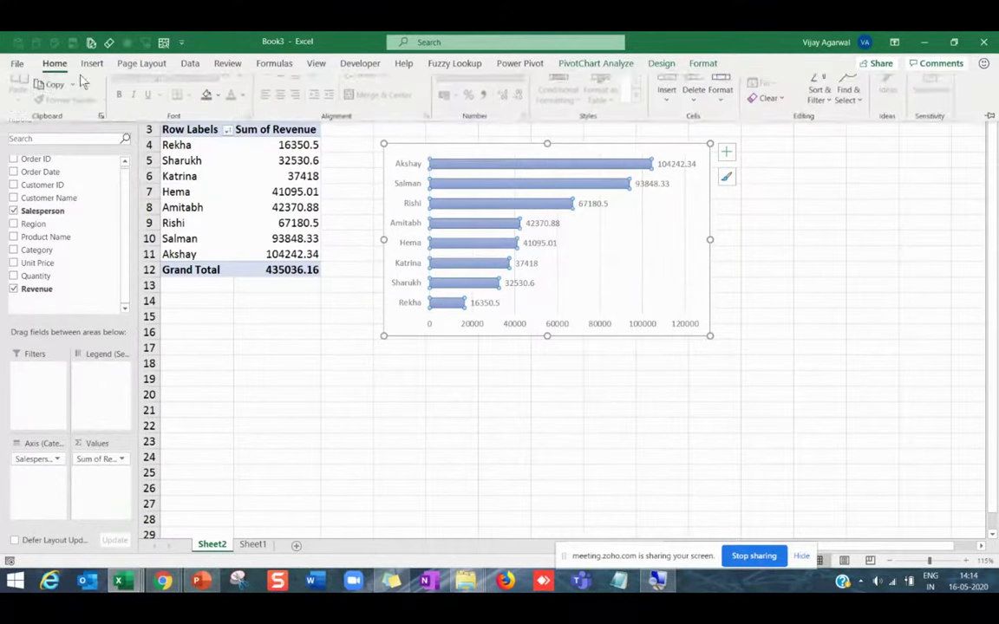
{"action": "left_click", "coordinate": [220, 113]}
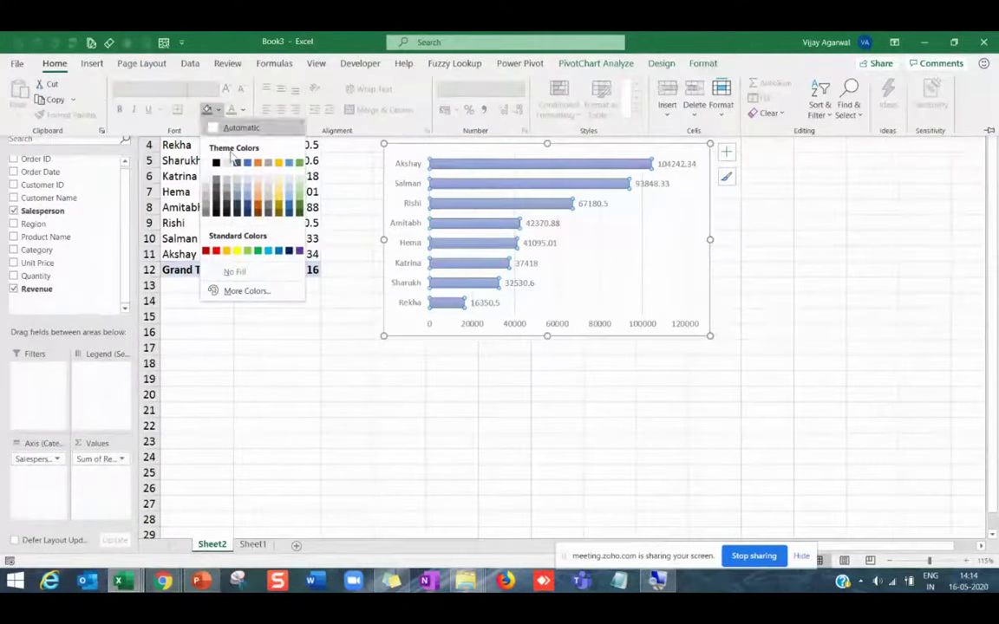
{"action": "left_click", "coordinate": [265, 197]}
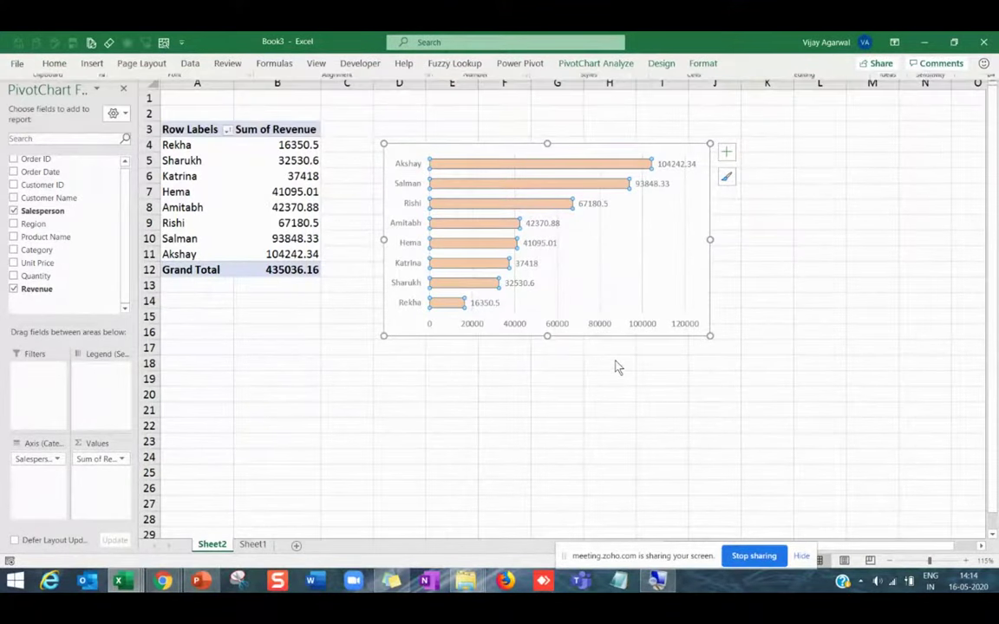
{"action": "key", "text": "alt+Tab"}
{"action": "key", "text": "alt+Tab"}
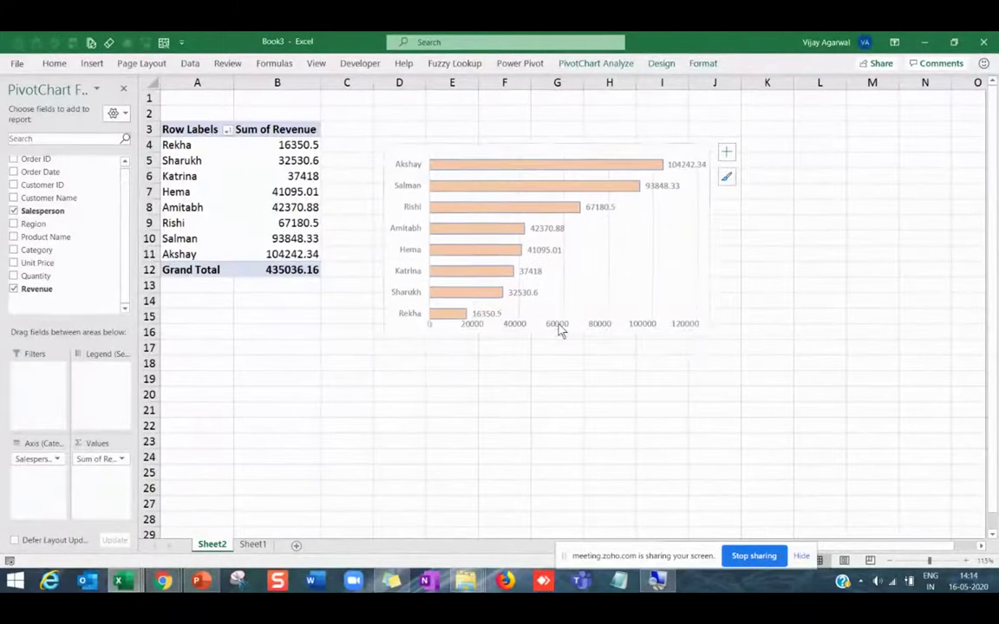
{"action": "left_click", "coordinate": [546, 357]}
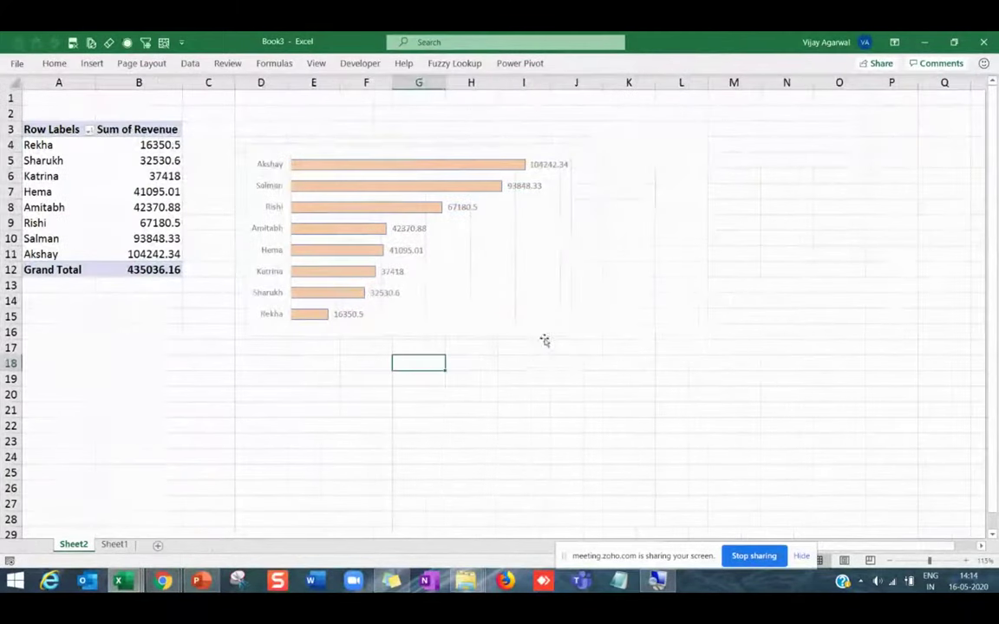
{"action": "left_click", "coordinate": [432, 144]}
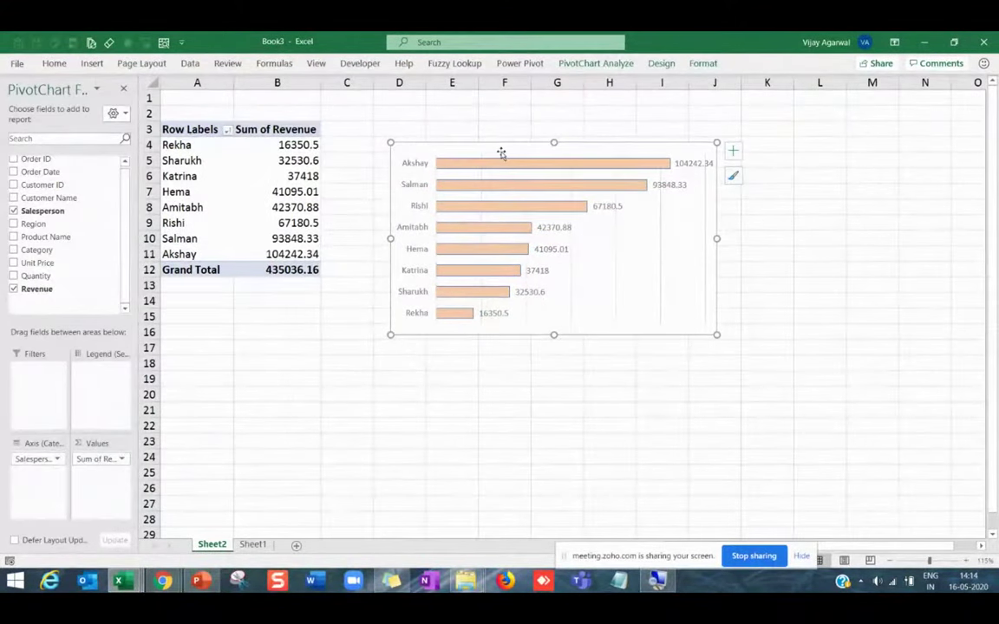
Add a chart title above the salesperson revenue chart.
{"action": "left_click", "coordinate": [595, 63]}
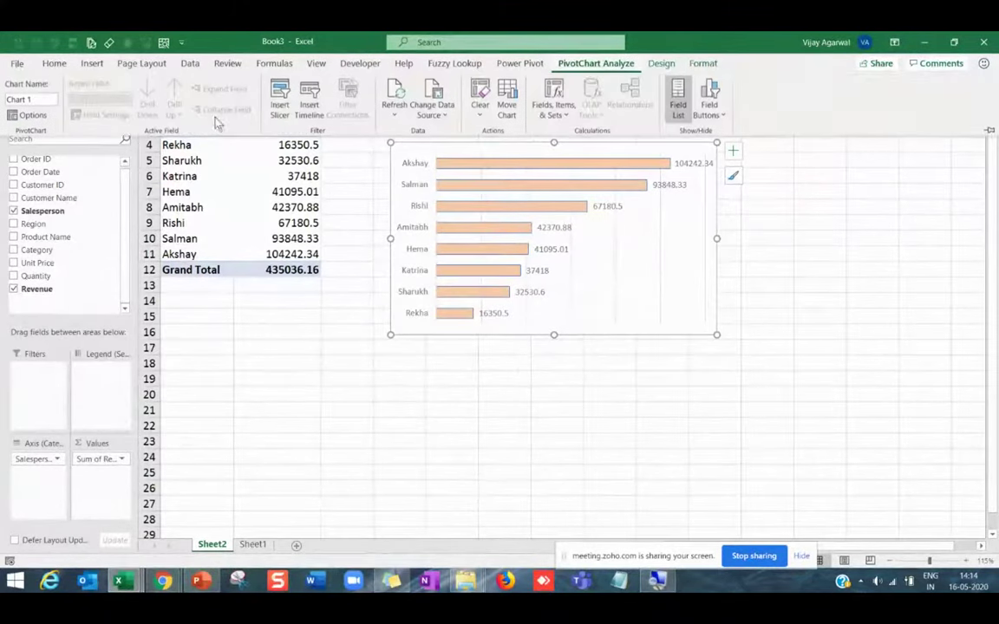
{"action": "left_click", "coordinate": [661, 63]}
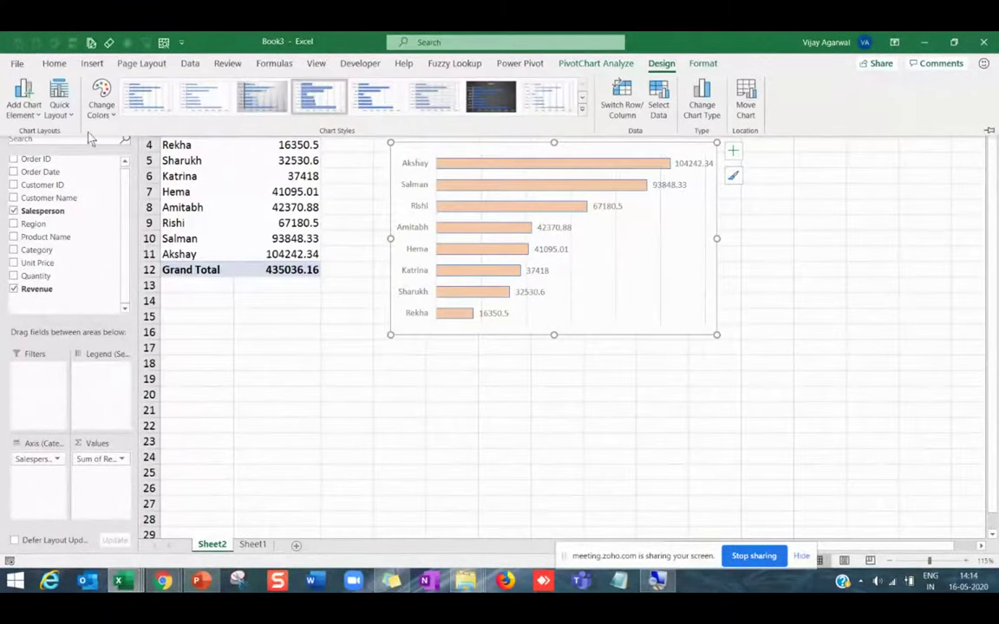
{"action": "left_click", "coordinate": [39, 117]}
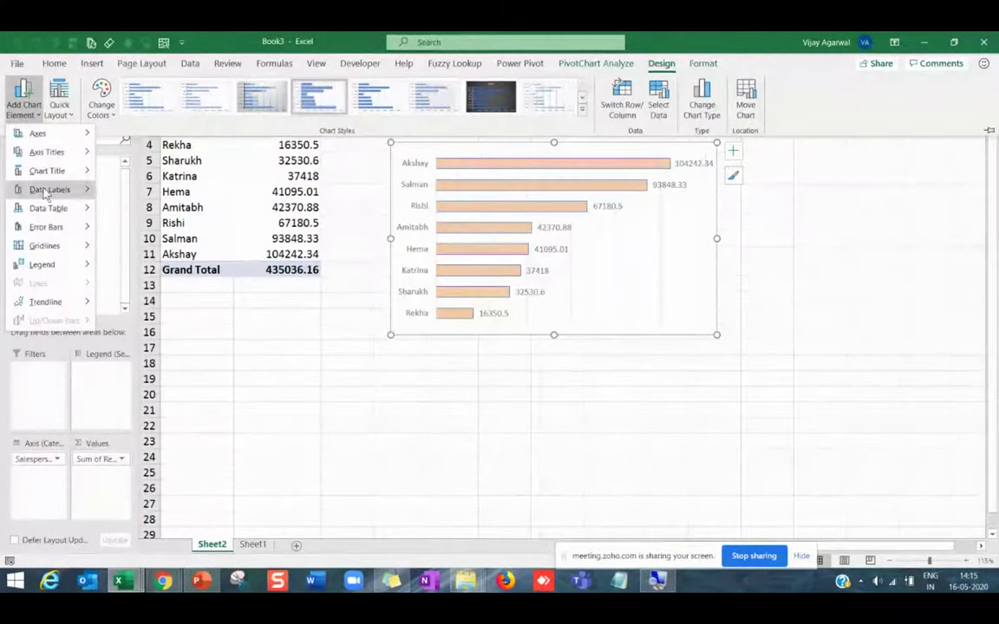
{"action": "mouse_move", "coordinate": [47, 171]}
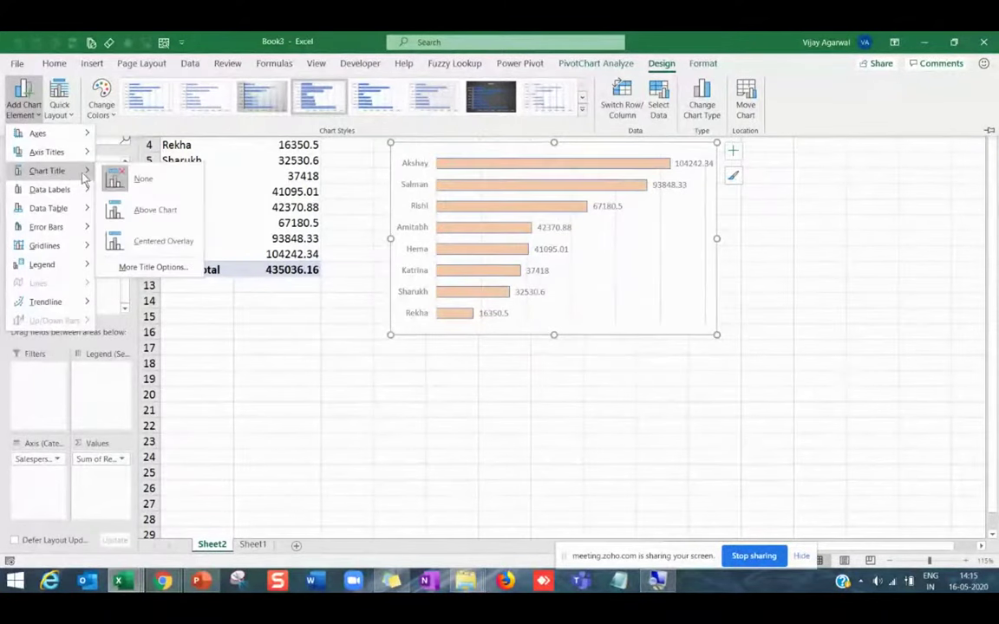
{"action": "left_click", "coordinate": [146, 212]}
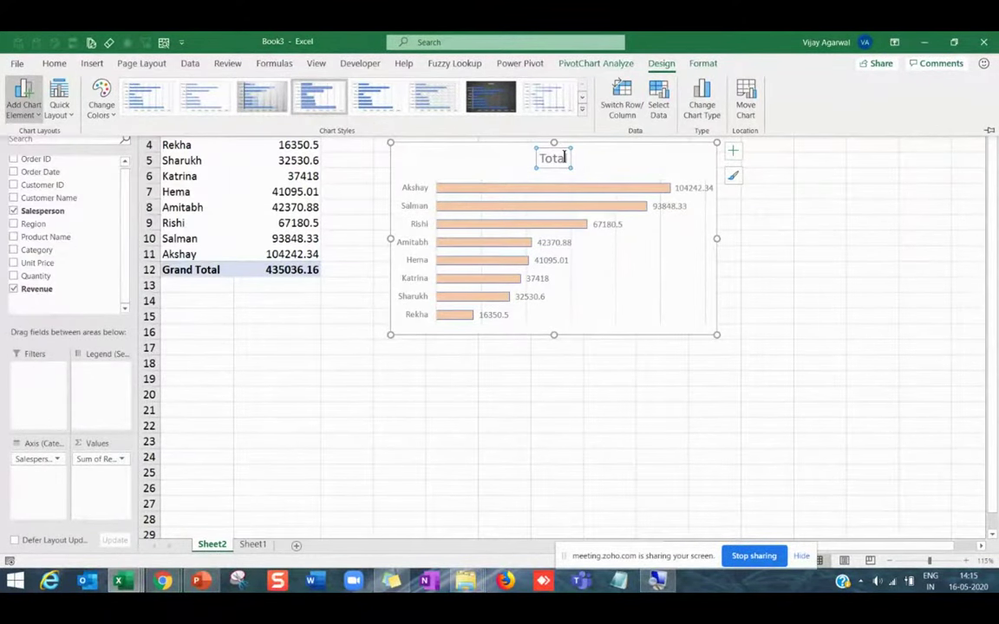
{"action": "key", "text": "alt+Tab"}
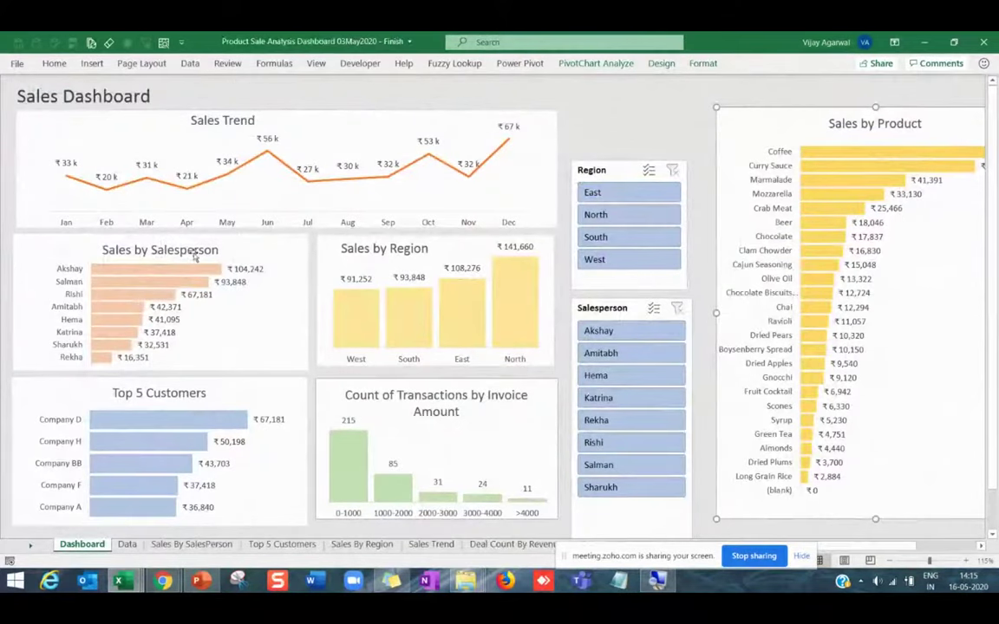
{"action": "key", "text": "alt+Tab"}
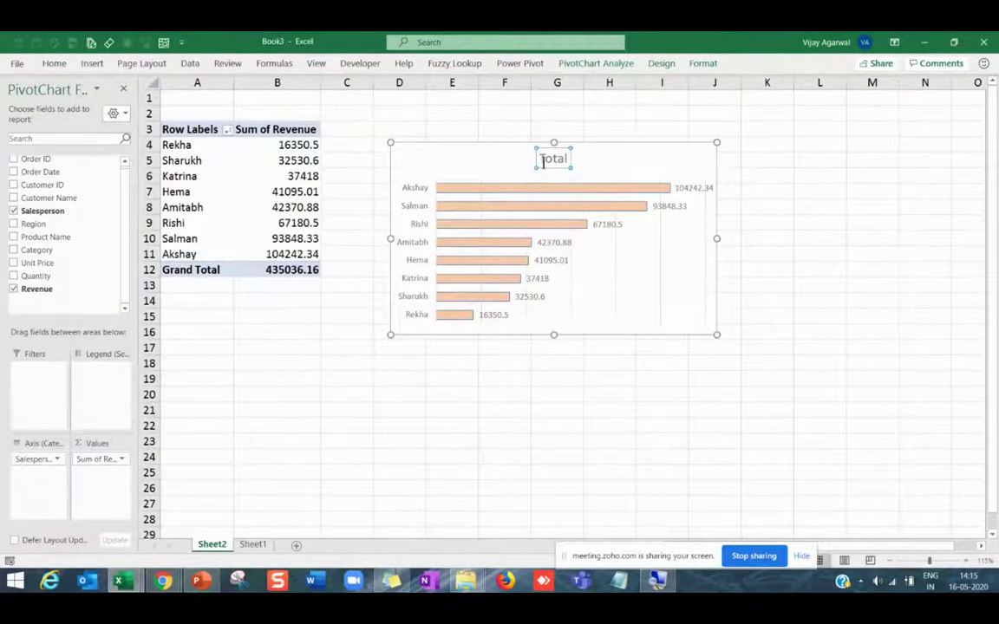
Change the chart title text to 'Sales by Salesperson'.
{"action": "left_click", "coordinate": [542, 161]}
{"action": "type", "text": "Sales by "}
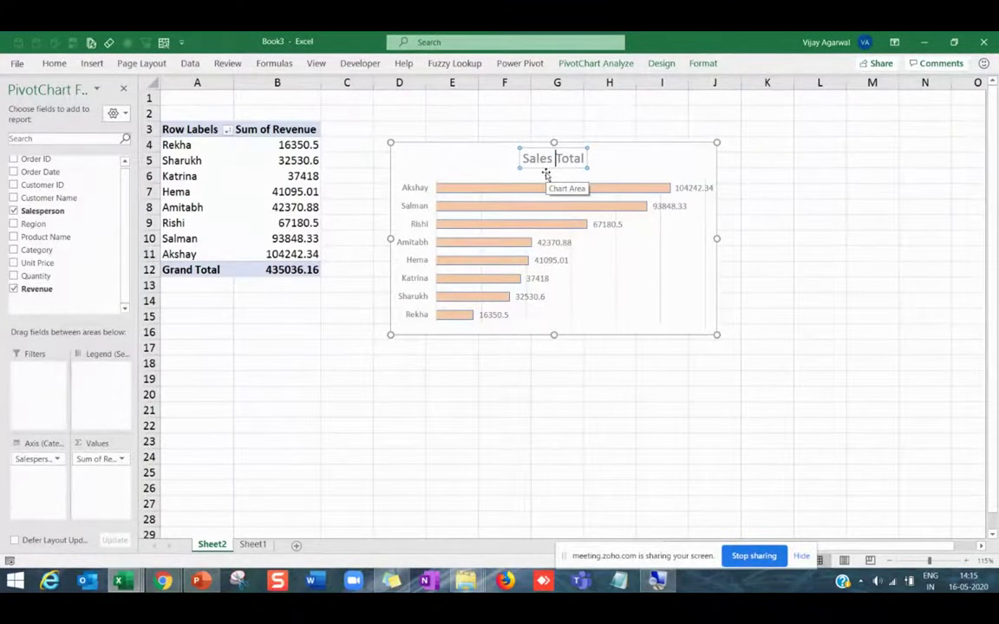
{"action": "type", "text": "Sales"}
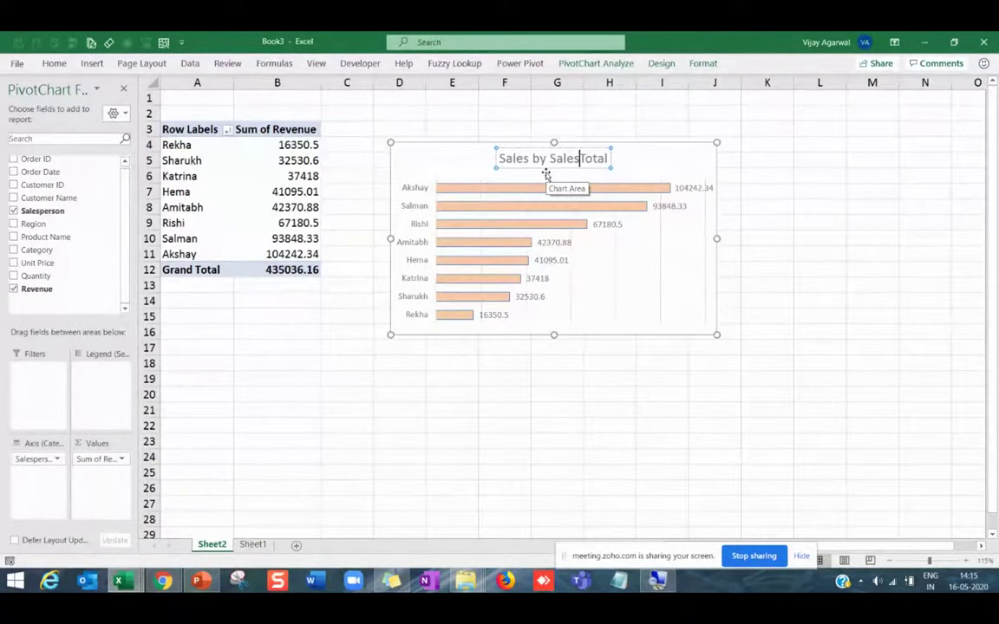
{"action": "type", "text": "person"}
{"action": "key", "text": "Delete"}
{"action": "key", "text": "Delete"}
{"action": "key", "text": "Delete"}
{"action": "key", "text": "Delete"}
{"action": "key", "text": "Delete"}
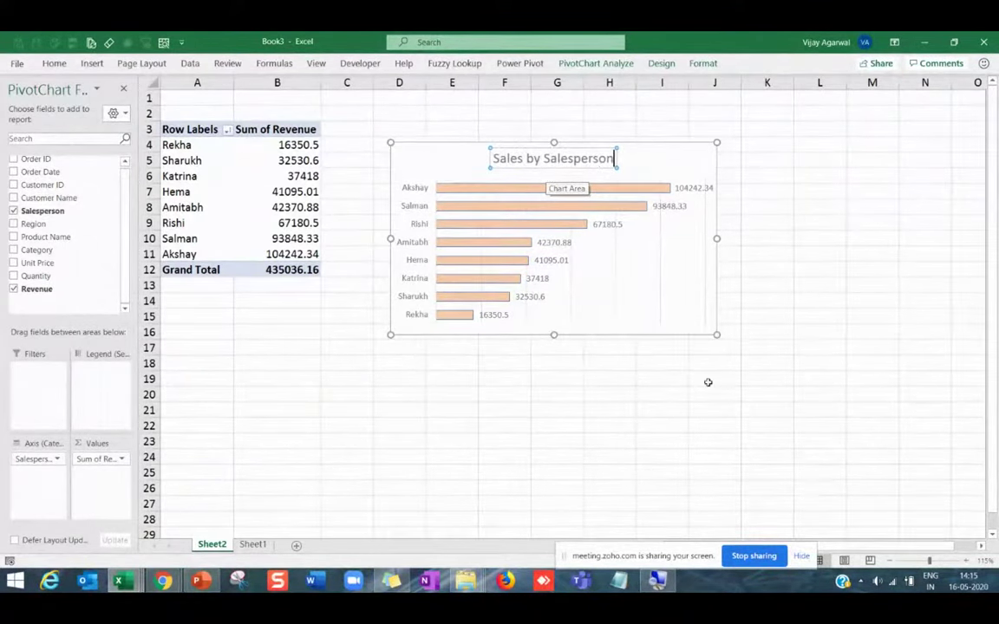
{"action": "left_click", "coordinate": [708, 390]}
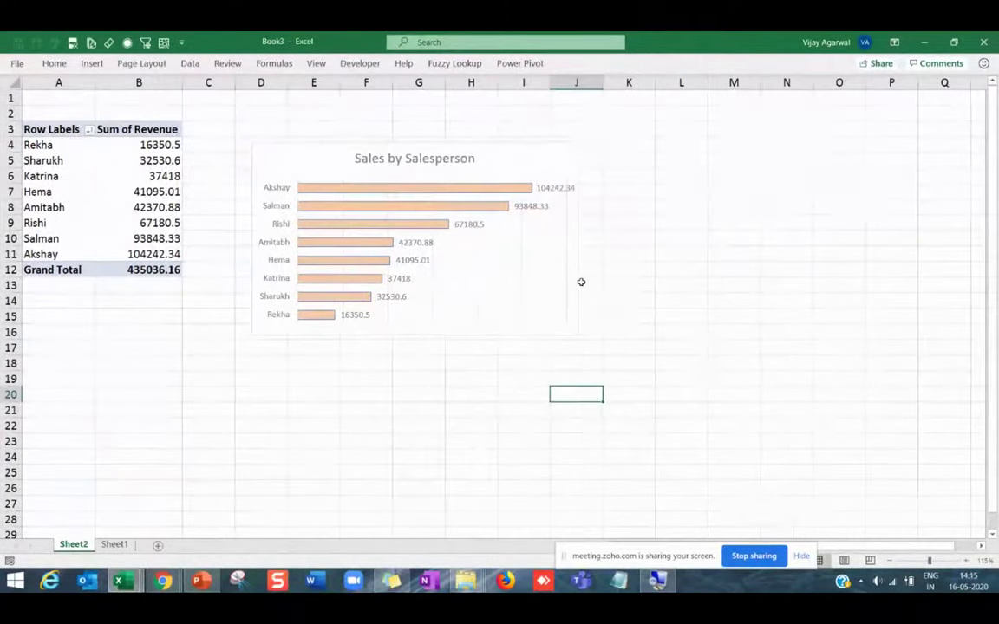
{"action": "left_click", "coordinate": [397, 165]}
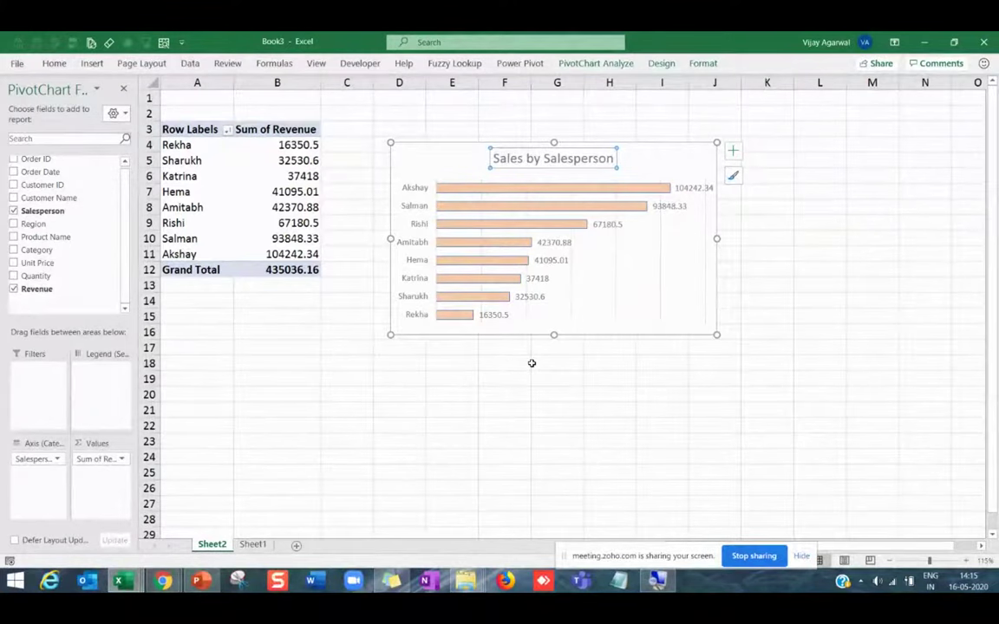
Shrink the salesperson chart slightly and rename Sheet2 to SalesPerson.
{"action": "left_click_drag", "start_coordinate": [716, 334], "coordinate": [702, 323]}
{"action": "left_click", "coordinate": [523, 361]}
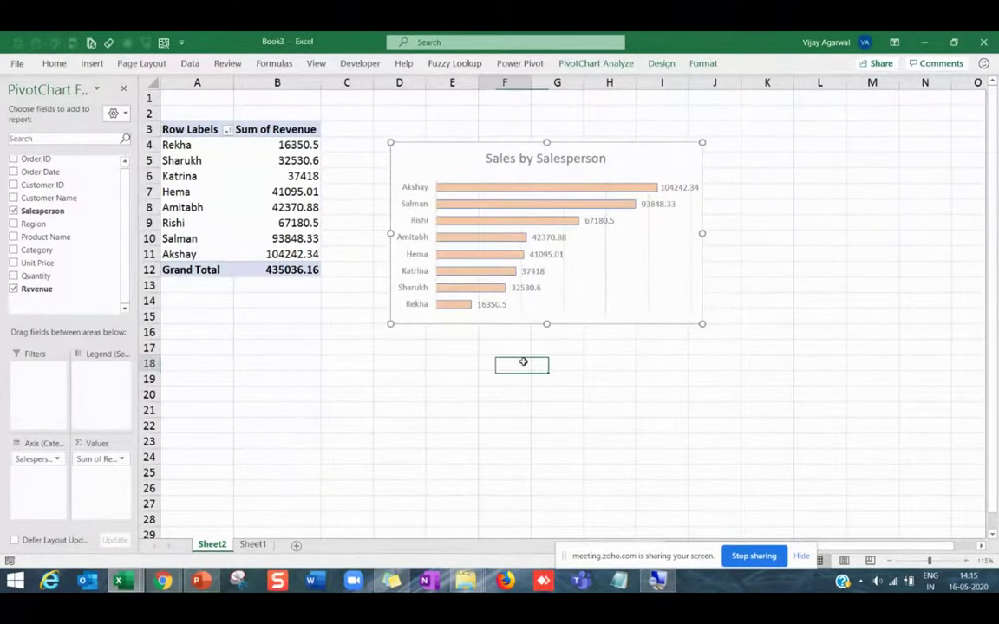
{"action": "right_click", "coordinate": [73, 543]}
{"action": "left_click", "coordinate": [122, 402]}
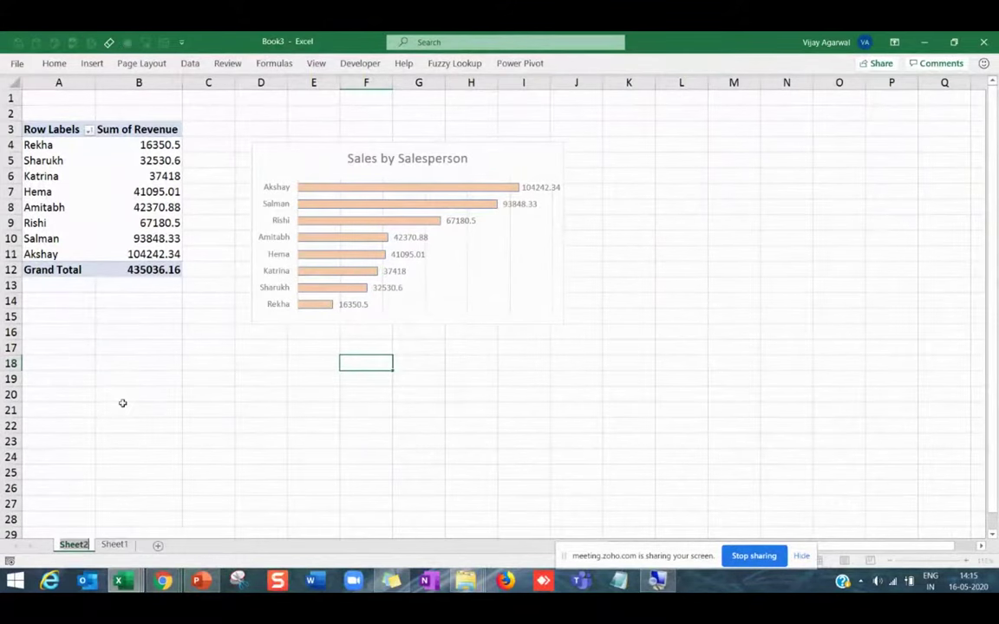
{"action": "type", "text": "Sale"}
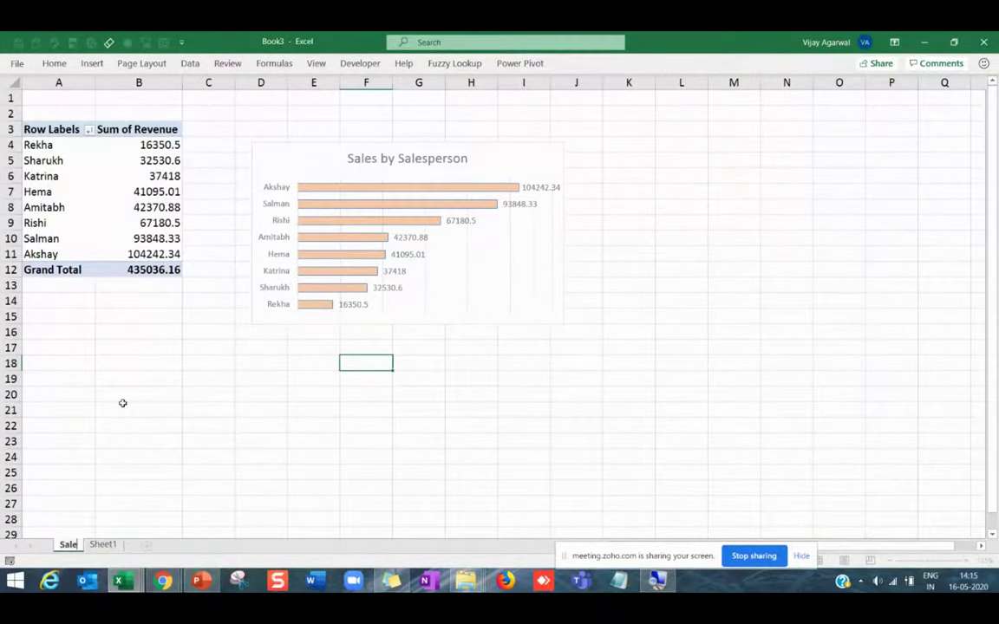
{"action": "type", "text": "sPerson"}
{"action": "key", "text": "Return"}
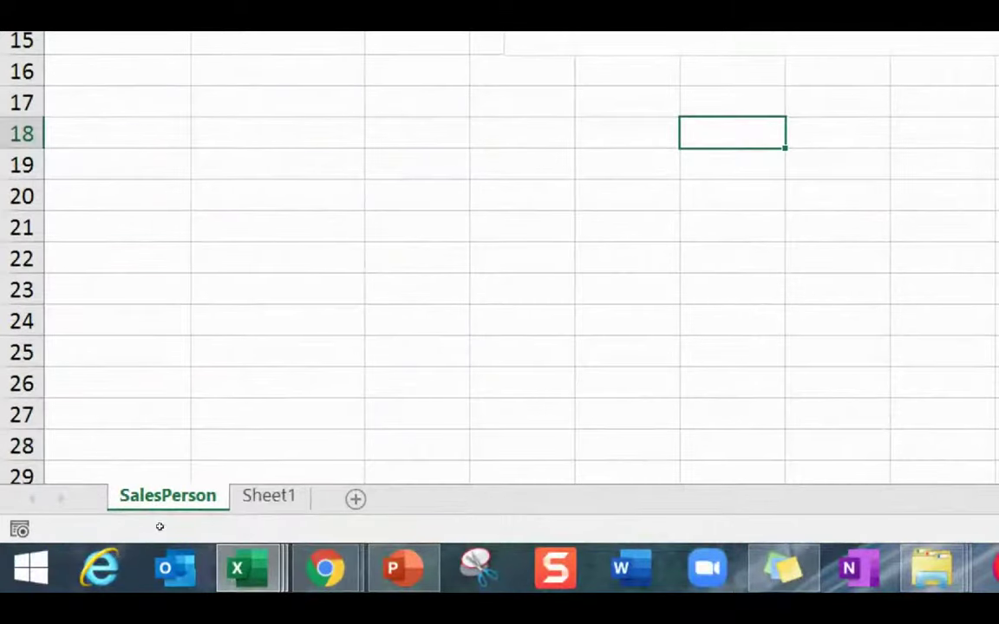
Start a Move or Copy of the SalesPerson sheet with Create a copy ticked, then cancel it.
{"action": "right_click", "coordinate": [130, 496]}
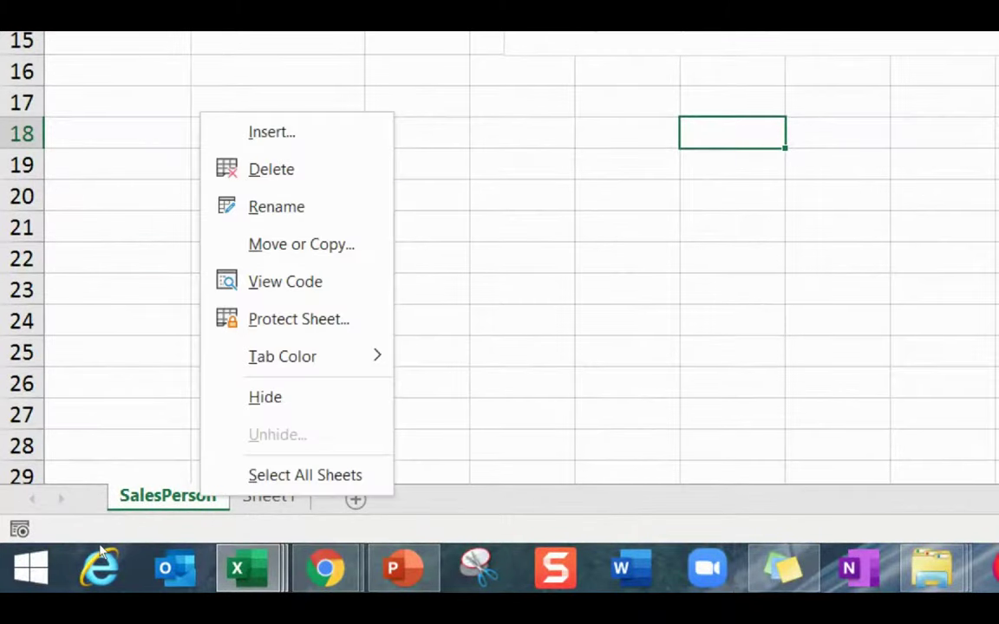
{"action": "left_click", "coordinate": [150, 420]}
{"action": "key", "text": "Tab"}
{"action": "key", "text": "space"}
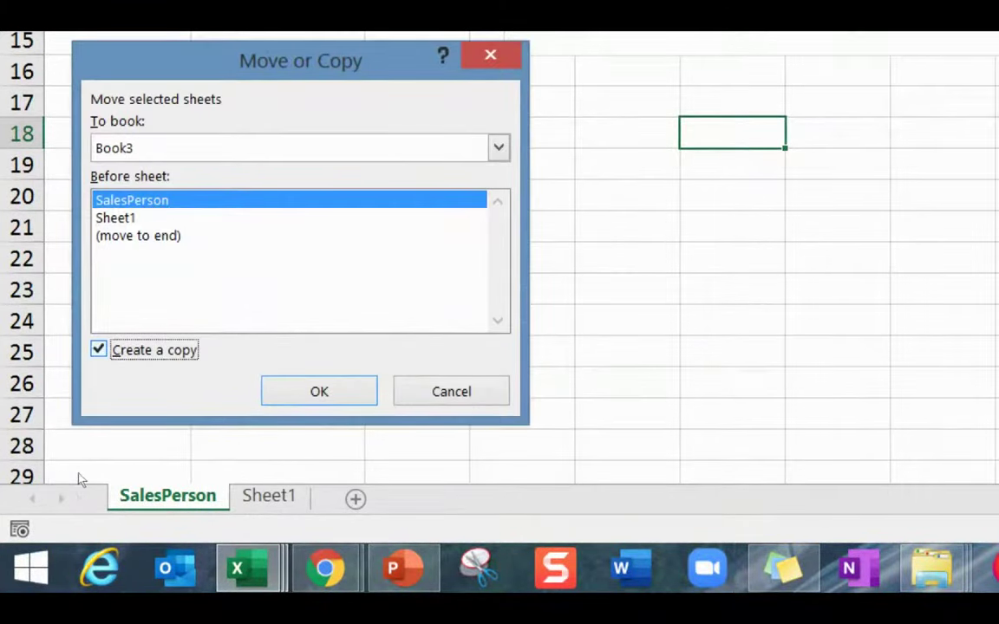
{"action": "key", "text": "Escape"}
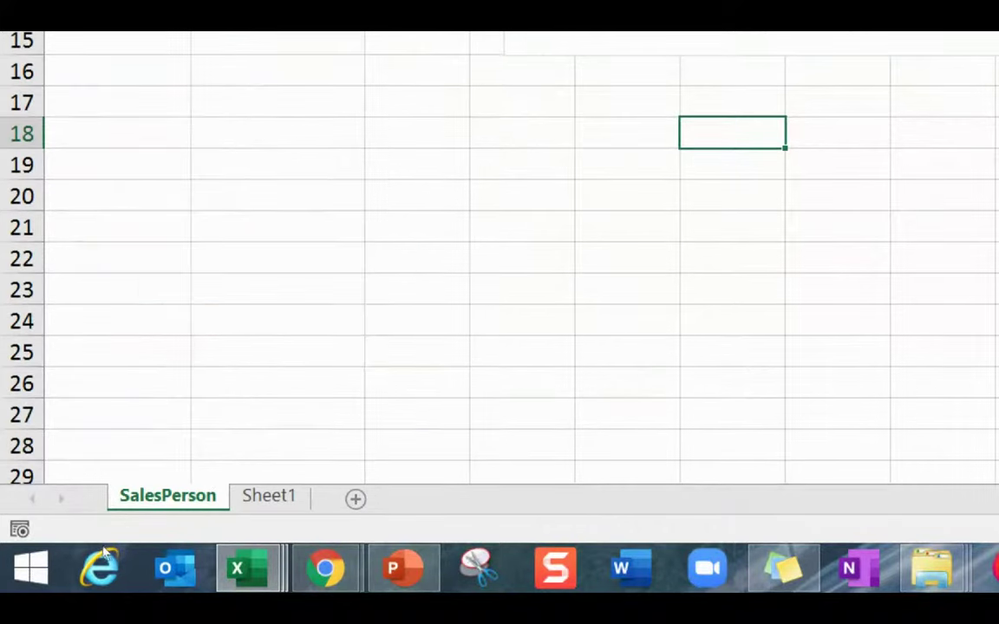
Enter 100 in B24 and Ctrl-drag to copy it into D24.
{"action": "key", "text": "Down"}
{"action": "key", "text": "Down"}
{"action": "key", "text": "Down"}
{"action": "key", "text": "Down"}
{"action": "key", "text": "Down"}
{"action": "key", "text": "Down"}
{"action": "key", "text": "Left"}
{"action": "key", "text": "Left"}
{"action": "key", "text": "Left"}
{"action": "key", "text": "Left"}
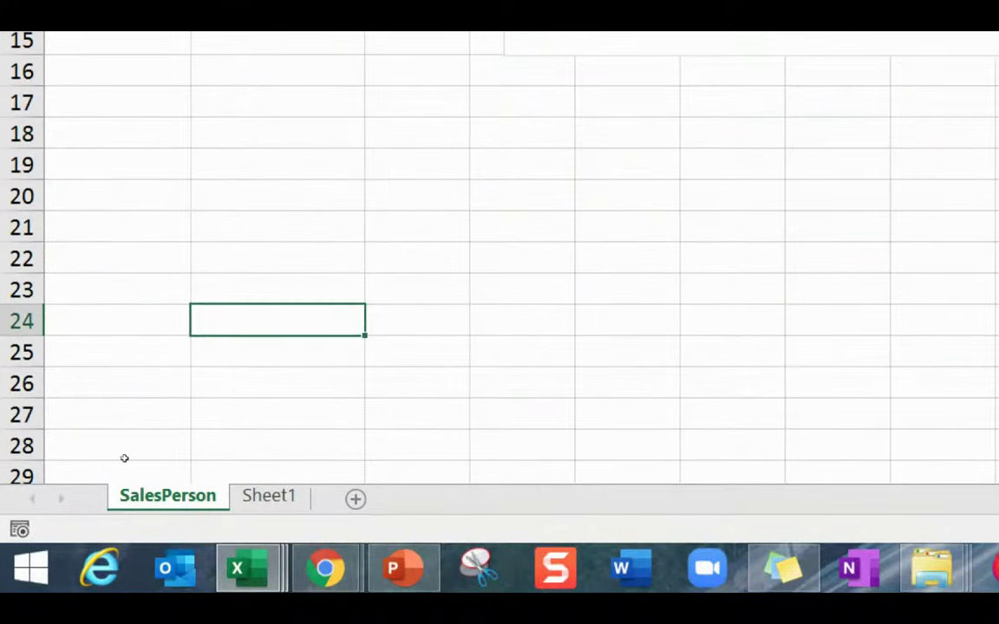
{"action": "type", "text": "100"}
{"action": "key", "text": "ctrl+Return"}
{"action": "key", "text": "Down"}
{"action": "key", "text": "Up"}
{"action": "left_click_drag", "start_coordinate": [167, 468], "coordinate": [339, 415]}
{"action": "key", "text": "ctrl"}
{"action": "key", "text": "ctrl"}
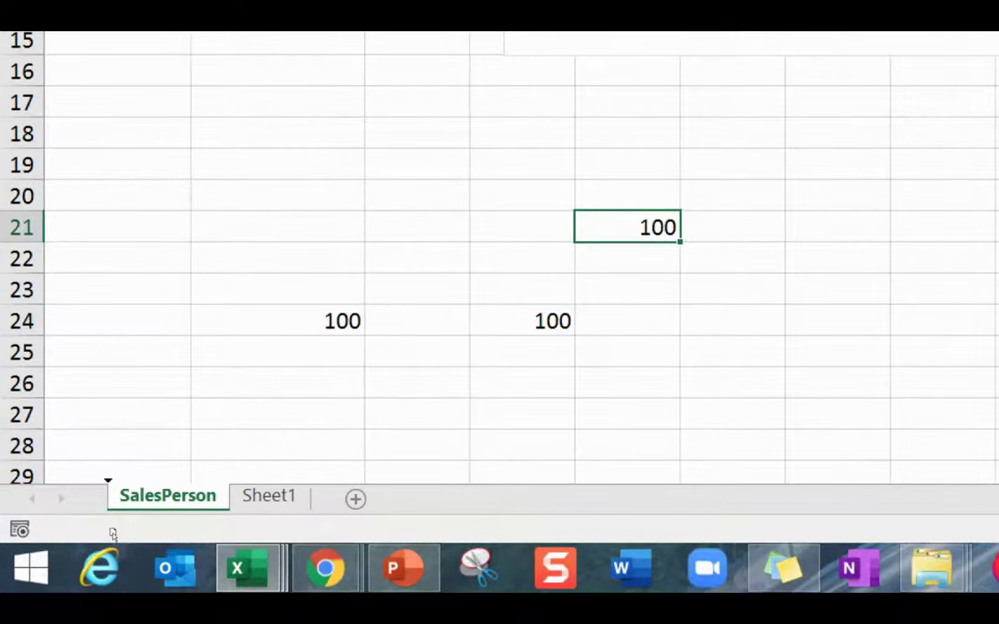
Duplicate the SalesPerson sheet and name the copy Product.
{"action": "left_click_drag", "start_coordinate": [260, 488], "coordinate": [260, 490]}
{"action": "right_click", "coordinate": [314, 498]}
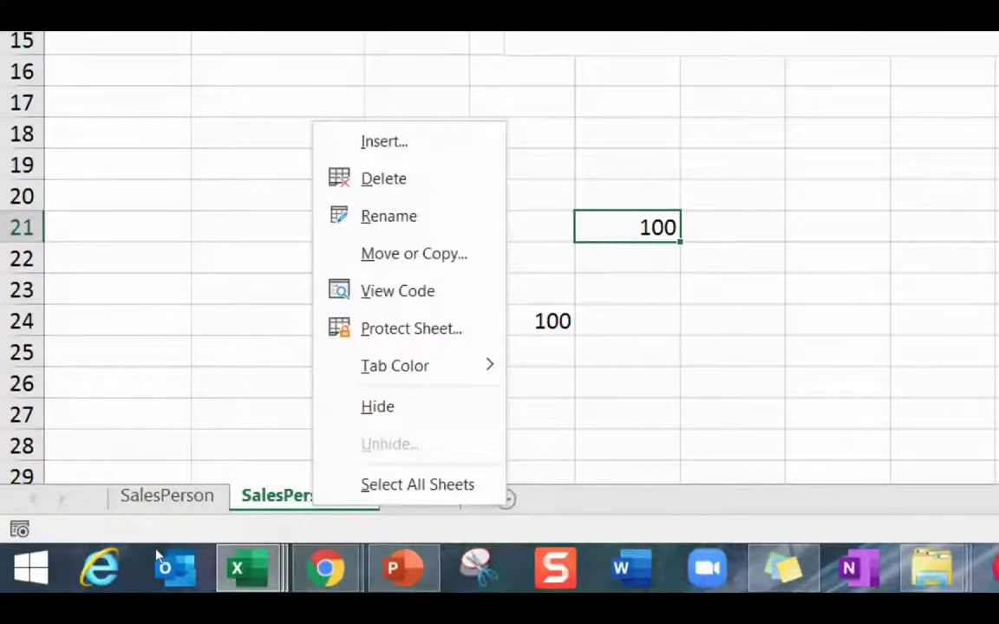
{"action": "key", "text": "r"}
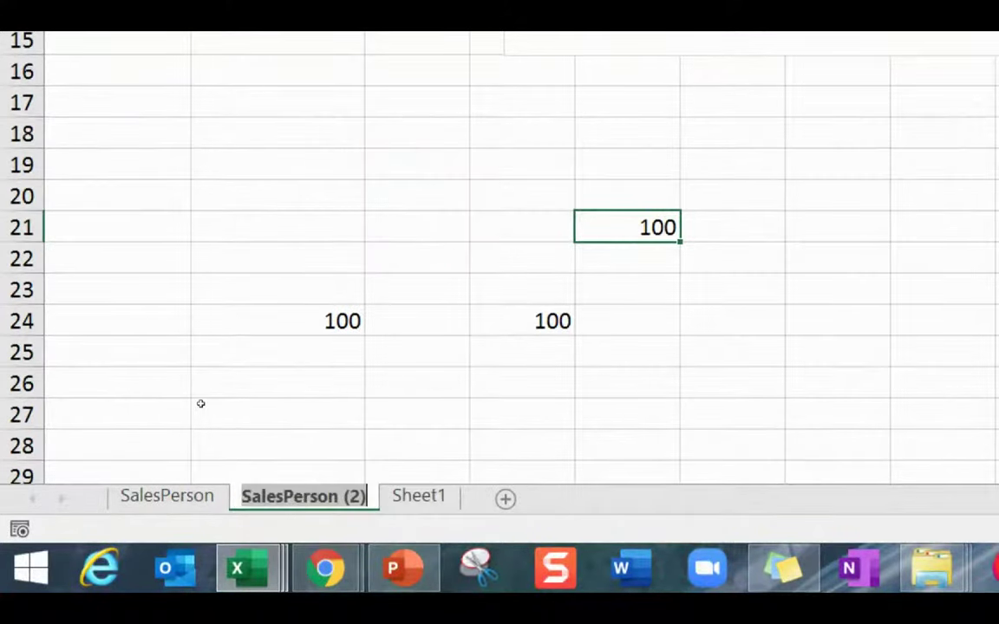
{"action": "type", "text": "Product"}
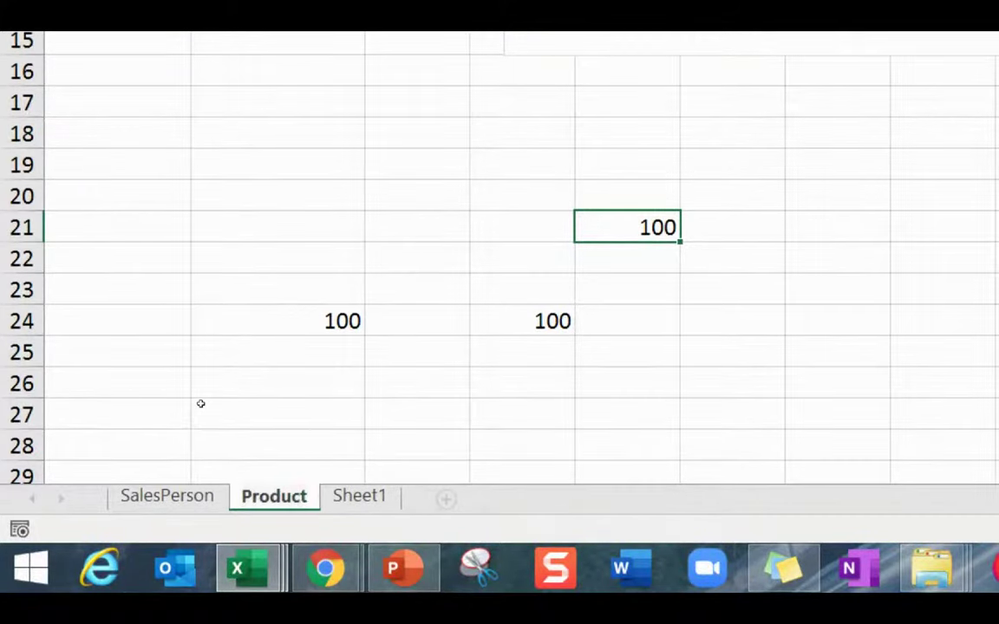
{"action": "key", "text": "Return"}
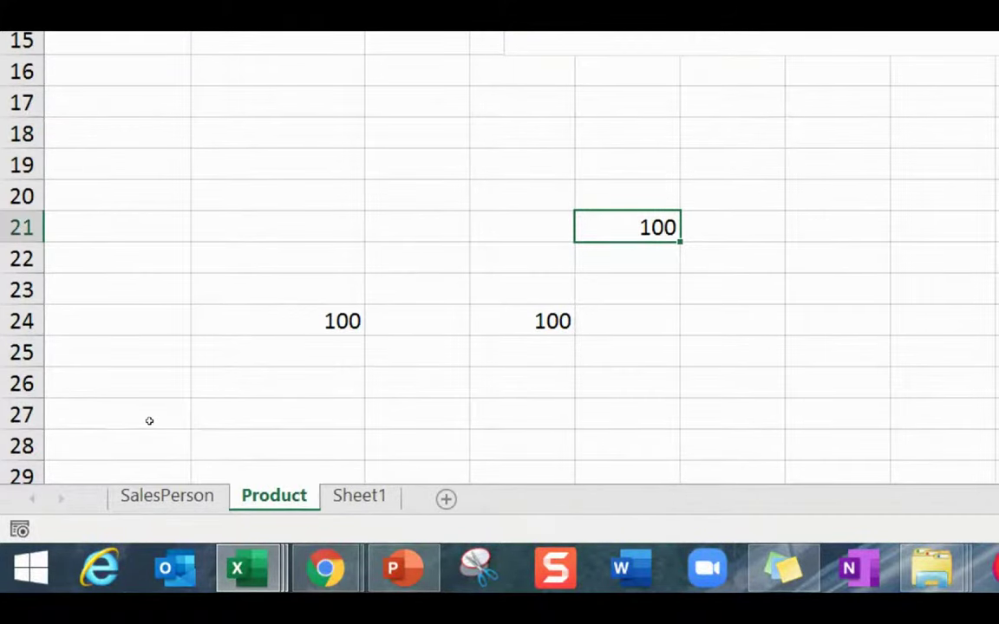
Clear the test 100 values from B21:E25.
{"action": "key", "text": "Left"}
{"action": "key", "text": "Left"}
{"action": "key", "text": "Left"}
{"action": "key", "text": "shift+Down"}
{"action": "key", "text": "shift+Down"}
{"action": "key", "text": "shift+Down"}
{"action": "key", "text": "shift+Down"}
{"action": "key", "text": "shift+Right"}
{"action": "key", "text": "shift+Right"}
{"action": "key", "text": "shift+Right"}
{"action": "key", "text": "Delete"}
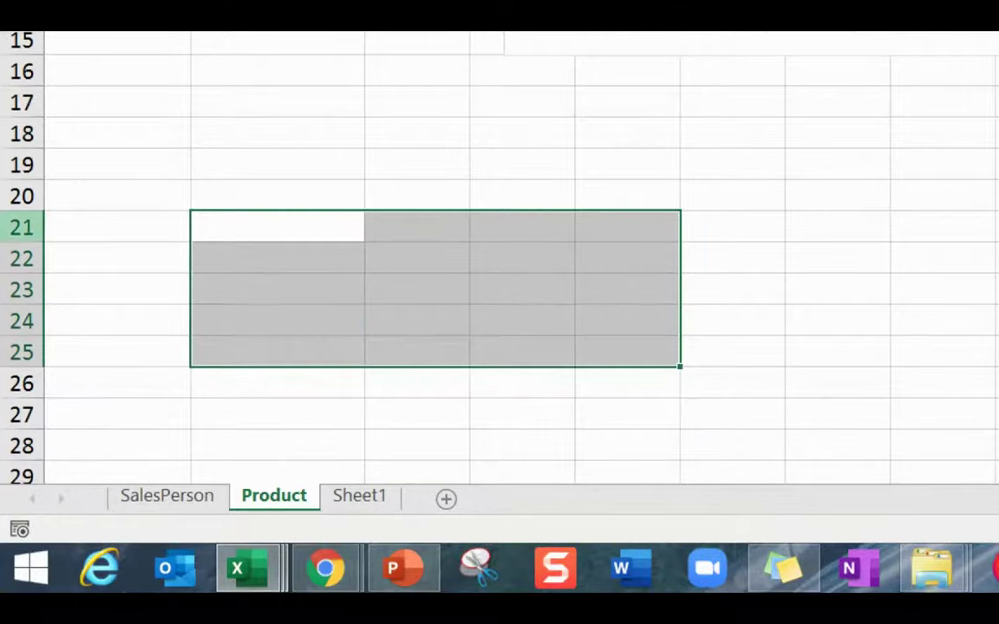
{"action": "key", "text": "Up"}
{"action": "key", "text": "Up"}
{"action": "key", "text": "Up"}
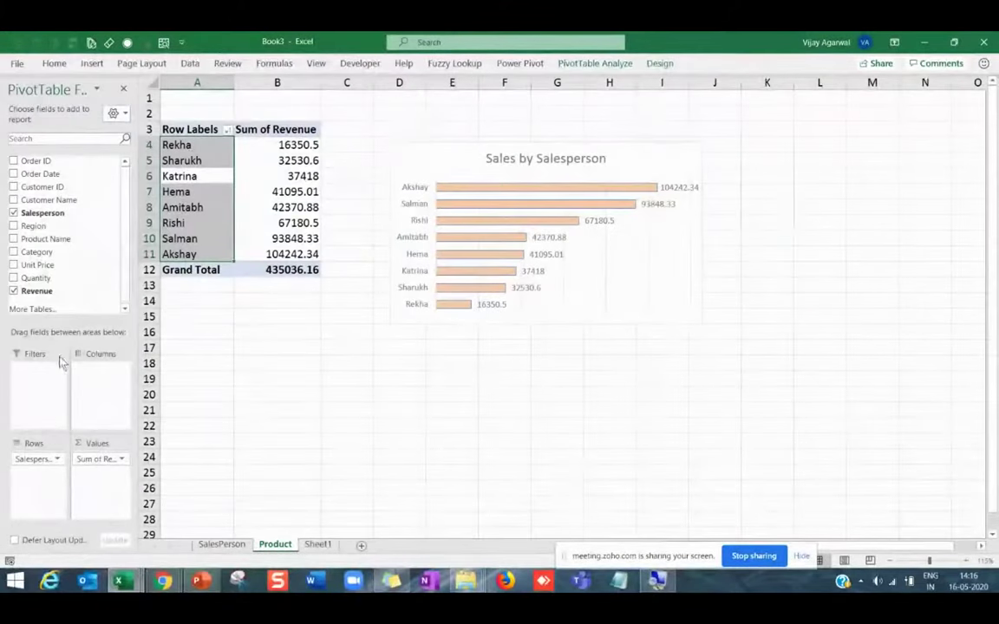
Switch the pivot rows from Salesperson to Product Name and enlarge the chart to fit every product.
{"action": "left_click_drag", "start_coordinate": [38, 461], "coordinate": [57, 276]}
{"action": "left_click_drag", "start_coordinate": [33, 224], "coordinate": [39, 276]}
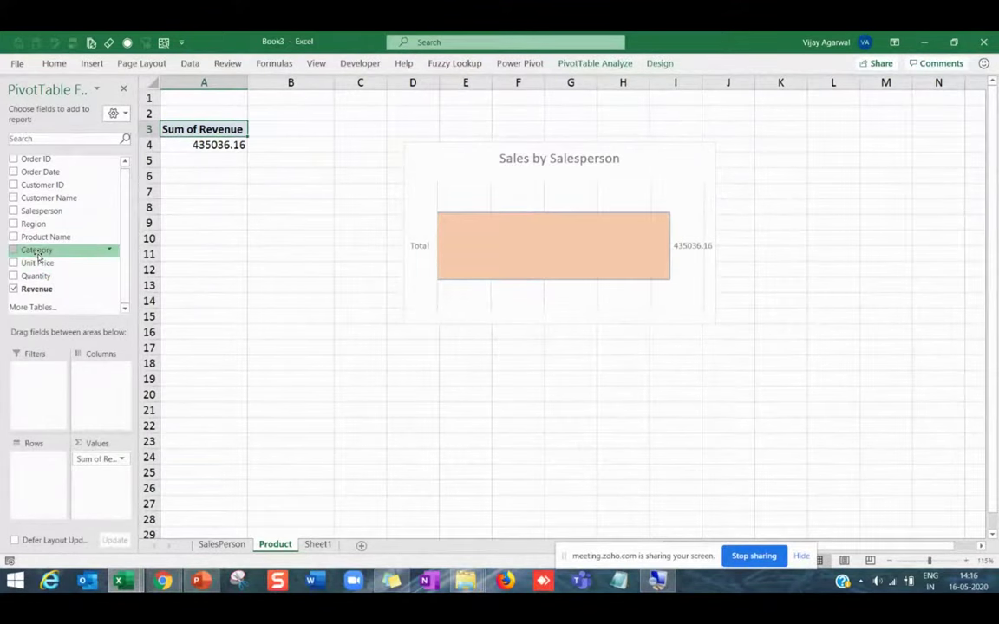
{"action": "left_click_drag", "start_coordinate": [39, 237], "coordinate": [54, 476]}
{"action": "left_click", "coordinate": [744, 321]}
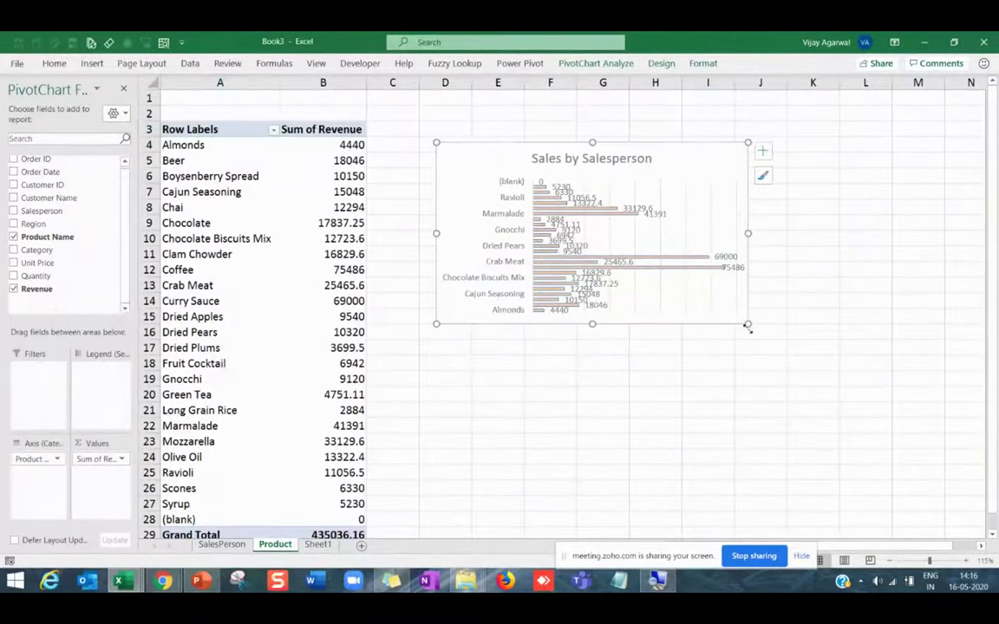
{"action": "left_click_drag", "start_coordinate": [756, 368], "coordinate": [783, 480]}
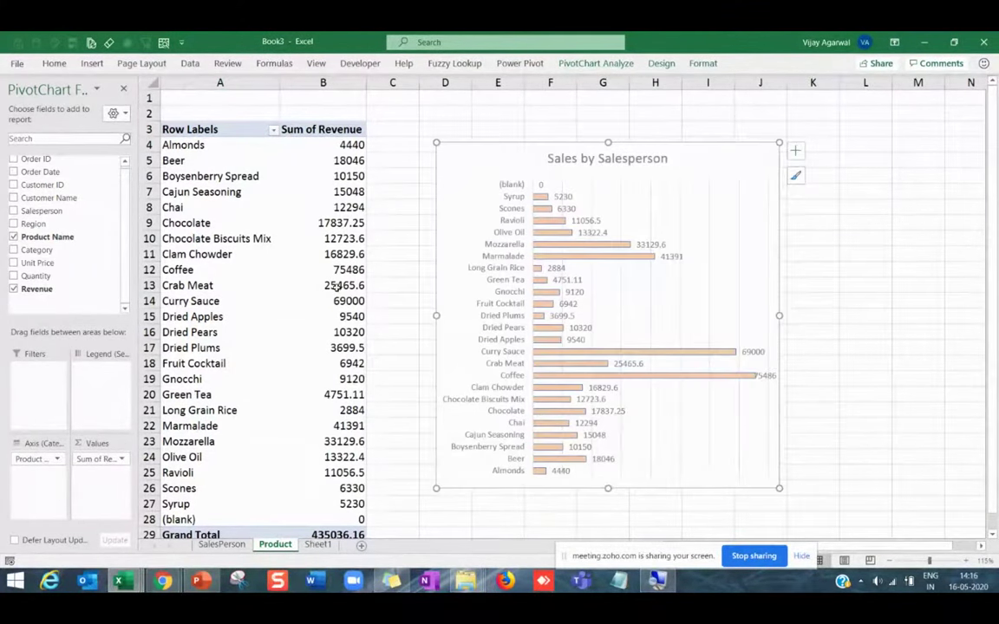
Sort the products by revenue, smallest to largest.
{"action": "left_click", "coordinate": [331, 269]}
{"action": "right_click", "coordinate": [330, 270]}
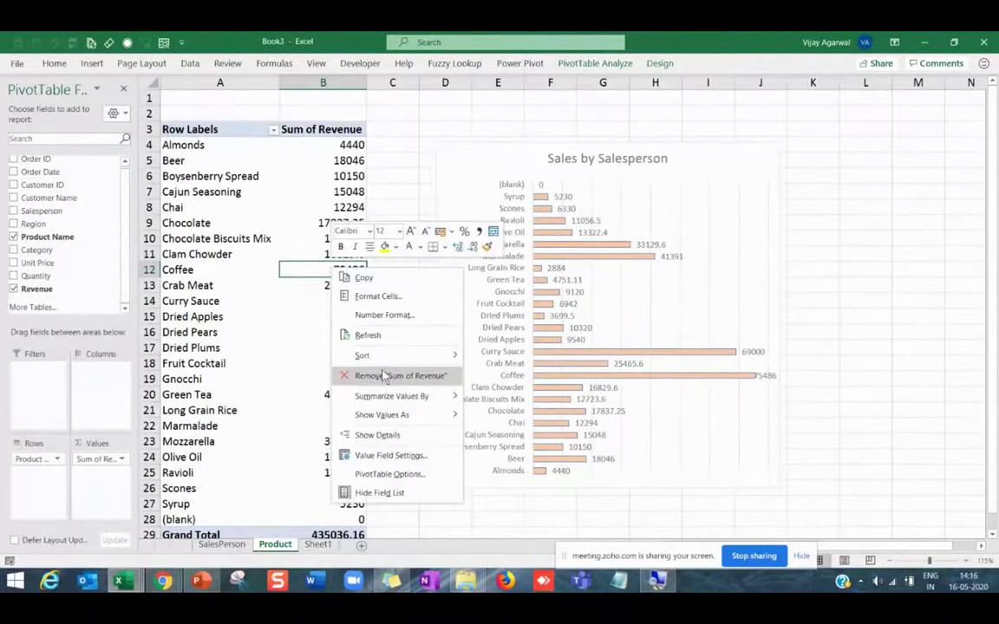
{"action": "mouse_move", "coordinate": [446, 356]}
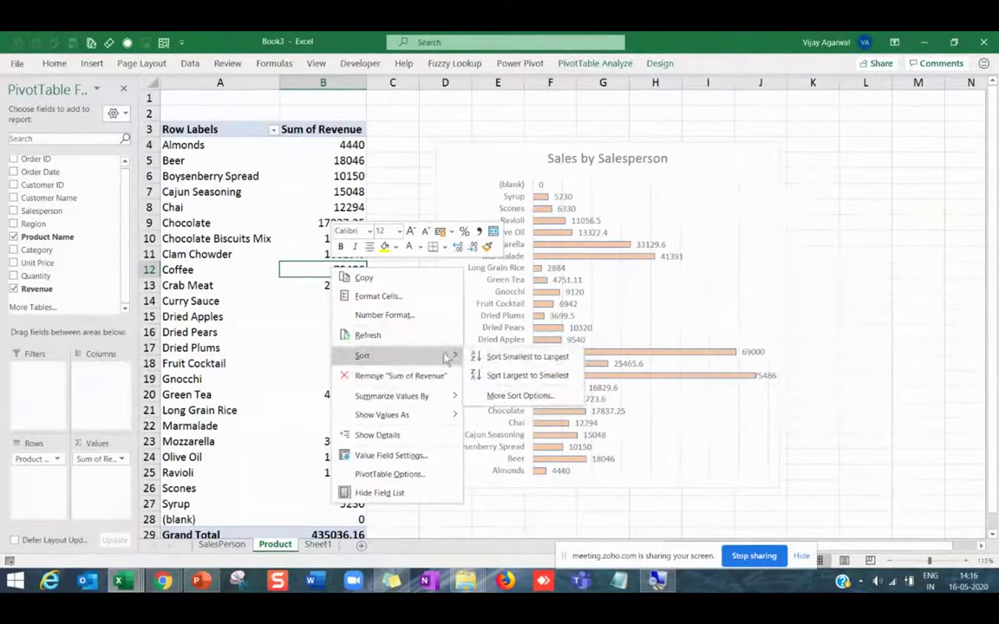
{"action": "left_click", "coordinate": [516, 356]}
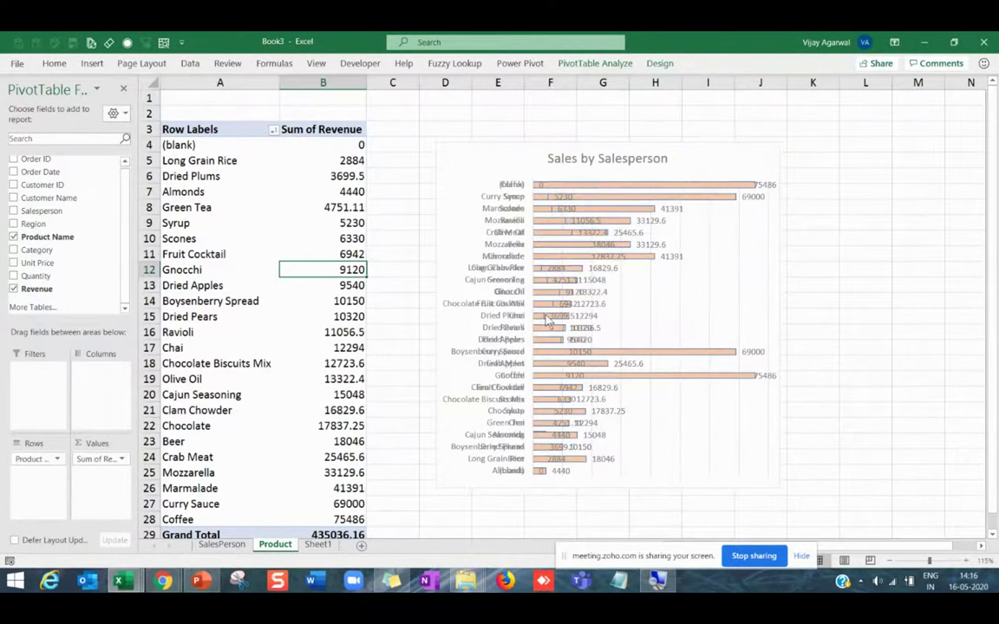
Replace Salesperson with Product in the chart title so it reads 'Sales by Product'.
{"action": "left_click", "coordinate": [607, 157]}
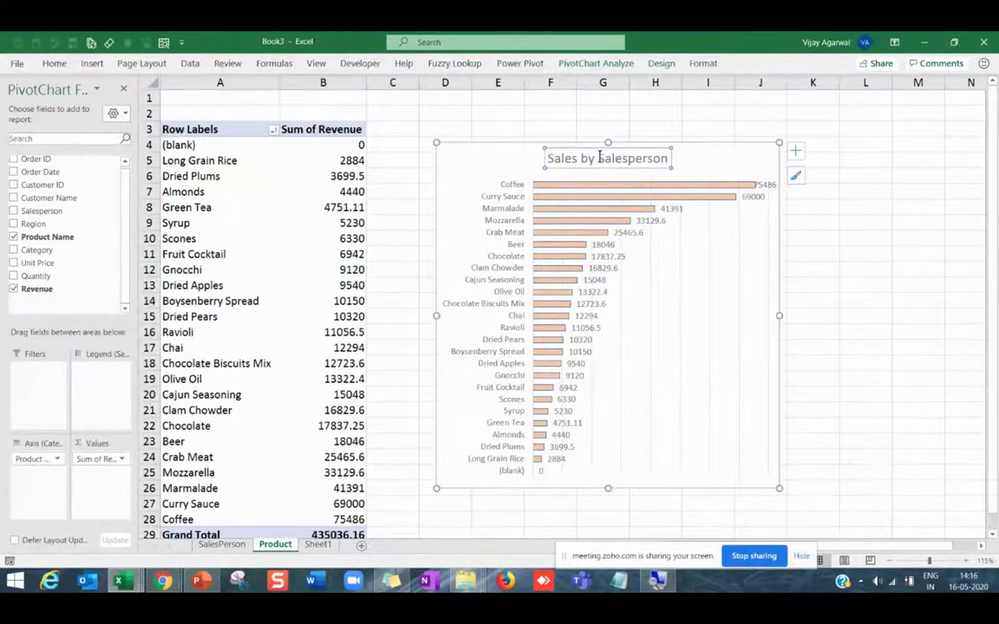
{"action": "double_click", "coordinate": [598, 157]}
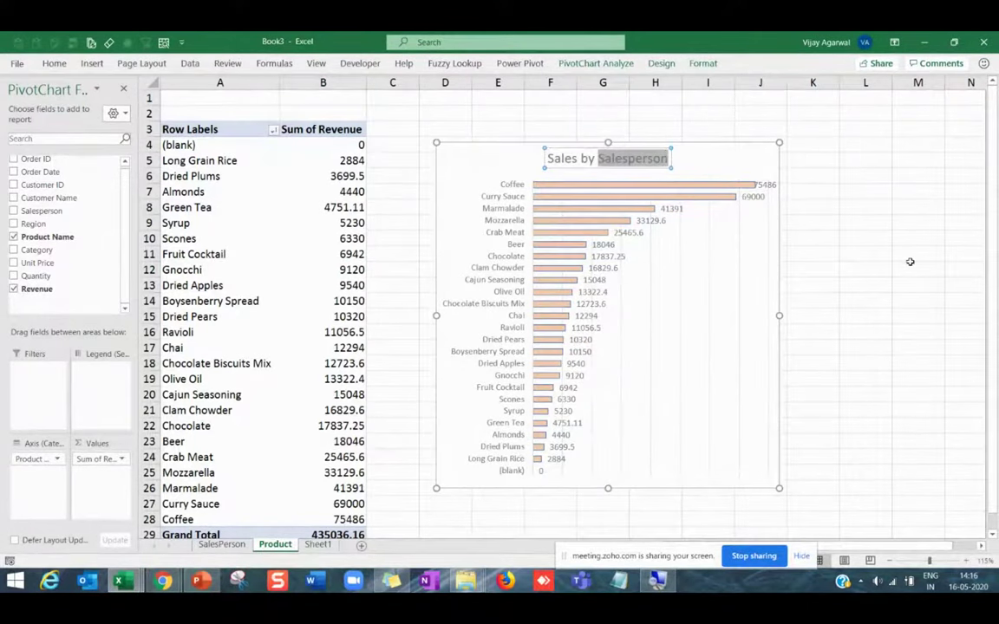
{"action": "type", "text": "Product"}
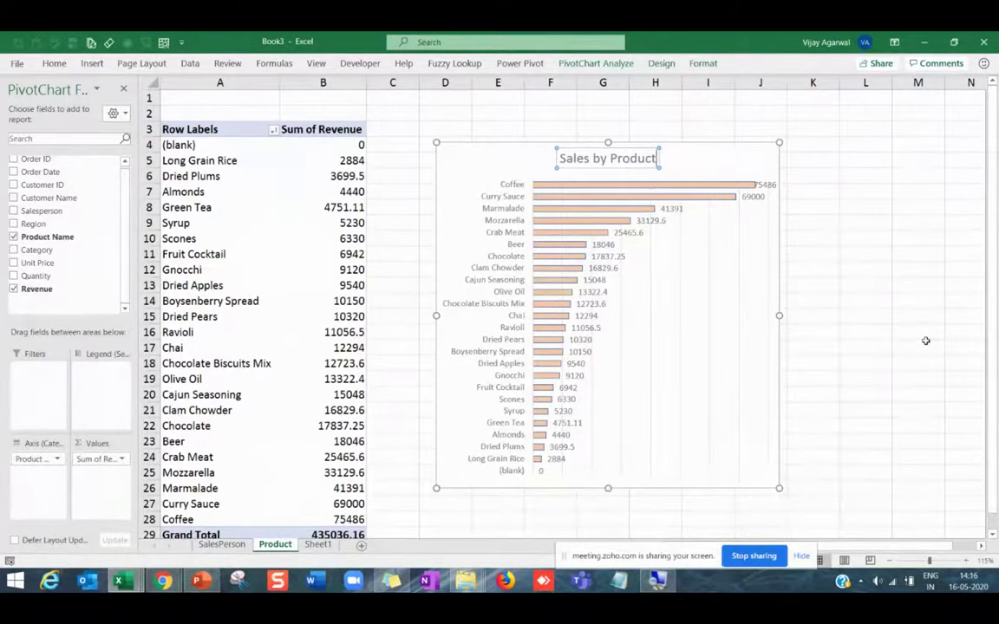
{"action": "left_click", "coordinate": [926, 339]}
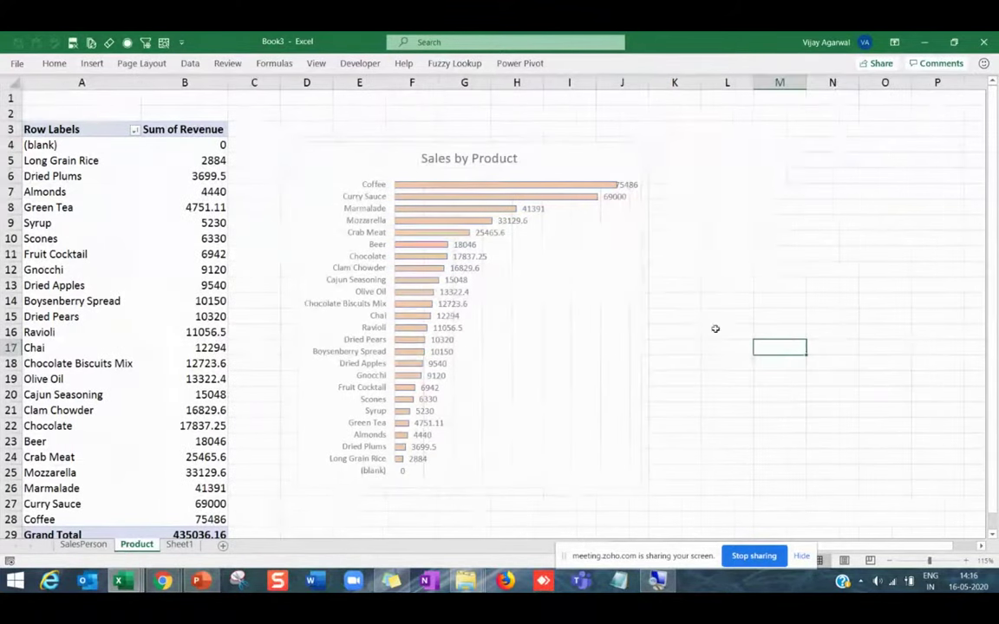
{"action": "left_click", "coordinate": [652, 289]}
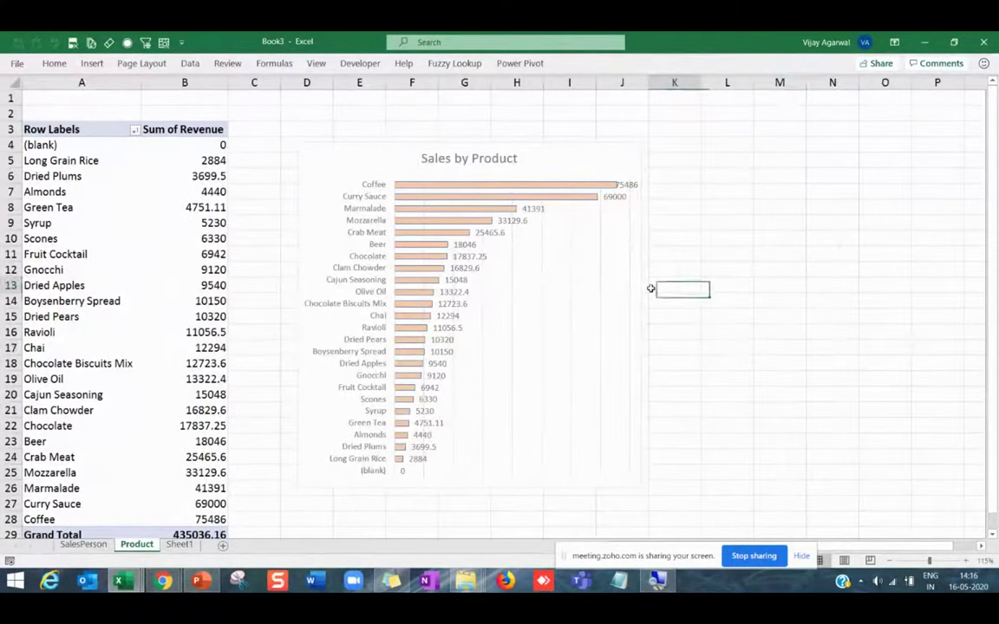
{"action": "left_click", "coordinate": [637, 339]}
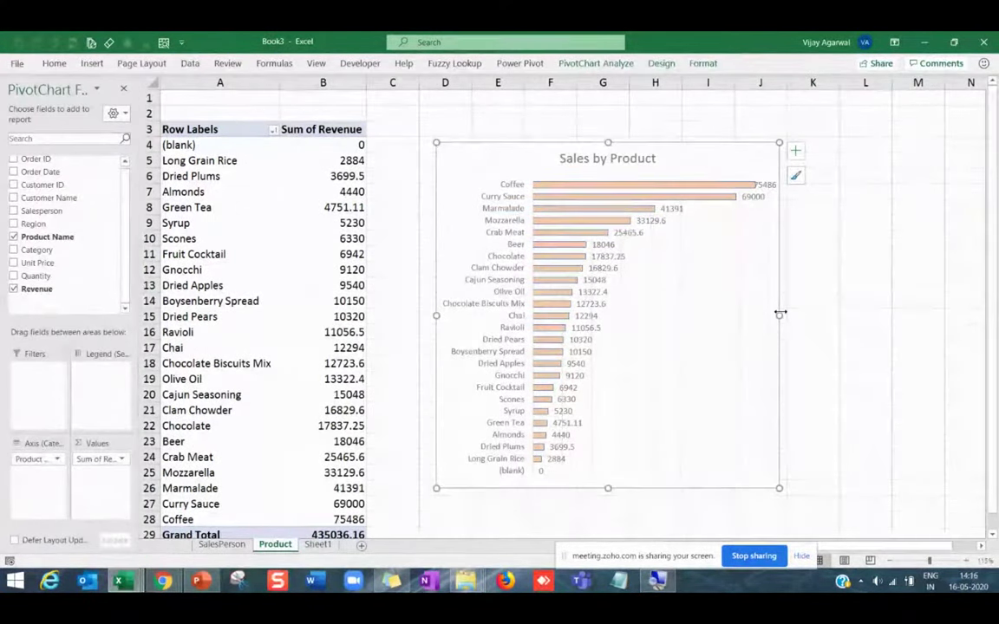
{"action": "key", "text": "alt+Tab"}
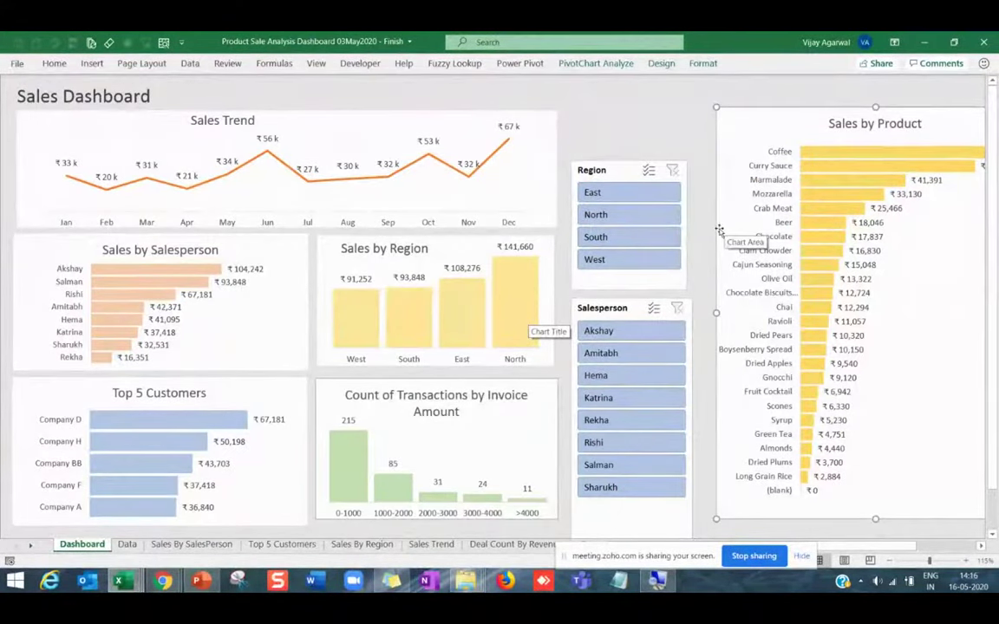
Narrow the Sales by Product chart to match the reference dashboard.
{"action": "left_click_drag", "start_coordinate": [727, 177], "coordinate": [716, 178]}
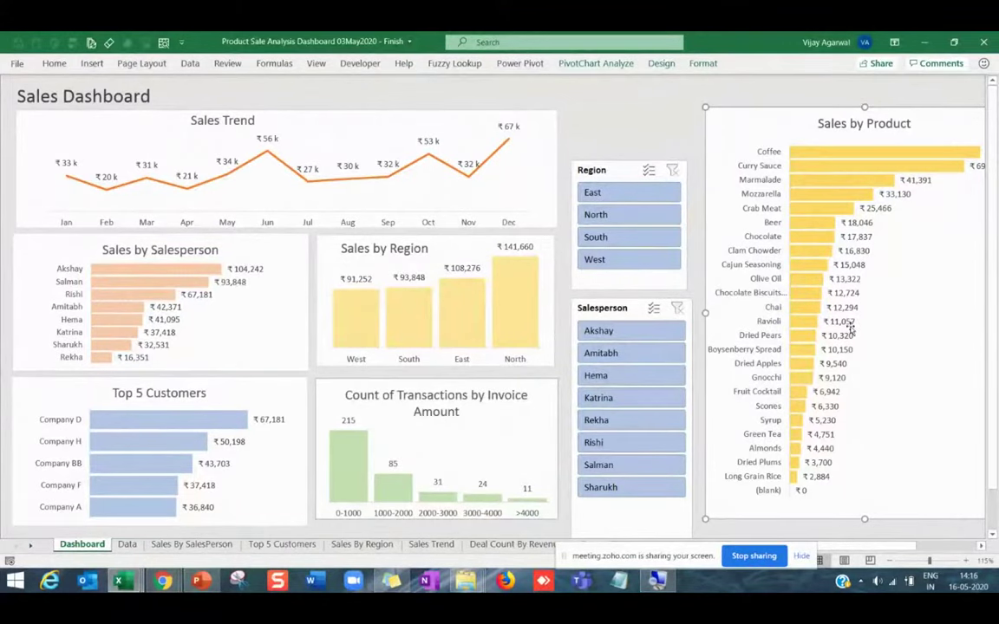
{"action": "key", "text": "alt+Tab"}
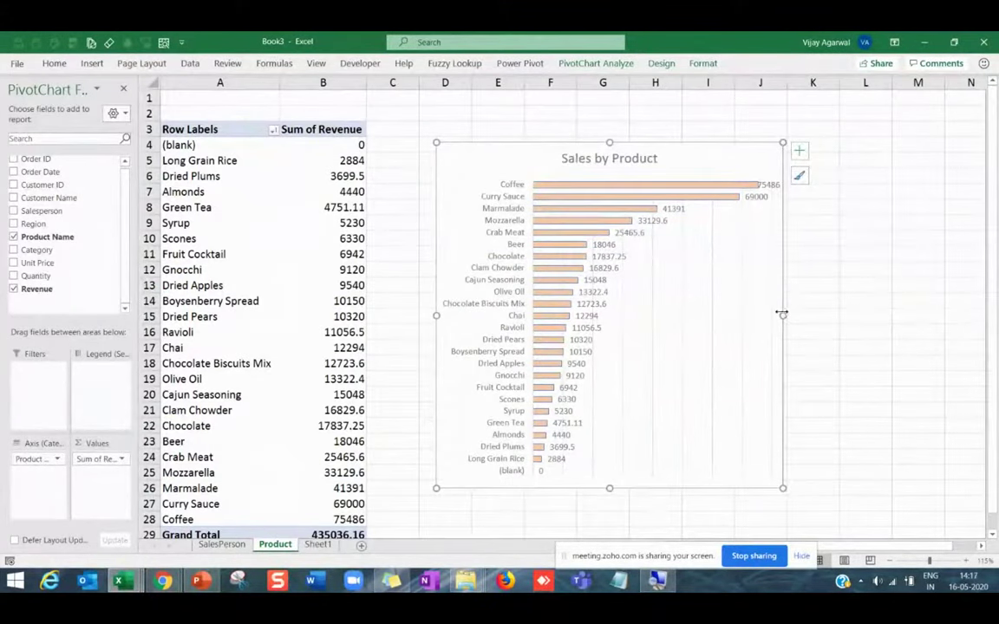
{"action": "left_click_drag", "start_coordinate": [783, 315], "coordinate": [716, 316]}
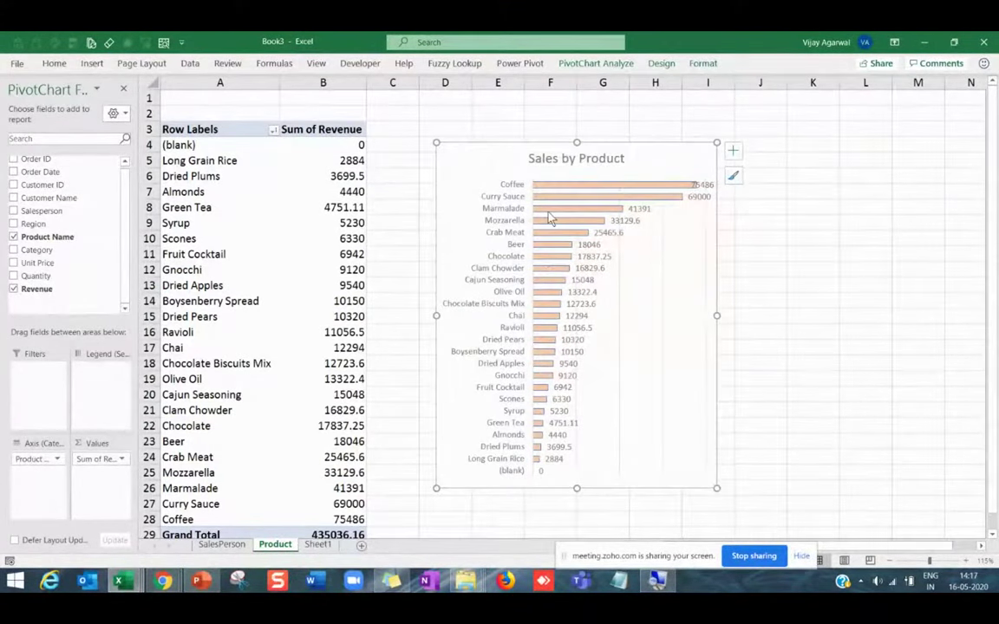
Fill the chart's revenue bars yellow from Home > Fill Color.
{"action": "left_click", "coordinate": [548, 218]}
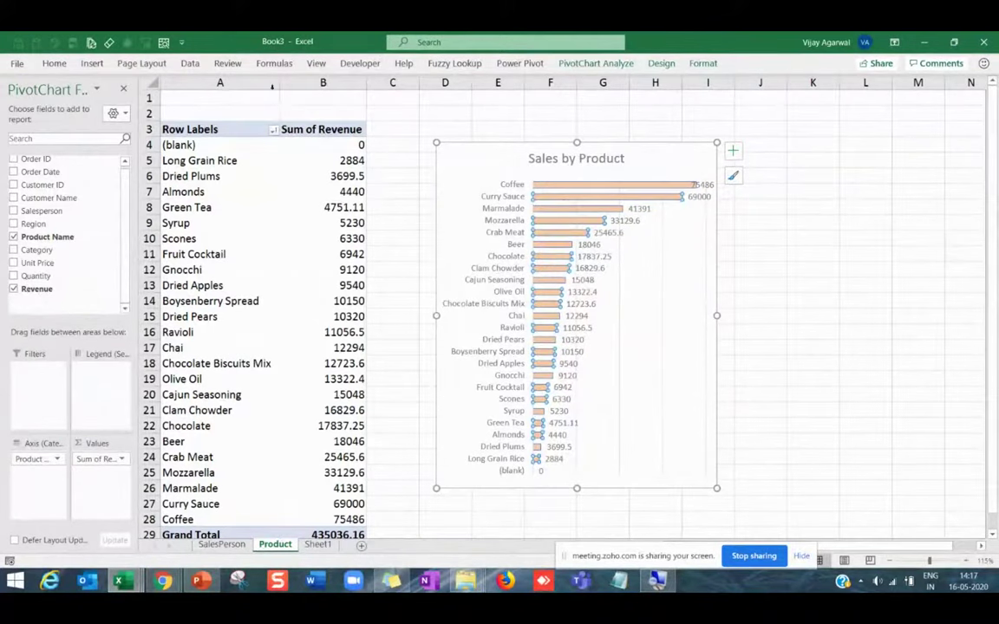
{"action": "left_click", "coordinate": [54, 63]}
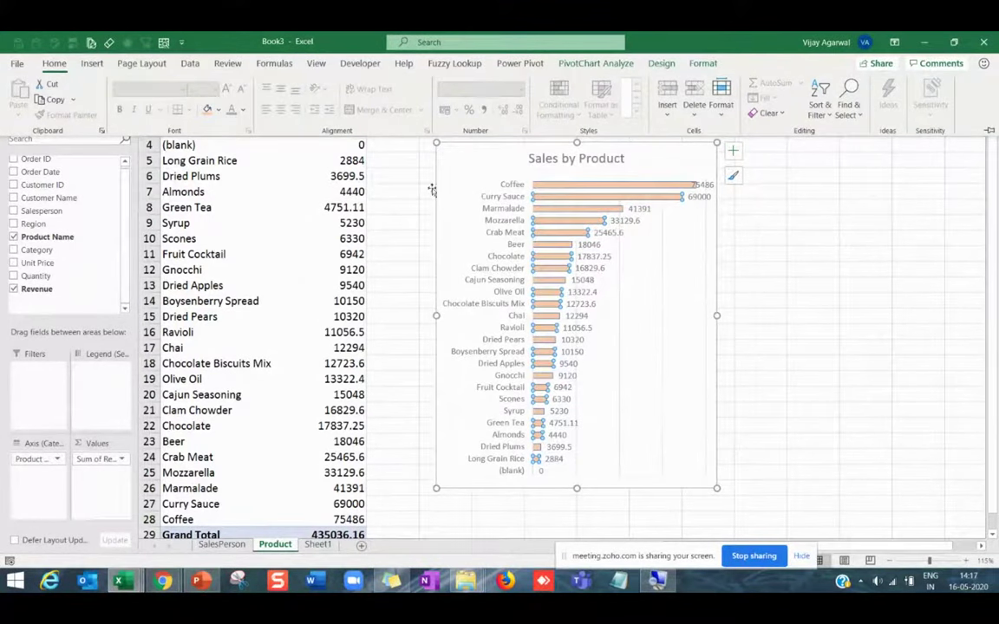
{"action": "left_click", "coordinate": [218, 109]}
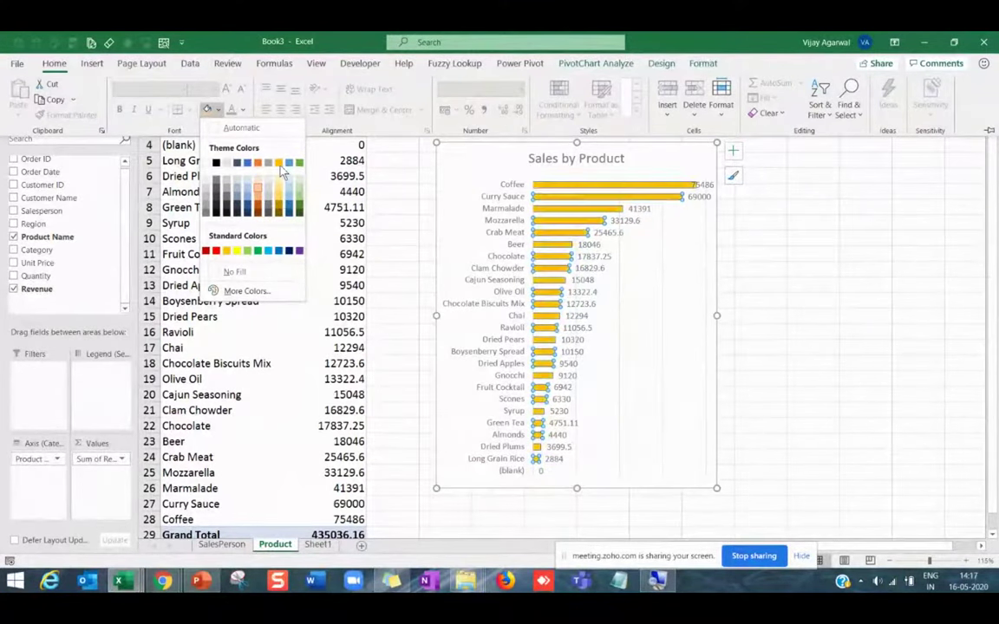
{"action": "left_click", "coordinate": [258, 185]}
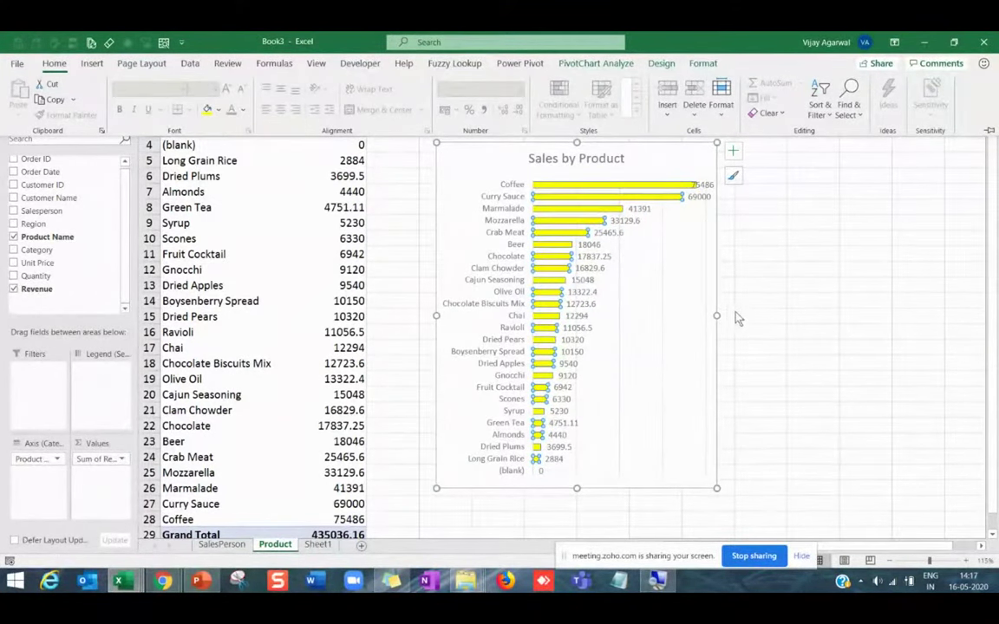
{"action": "left_click", "coordinate": [715, 311]}
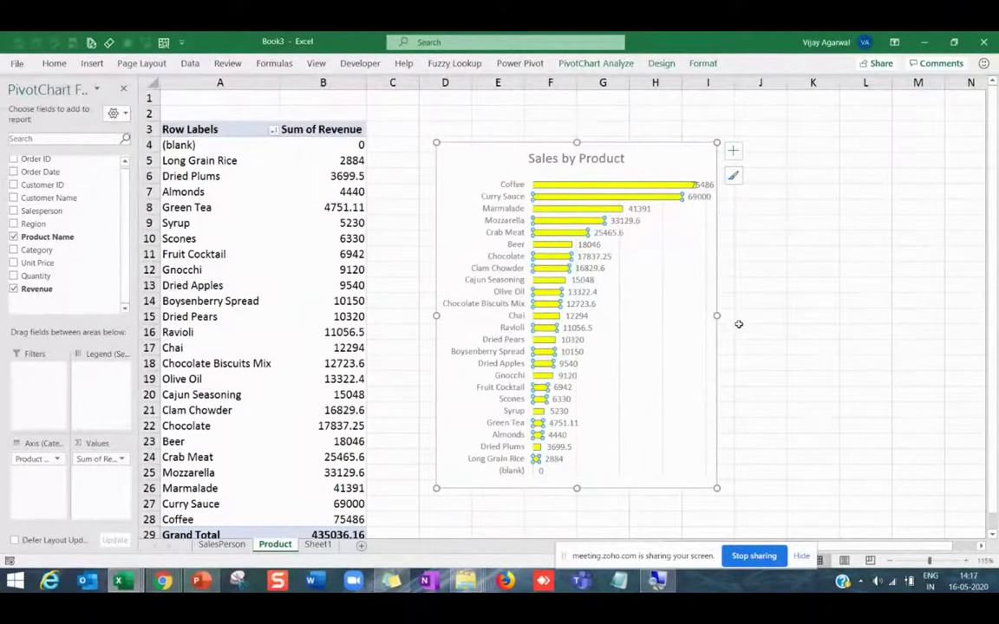
{"action": "left_click", "coordinate": [739, 339]}
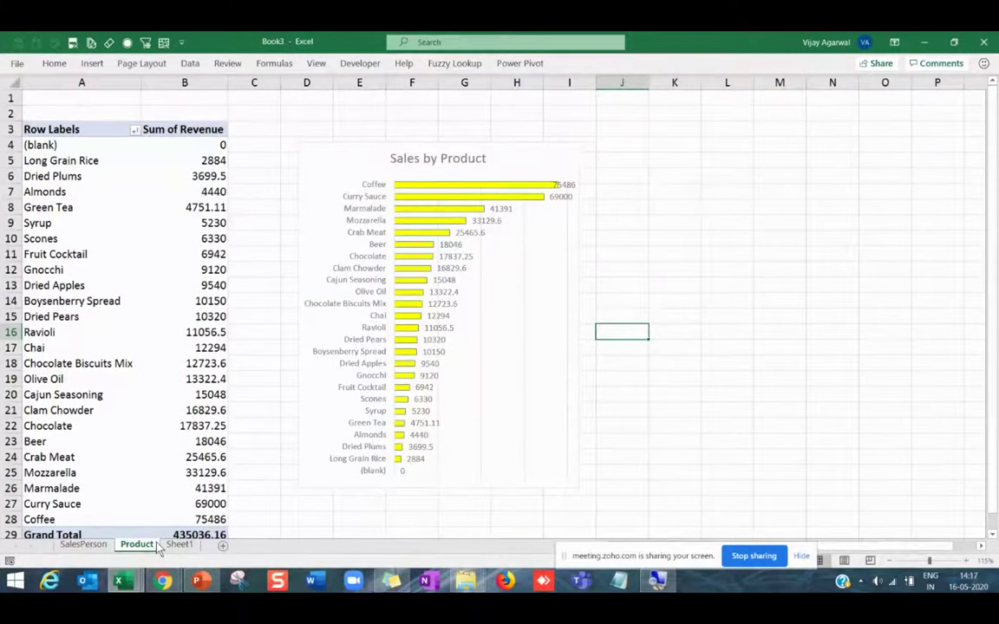
Copy the Product sheet and rename the Product (2) copy to Top5.
{"action": "left_click_drag", "start_coordinate": [157, 545], "coordinate": [182, 545]}
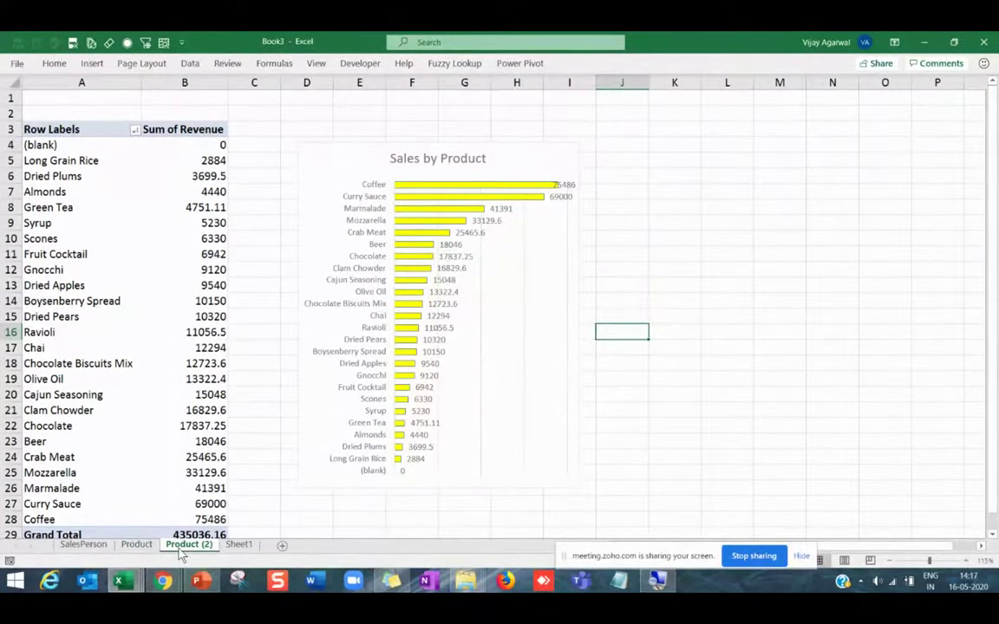
{"action": "right_click", "coordinate": [190, 544]}
{"action": "left_click", "coordinate": [719, 373]}
{"action": "key", "text": "alt+Tab"}
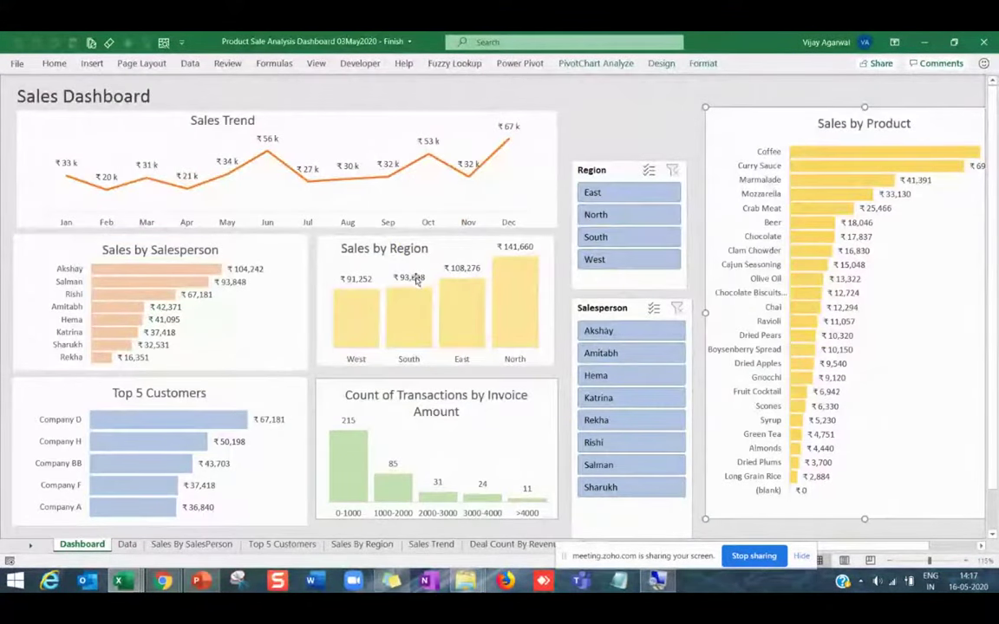
{"action": "mouse_move", "coordinate": [216, 424]}
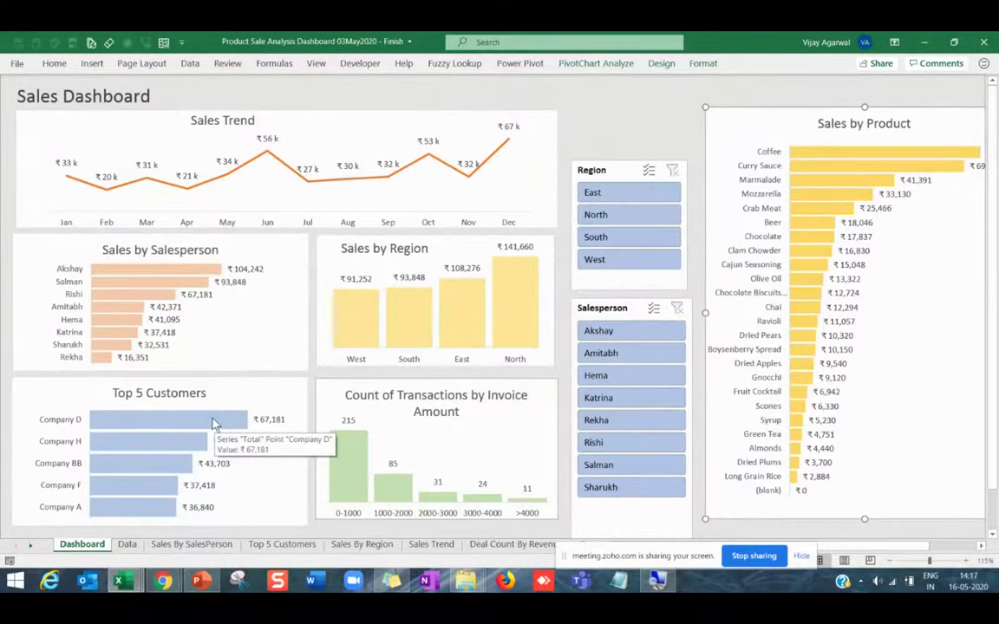
{"action": "key", "text": "alt+Tab"}
{"action": "key", "text": "alt+Tab"}
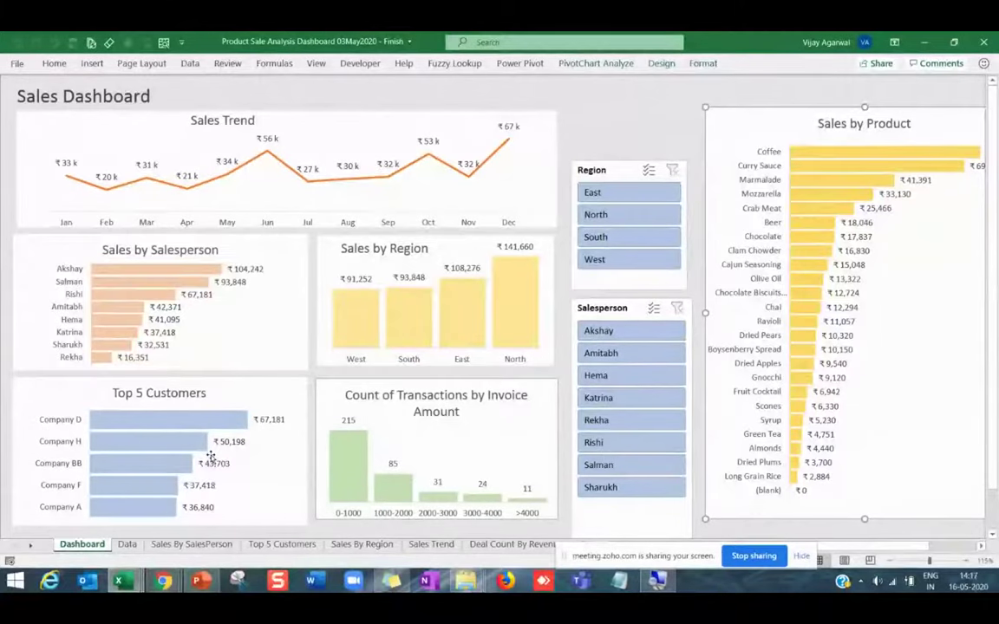
{"action": "key", "text": "alt+Tab"}
{"action": "right_click", "coordinate": [191, 545]}
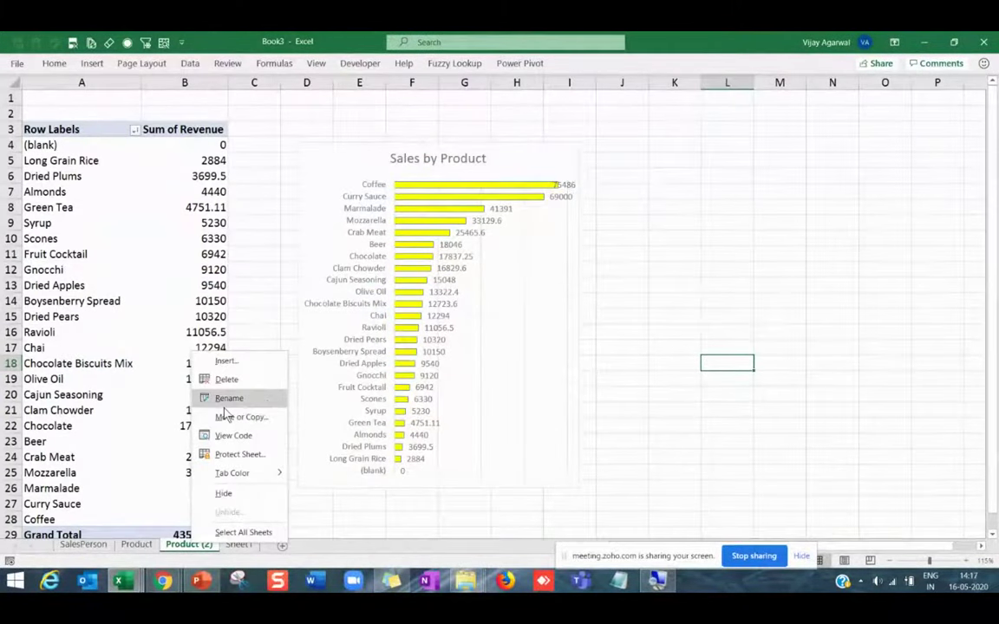
{"action": "left_click", "coordinate": [225, 416]}
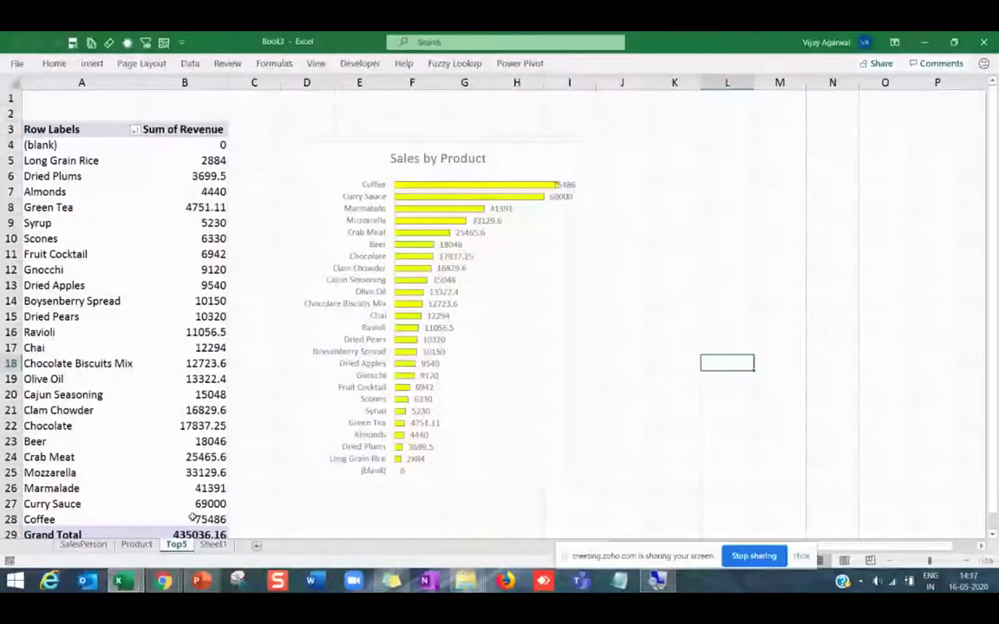
{"action": "left_click", "coordinate": [52, 239]}
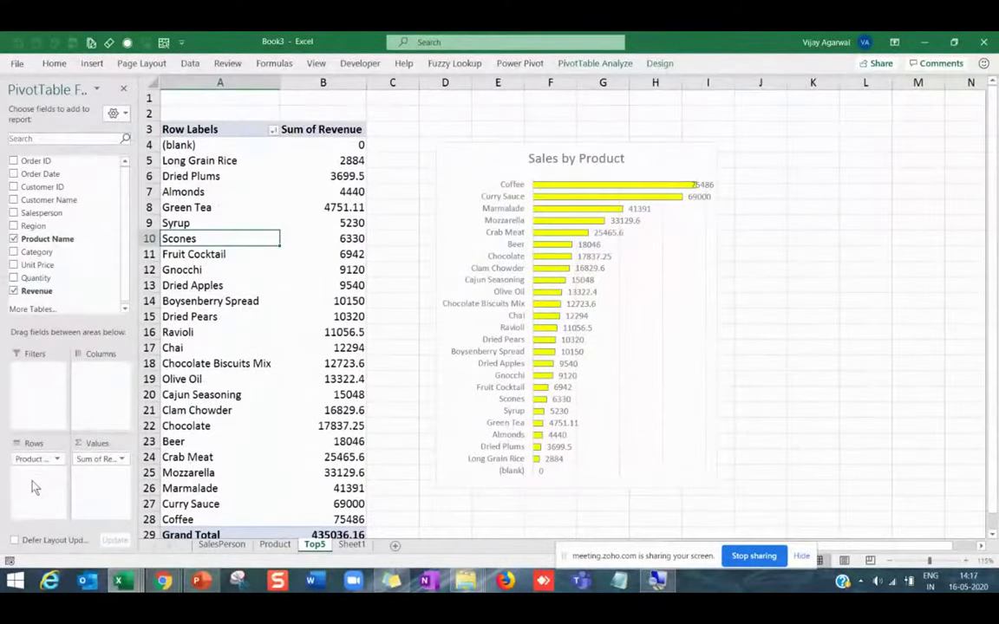
Swap Product Name for Salesperson in the pivot rows and apply a Top 5 filter by revenue.
{"action": "left_click", "coordinate": [22, 239]}
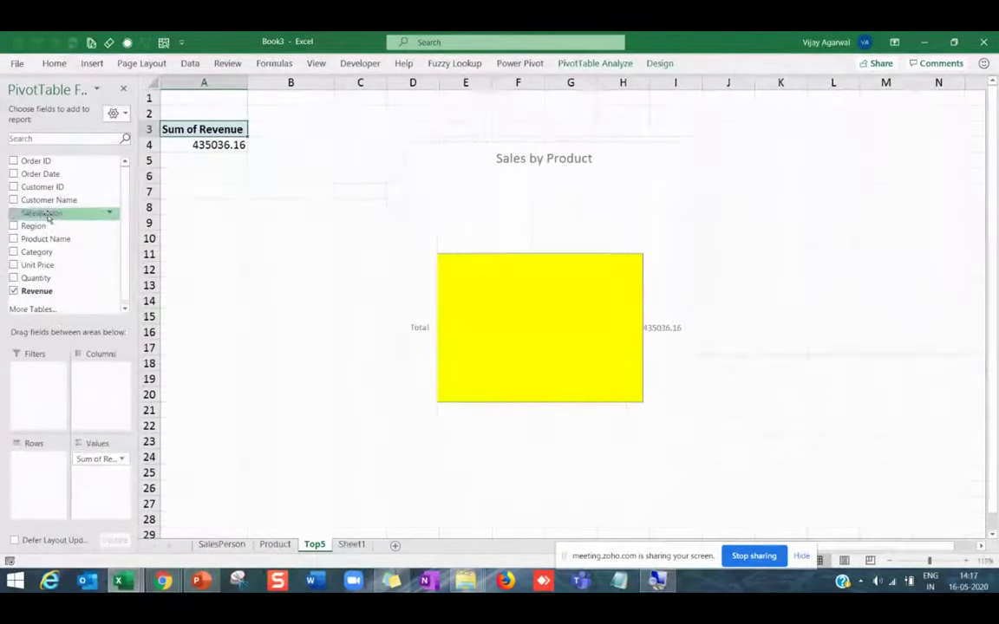
{"action": "left_click_drag", "start_coordinate": [39, 212], "coordinate": [44, 486]}
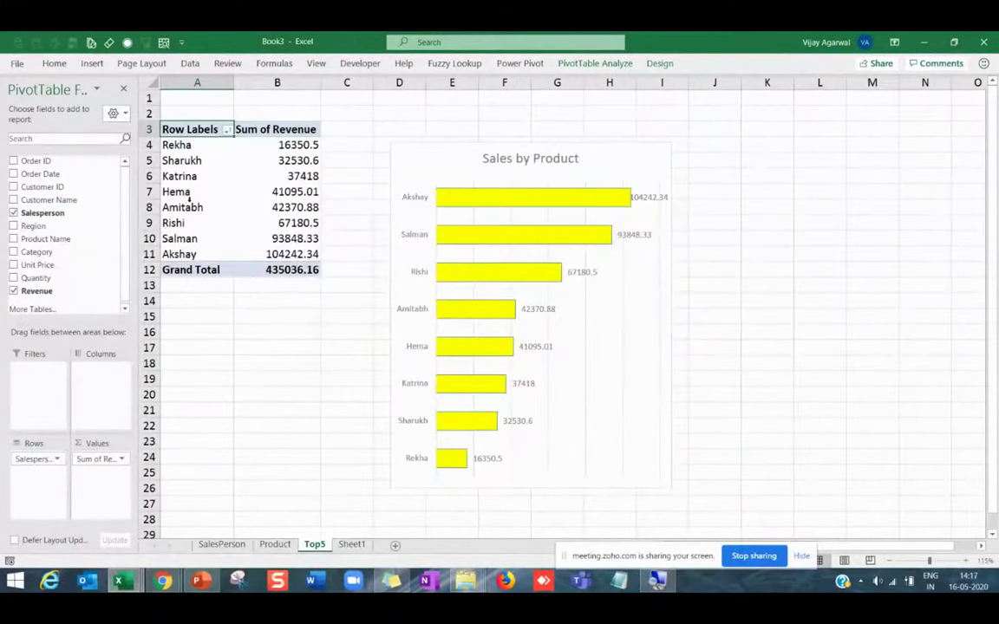
{"action": "left_click", "coordinate": [276, 192]}
{"action": "left_click", "coordinate": [227, 129]}
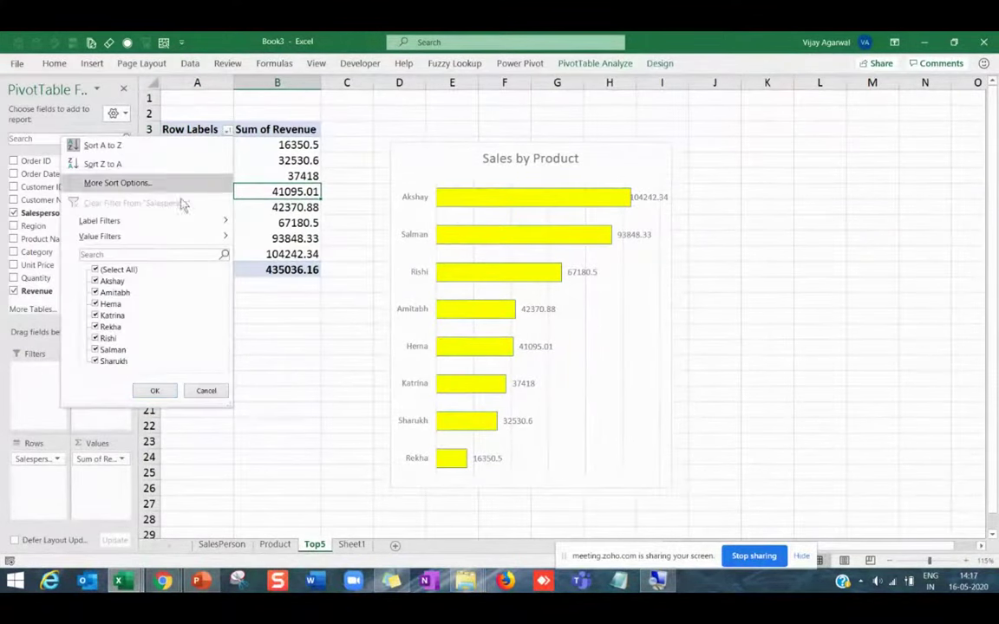
{"action": "mouse_move", "coordinate": [118, 237]}
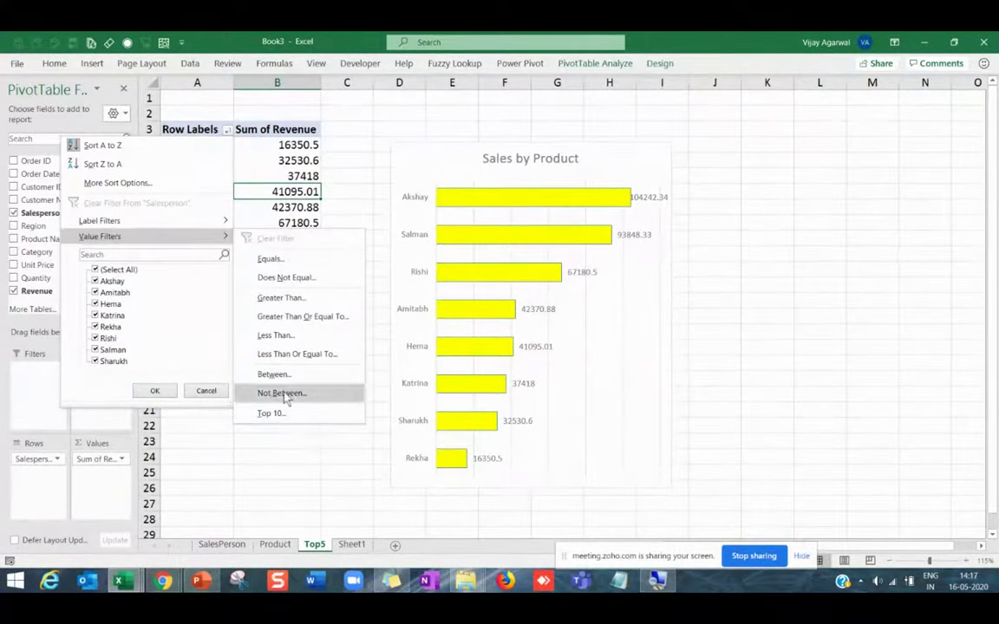
{"action": "left_click", "coordinate": [298, 421]}
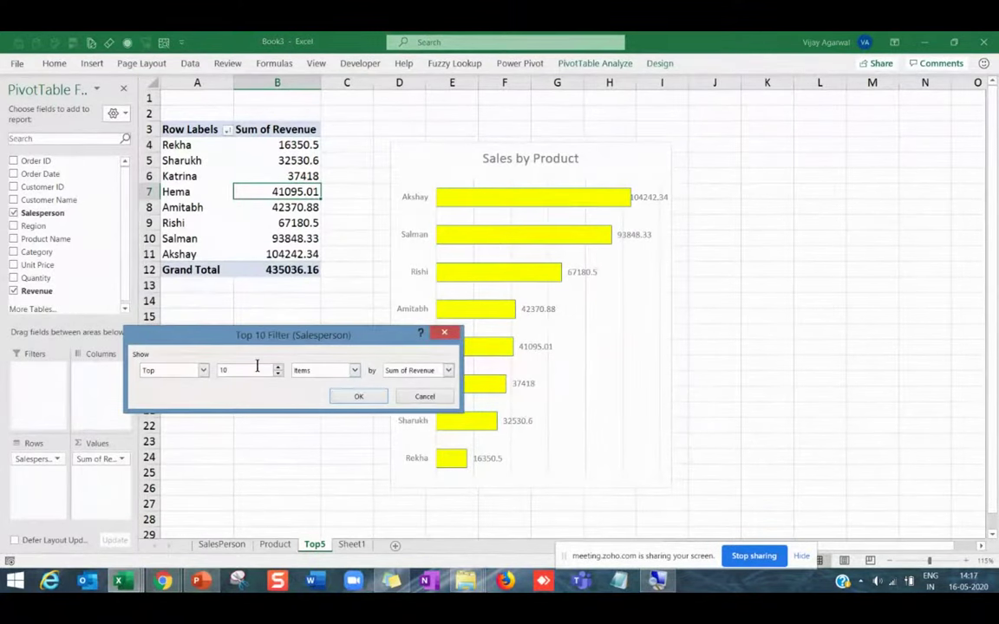
{"action": "type", "text": "5"}
{"action": "left_click", "coordinate": [350, 399]}
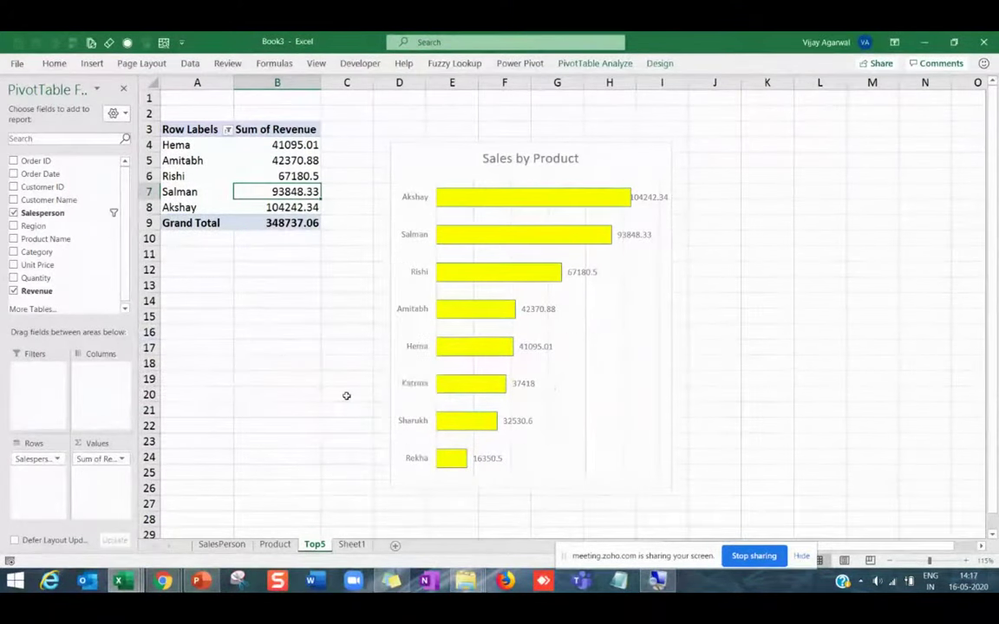
Sort the top five salespeople's revenue smallest to largest.
{"action": "left_click", "coordinate": [296, 157]}
{"action": "right_click", "coordinate": [296, 157]}
{"action": "mouse_move", "coordinate": [328, 244]}
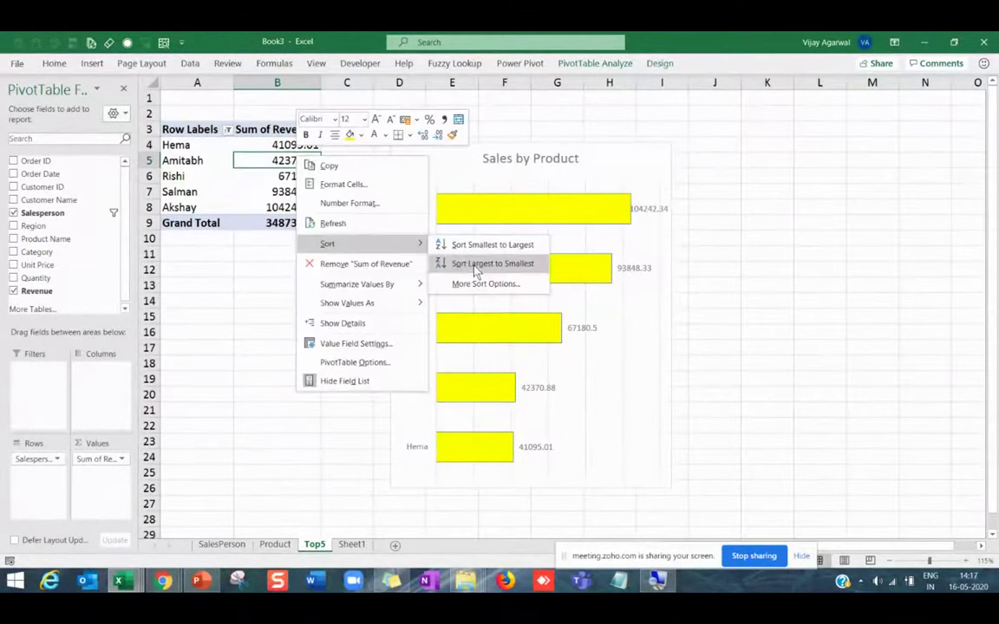
{"action": "left_click", "coordinate": [441, 247]}
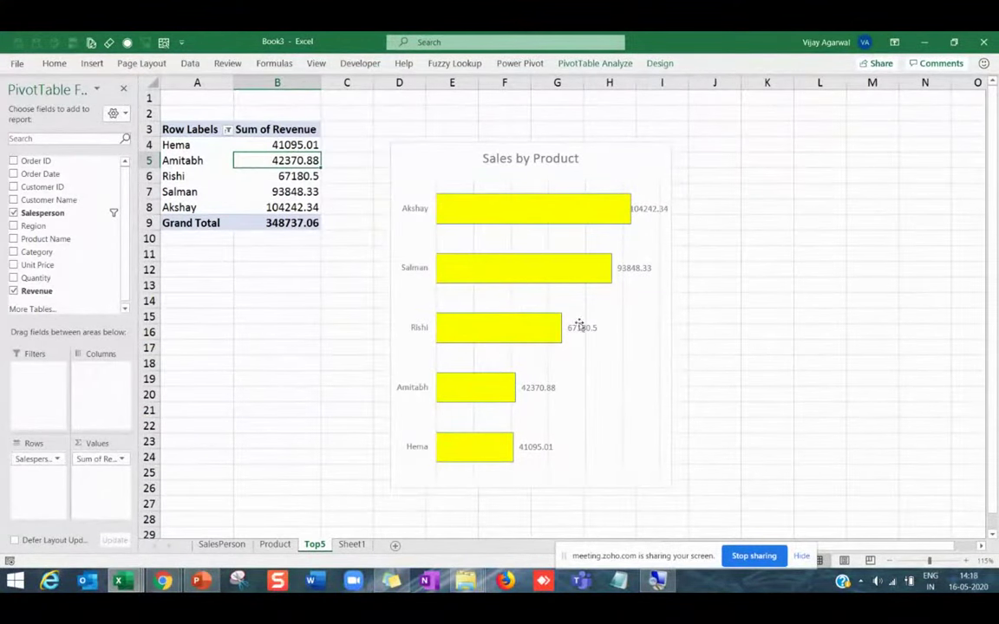
{"action": "left_click", "coordinate": [478, 218]}
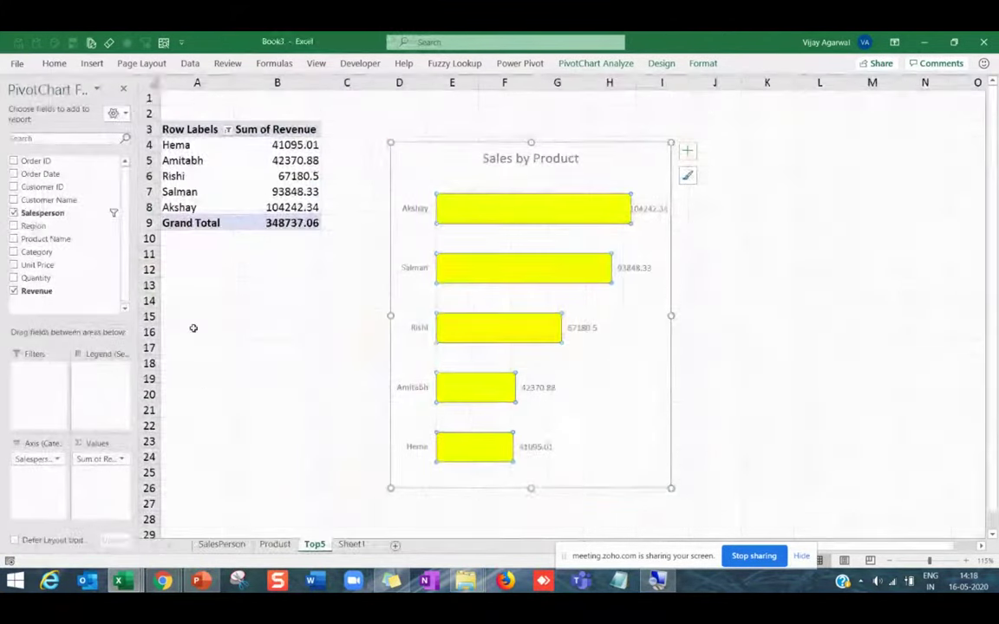
Fill the chart bars blue-grey from Home > Fill Color.
{"action": "left_click", "coordinate": [54, 64]}
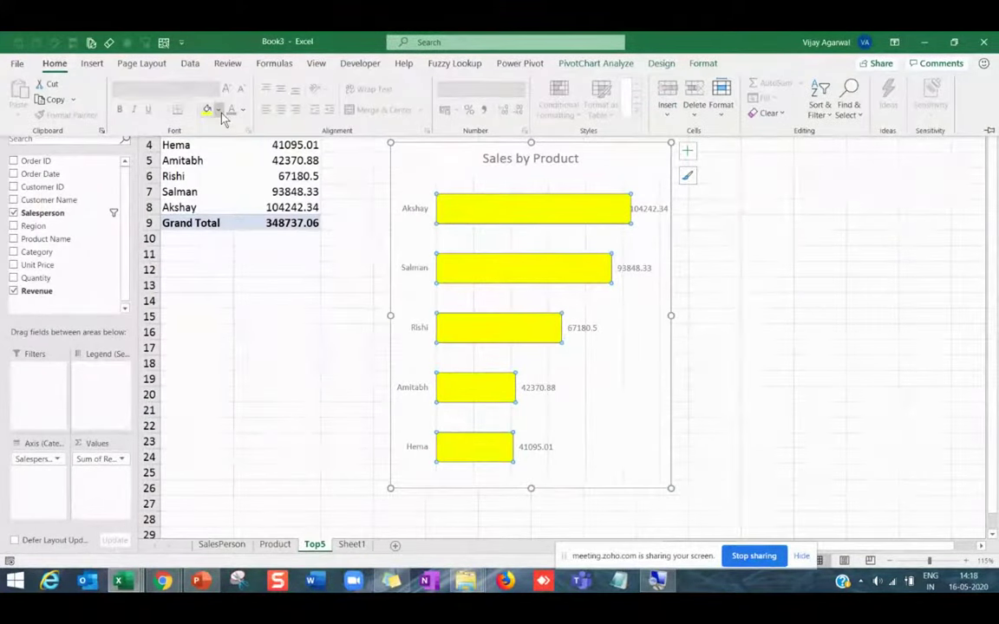
{"action": "left_click", "coordinate": [220, 112]}
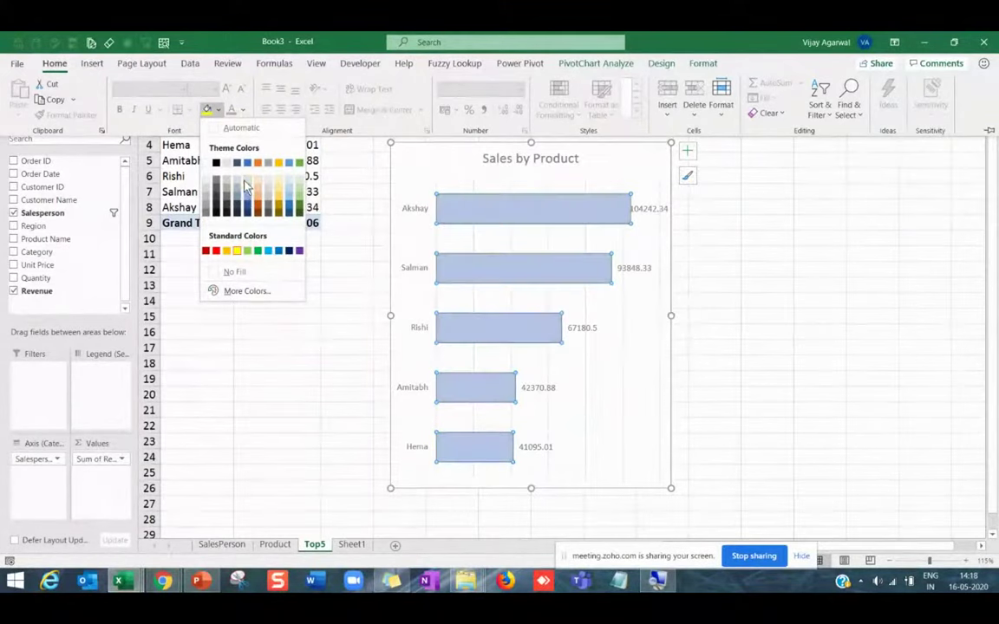
{"action": "left_click", "coordinate": [245, 184]}
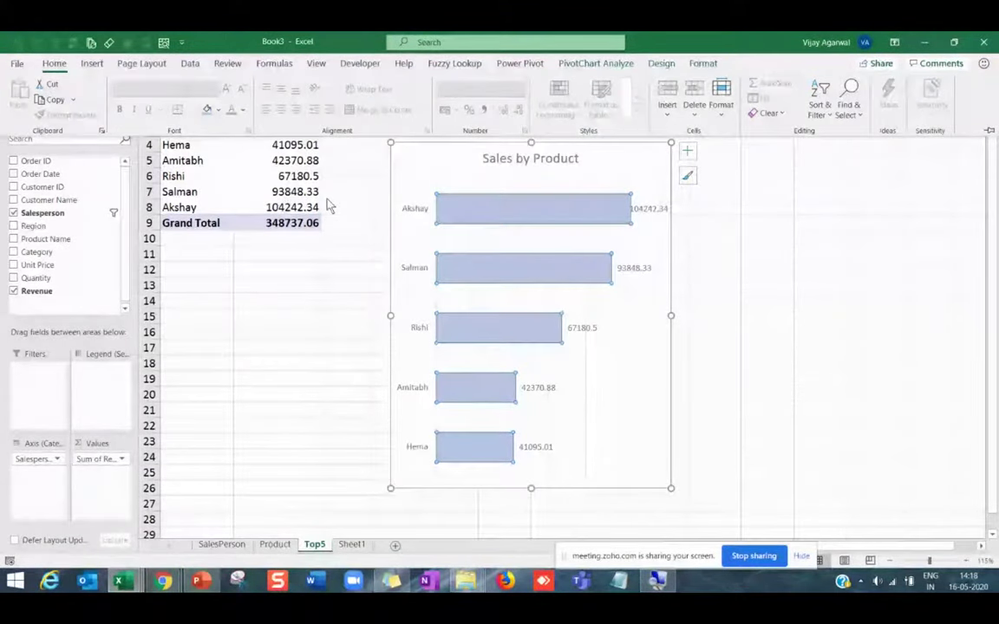
{"action": "left_click", "coordinate": [674, 311]}
Shorten the chart and move it up and left, closer to the pivot table.
{"action": "left_click_drag", "start_coordinate": [675, 310], "coordinate": [694, 315]}
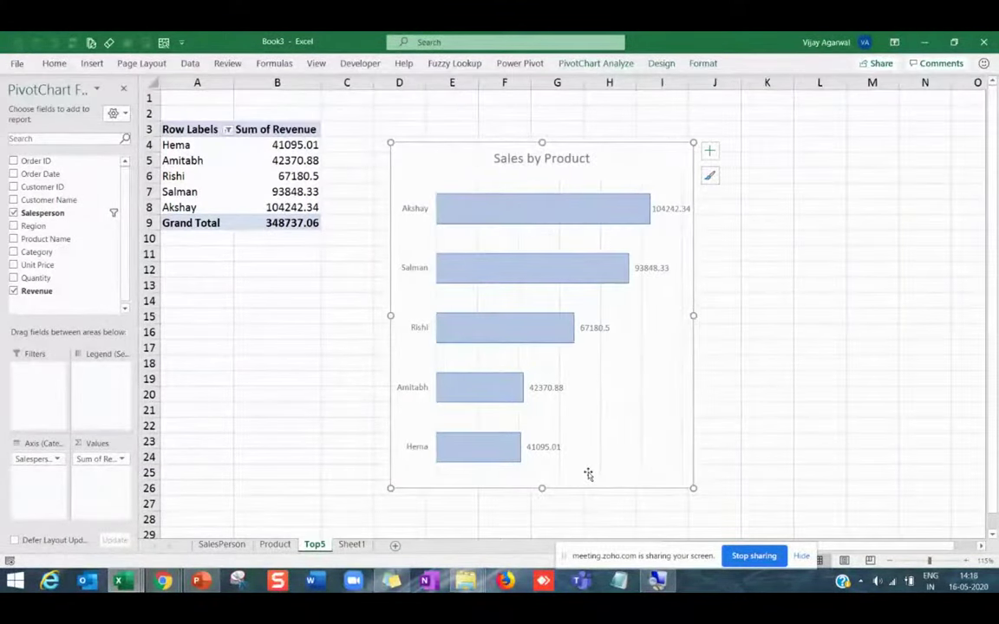
{"action": "left_click", "coordinate": [547, 454]}
{"action": "left_click_drag", "start_coordinate": [542, 488], "coordinate": [541, 397]}
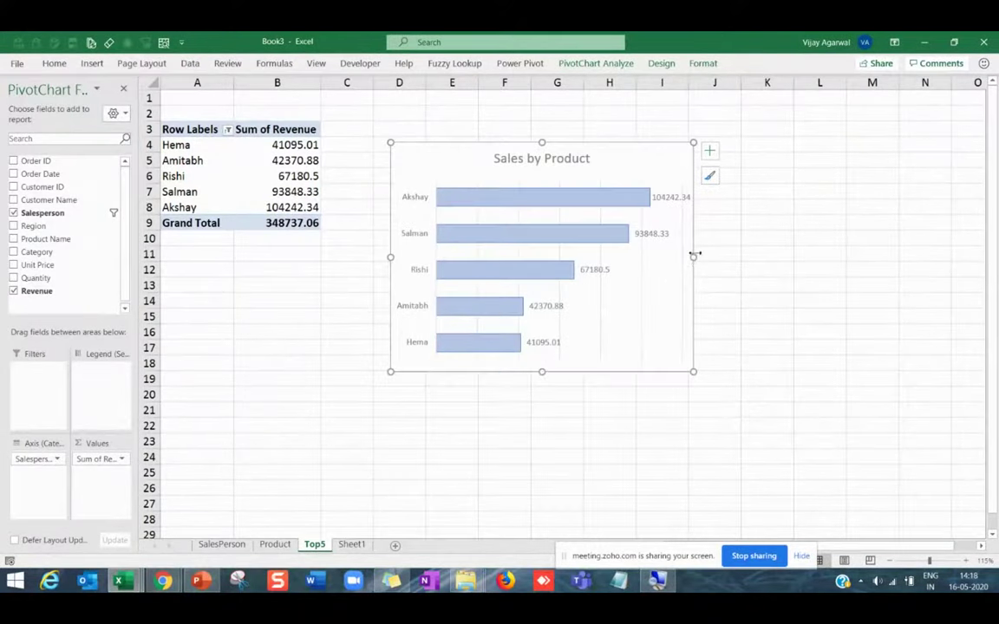
{"action": "left_click_drag", "start_coordinate": [694, 257], "coordinate": [664, 257]}
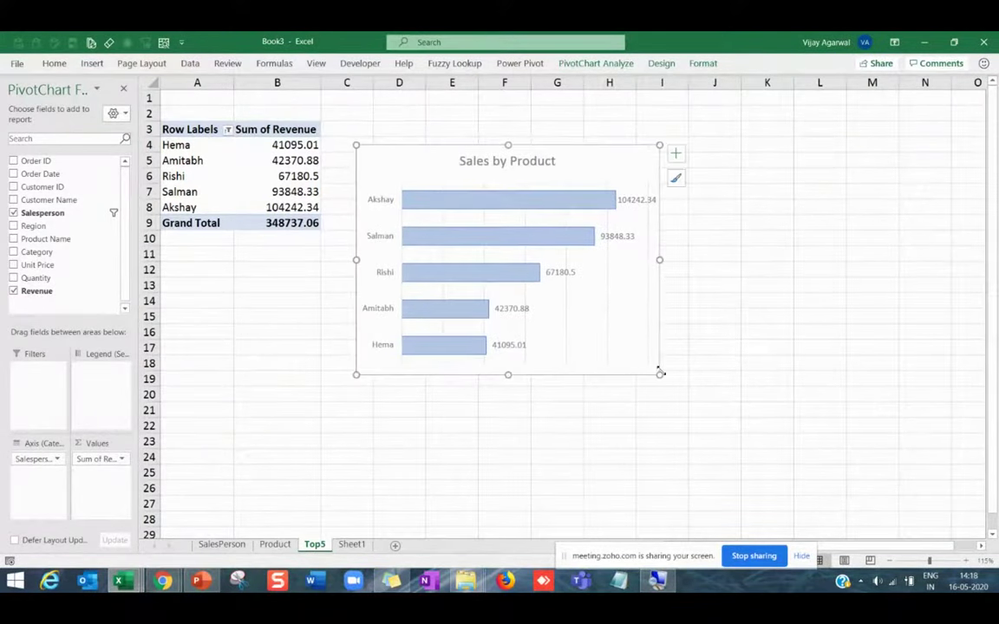
{"action": "left_click_drag", "start_coordinate": [659, 373], "coordinate": [605, 340]}
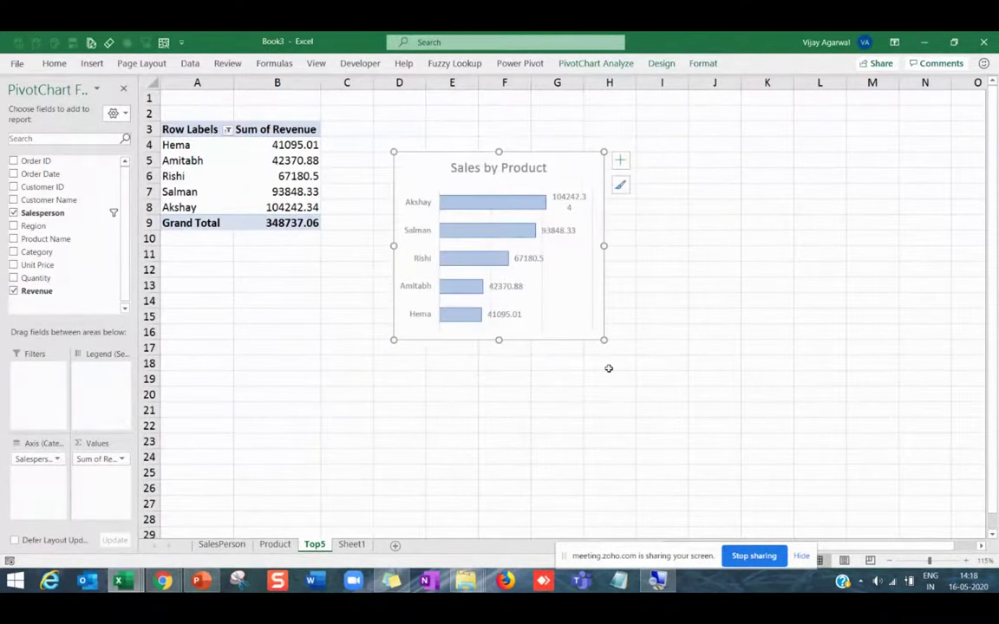
{"action": "left_click", "coordinate": [608, 369]}
Rename the Top5 (2) copy sheet to 'REgion' after checking the reference dashboard.
{"action": "key", "text": "alt+Tab"}
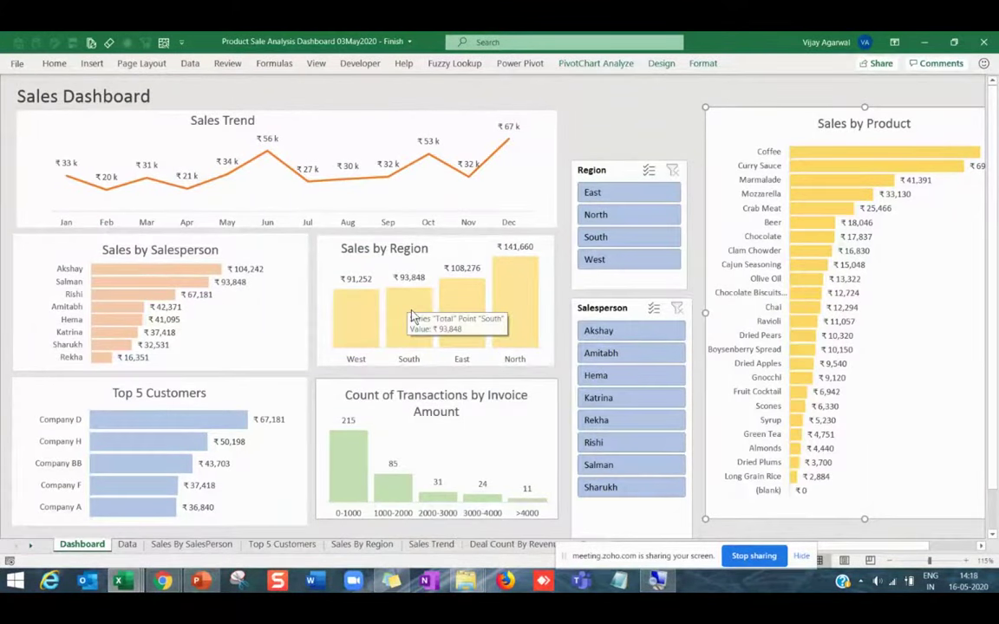
{"action": "key", "text": "alt+Tab"}
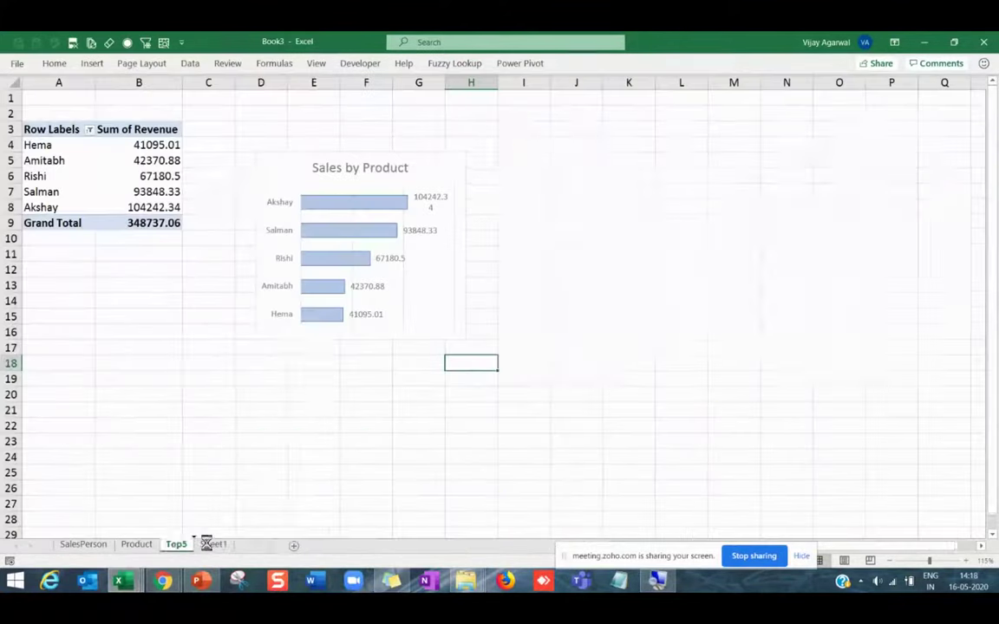
{"action": "right_click", "coordinate": [208, 545]}
{"action": "left_click", "coordinate": [248, 400]}
{"action": "type", "text": "REgion"}
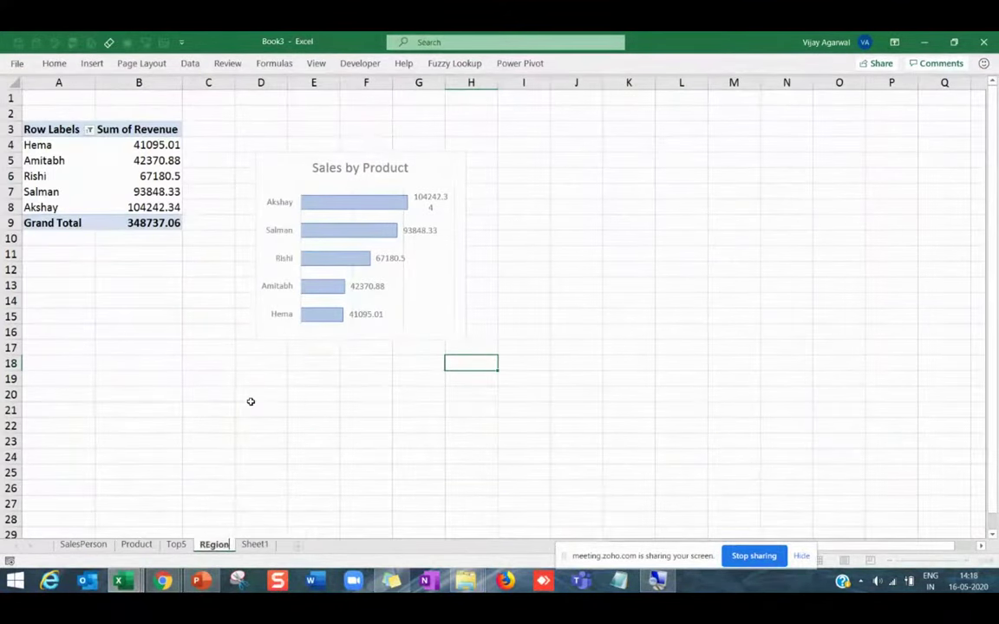
{"action": "key", "text": "Return"}
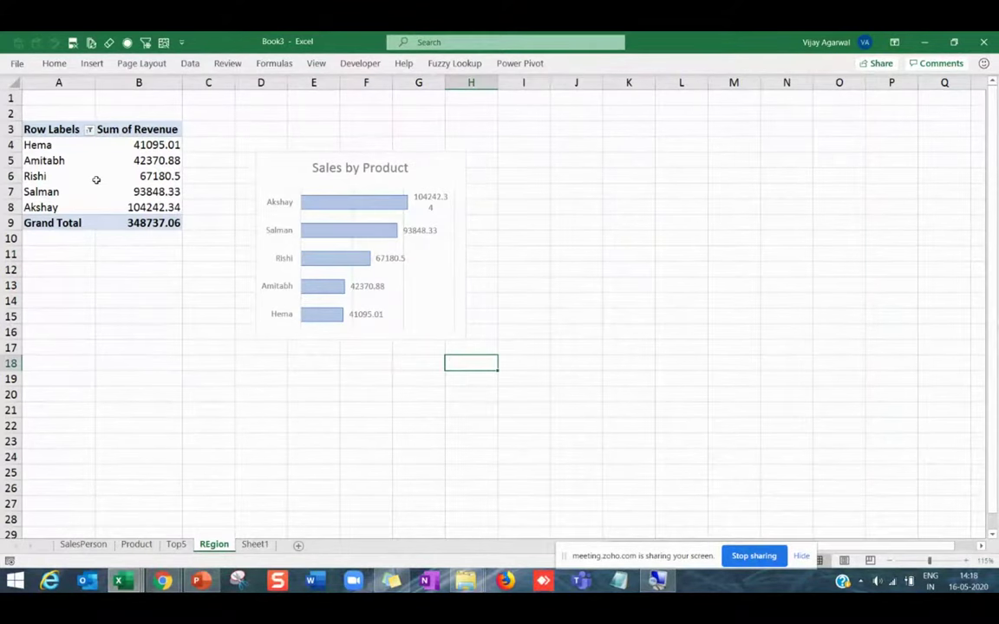
Replace Salesperson with Region in the pivot rows.
{"action": "left_click", "coordinate": [85, 173]}
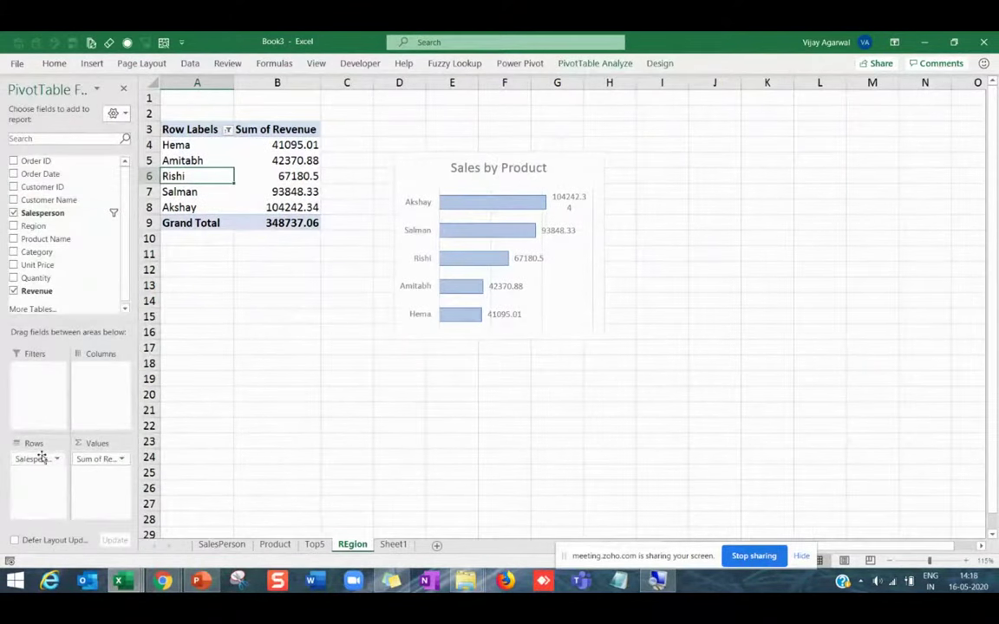
{"action": "left_click_drag", "start_coordinate": [41, 458], "coordinate": [37, 458]}
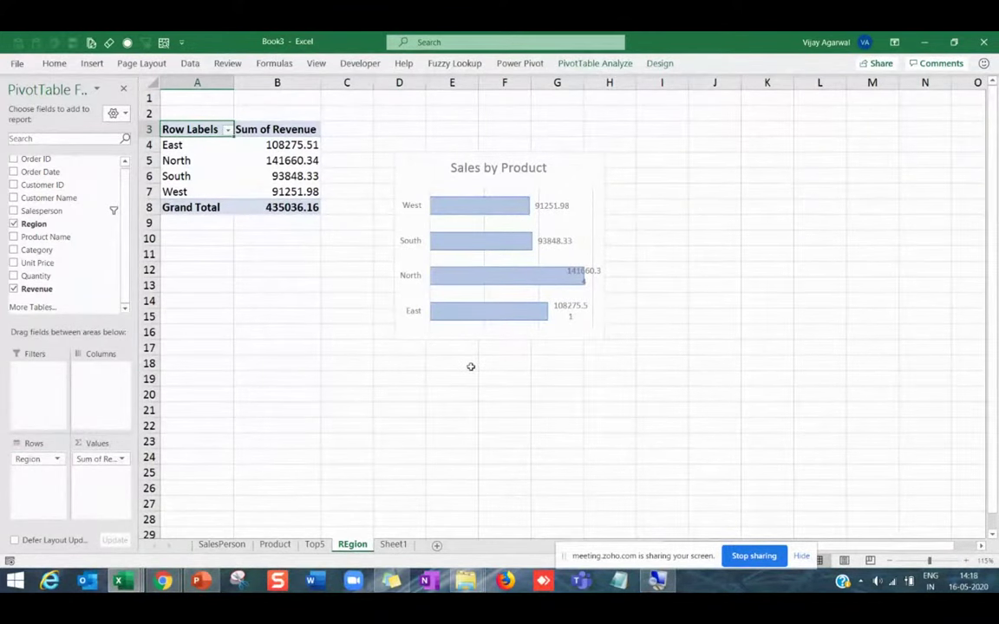
{"action": "key", "text": "alt+Tab"}
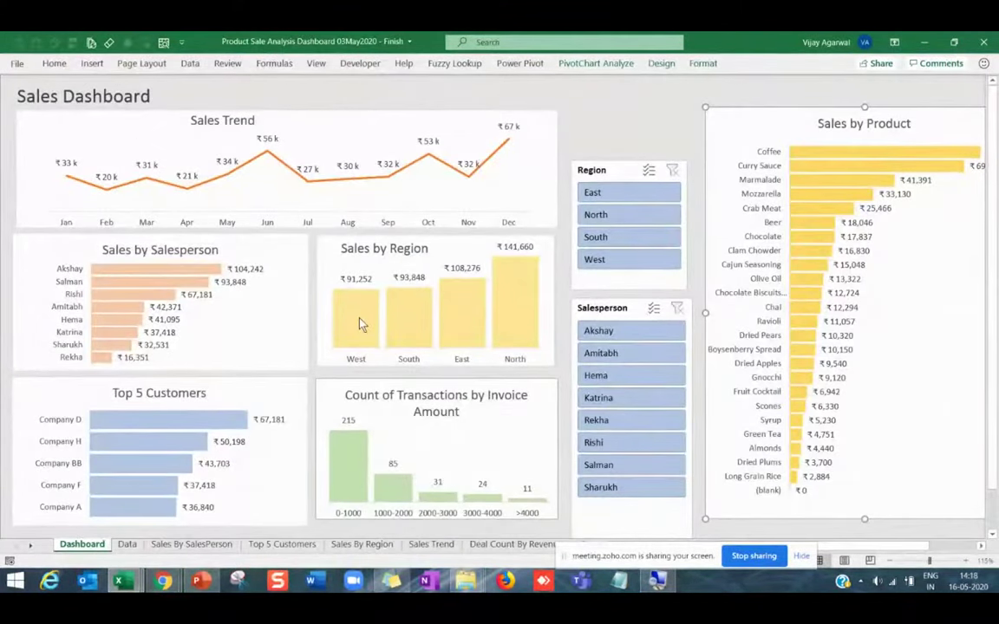
{"action": "key", "text": "alt+Tab"}
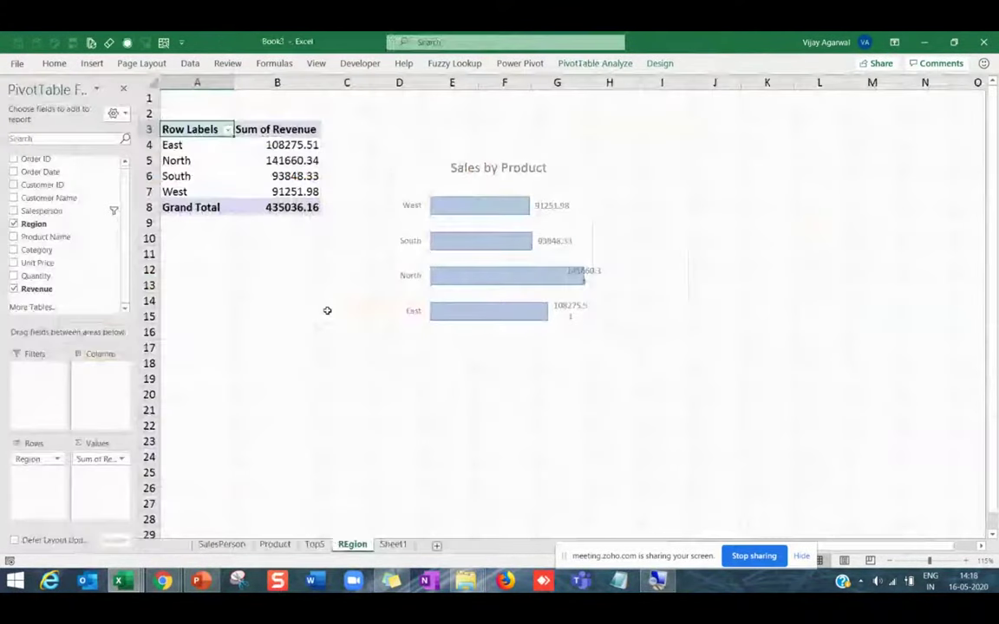
Change the chart to a clustered column chart and widen it to the right.
{"action": "left_click", "coordinate": [407, 180]}
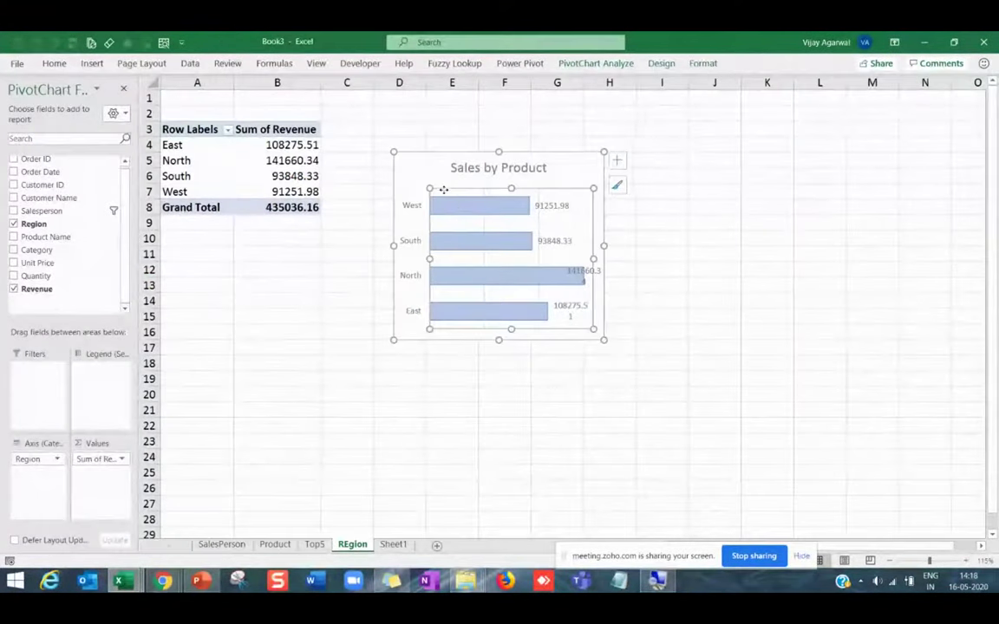
{"action": "left_click", "coordinate": [661, 63]}
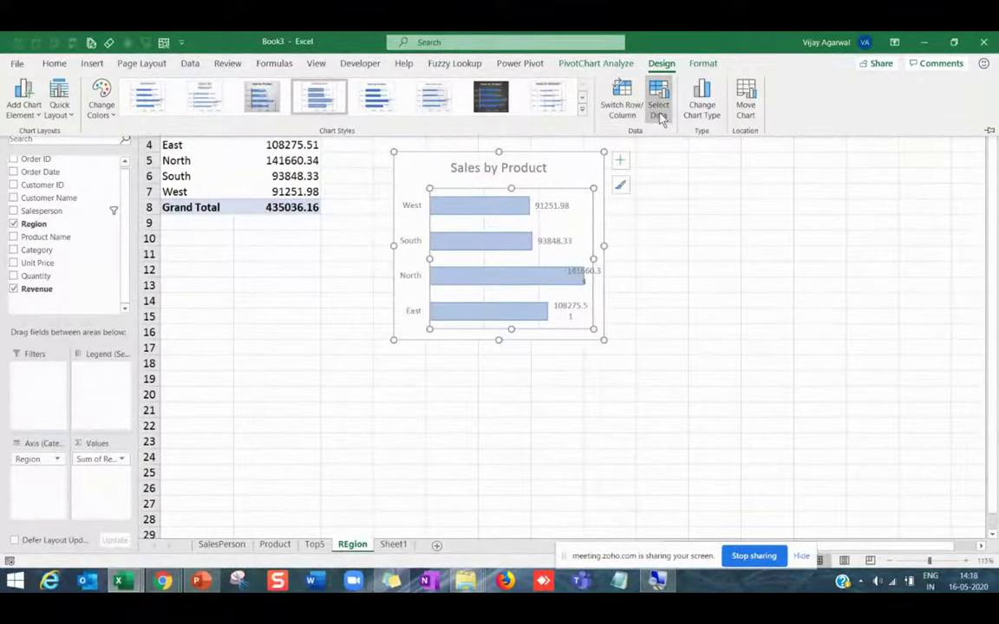
{"action": "left_click", "coordinate": [703, 102]}
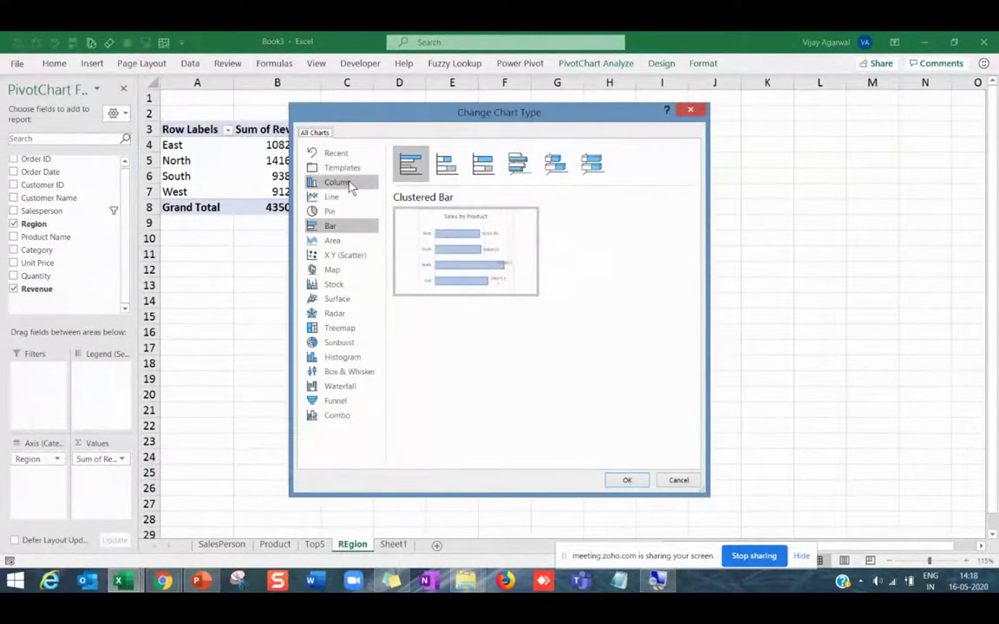
{"action": "left_click", "coordinate": [350, 187]}
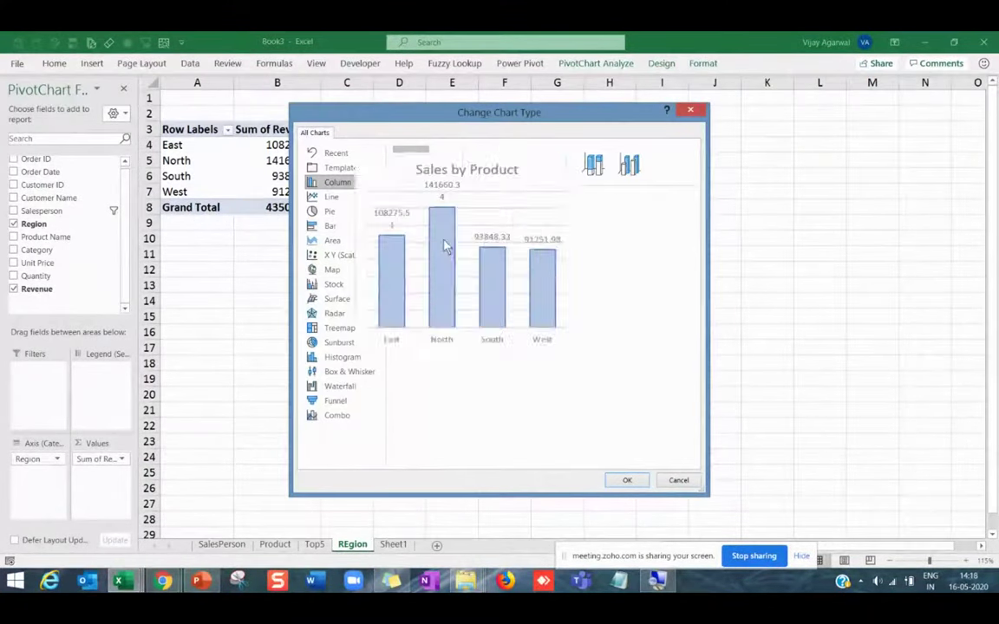
{"action": "left_click", "coordinate": [631, 481]}
{"action": "left_click_drag", "start_coordinate": [604, 341], "coordinate": [638, 339]}
Retitle the chart 'Sales by REgion' by replacing the word Product.
{"action": "left_click", "coordinate": [491, 193]}
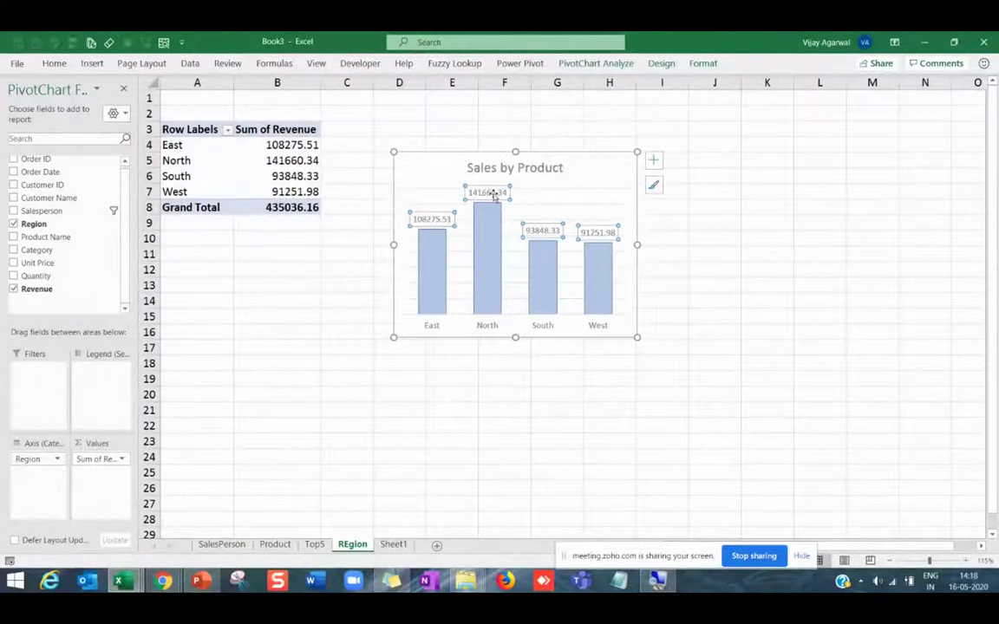
{"action": "key", "text": "alt+Tab"}
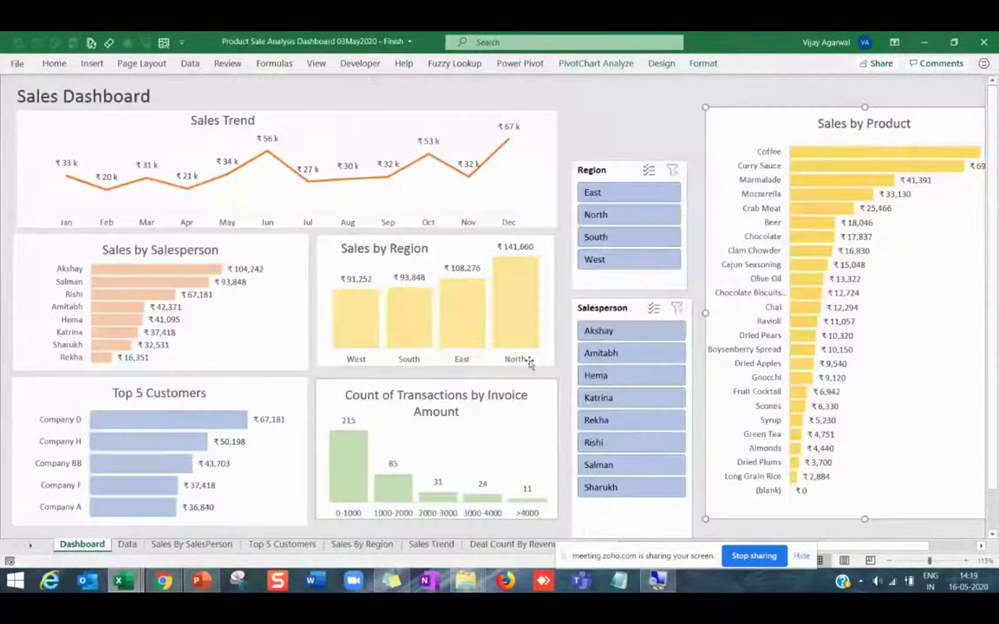
{"action": "key", "text": "alt+Tab"}
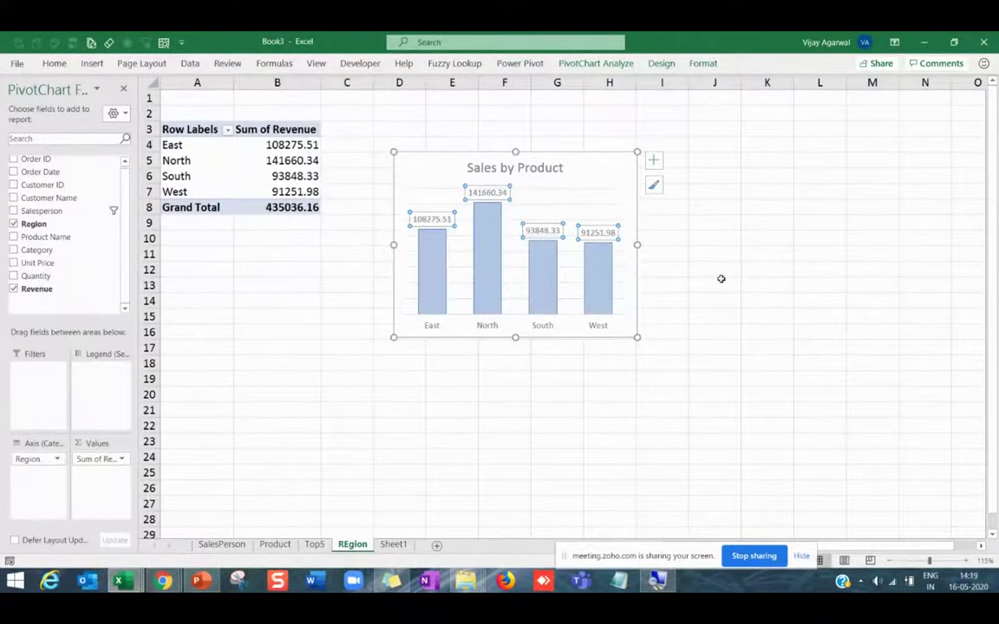
{"action": "left_click", "coordinate": [516, 168]}
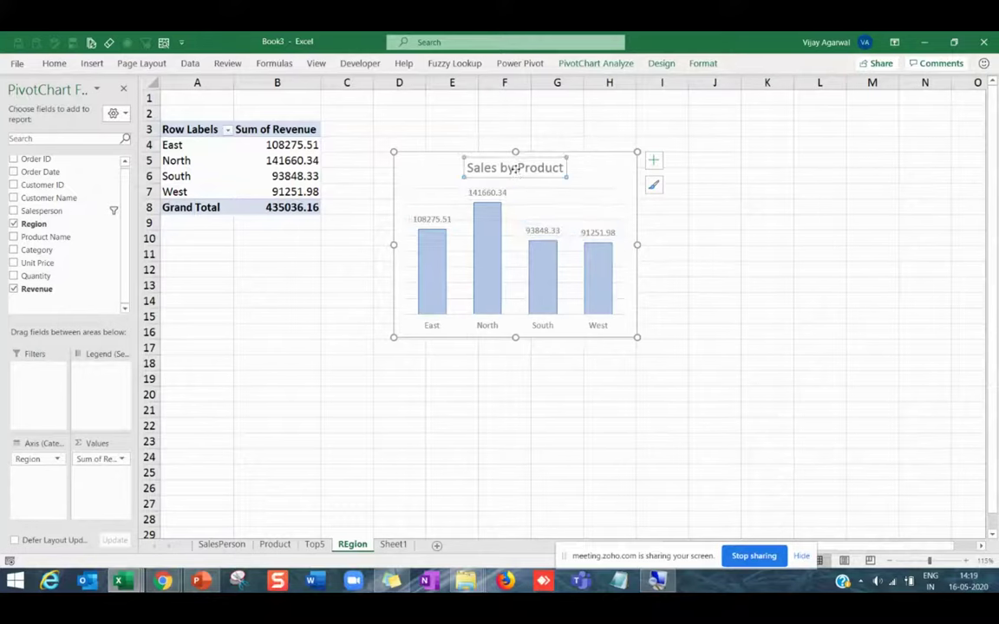
{"action": "left_click_drag", "start_coordinate": [517, 169], "coordinate": [568, 168]}
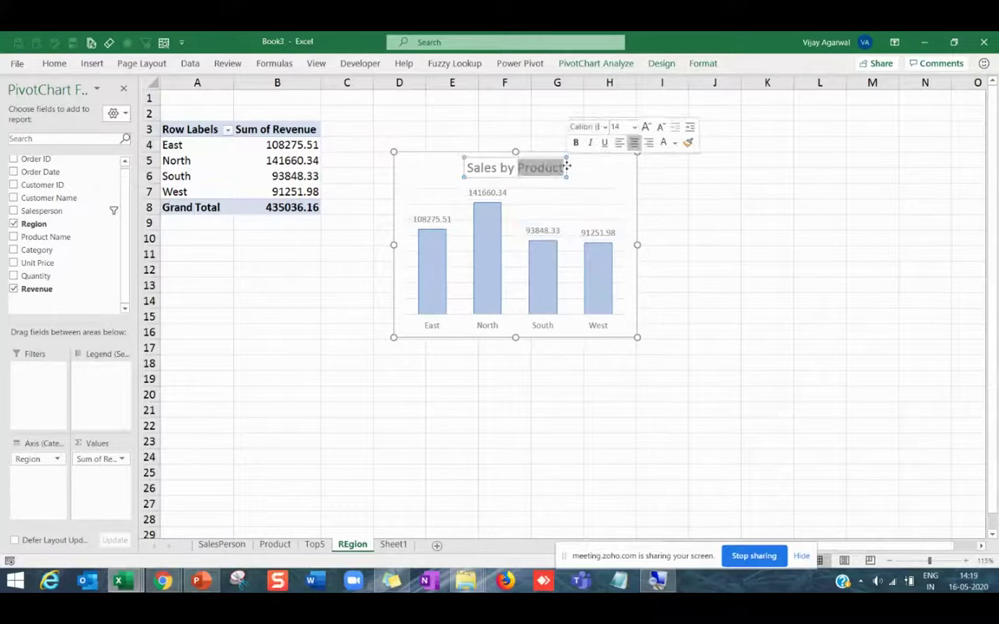
{"action": "type", "text": "REgion"}
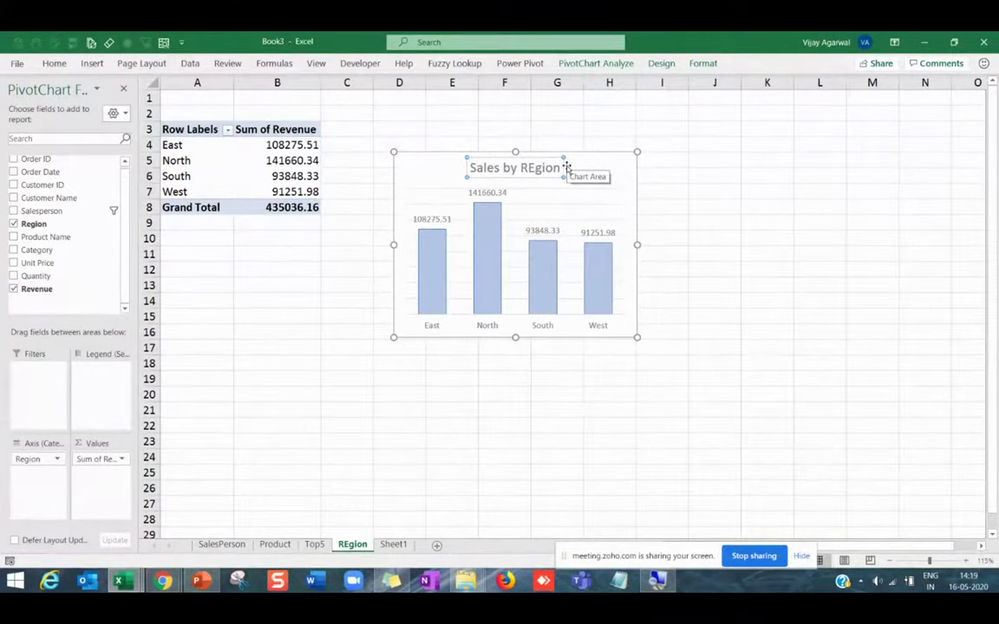
{"action": "key", "text": "Return"}
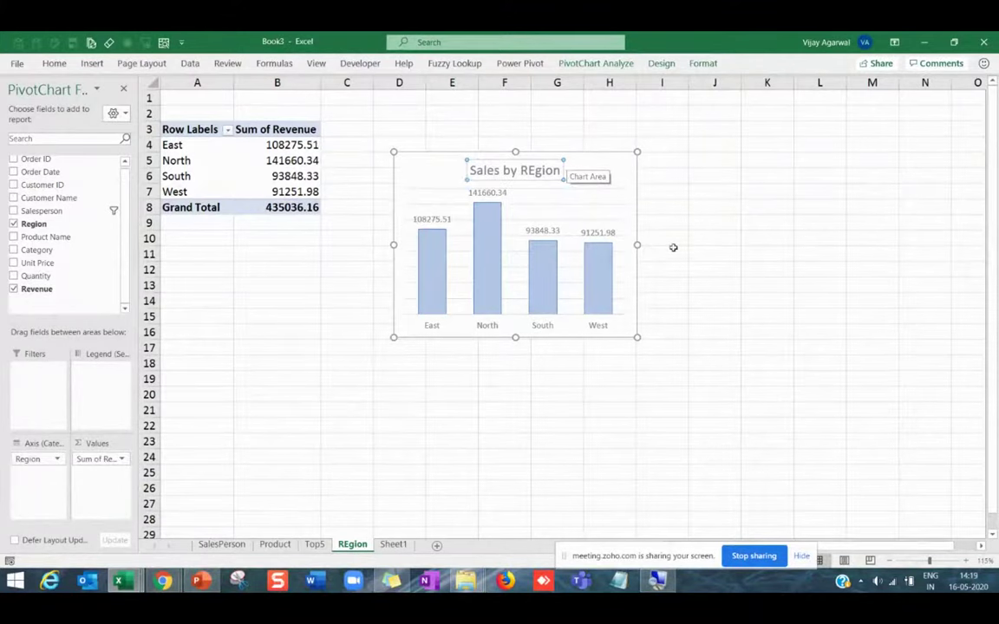
{"action": "left_click", "coordinate": [694, 286]}
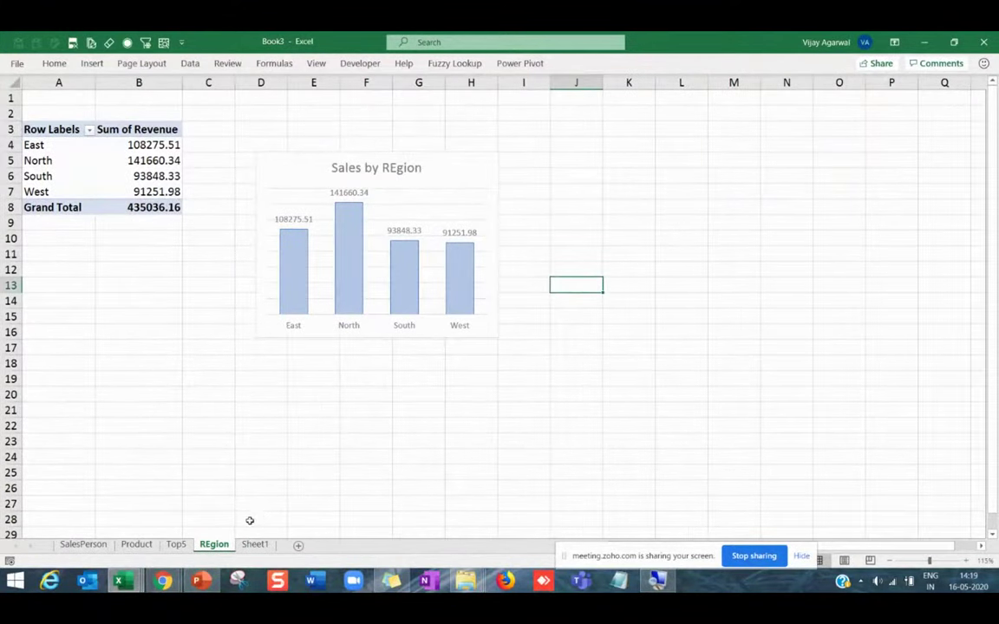
Duplicate the REgion sheet and name the copy Trend.
{"action": "key", "text": "alt+Tab"}
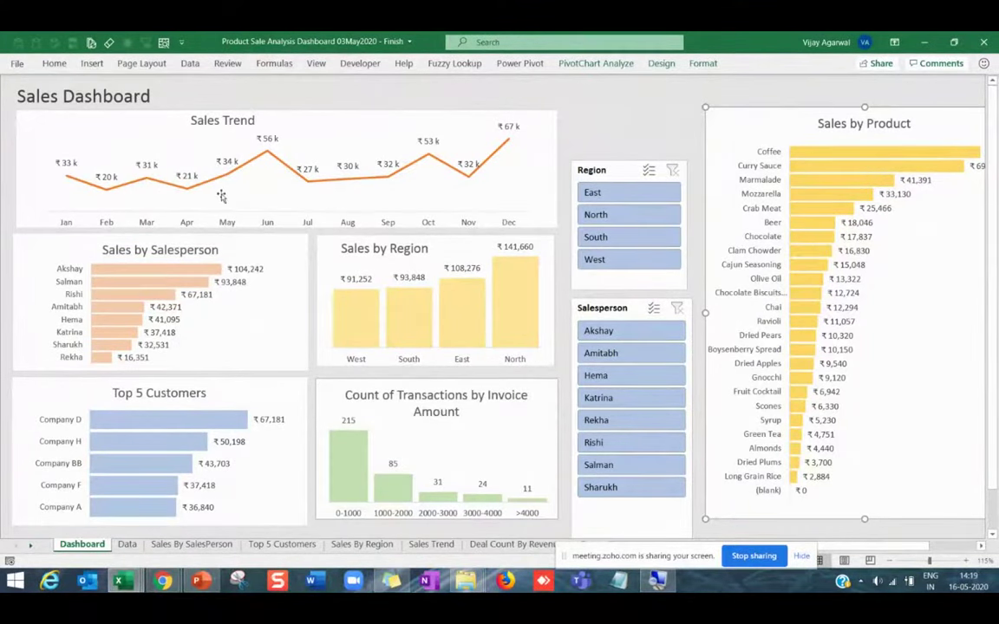
{"action": "key", "text": "alt+Tab"}
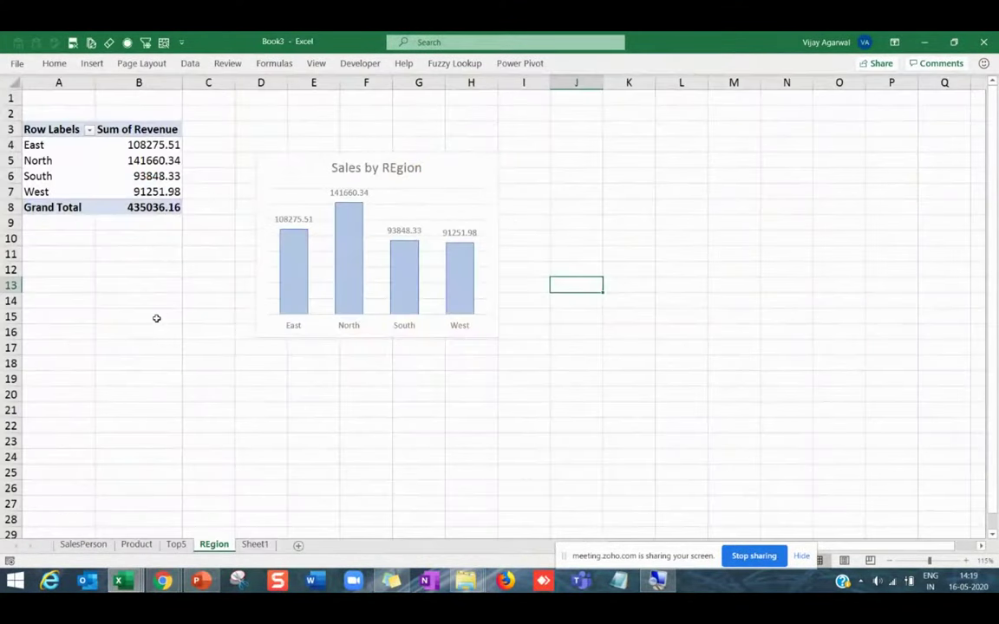
{"action": "left_click_drag", "start_coordinate": [227, 547], "coordinate": [251, 549]}
{"action": "right_click", "coordinate": [251, 549]}
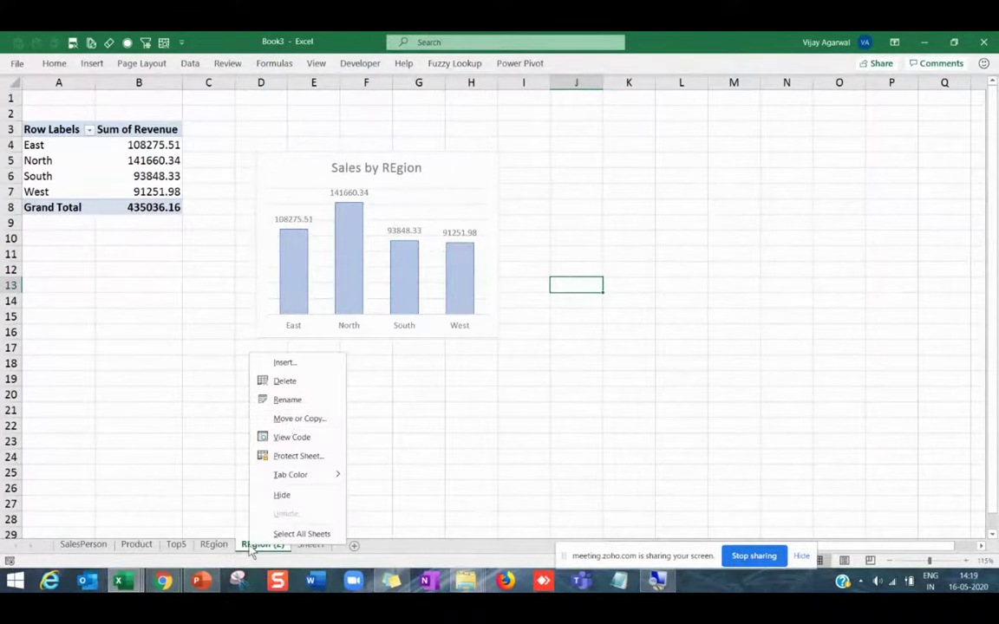
{"action": "left_click", "coordinate": [285, 403]}
{"action": "type", "text": "Tre"}
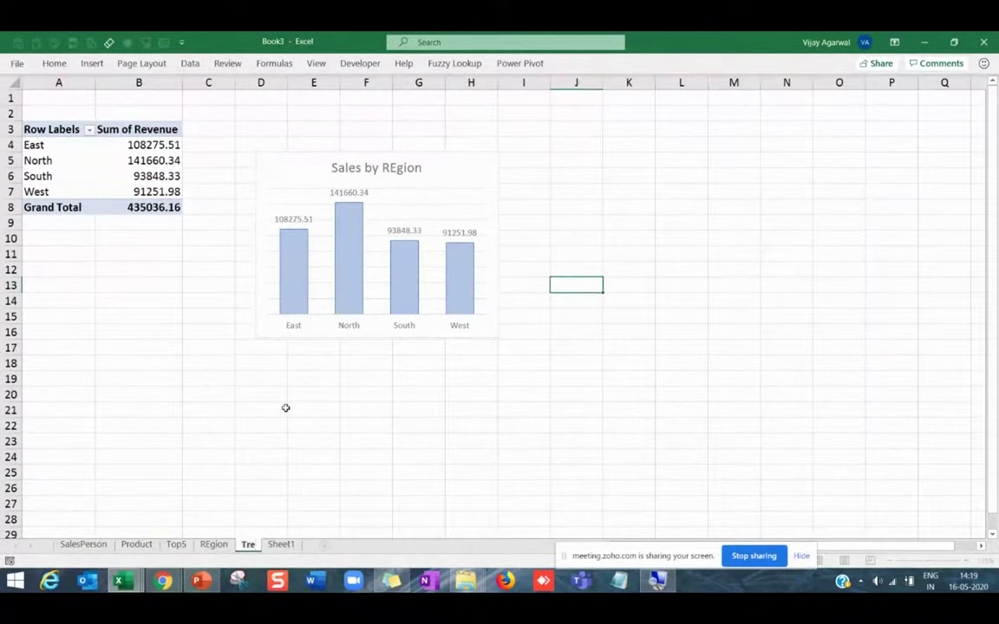
{"action": "type", "text": "nd"}
{"action": "left_click", "coordinate": [69, 177]}
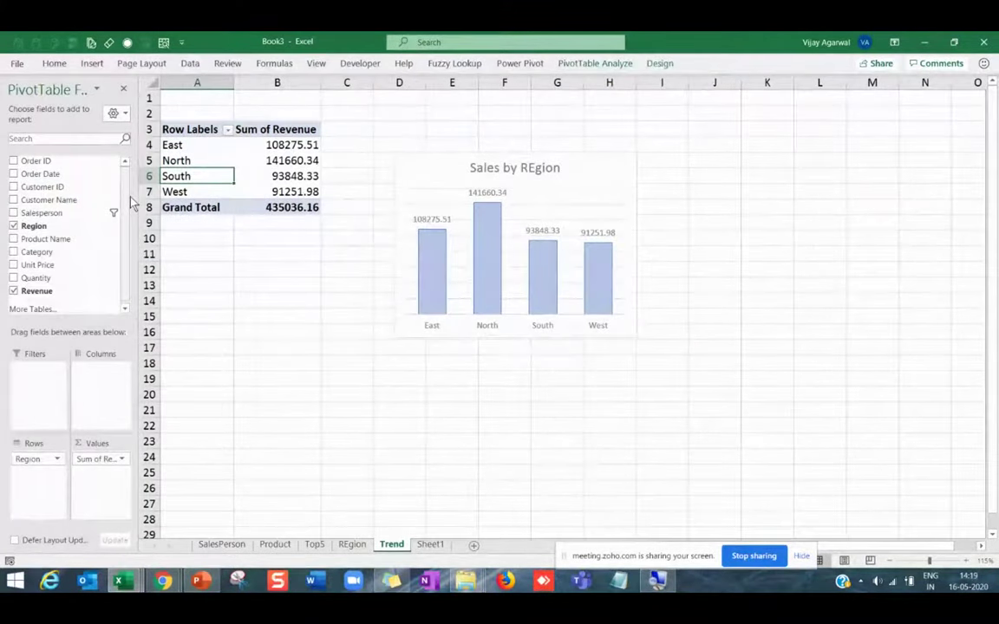
{"action": "key", "text": "ctrl+Tab"}
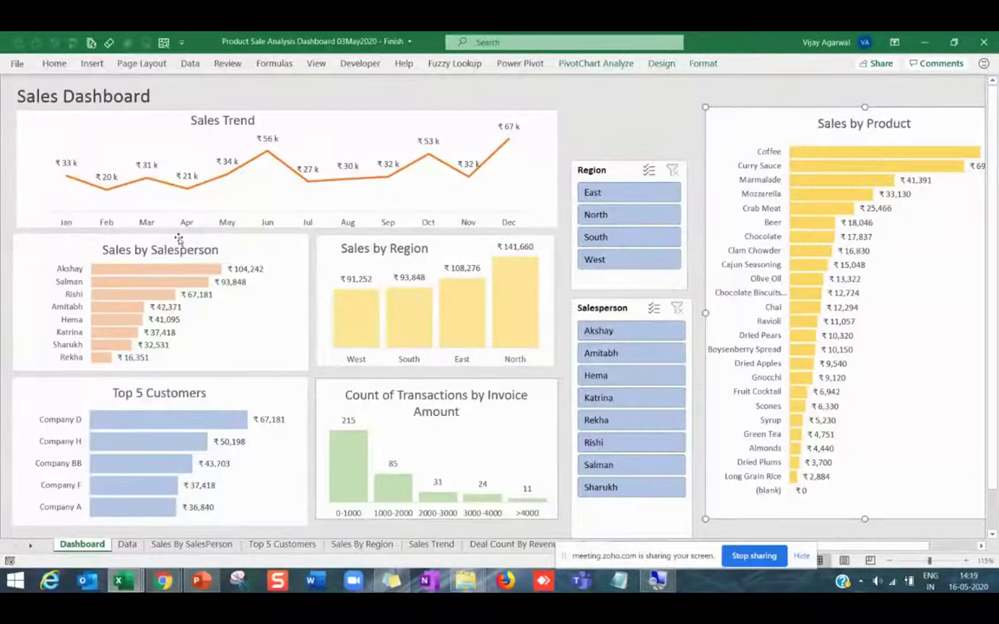
{"action": "key", "text": "ctrl+Tab"}
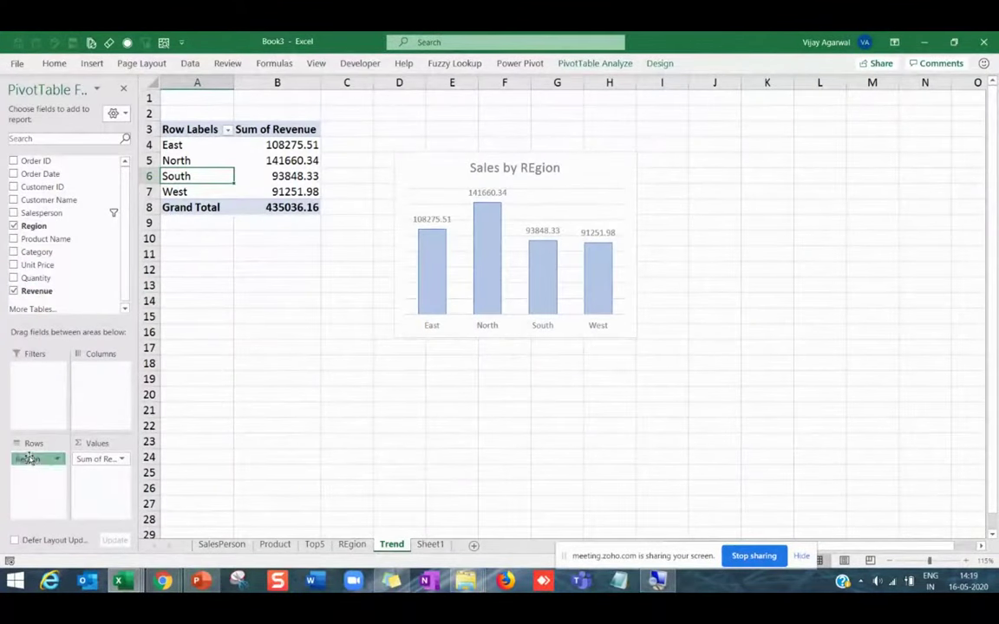
Replace Region with Order Date in the pivot rows and ungroup the months into individual dates.
{"action": "left_click_drag", "start_coordinate": [30, 458], "coordinate": [68, 260]}
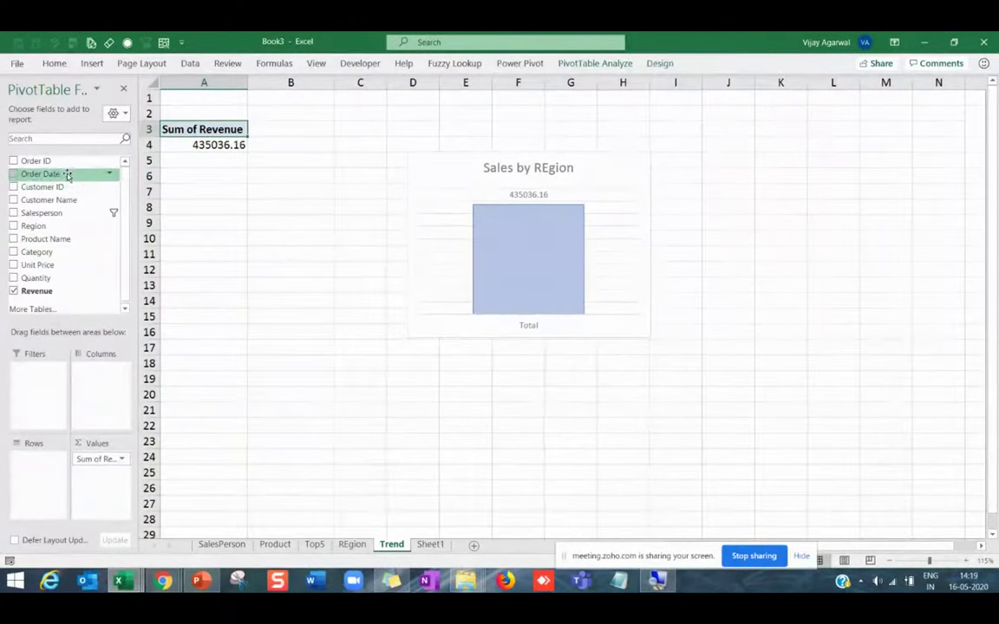
{"action": "left_click_drag", "start_coordinate": [67, 175], "coordinate": [50, 476]}
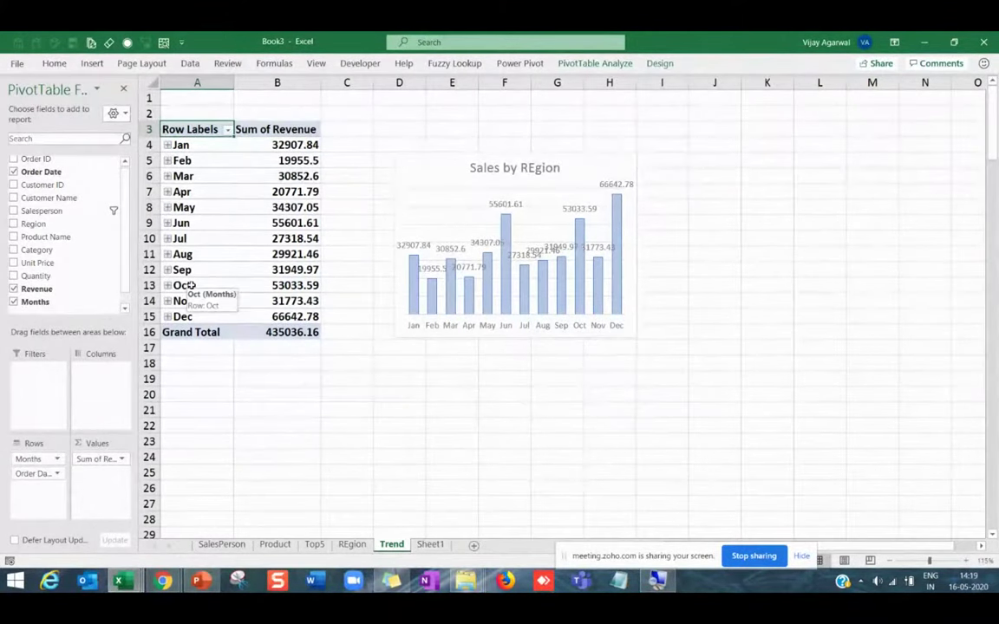
{"action": "left_click", "coordinate": [189, 240]}
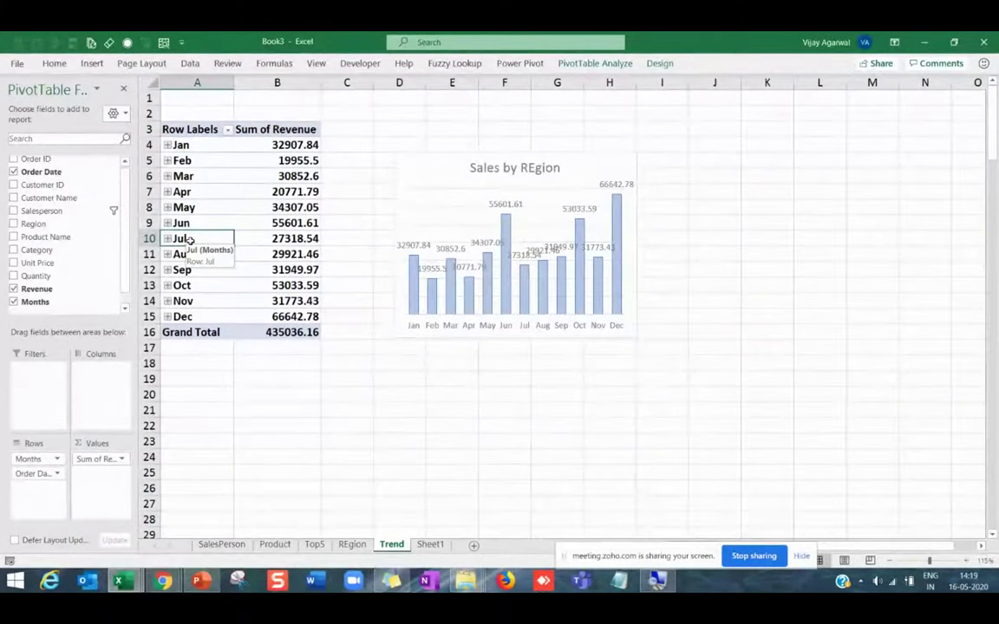
{"action": "right_click", "coordinate": [190, 240]}
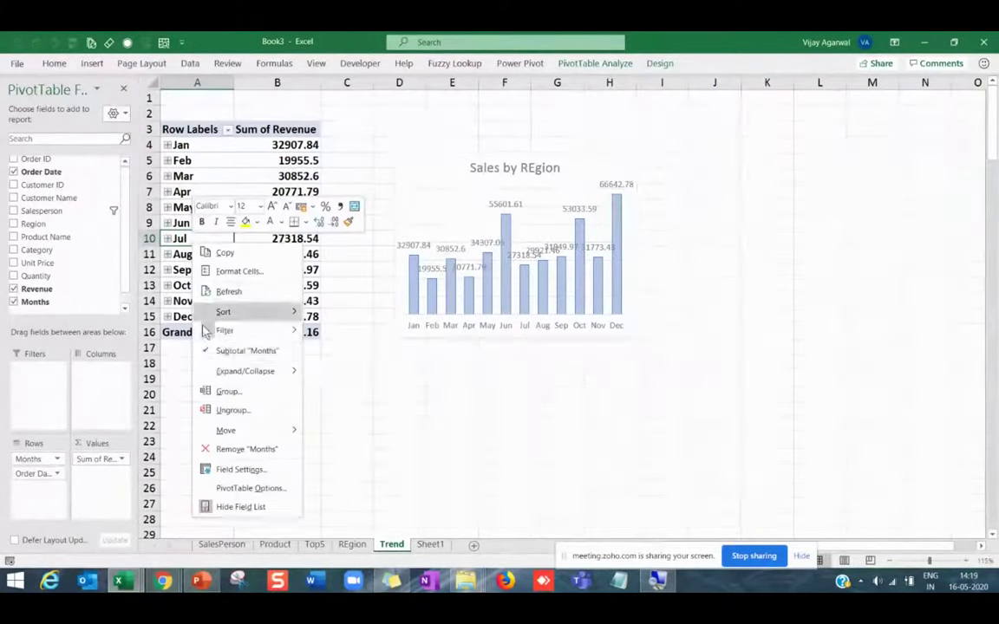
{"action": "left_click", "coordinate": [232, 393]}
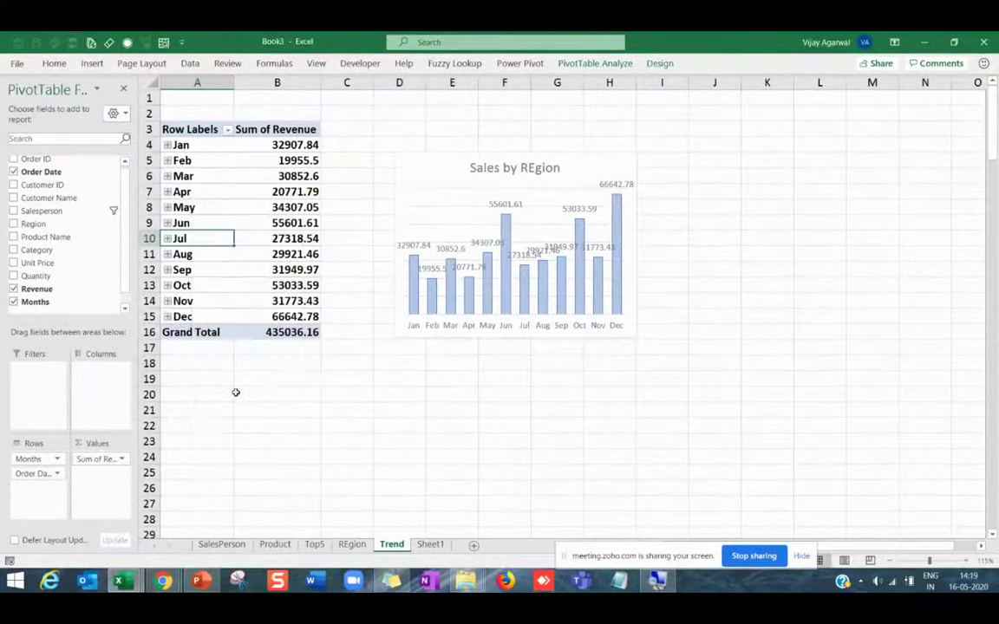
{"action": "left_click", "coordinate": [286, 468]}
{"action": "right_click", "coordinate": [205, 234]}
{"action": "left_click", "coordinate": [264, 404]}
{"action": "left_click_drag", "start_coordinate": [191, 192], "coordinate": [190, 207]}
{"action": "left_click", "coordinate": [199, 254]}
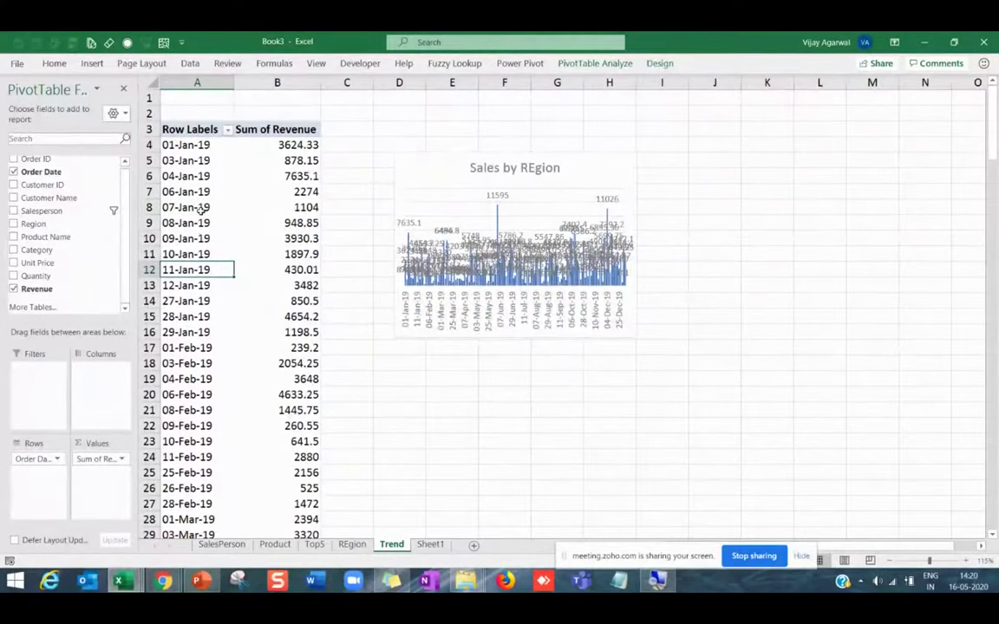
{"action": "left_click", "coordinate": [200, 207]}
{"action": "left_click", "coordinate": [197, 332]}
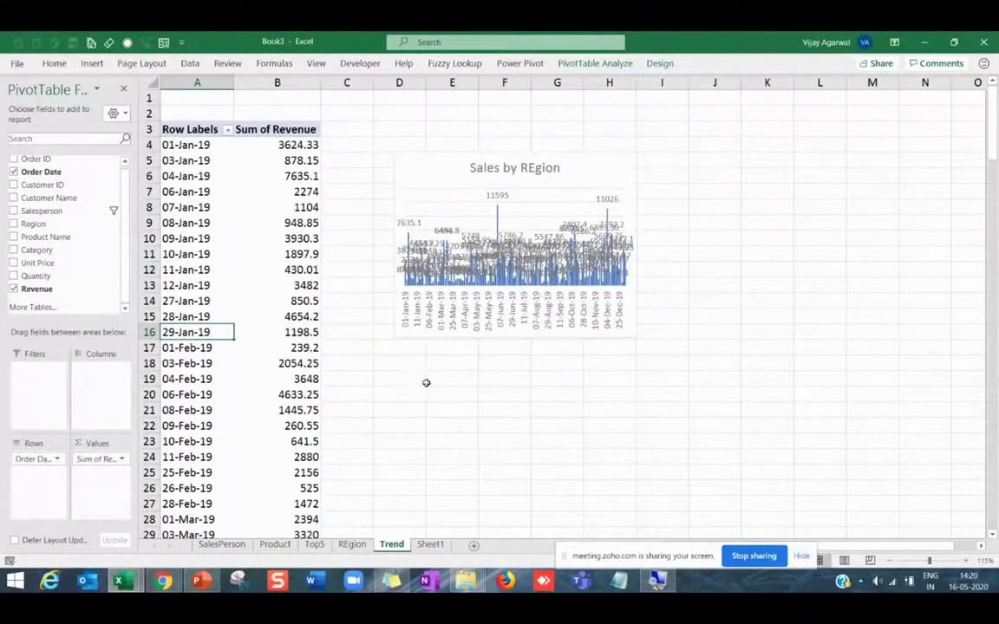
Widen the pivot chart to stretch across to column N.
{"action": "left_click", "coordinate": [637, 337]}
{"action": "left_click_drag", "start_coordinate": [636, 337], "coordinate": [935, 350]}
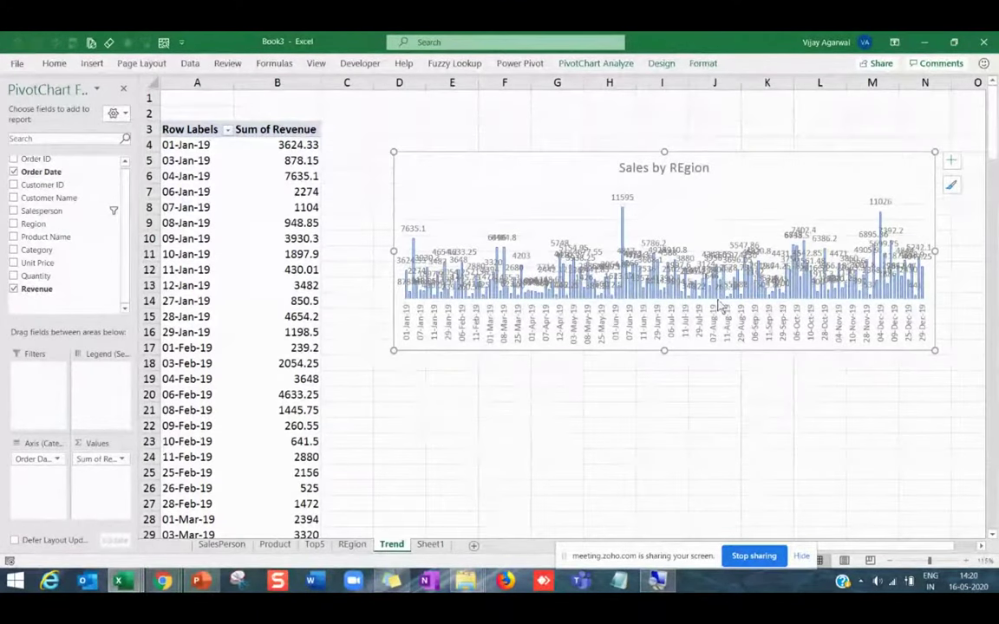
{"action": "left_click", "coordinate": [182, 286]}
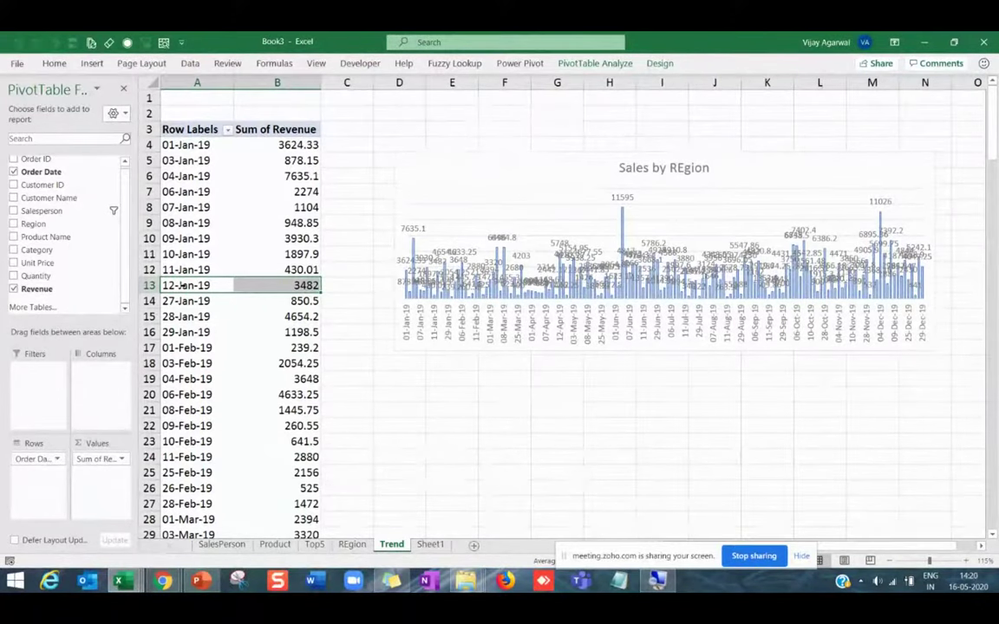
{"action": "left_click", "coordinate": [182, 267]}
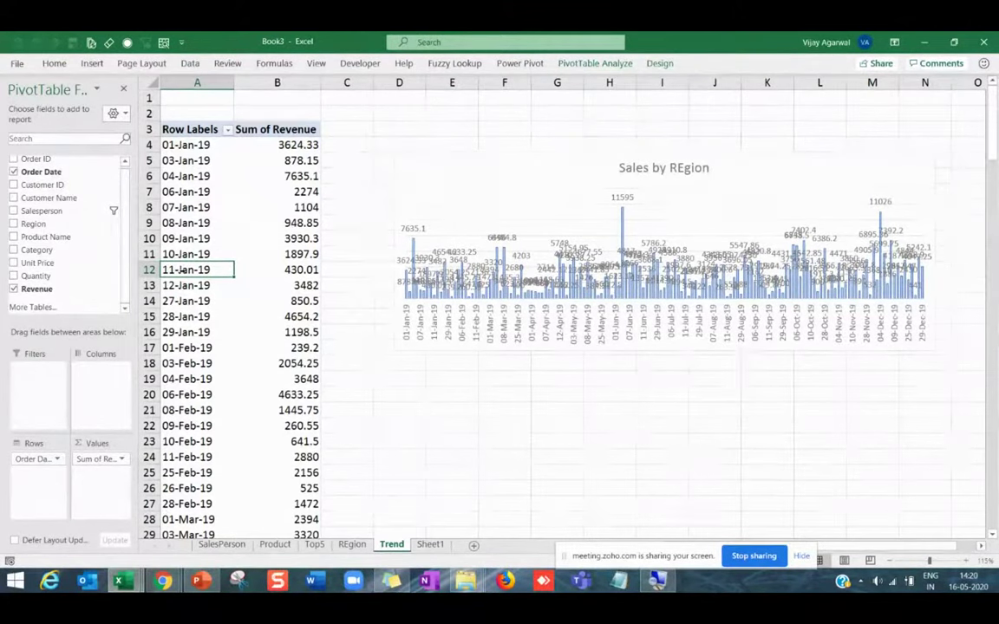
Group the Trend pivot's order dates by months.
{"action": "right_click", "coordinate": [188, 274]}
{"action": "left_click", "coordinate": [222, 420]}
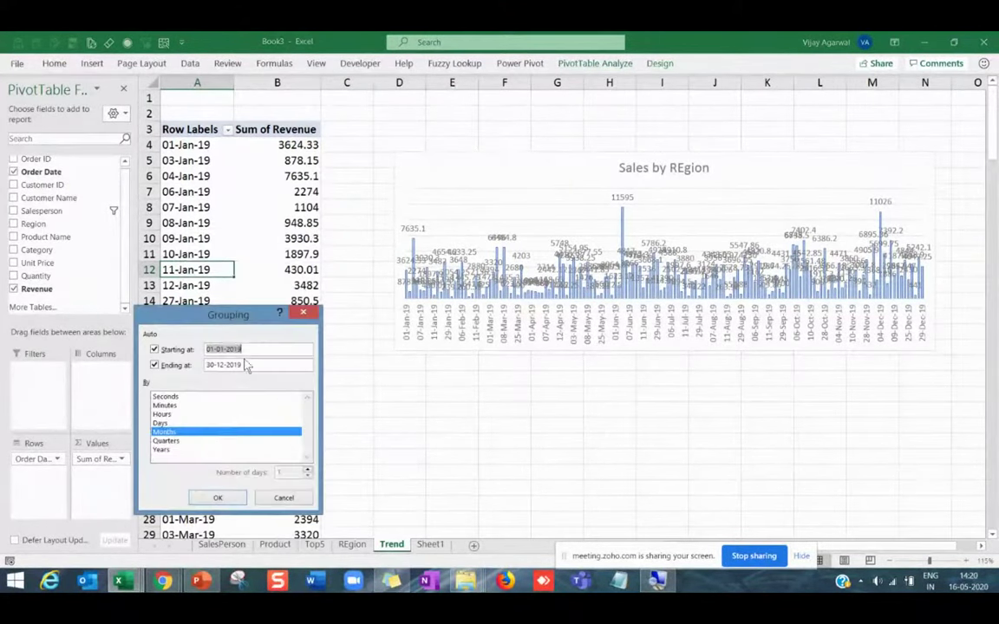
{"action": "left_click", "coordinate": [216, 499]}
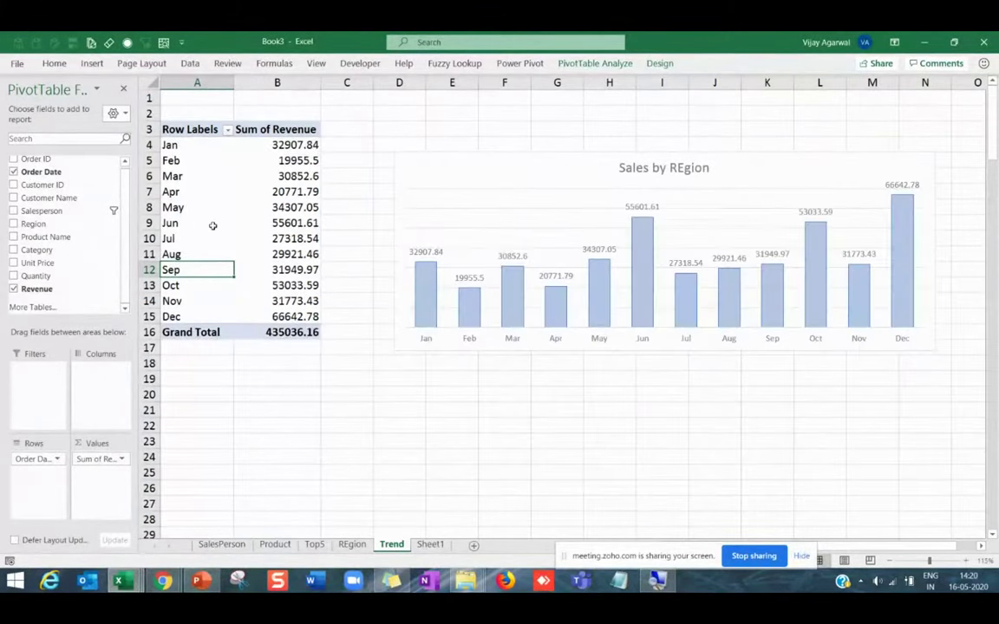
{"action": "left_click", "coordinate": [197, 192]}
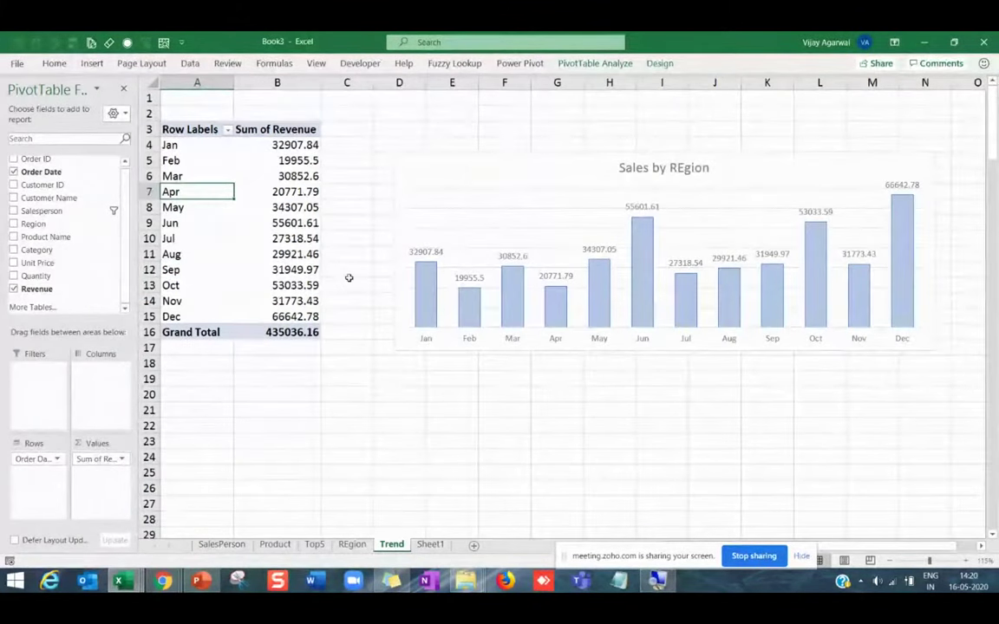
Regroup the month rows into quarters.
{"action": "left_click_drag", "start_coordinate": [190, 223], "coordinate": [286, 223]}
{"action": "right_click", "coordinate": [184, 223]}
{"action": "left_click", "coordinate": [229, 372]}
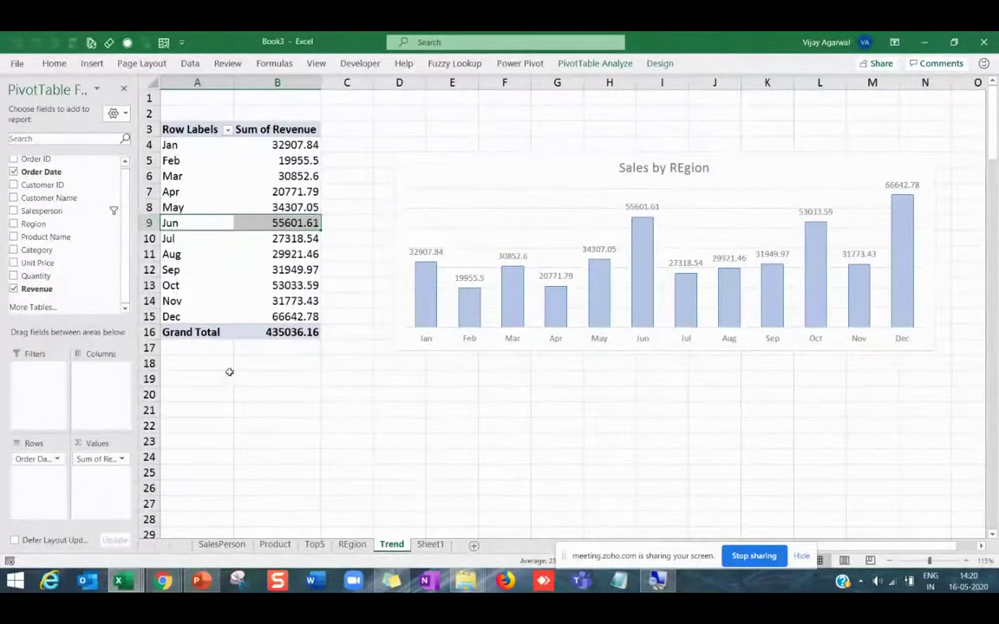
{"action": "left_click", "coordinate": [178, 395]}
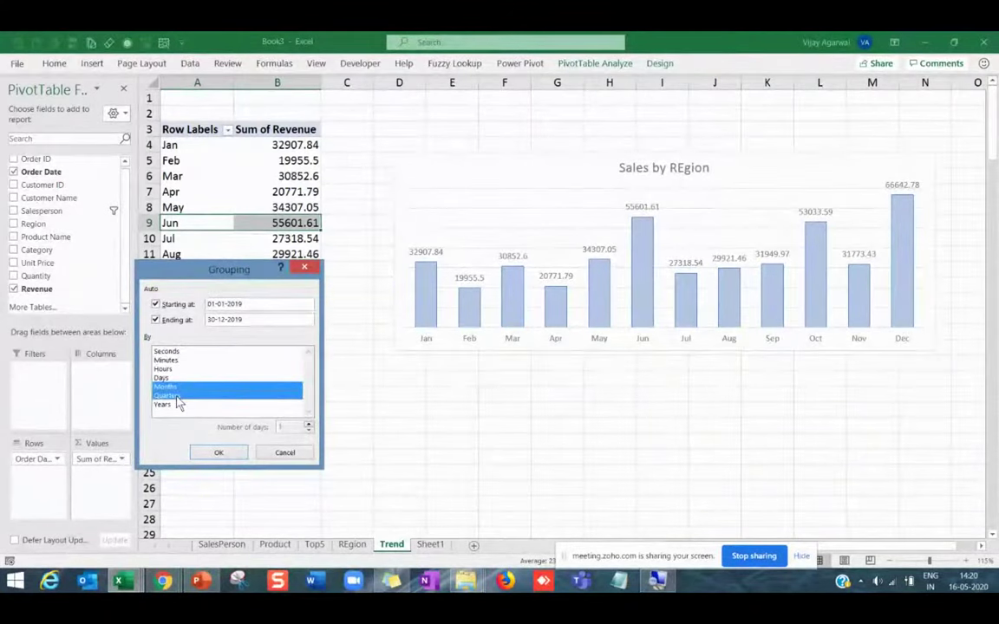
{"action": "left_click", "coordinate": [216, 452]}
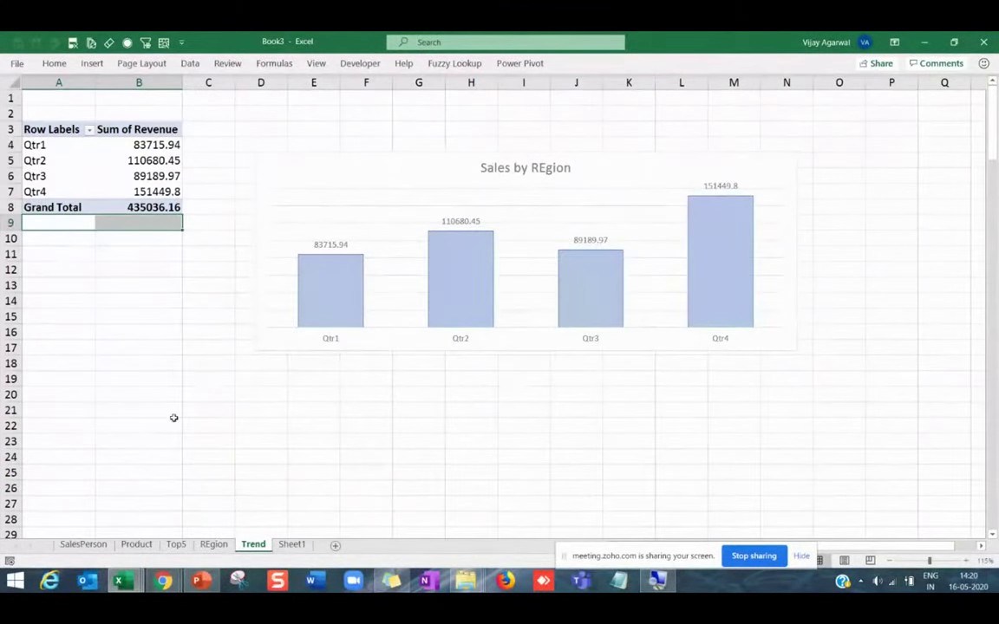
Group Order Date by both Quarters and Months so months nest under Qtr1–Qtr4.
{"action": "left_click", "coordinate": [50, 176]}
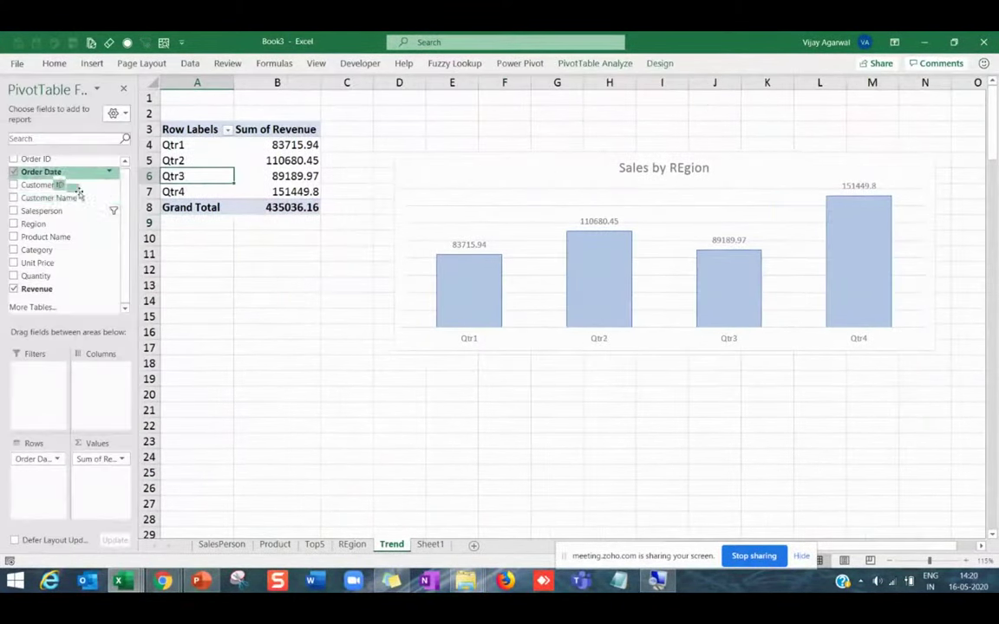
{"action": "right_click", "coordinate": [201, 177]}
{"action": "left_click", "coordinate": [243, 329]}
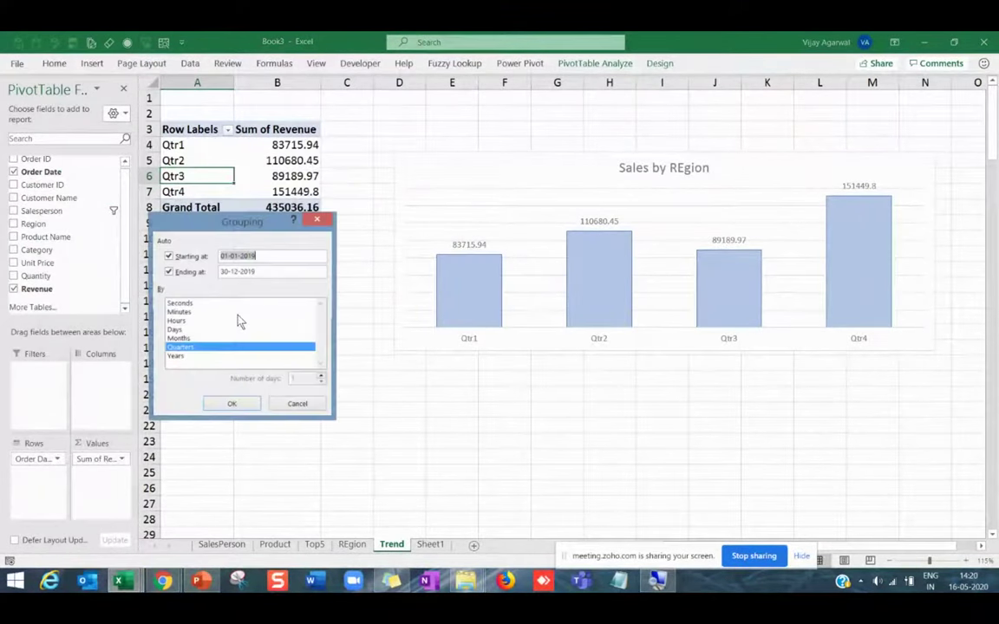
{"action": "left_click", "coordinate": [234, 338]}
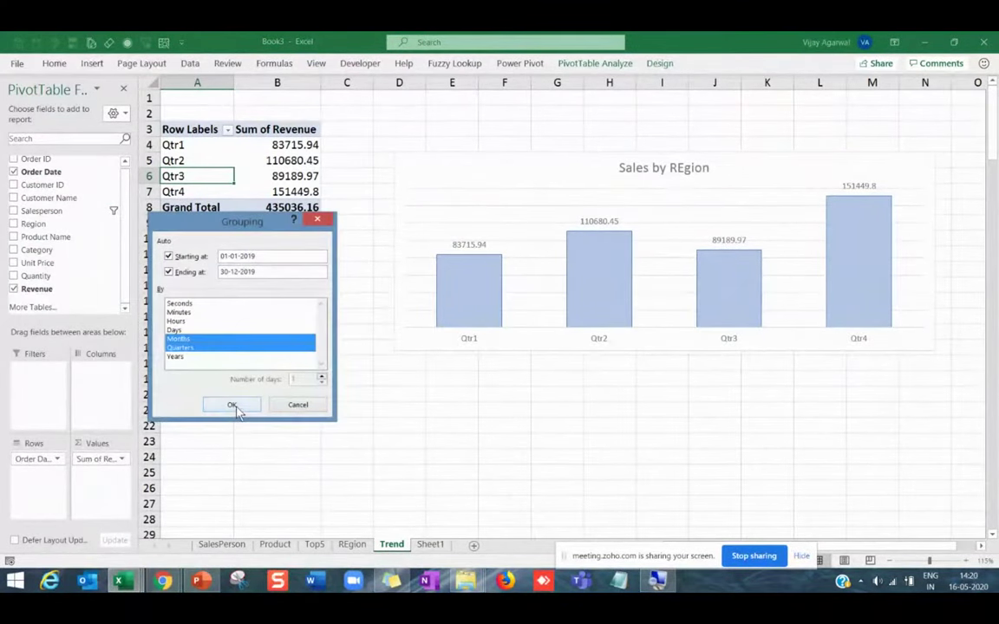
{"action": "left_click", "coordinate": [231, 404]}
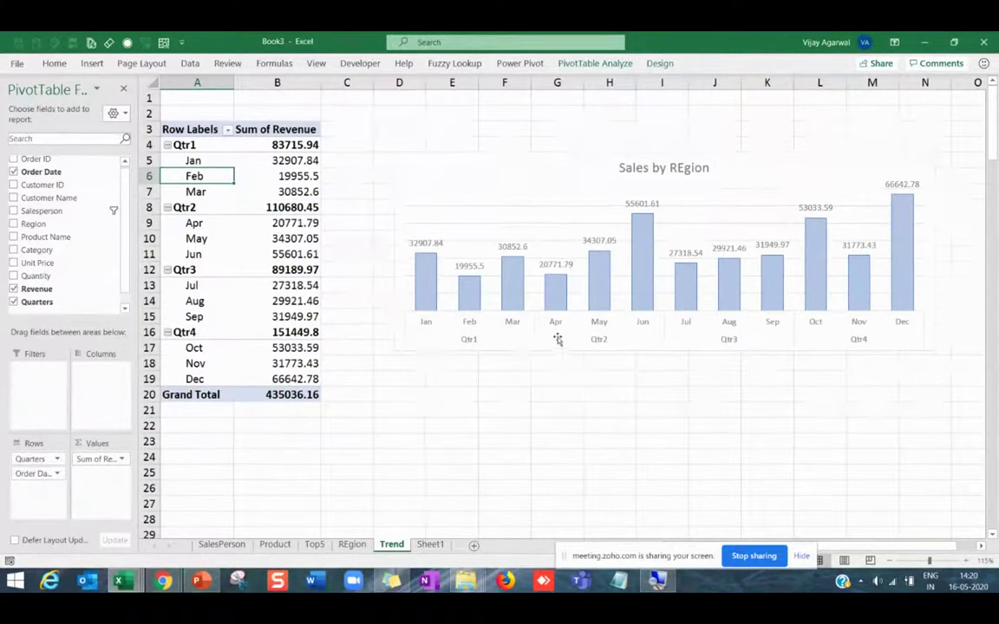
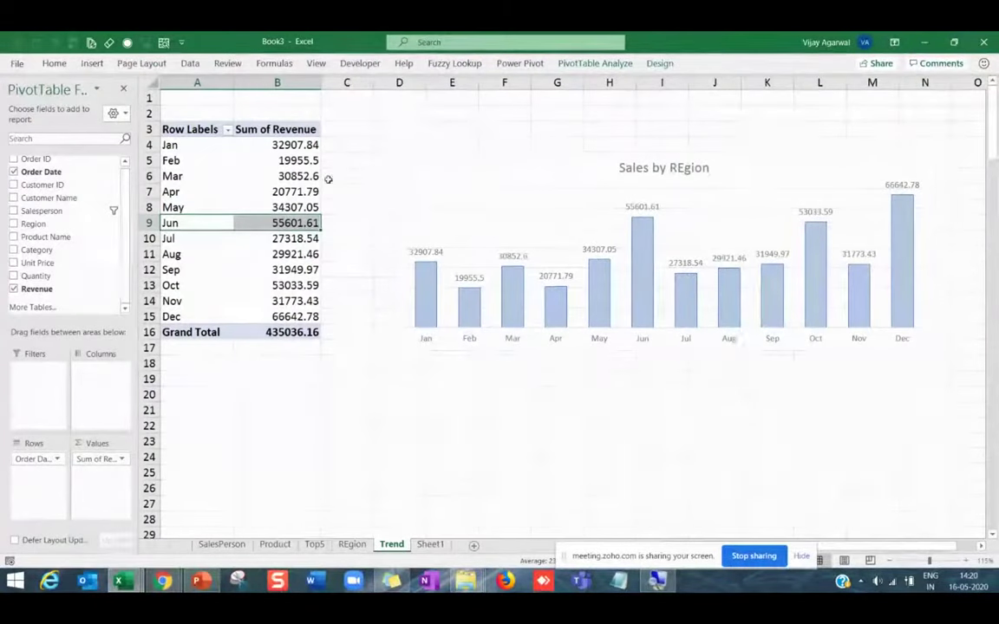
Select the Apr revenue value in B7 and dismiss its context menu without changes.
{"action": "left_click", "coordinate": [280, 225]}
{"action": "right_click", "coordinate": [282, 227]}
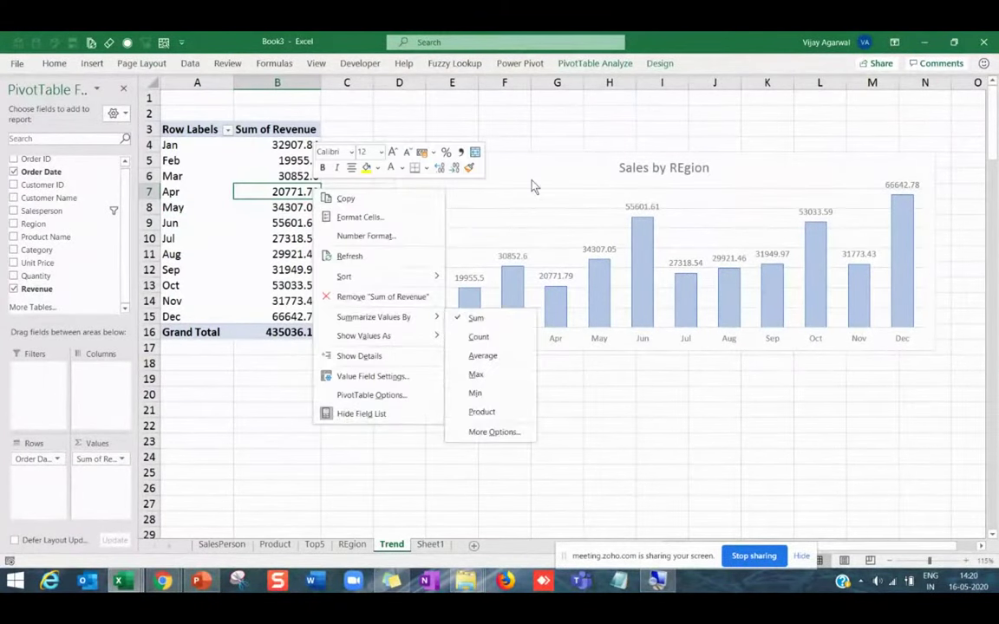
{"action": "key", "text": "Escape"}
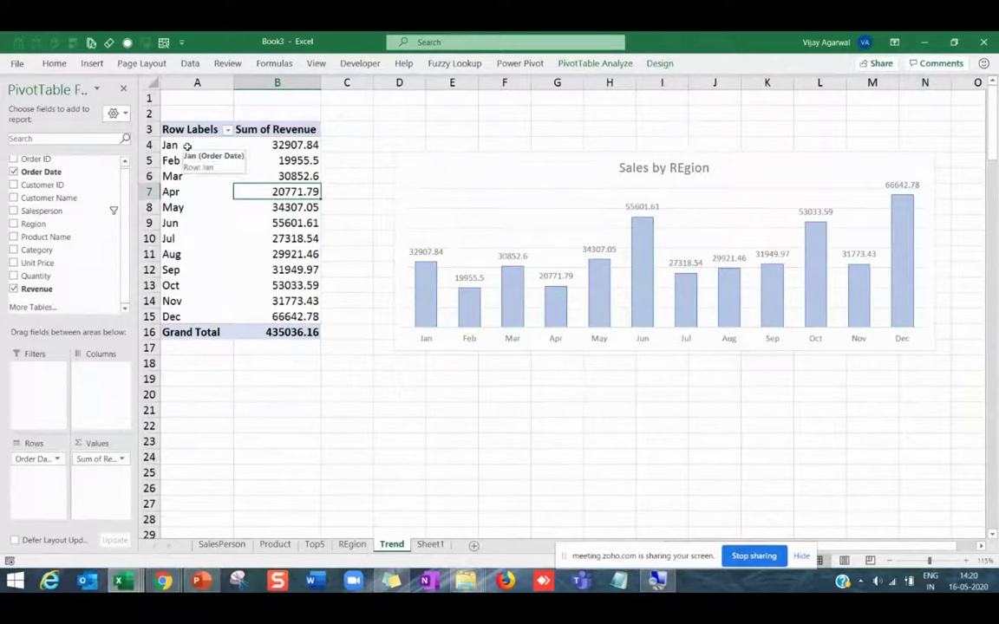
Select the Sales by REgion chart and review its data source, leaving it unchanged.
{"action": "left_click", "coordinate": [547, 215]}
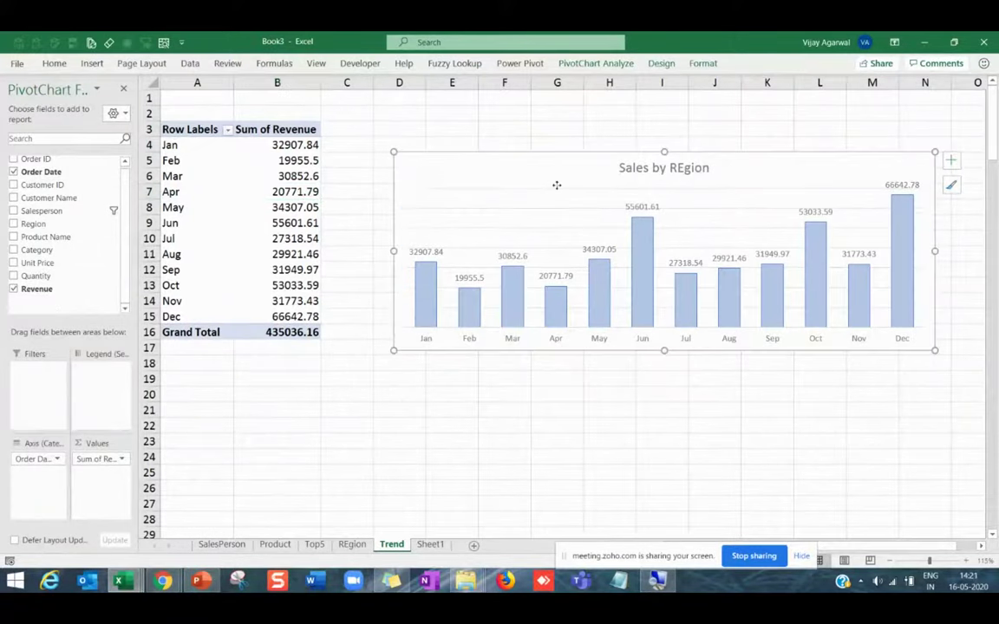
{"action": "left_click", "coordinate": [661, 64]}
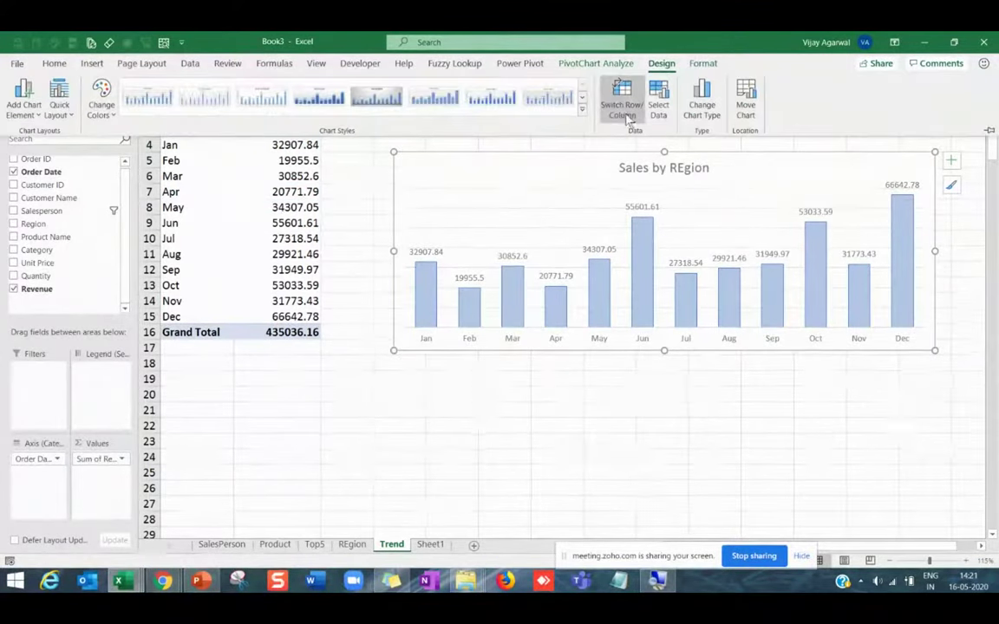
{"action": "left_click", "coordinate": [660, 103]}
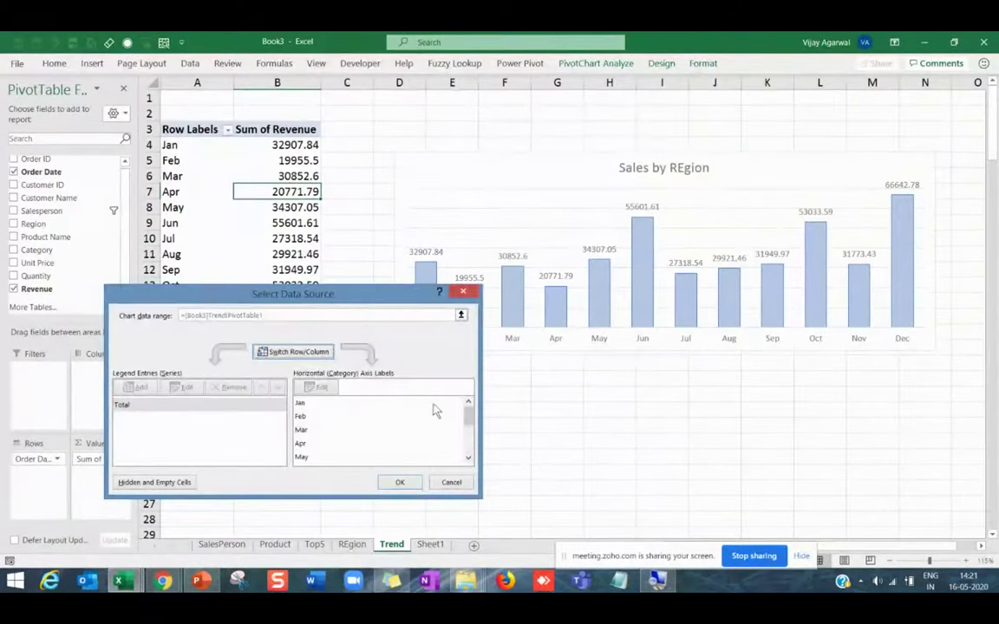
{"action": "left_click", "coordinate": [449, 481]}
Change the Sales by REgion chart type from clustered column to Line.
{"action": "left_click", "coordinate": [660, 63]}
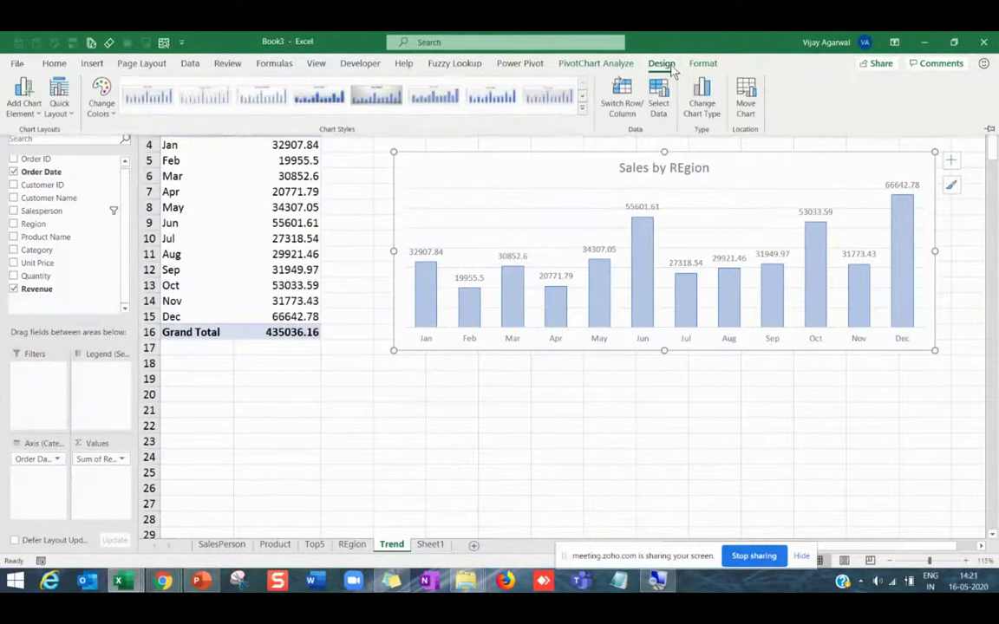
{"action": "left_click", "coordinate": [702, 101]}
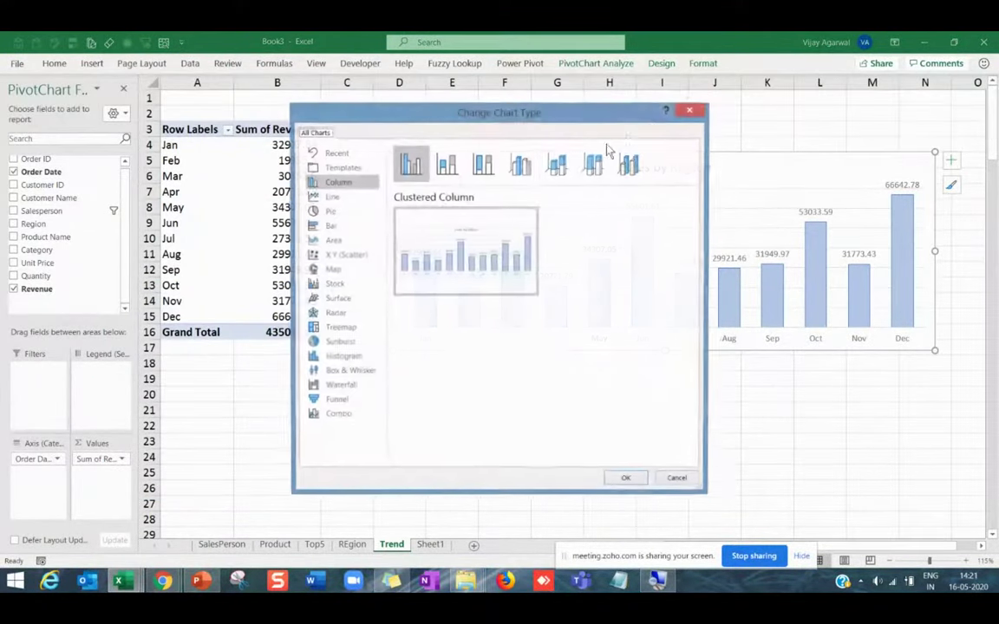
{"action": "left_click", "coordinate": [333, 198]}
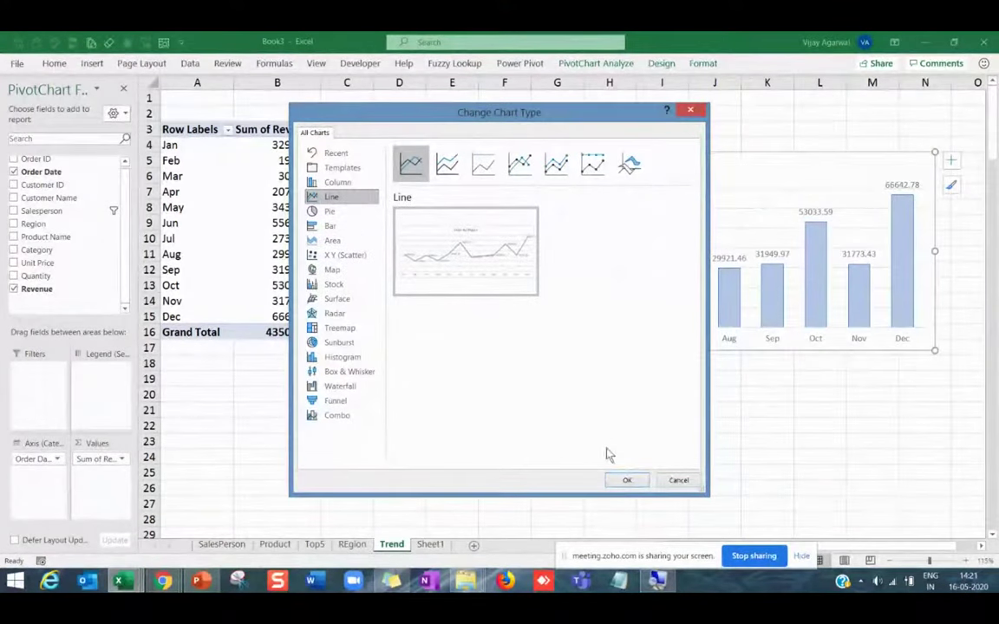
{"action": "left_click", "coordinate": [633, 486]}
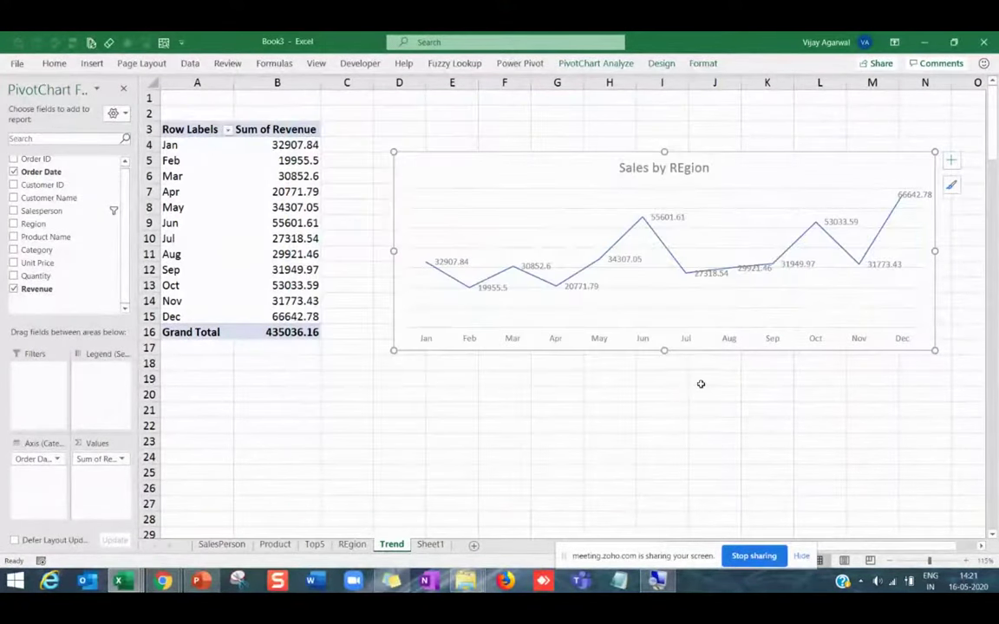
Replace the chart title 'Sales by REgion' with 'Trending'.
{"action": "left_click", "coordinate": [664, 170]}
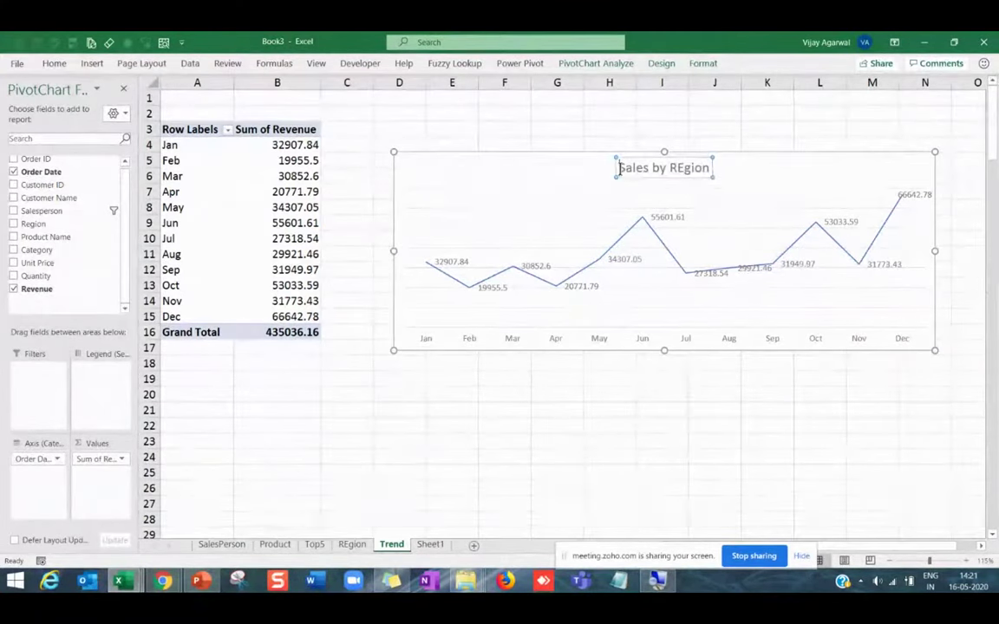
{"action": "left_click_drag", "start_coordinate": [620, 167], "coordinate": [713, 167]}
{"action": "type", "text": "Tre"}
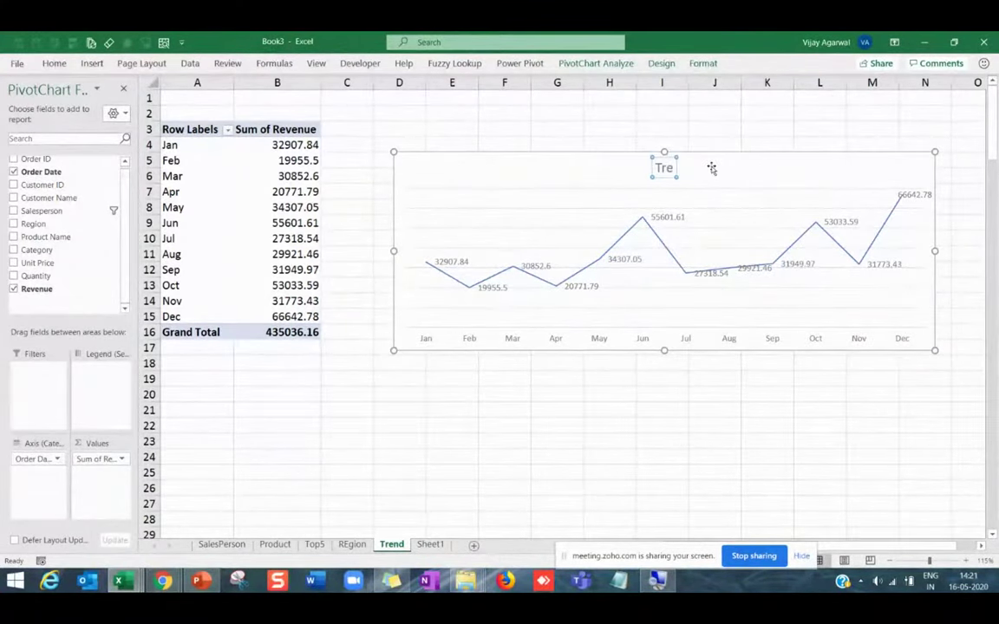
{"action": "type", "text": "nding"}
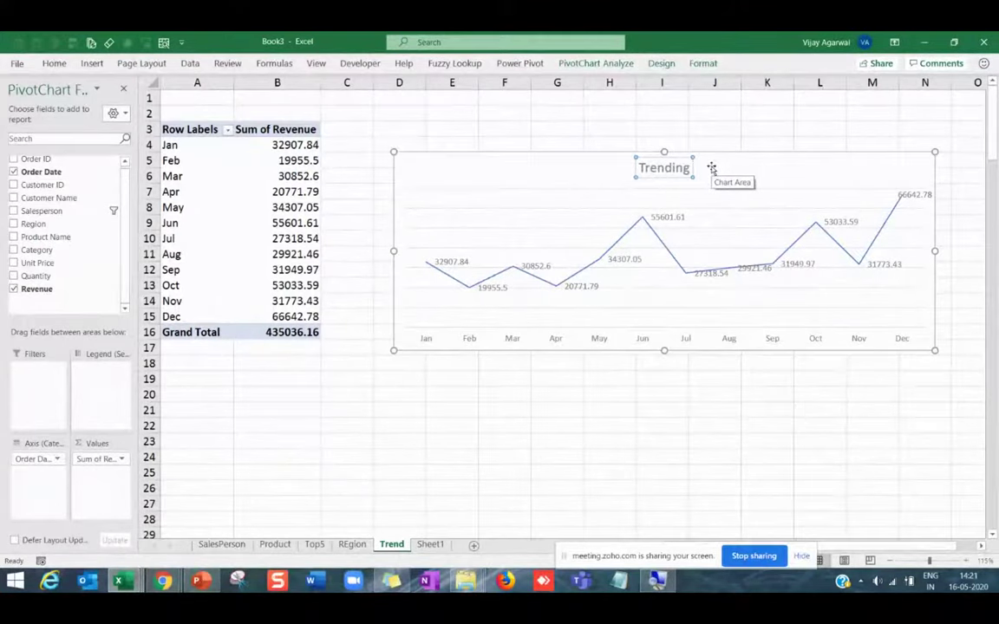
{"action": "left_click", "coordinate": [709, 405]}
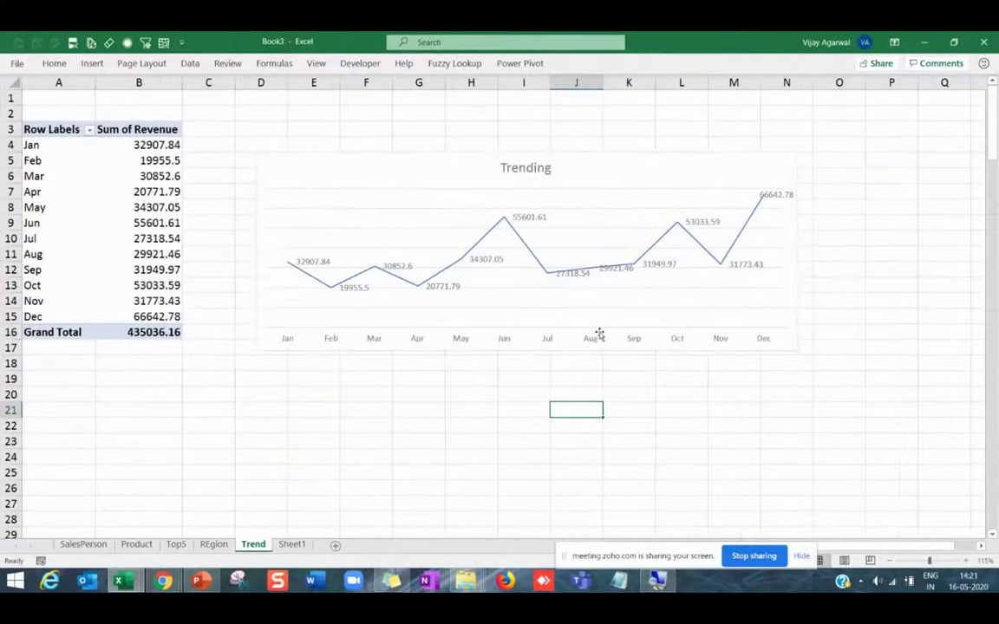
Give the Trending chart an orange colour scheme and a white chart style.
{"action": "left_click", "coordinate": [512, 348]}
{"action": "left_click", "coordinate": [599, 262]}
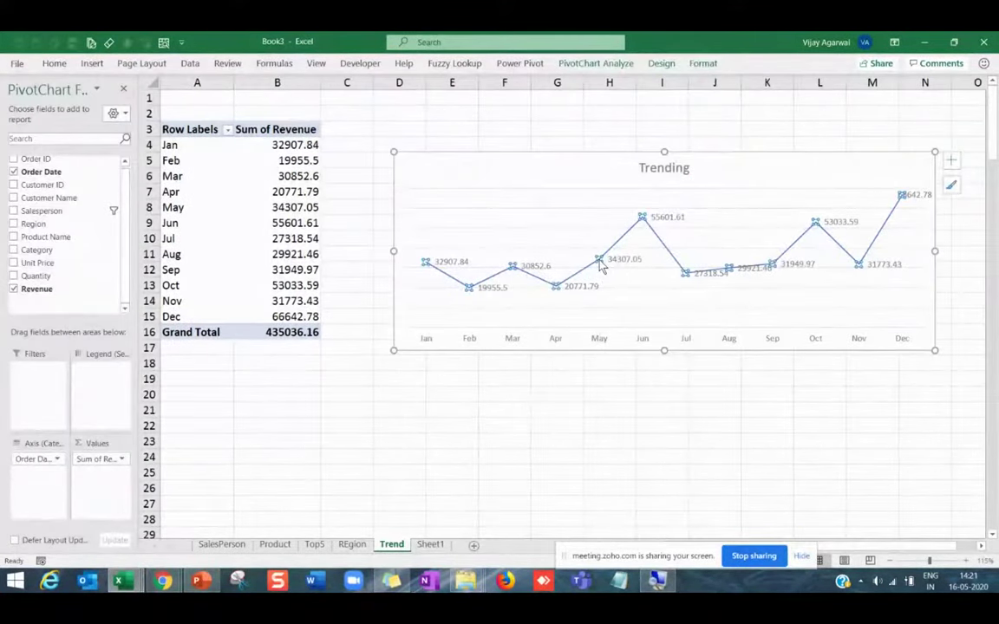
{"action": "left_click", "coordinate": [663, 65]}
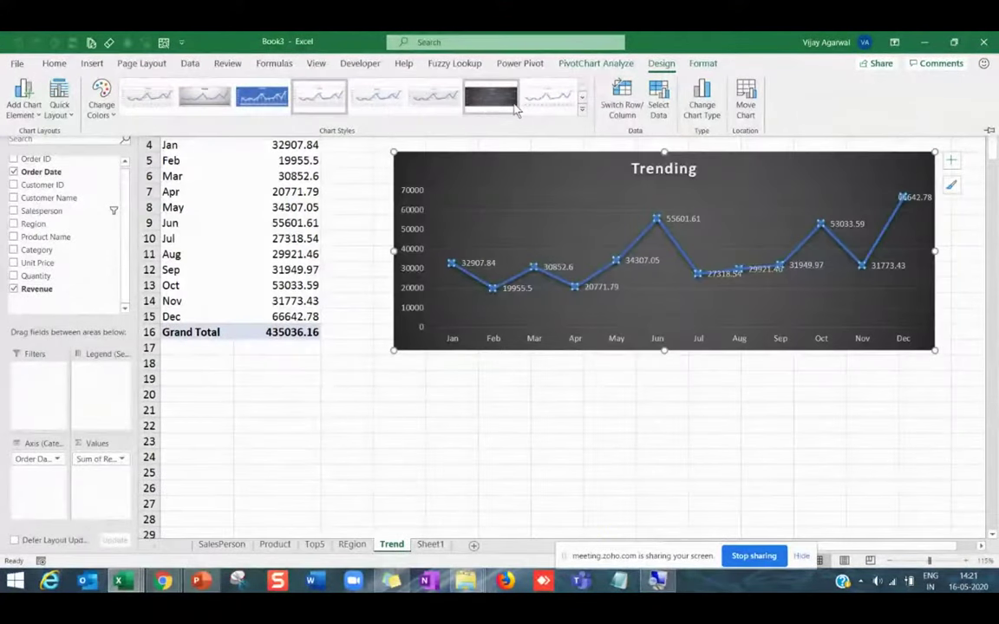
{"action": "left_click", "coordinate": [496, 99]}
{"action": "left_click", "coordinate": [110, 105]}
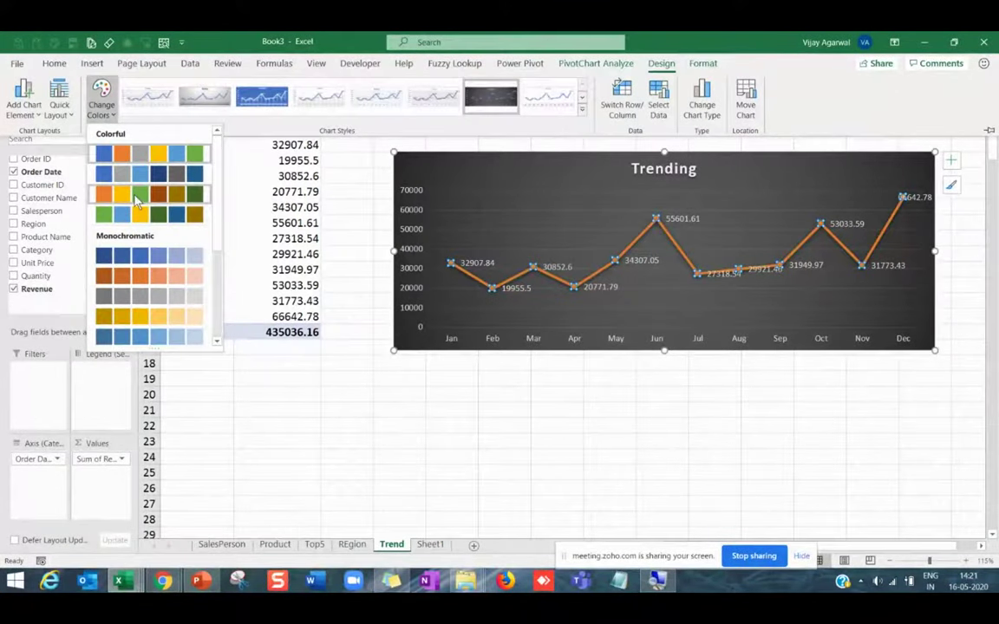
{"action": "left_click", "coordinate": [136, 200]}
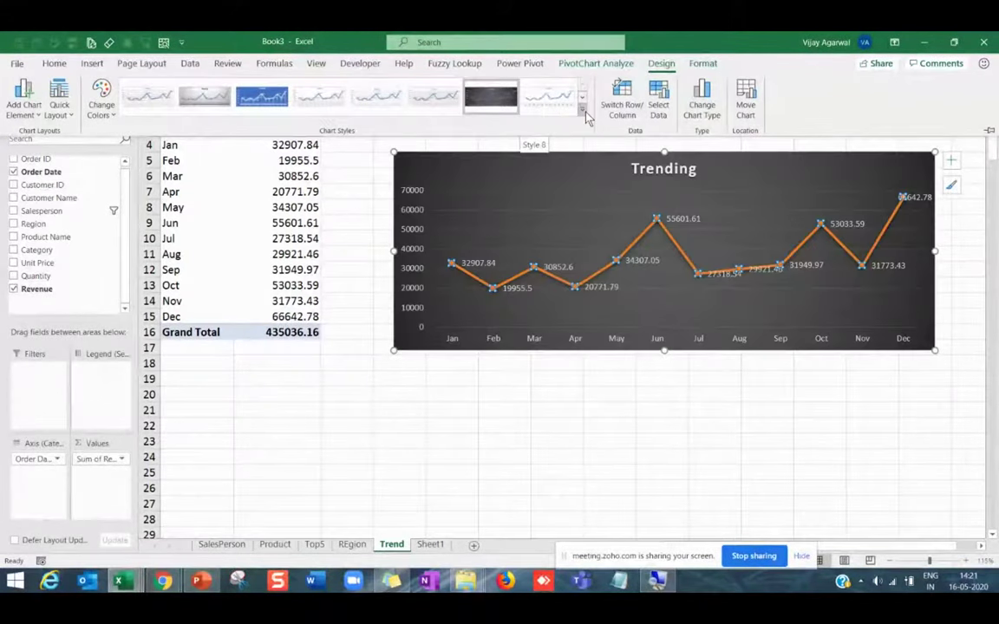
{"action": "left_click", "coordinate": [582, 109]}
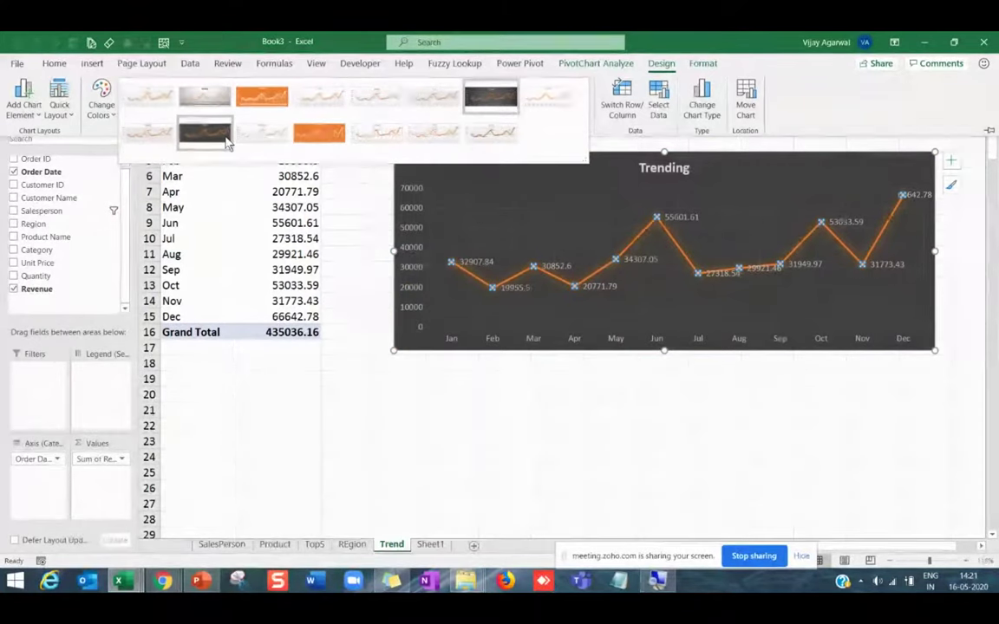
{"action": "left_click", "coordinate": [364, 139]}
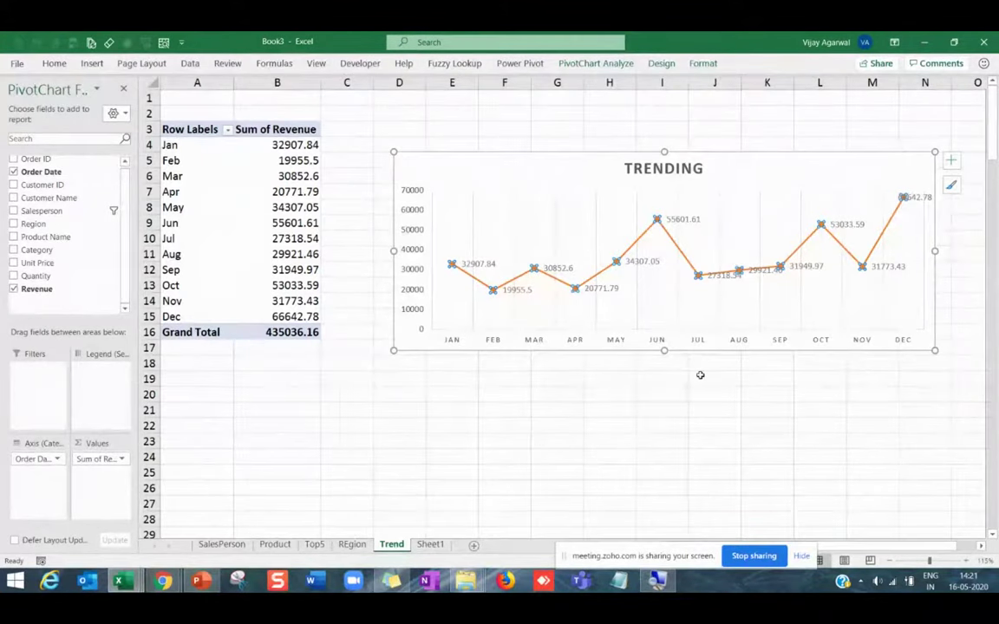
{"action": "left_click", "coordinate": [575, 378]}
Delete the Trending chart's vertical value axis.
{"action": "left_click", "coordinate": [264, 250]}
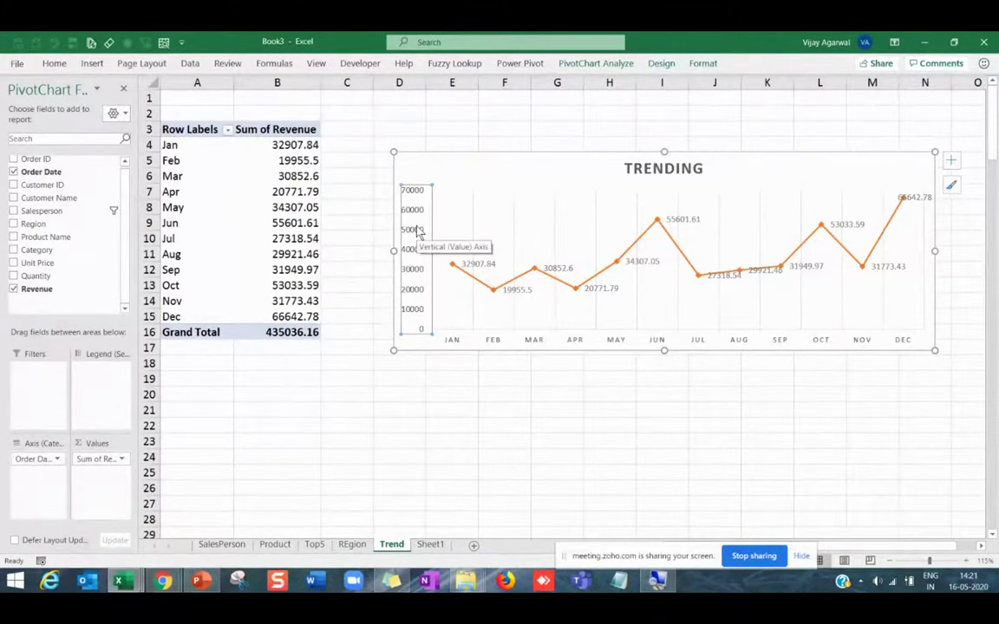
{"action": "key", "text": "Delete"}
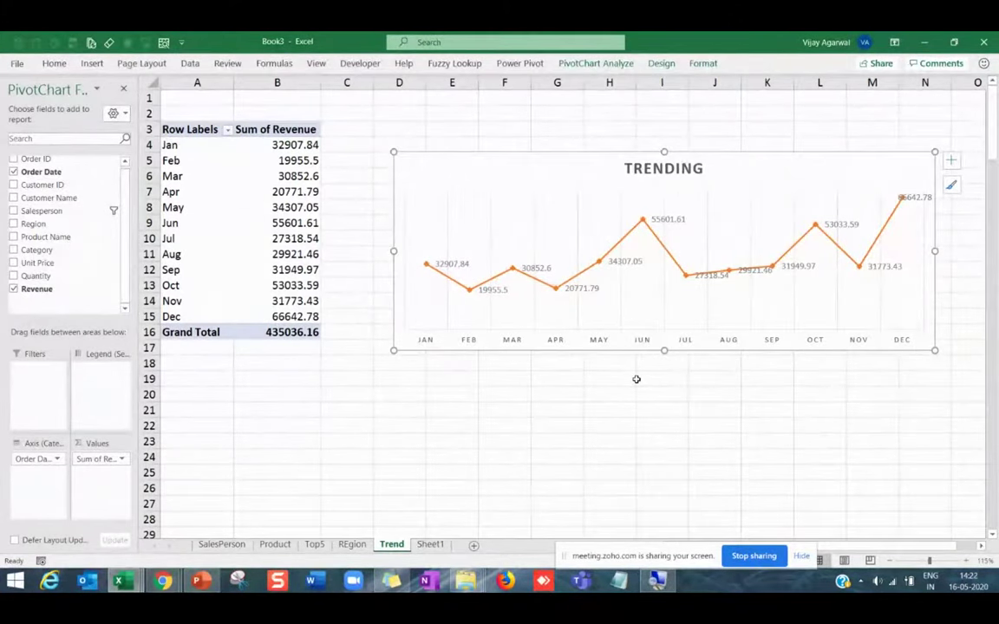
{"action": "left_click", "coordinate": [464, 408]}
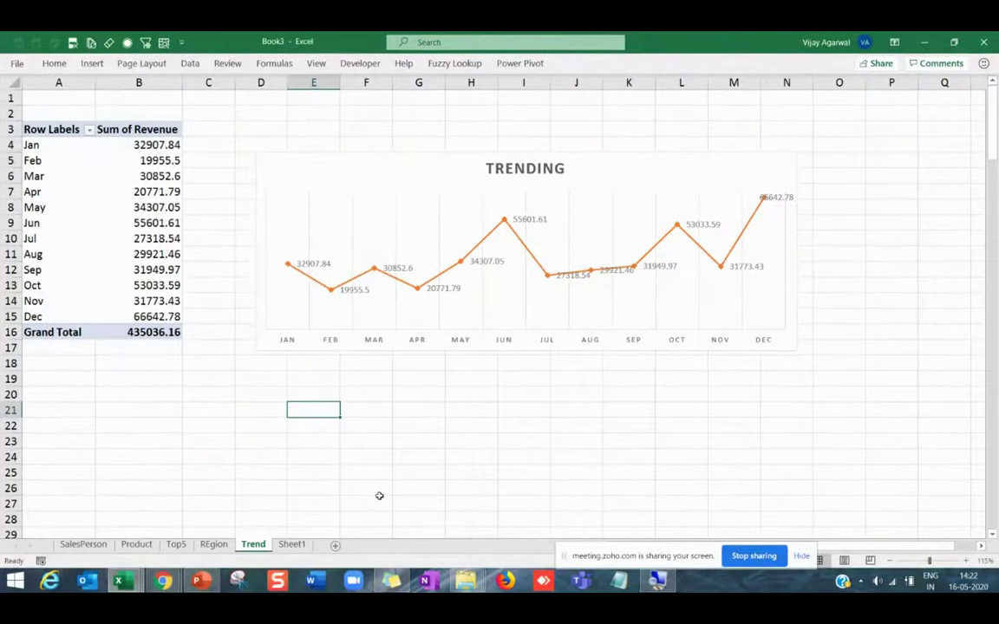
Insert a new sheet, move it to the front, and rename Sheet7 to 'Dashboard'.
{"action": "left_click", "coordinate": [335, 547]}
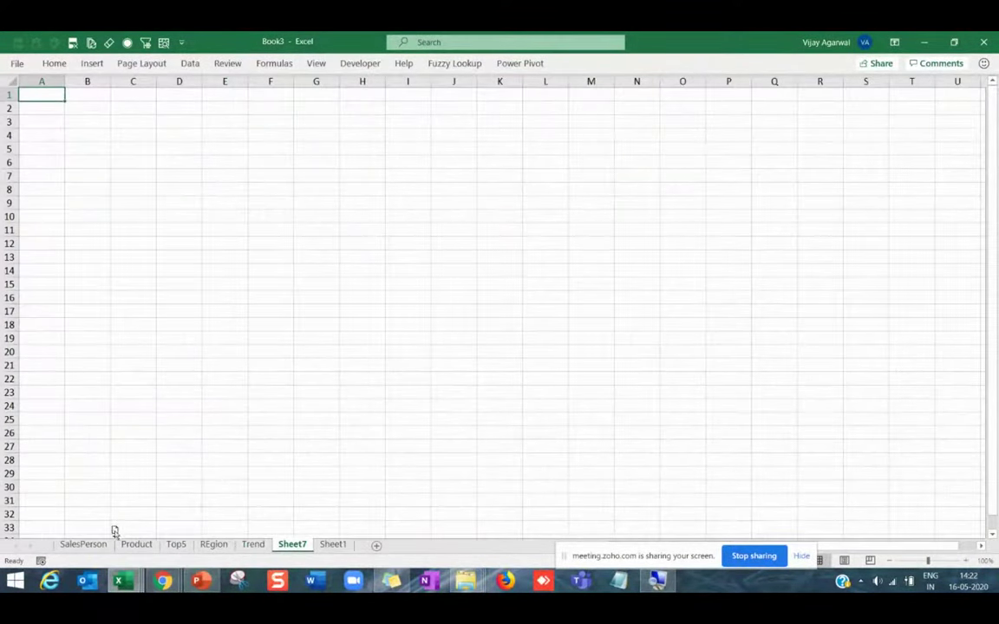
{"action": "left_click_drag", "start_coordinate": [38, 549], "coordinate": [61, 549]}
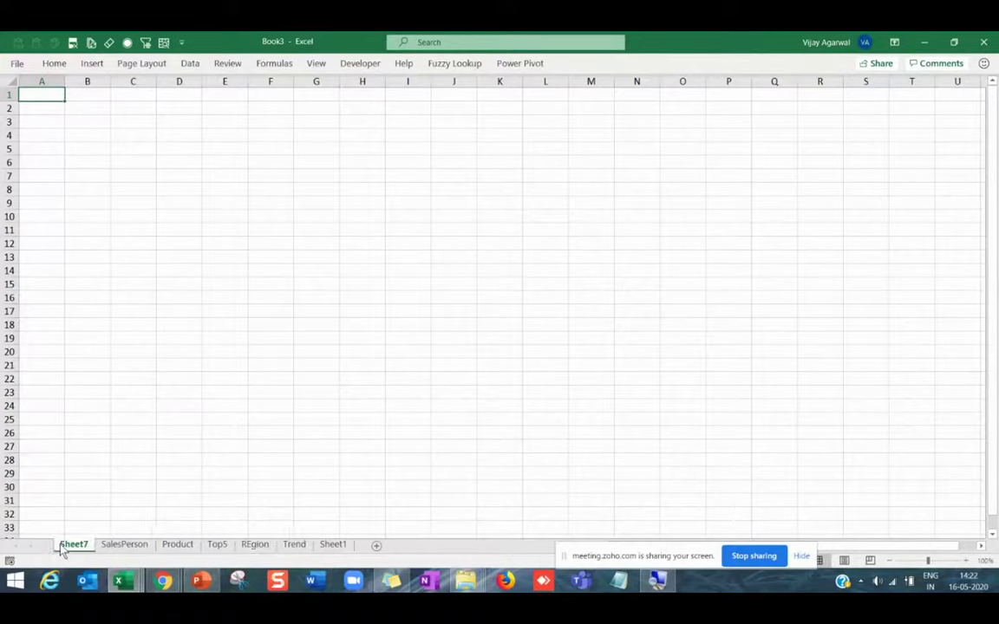
{"action": "right_click", "coordinate": [62, 548]}
{"action": "left_click", "coordinate": [111, 402]}
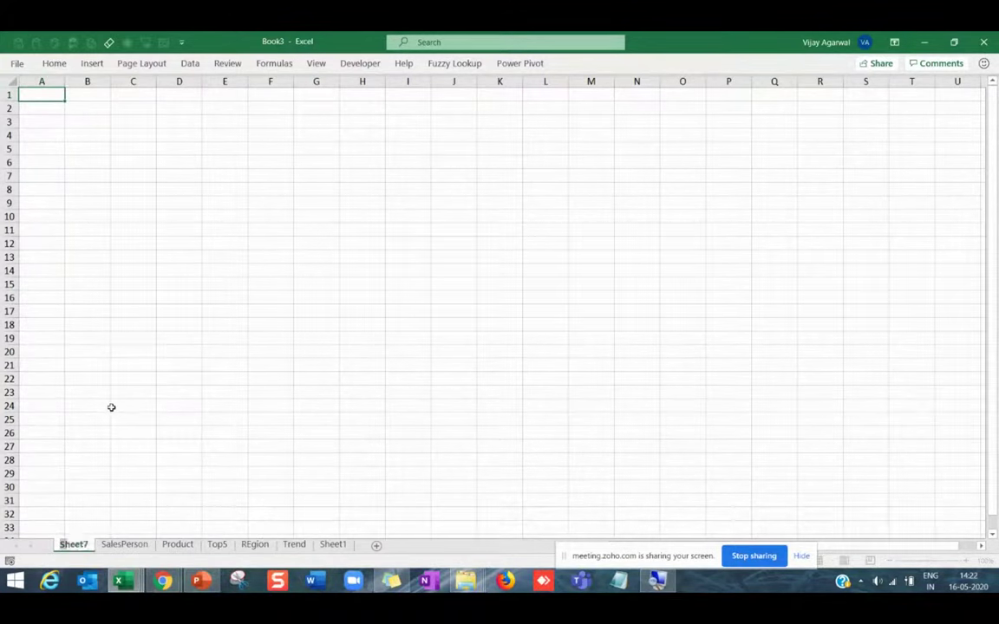
{"action": "type", "text": "Dashboard"}
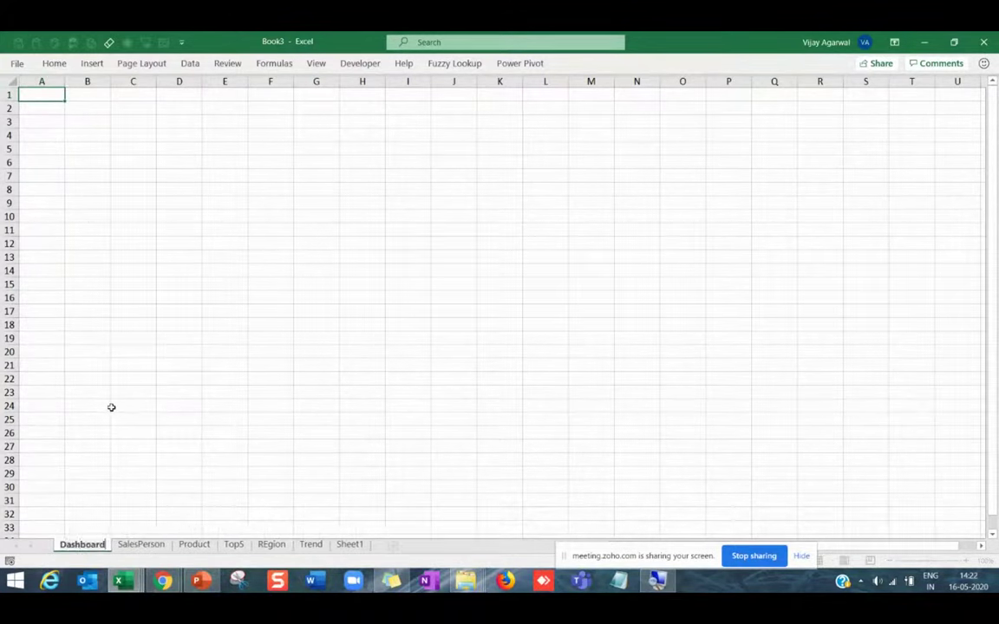
{"action": "left_click", "coordinate": [112, 406]}
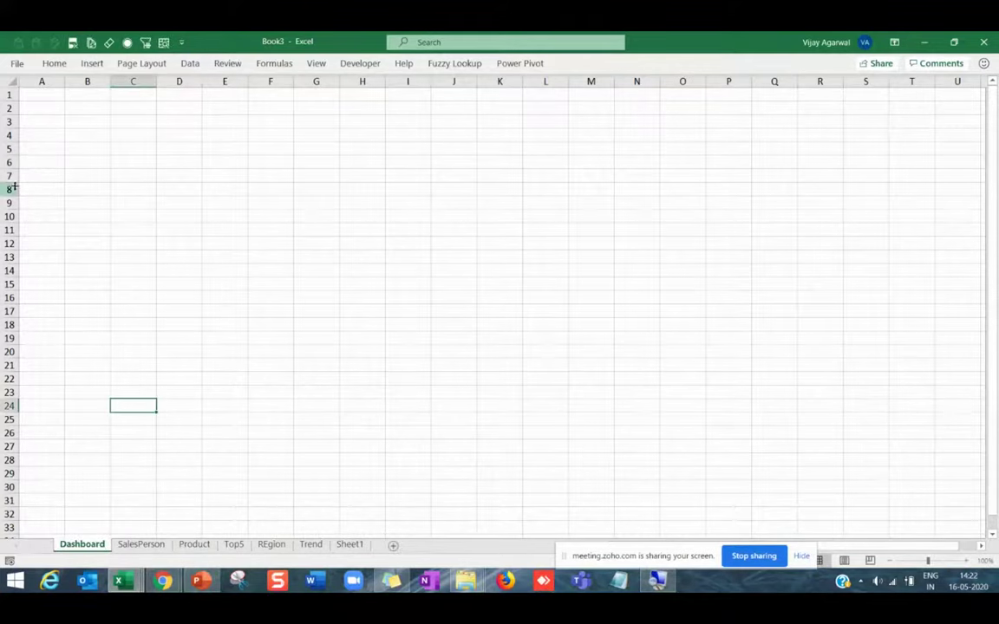
Save the workbook as 'kuwait dashboard' (.xlsx) in the Training Excel folder.
{"action": "left_click", "coordinate": [18, 64]}
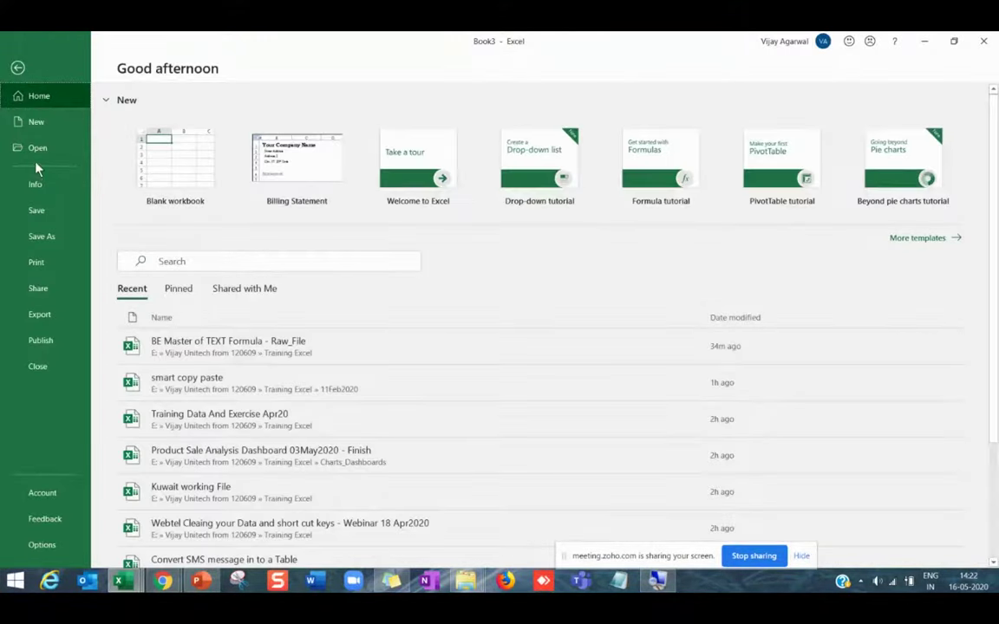
{"action": "left_click", "coordinate": [35, 210]}
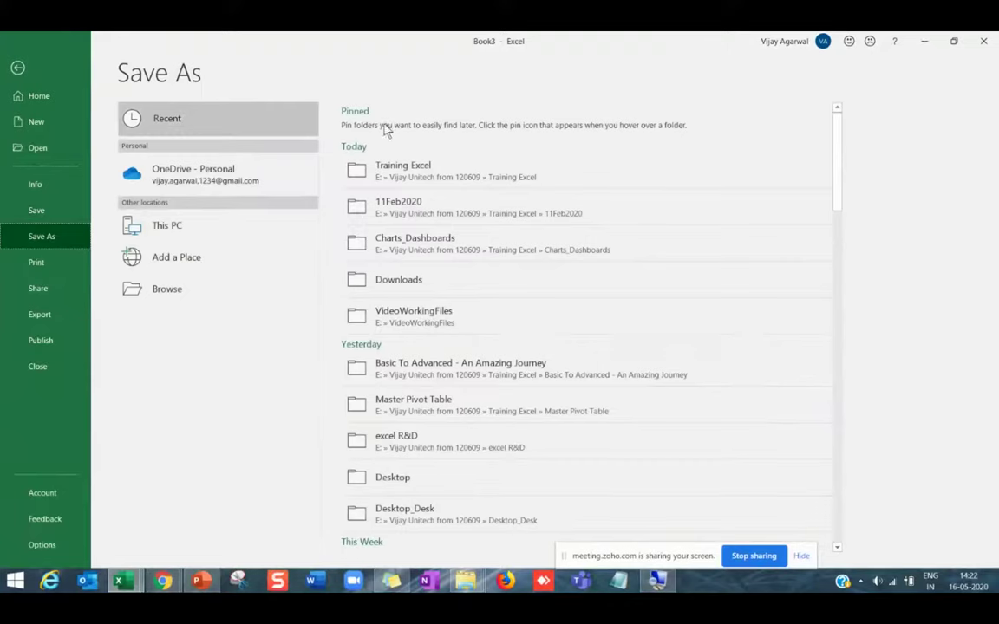
{"action": "left_click", "coordinate": [356, 152]}
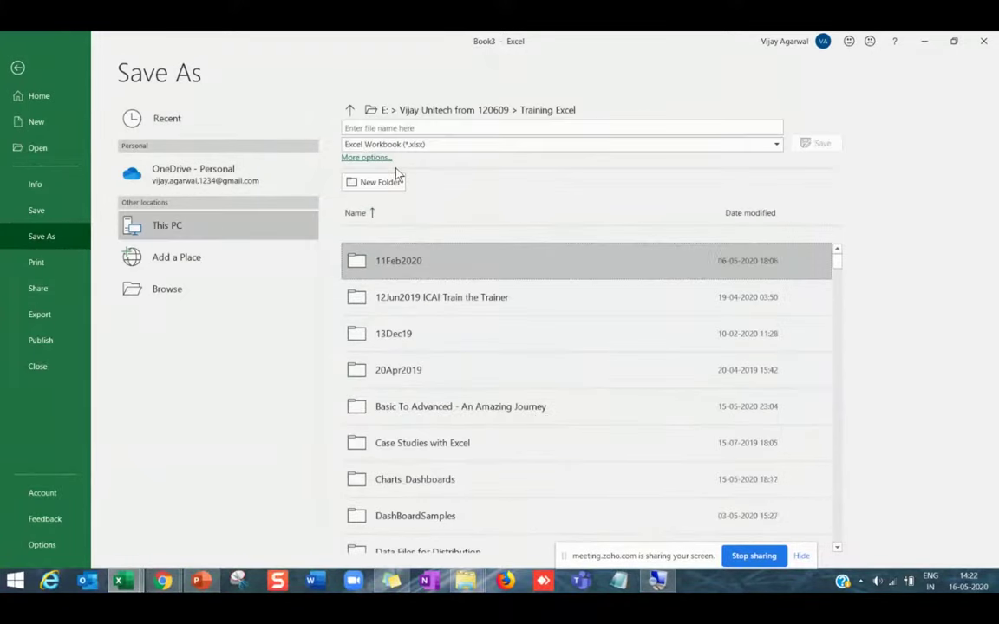
{"action": "left_click", "coordinate": [420, 129]}
{"action": "type", "text": "kuwait dashboard"}
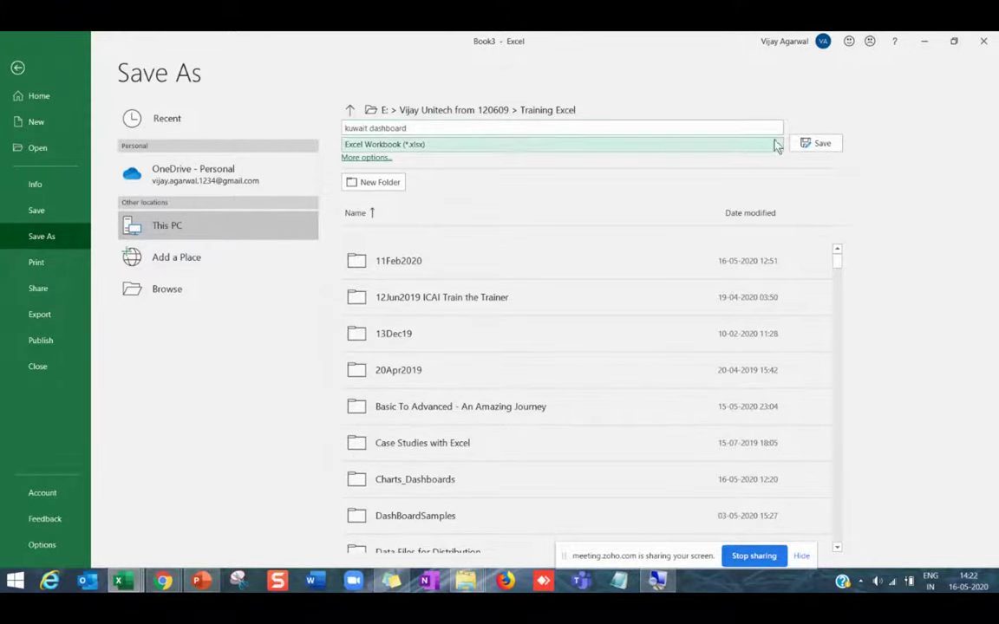
{"action": "left_click", "coordinate": [824, 147]}
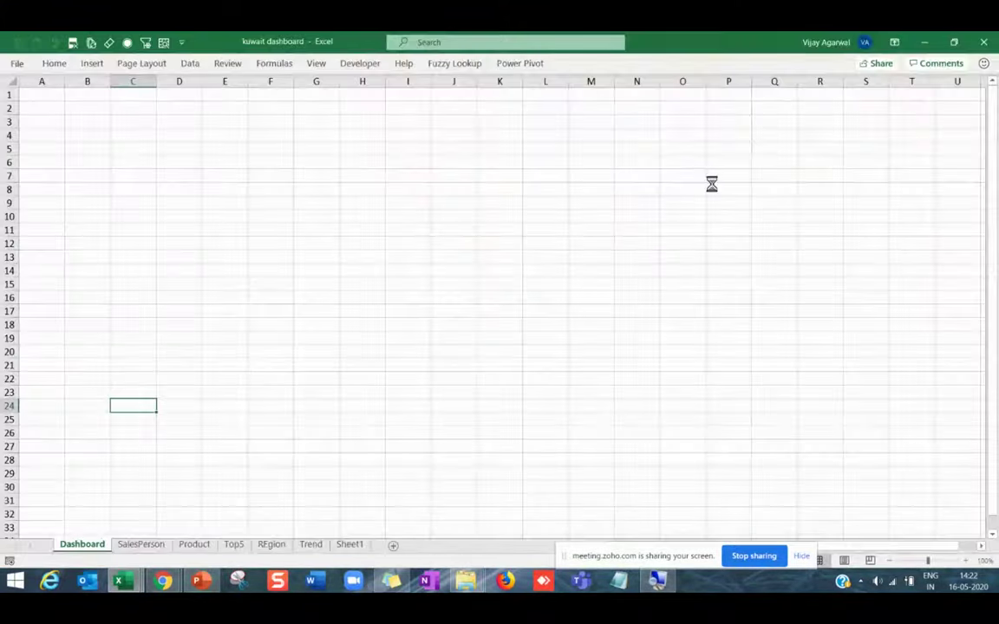
Paste the TRENDING chart at Dashboard cell A1, widened to column P and shortened to row 12.
{"action": "left_click", "coordinate": [143, 545]}
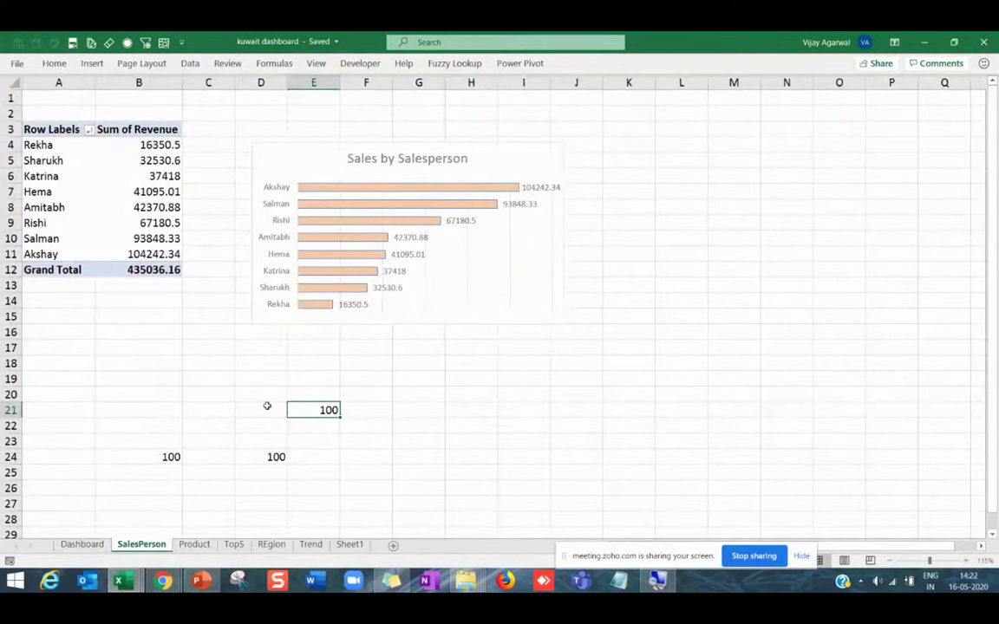
{"action": "left_click", "coordinate": [312, 545]}
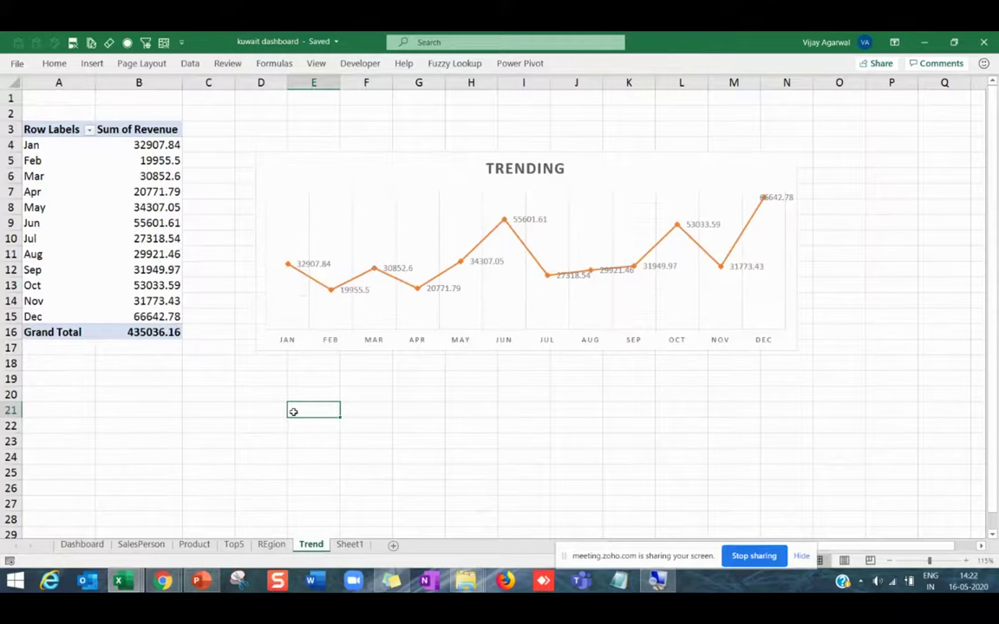
{"action": "left_click", "coordinate": [381, 156]}
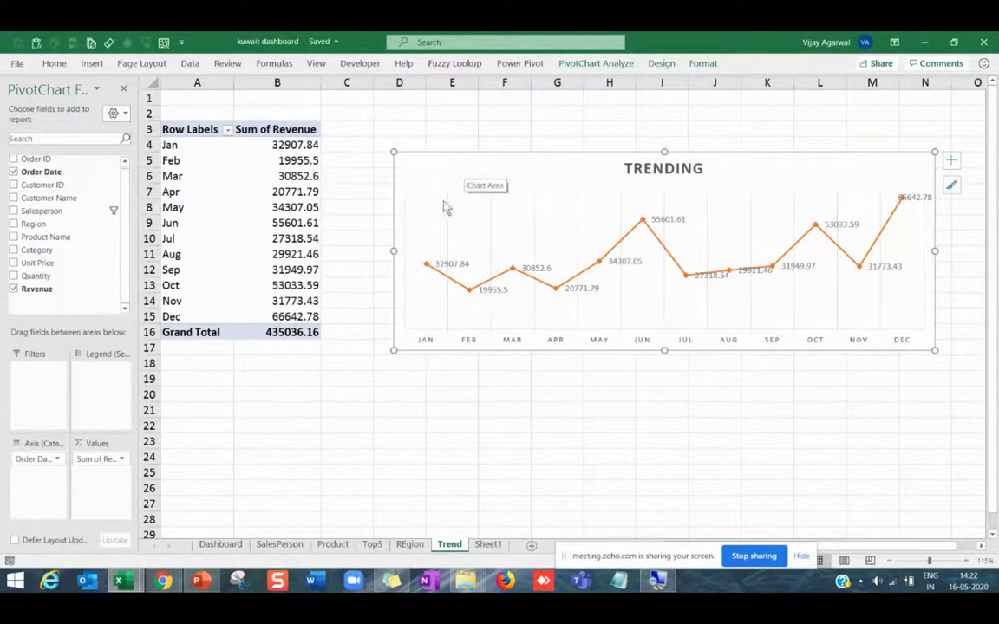
{"action": "left_click", "coordinate": [220, 544]}
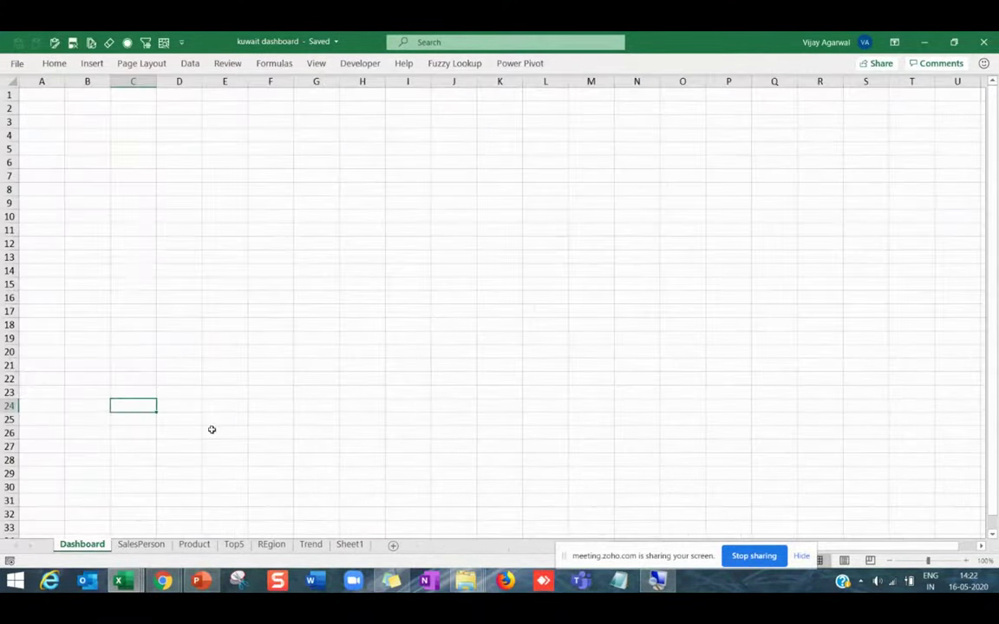
{"action": "left_click", "coordinate": [52, 94]}
{"action": "key", "text": "ctrl+v"}
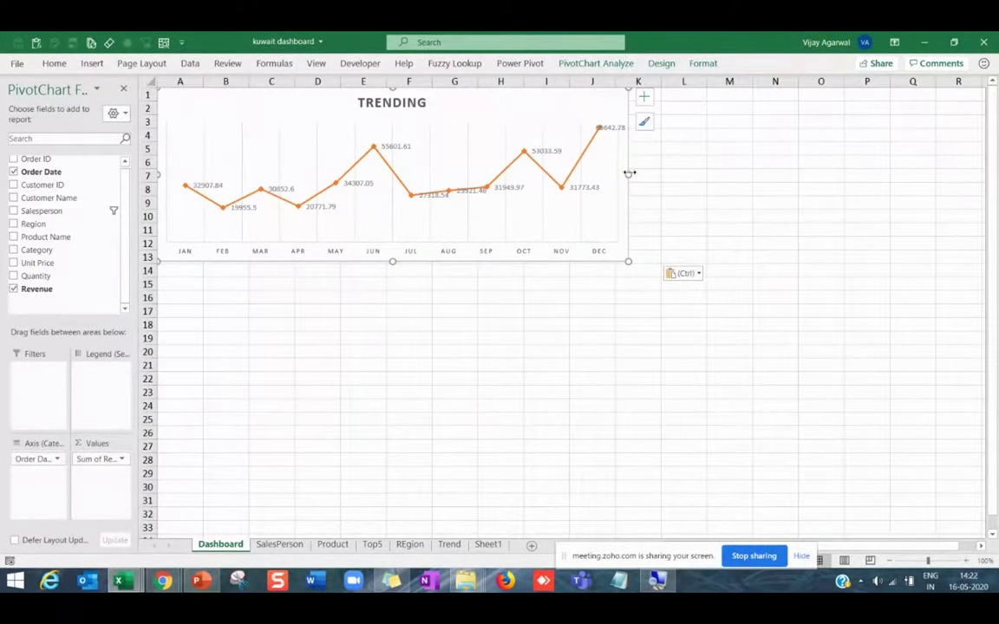
{"action": "left_click_drag", "start_coordinate": [627, 173], "coordinate": [890, 174]}
{"action": "left_click_drag", "start_coordinate": [523, 261], "coordinate": [520, 242]}
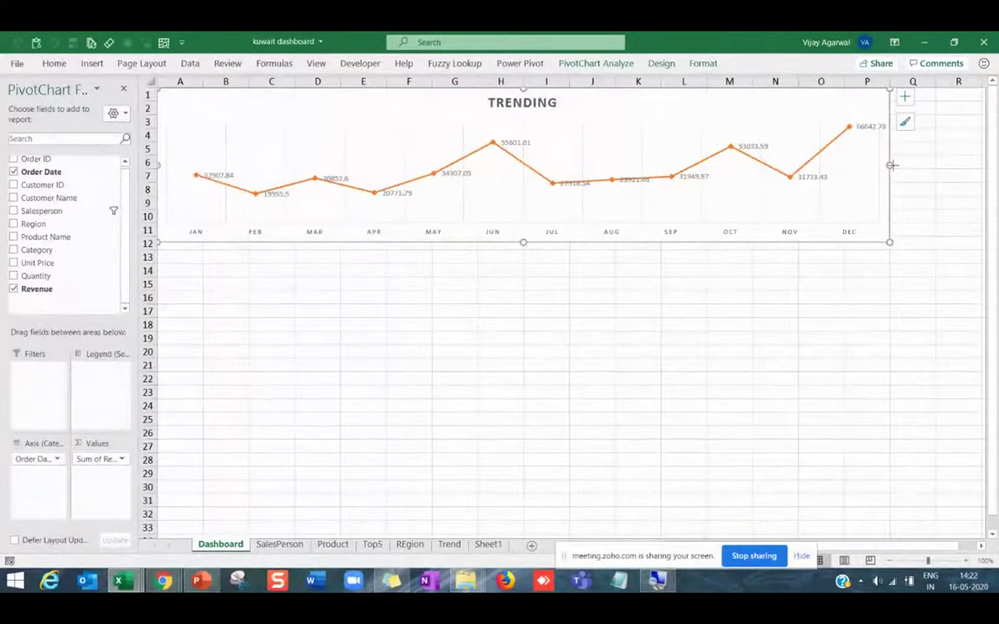
Narrow the TRENDING chart back to column M and make it slightly shorter.
{"action": "left_click_drag", "start_coordinate": [891, 165], "coordinate": [716, 178]}
{"action": "left_click", "coordinate": [124, 88]}
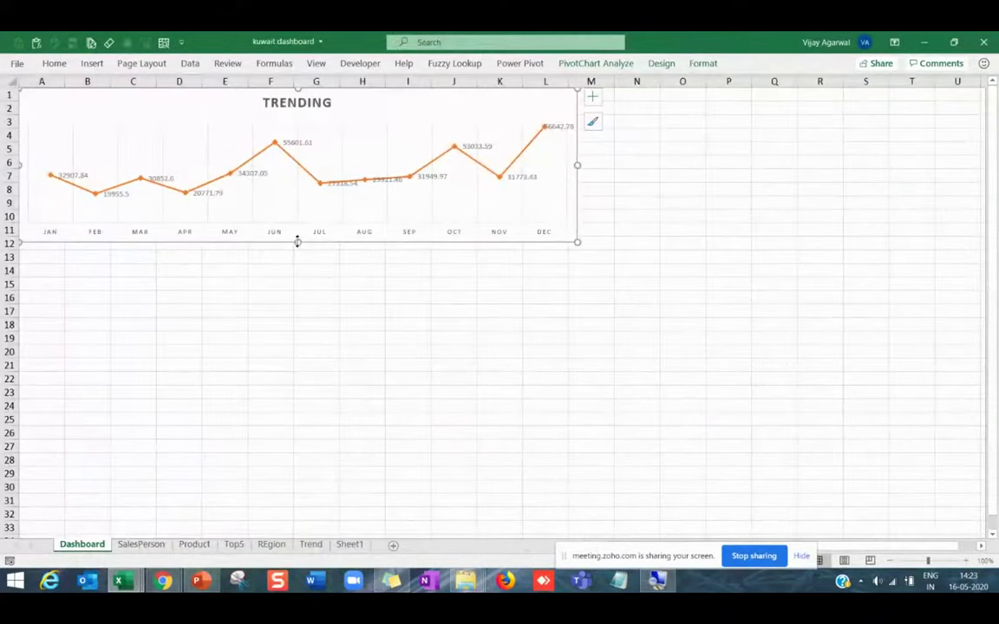
{"action": "left_click_drag", "start_coordinate": [297, 242], "coordinate": [297, 220]}
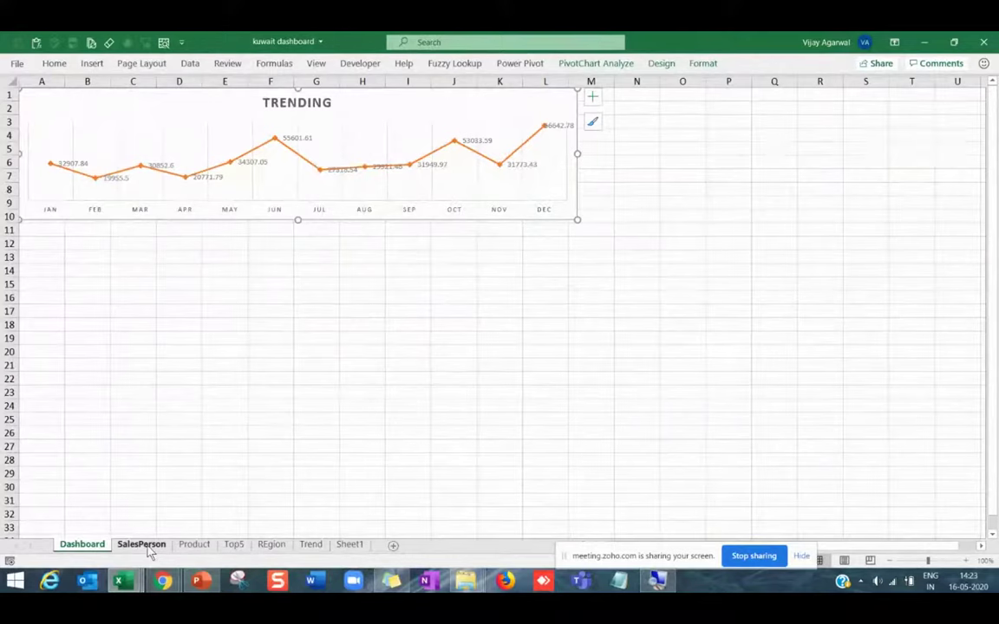
Paste the Sales by Salesperson chart from the SalesPerson sheet at Dashboard cell A12.
{"action": "left_click", "coordinate": [141, 544]}
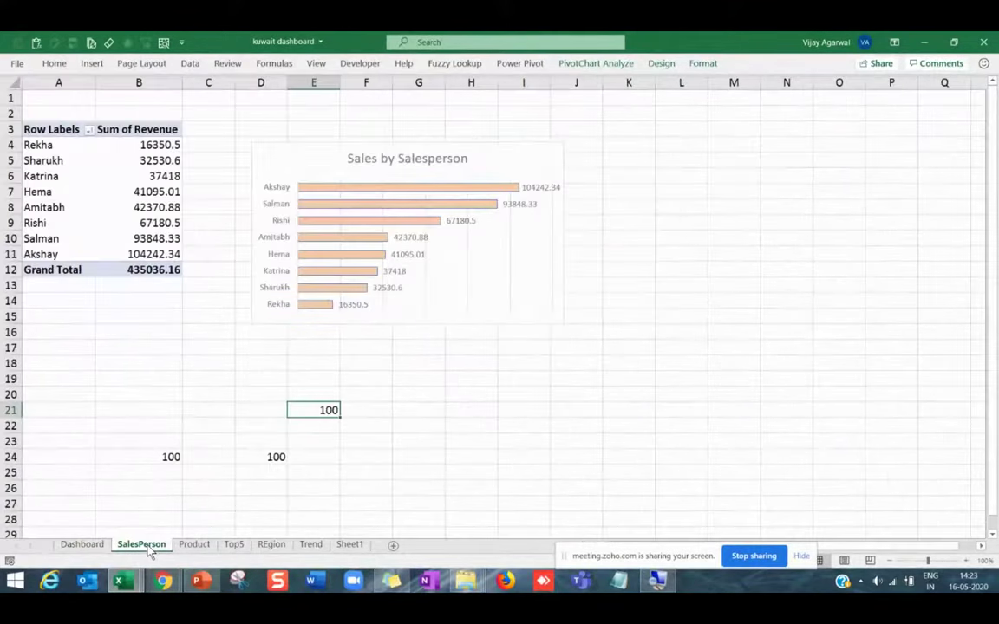
{"action": "left_click", "coordinate": [357, 146]}
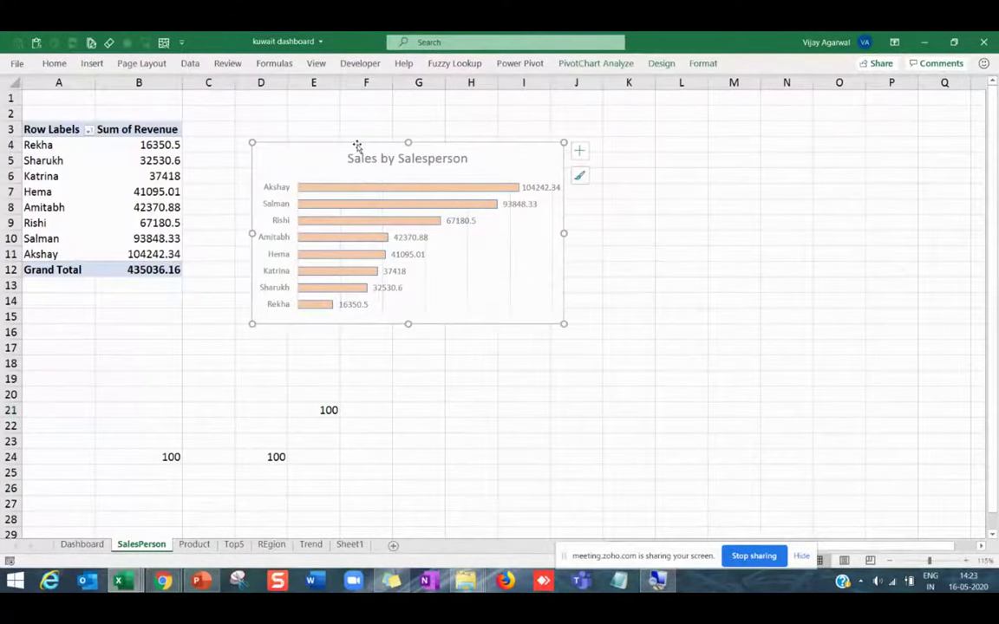
{"action": "left_click", "coordinate": [87, 545]}
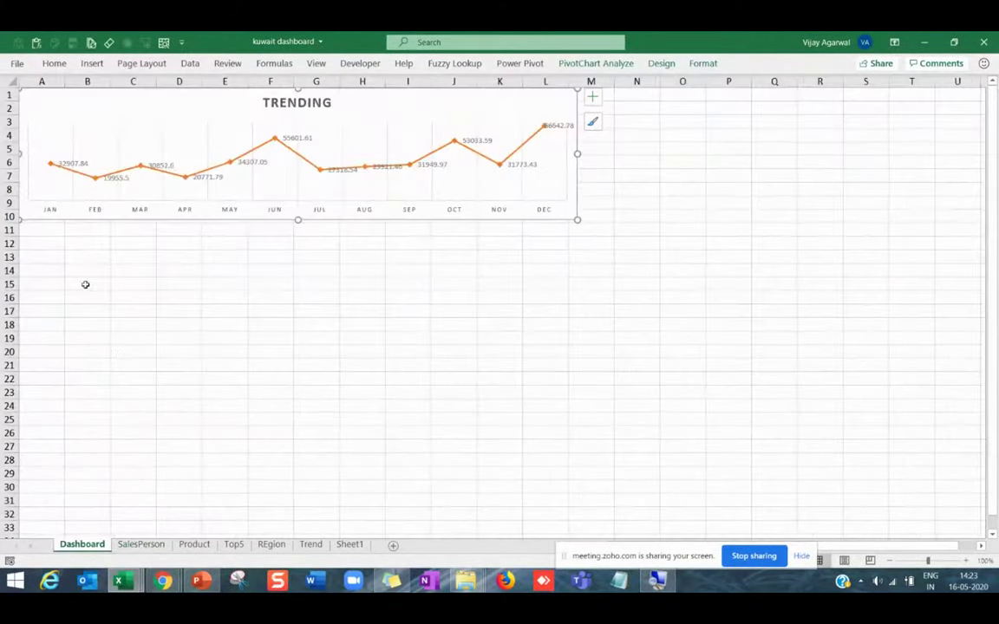
{"action": "left_click", "coordinate": [57, 246]}
{"action": "key", "text": "ctrl+v"}
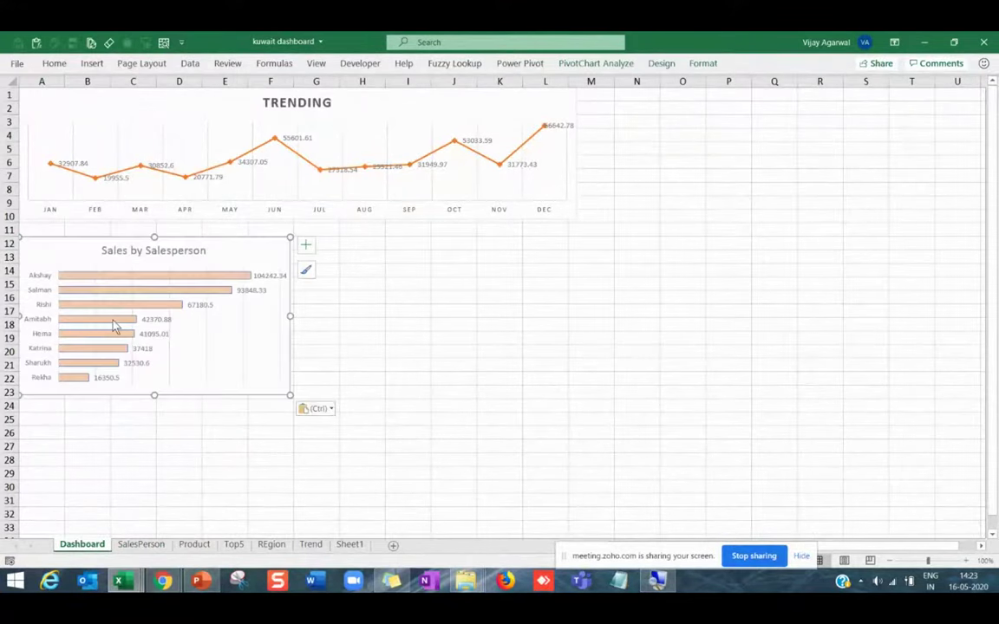
Hide the Dashboard sheet's gridlines and row and column headings.
{"action": "left_click", "coordinate": [323, 68]}
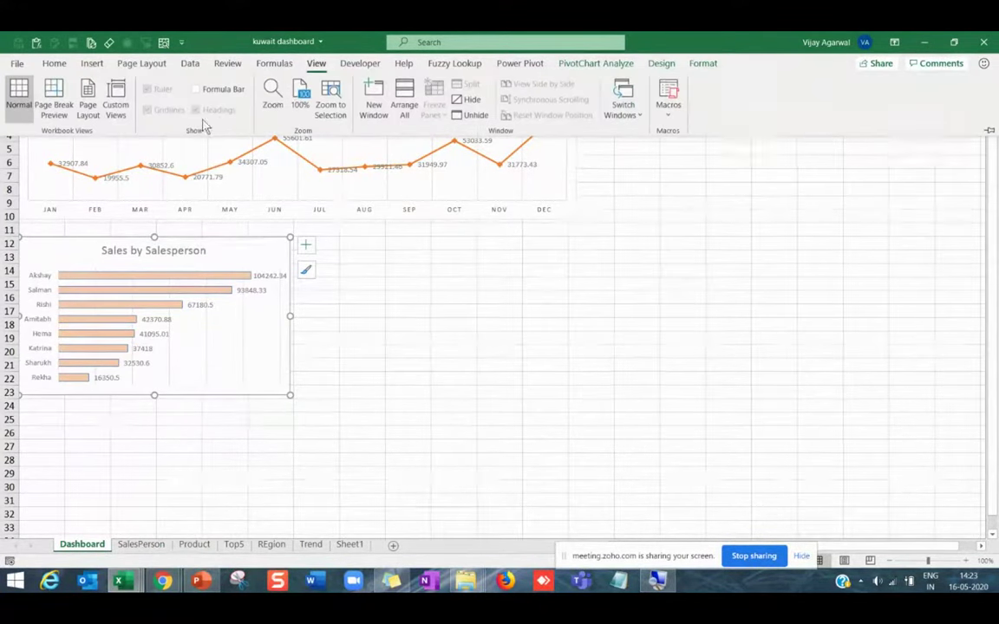
{"action": "left_click", "coordinate": [368, 282]}
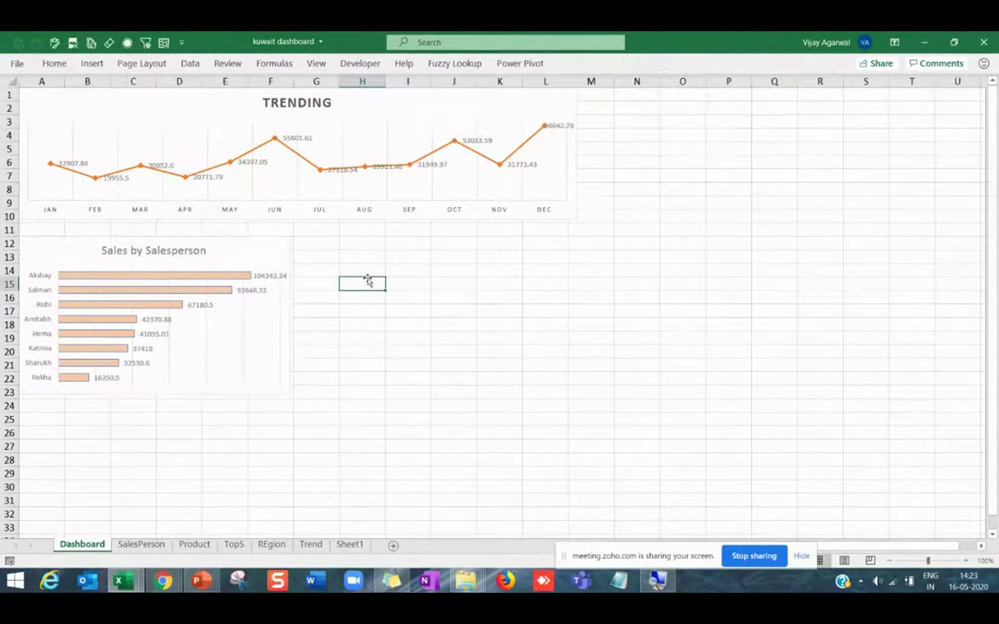
{"action": "left_click", "coordinate": [315, 63]}
{"action": "left_click", "coordinate": [148, 111]}
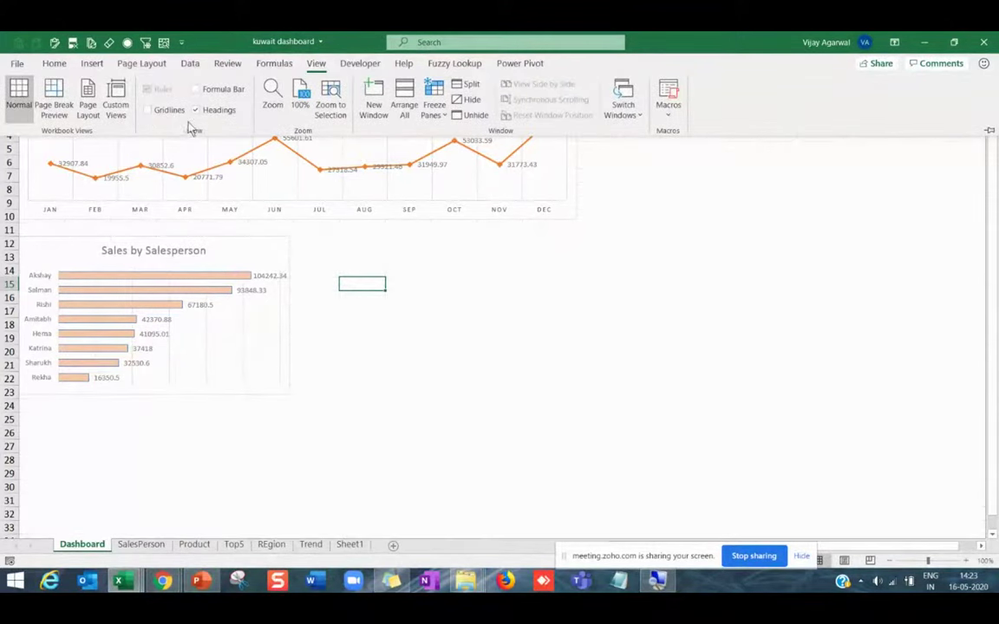
{"action": "left_click", "coordinate": [197, 111]}
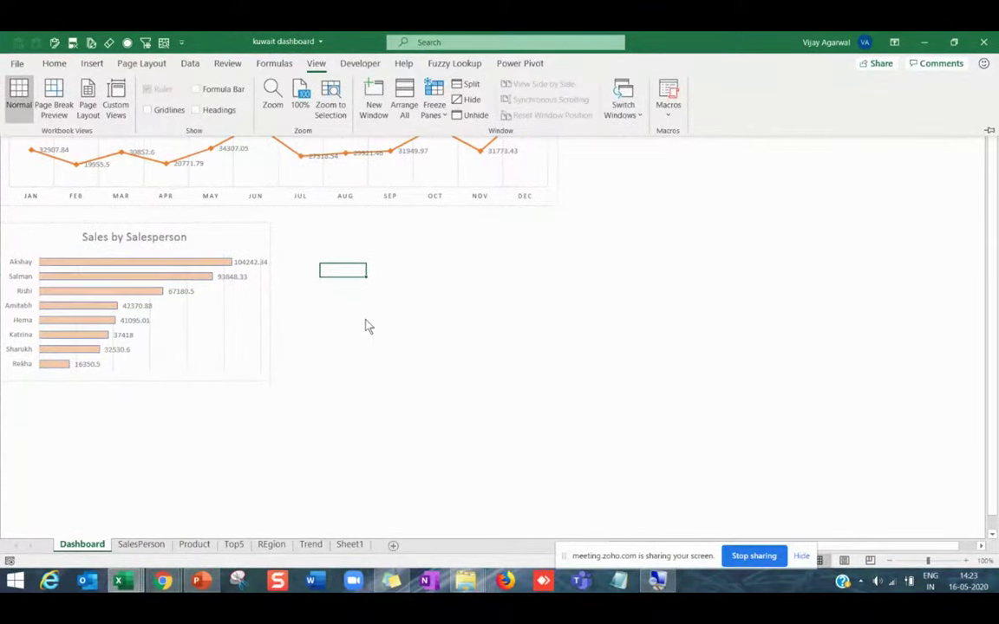
{"action": "left_click", "coordinate": [329, 288]}
Nudge the Sales by Salesperson chart up and right, then compare with the finished workbook.
{"action": "left_click_drag", "start_coordinate": [174, 223], "coordinate": [177, 218]}
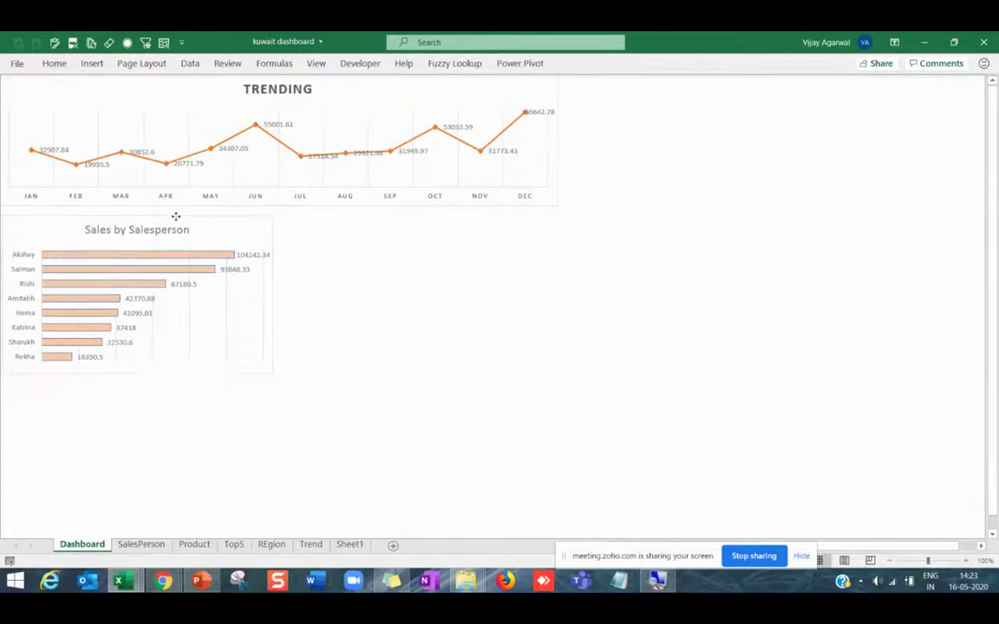
{"action": "left_click", "coordinate": [374, 321]}
{"action": "key", "text": "alt+Tab"}
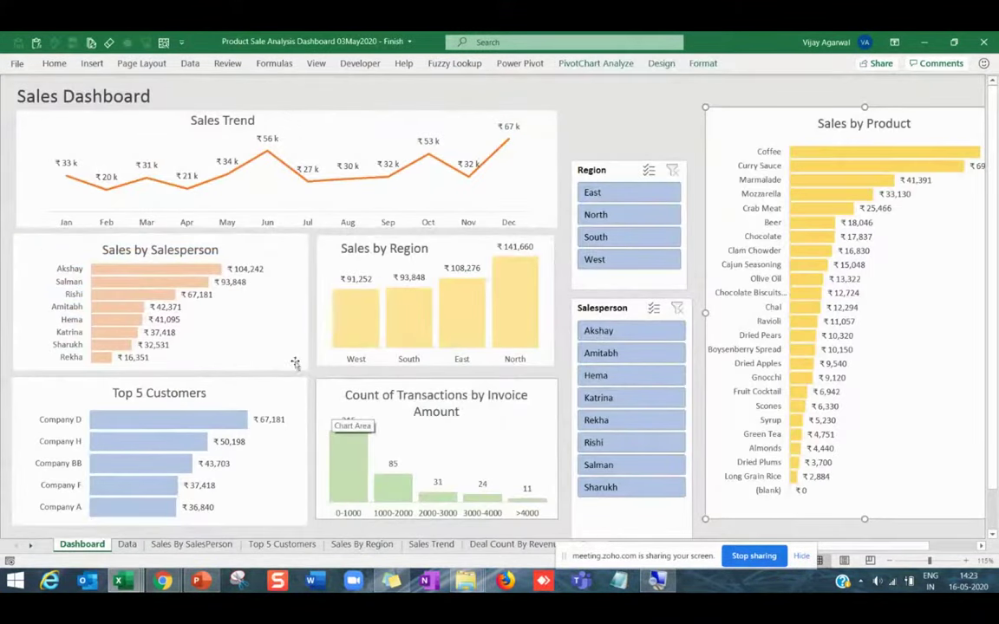
{"action": "key", "text": "alt+Tab"}
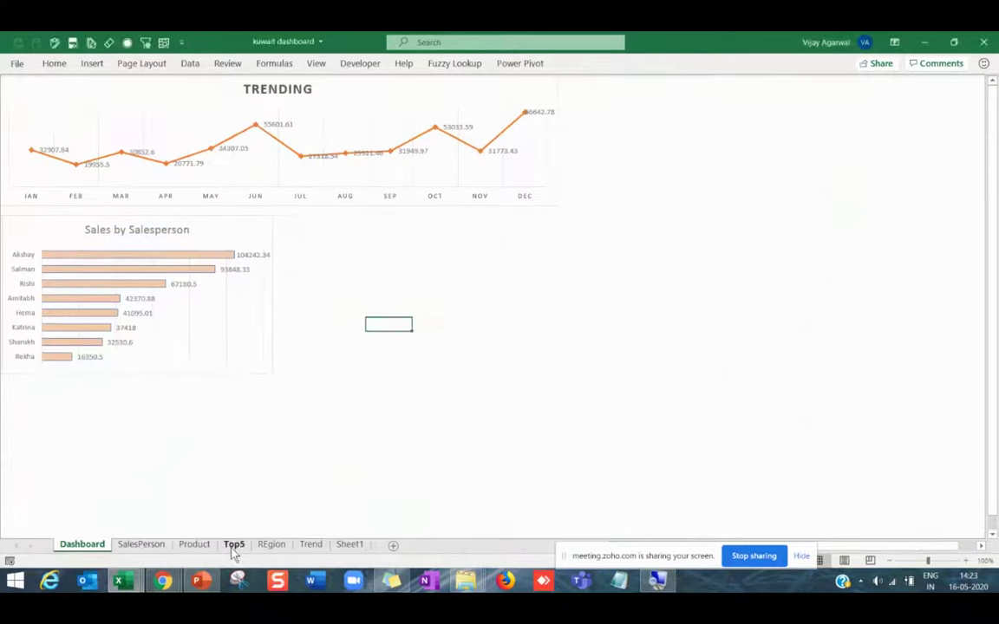
Paste the Sales by REgion chart from the REgion sheet beside the salesperson chart on Dashboard.
{"action": "left_click", "coordinate": [270, 546]}
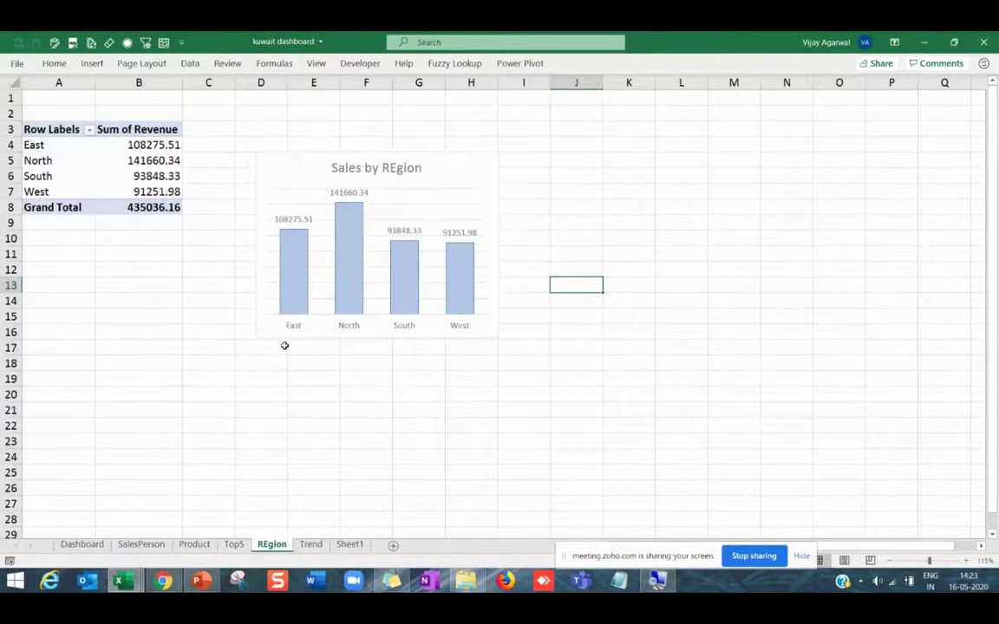
{"action": "left_click", "coordinate": [284, 340]}
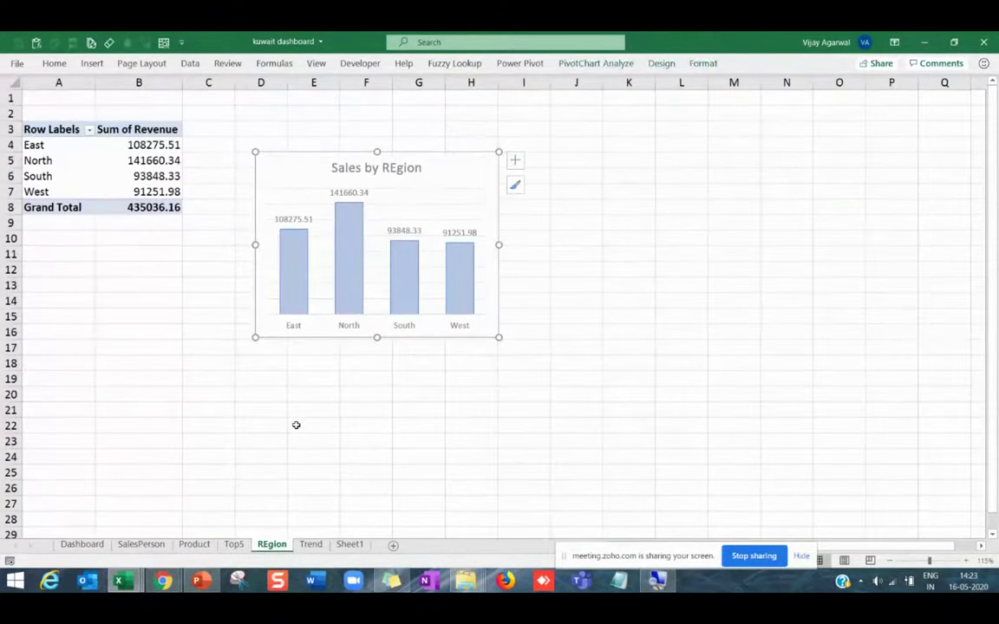
{"action": "left_click", "coordinate": [82, 544]}
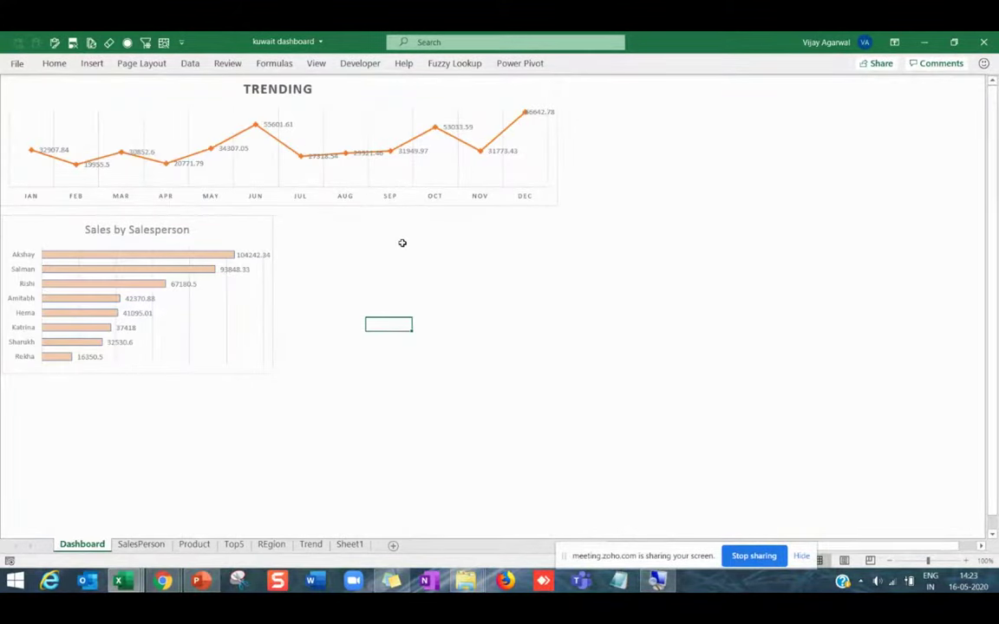
{"action": "left_click", "coordinate": [344, 233]}
{"action": "key", "text": "ctrl+v"}
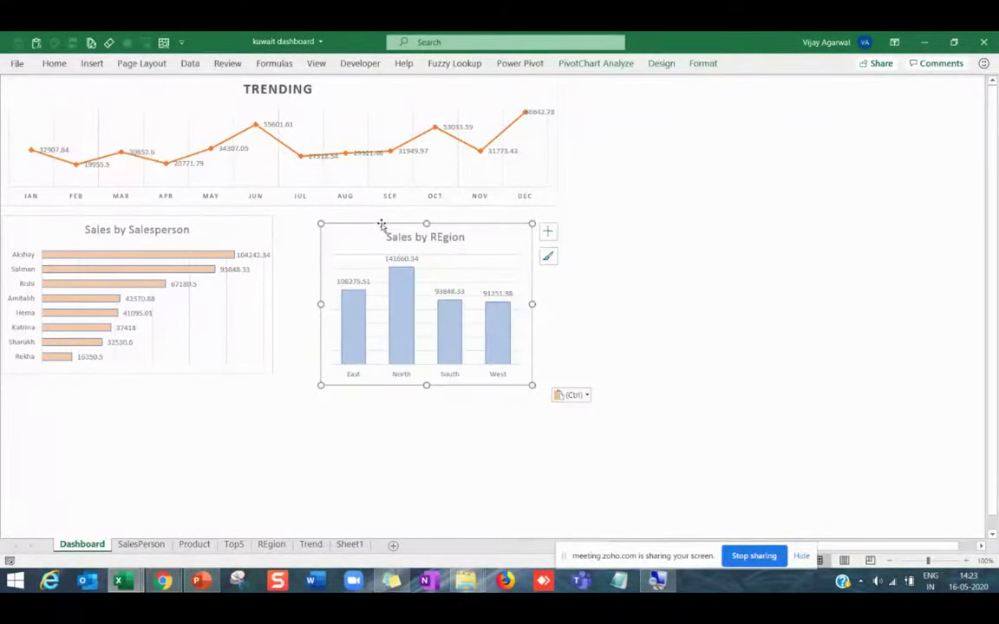
{"action": "left_click_drag", "start_coordinate": [384, 223], "coordinate": [365, 217]}
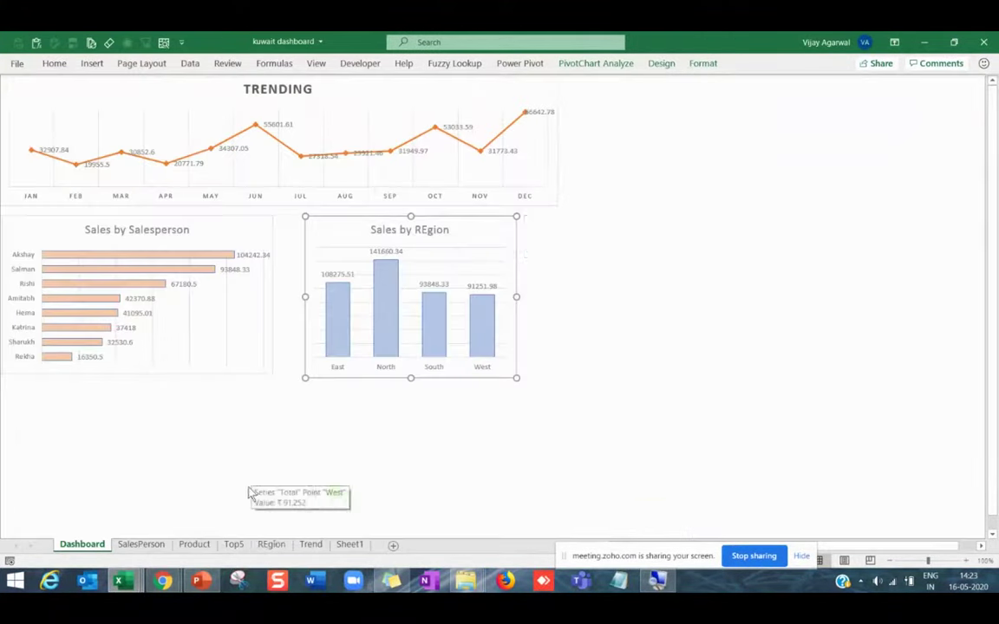
{"action": "left_click", "coordinate": [233, 544]}
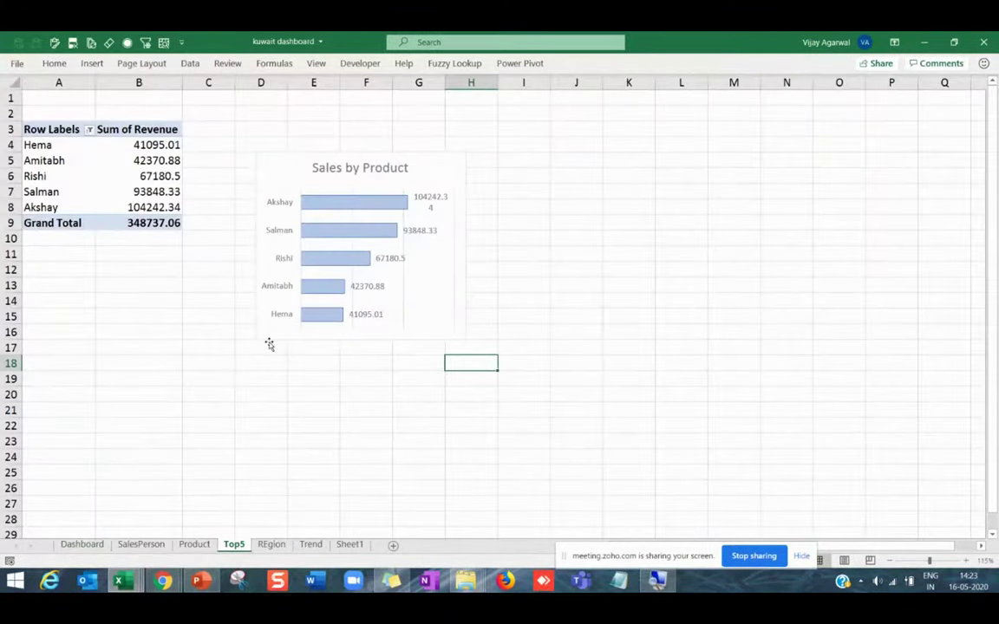
Paste the Sales by Product chart onto the Dashboard below the existing charts.
{"action": "left_click", "coordinate": [269, 343]}
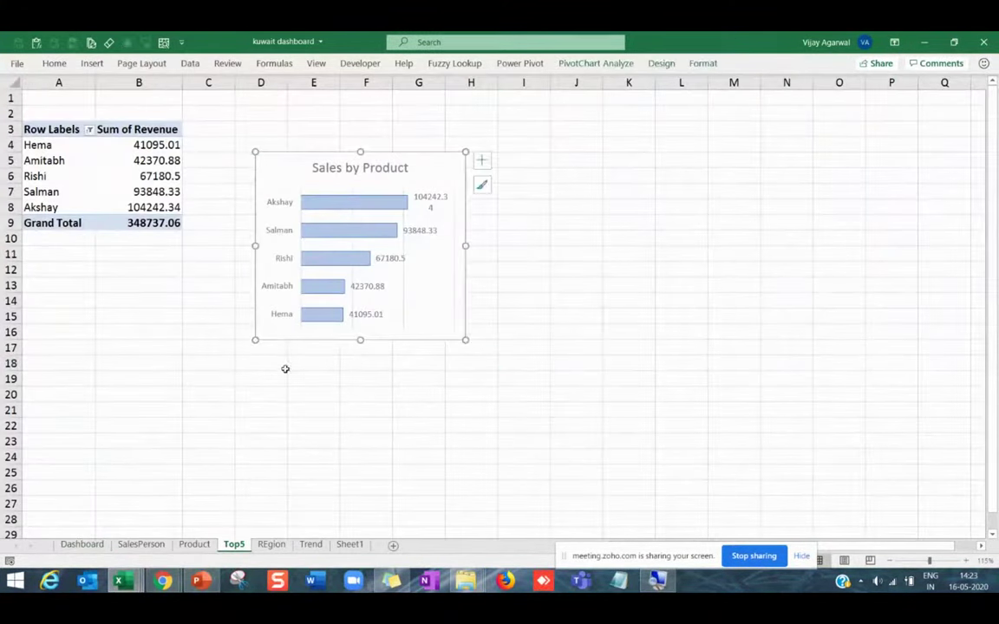
{"action": "left_click", "coordinate": [83, 545]}
{"action": "left_click", "coordinate": [55, 394]}
{"action": "left_click", "coordinate": [35, 397]}
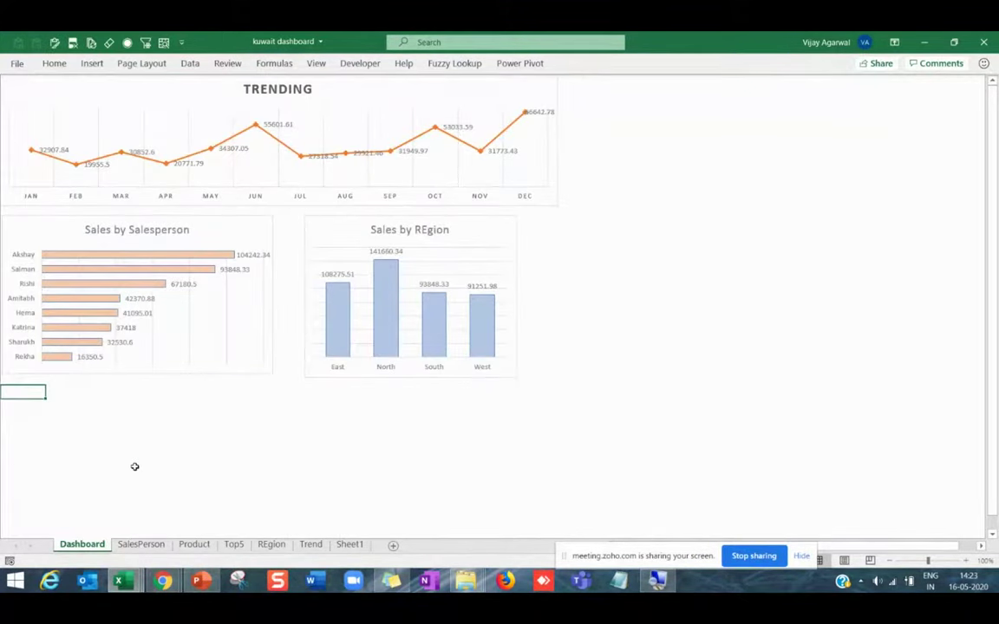
{"action": "key", "text": "ctrl+v"}
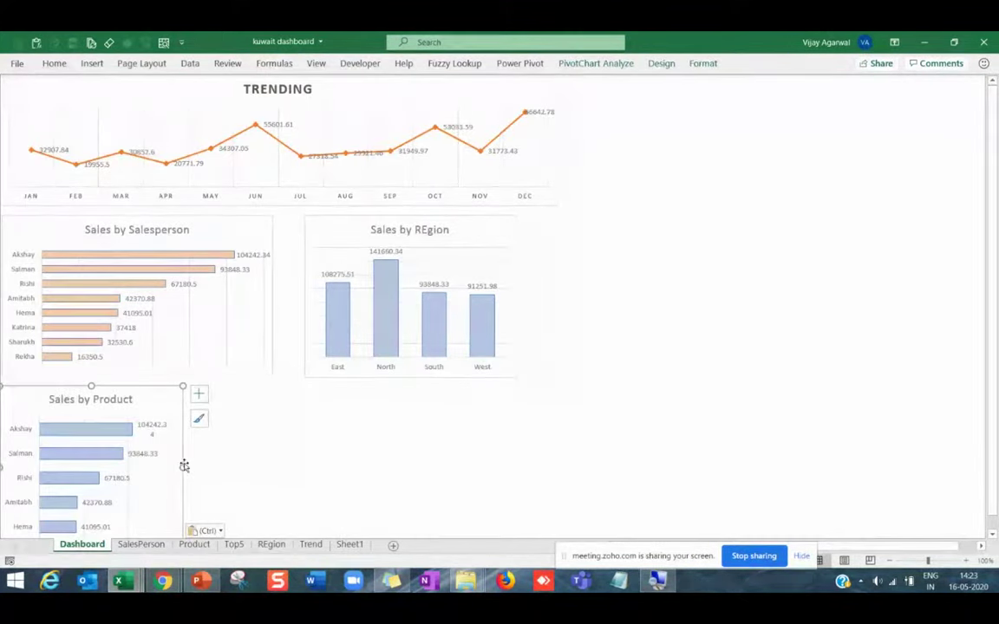
Widen the Sales by Product chart, adjust its height, and align it under the salesperson chart.
{"action": "left_click_drag", "start_coordinate": [184, 466], "coordinate": [283, 453]}
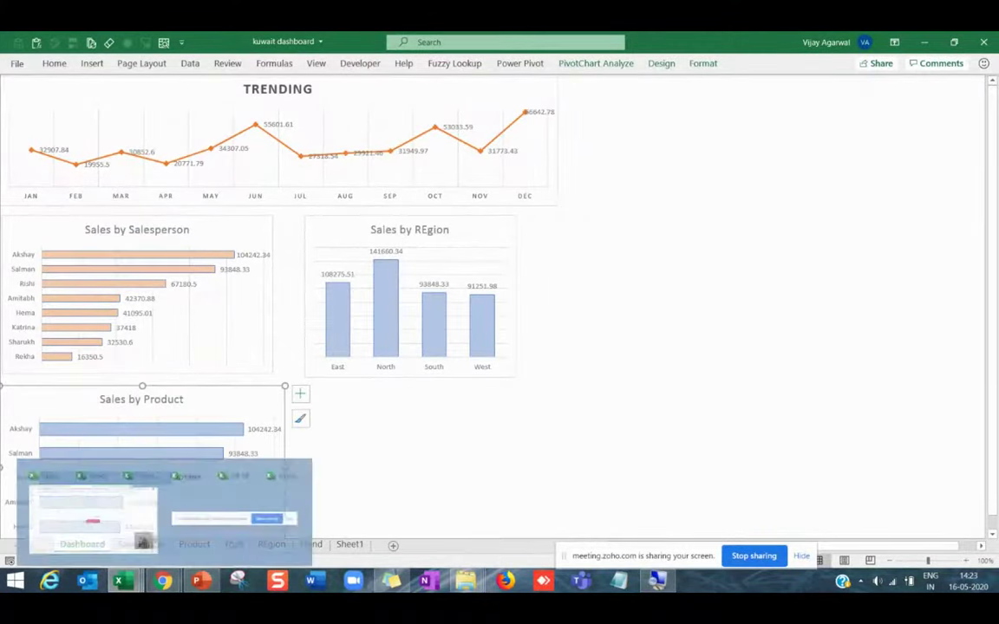
{"action": "scroll", "coordinate": [140, 468], "scroll_direction": "down", "scroll_amount": 3}
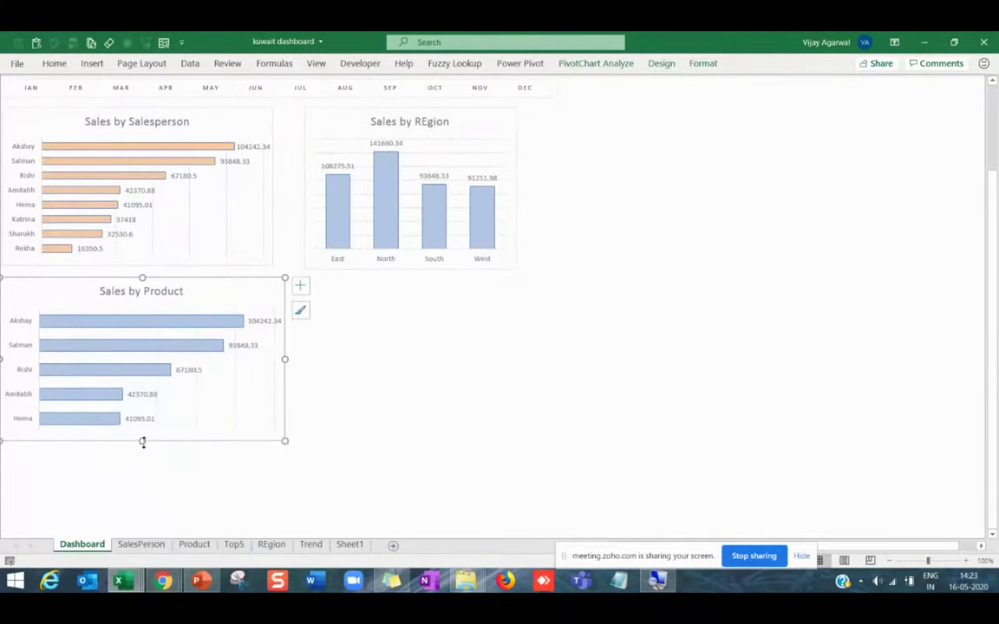
{"action": "left_click_drag", "start_coordinate": [143, 443], "coordinate": [145, 407]}
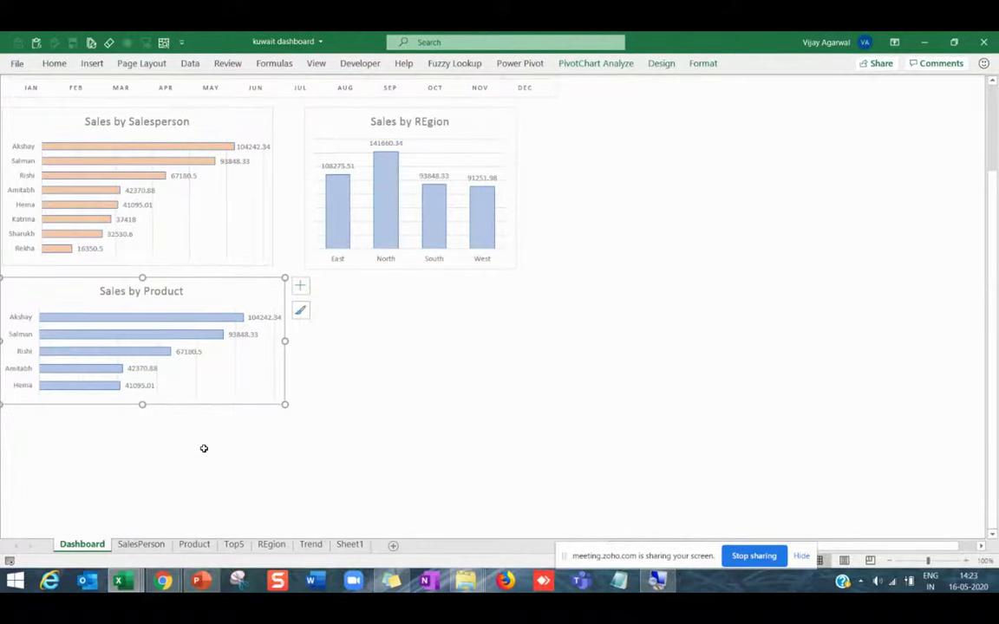
{"action": "scroll", "coordinate": [339, 415], "scroll_direction": "down", "scroll_amount": 3}
{"action": "scroll", "coordinate": [381, 384], "scroll_direction": "up", "scroll_amount": 6}
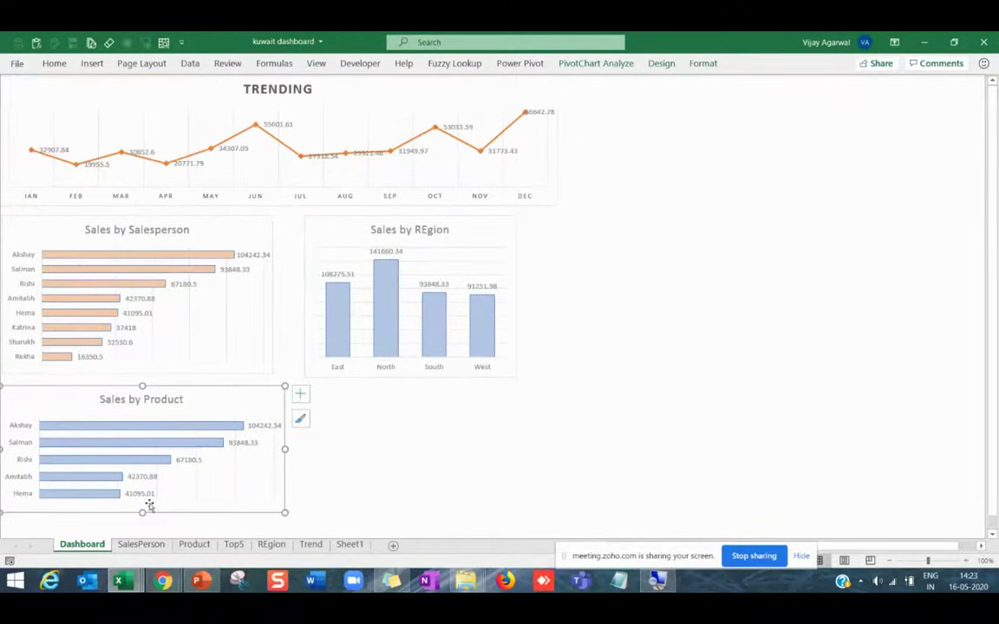
{"action": "left_click_drag", "start_coordinate": [149, 506], "coordinate": [150, 515]}
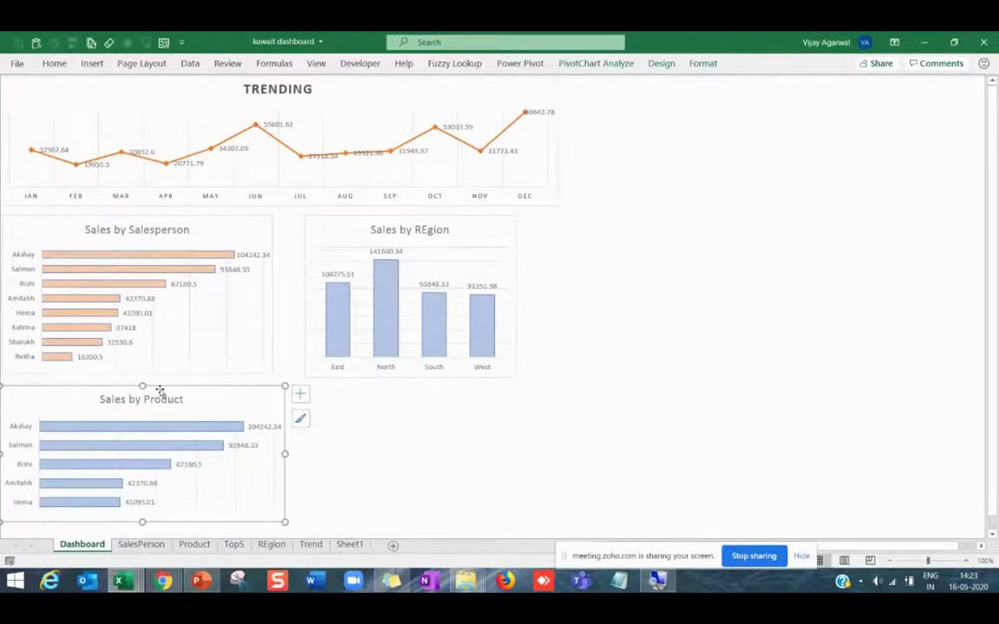
{"action": "left_click_drag", "start_coordinate": [159, 383], "coordinate": [166, 379]}
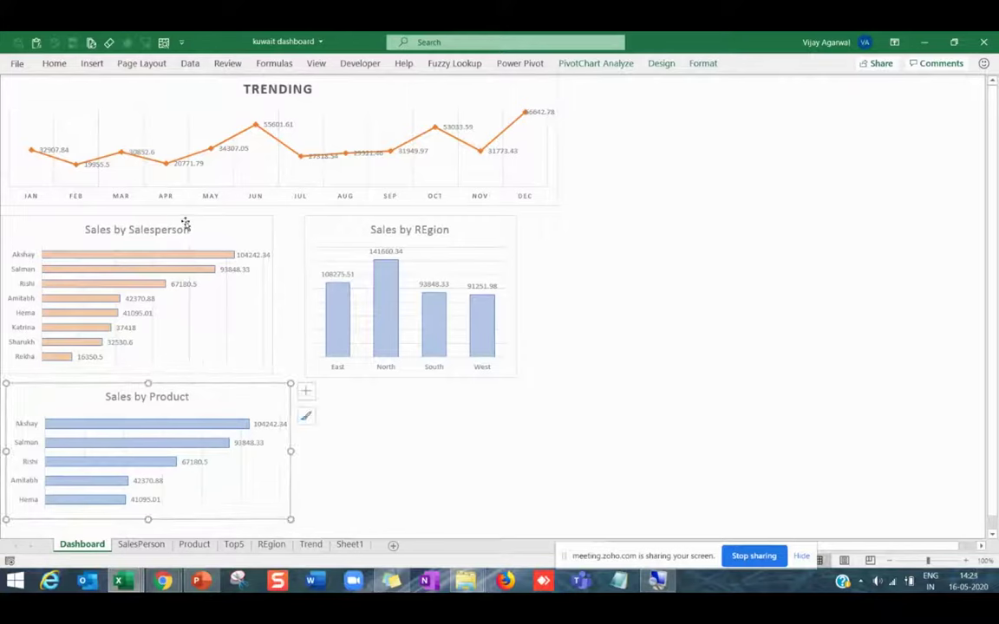
Narrow the TRENDING chart by dragging its right edge inward.
{"action": "left_click", "coordinate": [558, 149]}
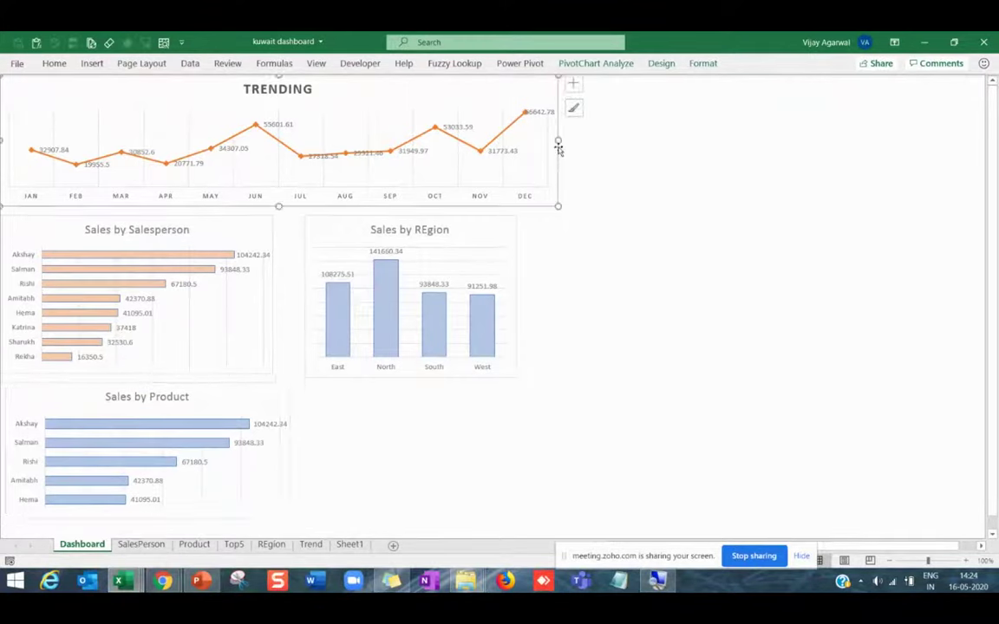
{"action": "left_click_drag", "start_coordinate": [559, 139], "coordinate": [523, 139]}
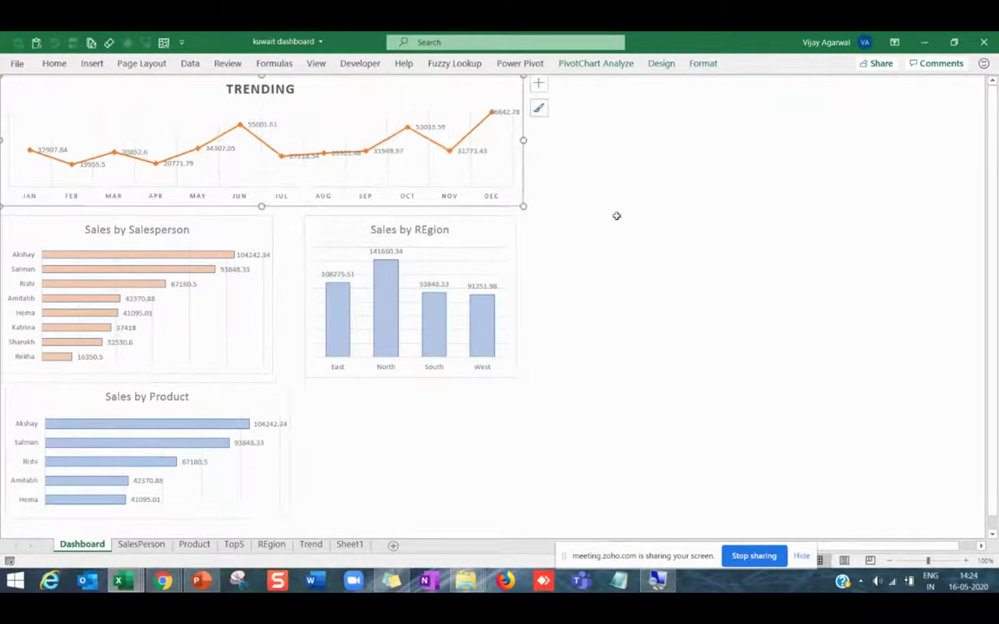
{"action": "left_click", "coordinate": [616, 216]}
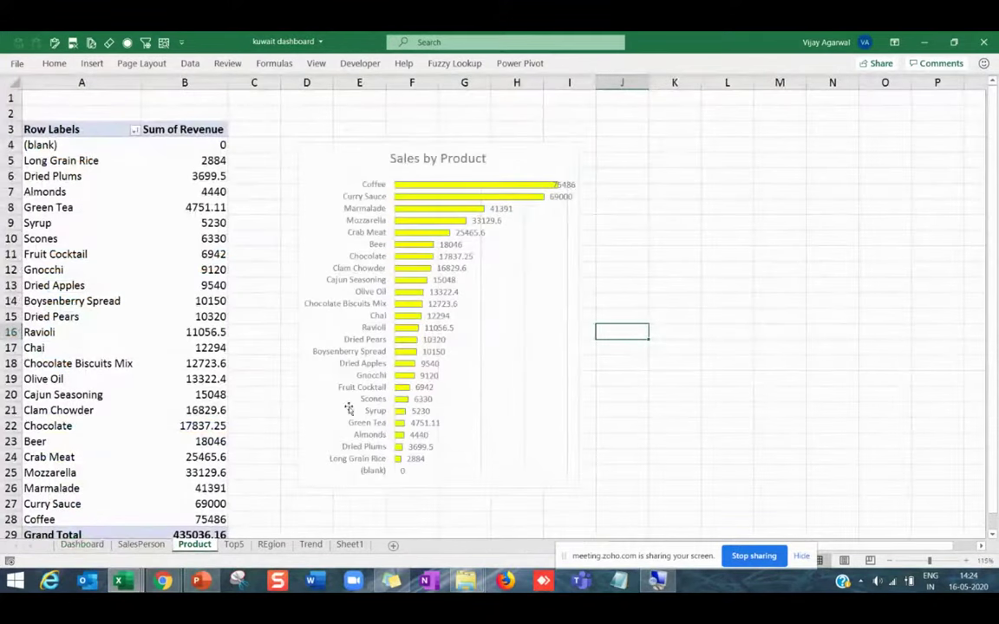
Copy the all-products Sales by Product chart and paste it at the Dashboard's top right.
{"action": "left_click", "coordinate": [432, 146]}
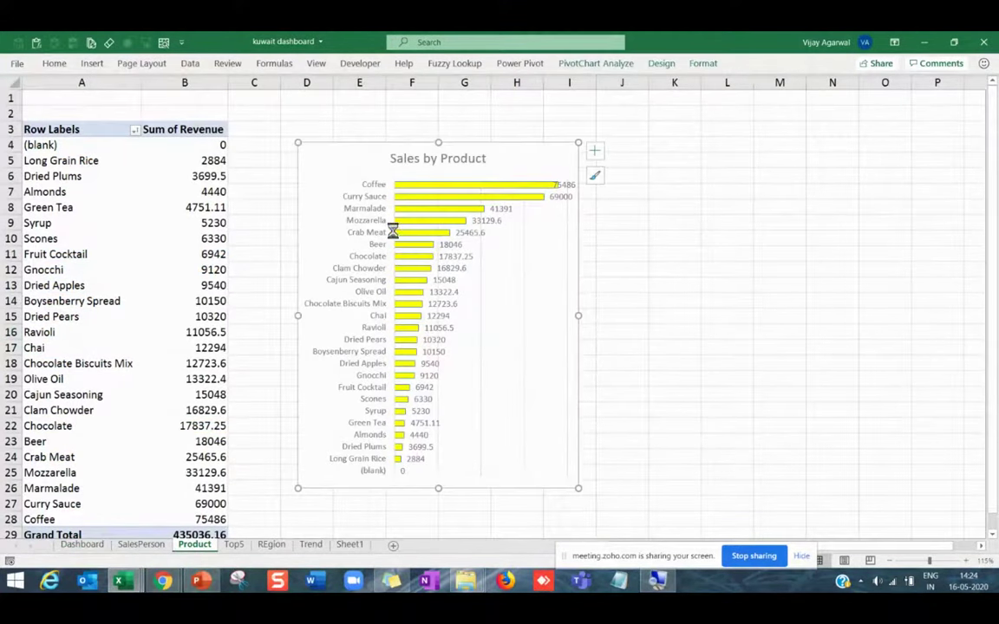
{"action": "left_click", "coordinate": [83, 545]}
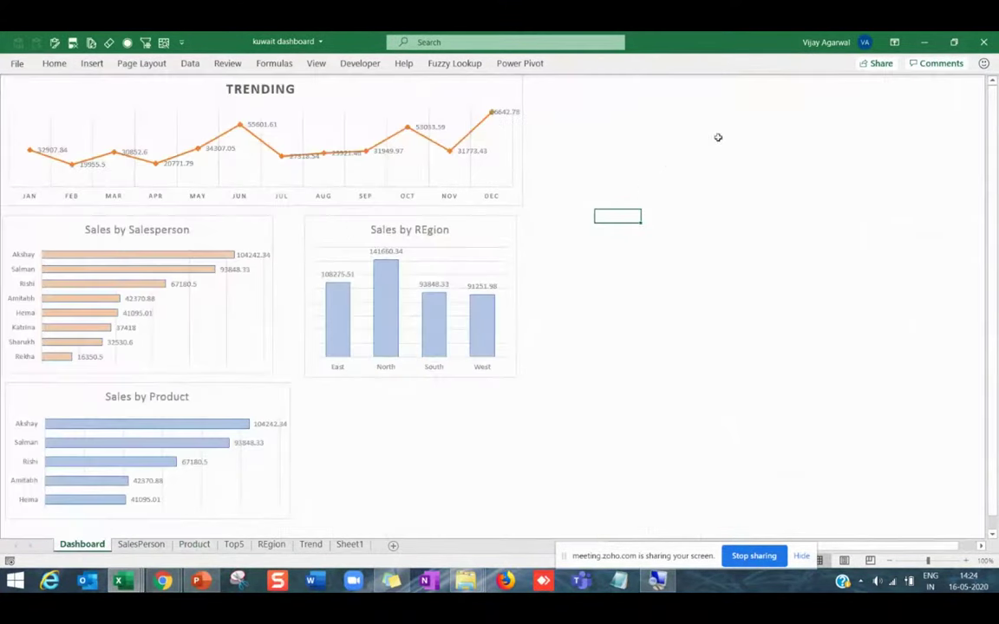
{"action": "left_click", "coordinate": [730, 92]}
{"action": "key", "text": "ctrl+v"}
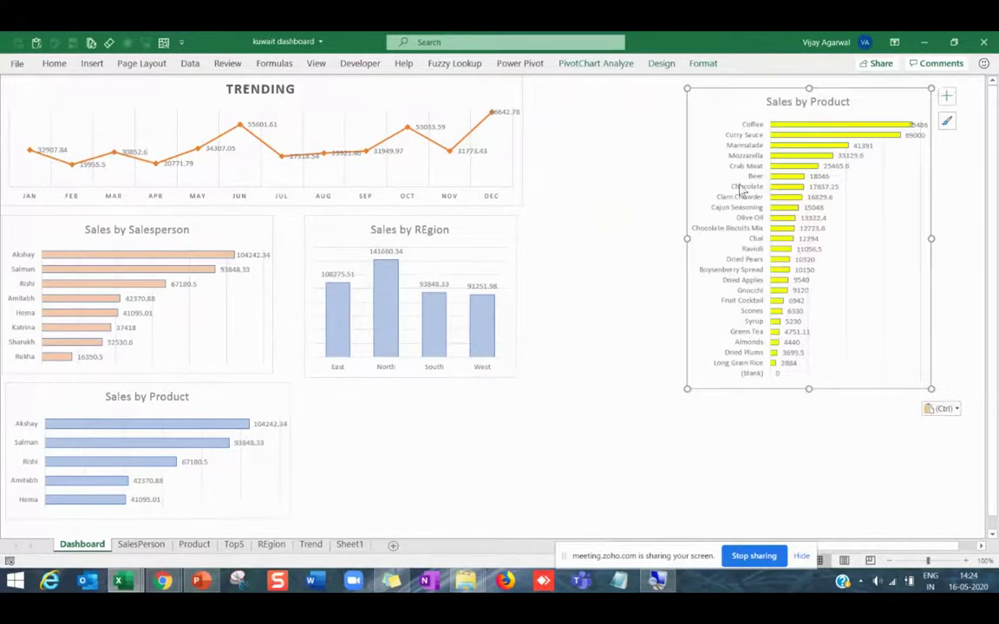
Resize the pasted chart into a tall, slightly narrower panel on the right side.
{"action": "left_click_drag", "start_coordinate": [808, 391], "coordinate": [809, 521]}
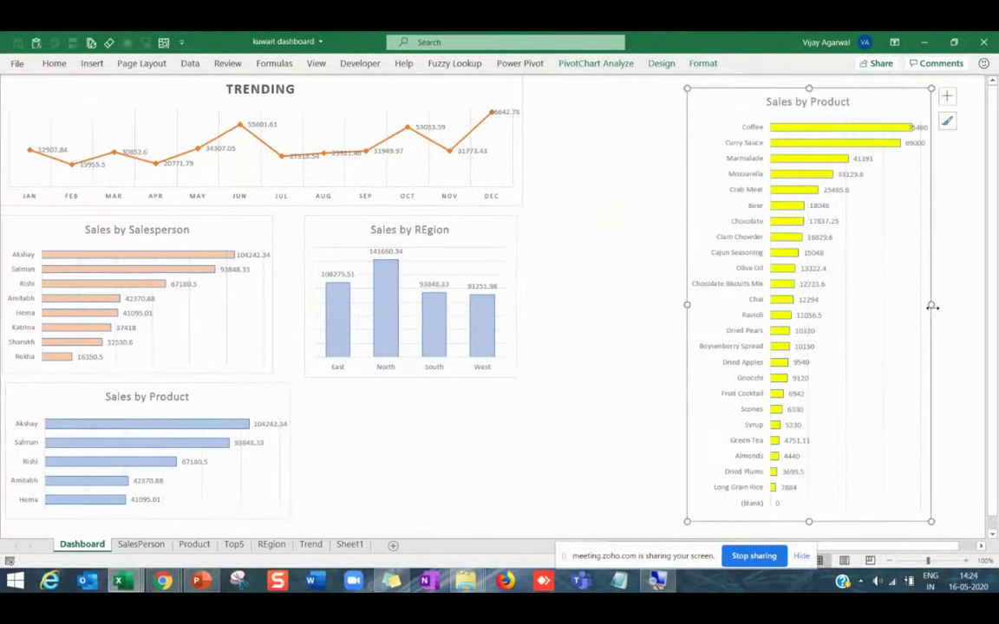
{"action": "left_click_drag", "start_coordinate": [932, 307], "coordinate": [970, 305]}
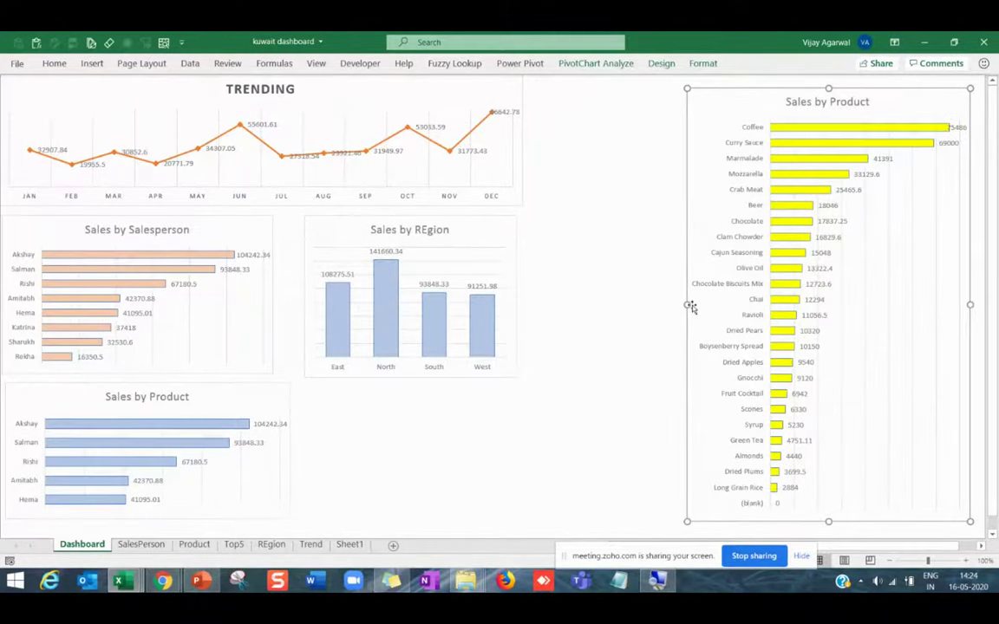
{"action": "left_click_drag", "start_coordinate": [688, 306], "coordinate": [721, 301]}
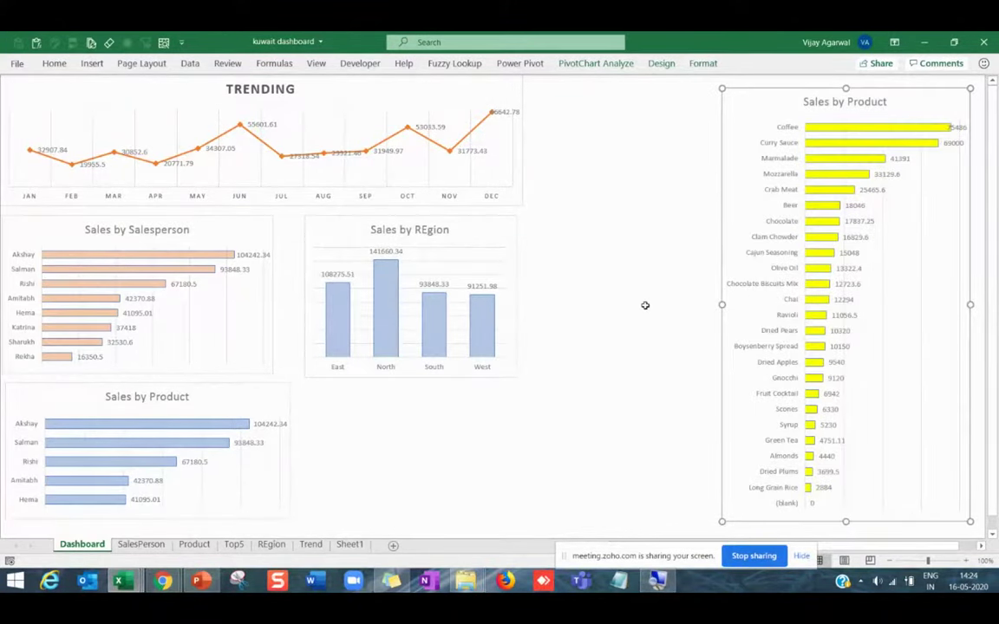
{"action": "left_click", "coordinate": [591, 119]}
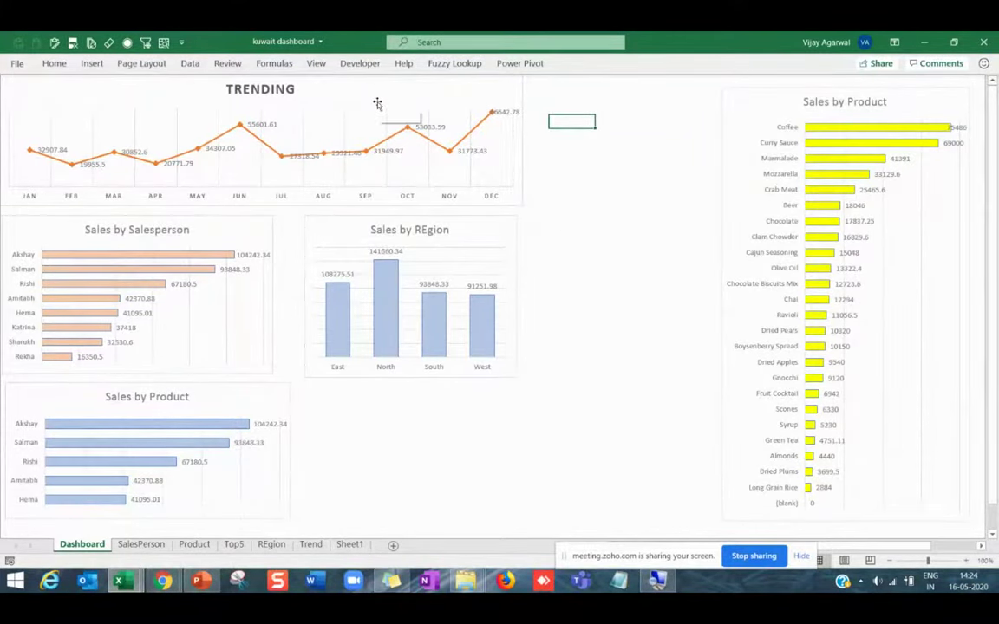
{"action": "left_click", "coordinate": [488, 84]}
{"action": "left_click", "coordinate": [572, 64]}
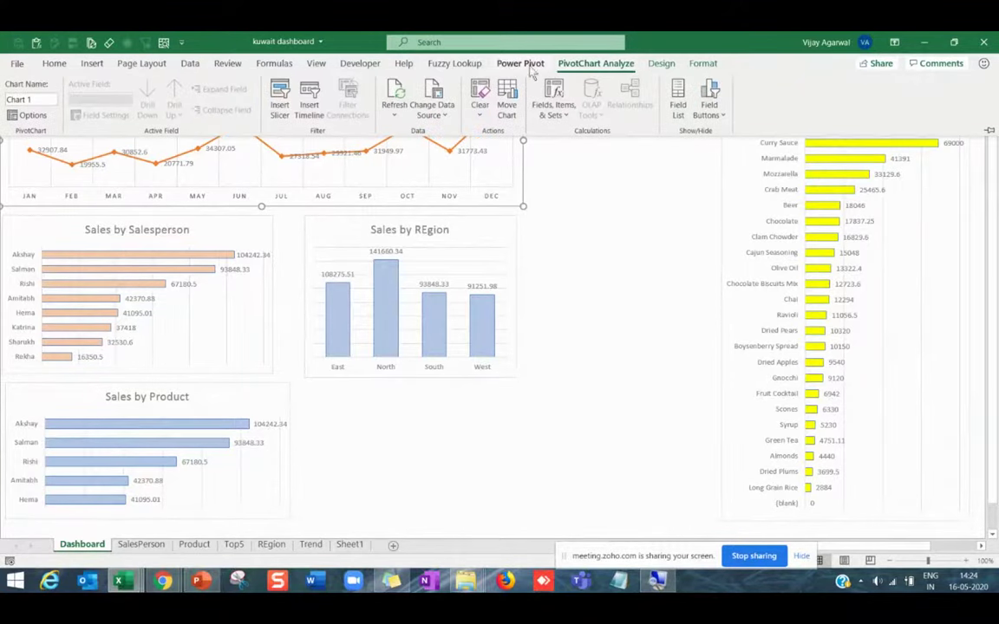
Insert Salesperson and Region slicers for the TRENDING pivot chart.
{"action": "left_click", "coordinate": [271, 97]}
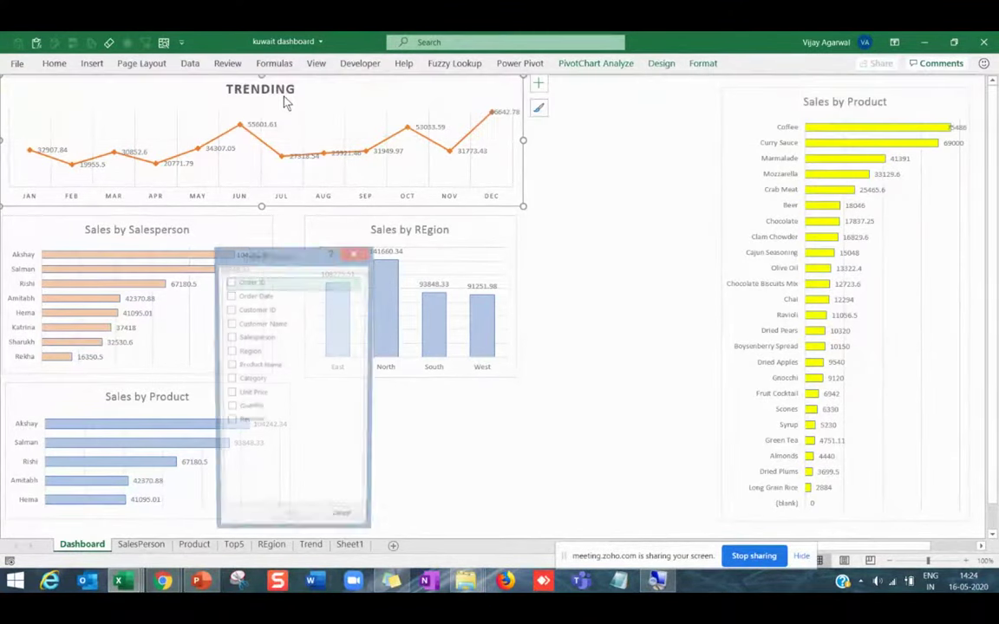
{"action": "left_click_drag", "start_coordinate": [284, 260], "coordinate": [557, 159]}
{"action": "left_click", "coordinate": [524, 234]}
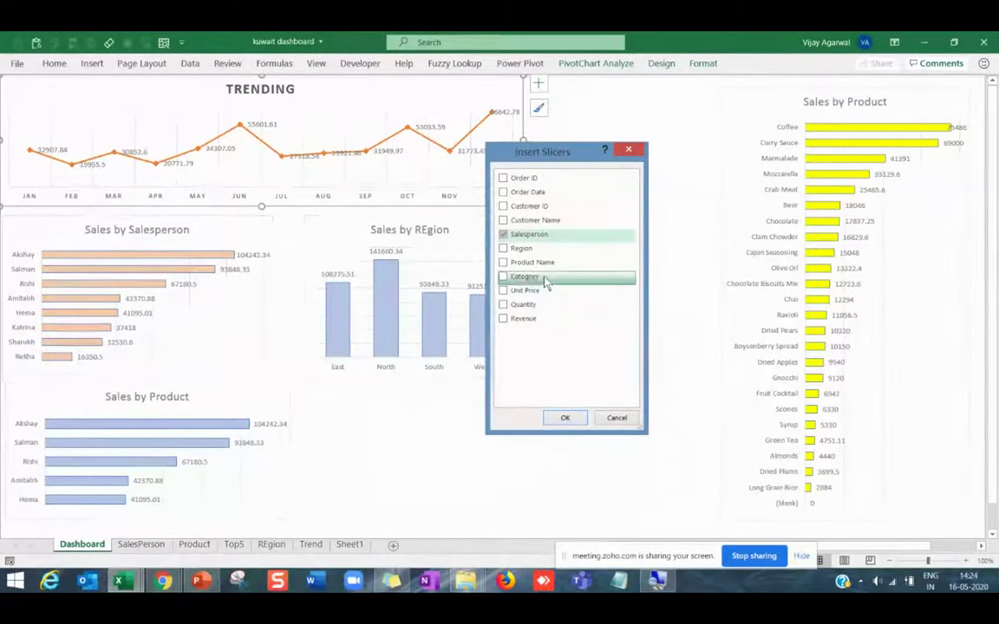
{"action": "left_click", "coordinate": [517, 248]}
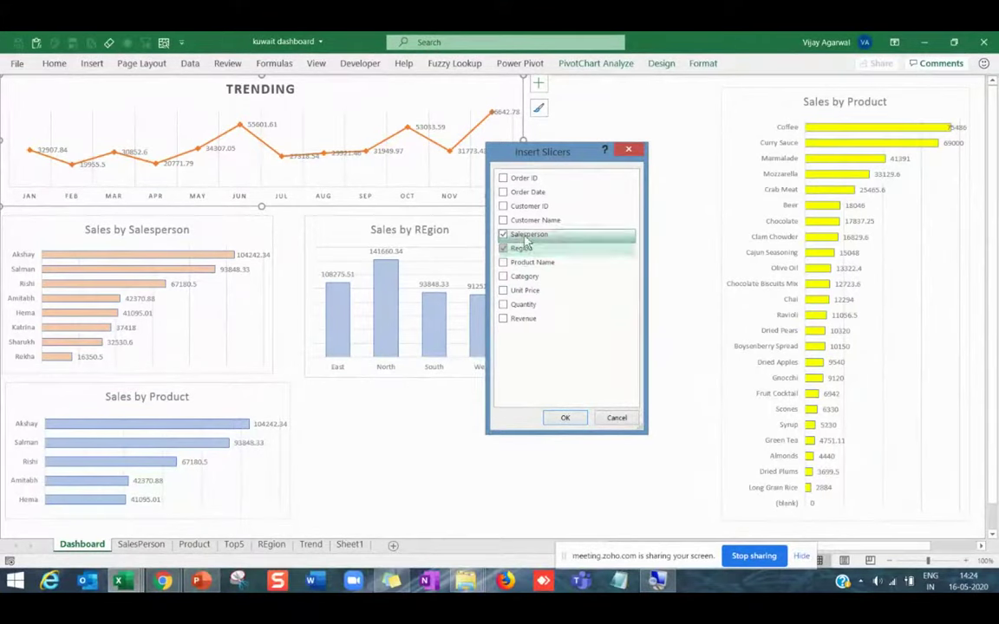
{"action": "left_click", "coordinate": [566, 420]}
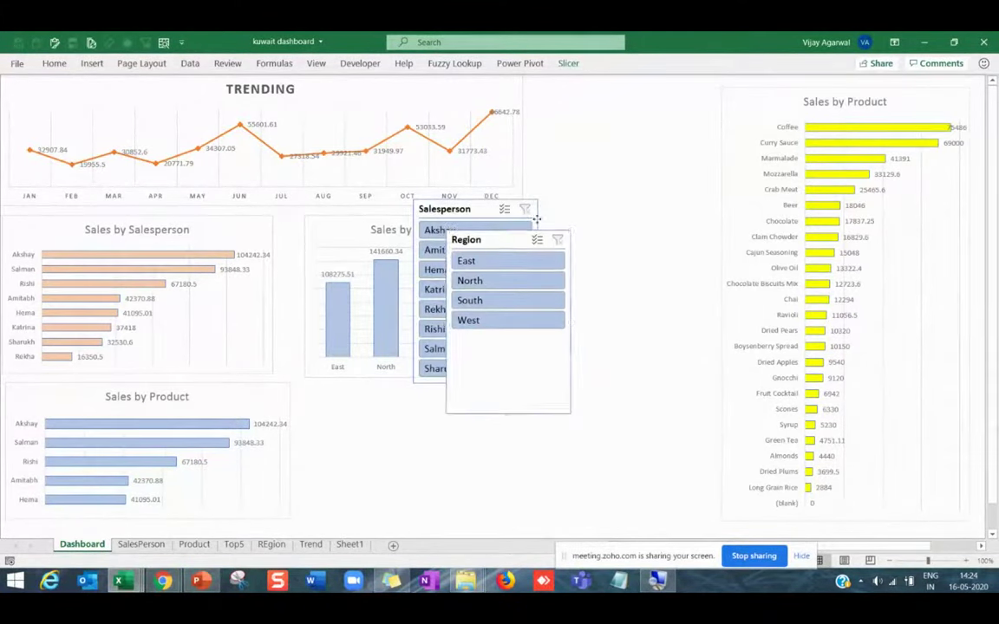
Stack the Region slicer above the Salesperson slicer in the gap beside the charts.
{"action": "left_click_drag", "start_coordinate": [525, 225], "coordinate": [630, 93]}
{"action": "left_click_drag", "start_coordinate": [451, 212], "coordinate": [610, 205]}
{"action": "left_click_drag", "start_coordinate": [607, 296], "coordinate": [599, 238]}
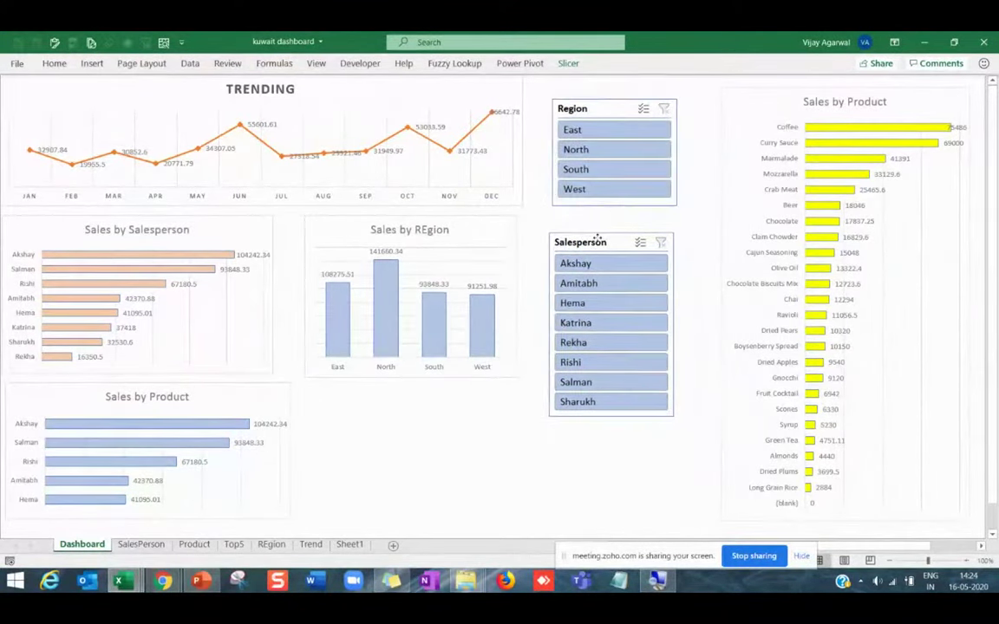
{"action": "left_click_drag", "start_coordinate": [612, 418], "coordinate": [612, 483]}
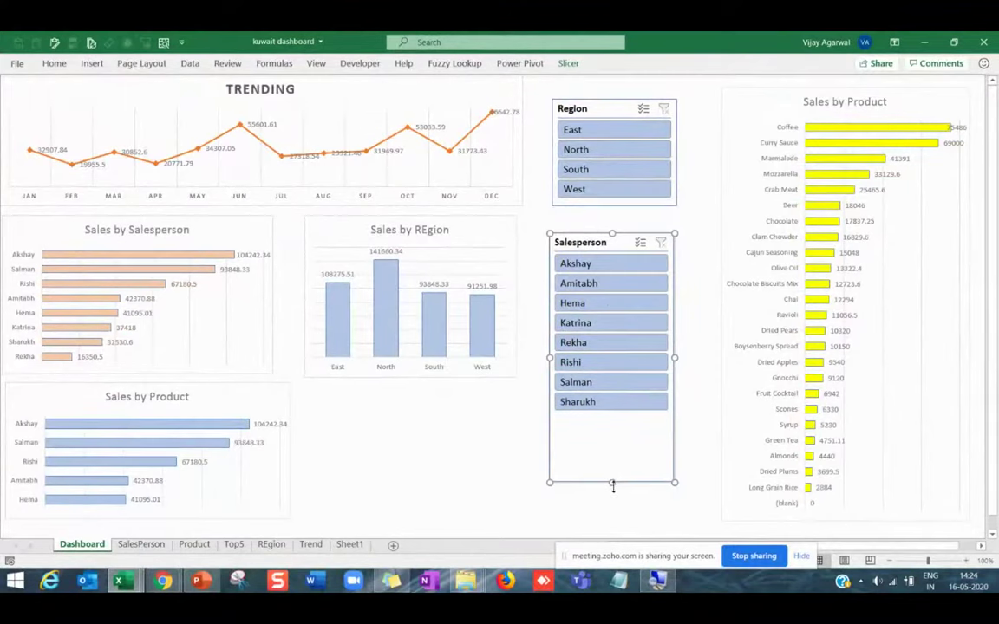
{"action": "left_click_drag", "start_coordinate": [612, 486], "coordinate": [613, 418]}
{"action": "left_click_drag", "start_coordinate": [603, 241], "coordinate": [606, 335]}
{"action": "left_click_drag", "start_coordinate": [607, 109], "coordinate": [610, 221]}
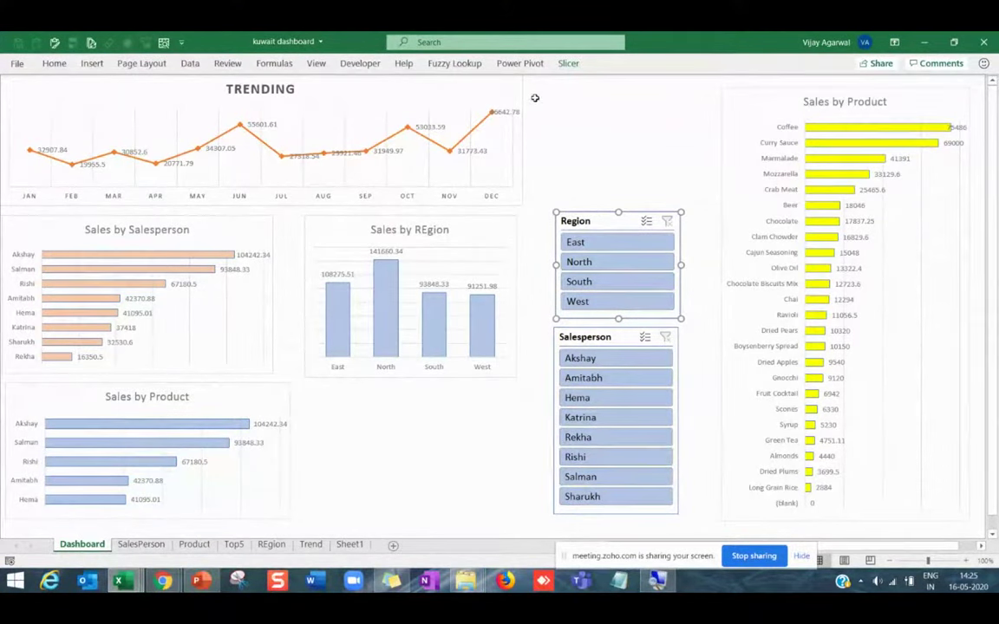
{"action": "key", "text": "Escape"}
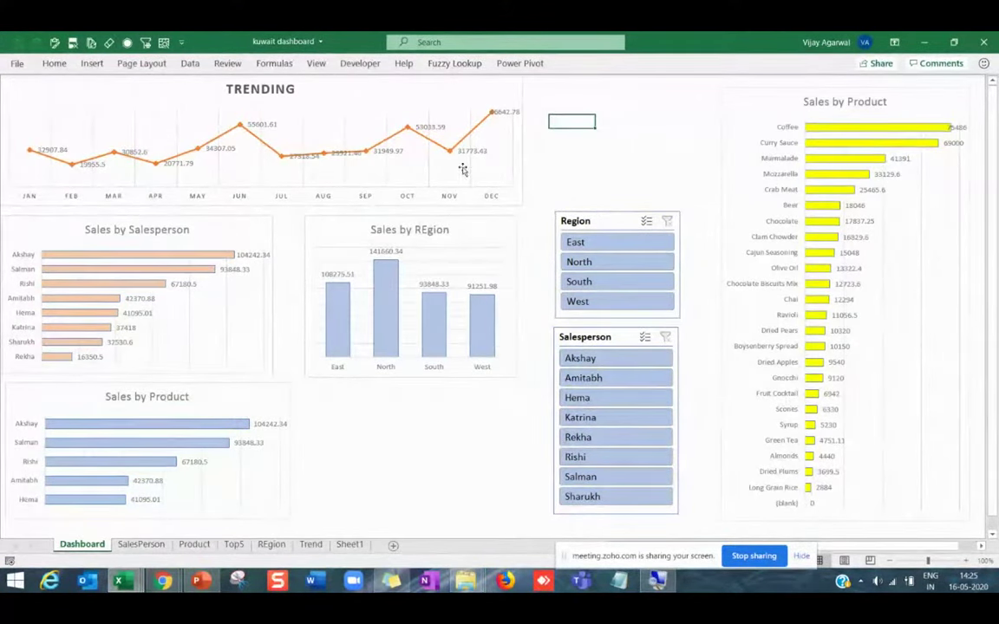
{"action": "left_click", "coordinate": [416, 152]}
{"action": "left_click", "coordinate": [580, 67]}
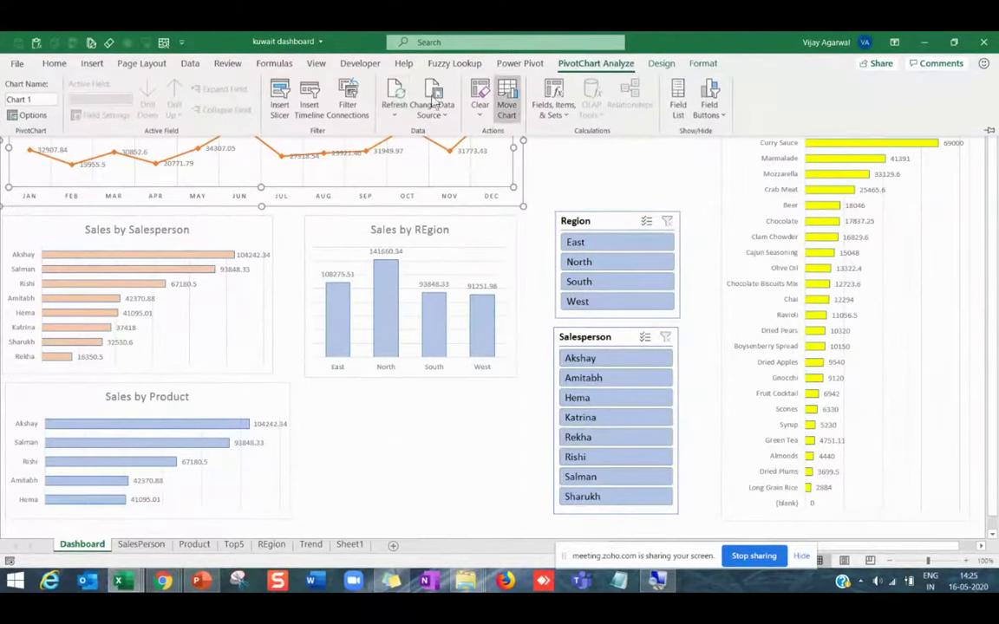
Insert an Order Date timeline and move it to the dashboard's top right, narrower.
{"action": "left_click", "coordinate": [315, 107]}
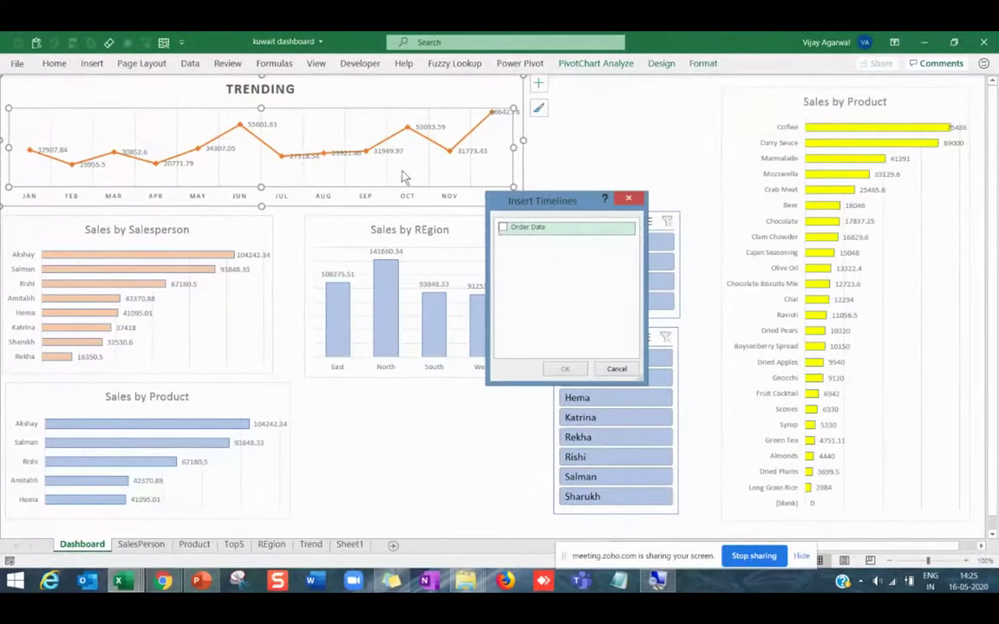
{"action": "left_click", "coordinate": [504, 227]}
{"action": "left_click", "coordinate": [568, 370]}
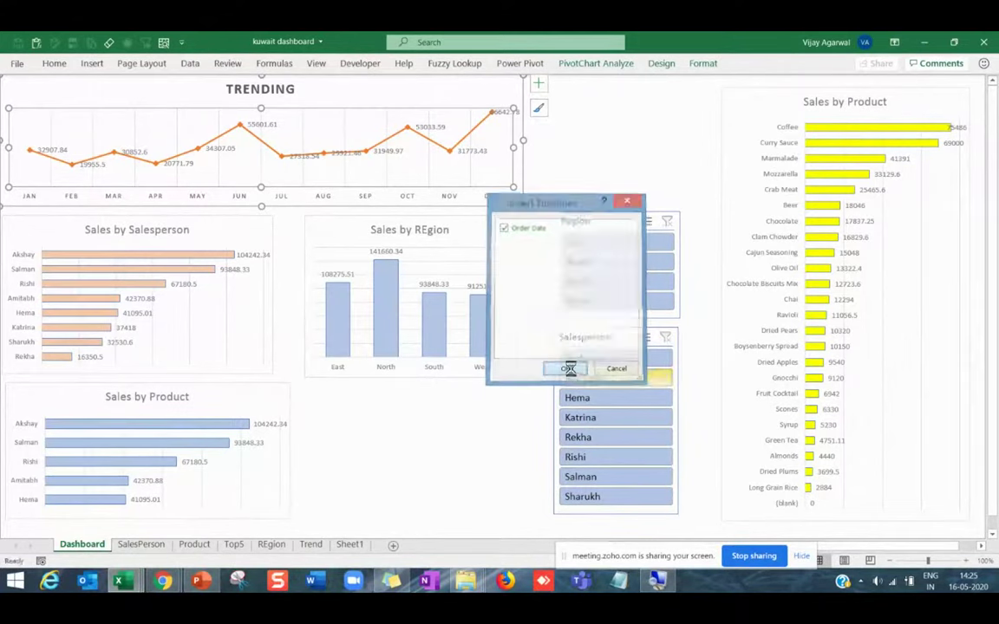
{"action": "left_click_drag", "start_coordinate": [471, 263], "coordinate": [633, 105]}
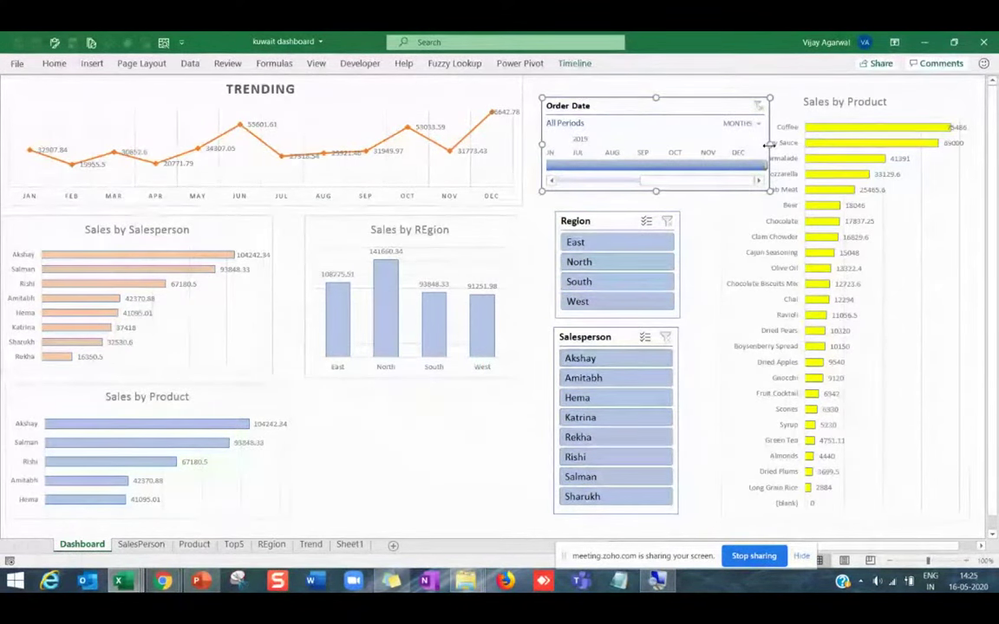
{"action": "left_click_drag", "start_coordinate": [767, 146], "coordinate": [713, 150]}
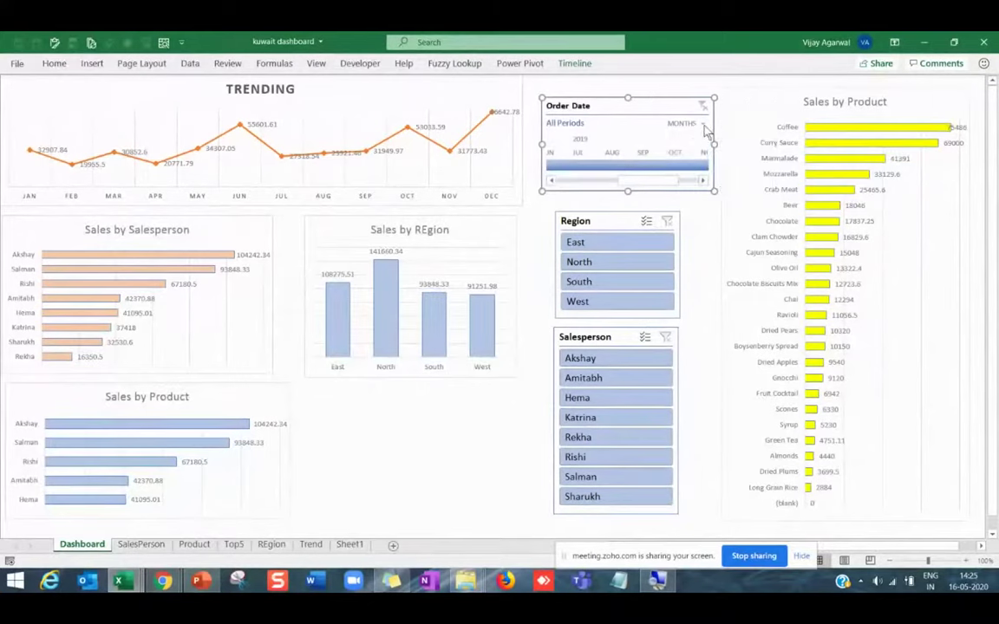
Switch the timeline to Quarters and narrow it further from both sides.
{"action": "left_click", "coordinate": [704, 126]}
{"action": "left_click", "coordinate": [708, 158]}
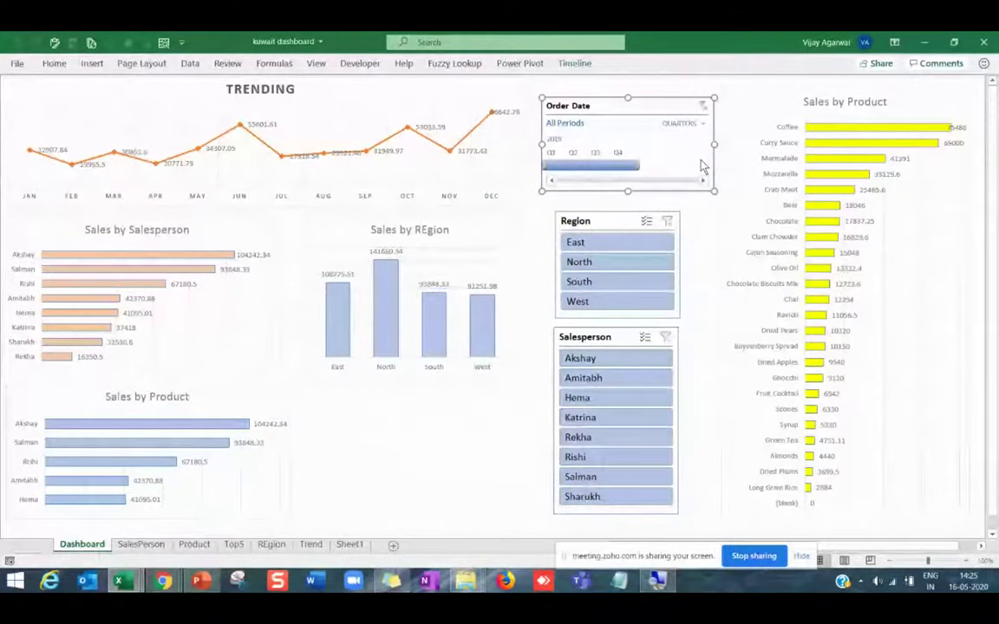
{"action": "left_click_drag", "start_coordinate": [714, 165], "coordinate": [679, 164]}
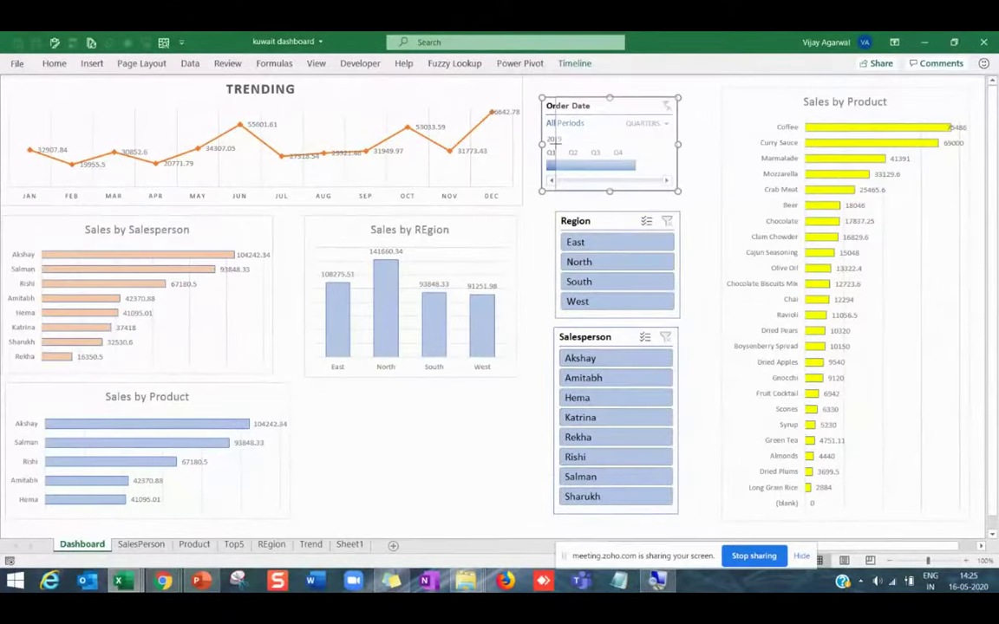
{"action": "left_click_drag", "start_coordinate": [539, 144], "coordinate": [556, 143]}
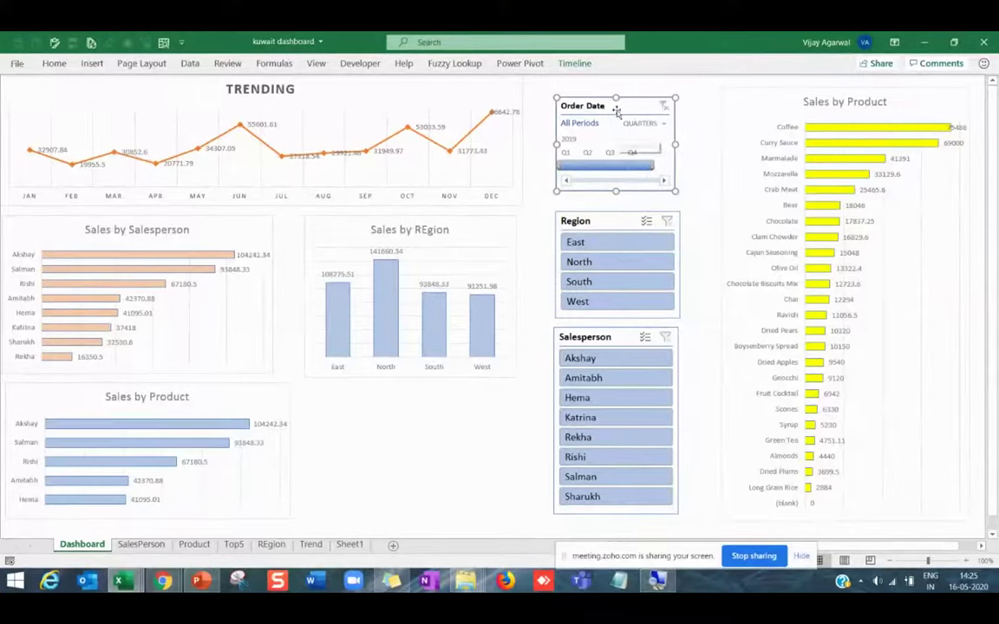
Style the Order Date timeline and Region slicer orange, and the Salesperson slicer yellow.
{"action": "left_click", "coordinate": [575, 64]}
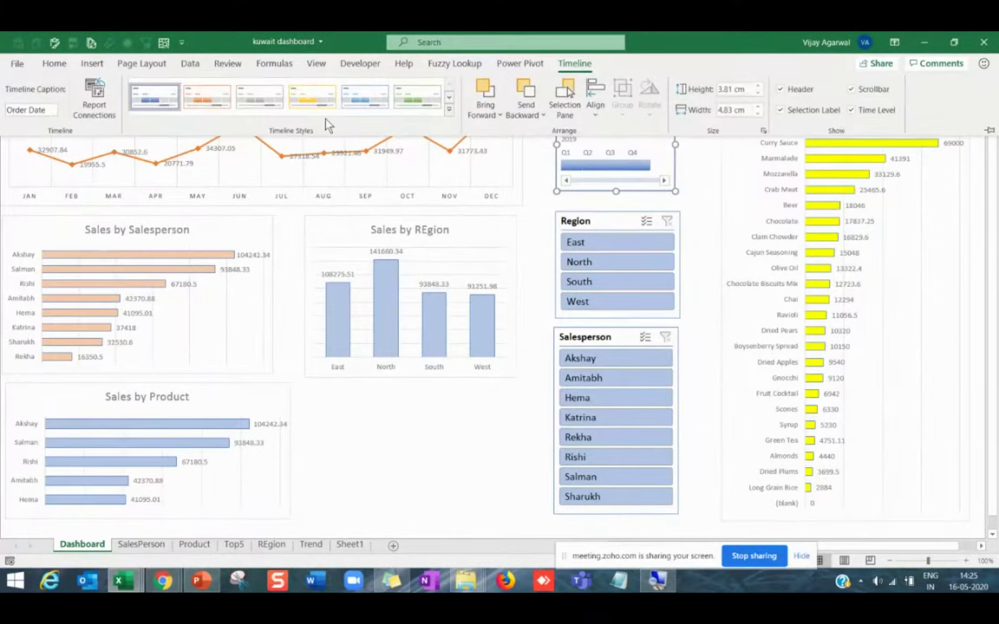
{"action": "left_click", "coordinate": [218, 103]}
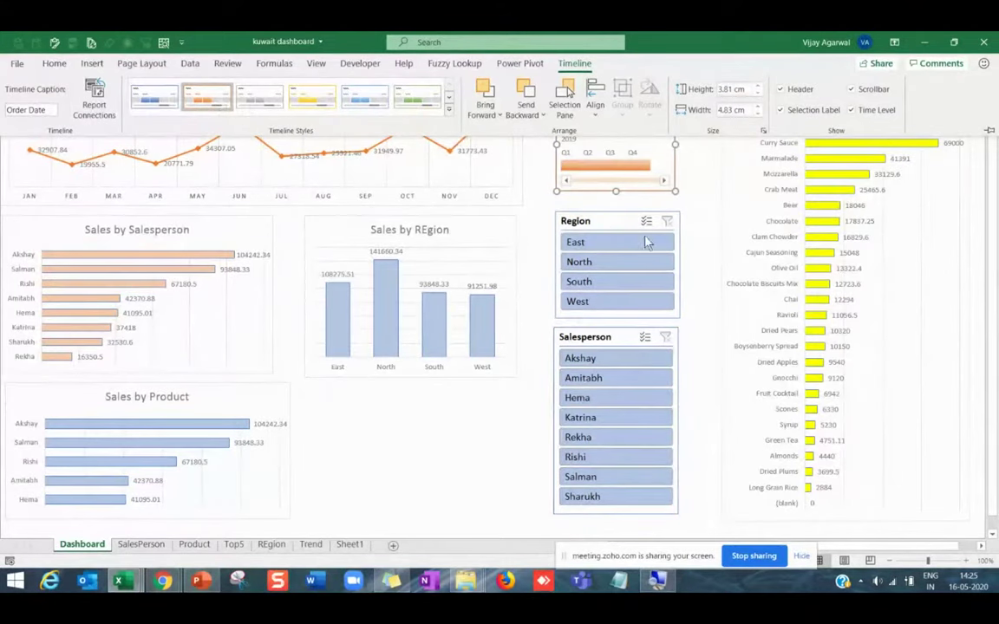
{"action": "left_click", "coordinate": [613, 220]}
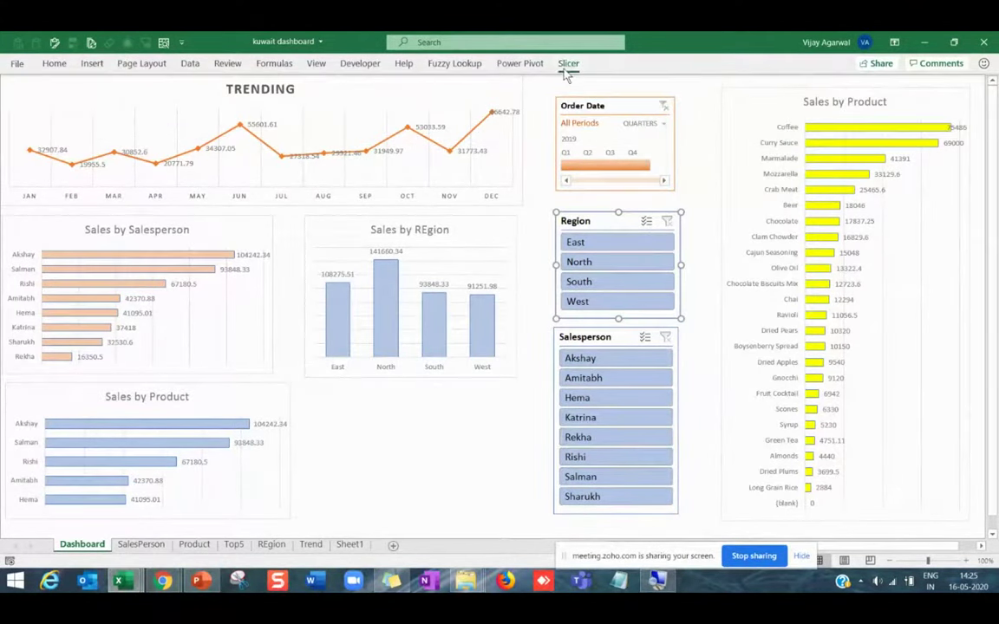
{"action": "left_click", "coordinate": [569, 64]}
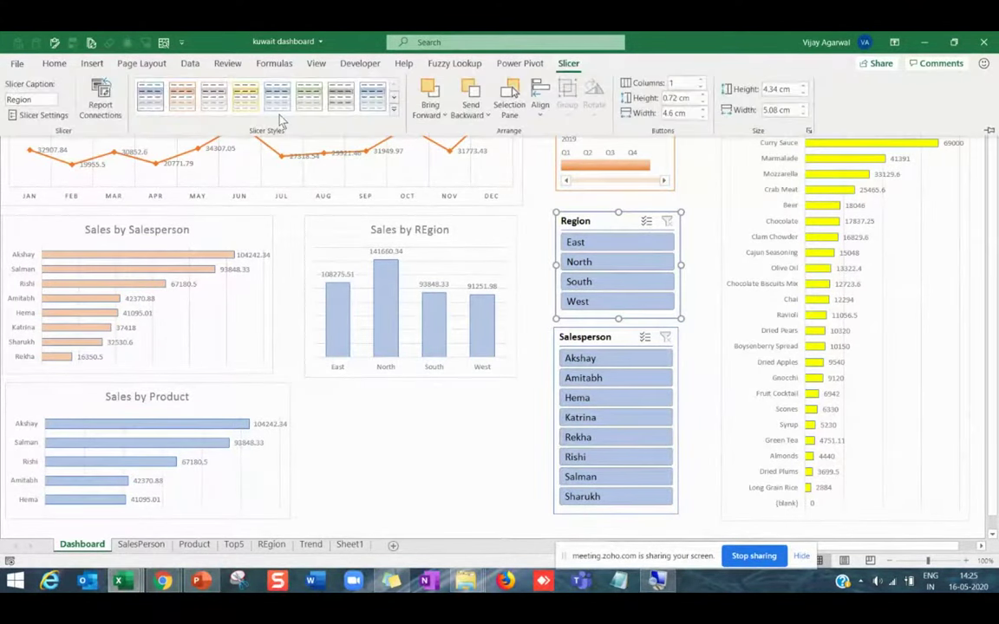
{"action": "left_click", "coordinate": [181, 97]}
{"action": "left_click", "coordinate": [588, 336]}
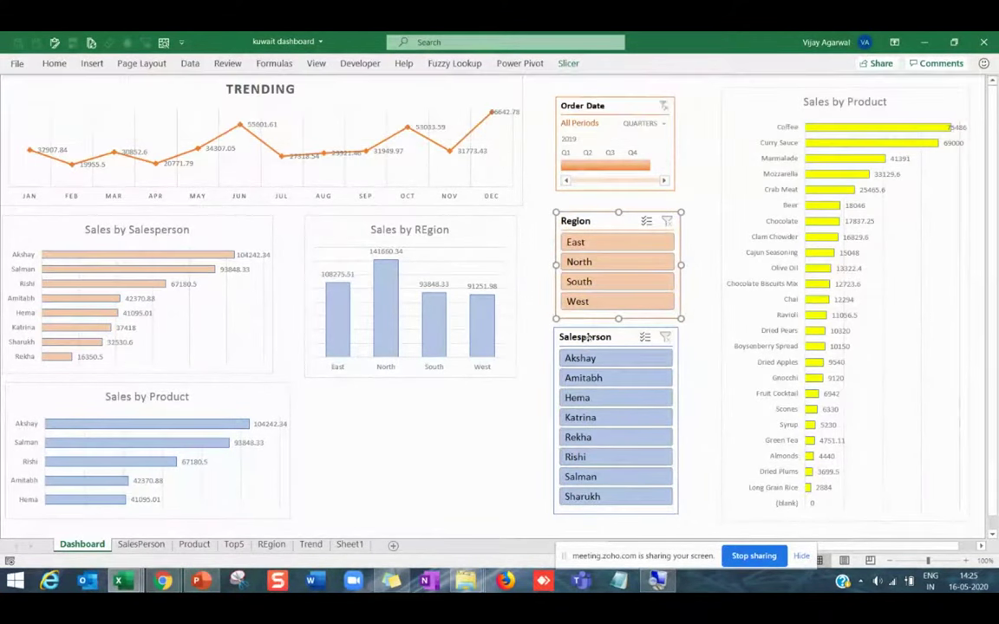
{"action": "left_click", "coordinate": [567, 69]}
{"action": "left_click", "coordinate": [244, 97]}
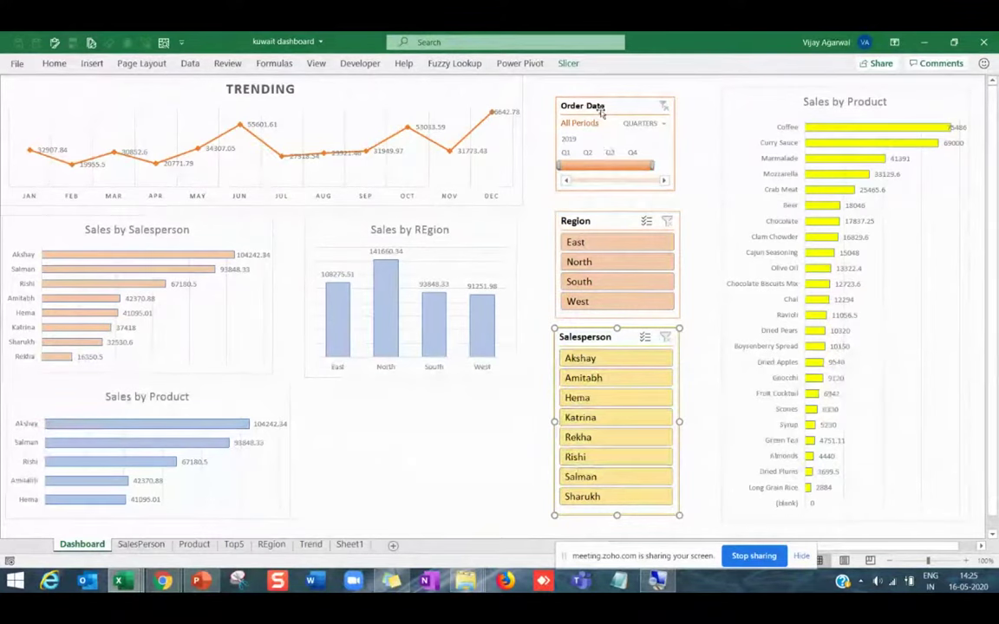
Try North, South, East and Akshay filters, then clear the Region and Salesperson filters.
{"action": "left_click", "coordinate": [601, 111]}
{"action": "left_click", "coordinate": [594, 265]}
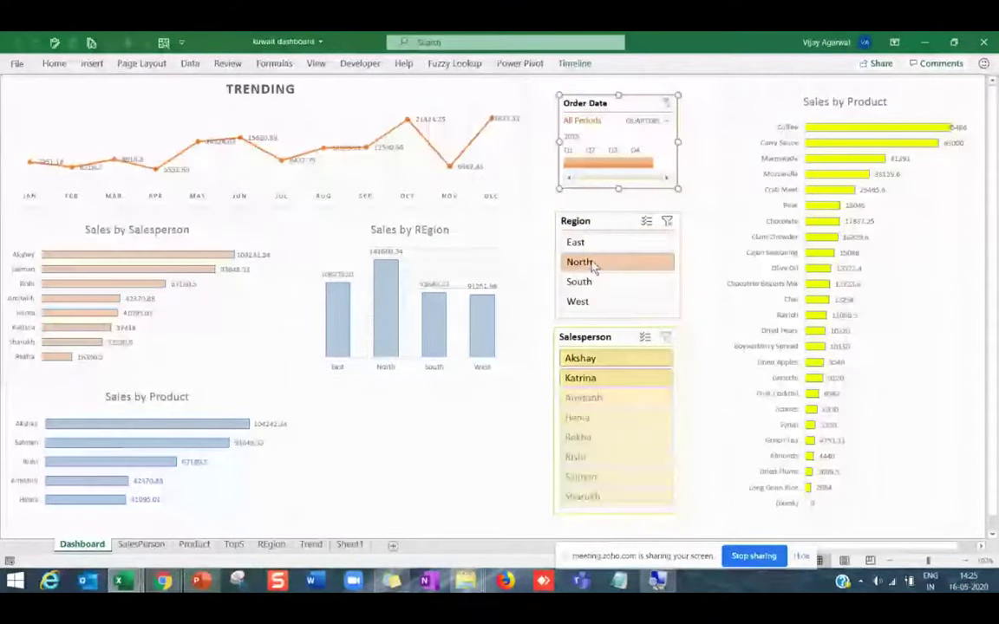
{"action": "left_click", "coordinate": [595, 284]}
{"action": "left_click", "coordinate": [598, 242]}
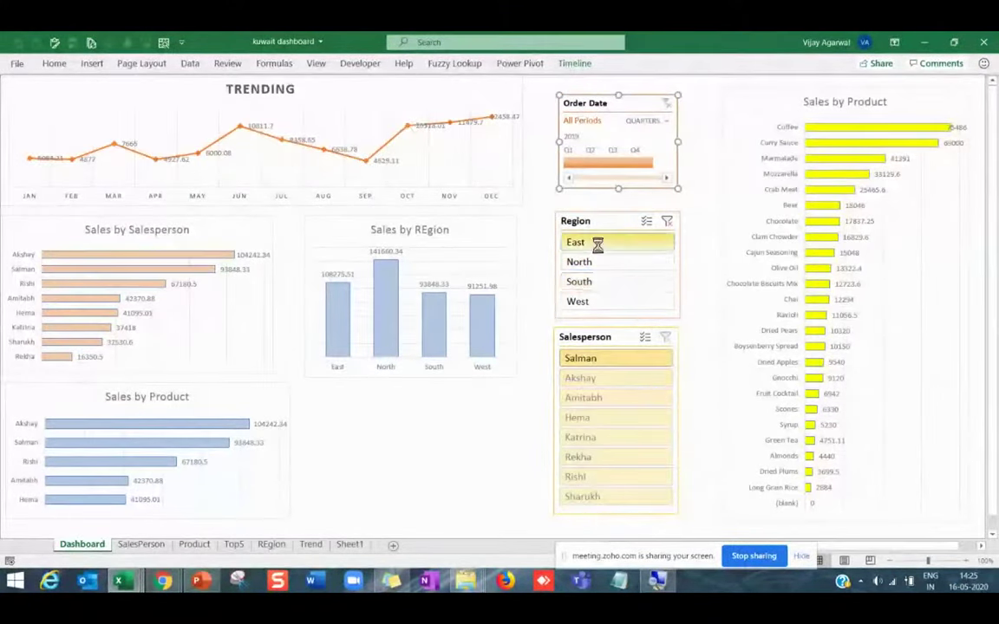
{"action": "left_click", "coordinate": [602, 263]}
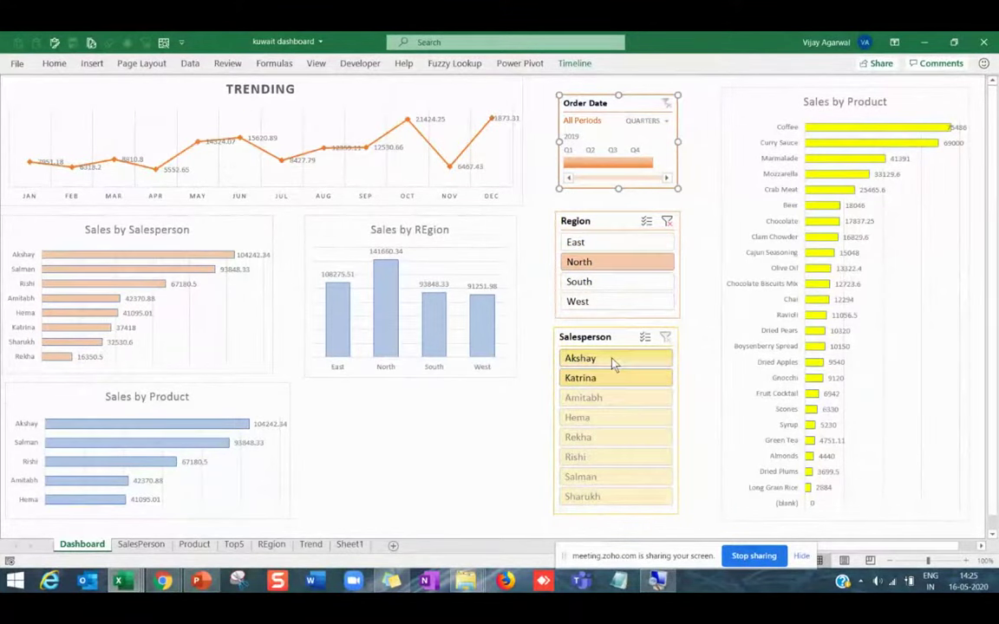
{"action": "left_click", "coordinate": [615, 359]}
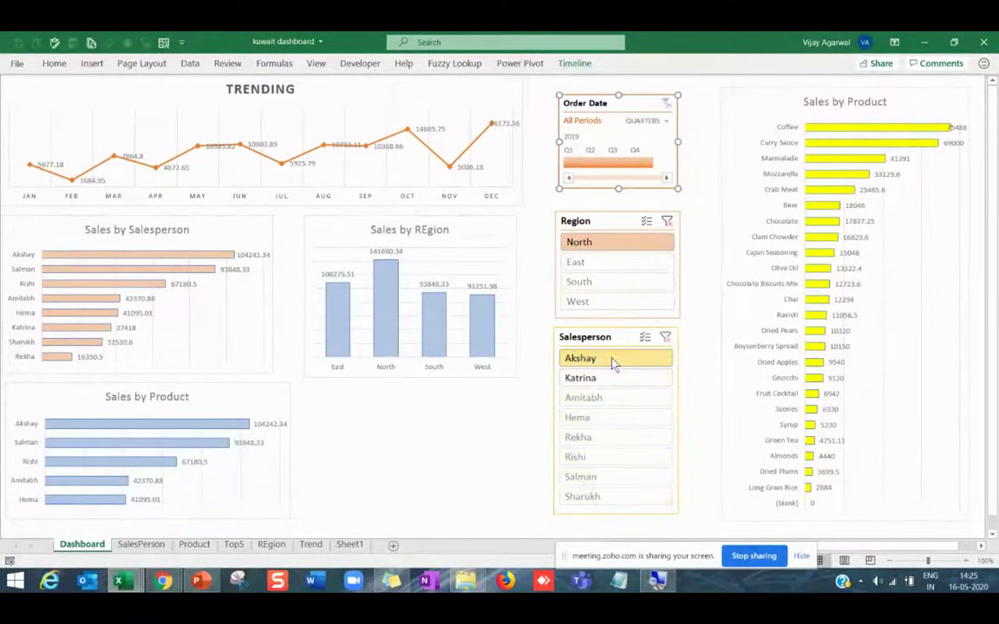
{"action": "left_click", "coordinate": [613, 282]}
{"action": "left_click", "coordinate": [666, 221]}
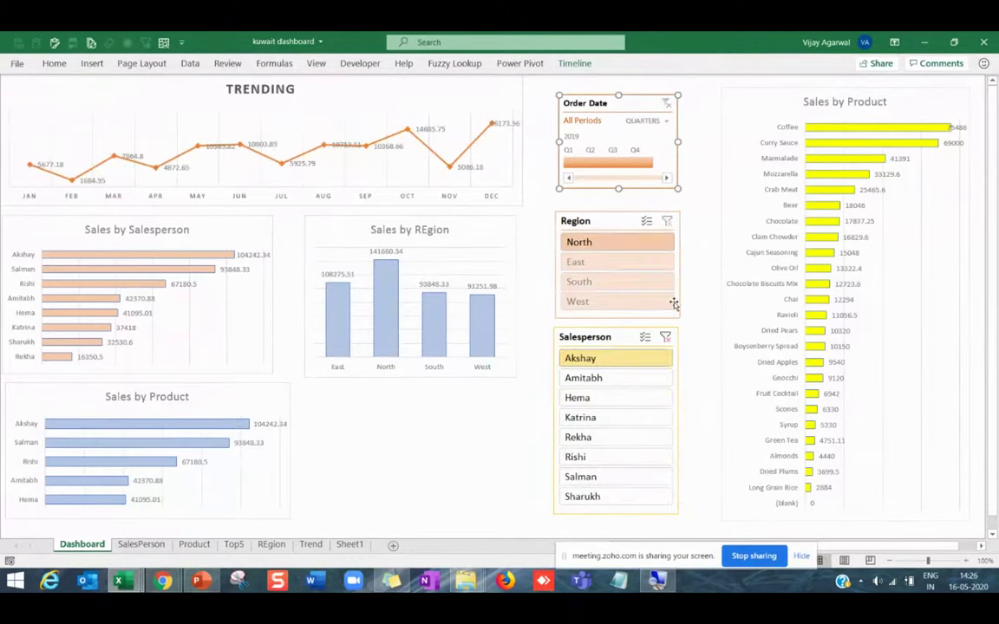
{"action": "left_click", "coordinate": [665, 337]}
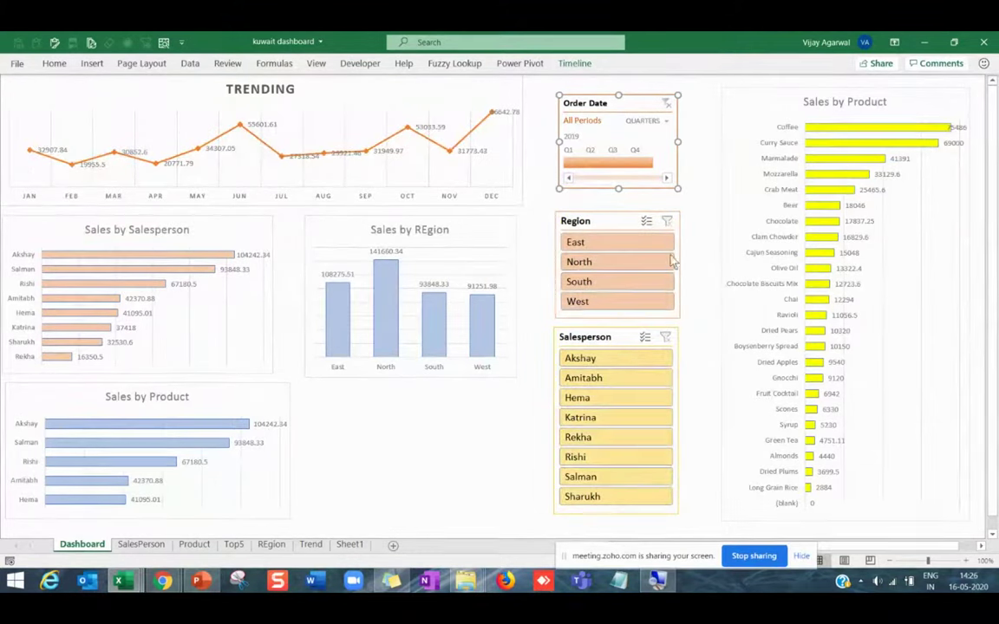
{"action": "left_click", "coordinate": [607, 229]}
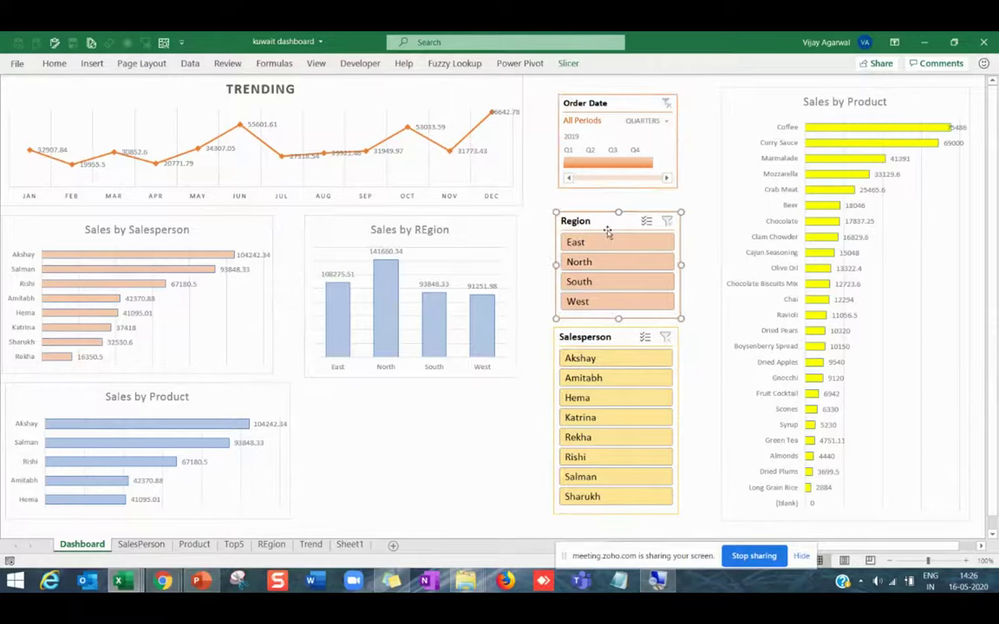
Connect the Region slicer to the Top5, SalesPerson and REgion pivot tables.
{"action": "right_click", "coordinate": [608, 231]}
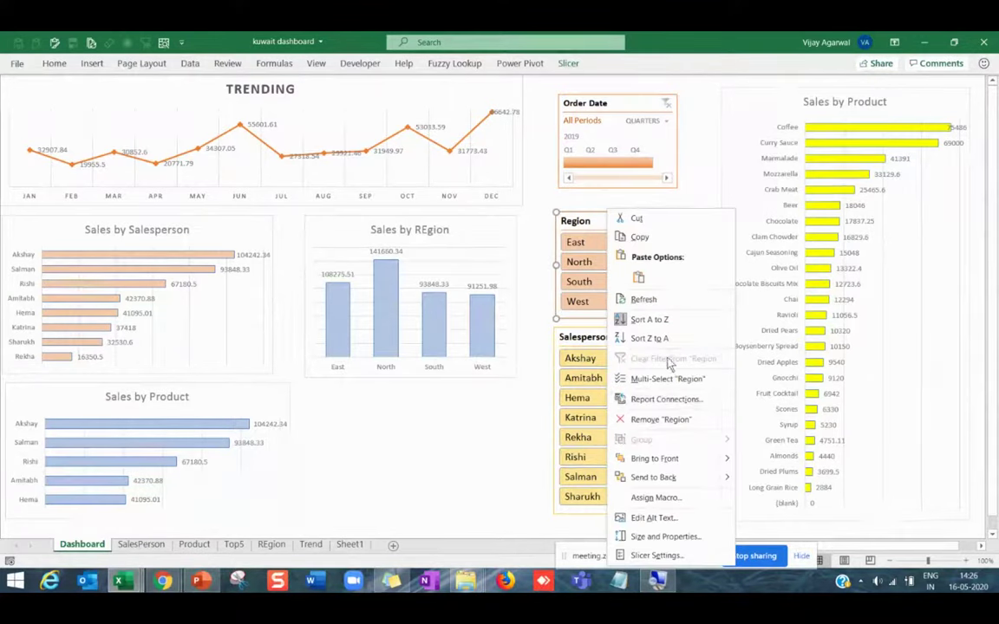
{"action": "left_click", "coordinate": [661, 406]}
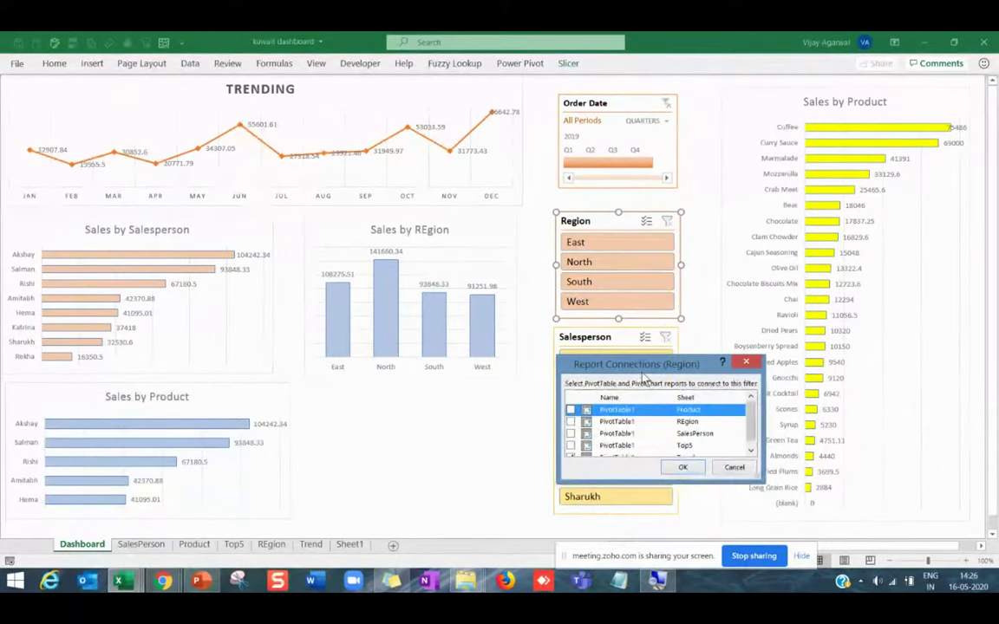
{"action": "left_click_drag", "start_coordinate": [633, 358], "coordinate": [676, 157]}
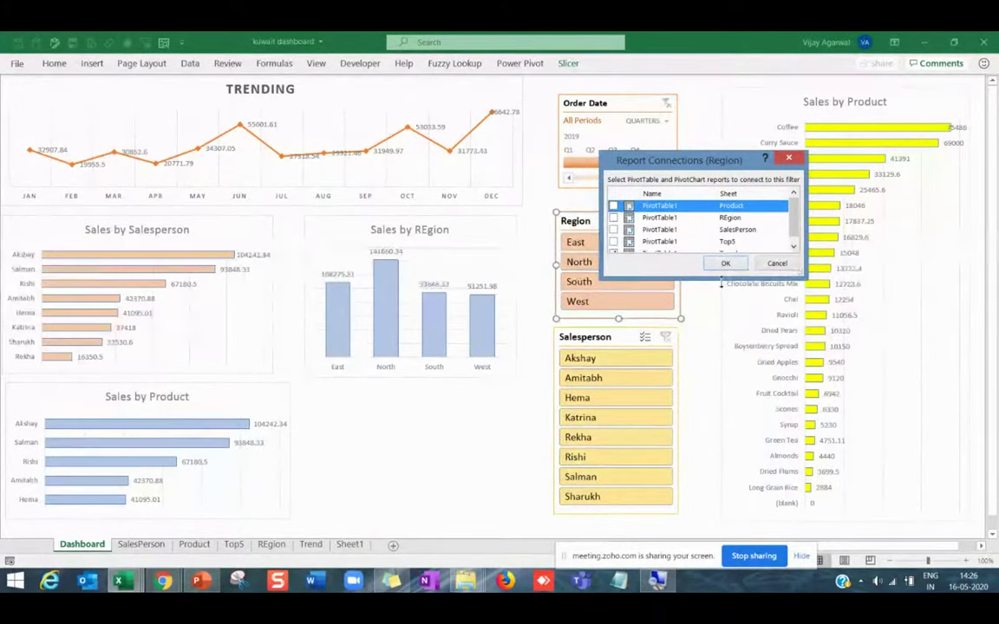
{"action": "left_click_drag", "start_coordinate": [721, 281], "coordinate": [721, 357]}
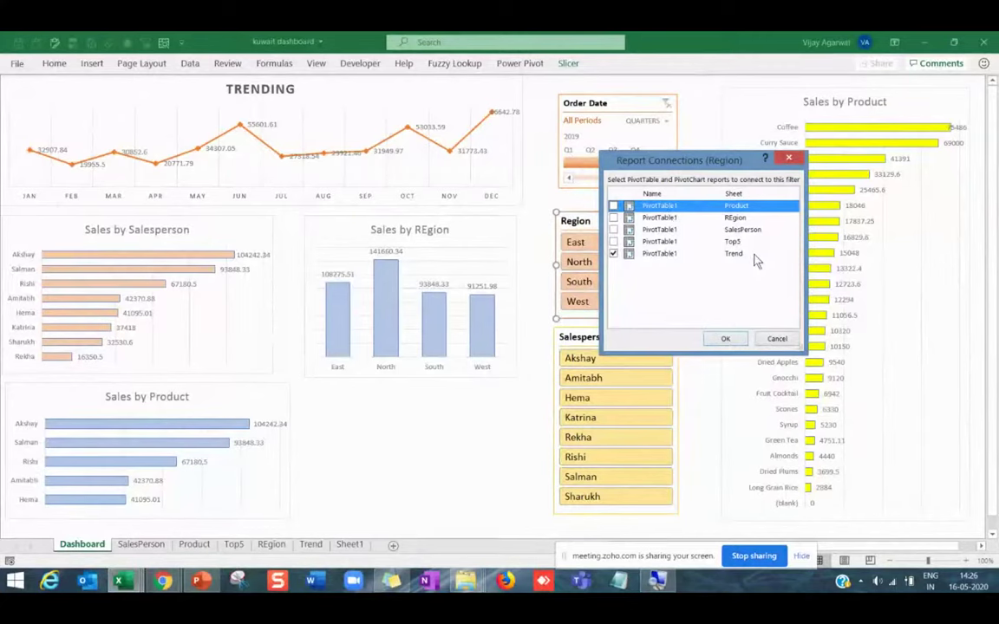
{"action": "left_click", "coordinate": [614, 241]}
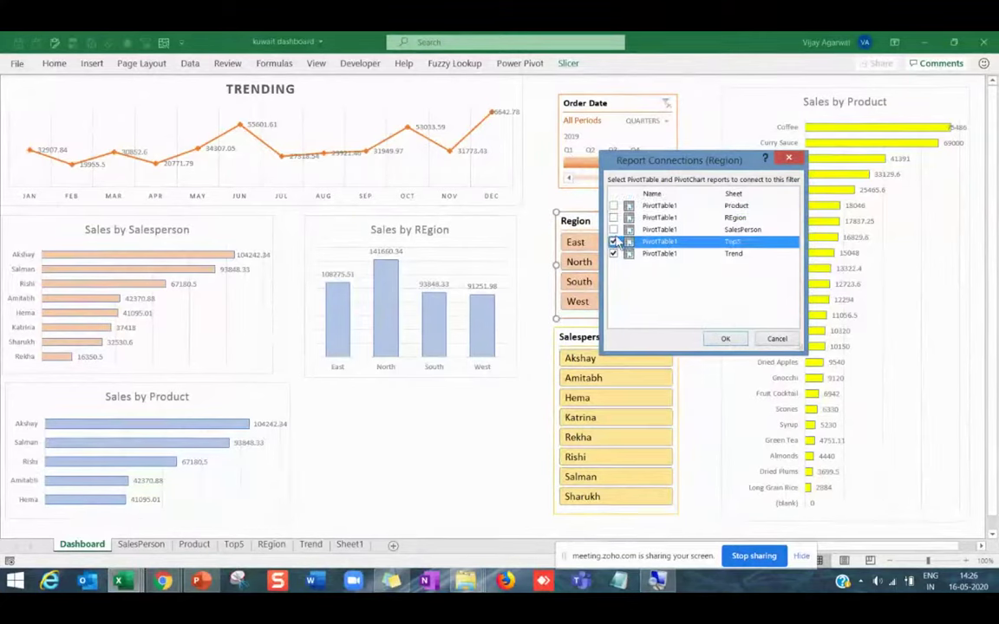
{"action": "left_click", "coordinate": [614, 229]}
{"action": "left_click", "coordinate": [614, 218]}
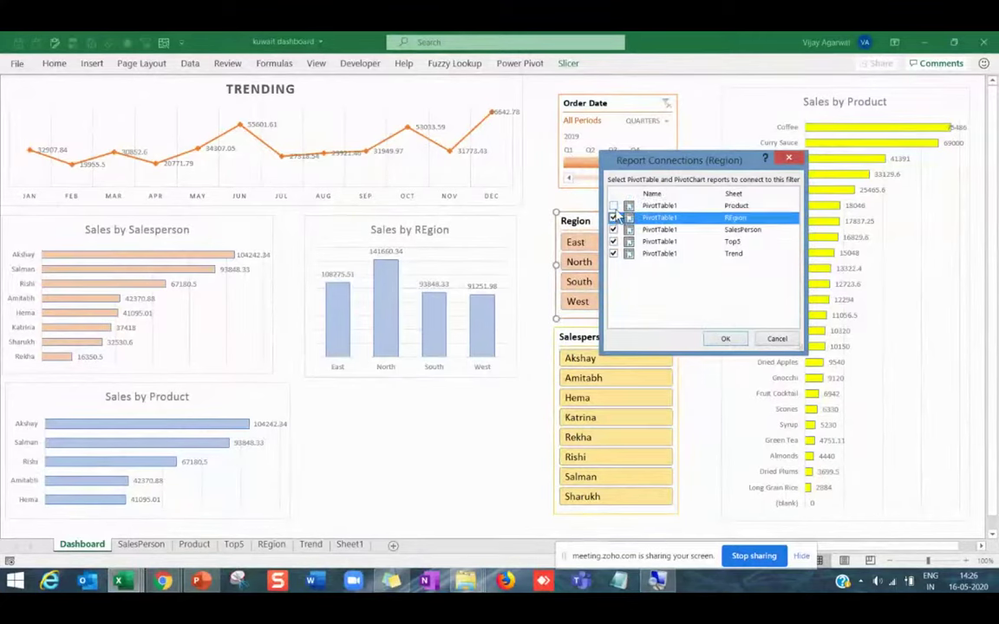
{"action": "left_click", "coordinate": [725, 339]}
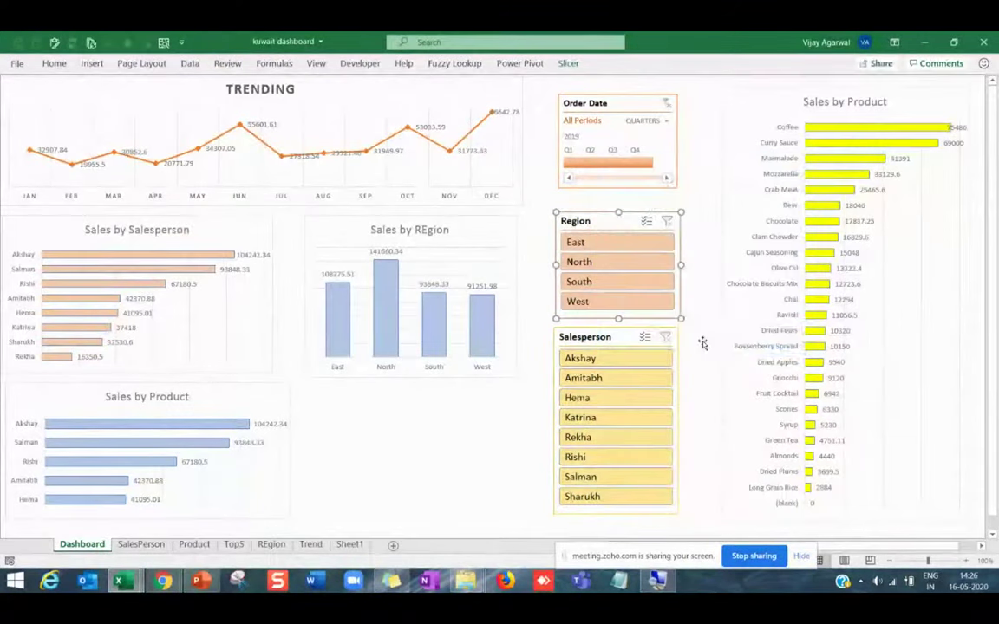
Connect the Salesperson slicer to the Top5, REgion and Product pivot tables.
{"action": "left_click", "coordinate": [620, 347]}
{"action": "right_click", "coordinate": [620, 347]}
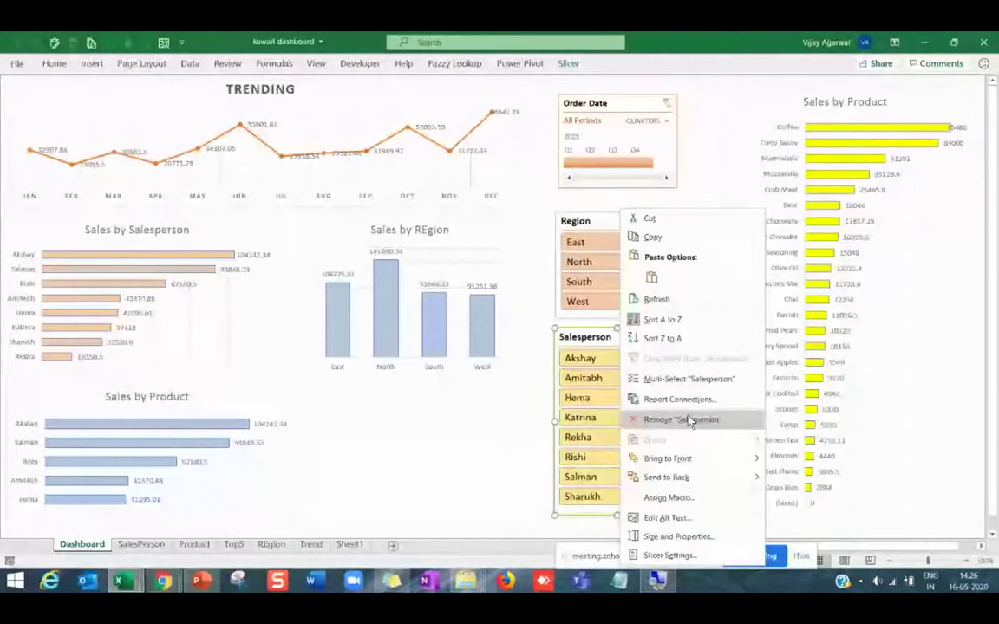
{"action": "left_click", "coordinate": [681, 399]}
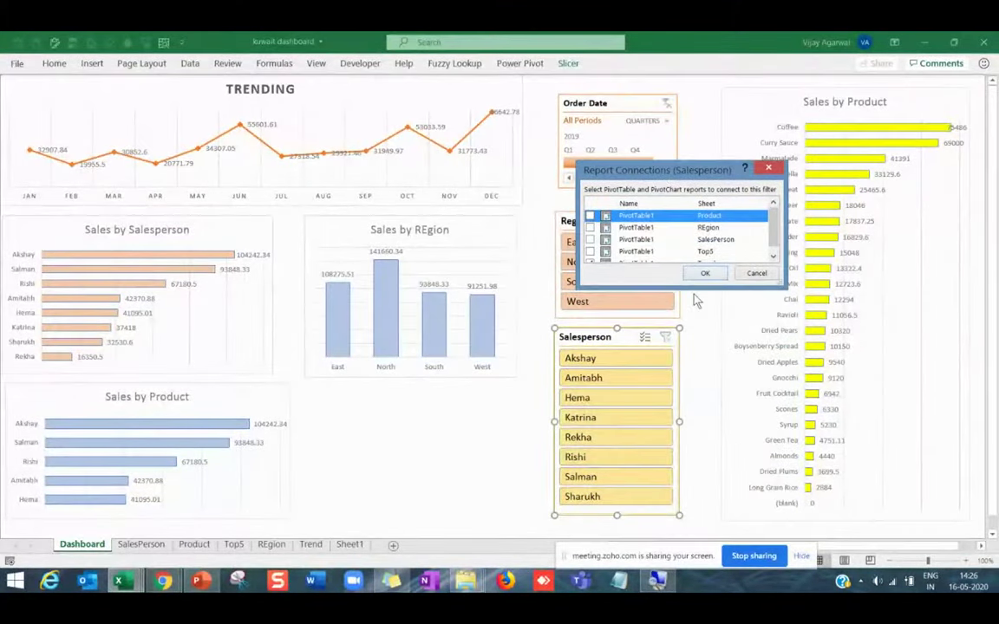
{"action": "left_click_drag", "start_coordinate": [685, 290], "coordinate": [684, 352]}
{"action": "left_click", "coordinate": [590, 251]}
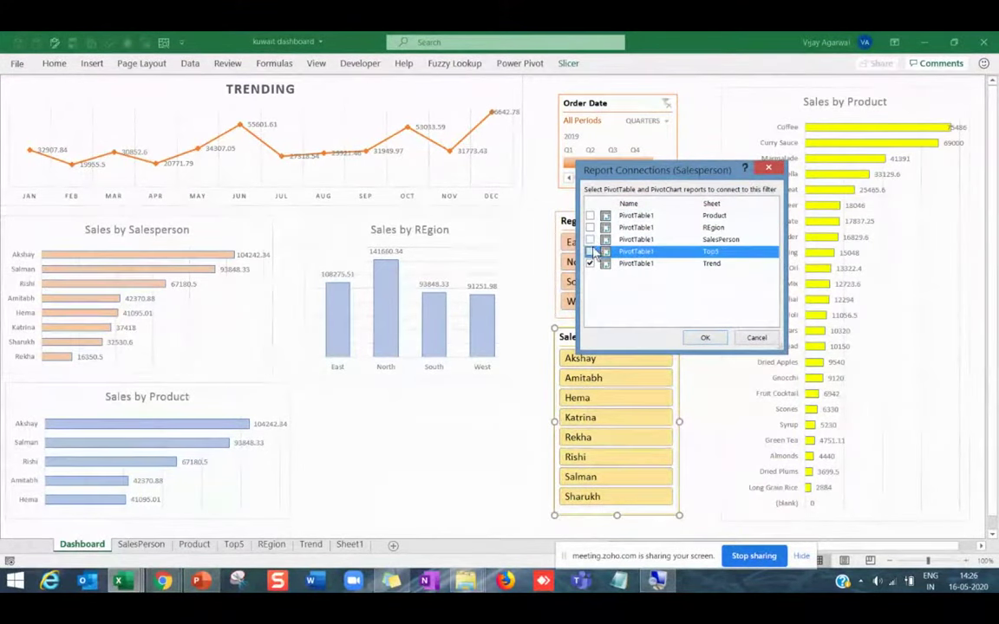
{"action": "left_click", "coordinate": [590, 228]}
{"action": "left_click", "coordinate": [590, 215]}
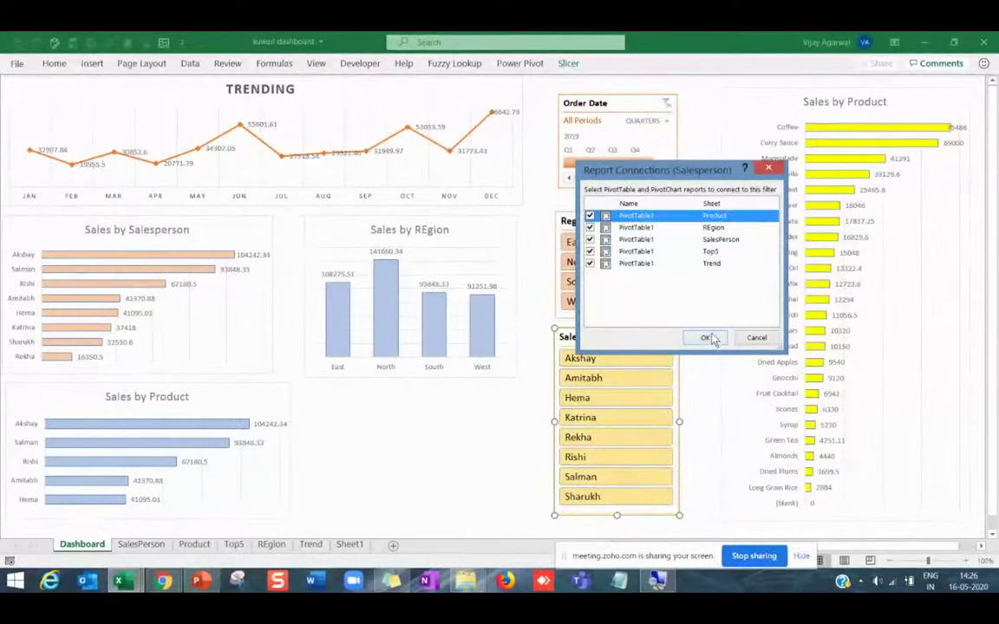
{"action": "left_click", "coordinate": [705, 337]}
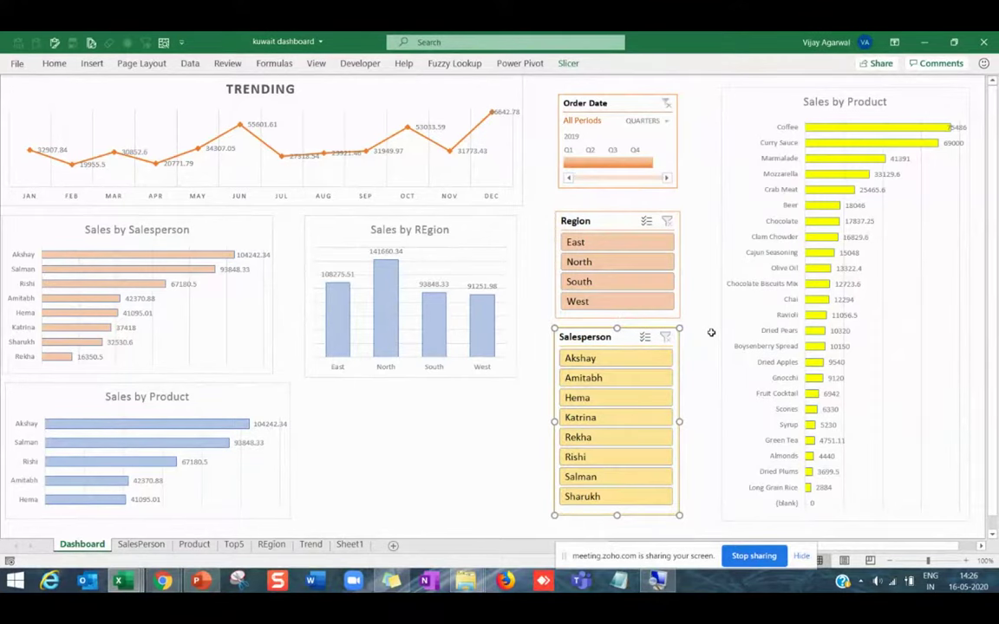
Connect the Order Date timeline to Product, REgion, SalesPerson, Top5 and Trend pivot tables.
{"action": "right_click", "coordinate": [609, 103]}
{"action": "left_click", "coordinate": [659, 244]}
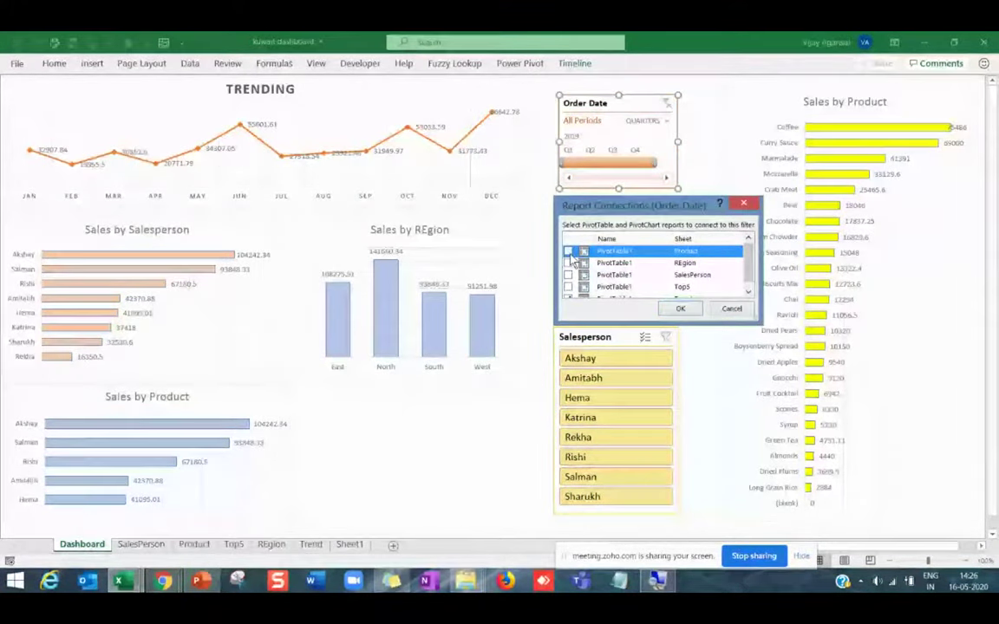
{"action": "left_click", "coordinate": [569, 251]}
{"action": "left_click", "coordinate": [568, 263]}
{"action": "left_click", "coordinate": [568, 275]}
{"action": "left_click", "coordinate": [569, 286]}
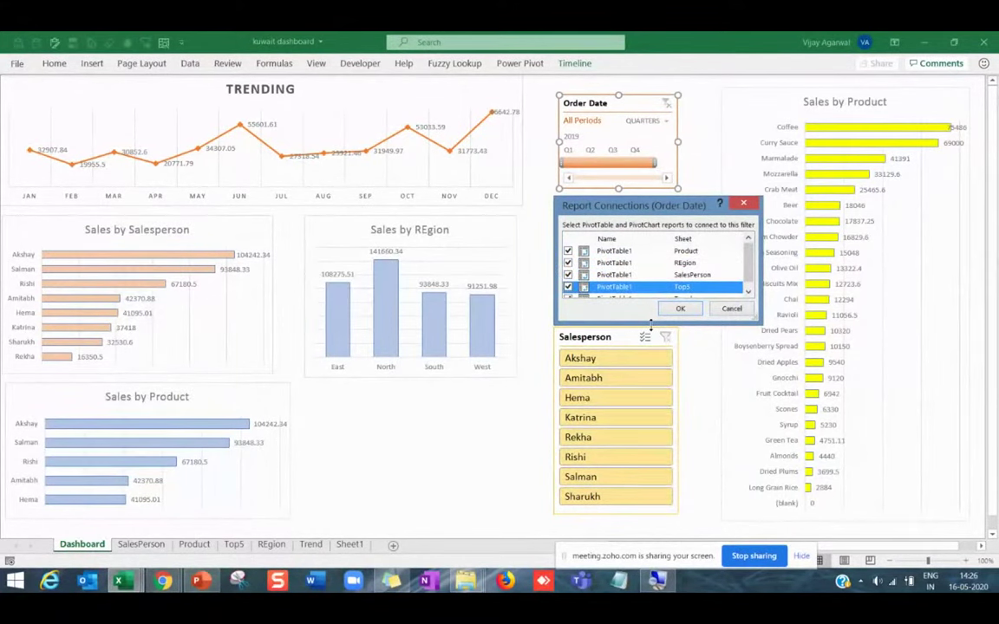
{"action": "left_click_drag", "start_coordinate": [651, 323], "coordinate": [651, 373]}
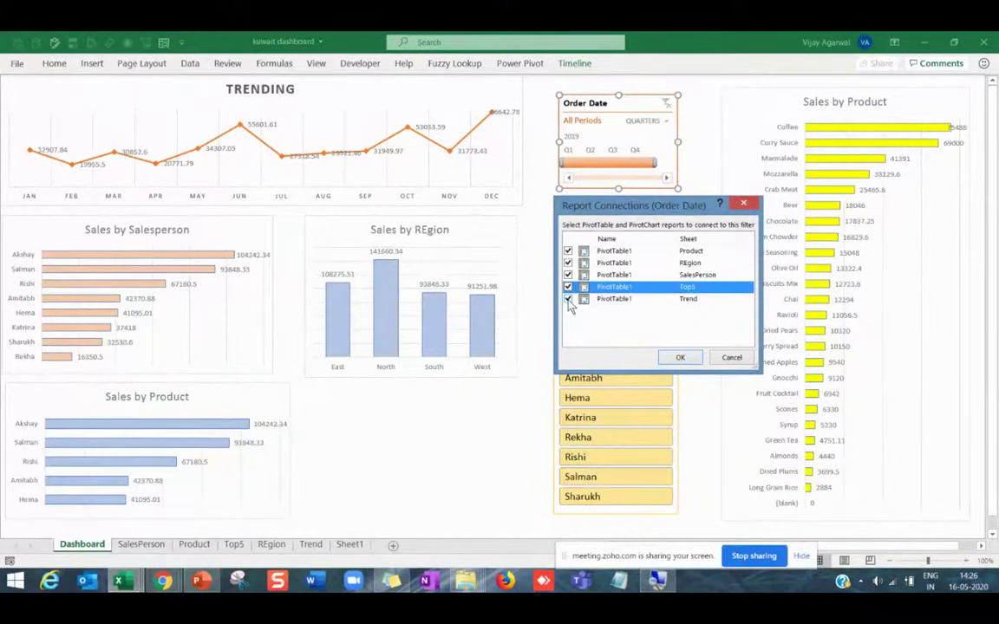
{"action": "left_click", "coordinate": [682, 359]}
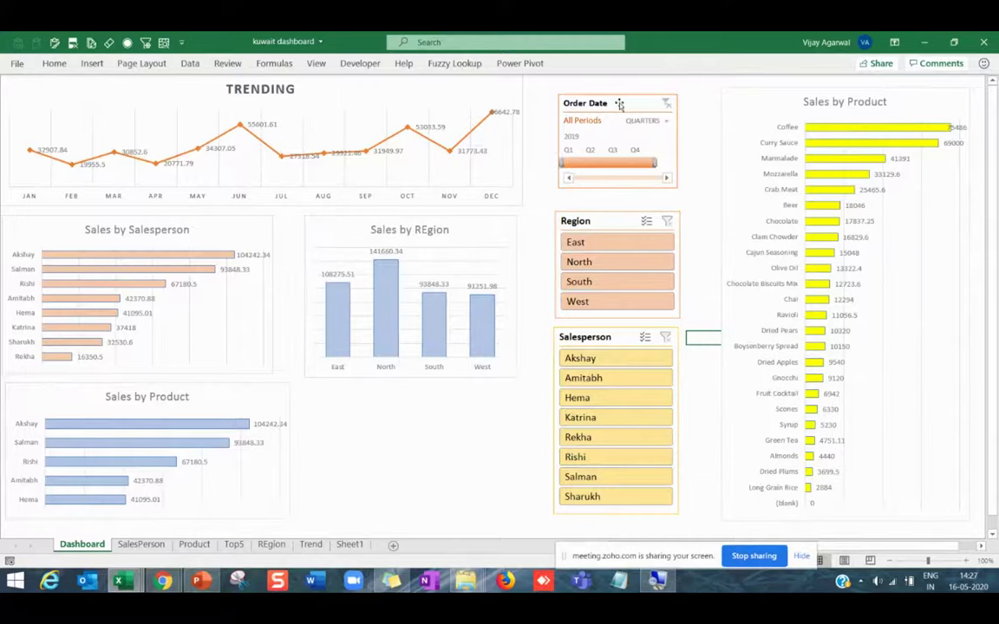
Filter the dashboard by North, Katrina, Q2 and Q4 2019, then clear both slicer filters.
{"action": "left_click_drag", "start_coordinate": [619, 103], "coordinate": [620, 101]}
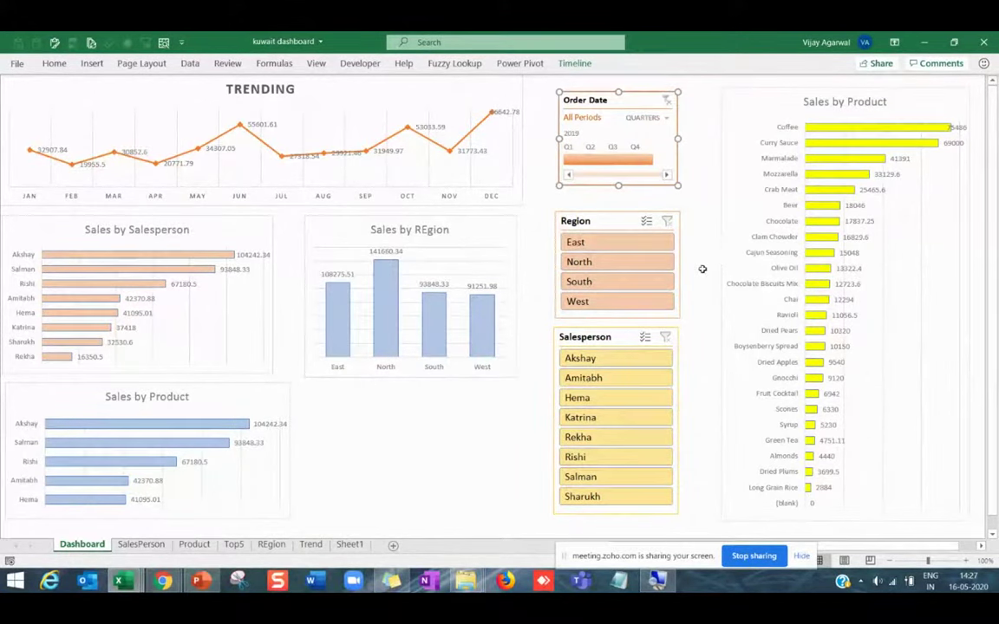
{"action": "left_click", "coordinate": [603, 263]}
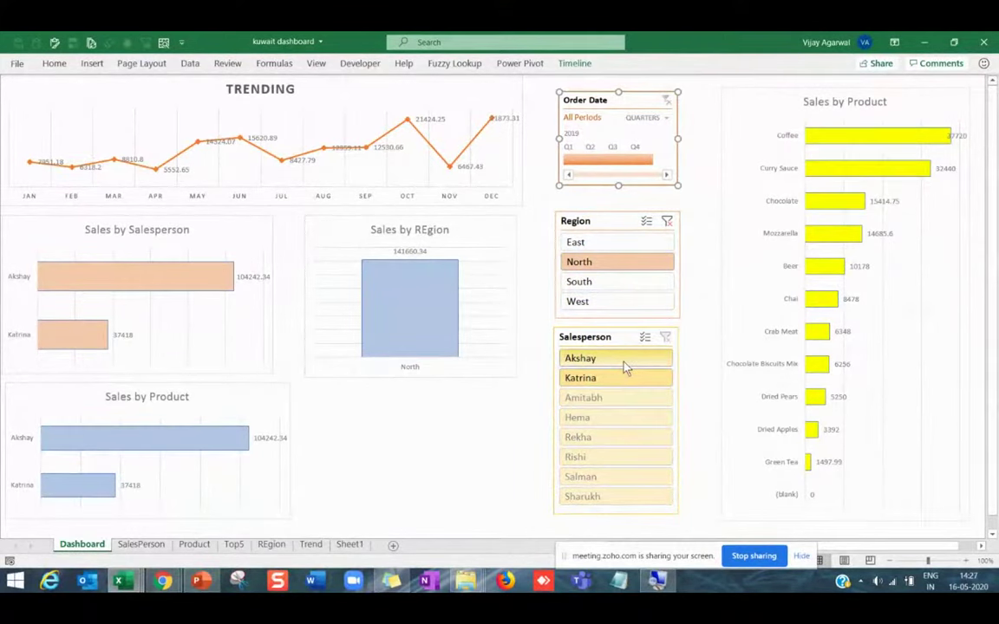
{"action": "left_click", "coordinate": [611, 379]}
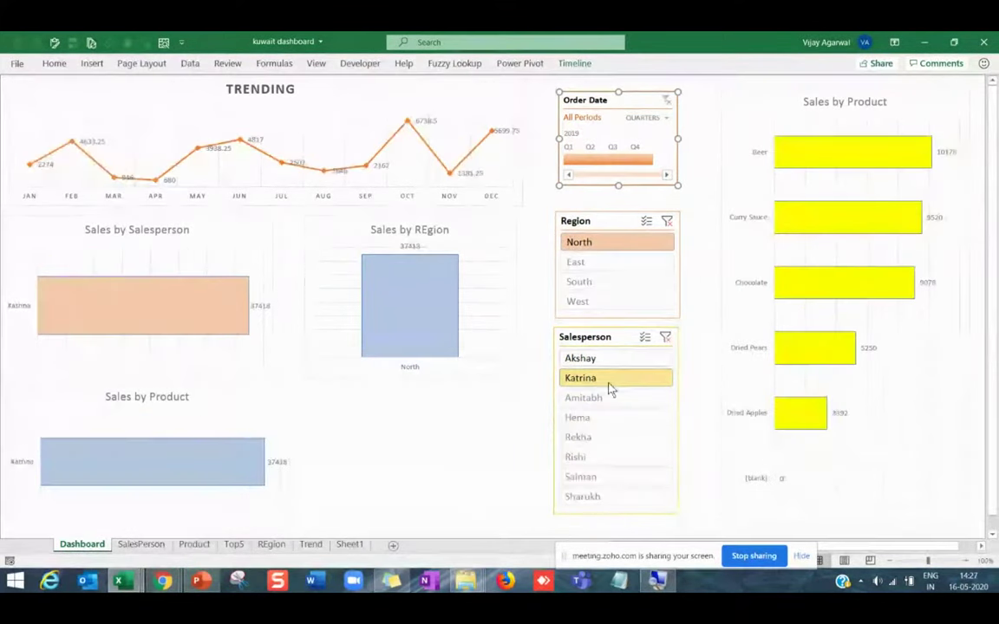
{"action": "left_click", "coordinate": [595, 163]}
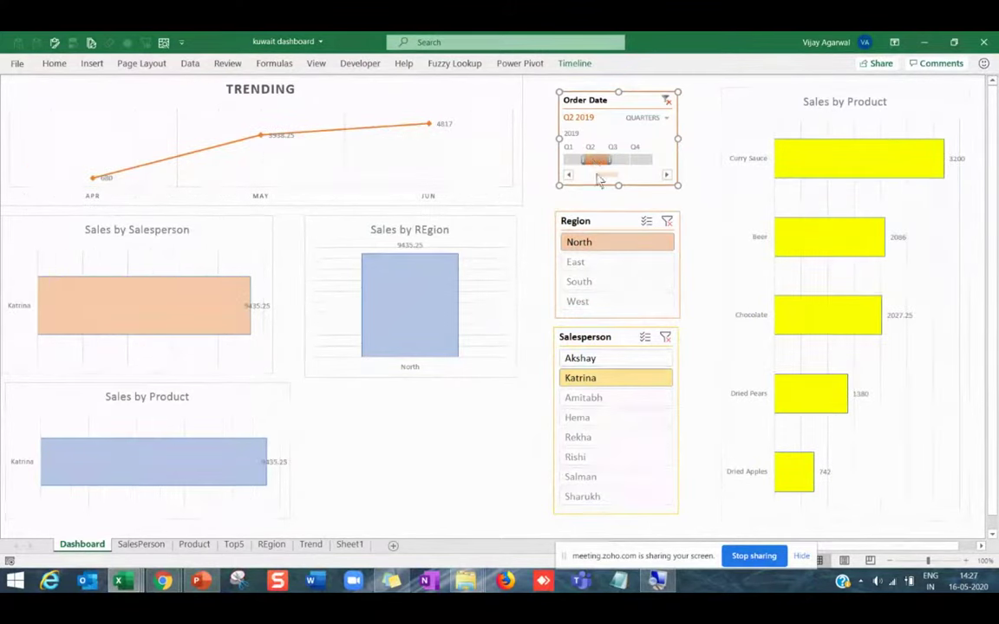
{"action": "left_click", "coordinate": [650, 165]}
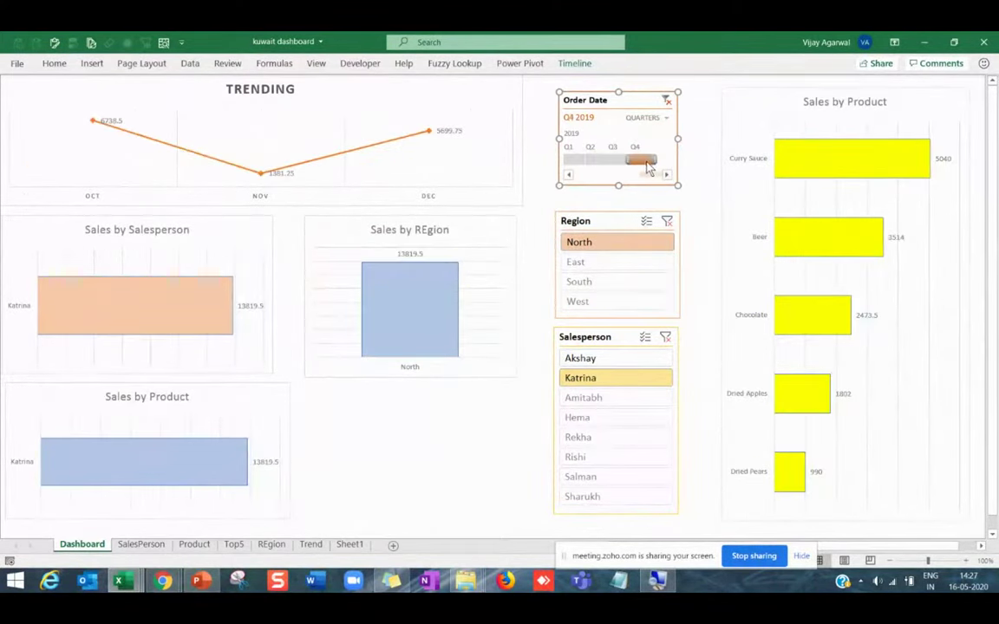
{"action": "left_click", "coordinate": [667, 221]}
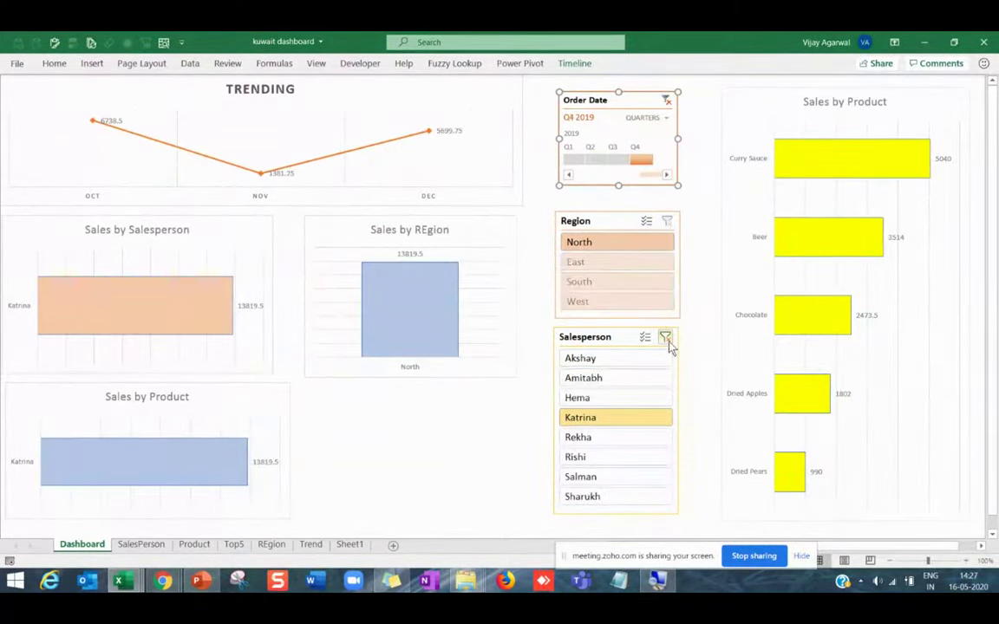
{"action": "left_click", "coordinate": [665, 337]}
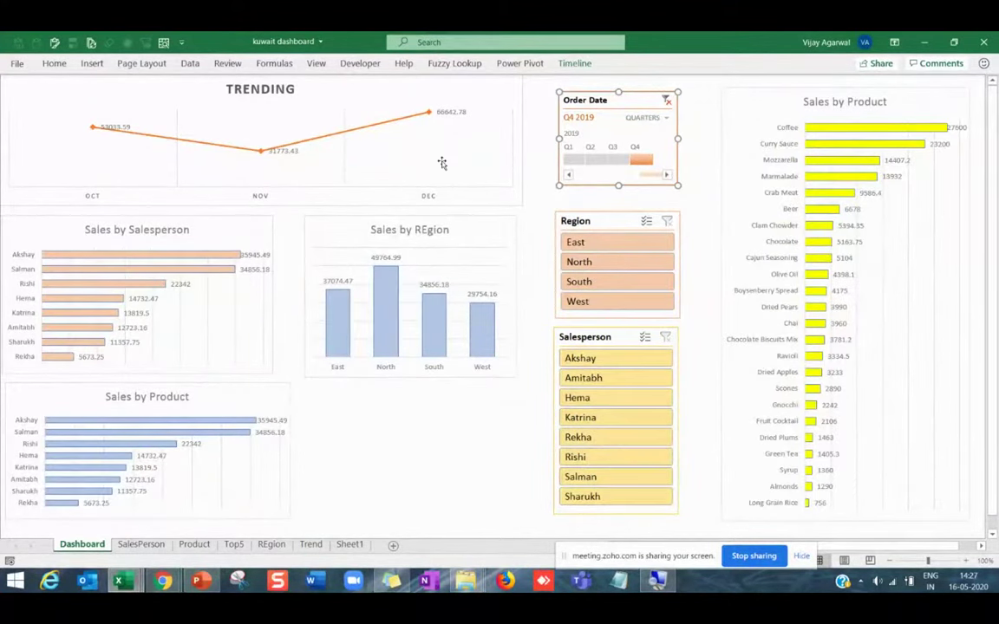
Widen the date range, try North and Akshay filters, then settle on Q3 2019 before switching to PowerPoint.
{"action": "left_click_drag", "start_coordinate": [632, 160], "coordinate": [614, 163]}
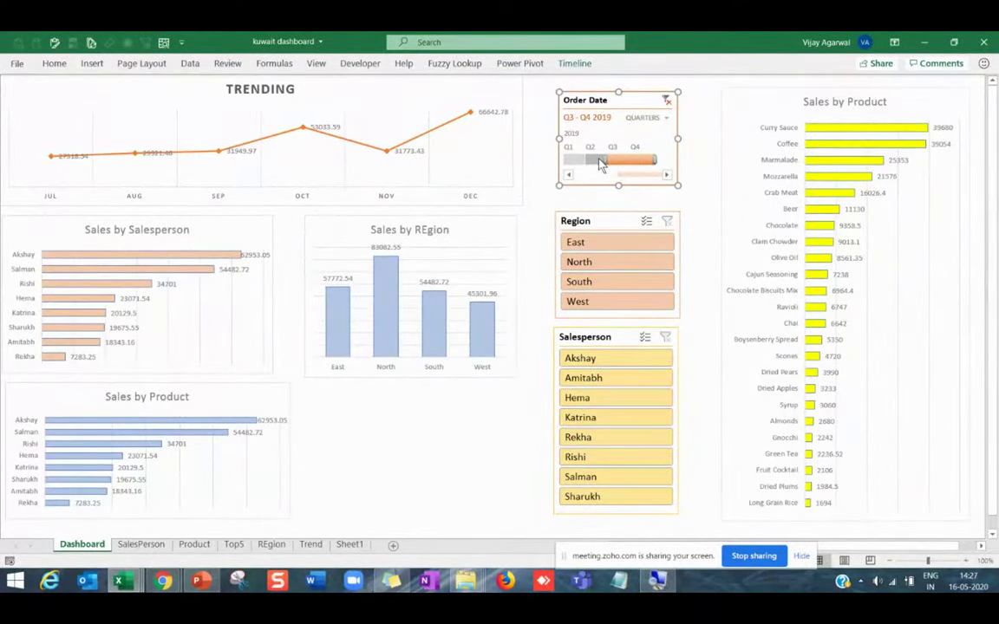
{"action": "left_click_drag", "start_coordinate": [601, 164], "coordinate": [566, 160]}
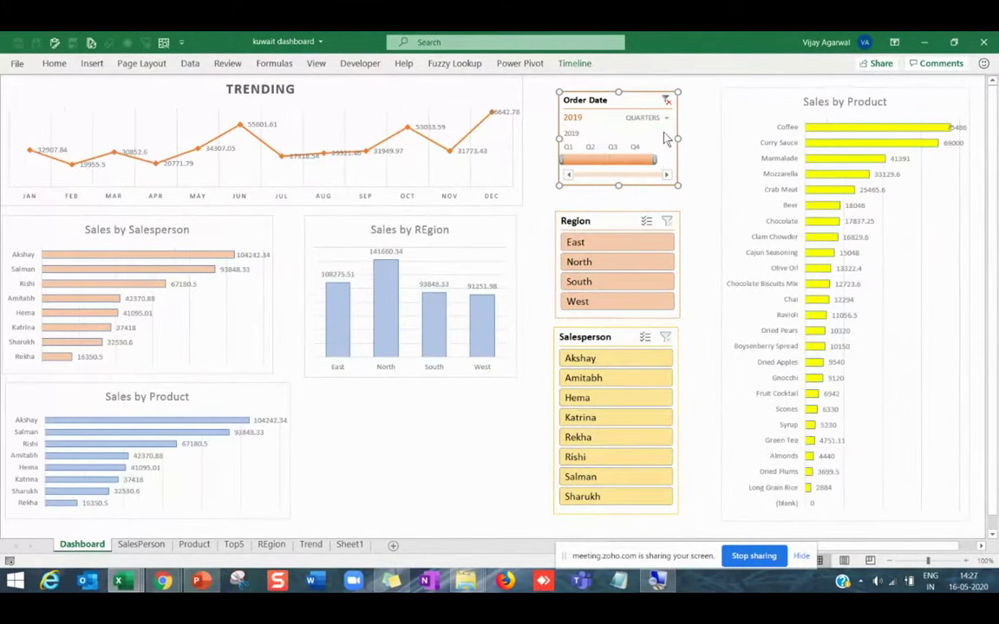
{"action": "left_click", "coordinate": [639, 263]}
{"action": "left_click", "coordinate": [612, 358]}
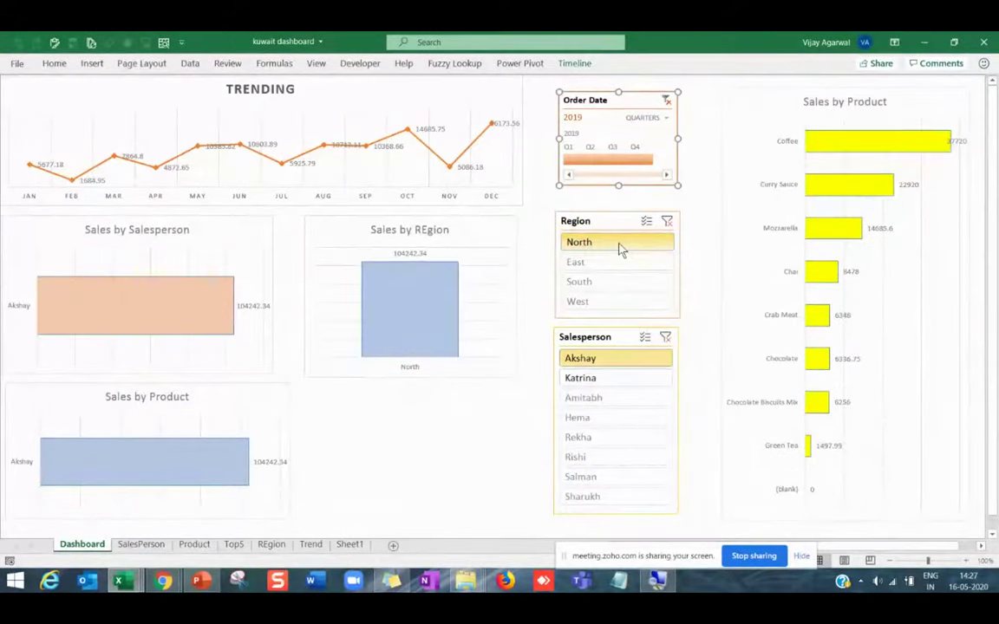
{"action": "left_click", "coordinate": [617, 283]}
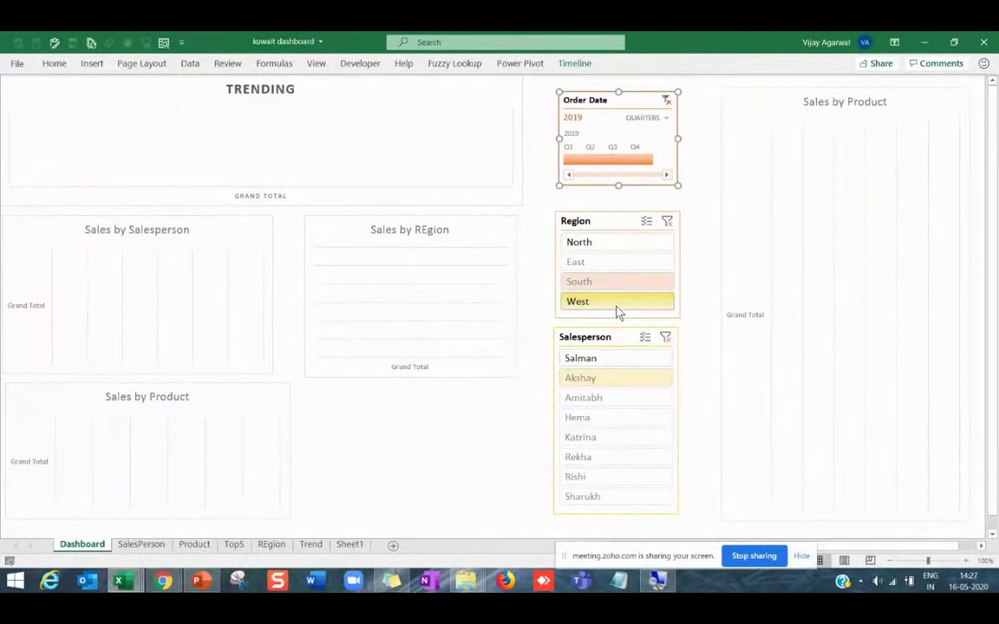
{"action": "key", "text": "ctrl+z"}
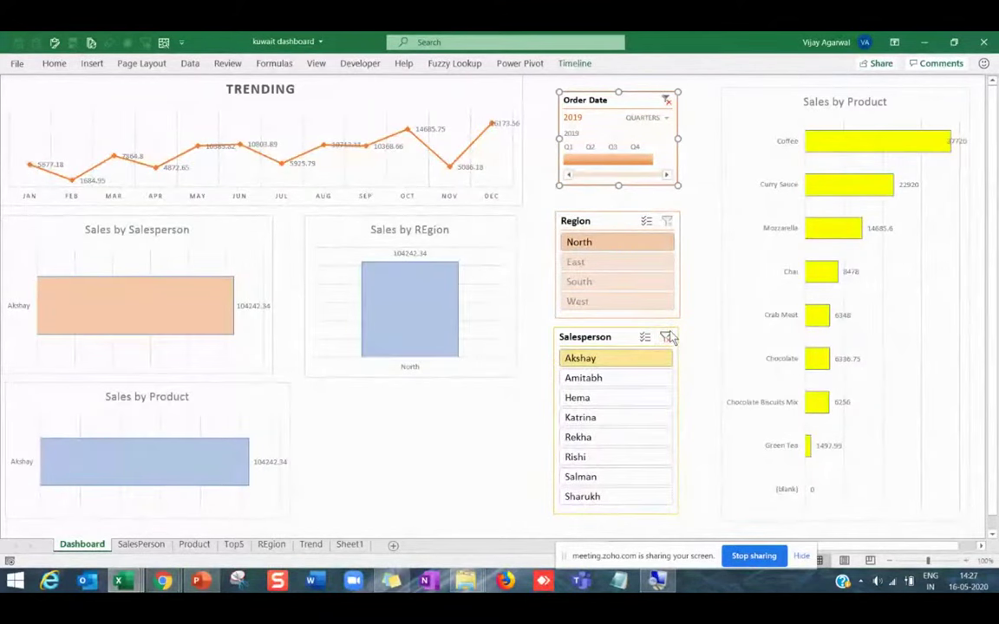
{"action": "left_click", "coordinate": [667, 338]}
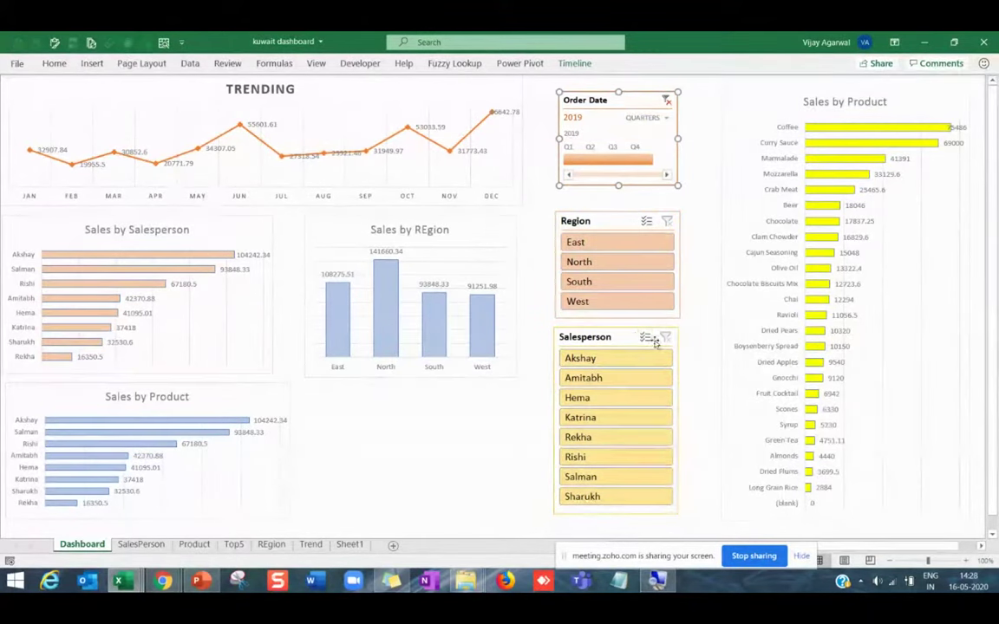
{"action": "left_click_drag", "start_coordinate": [627, 337], "coordinate": [628, 345]}
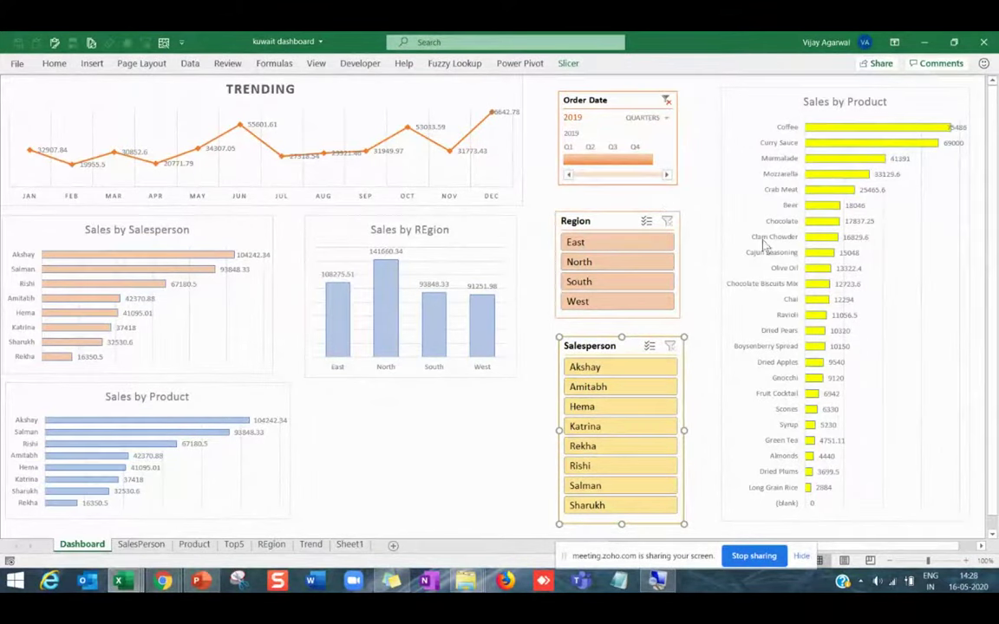
{"action": "left_click", "coordinate": [617, 160]}
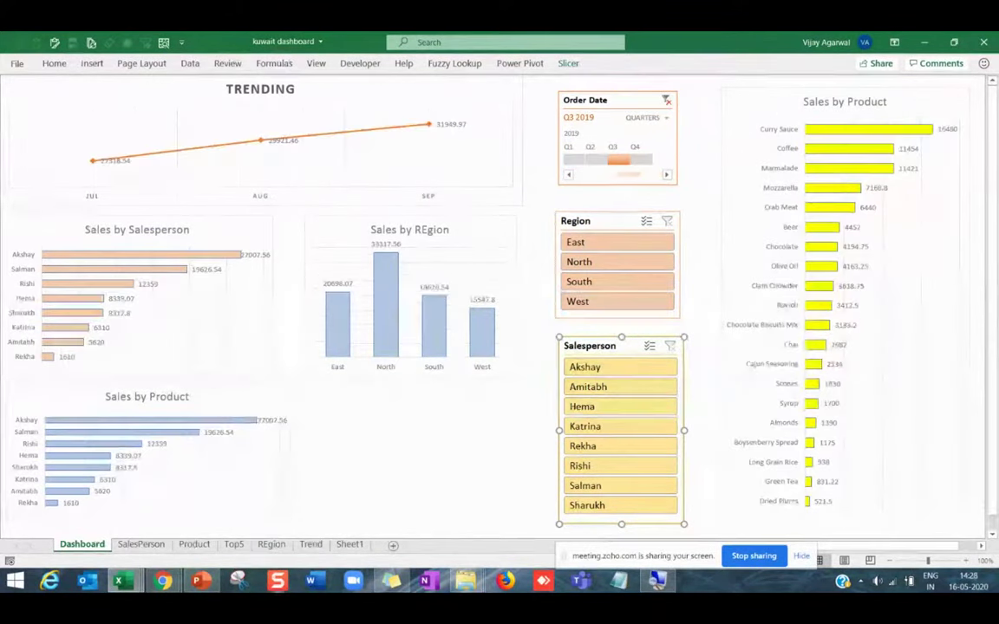
{"action": "left_click", "coordinate": [201, 579]}
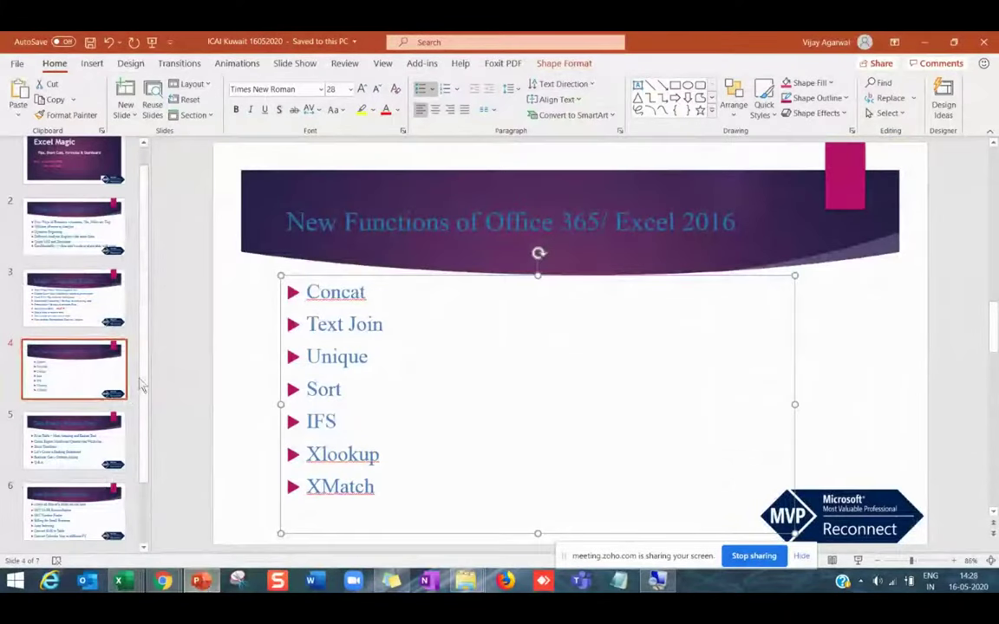
Highlight the GST 2A/3B Reconciliation, GST Number Finder and Convert SMS to Table slide lines.
{"action": "scroll", "coordinate": [839, 475], "scroll_direction": "down", "scroll_amount": 1}
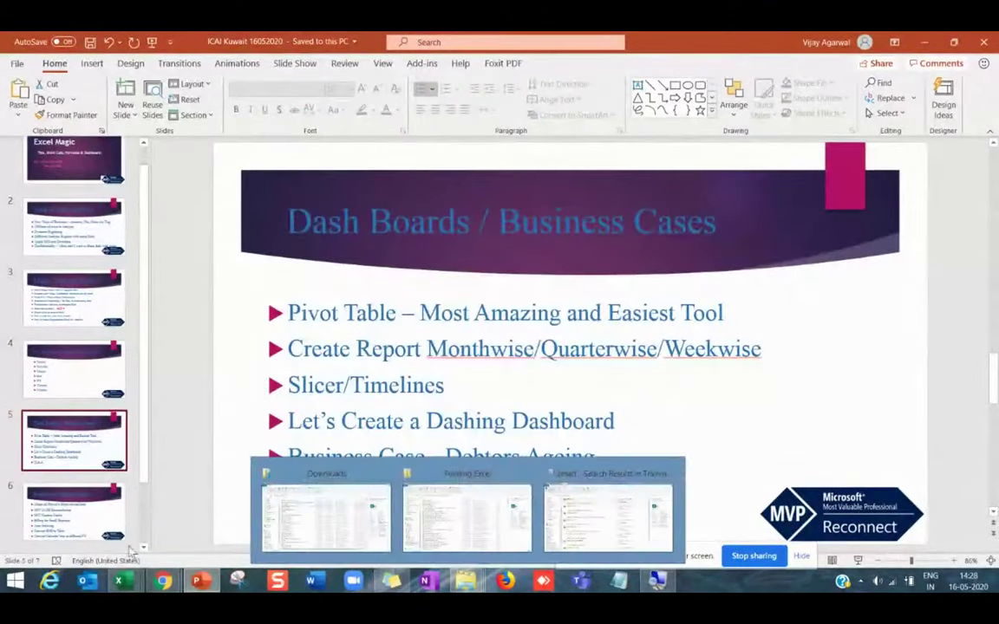
{"action": "scroll", "coordinate": [130, 382], "scroll_direction": "down", "scroll_amount": 2}
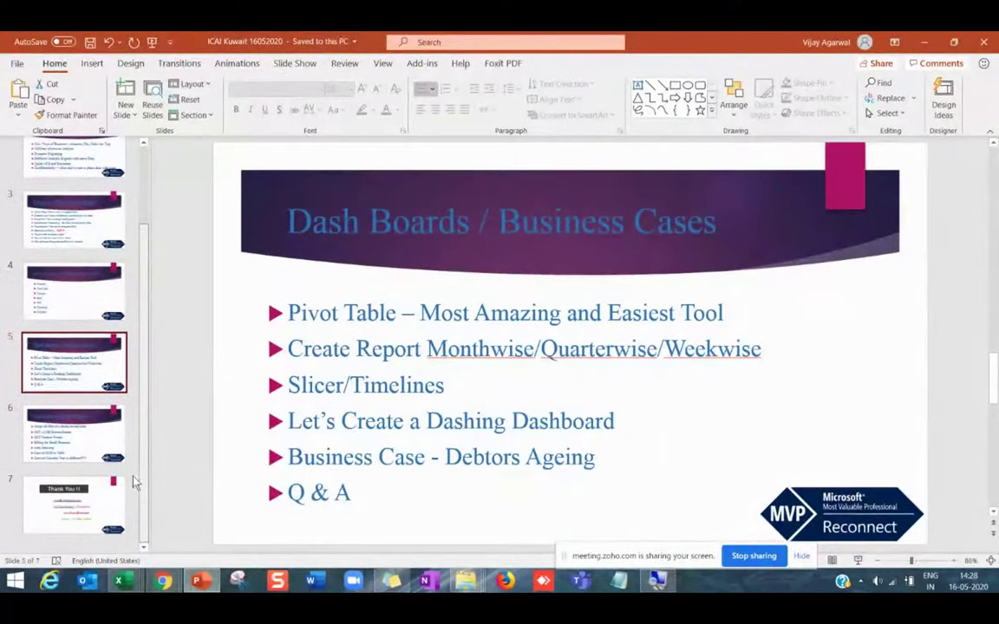
{"action": "scroll", "coordinate": [239, 334], "scroll_direction": "down", "scroll_amount": 1}
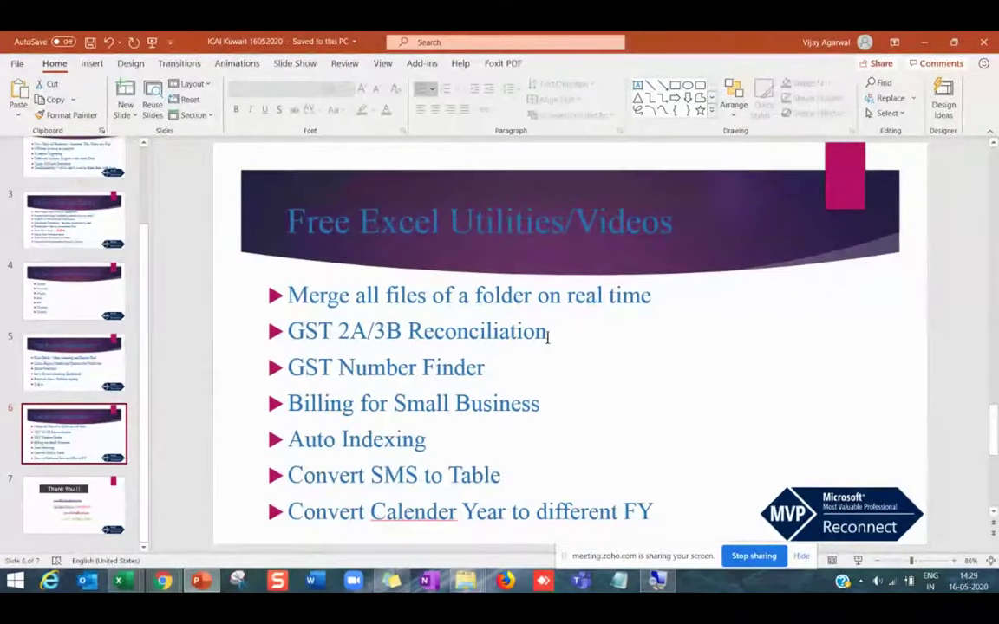
{"action": "left_click_drag", "start_coordinate": [288, 331], "coordinate": [550, 333]}
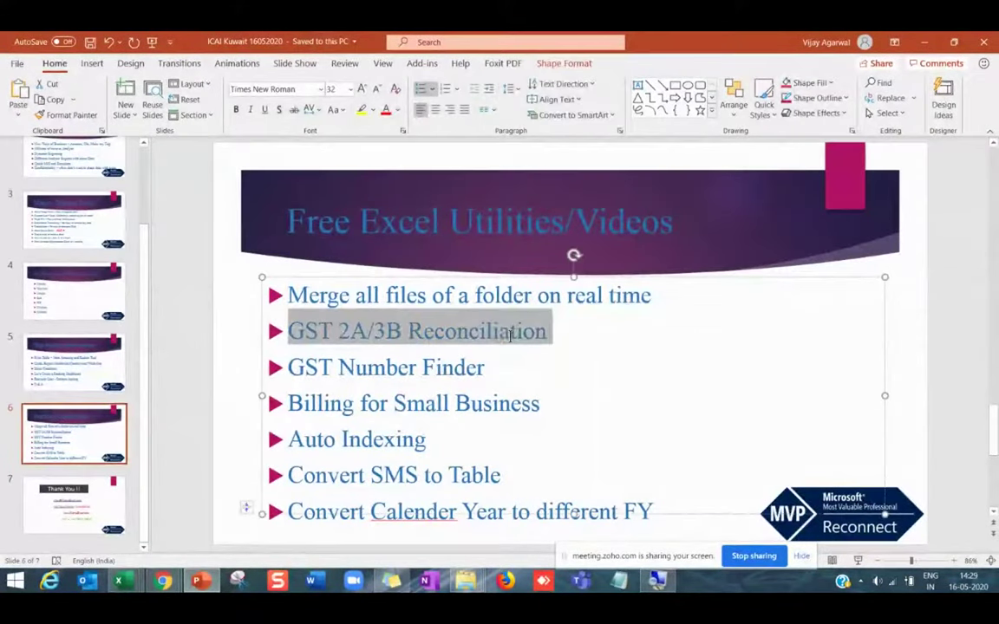
{"action": "left_click", "coordinate": [469, 406]}
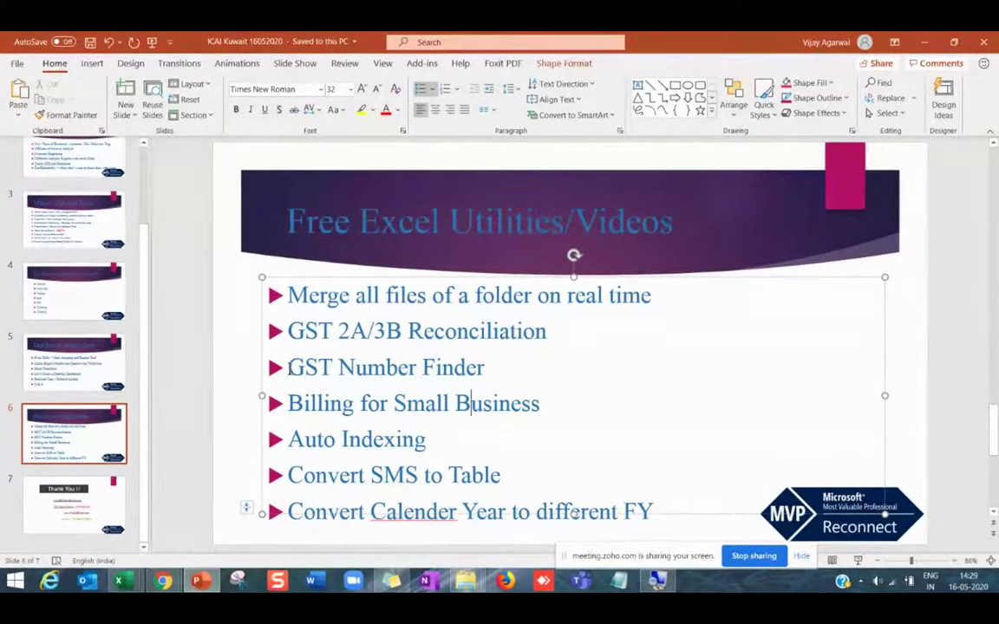
{"action": "left_click_drag", "start_coordinate": [288, 368], "coordinate": [490, 368]}
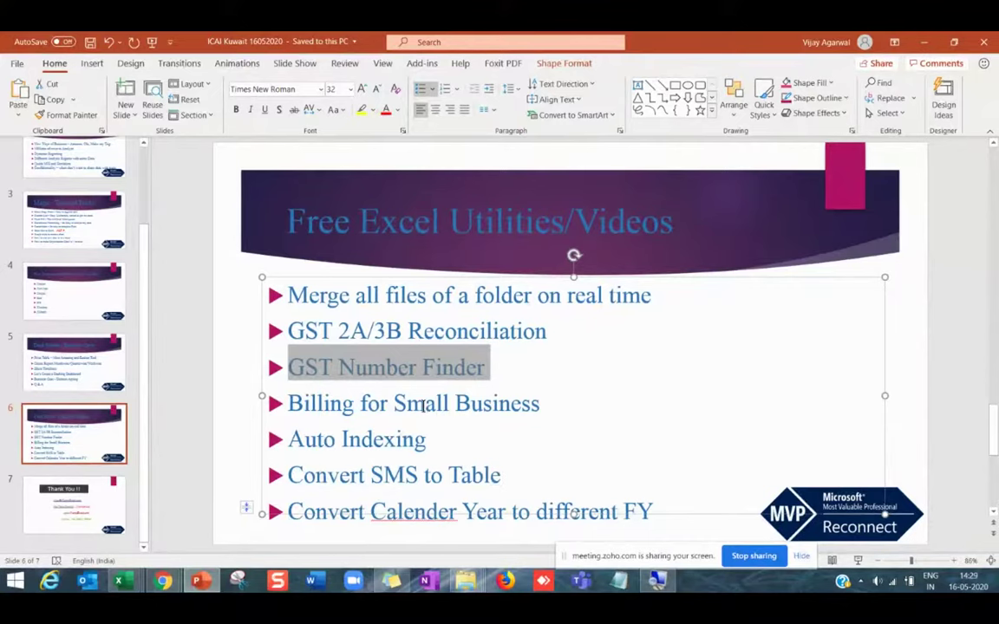
{"action": "left_click", "coordinate": [423, 406]}
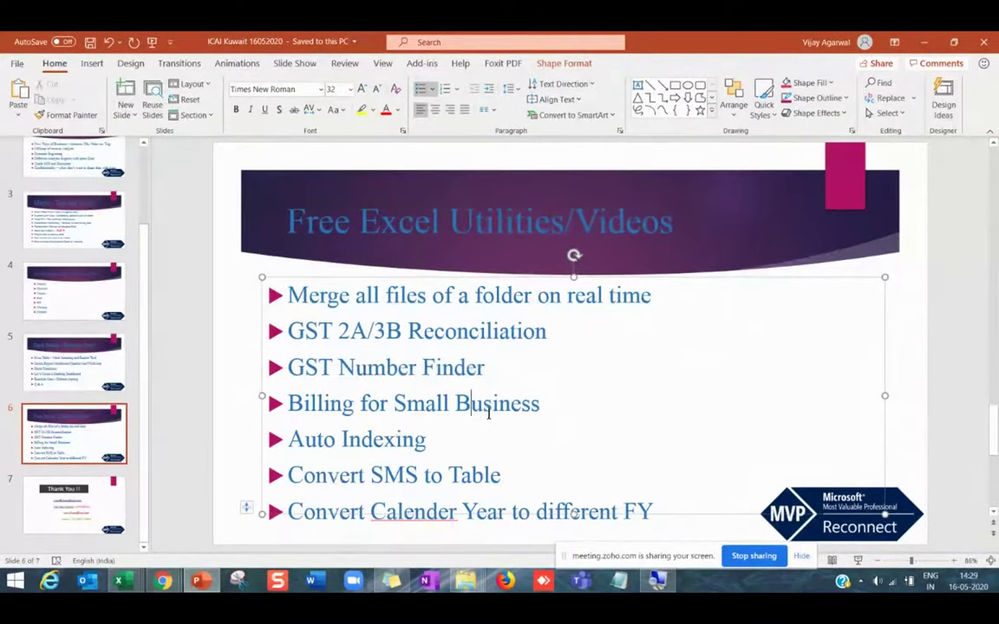
{"action": "left_click_drag", "start_coordinate": [501, 476], "coordinate": [328, 473]}
{"action": "left_click", "coordinate": [364, 475]}
Bring up the 'Convert SMS message in to a Table' workbook from the Excel taskbar icon.
{"action": "right_click", "coordinate": [122, 580]}
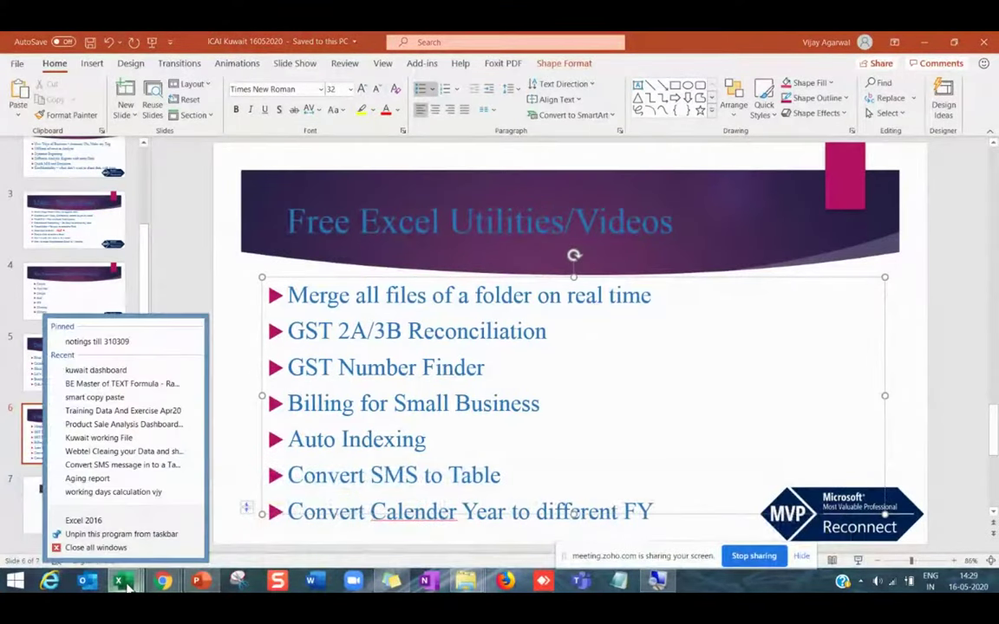
{"action": "left_click", "coordinate": [137, 469]}
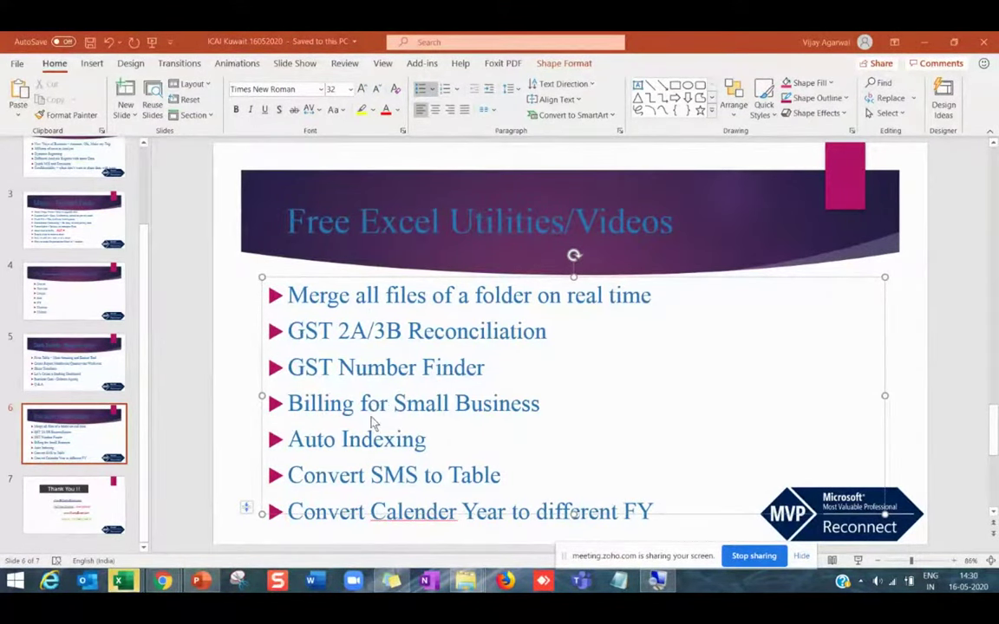
{"action": "left_click", "coordinate": [127, 583]}
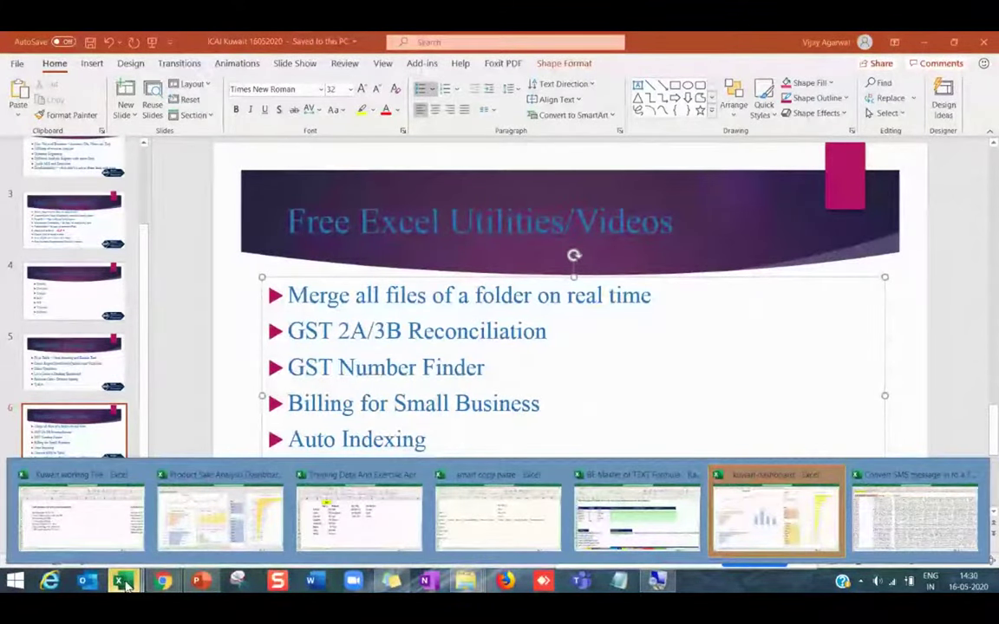
{"action": "left_click", "coordinate": [915, 516]}
{"action": "left_click", "coordinate": [77, 544]}
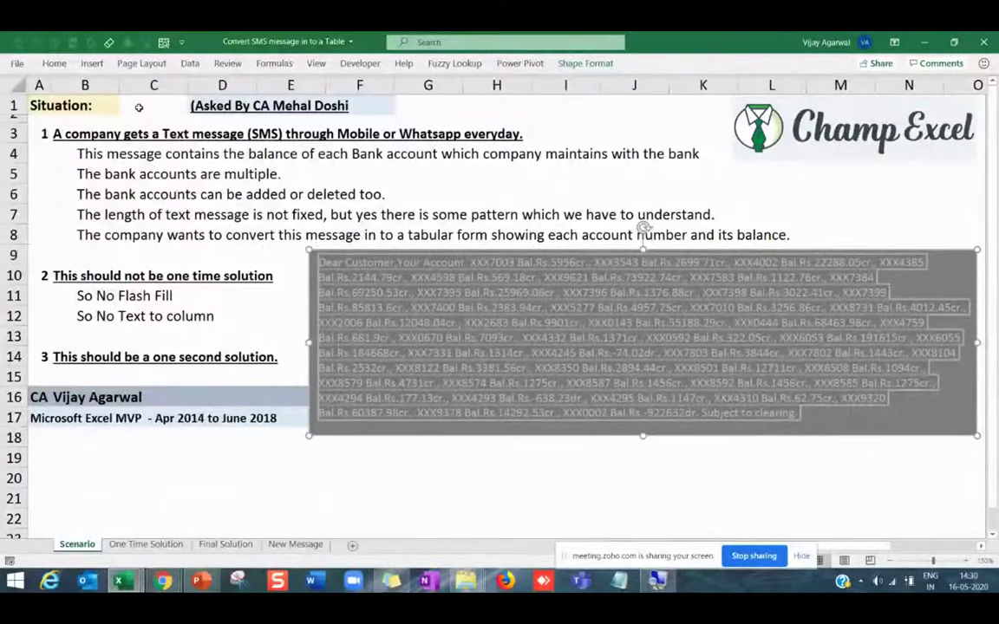
Review the account table starting at cell A4.
{"action": "left_click", "coordinate": [223, 103]}
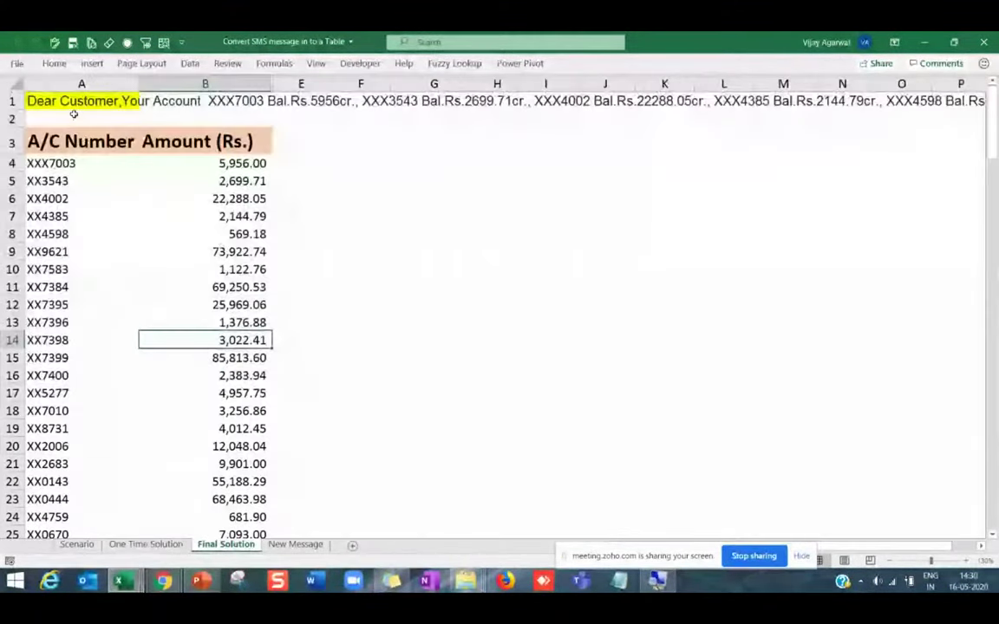
{"action": "left_click", "coordinate": [44, 159]}
{"action": "scroll", "coordinate": [80, 290], "scroll_direction": "down", "scroll_amount": 5}
{"action": "scroll", "coordinate": [81, 289], "scroll_direction": "down", "scroll_amount": 10}
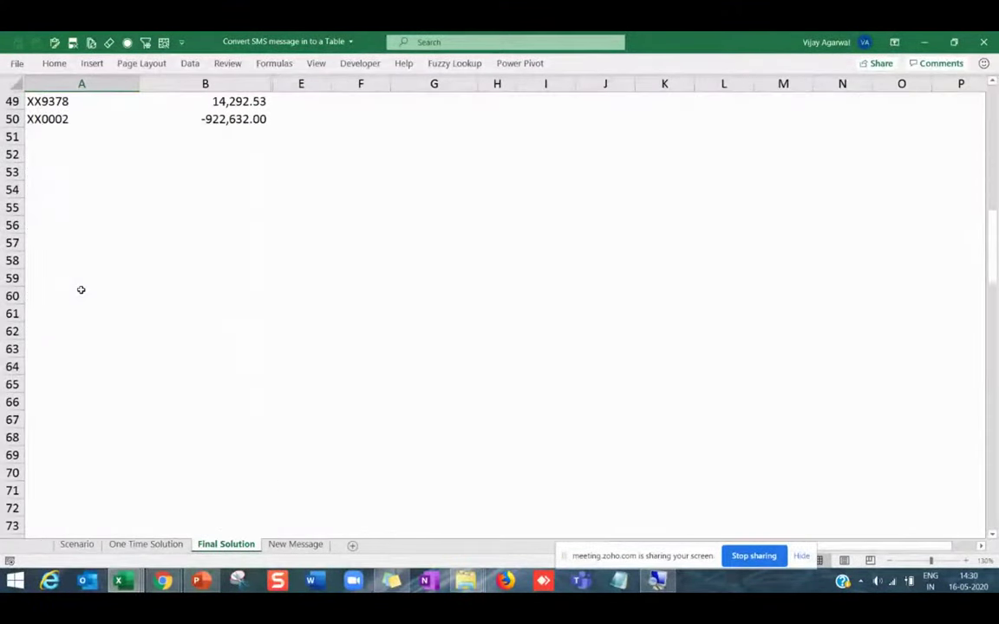
{"action": "scroll", "coordinate": [80, 290], "scroll_direction": "up", "scroll_amount": 16}
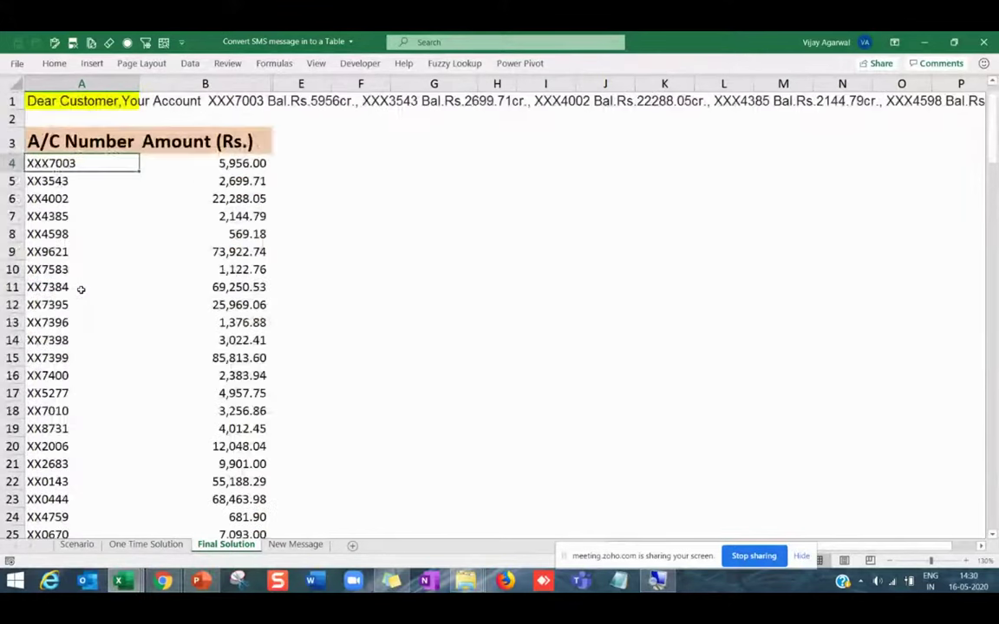
Copy the new SMS in D3 of New Message into A1 of Final Solution.
{"action": "left_click", "coordinate": [295, 544]}
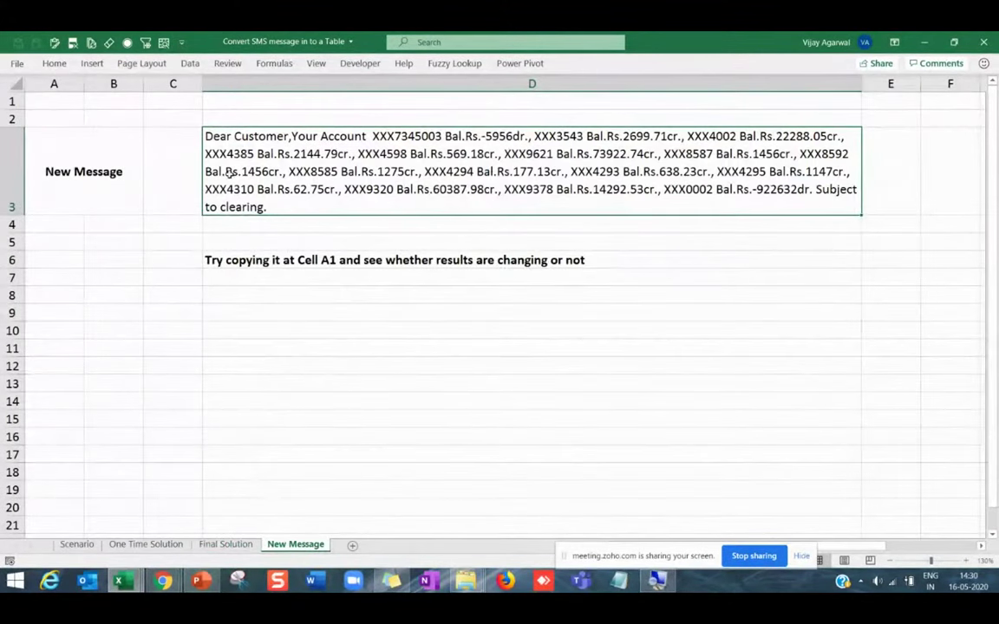
{"action": "key", "text": "ctrl+c"}
{"action": "left_click", "coordinate": [225, 545]}
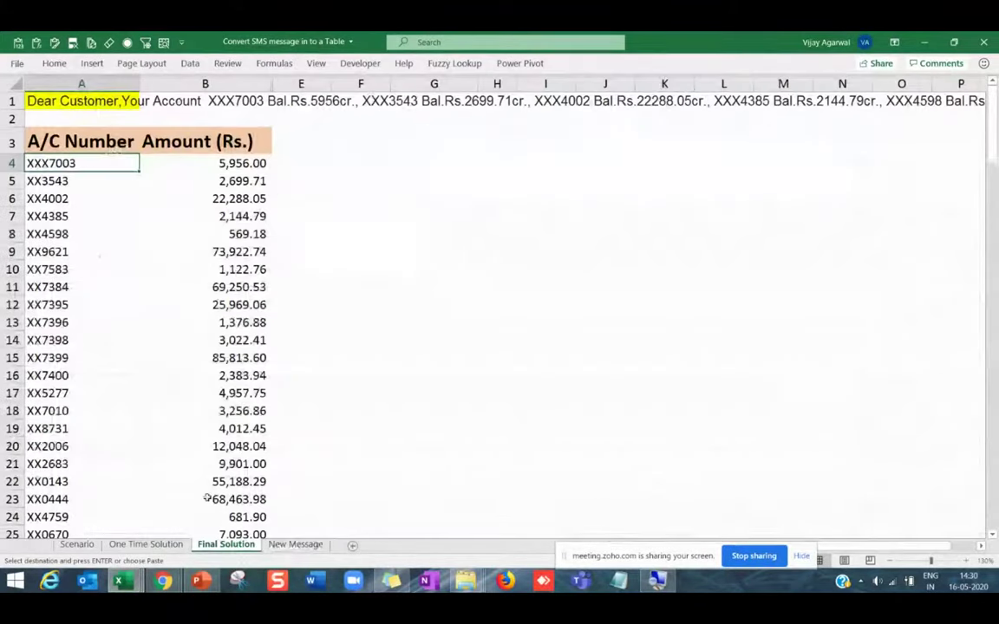
{"action": "left_click", "coordinate": [68, 90]}
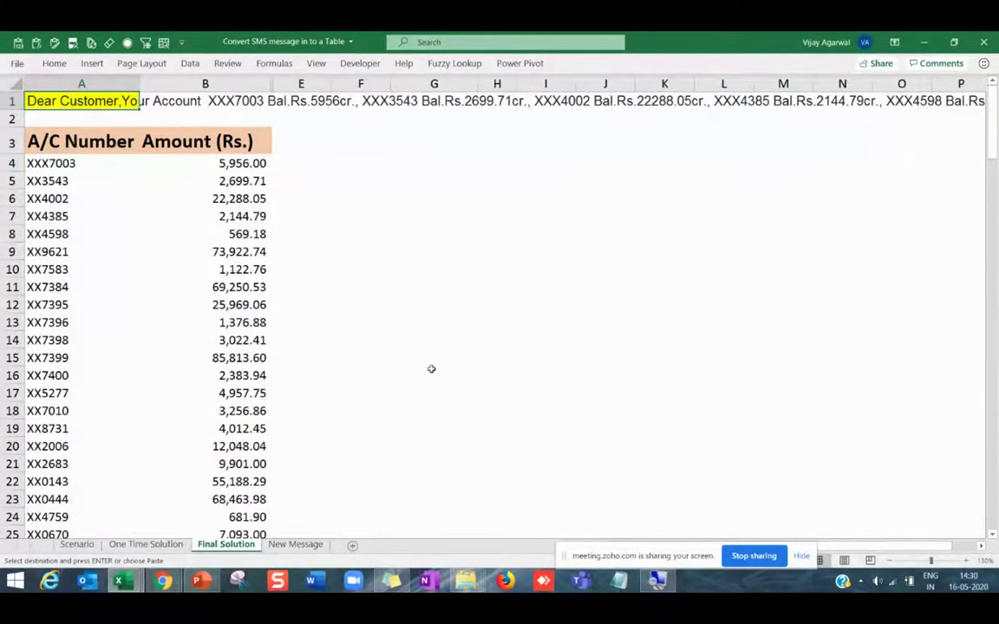
{"action": "key", "text": "ctrl+v"}
Review the recalculated table A4:B19, highlighting balances 1,147.00 and 177.13, then return to PowerPoint.
{"action": "left_click", "coordinate": [89, 195]}
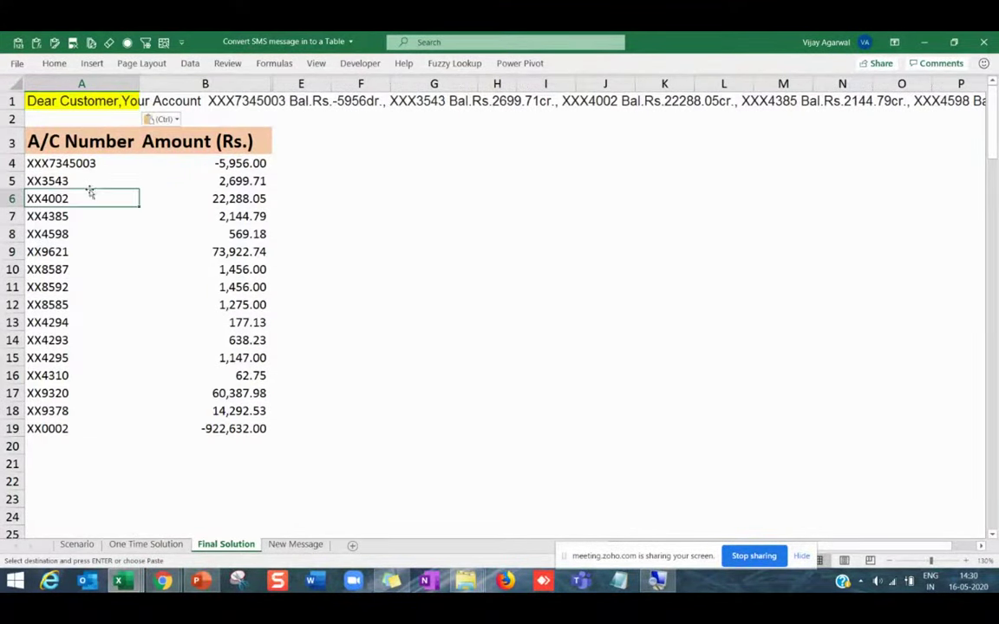
{"action": "left_click_drag", "start_coordinate": [82, 164], "coordinate": [243, 428]}
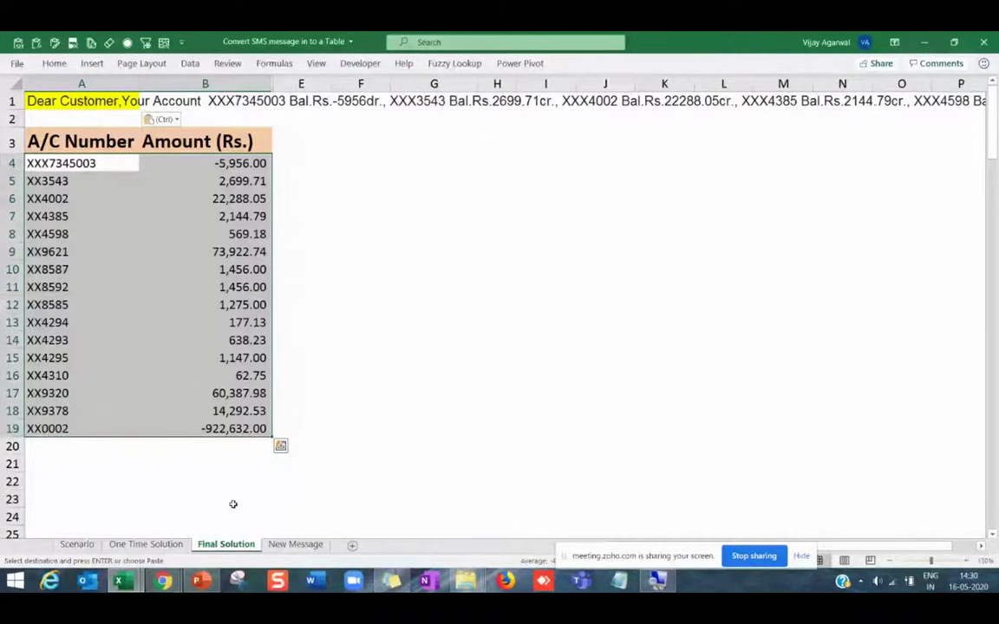
{"action": "left_click", "coordinate": [236, 410]}
{"action": "left_click", "coordinate": [236, 357]}
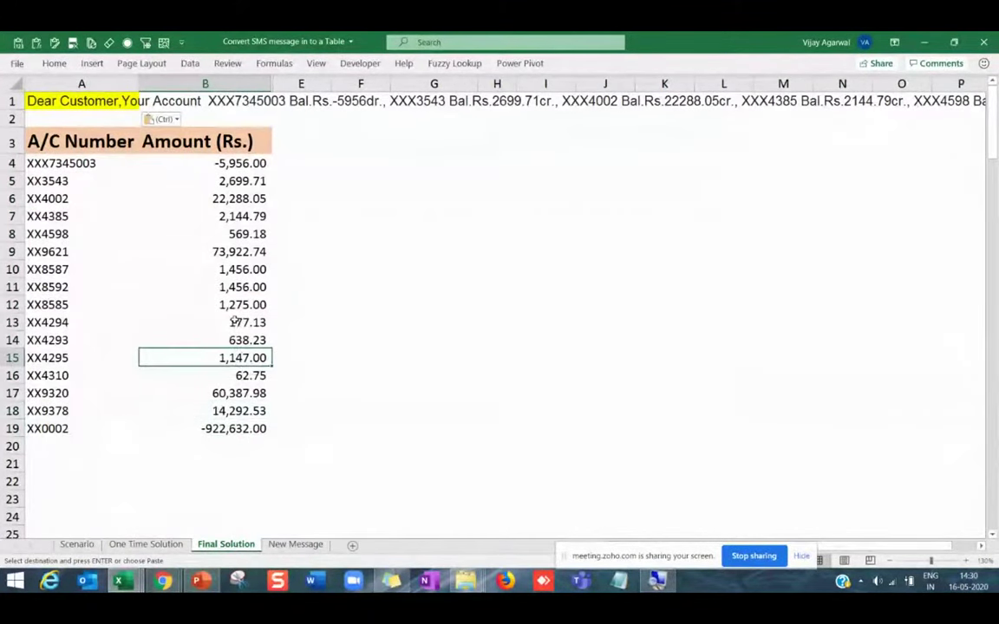
{"action": "left_click", "coordinate": [234, 322]}
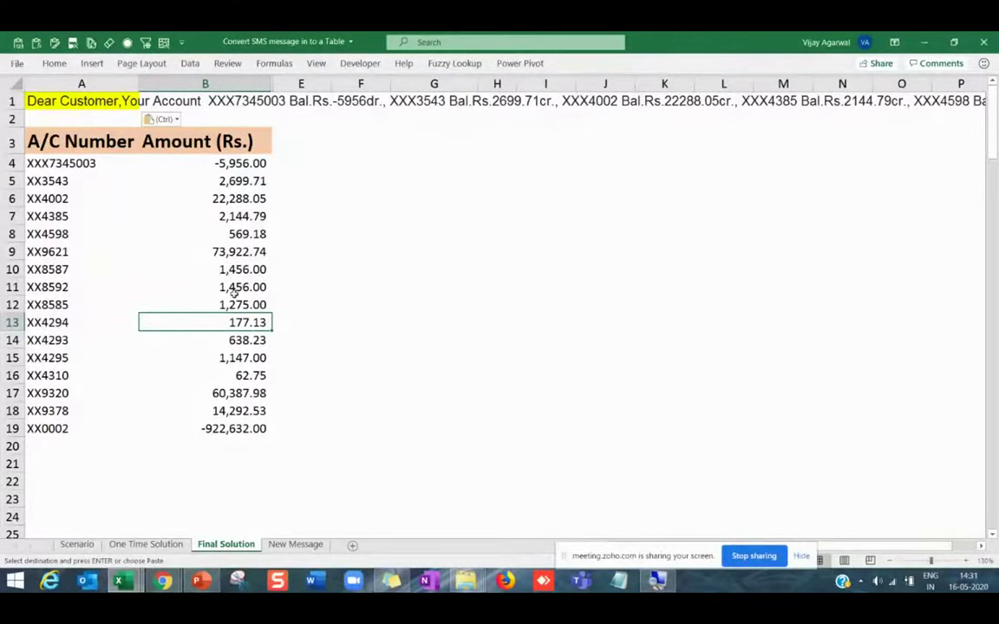
{"action": "key", "text": "alt+Tab"}
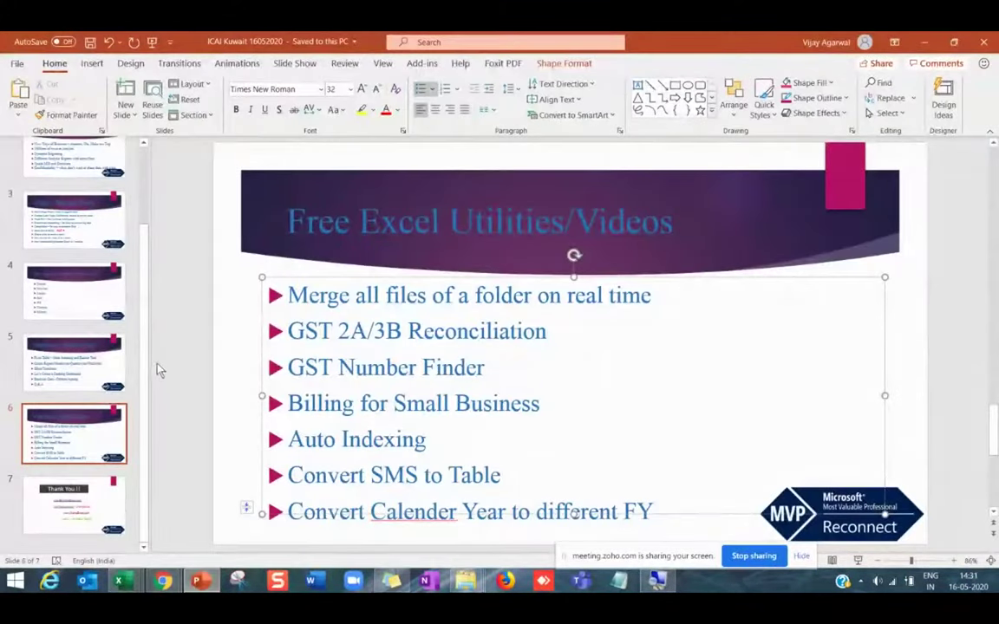
Deselect the bullet list and show slide 7, Thank You !!
{"action": "left_click", "coordinate": [148, 364]}
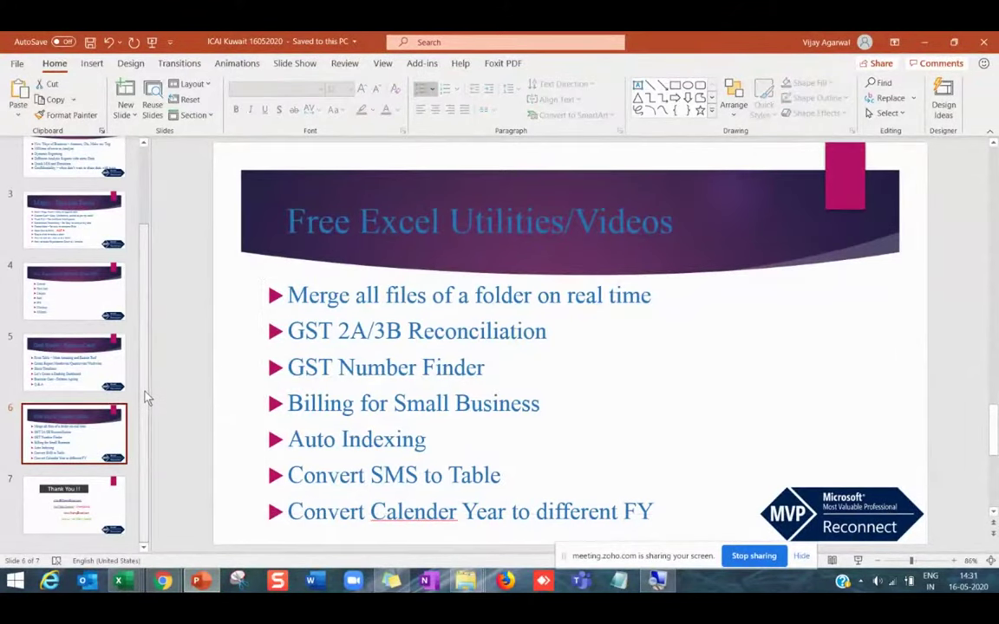
{"action": "left_click", "coordinate": [102, 506]}
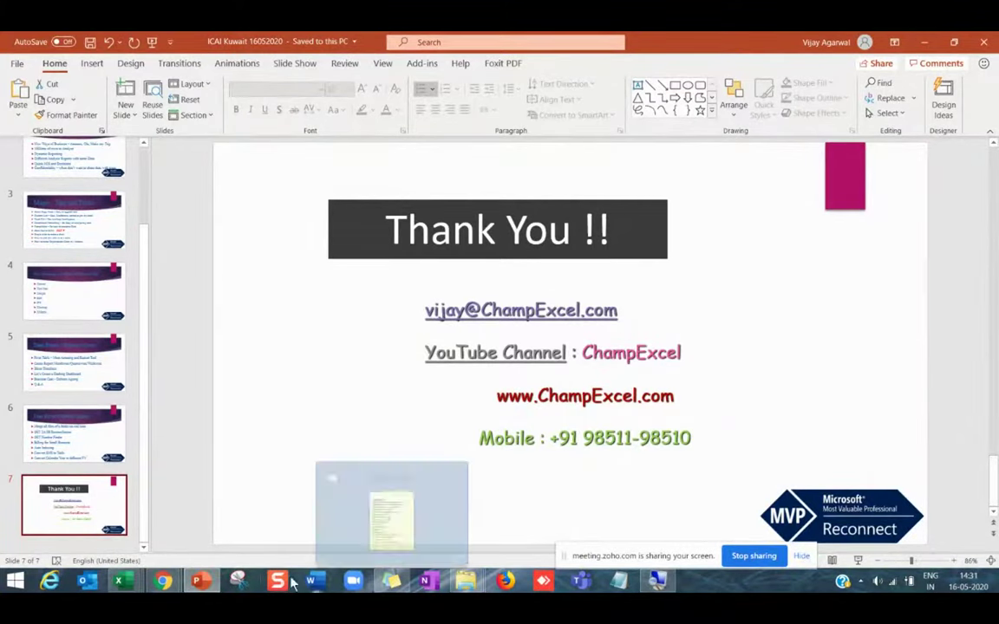
Bring the Zoho meeting page in Chrome to the front via its 'Excel Magic' window.
{"action": "left_click", "coordinate": [206, 589]}
{"action": "left_click", "coordinate": [206, 588]}
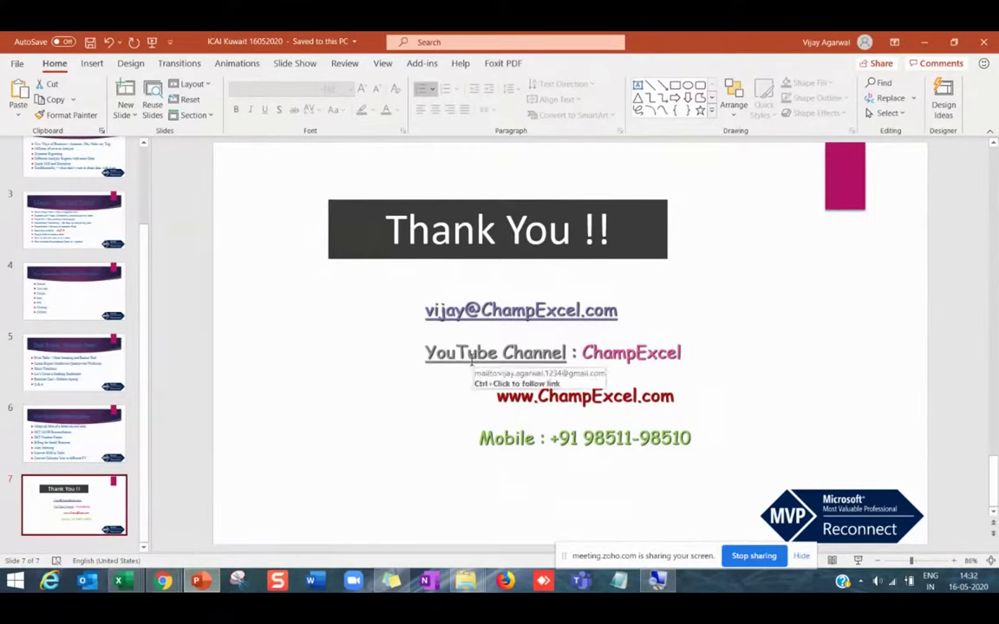
{"action": "mouse_move", "coordinate": [176, 585]}
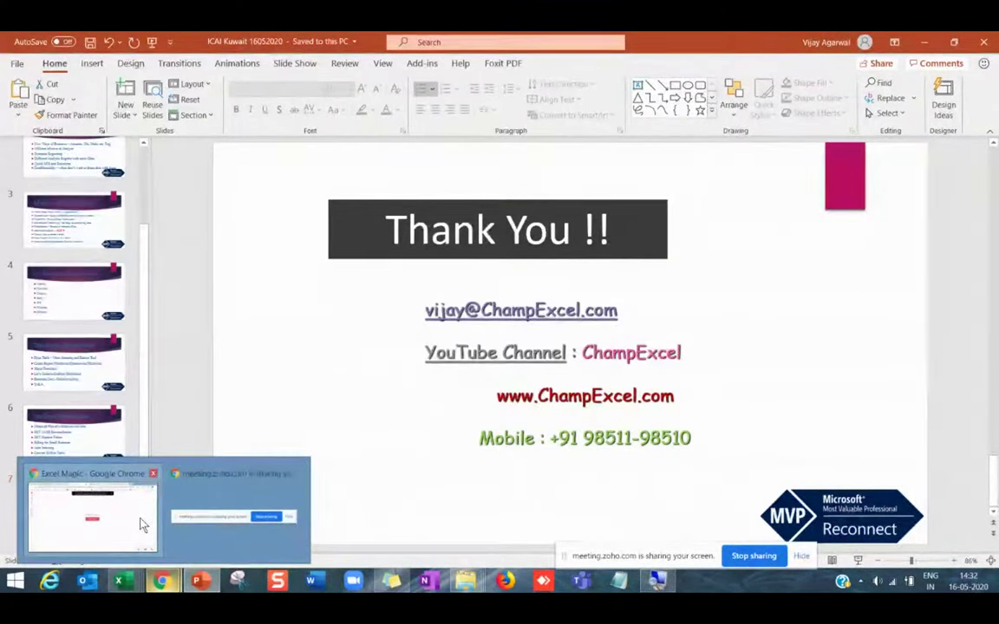
{"action": "left_click", "coordinate": [144, 524]}
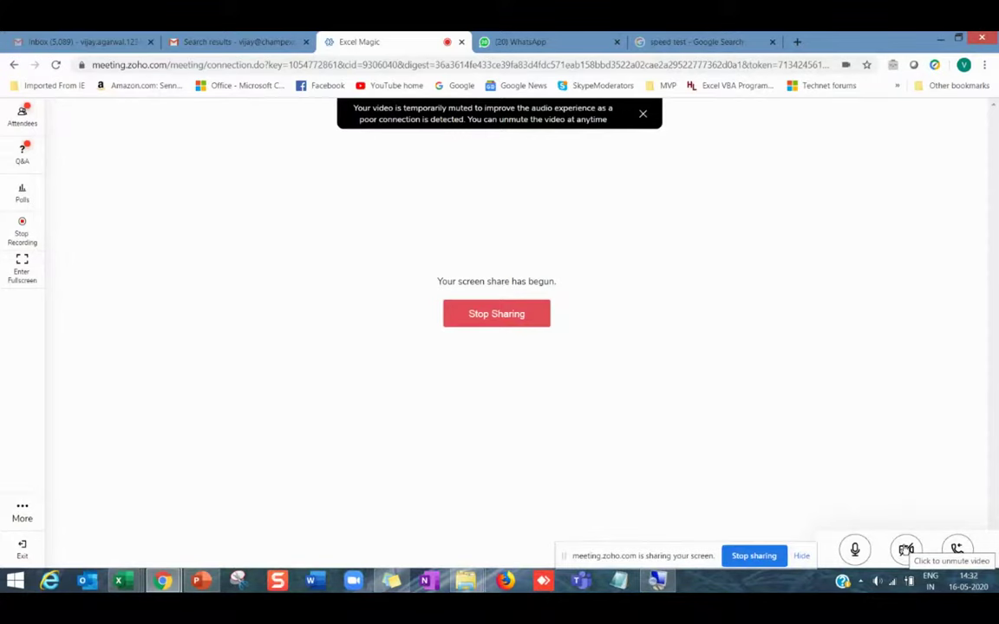
Toggle the Zoho Meeting camera off and back on, then stop sharing the screen.
{"action": "left_click", "coordinate": [906, 550]}
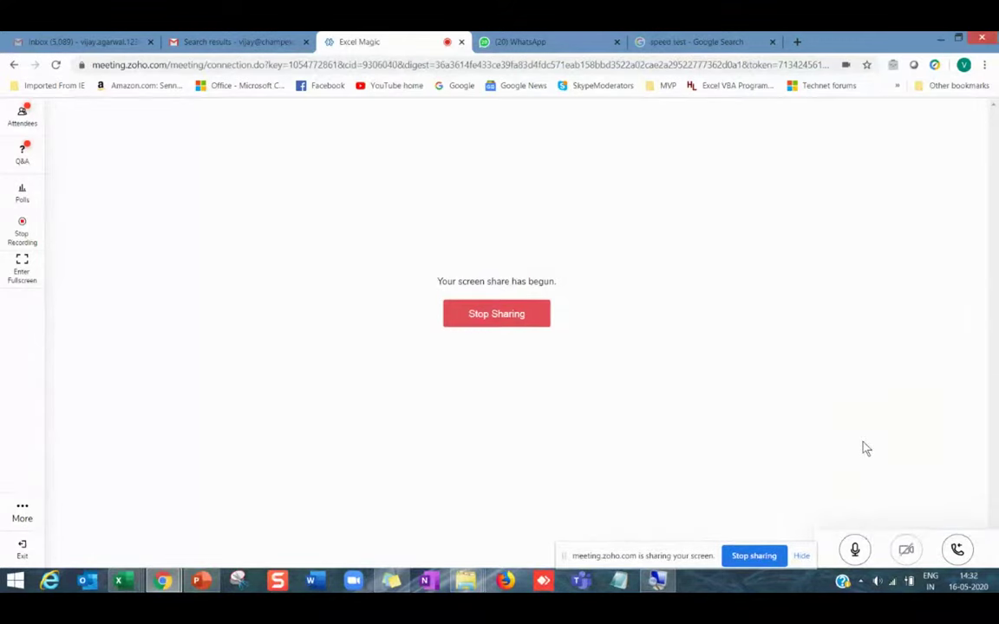
{"action": "left_click", "coordinate": [911, 558]}
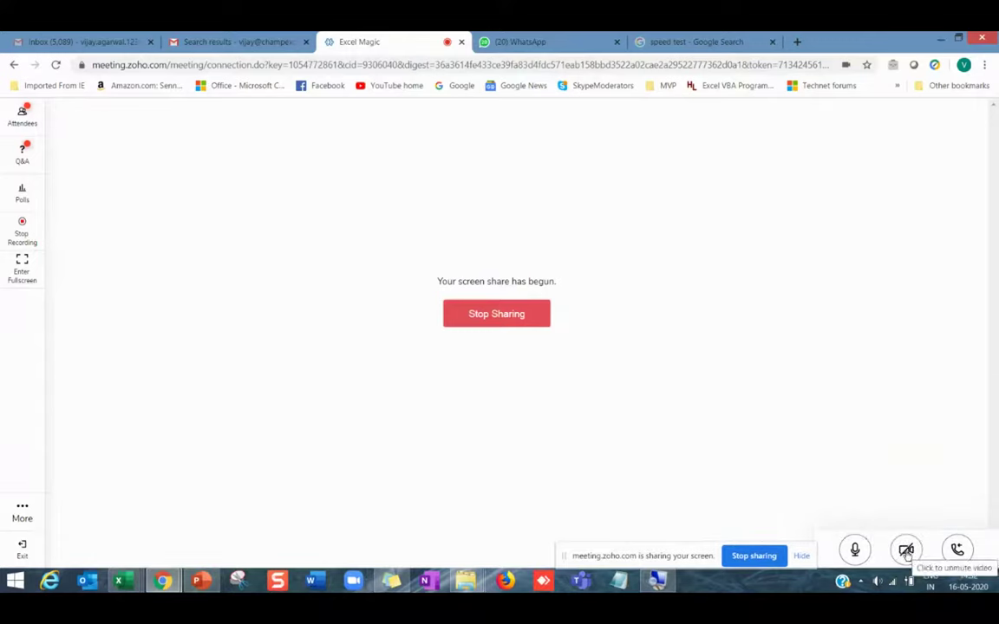
{"action": "left_click", "coordinate": [906, 555]}
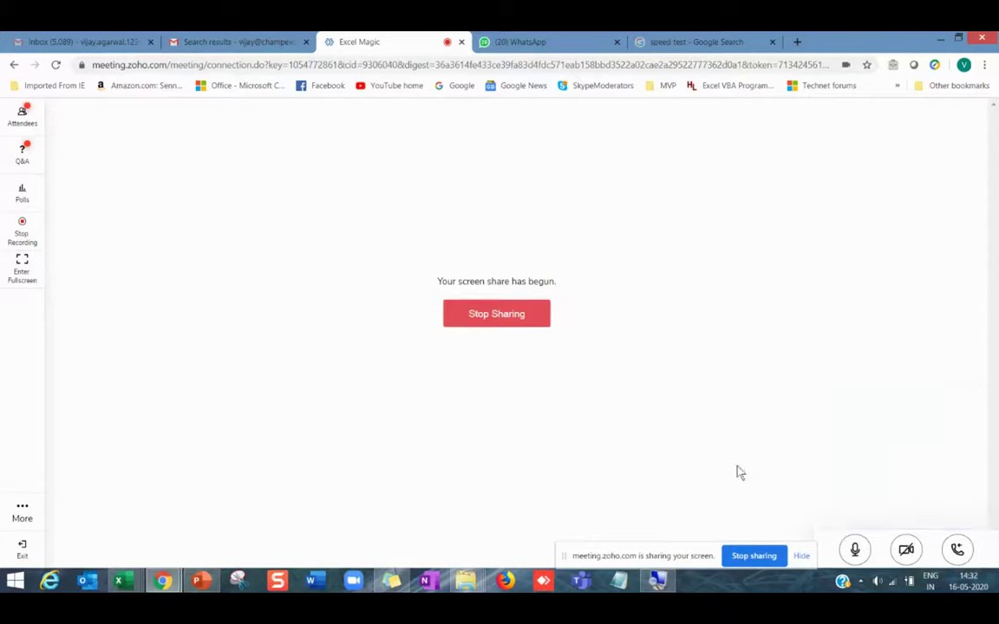
{"action": "left_click", "coordinate": [509, 321]}
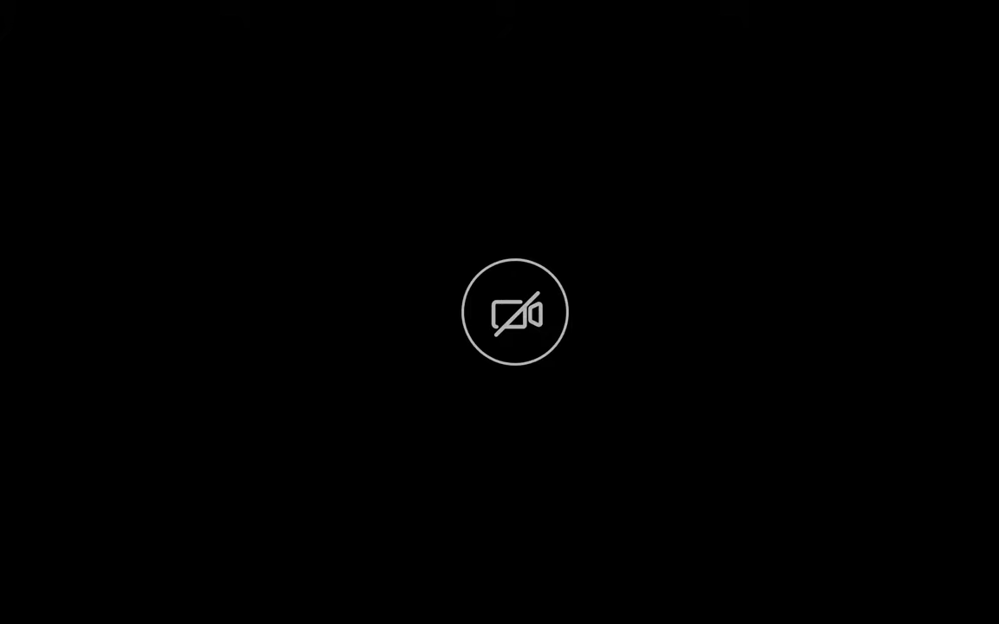
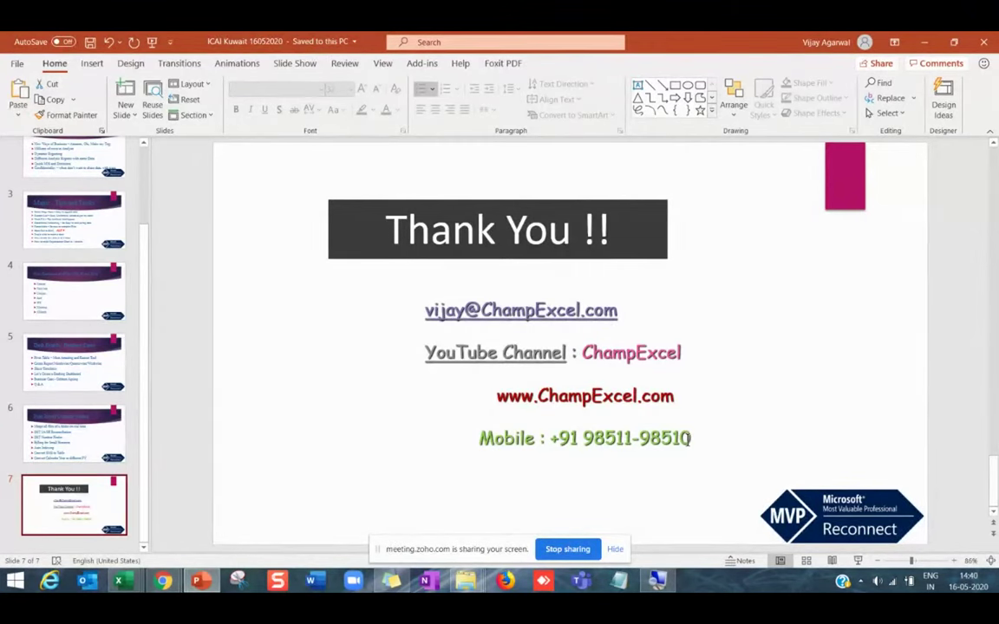
Close the seven-slide PowerPoint deck and stop the Zoho Meeting screen share in Chrome.
{"action": "left_click", "coordinate": [986, 43]}
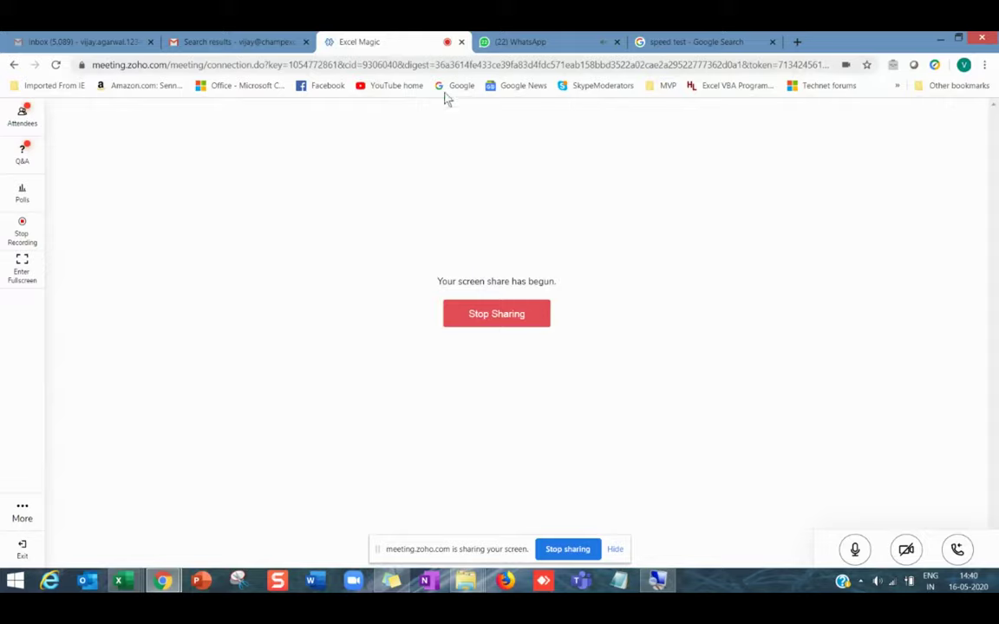
{"action": "left_click", "coordinate": [543, 308]}
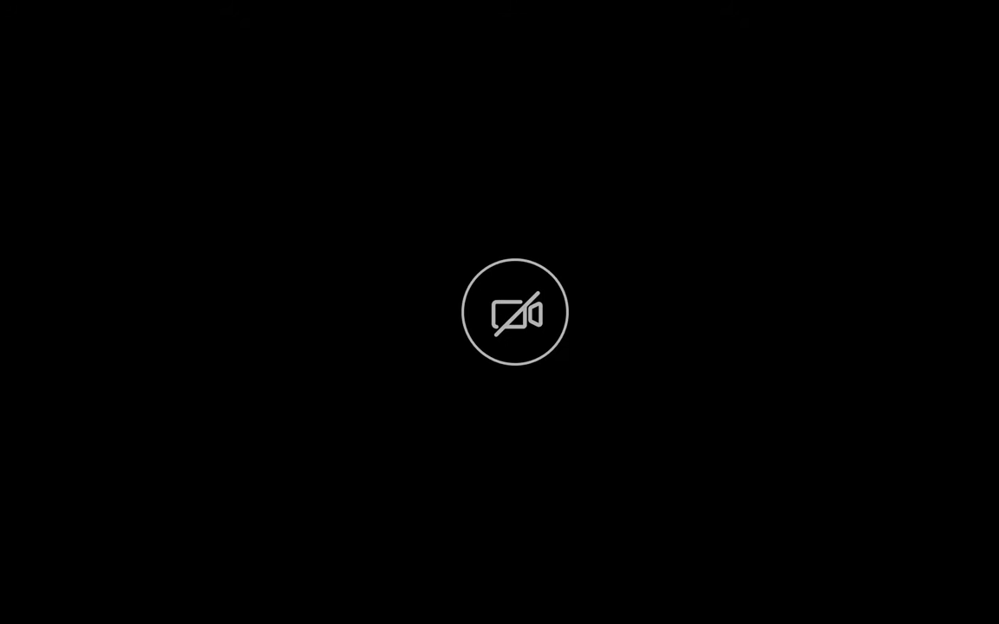